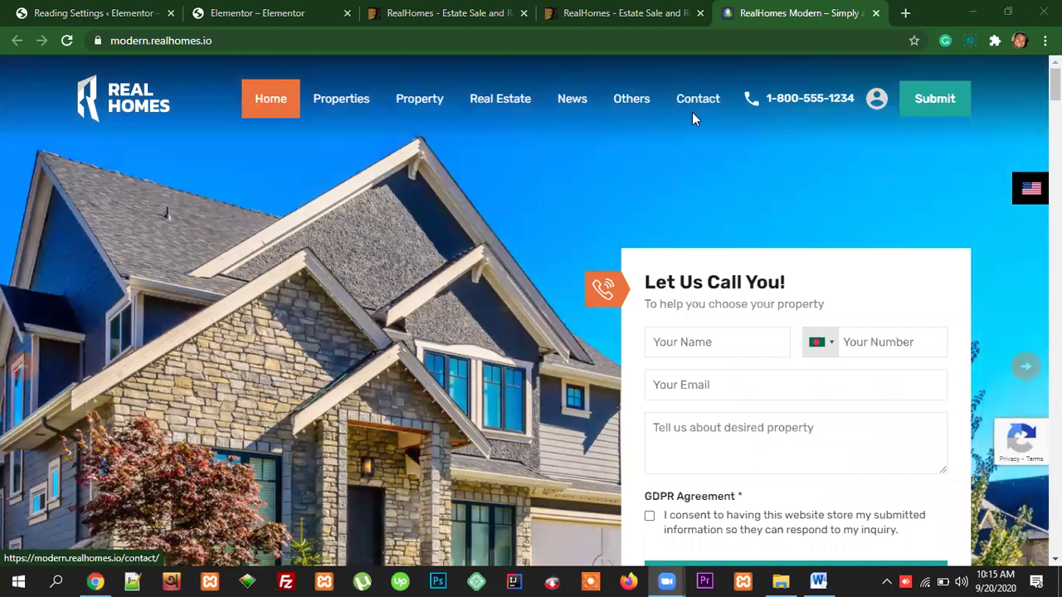
click(614, 13)
click(782, 14)
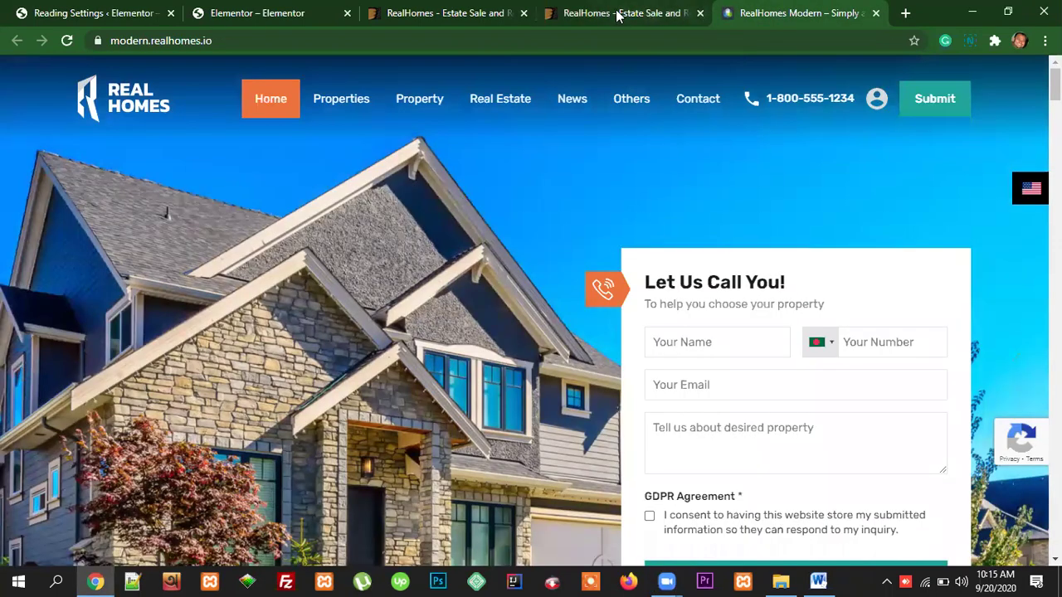
click(262, 13)
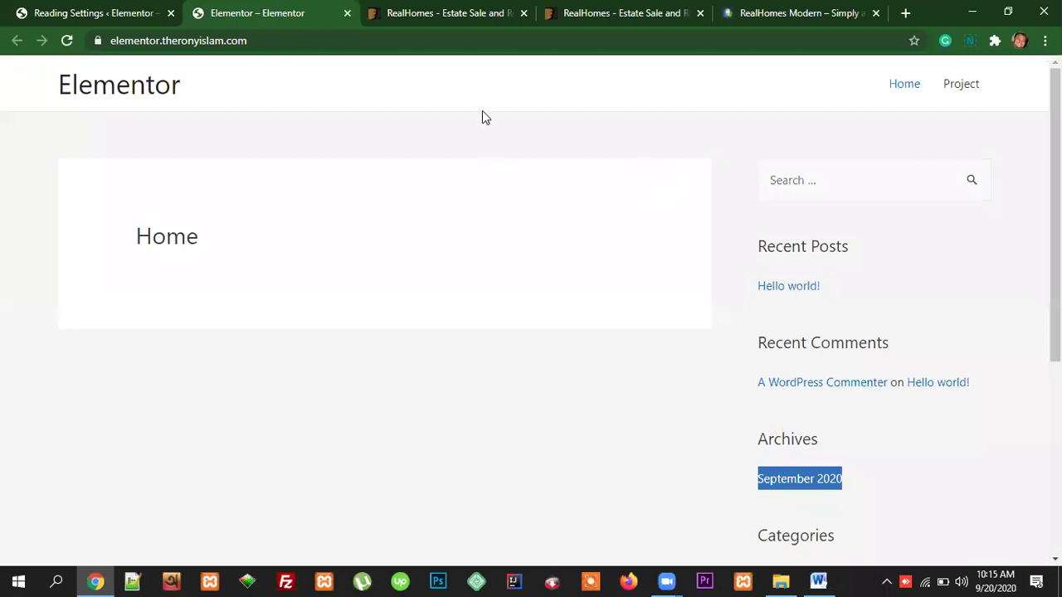
scroll(1024, 198, down, 4)
scroll(1025, 198, up, 4)
click(122, 17)
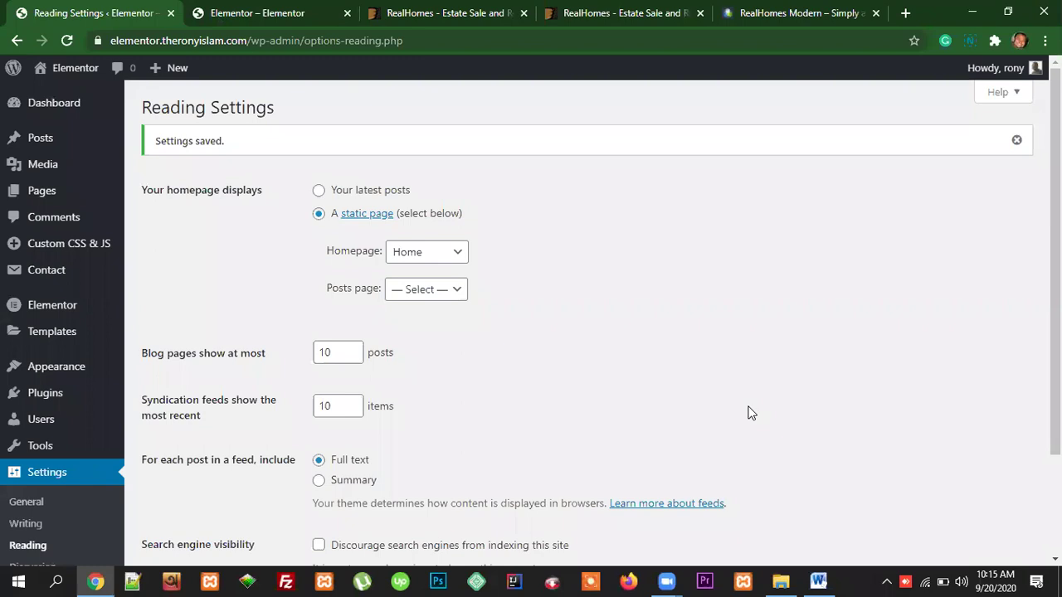
Step: Minimize the browser, then close the Zoom.docx document and the download folder window to clear the desktop
click(972, 14)
click(711, 122)
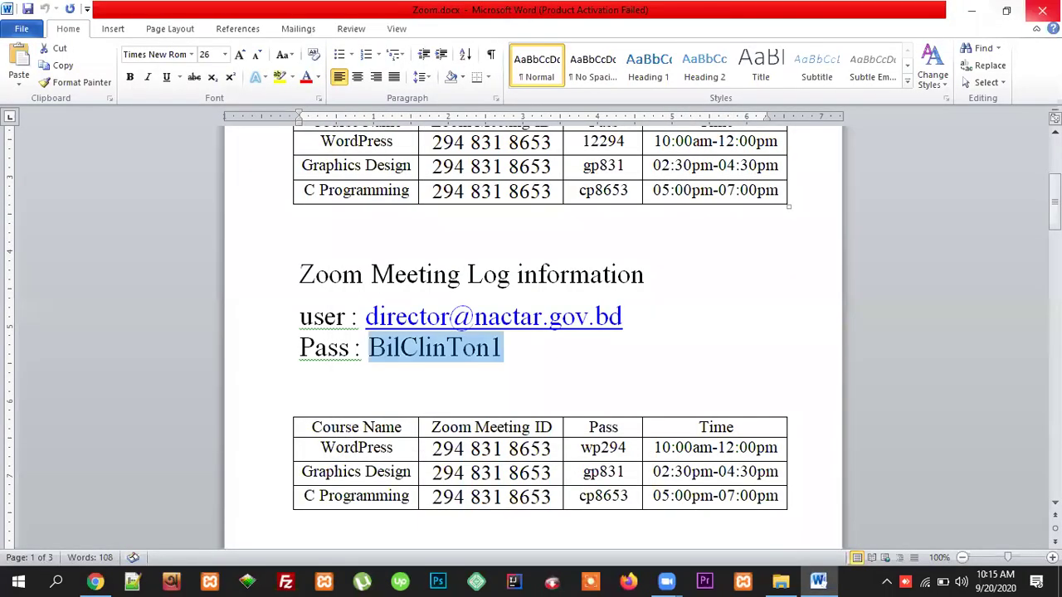
click(1042, 10)
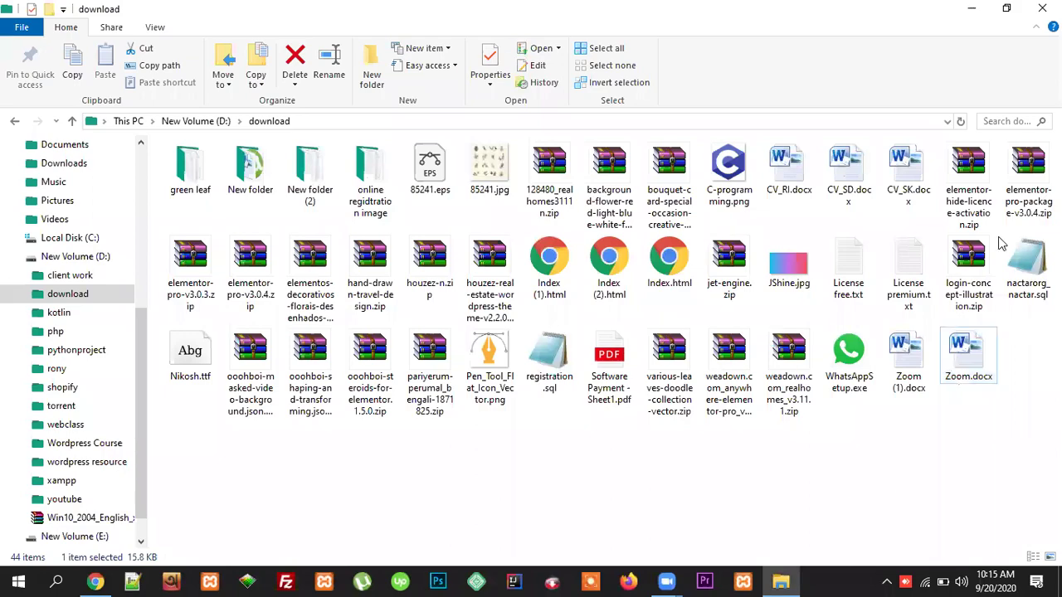
click(1042, 8)
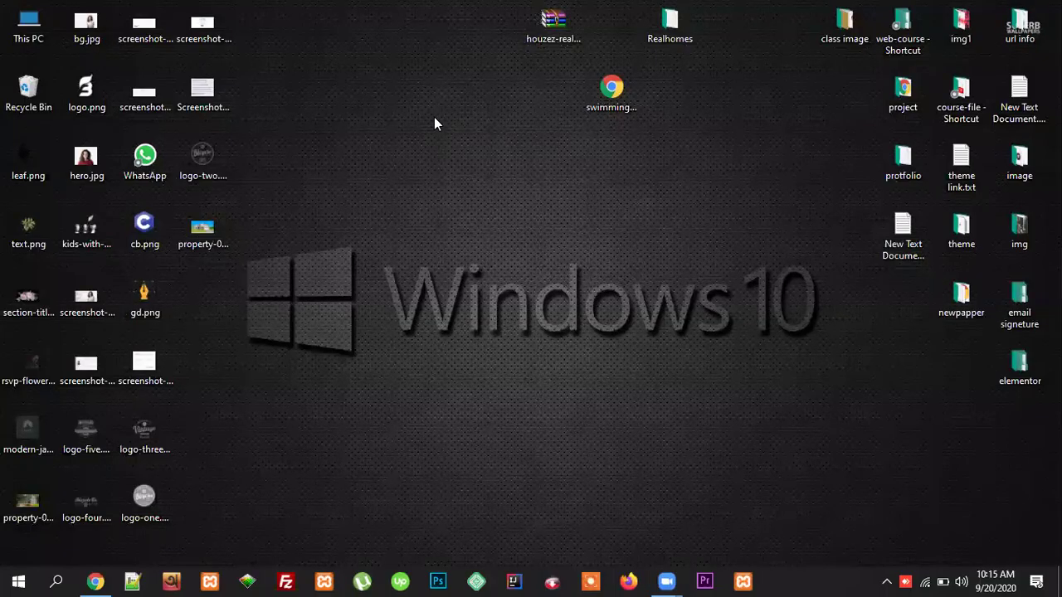
Step: Delete the swimming-pool.svg file from the desktop
mouse_move(98, 582)
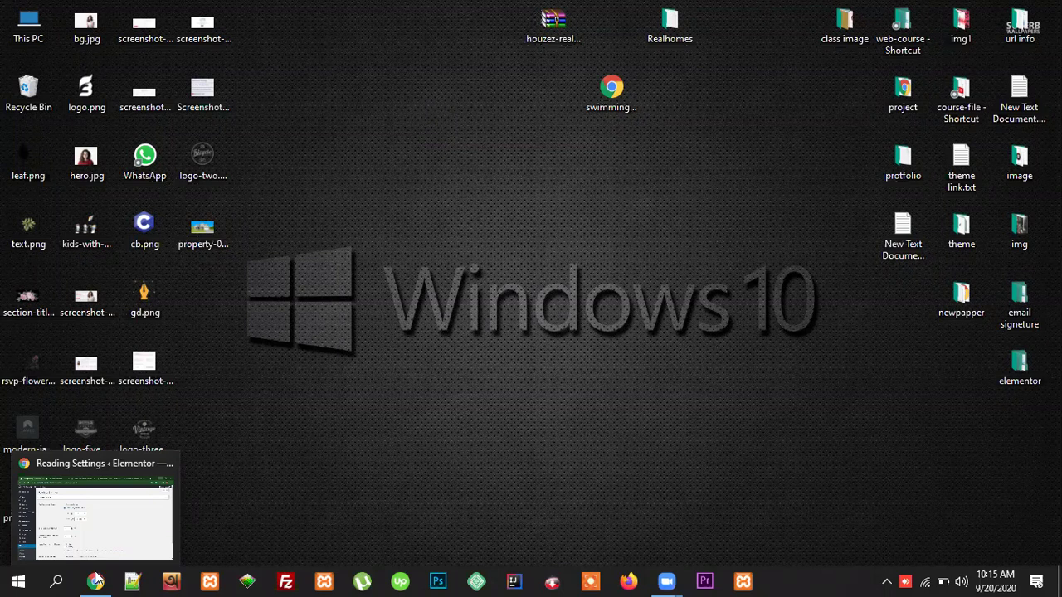
click(593, 93)
double_click(593, 93)
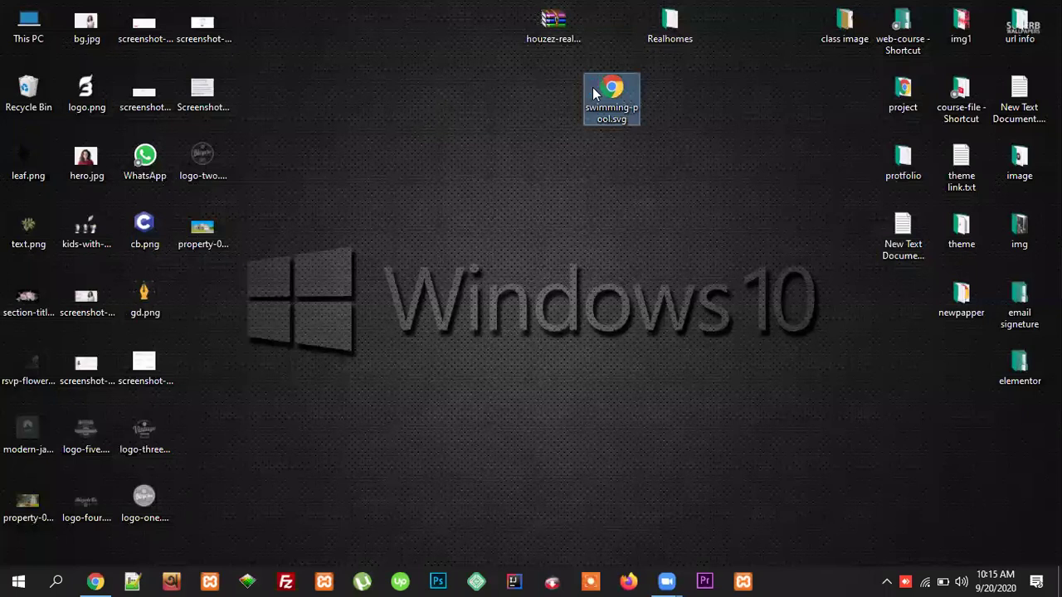
right_click(592, 87)
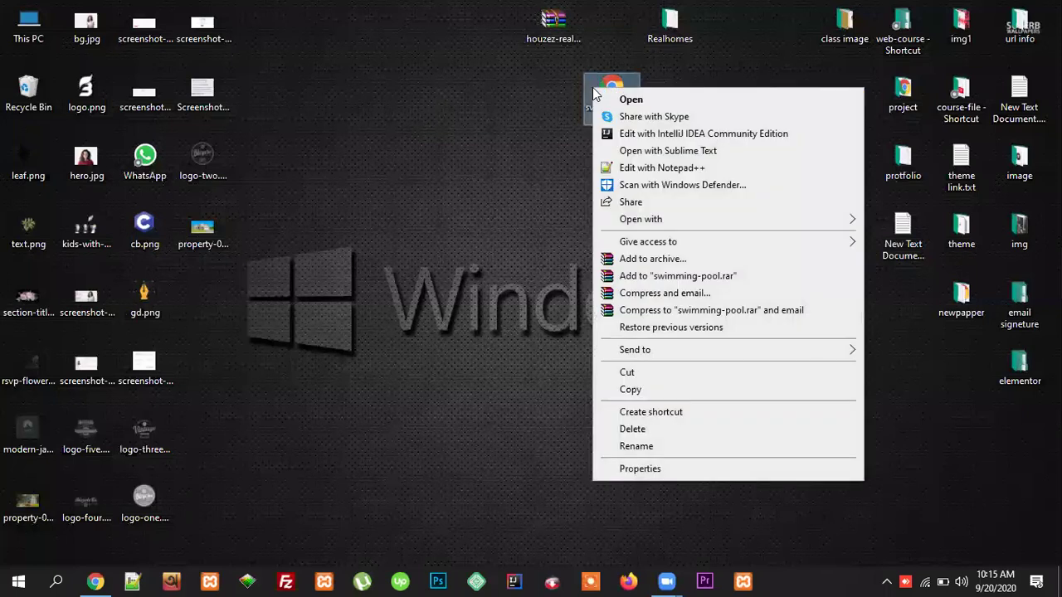
click(647, 426)
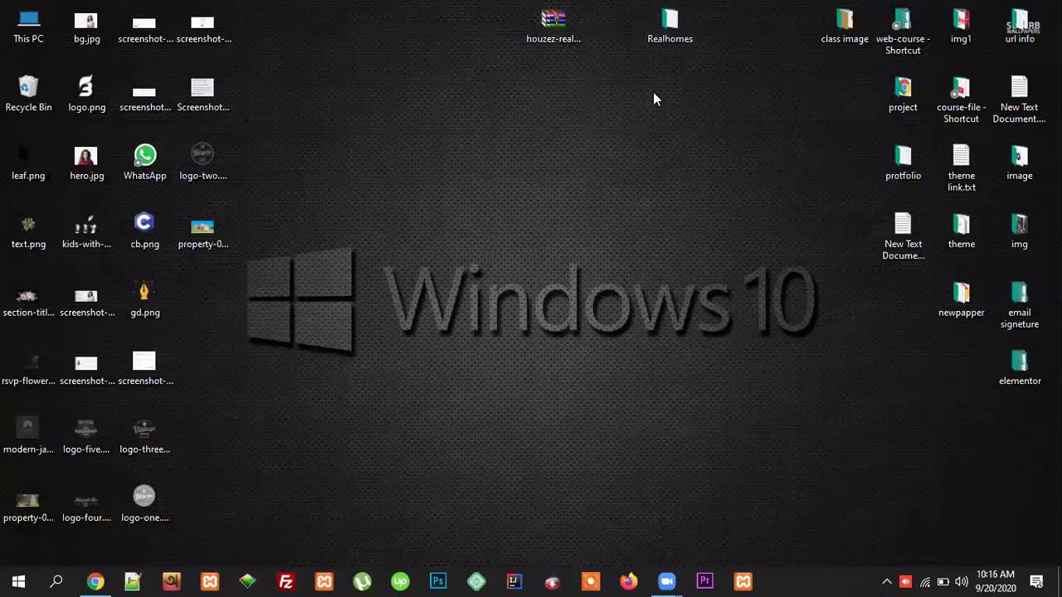
Step: Move the Realhomes folder to an empty area of the desktop and open it
drag(370, 202, 381, 140)
click(455, 226)
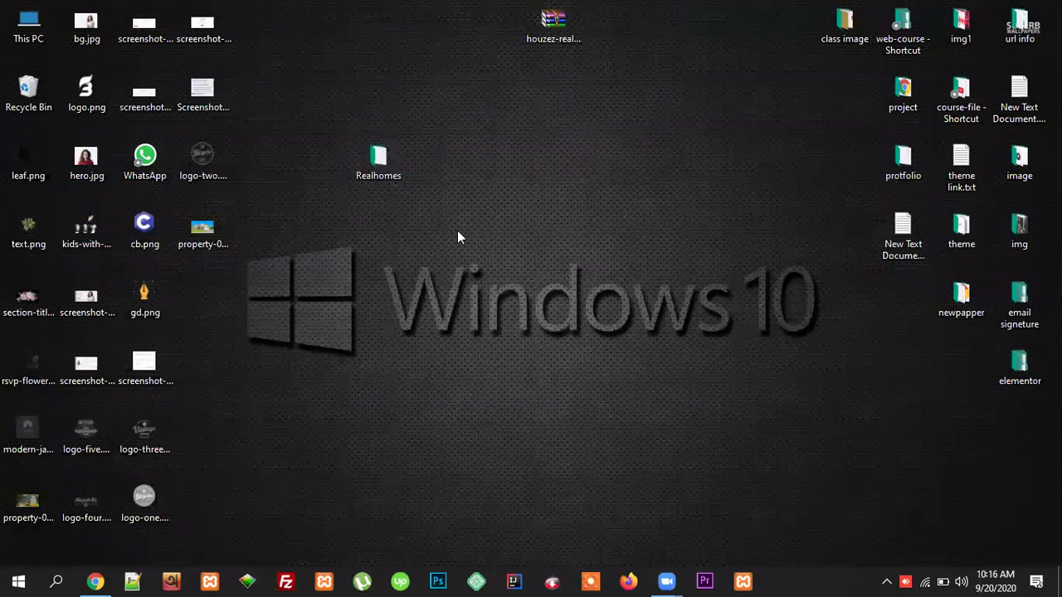
click(397, 192)
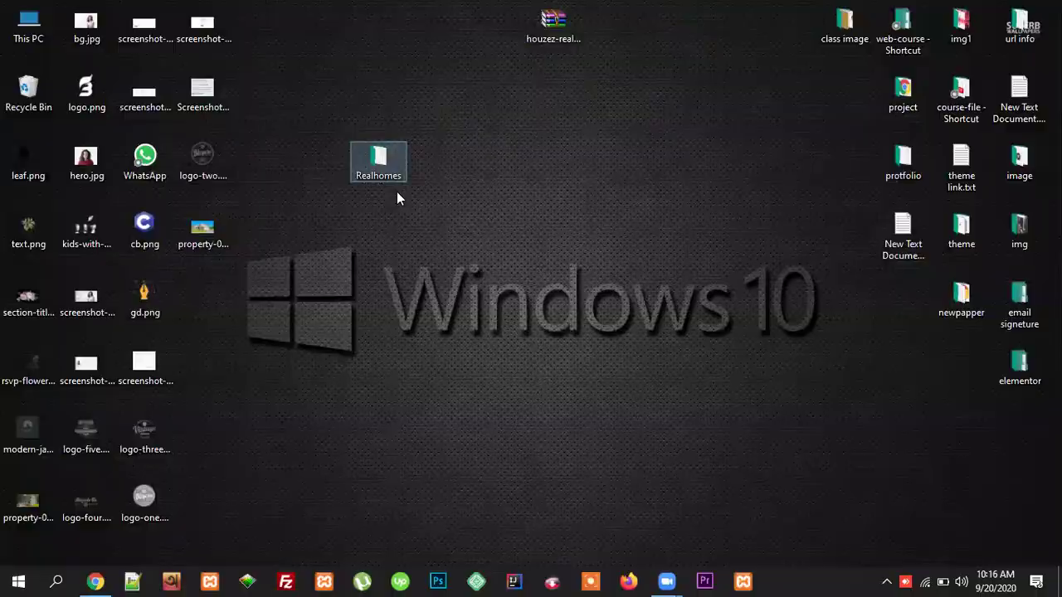
double_click(396, 192)
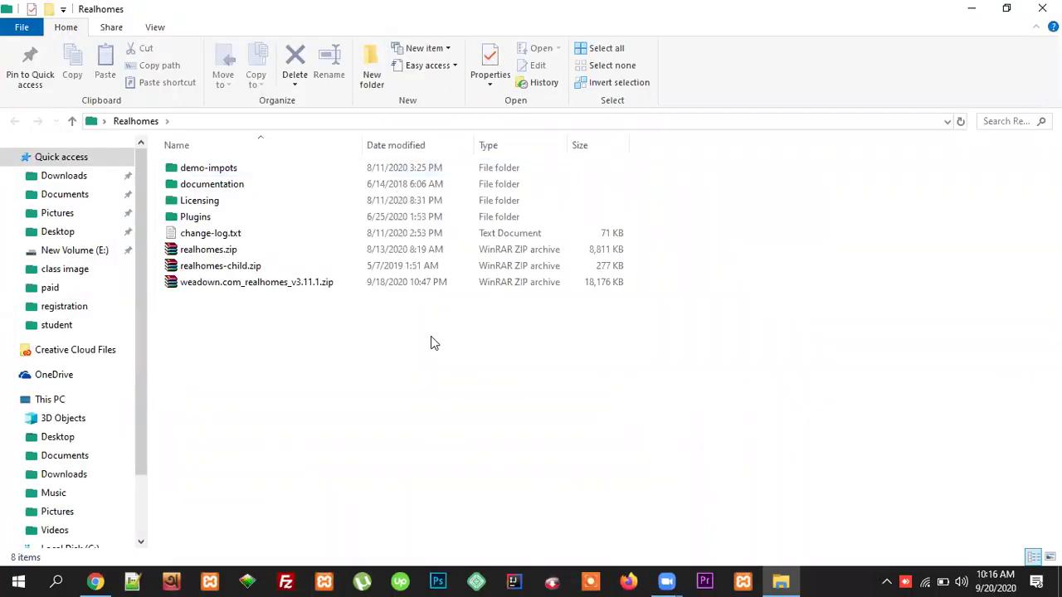
Step: Delete the weadown.com_realhomes_v3.11.1.zip archive from the Realhomes folder
click(253, 282)
right_click(253, 282)
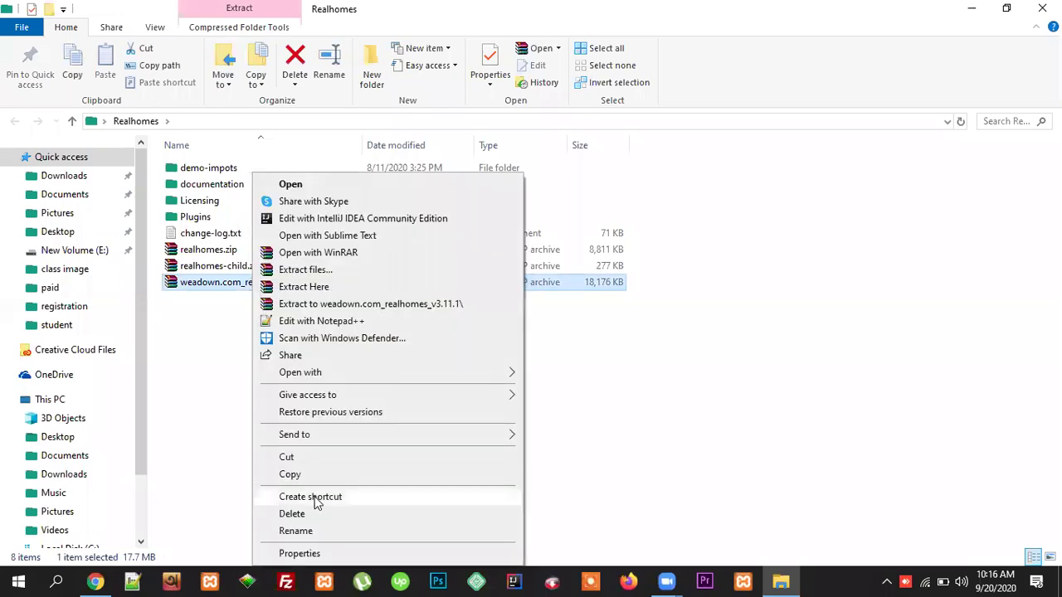
click(302, 513)
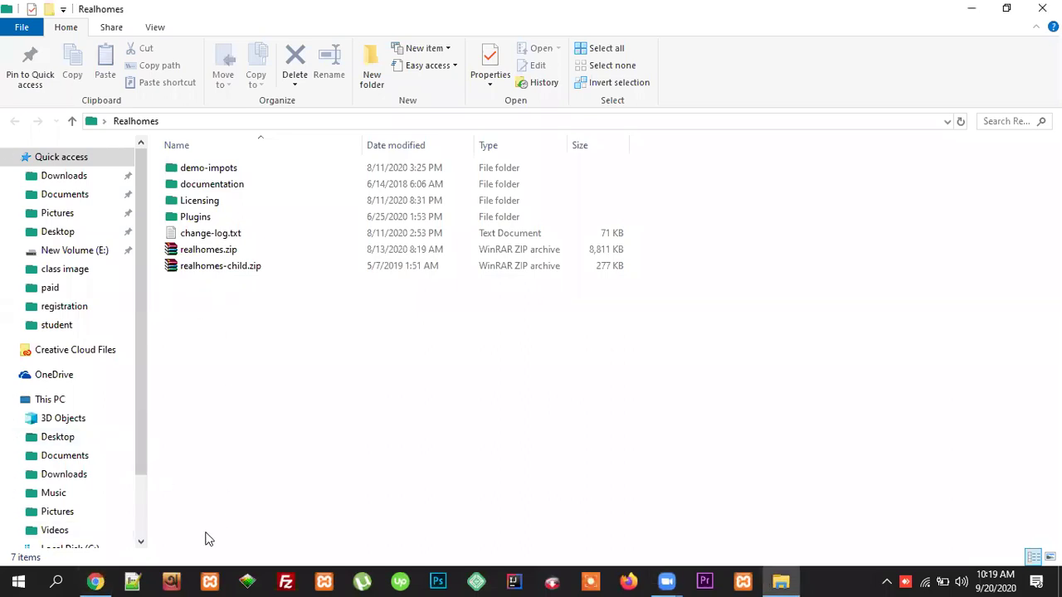
Step: Switch to Chrome and open virustotal.com in a new browser tab
mouse_move(95, 581)
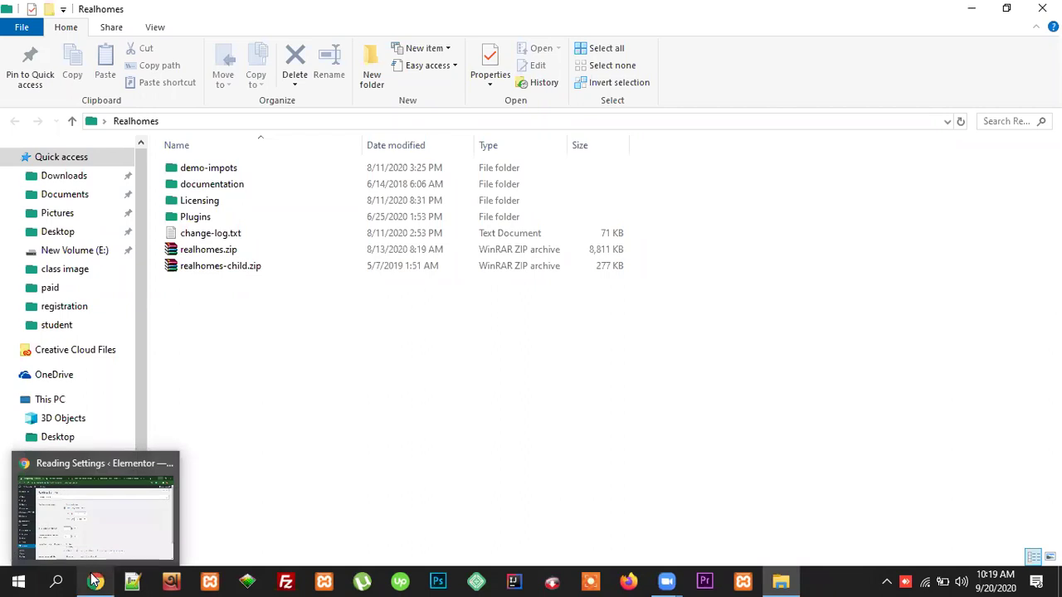
click(95, 581)
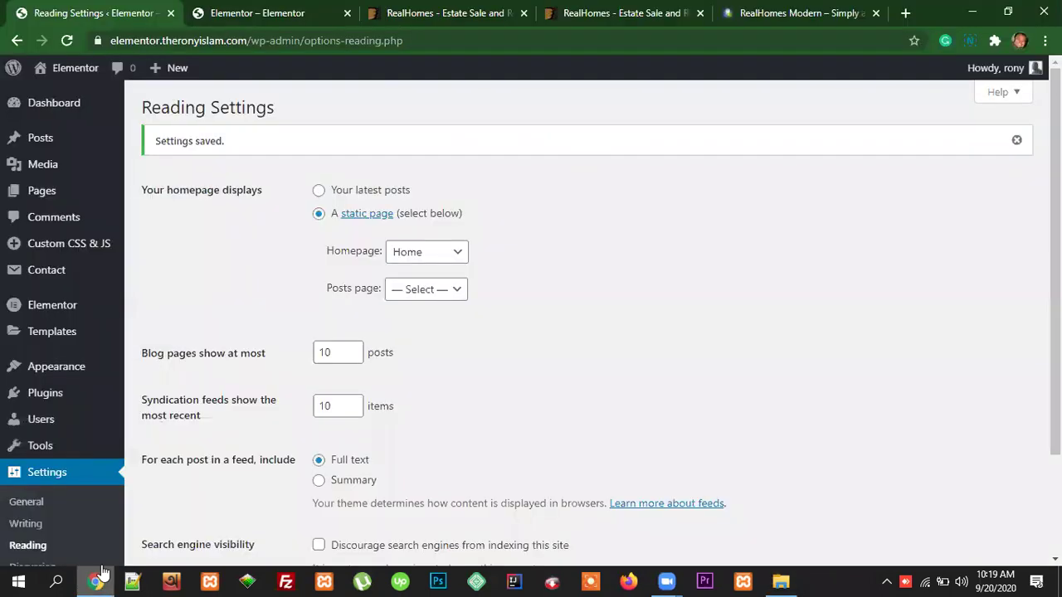
click(905, 13)
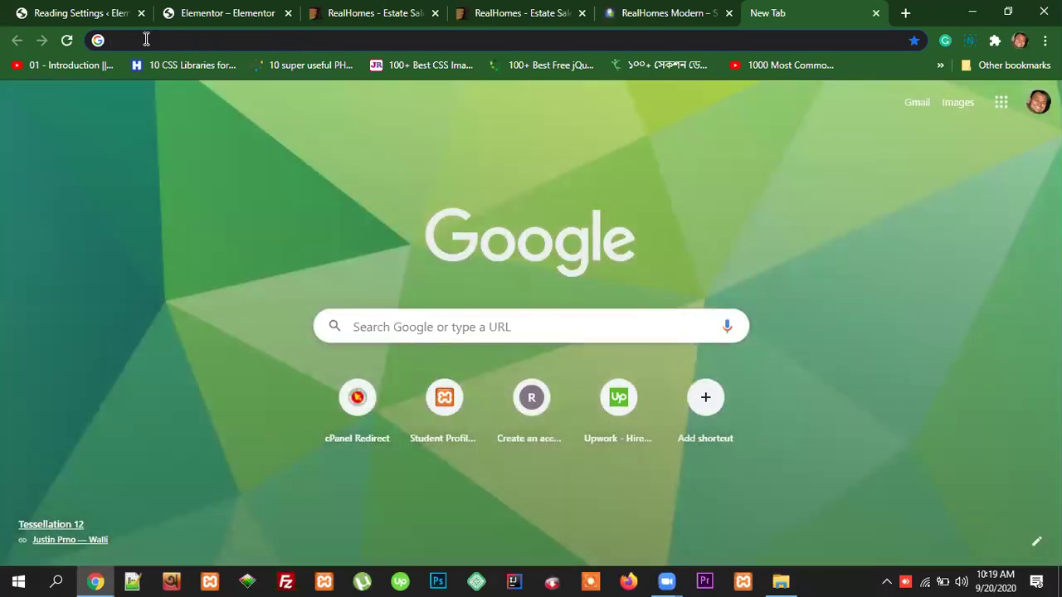
click(146, 39)
text(virustotal.com)
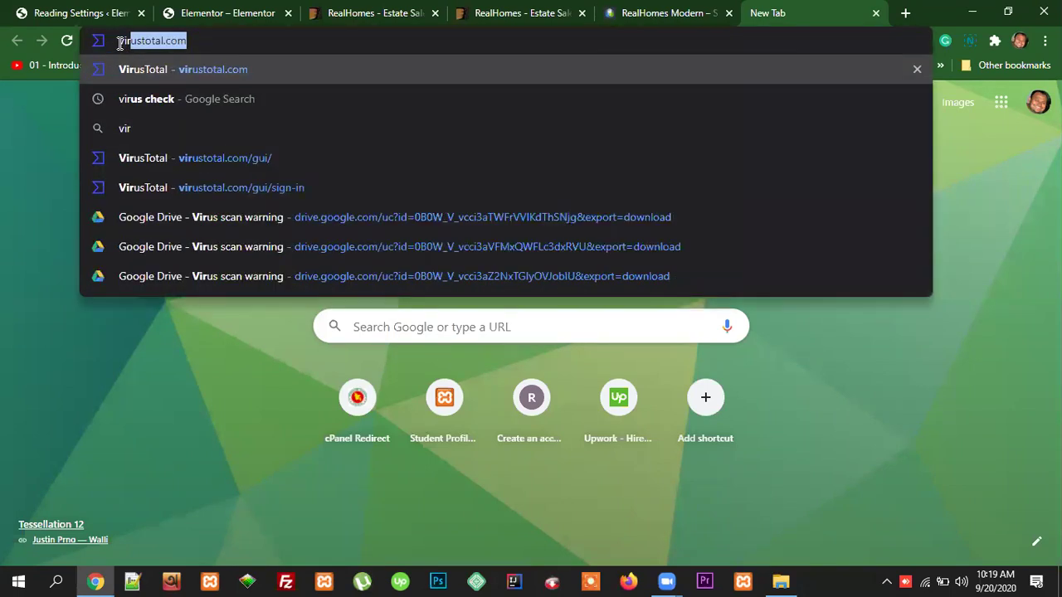
key(Return)
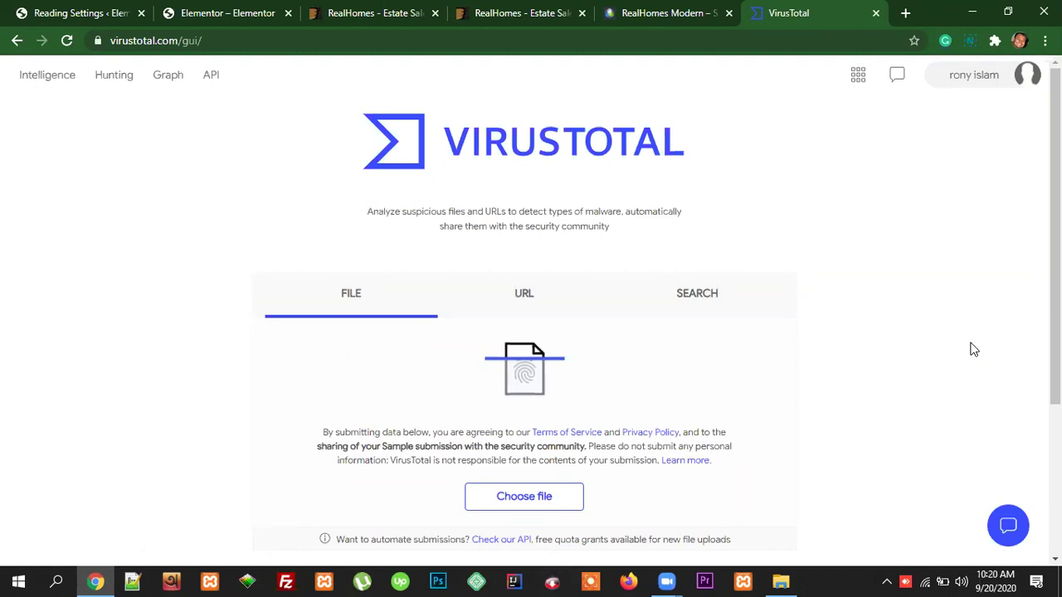
scroll(913, 324, down, 1)
scroll(874, 310, up, 1)
Step: Submit realhomes.zip from the desktop's Realhomes folder to VirusTotal for a file scan
click(974, 18)
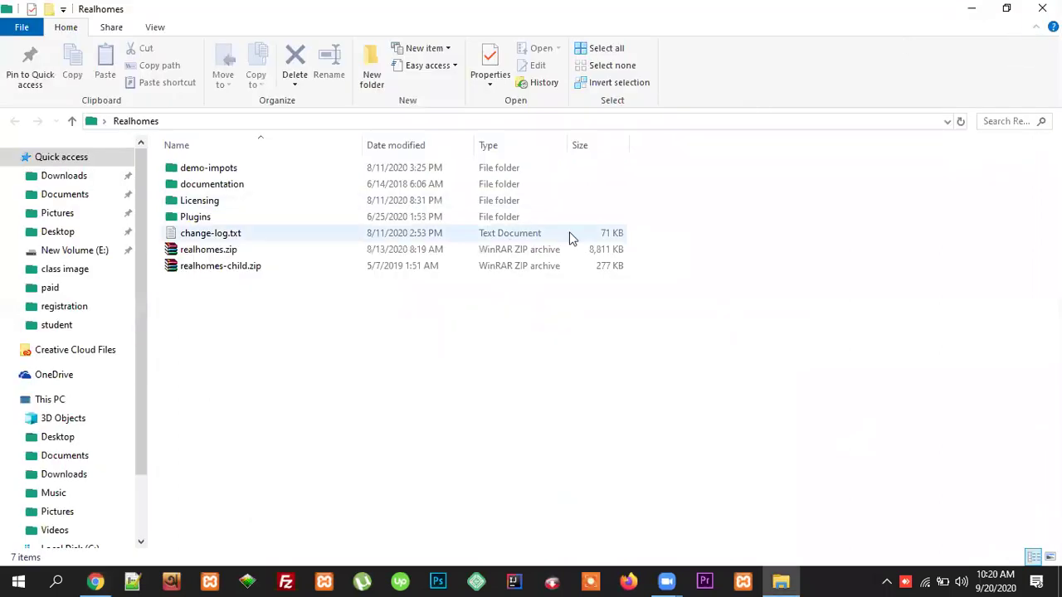
click(208, 251)
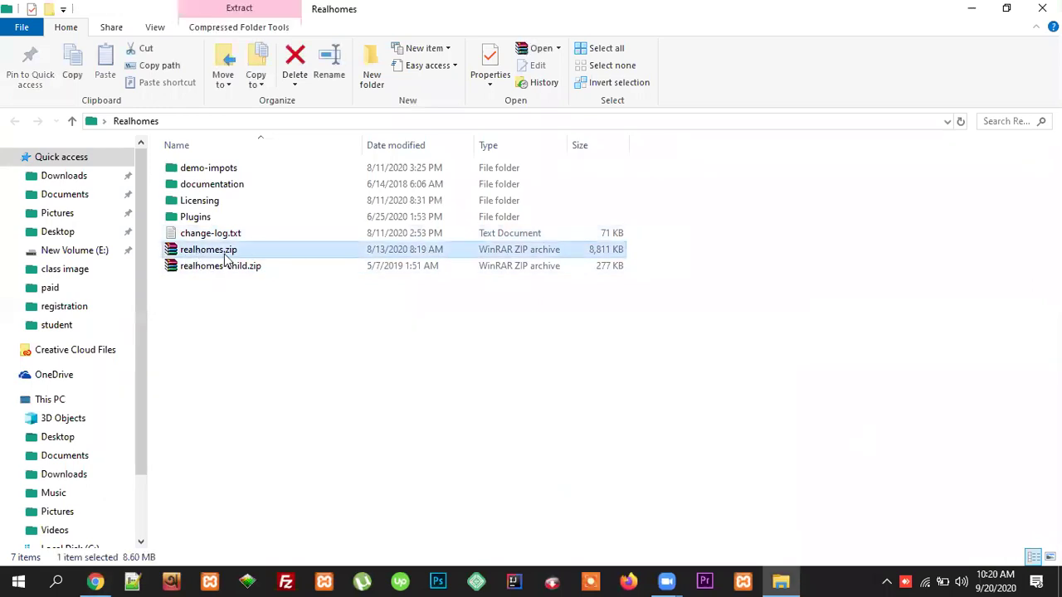
click(95, 581)
click(525, 500)
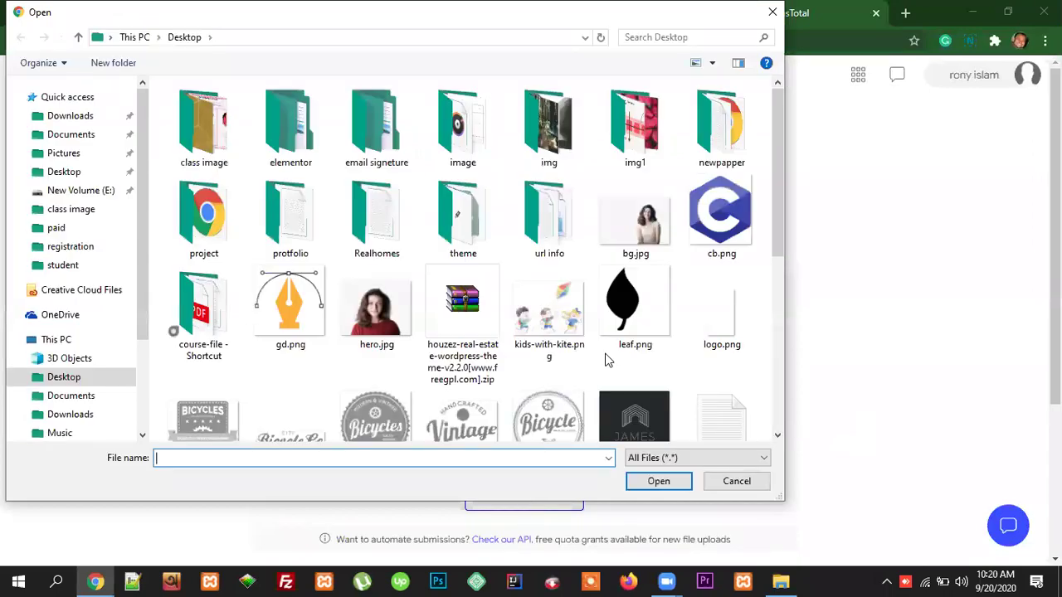
double_click(386, 224)
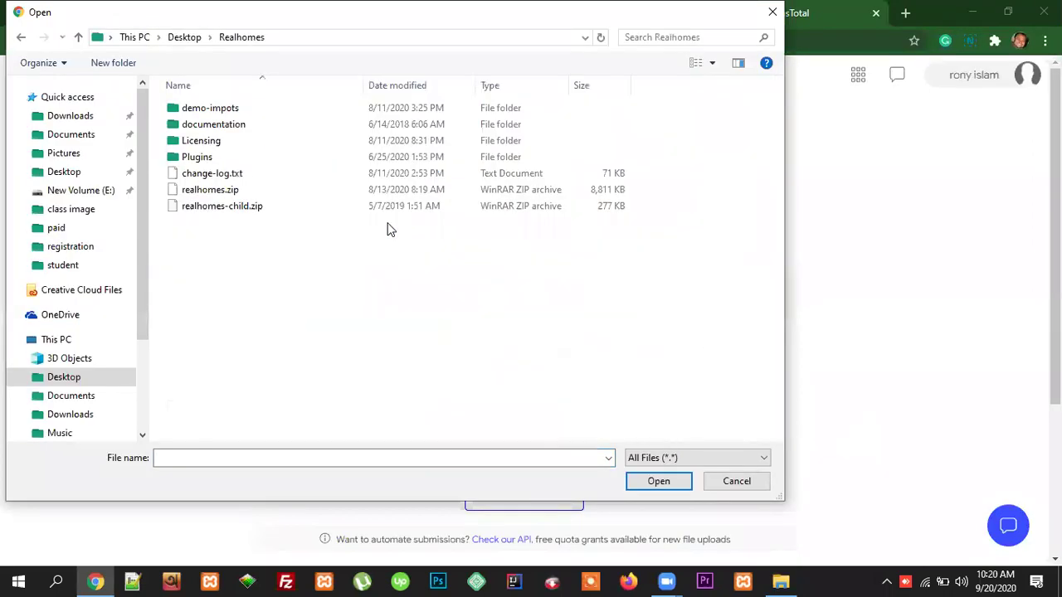
click(210, 190)
click(676, 479)
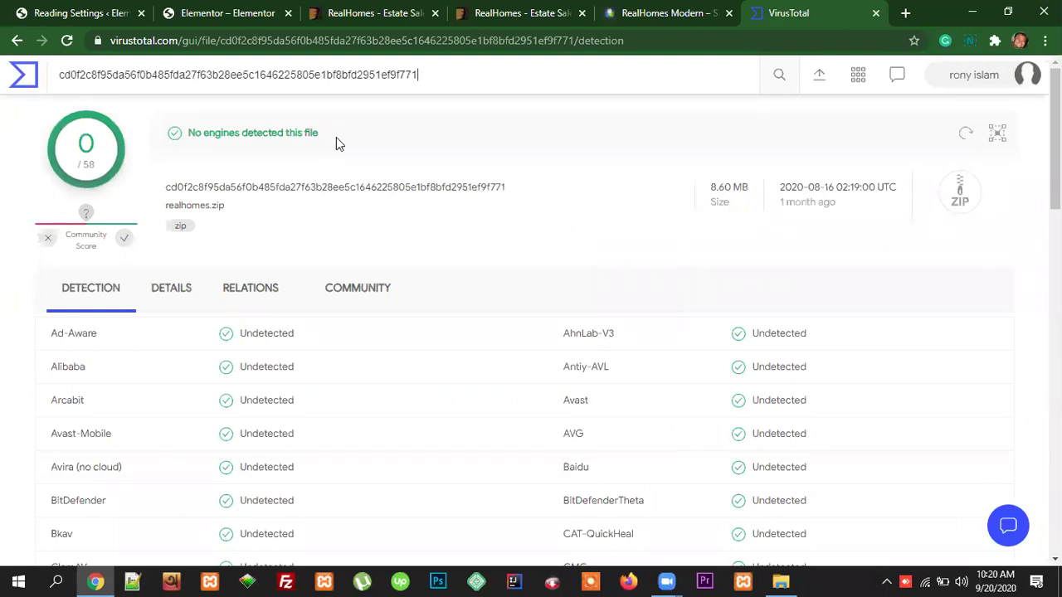
Step: Examine the overall verdict and each antivirus engine's detection result for realhomes.zip
drag(339, 137, 188, 134)
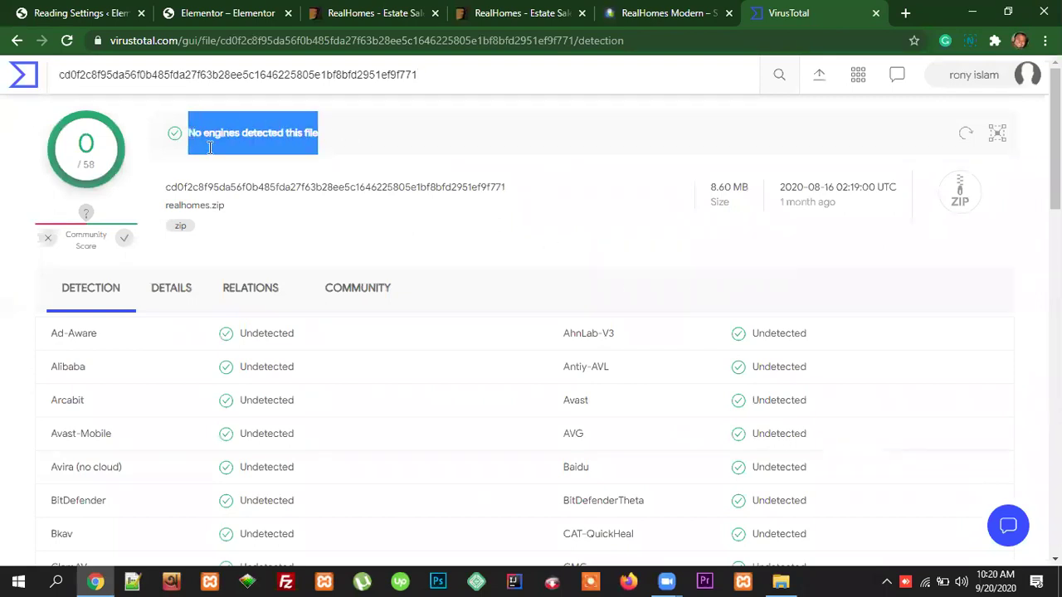
scroll(470, 382, down, 1)
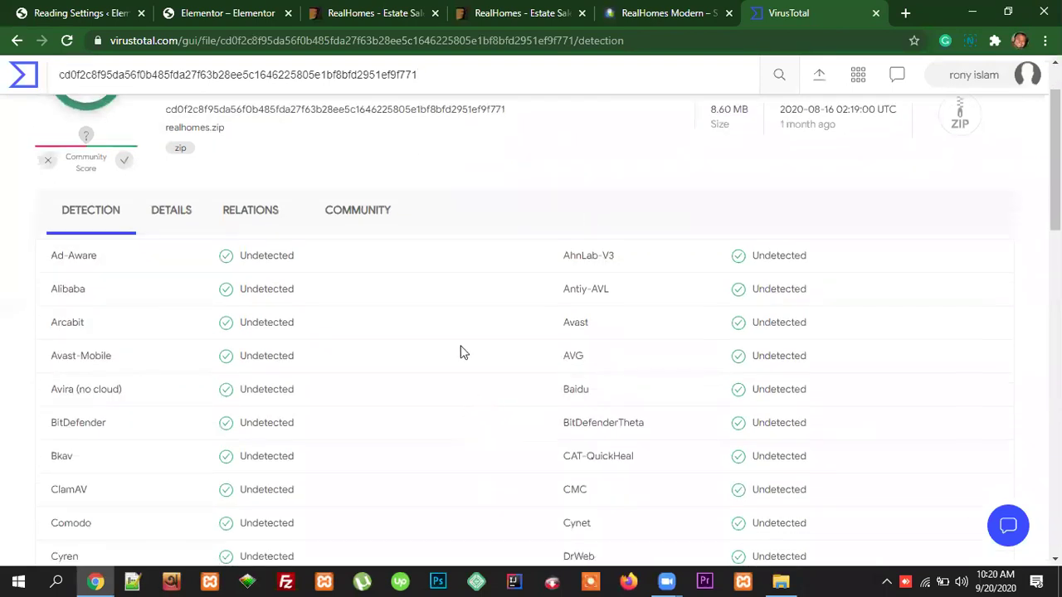
scroll(687, 407, down, 3)
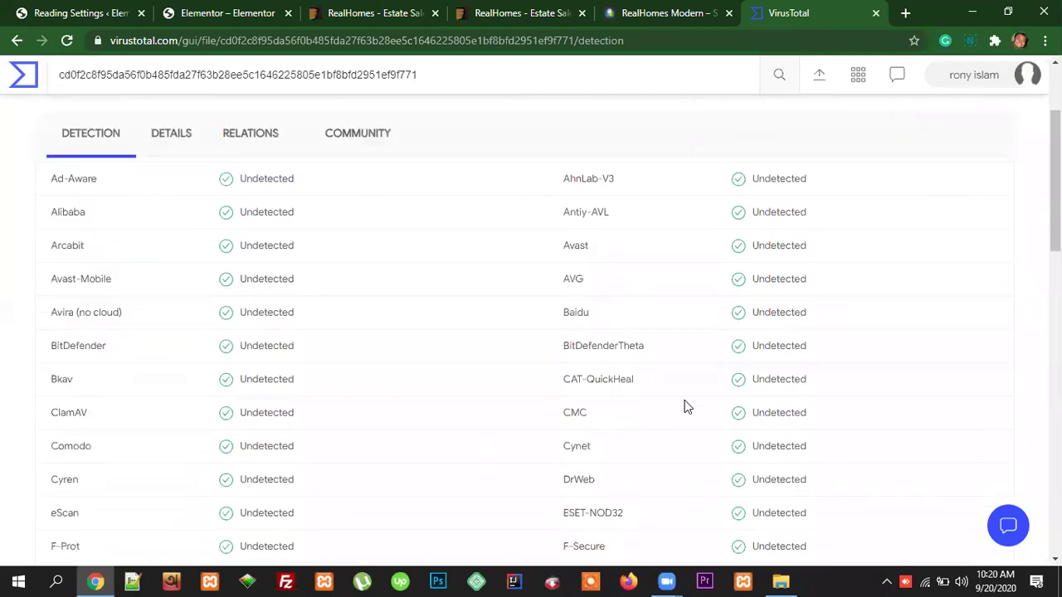
scroll(687, 407, down, 5)
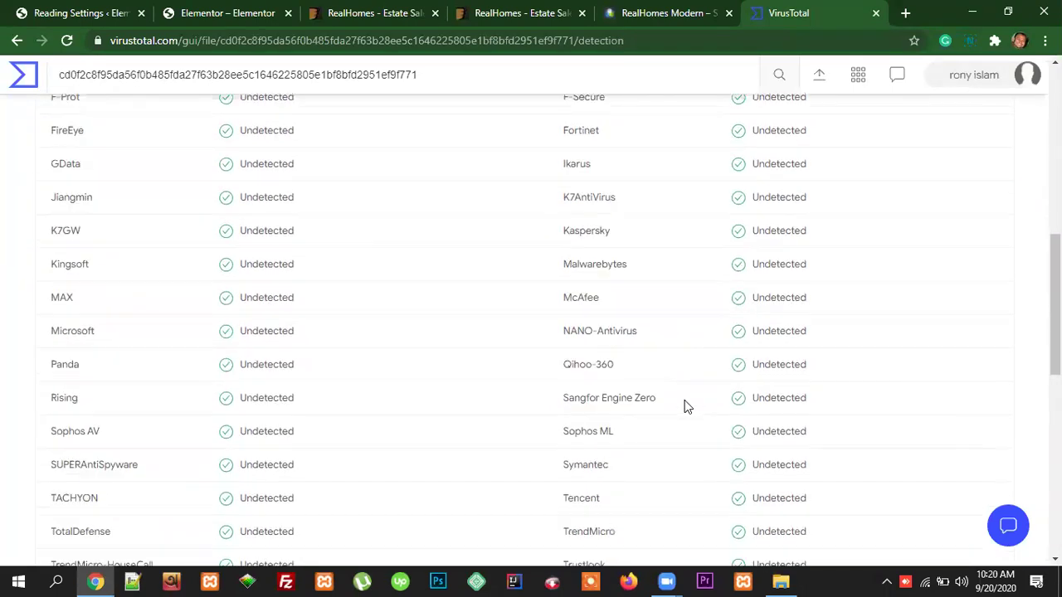
scroll(526, 461, up, 6)
scroll(297, 388, up, 3)
scroll(111, 301, down, 1)
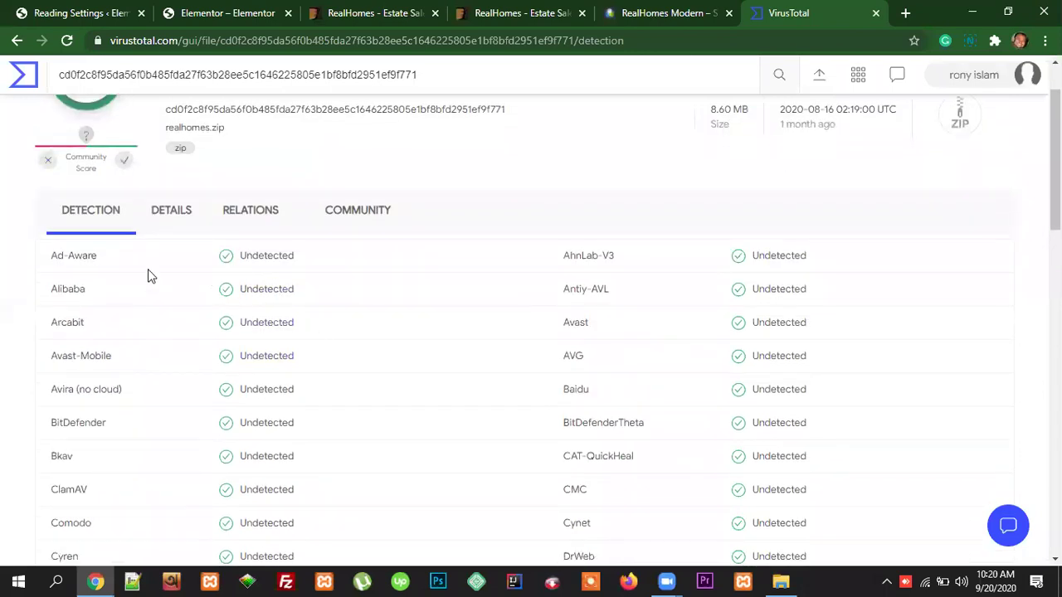
scroll(145, 276, down, 1)
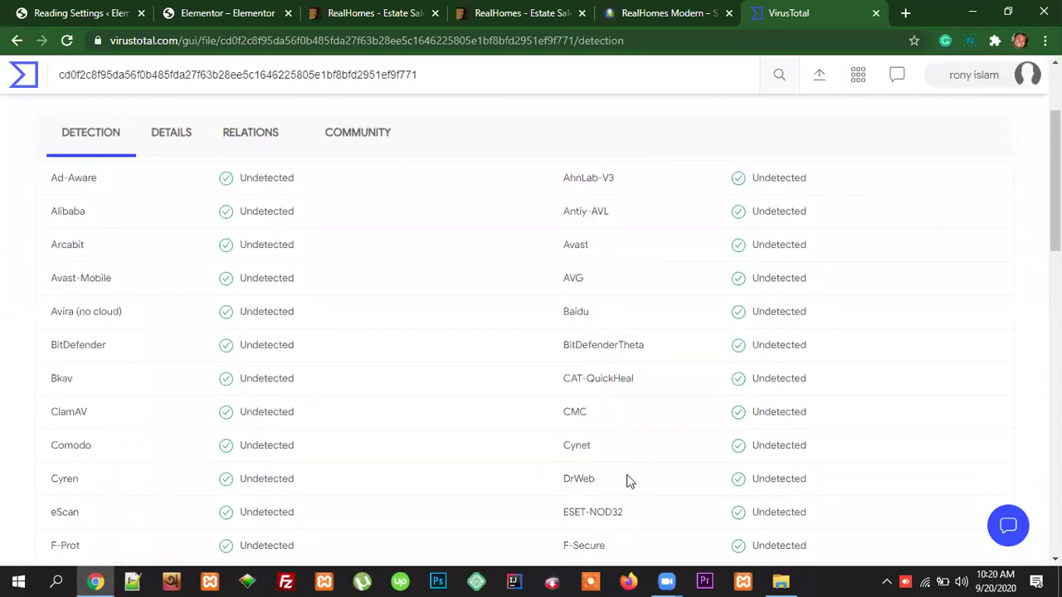
scroll(434, 393, down, 5)
scroll(512, 396, down, 8)
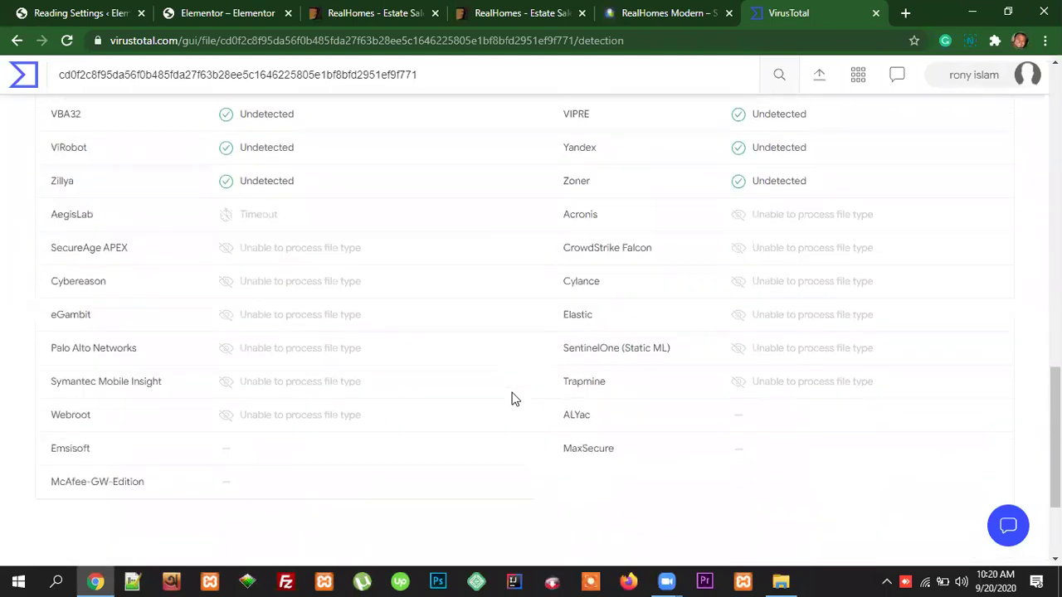
scroll(790, 407, up, 4)
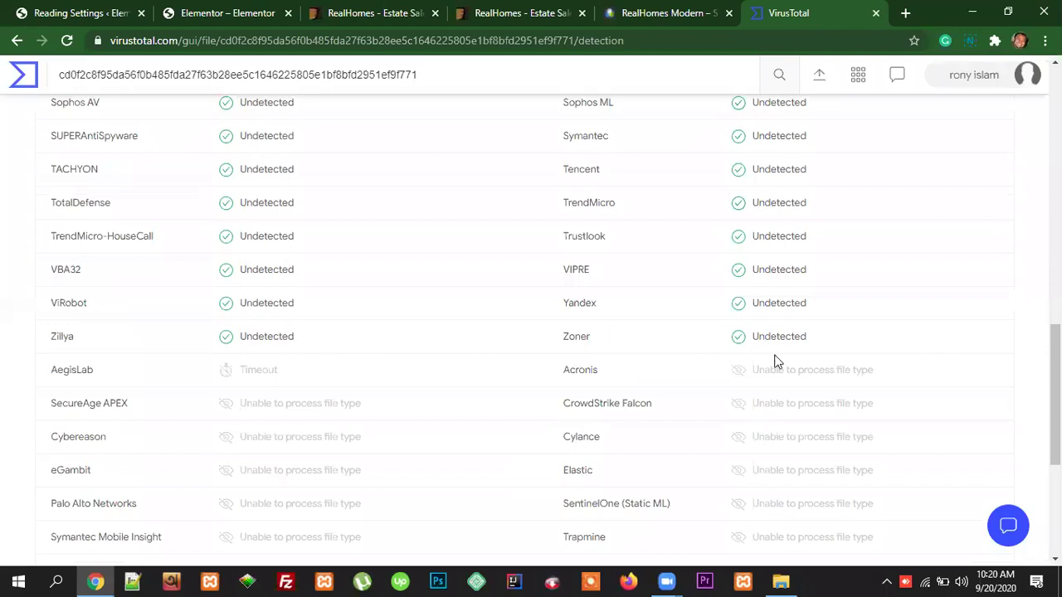
scroll(776, 365, up, 4)
scroll(778, 375, up, 7)
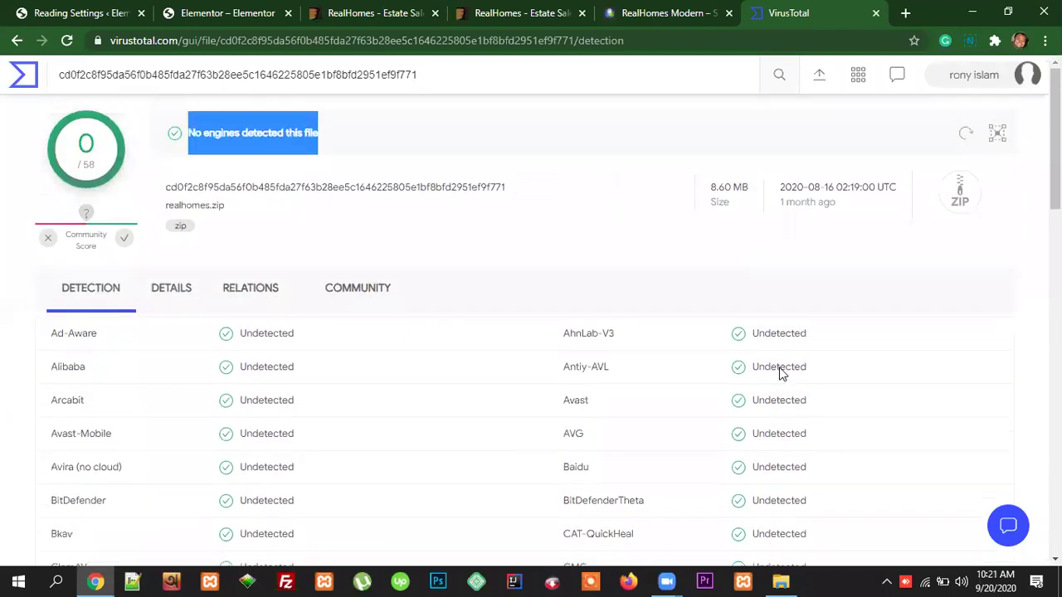
click(355, 146)
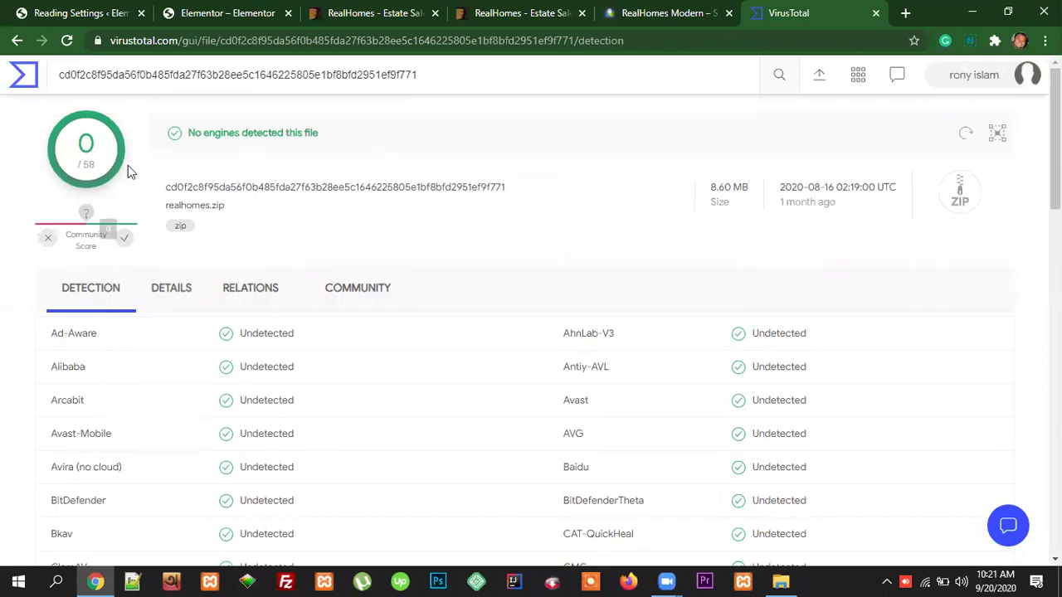
Step: Close the VirusTotal page and dismiss the saved-settings notice on the site's Reading Settings page
middle_click(818, 27)
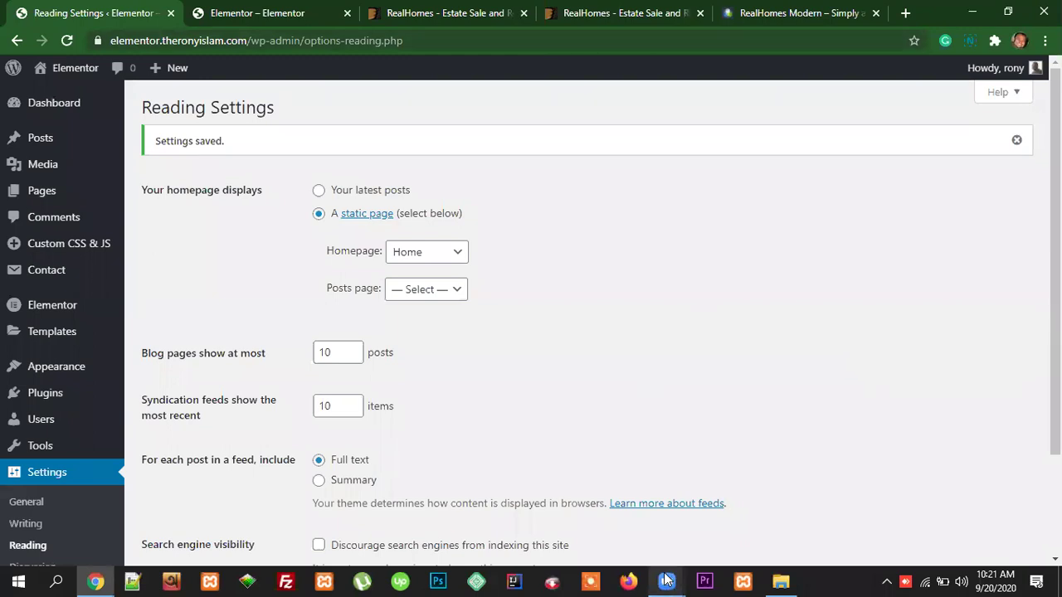
mouse_move(667, 580)
click(691, 526)
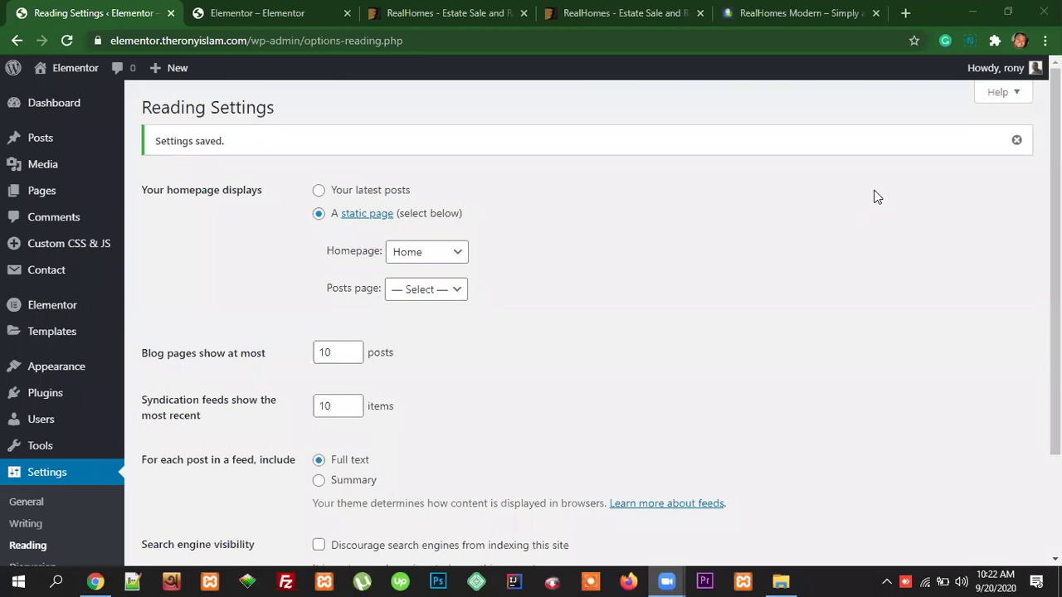
click(1016, 140)
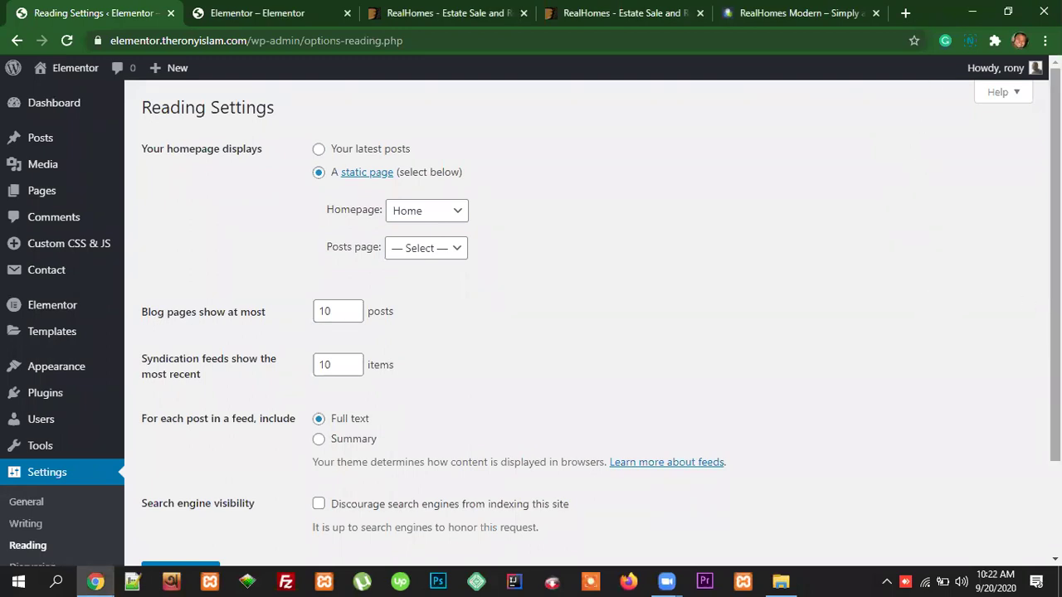
scroll(531, 319, down, 2)
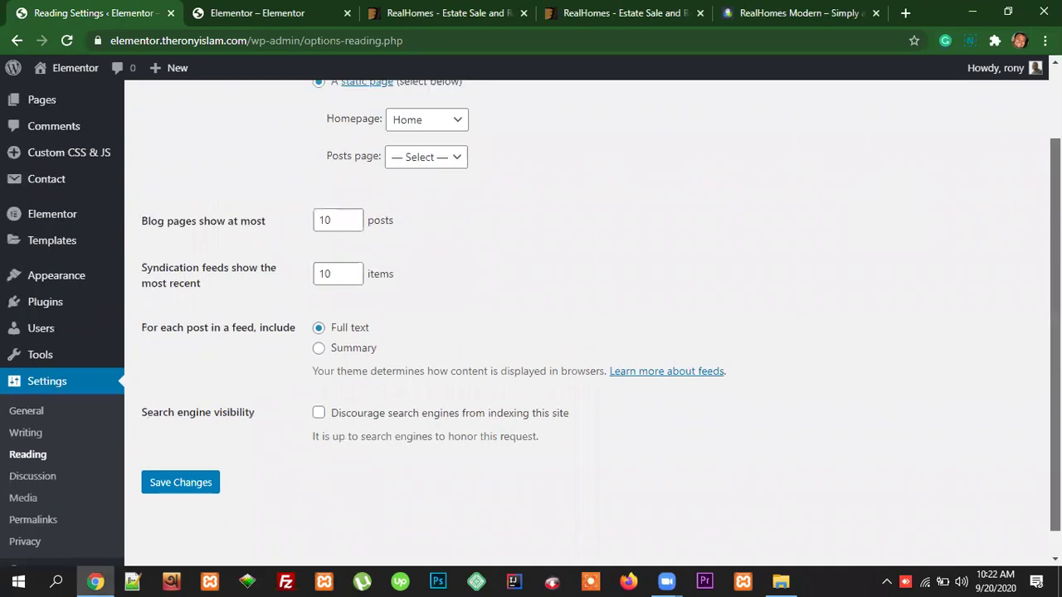
scroll(531, 319, up, 2)
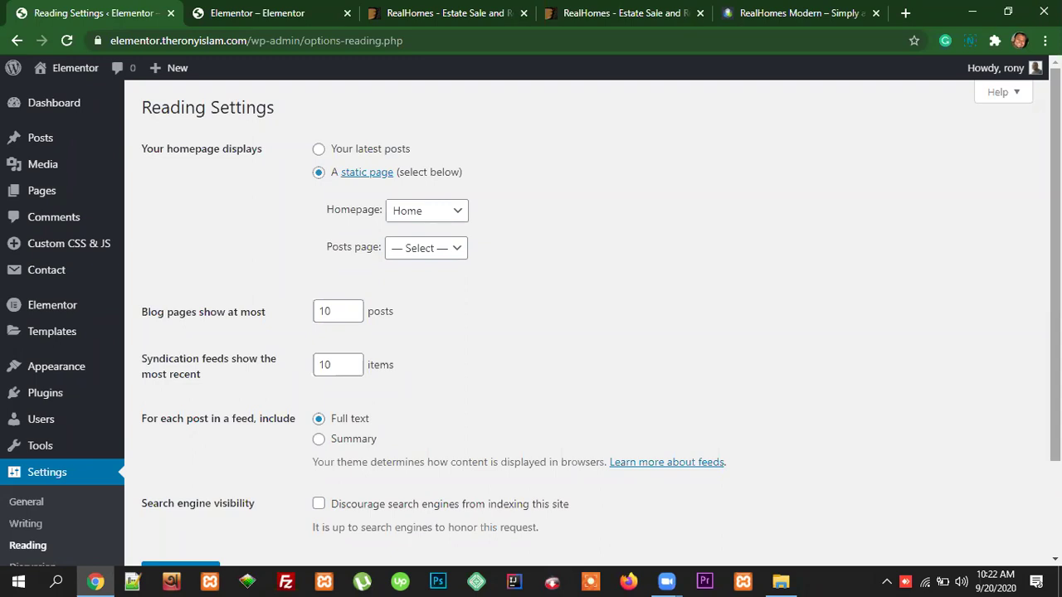
scroll(531, 318, down, 2)
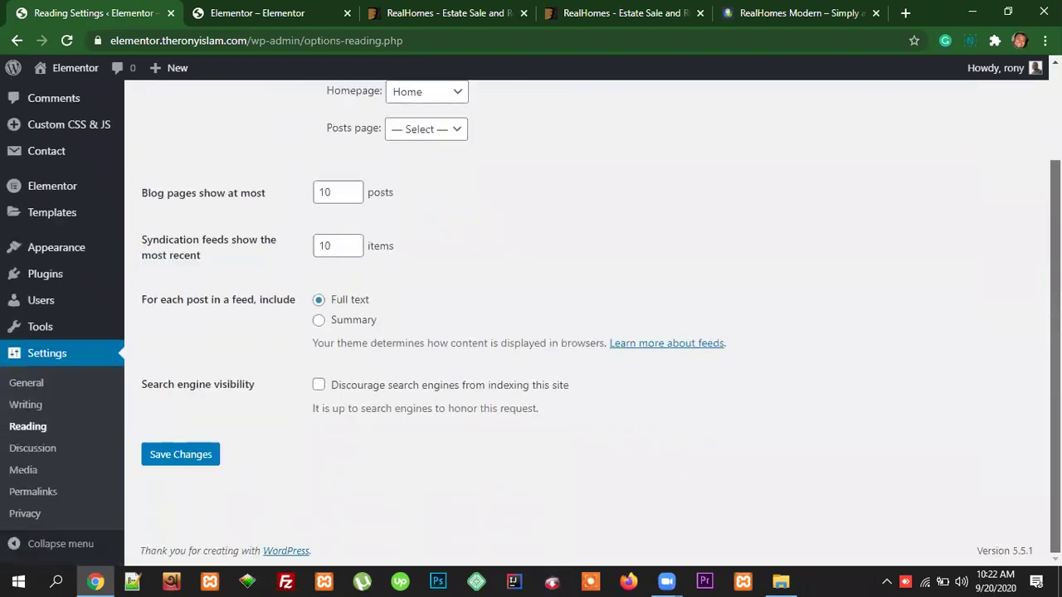
scroll(531, 318, up, 1)
scroll(531, 318, down, 1)
scroll(531, 317, up, 3)
scroll(531, 318, down, 2)
scroll(531, 318, up, 2)
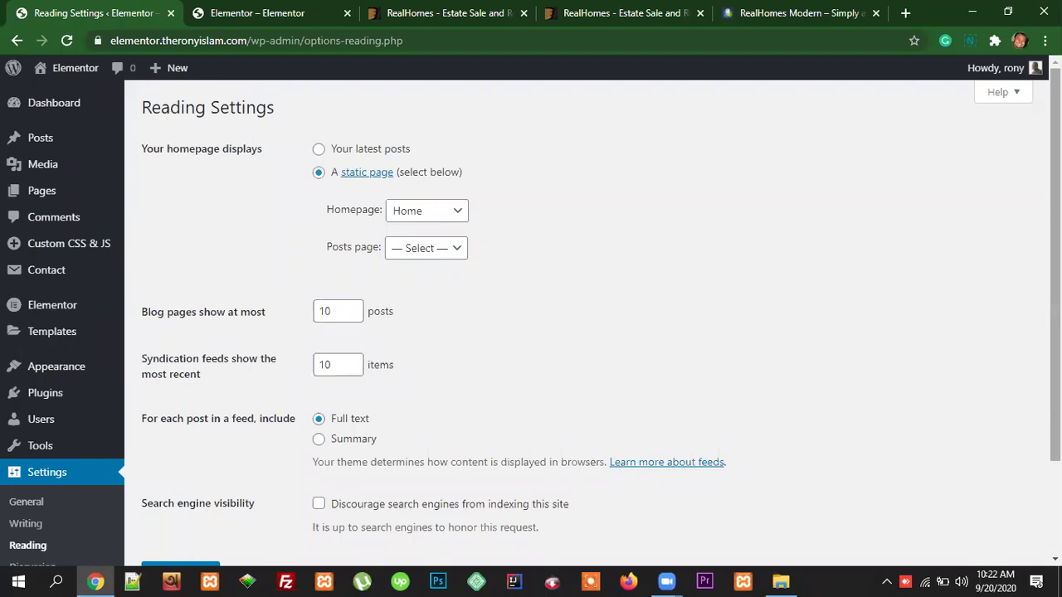
scroll(531, 324, down, 2)
scroll(531, 324, up, 2)
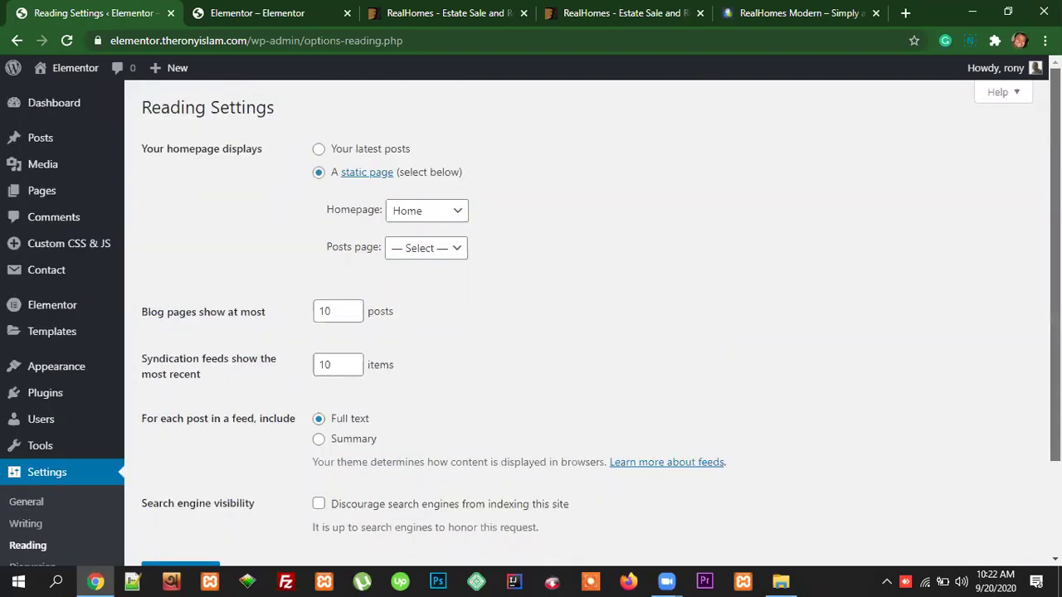
click(787, 12)
click(634, 13)
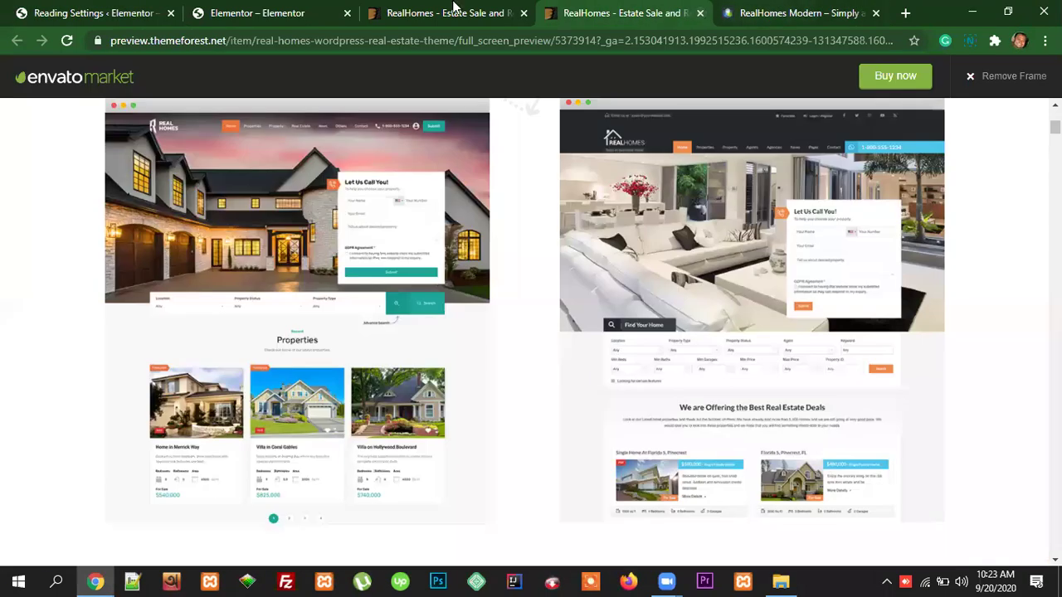
click(246, 12)
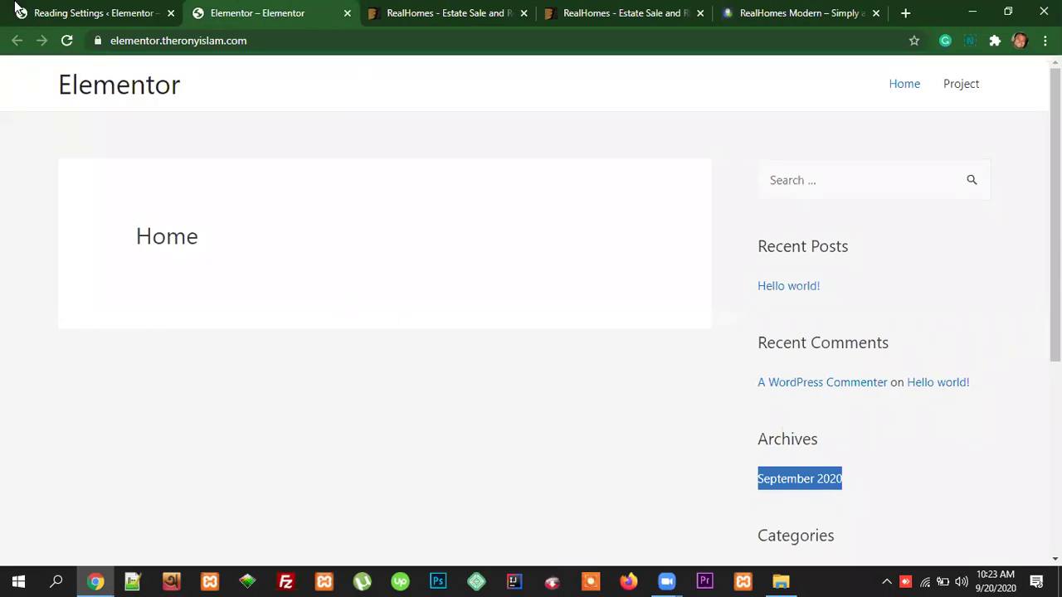
click(66, 15)
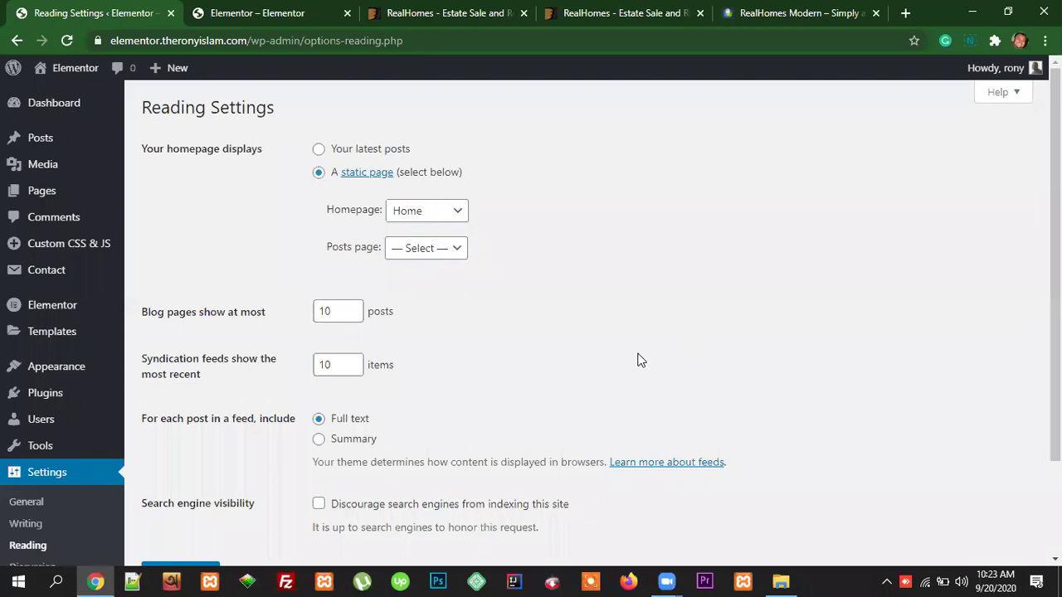
Step: Open the site's installed themes and delete the Twenty Nineteen theme
mouse_move(69, 384)
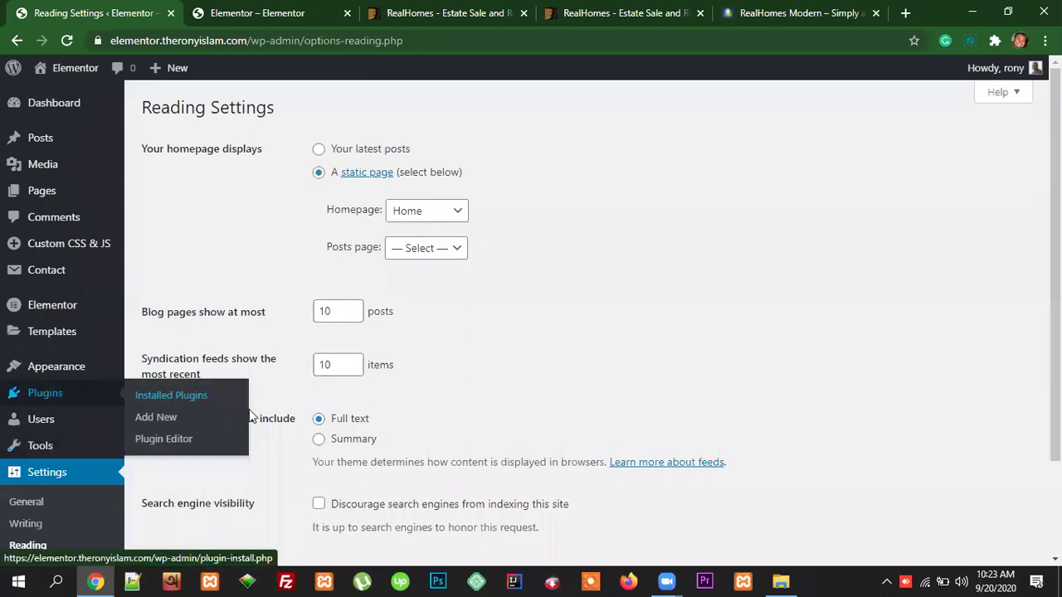
click(47, 373)
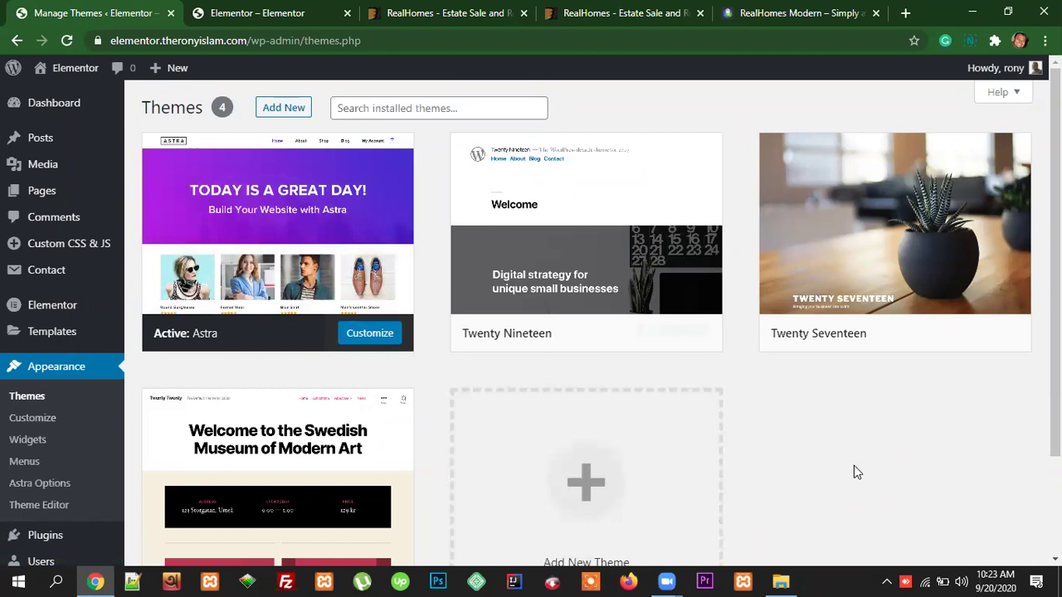
click(573, 238)
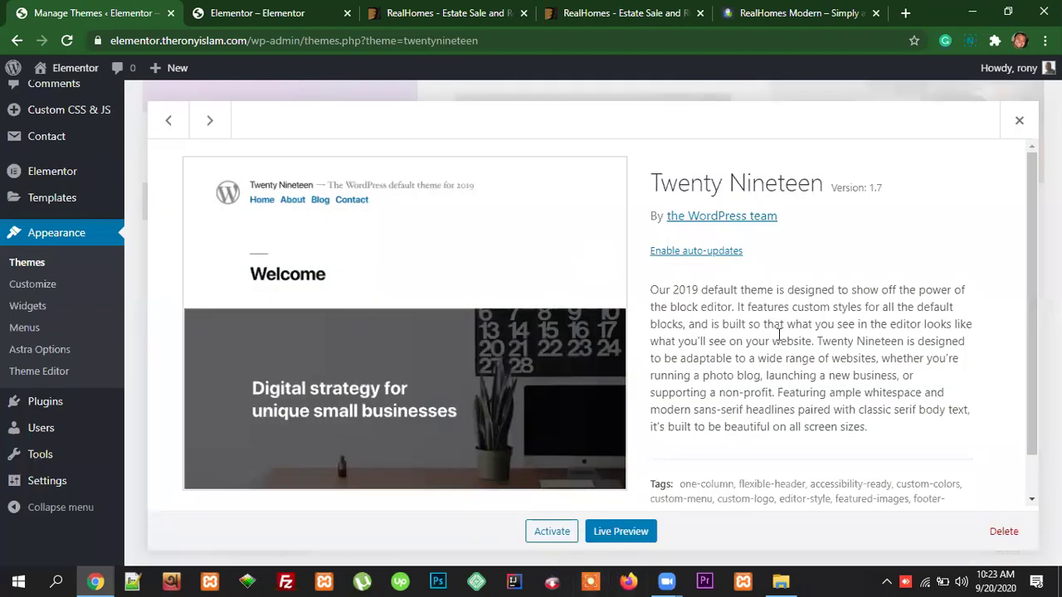
scroll(778, 335, down, 1)
click(1005, 531)
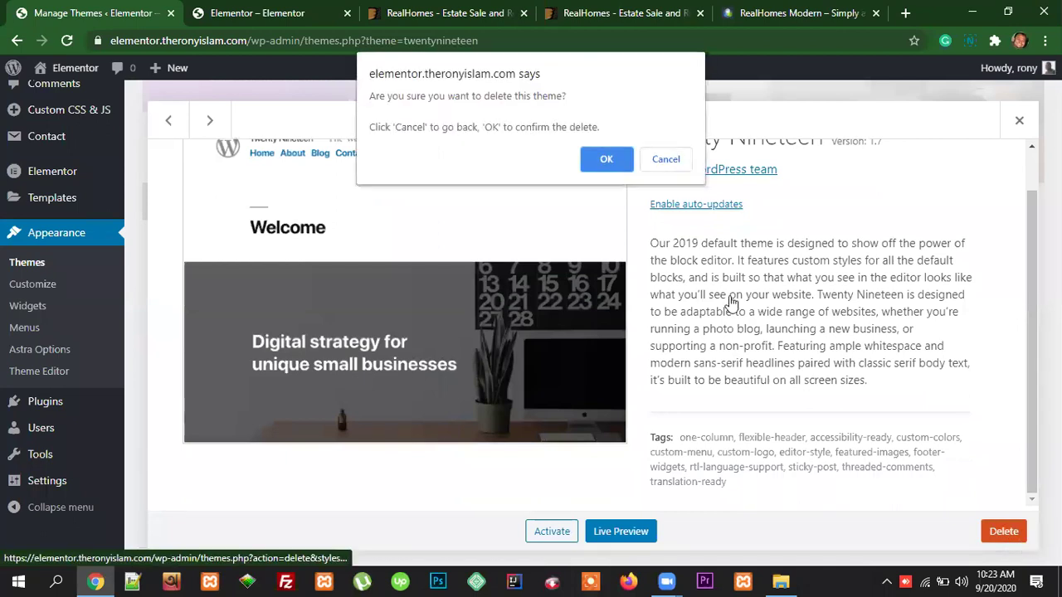
click(606, 158)
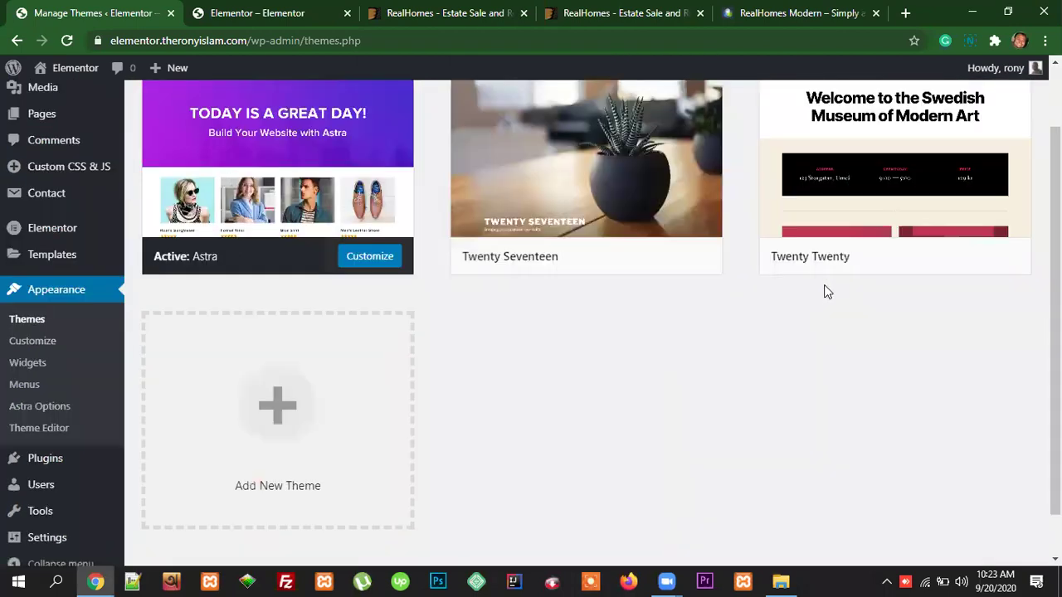
Step: Delete the Twenty Seventeen and Twenty Twenty themes, leaving only Astra installed
click(579, 166)
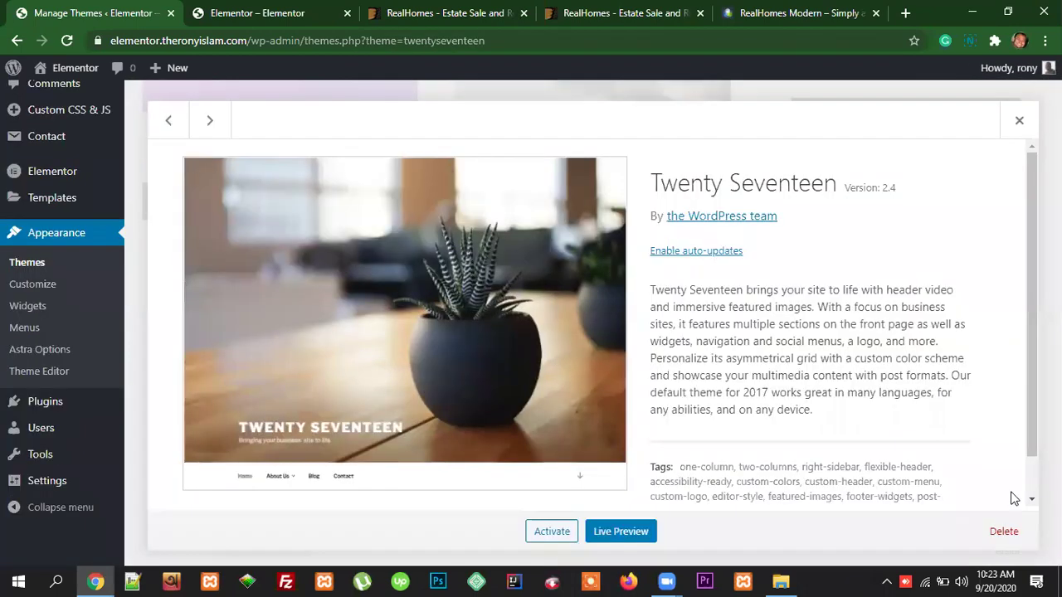
click(1006, 536)
click(606, 159)
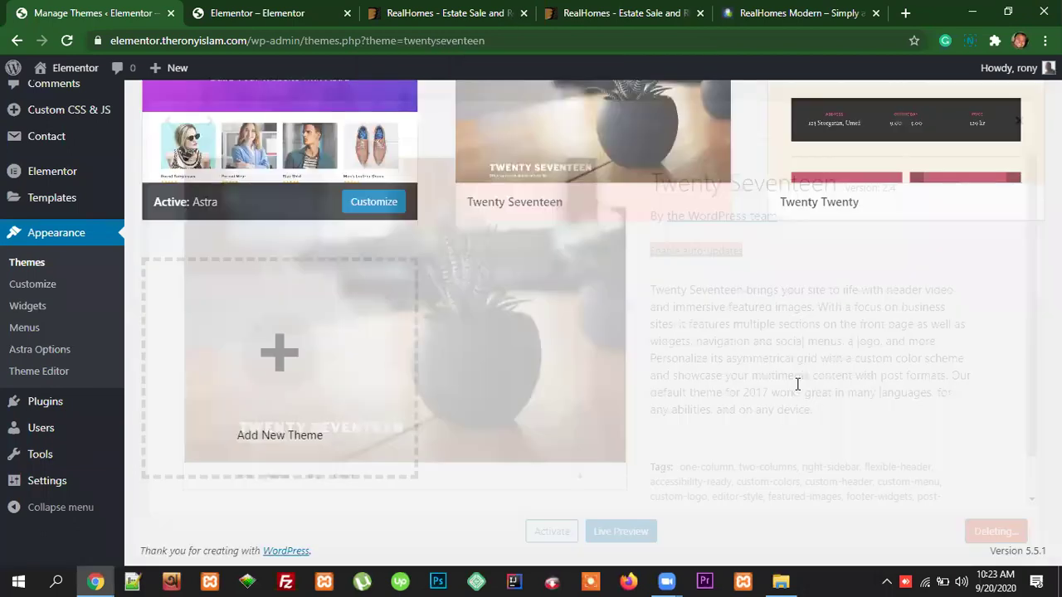
click(576, 182)
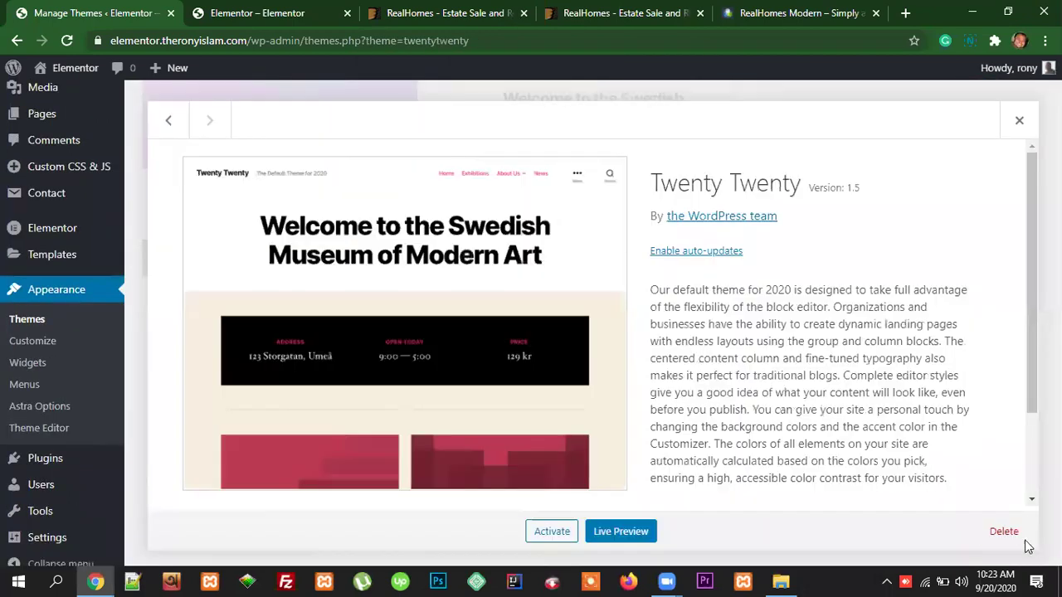
click(1021, 544)
click(597, 159)
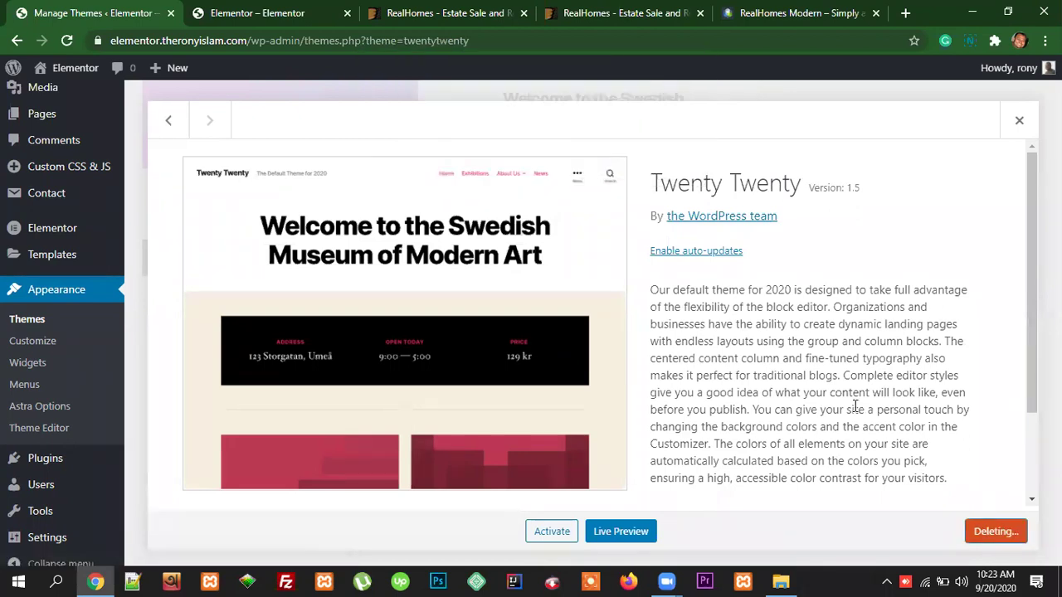
scroll(946, 444, up, 3)
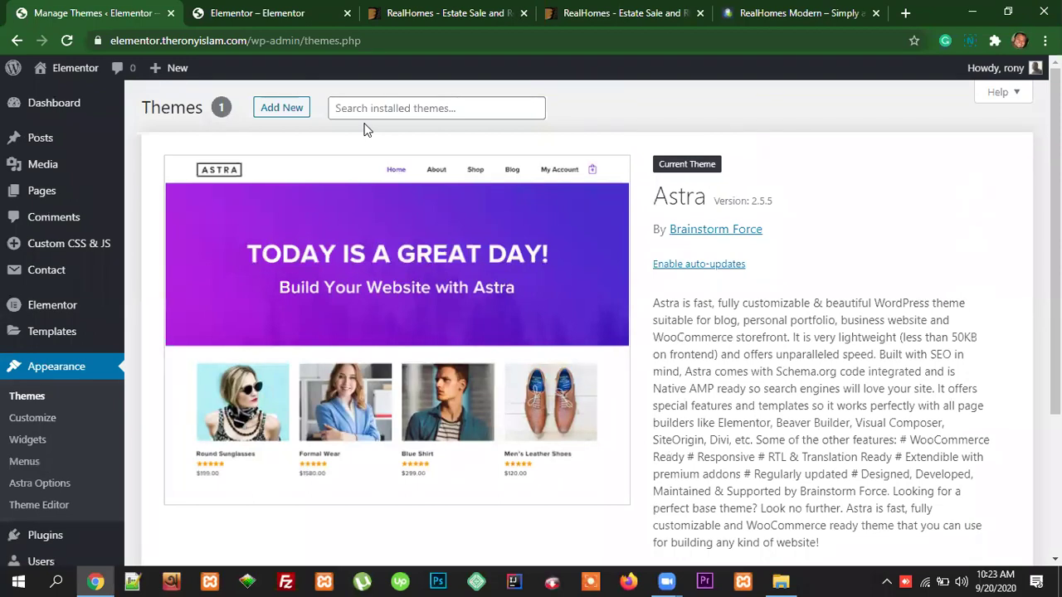
Step: Open the form for uploading a new theme as a .zip file
click(270, 114)
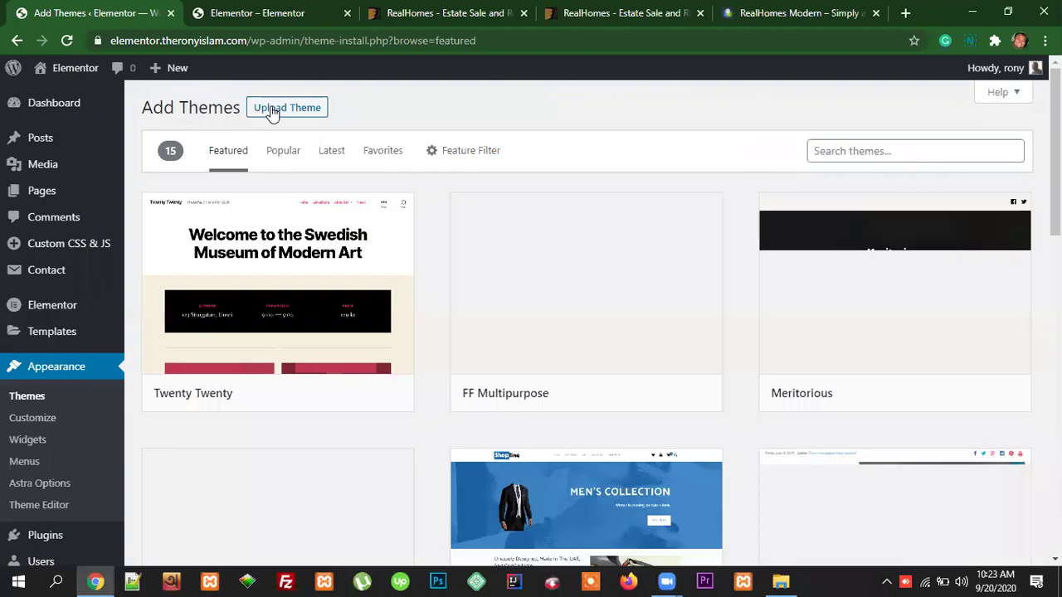
click(286, 108)
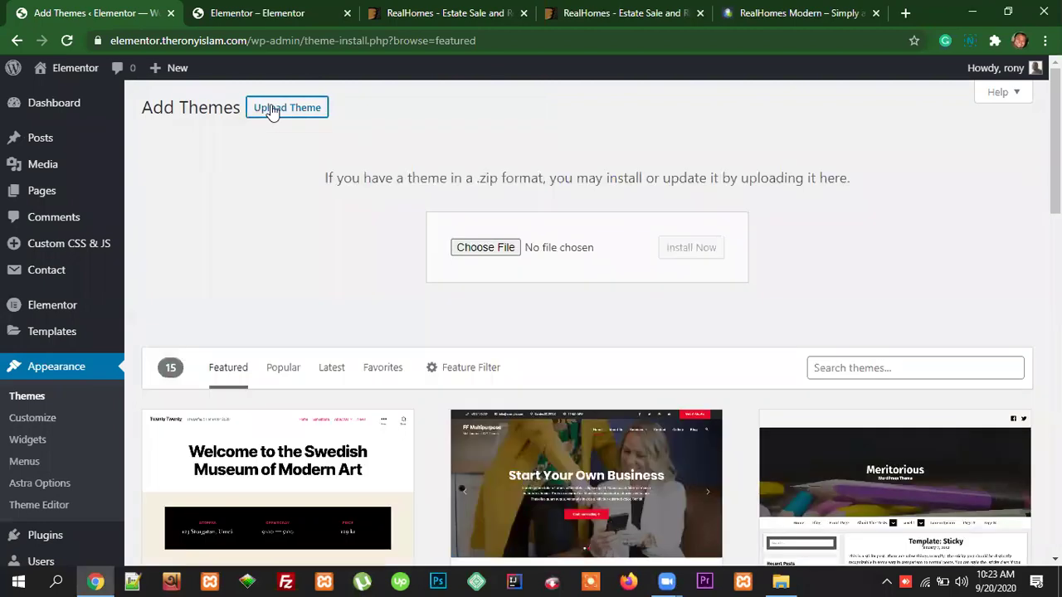
click(502, 251)
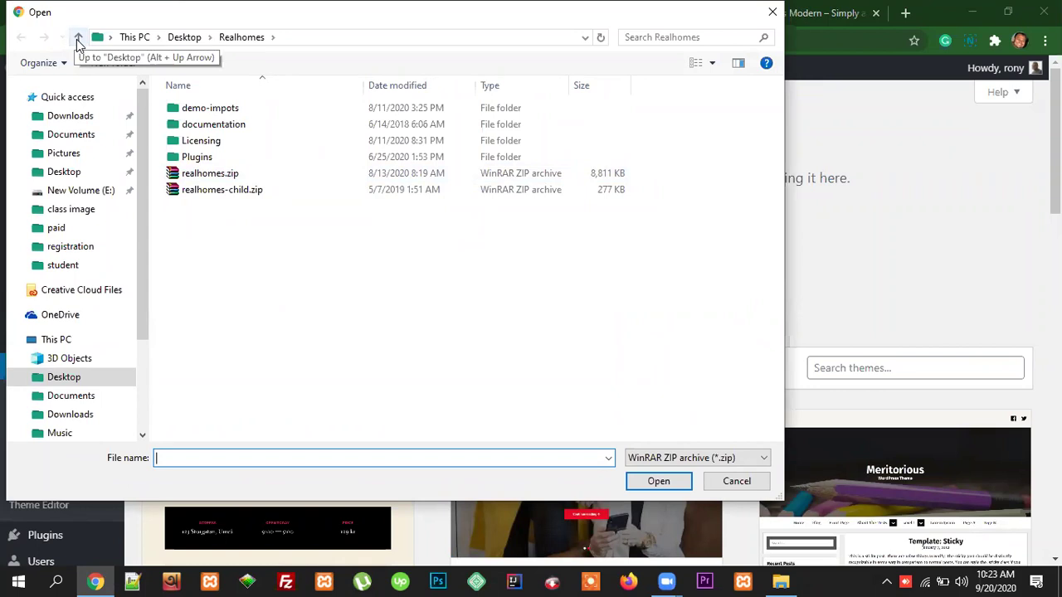
click(78, 39)
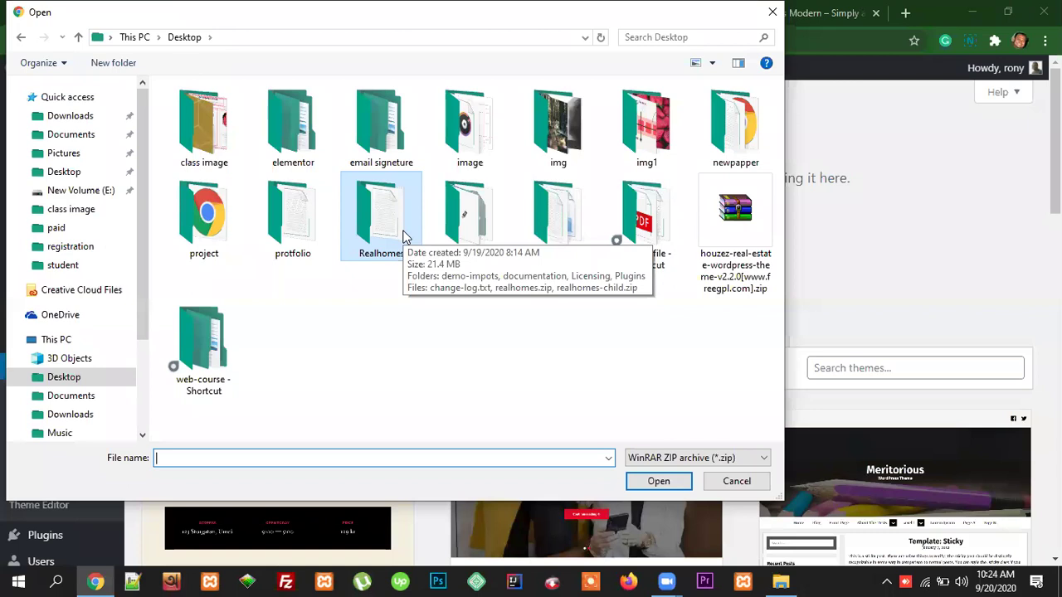
double_click(384, 221)
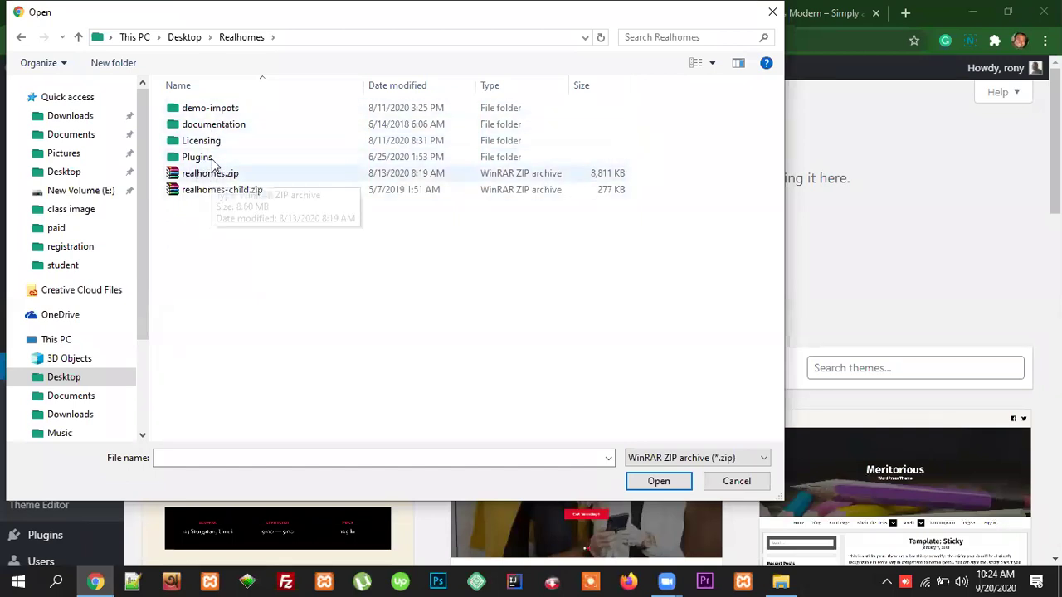
click(77, 37)
double_click(391, 233)
click(222, 130)
double_click(223, 129)
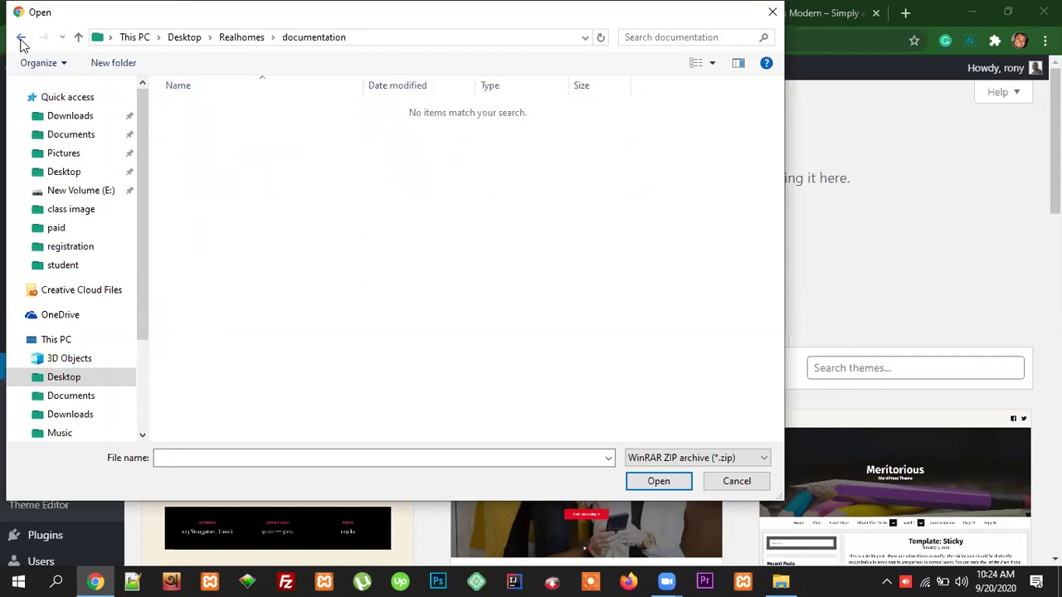
click(773, 12)
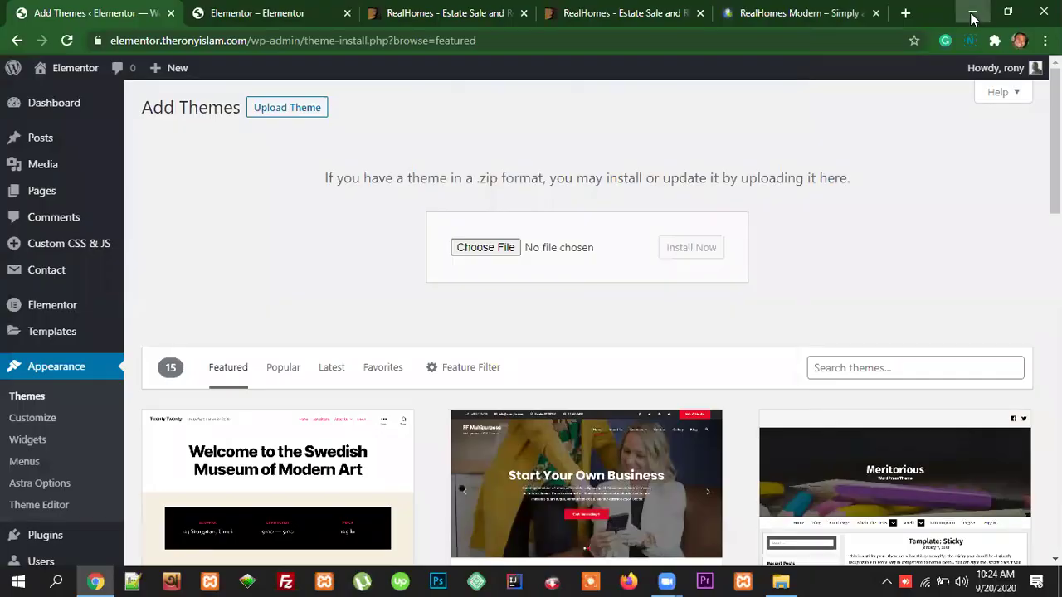
Step: Minimize Chrome and open online-documentation.pdf from the documentation subfolder of the desktop's Realhomes folder
click(972, 15)
click(971, 12)
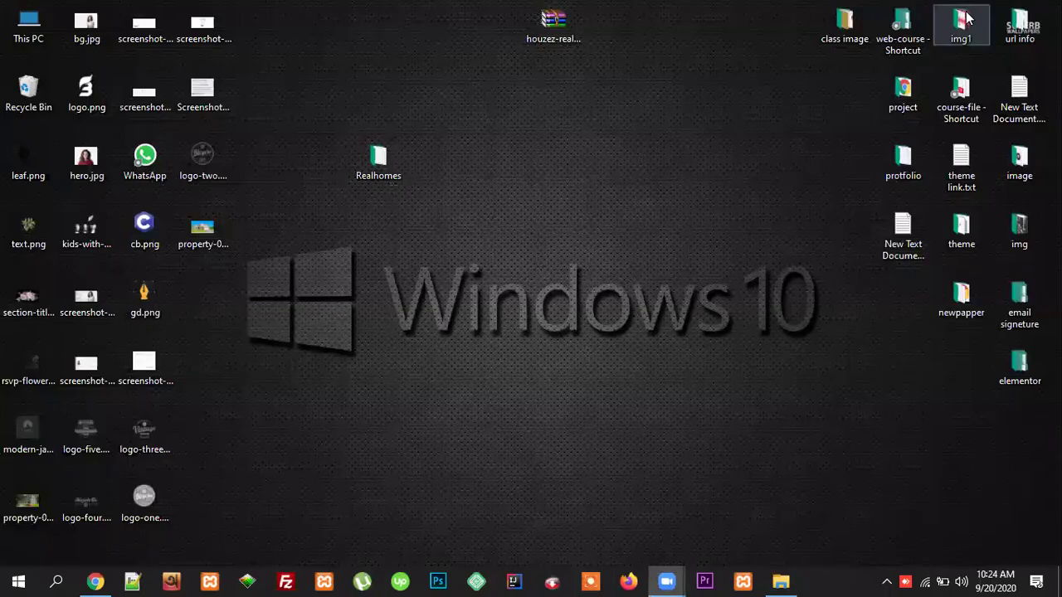
double_click(375, 165)
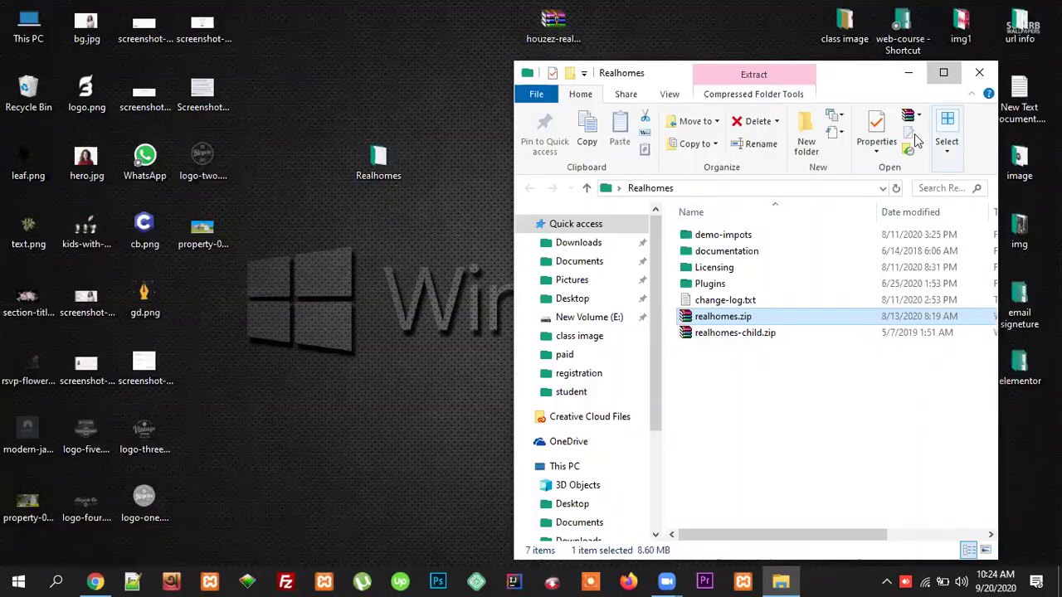
click(943, 72)
double_click(248, 185)
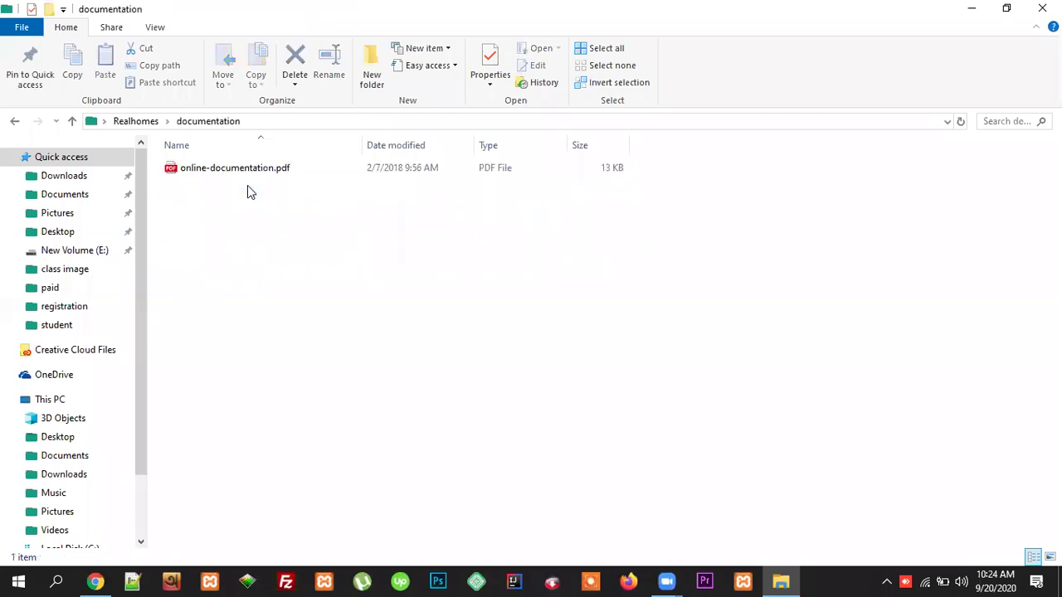
click(236, 171)
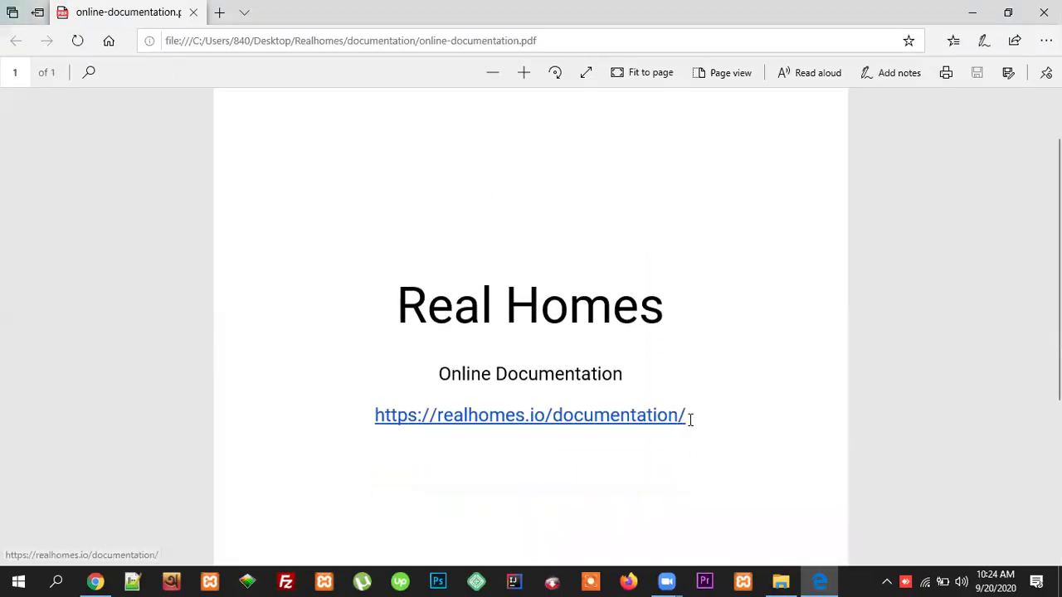
Step: Copy the documentation link from the PDF and open realhomes.io/documentation in a new Chrome tab
triple_click(403, 425)
key(ctrl+c)
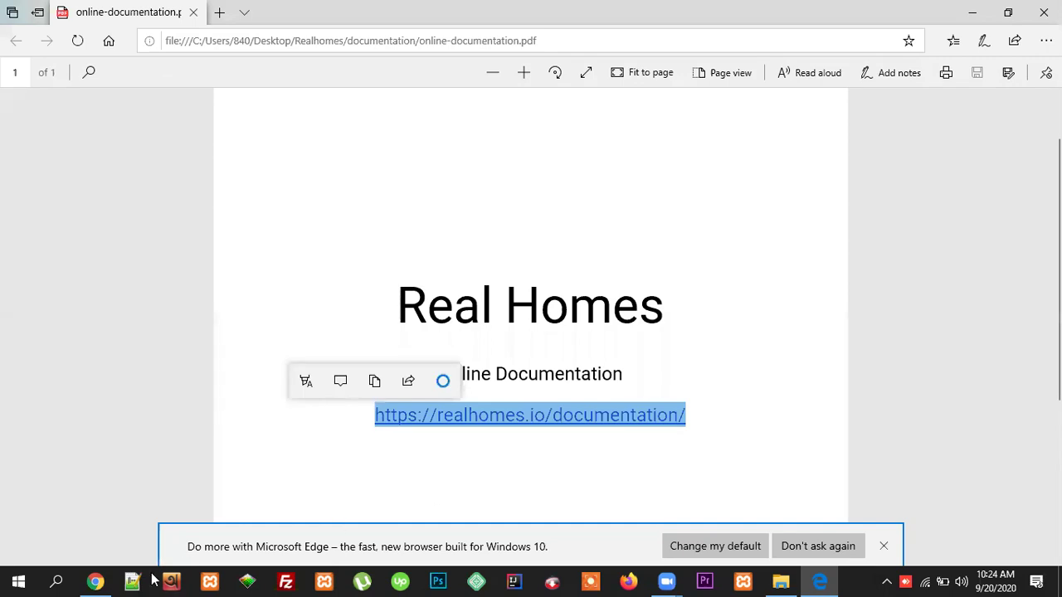
click(96, 581)
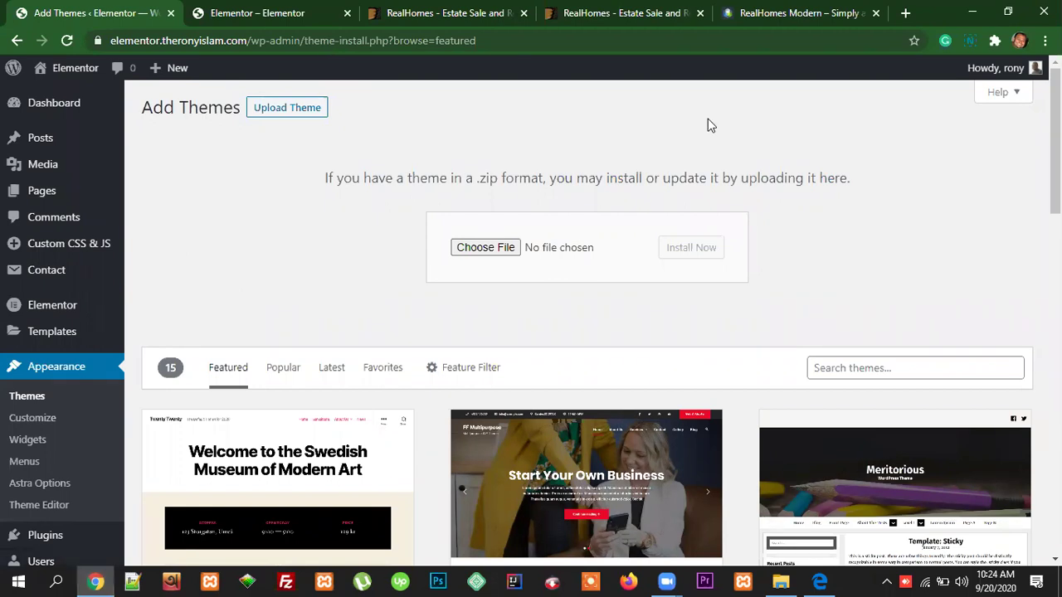
key(ctrl+t)
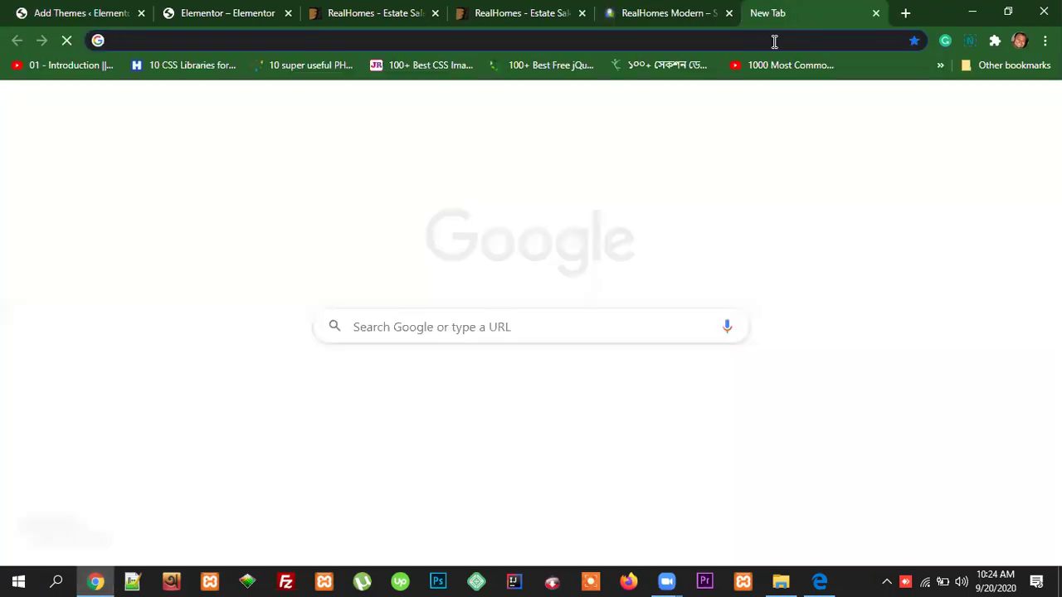
key(ctrl+v)
key(Return)
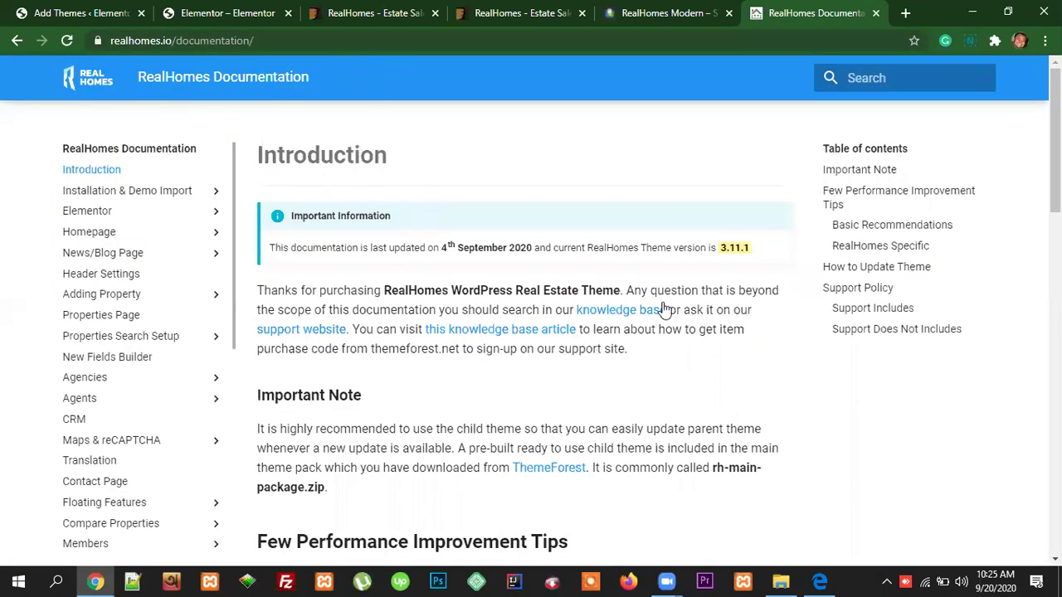
Step: Look through the RealHomes documentation's introduction, topic list and last-updated date, then close the documentation
scroll(575, 342, down, 2)
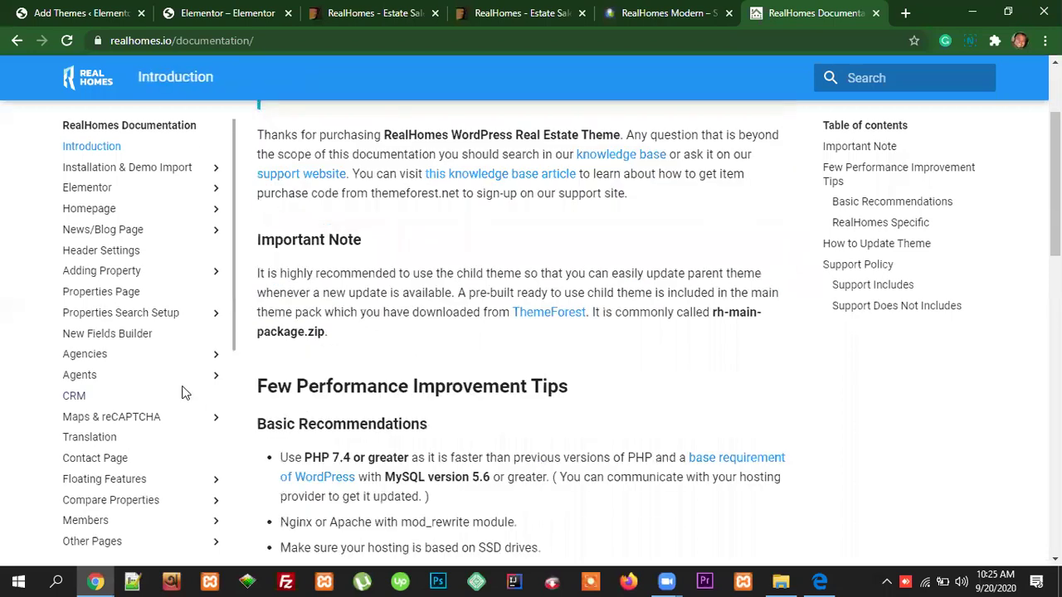
scroll(176, 415, down, 5)
scroll(187, 486, up, 4)
scroll(189, 490, up, 3)
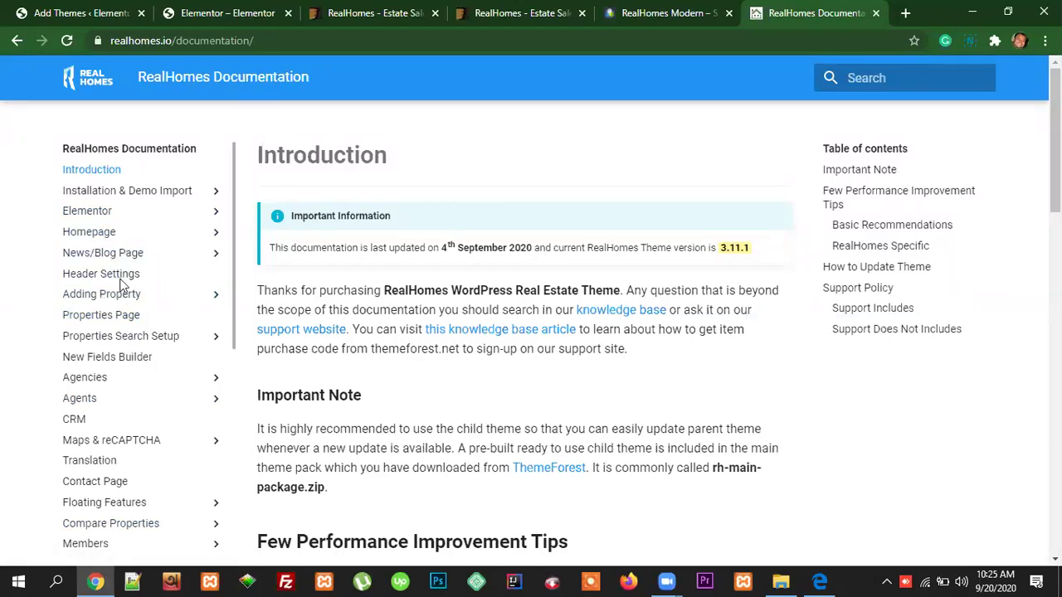
scroll(103, 475, down, 2)
scroll(103, 477, down, 3)
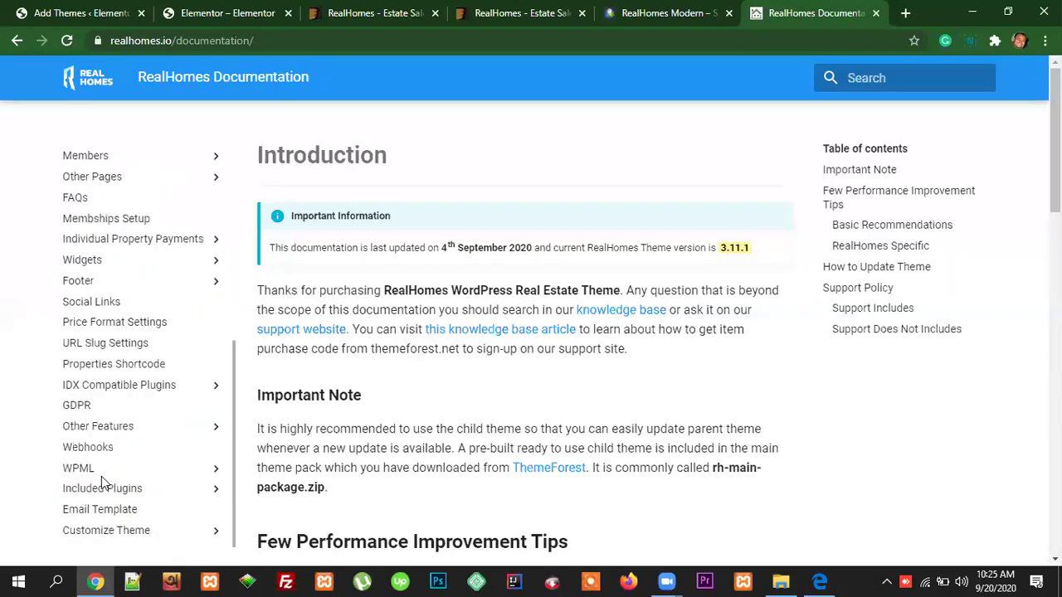
scroll(114, 495, up, 5)
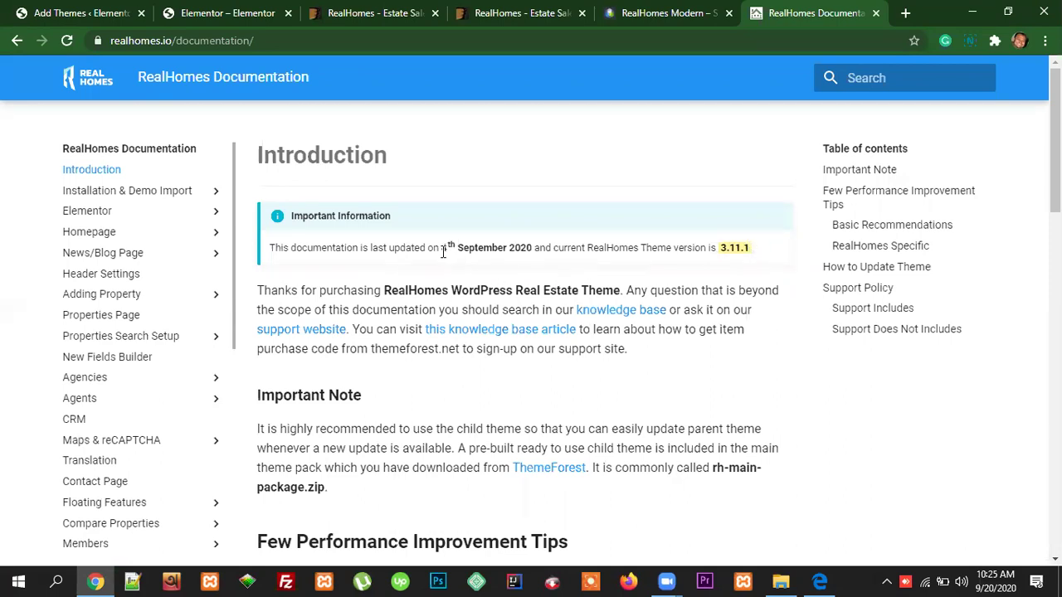
drag(446, 248, 534, 247)
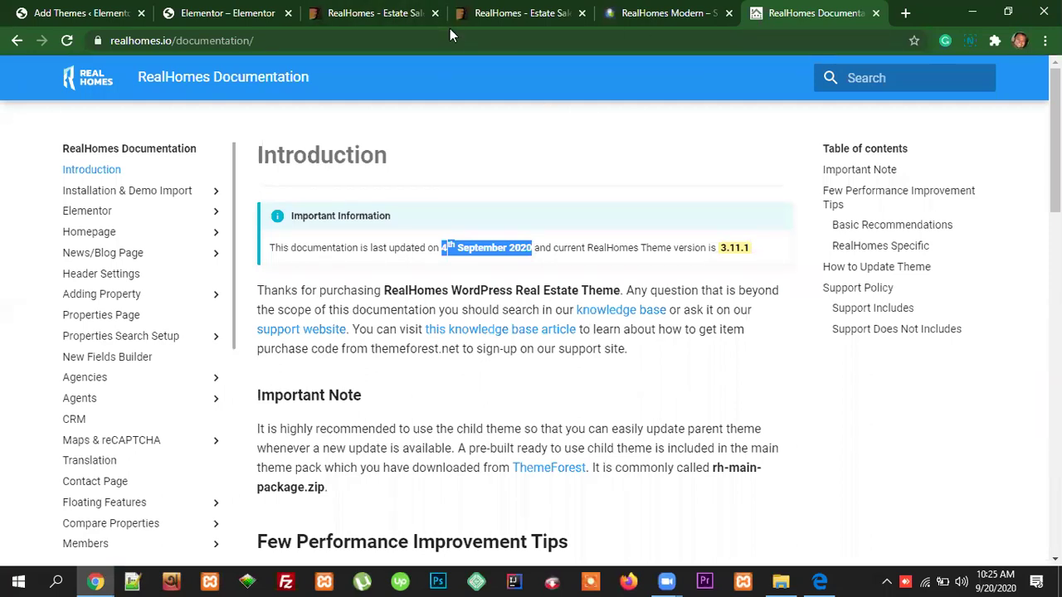
click(875, 12)
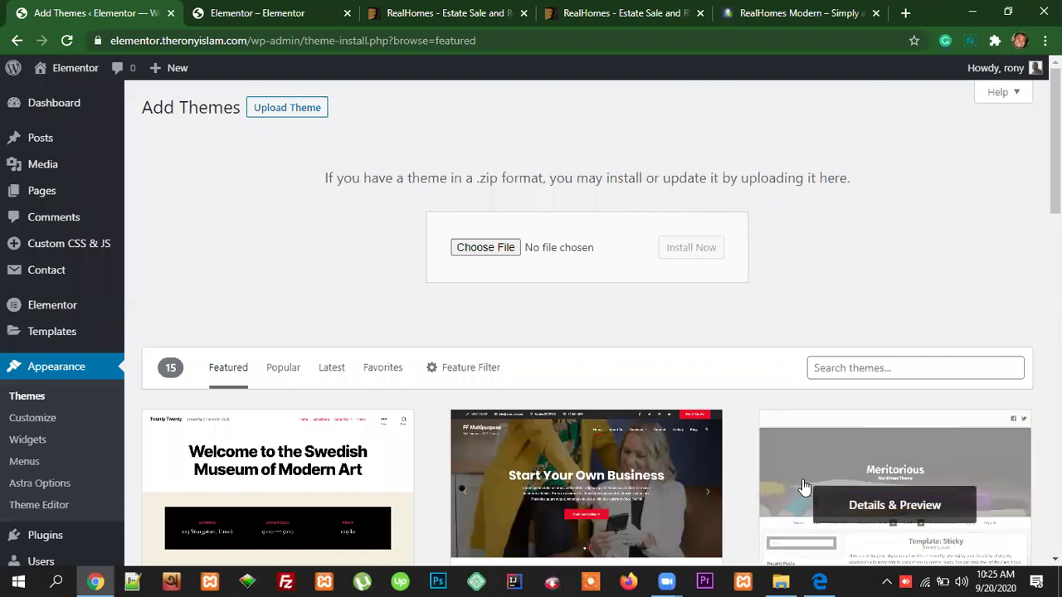
Step: Try to install realhomes.zip from the desktop's Realhomes folder through the WordPress theme upload form, then return to Add Themes
click(283, 117)
click(282, 117)
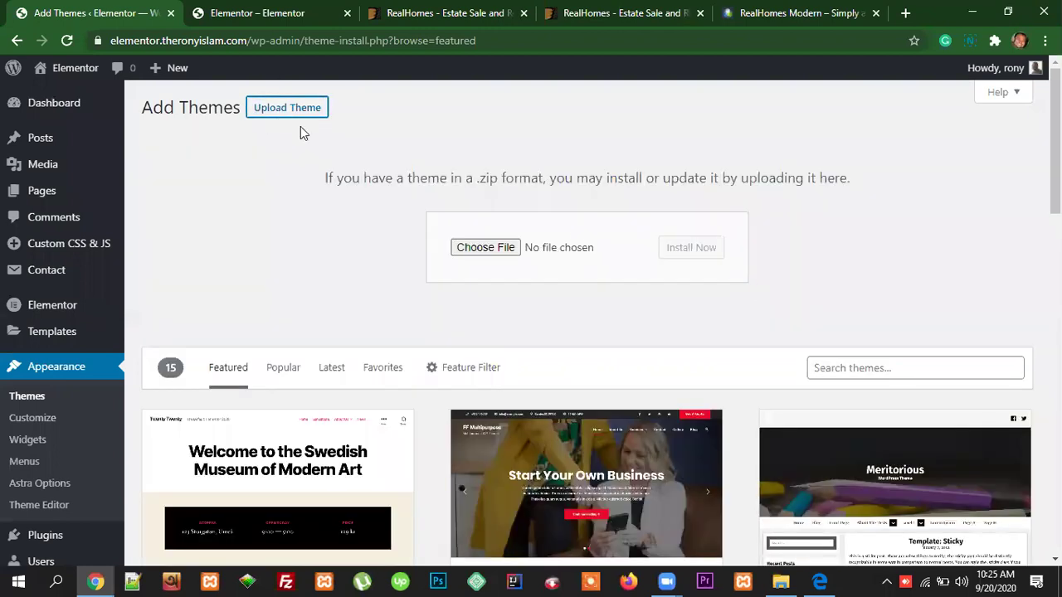
click(597, 267)
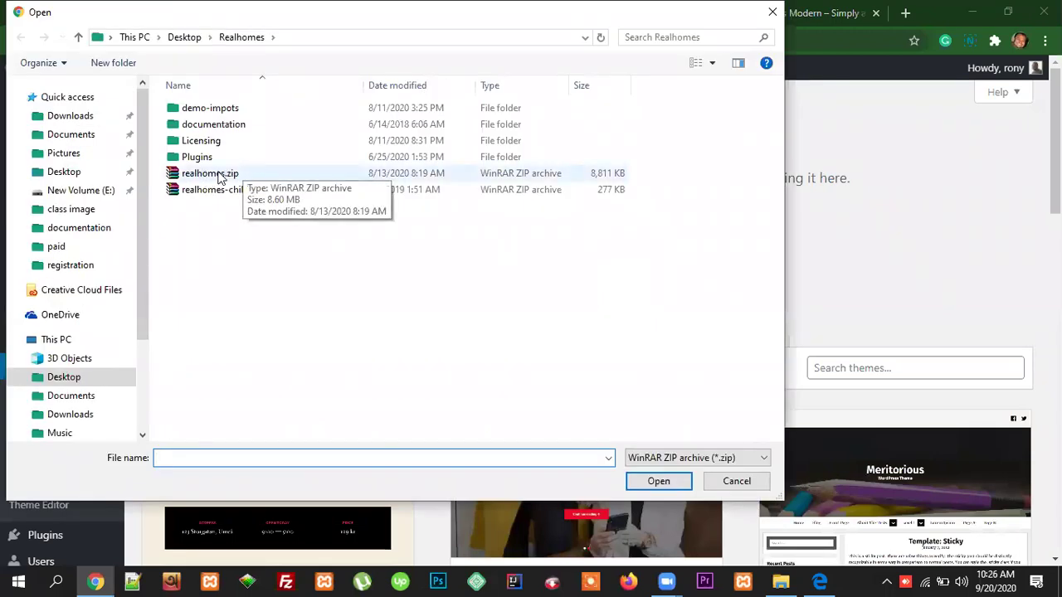
click(217, 176)
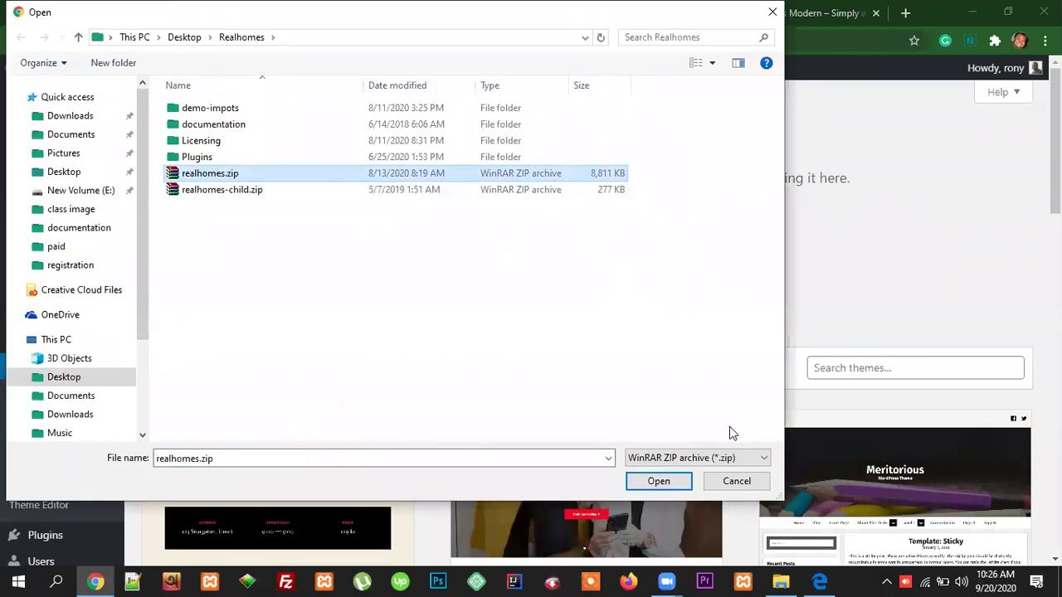
click(659, 482)
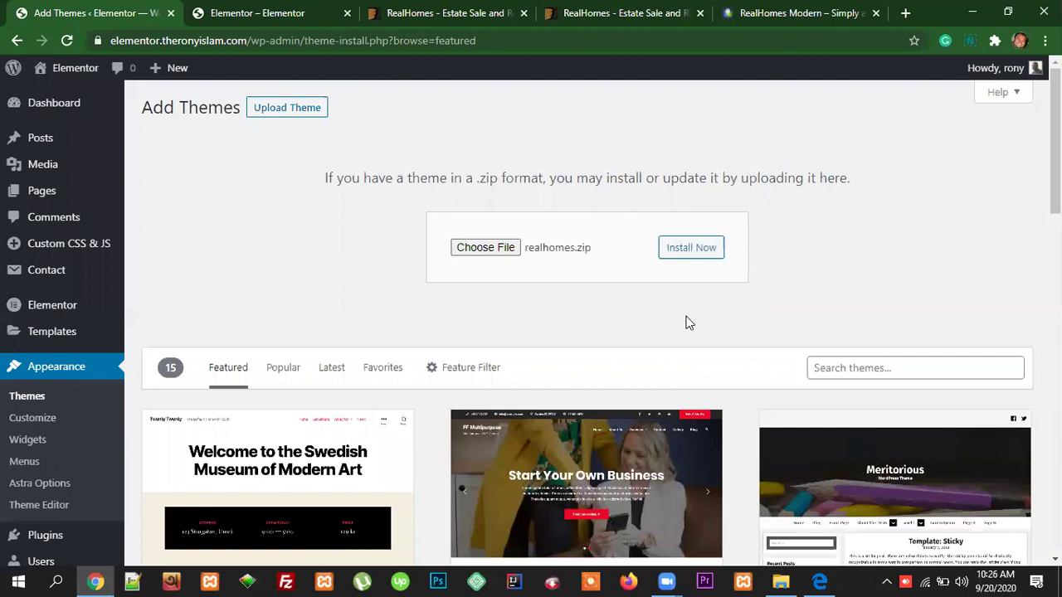
click(678, 249)
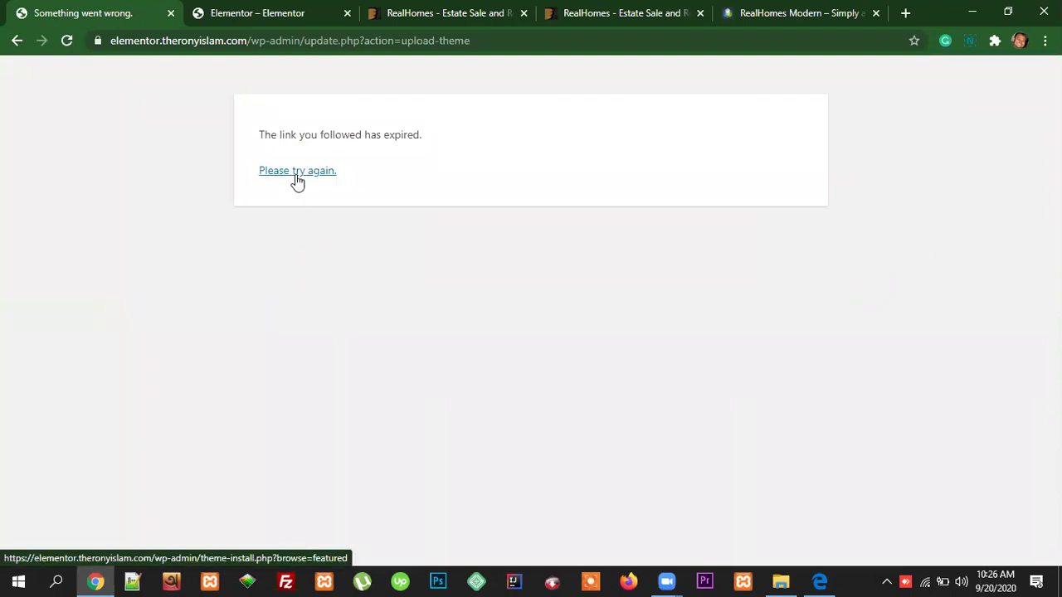
click(16, 41)
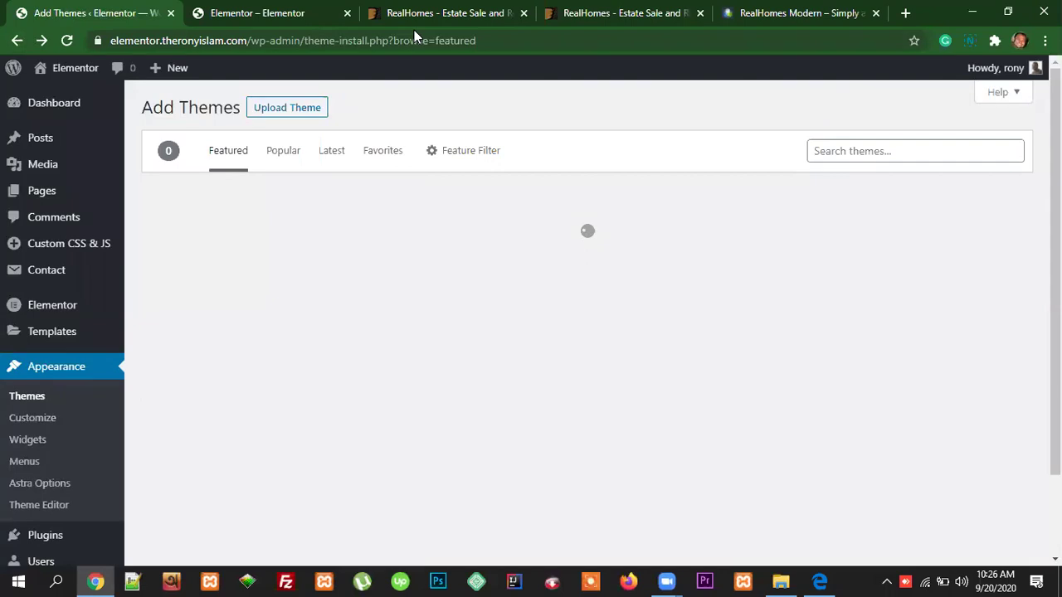
Step: Open the /cpanel address of the site's main domain in a new tab and log in with the prefilled credentials
key(ctrl+Tab)
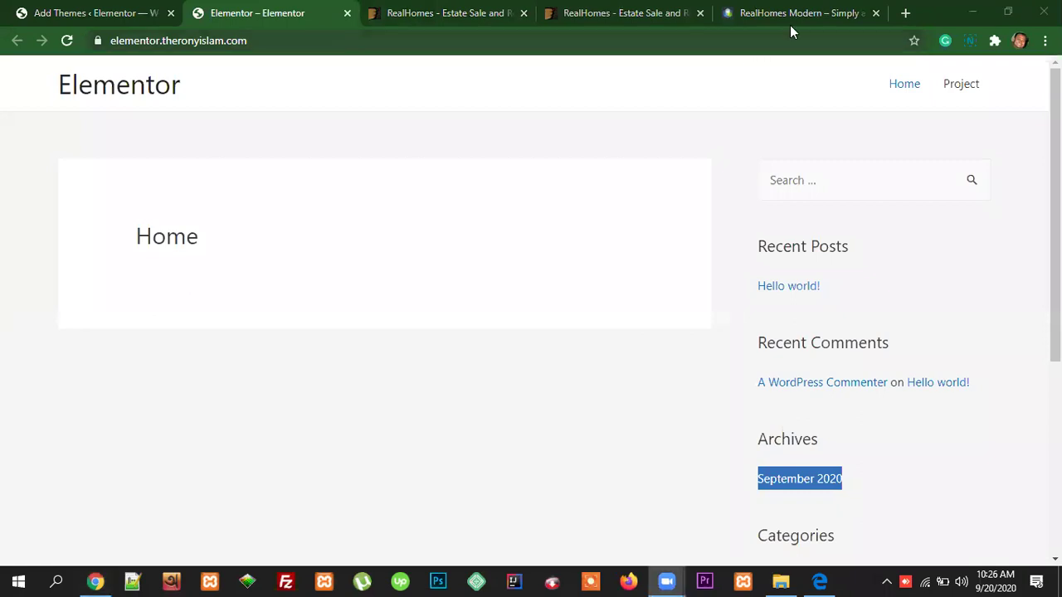
click(905, 13)
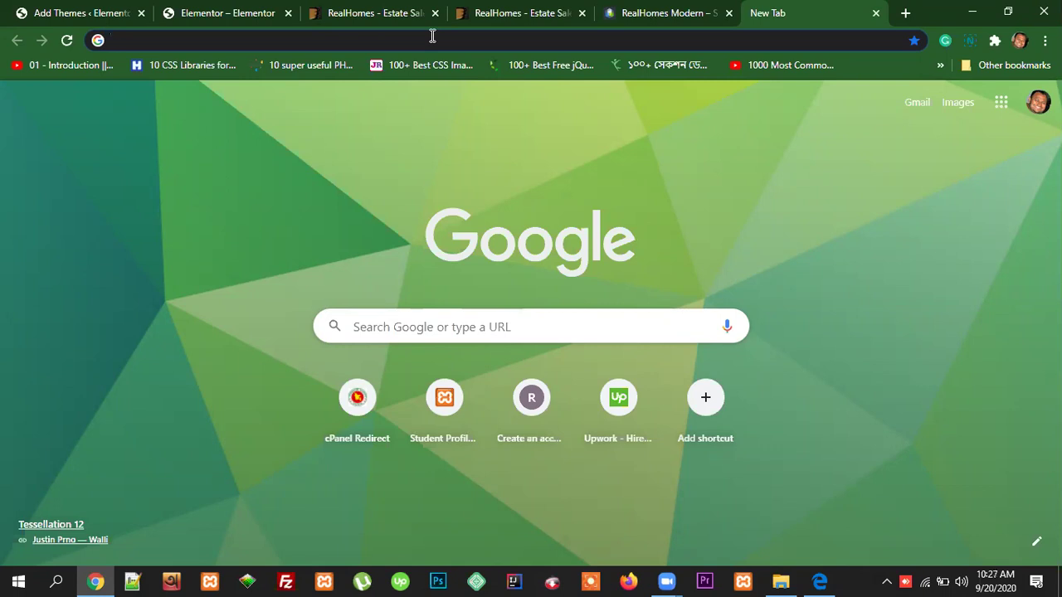
text(theron)
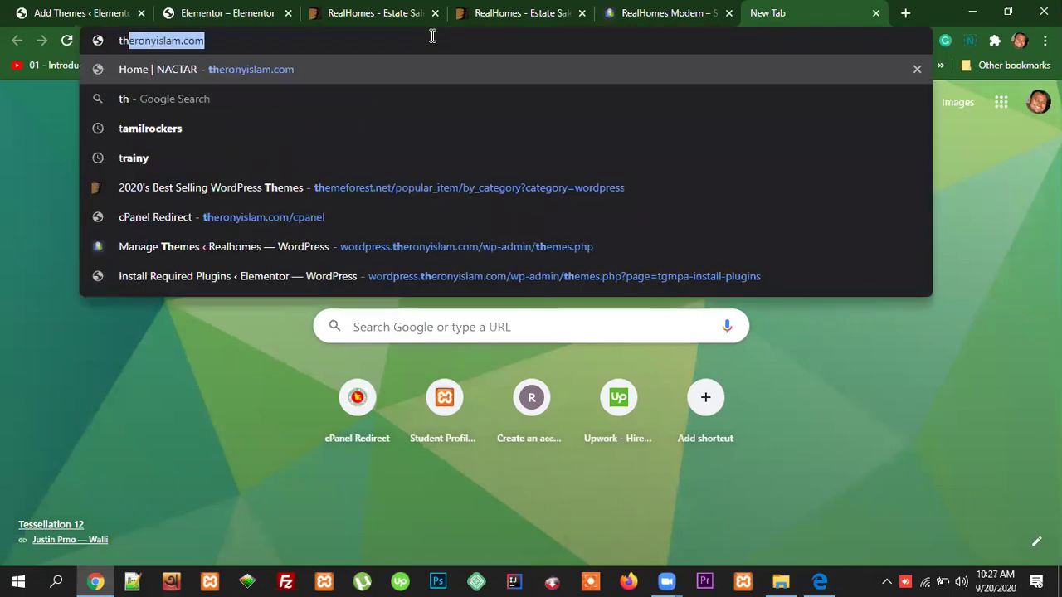
text(y)
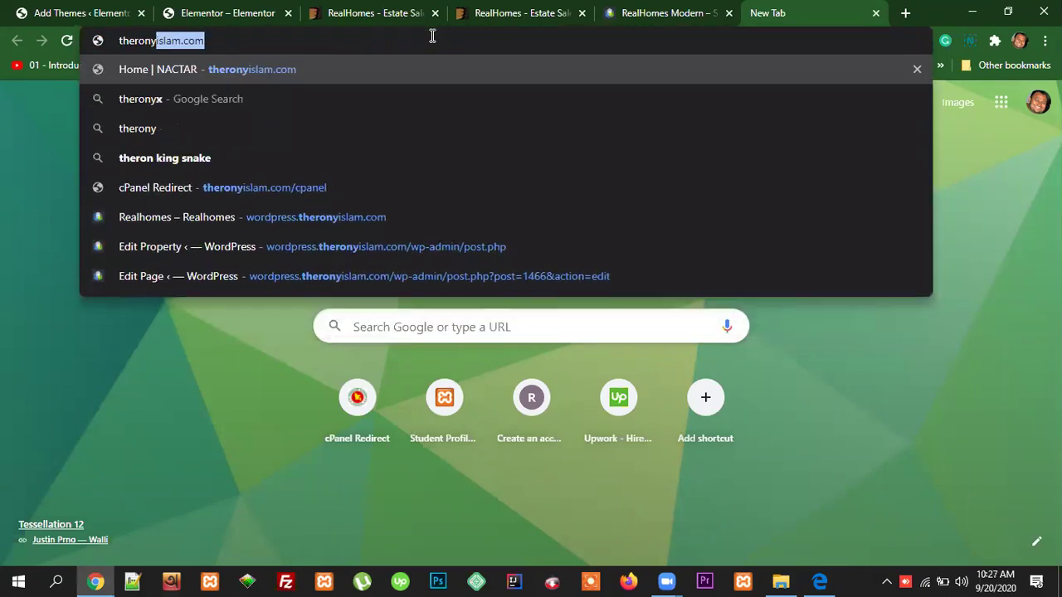
click(236, 39)
text(/cp)
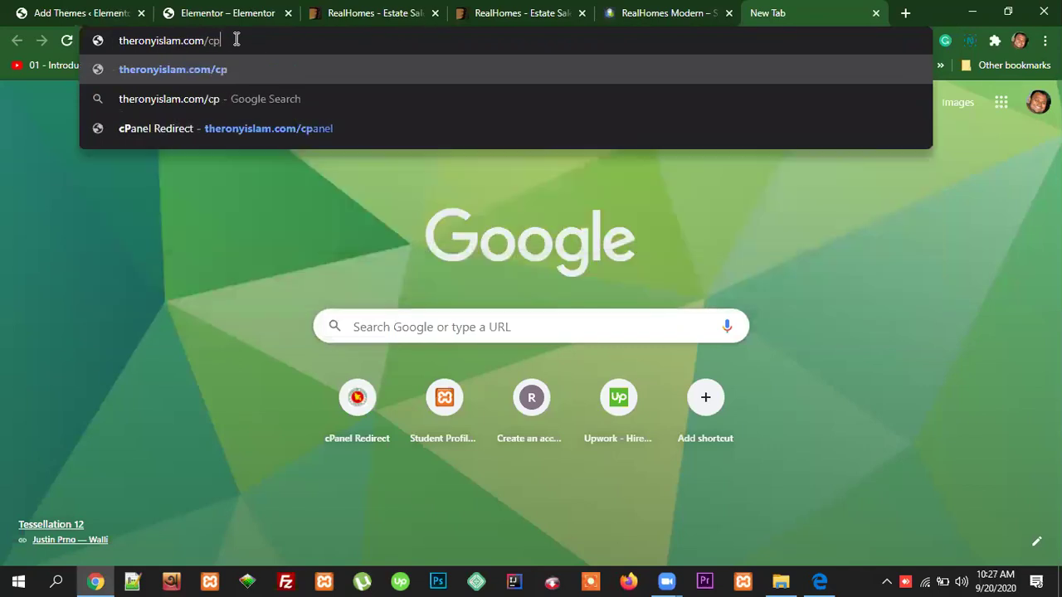
text(anel)
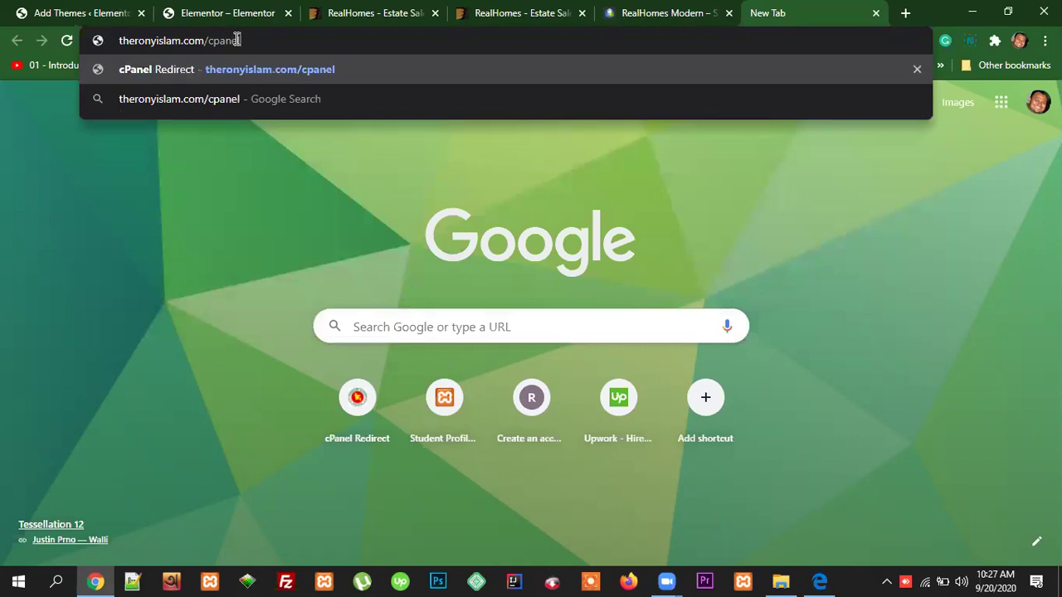
key(Return)
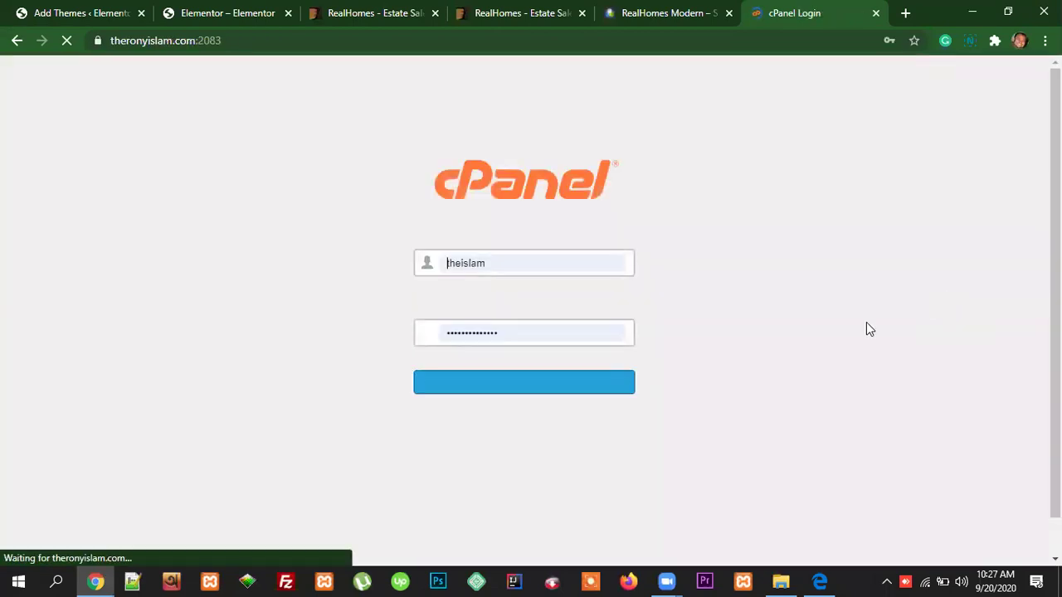
click(526, 390)
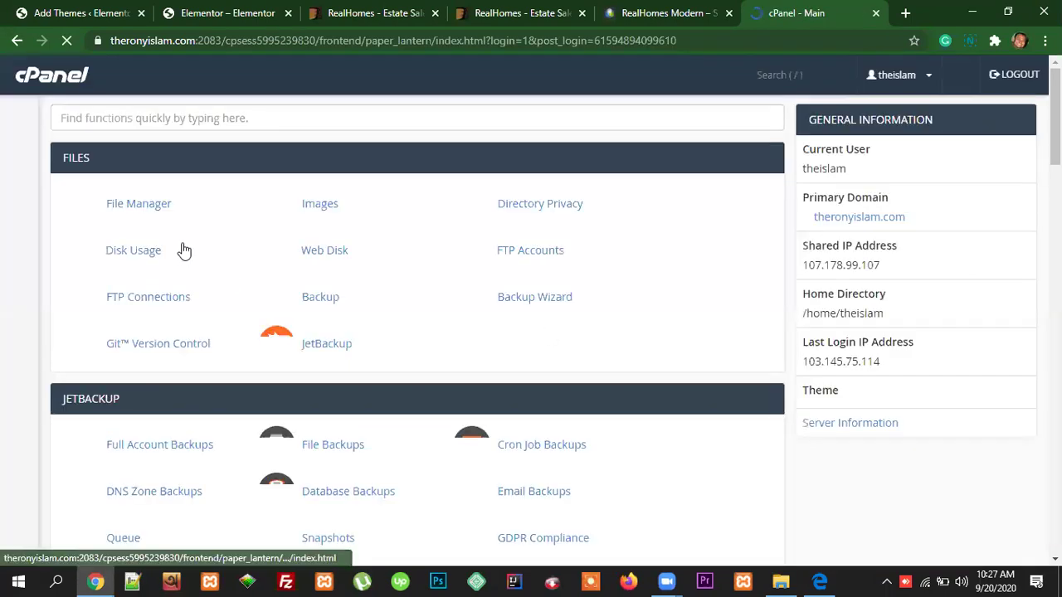
Step: Open cPanel's File Manager and go to the public_html/elementor/wp-content/themes folder
click(141, 208)
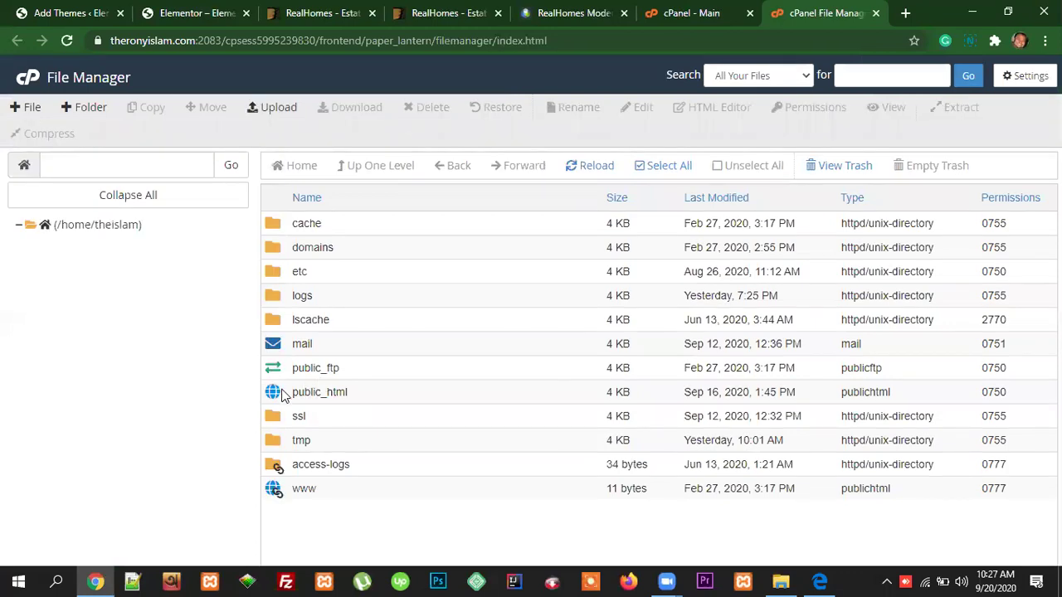
click(278, 395)
double_click(278, 396)
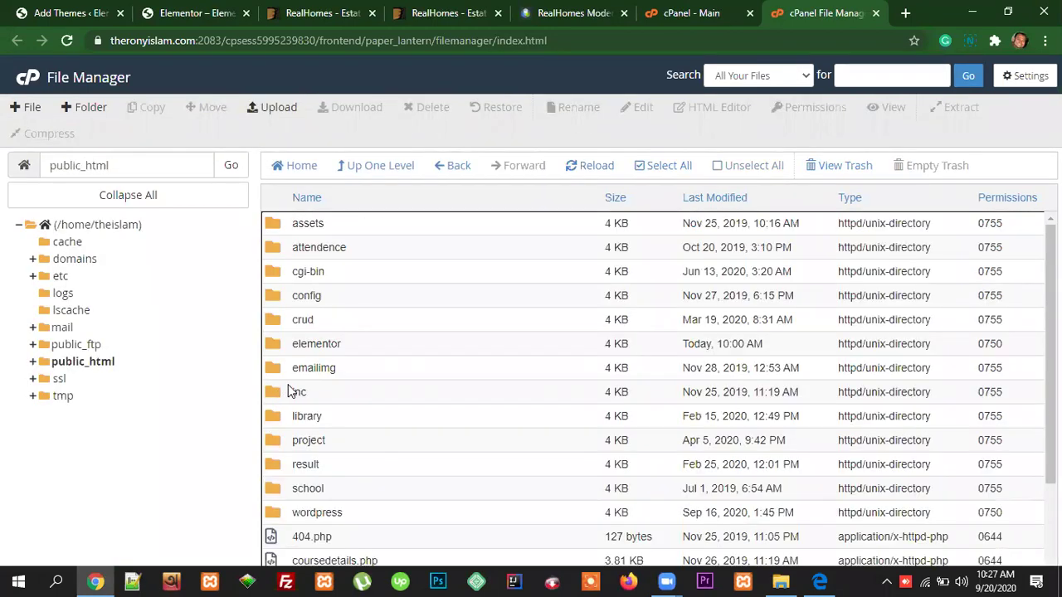
double_click(274, 347)
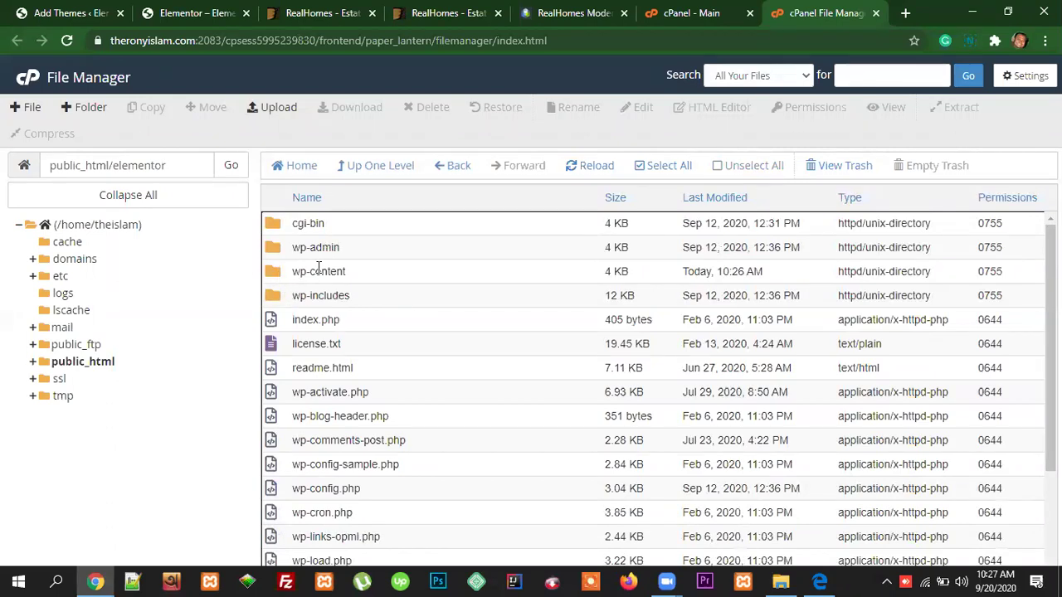
double_click(277, 275)
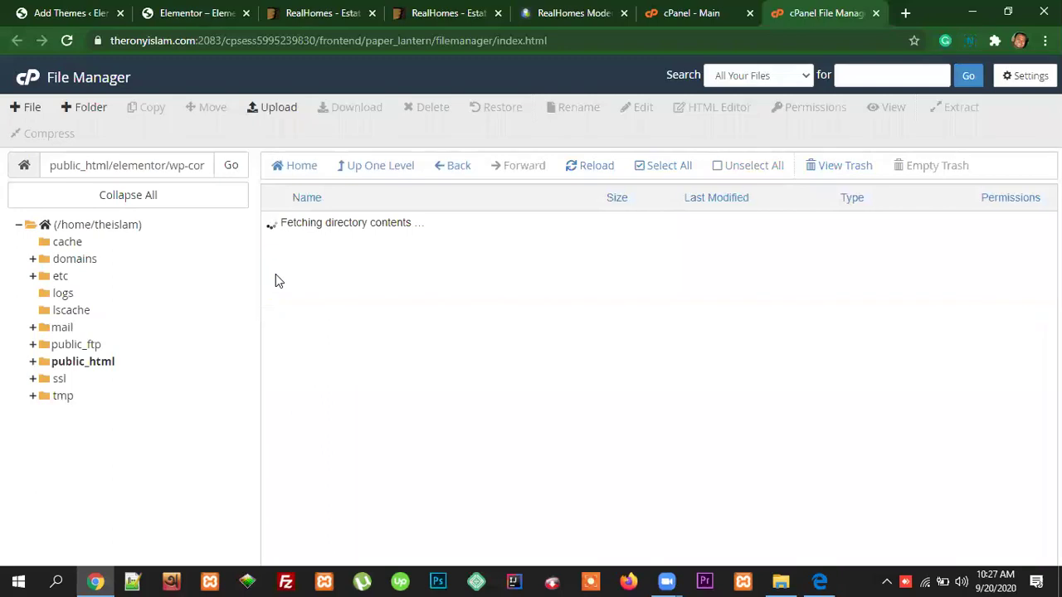
double_click(274, 249)
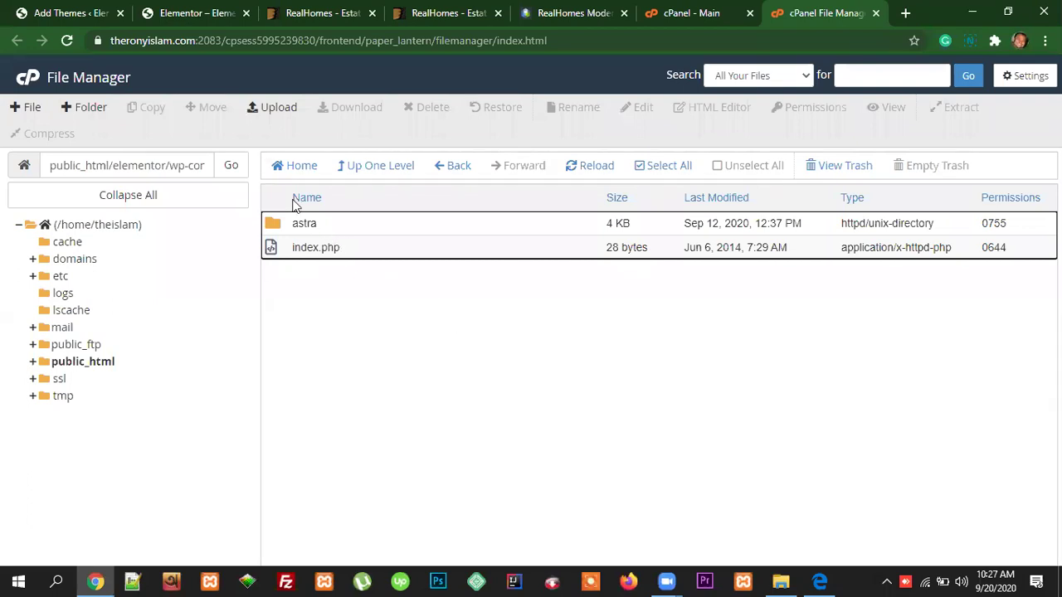
Step: Upload realhomes.zip from the desktop's Realhomes folder into the site's themes folder
click(253, 107)
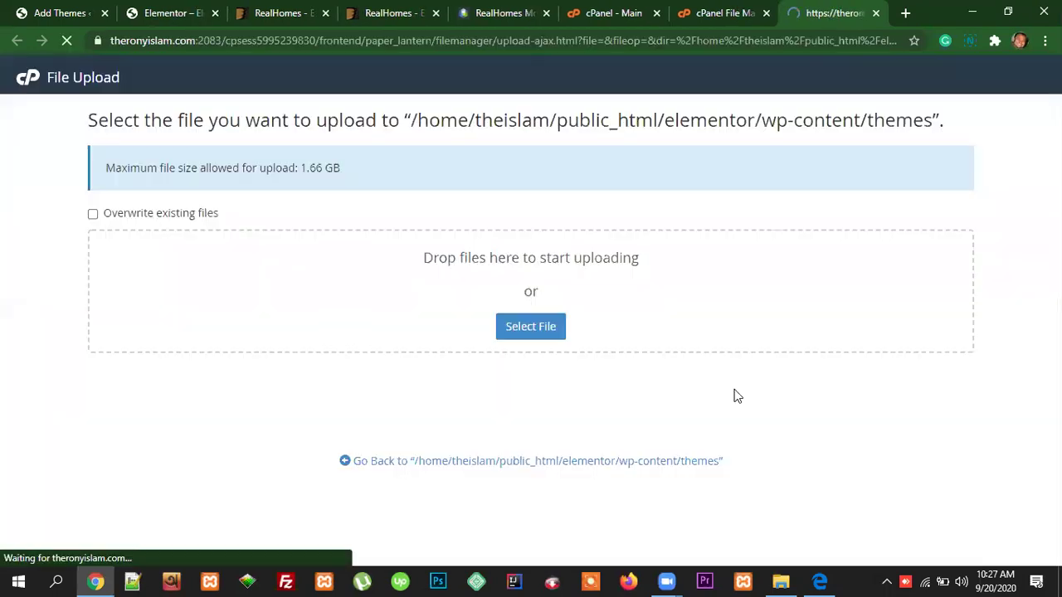
click(537, 329)
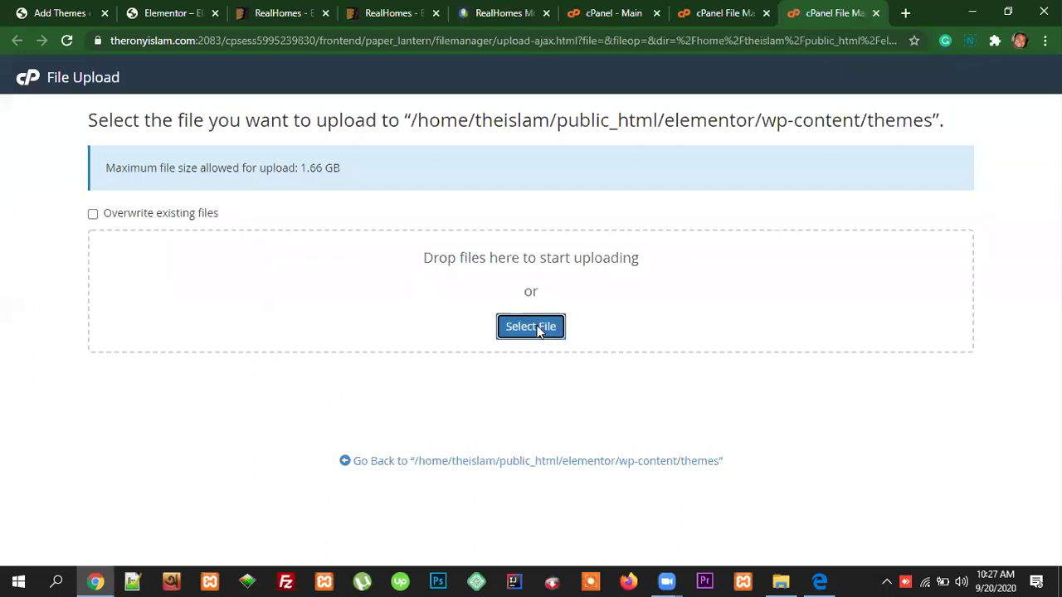
click(210, 189)
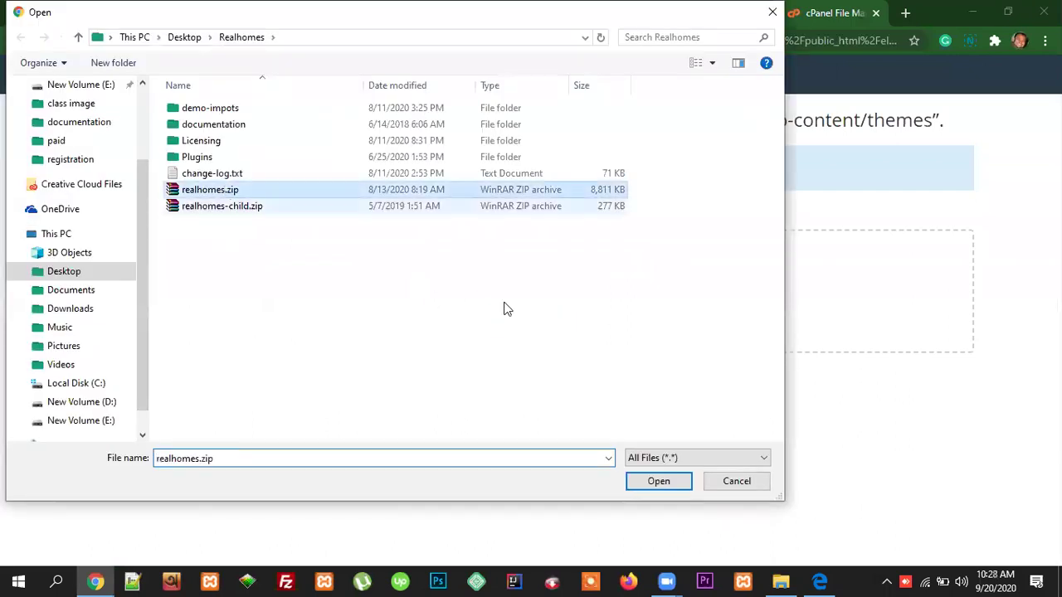
click(657, 482)
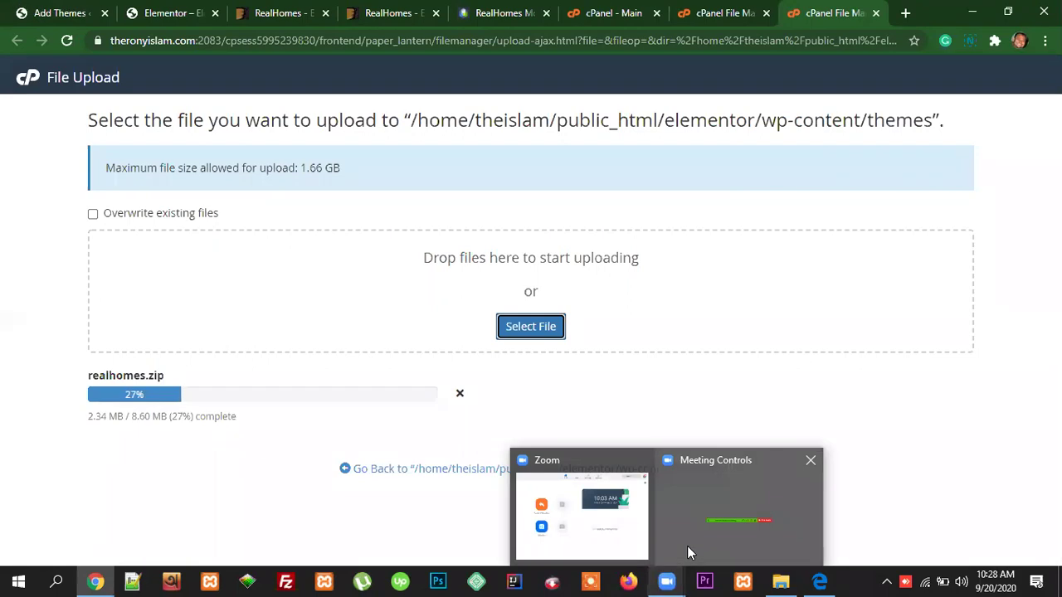
Step: Minimize Chrome, the documentation PDF and the remaining open windows to reach the desktop
click(686, 546)
click(969, 14)
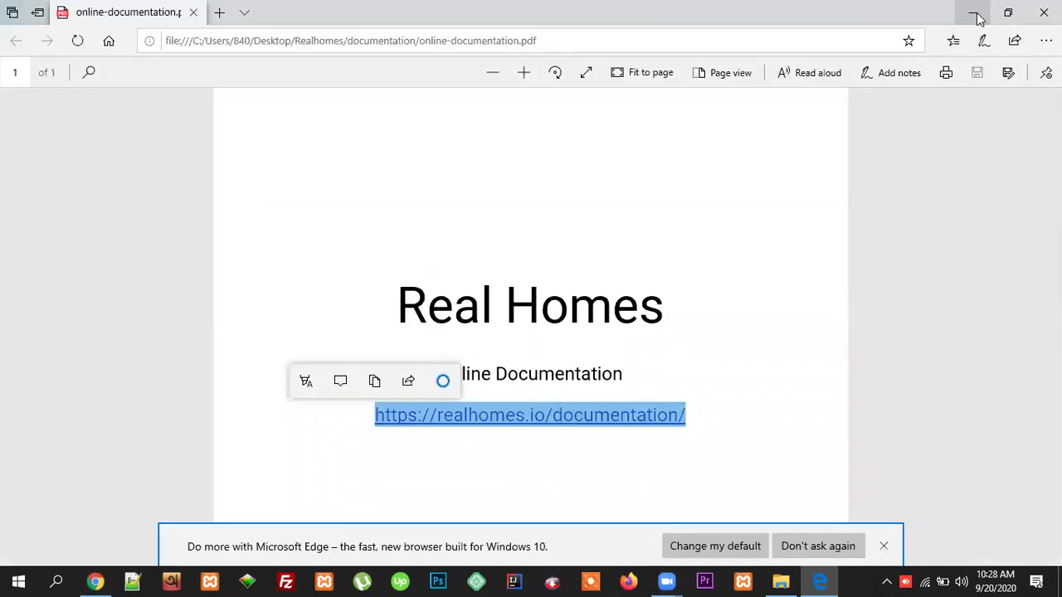
click(968, 15)
click(969, 13)
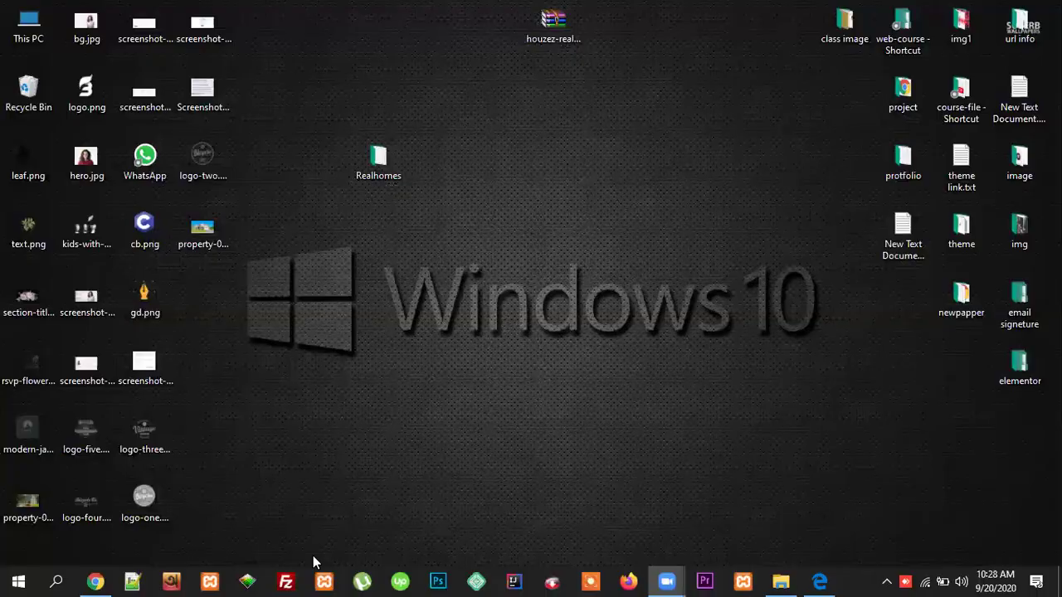
Step: Return to Chrome, close the upload page, extract realhomes.zip into /public_html/elementor/wp-content/themes and reload the file list
click(96, 582)
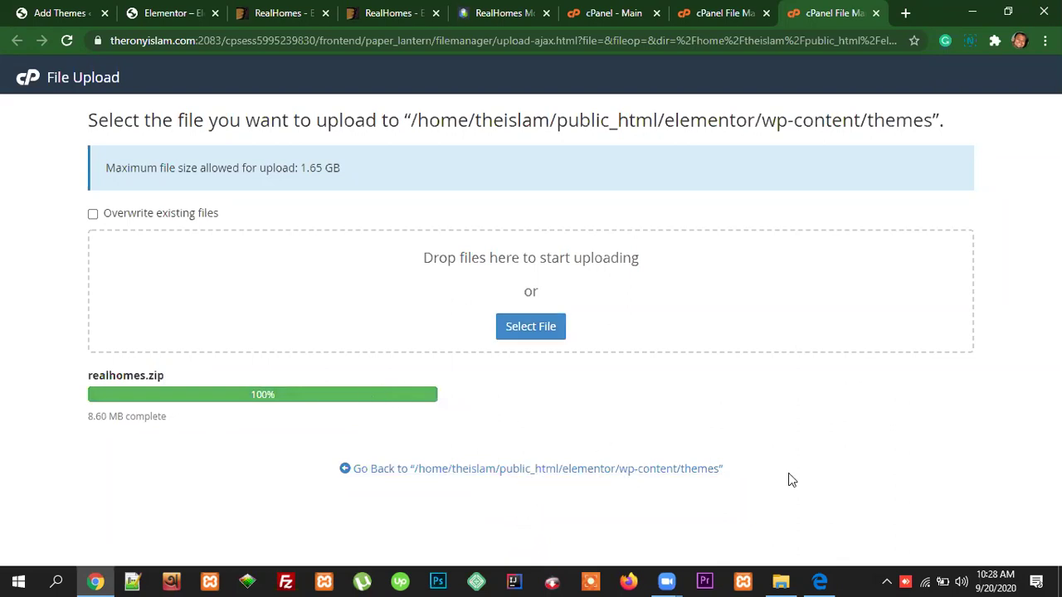
key(ctrl+w)
click(303, 271)
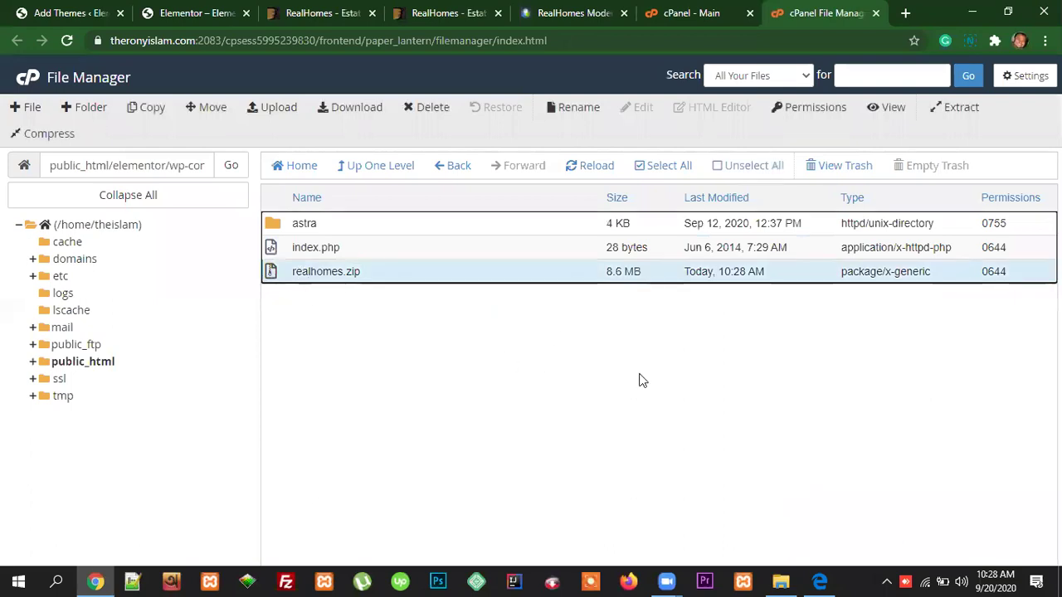
click(961, 108)
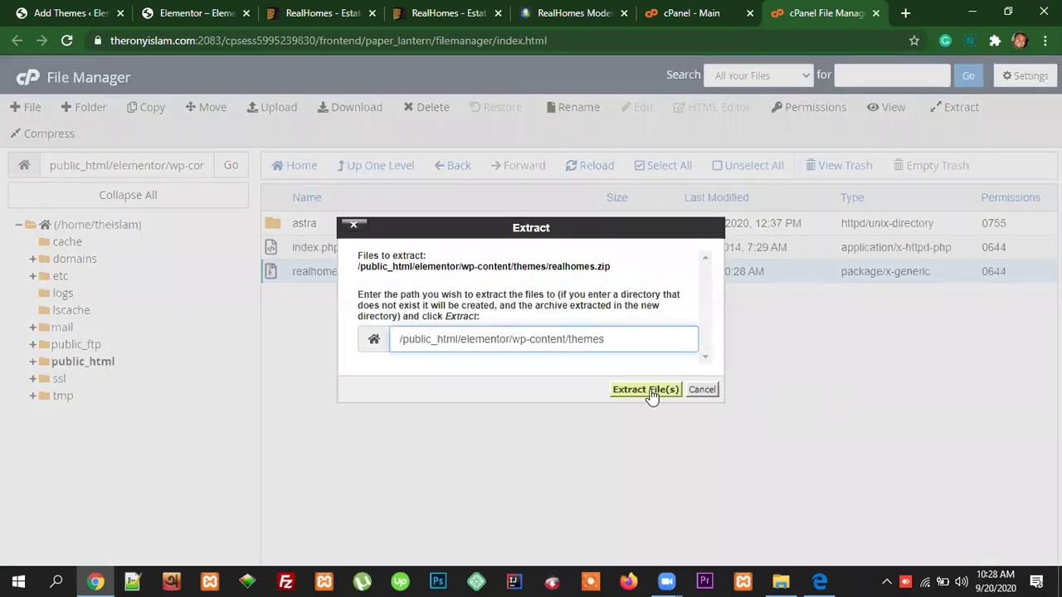
click(646, 390)
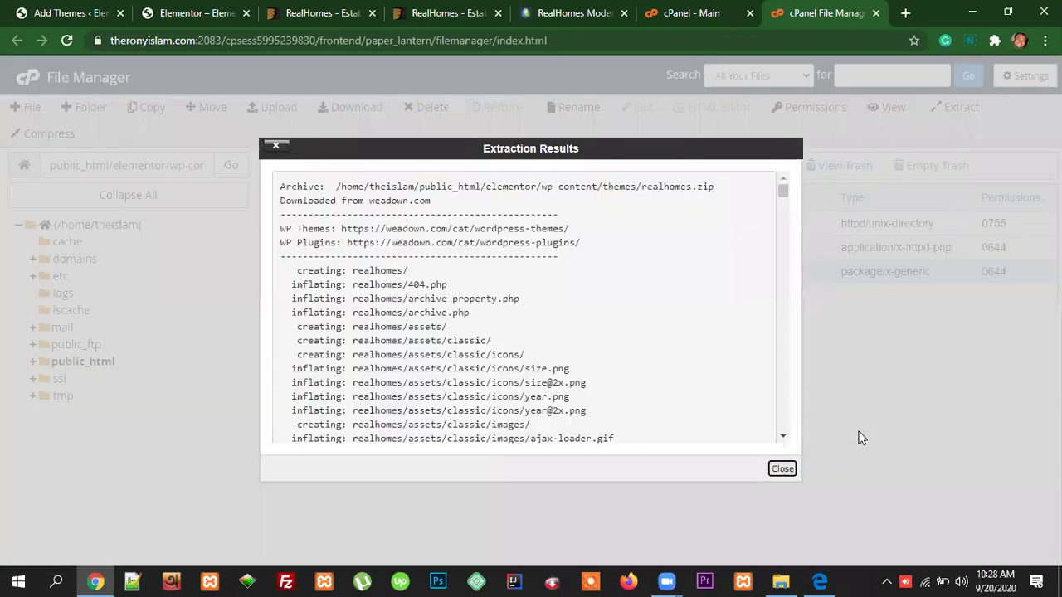
click(782, 469)
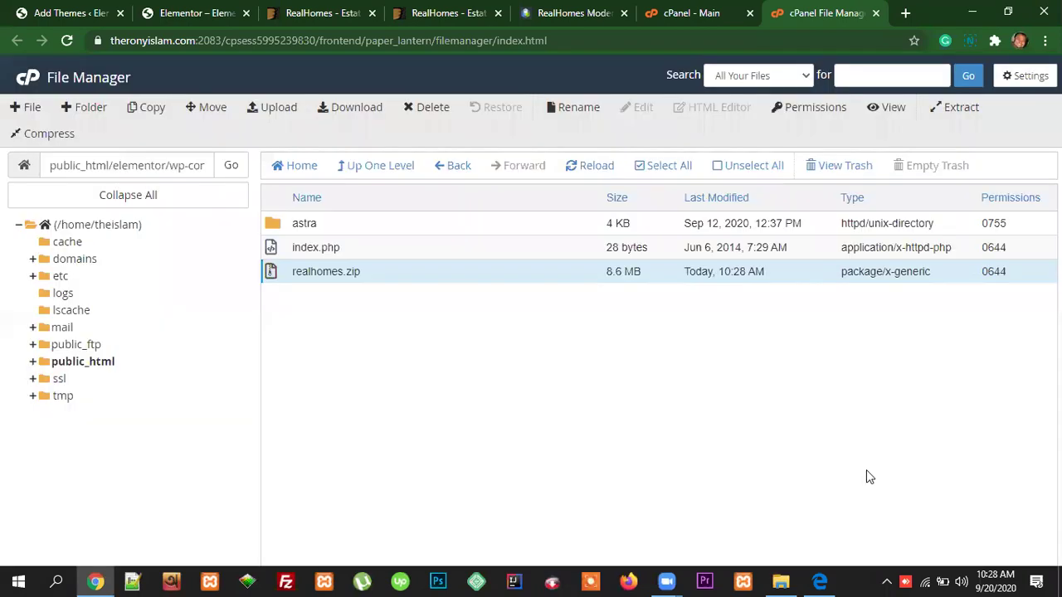
click(586, 163)
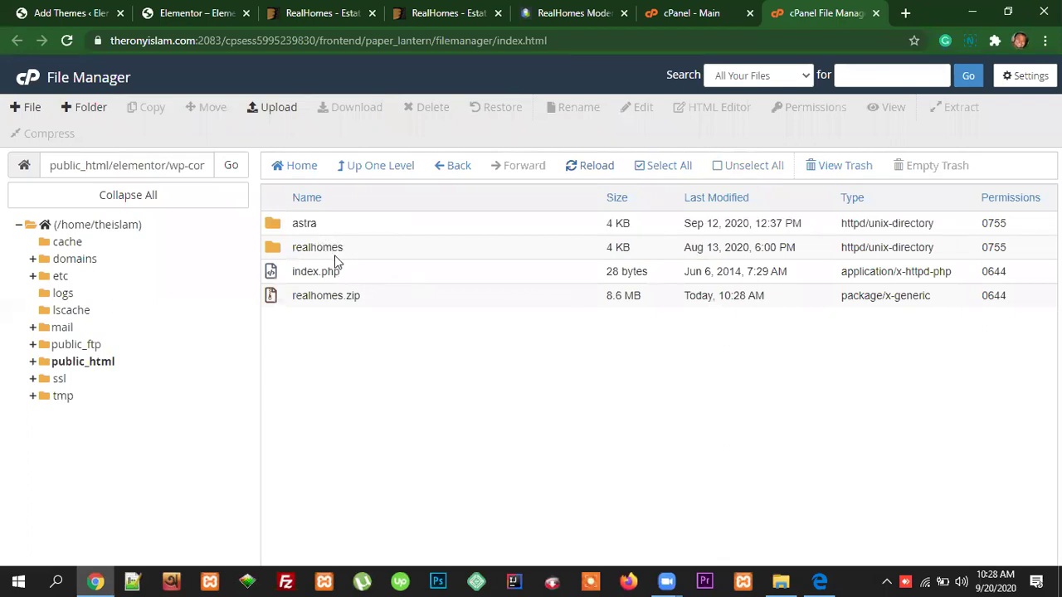
Step: Delete the realhomes.zip archive from the site's themes folder
click(311, 302)
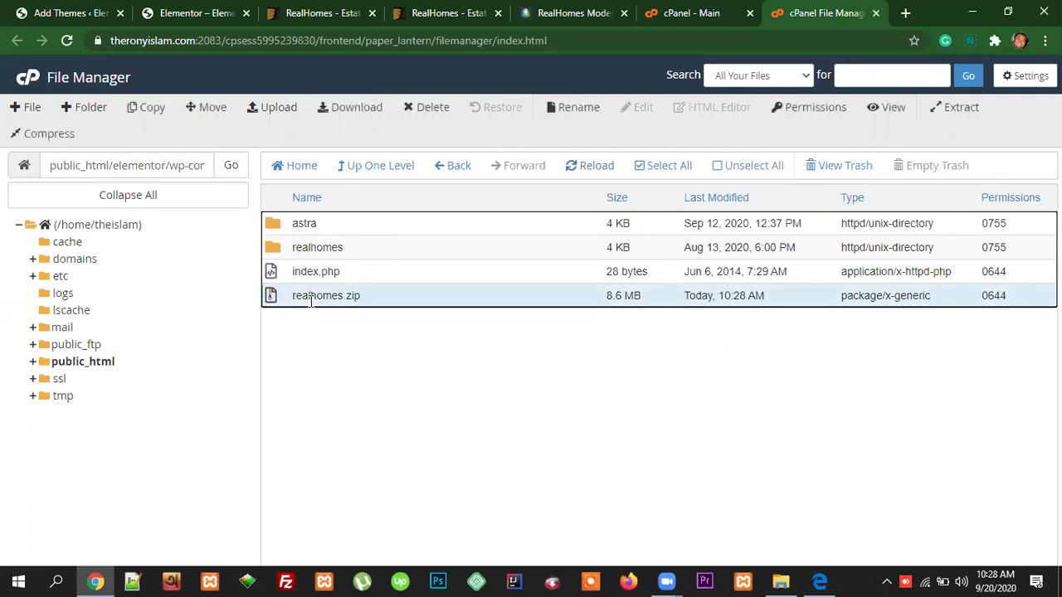
click(426, 108)
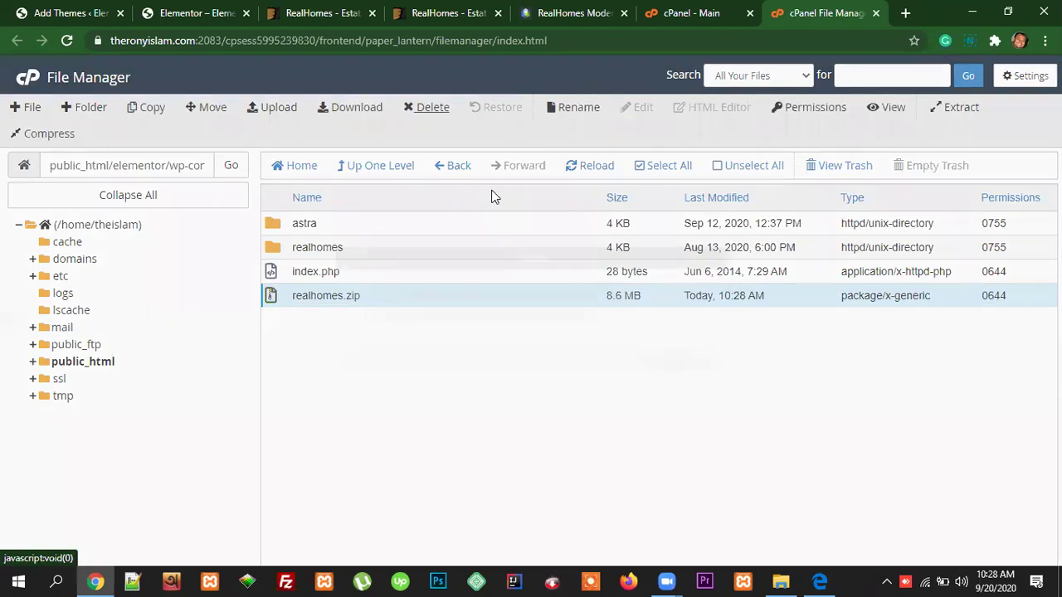
click(660, 360)
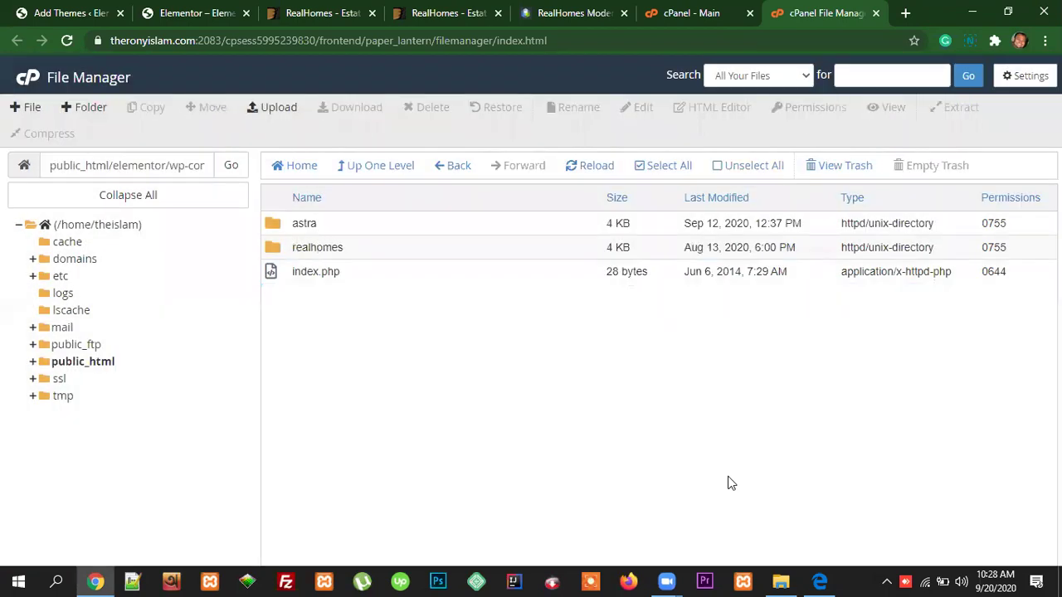
Step: Open the installed themes list in the WordPress admin and activate the RealHomes theme
click(58, 15)
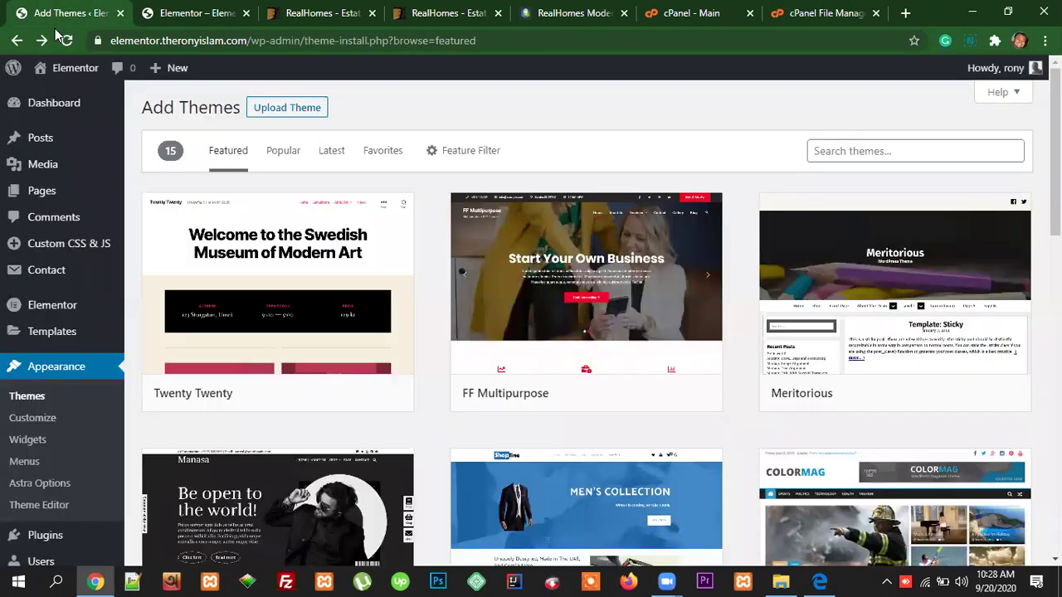
click(27, 399)
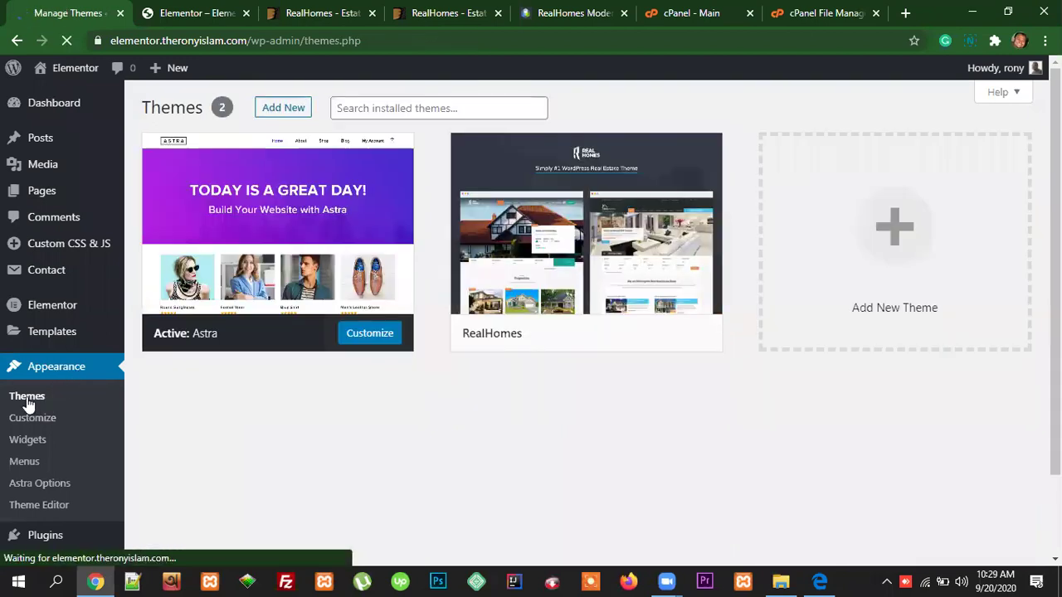
mouse_move(583, 199)
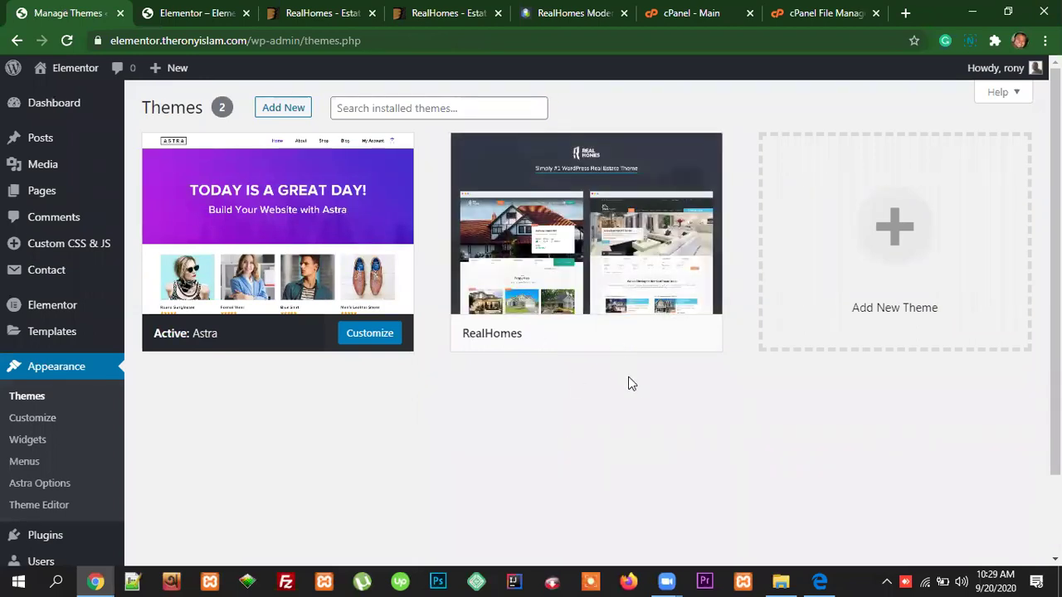
click(614, 335)
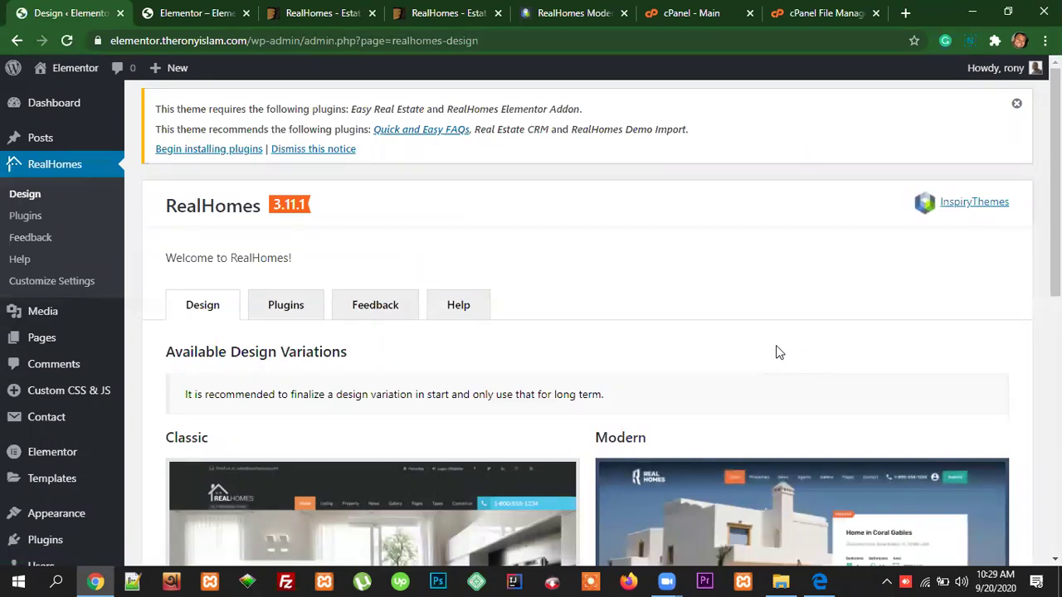
Step: Reload the site's front page and examine how it looks with the RealHomes theme from header to footer
mouse_move(90, 68)
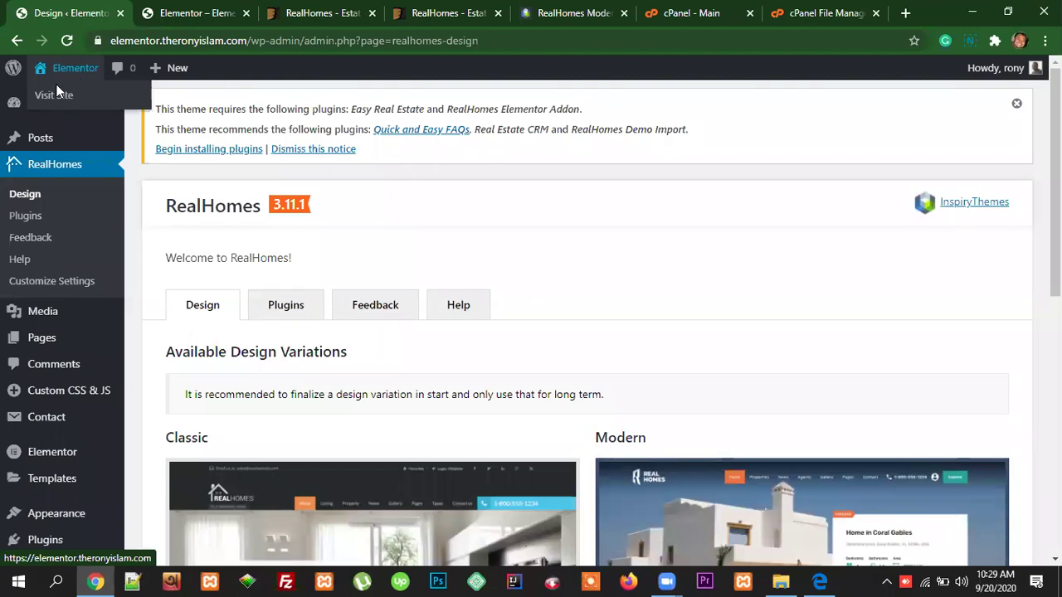
click(170, 13)
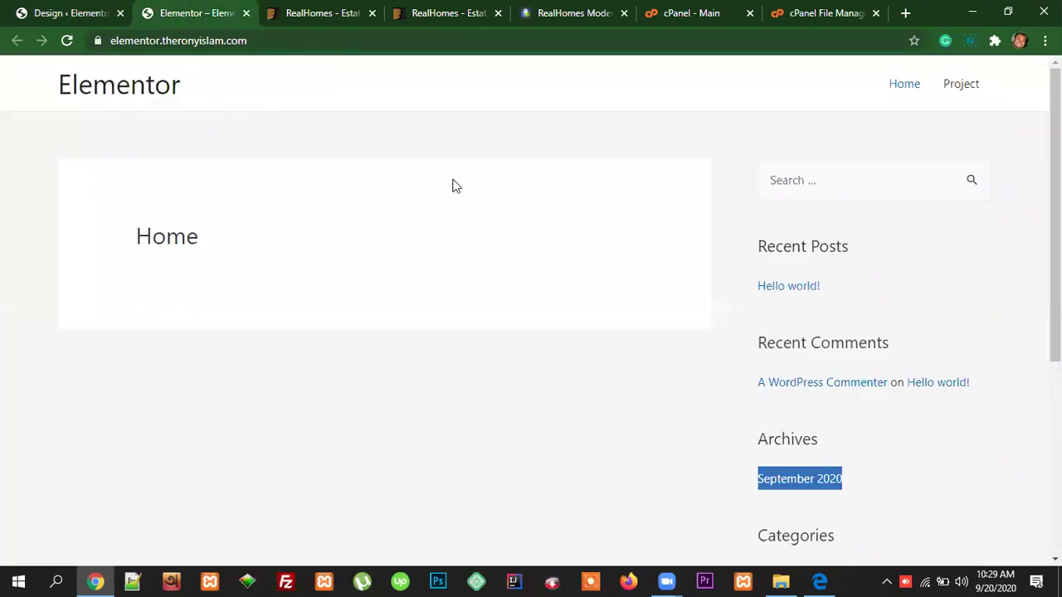
click(254, 40)
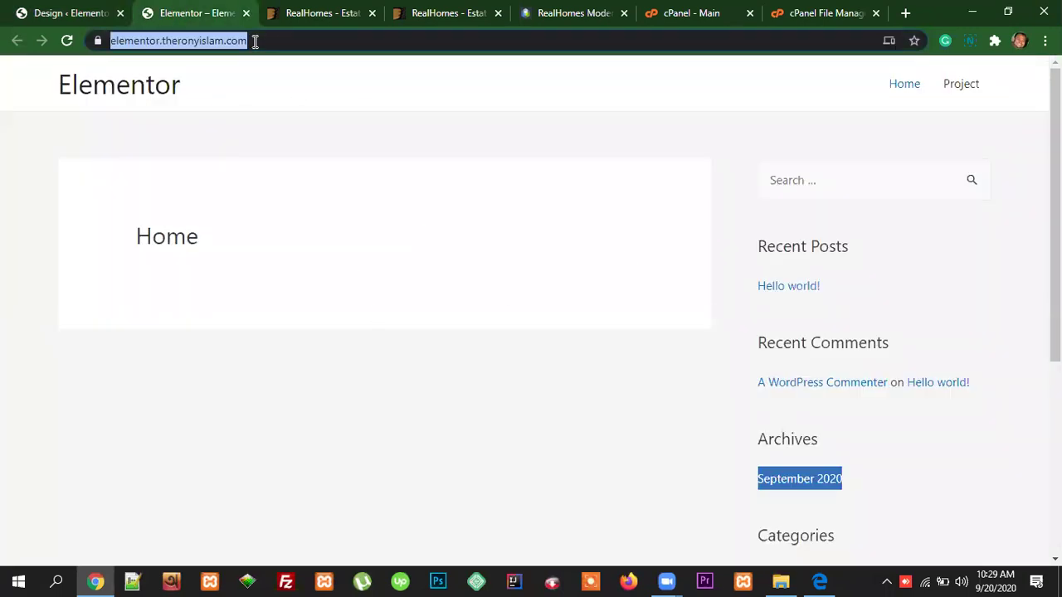
key(Return)
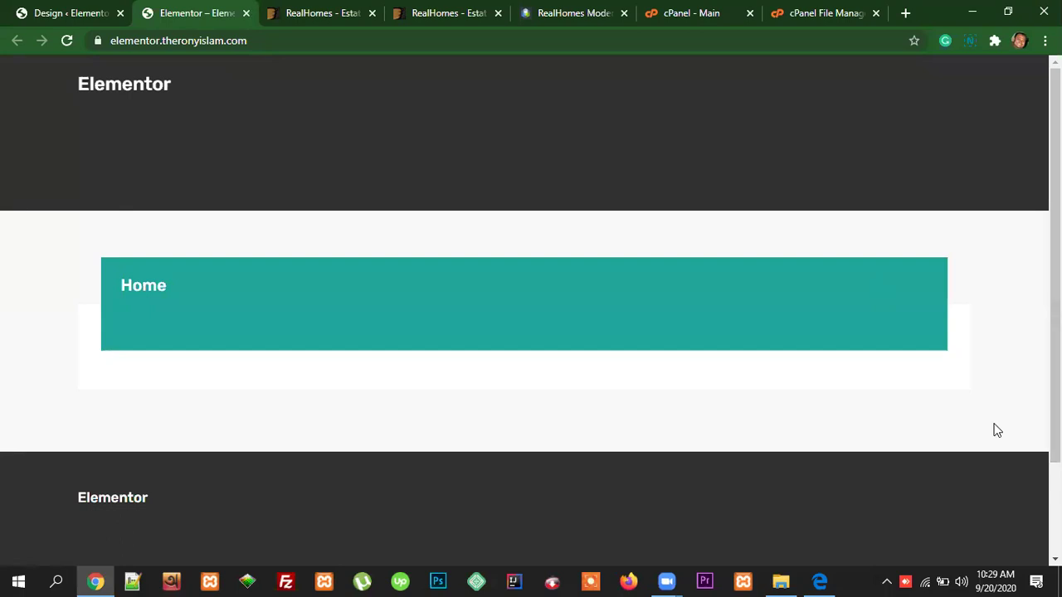
scroll(995, 427, down, 2)
scroll(996, 429, up, 2)
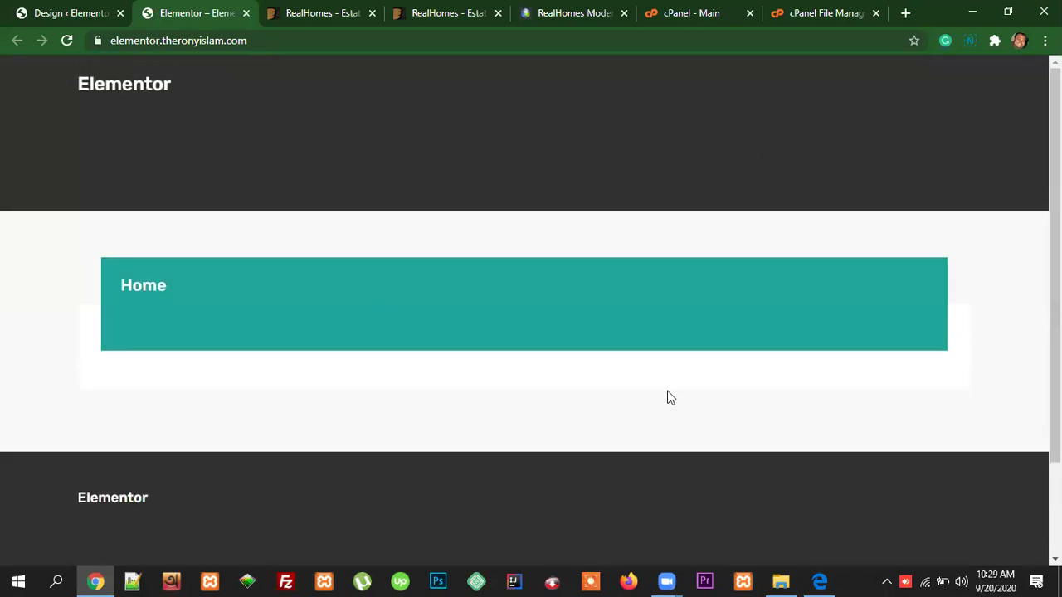
scroll(1024, 404, down, 2)
scroll(531, 315, up, 2)
scroll(531, 315, down, 2)
scroll(531, 315, up, 2)
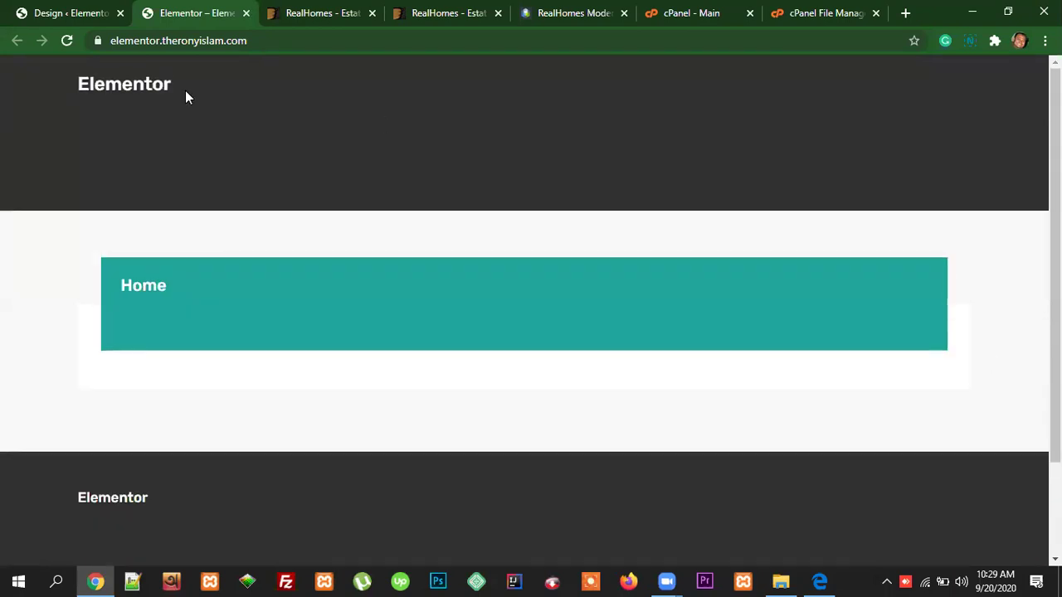
Step: Start the theme's plugin installation from the RealHomes notice and bulk-install all five required and recommended plugins
click(62, 13)
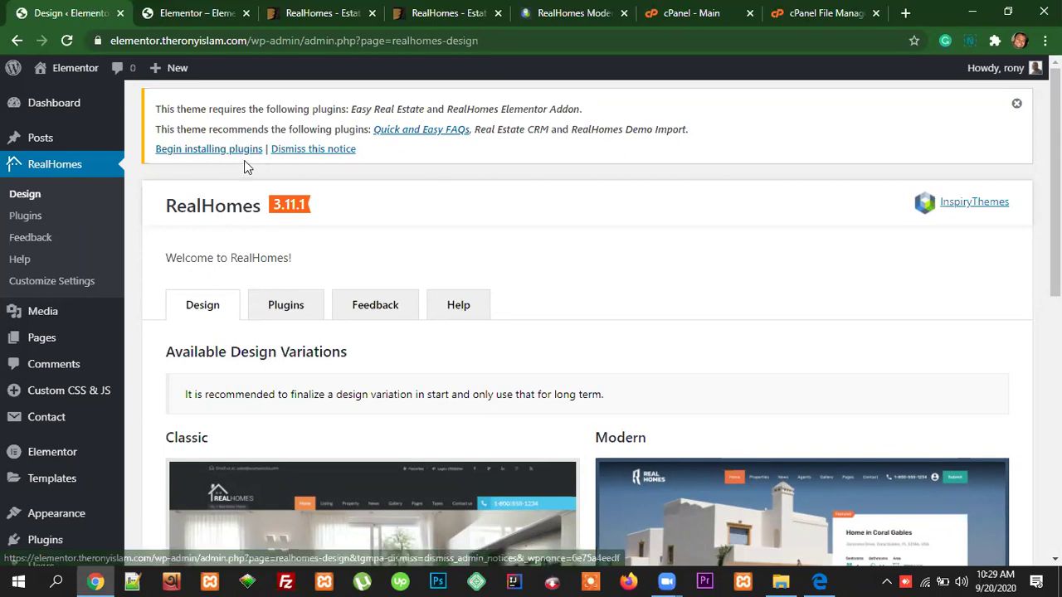
click(214, 154)
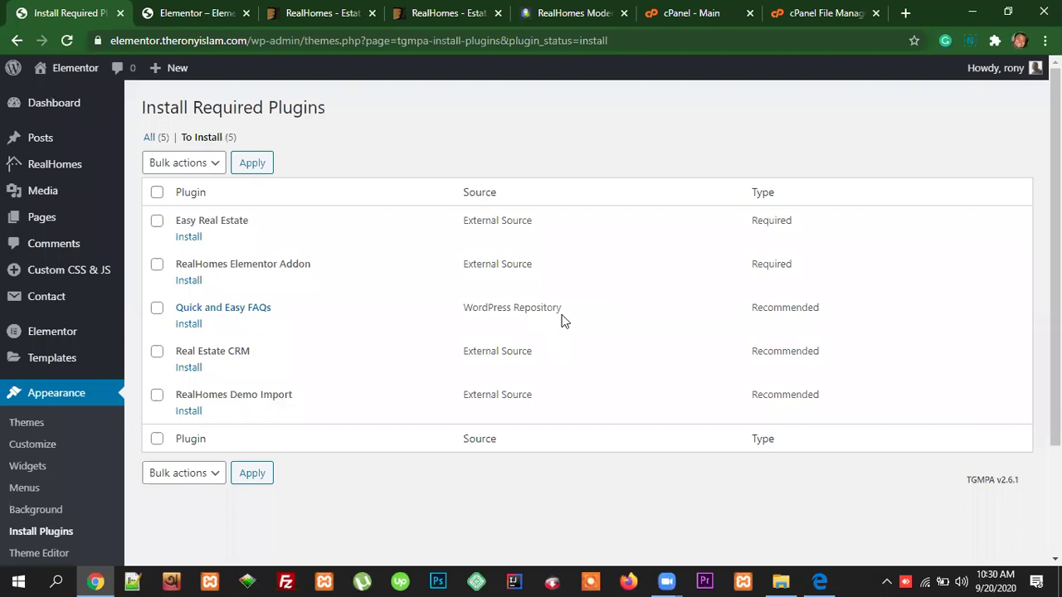
click(157, 193)
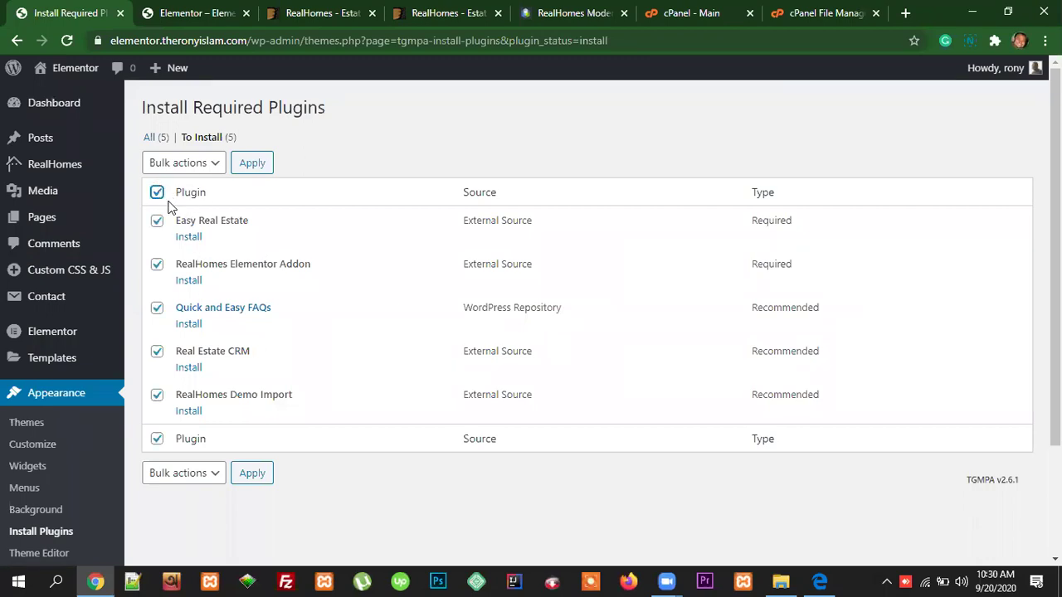
click(184, 164)
click(183, 197)
click(253, 169)
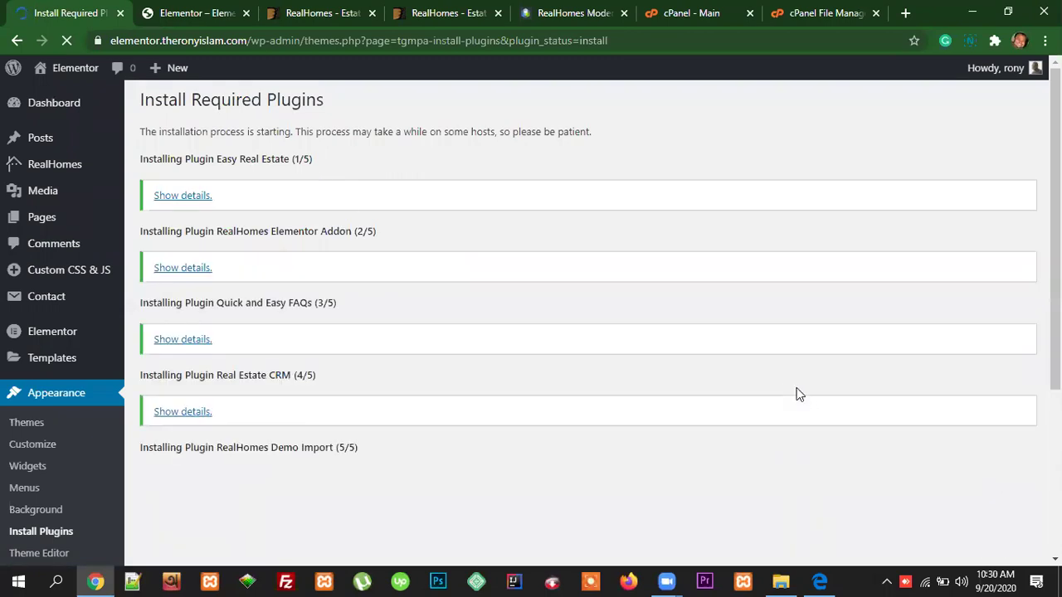
scroll(809, 405, down, 2)
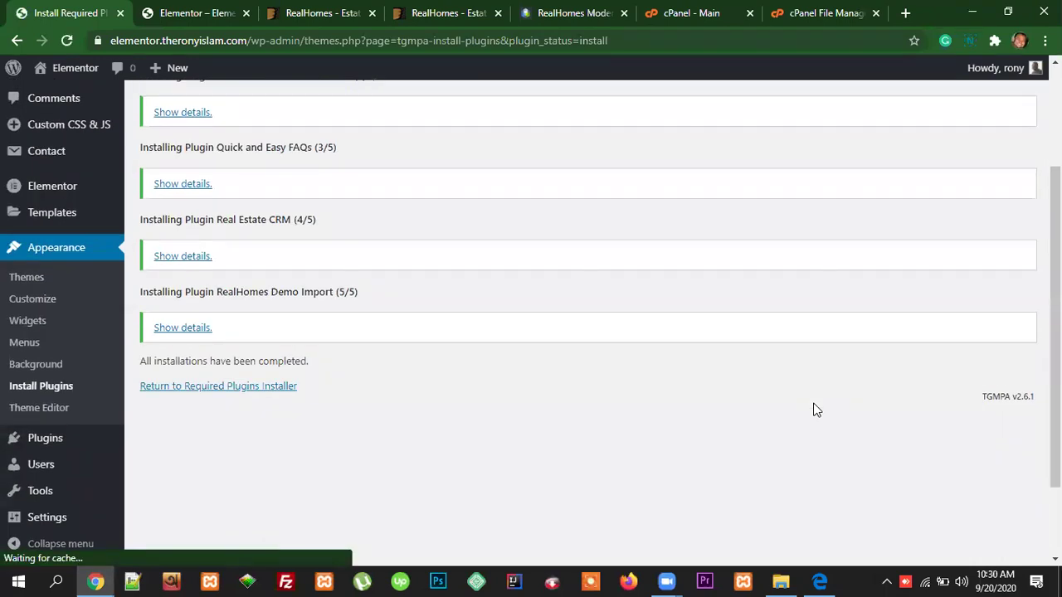
Step: Return to the Required Plugins Installer and bulk-activate all five installed plugins
click(249, 390)
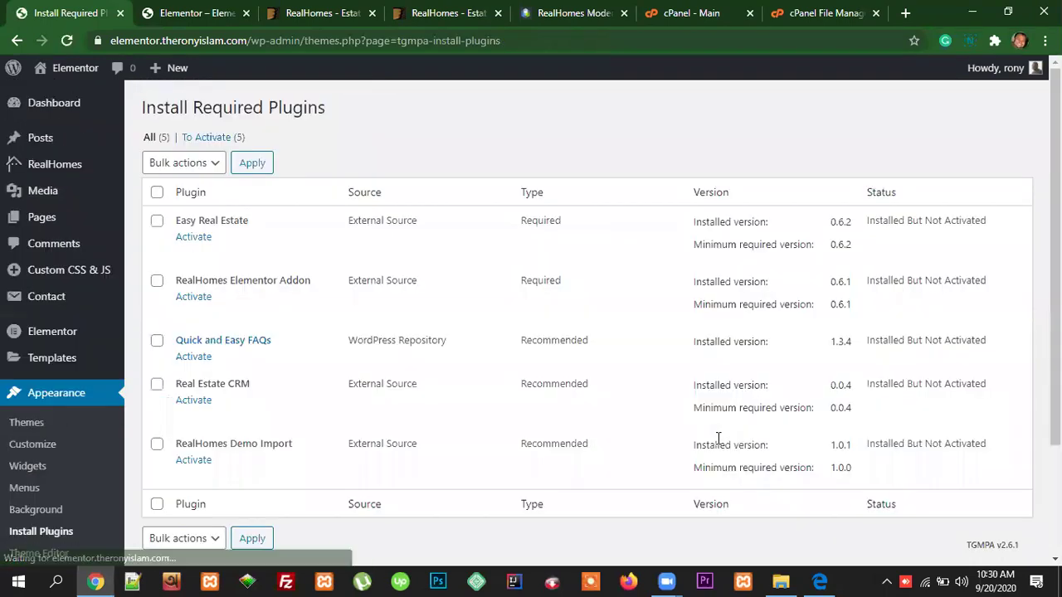
click(157, 192)
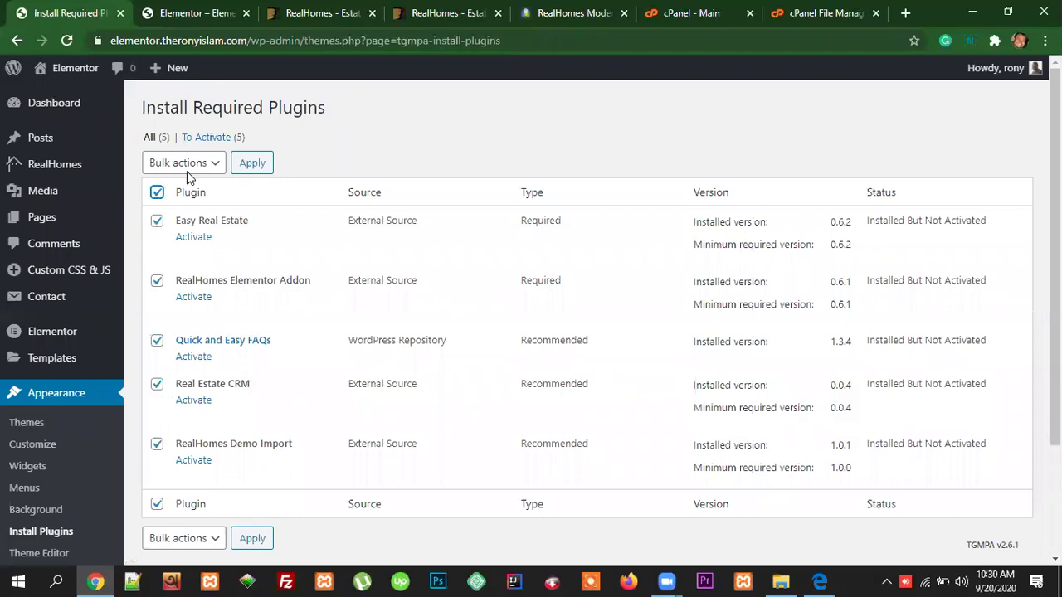
click(184, 164)
click(187, 229)
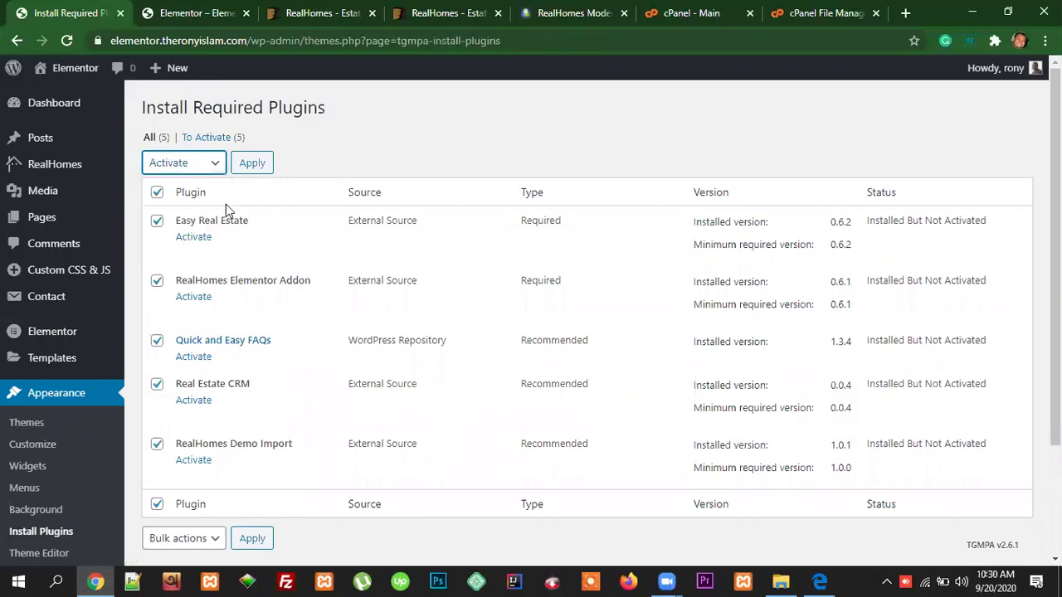
click(252, 163)
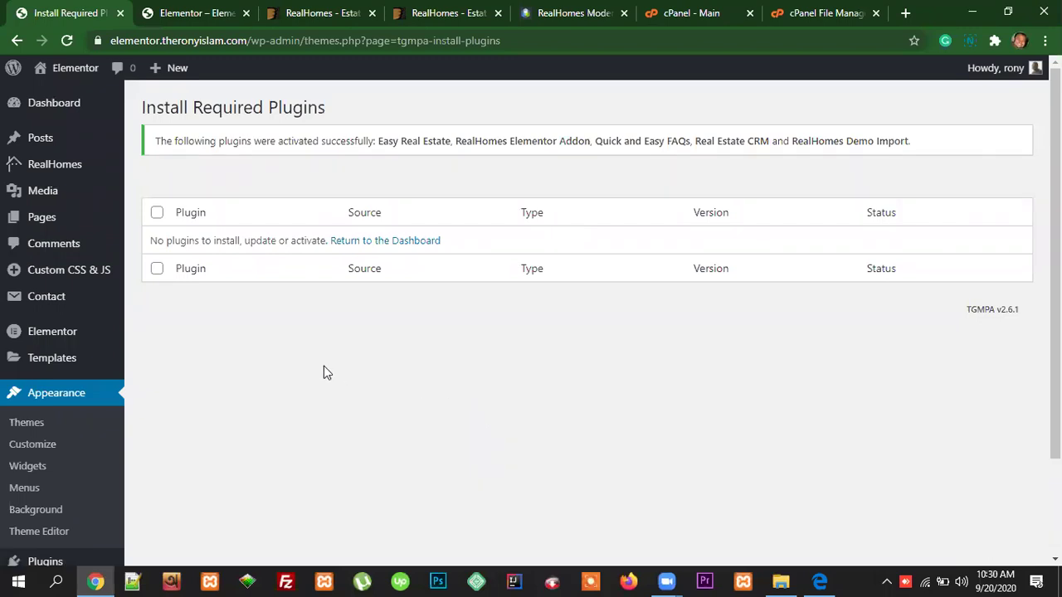
Step: Reload the Install Required Plugins page and try to go back through the previous admin pages
click(67, 40)
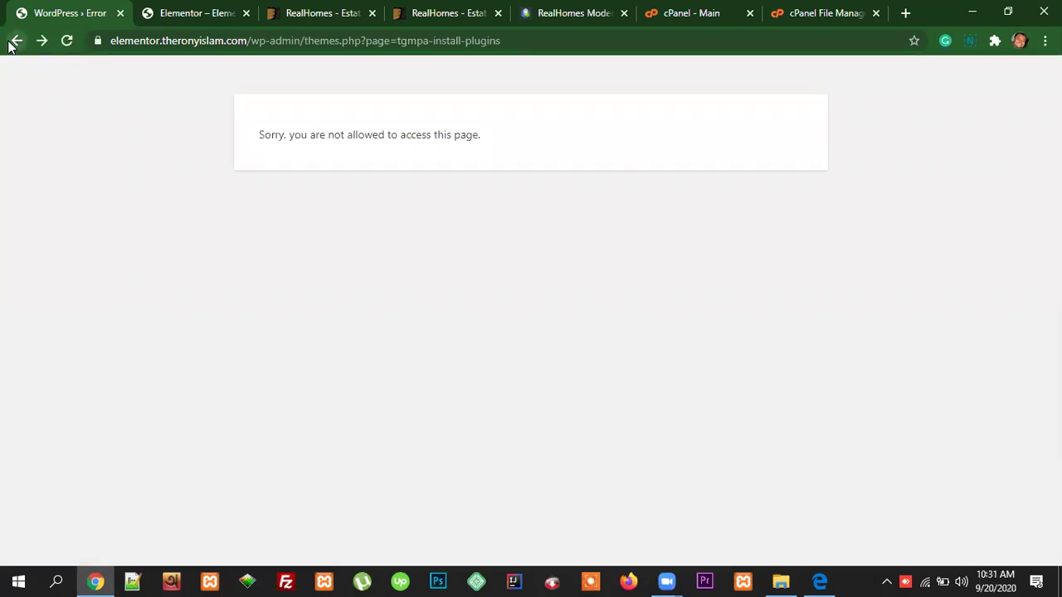
click(13, 46)
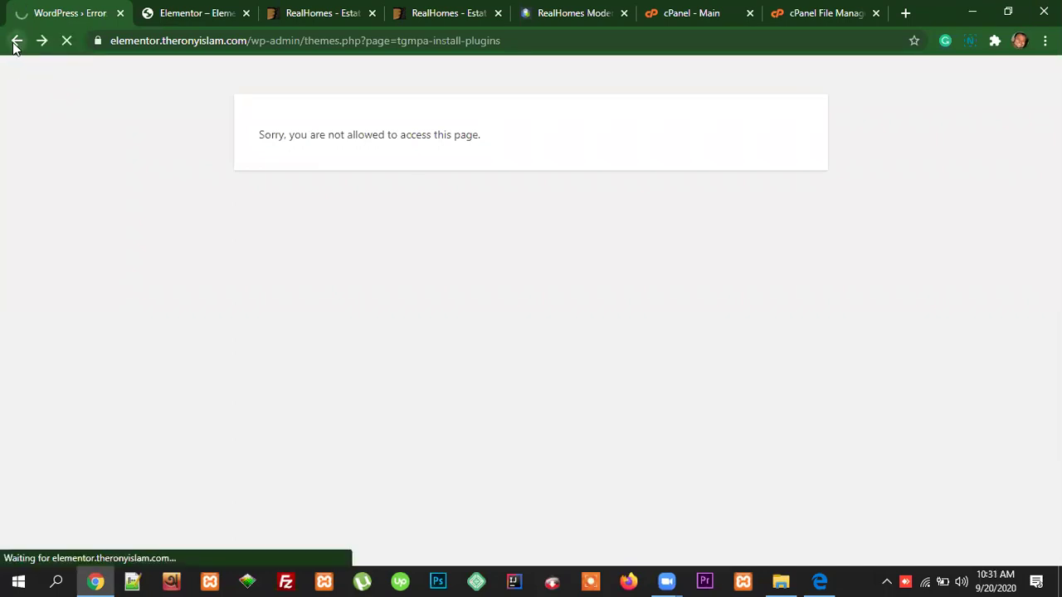
click(13, 47)
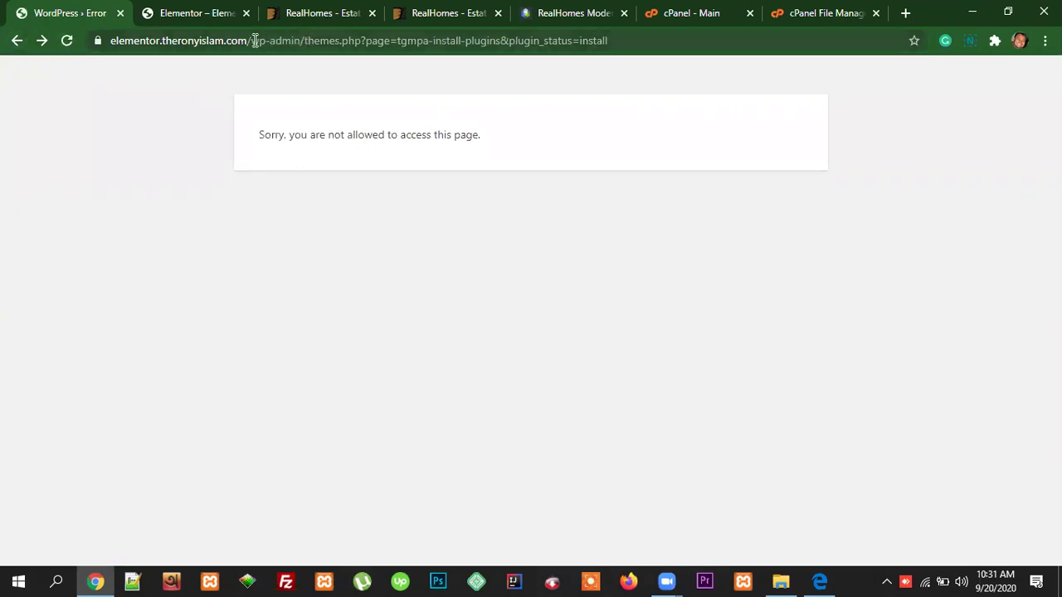
Step: Load the site's front page from its base address and open the WordPress dashboard at /wp-admin
drag(248, 41, 608, 41)
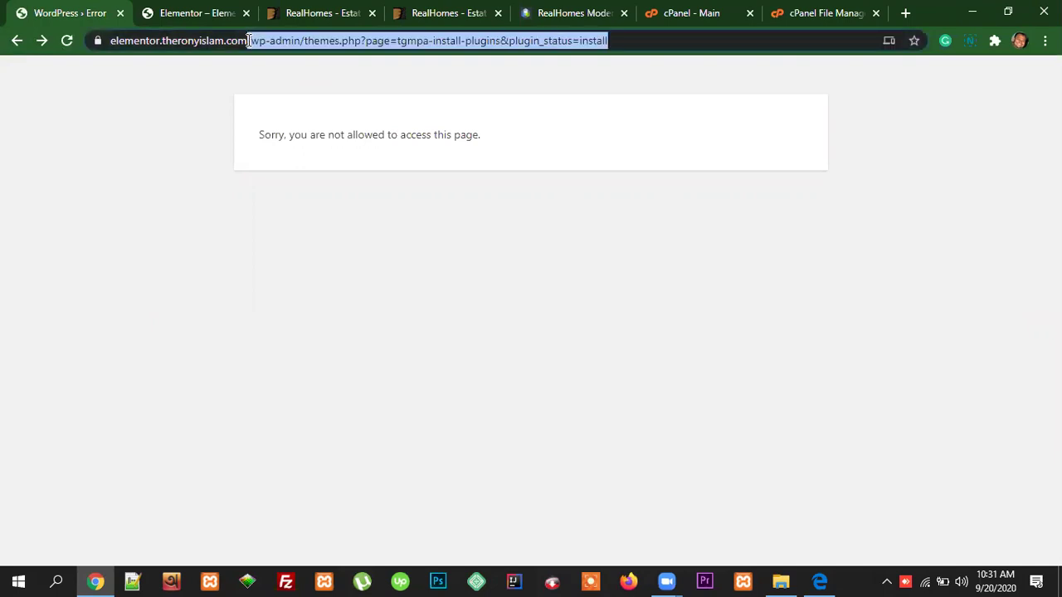
key(Delete)
key(Return)
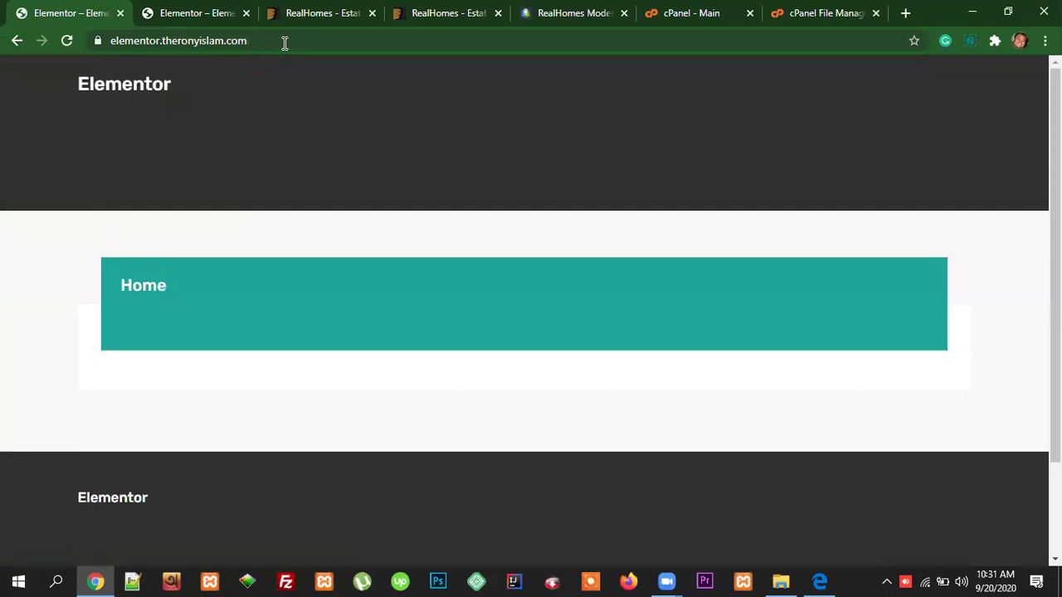
click(285, 41)
click(289, 41)
text(/)
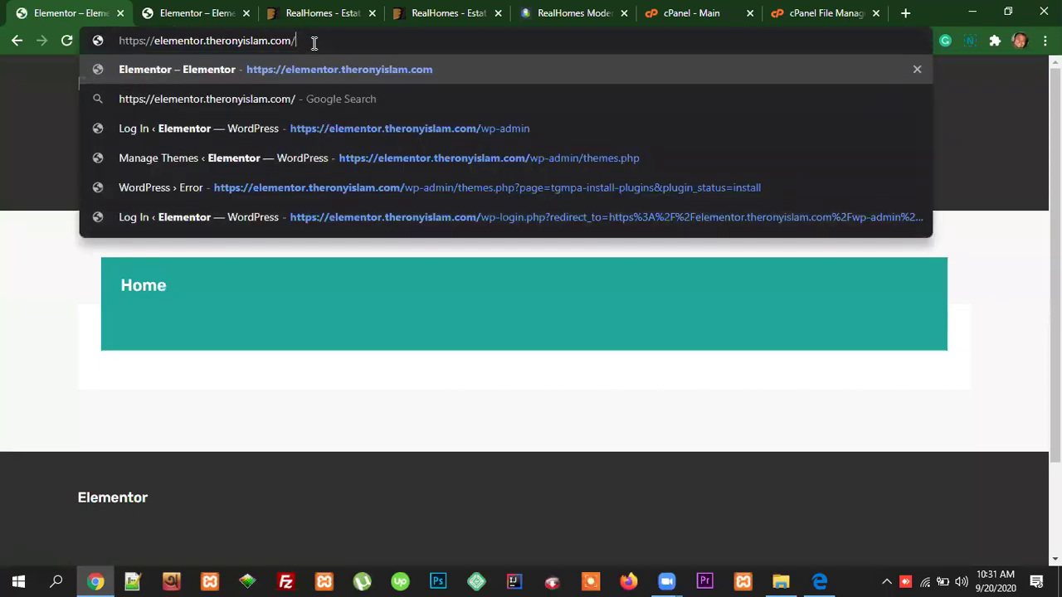
text(wp-admin)
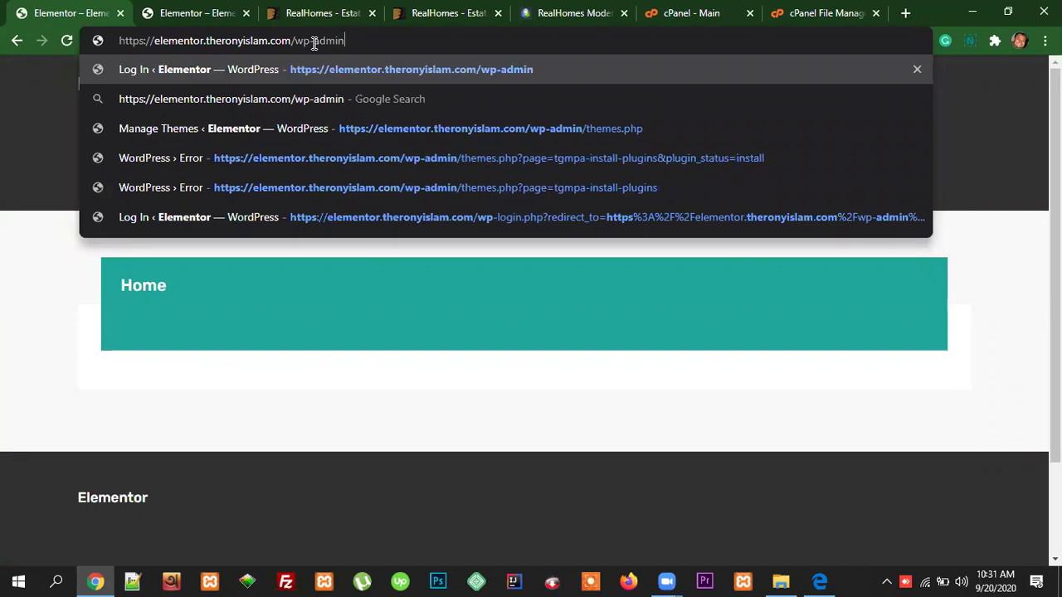
key(Return)
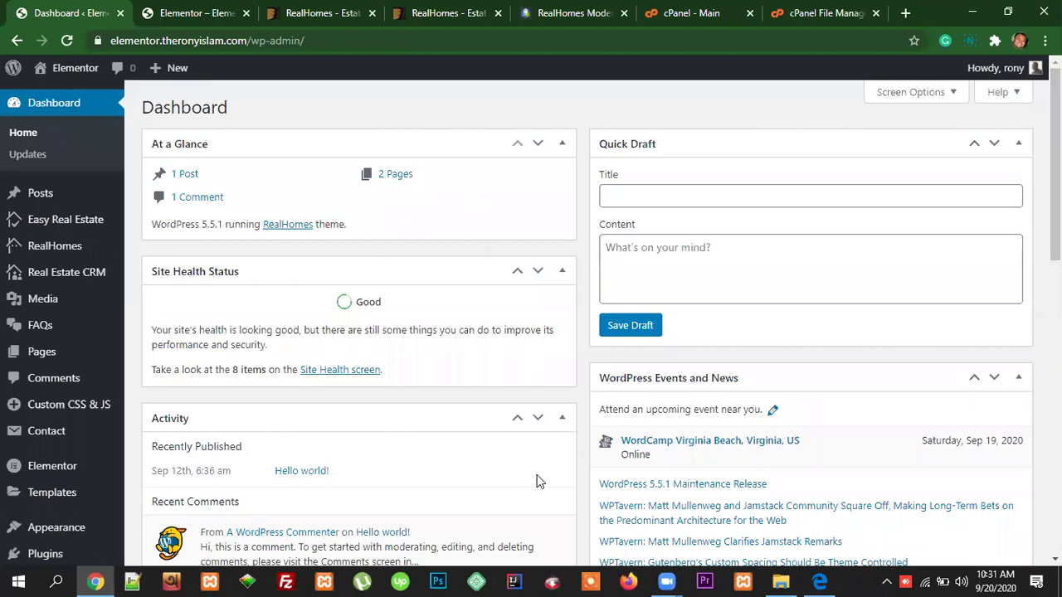
Step: Open the installed plugins list and examine its entries and the admin sections added by Easy Real Estate, RealHomes and Real Estate CRM
scroll(37, 473, down, 2)
mouse_move(44, 444)
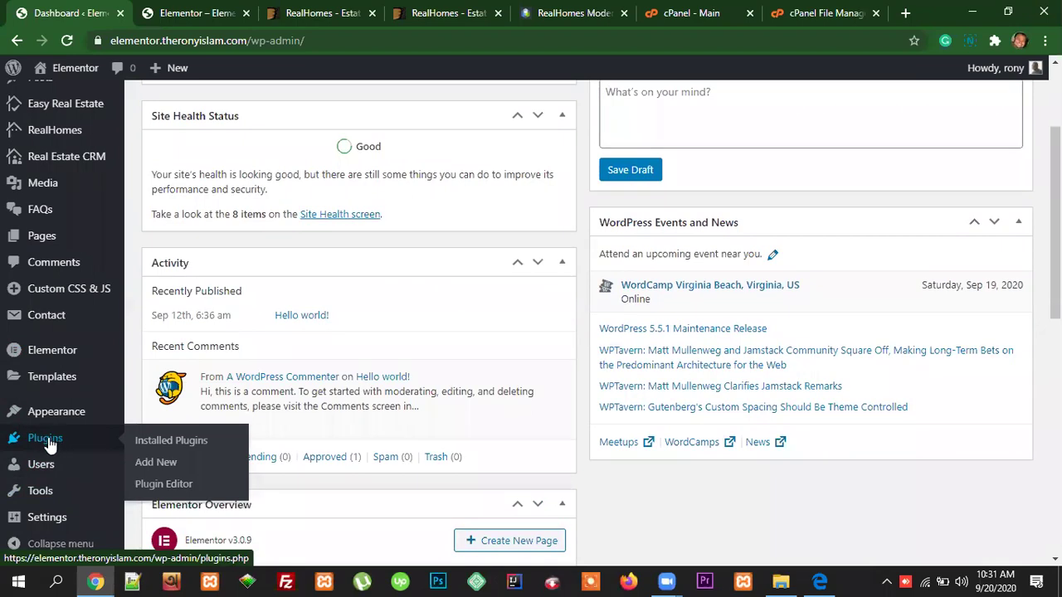
click(47, 440)
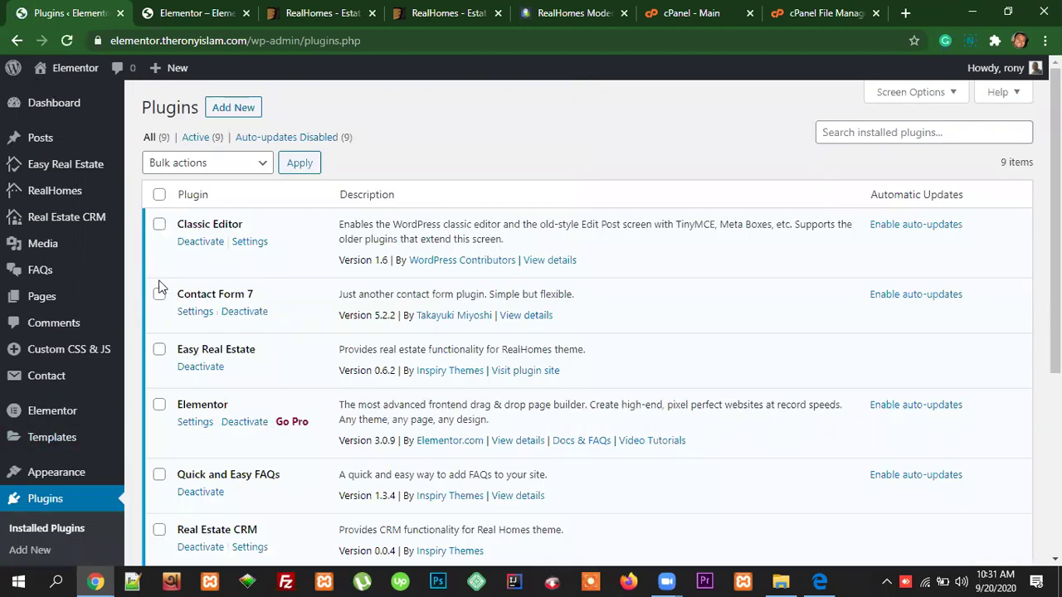
scroll(173, 251, down, 1)
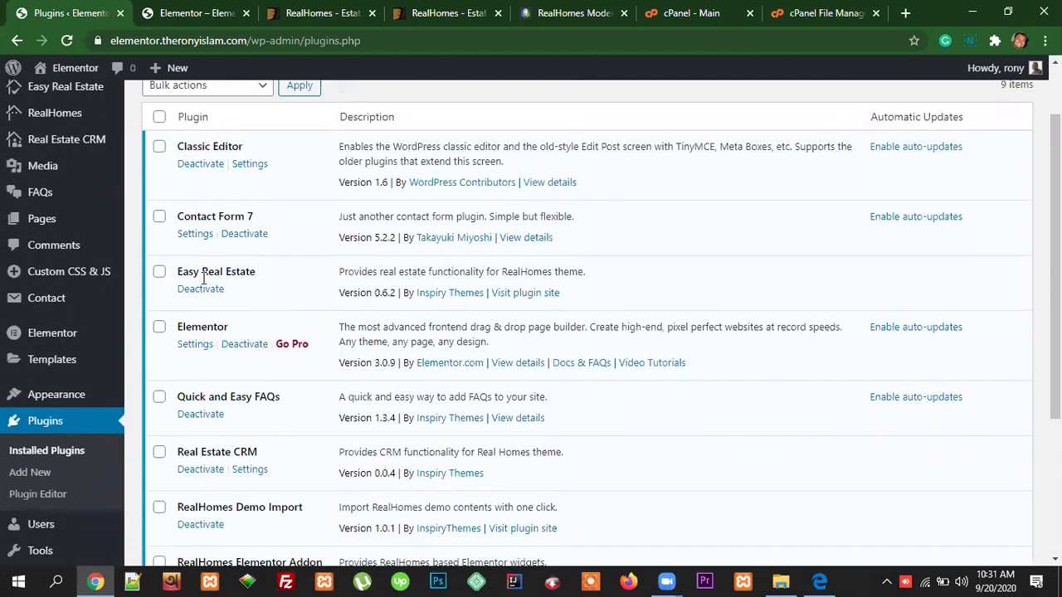
scroll(208, 358, down, 2)
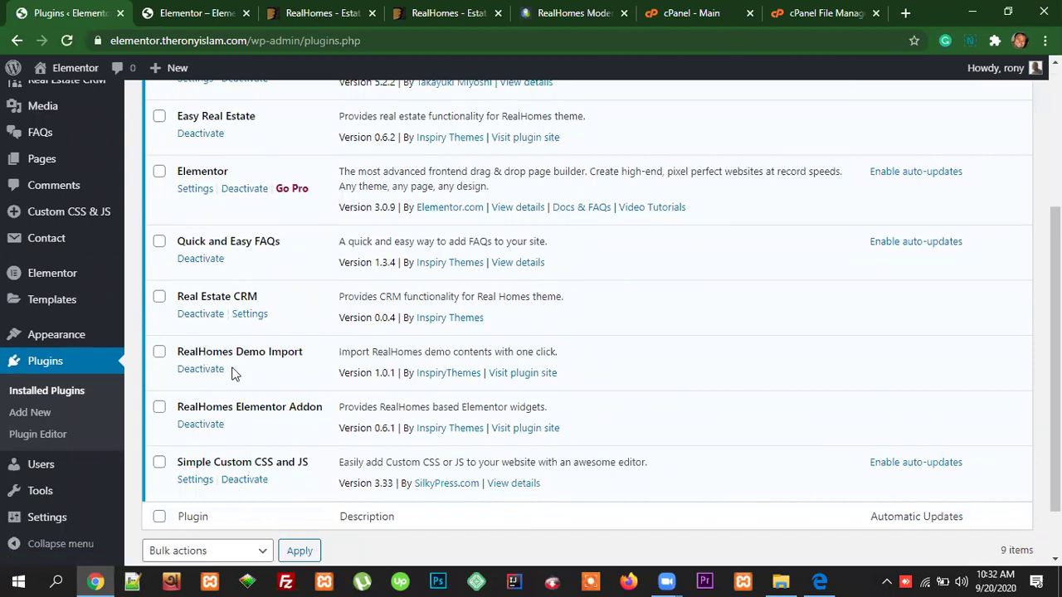
scroll(232, 397, up, 3)
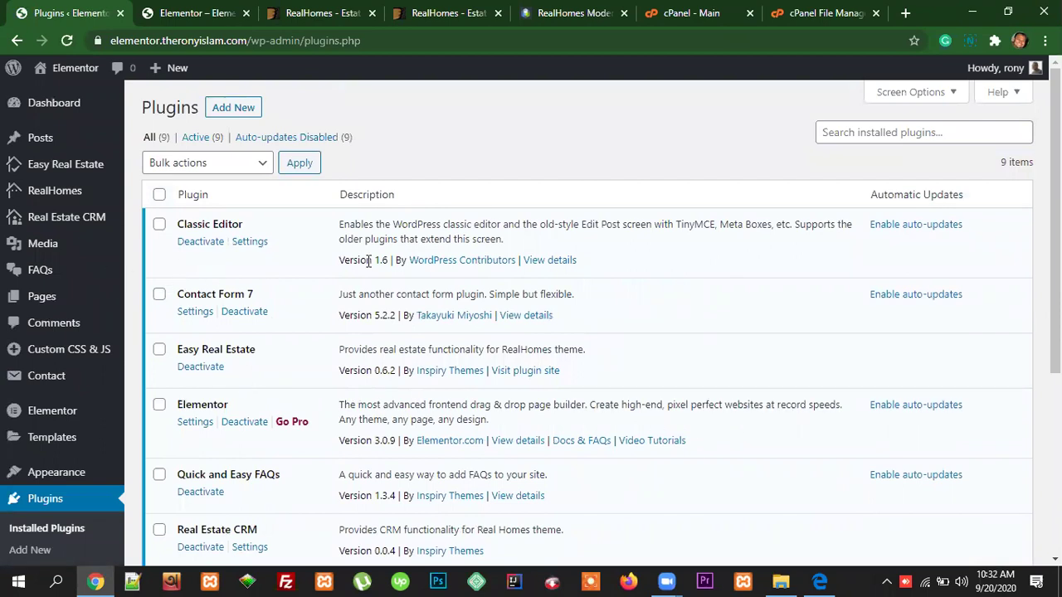
mouse_move(93, 173)
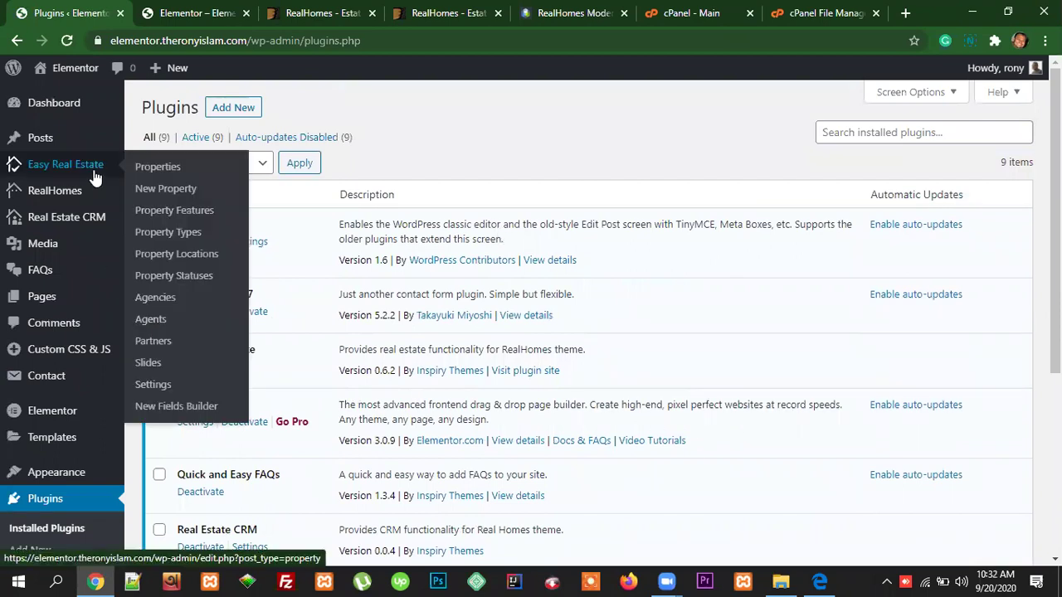
mouse_move(53, 194)
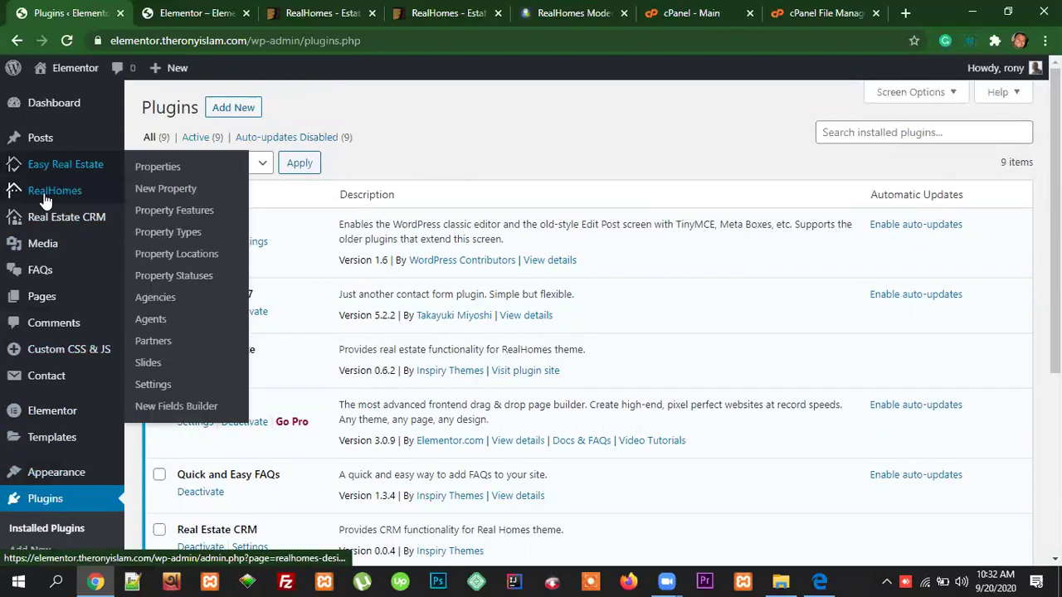
mouse_move(79, 228)
scroll(77, 399, down, 4)
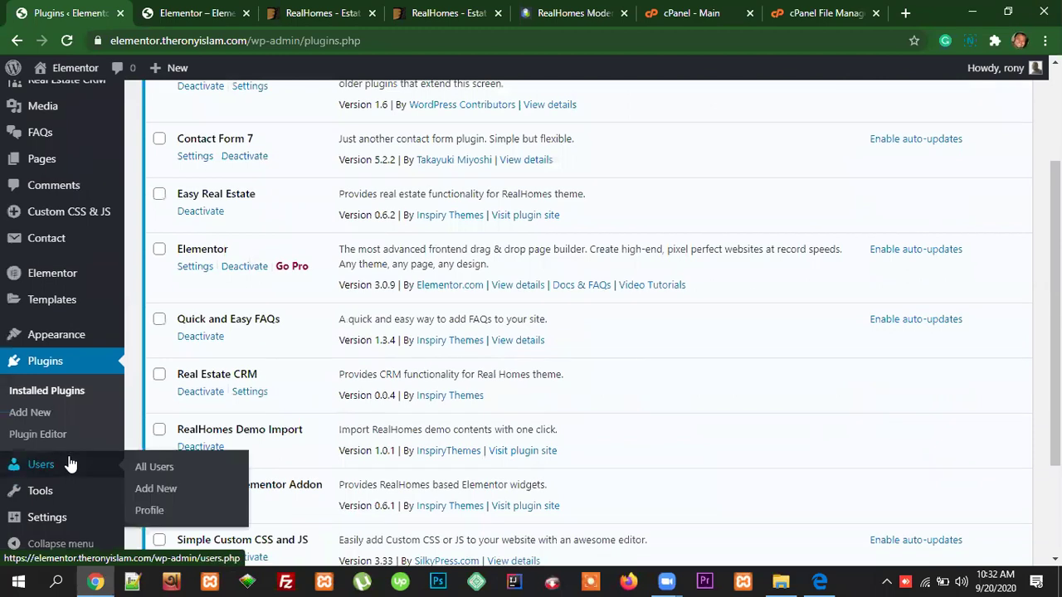
scroll(94, 443, up, 4)
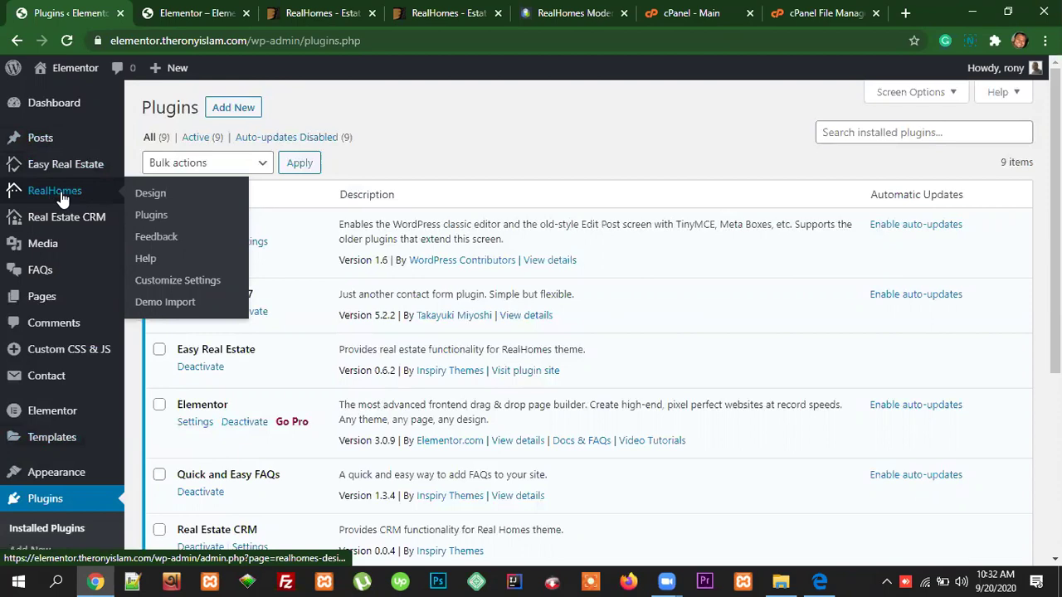
Step: Open the RealHomes theme's plugins page and examine each required and recommended plugin for its cost and installation status
click(151, 221)
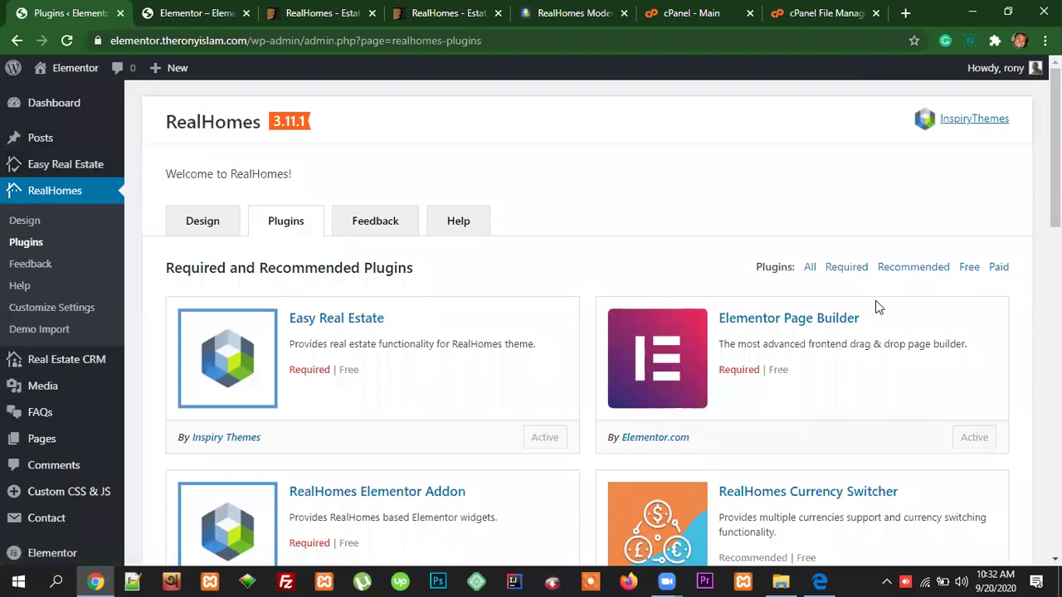
scroll(997, 371, down, 12)
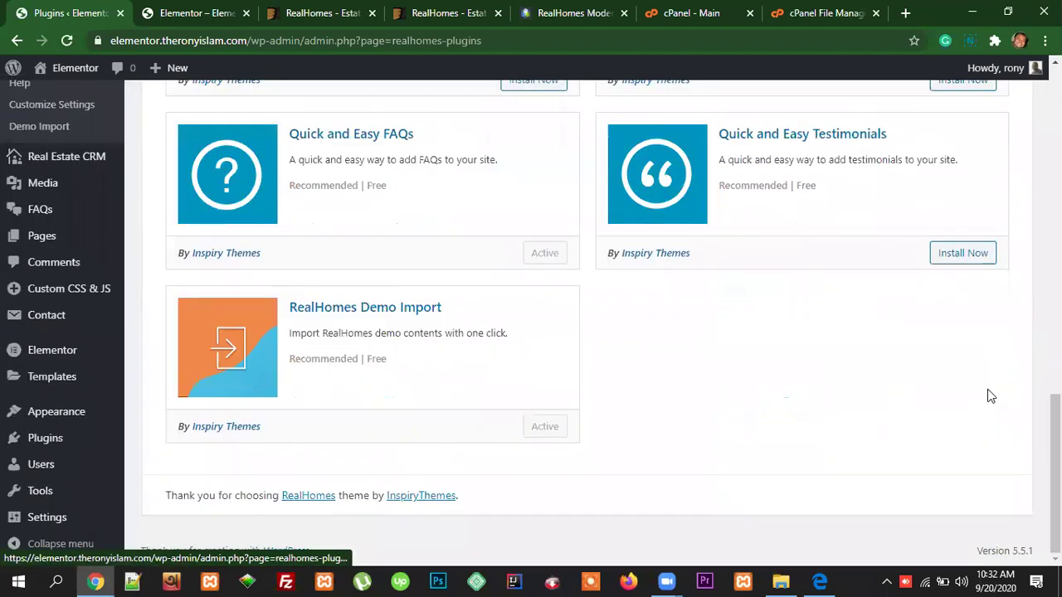
scroll(991, 397, up, 12)
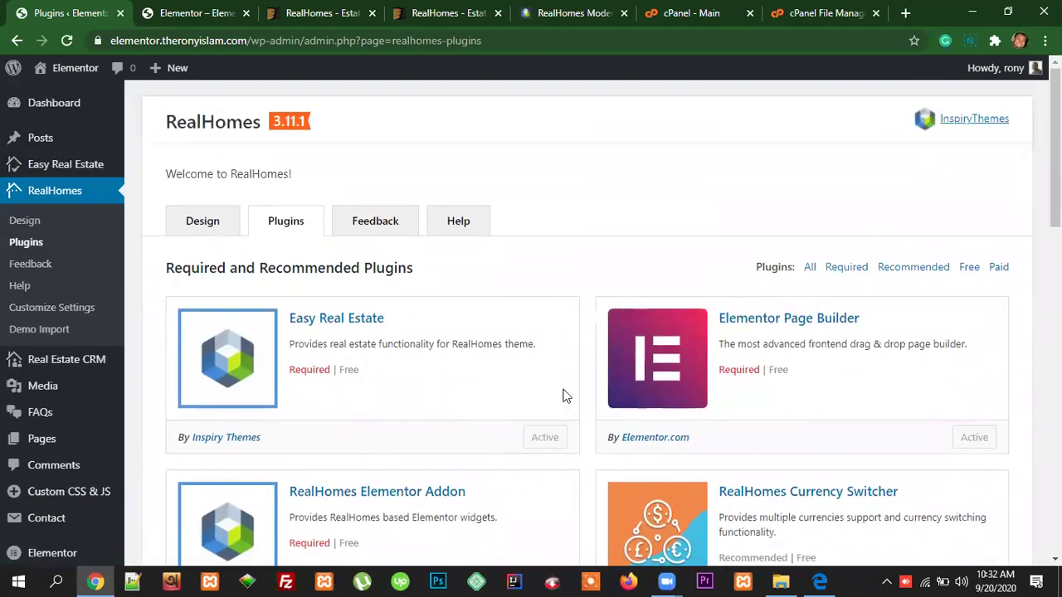
scroll(545, 384, down, 1)
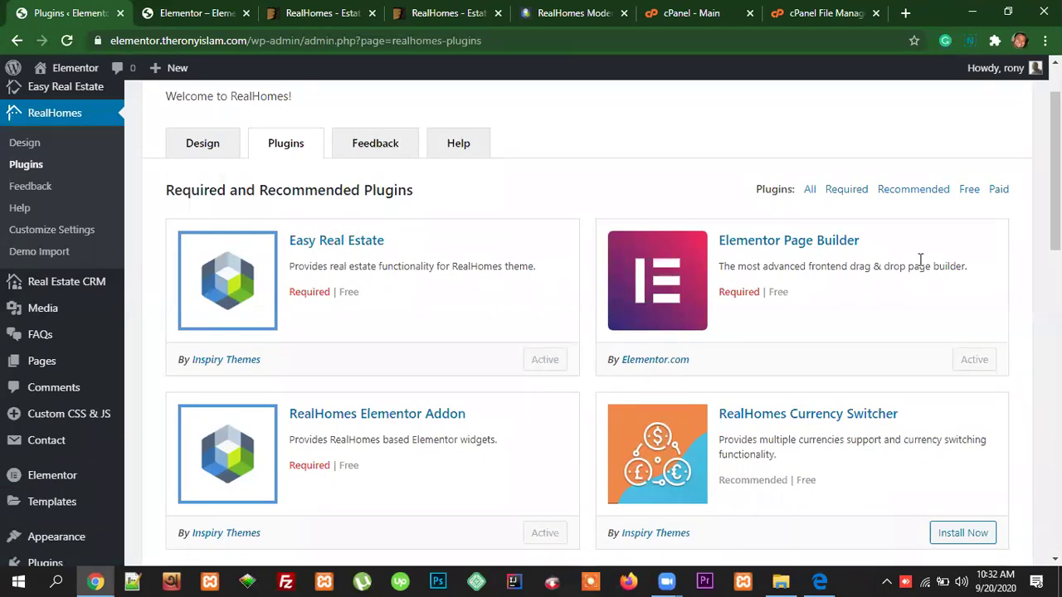
scroll(813, 314, down, 2)
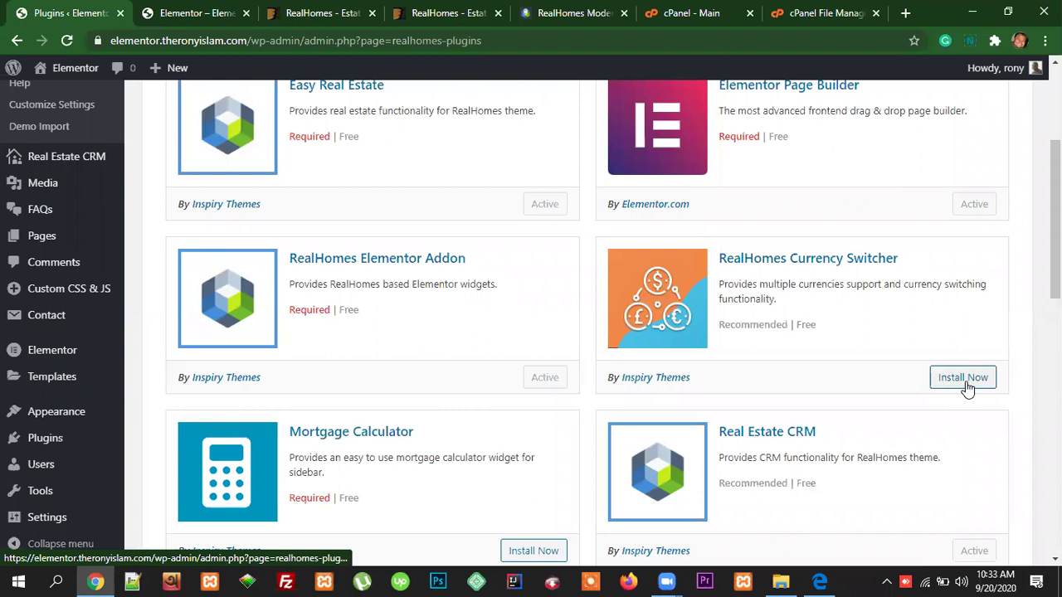
scroll(418, 389, down, 1)
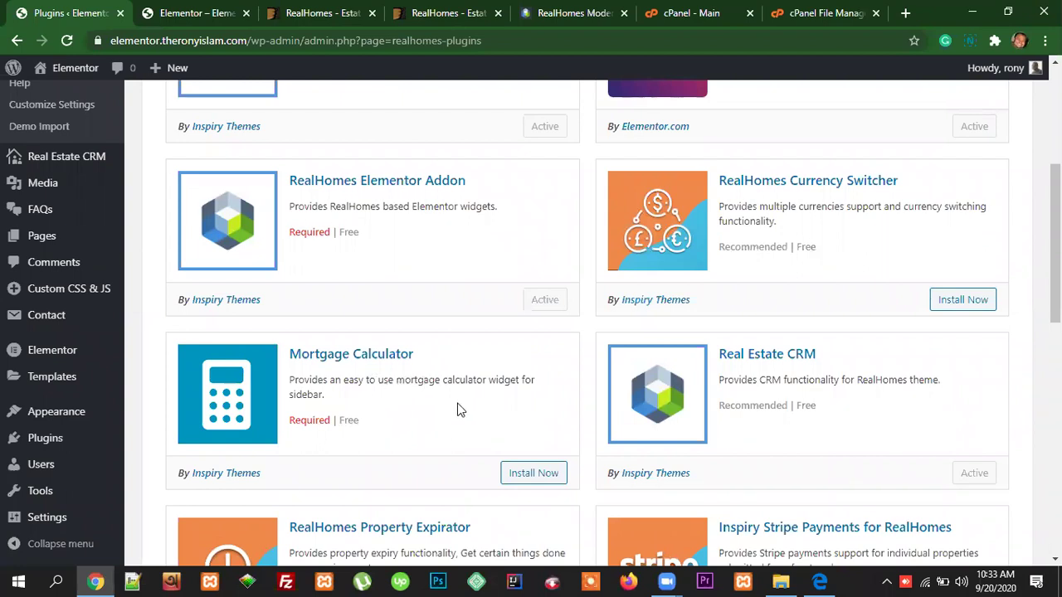
scroll(862, 406, down, 4)
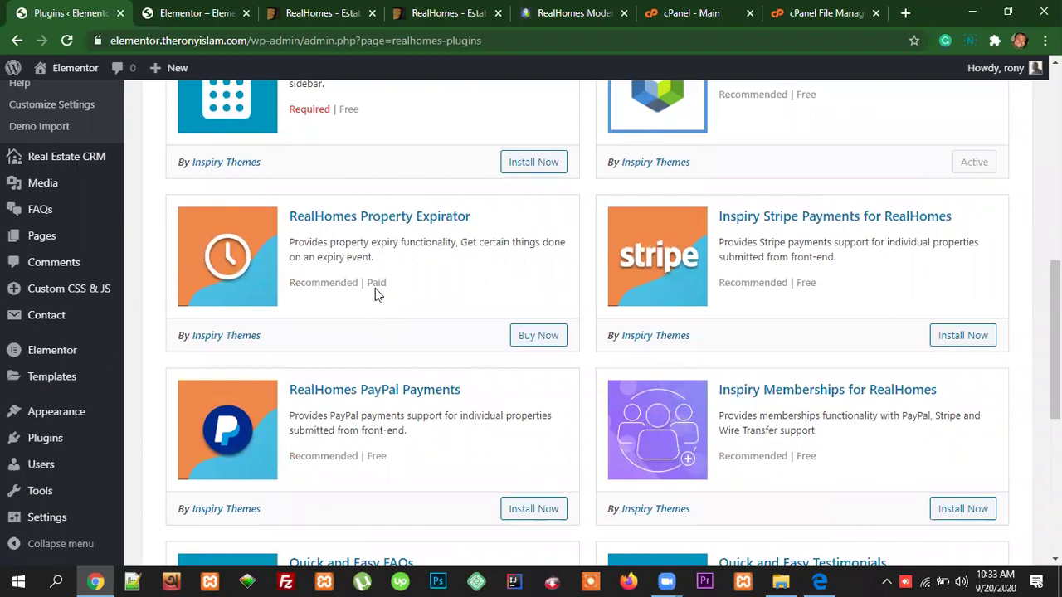
drag(388, 283, 312, 283)
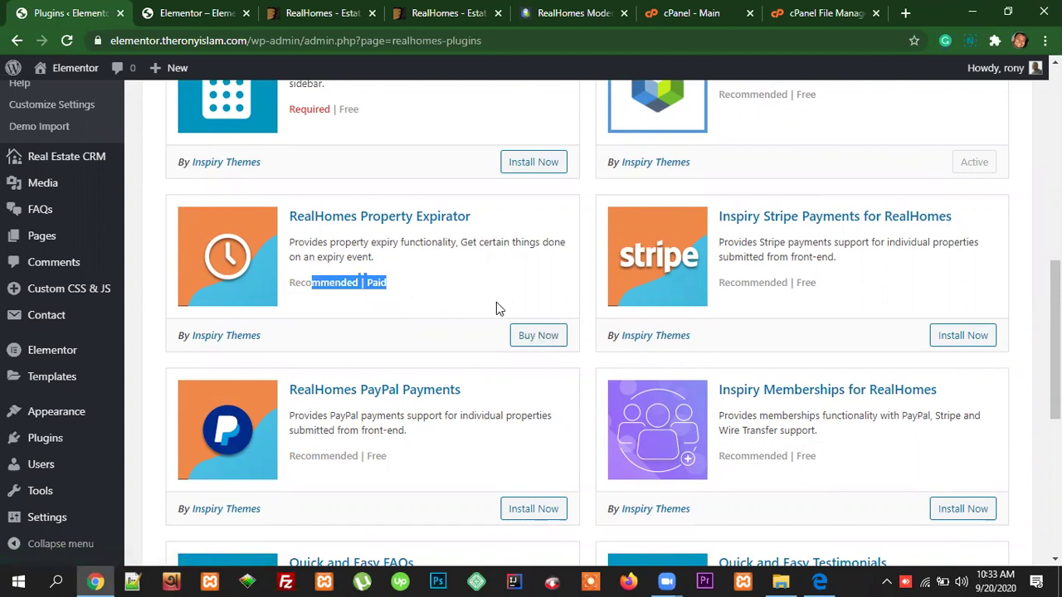
click(395, 290)
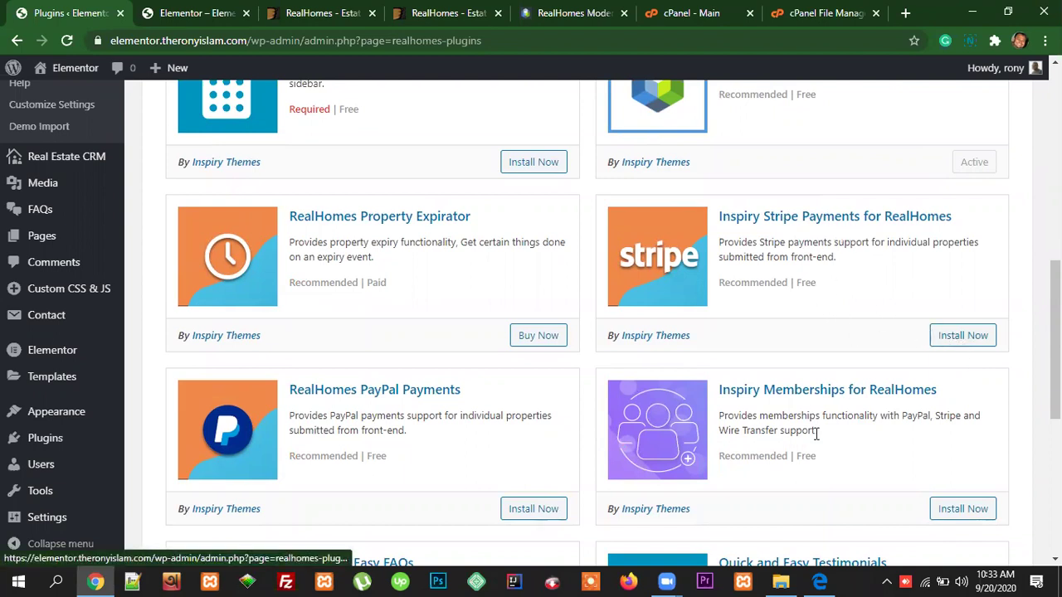
scroll(817, 434, down, 1)
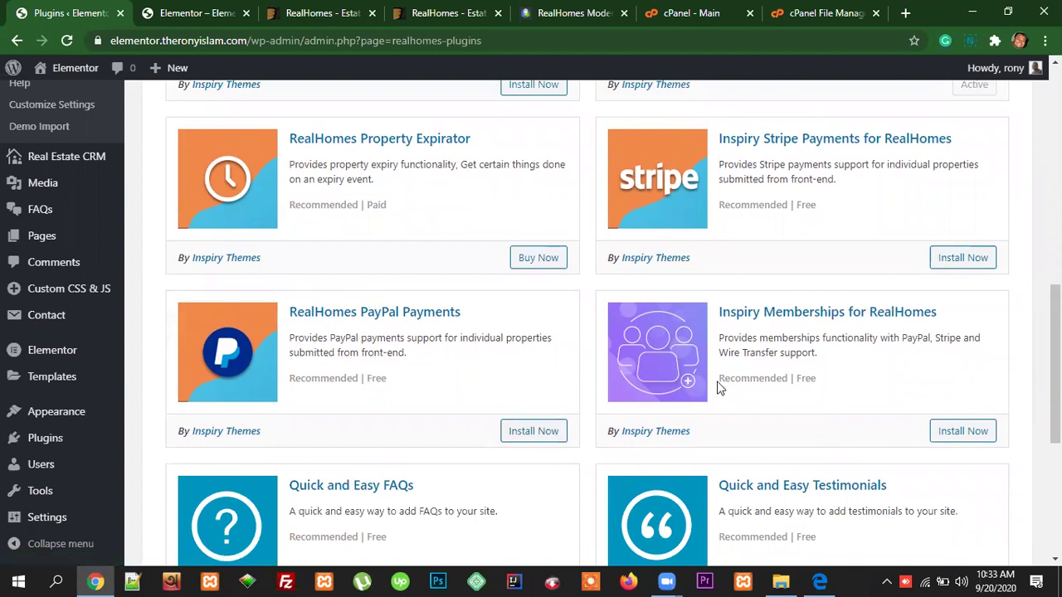
scroll(882, 374, down, 2)
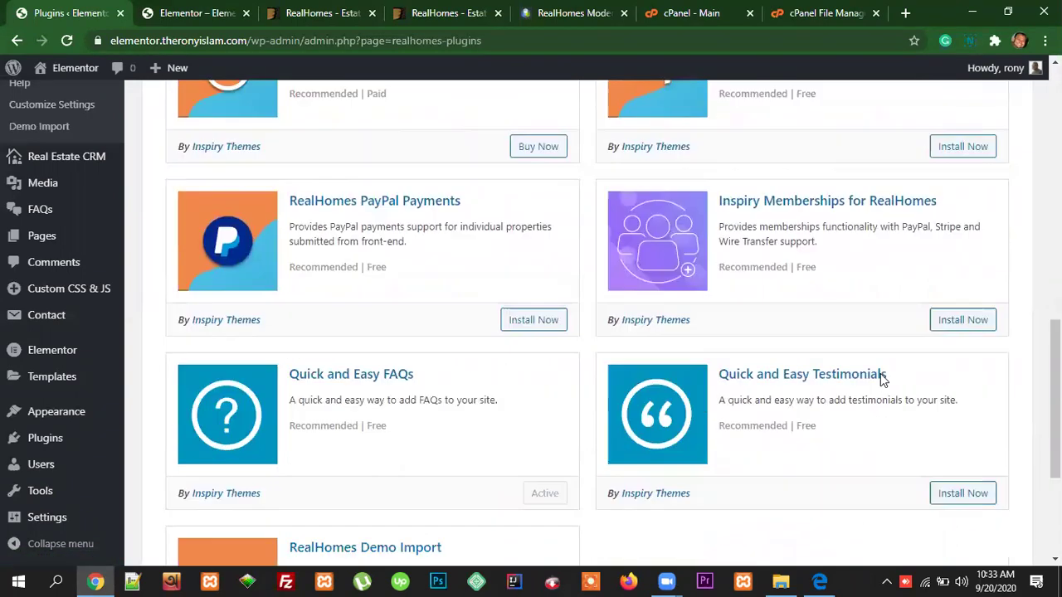
scroll(1004, 438, down, 2)
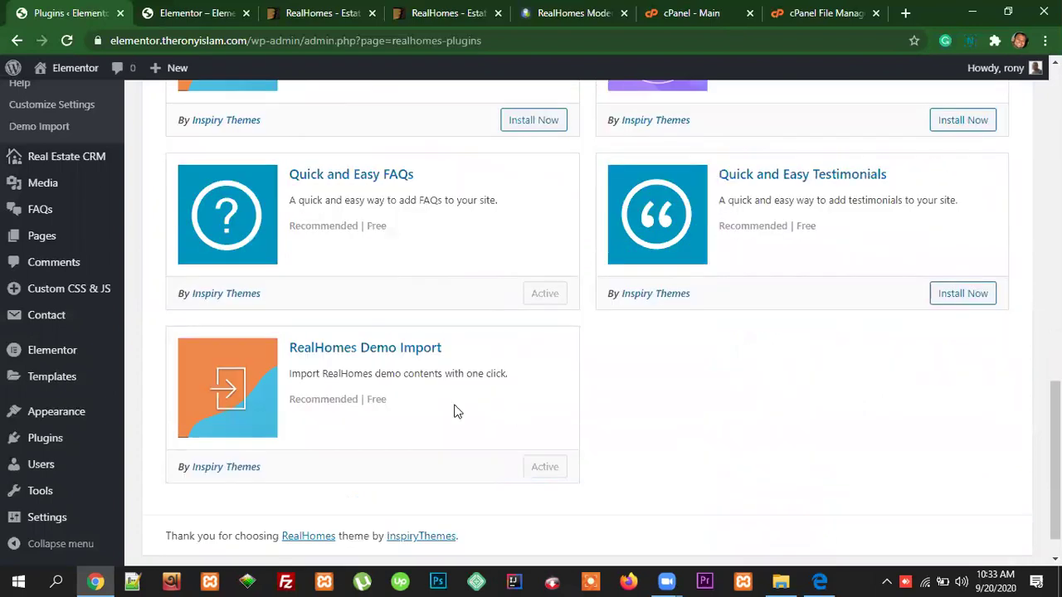
scroll(747, 452, down, 1)
Step: Install the recommended Quick and Easy Testimonials plugin from the RealHomes plugins page
scroll(888, 446, up, 1)
scroll(916, 448, up, 1)
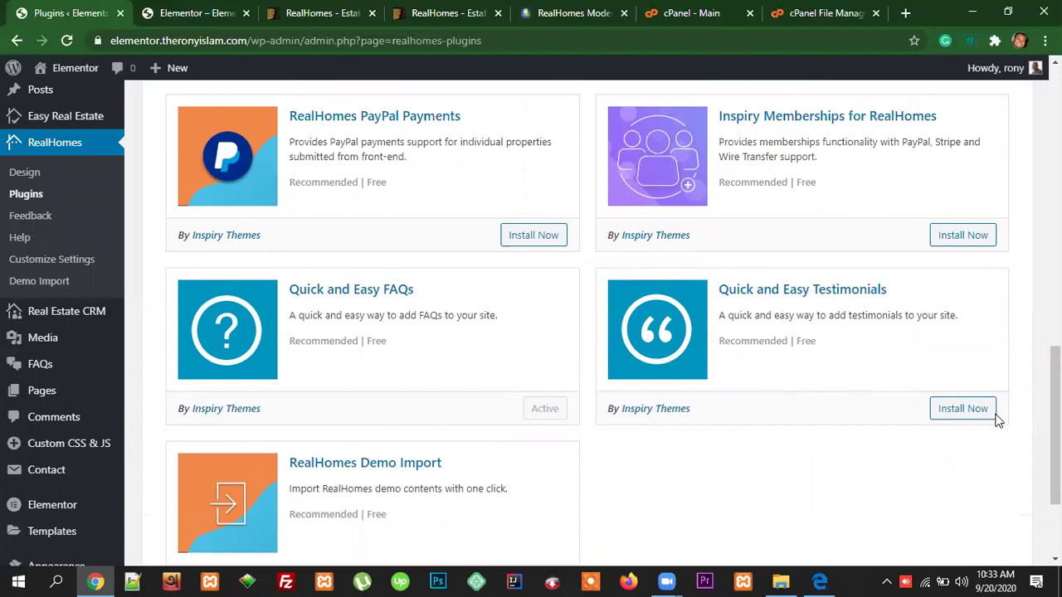
click(968, 414)
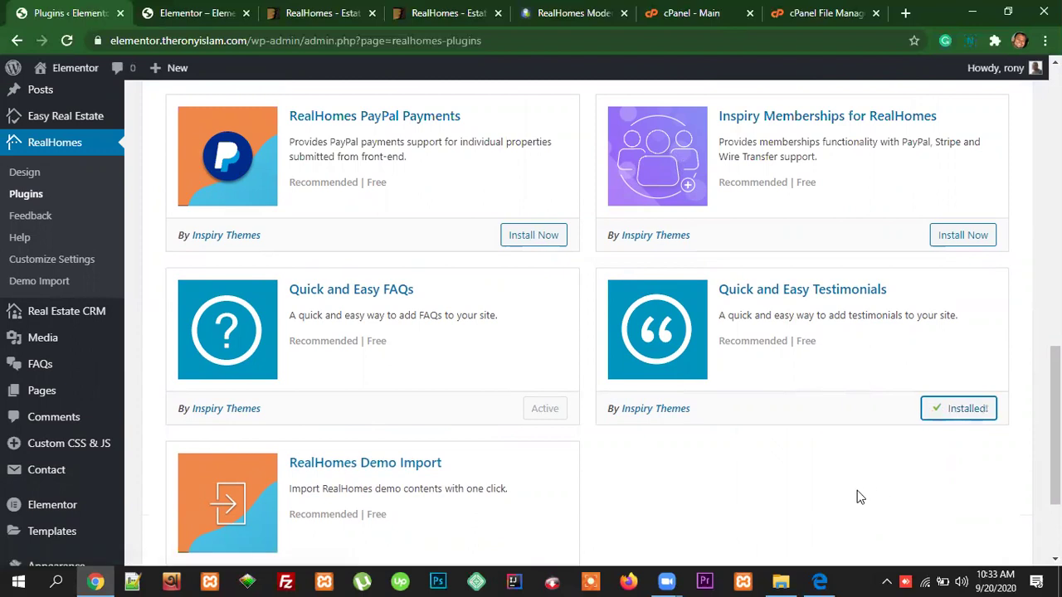
Step: Install and activate the Inspiry Memberships for RealHomes plugin
scroll(857, 490, up, 2)
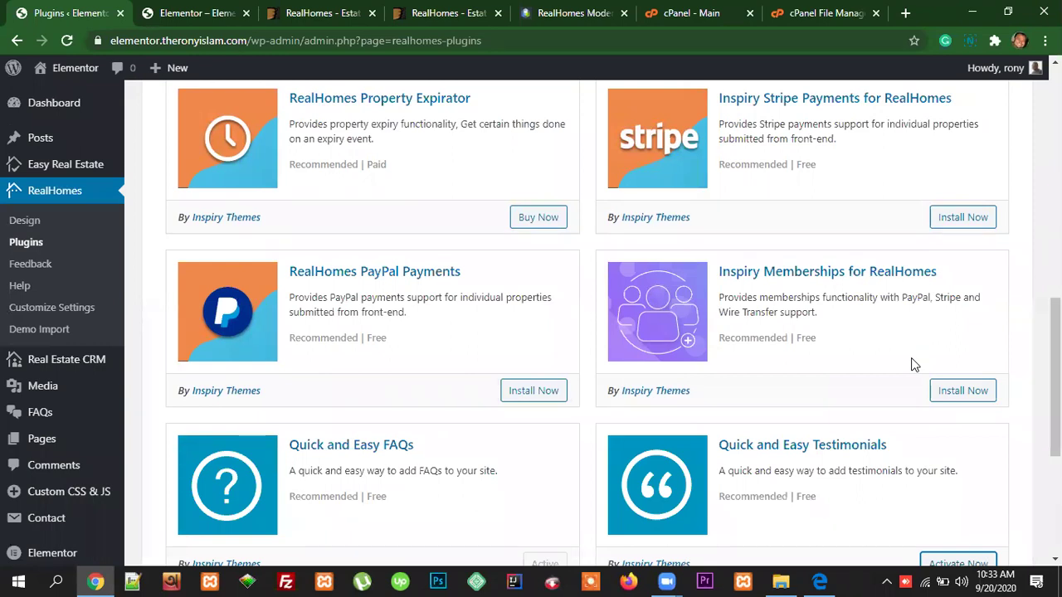
scroll(912, 365, up, 2)
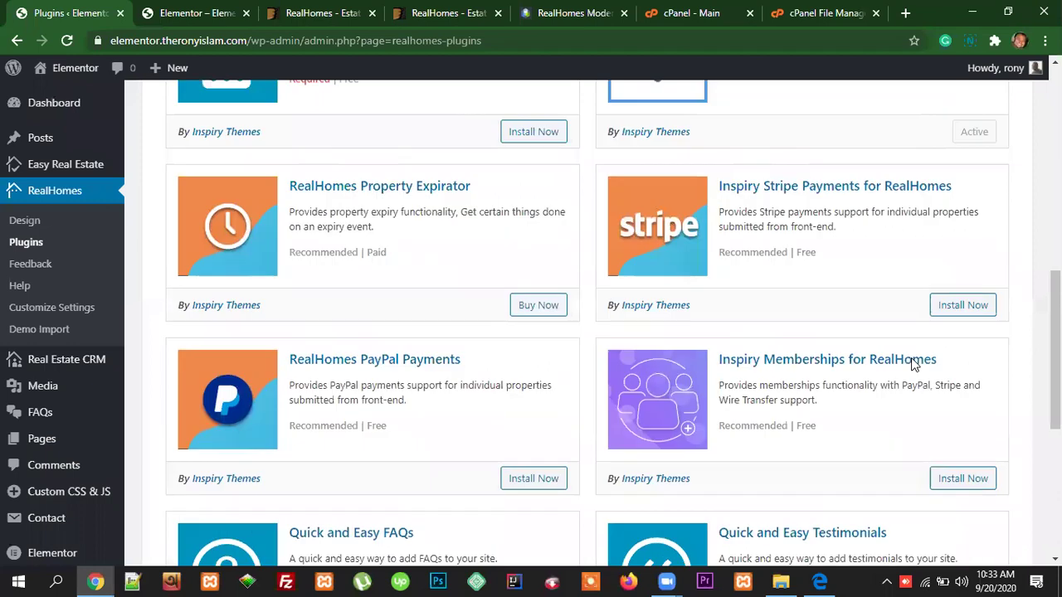
scroll(909, 429, up, 1)
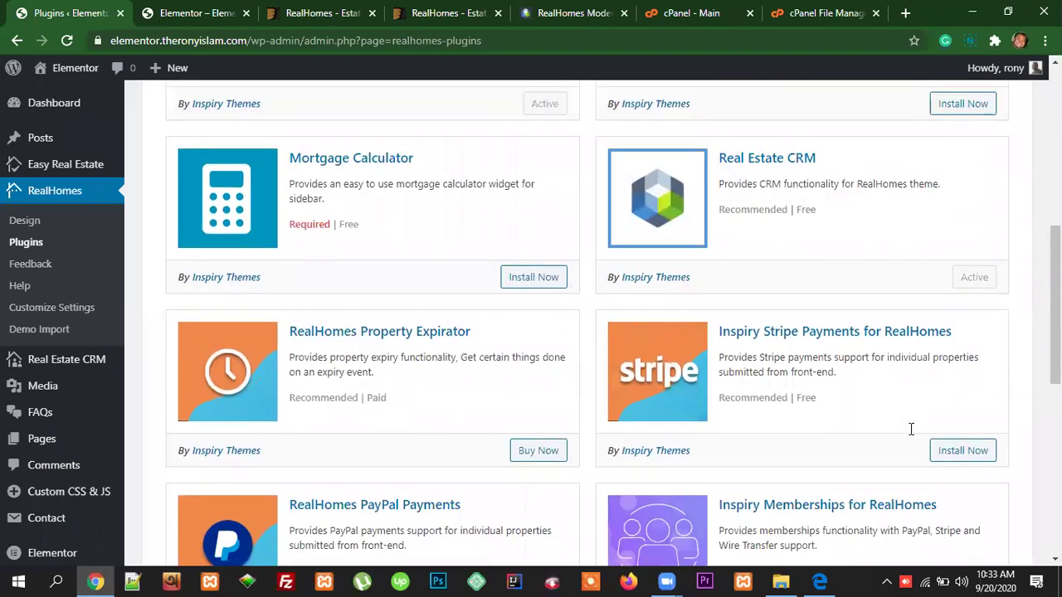
scroll(911, 435, down, 2)
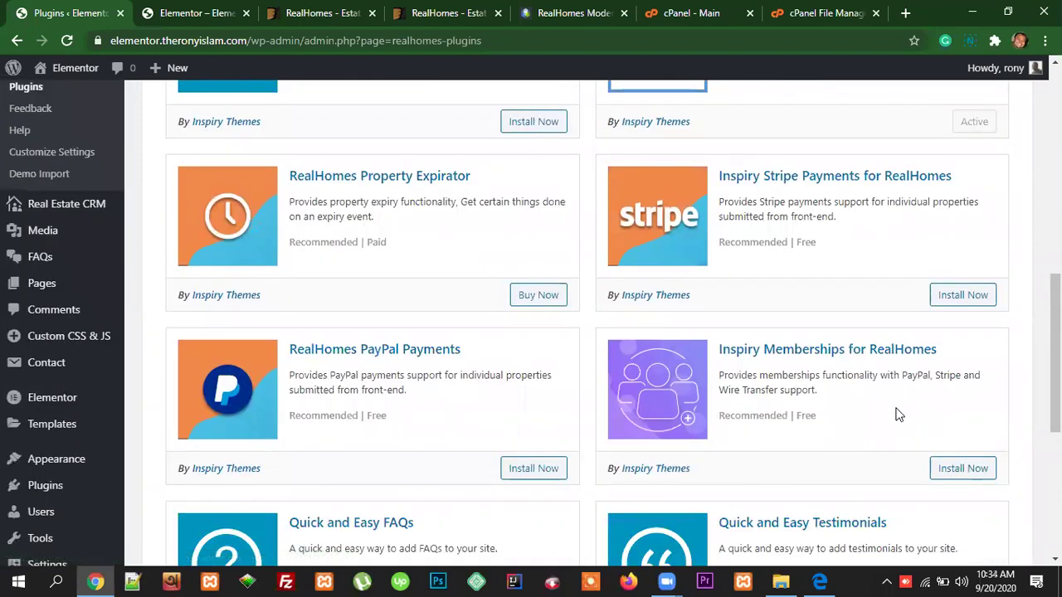
click(958, 469)
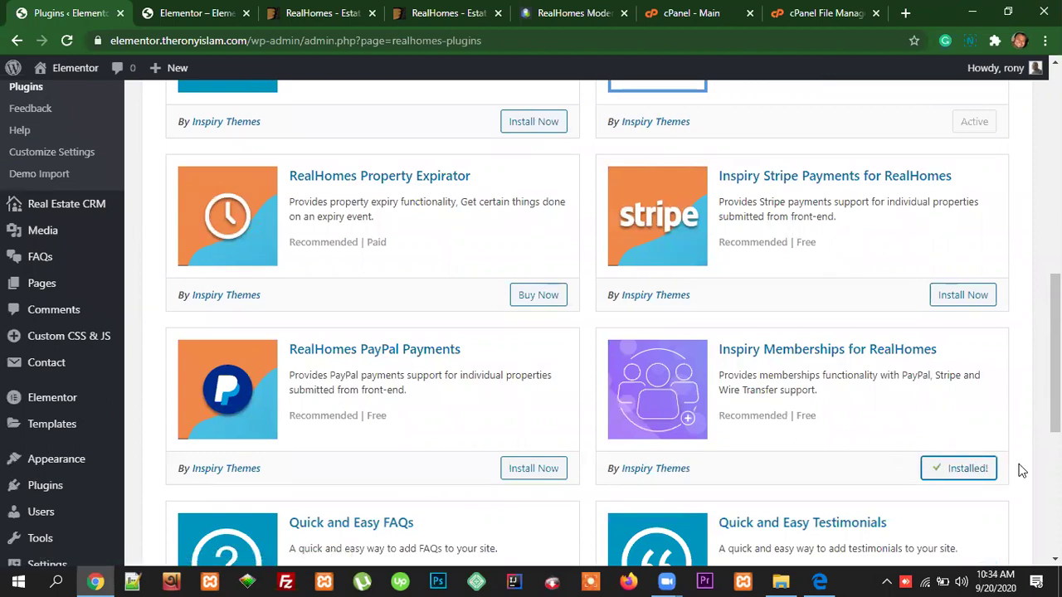
scroll(962, 432, down, 1)
click(952, 392)
Step: Activate the installed Quick and Easy Testimonials plugin
scroll(999, 427, down, 2)
click(950, 408)
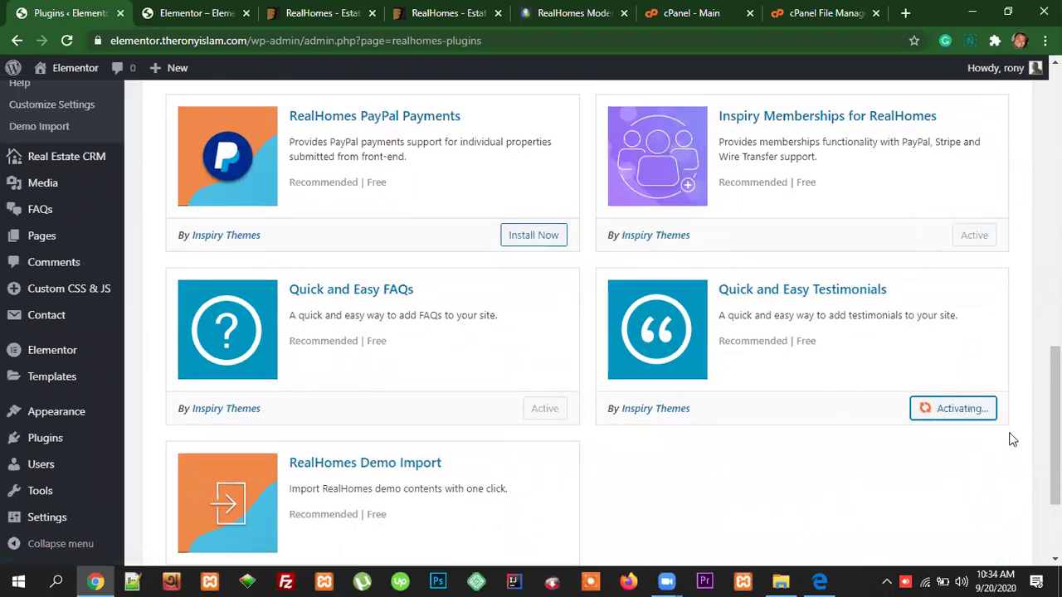
scroll(983, 464, up, 3)
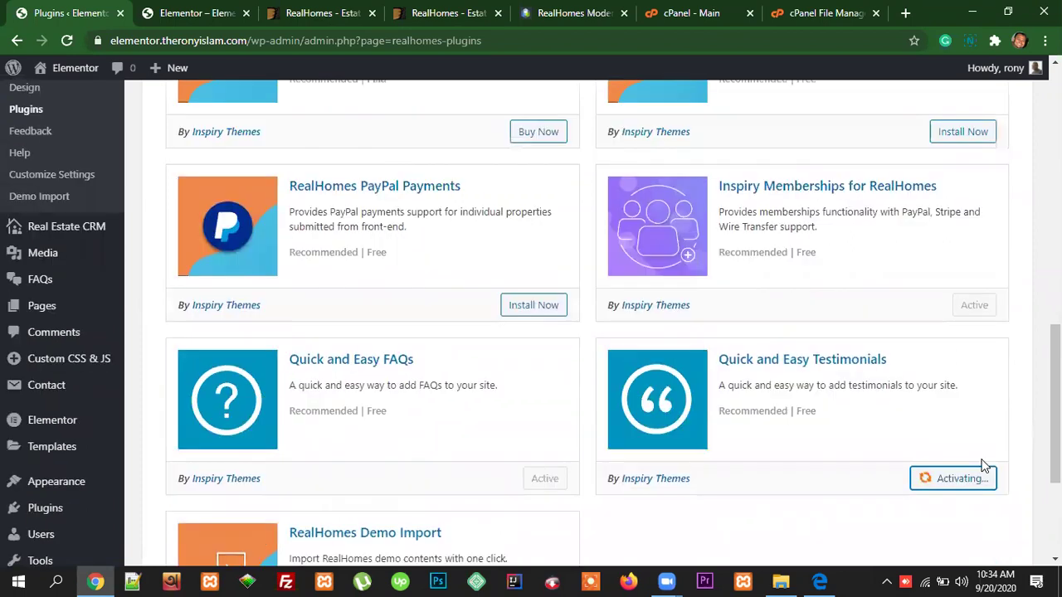
Step: Install and activate the required Mortgage Calculator plugin, and check the remaining plugins in the RealHomes list
scroll(966, 415, up, 3)
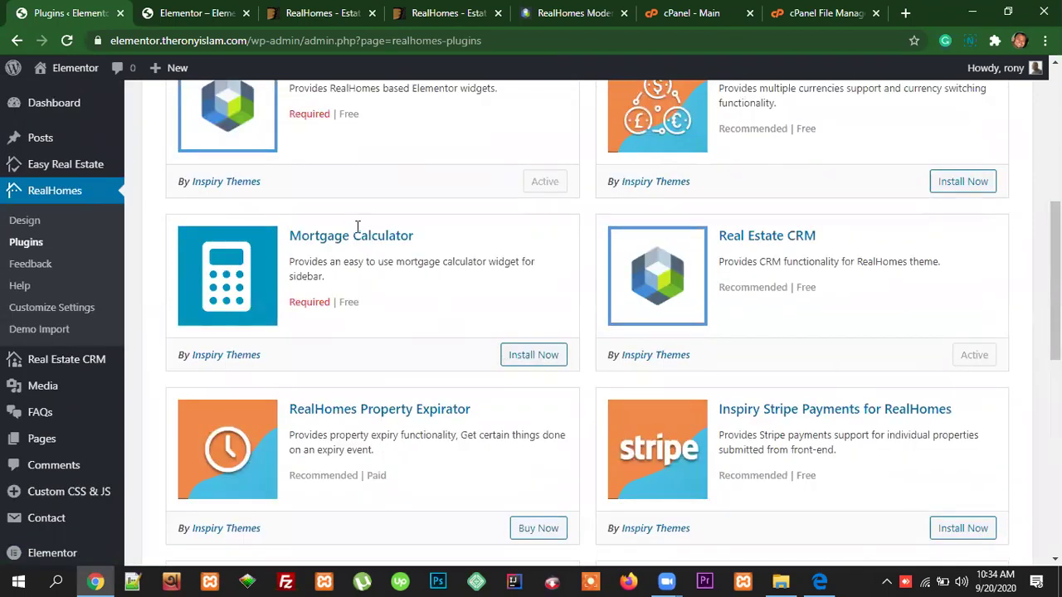
click(551, 358)
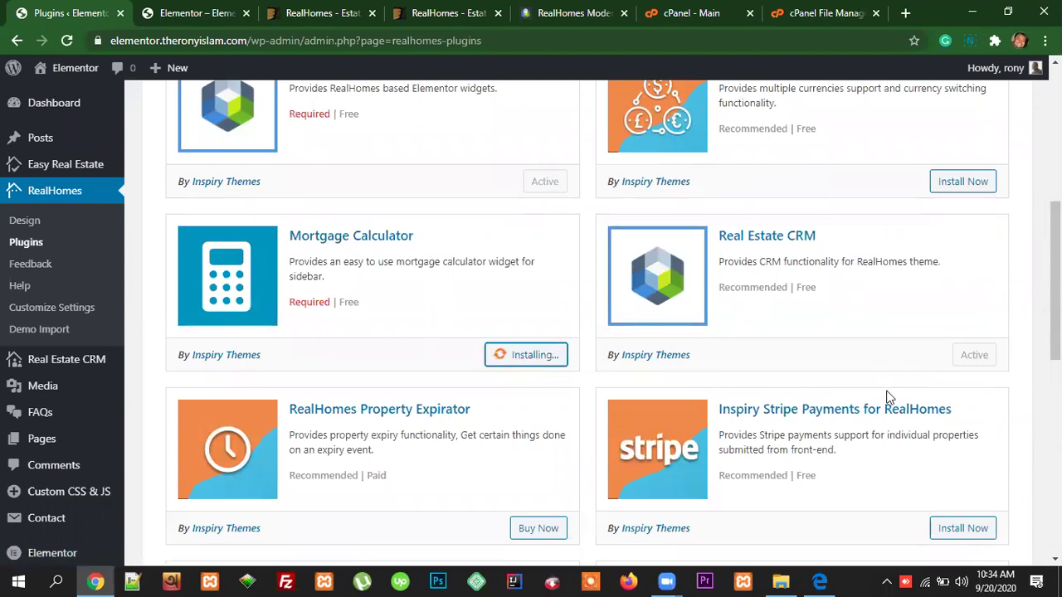
click(549, 358)
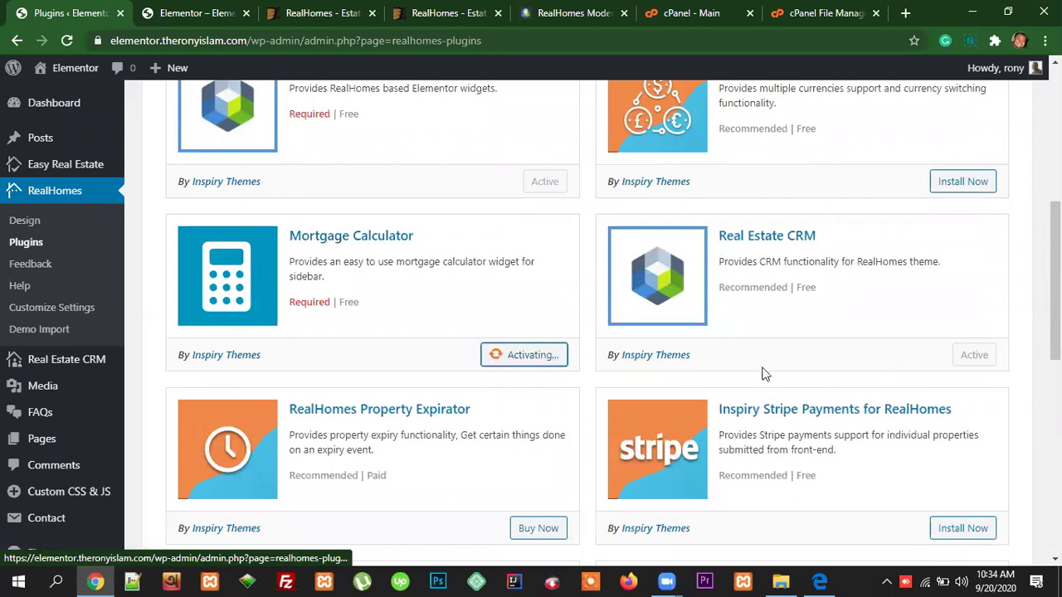
scroll(853, 410, up, 2)
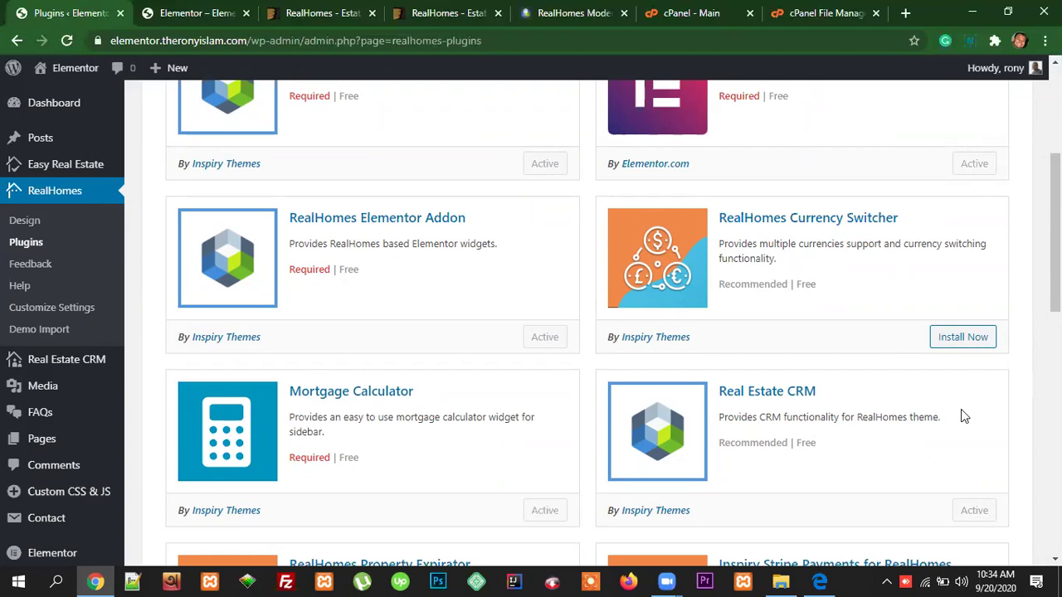
scroll(960, 414, up, 1)
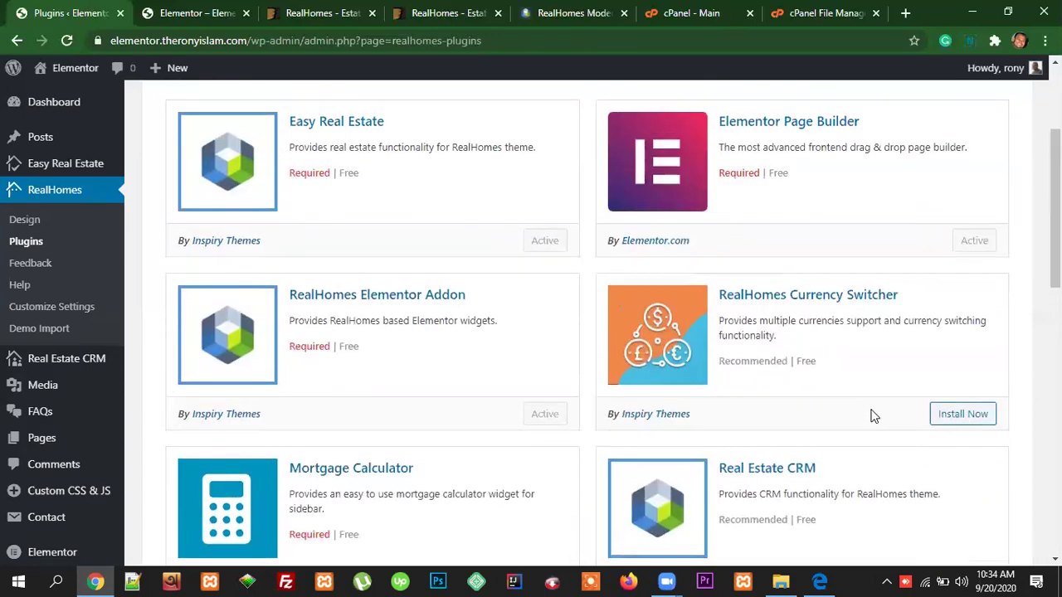
scroll(871, 415, down, 4)
scroll(875, 417, down, 6)
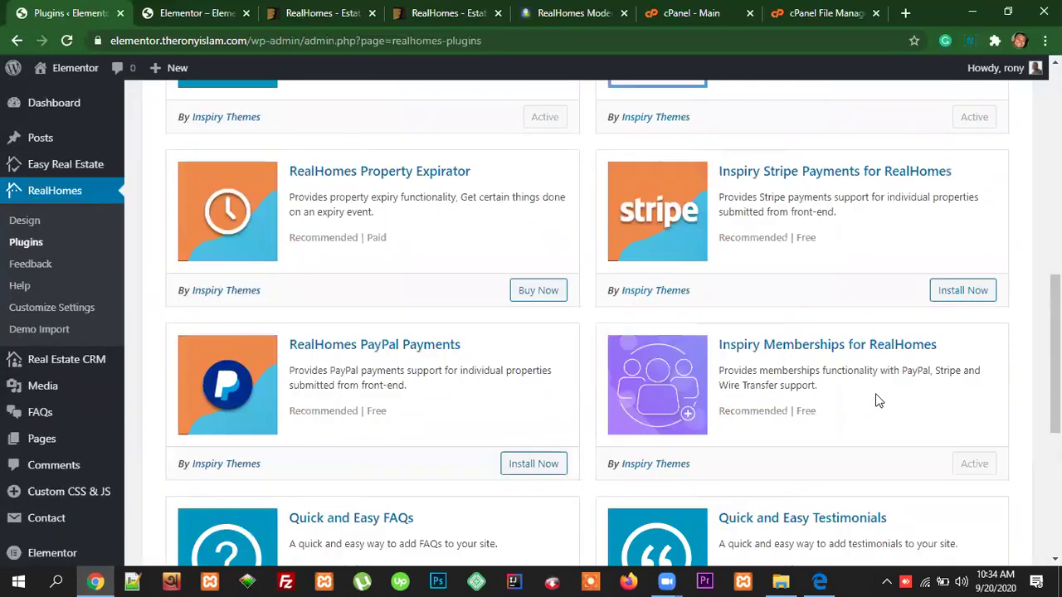
scroll(877, 400, up, 5)
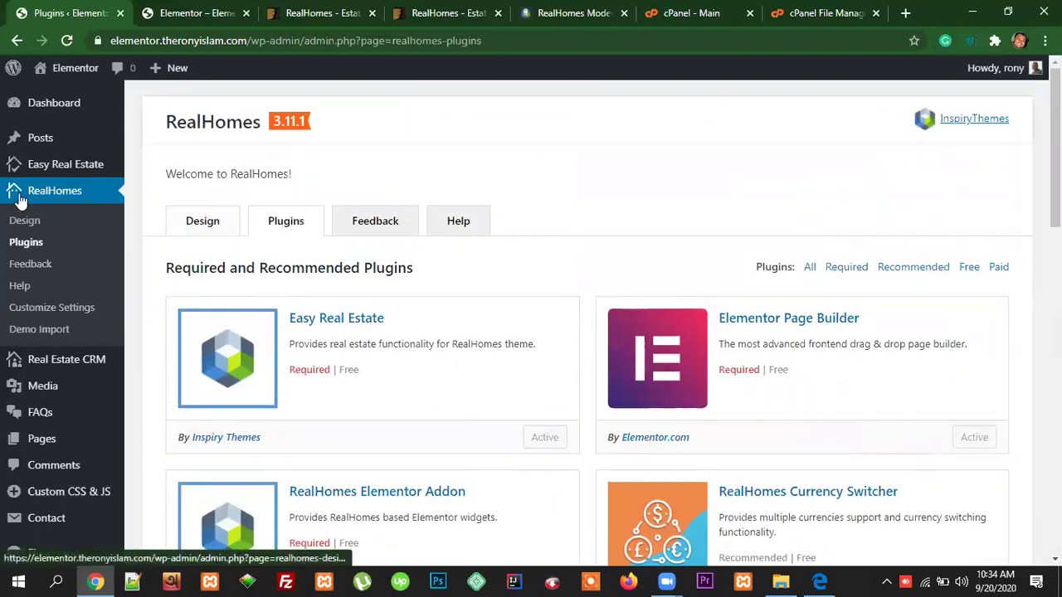
Step: Open the RealHomes theme's Design page and compare the Classic and Modern variations, including the note about changing the variation
click(197, 233)
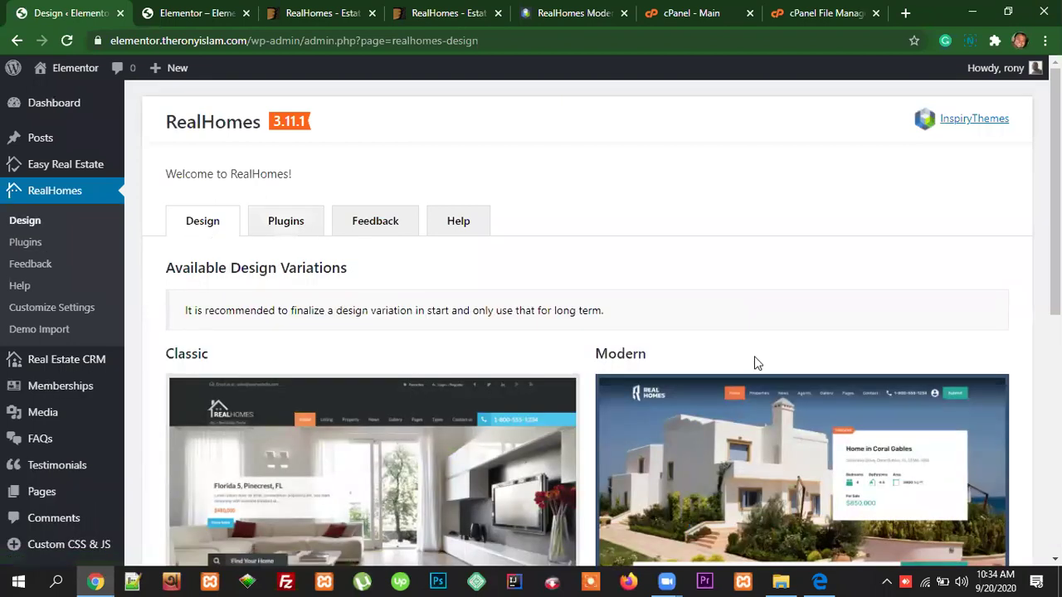
scroll(776, 346, down, 1)
scroll(776, 346, down, 5)
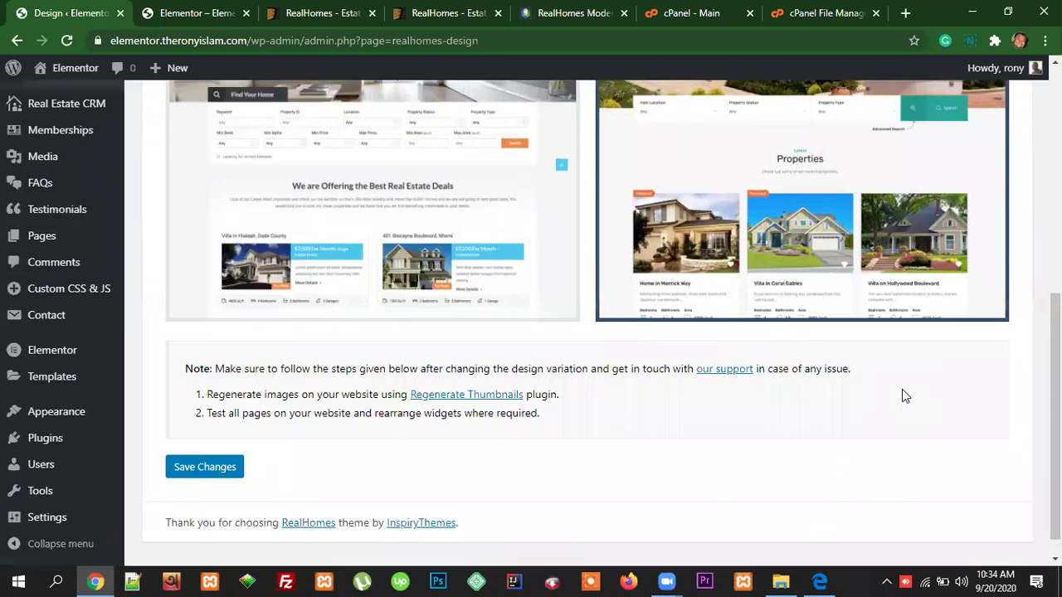
scroll(902, 389, down, 1)
scroll(902, 389, up, 5)
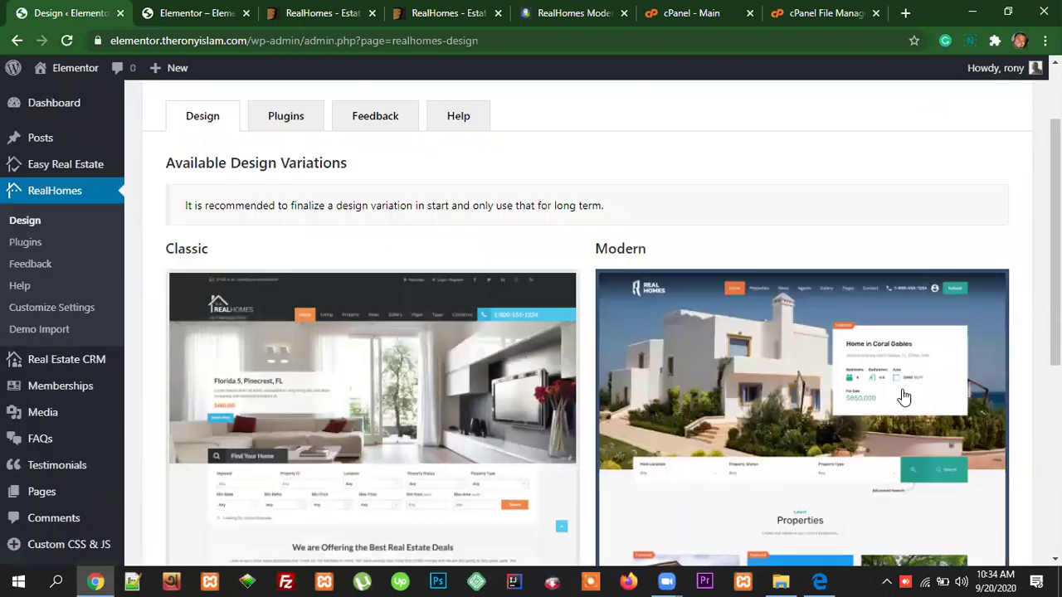
scroll(523, 378, down, 2)
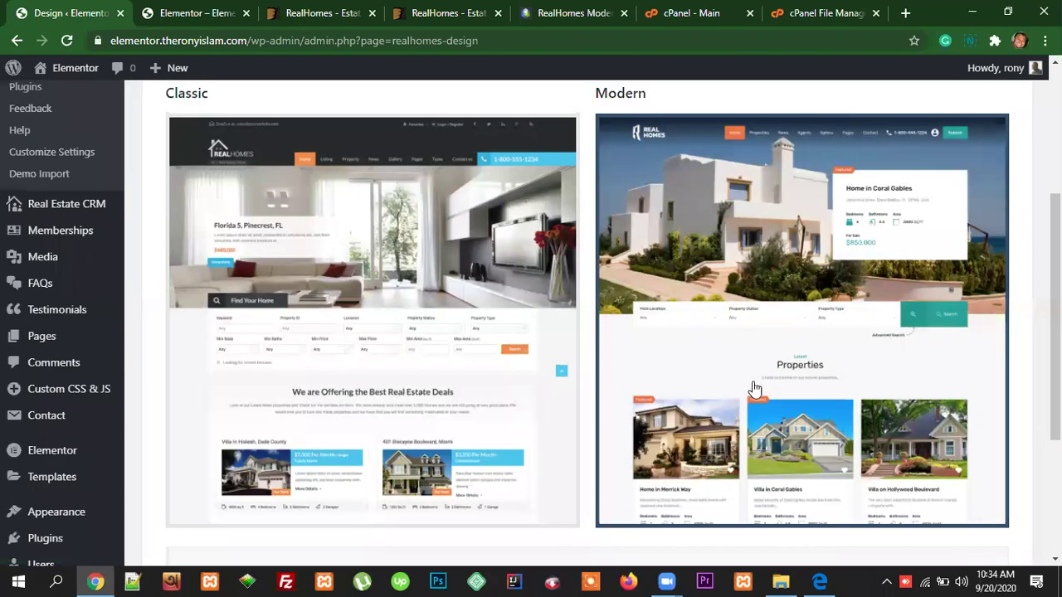
scroll(821, 299, up, 1)
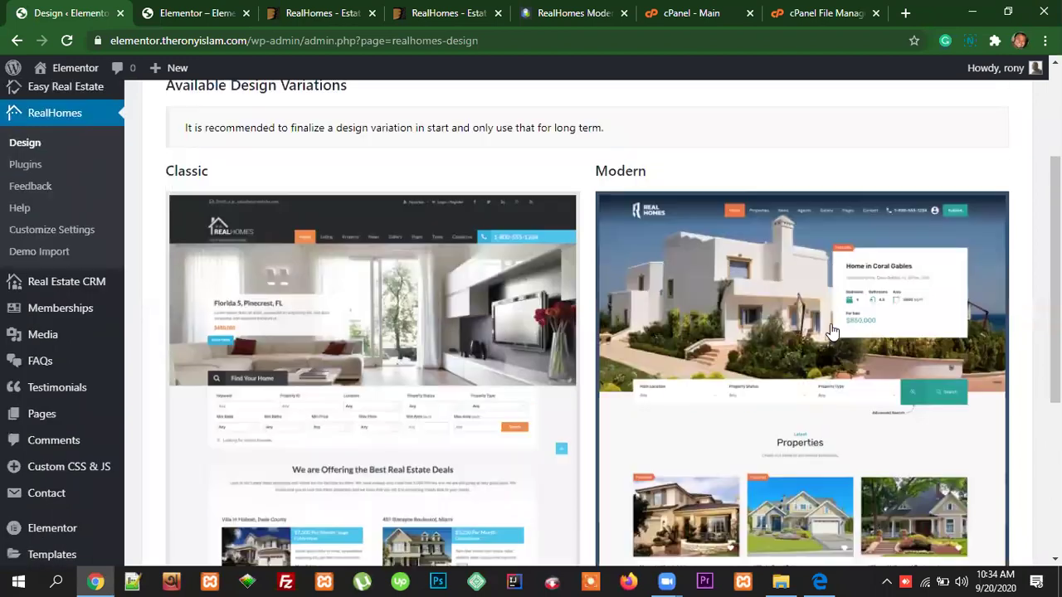
scroll(813, 349, down, 3)
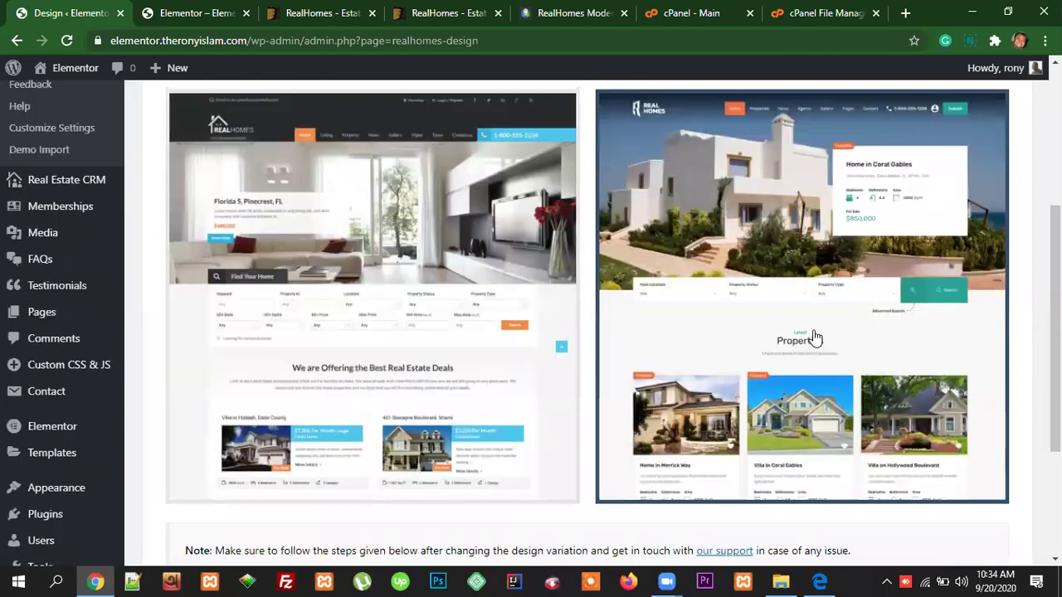
scroll(830, 330, up, 2)
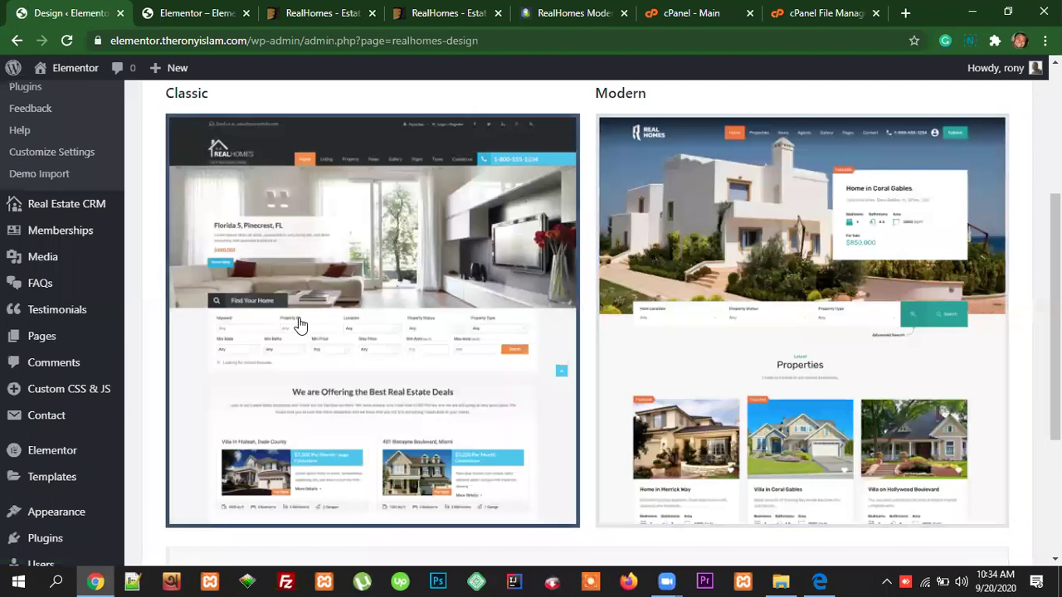
scroll(386, 391, up, 2)
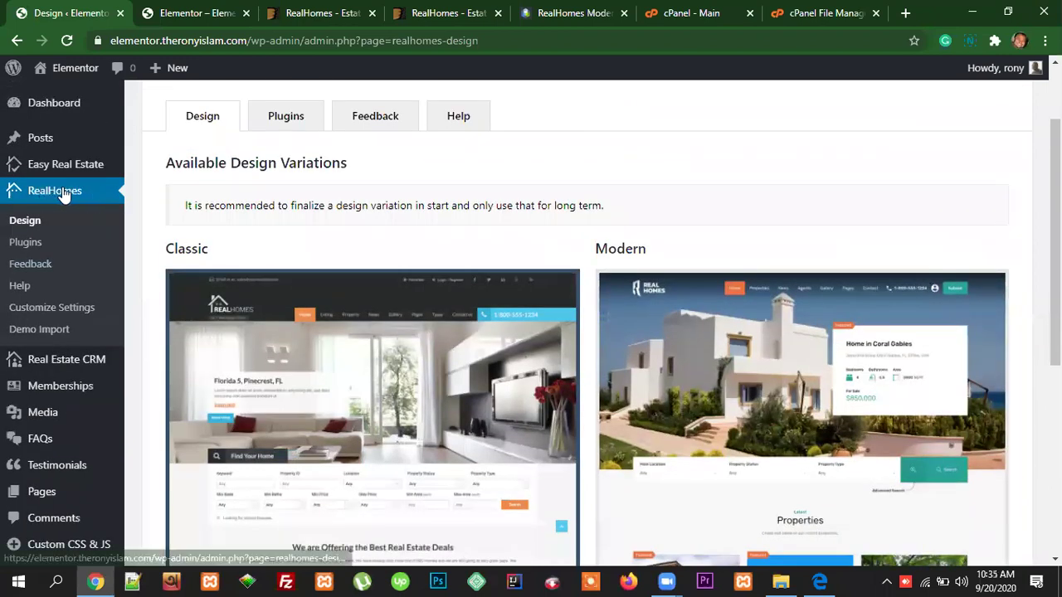
scroll(399, 340, down, 2)
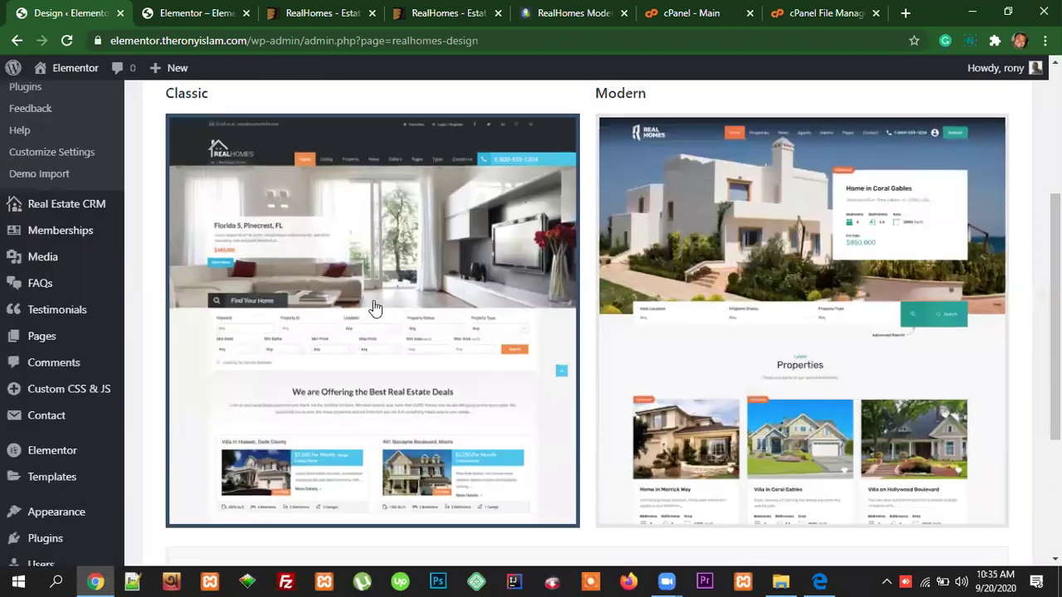
scroll(370, 357, down, 2)
scroll(366, 364, down, 1)
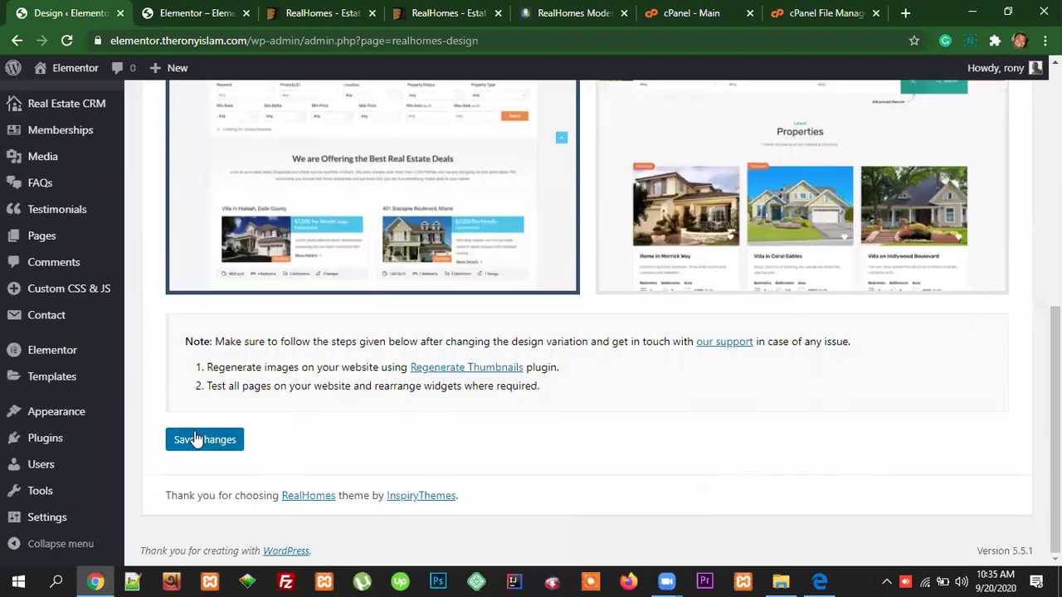
scroll(660, 484, up, 2)
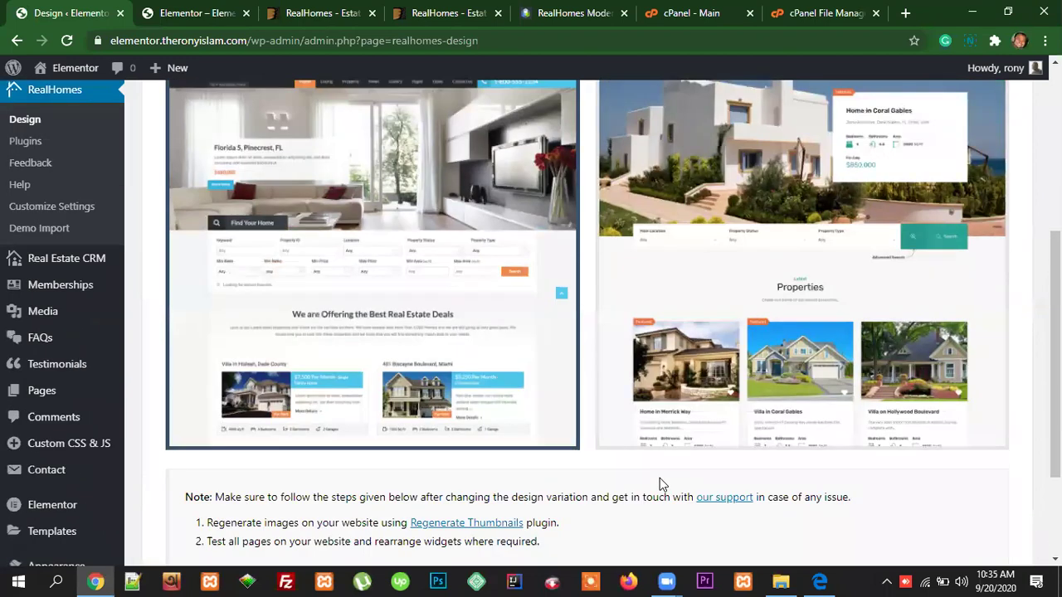
scroll(661, 481, up, 1)
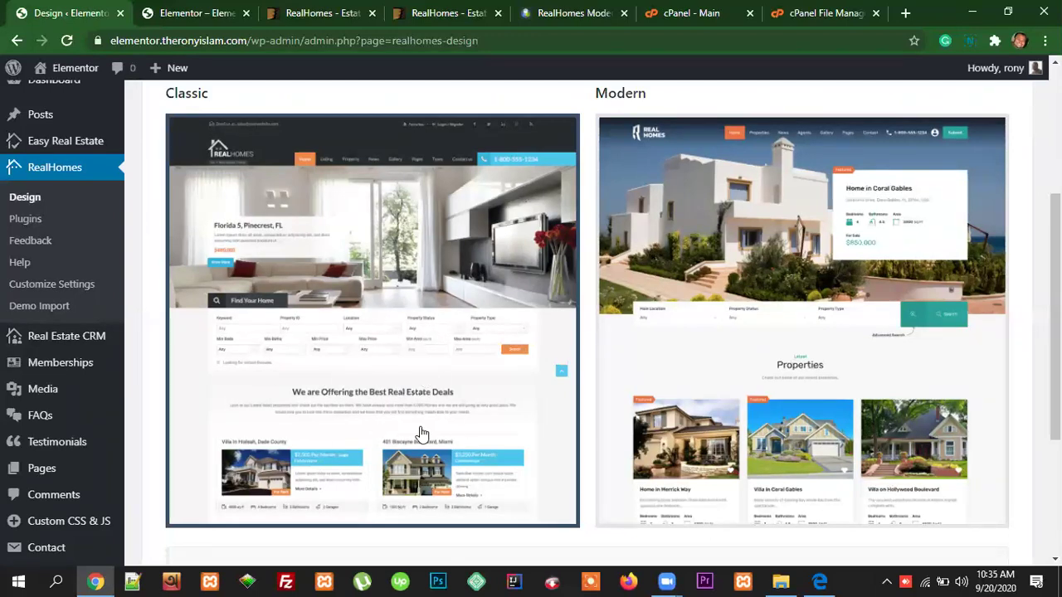
Step: Choose the Modern design variation for the RealHomes theme and save the change
click(831, 346)
scroll(818, 337, down, 3)
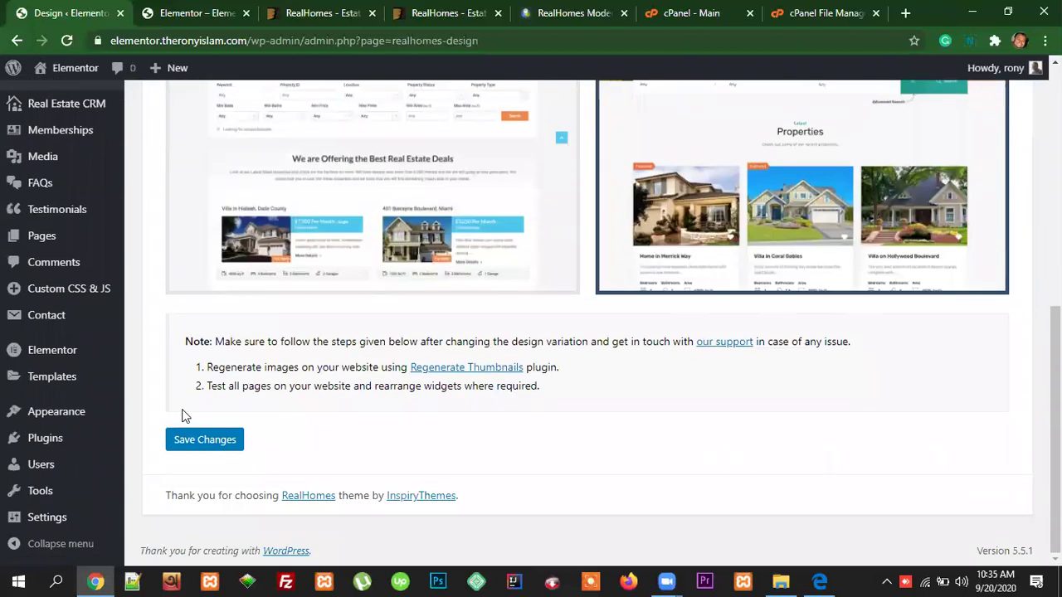
click(211, 443)
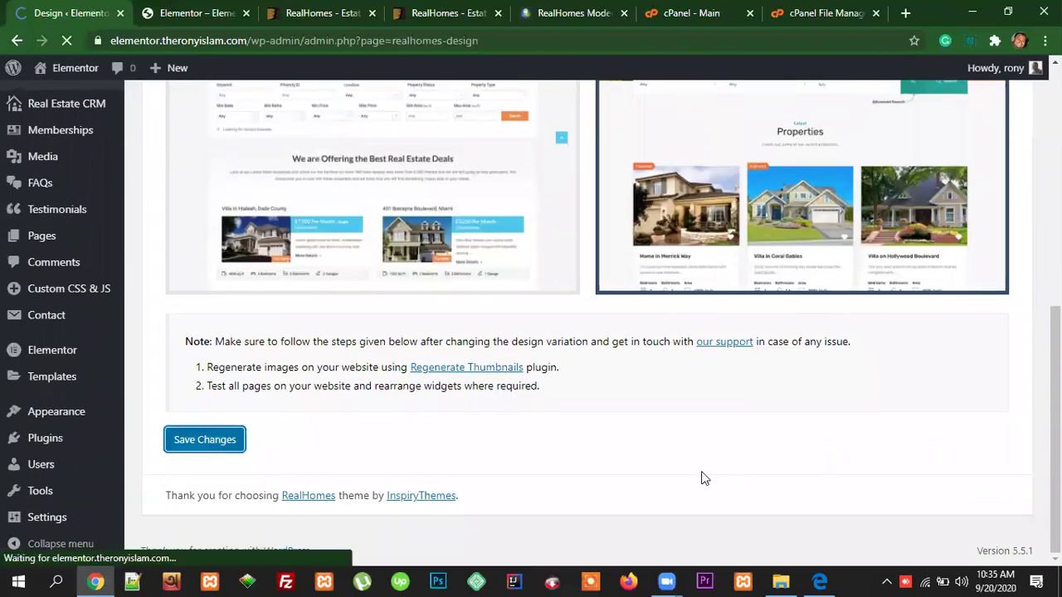
scroll(775, 309, down, 3)
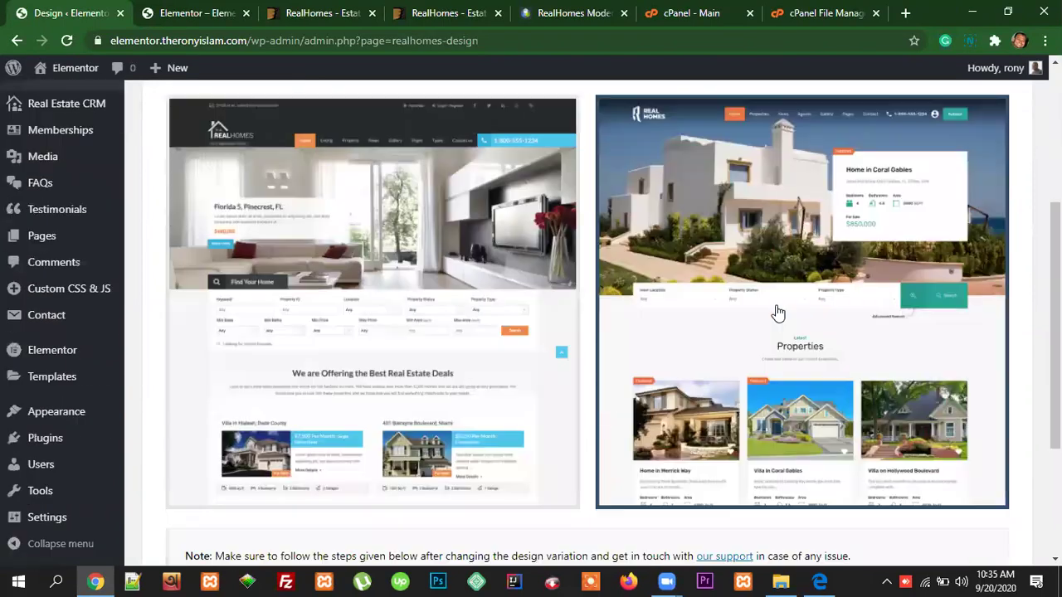
scroll(778, 312, down, 2)
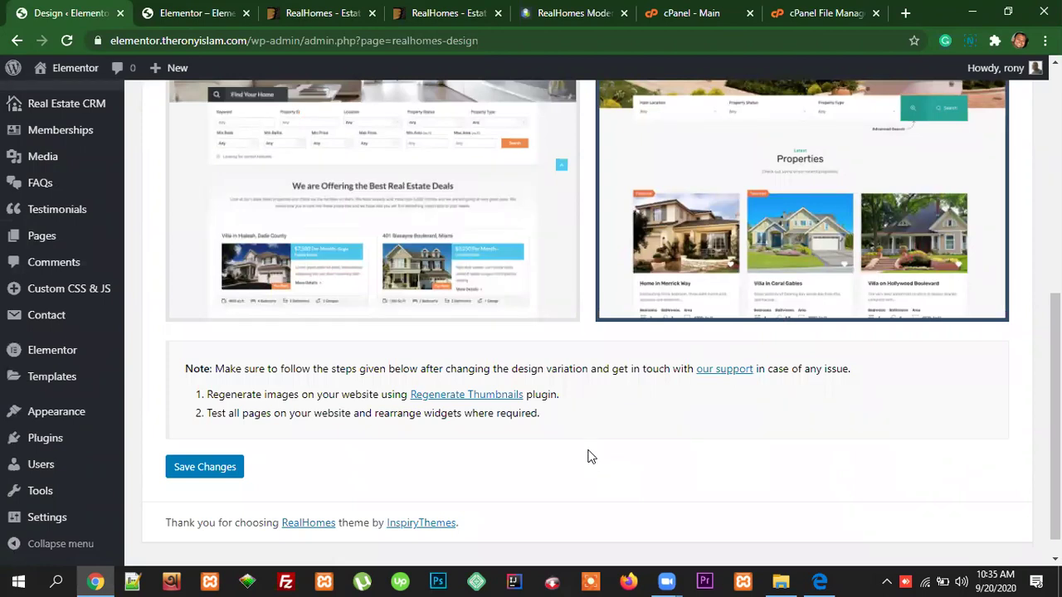
Step: Open the linked Regenerate Thumbnails plugin page in a new tab, examine its description and screenshots, and close it
right_click(456, 396)
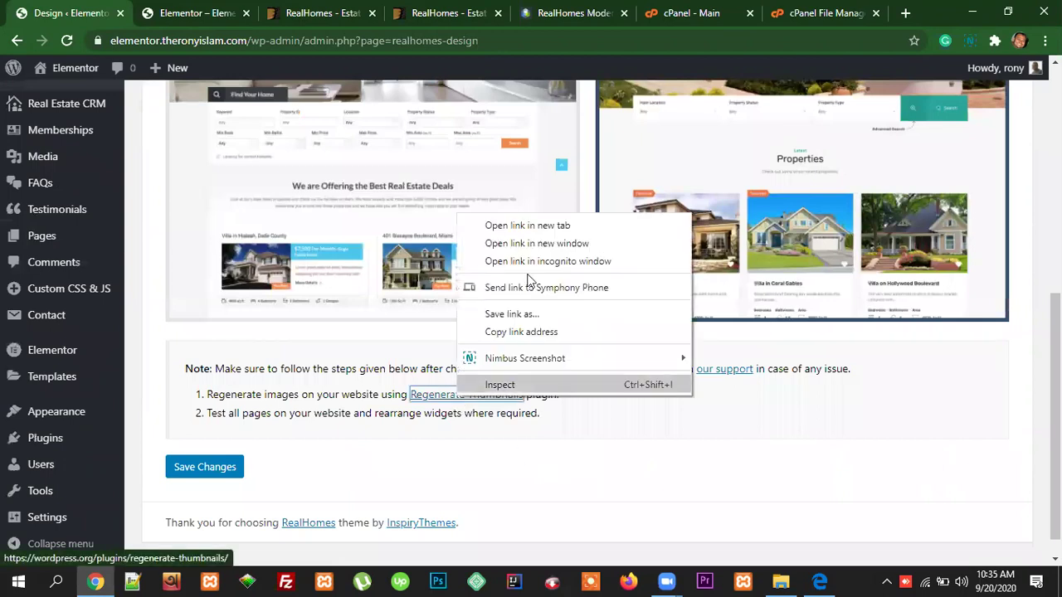
click(528, 226)
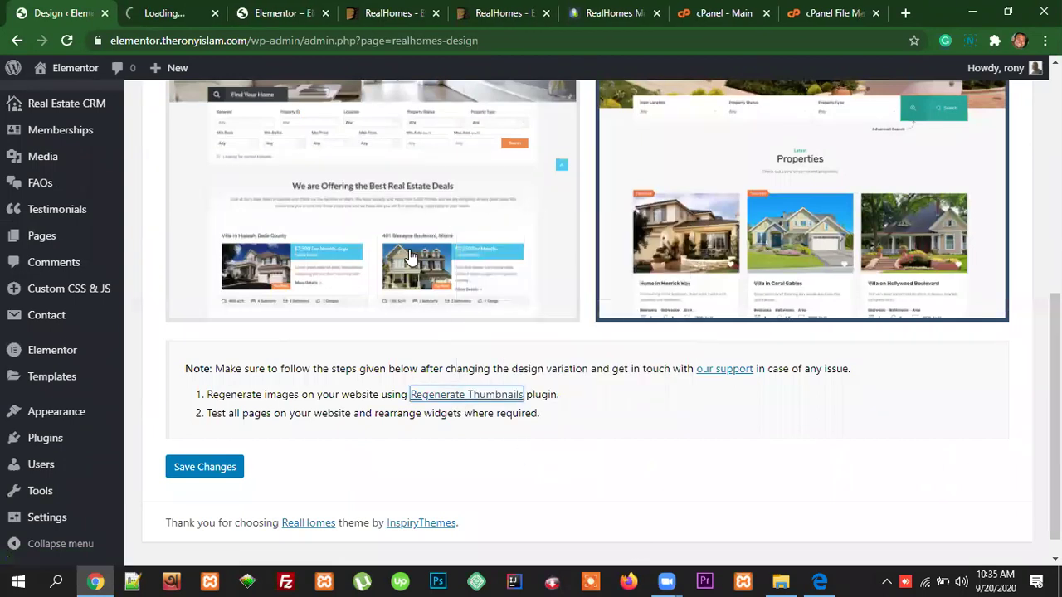
click(170, 17)
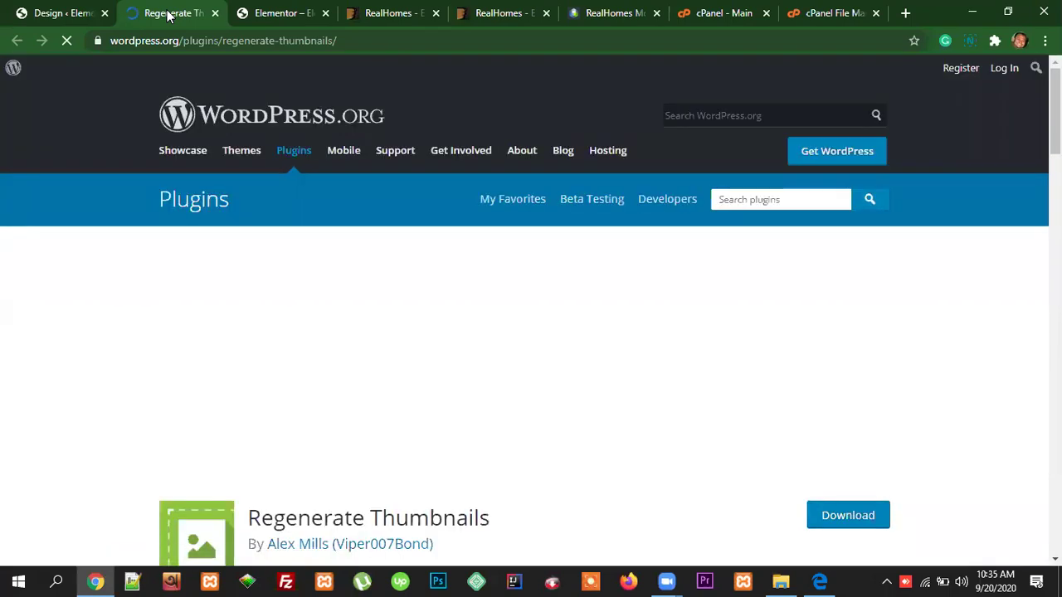
scroll(954, 490, down, 2)
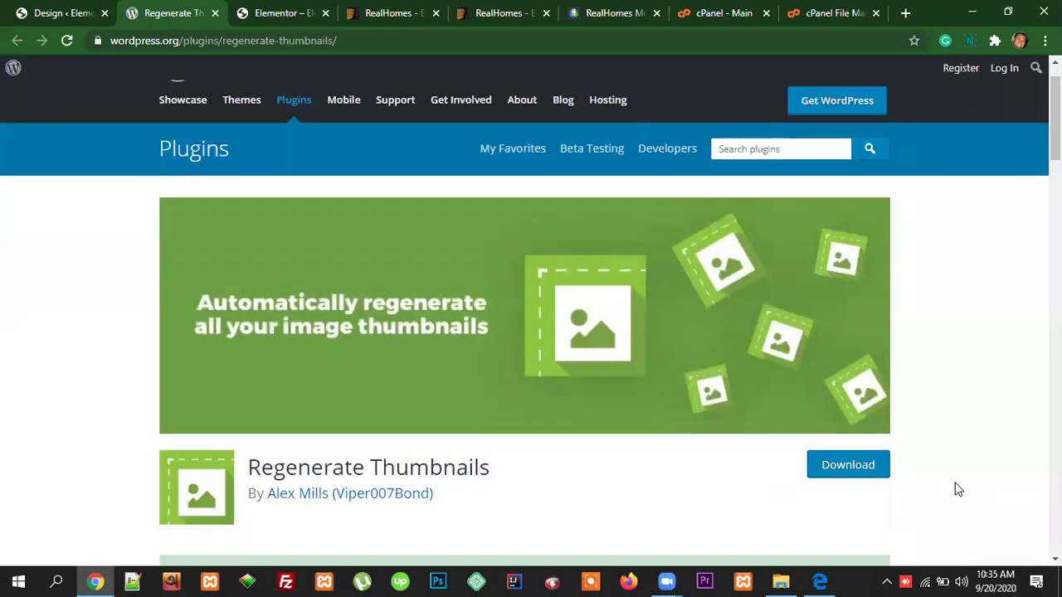
scroll(954, 489, down, 1)
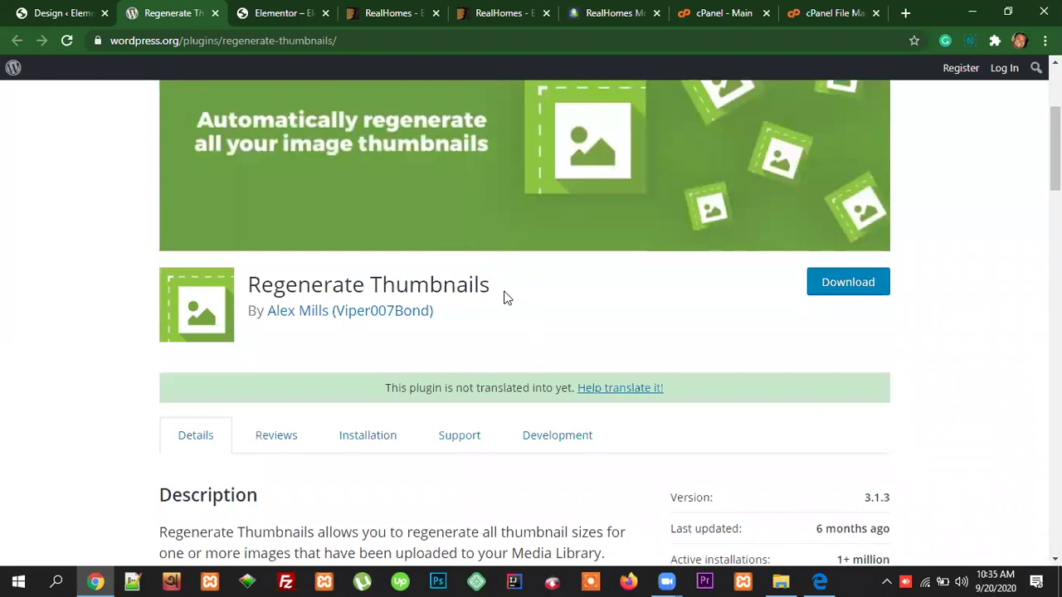
scroll(573, 355, up, 1)
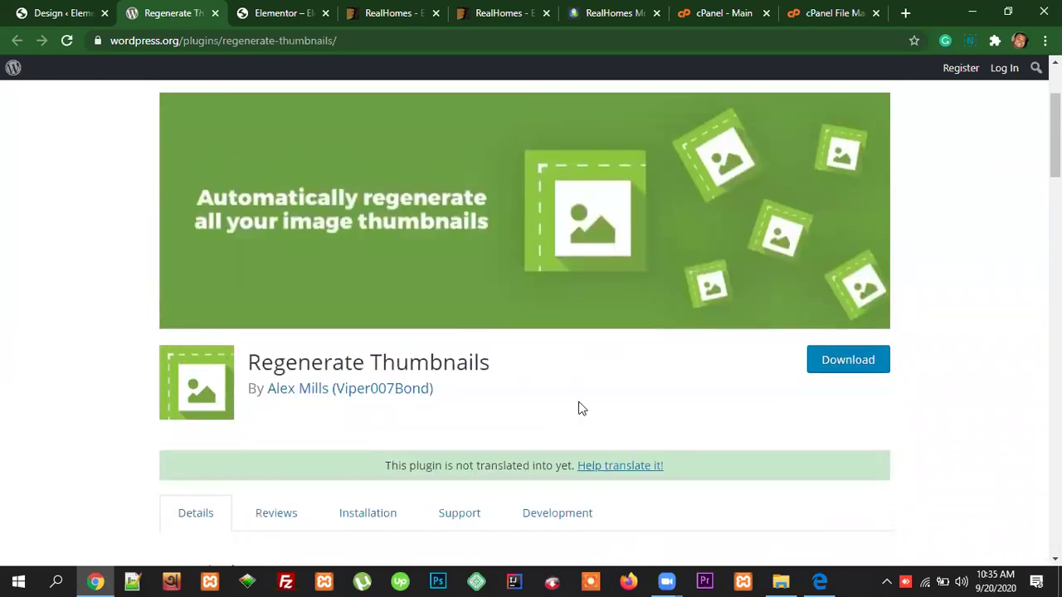
scroll(579, 407, down, 8)
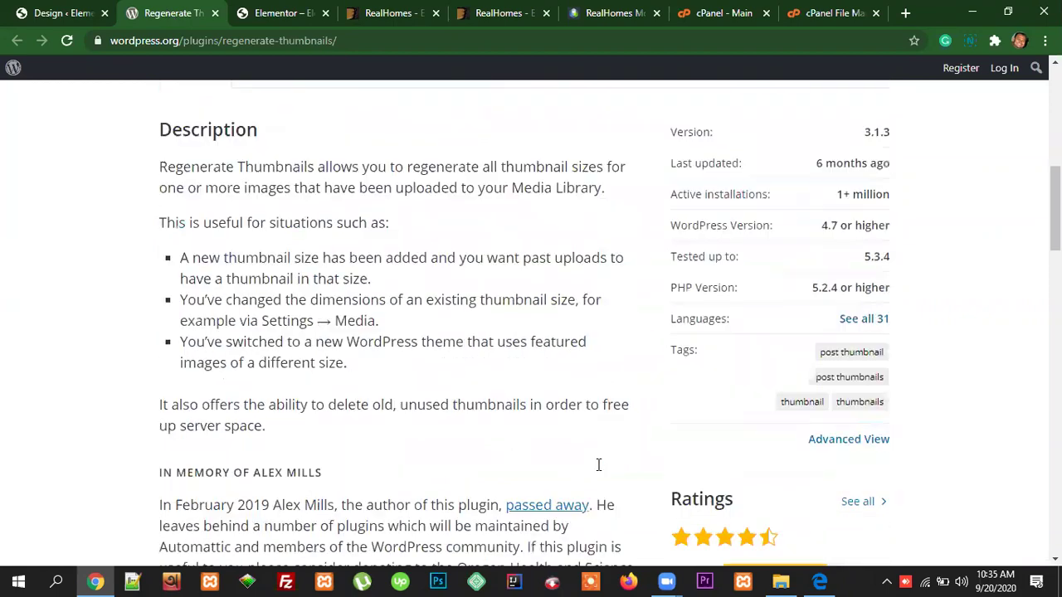
scroll(603, 471, down, 11)
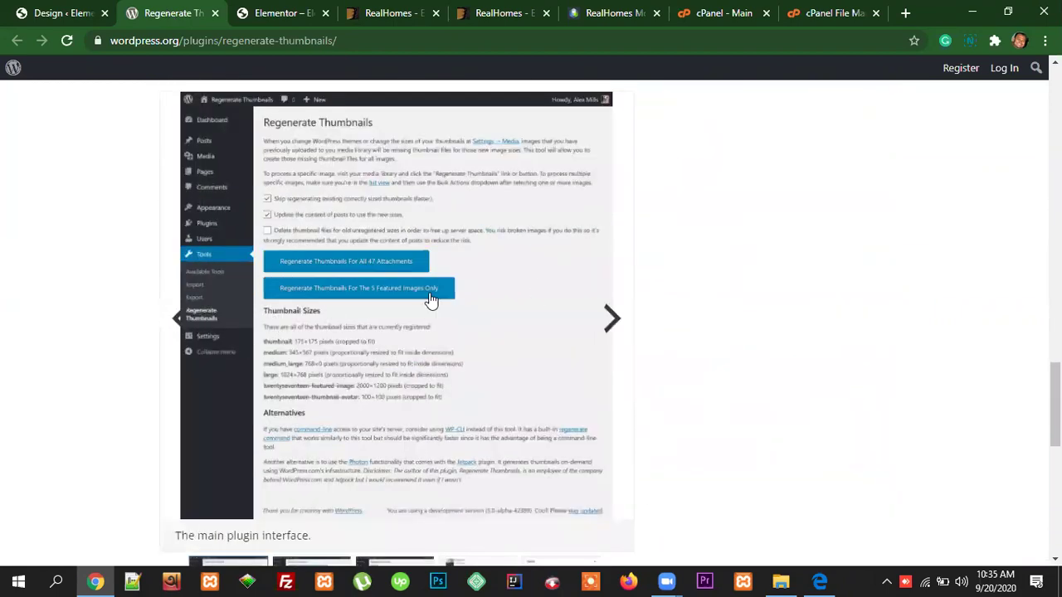
scroll(792, 449, up, 1)
scroll(1001, 432, up, 18)
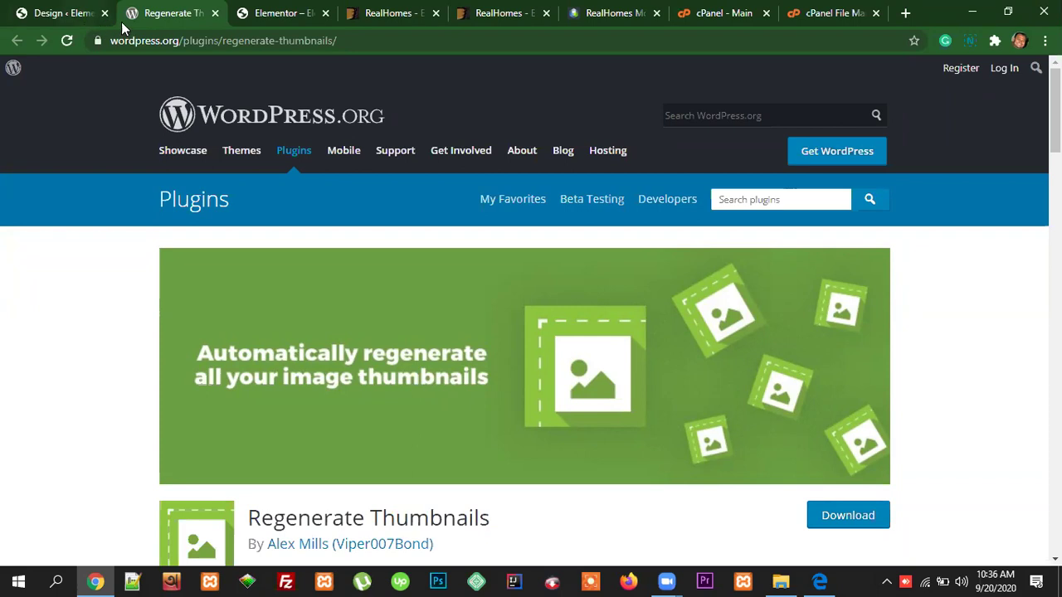
click(215, 14)
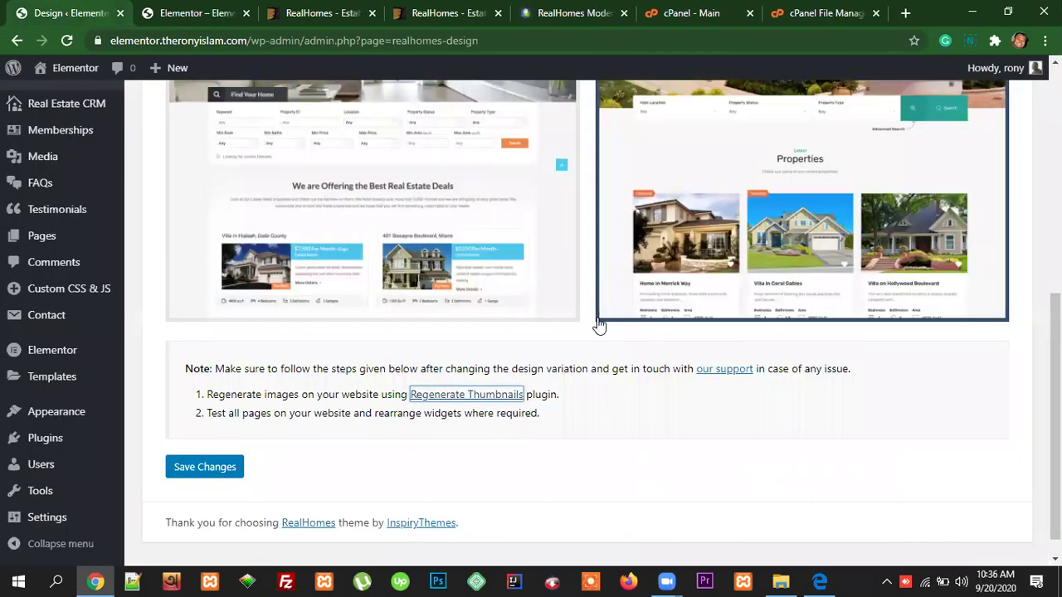
scroll(794, 315, up, 15)
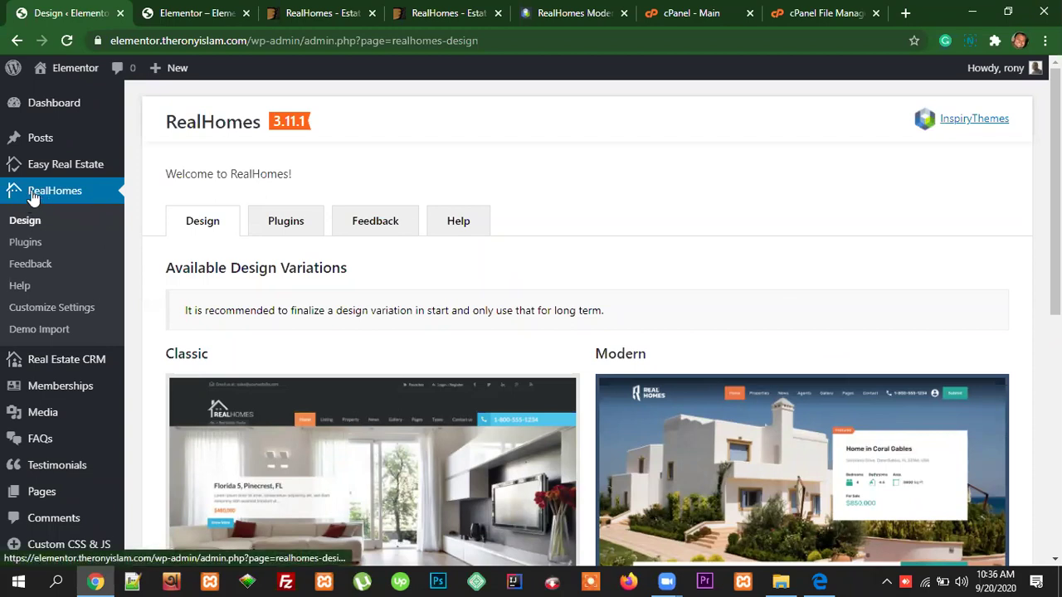
scroll(373, 328, down, 2)
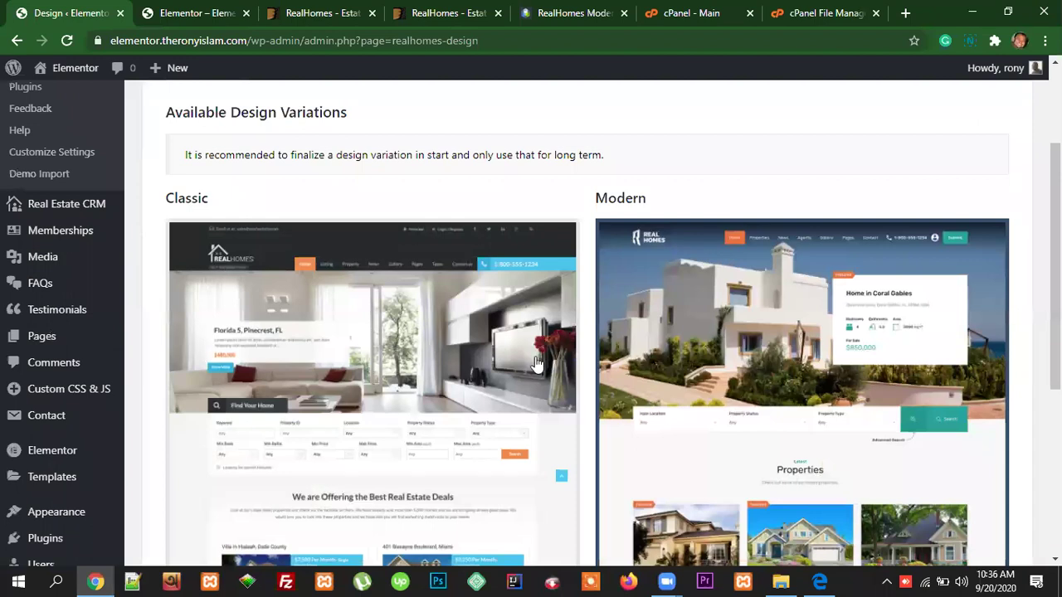
Step: Open the Elementor plugin's settings and check the options that disable its default colors and fonts
scroll(1033, 486, down, 3)
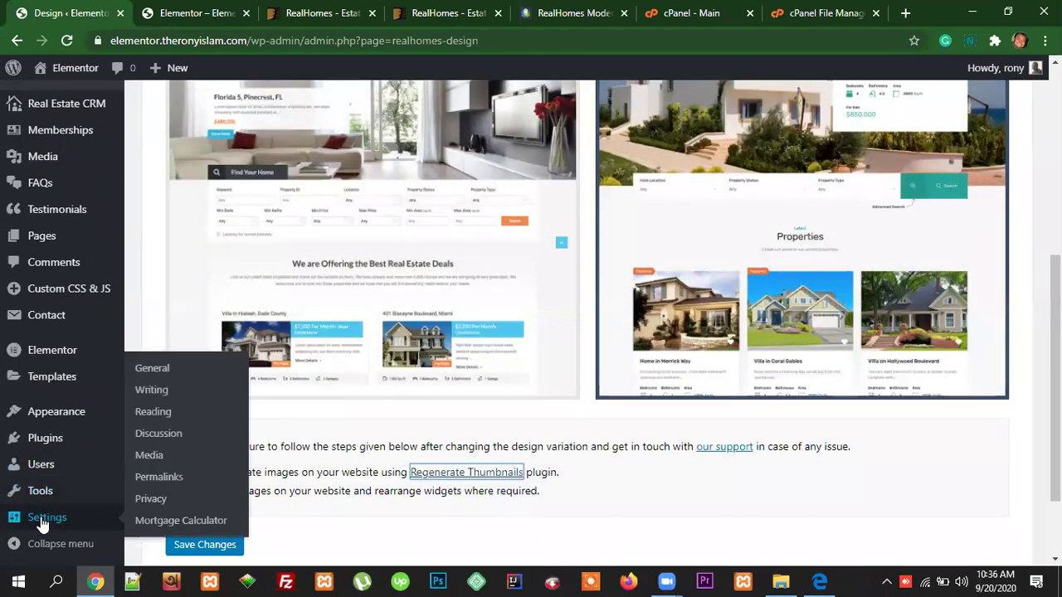
scroll(76, 468, up, 3)
scroll(76, 469, up, 1)
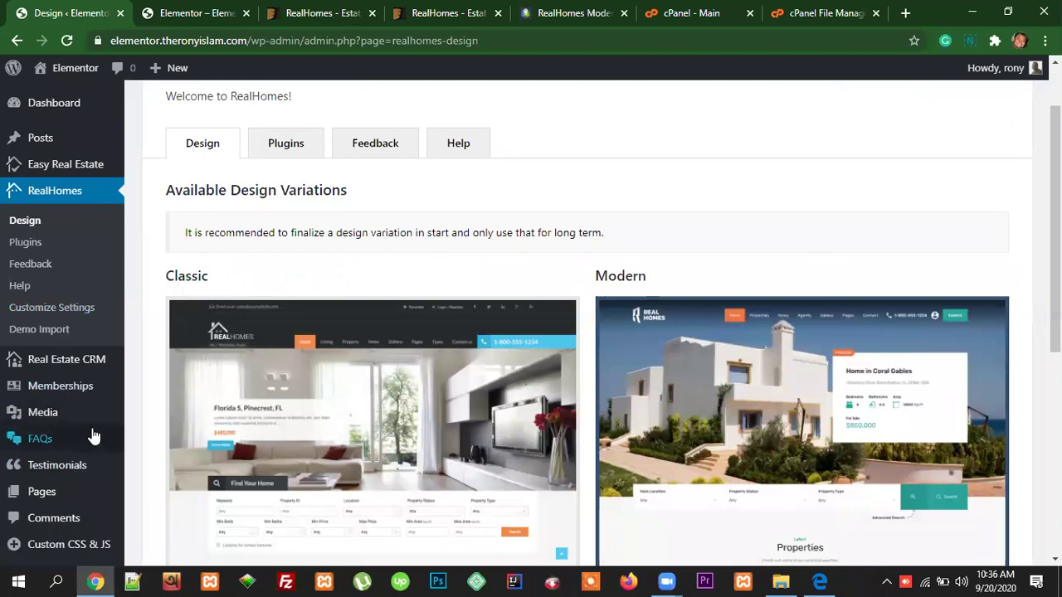
scroll(71, 251, up, 1)
scroll(78, 368, down, 2)
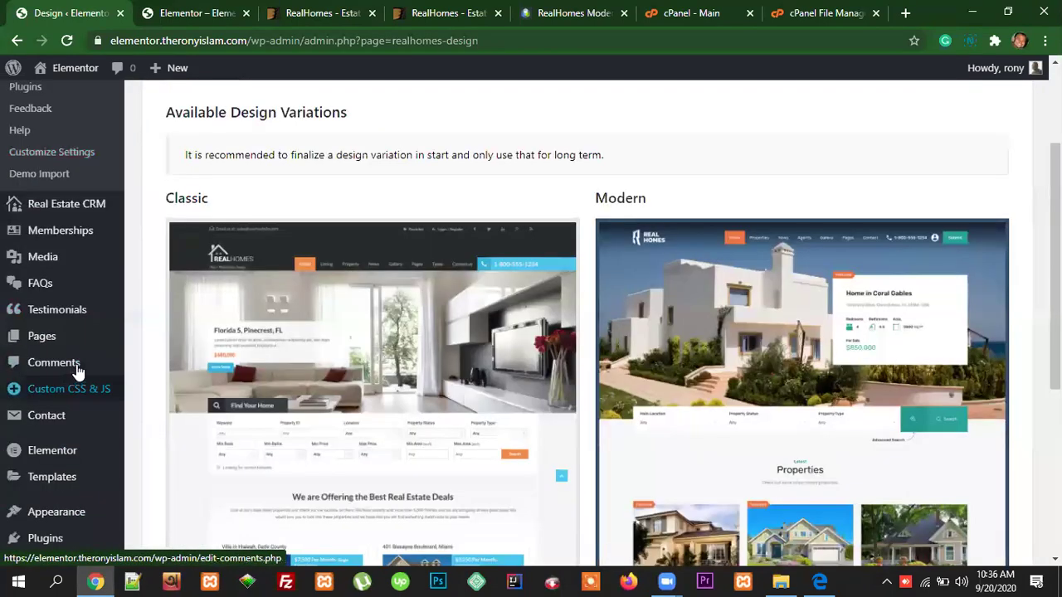
scroll(87, 434, down, 1)
mouse_move(17, 378)
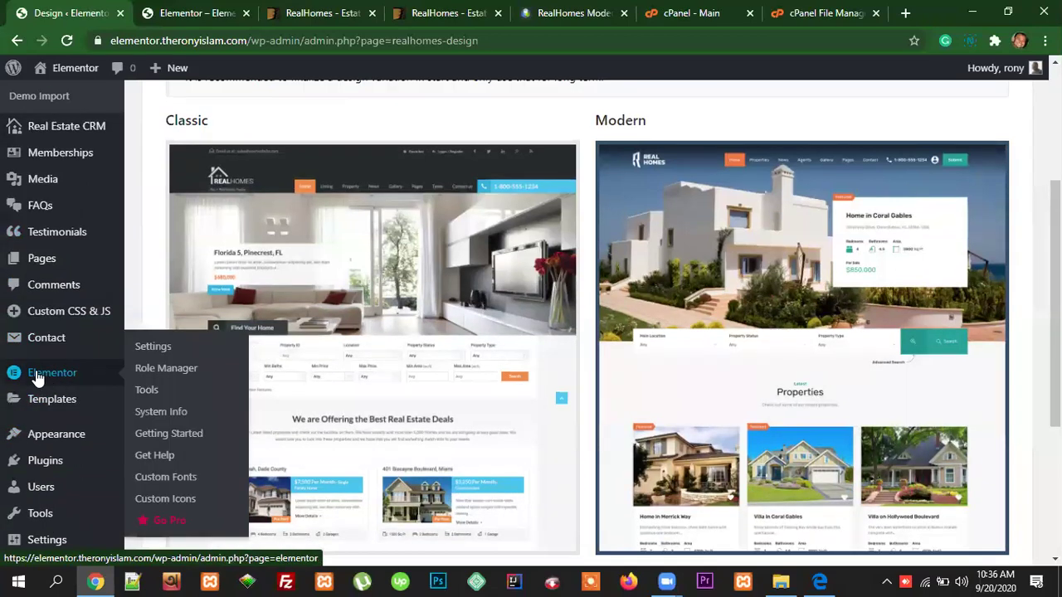
click(151, 347)
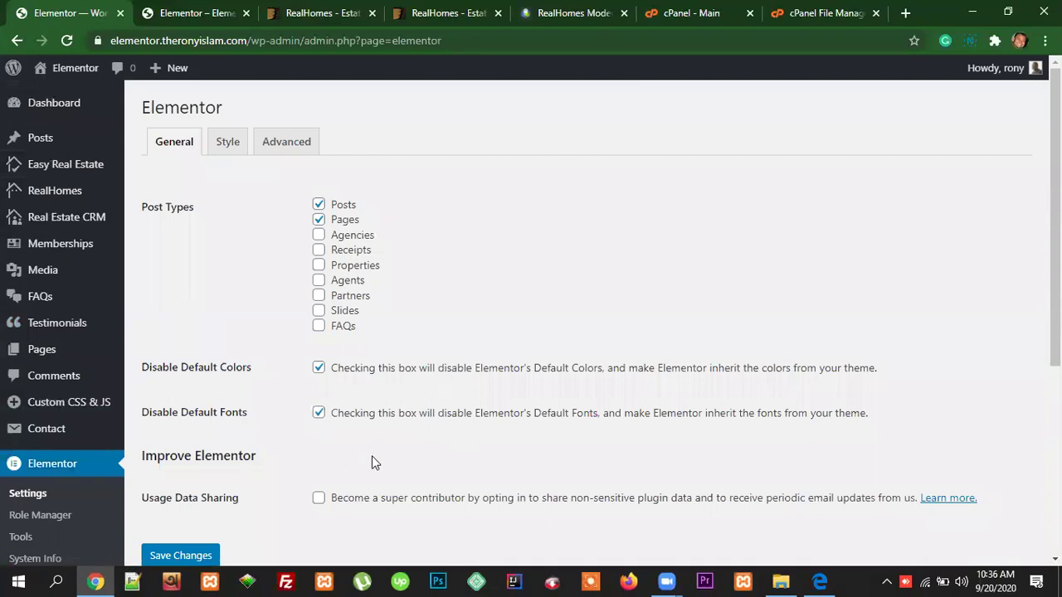
scroll(419, 463, down, 1)
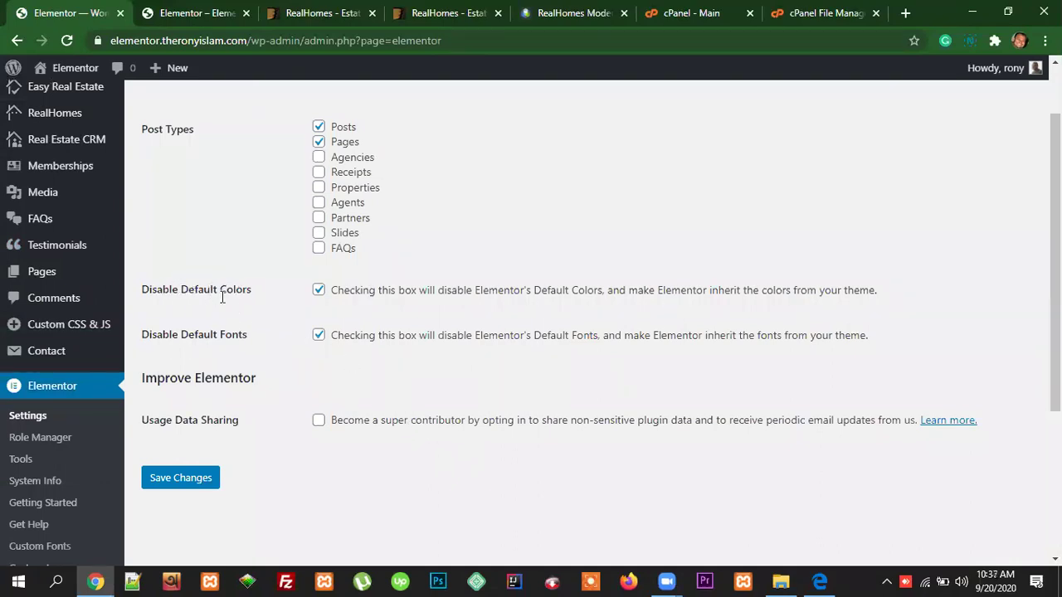
drag(250, 341, 137, 295)
click(384, 389)
mouse_move(112, 350)
click(56, 393)
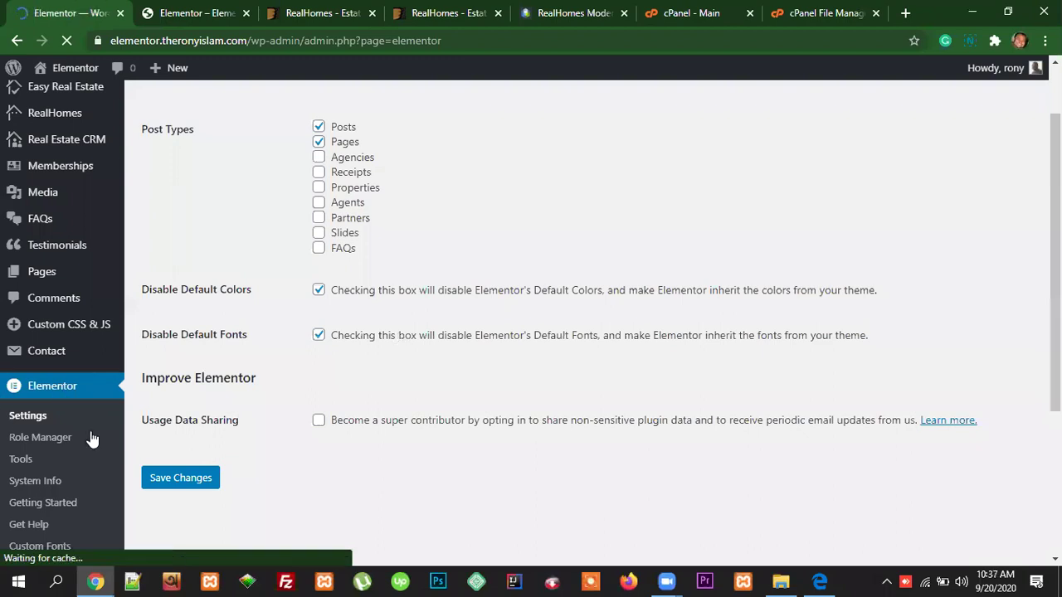
Step: Open the site's General Settings and look over the available options
scroll(50, 444, down, 1)
scroll(63, 469, down, 2)
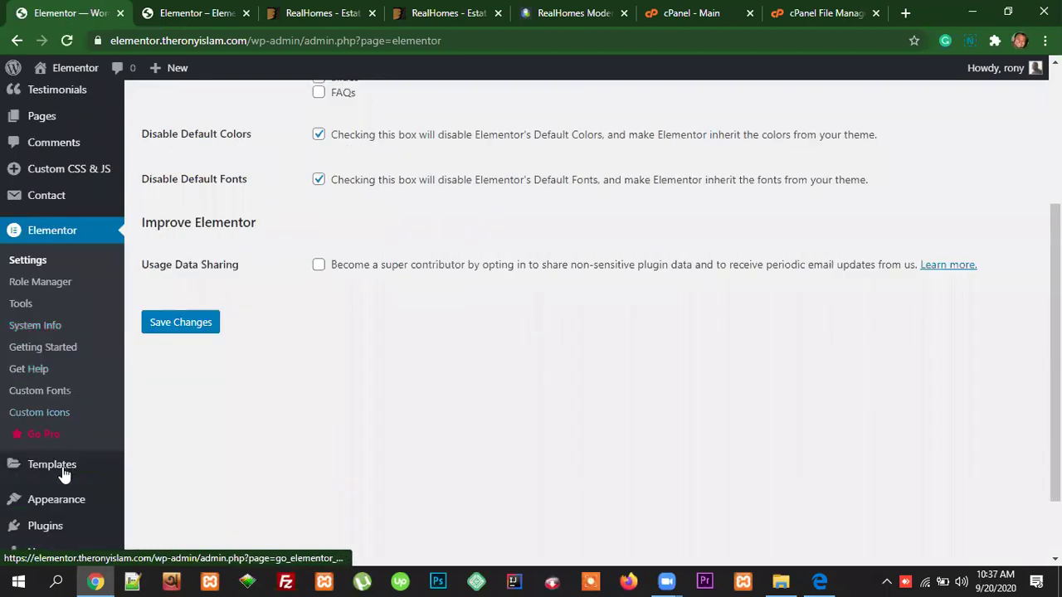
click(36, 521)
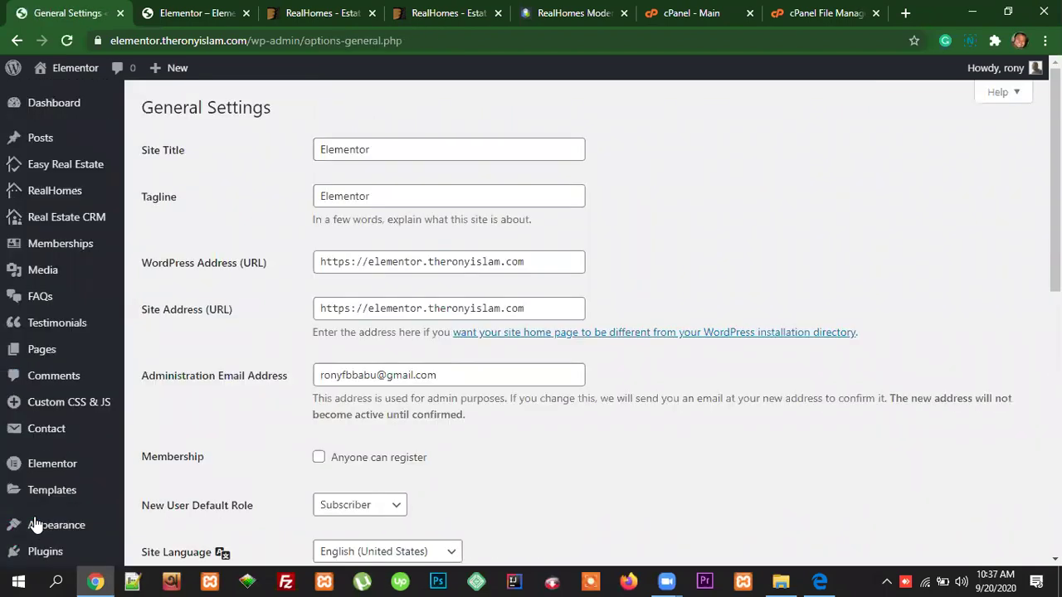
scroll(74, 503, down, 3)
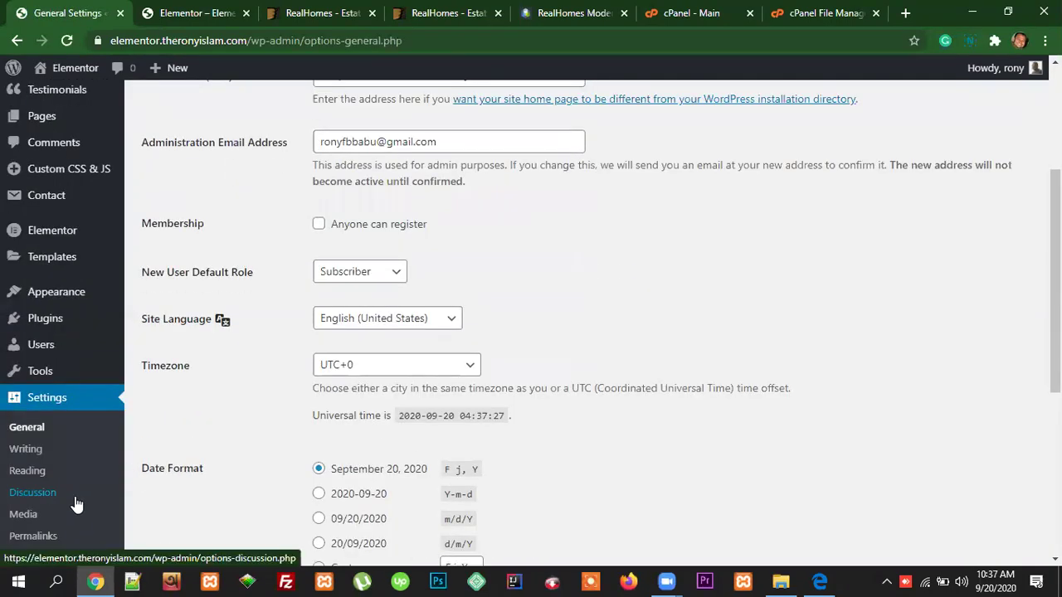
scroll(628, 482, up, 2)
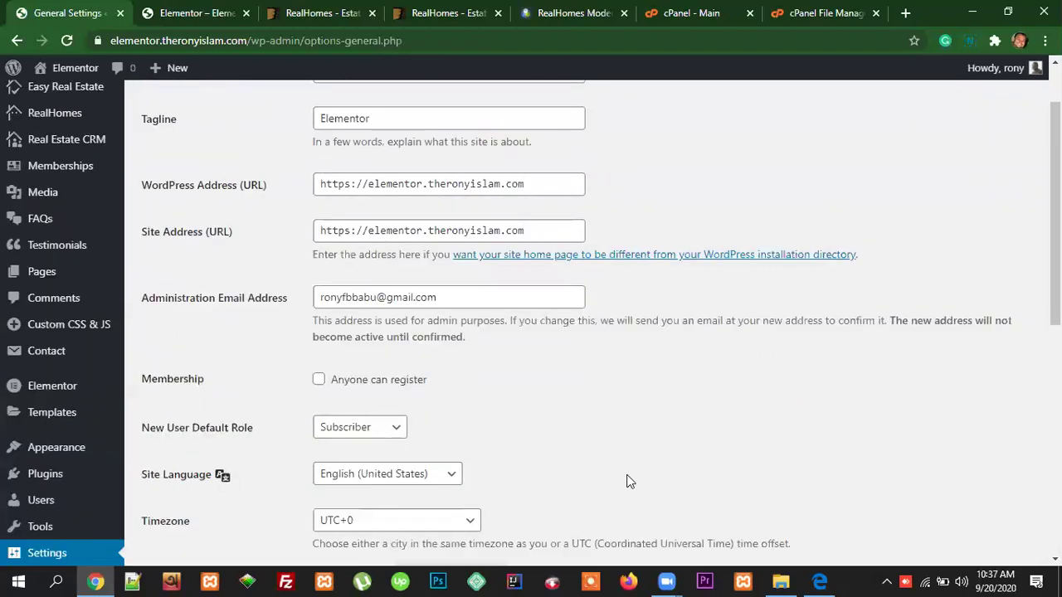
scroll(628, 481, up, 1)
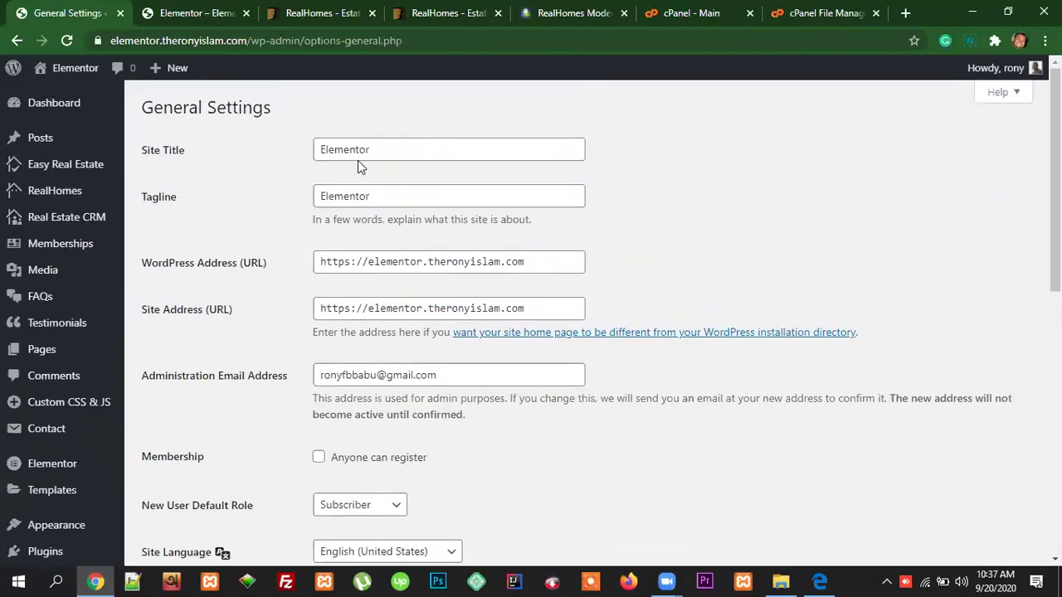
Step: Set the site title to Realhomes and clear the tagline in General Settings
drag(374, 150, 312, 158)
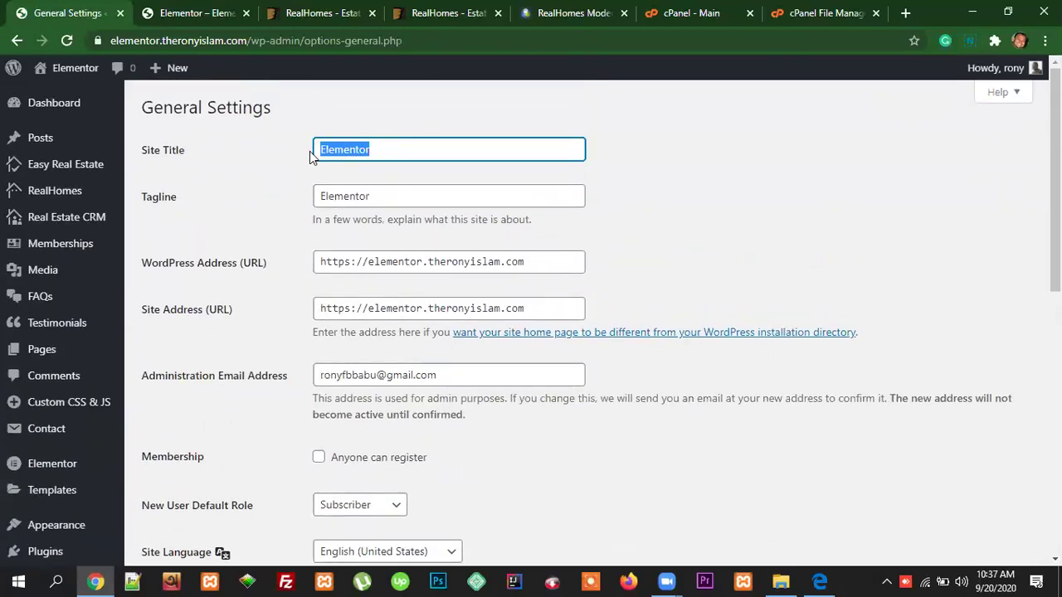
text(Real)
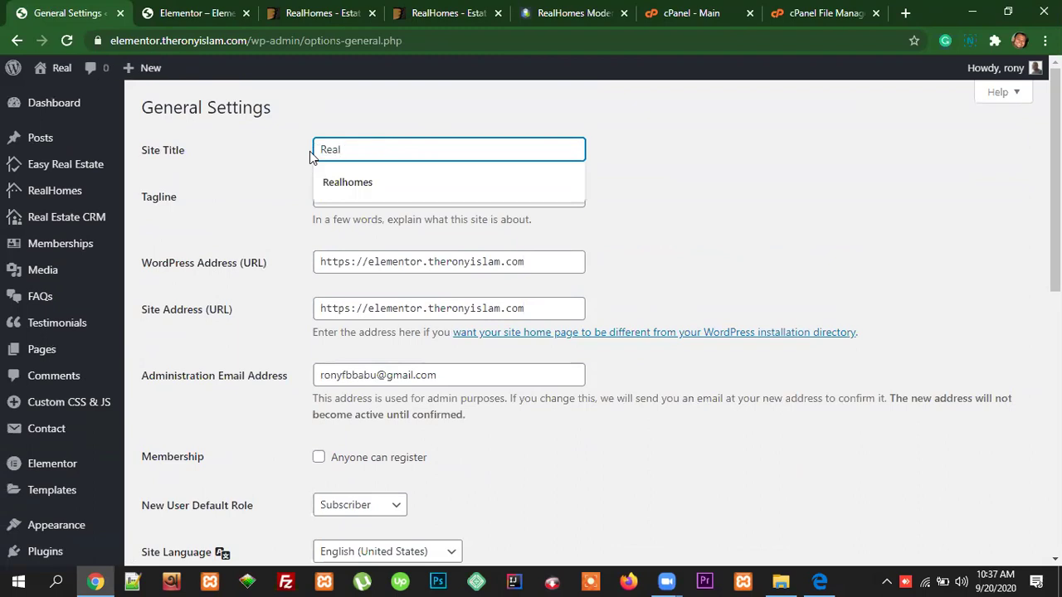
text(Home)
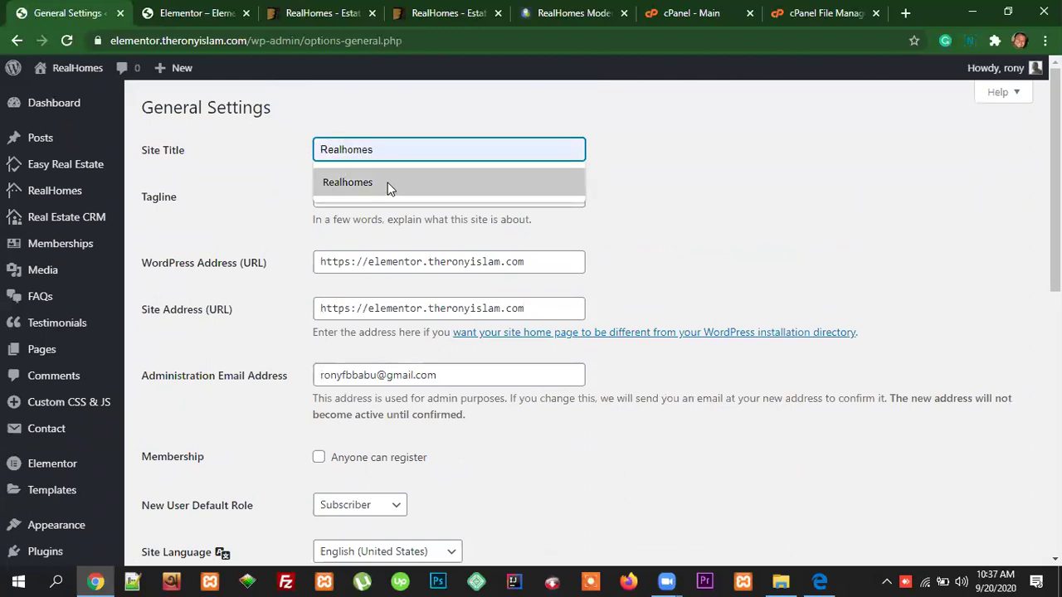
click(433, 182)
click(349, 196)
key(ctrl+a)
key(BackSpace)
Step: Enable the membership option that lets anyone register, and check the available default roles for new users
scroll(539, 386, down, 2)
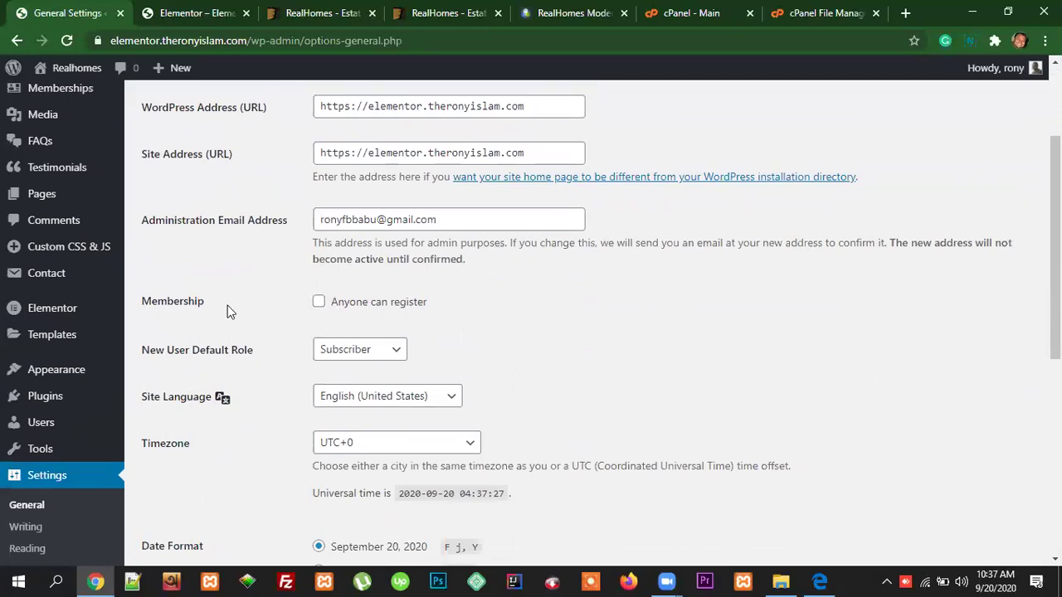
drag(210, 301, 145, 302)
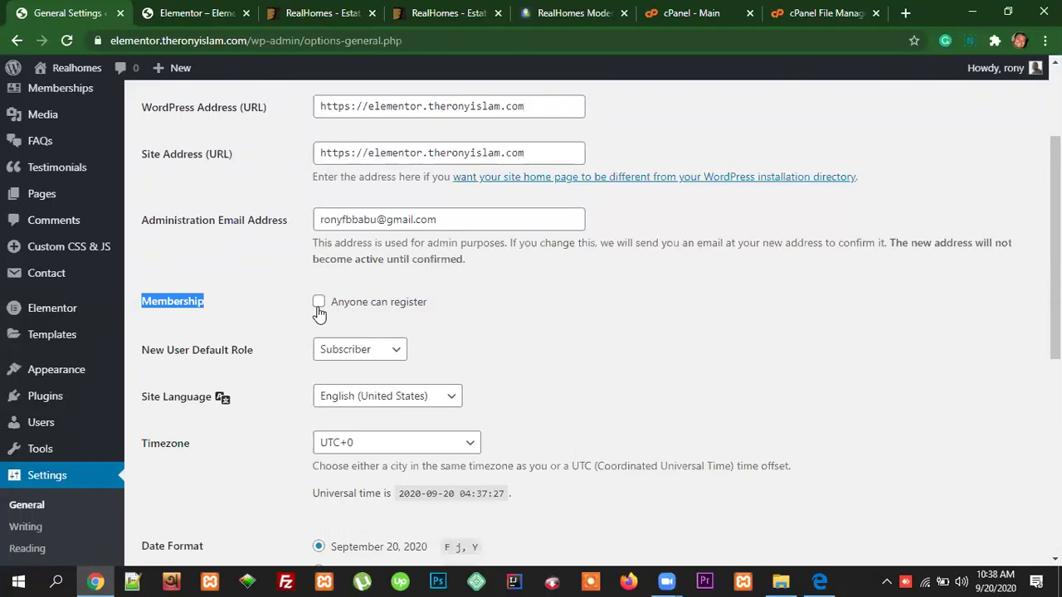
click(202, 326)
drag(209, 303, 139, 302)
click(189, 329)
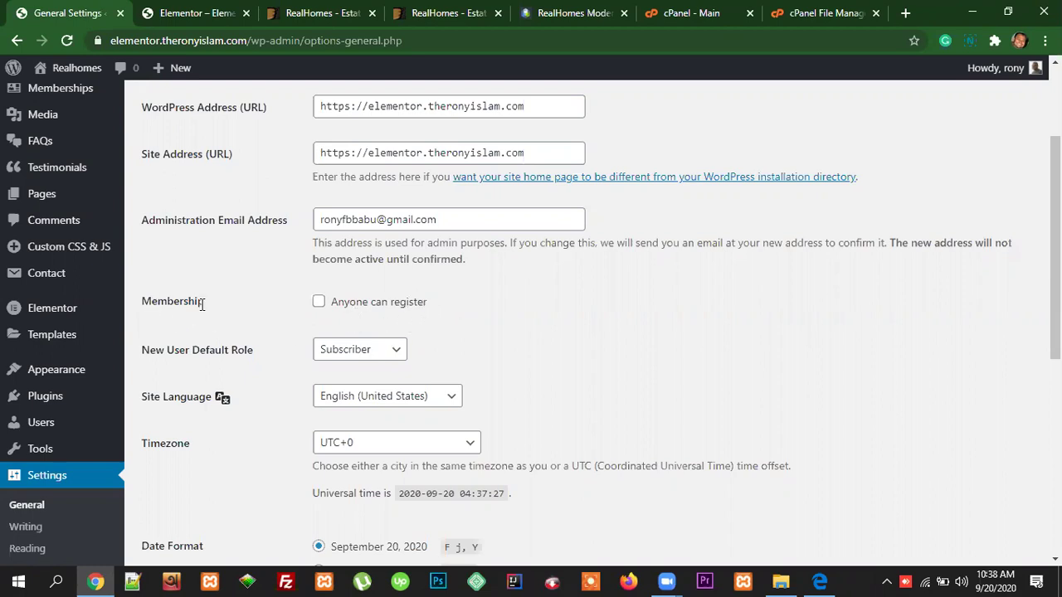
click(319, 302)
click(356, 350)
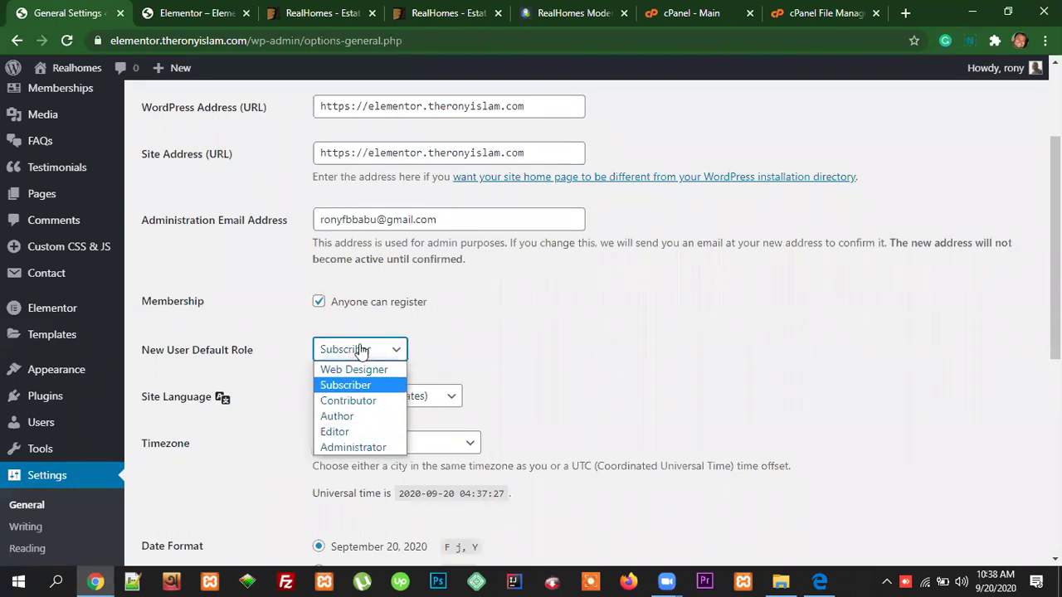
click(490, 354)
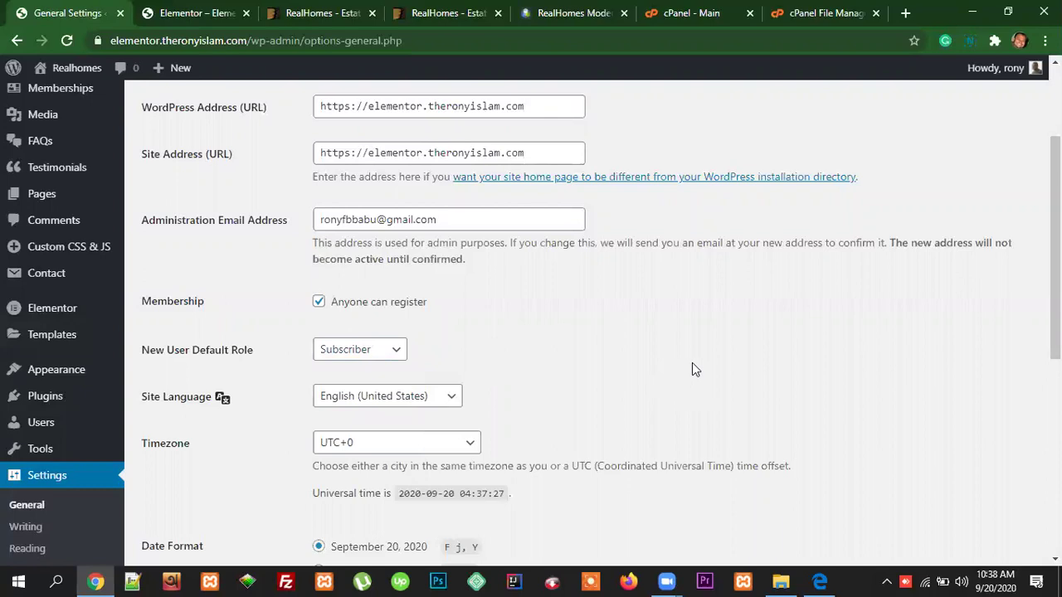
Step: Check the timezone choices and the date and time format options in General Settings
scroll(691, 370, down, 3)
click(379, 211)
scroll(393, 461, down, 6)
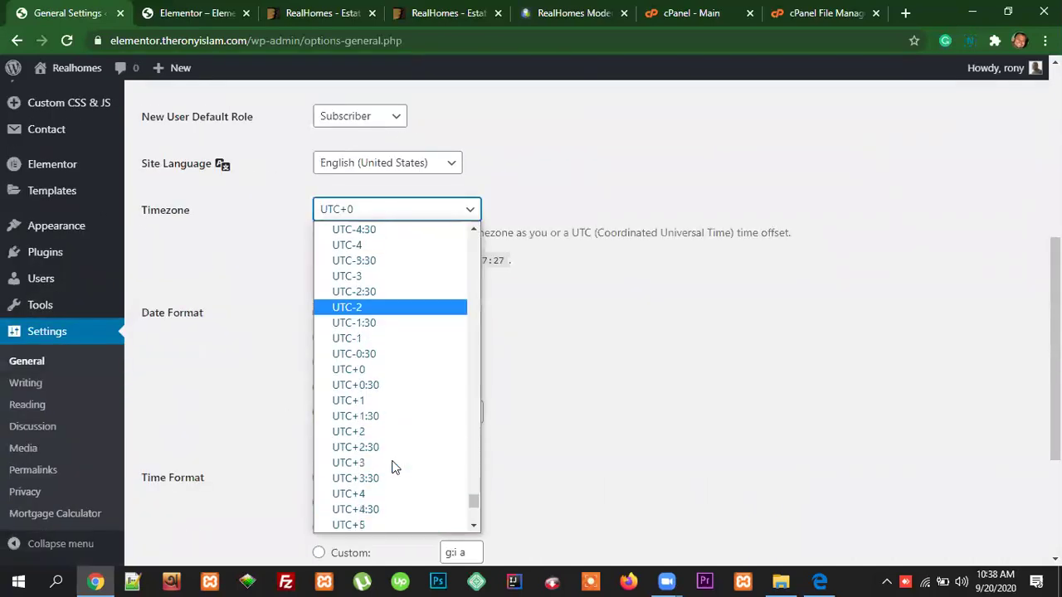
click(692, 384)
scroll(702, 395, down, 1)
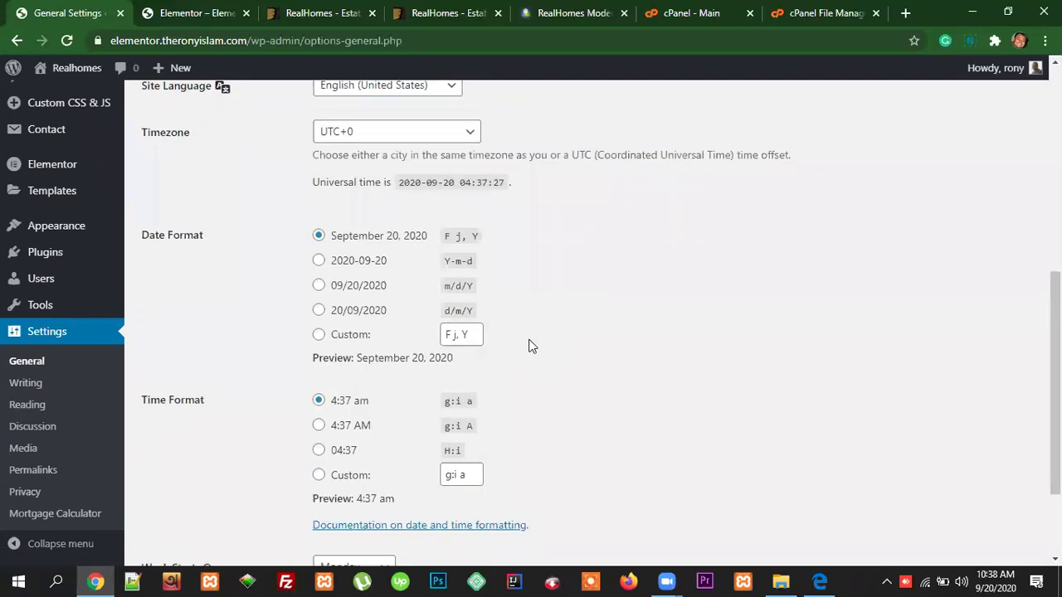
mouse_move(667, 581)
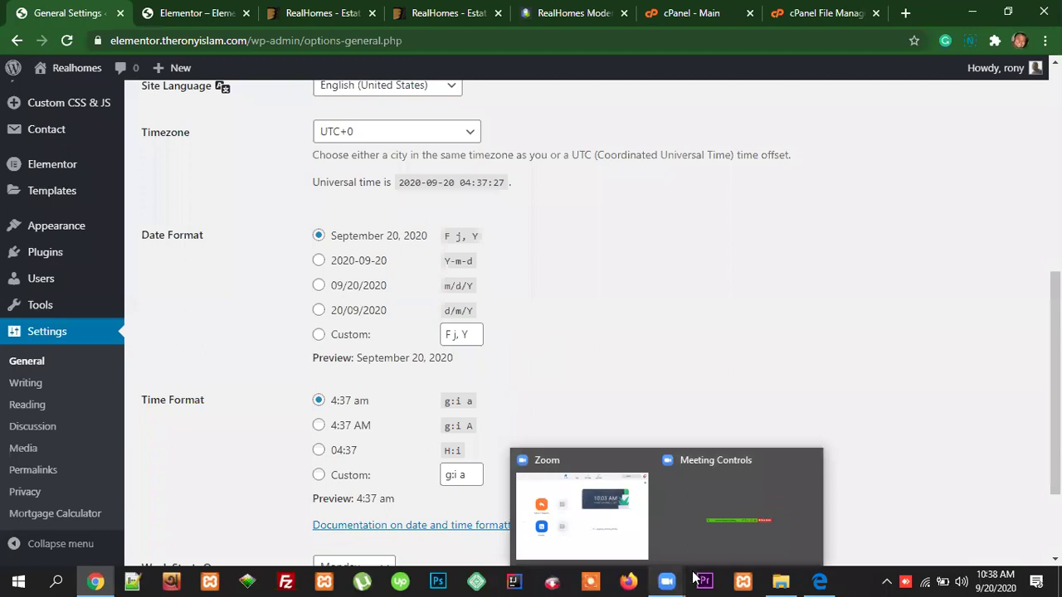
click(676, 519)
click(973, 11)
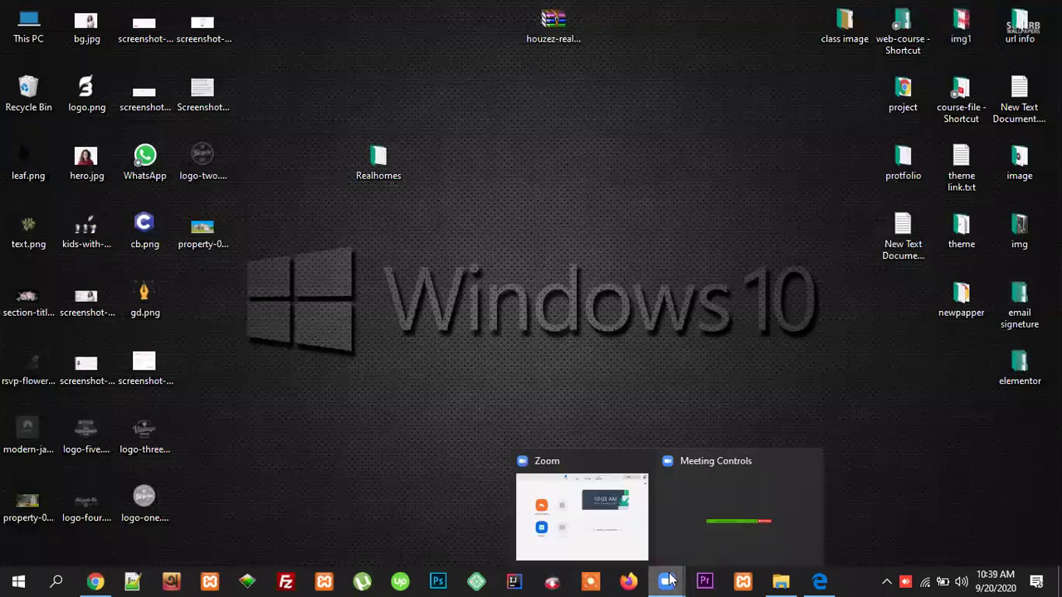
click(770, 536)
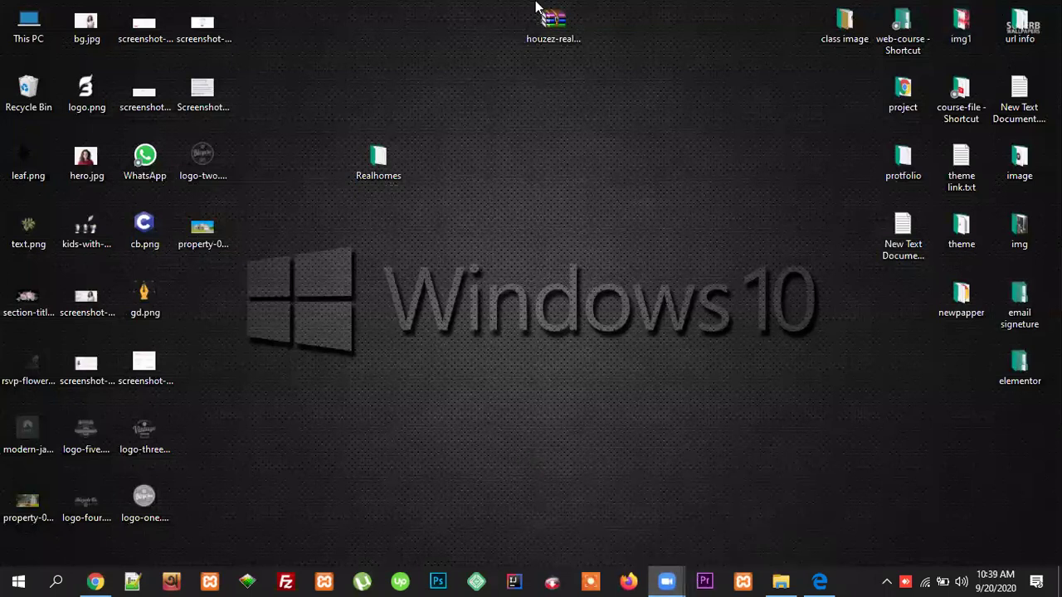
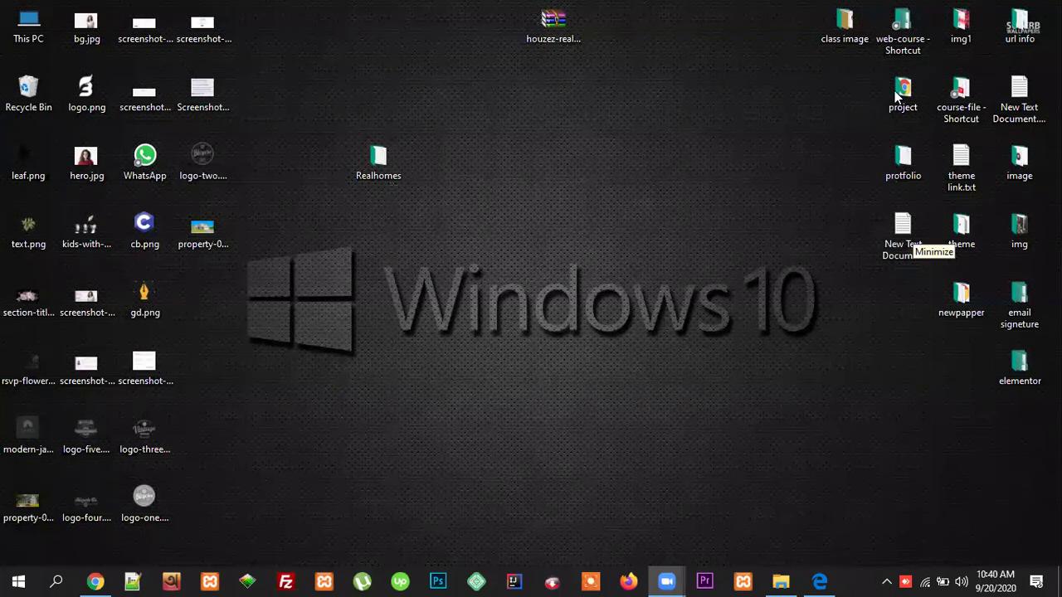
click(96, 581)
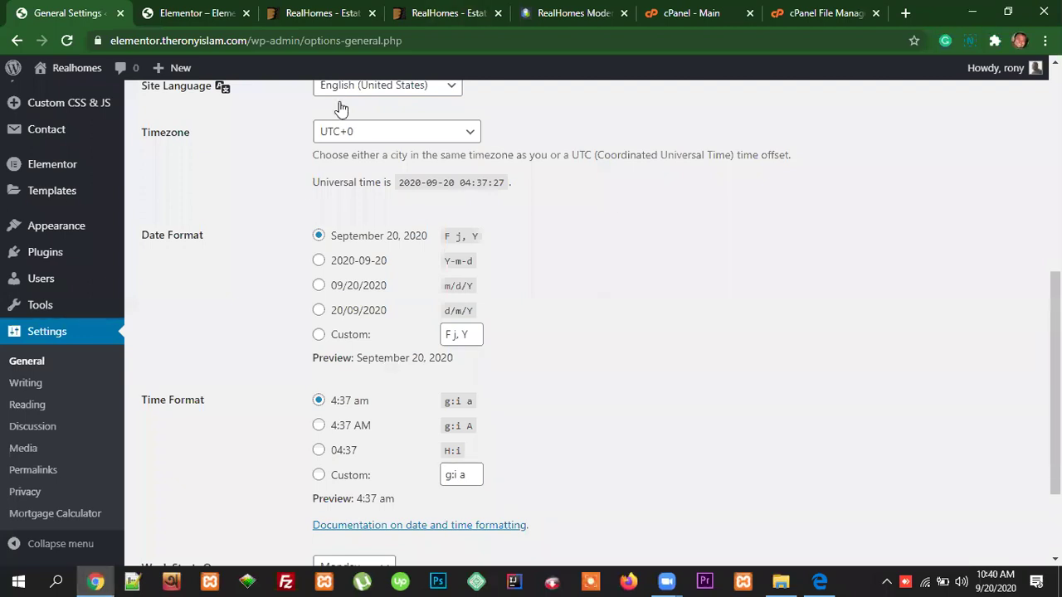
Step: Set the site's permalink structure to Post name and save the changes
scroll(341, 109, up, 2)
scroll(332, 439, down, 4)
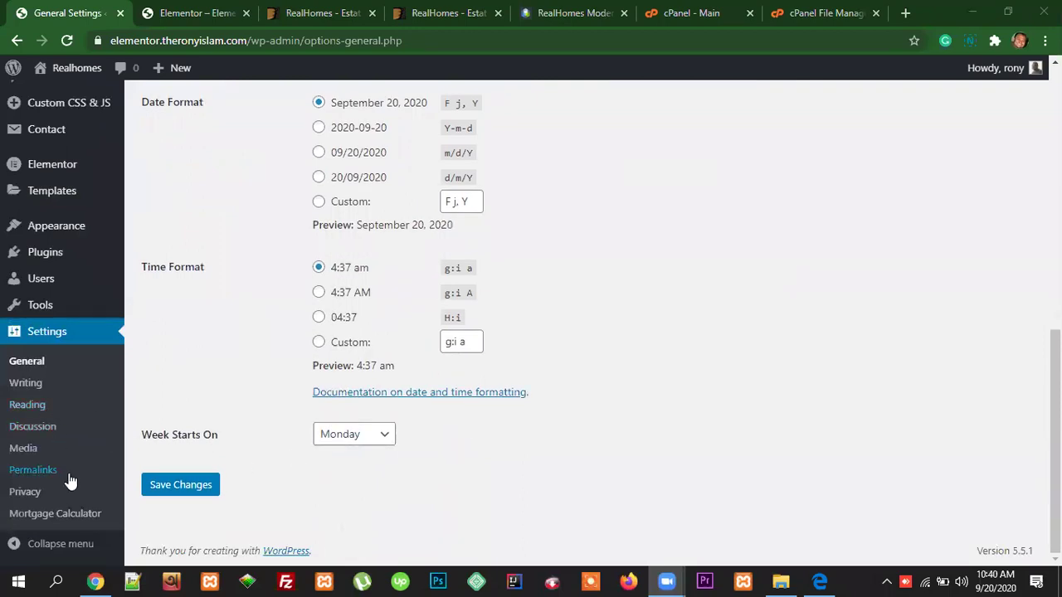
click(24, 471)
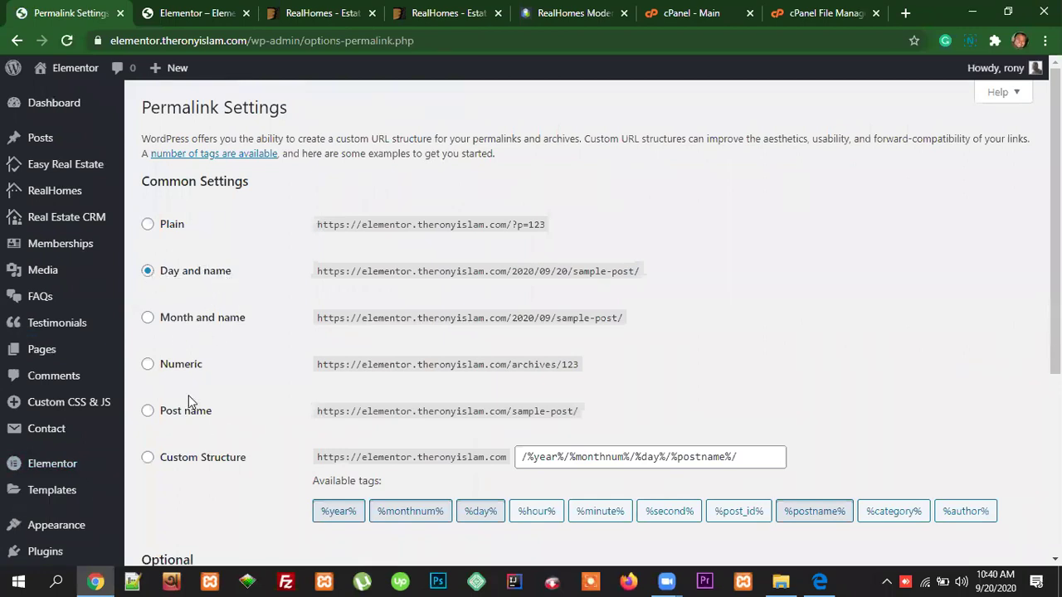
click(148, 414)
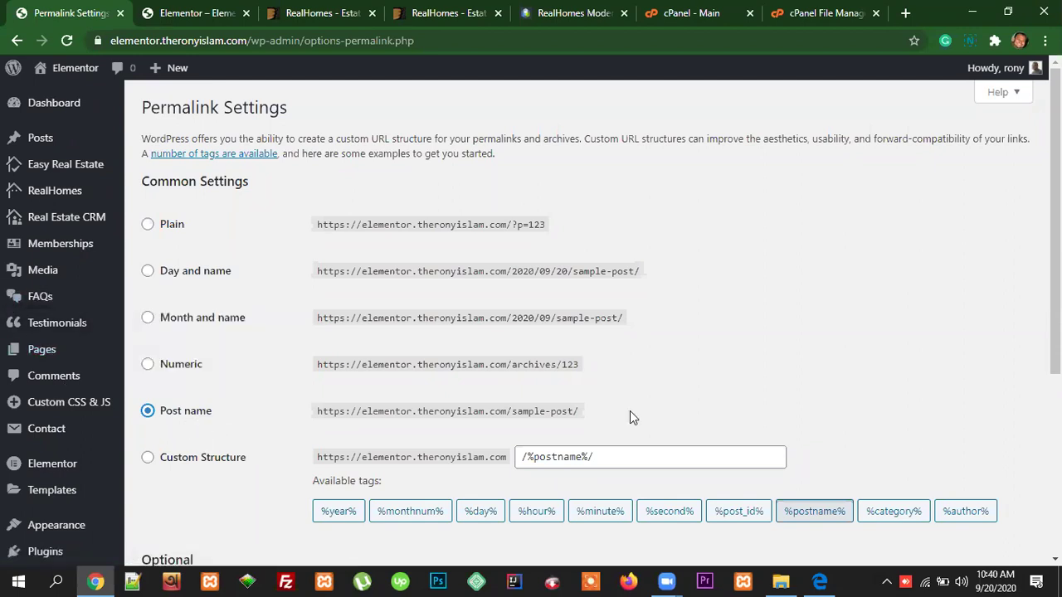
scroll(674, 422, down, 2)
scroll(674, 422, down, 3)
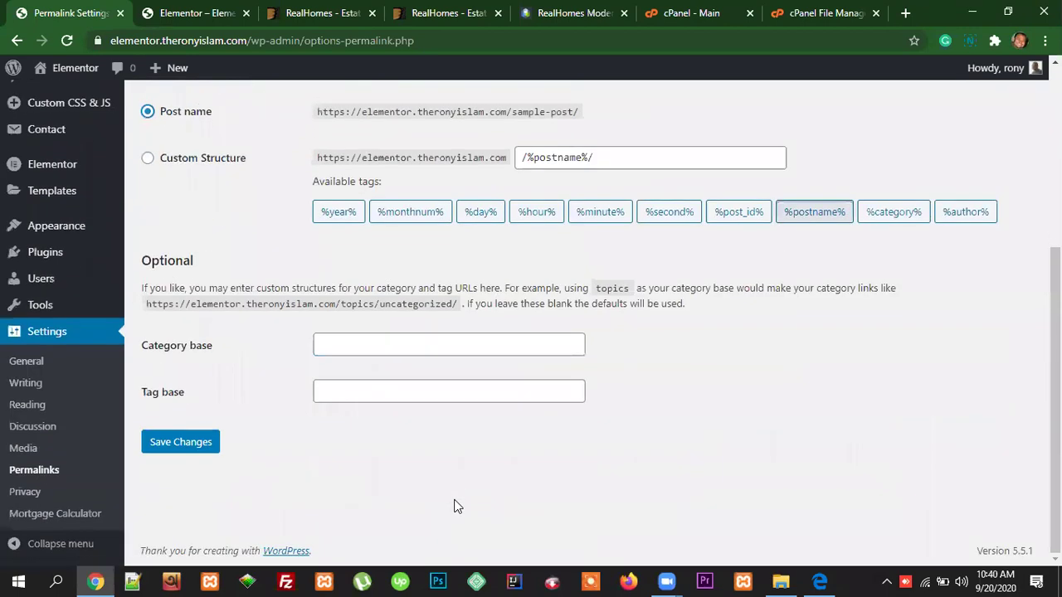
click(178, 448)
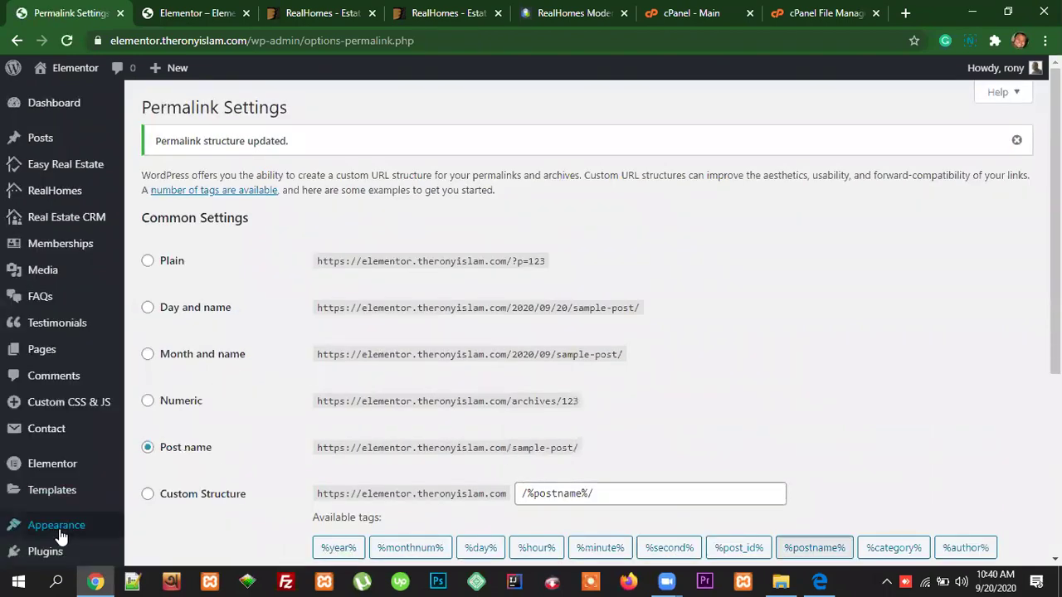
Step: Open the Reading settings and check the homepage, blog, feed and search engine visibility options
scroll(62, 489, down, 2)
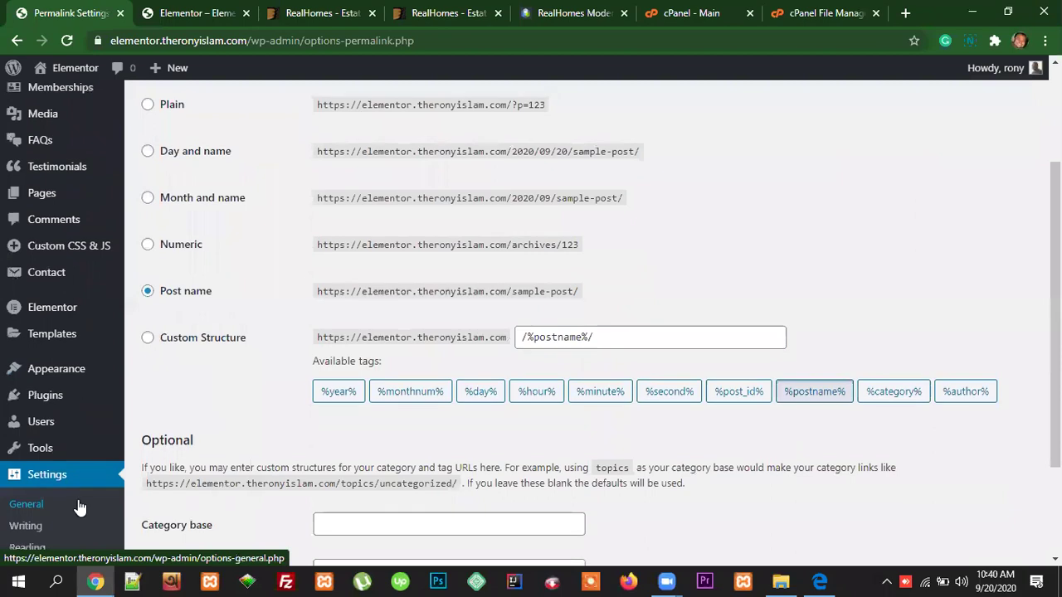
scroll(79, 508, down, 2)
click(26, 404)
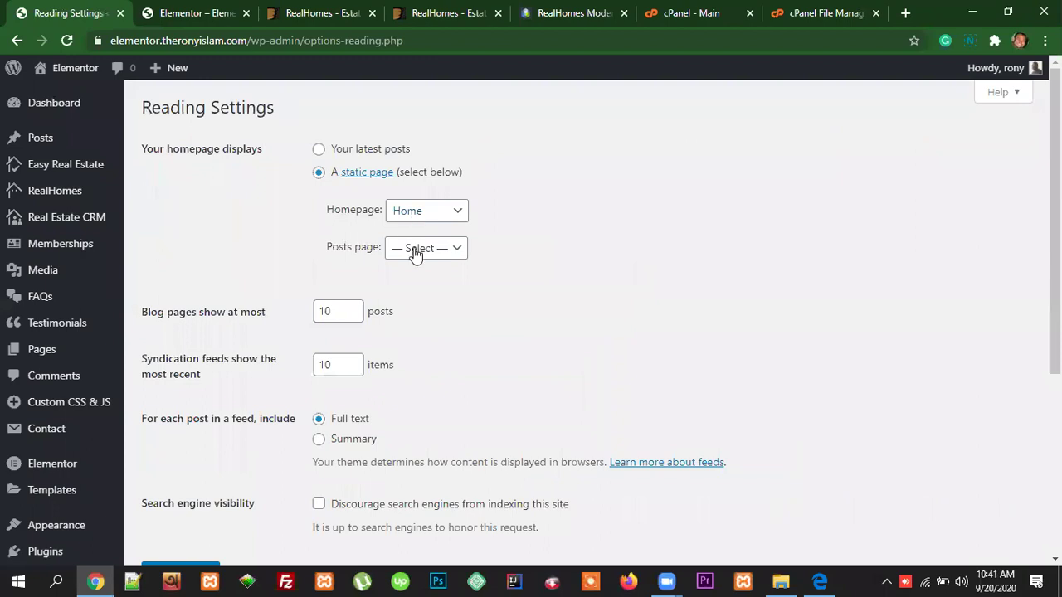
scroll(811, 380, down, 4)
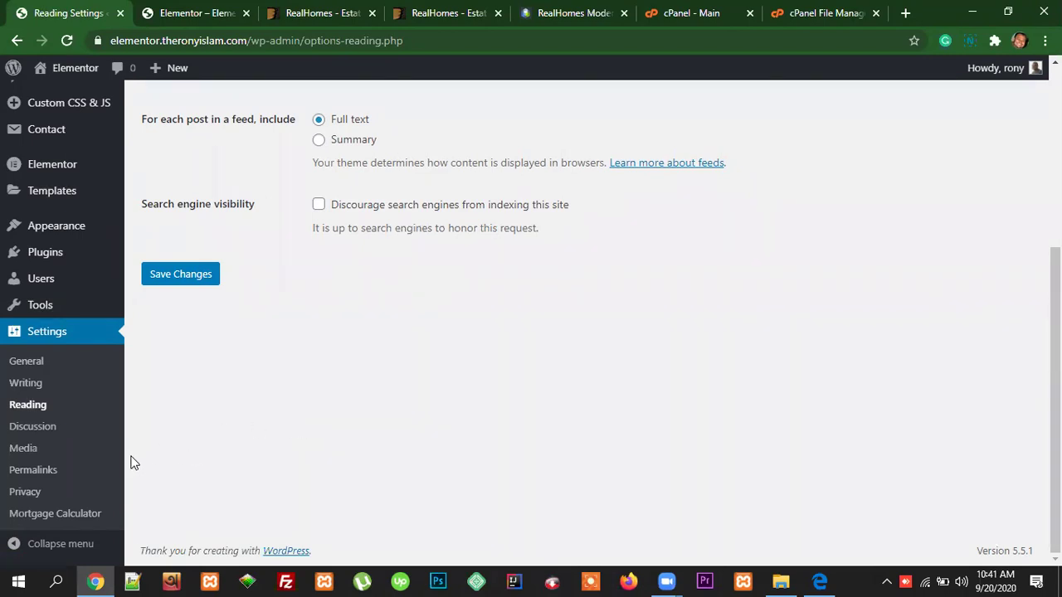
Step: Reload the live site's front end and check how the homepage currently looks
scroll(78, 464, up, 4)
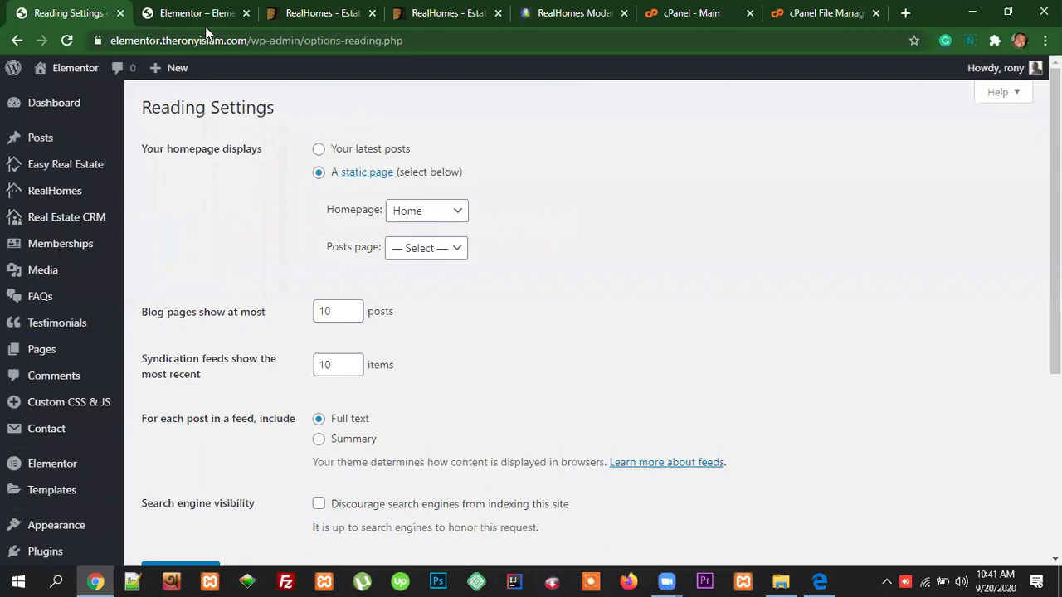
click(203, 15)
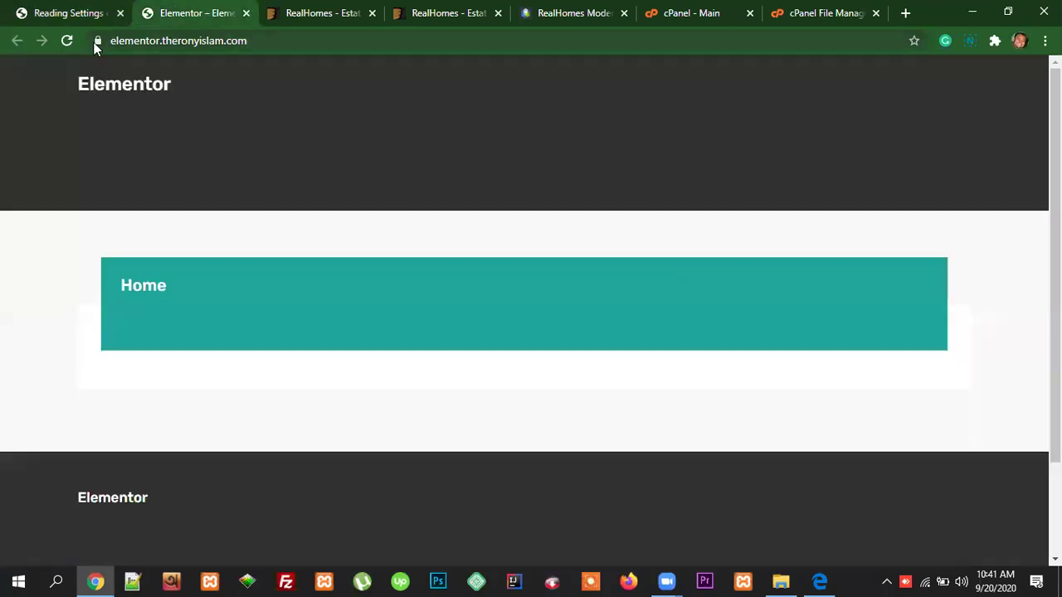
click(66, 40)
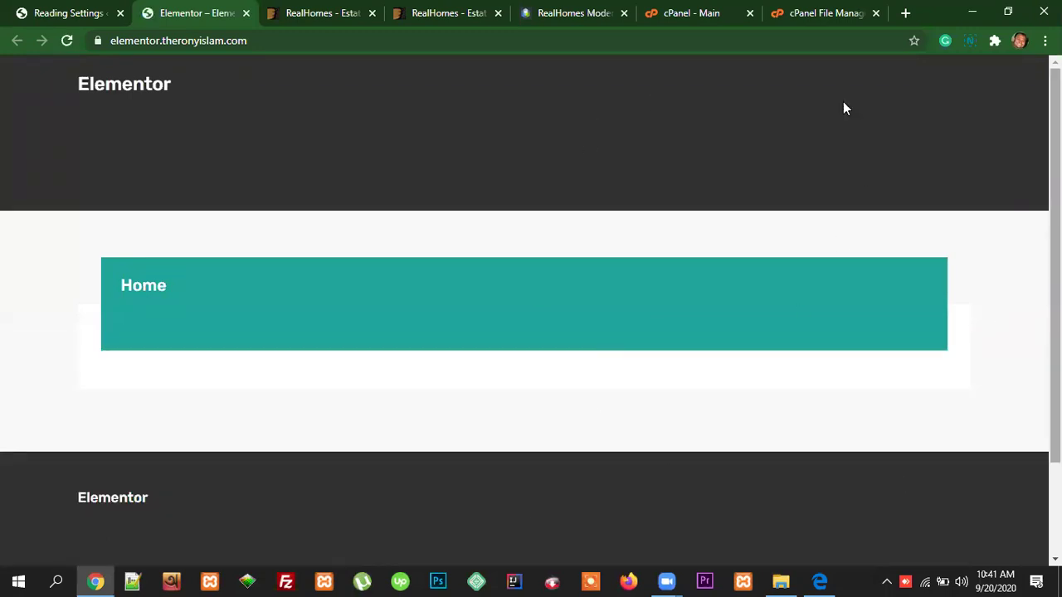
Step: Return to the WordPress admin and open the RealHomes Demo Import page
click(52, 14)
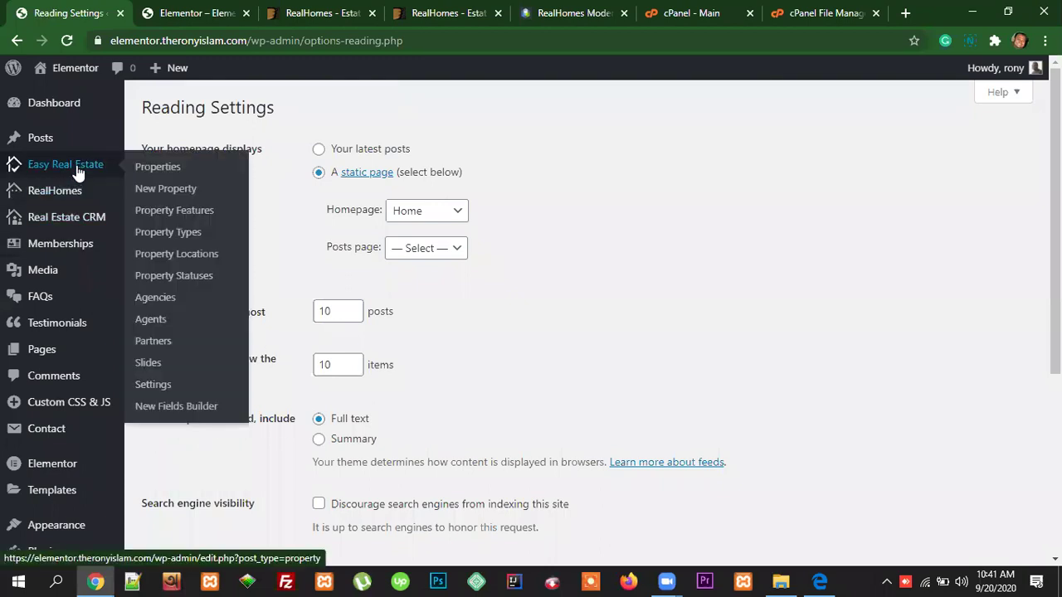
mouse_move(83, 193)
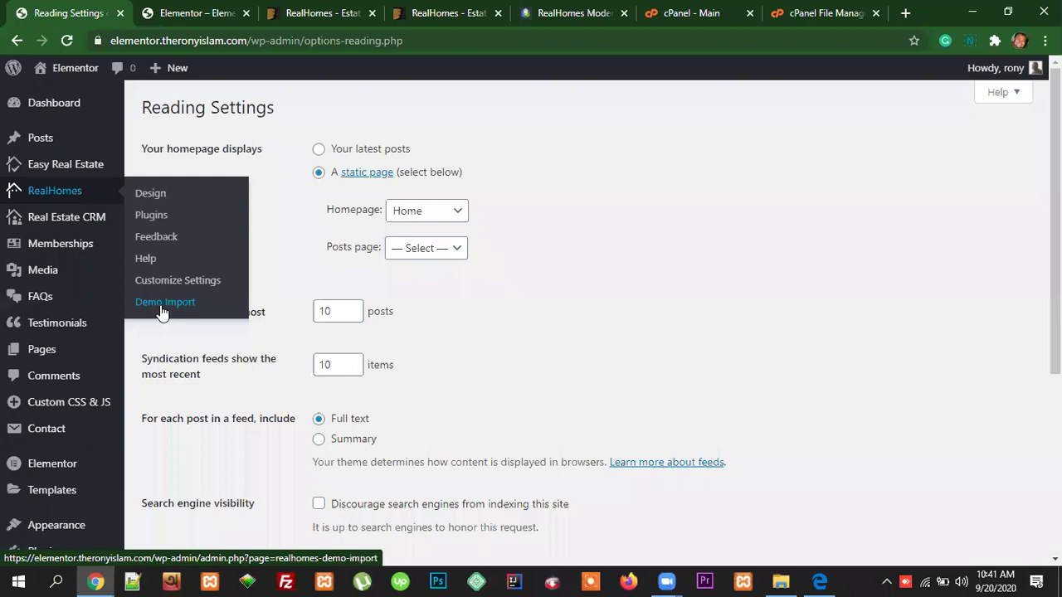
mouse_move(79, 247)
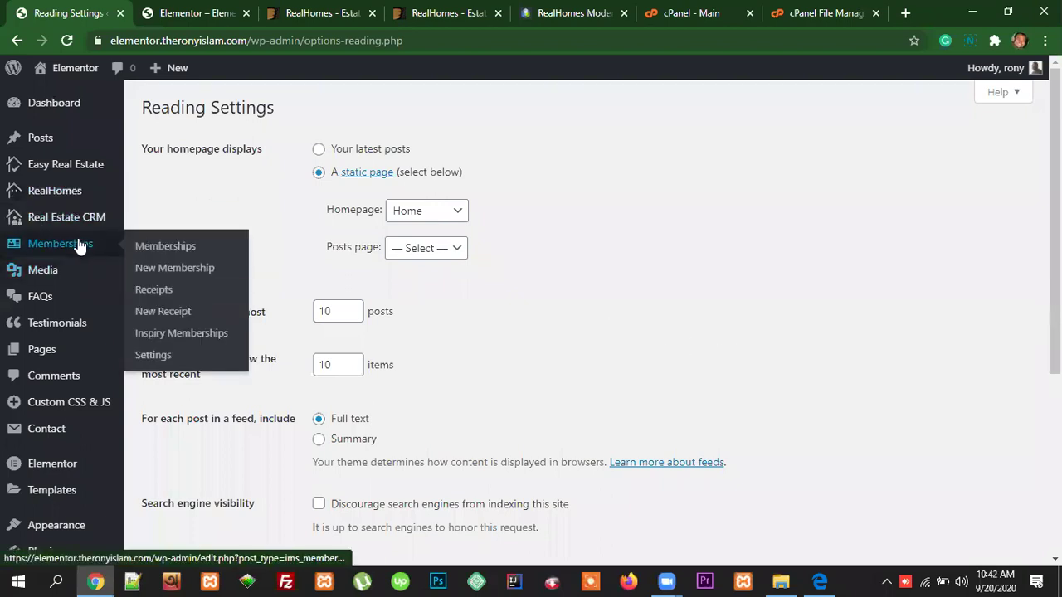
mouse_move(40, 193)
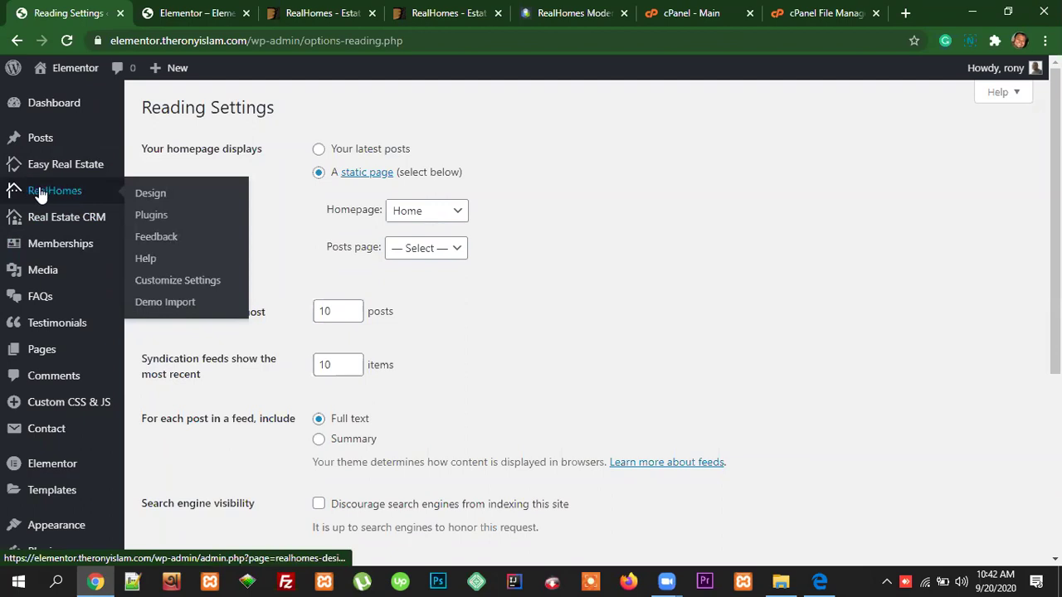
click(154, 305)
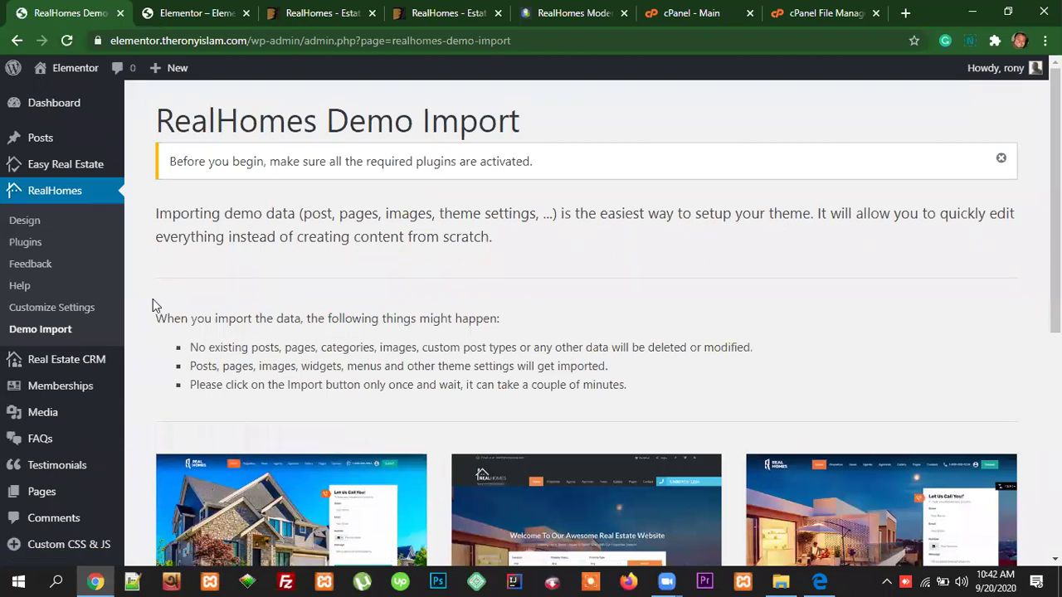
Step: Look through the available demos and open the previews of Modern - Elementor and Modern in new browser tabs
scroll(840, 365, down, 5)
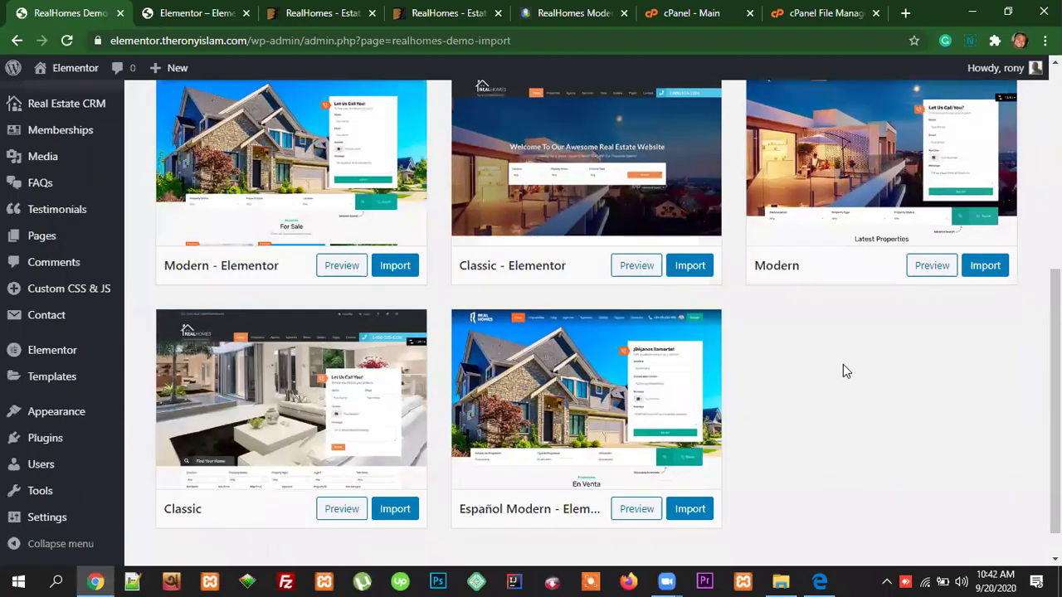
scroll(813, 374, up, 2)
scroll(826, 445, down, 1)
scroll(705, 483, down, 1)
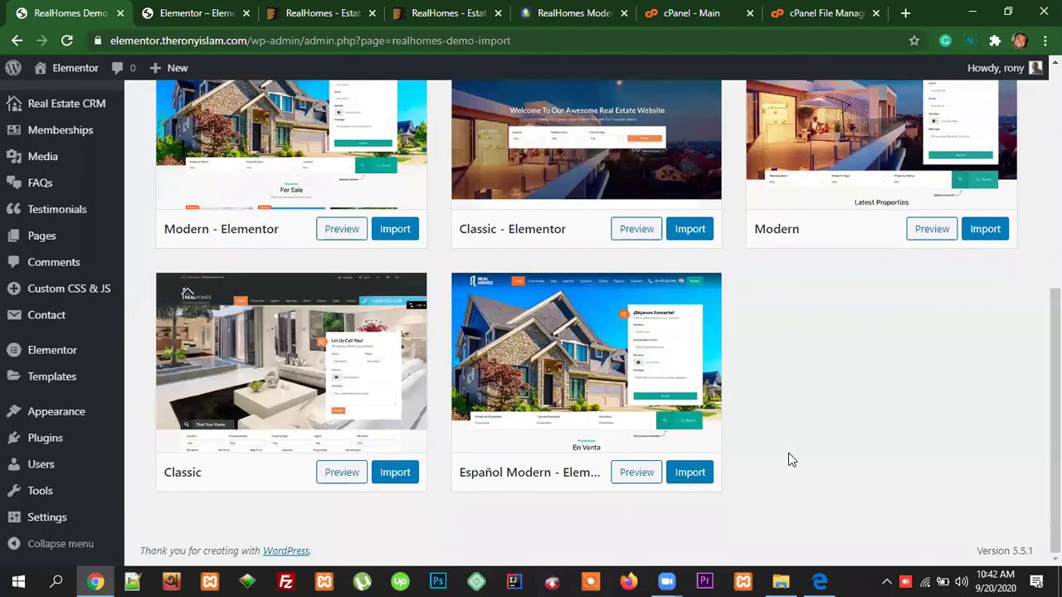
scroll(857, 453, up, 2)
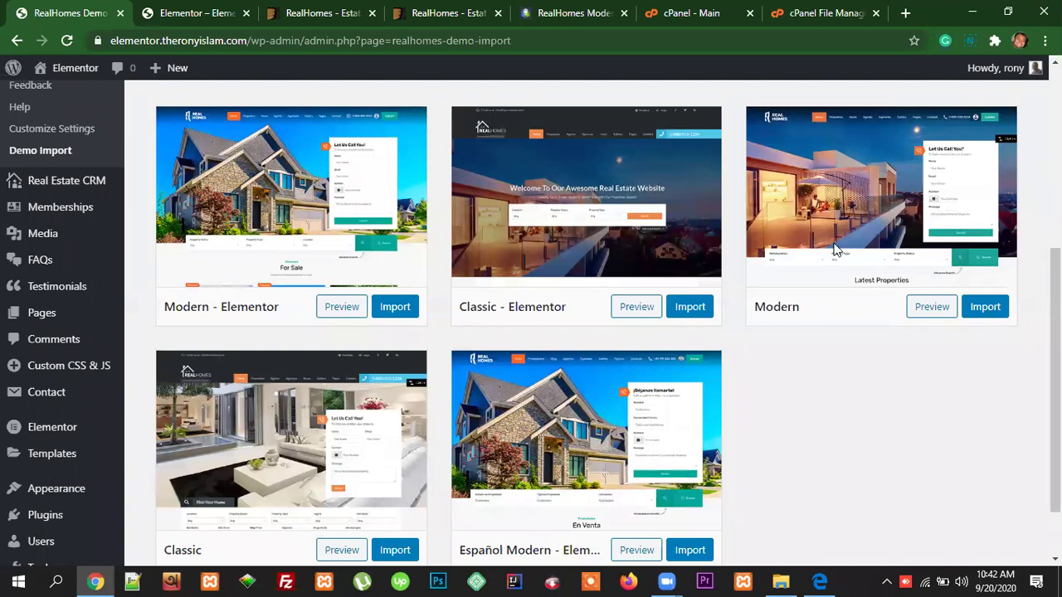
right_click(332, 314)
click(356, 323)
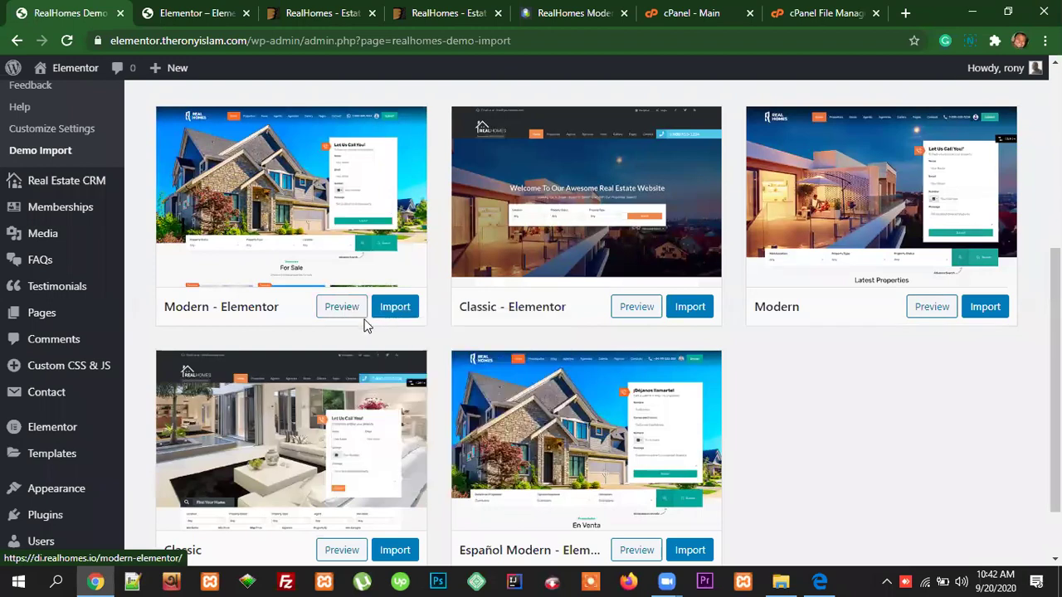
right_click(931, 308)
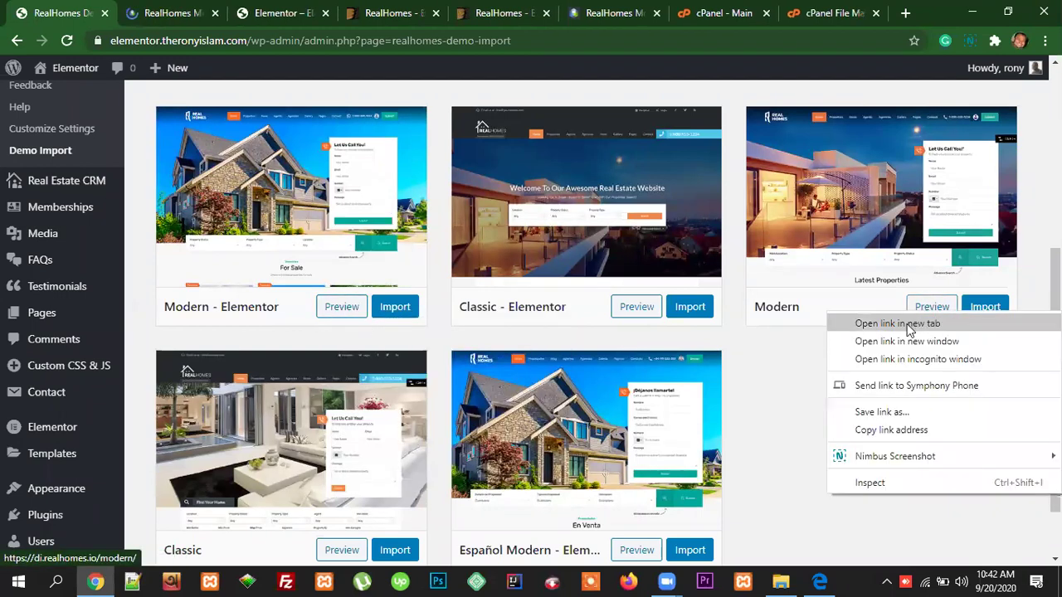
click(929, 324)
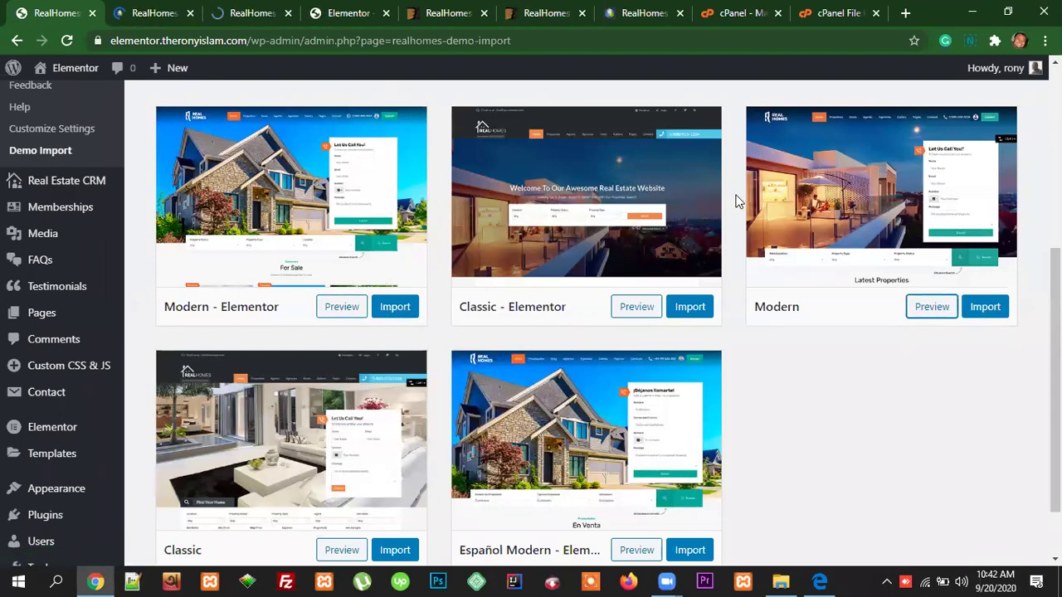
Step: Examine the Modern - Elementor demo homepage from its hero section down to the footer
key(ctrl+Tab)
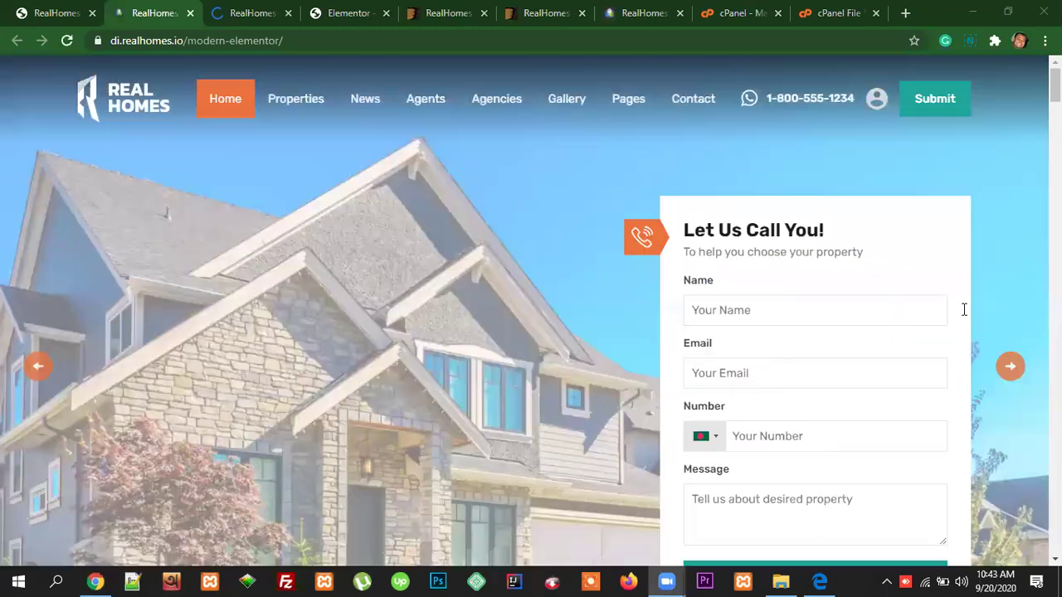
scroll(483, 355, down, 6)
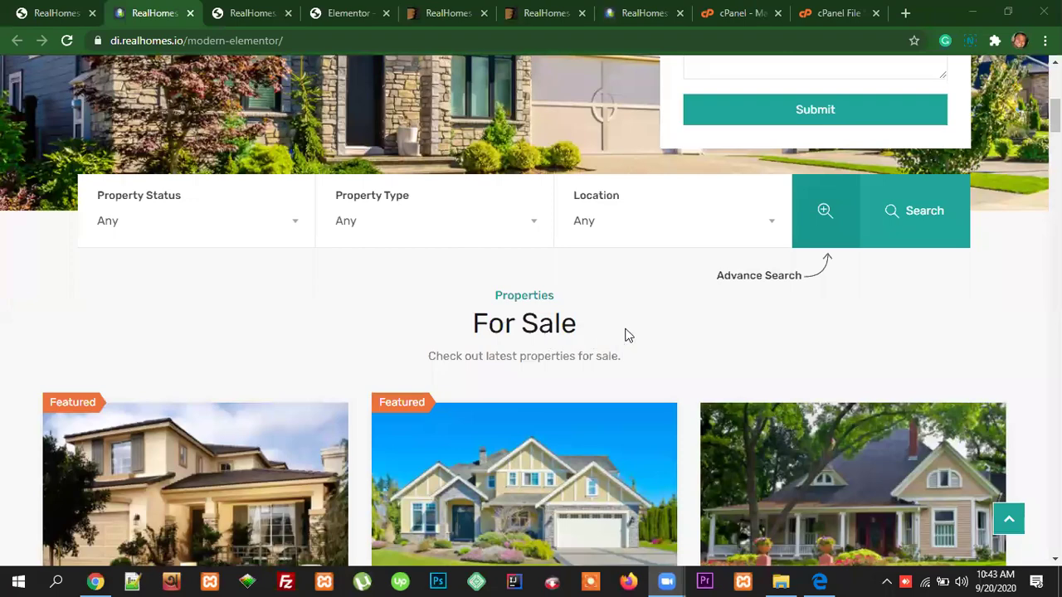
scroll(639, 315, down, 1)
scroll(569, 347, down, 6)
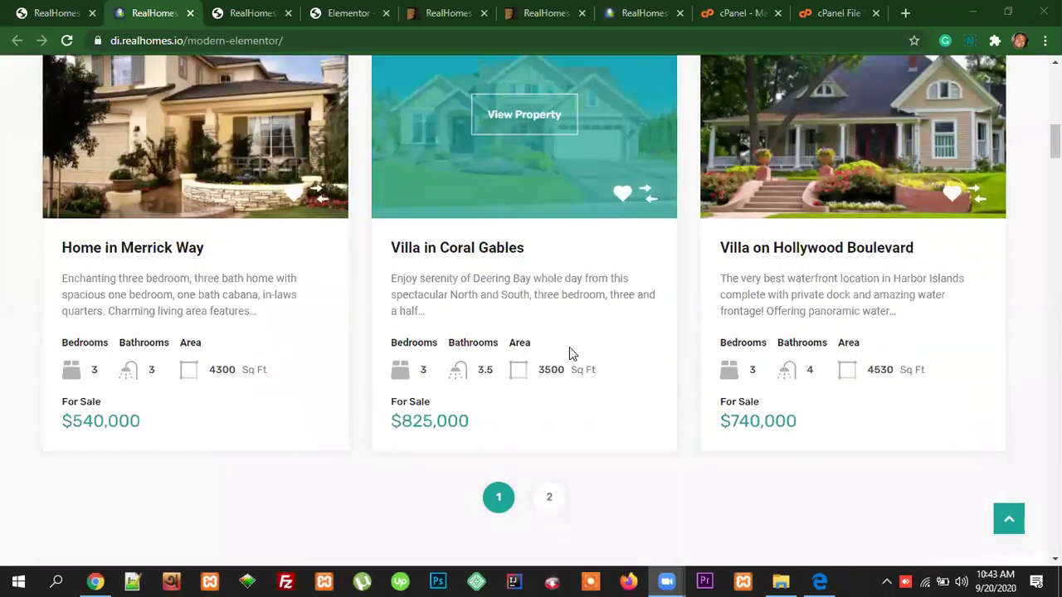
scroll(569, 347, down, 10)
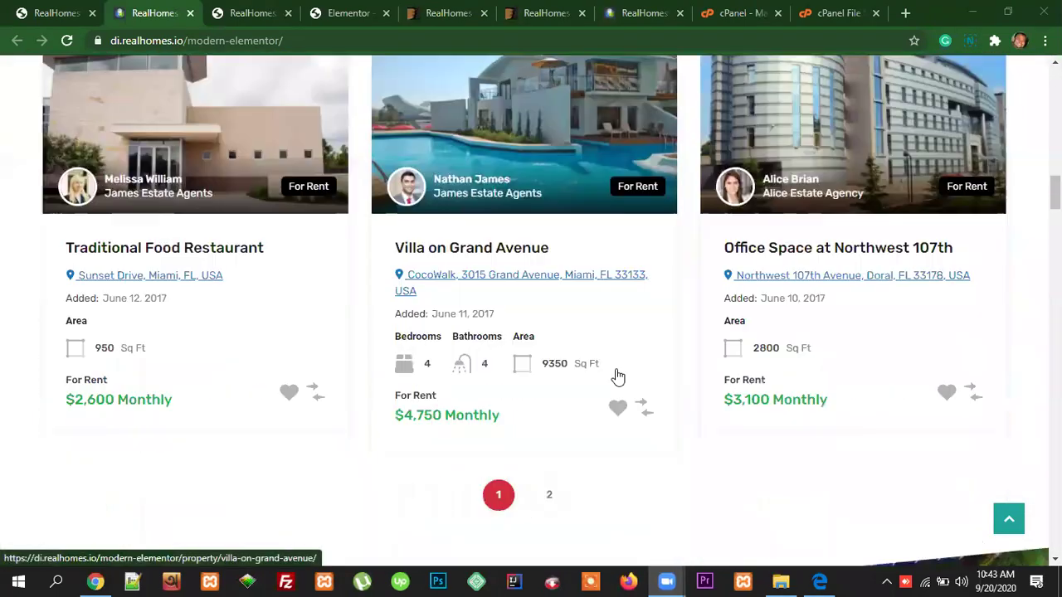
scroll(615, 368, down, 4)
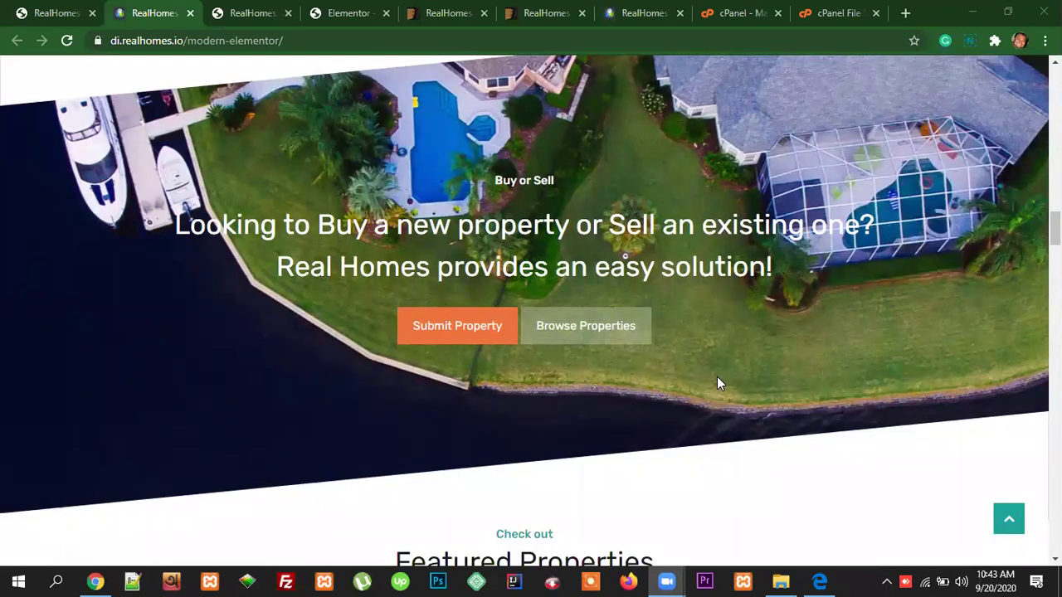
scroll(718, 384, down, 6)
scroll(788, 420, down, 3)
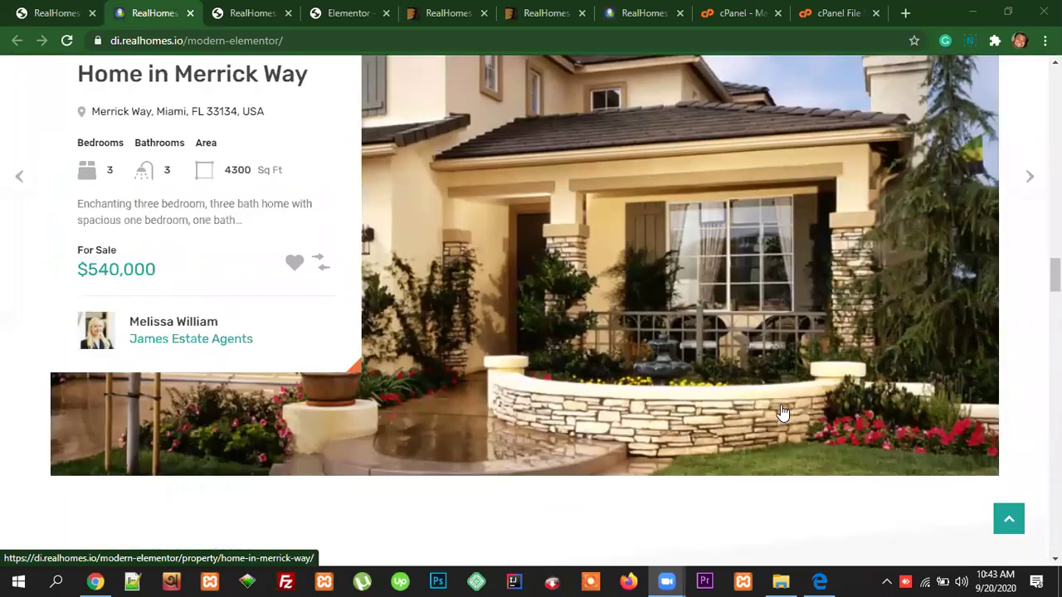
scroll(782, 415, down, 8)
scroll(809, 403, down, 10)
scroll(873, 394, up, 4)
scroll(729, 431, down, 6)
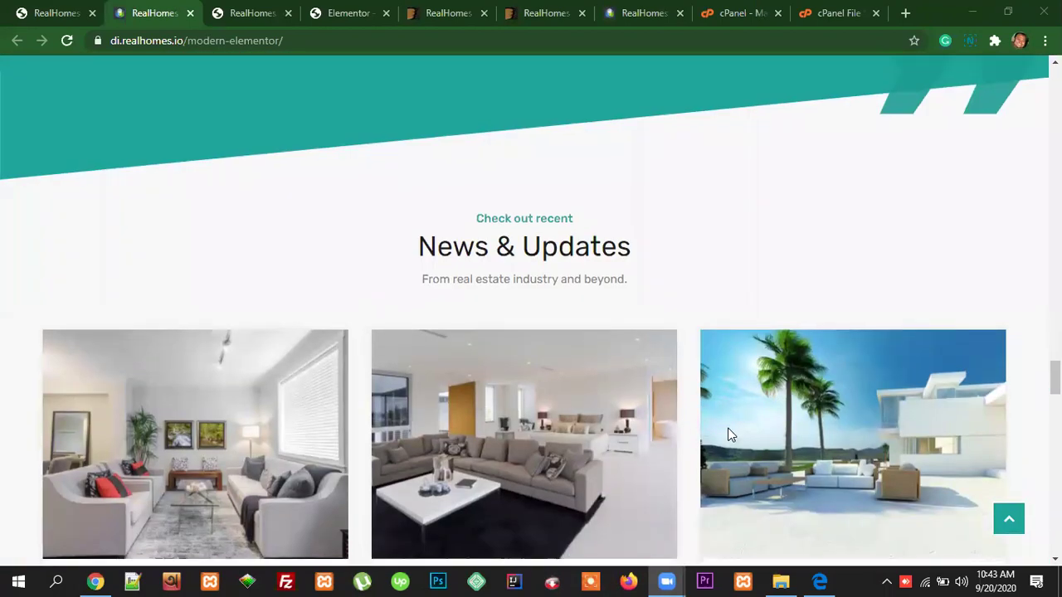
scroll(728, 433, down, 10)
scroll(720, 431, down, 4)
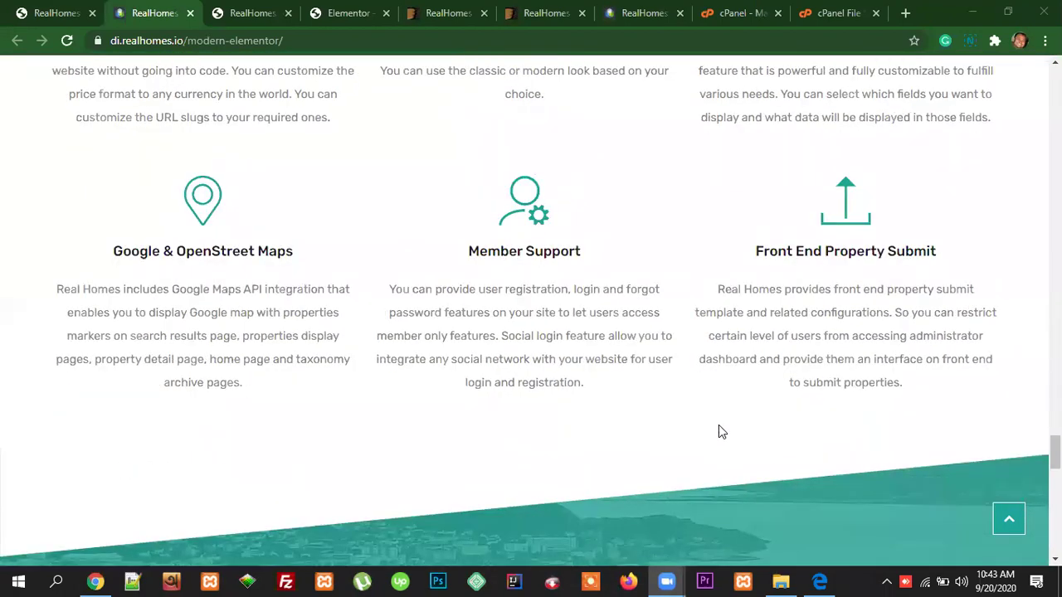
scroll(722, 429, down, 10)
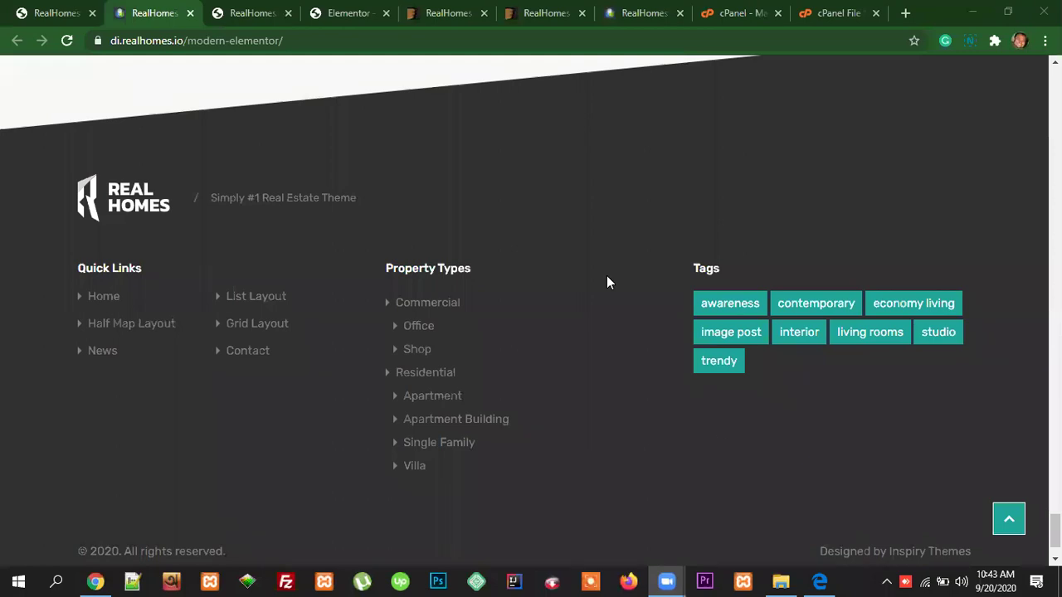
Step: Examine the Modern demo homepage, including its property, features, agents, news and partners sections
click(237, 12)
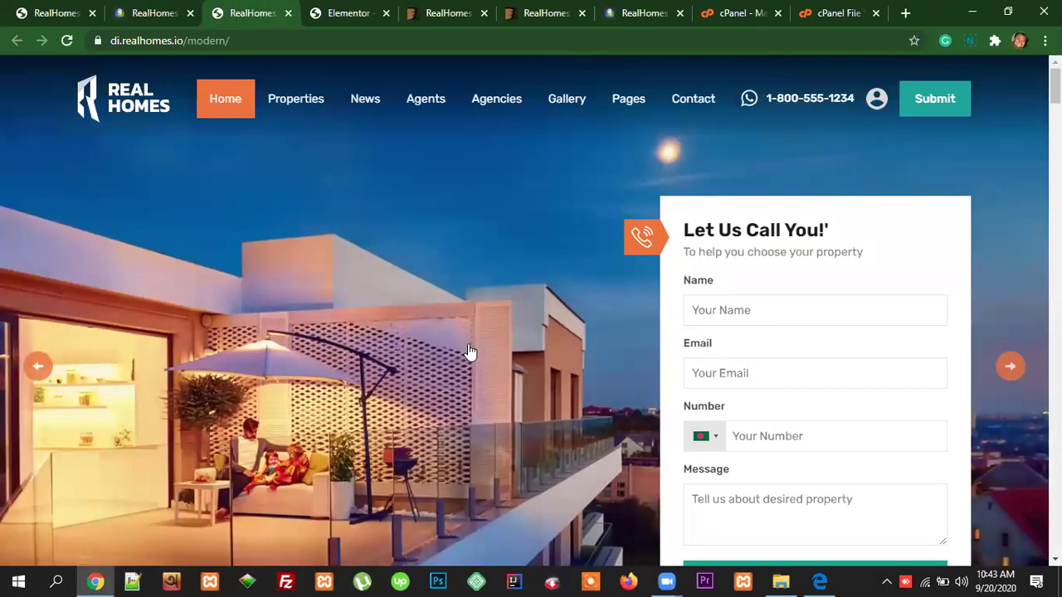
scroll(469, 351, down, 8)
scroll(668, 321, down, 14)
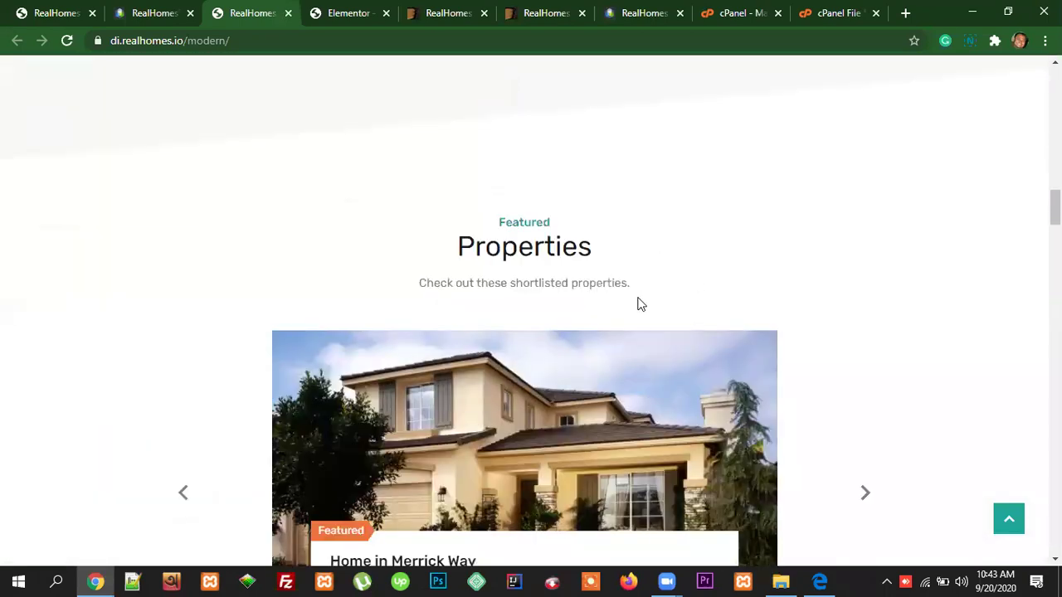
scroll(638, 301, down, 10)
scroll(765, 307, down, 12)
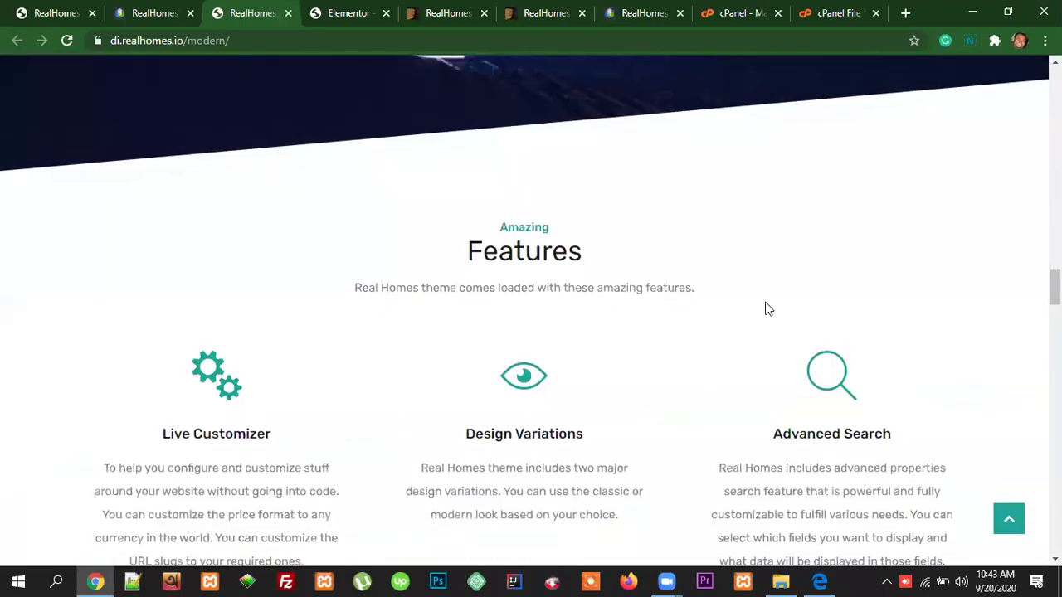
scroll(765, 311, down, 12)
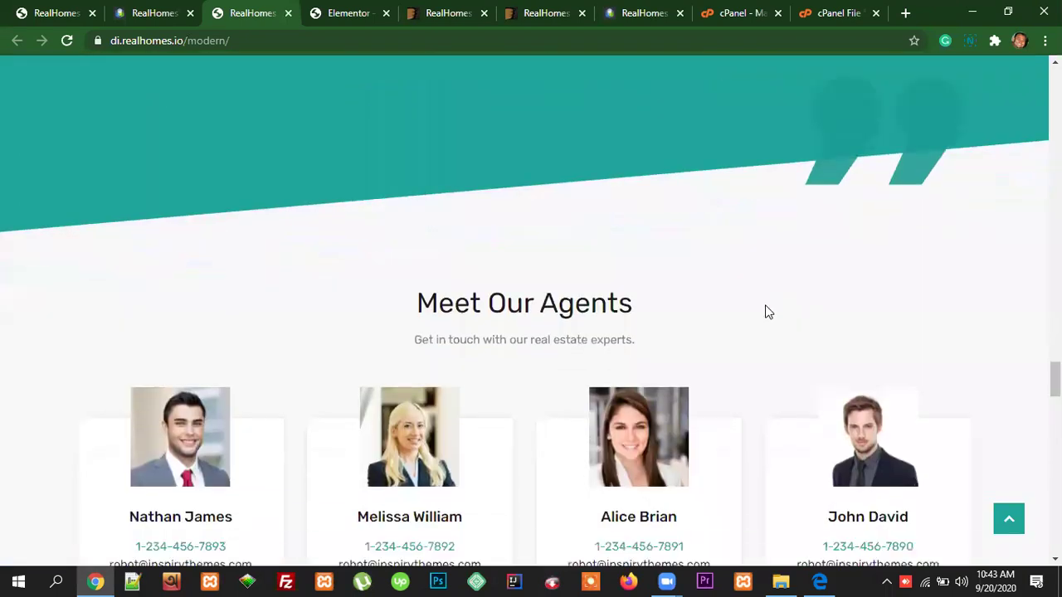
scroll(767, 312, down, 9)
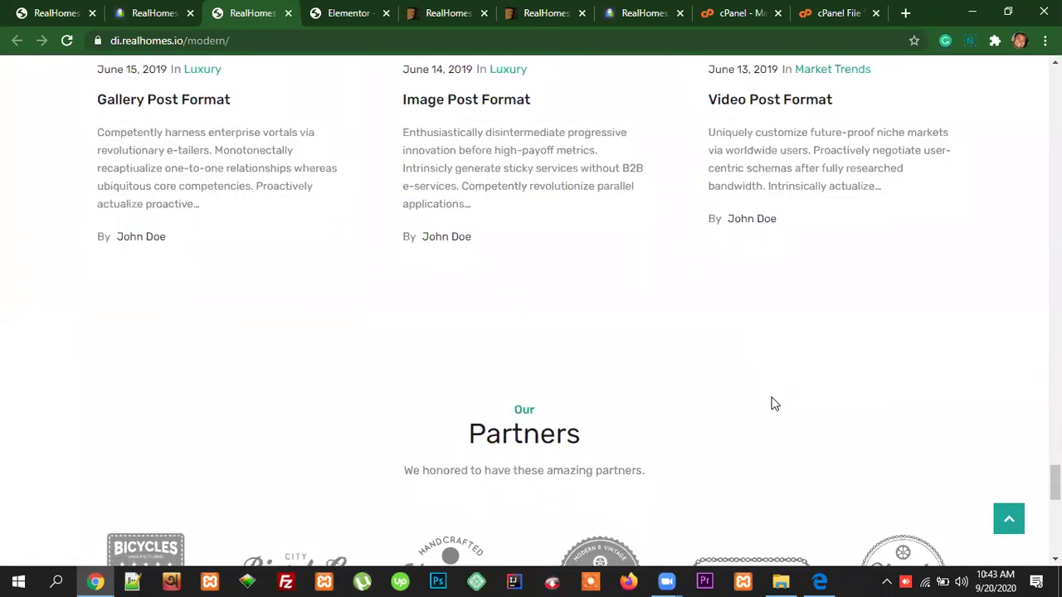
scroll(679, 431, down, 4)
scroll(681, 406, up, 8)
Step: Close the Modern - Elementor preview and look back over the Modern demo homepage
click(145, 18)
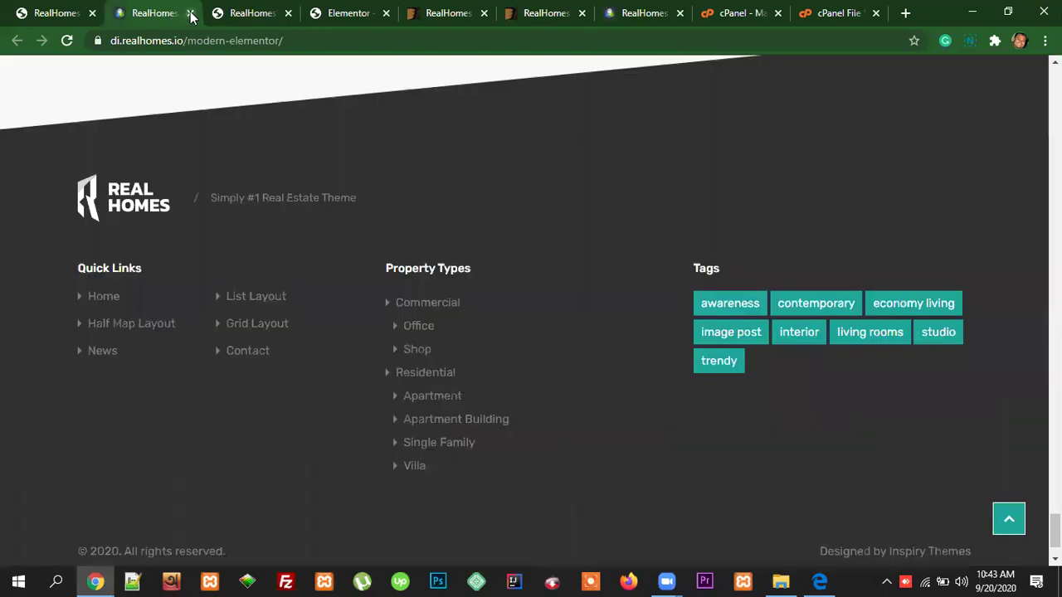
middle_click(154, 23)
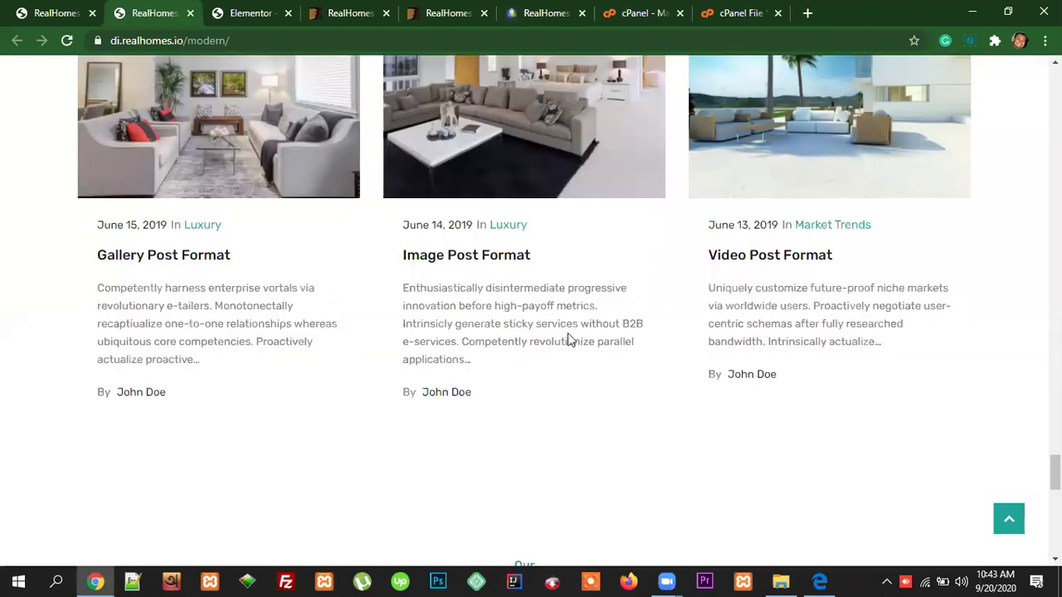
scroll(569, 336, up, 10)
scroll(531, 332, up, 10)
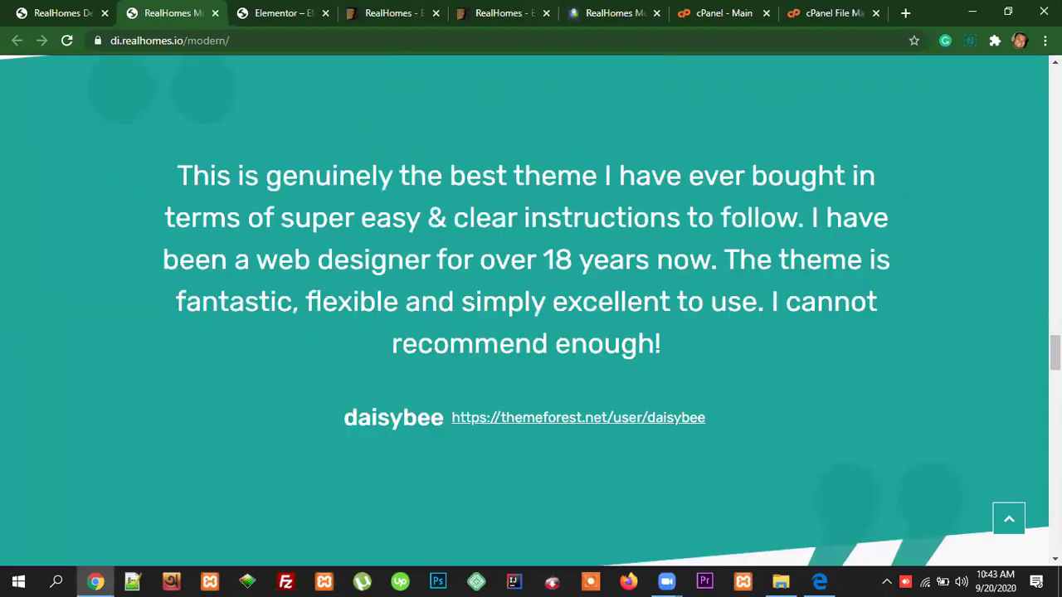
Step: Import the Modern demo from the RealHomes Demo Import page and confirm the import
click(55, 13)
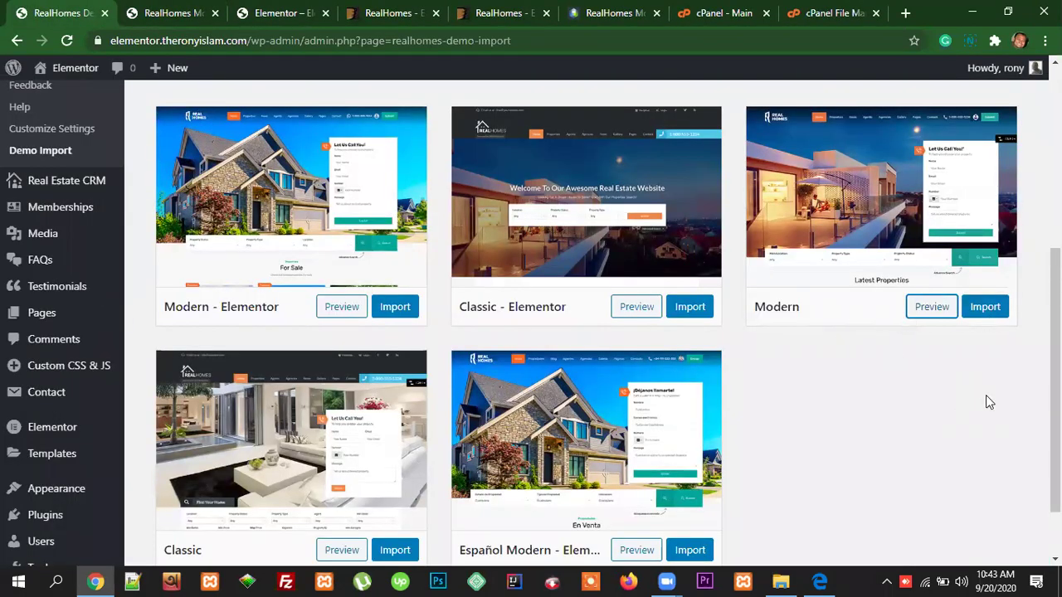
scroll(987, 398, up, 2)
scroll(999, 489, down, 1)
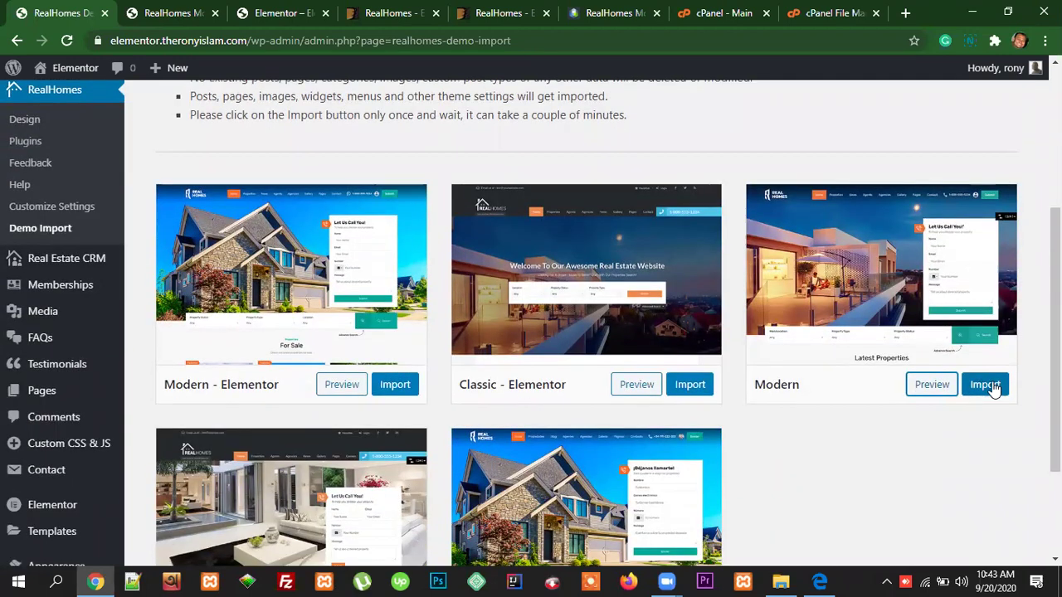
click(984, 385)
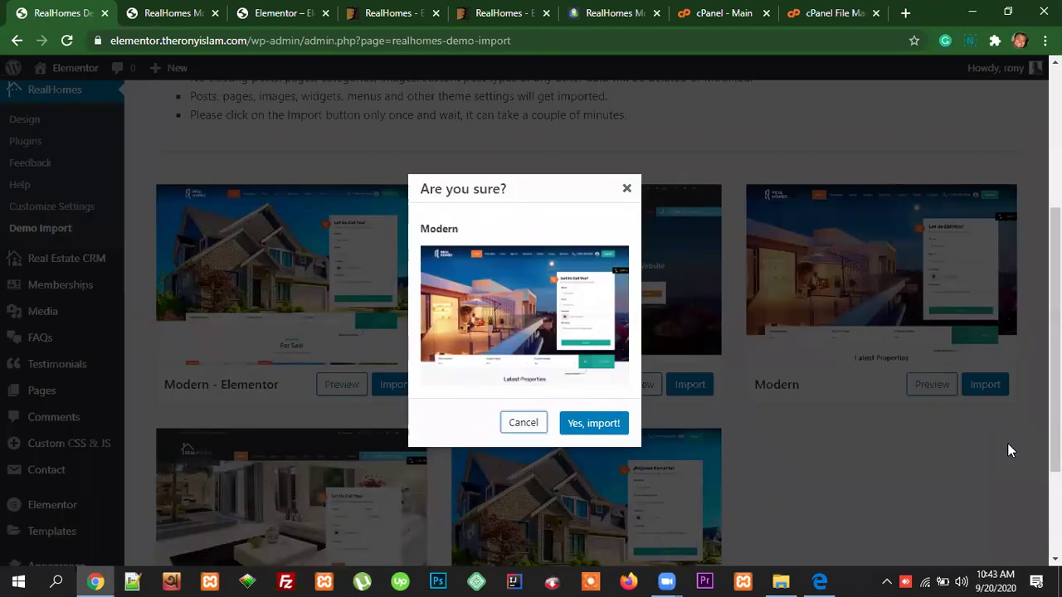
click(600, 431)
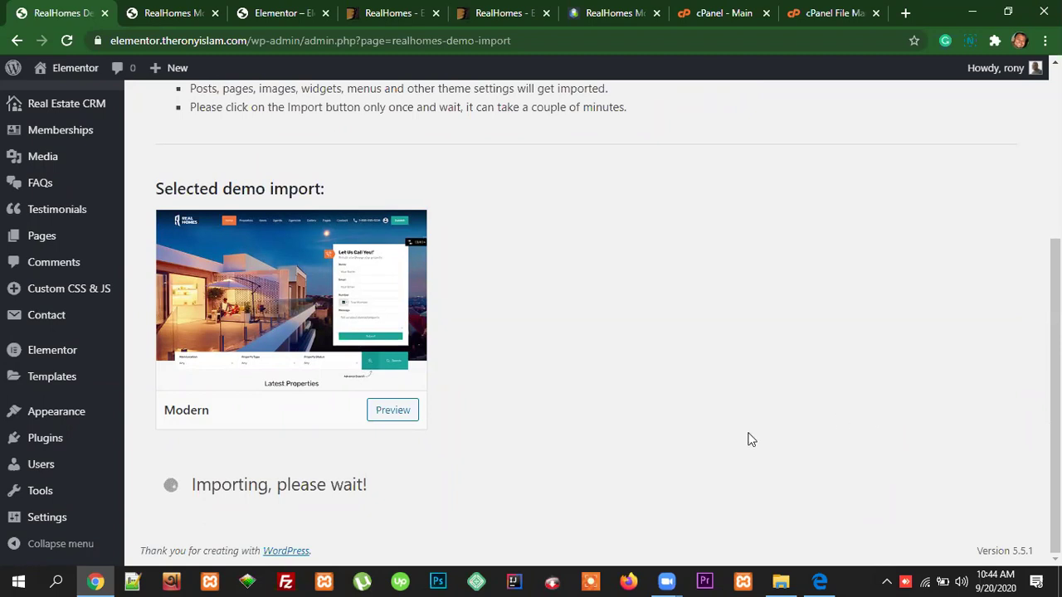
Step: Wait for the Modern demo import to end and review the RealHomes Demo Import page
mouse_move(42, 491)
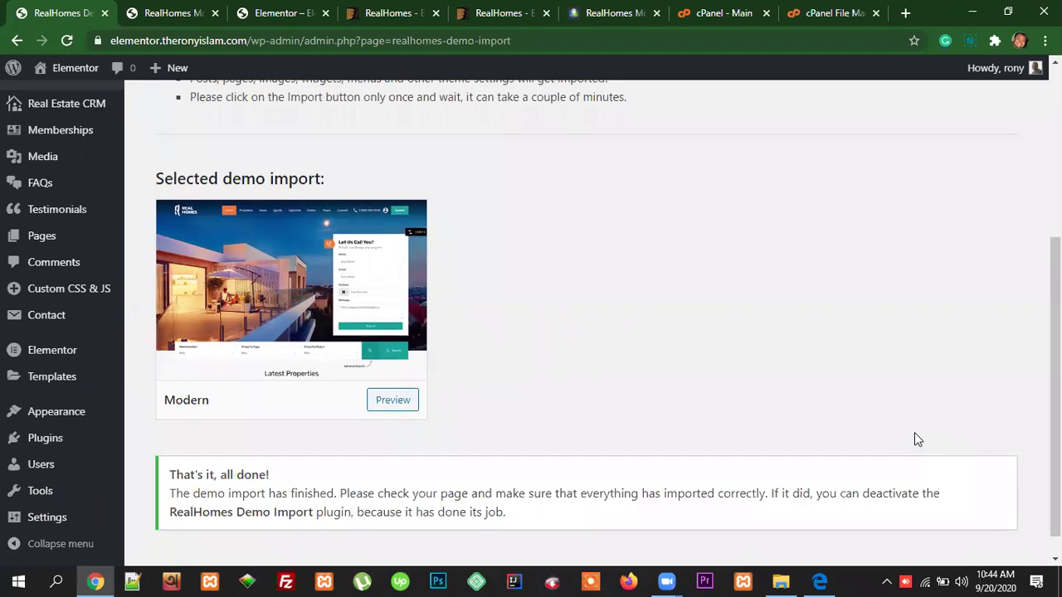
scroll(955, 489, down, 1)
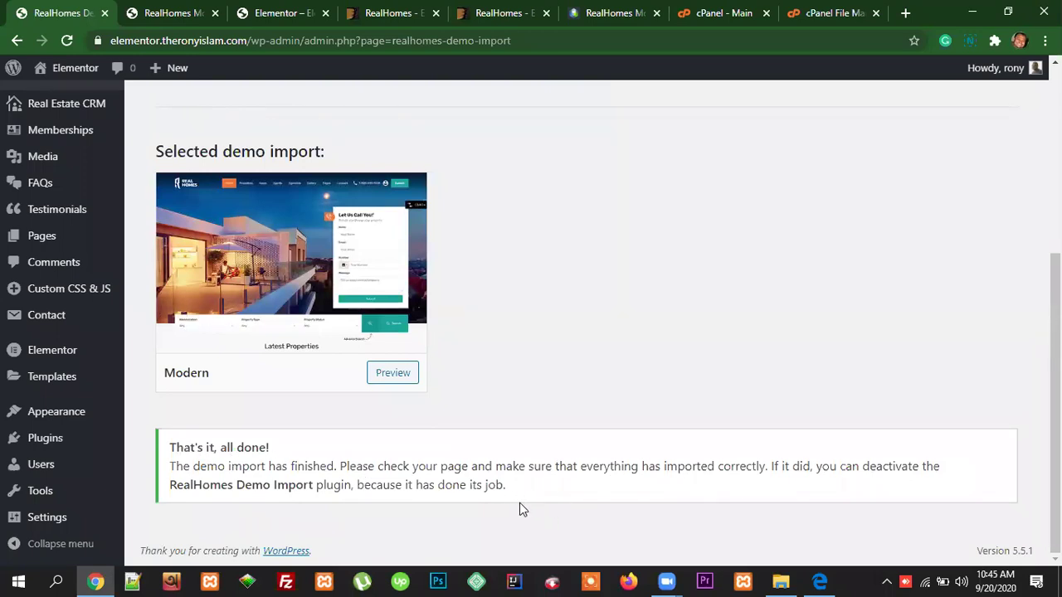
scroll(579, 509, up, 5)
scroll(579, 509, down, 5)
scroll(579, 508, up, 4)
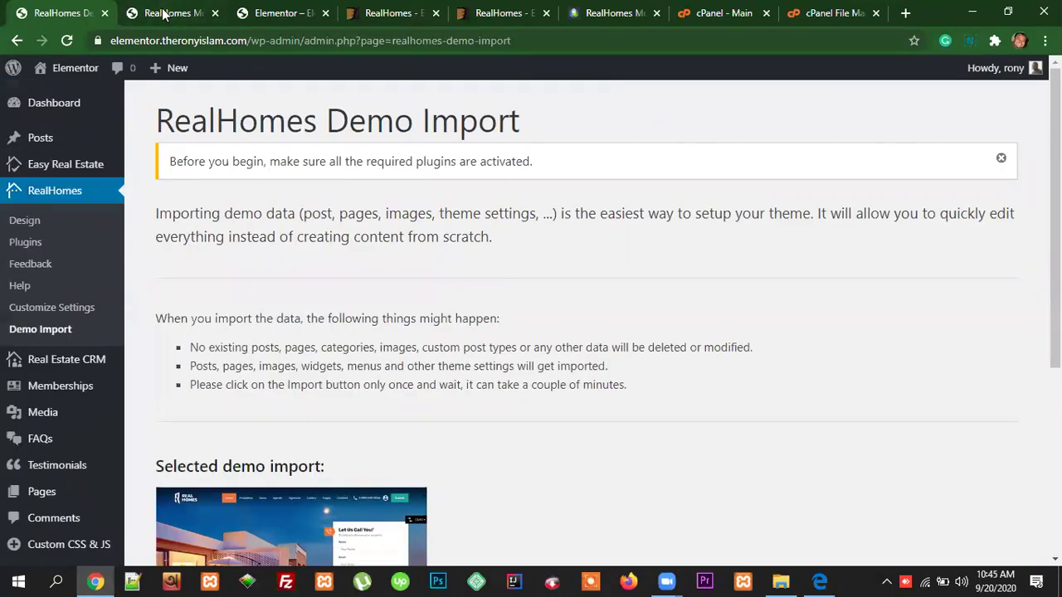
Step: Reload the site's live homepage at elementor.theronyislam.com to load the imported Modern demo
click(230, 15)
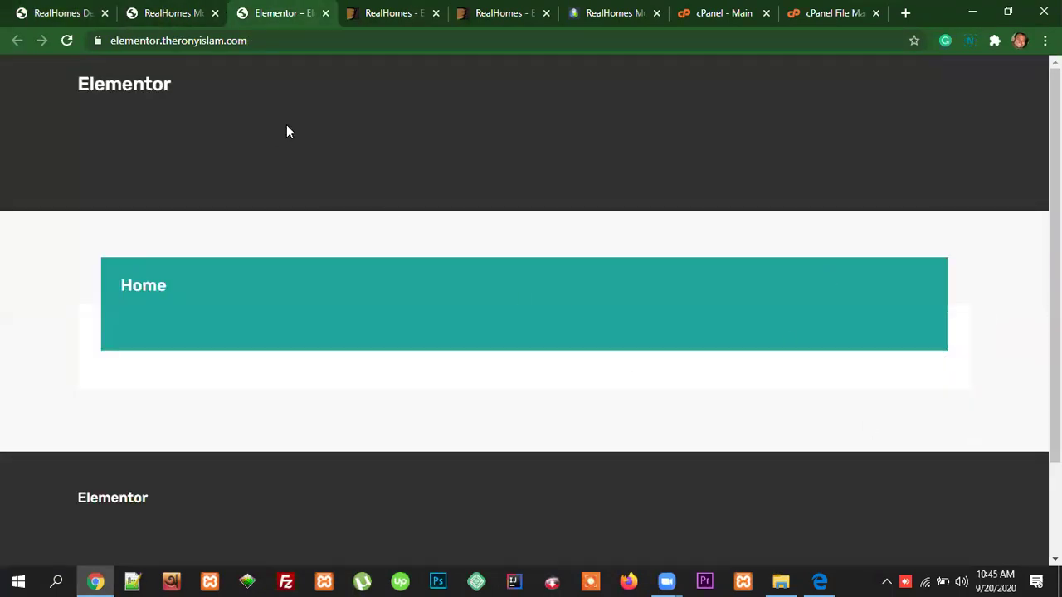
click(163, 41)
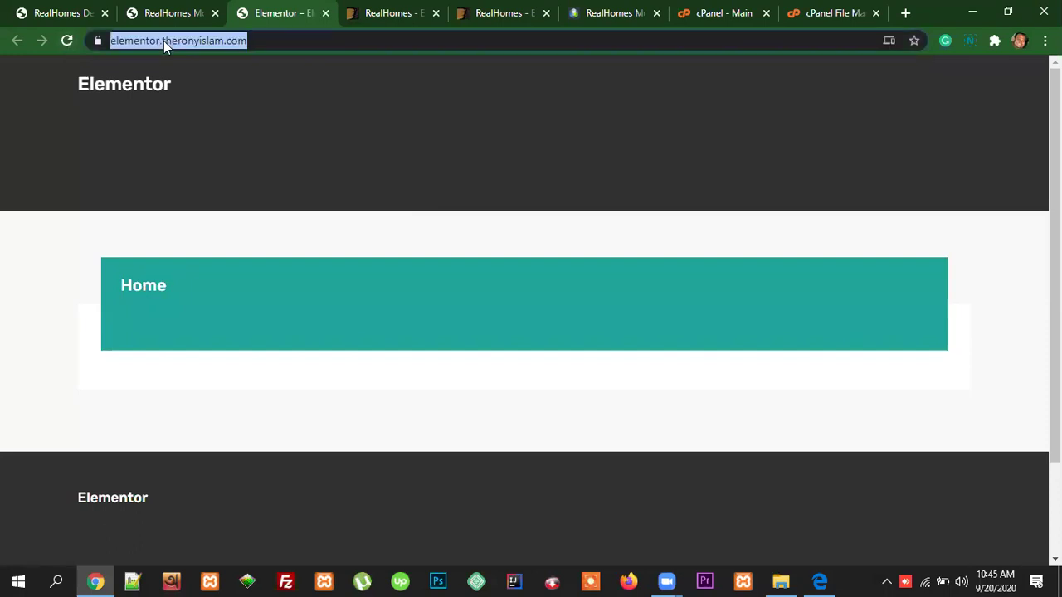
key(Return)
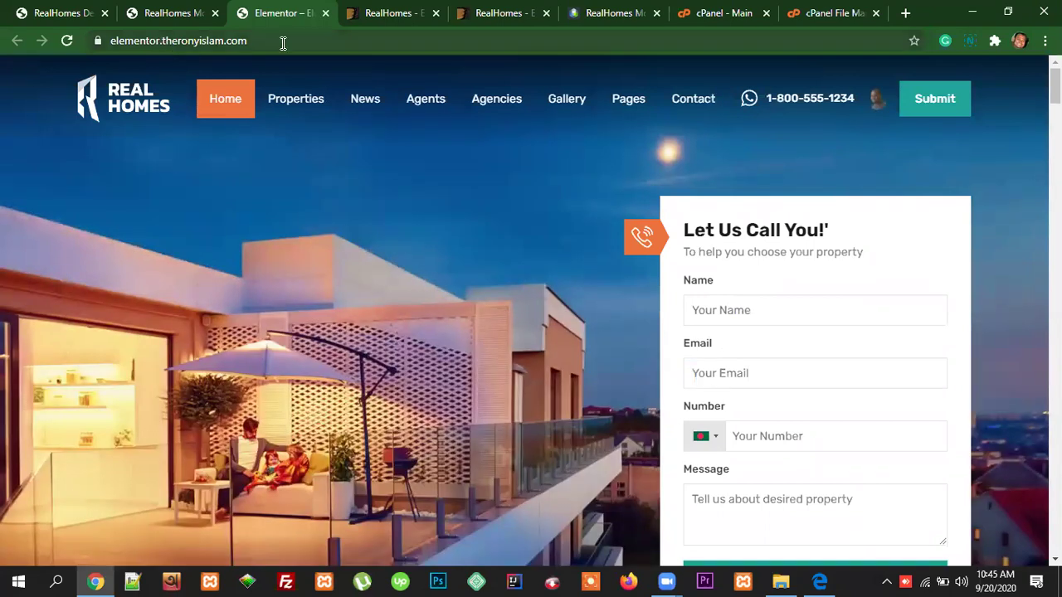
Step: Examine the imported homepage from the hero section down to the footer and back up
scroll(1025, 371, down, 2)
scroll(1025, 370, down, 11)
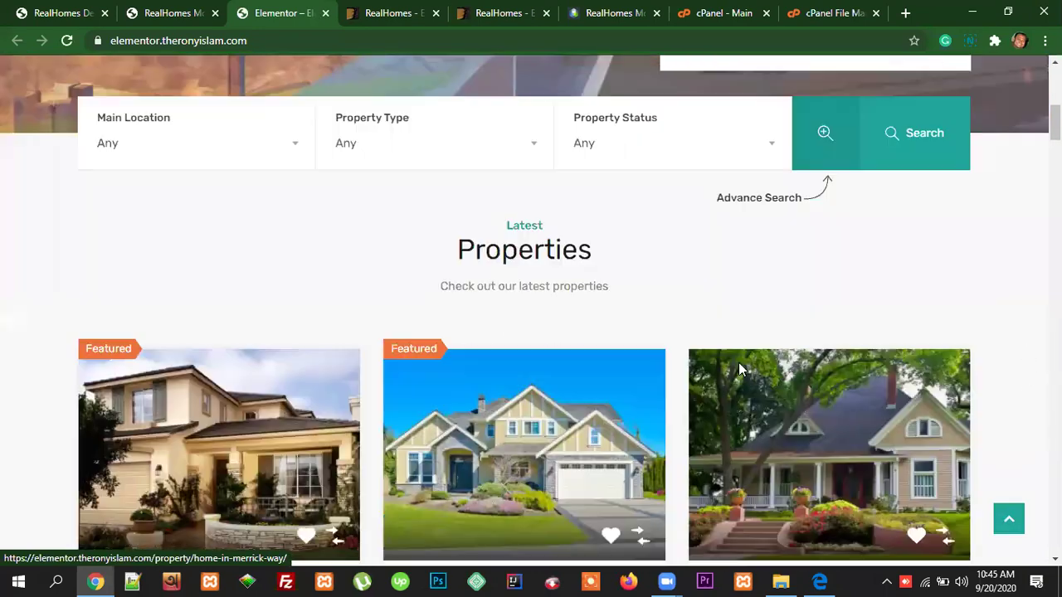
scroll(958, 393, down, 15)
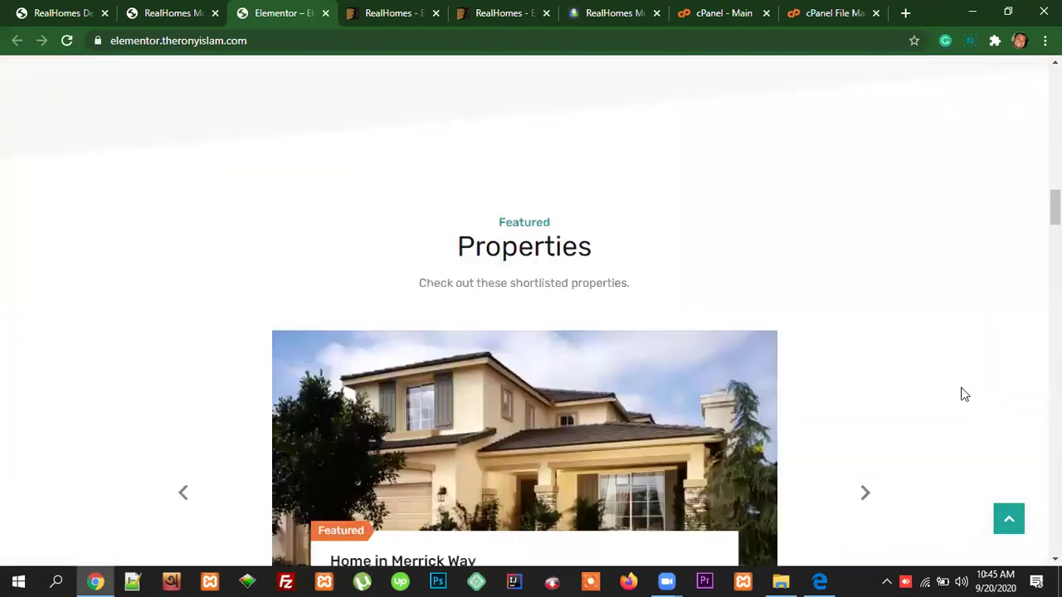
scroll(962, 388, down, 15)
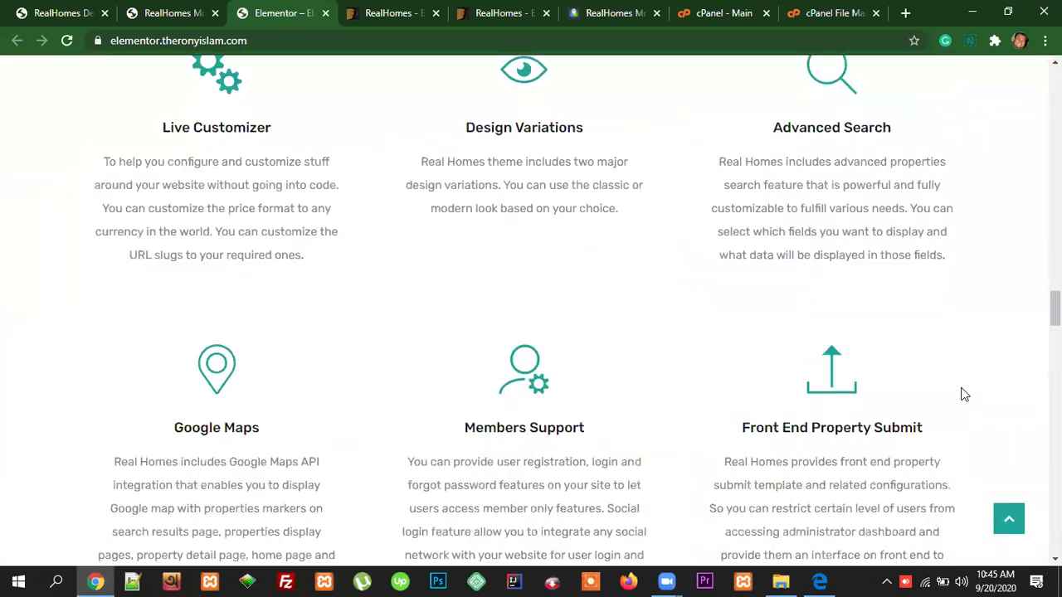
scroll(962, 394, down, 4)
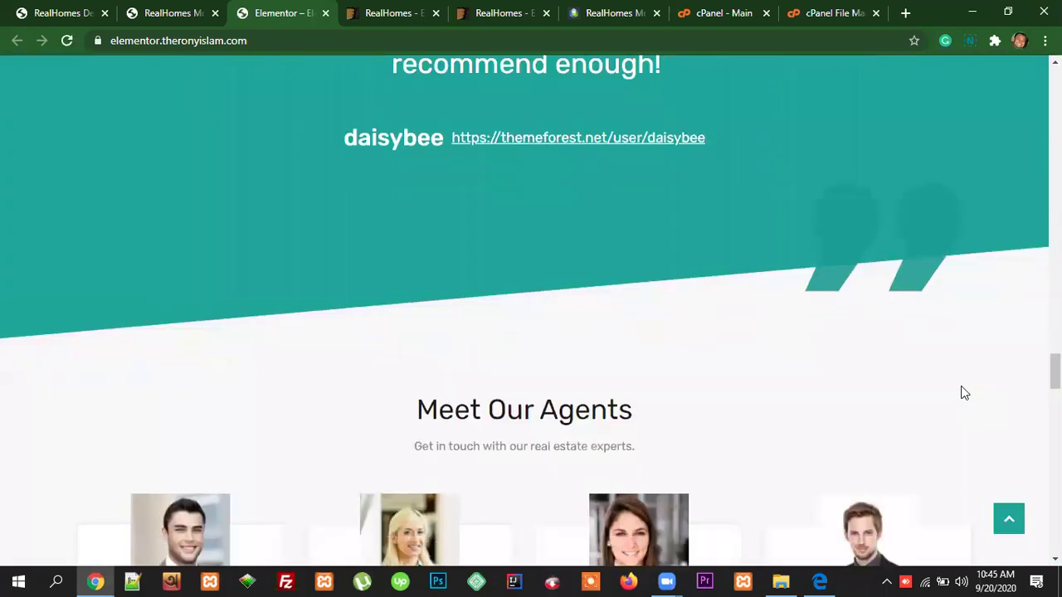
scroll(964, 393, down, 4)
scroll(963, 390, down, 6)
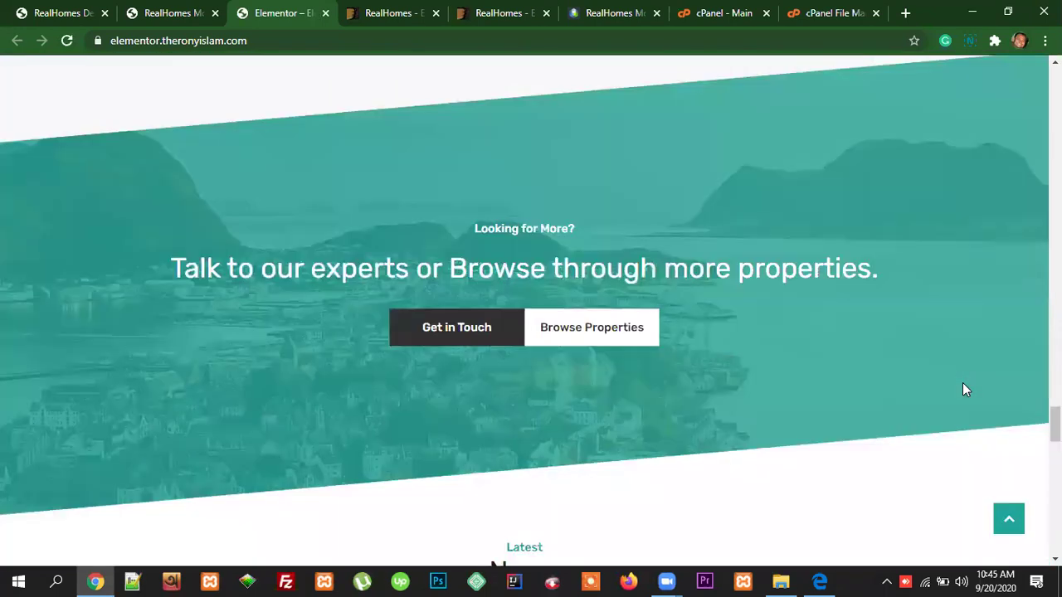
scroll(964, 390, down, 10)
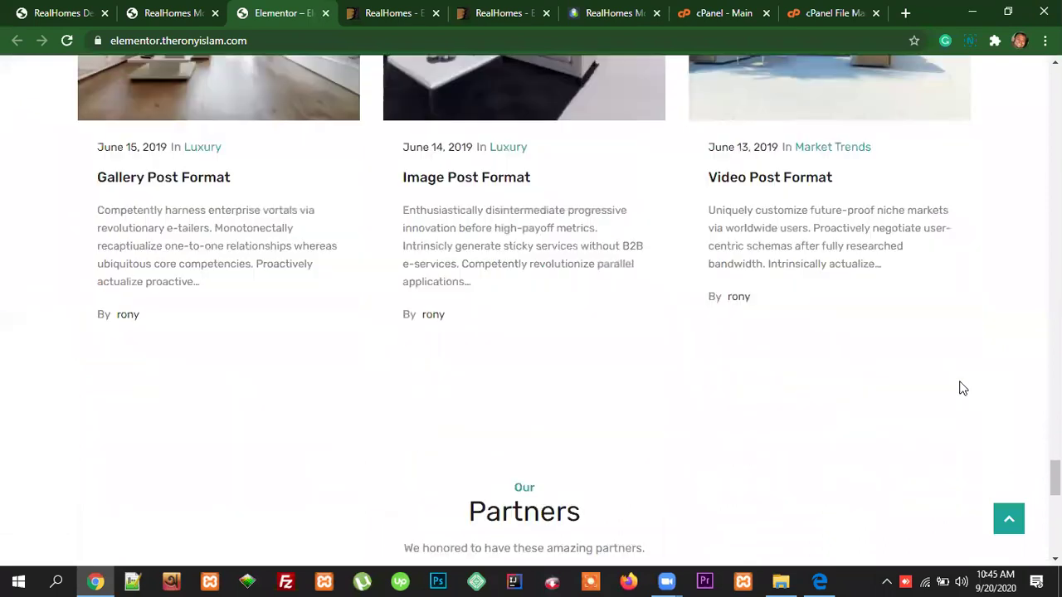
scroll(963, 389, down, 10)
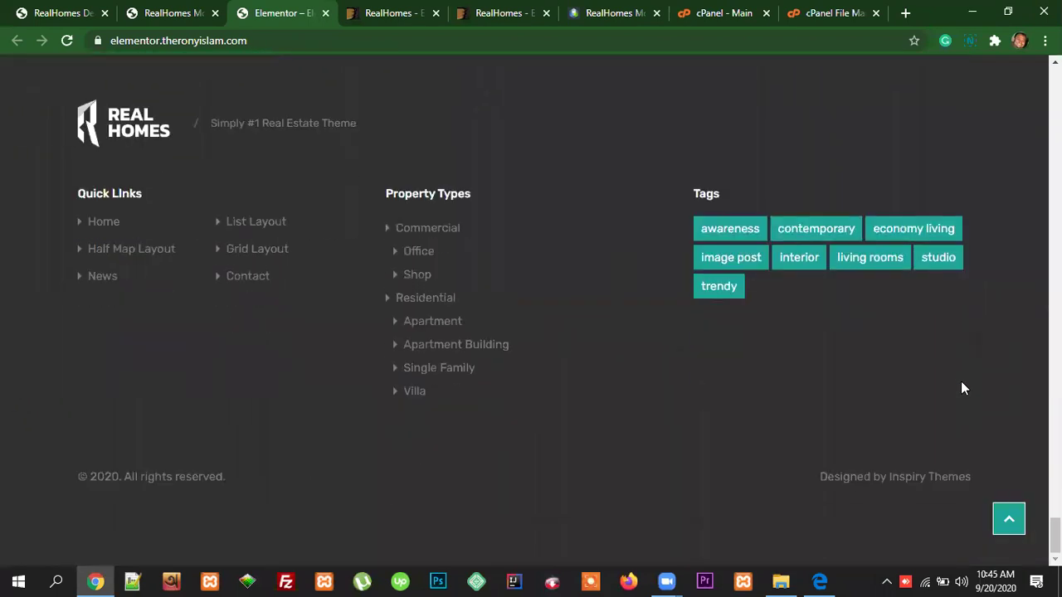
scroll(960, 385, up, 8)
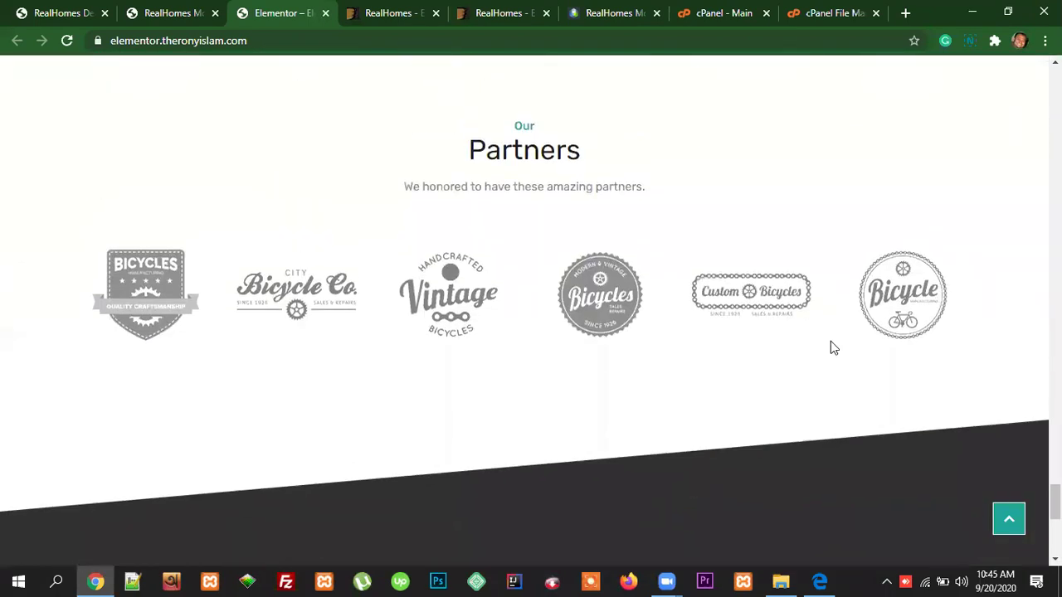
scroll(834, 347, up, 15)
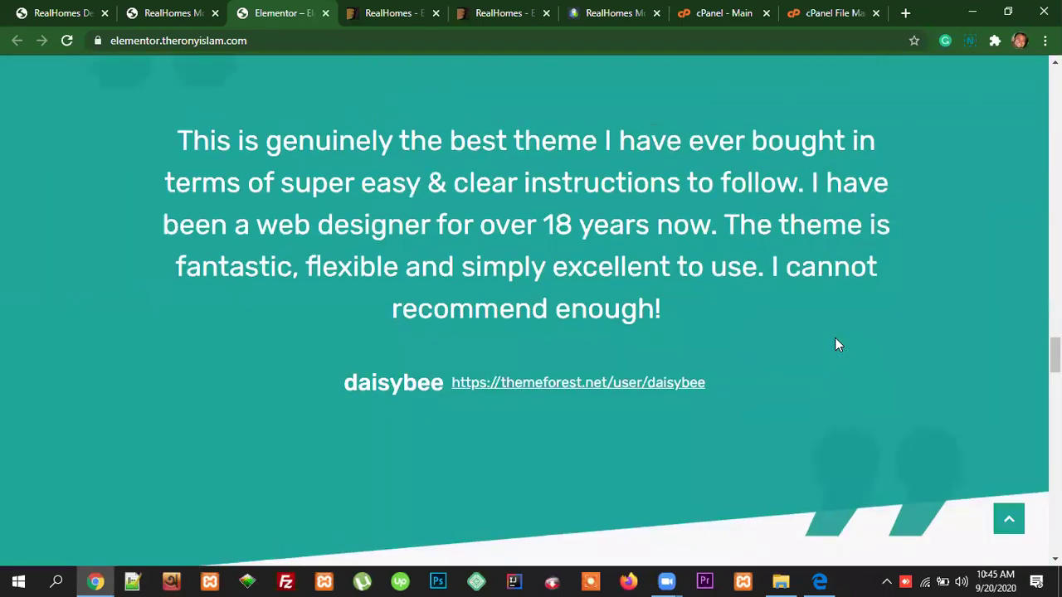
scroll(830, 341, up, 12)
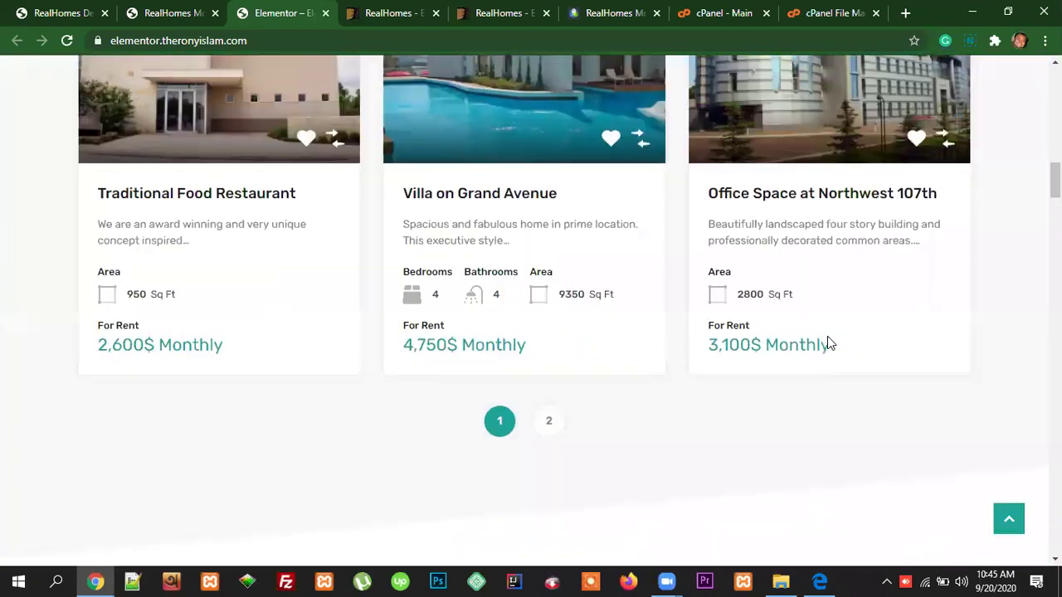
scroll(828, 336, up, 8)
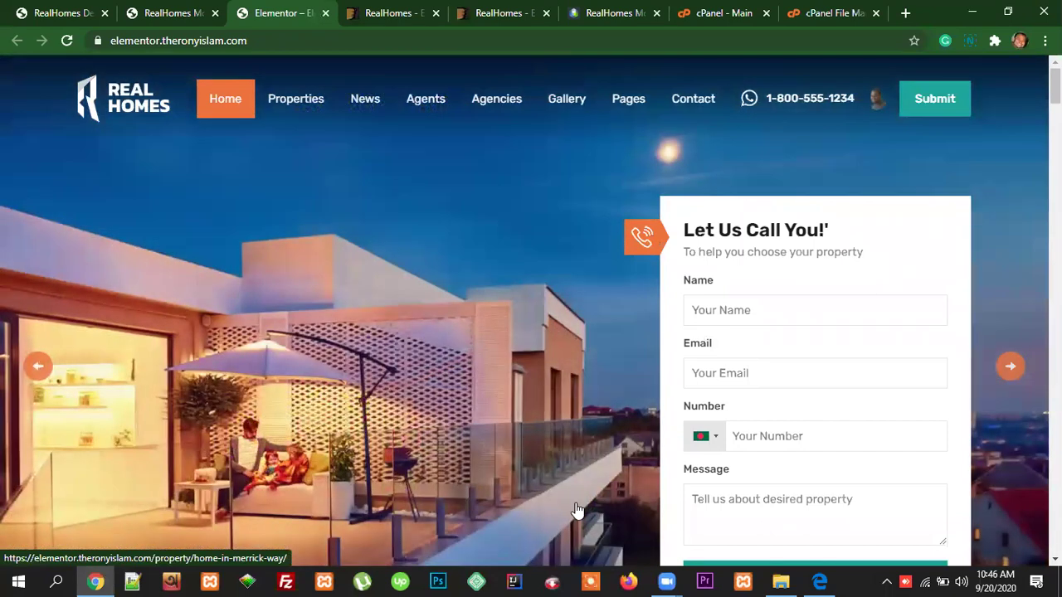
Step: Examine the imported homepage's property listings, features, agents, news and partners sections once more
scroll(581, 506, down, 7)
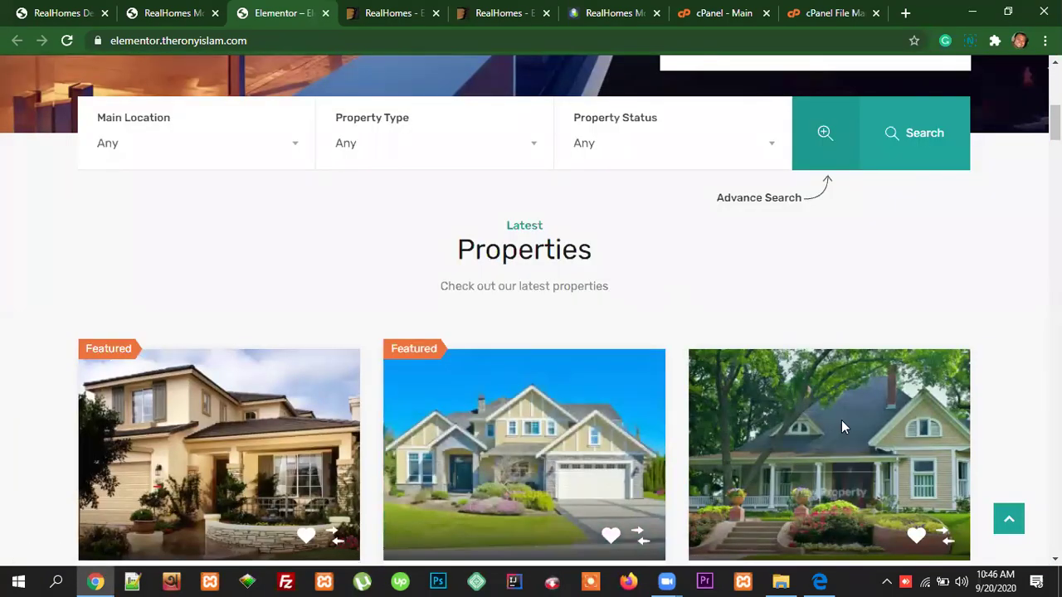
scroll(841, 420, down, 8)
scroll(749, 410, down, 5)
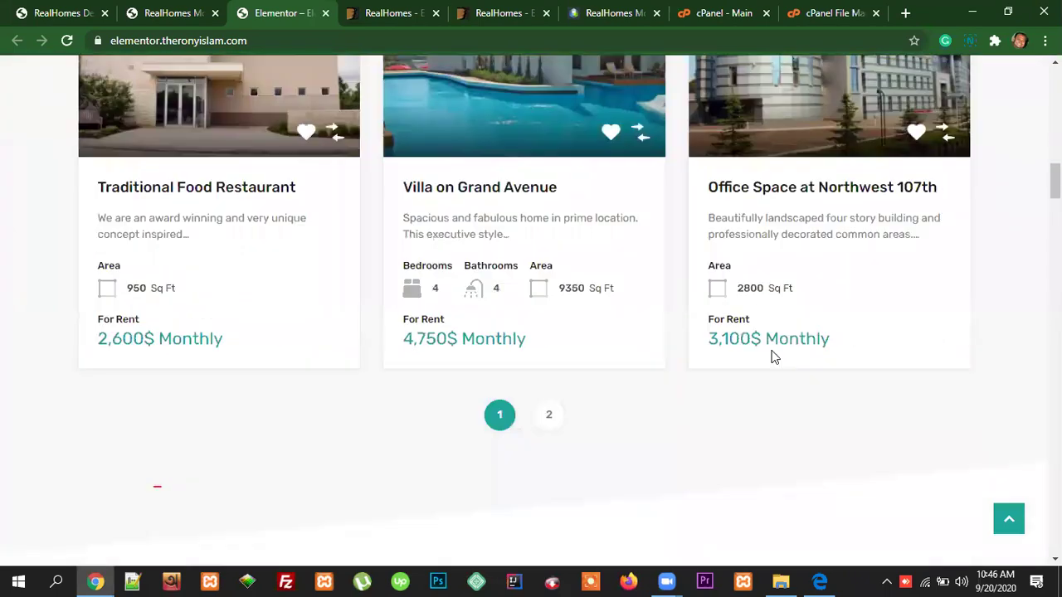
scroll(772, 415, down, 5)
scroll(790, 410, down, 10)
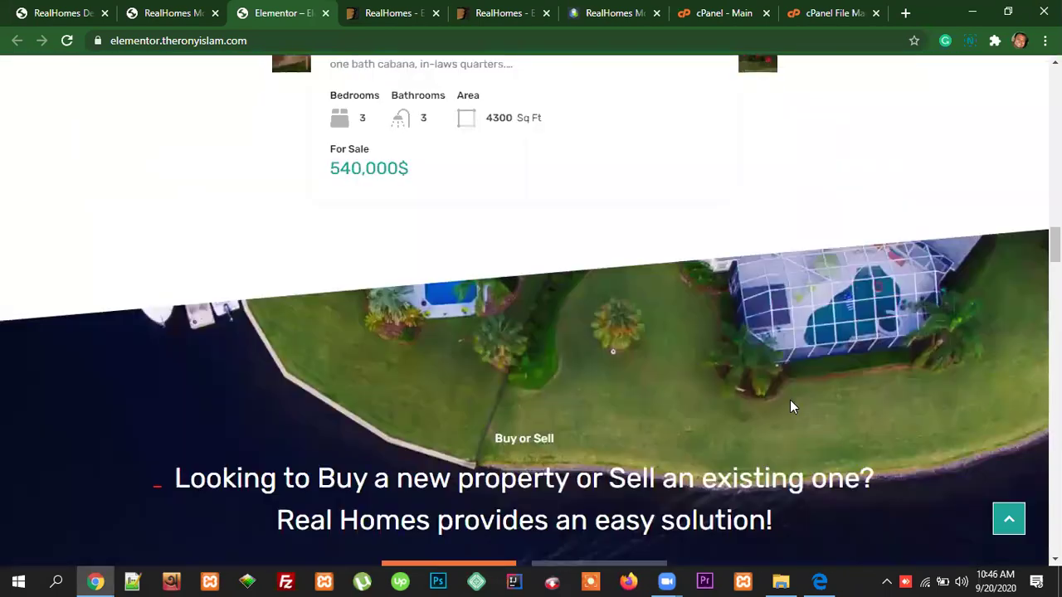
scroll(780, 396, down, 15)
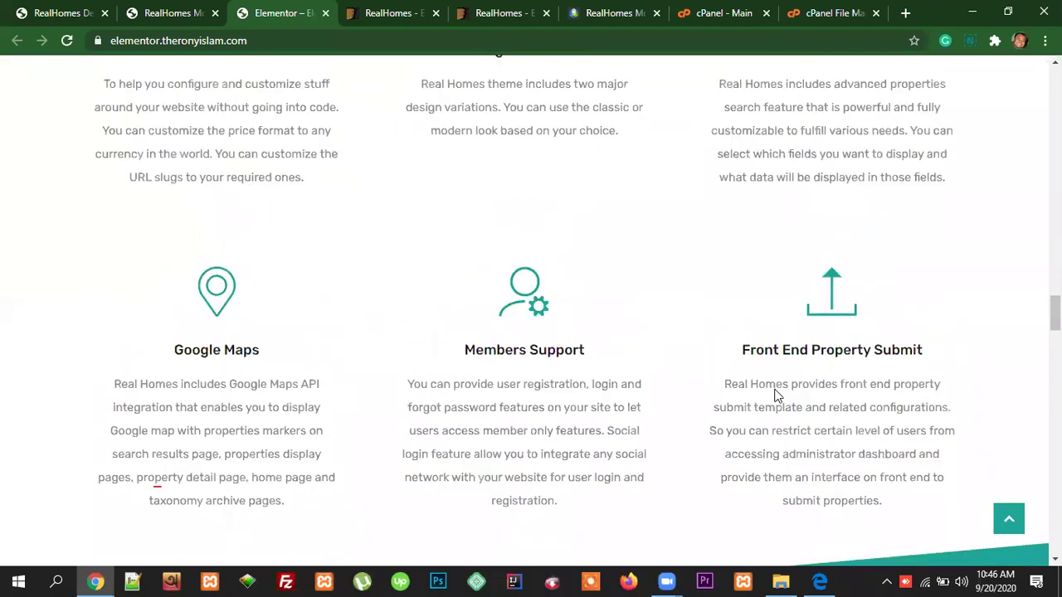
scroll(774, 395, down, 5)
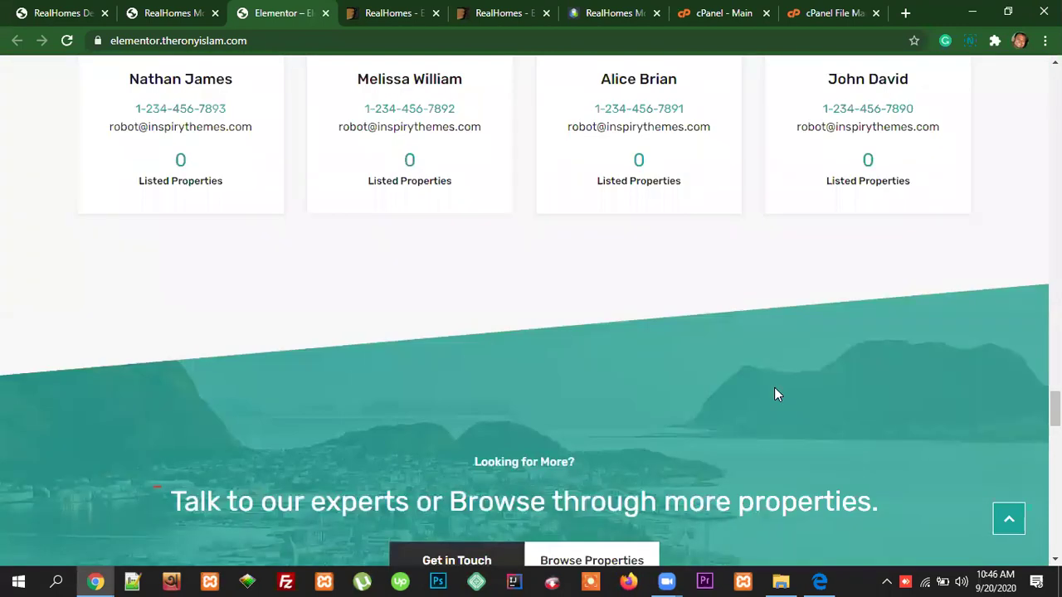
scroll(774, 395, down, 13)
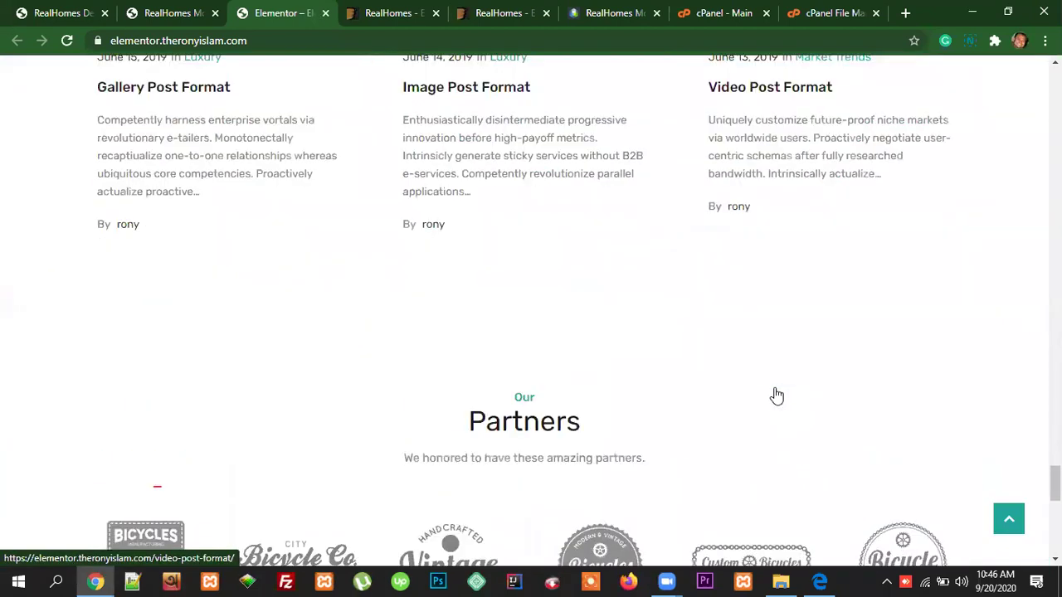
scroll(776, 397, down, 2)
Step: Revisit the RealHomes Demo Import page and look at the RealHomes theme listing on ThemeForest
click(54, 15)
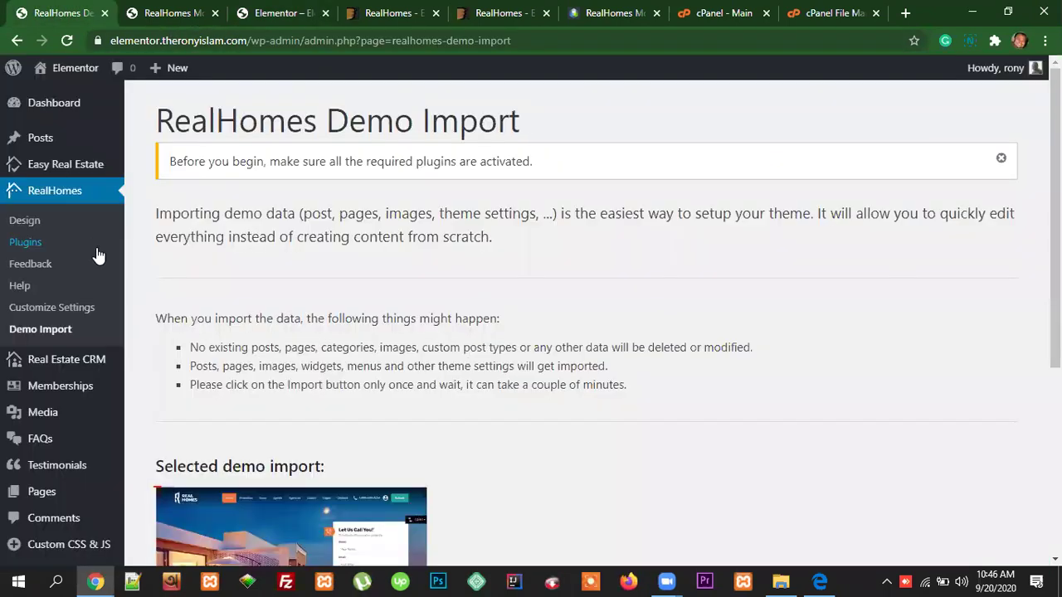
mouse_move(91, 179)
mouse_move(58, 172)
click(390, 12)
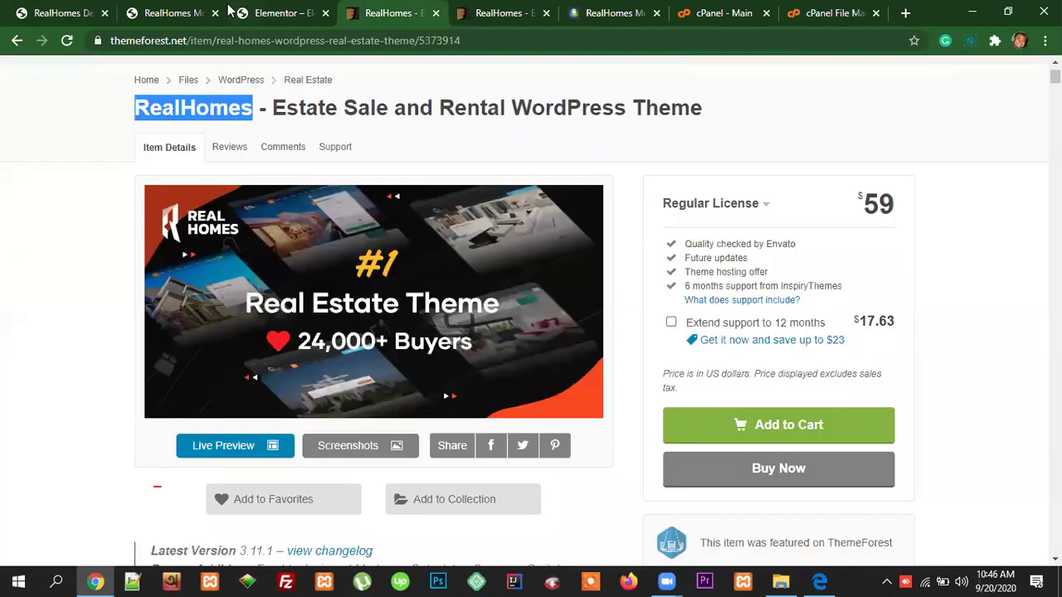
Step: Return to the imported homepage and review it from the partners section back up to Featured Properties
key(ctrl+shift+Tab)
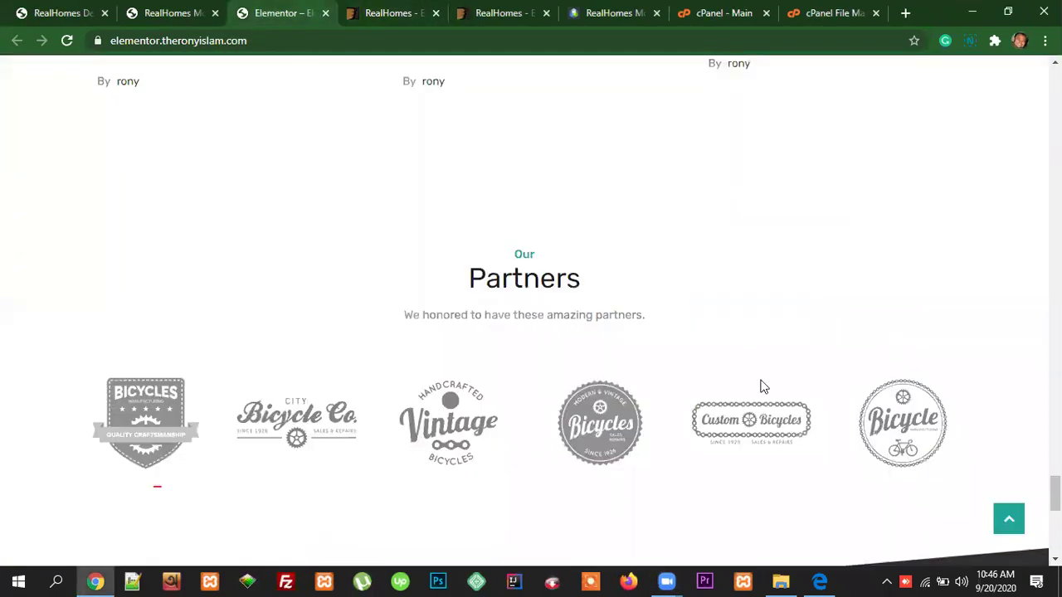
scroll(768, 373, up, 3)
scroll(769, 375, down, 3)
scroll(687, 414, up, 8)
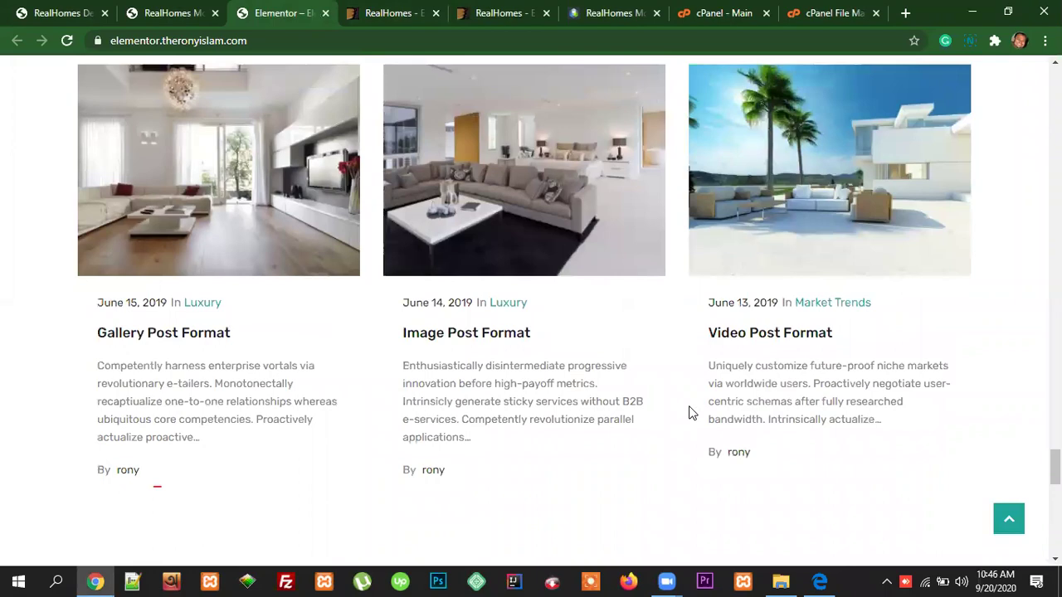
scroll(628, 414, up, 15)
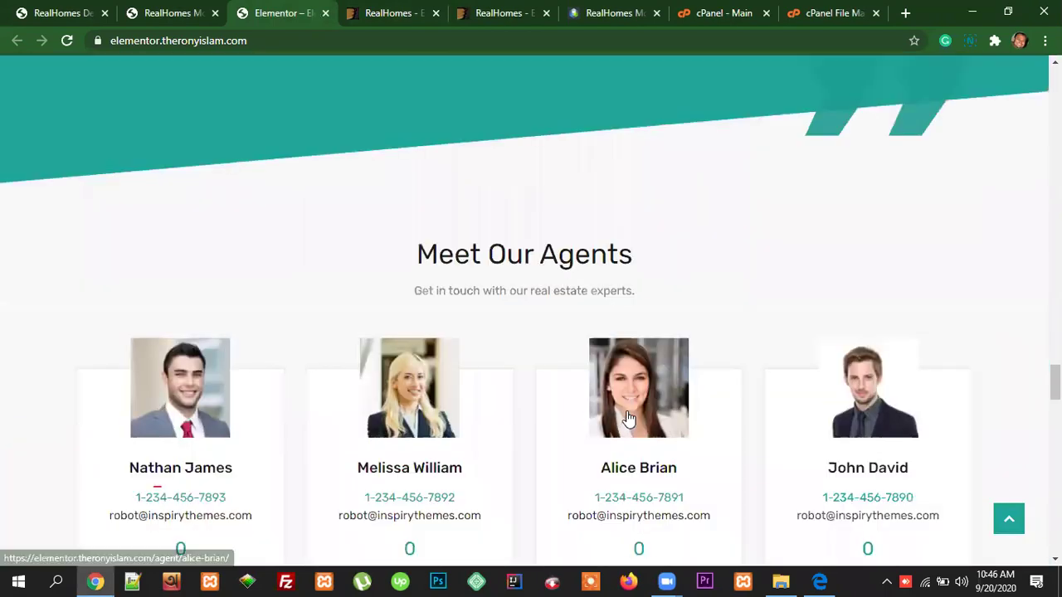
scroll(628, 407, up, 15)
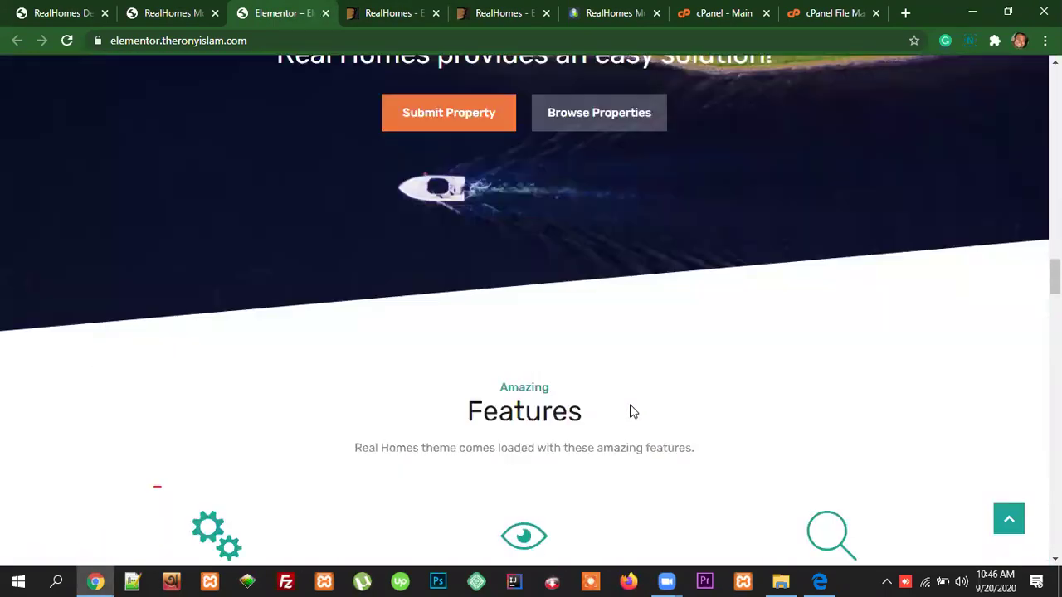
scroll(569, 396, up, 8)
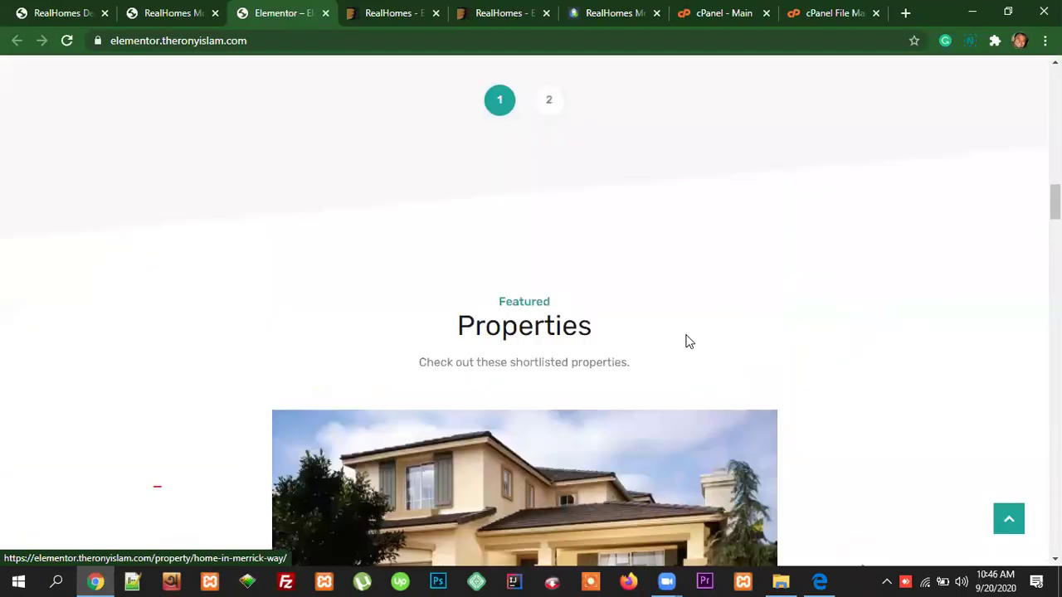
Step: Review the Demo Import page and the original Modern demo at di.realhomes.io/modern, and return to the Demo Import page
click(52, 17)
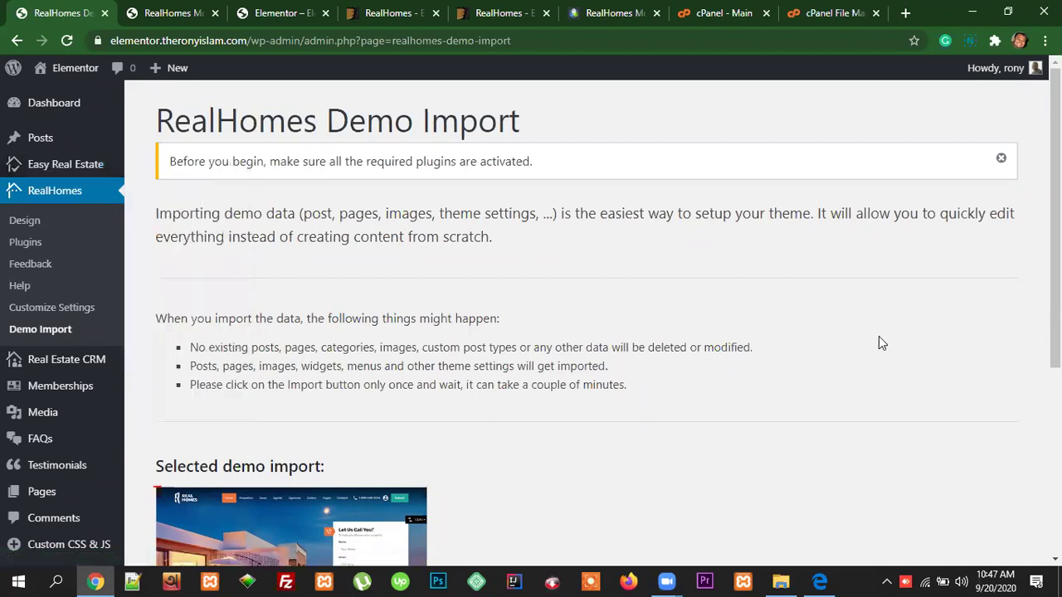
scroll(880, 336, down, 3)
scroll(883, 343, up, 3)
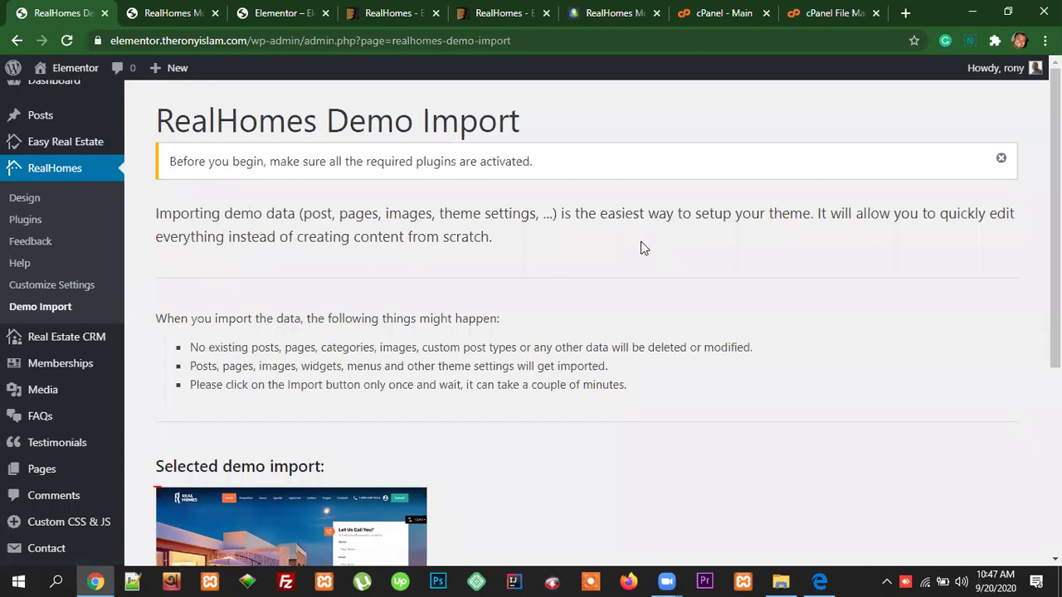
click(167, 14)
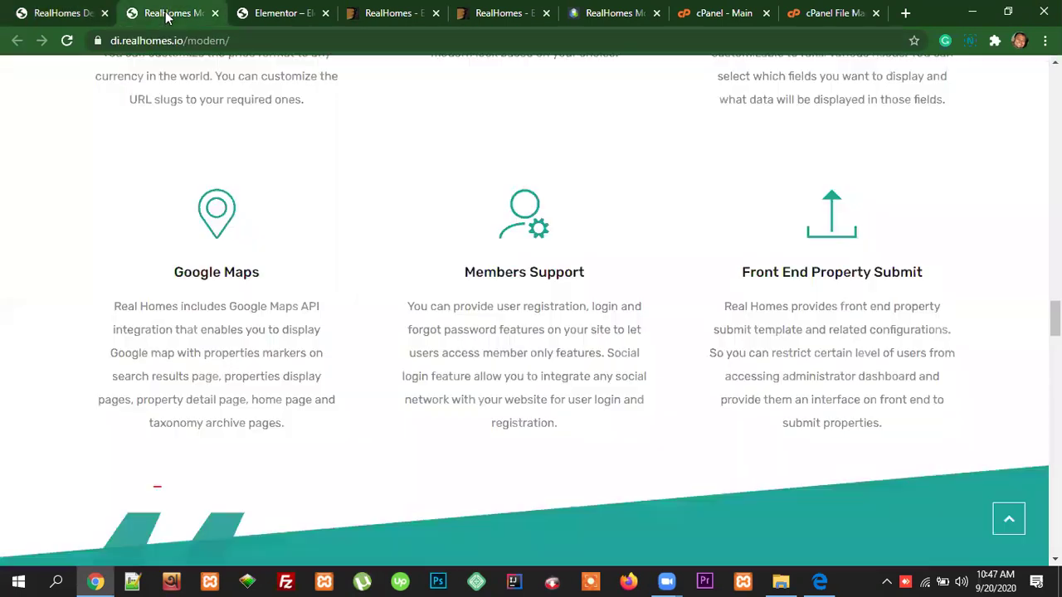
scroll(667, 300, up, 5)
scroll(668, 301, down, 15)
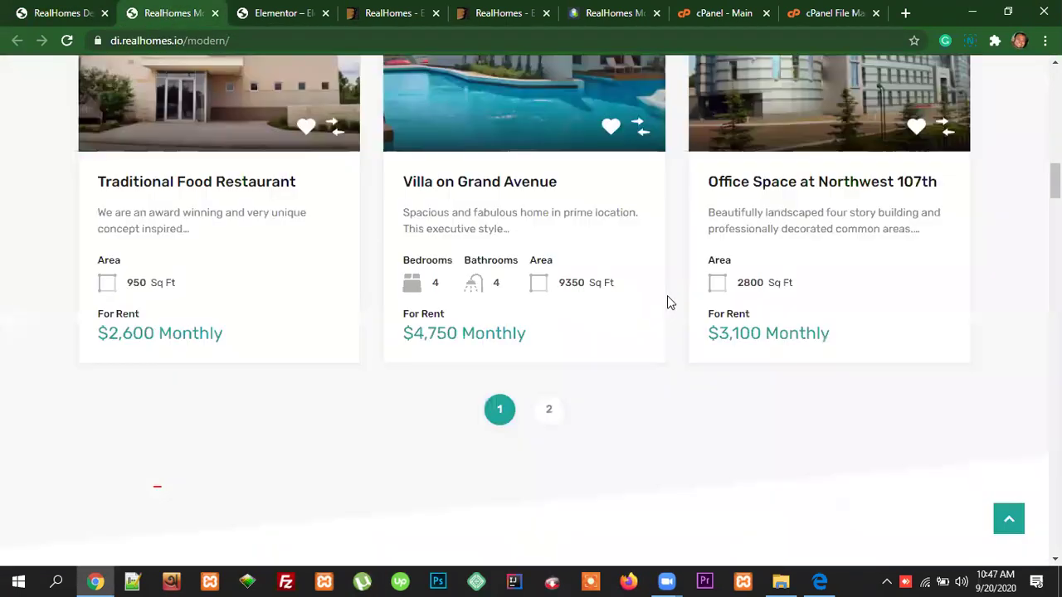
scroll(666, 299, up, 4)
click(48, 10)
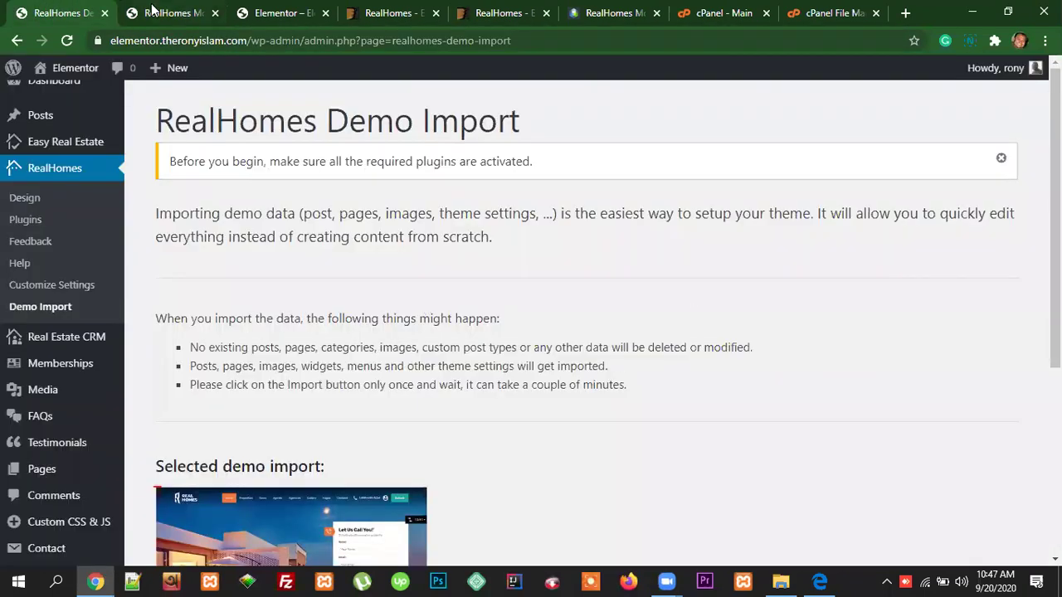
Step: Review the original Modern demo at di.realhomes.io/modern from its header slider down to the Featured Properties section
click(152, 10)
scroll(846, 448, up, 10)
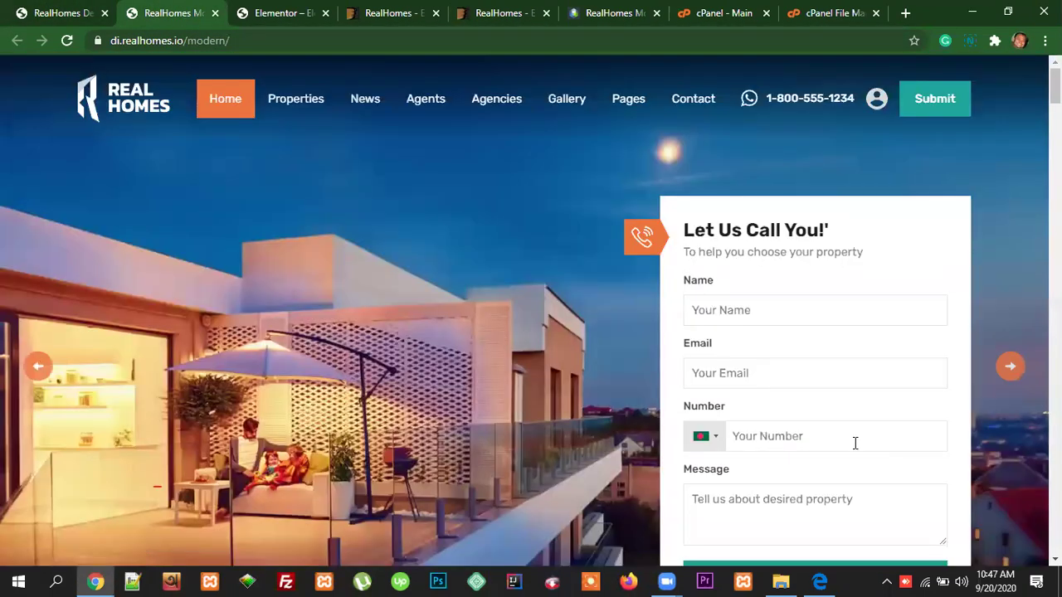
scroll(855, 443, down, 15)
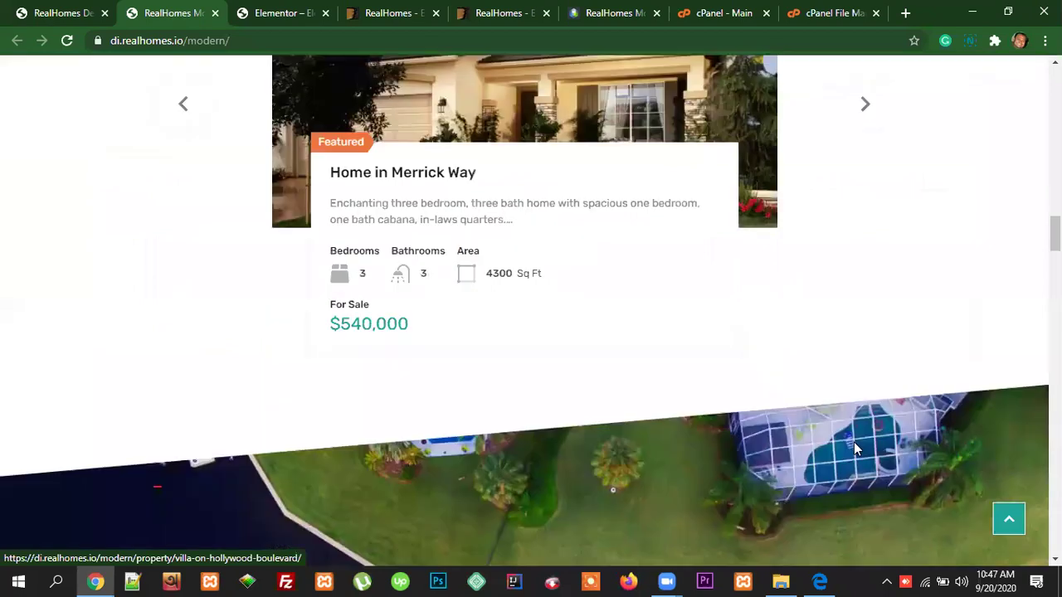
scroll(854, 443, down, 3)
scroll(854, 442, up, 7)
scroll(671, 460, up, 3)
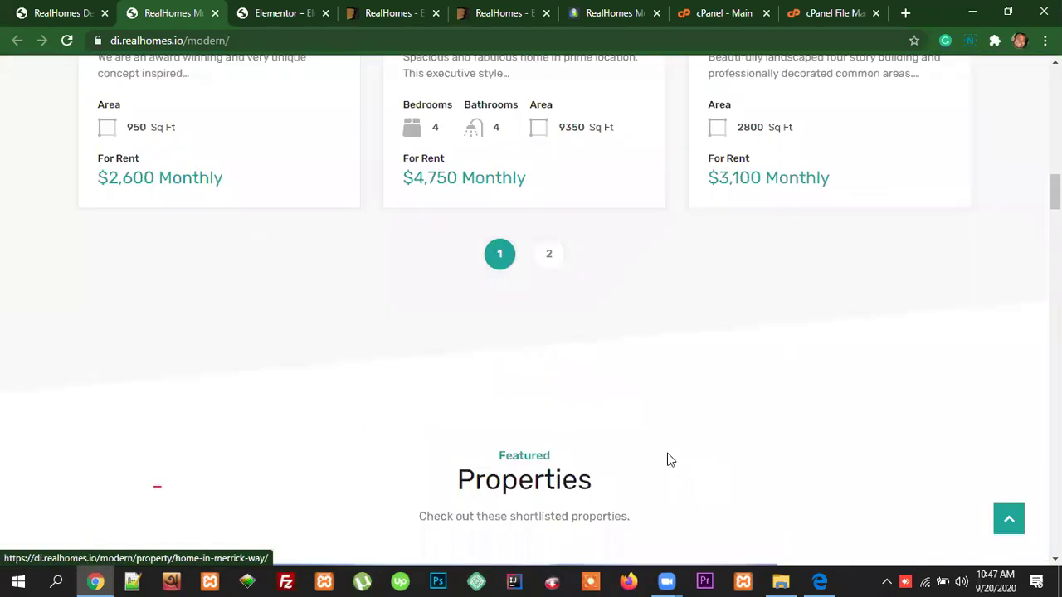
Step: Place the original Modern demo's browser tab after the imported homepage's and compare the latest property listings of both sites
click(253, 16)
scroll(870, 399, up, 4)
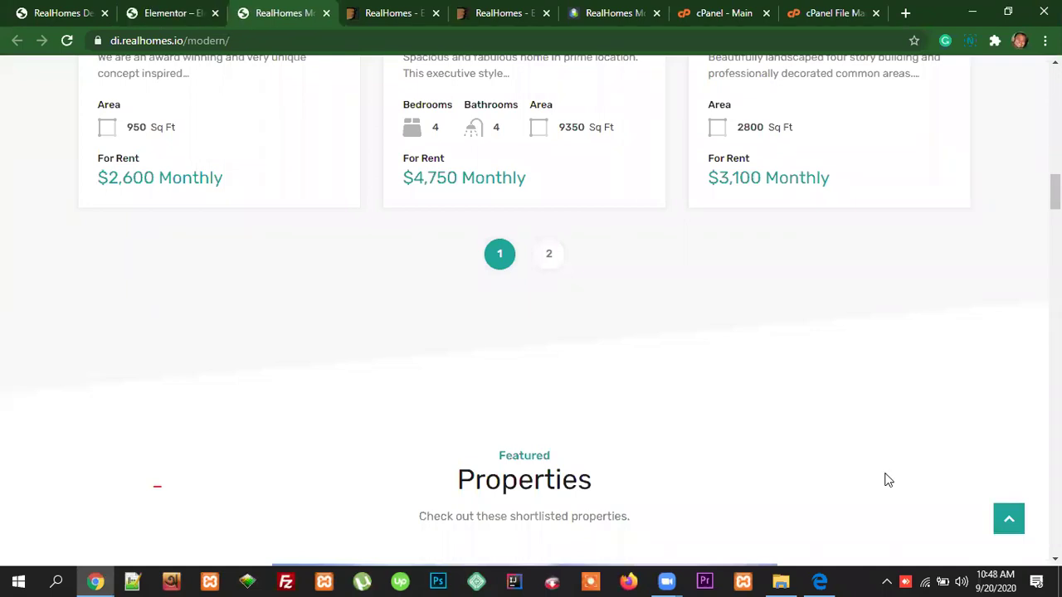
scroll(887, 480, up, 15)
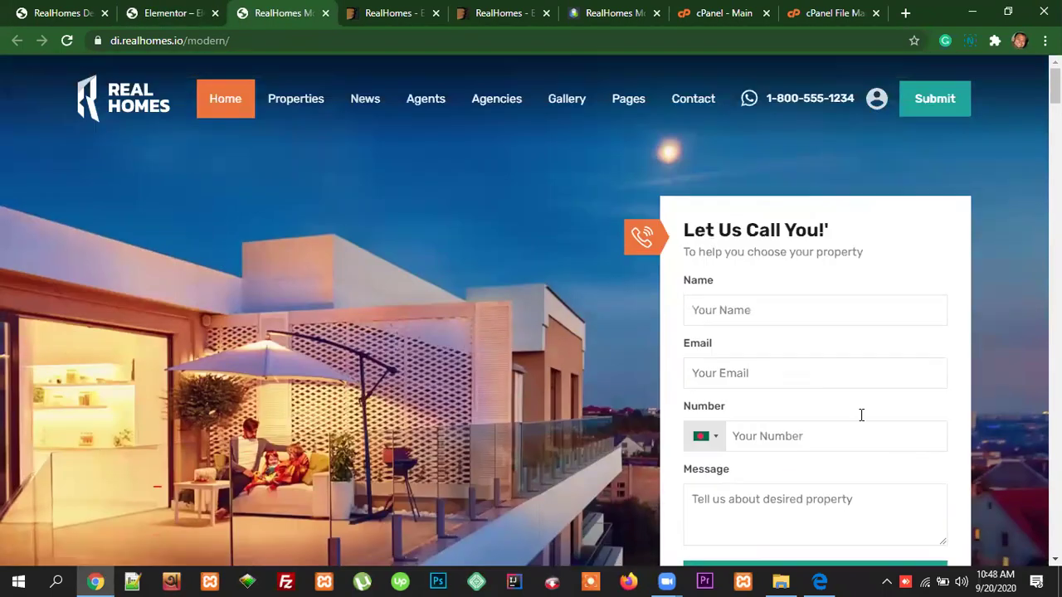
scroll(910, 412, down, 3)
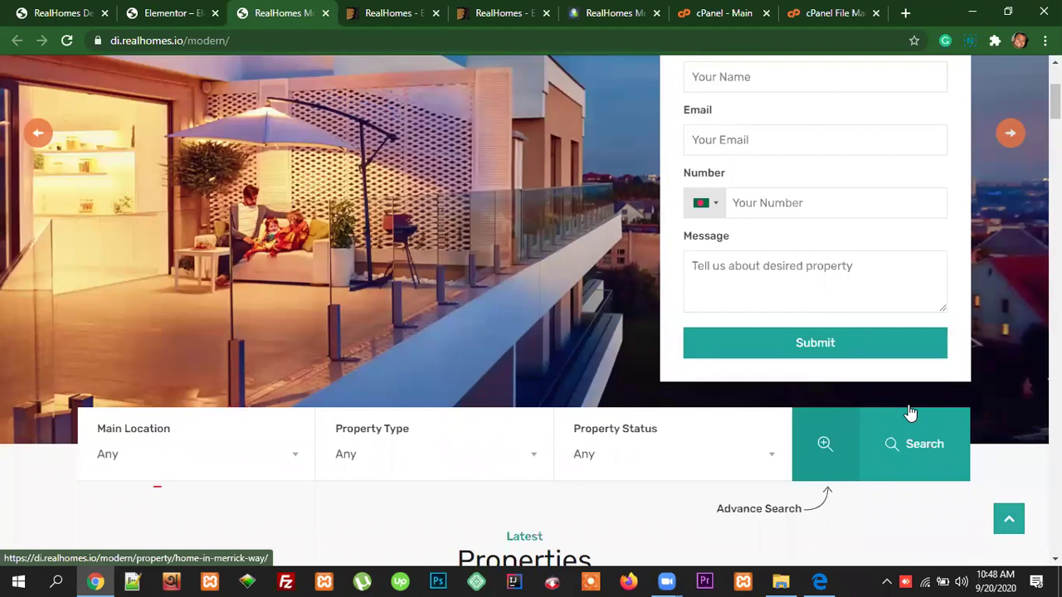
scroll(910, 413, down, 4)
scroll(546, 392, down, 3)
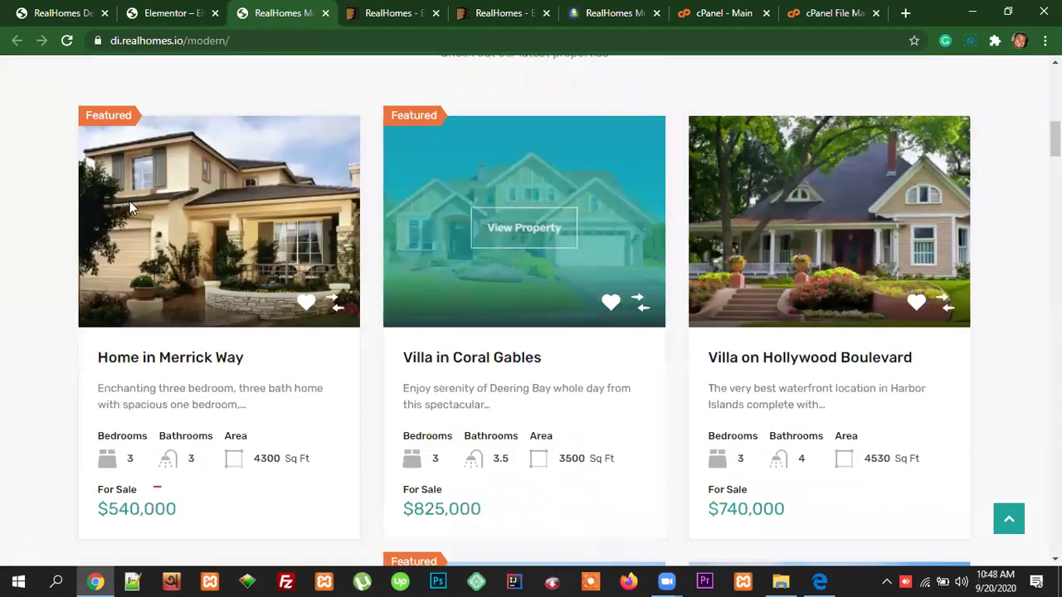
click(164, 15)
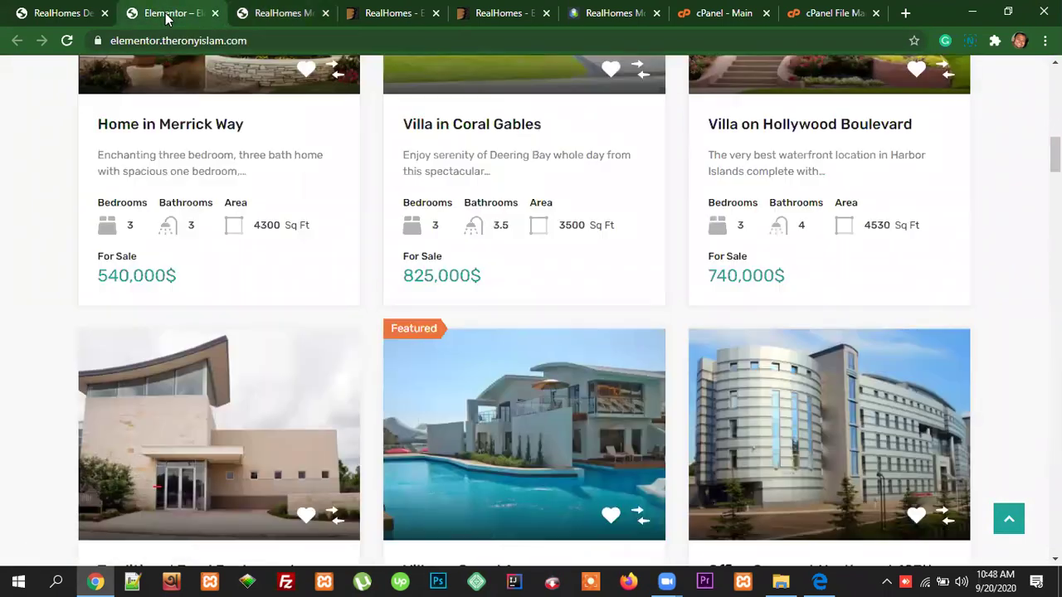
Step: Open the site's list of all pages in the admin, with a brief check of the imported homepage's header
click(86, 18)
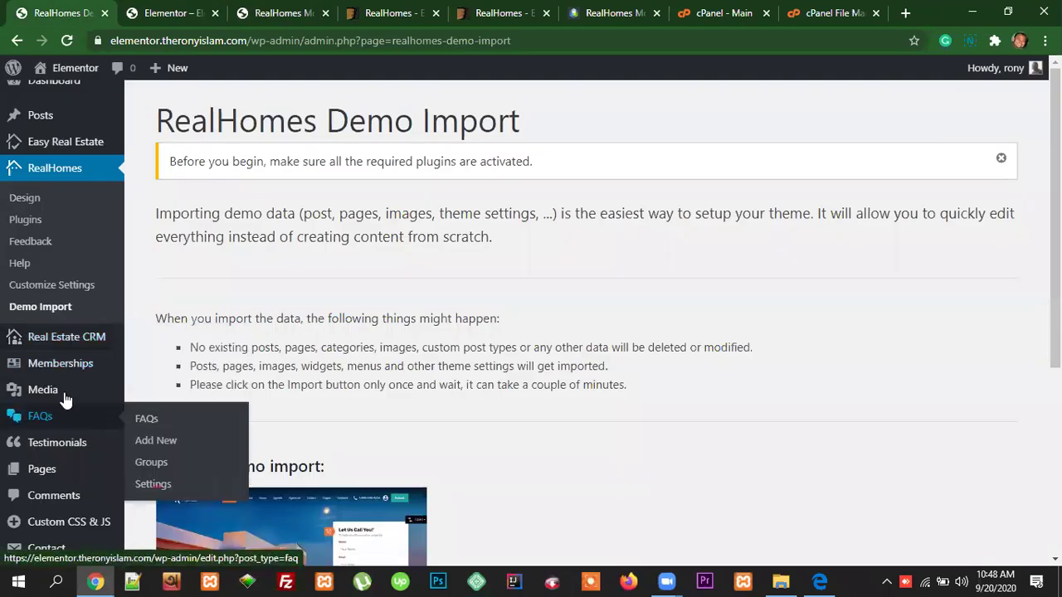
click(36, 476)
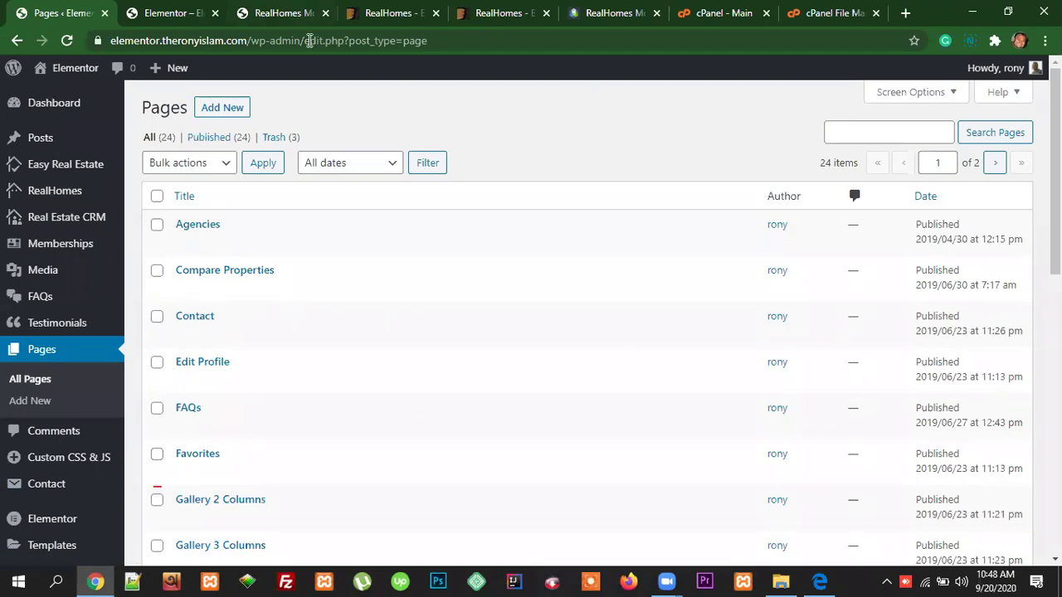
key(ctrl+Tab)
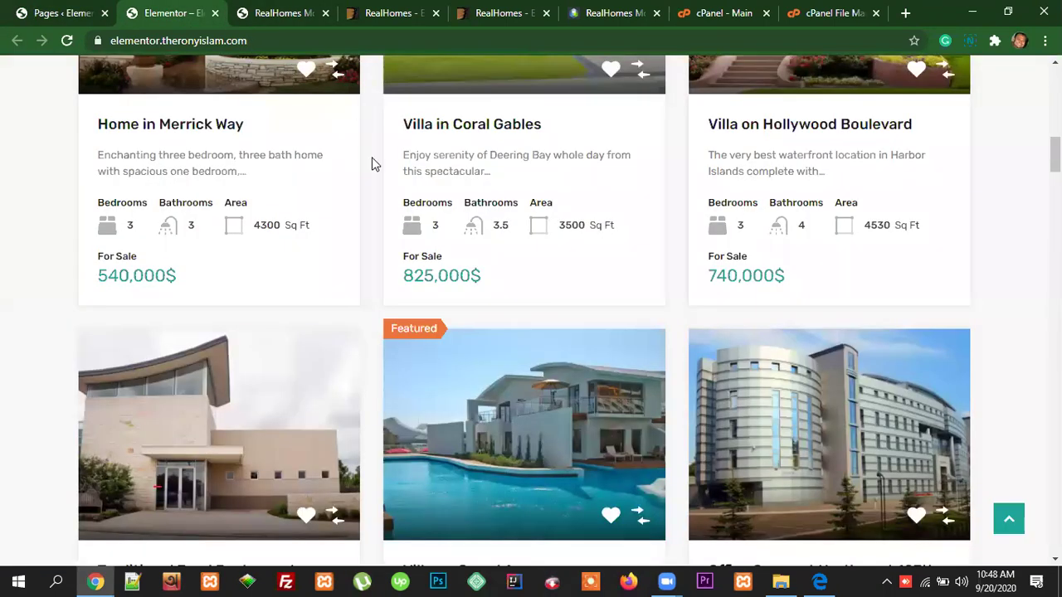
scroll(482, 308, up, 15)
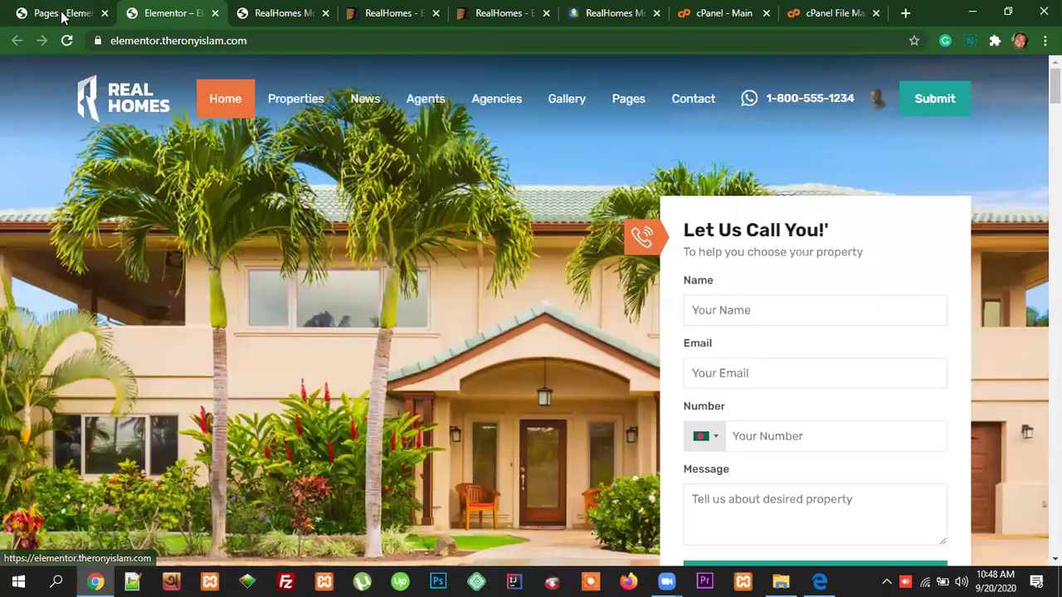
click(63, 14)
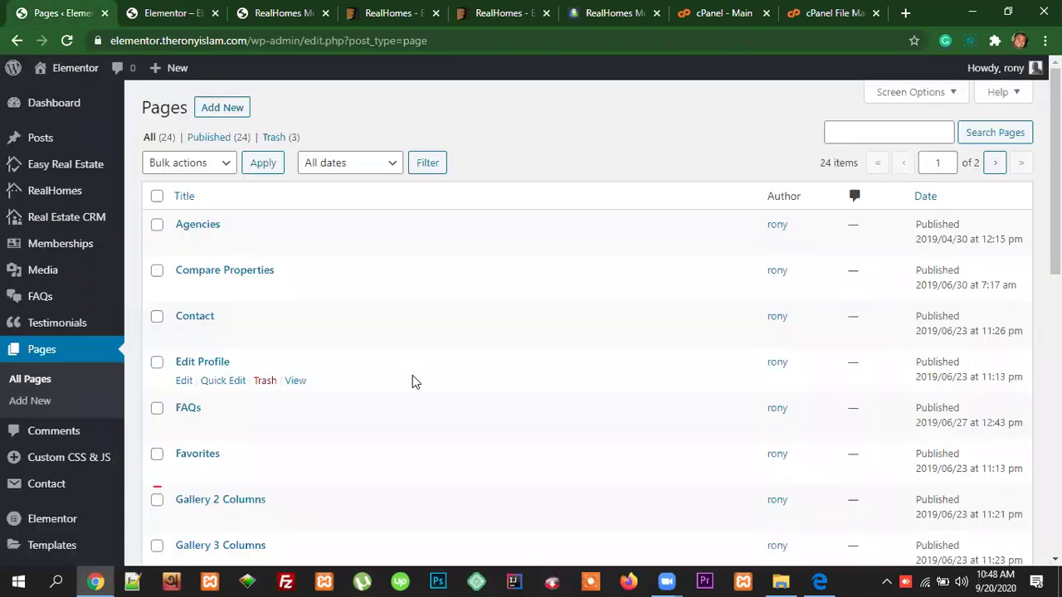
Step: Open the Home page dated 2020/09/20 for editing and inspect its content and banner settings
scroll(412, 379, down, 3)
scroll(413, 380, down, 3)
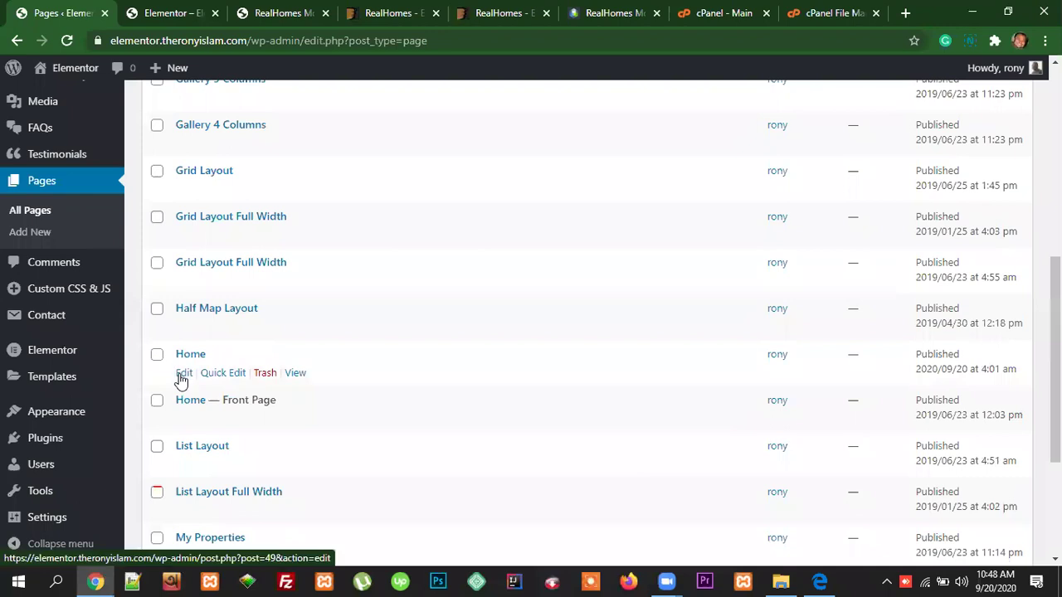
click(182, 374)
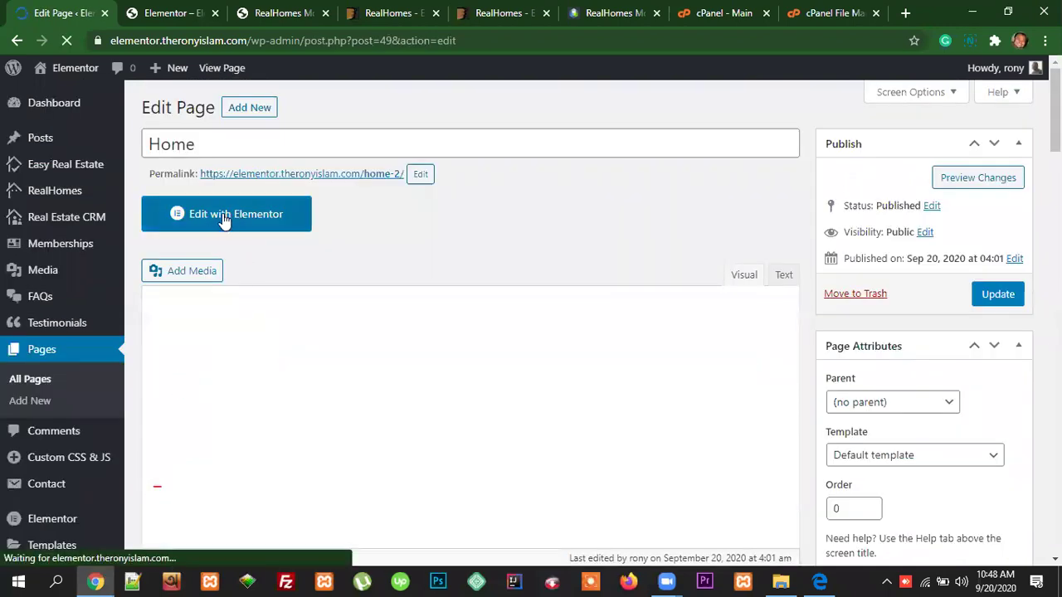
scroll(742, 410, down, 6)
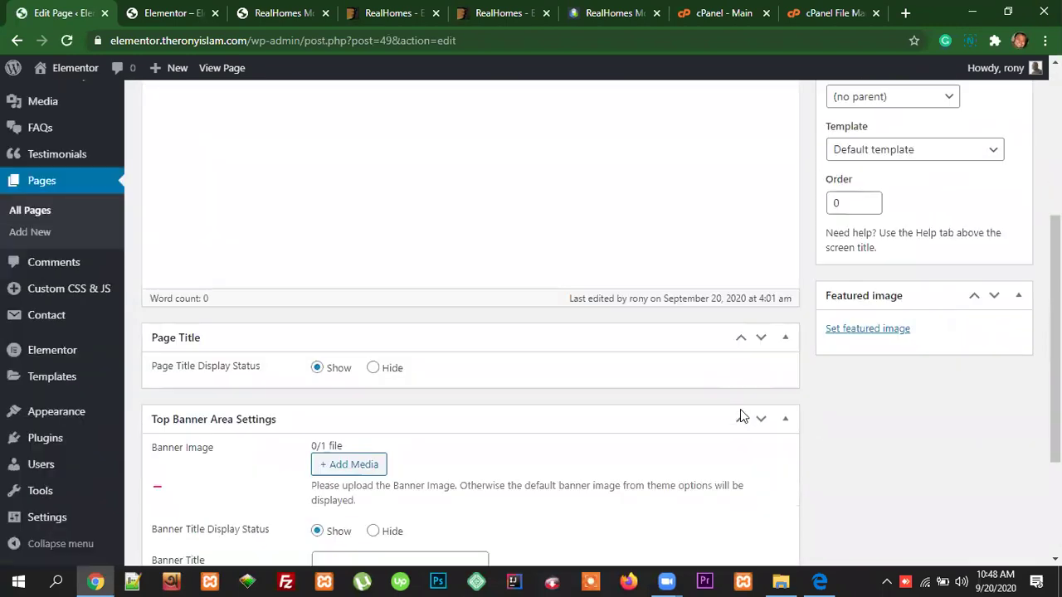
scroll(741, 409, up, 6)
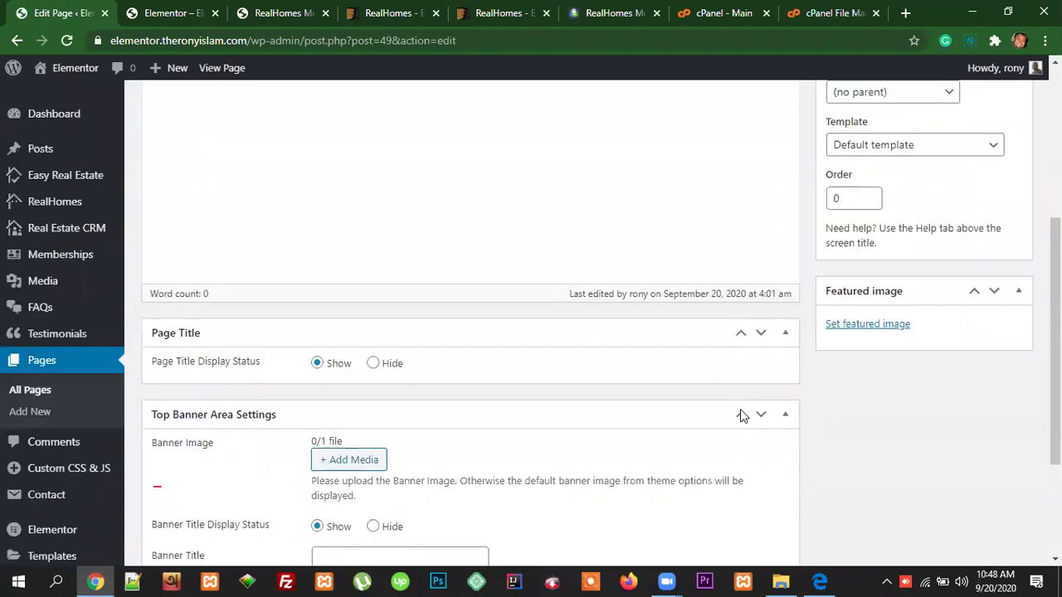
scroll(742, 409, up, 1)
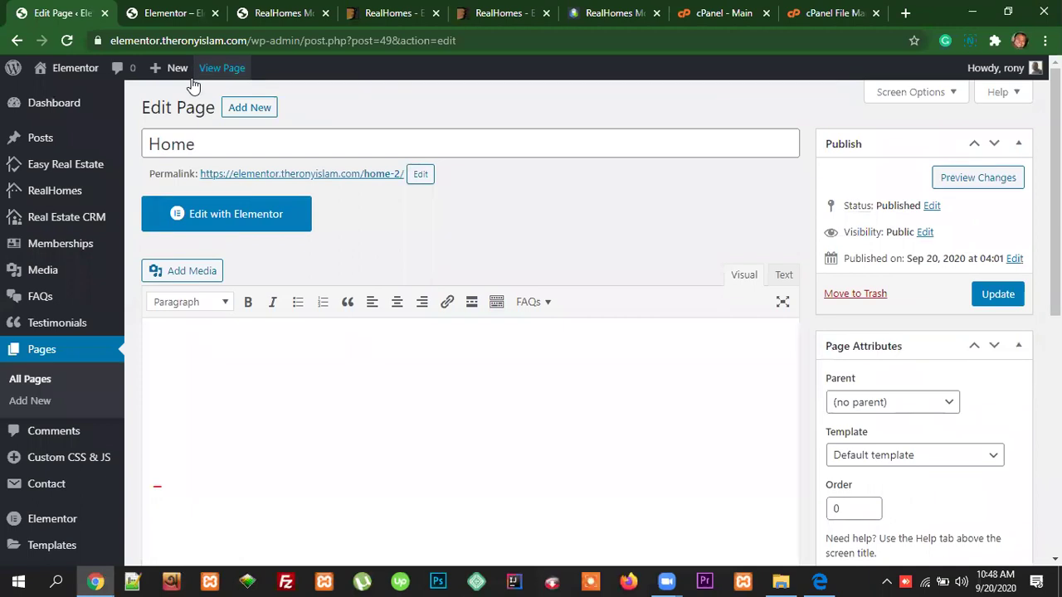
Step: Return to the list of all pages and open the Home page marked Front Page for editing
click(45, 352)
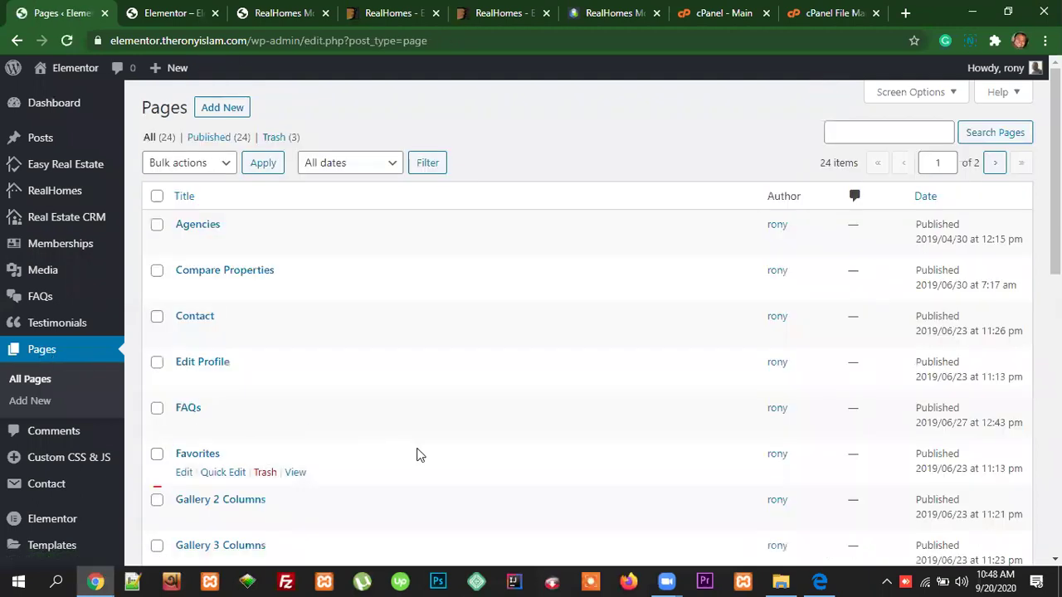
scroll(423, 453, down, 6)
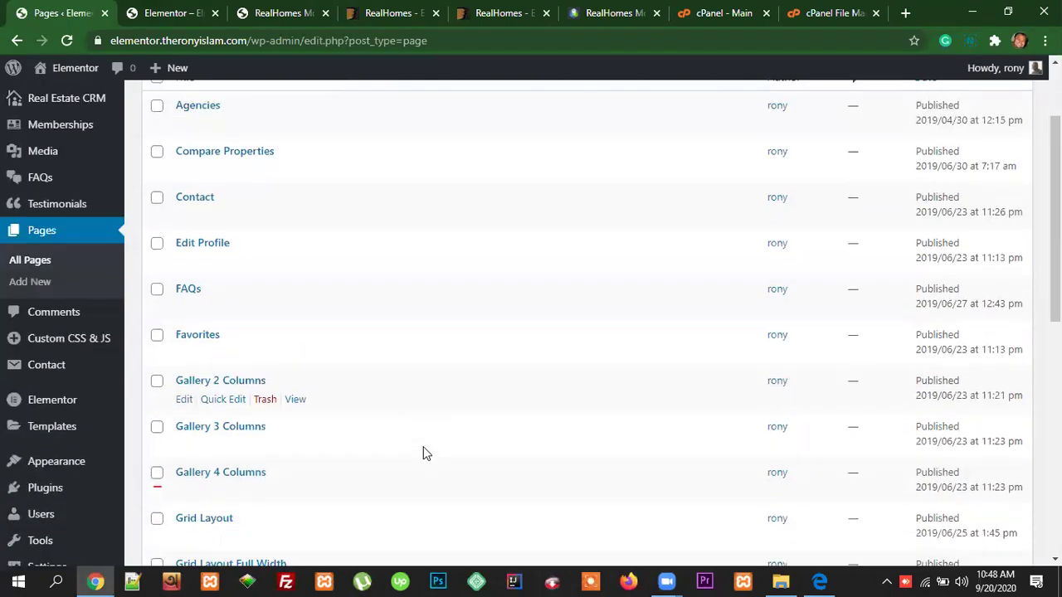
scroll(423, 453, down, 1)
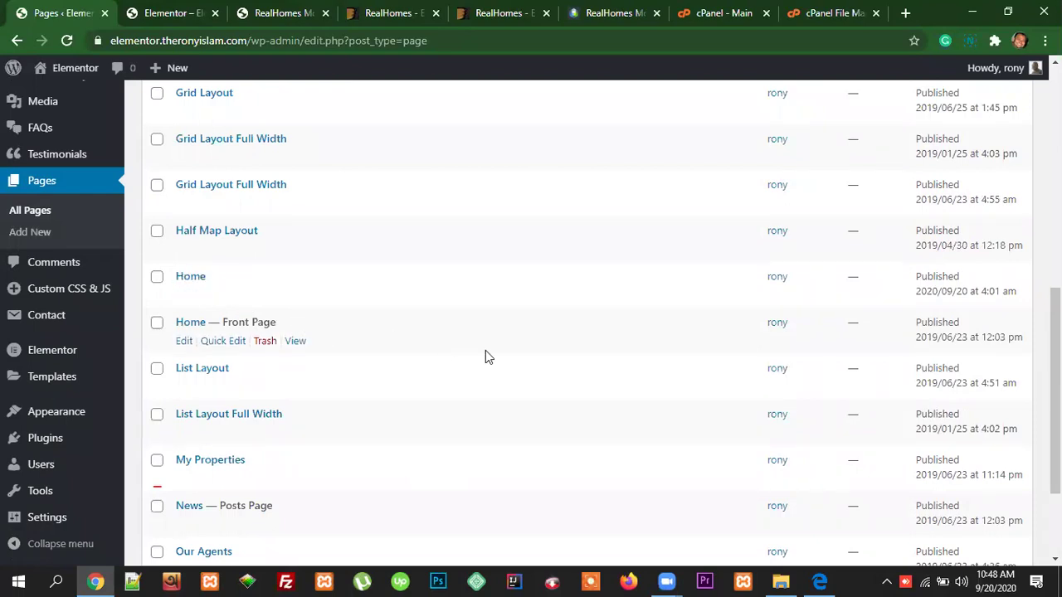
click(184, 344)
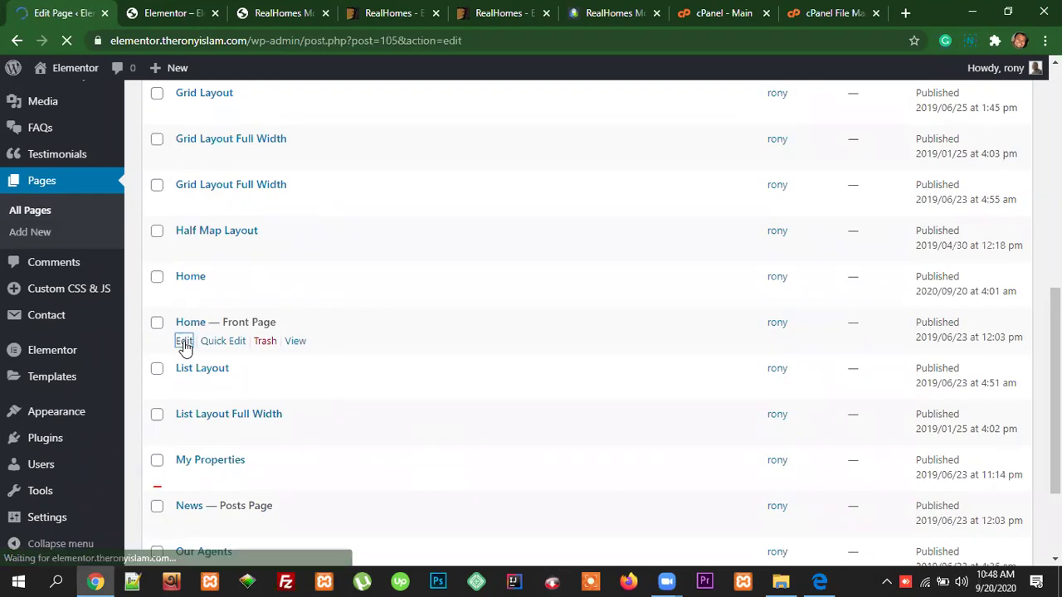
Step: Inspect the front page's property filter settings and open the page in the Elementor editor
scroll(745, 457, down, 4)
scroll(748, 457, down, 3)
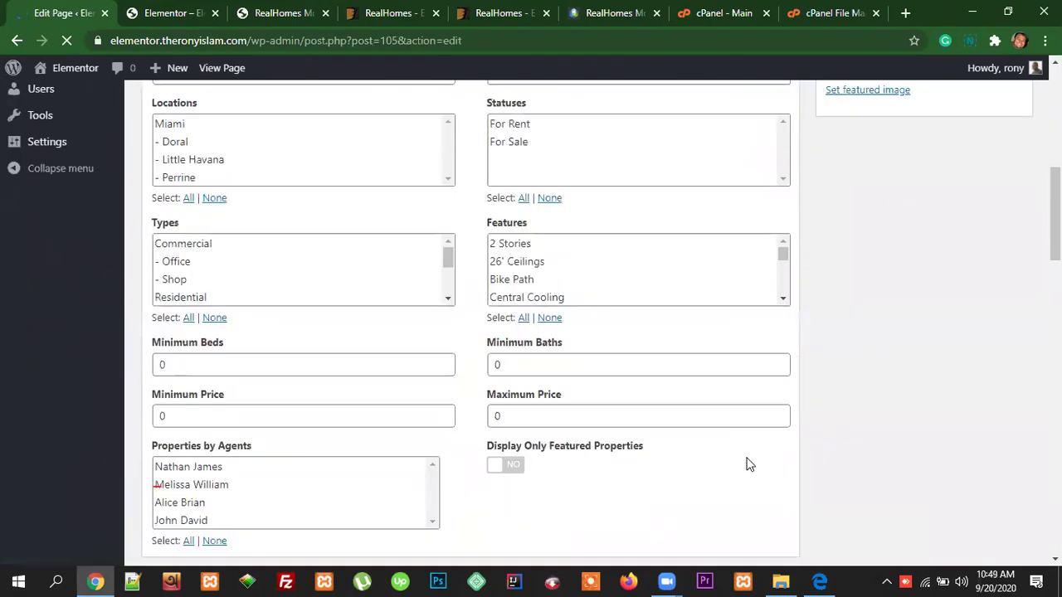
scroll(852, 510, down, 10)
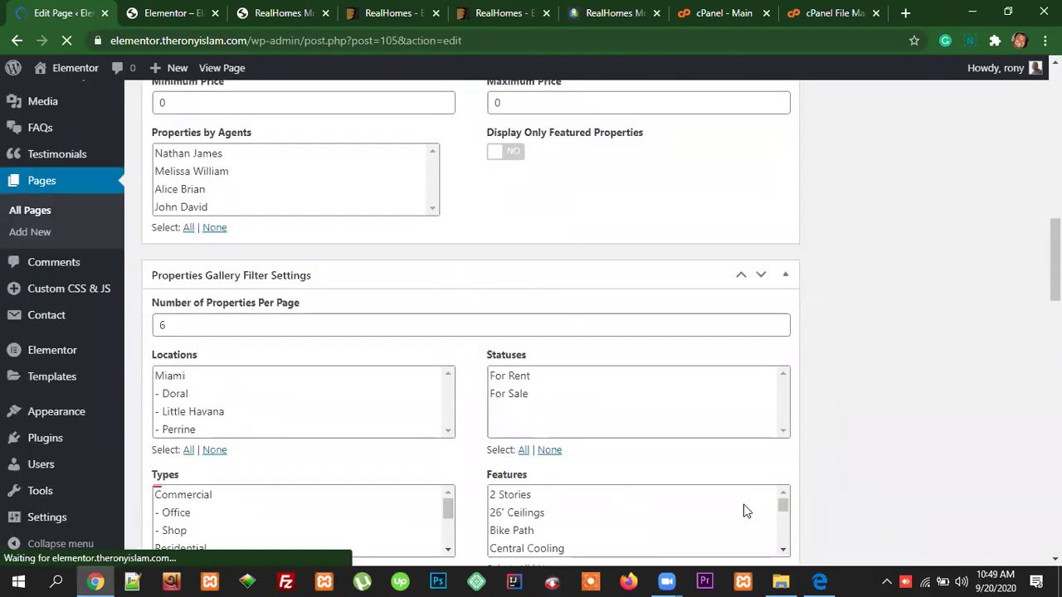
scroll(868, 504, up, 15)
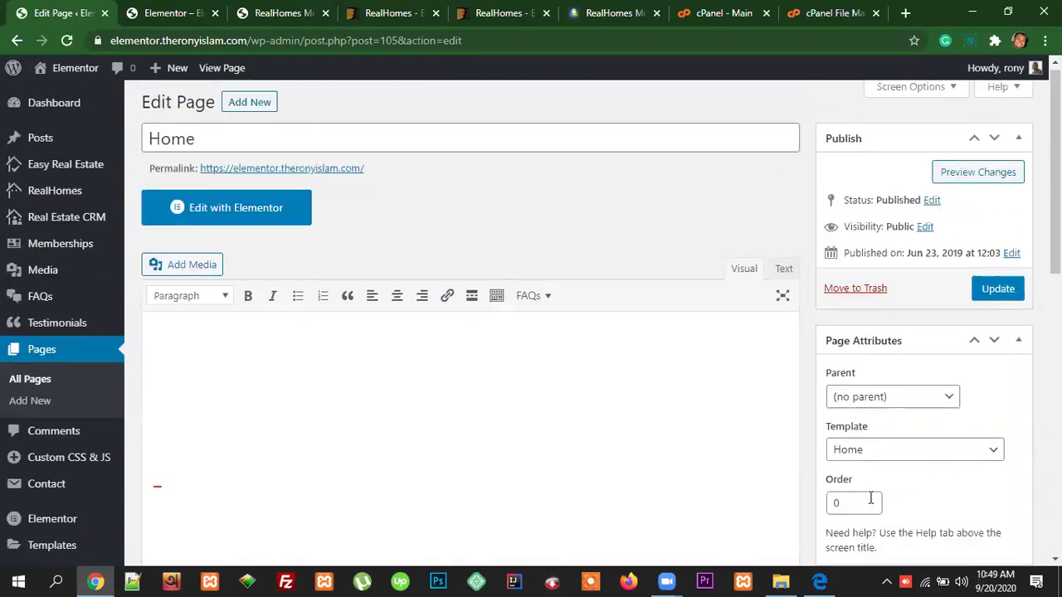
click(238, 217)
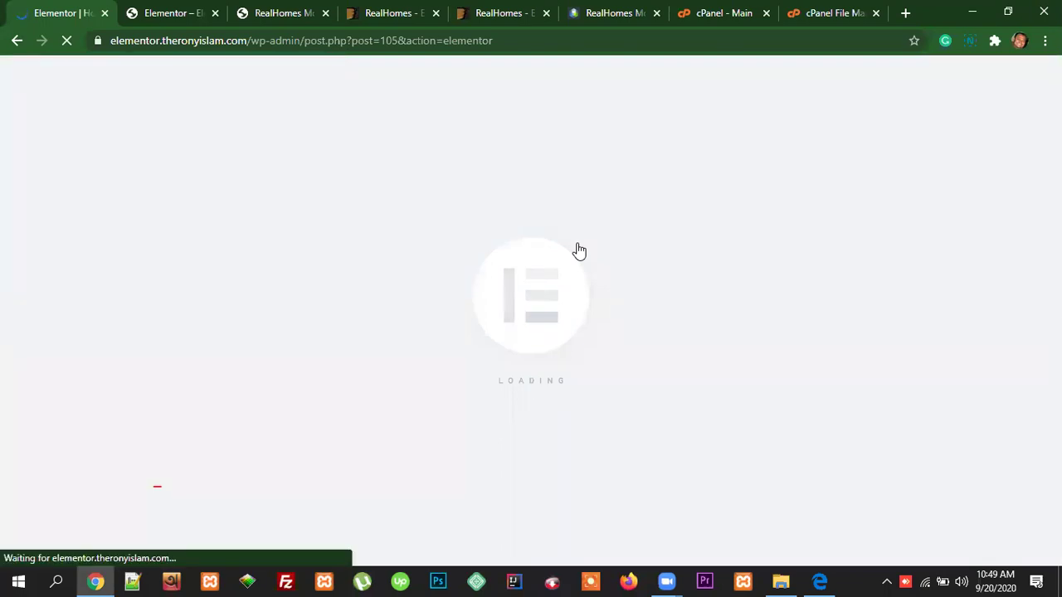
Step: Look over the front page in the Elementor editor and narrow the widget panel to widen the preview
scroll(579, 250, down, 10)
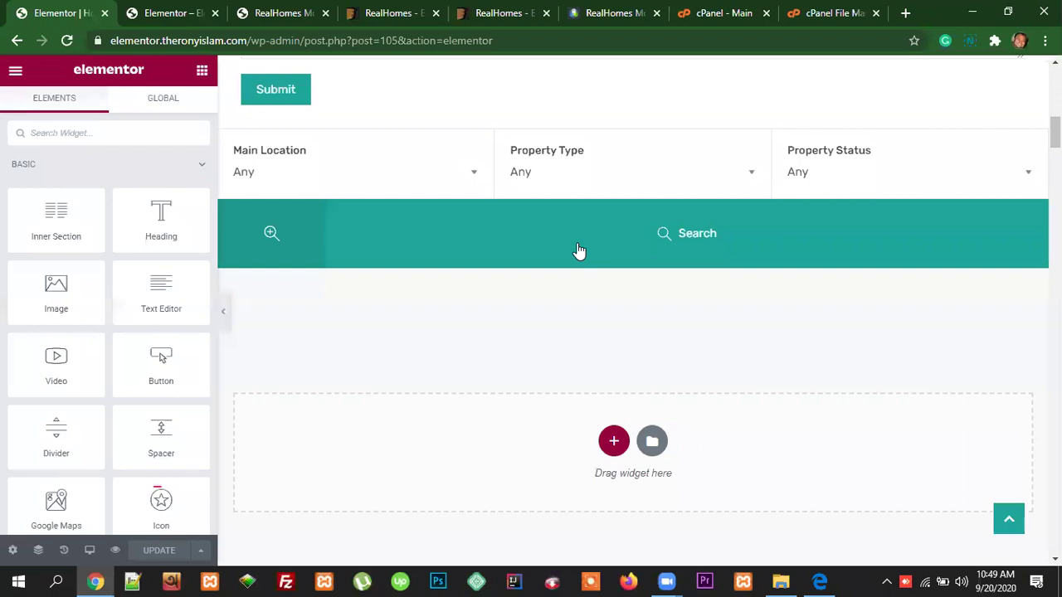
scroll(694, 337, up, 5)
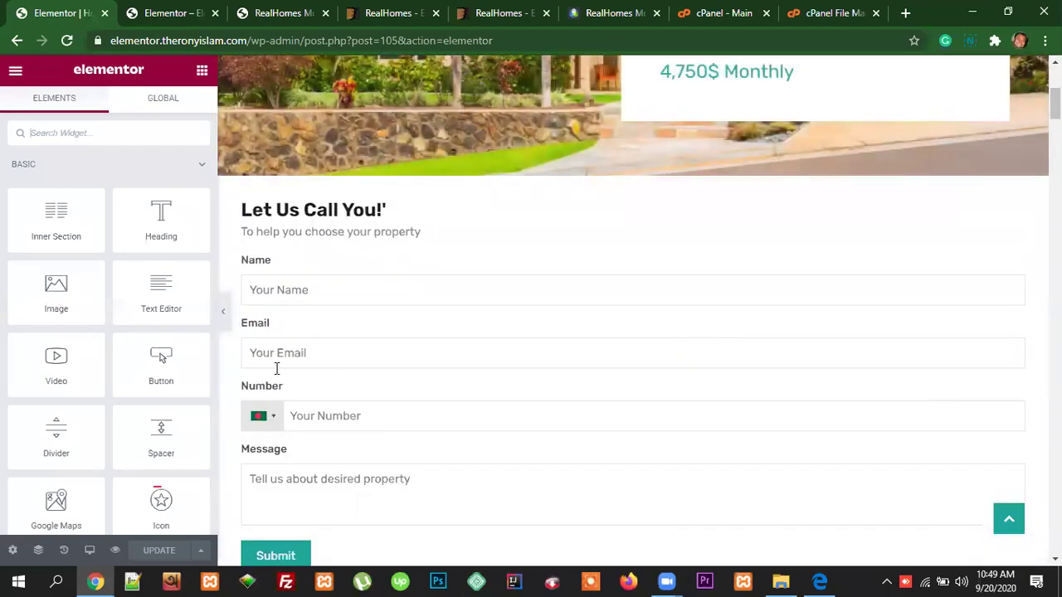
drag(219, 340, 168, 341)
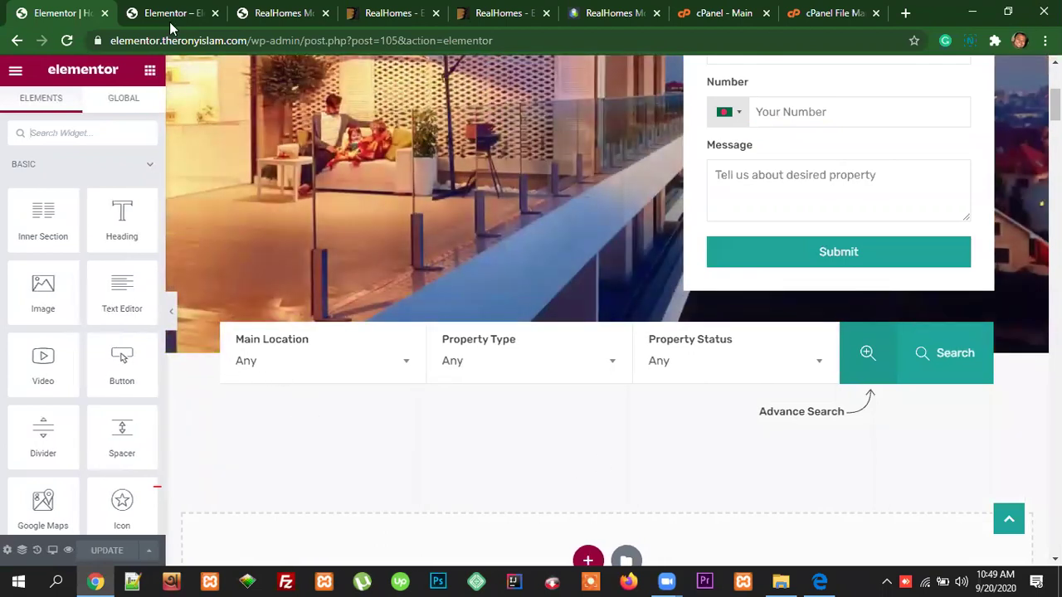
Step: Open the site's WordPress dashboard at /wp-admin in the imported homepage's browser tab
click(178, 15)
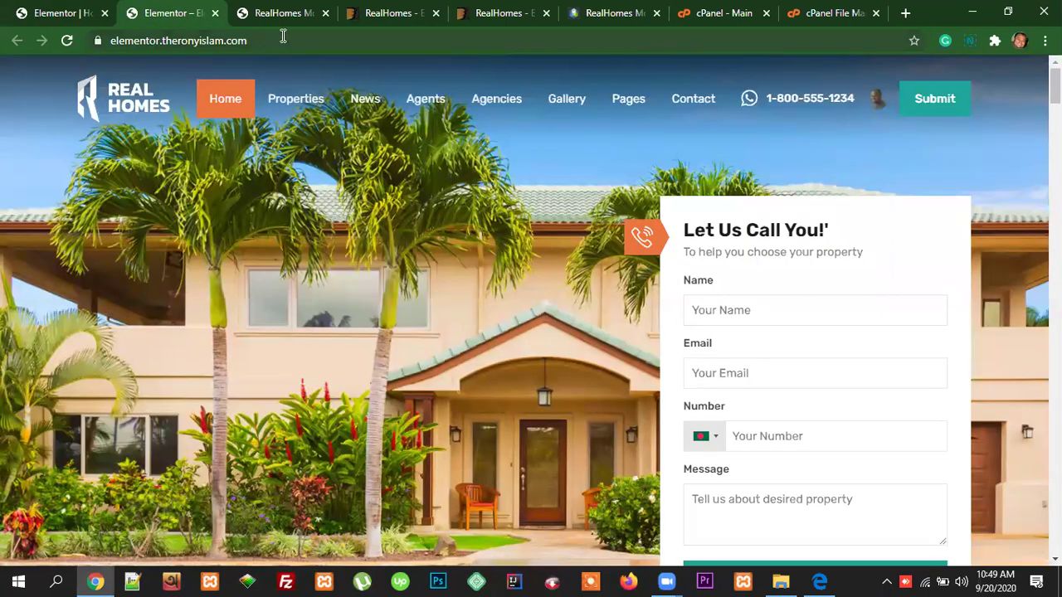
click(307, 16)
click(178, 15)
click(264, 39)
click(287, 41)
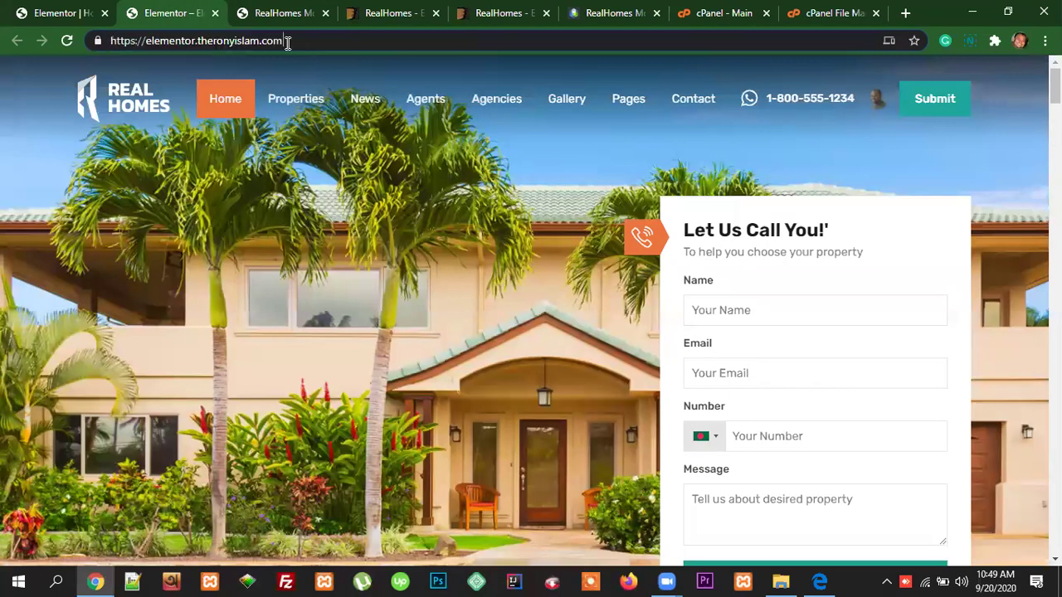
text(/)
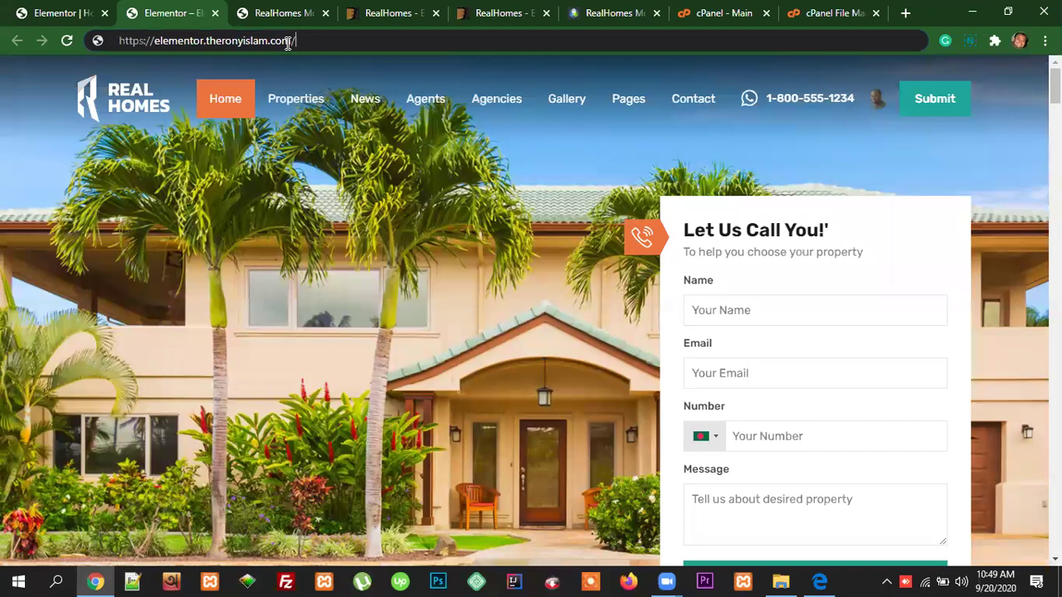
text(wp)
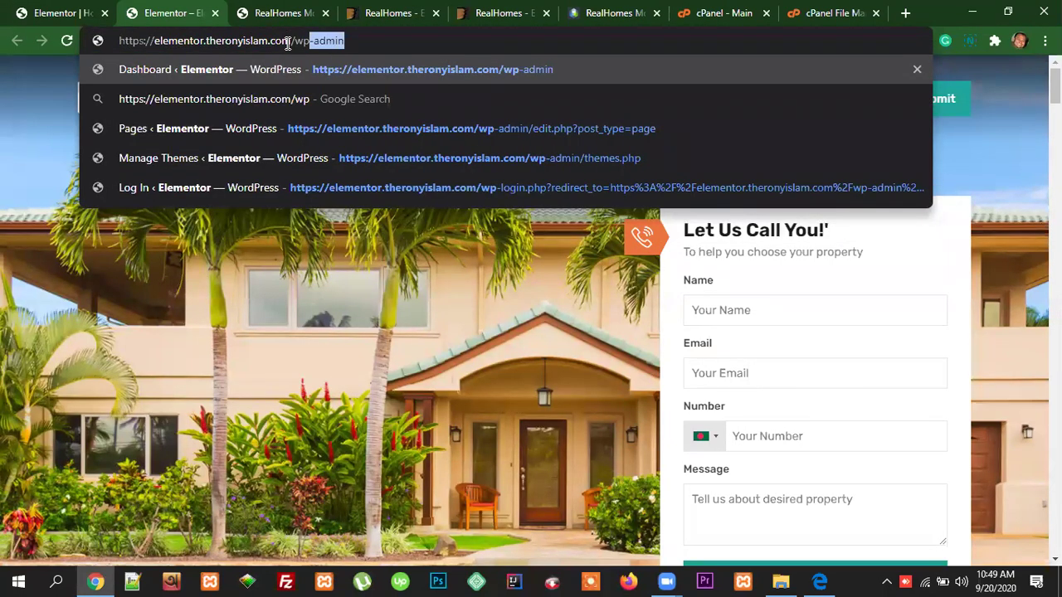
key(Return)
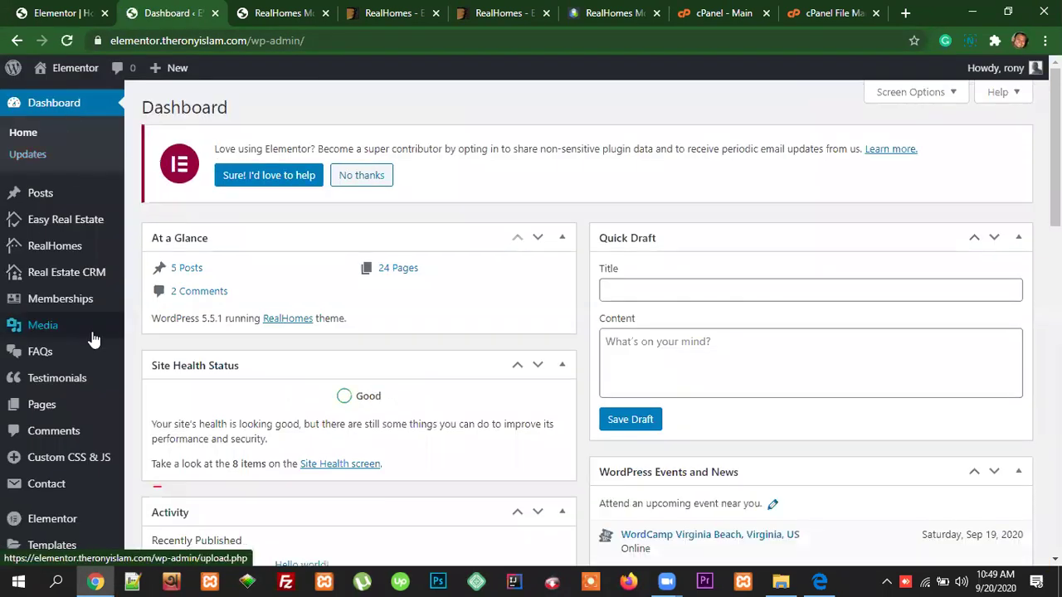
scroll(87, 382, down, 2)
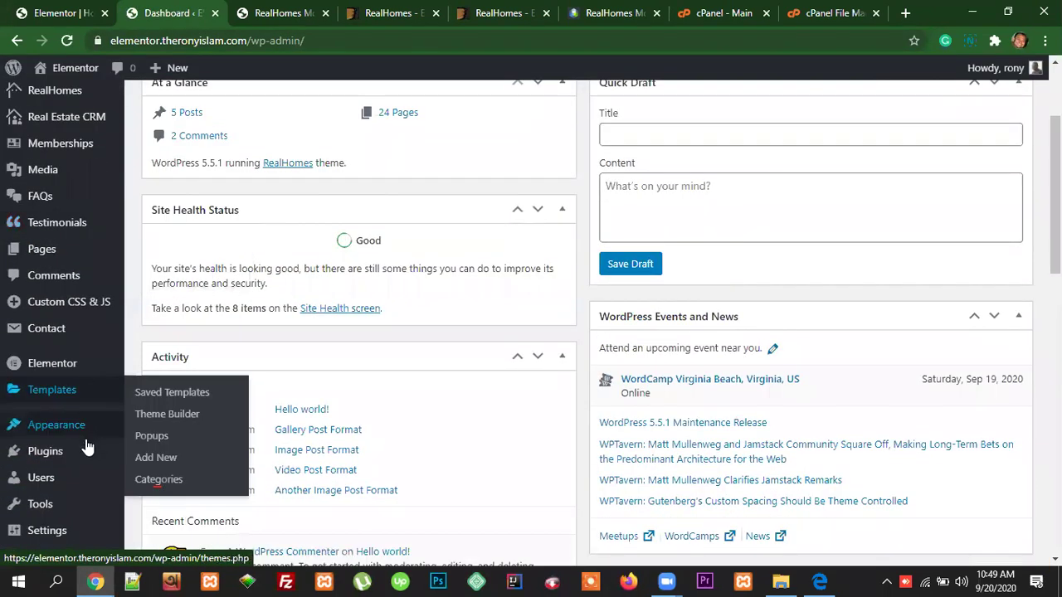
Step: Open the list of installed plugins and locate the RealHomes Elementor Addon plugin
scroll(87, 448, down, 1)
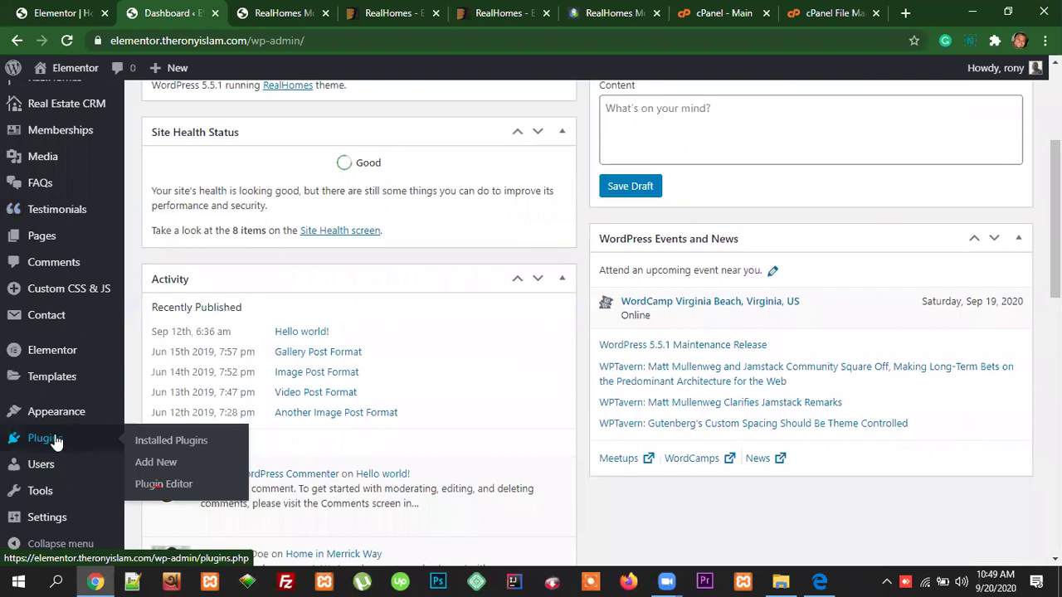
click(160, 448)
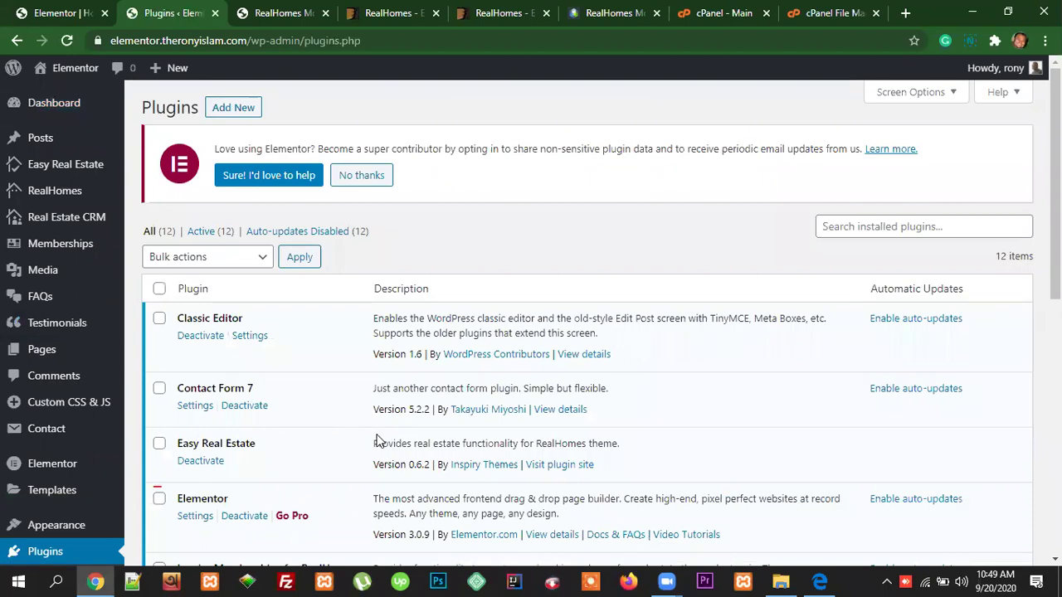
scroll(378, 440, down, 5)
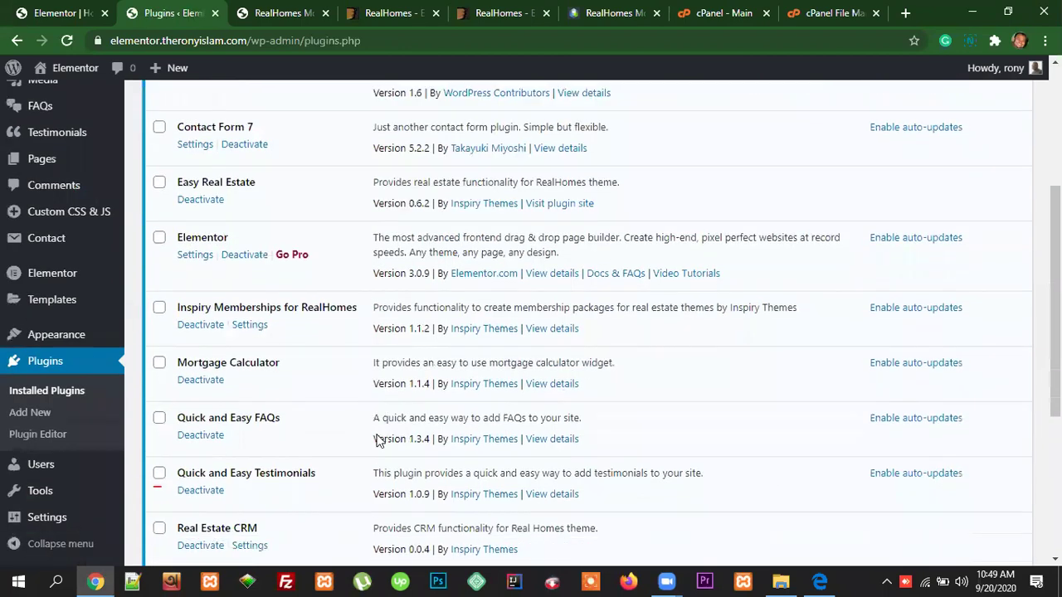
scroll(379, 449, down, 1)
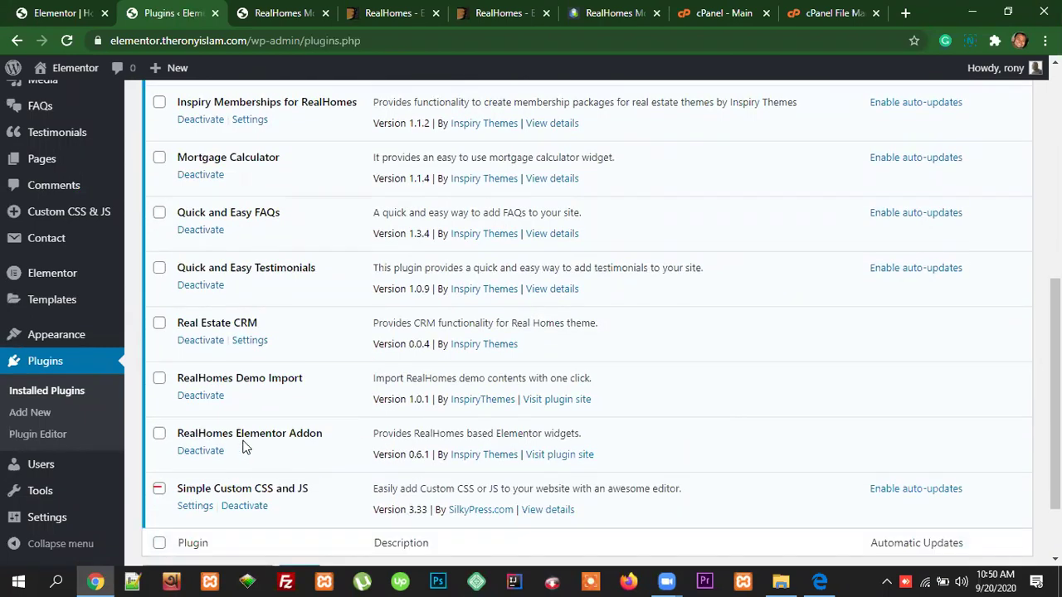
drag(296, 435, 179, 437)
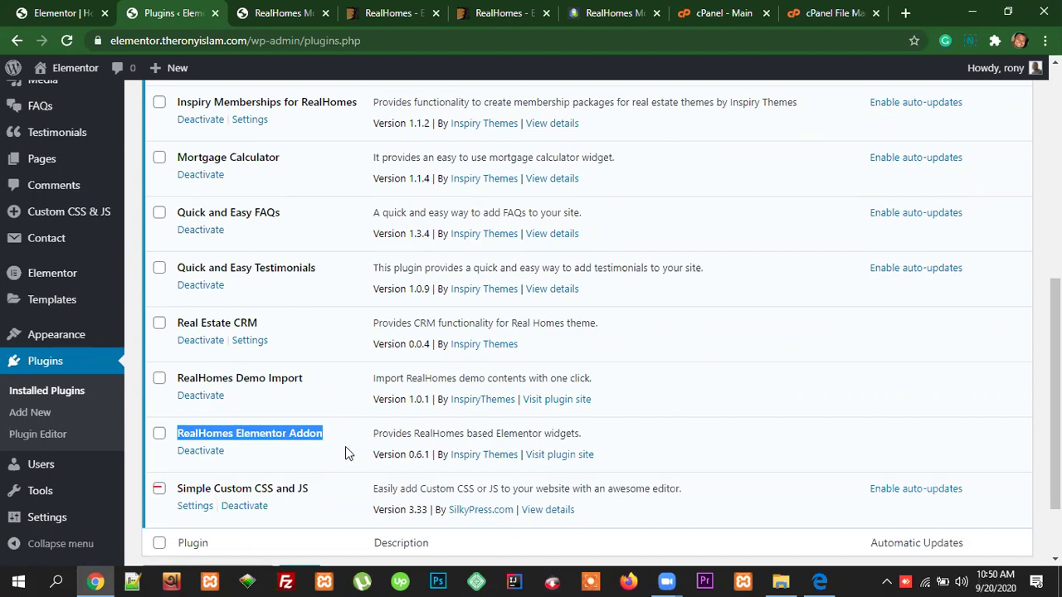
click(302, 454)
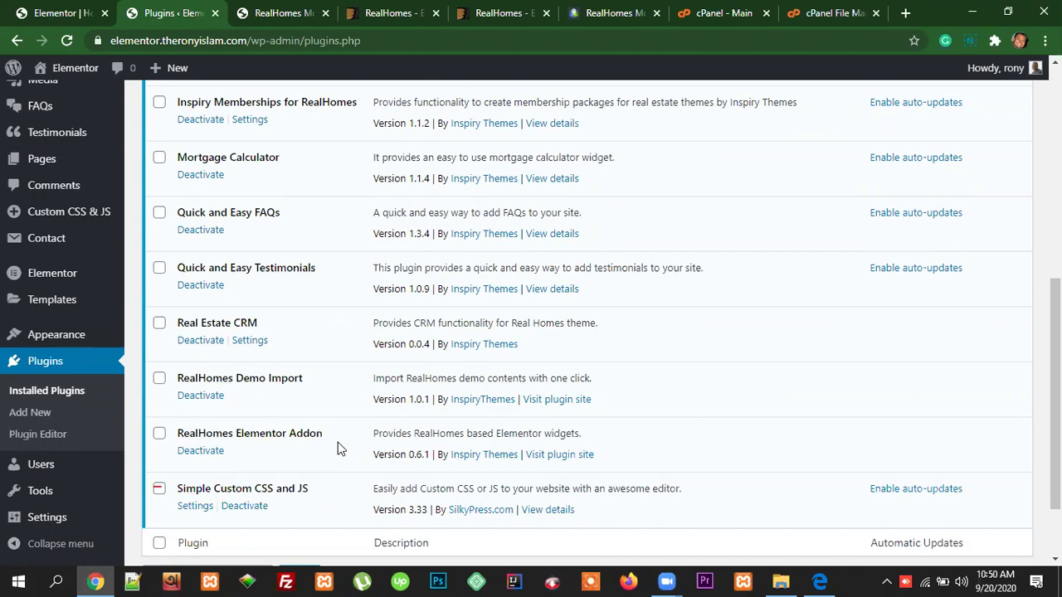
drag(323, 433, 182, 430)
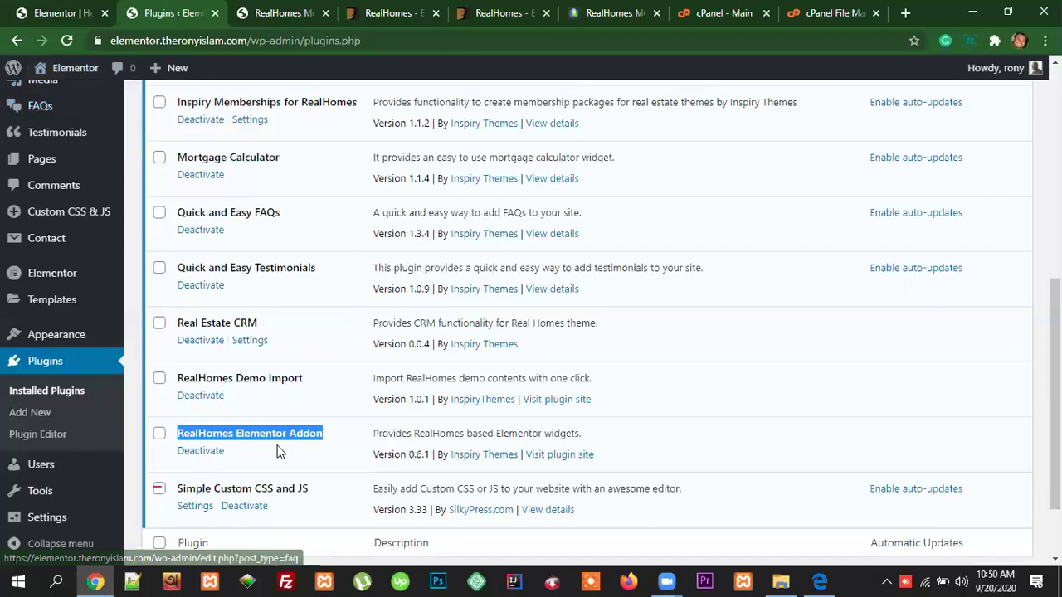
scroll(251, 433, up, 6)
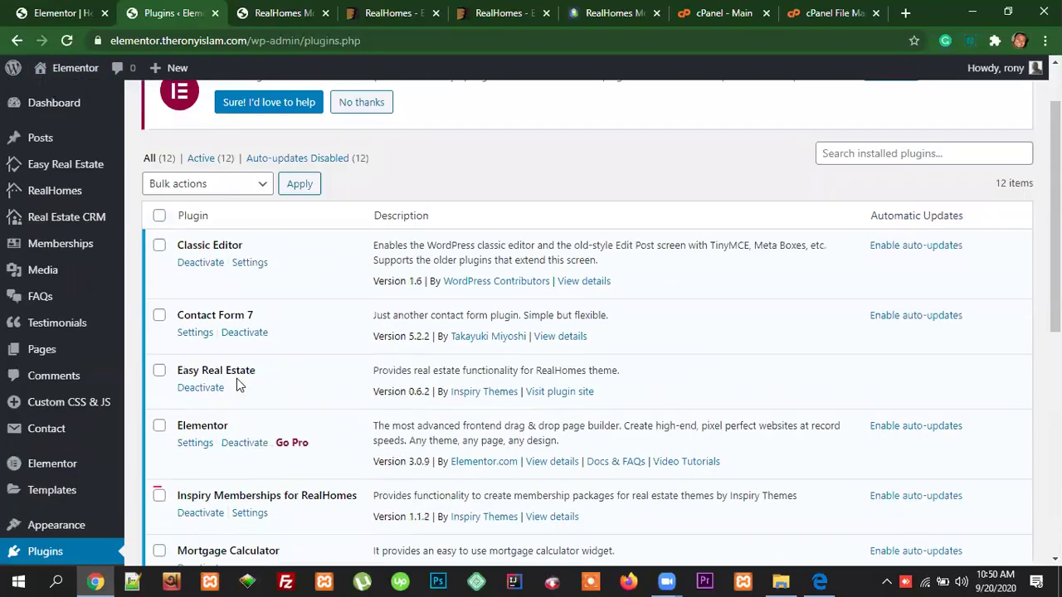
Step: Open the live site in a new browser tab and move the Plugins tab ahead of the Elementor editor tab
mouse_move(58, 106)
mouse_move(67, 69)
right_click(53, 93)
click(89, 109)
click(59, 13)
click(131, 10)
drag(130, 10, 49, 11)
Step: Switch to the Elementor editor's browser tab and collapse the Basic, Pro and General widget categories
click(153, 17)
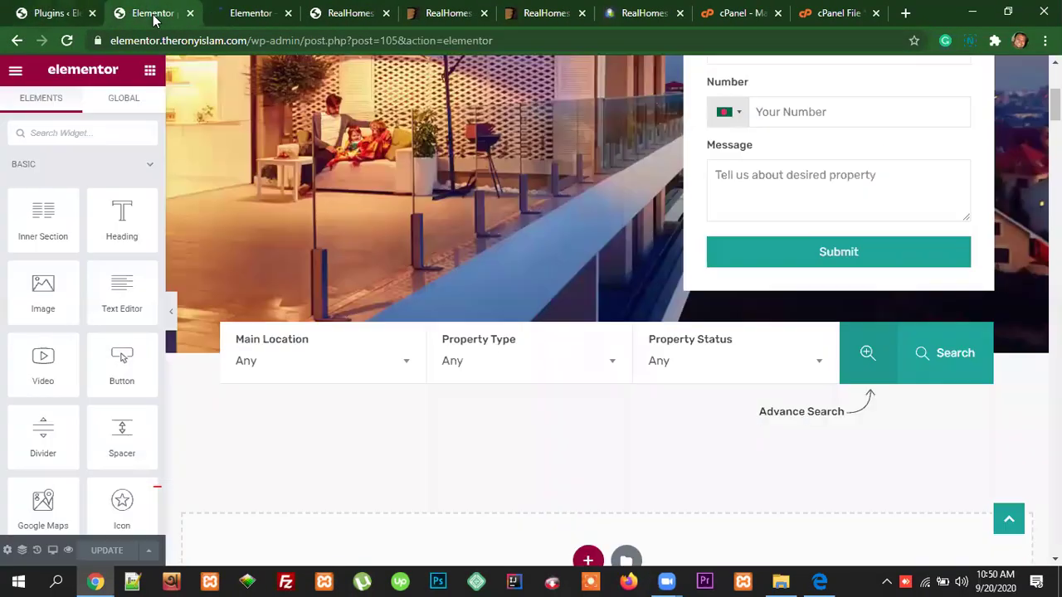
click(38, 167)
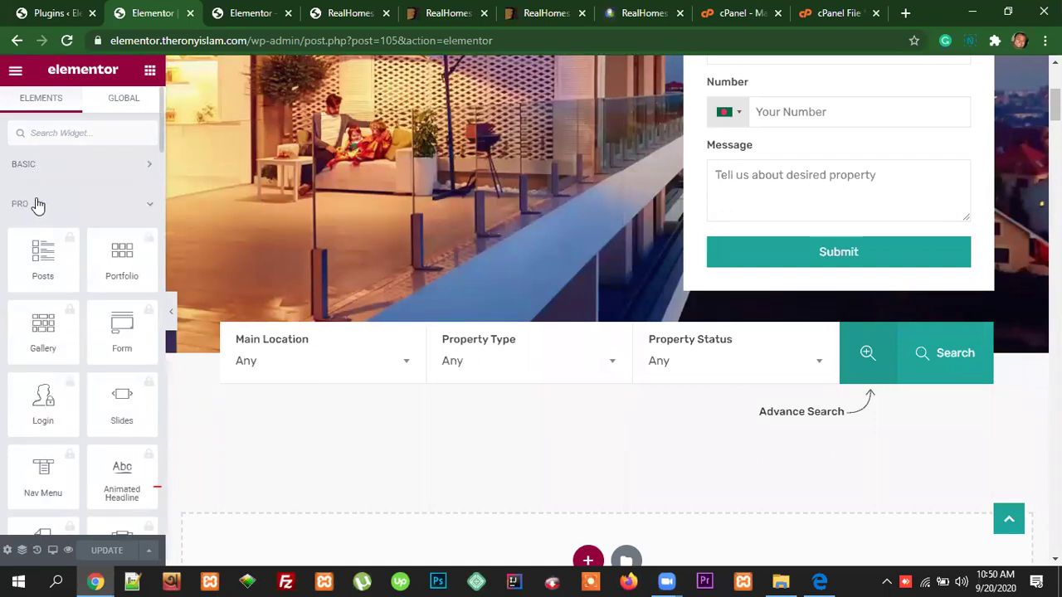
click(33, 204)
click(99, 243)
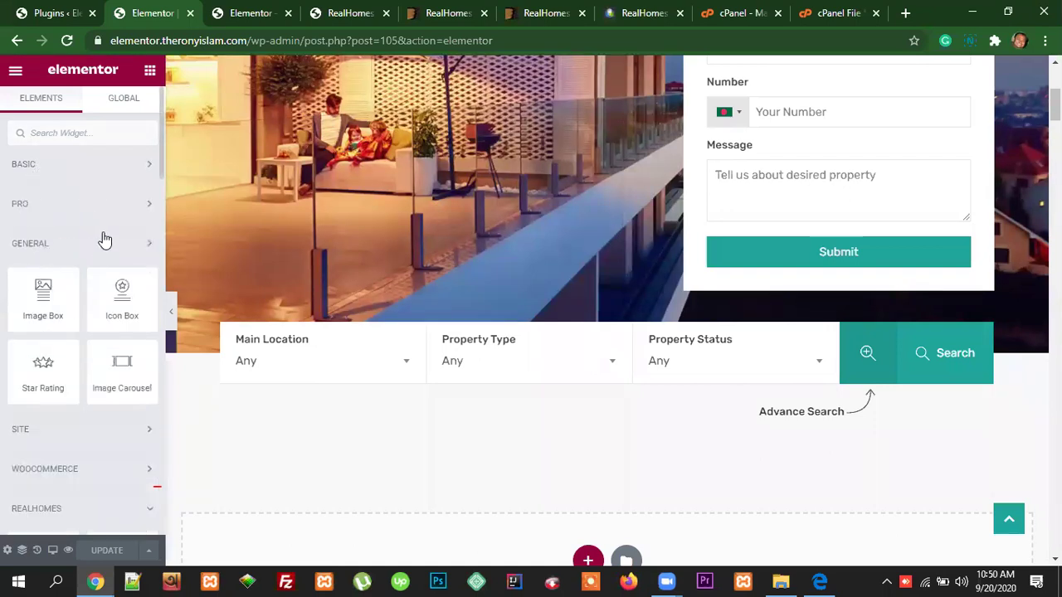
Step: Look through the widgets in the RealHomes and RealHomes Classic categories of the Elementor editor
scroll(114, 285, down, 1)
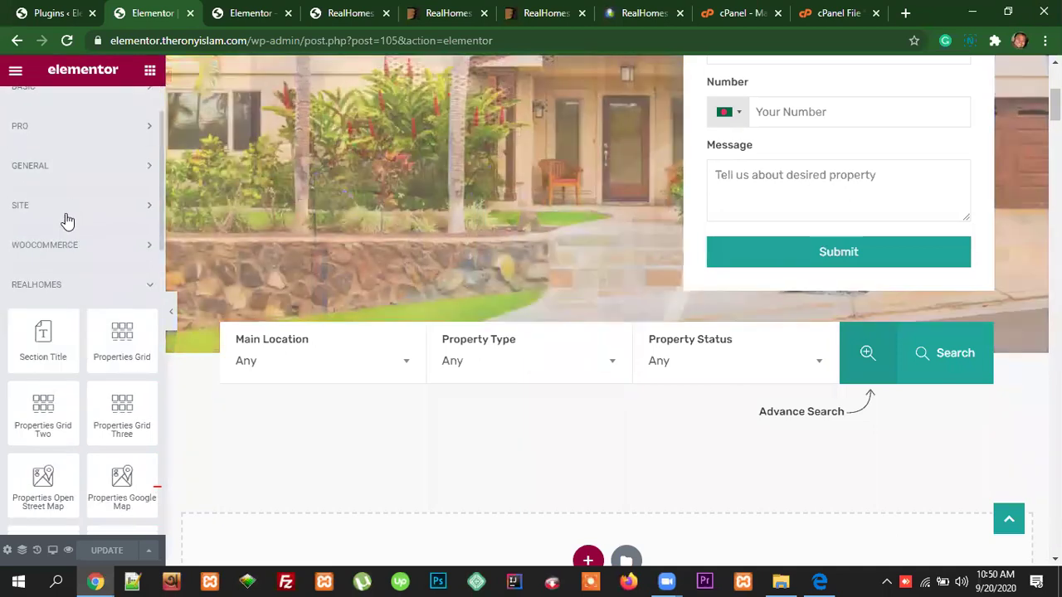
scroll(99, 306, down, 3)
scroll(100, 315, down, 4)
scroll(104, 320, up, 7)
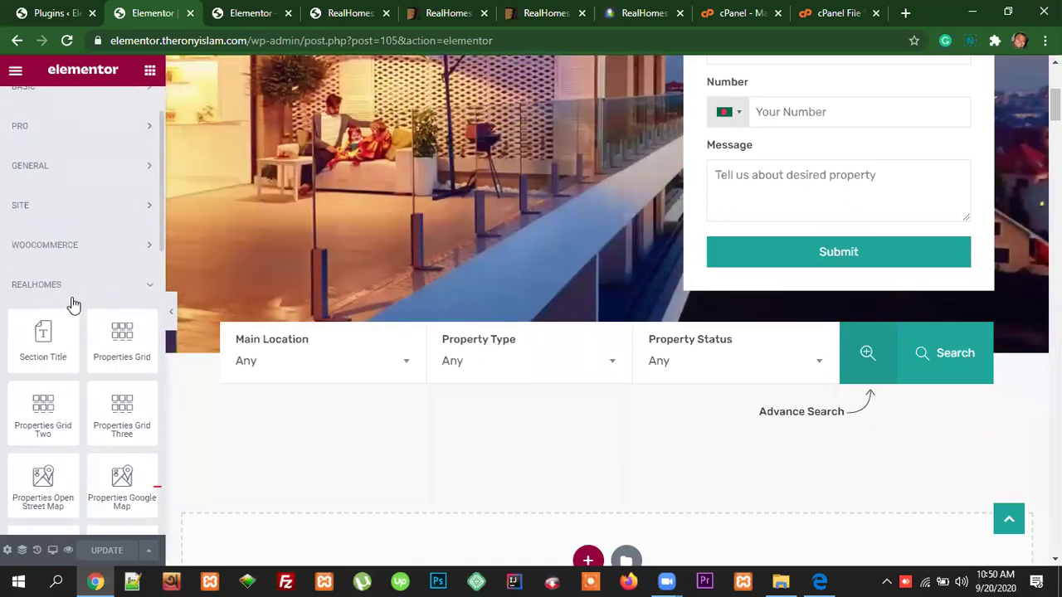
scroll(73, 306, down, 8)
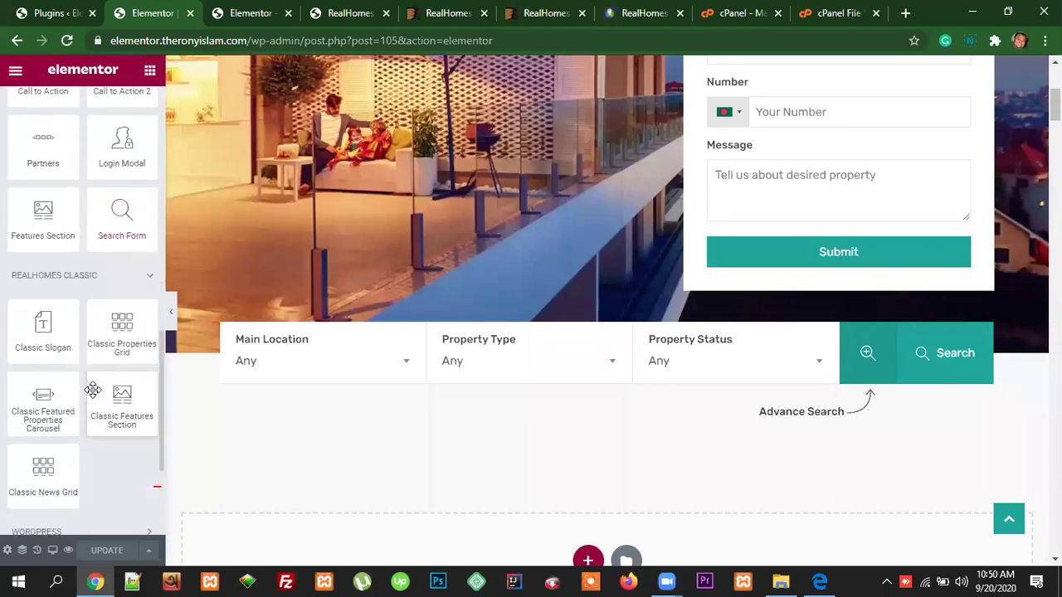
scroll(92, 391, down, 3)
scroll(92, 391, up, 2)
scroll(92, 391, down, 2)
scroll(93, 390, up, 3)
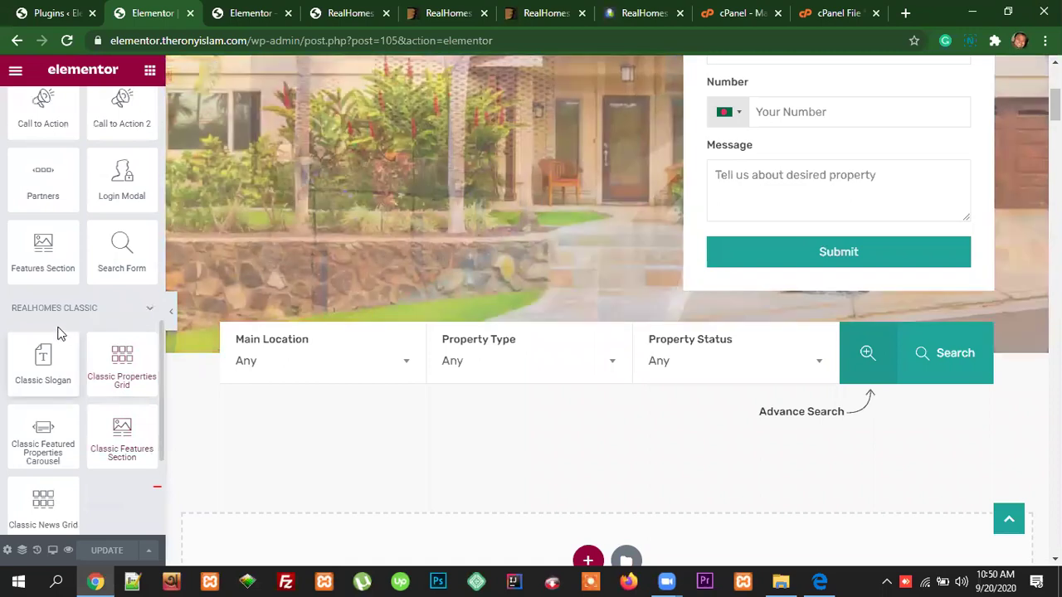
Step: Collapse the RealHomes Classic widget category and keep the RealHomes widget category expanded
scroll(90, 375, up, 6)
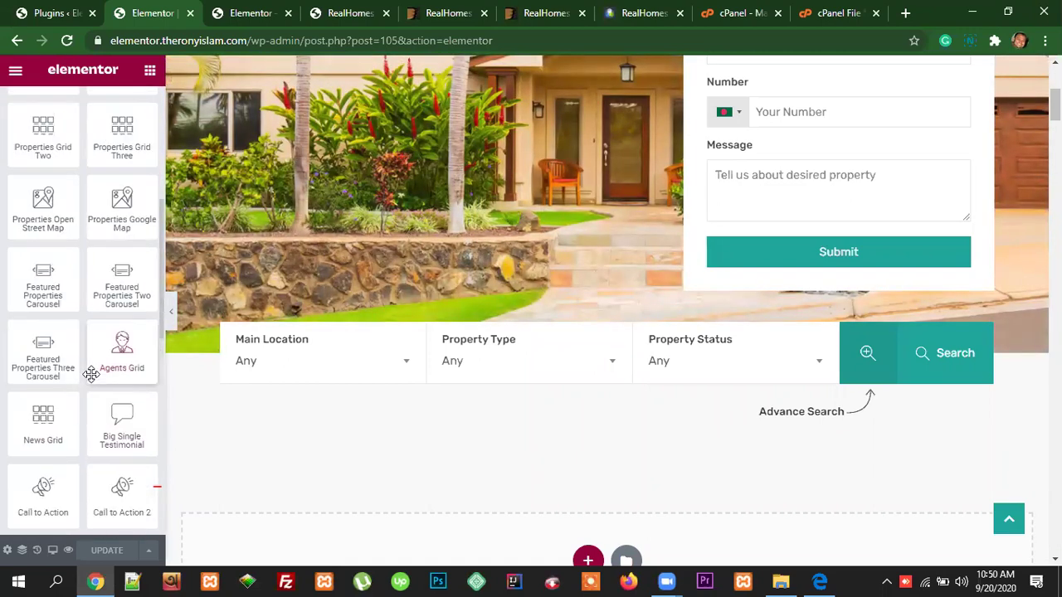
click(64, 165)
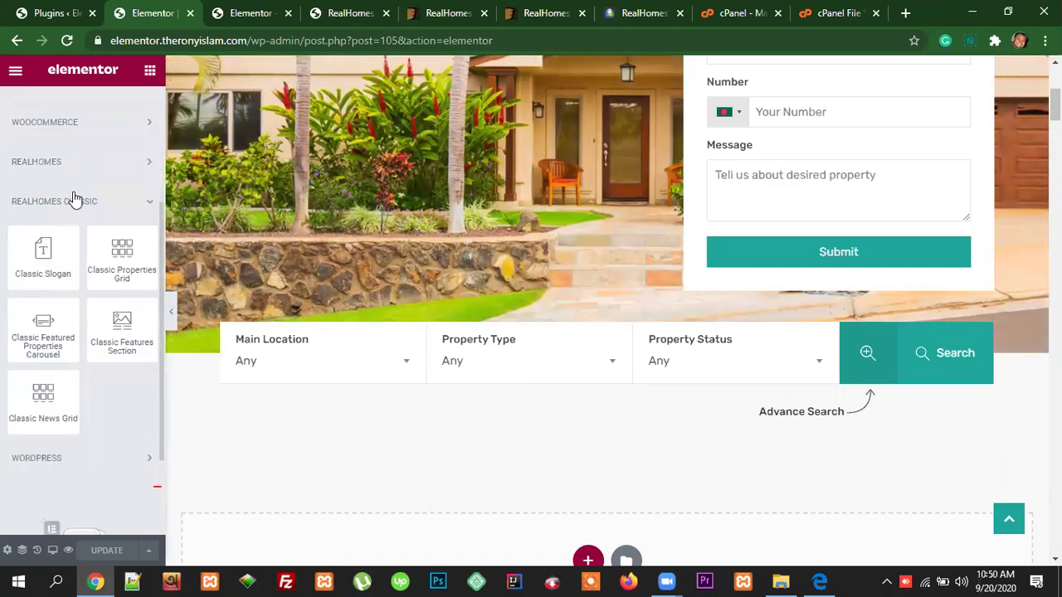
click(83, 204)
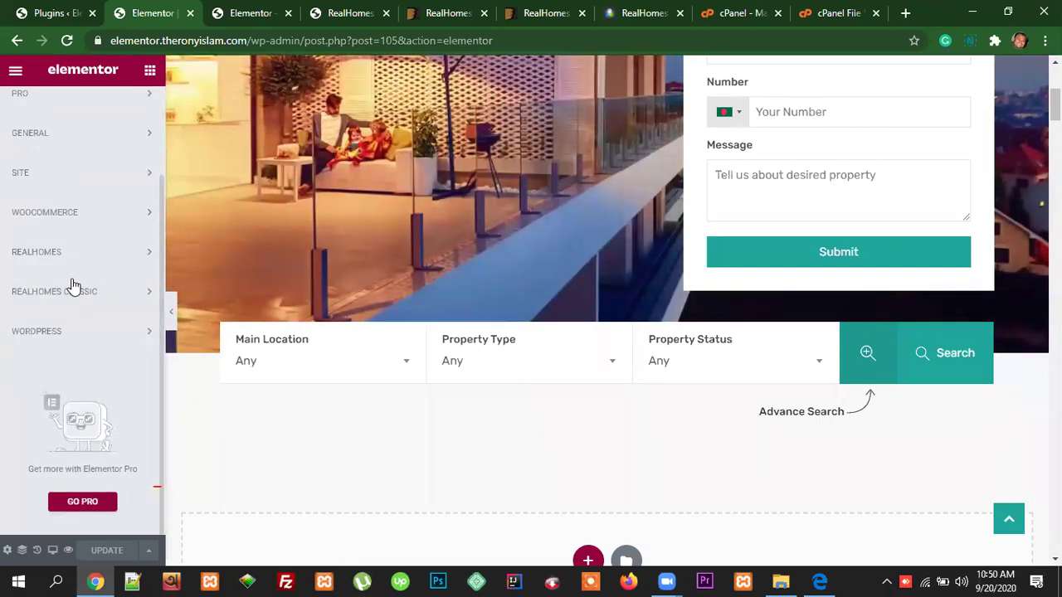
click(59, 255)
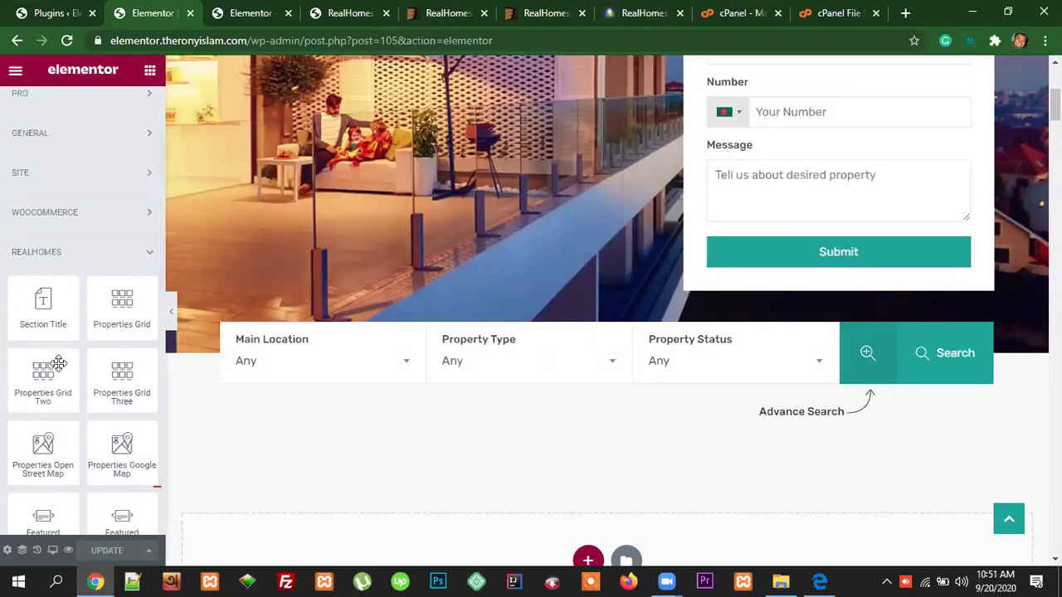
Step: Review the homepage sections from the property search bar down to the Partners section and footer
scroll(789, 420, down, 6)
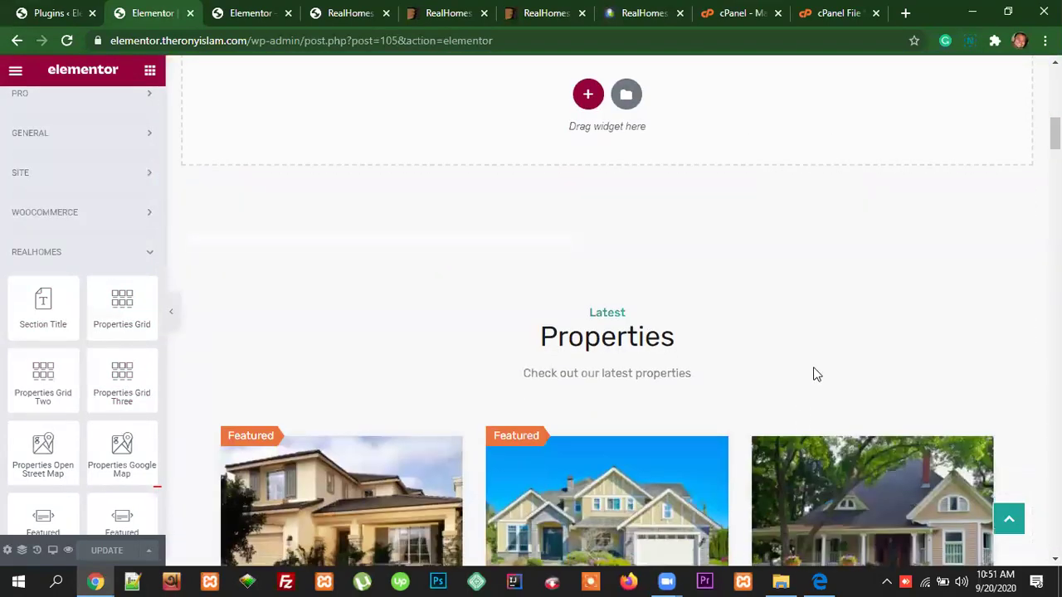
scroll(866, 372, down, 10)
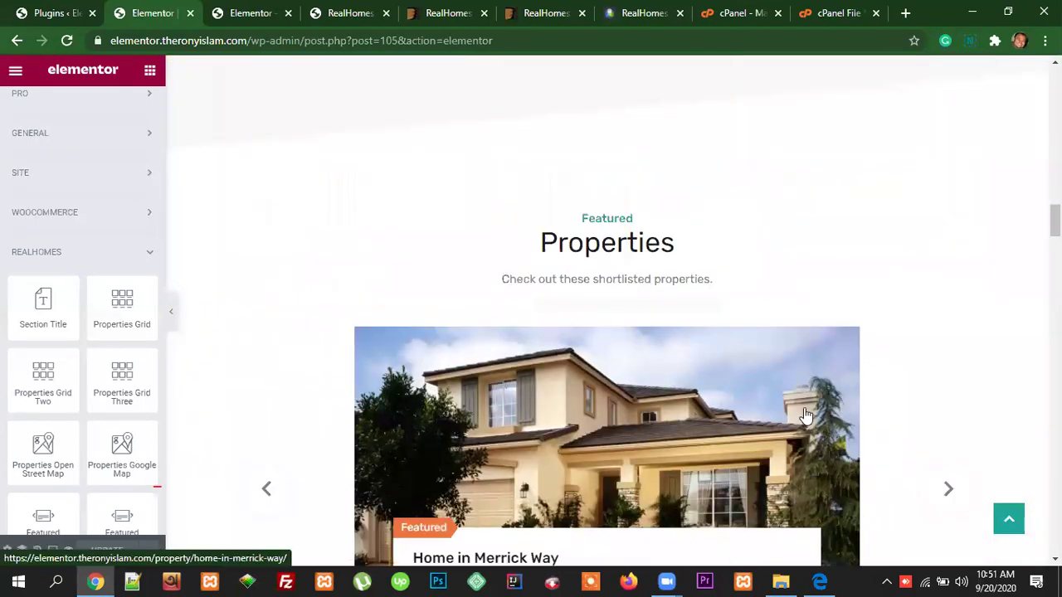
scroll(807, 416, down, 3)
scroll(807, 416, down, 15)
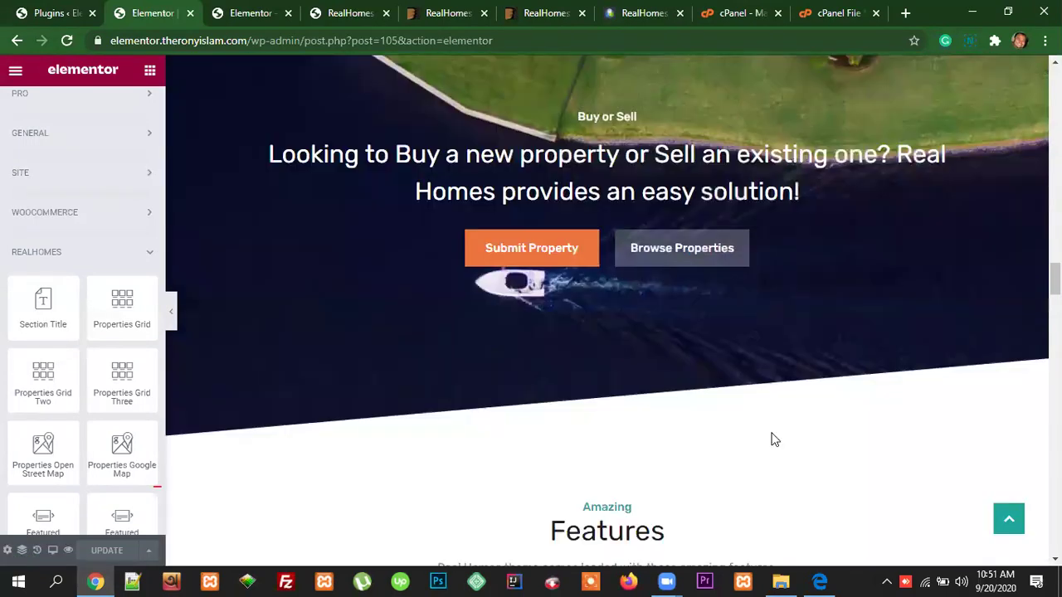
scroll(773, 440, down, 20)
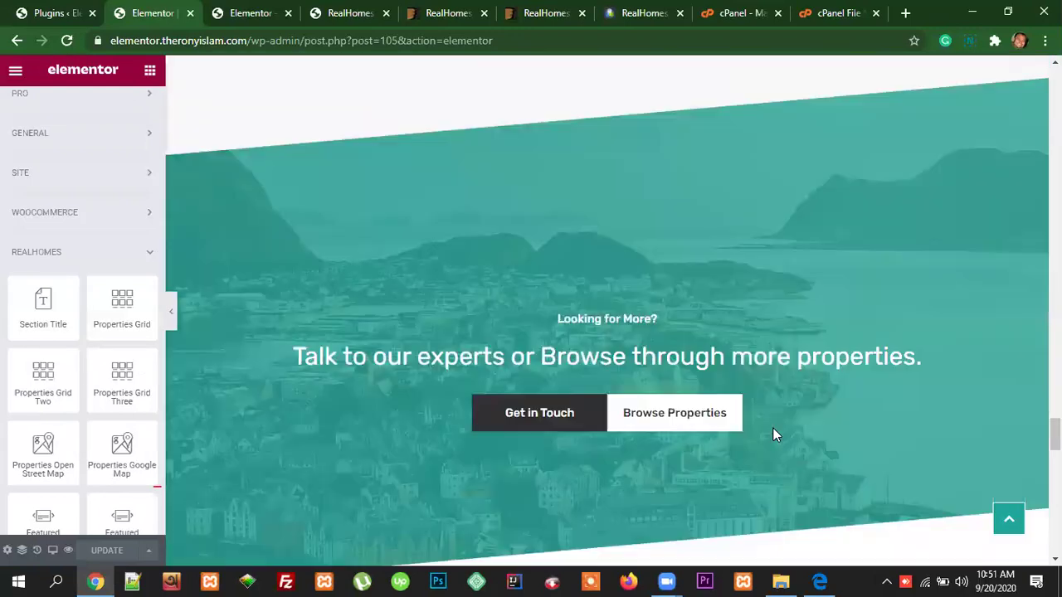
scroll(775, 430, down, 5)
scroll(775, 430, up, 12)
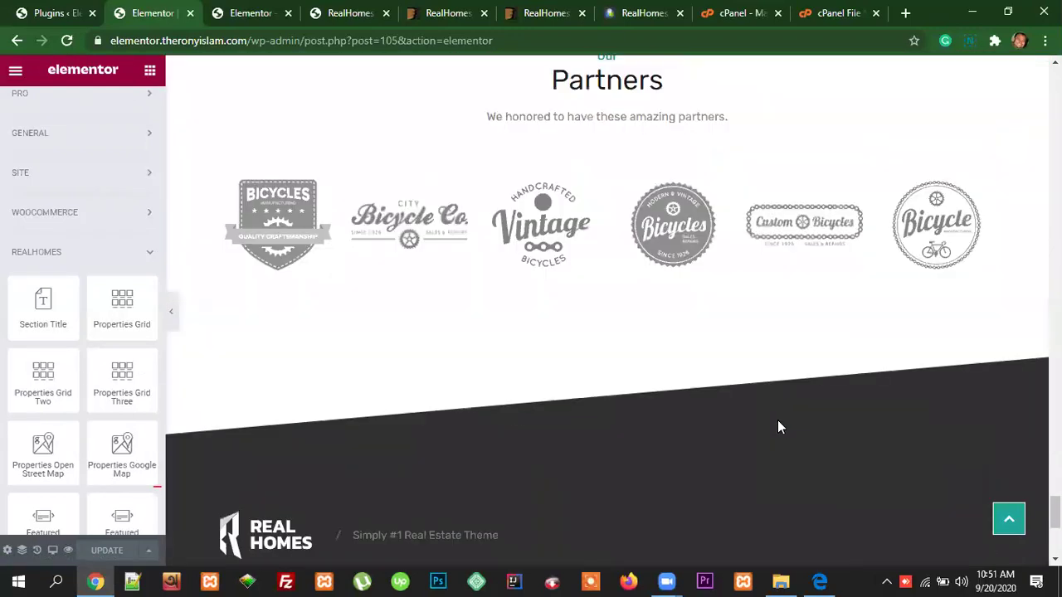
scroll(778, 421, up, 8)
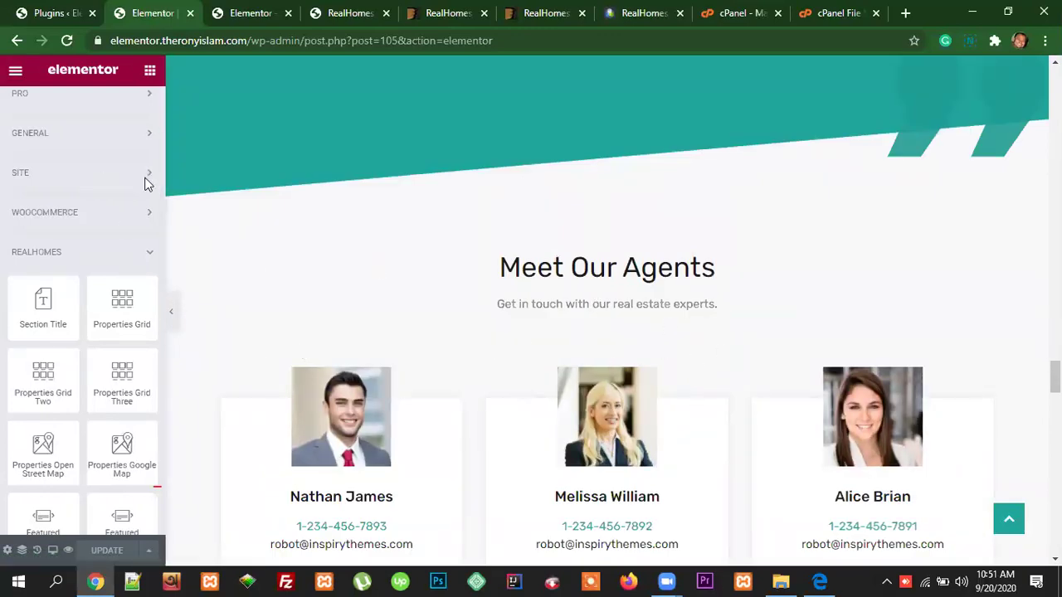
scroll(857, 282, up, 8)
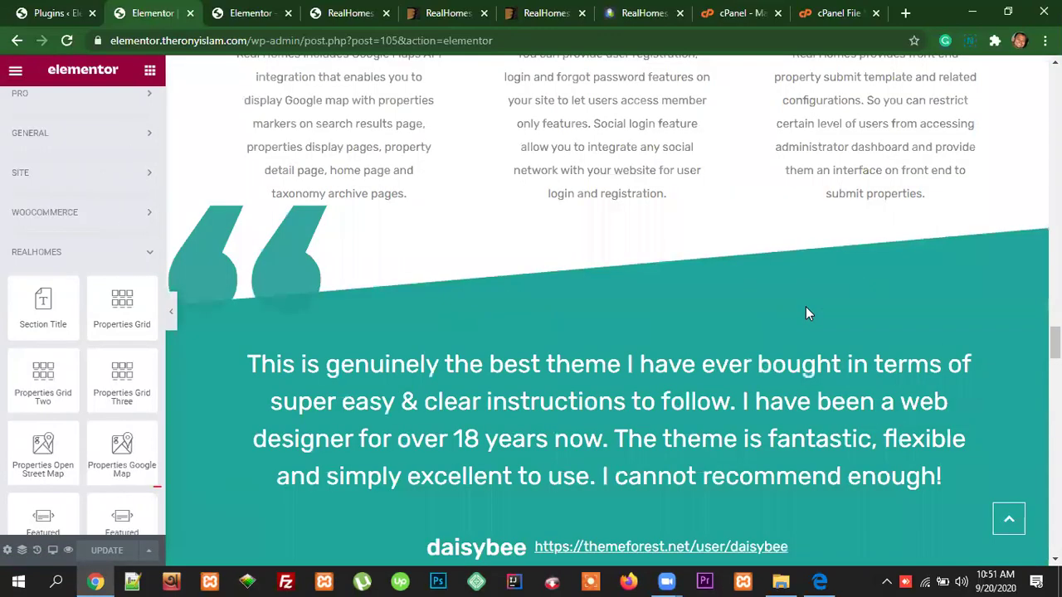
scroll(776, 334, up, 10)
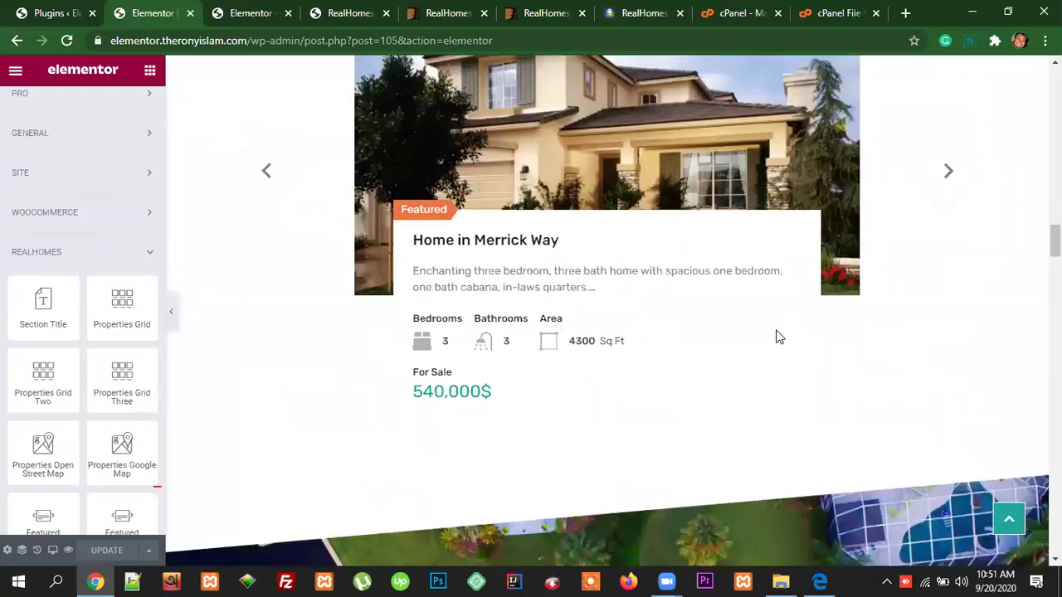
scroll(778, 332, up, 15)
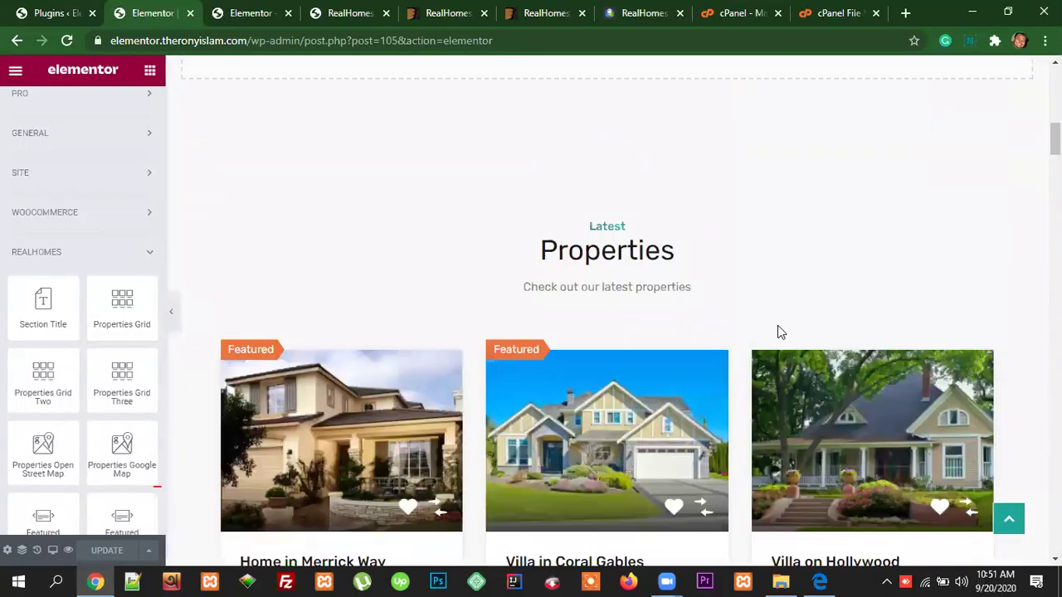
Step: Add an empty single-column section between the property search bar and Latest Properties, and return to the widget list
scroll(777, 325, down, 4)
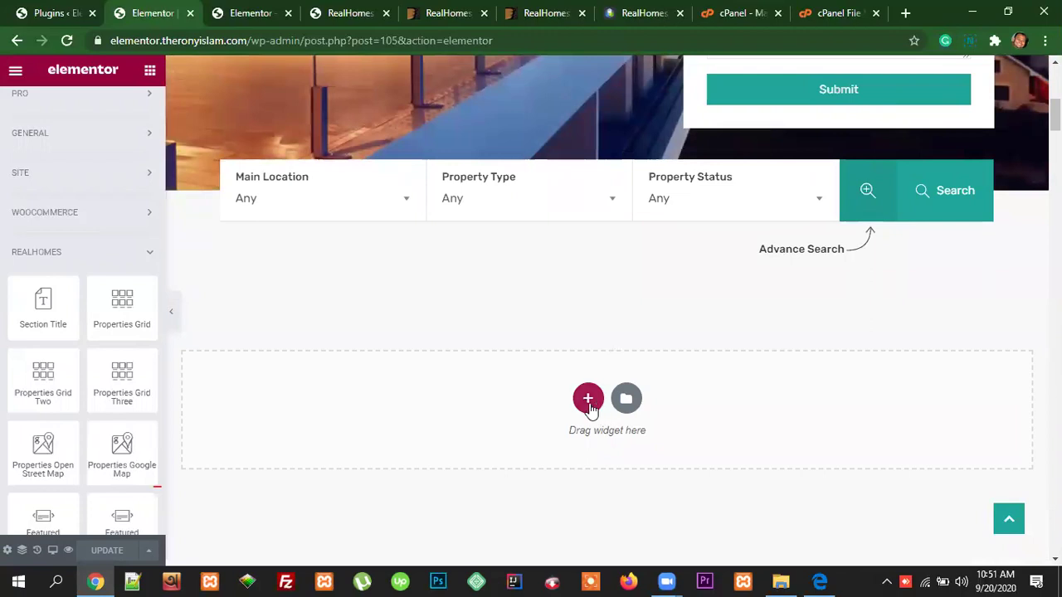
click(588, 401)
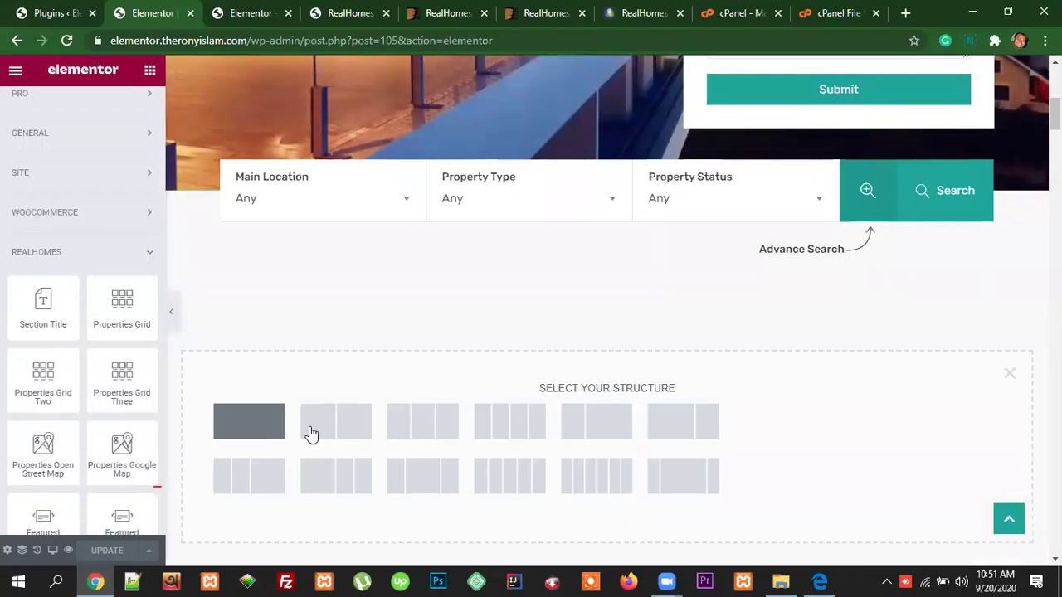
click(249, 422)
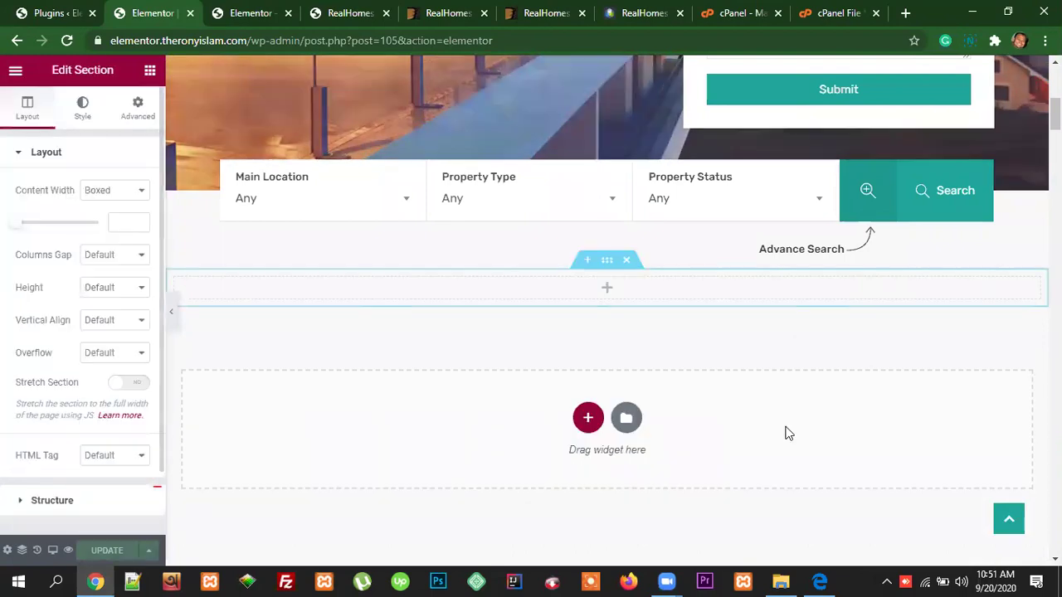
click(149, 73)
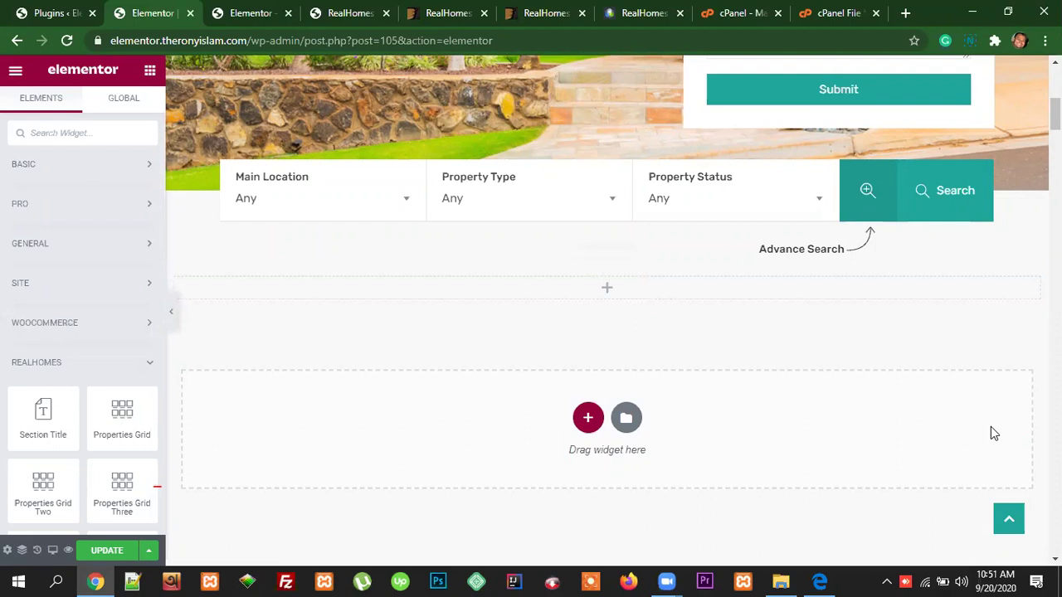
Step: Examine the Latest Properties grid and the Featured Properties carousel below the new empty section
scroll(990, 426, up, 1)
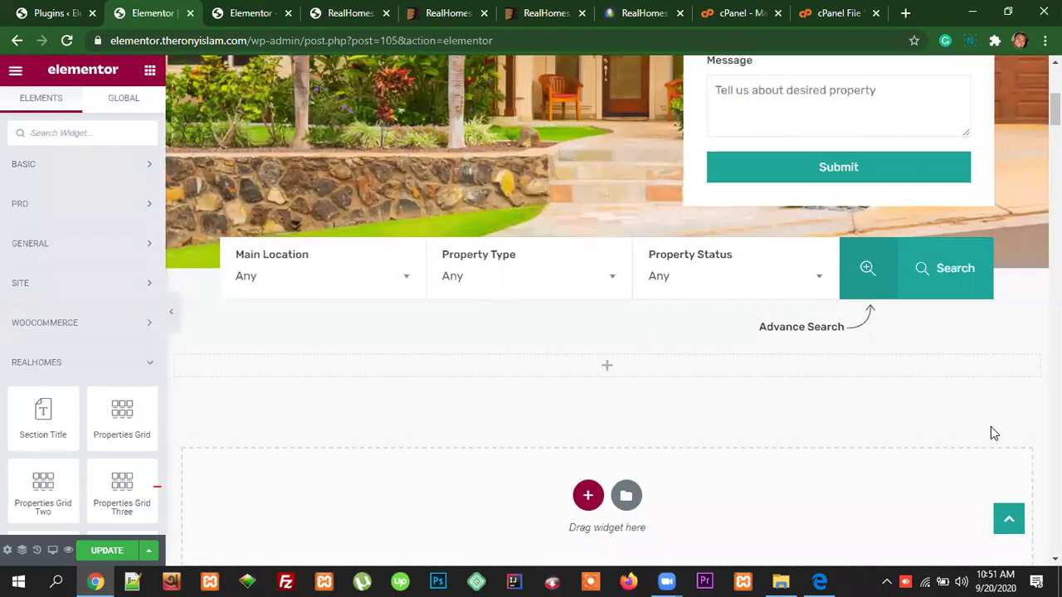
scroll(991, 427, down, 7)
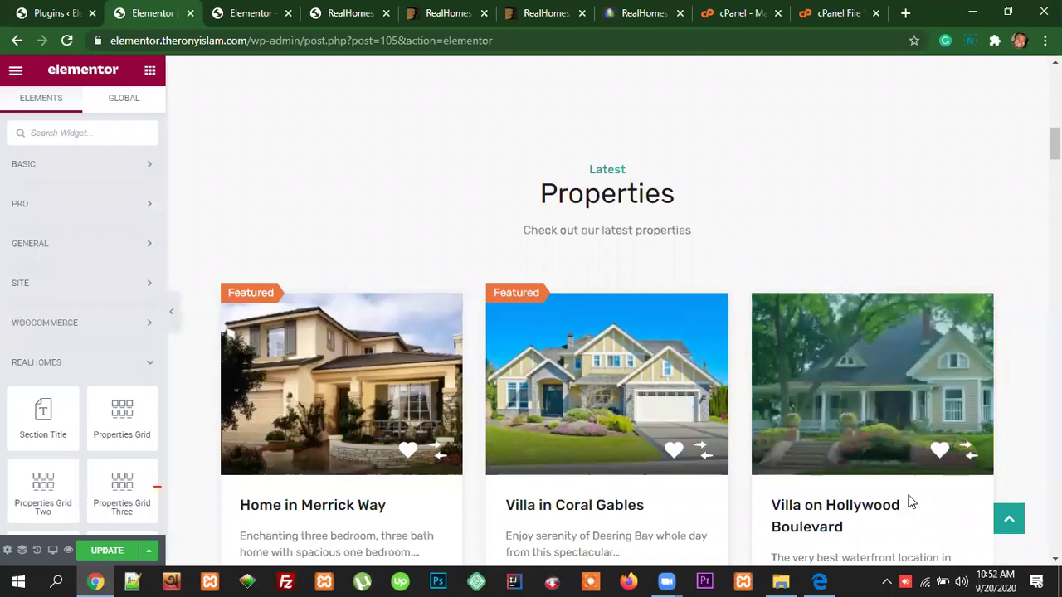
scroll(486, 363, down, 3)
scroll(864, 436, down, 1)
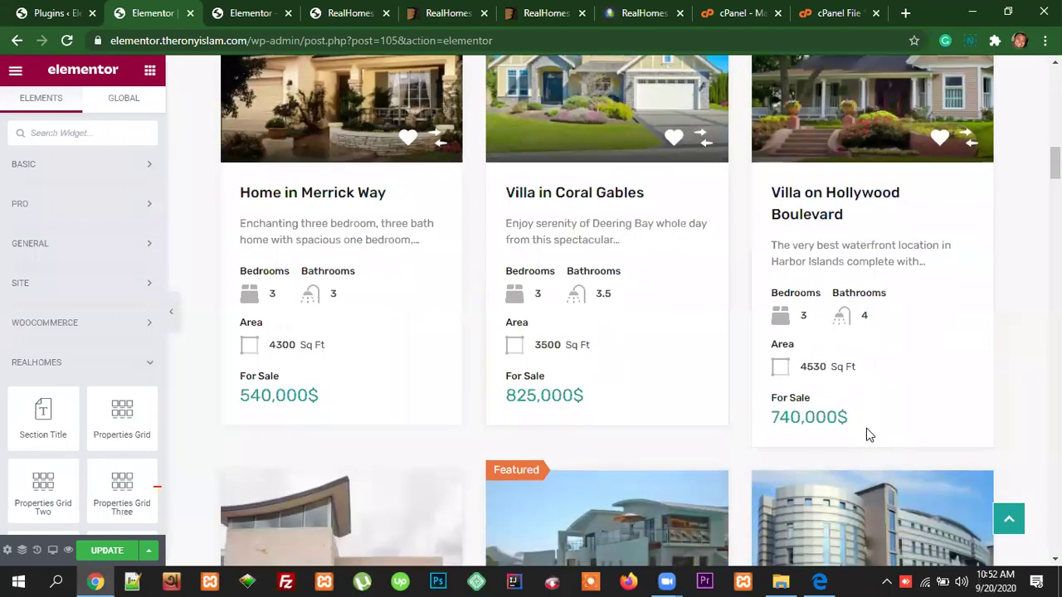
scroll(871, 424, down, 2)
scroll(880, 421, down, 4)
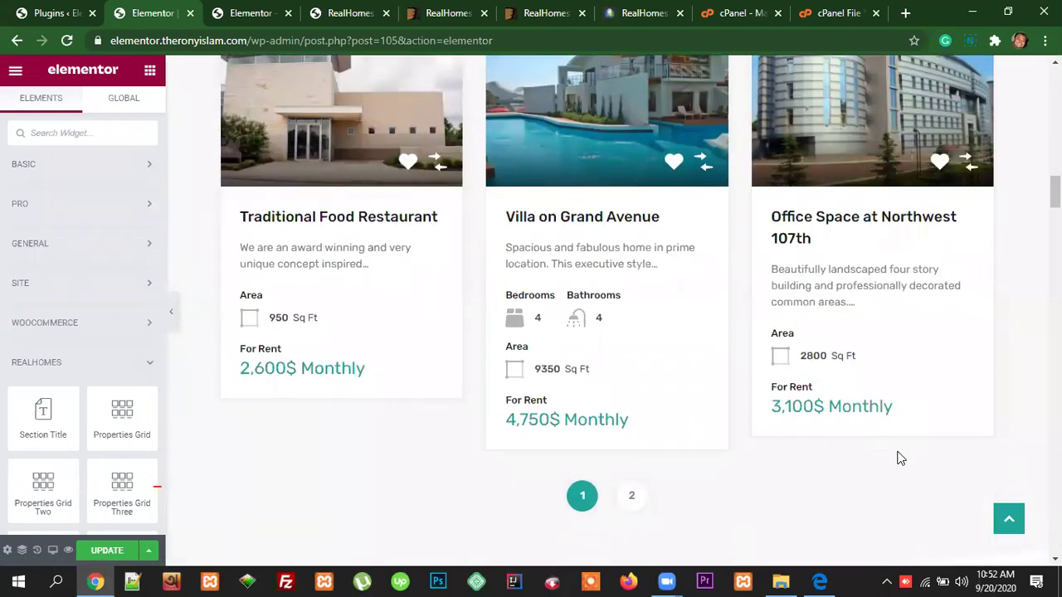
scroll(939, 472, down, 1)
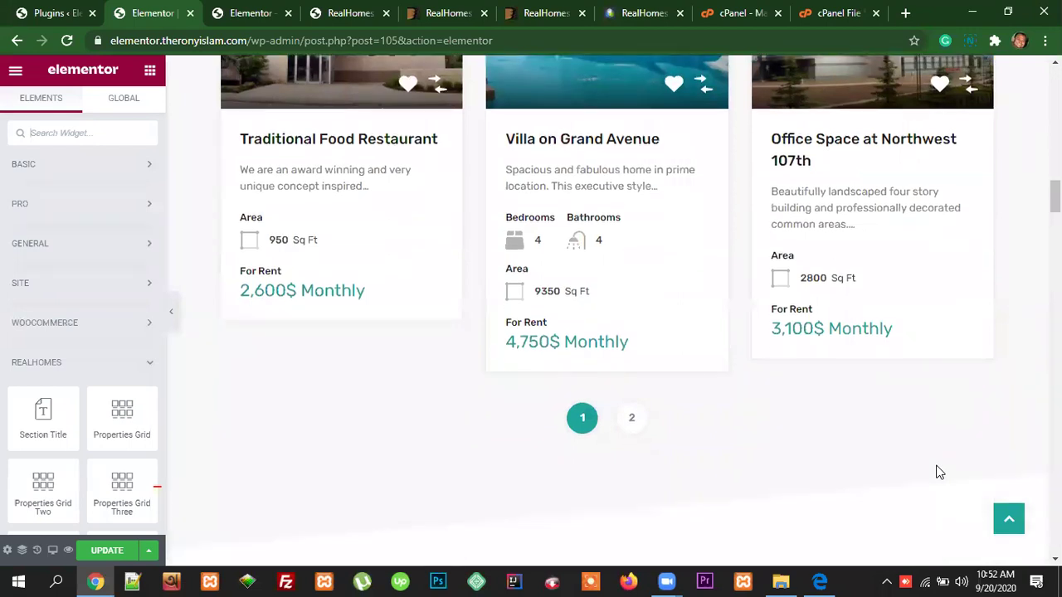
scroll(939, 472, down, 5)
scroll(940, 472, down, 3)
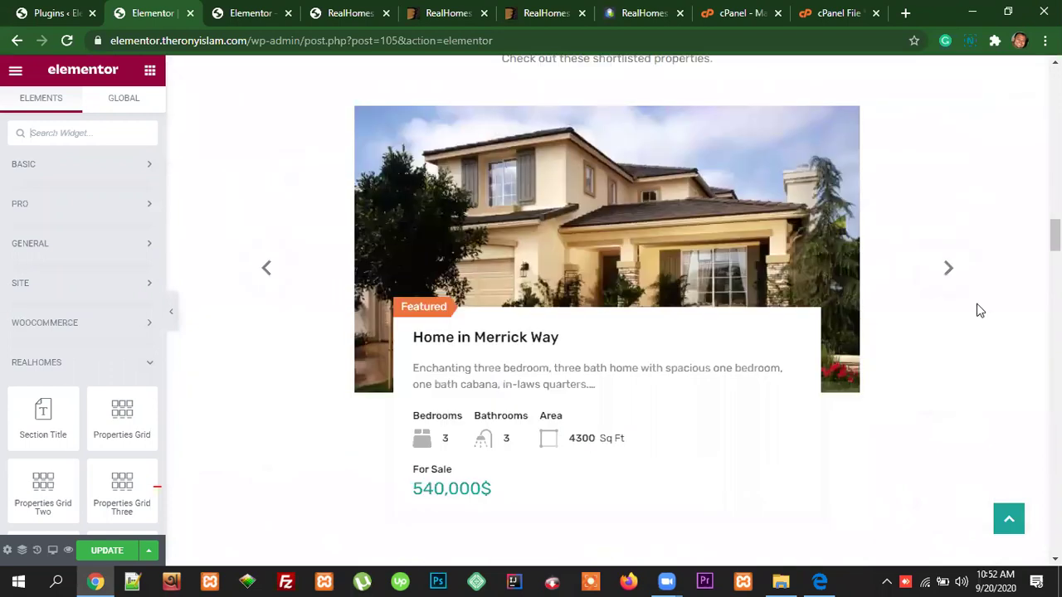
scroll(614, 387, up, 2)
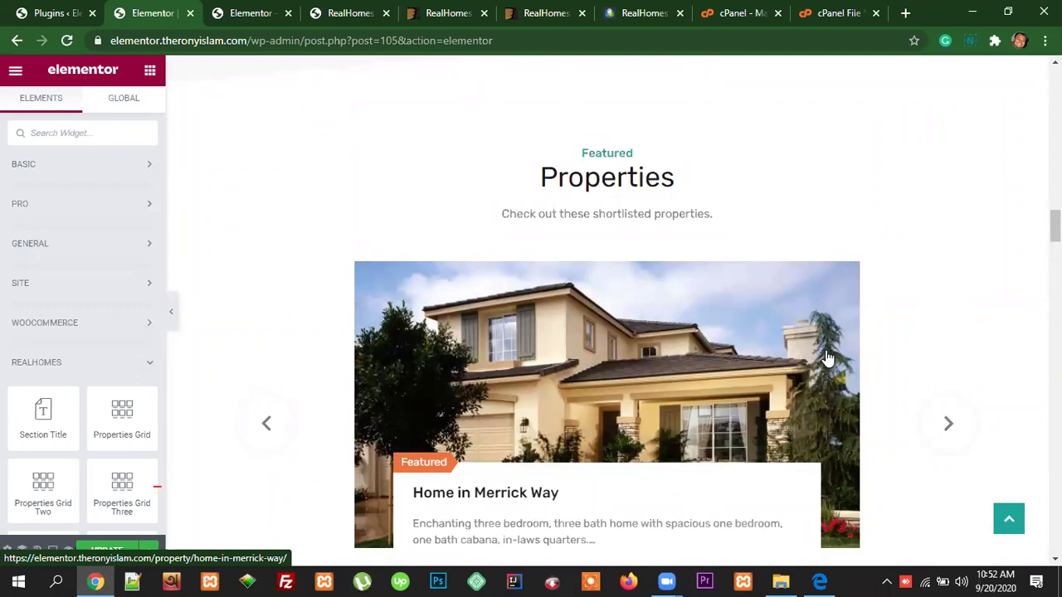
scroll(767, 459, up, 8)
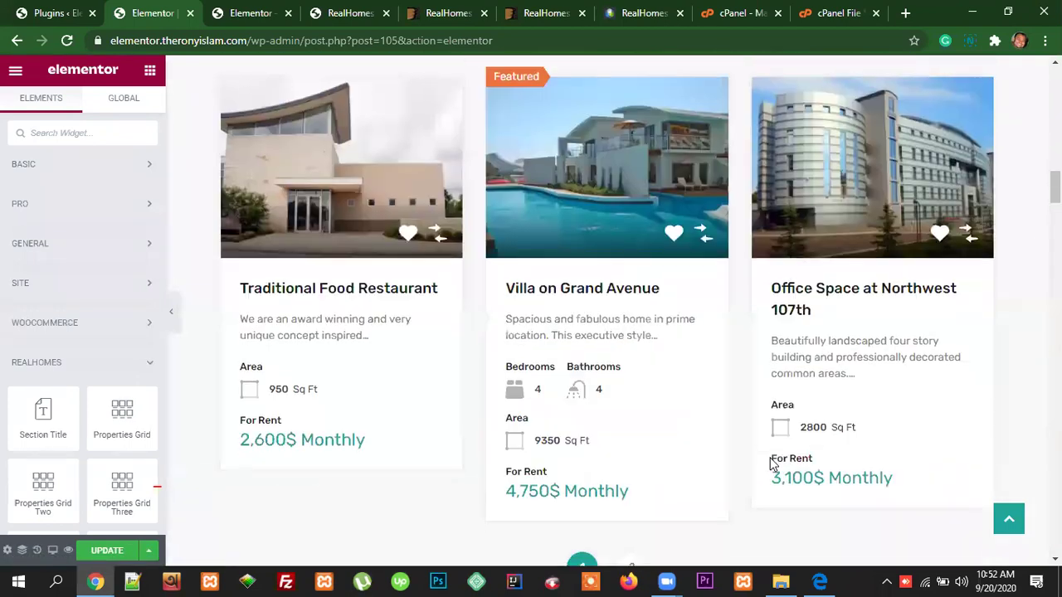
scroll(771, 463, up, 7)
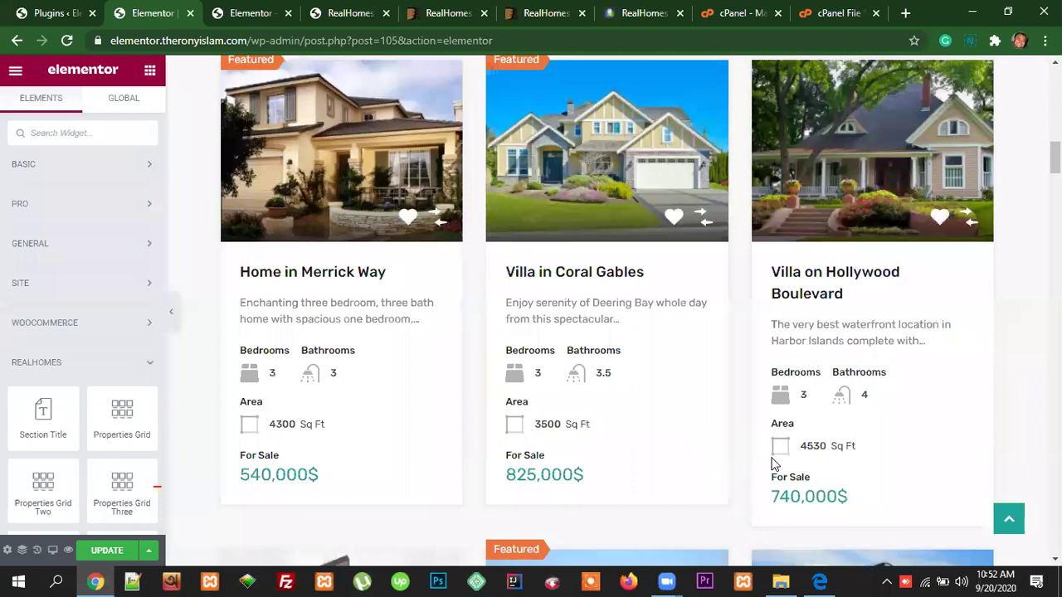
scroll(773, 464, up, 1)
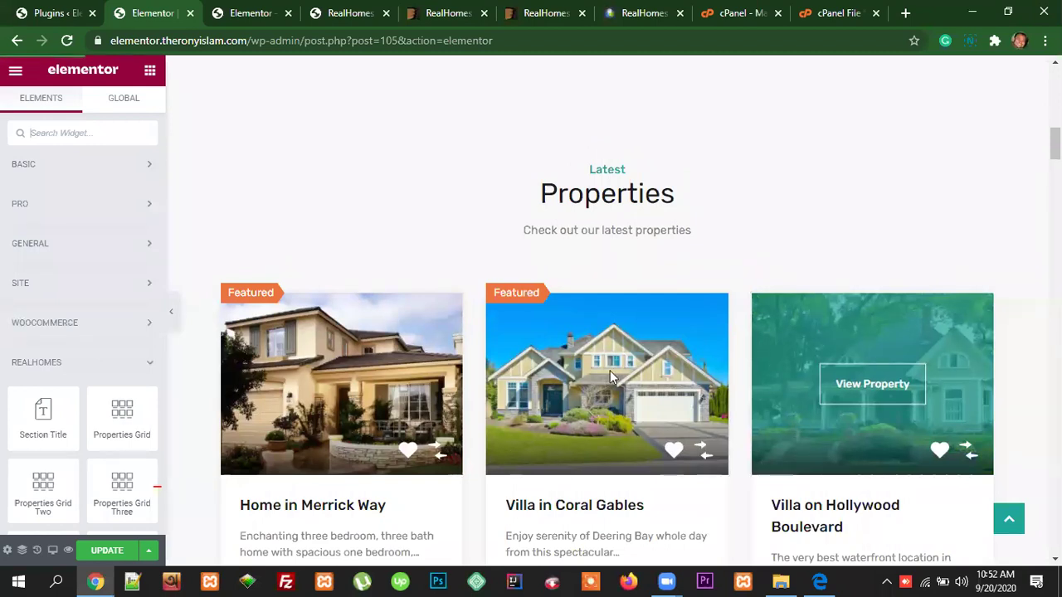
Step: Examine the Buy or Sell banner, the Features section and the testimonial, and return to the empty section
scroll(868, 370, down, 9)
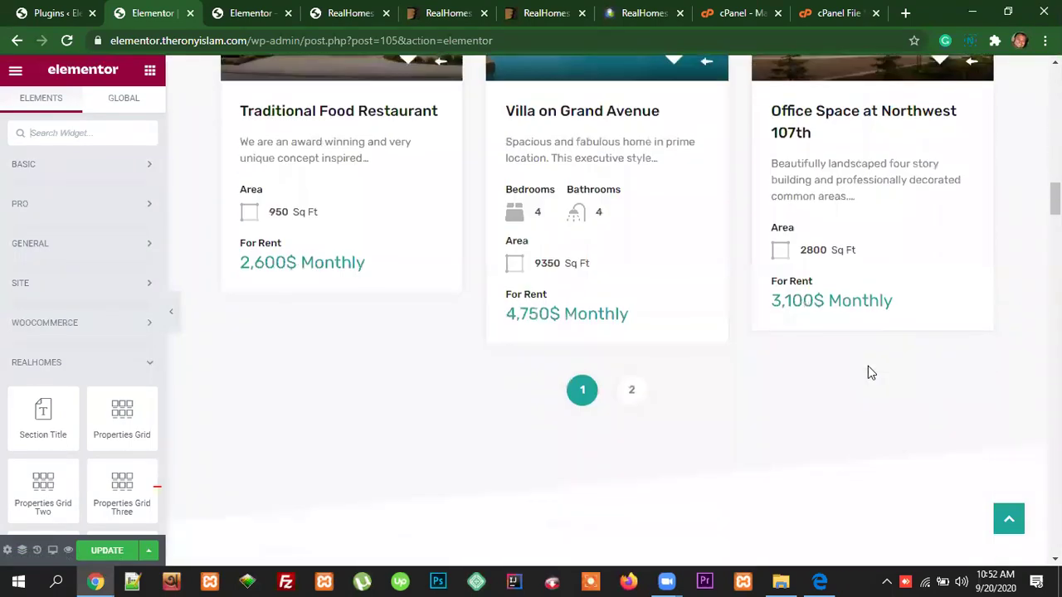
scroll(868, 373, down, 15)
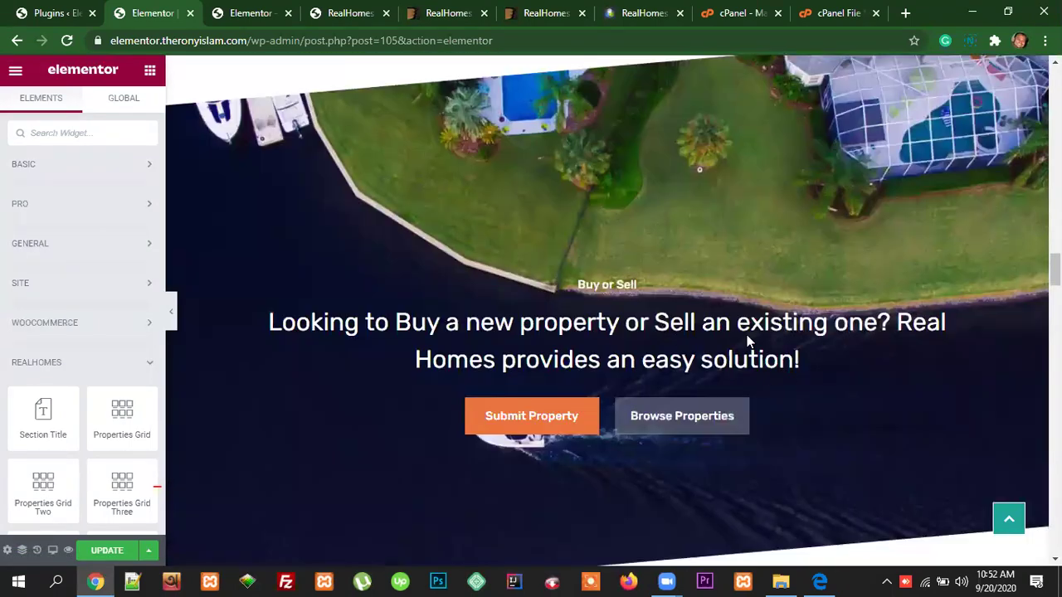
scroll(727, 358, down, 12)
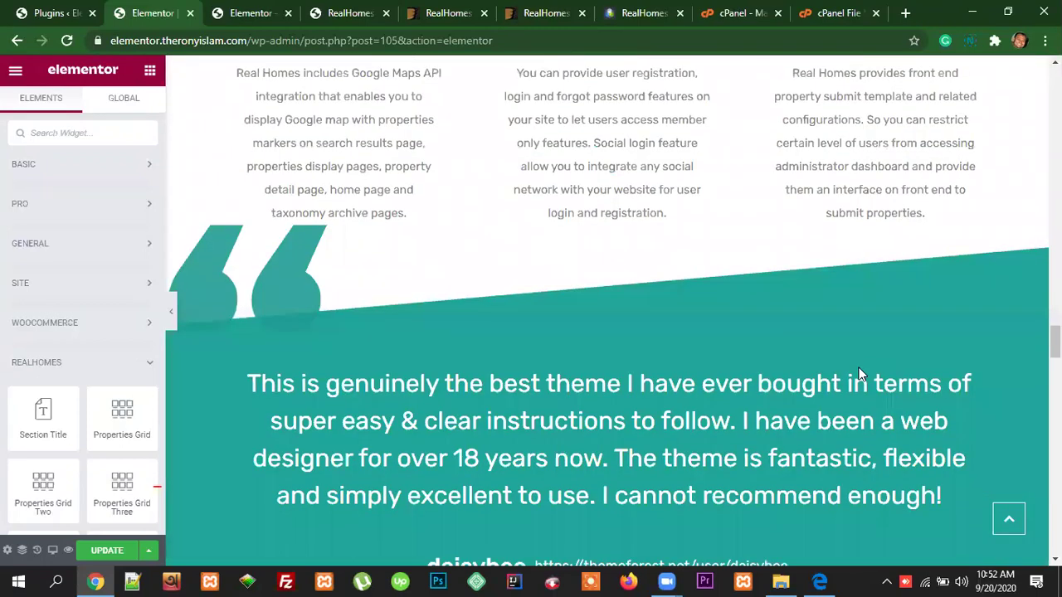
scroll(830, 390, up, 4)
scroll(854, 410, up, 3)
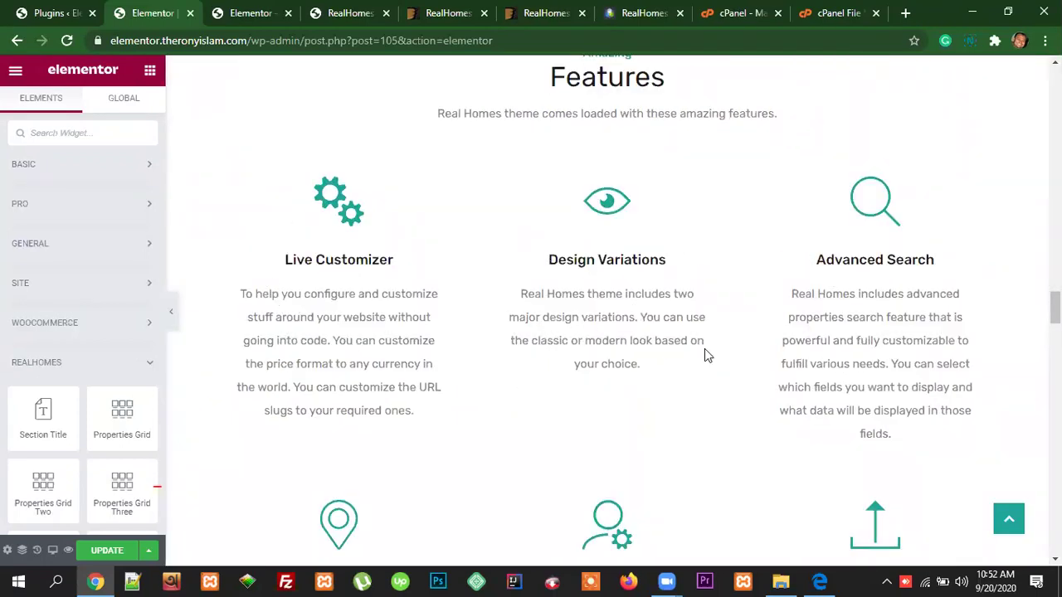
scroll(881, 343, up, 1)
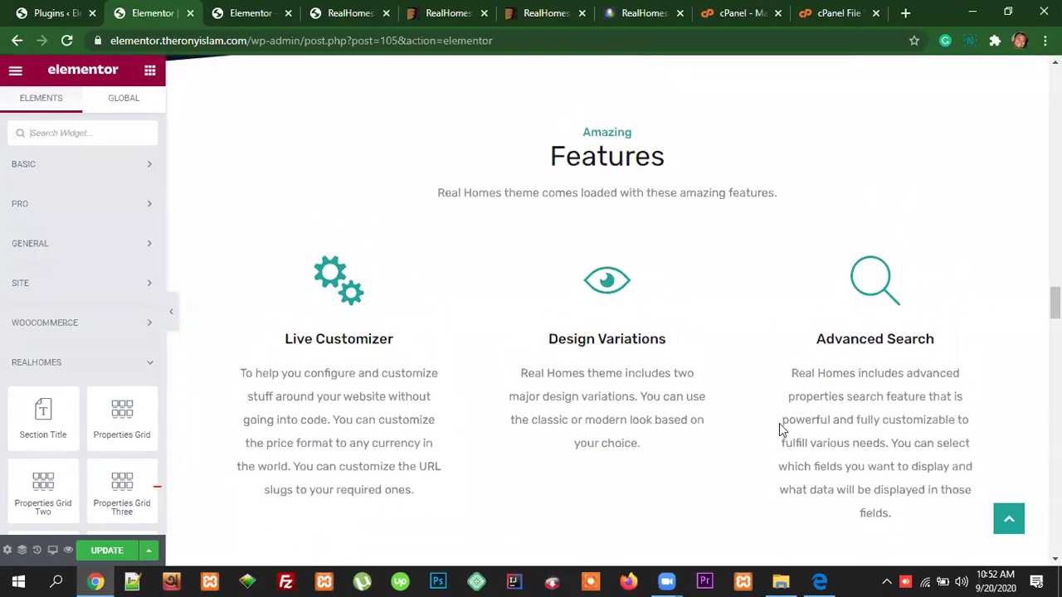
scroll(780, 424, up, 10)
scroll(790, 426, up, 7)
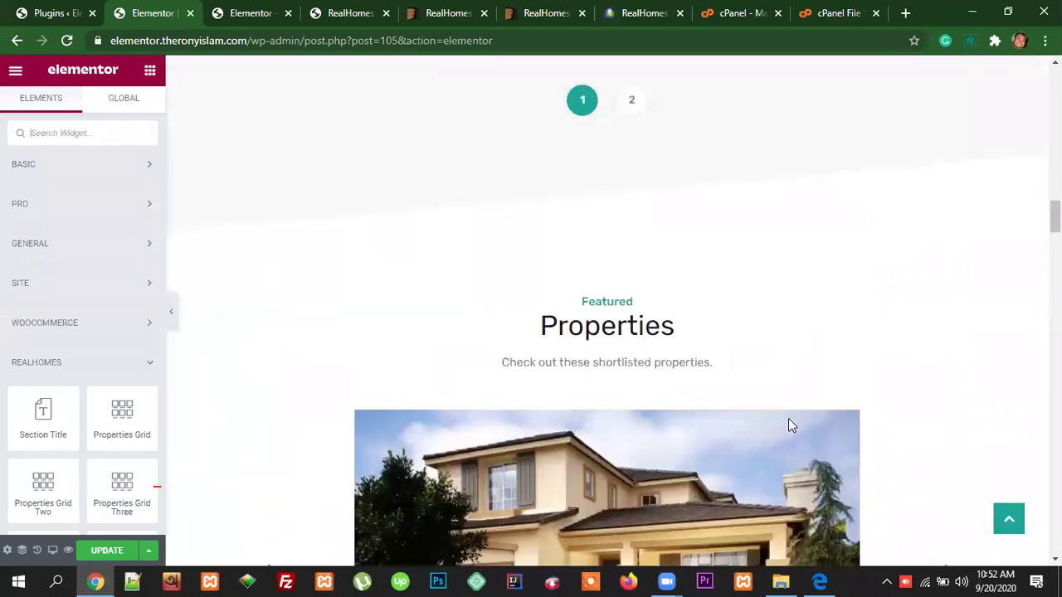
scroll(790, 426, up, 10)
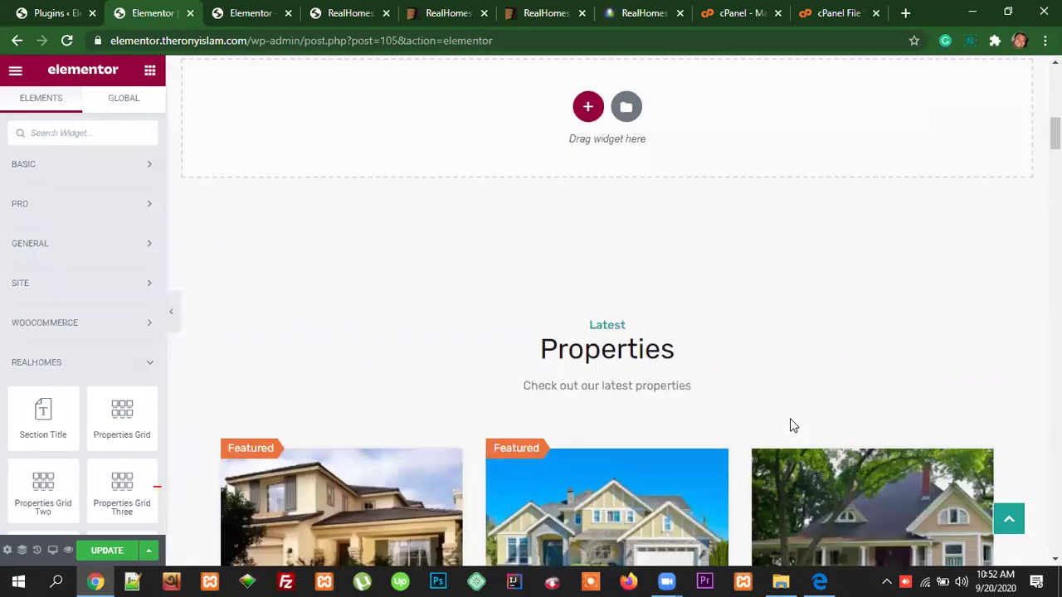
scroll(790, 418, up, 3)
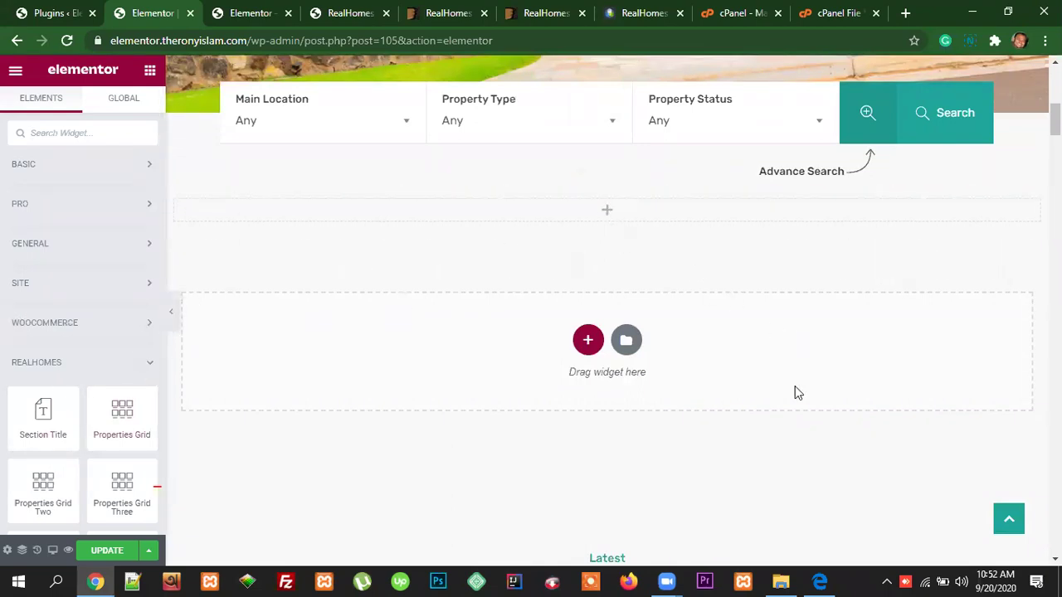
Step: Place the RealHomes Properties Grid widget in the empty section below the property search bar
scroll(801, 392, down, 2)
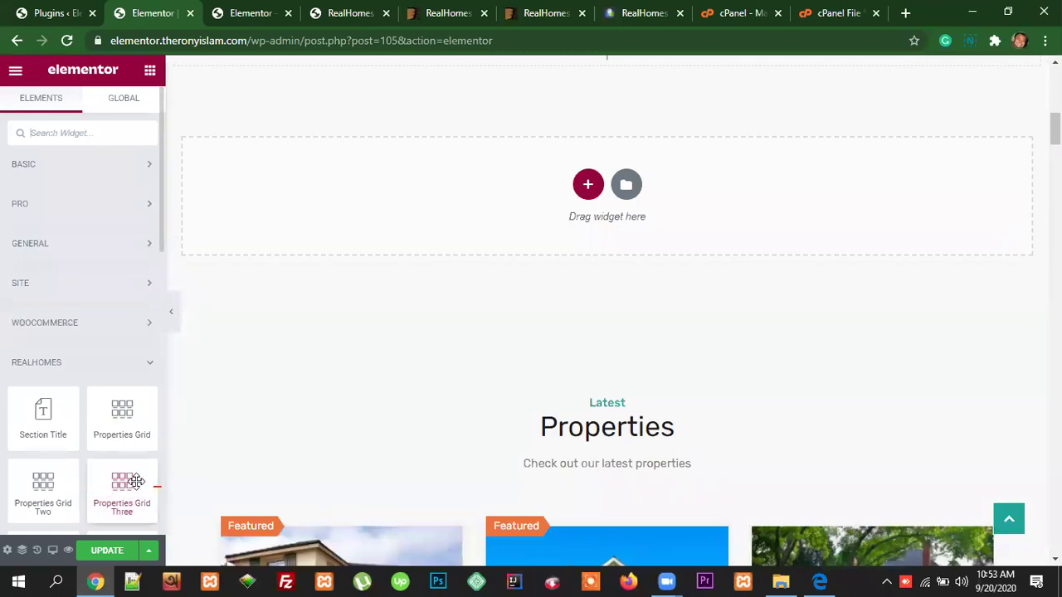
drag(116, 488, 544, 55)
drag(612, 150, 803, 315)
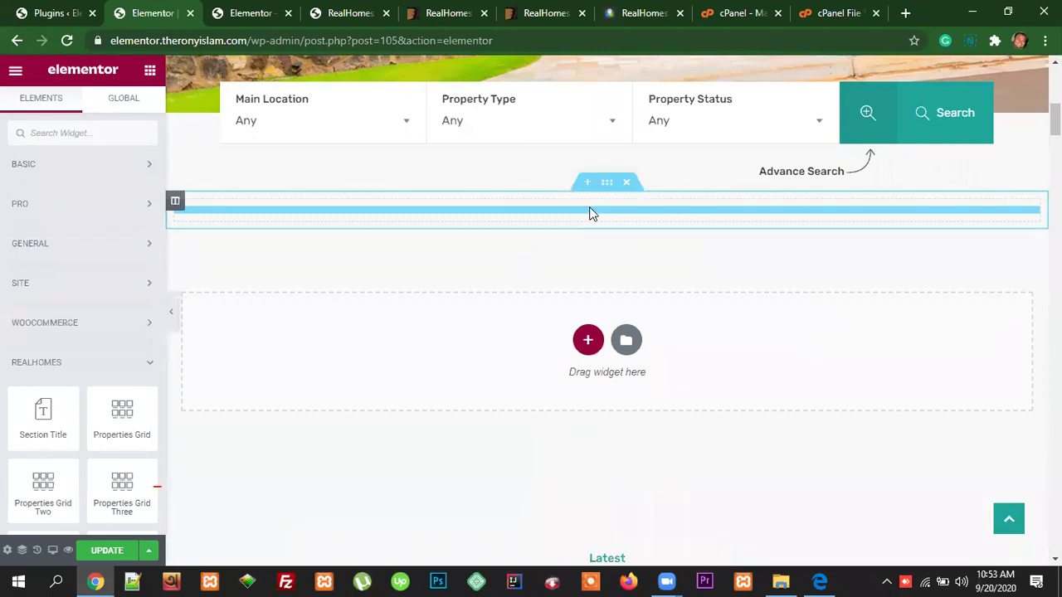
scroll(507, 290, down, 1)
drag(126, 422, 597, 127)
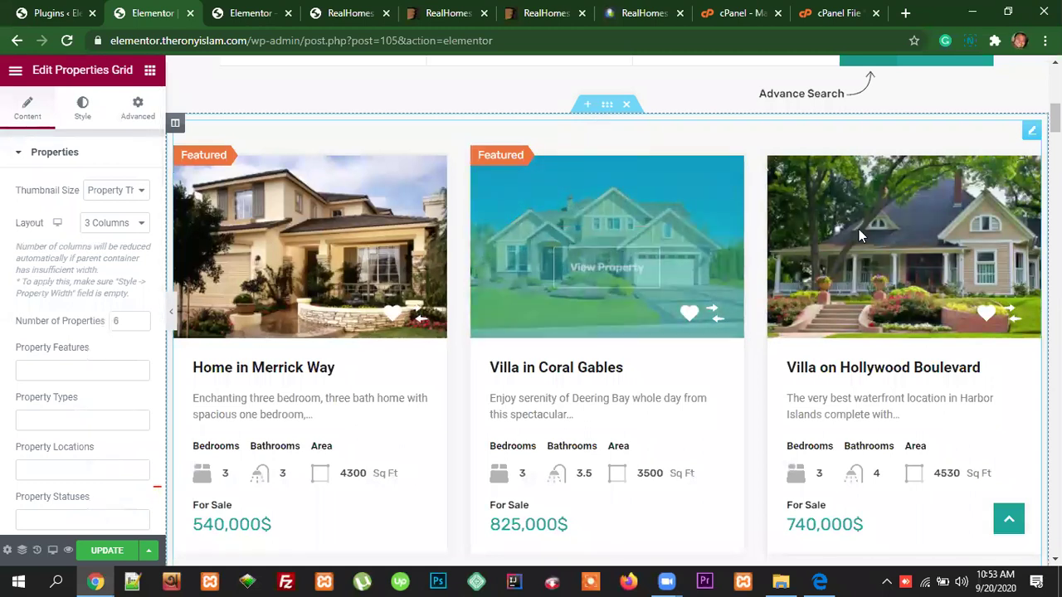
Step: Examine the property cards and pagination of the newly placed Properties Grid
scroll(608, 353, down, 4)
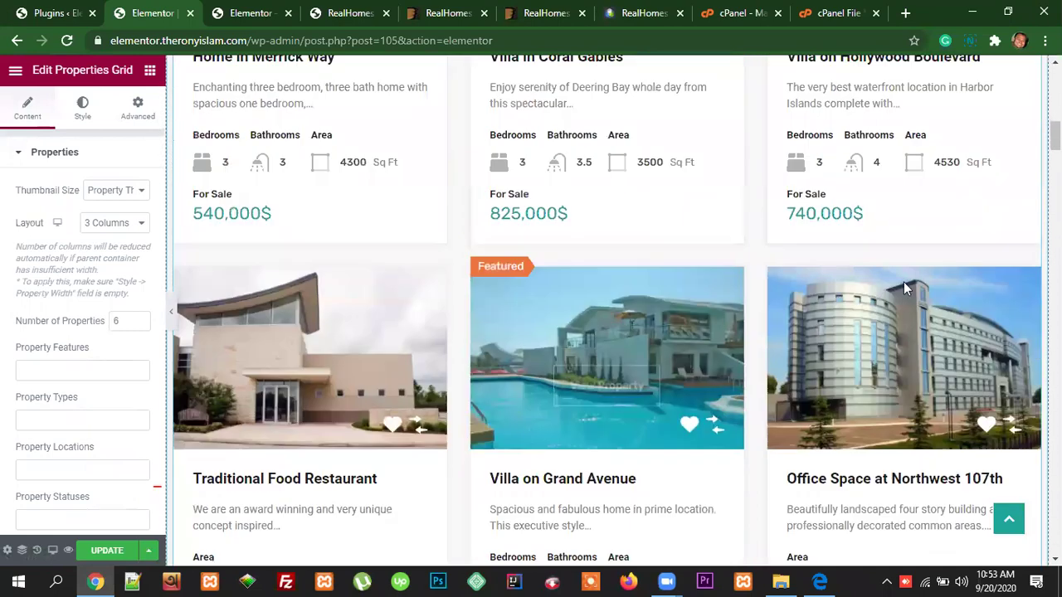
scroll(905, 288, down, 5)
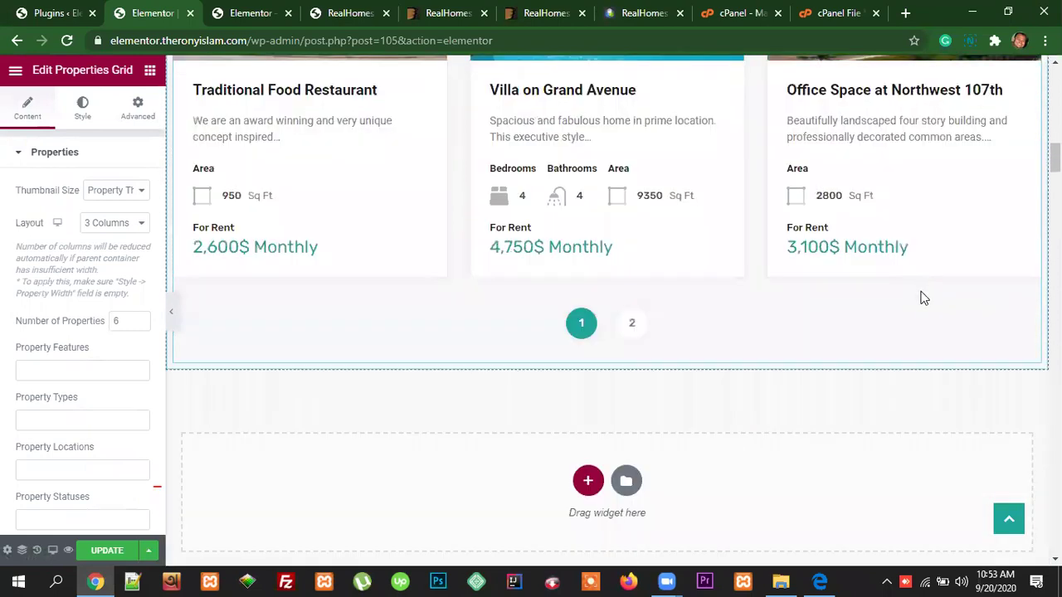
scroll(918, 298, up, 8)
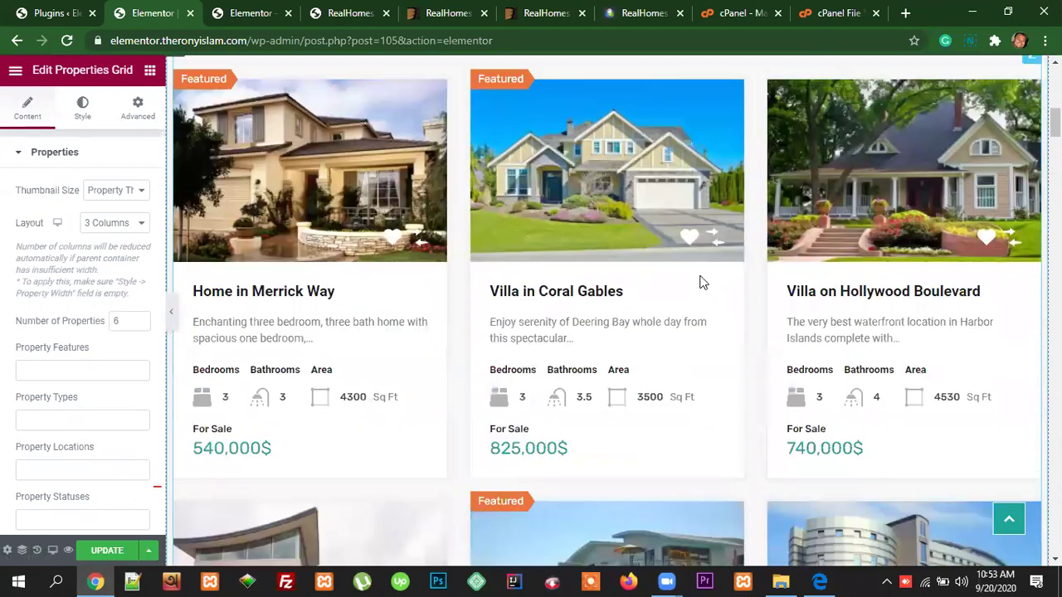
scroll(701, 282, up, 1)
scroll(630, 313, down, 2)
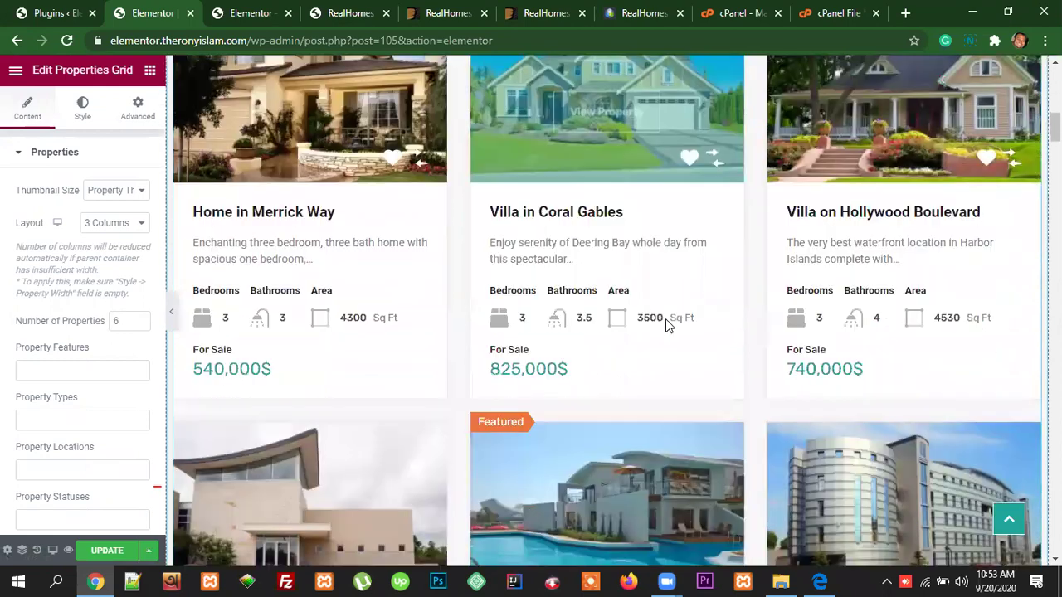
scroll(961, 377, down, 2)
scroll(825, 378, down, 4)
scroll(840, 370, up, 8)
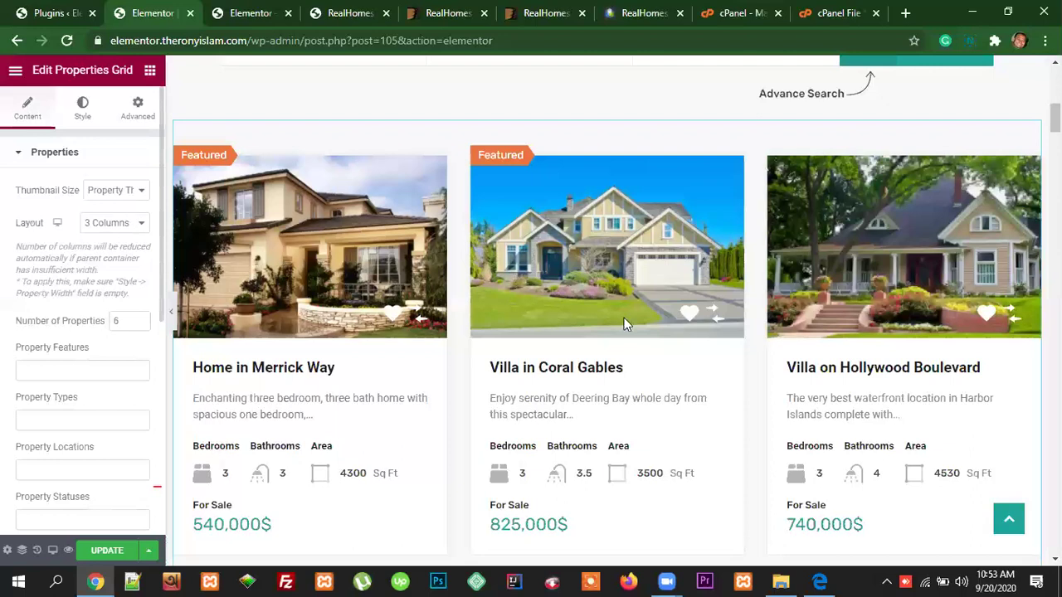
scroll(847, 316, down, 8)
scroll(880, 363, up, 4)
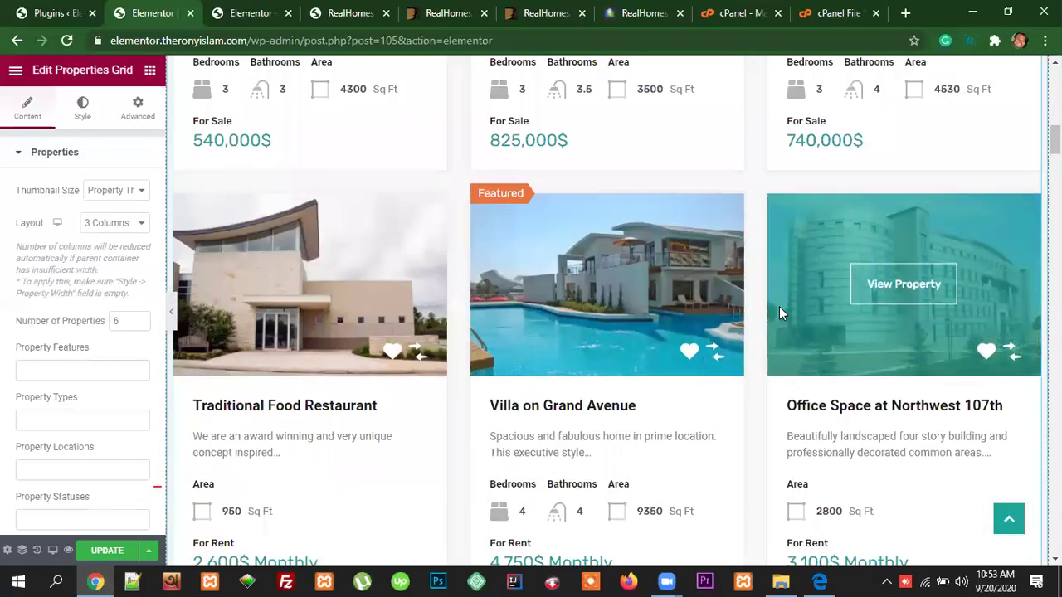
Step: Set the number of properties in the Properties Grid to 3
scroll(779, 312, up, 2)
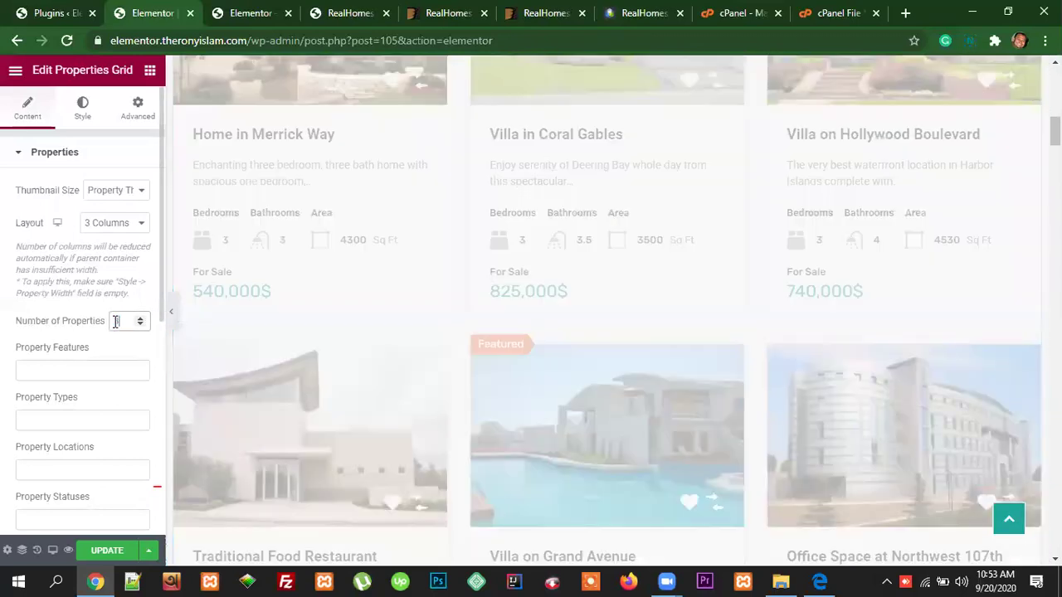
scroll(741, 434, up, 2)
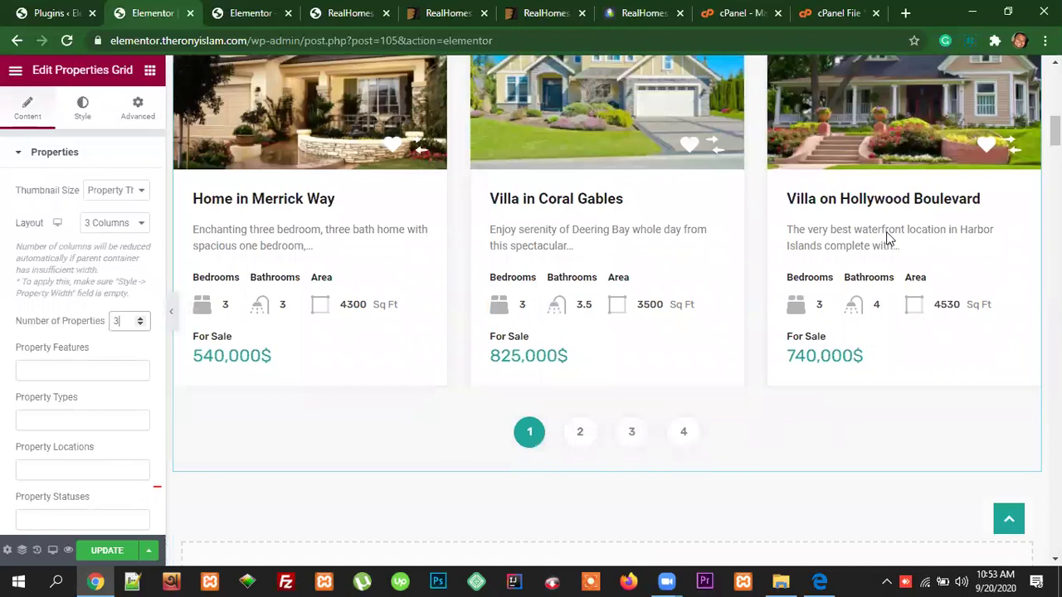
scroll(712, 369, up, 1)
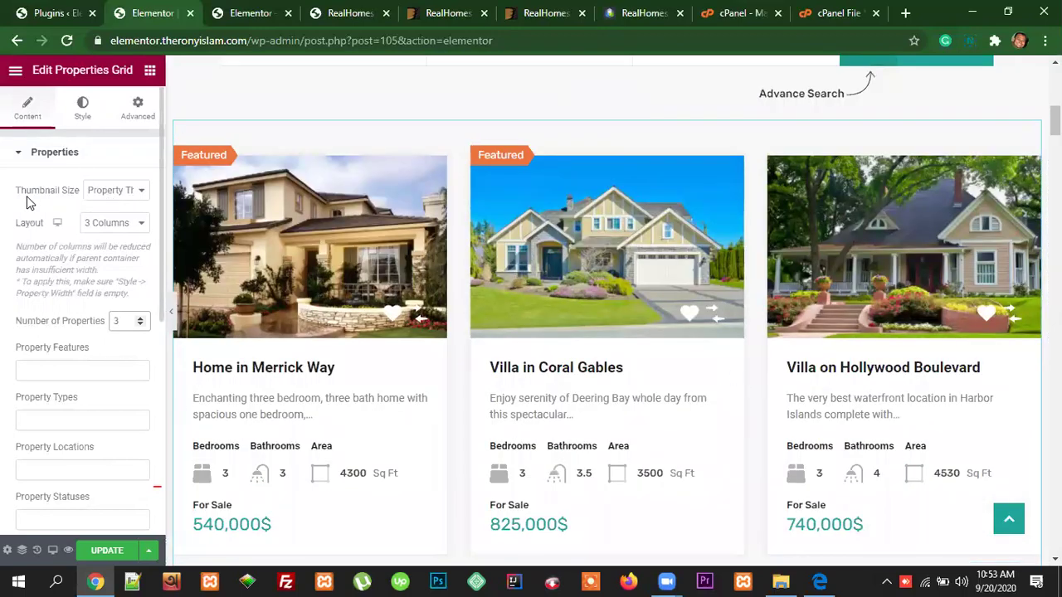
Step: Check the available thumbnail sizes and set the grid layout to 4 Columns, reviewing the resulting cards
click(108, 191)
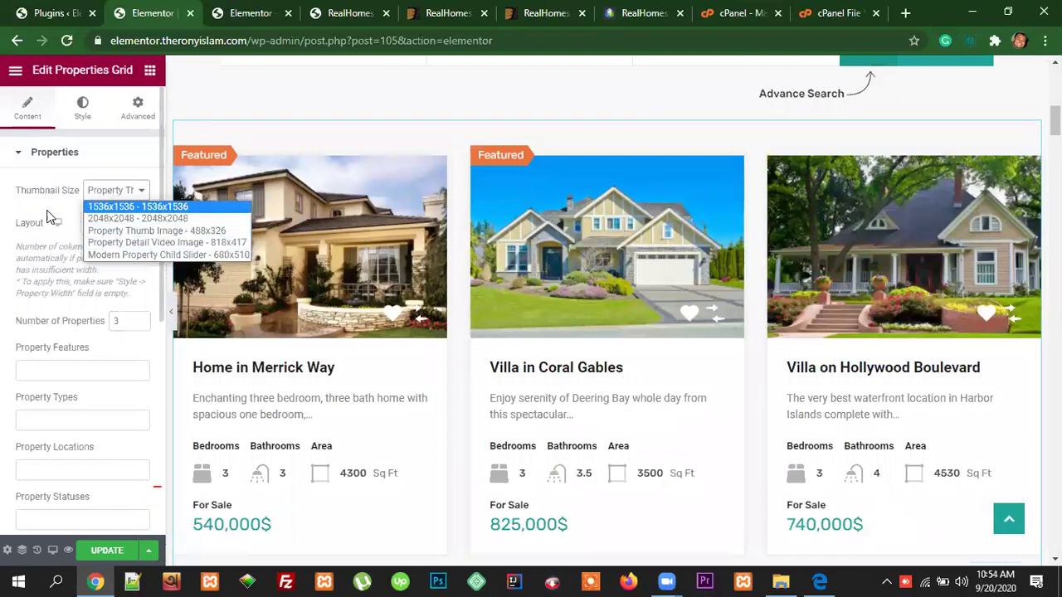
click(103, 229)
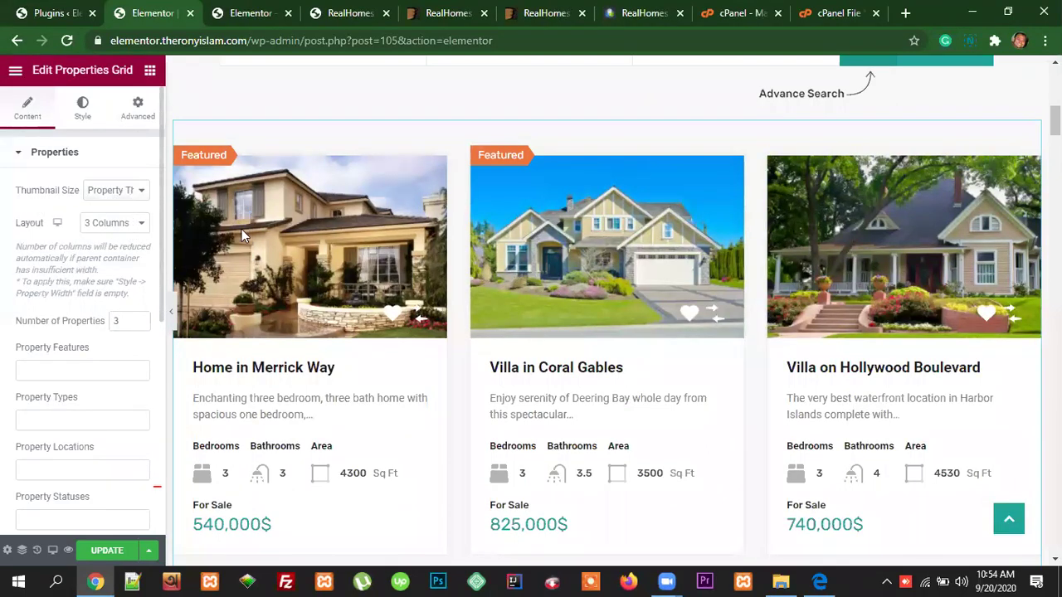
click(106, 237)
click(106, 241)
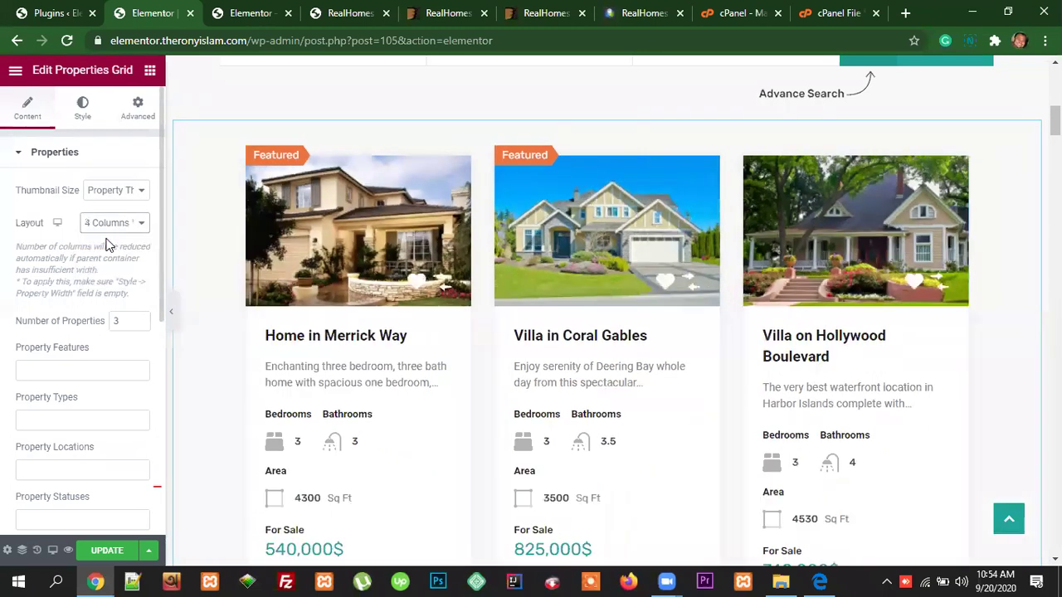
scroll(963, 411, down, 5)
scroll(962, 407, up, 6)
Step: Change the Properties Grid layout to 2 Columns and check how the cards are arranged
click(114, 224)
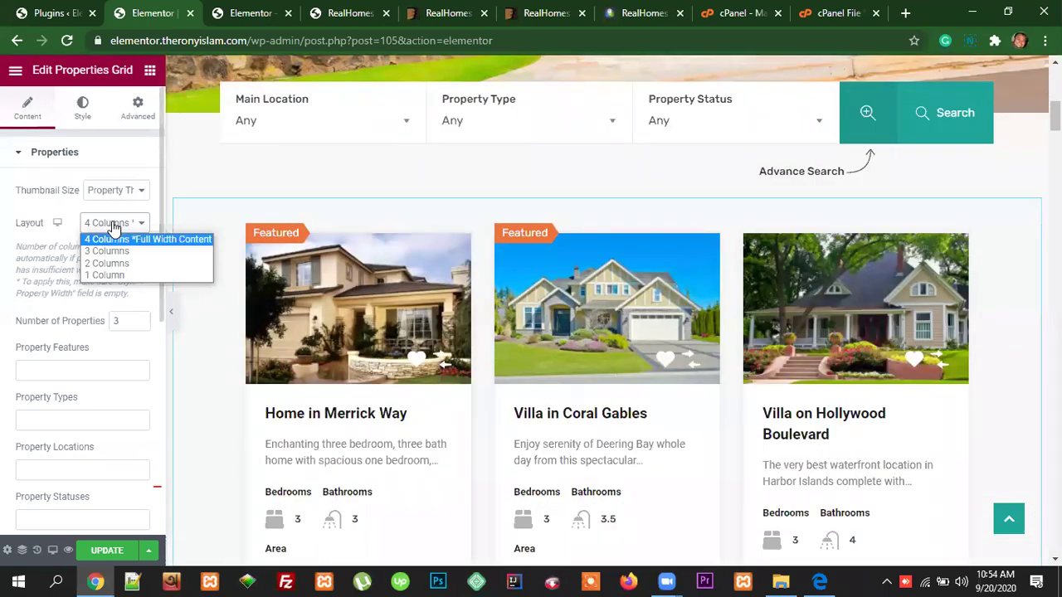
click(106, 263)
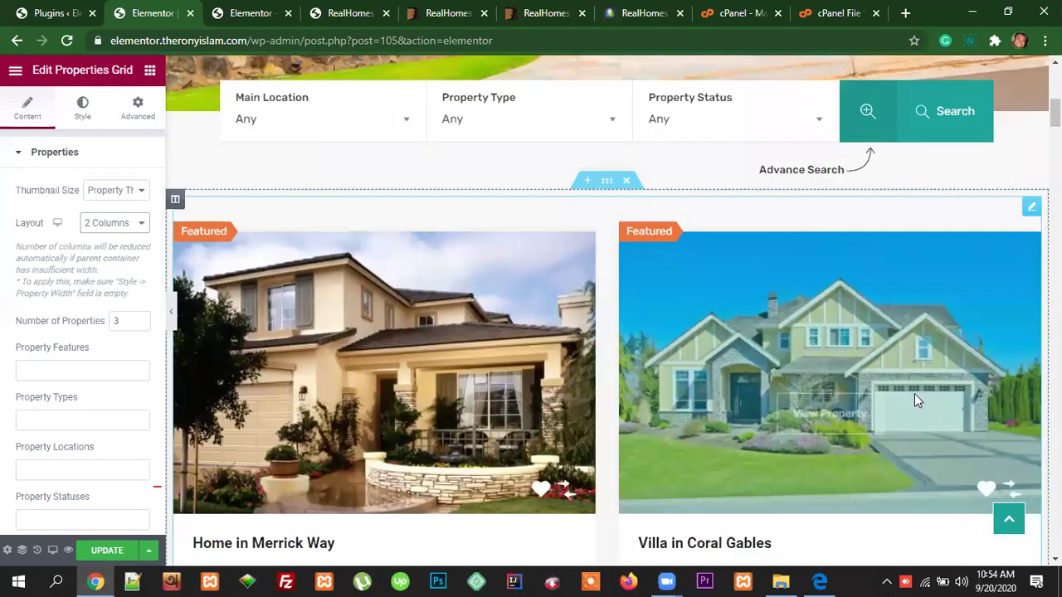
scroll(913, 398, down, 6)
scroll(912, 406, up, 3)
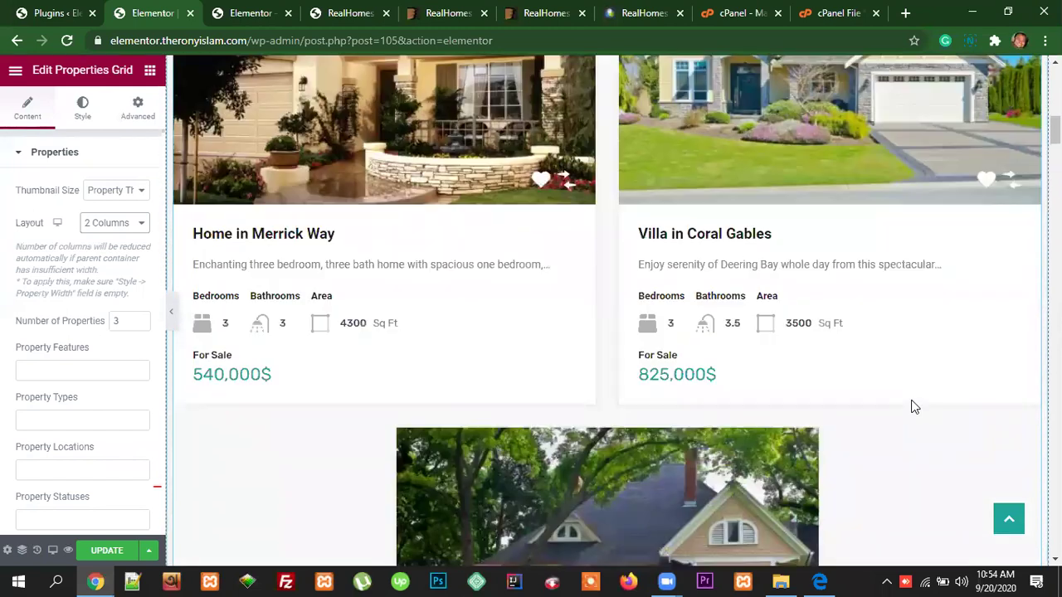
scroll(913, 406, up, 2)
Step: Set the grid layout to 4 Columns with 4 properties, and narrow the widget settings area slightly
click(111, 224)
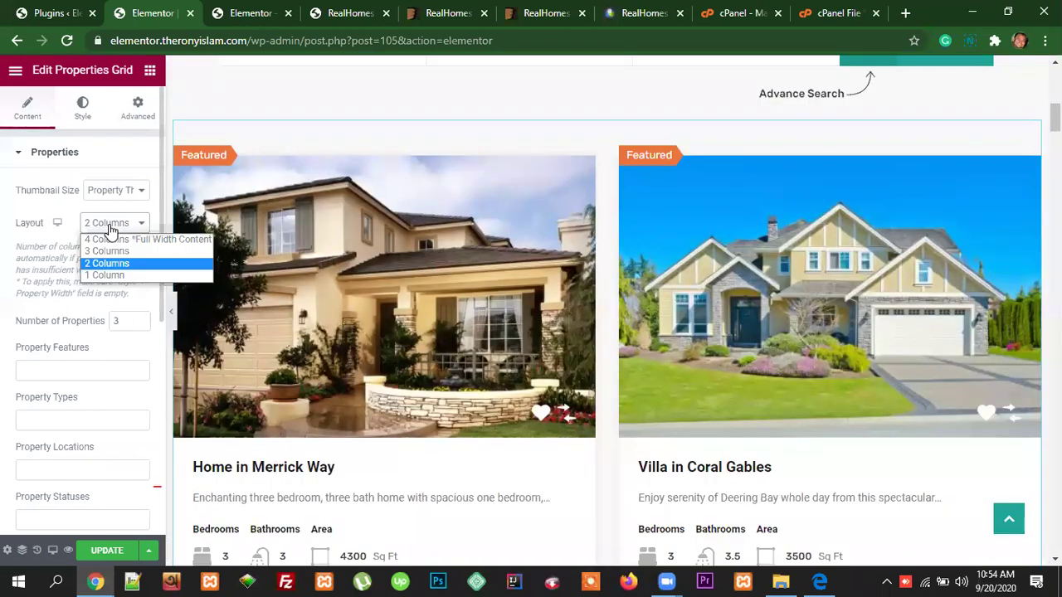
click(108, 239)
click(125, 322)
text(1)
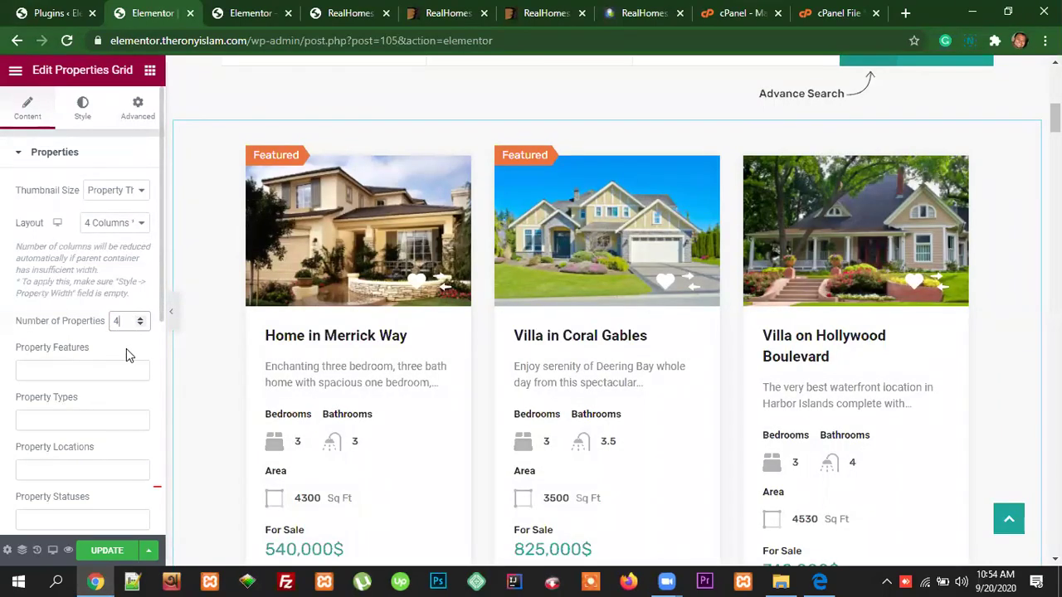
scroll(814, 362, down, 3)
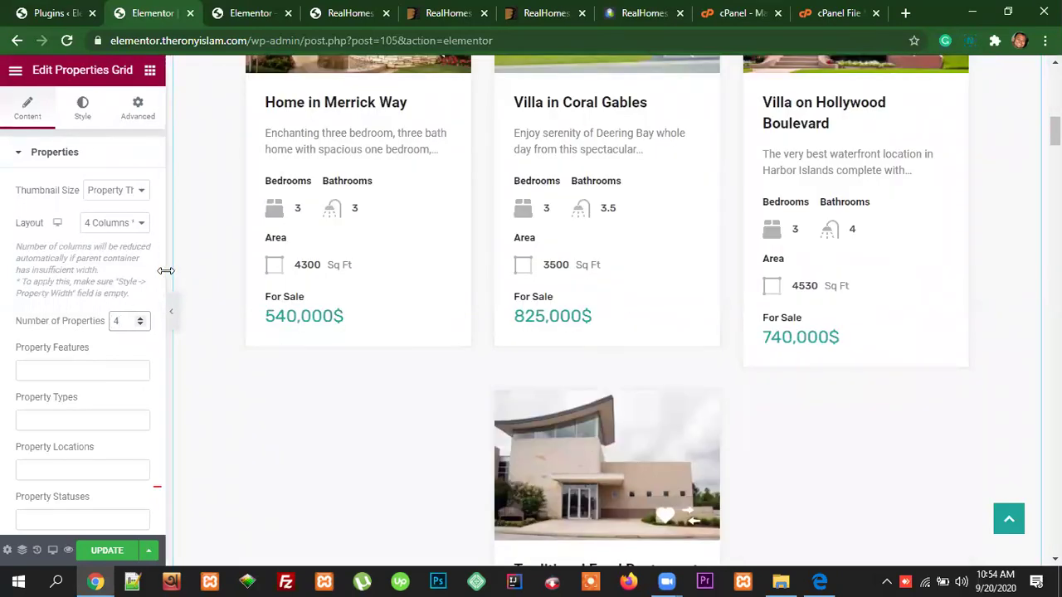
drag(161, 270, 146, 270)
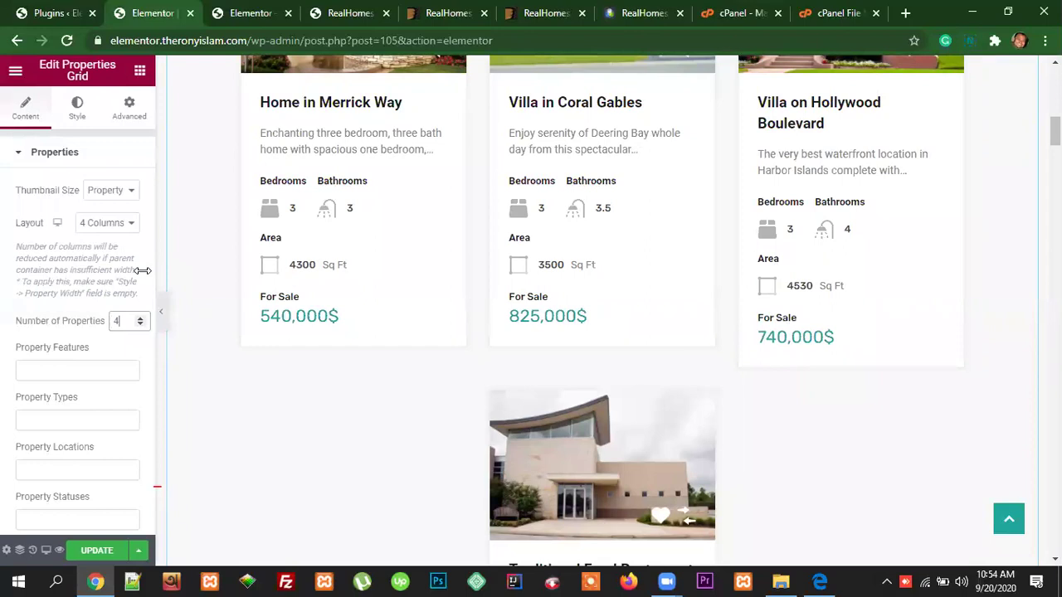
scroll(988, 321, up, 4)
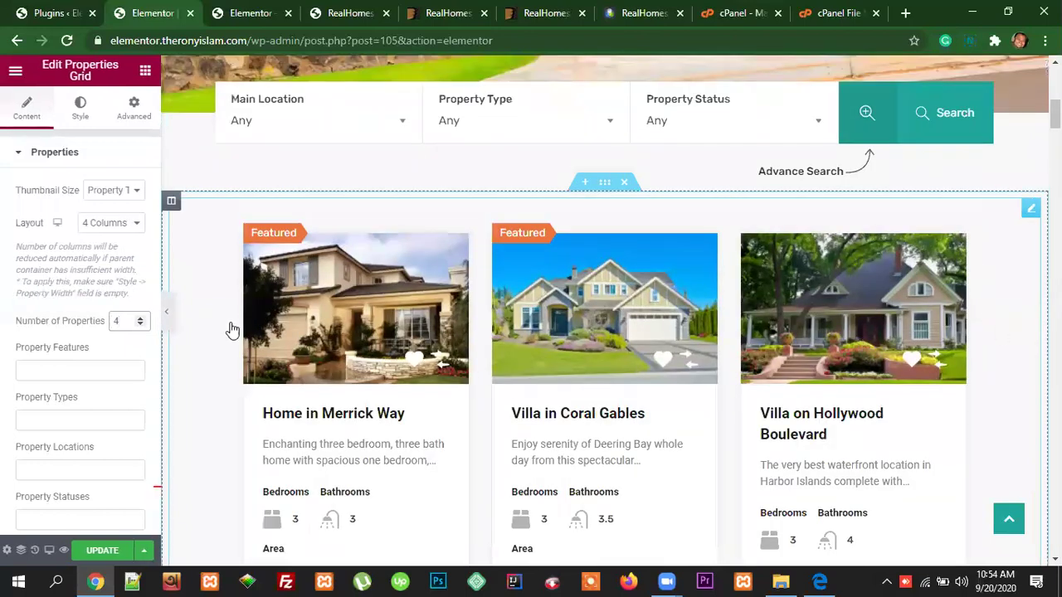
Step: Set the Properties Grid layout to 3 Columns and the number of properties to 3
click(108, 225)
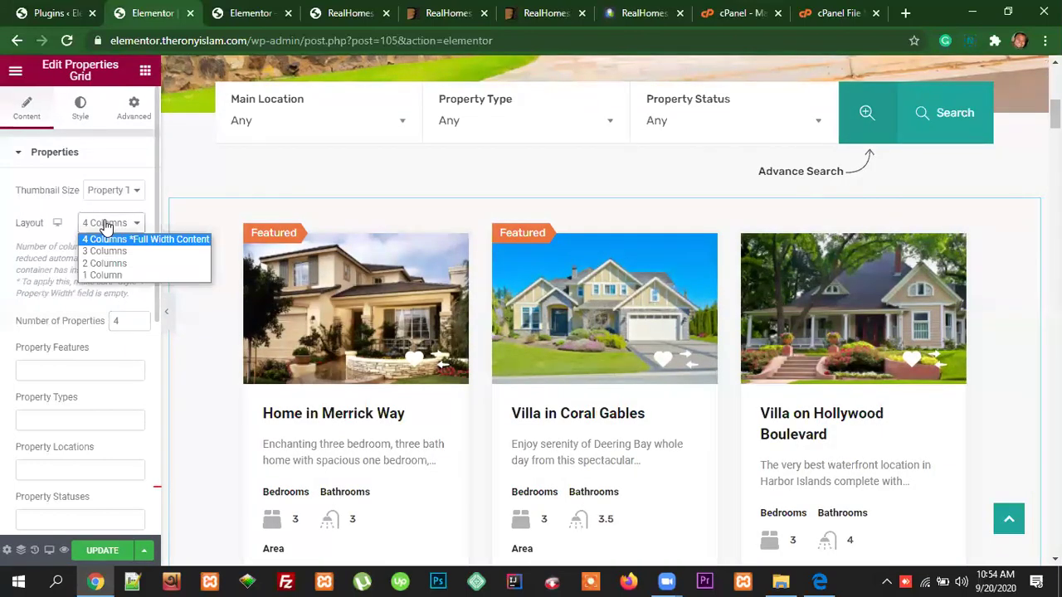
click(108, 252)
double_click(115, 320)
text(3)
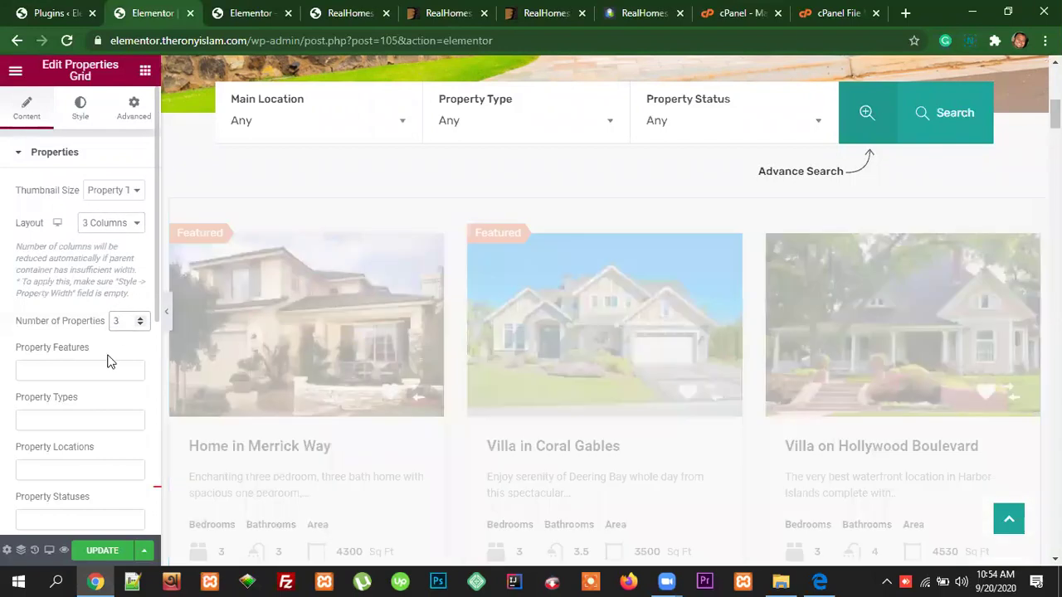
scroll(730, 424, up, 1)
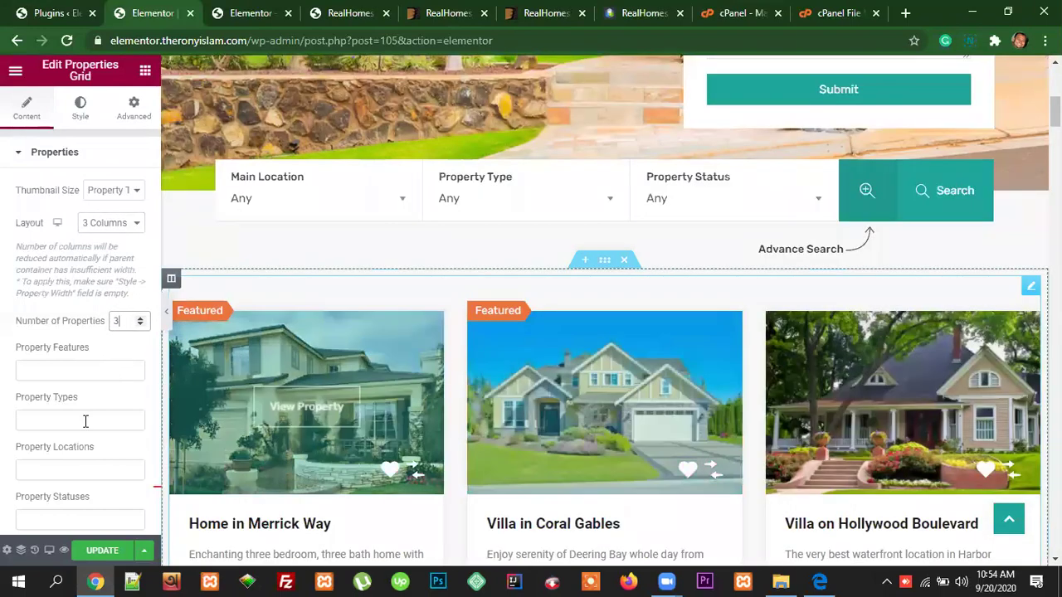
Step: Examine the grid's filter settings, the Property Features choices, and the pagination below the cards
scroll(85, 421, down, 1)
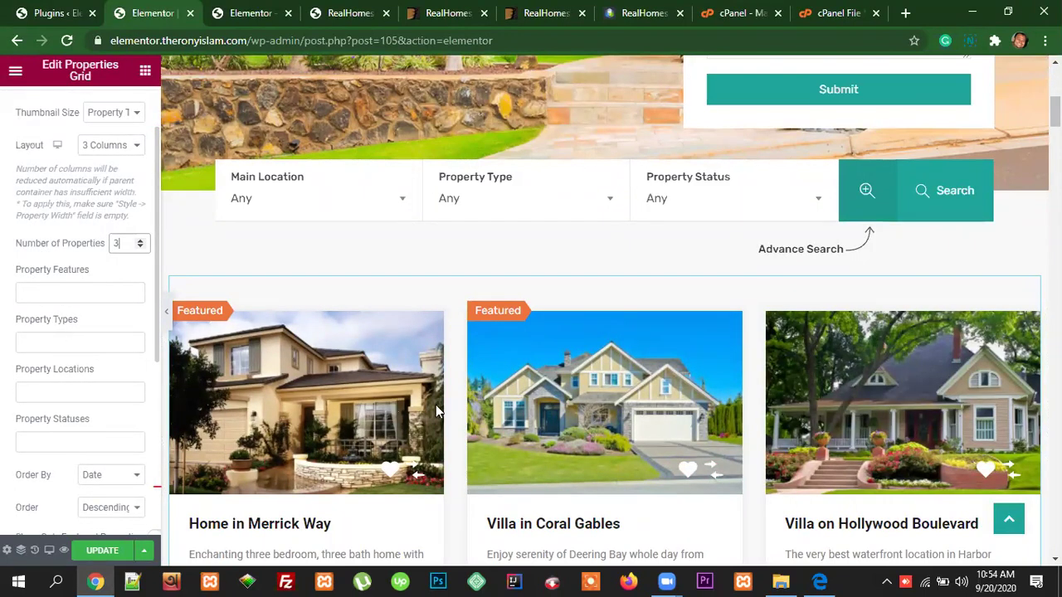
scroll(437, 411, down, 2)
click(64, 295)
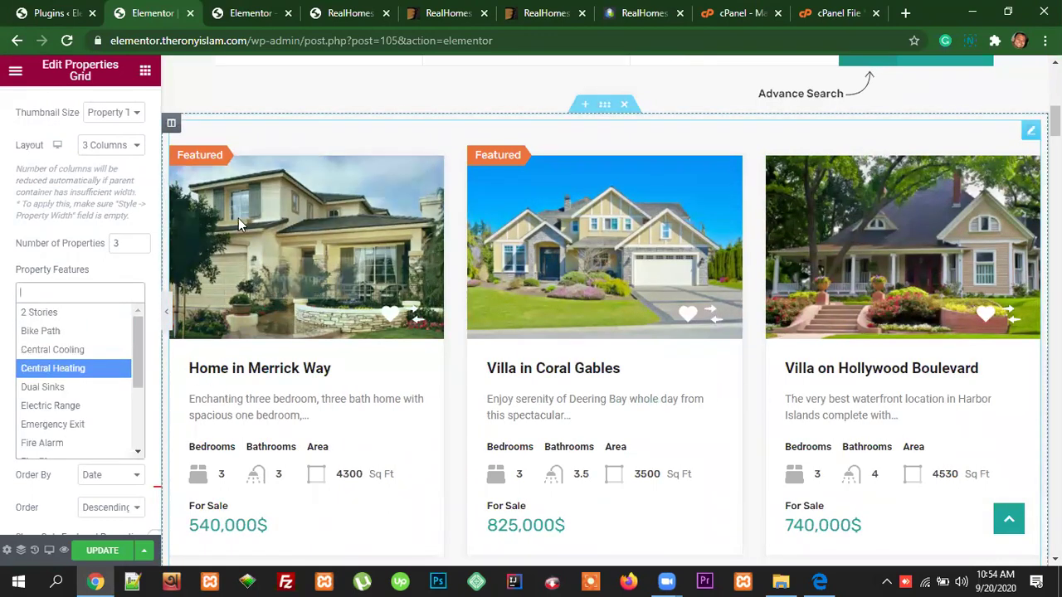
scroll(704, 404, down, 3)
scroll(704, 404, down, 2)
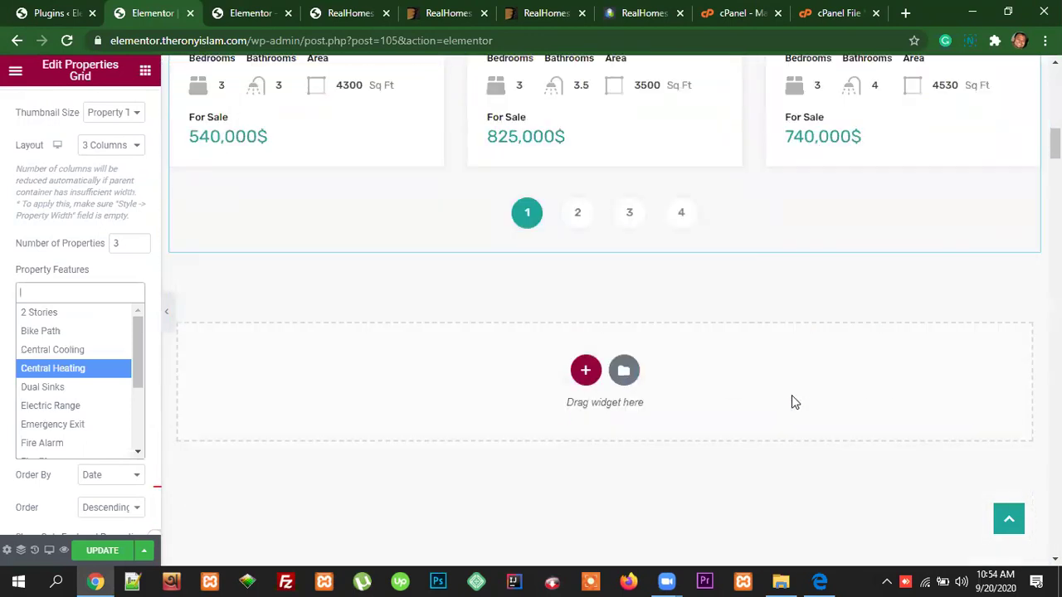
scroll(794, 403, up, 3)
click(7, 279)
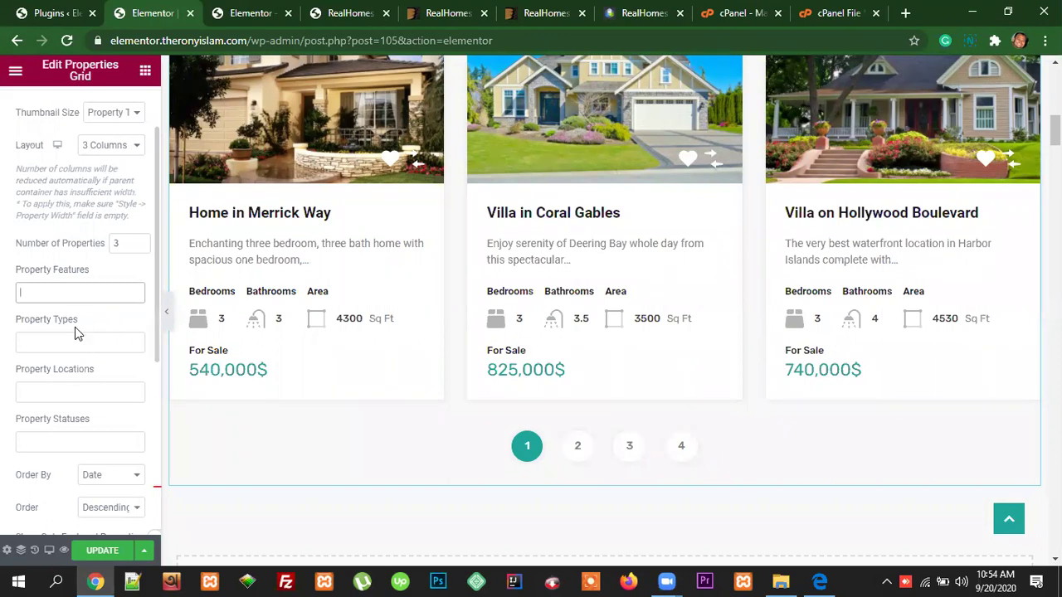
scroll(872, 244, up, 2)
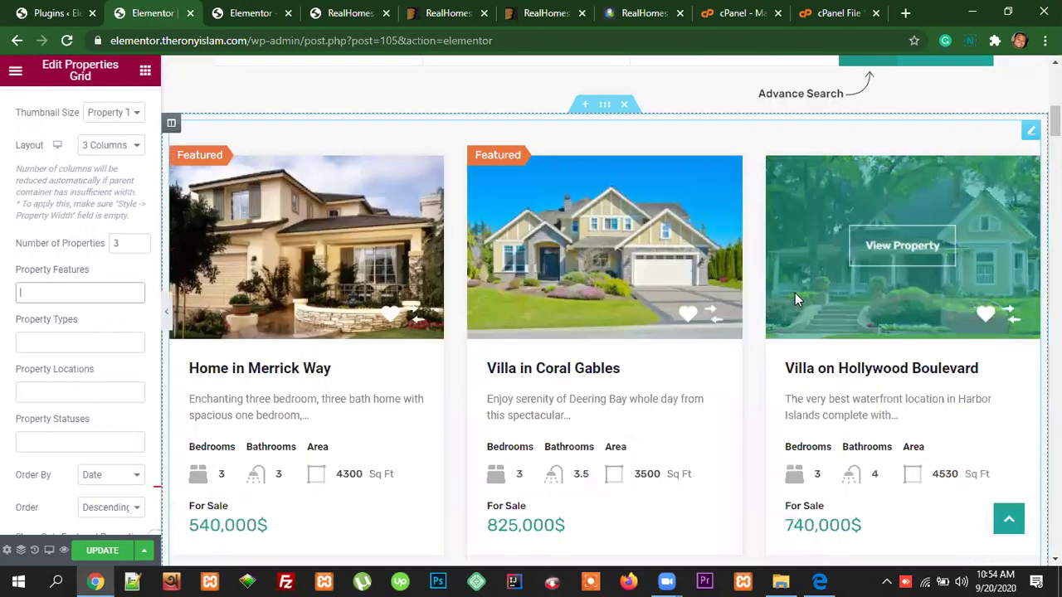
Step: Look through the choices offered by the Property Features and Property Types filters without selecting any
click(50, 292)
click(60, 290)
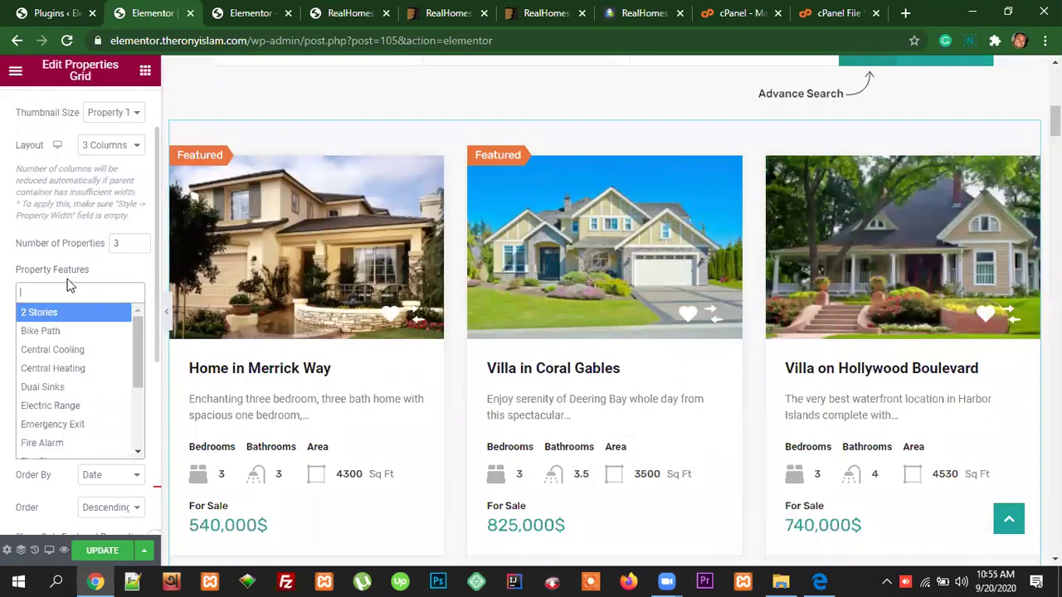
click(6, 289)
click(73, 342)
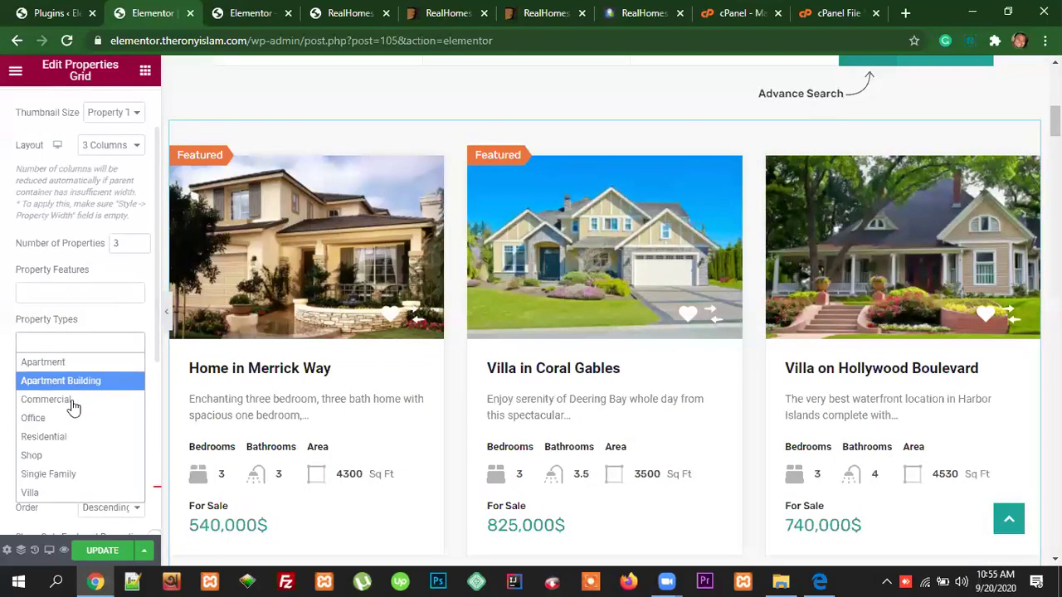
click(6, 419)
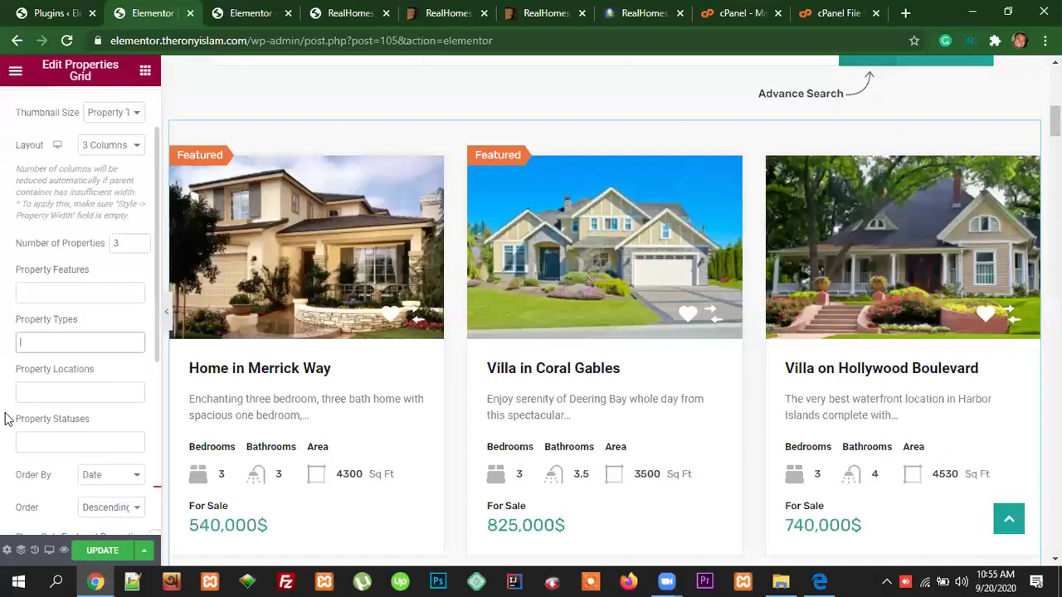
click(72, 292)
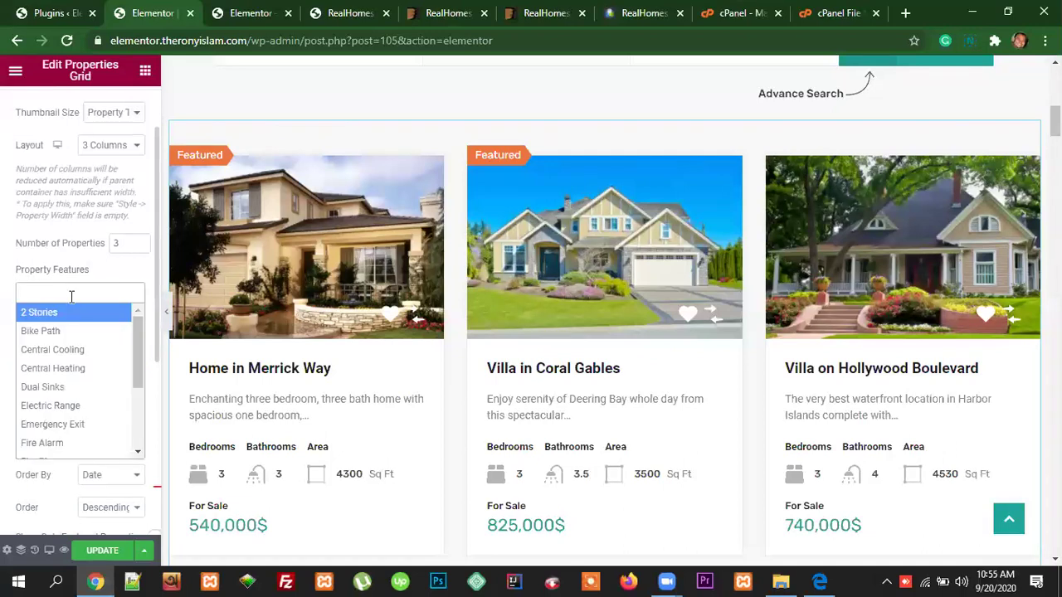
Step: Filter the grid by the property feature 2 Stories and the property type Residential, and check the resulting cards
click(64, 313)
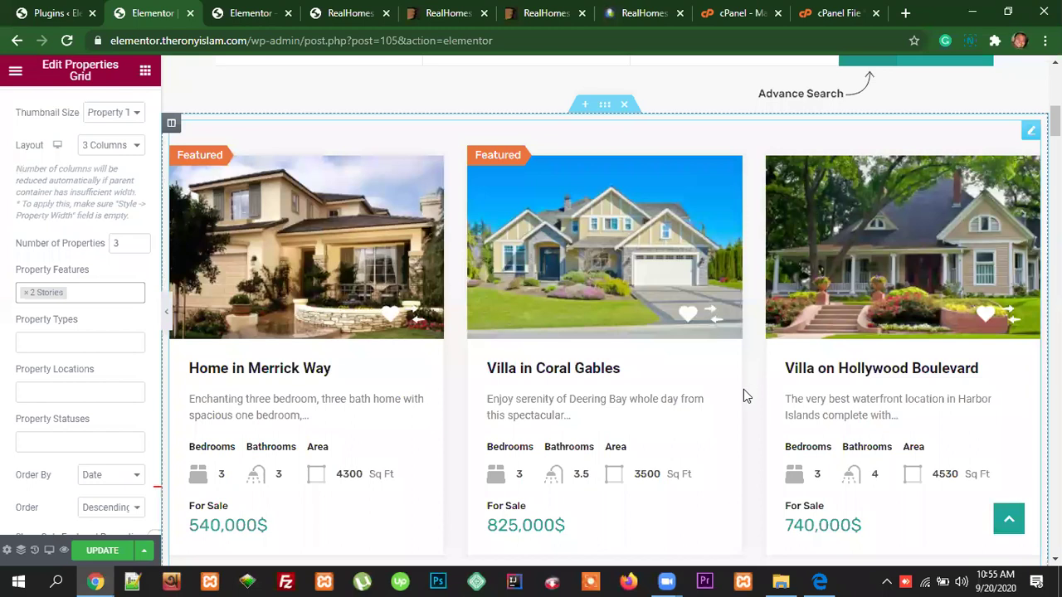
click(71, 342)
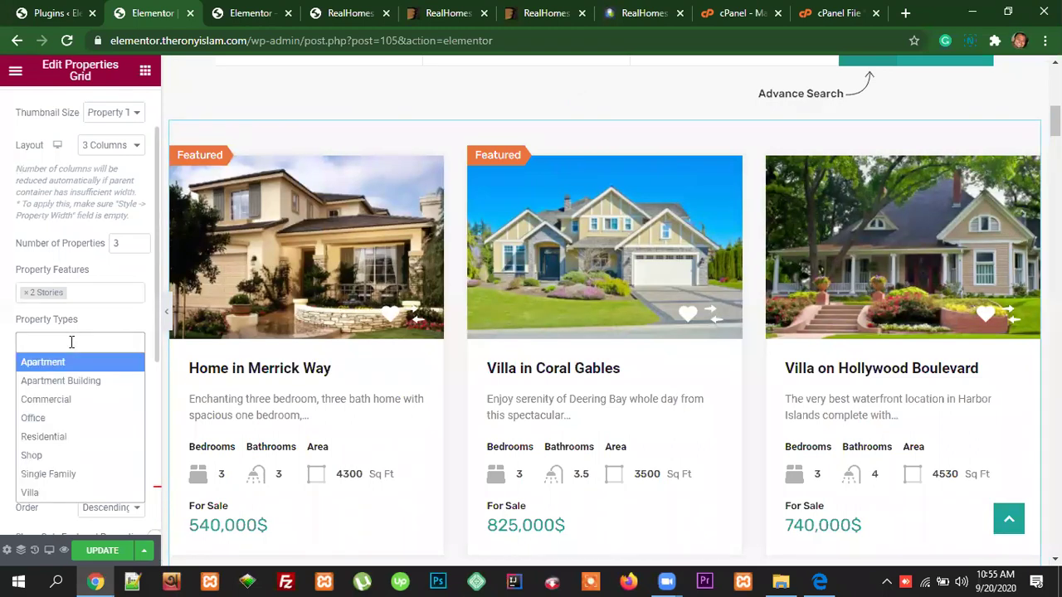
click(78, 440)
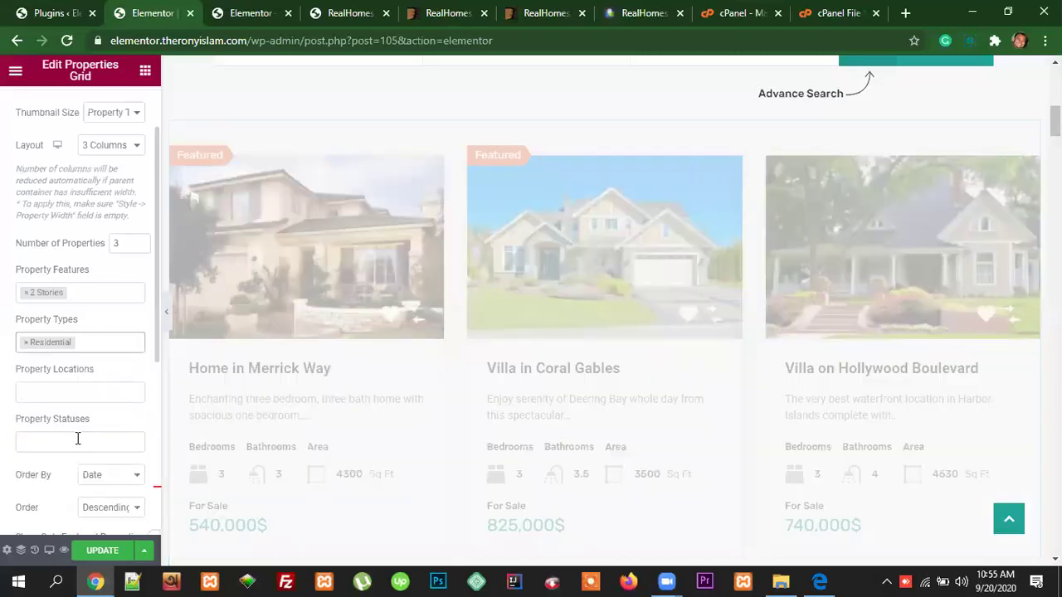
scroll(735, 439, down, 3)
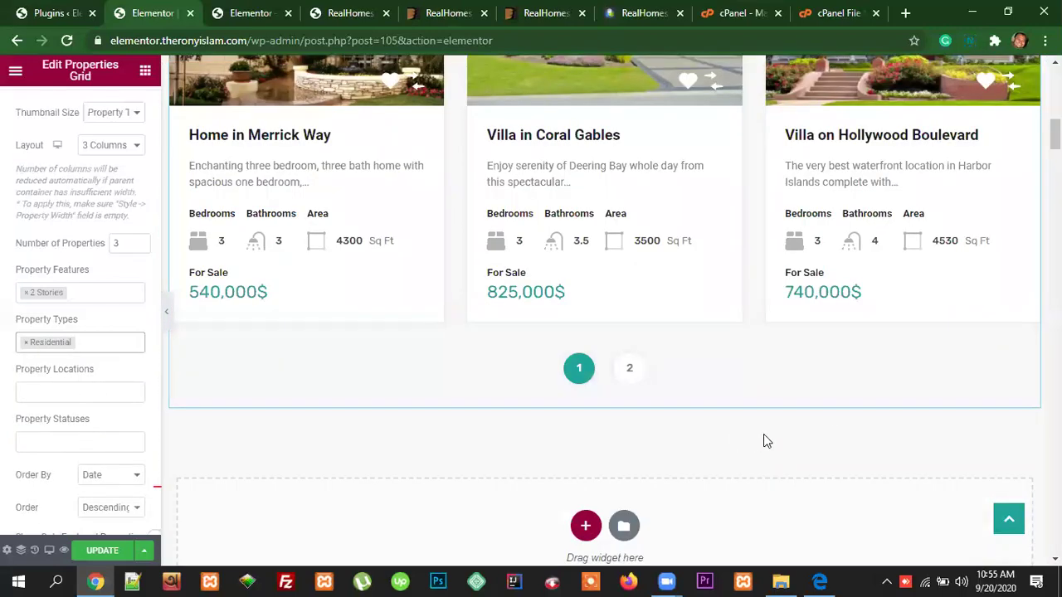
scroll(705, 444, up, 1)
scroll(829, 410, up, 2)
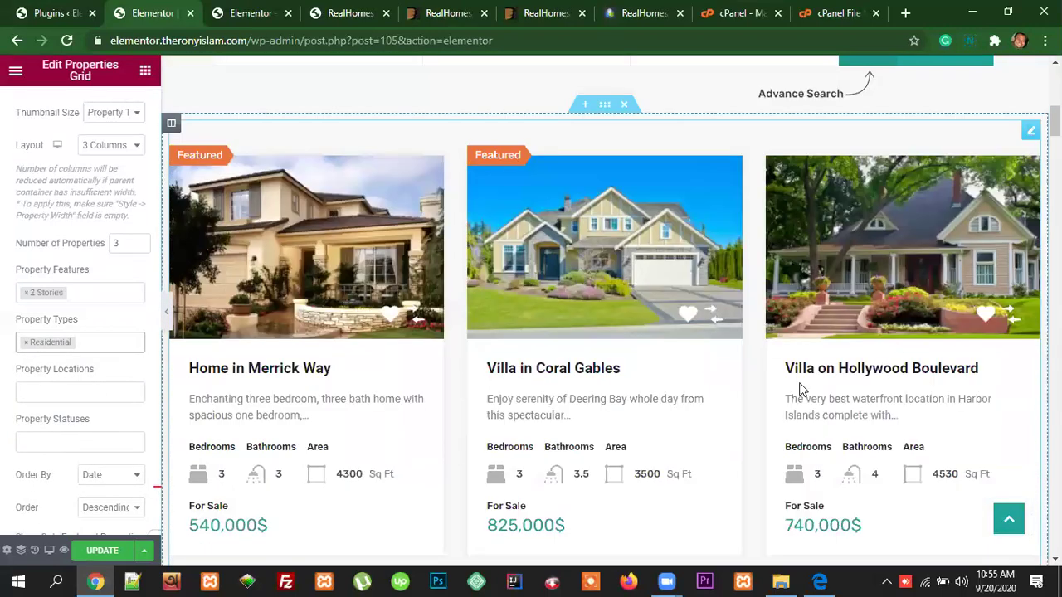
scroll(697, 401, down, 1)
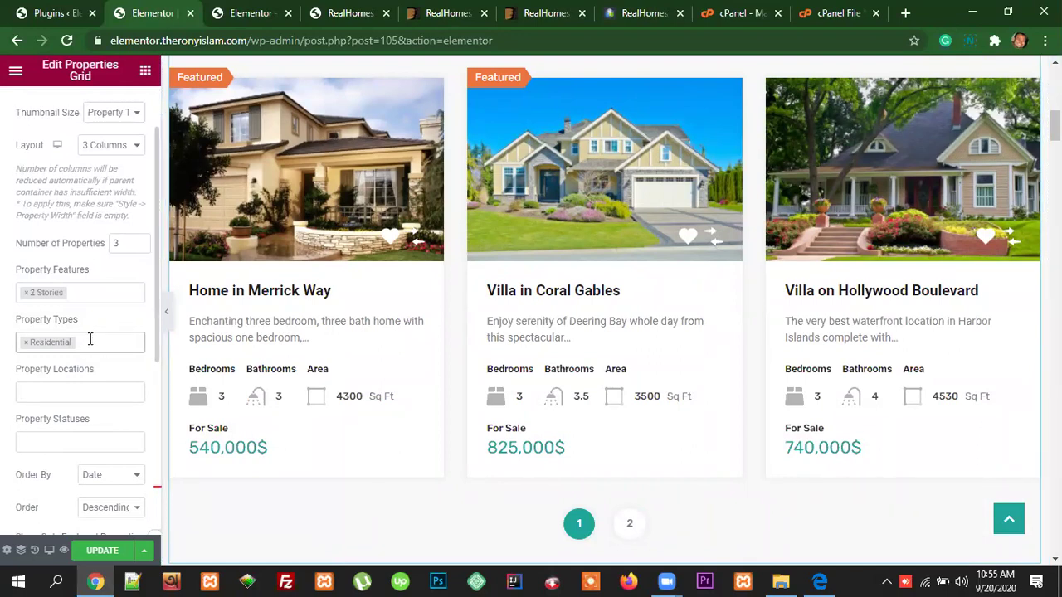
Step: Set the grid's Property Locations filter to Miami, trying Doral first and removing it again
click(84, 391)
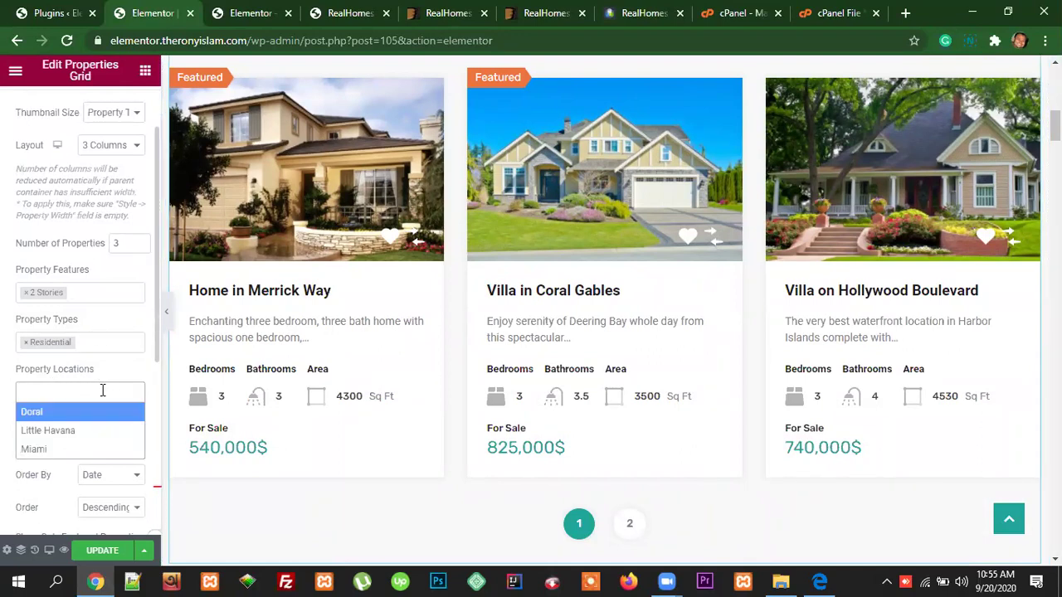
click(62, 421)
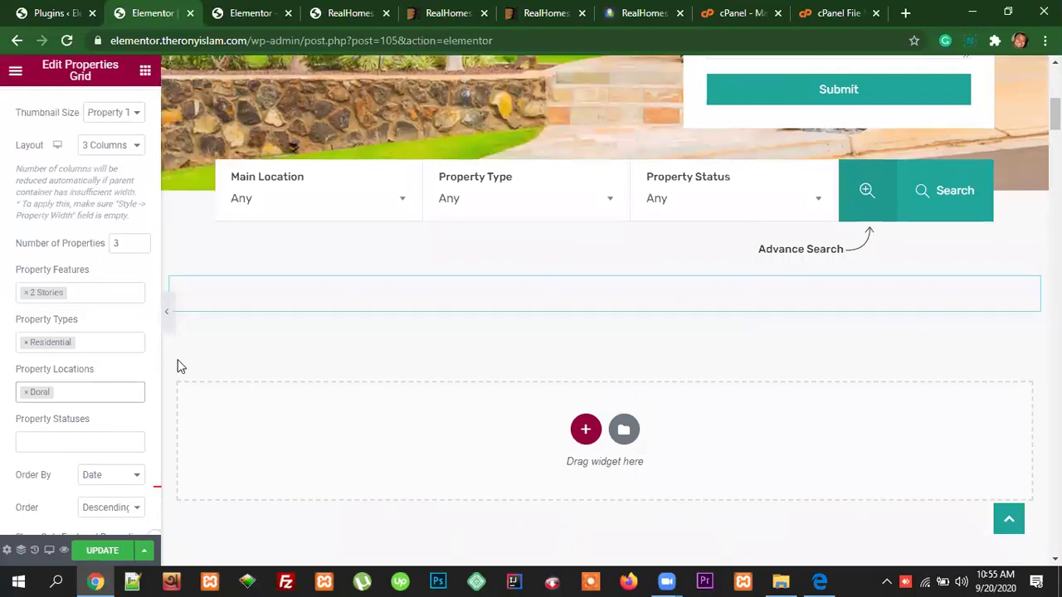
click(68, 391)
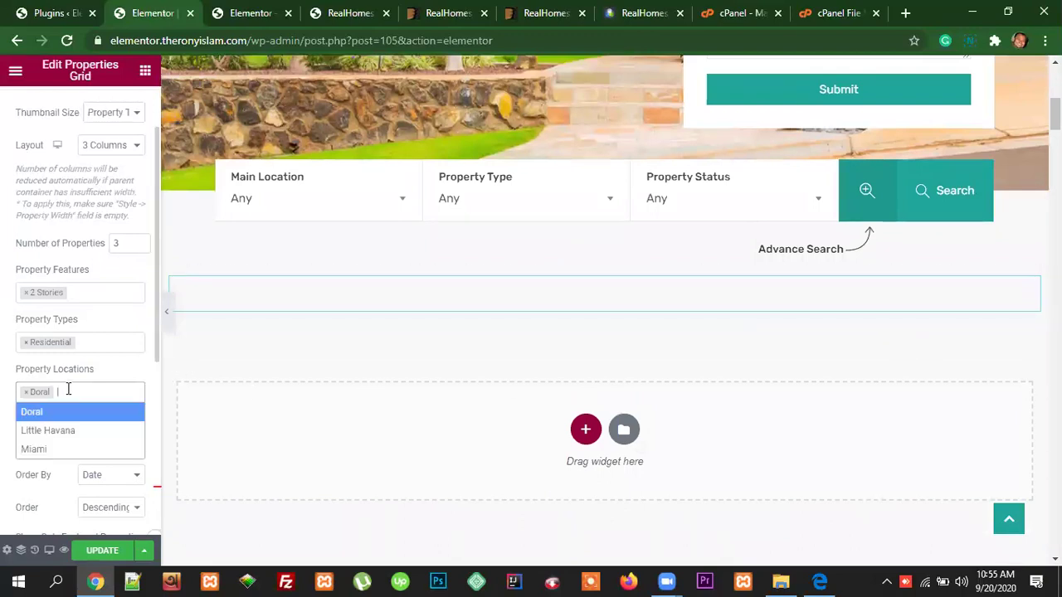
click(59, 449)
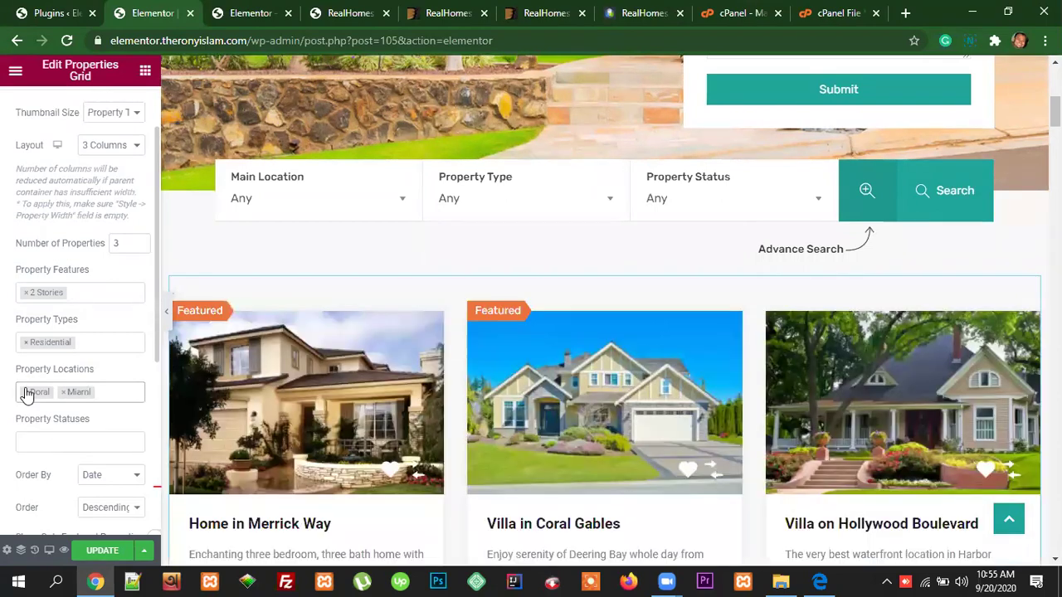
click(25, 394)
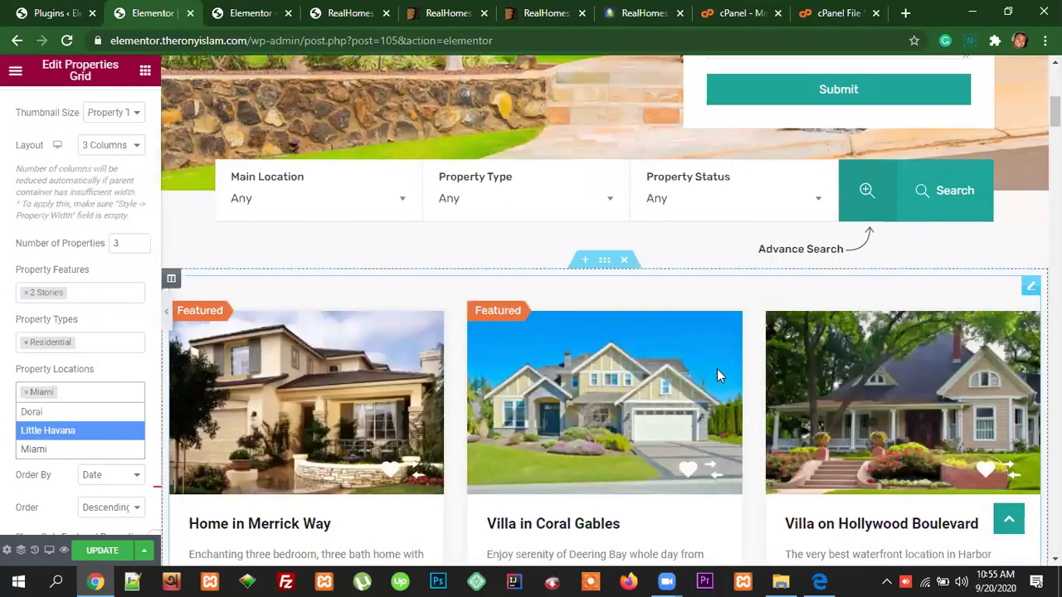
scroll(868, 399, down, 5)
scroll(775, 277, up, 2)
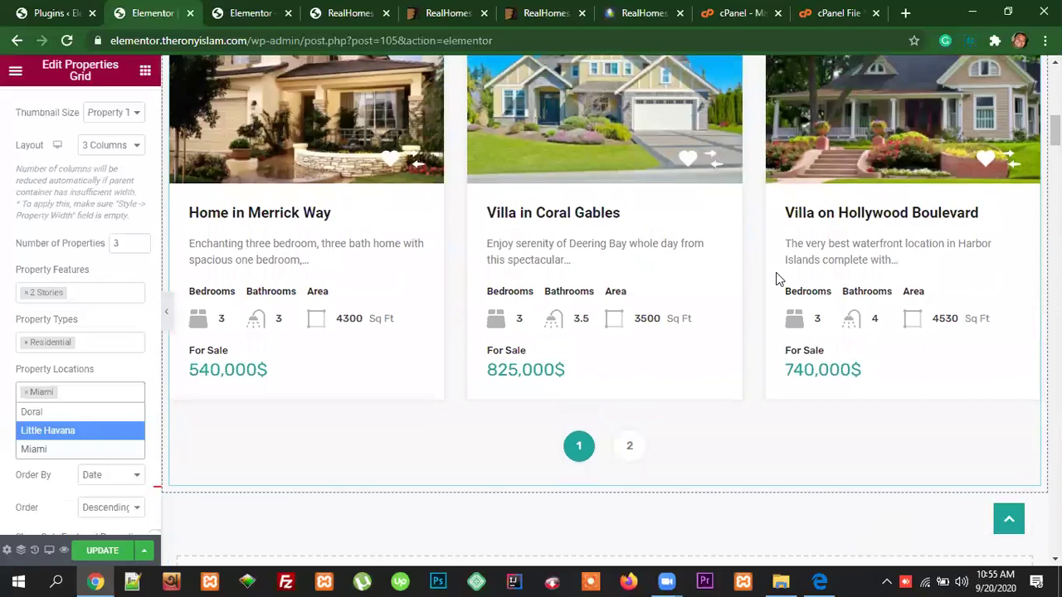
scroll(787, 316, up, 2)
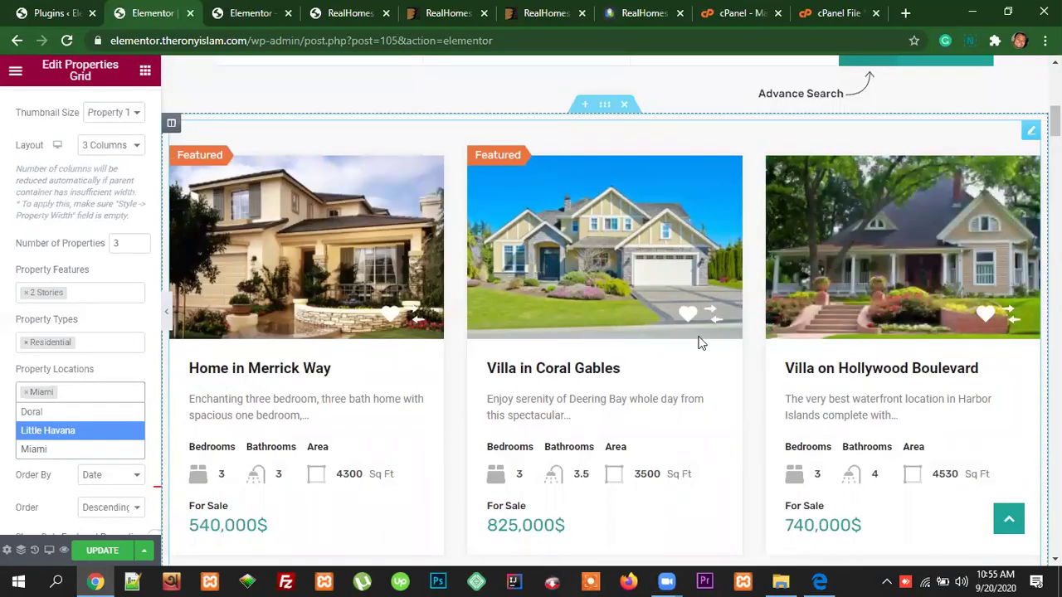
click(5, 428)
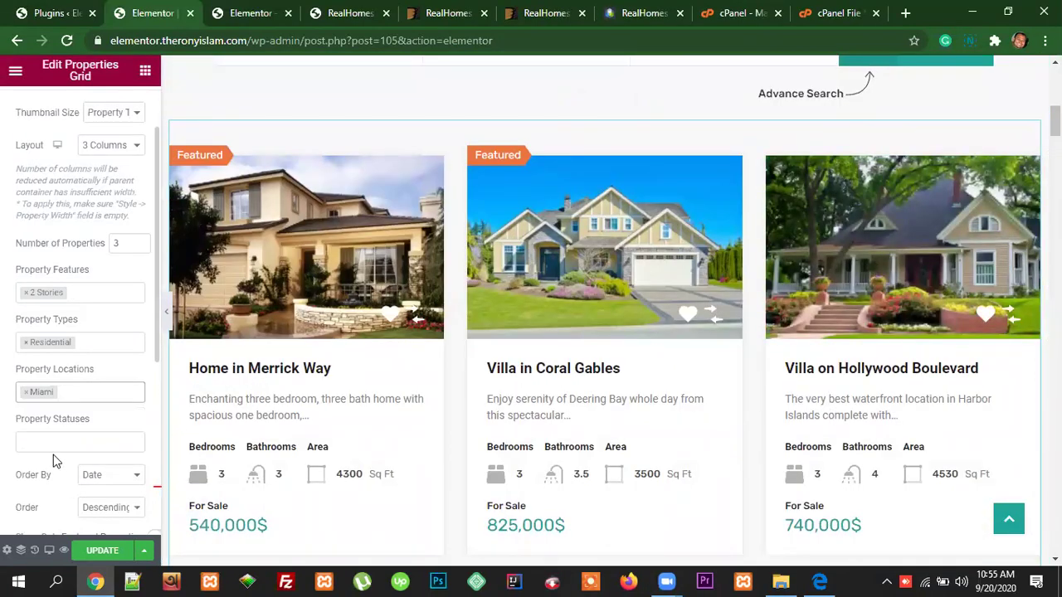
Step: Set the grid's Property Statuses filter to For Sale and check the cards and pagination
click(79, 440)
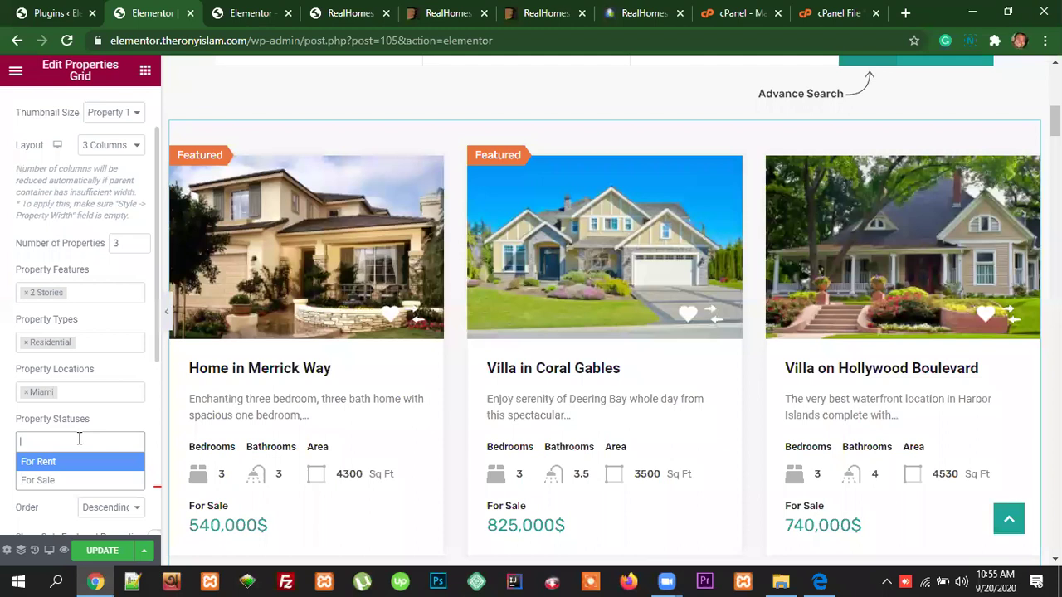
click(64, 481)
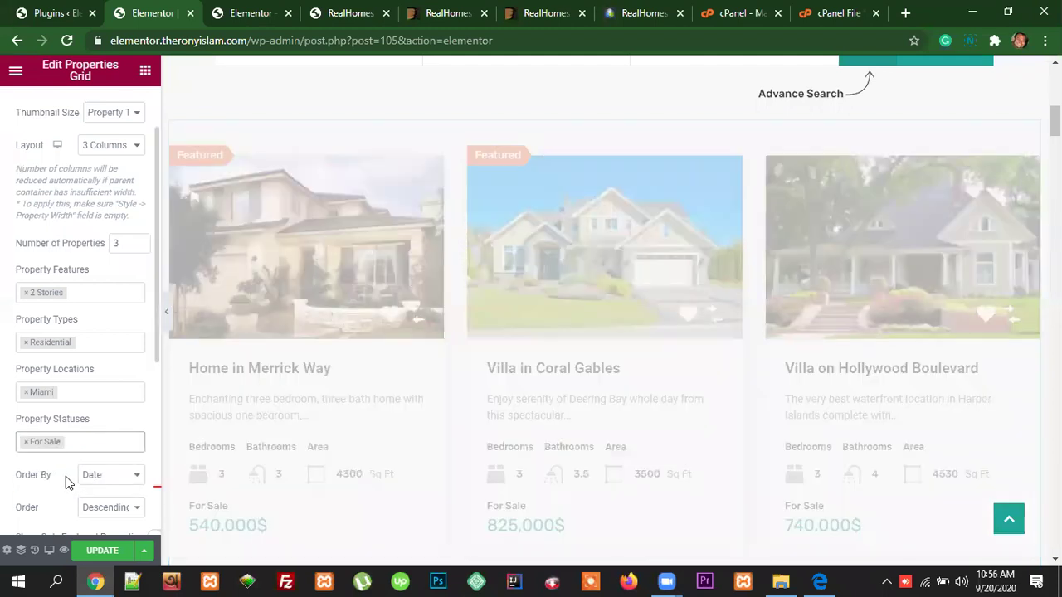
scroll(808, 481, down, 3)
scroll(860, 382, up, 2)
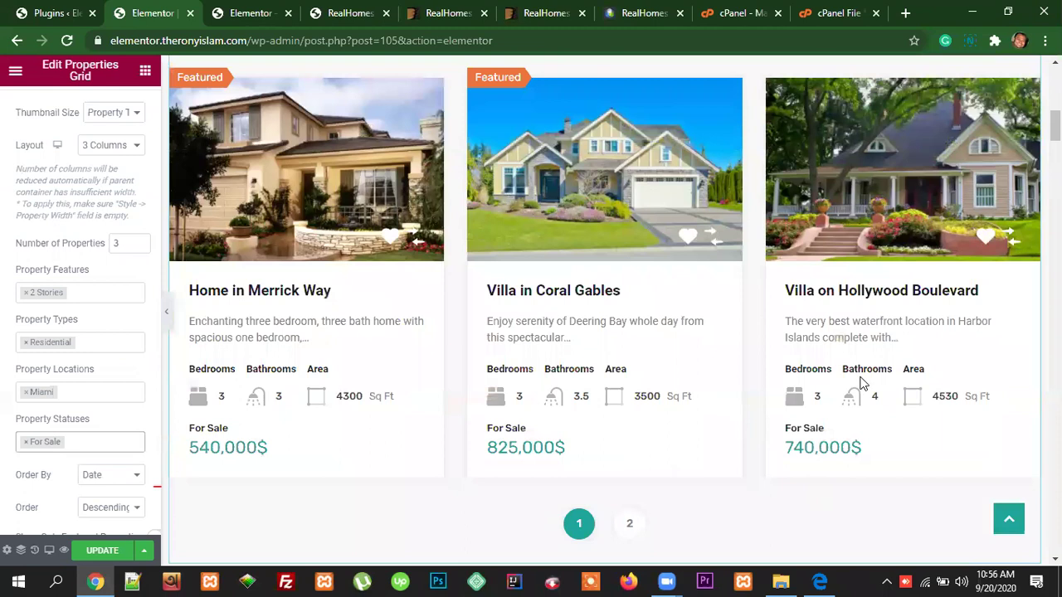
scroll(877, 448, up, 2)
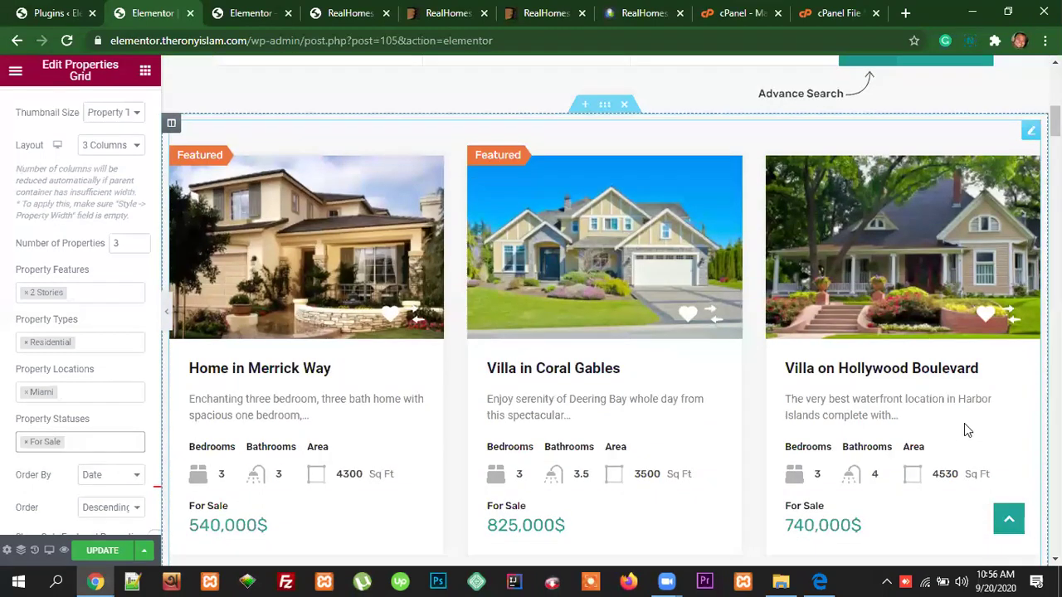
scroll(871, 429, down, 2)
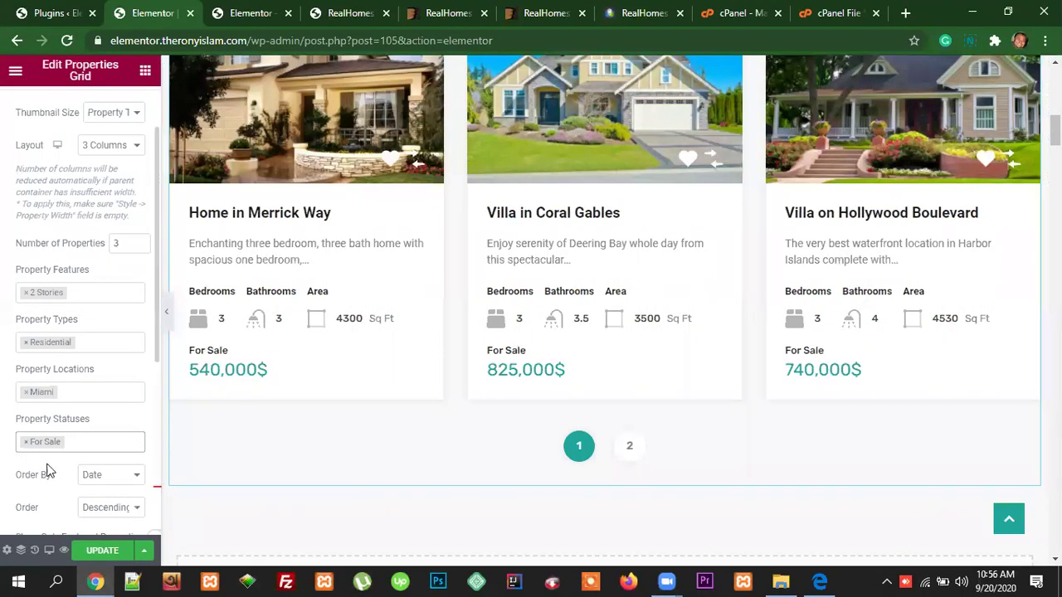
Step: Review the grid's remaining ordering and display options, and widen the widget settings area slightly
scroll(116, 403, down, 1)
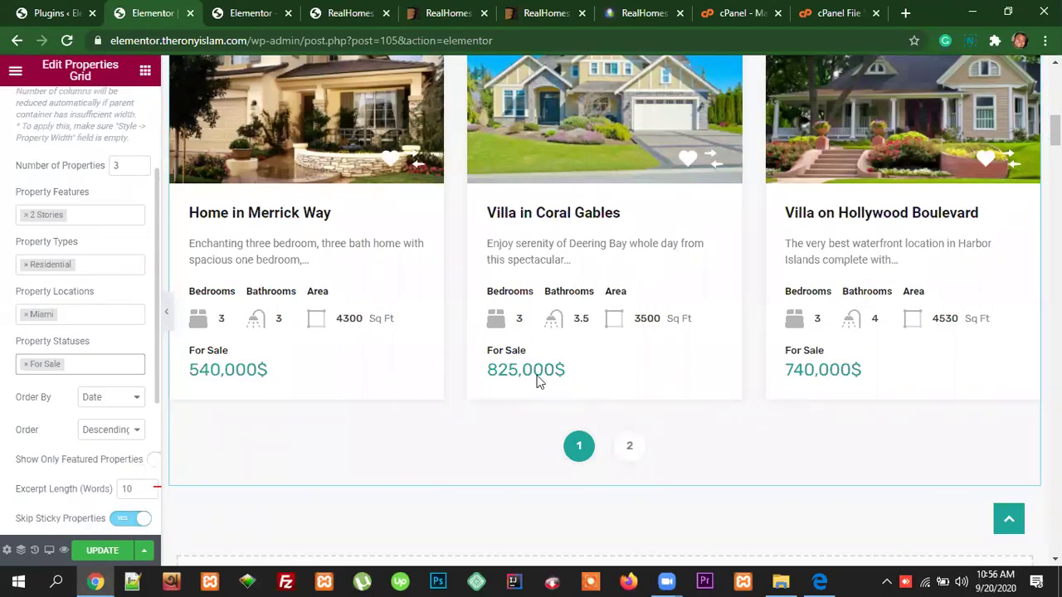
scroll(724, 294, up, 2)
scroll(724, 293, down, 2)
scroll(104, 448, down, 3)
scroll(125, 471, up, 1)
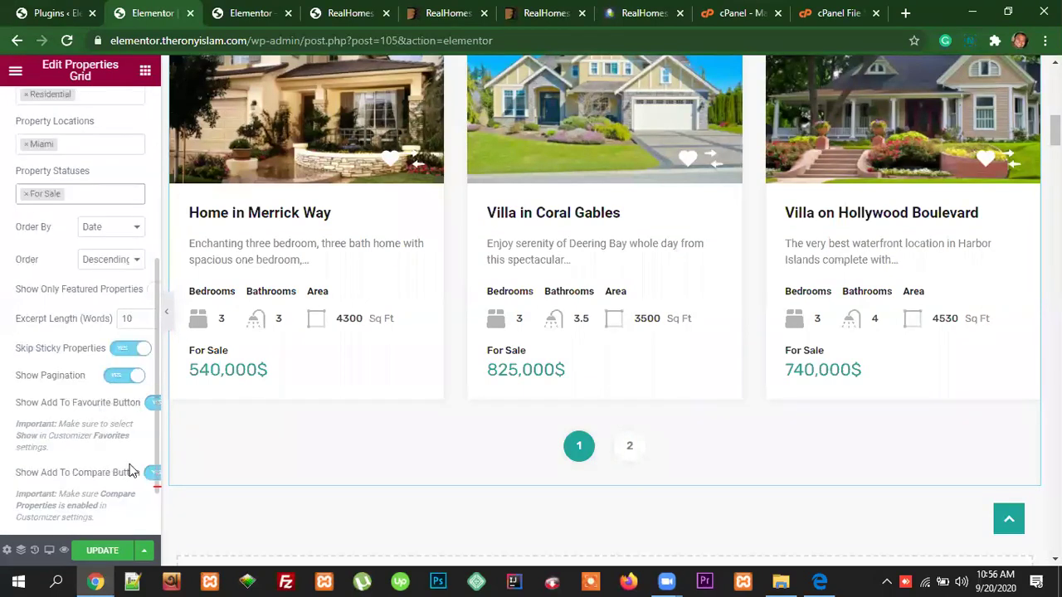
mouse_move(161, 349)
mouse_down()
mouse_move(182, 349)
mouse_move(167, 350)
mouse_up()
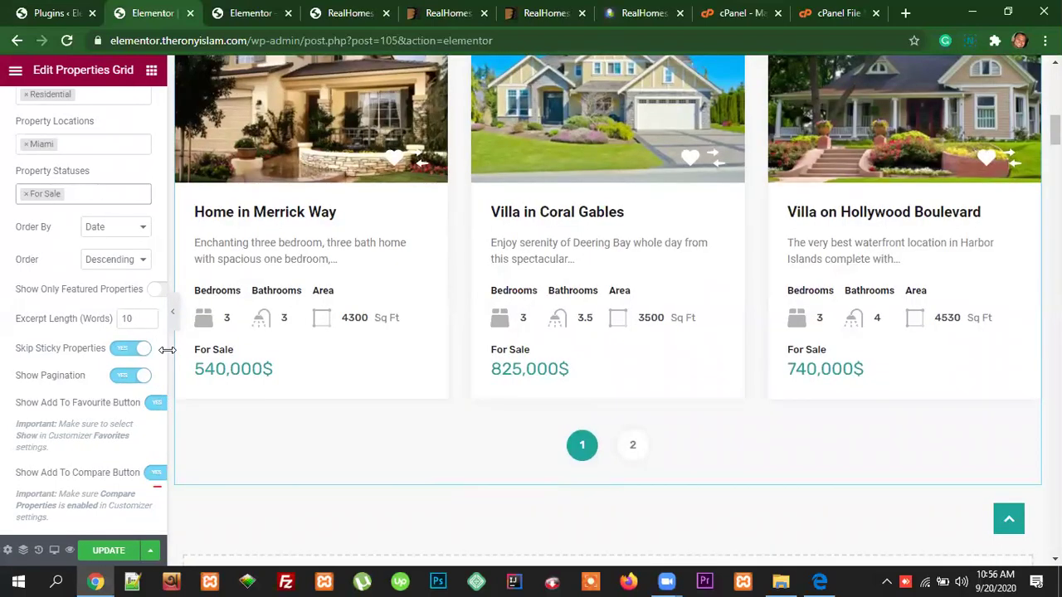
Step: Look over the homepage from the header banner down to the empty section below the properties grid
scroll(329, 464, up, 3)
scroll(51, 370, up, 4)
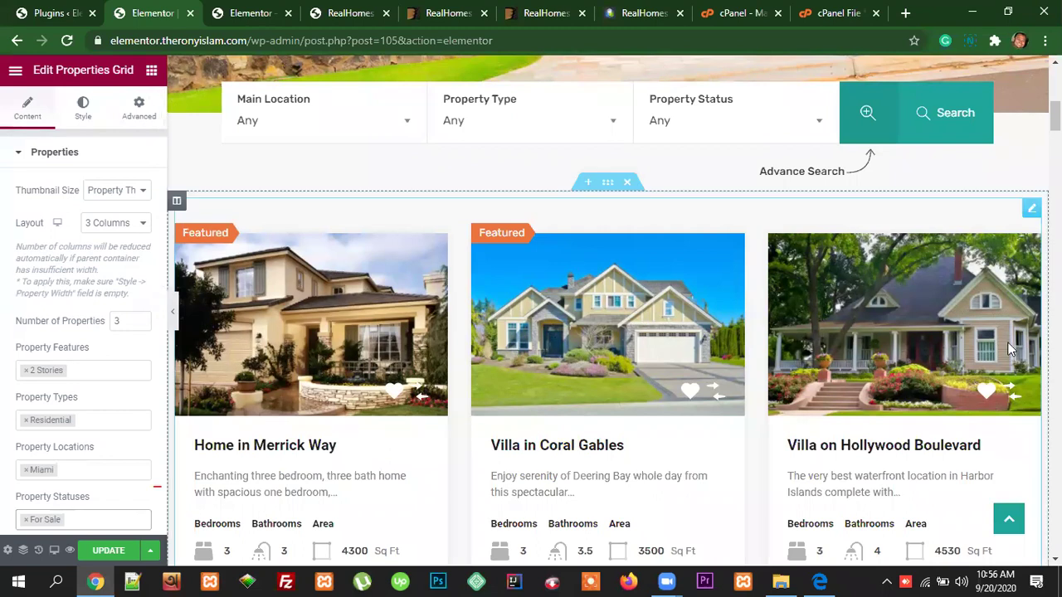
scroll(1026, 374, up, 6)
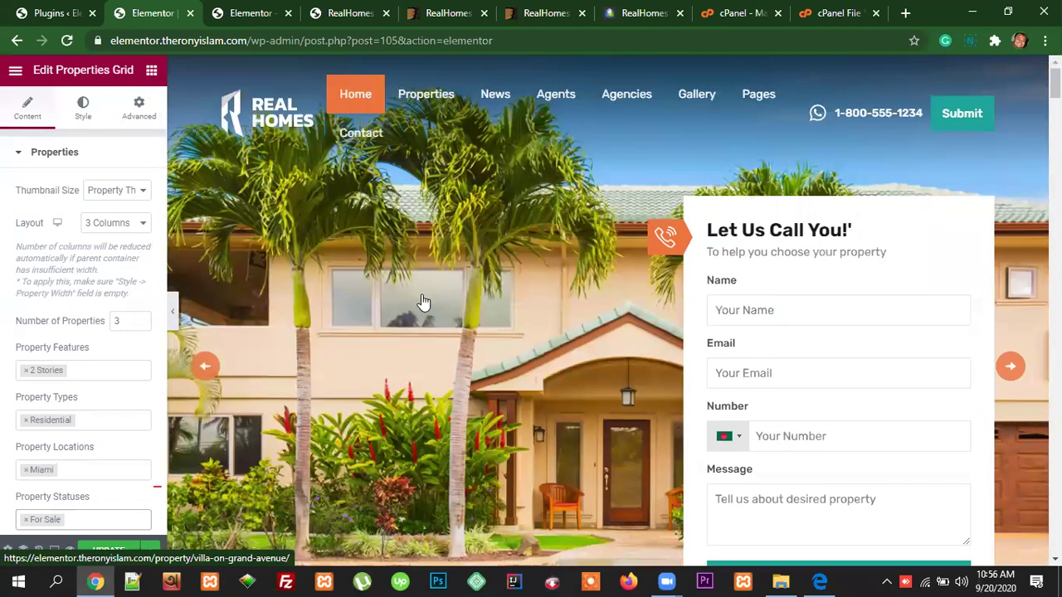
scroll(405, 305, down, 5)
scroll(187, 373, down, 6)
scroll(708, 438, up, 1)
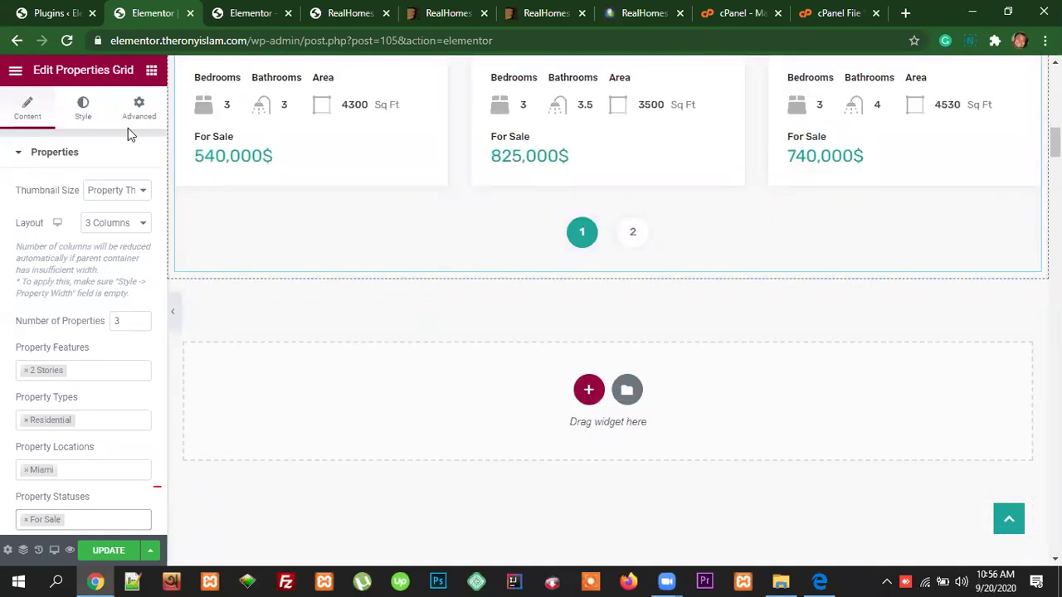
Step: Return to the list of available widgets and look through the RealHomes group
click(150, 73)
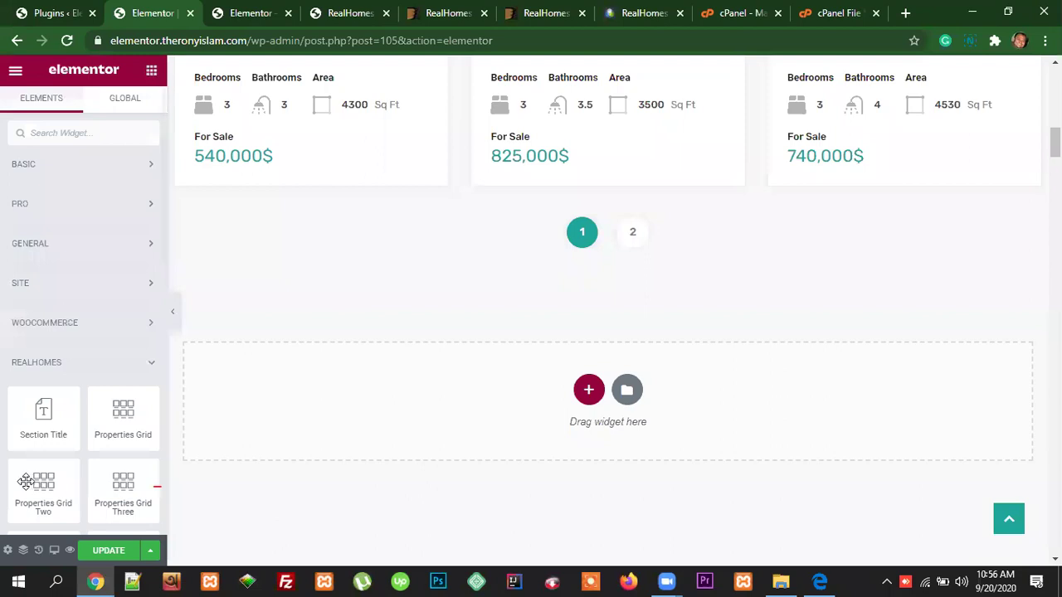
scroll(71, 373, down, 1)
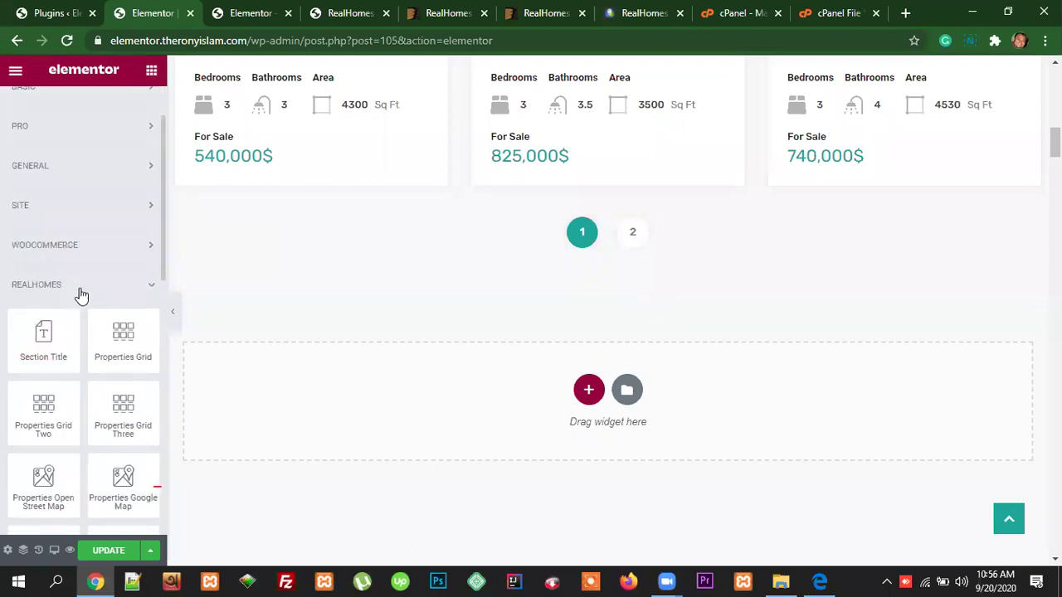
scroll(134, 315, down, 1)
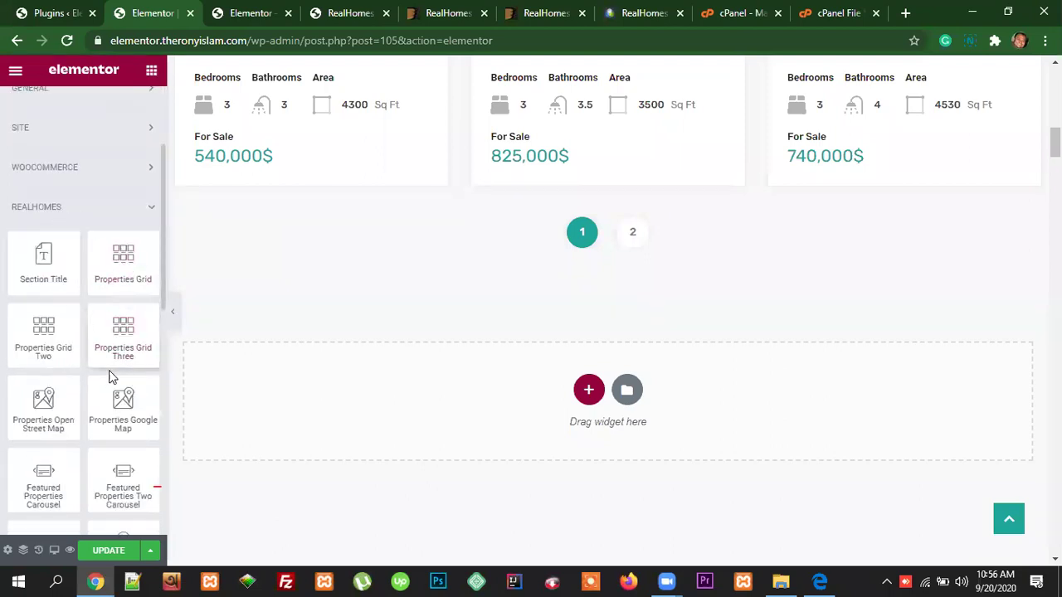
scroll(116, 386, down, 1)
scroll(122, 399, down, 3)
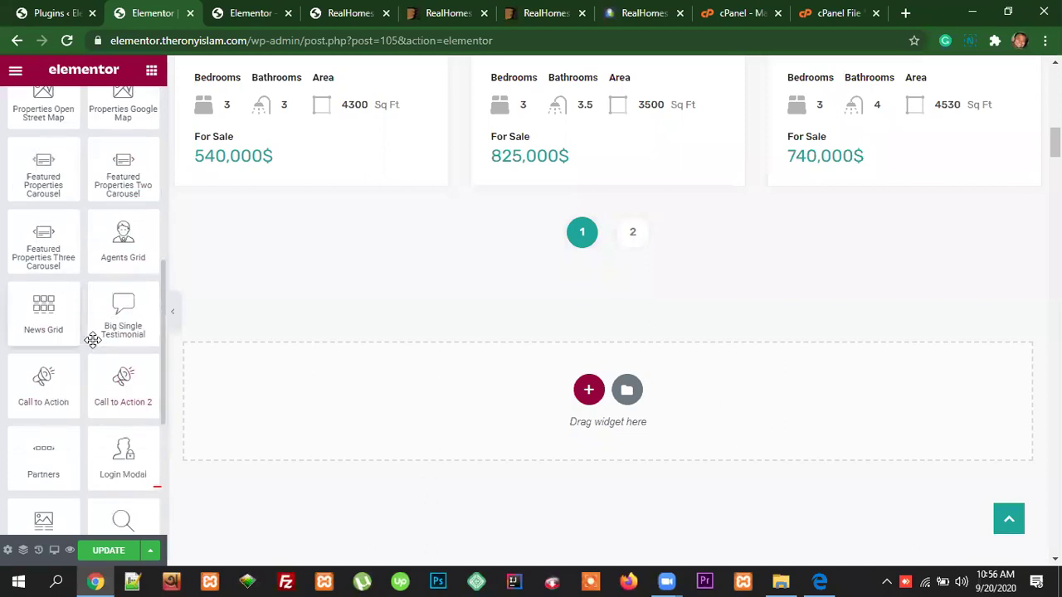
scroll(141, 405, down, 2)
scroll(131, 336, up, 6)
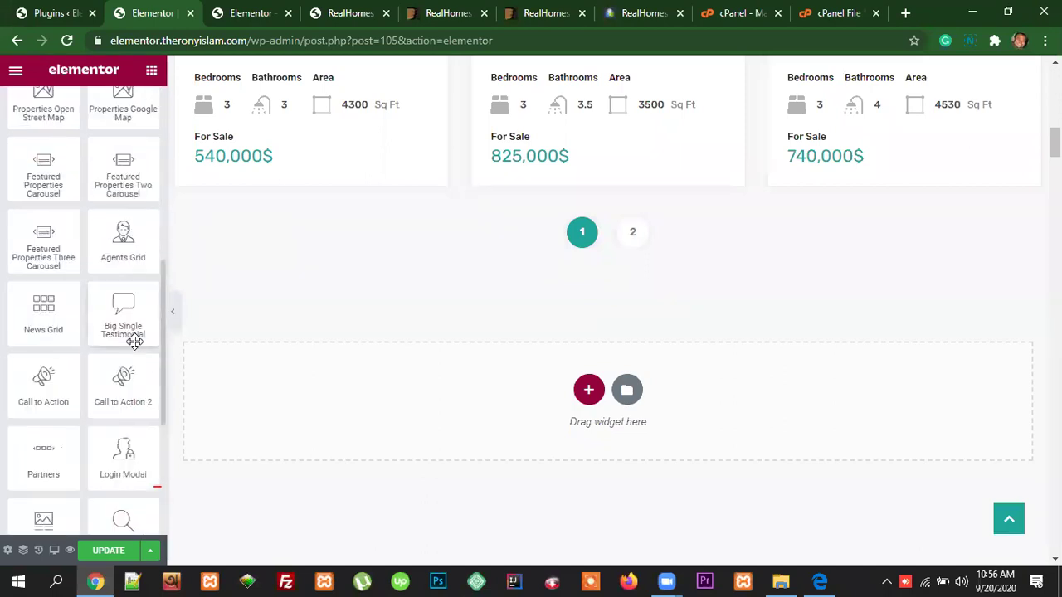
scroll(124, 323, up, 2)
scroll(125, 323, down, 4)
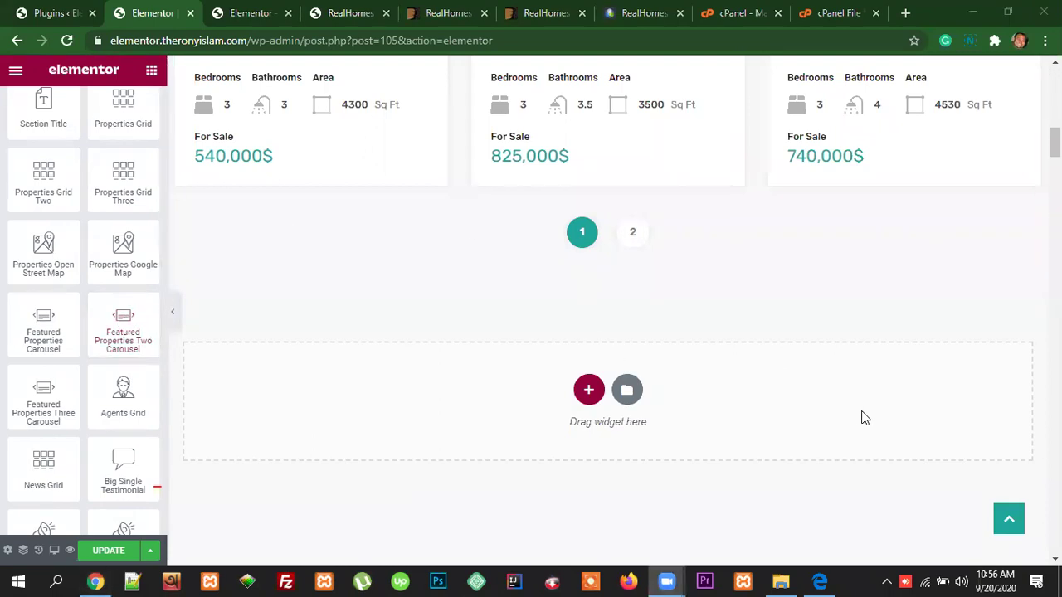
Step: Examine the Latest and Featured Properties sections on the RealHomes modern demo page, and return to the Elementor editor
click(373, 14)
scroll(814, 423, up, 4)
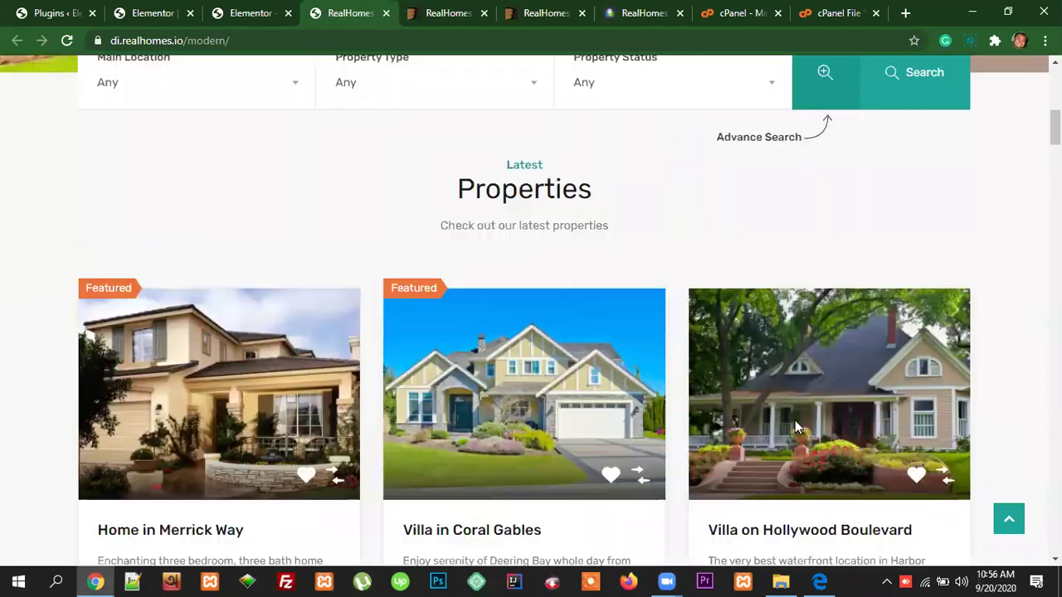
scroll(581, 402, down, 1)
scroll(632, 407, down, 5)
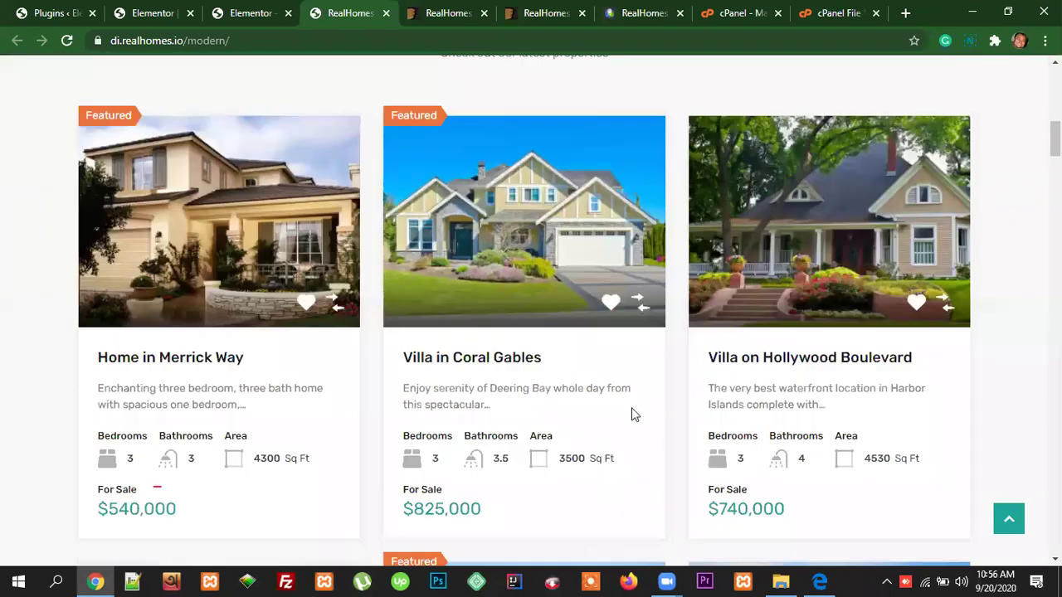
scroll(697, 434, down, 8)
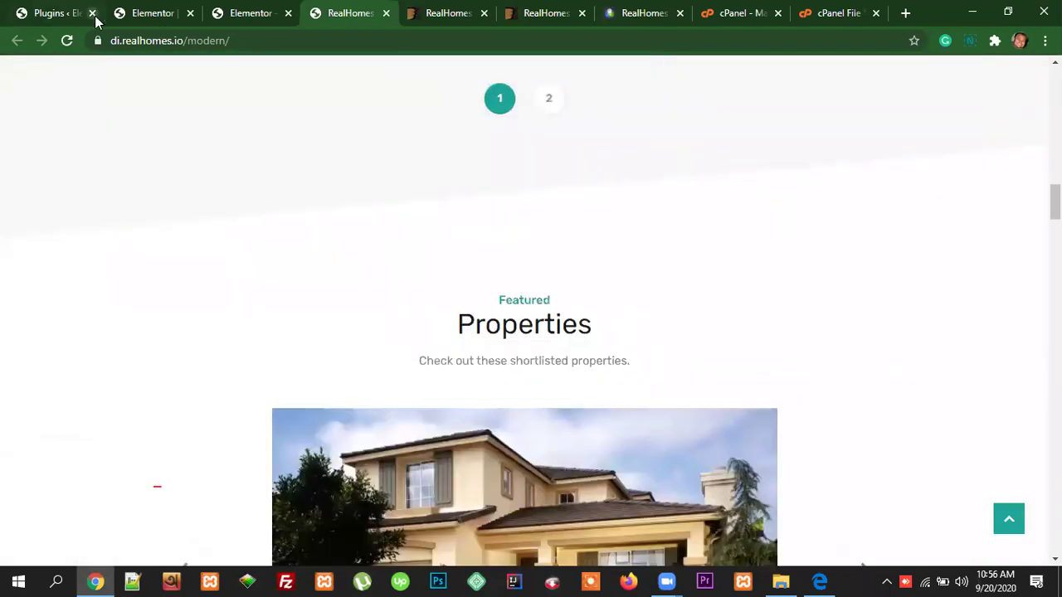
click(145, 11)
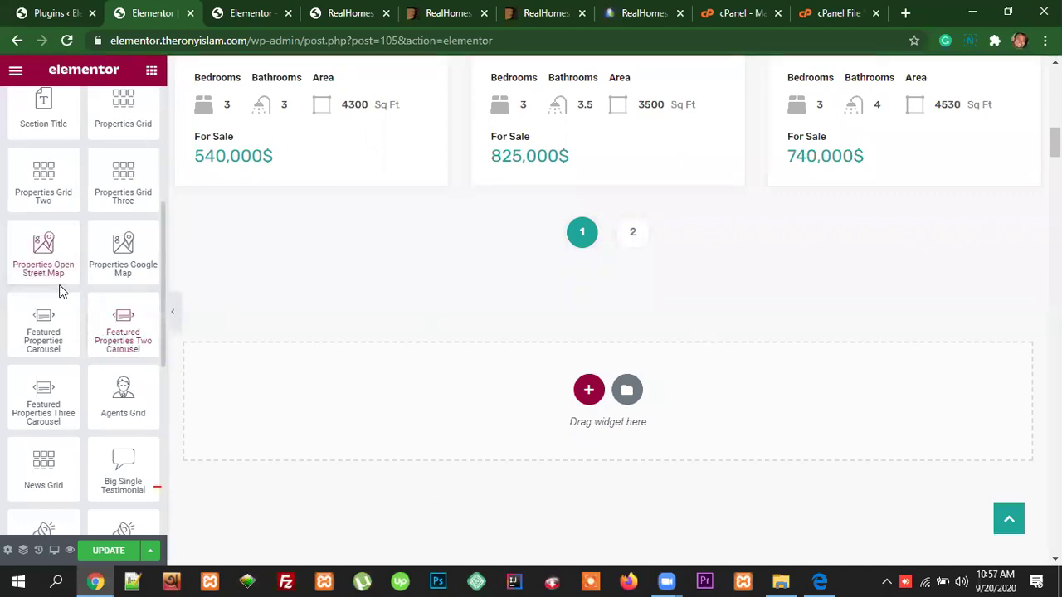
Step: Look through the RealHomes widgets, compare them with the modern demo page down to its Agents section, and return to the Elementor editor
scroll(78, 310, up, 1)
scroll(145, 348, down, 1)
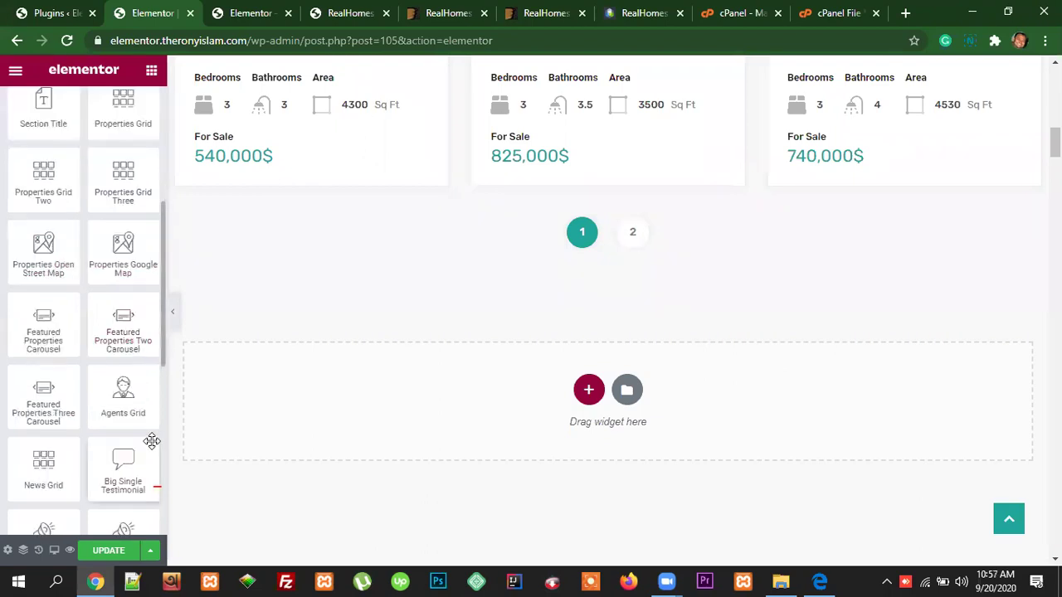
scroll(149, 436, down, 1)
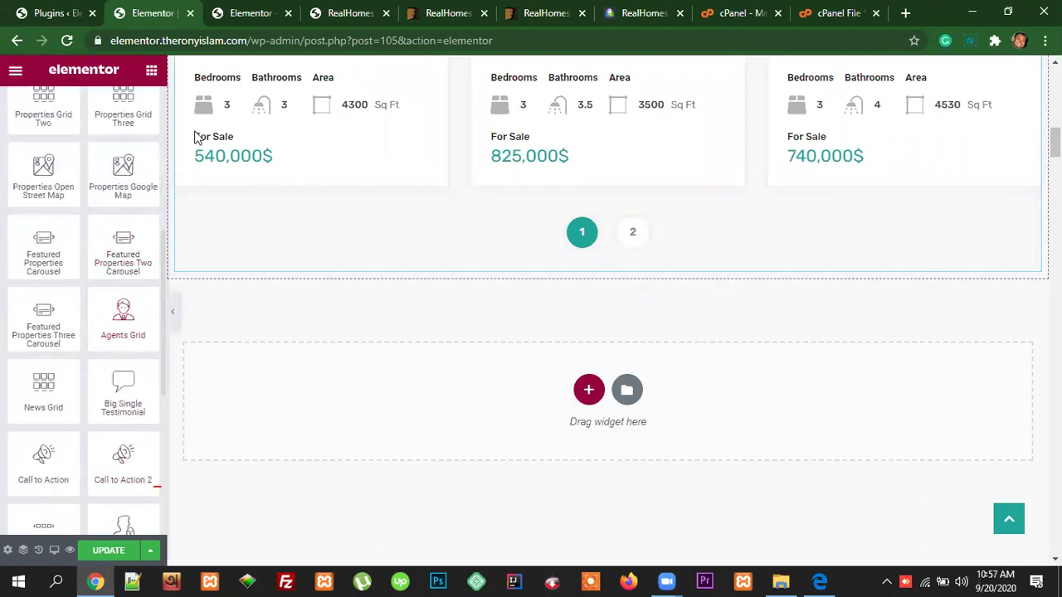
key(ctrl+4)
scroll(951, 463, down, 20)
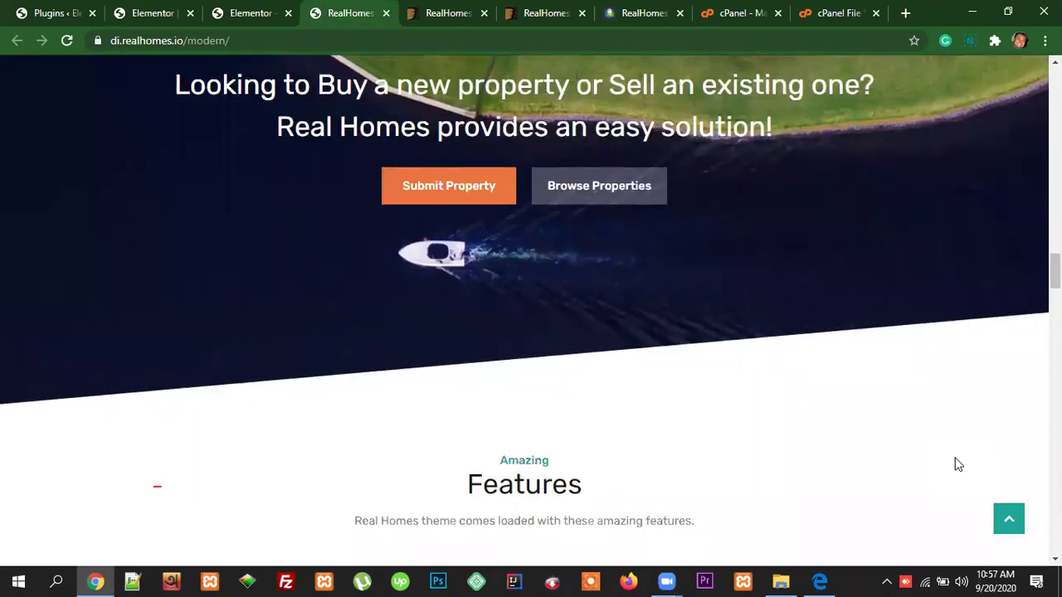
scroll(955, 463, down, 10)
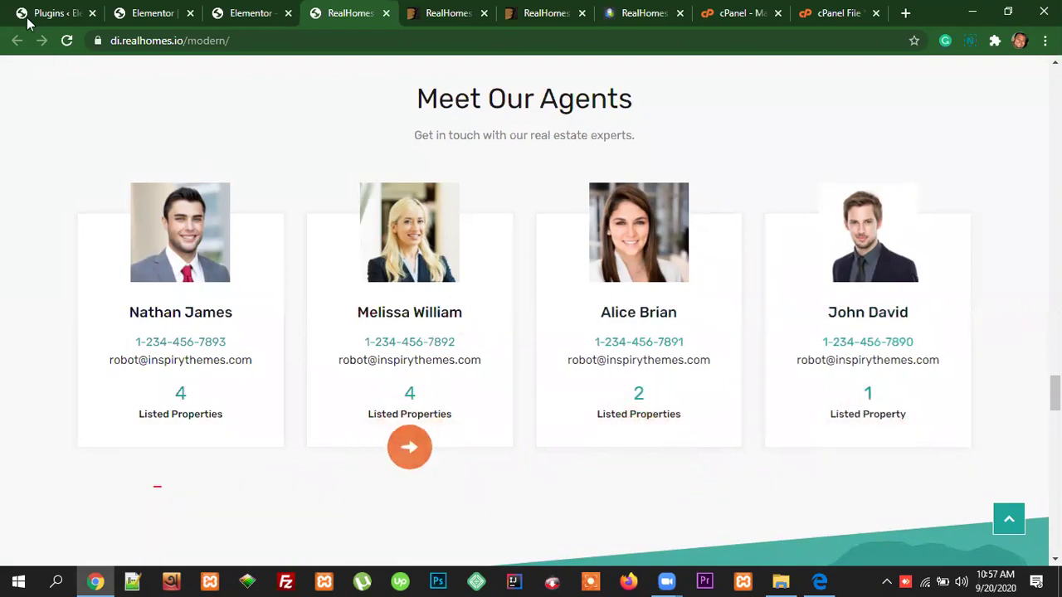
click(146, 16)
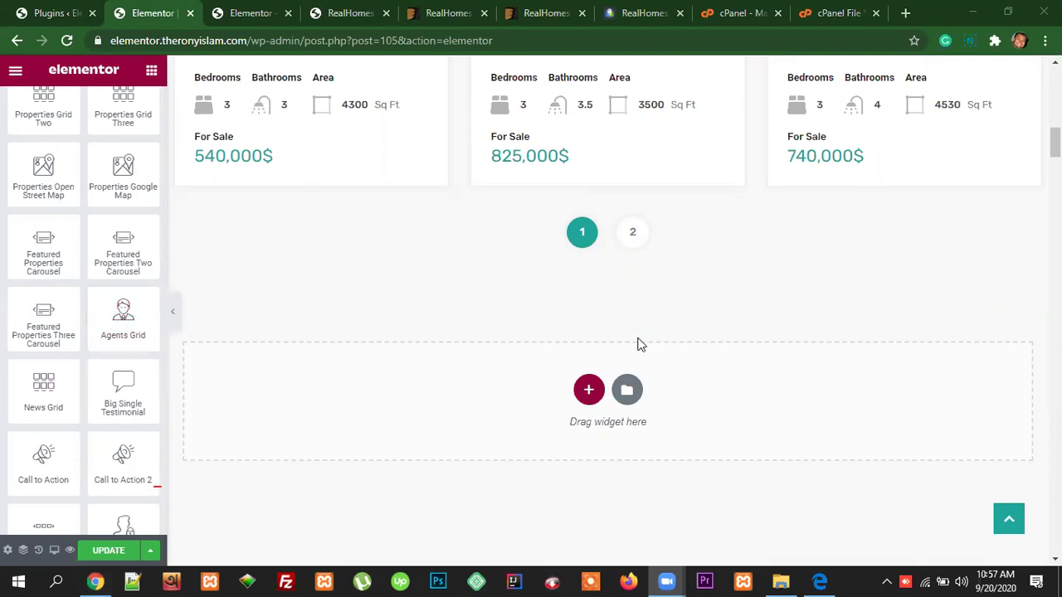
Step: Examine the call-to-action and Latest News sections on the RealHomes modern demo page, and return to the Elementor editor
scroll(808, 467, down, 2)
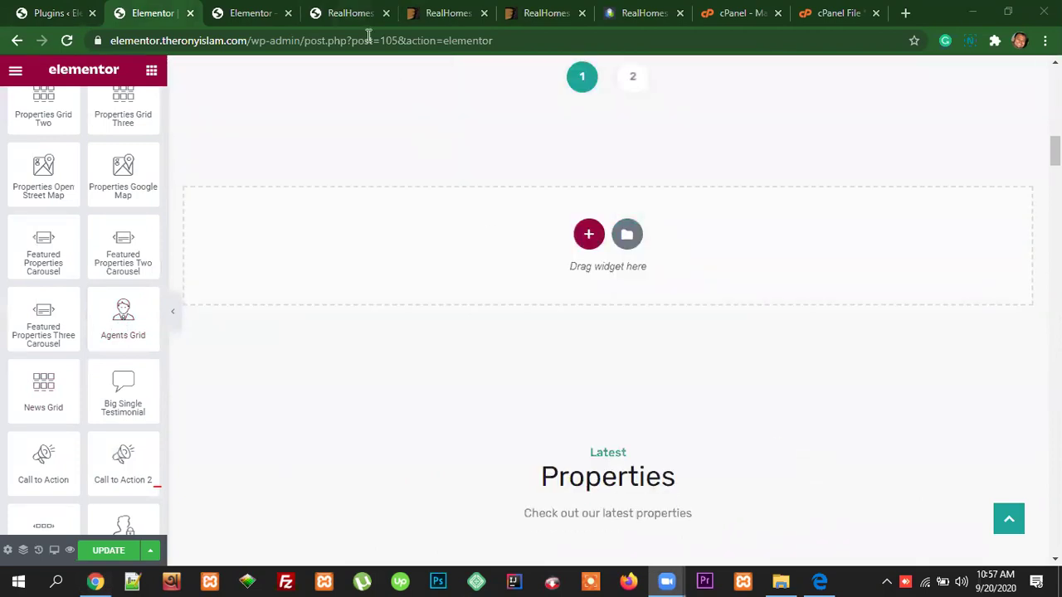
click(348, 13)
scroll(818, 446, down, 4)
scroll(818, 453, down, 4)
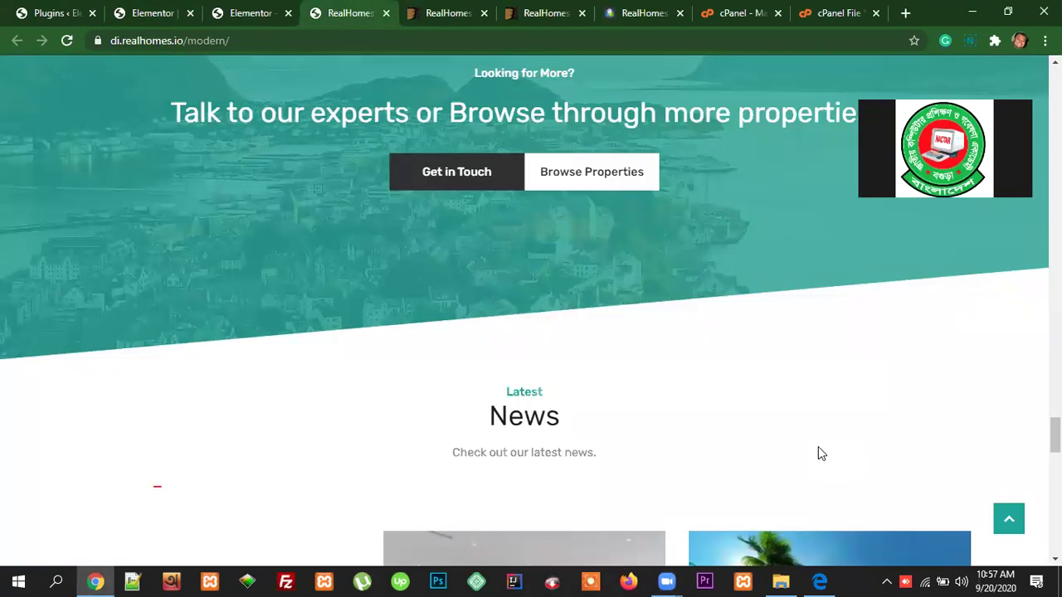
scroll(818, 453, down, 5)
scroll(644, 463, down, 2)
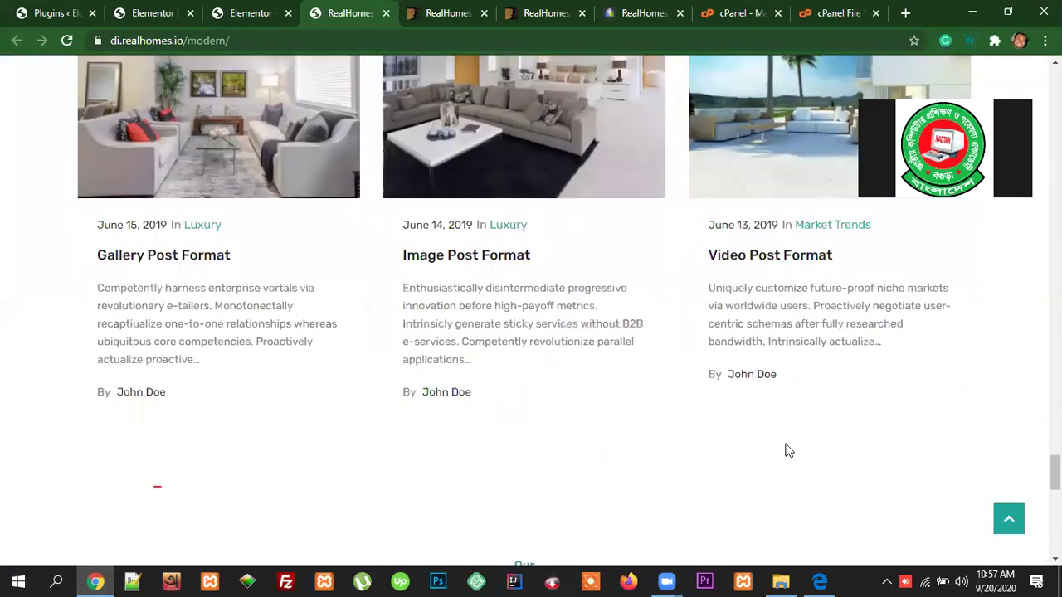
scroll(804, 360, up, 3)
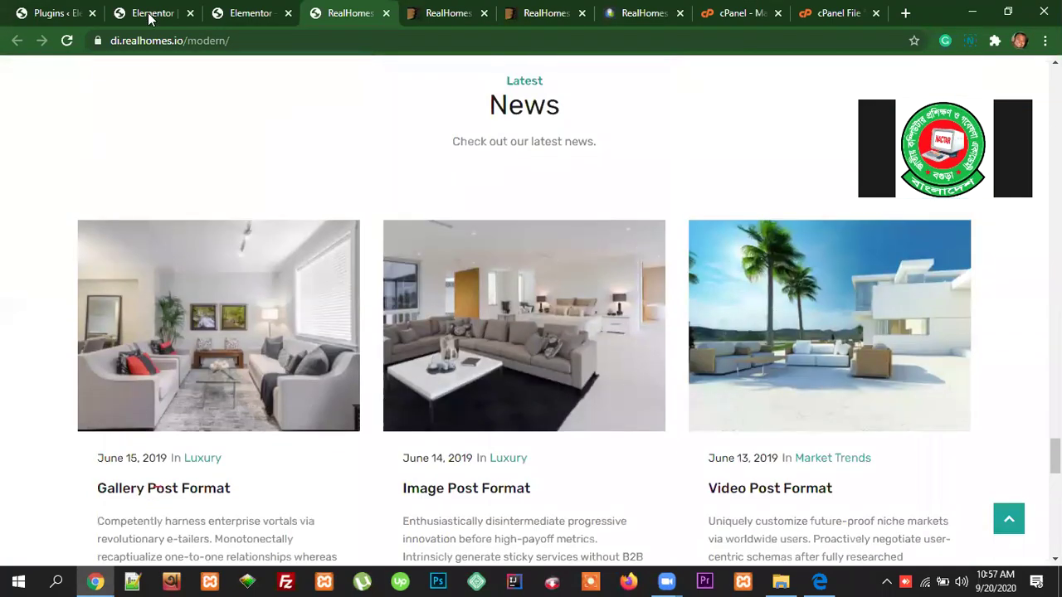
click(149, 15)
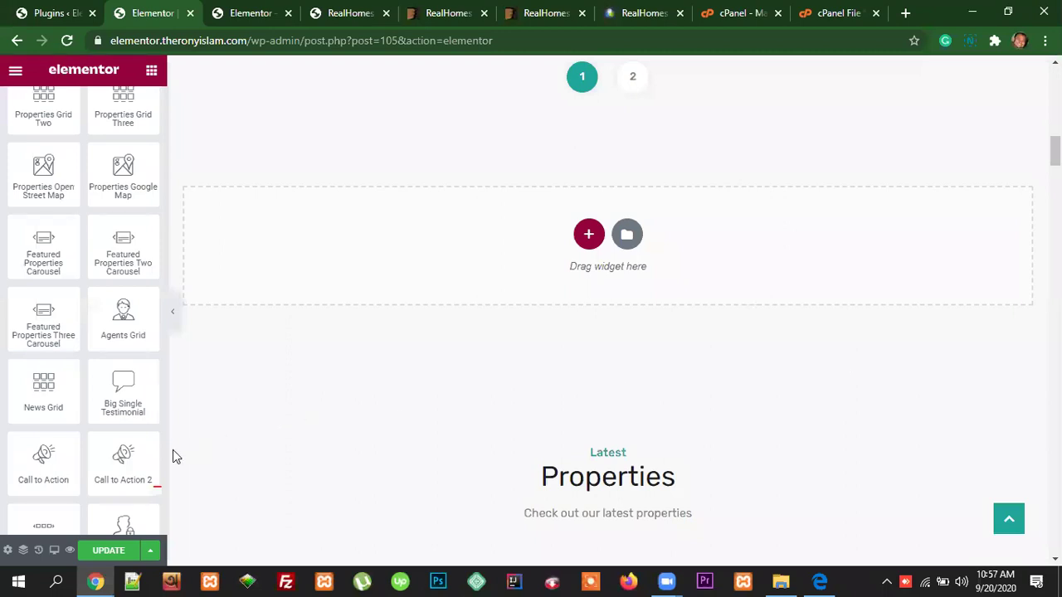
Step: Look over the whole homepage in the editor, from the header banner through the properties, features and agents sections to the footer
scroll(728, 448, up, 6)
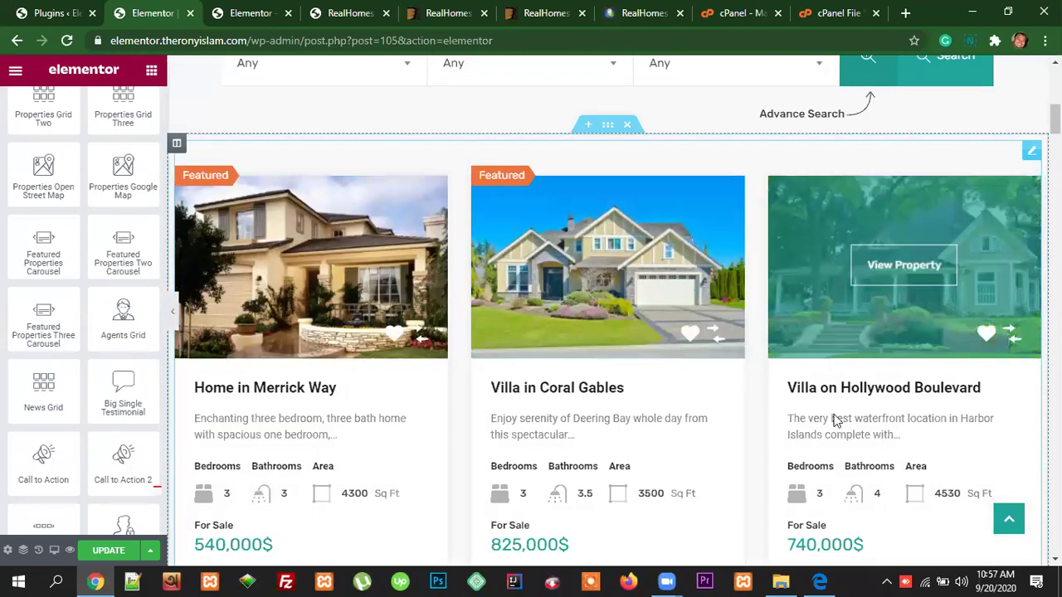
scroll(726, 349, up, 5)
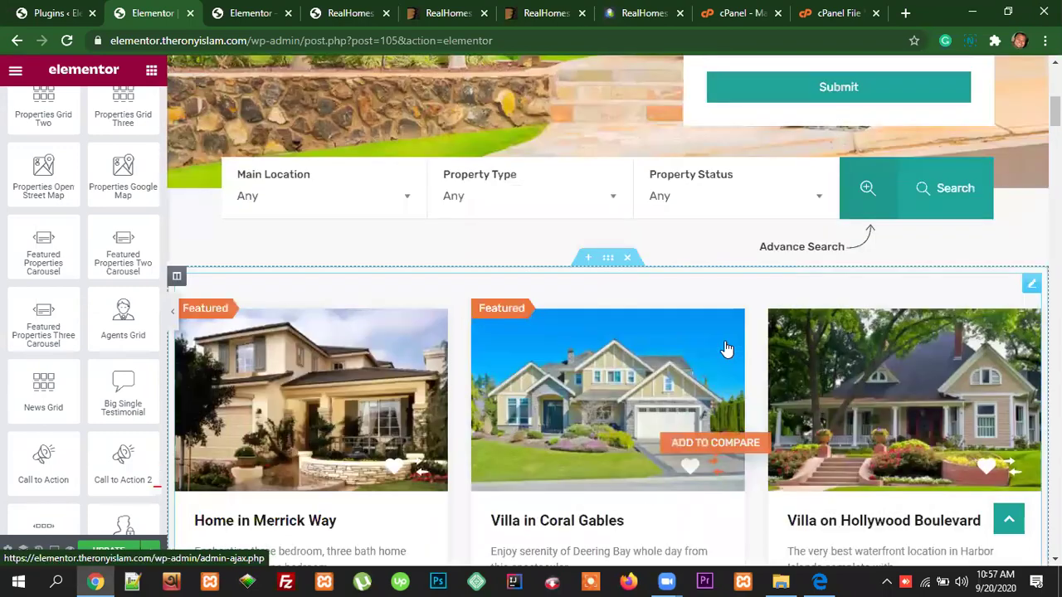
scroll(726, 348, up, 3)
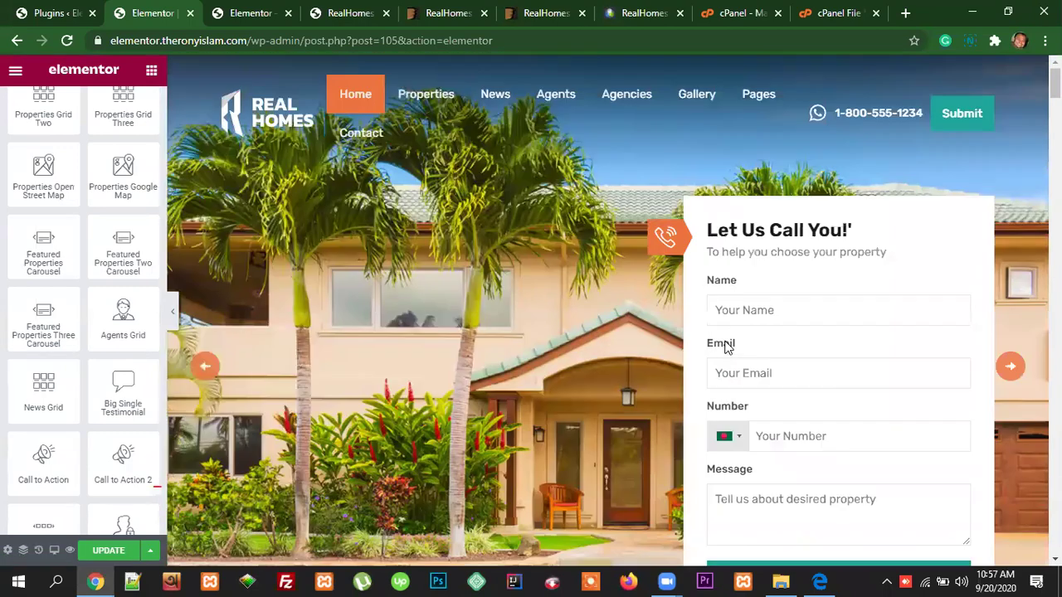
scroll(726, 347, down, 10)
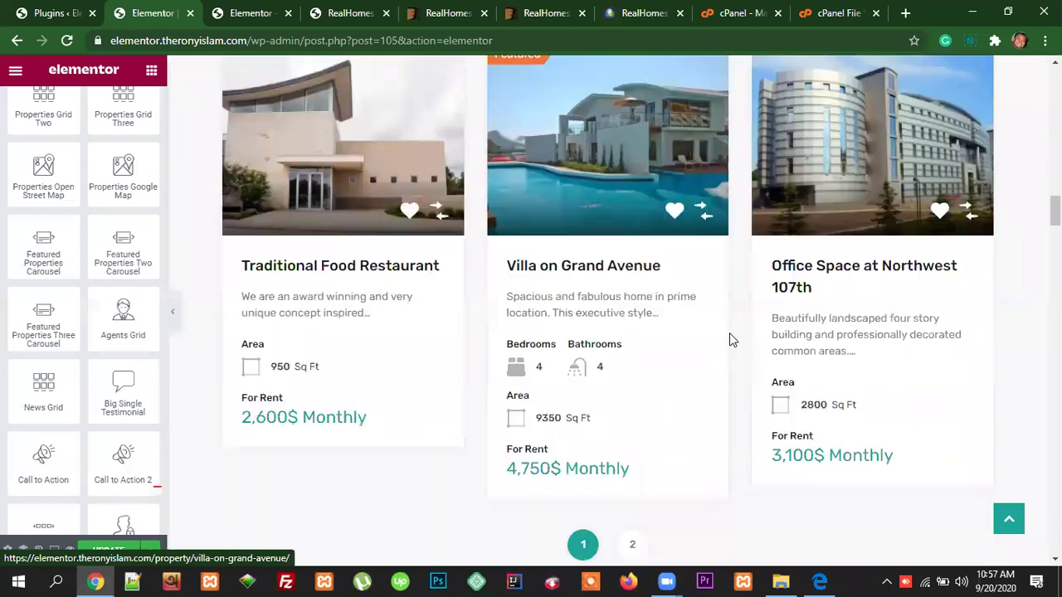
scroll(729, 340, down, 10)
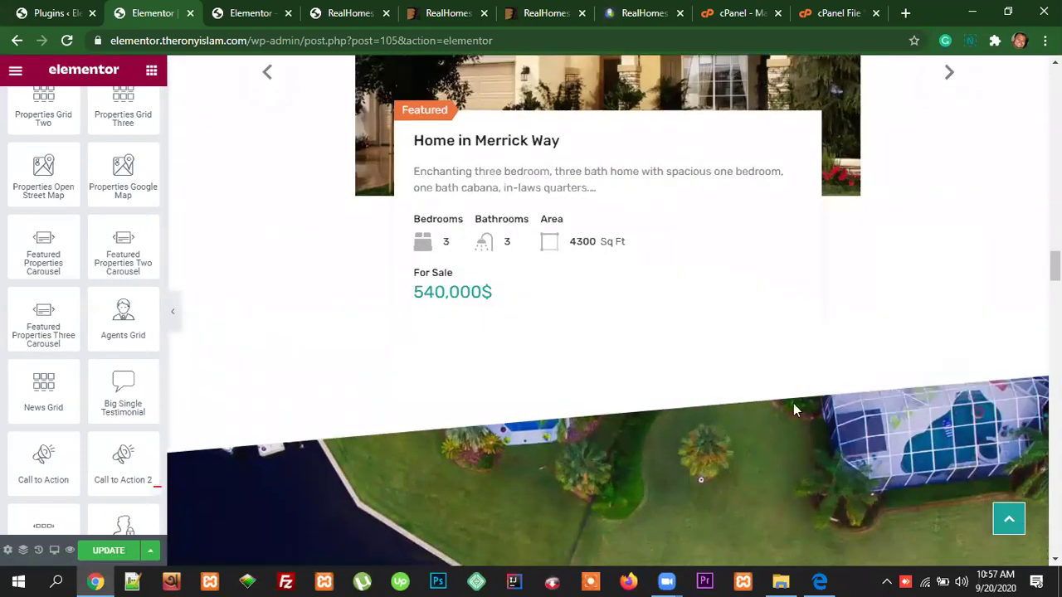
scroll(794, 409, down, 8)
scroll(1004, 337, down, 8)
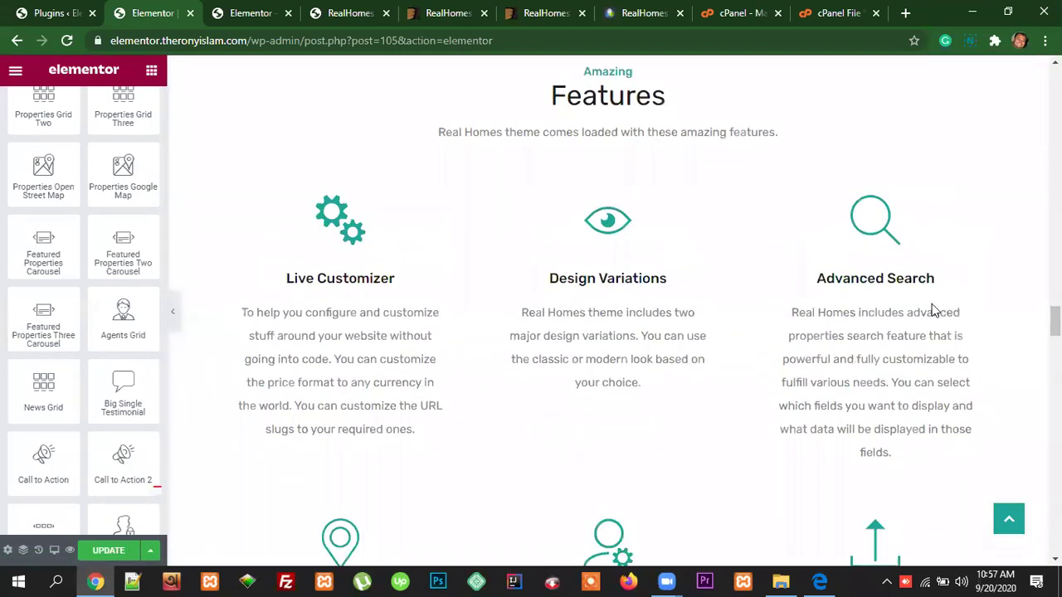
scroll(814, 356, down, 4)
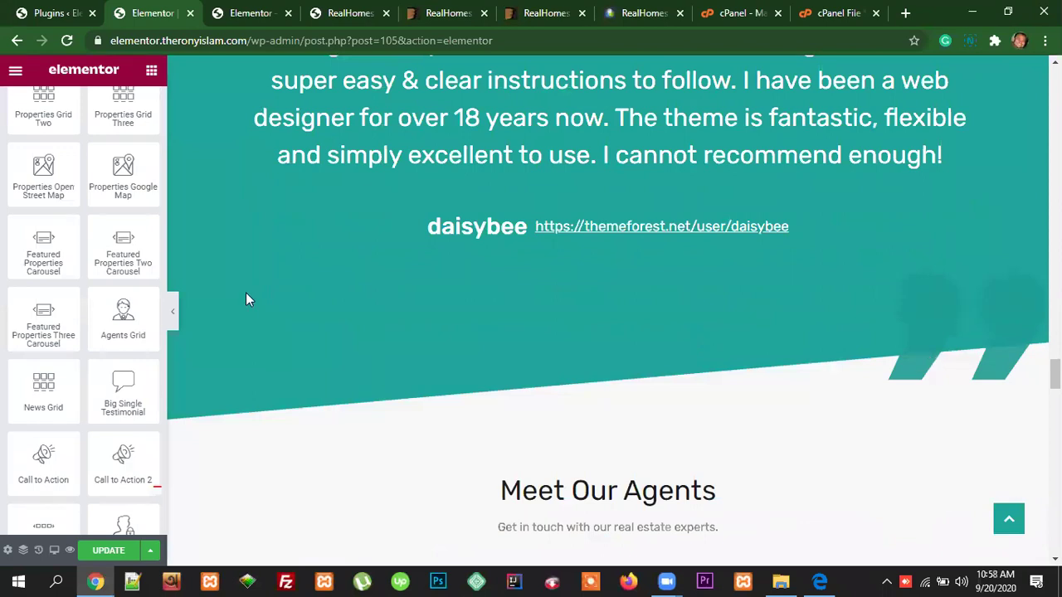
scroll(913, 382, down, 3)
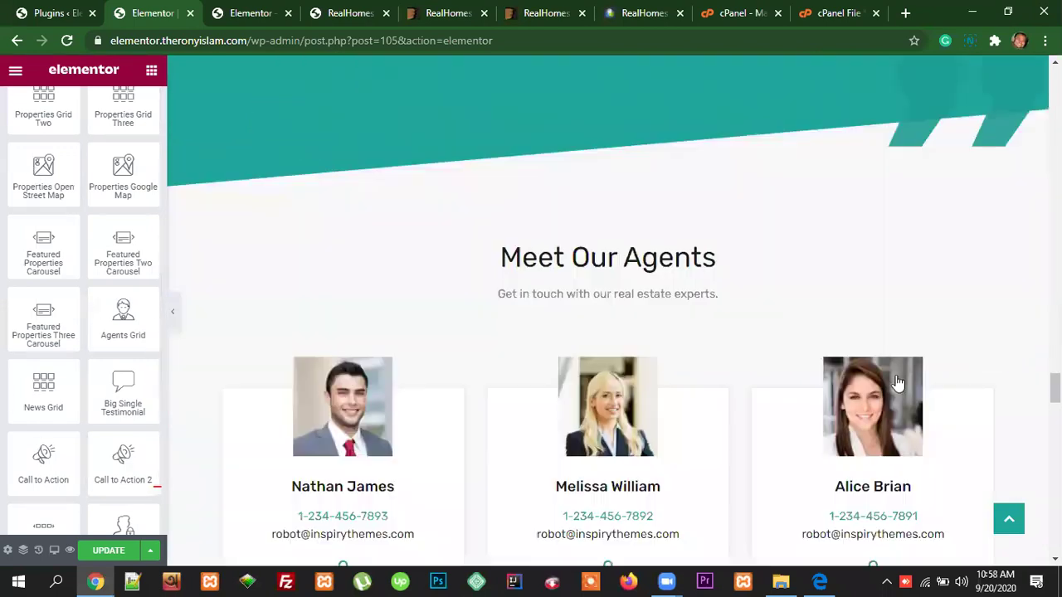
scroll(726, 385, down, 4)
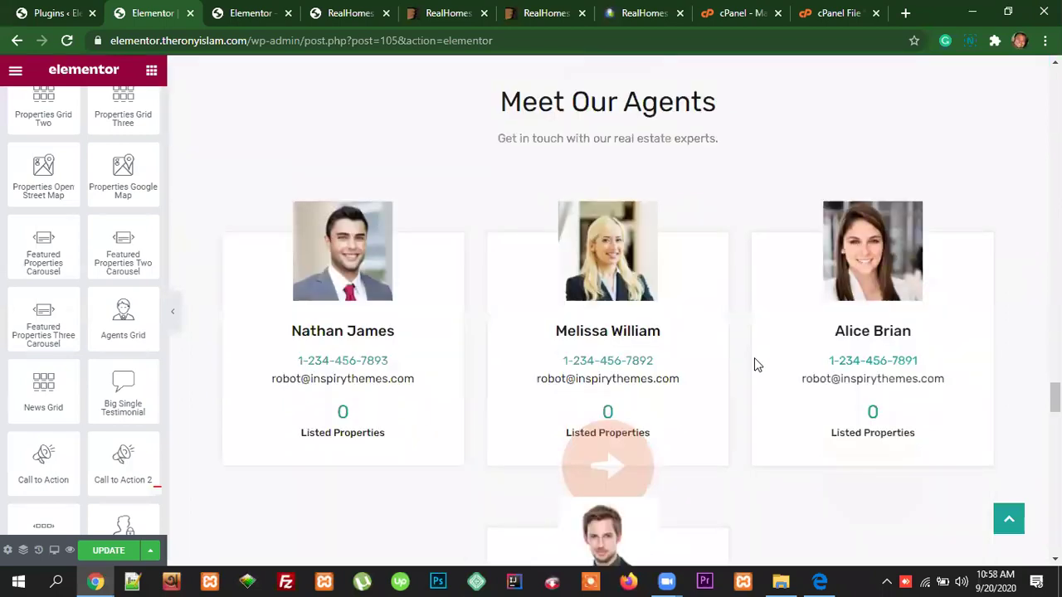
scroll(696, 440, down, 2)
scroll(767, 382, down, 12)
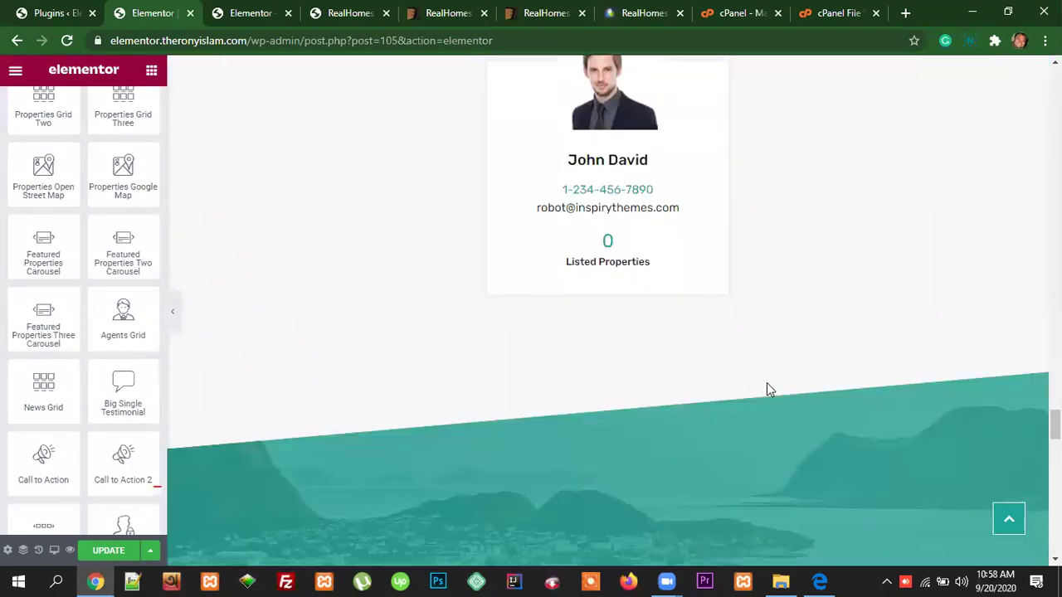
scroll(771, 389, down, 10)
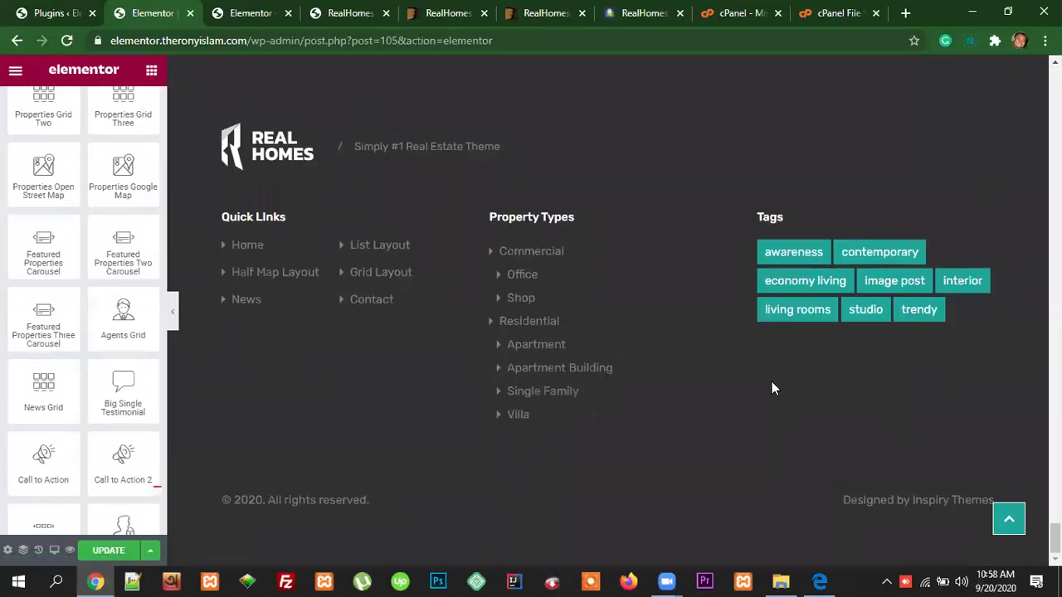
scroll(772, 386, up, 20)
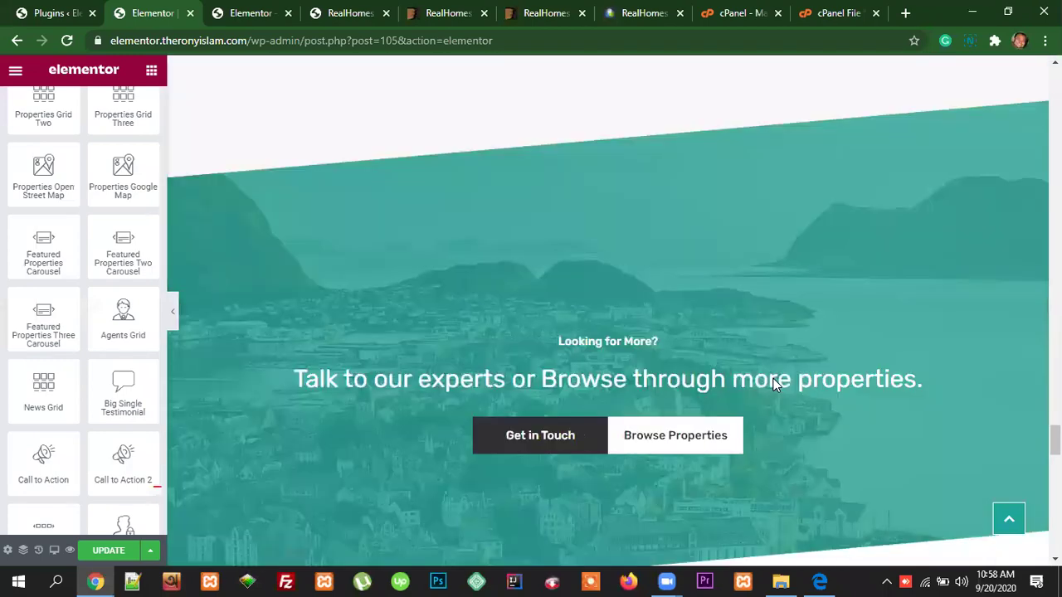
scroll(772, 381, up, 20)
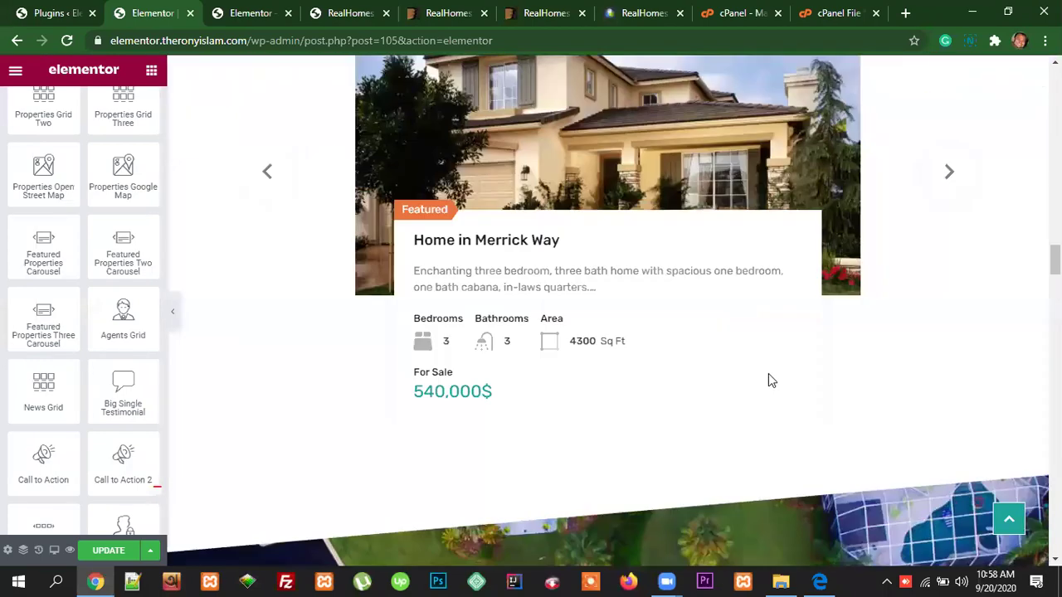
scroll(767, 375, up, 15)
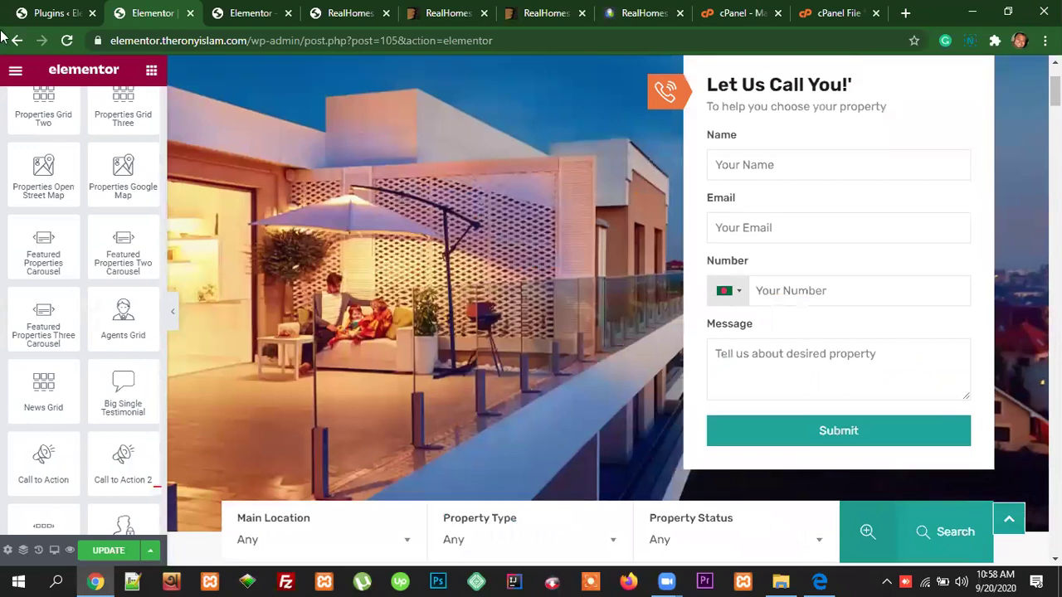
Step: Reload the live homepage and look over its sections down to the agents and call-to-action areas
click(55, 15)
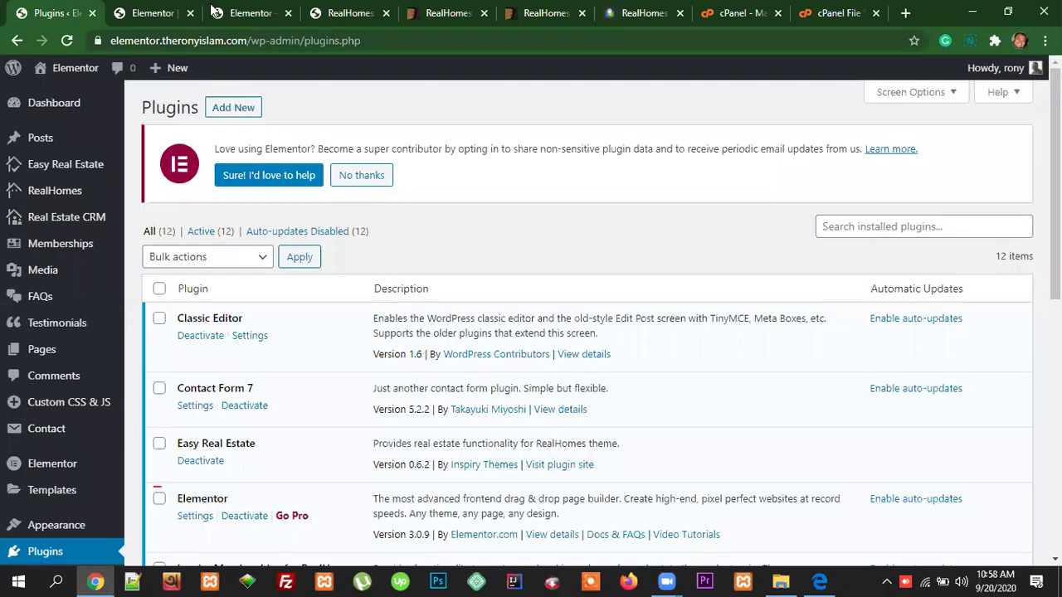
click(240, 12)
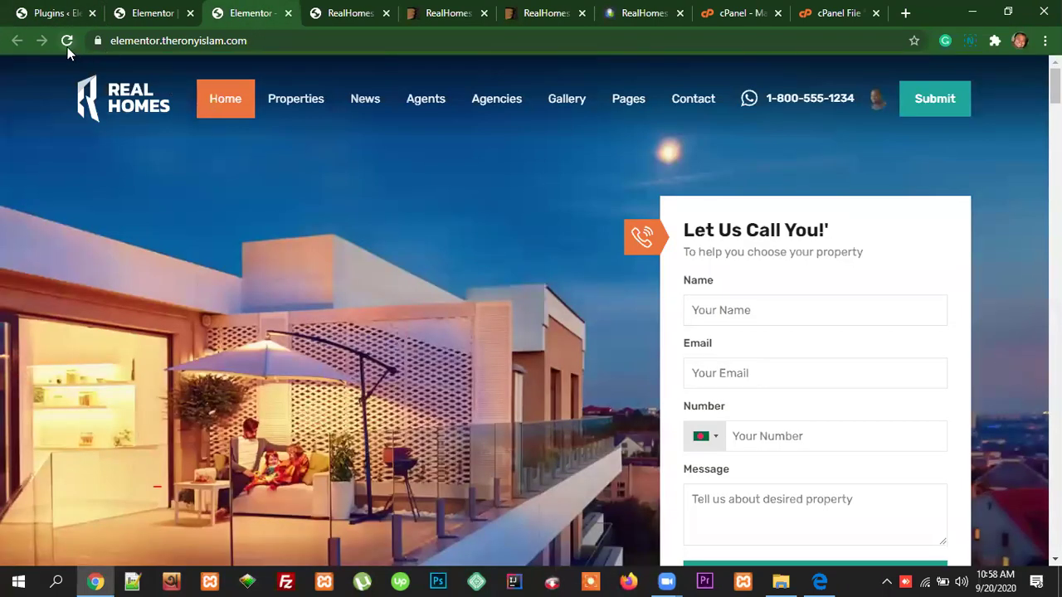
click(67, 42)
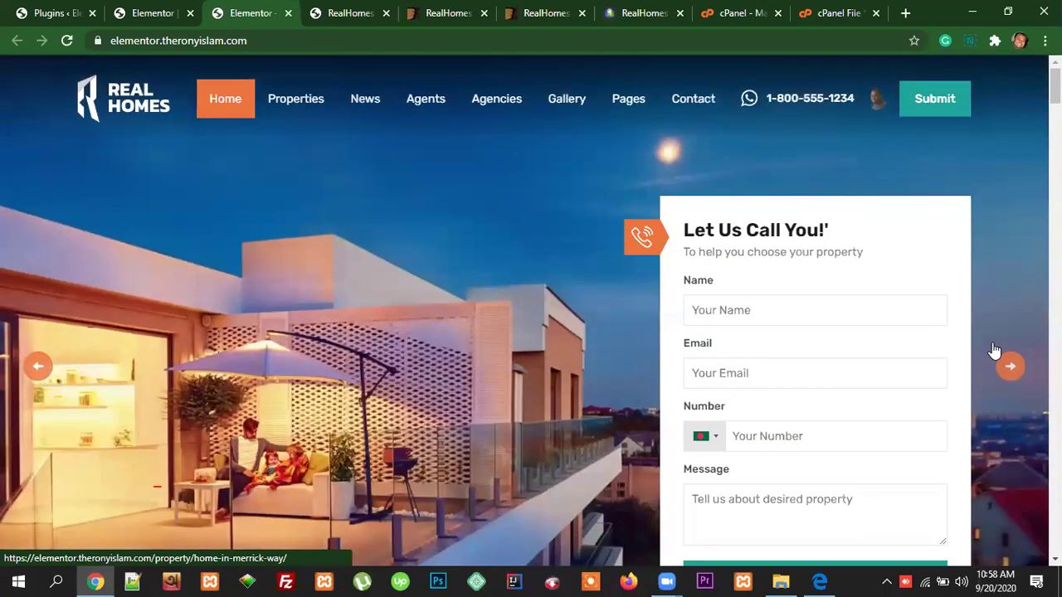
scroll(991, 353, down, 7)
scroll(985, 426, down, 15)
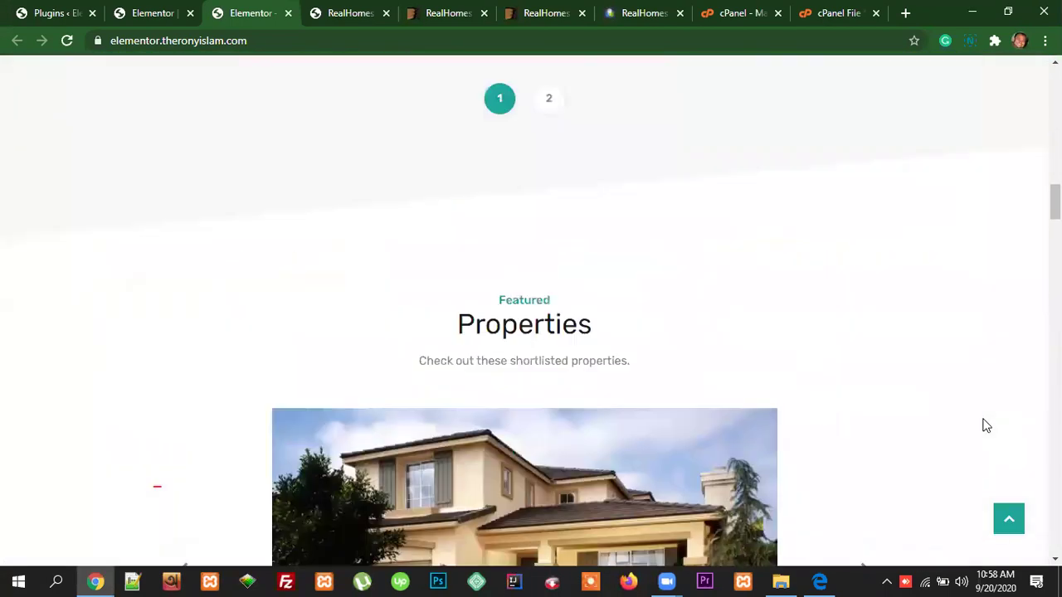
scroll(983, 419, down, 15)
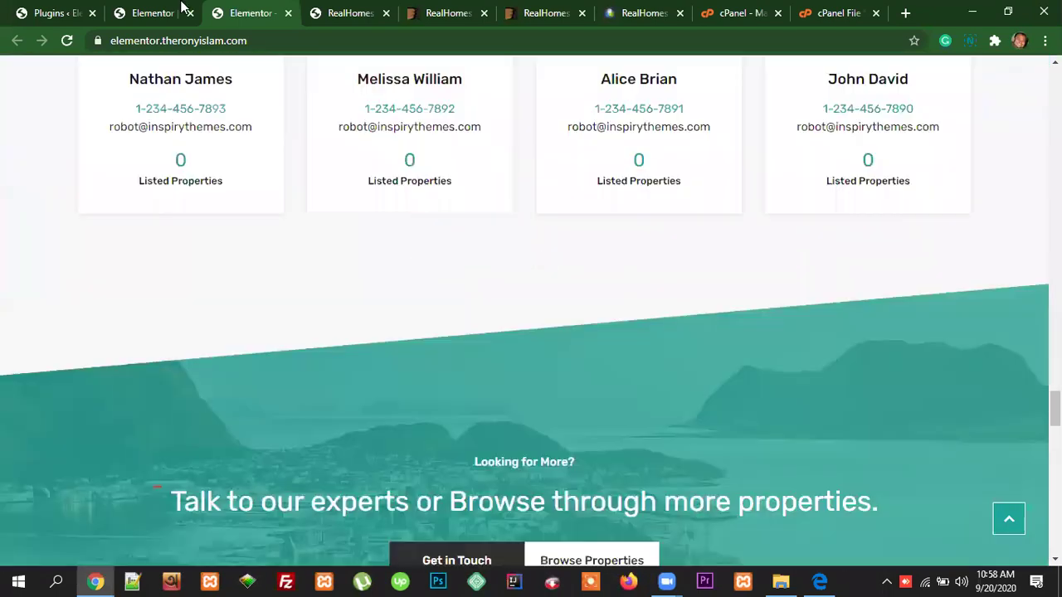
Step: Return to the WordPress admin and open the theme customizer for the site
click(40, 10)
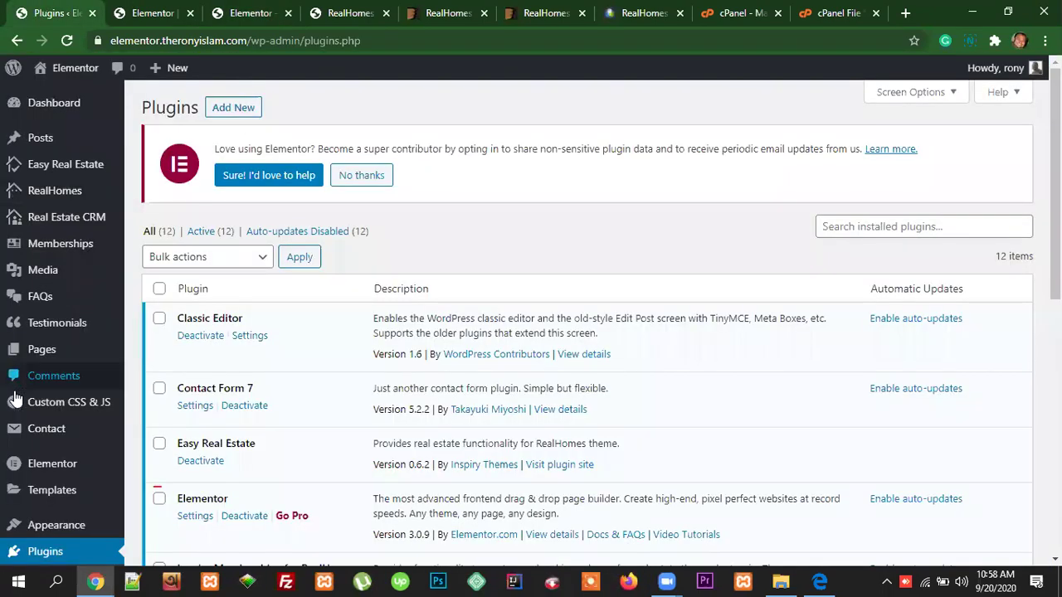
scroll(100, 444, down, 3)
mouse_move(35, 336)
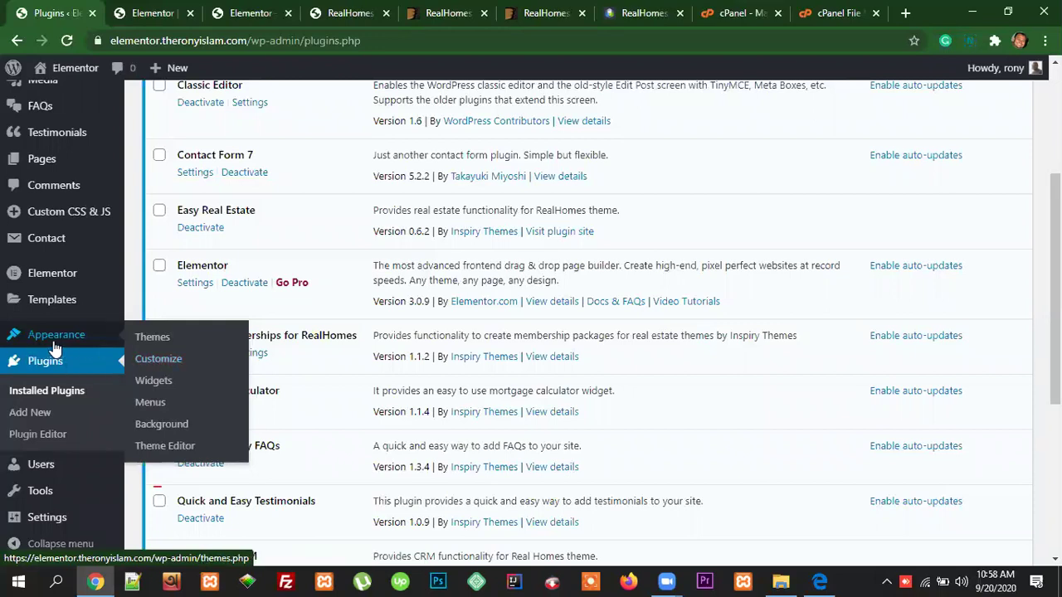
click(156, 365)
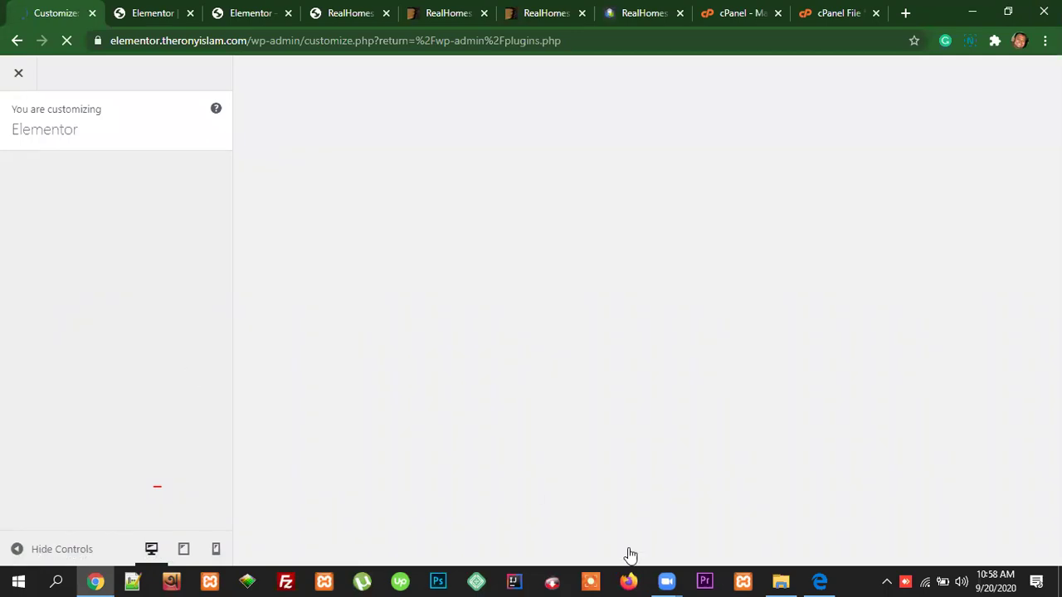
mouse_move(666, 581)
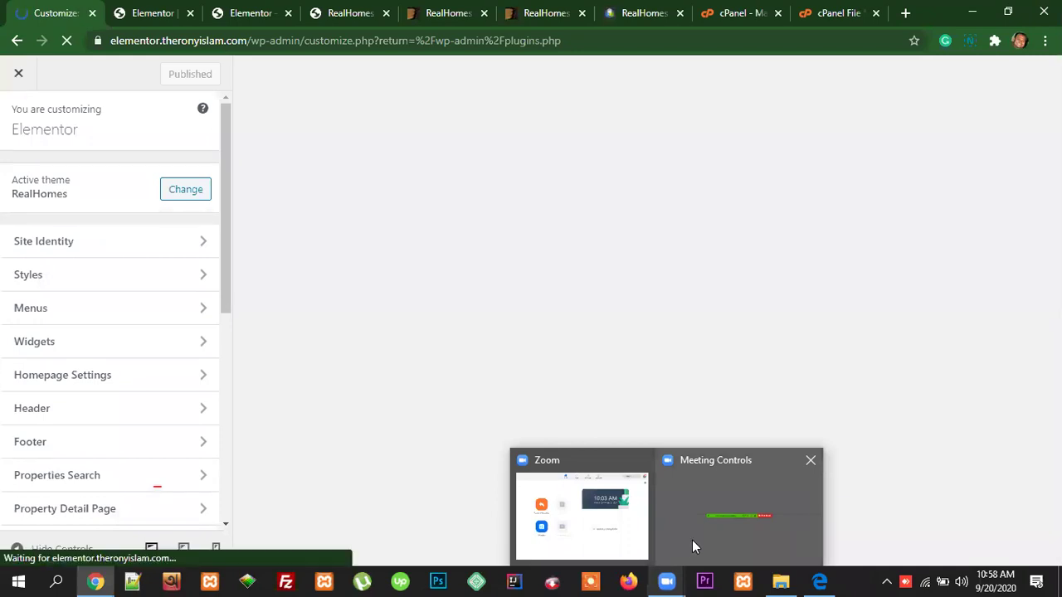
click(692, 540)
click(666, 579)
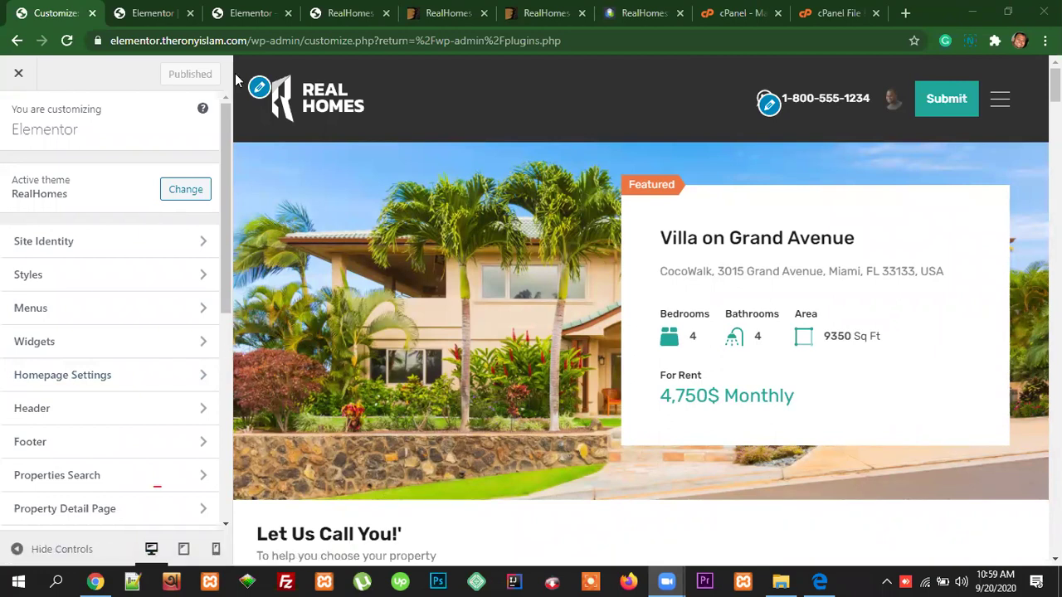
Step: Look over the homepage preview in the customizer, from the featured slider and contact form down to the property listings
scroll(863, 446, down, 1)
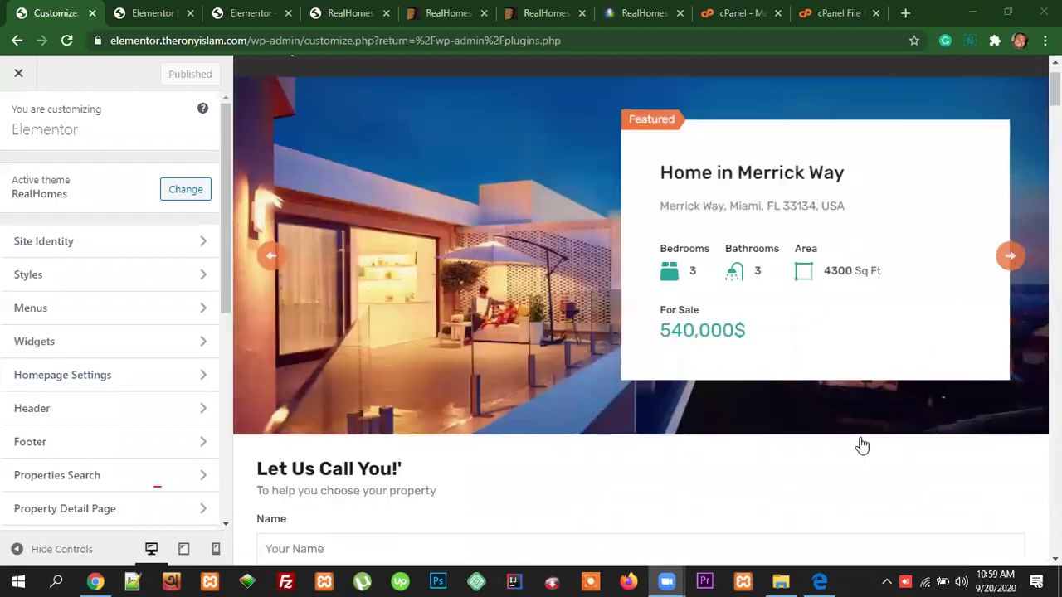
scroll(862, 446, down, 6)
scroll(862, 431, up, 4)
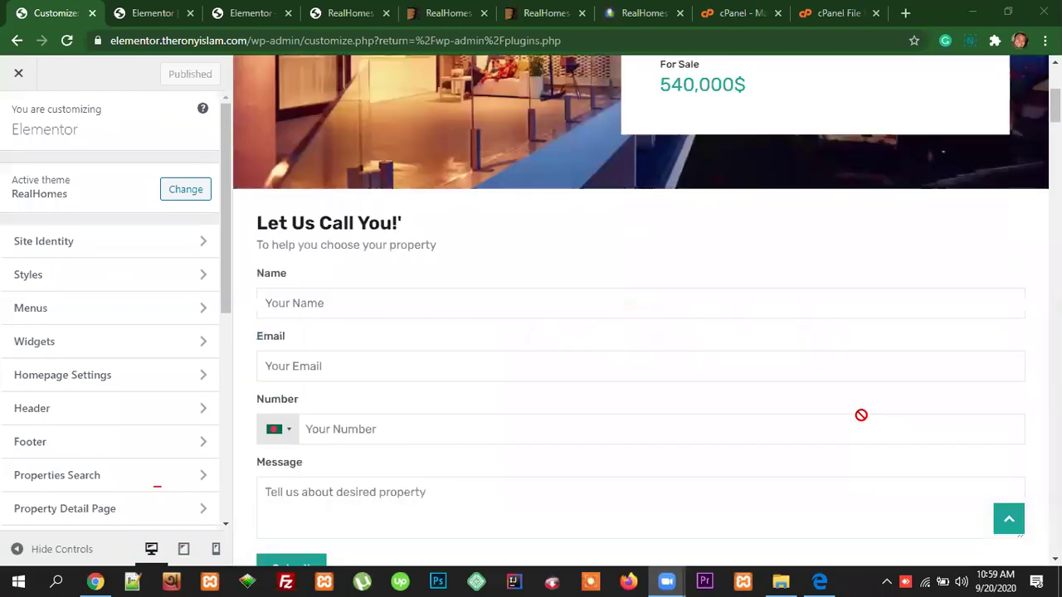
scroll(861, 415, down, 3)
scroll(864, 424, down, 15)
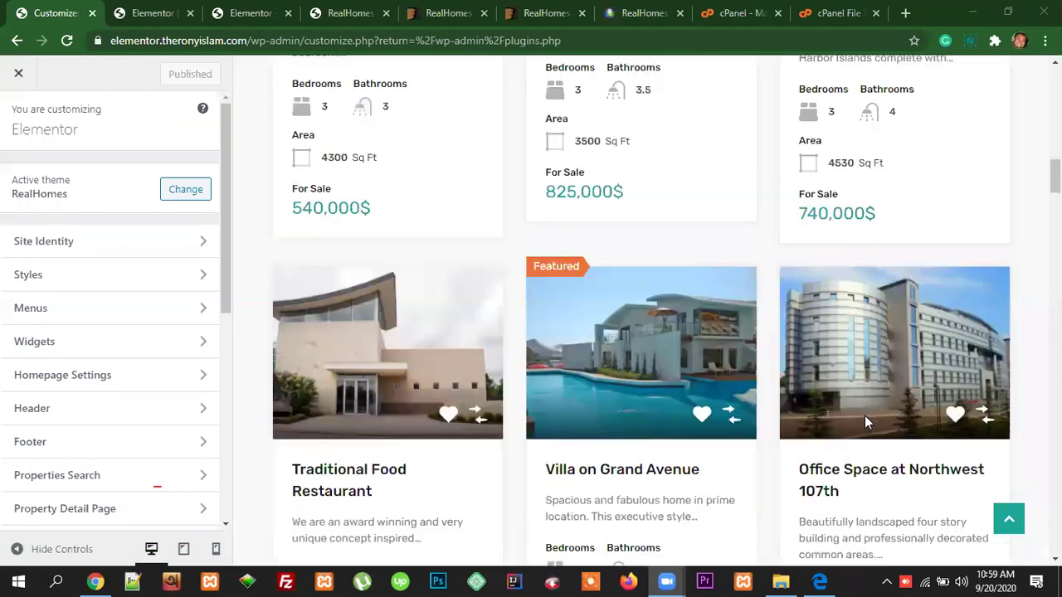
scroll(867, 415, up, 12)
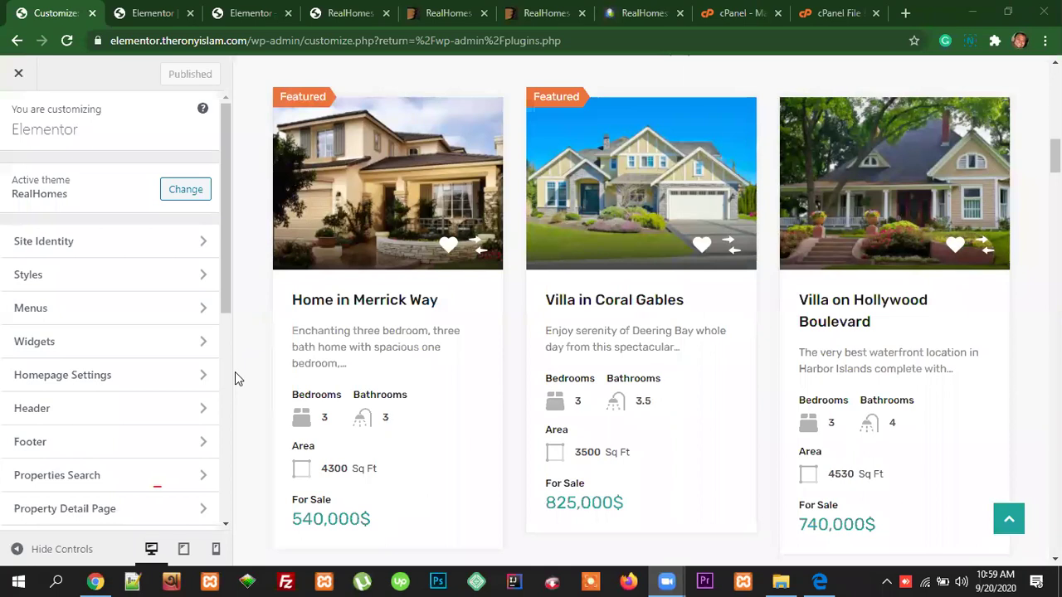
Step: Reduce the browser's page zoom below 80% so the customizer preview has room for the full desktop layout
click(1021, 279)
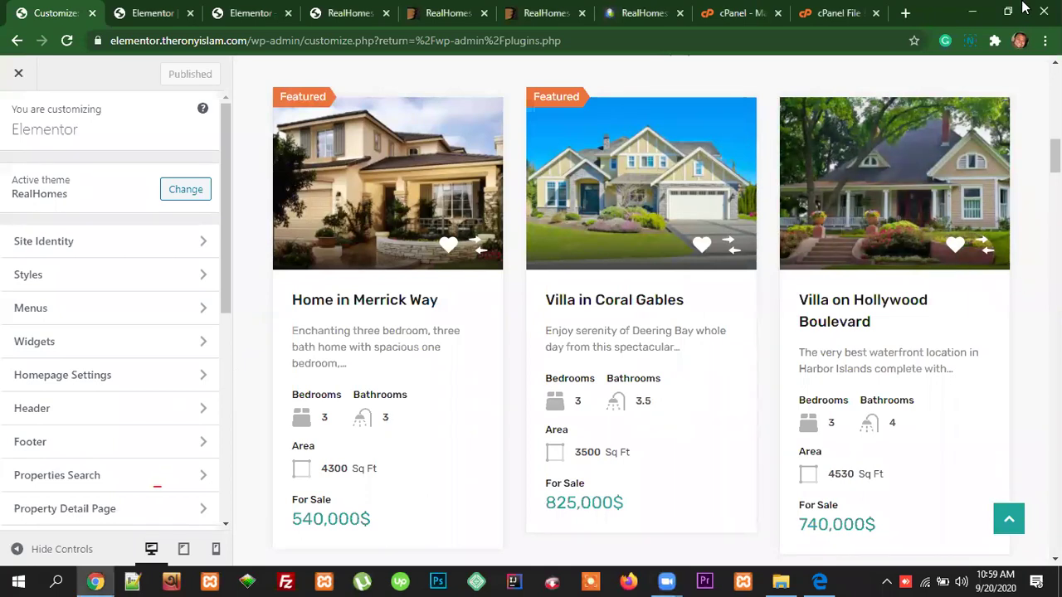
click(1046, 41)
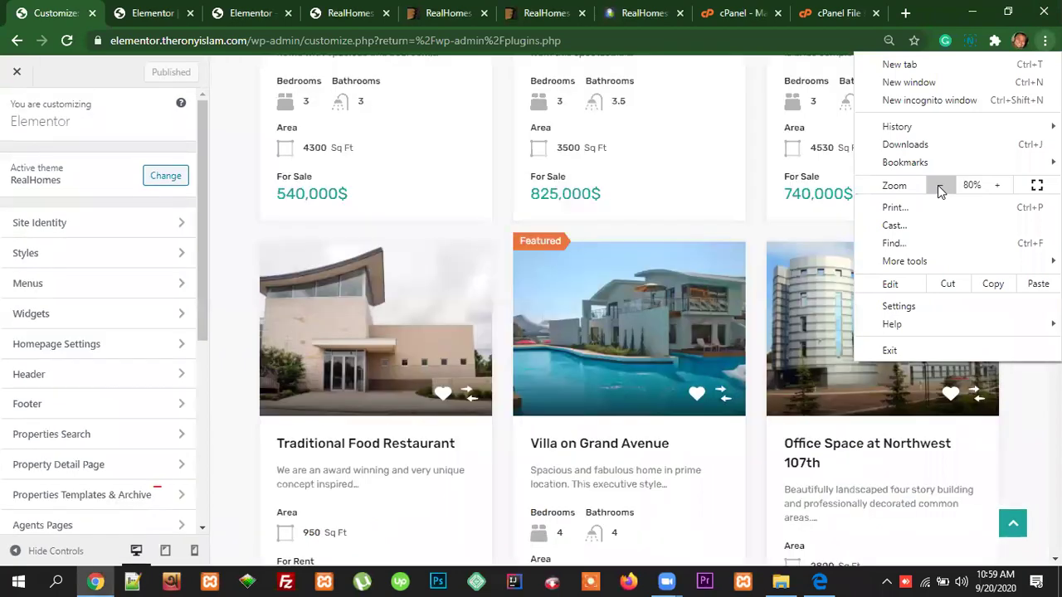
click(235, 274)
scroll(838, 370, up, 10)
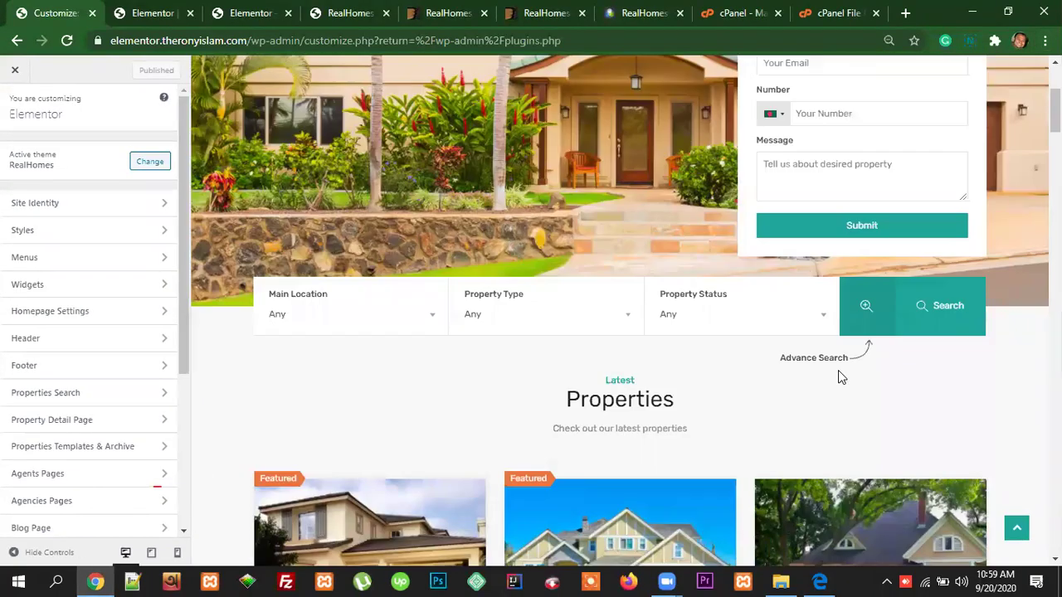
scroll(937, 373, down, 5)
scroll(937, 366, up, 5)
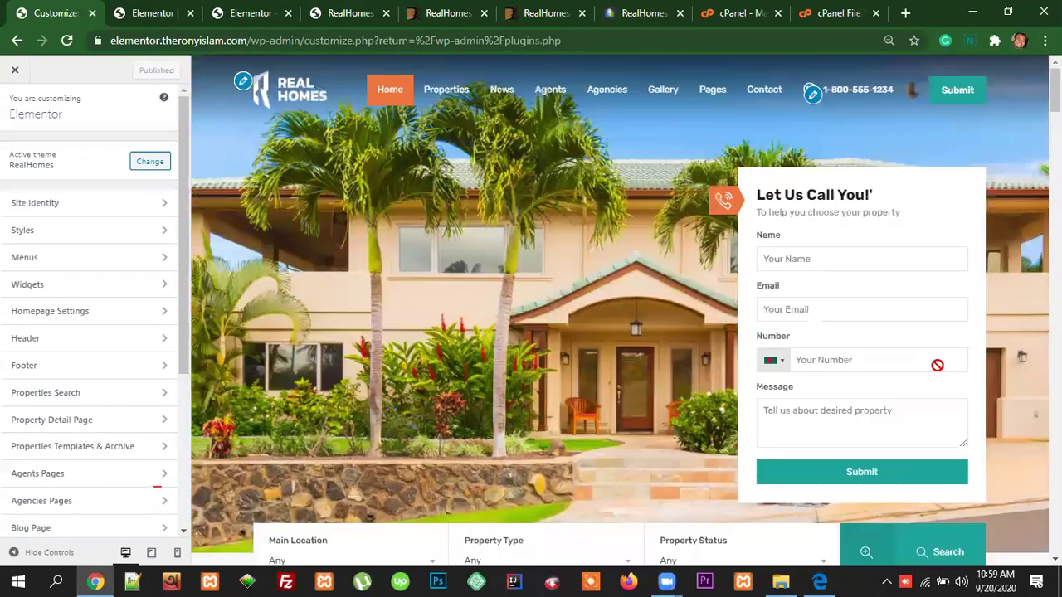
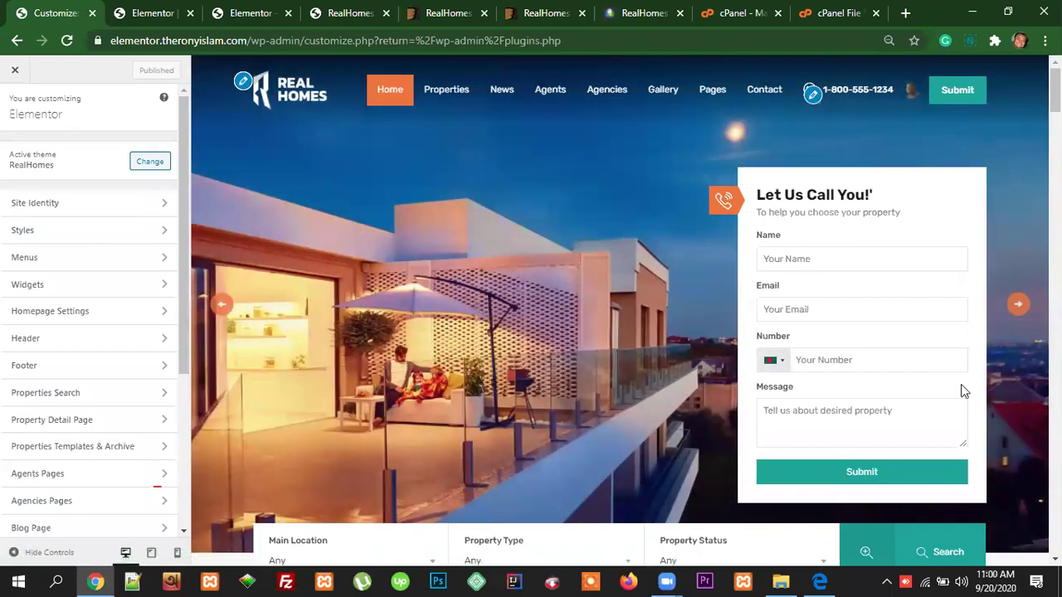
Step: Look over the homepage preview through the features, testimonial, agents and featured properties sections, and return to the header
scroll(961, 384, down, 20)
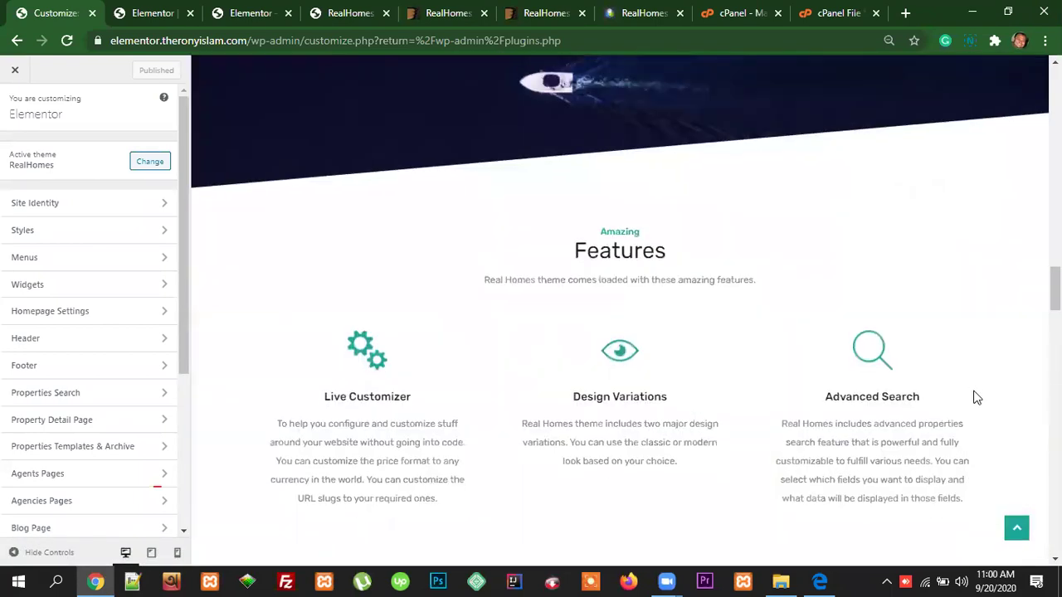
scroll(941, 439, down, 10)
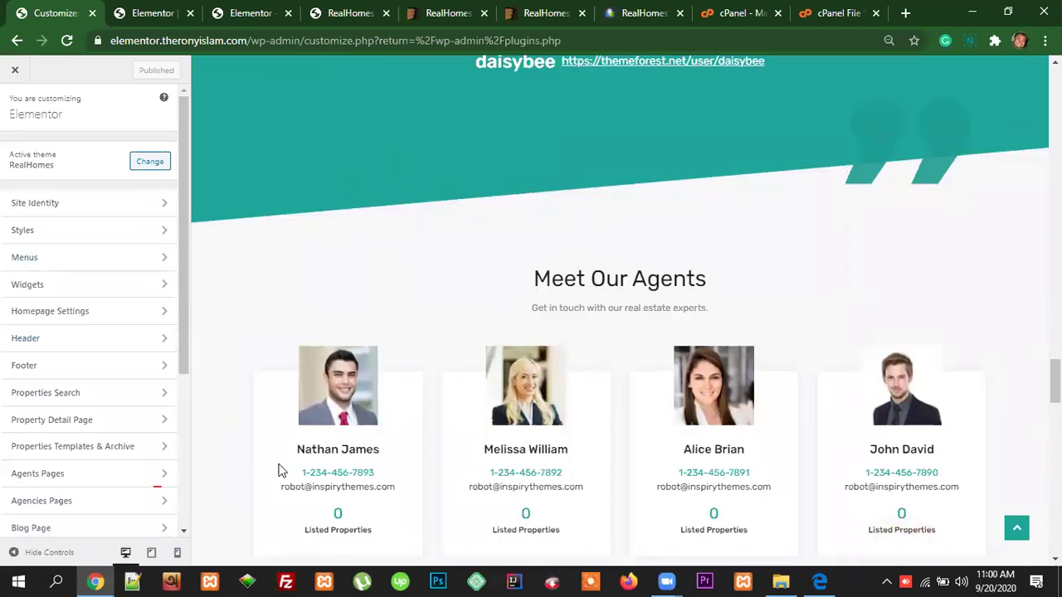
scroll(657, 489, down, 3)
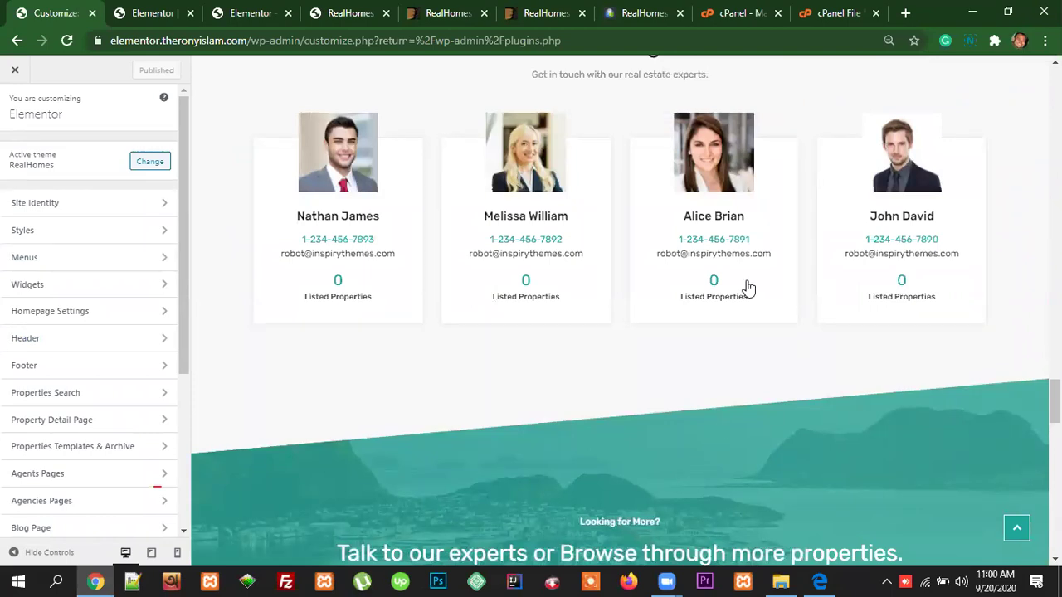
mouse_move(667, 576)
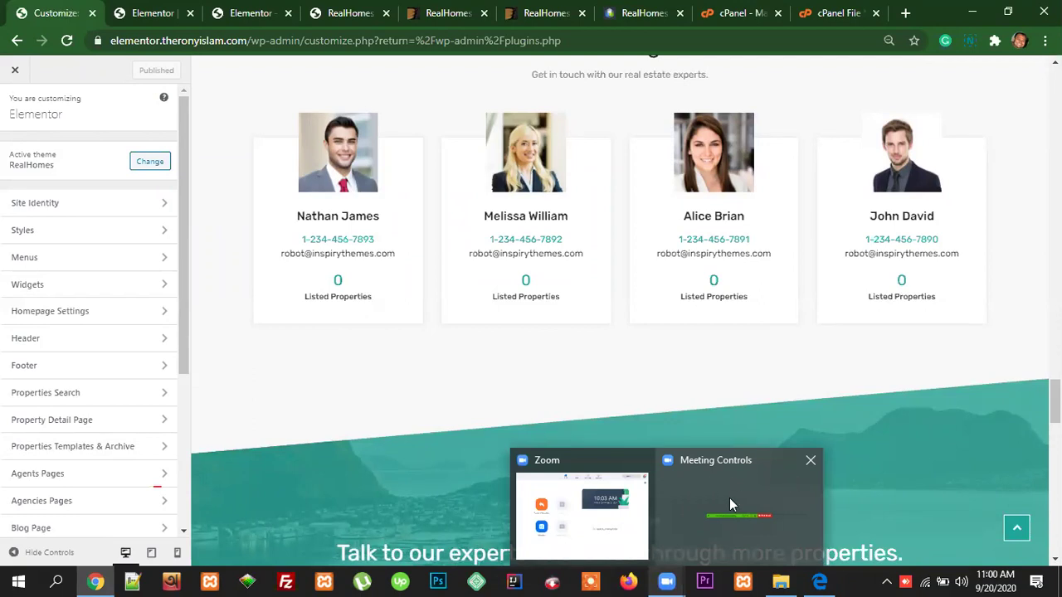
click(714, 323)
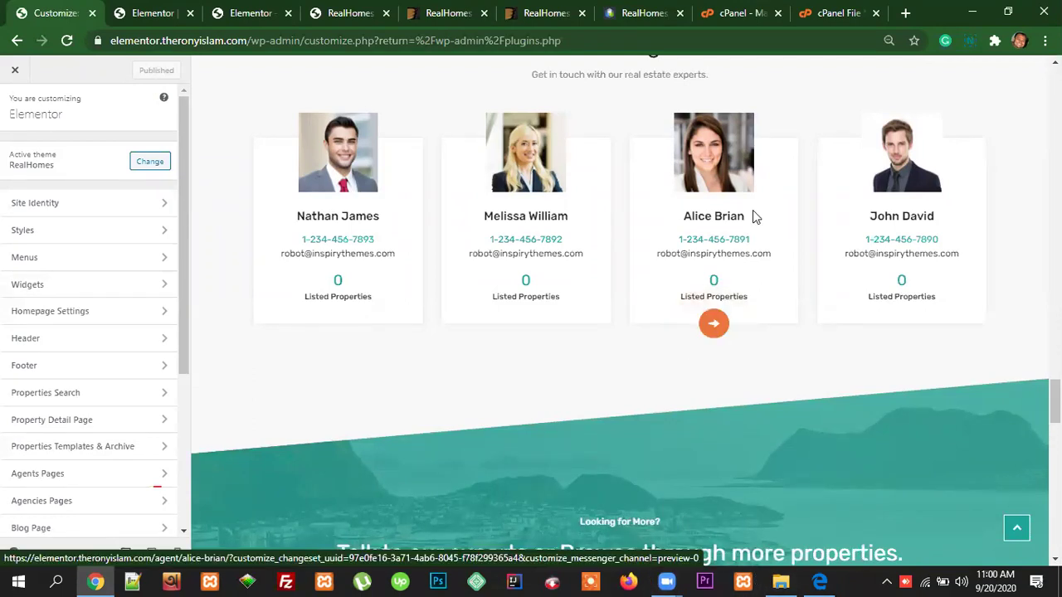
scroll(753, 210, down, 10)
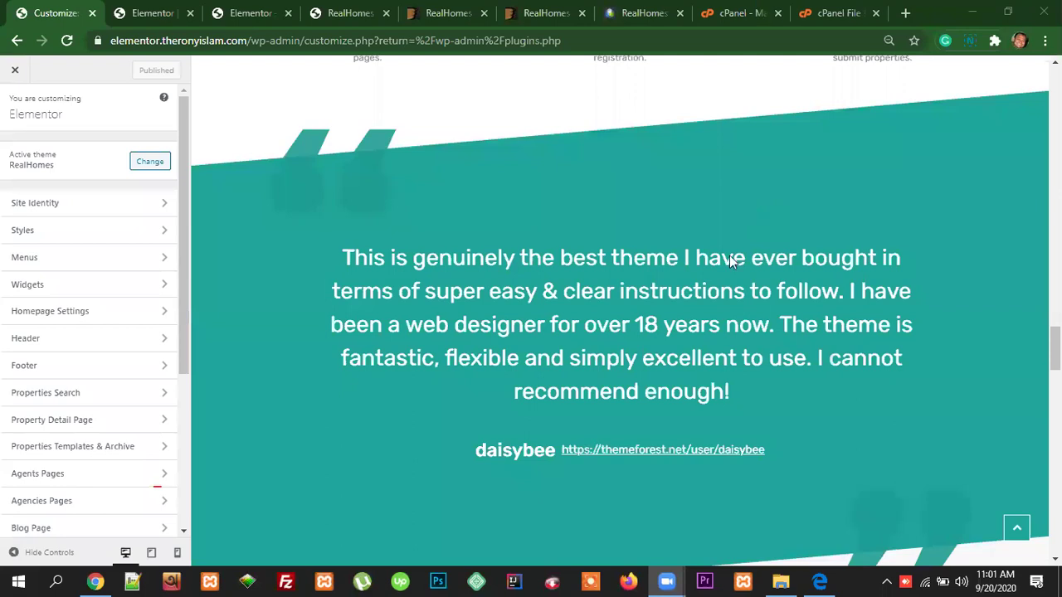
scroll(730, 255, up, 10)
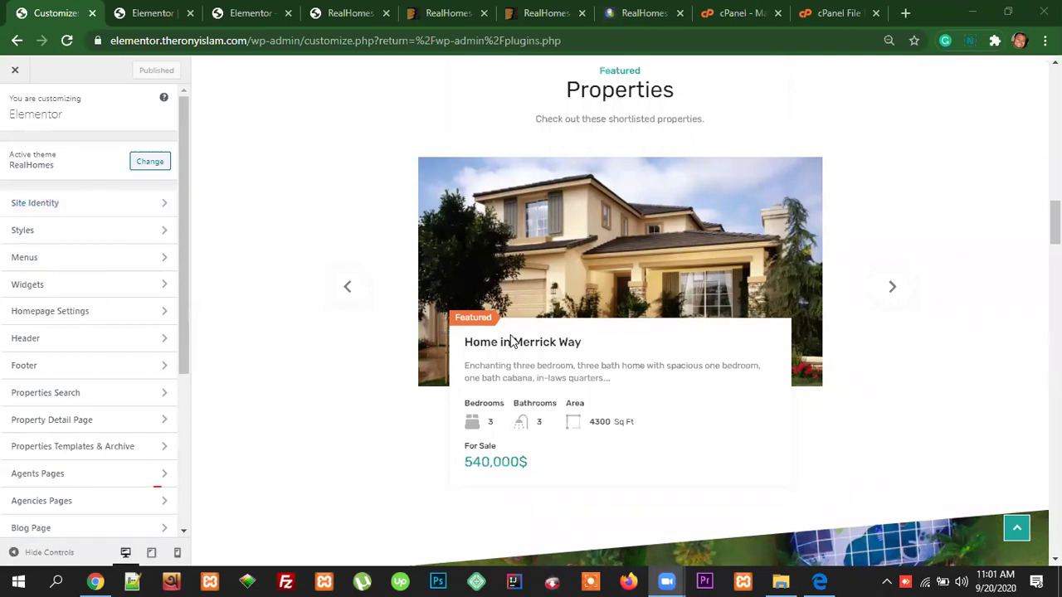
scroll(513, 336, up, 10)
scroll(516, 323, up, 3)
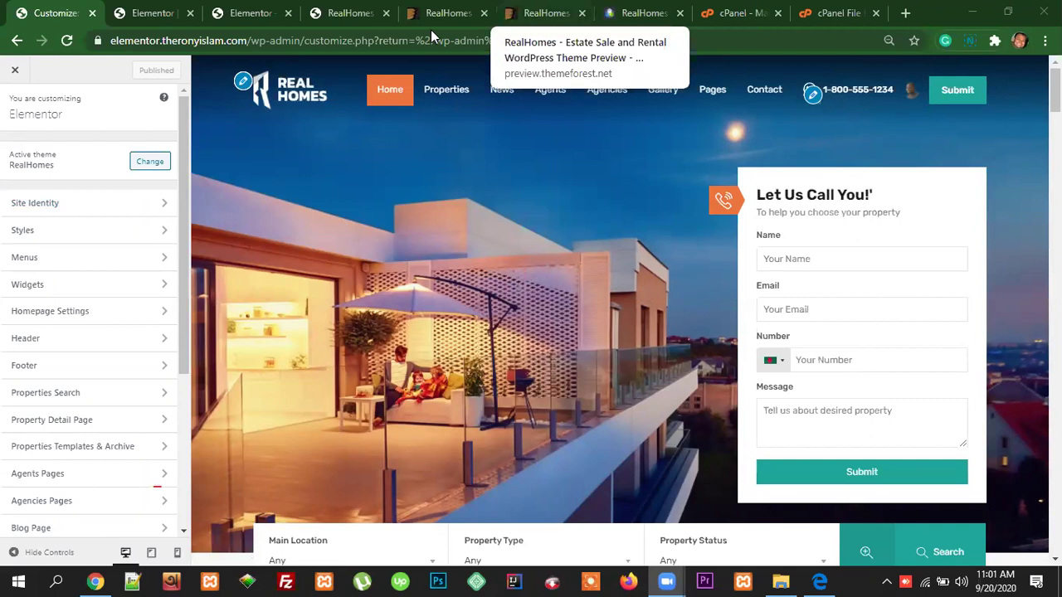
Step: Clear the site title and tagline in the Site Identity settings, and return to the customizer's main list
click(52, 205)
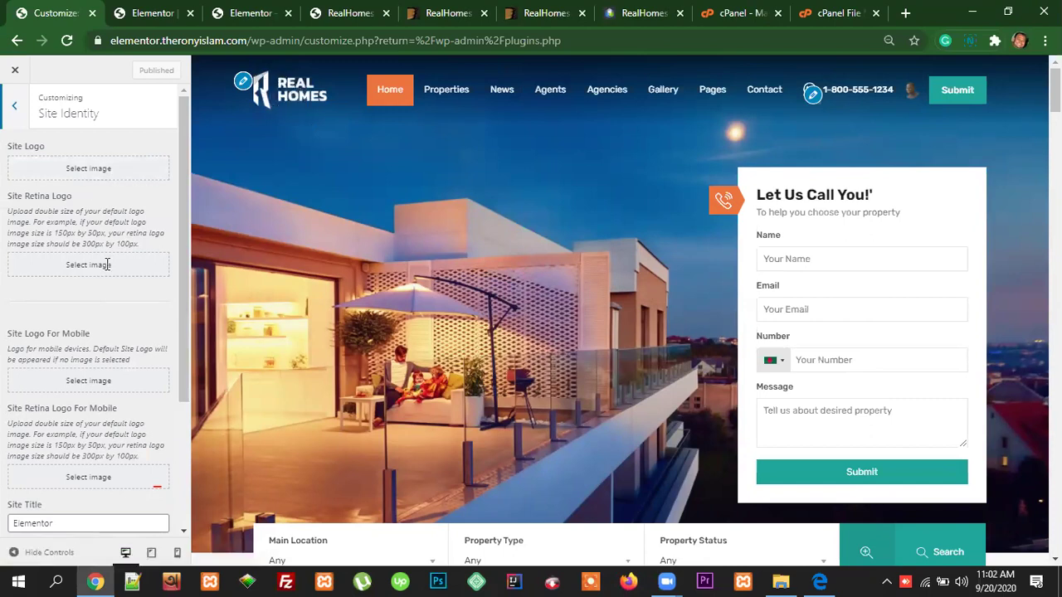
scroll(120, 332, down, 1)
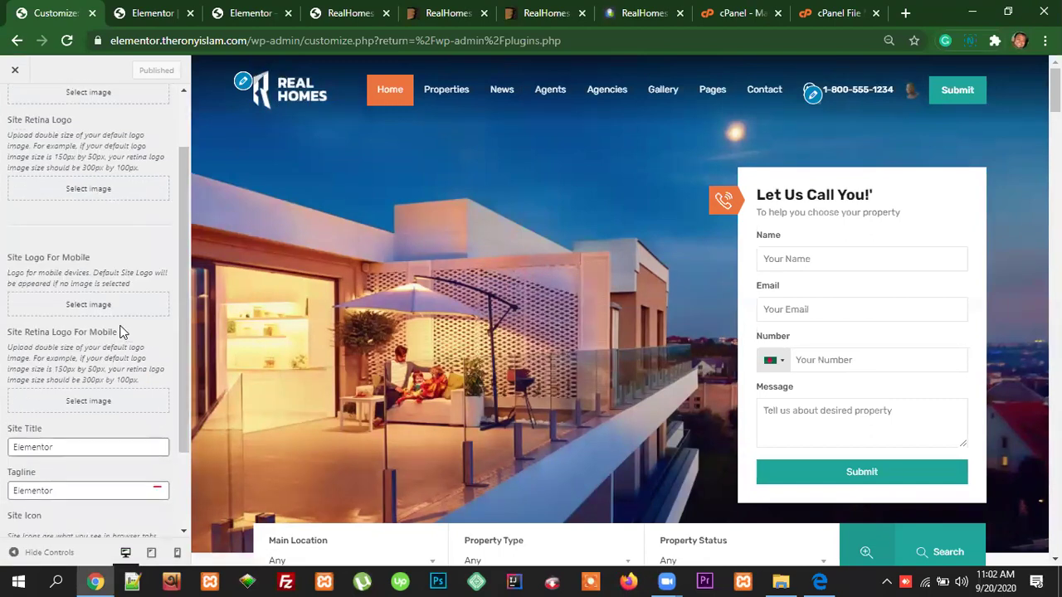
scroll(121, 323, down, 2)
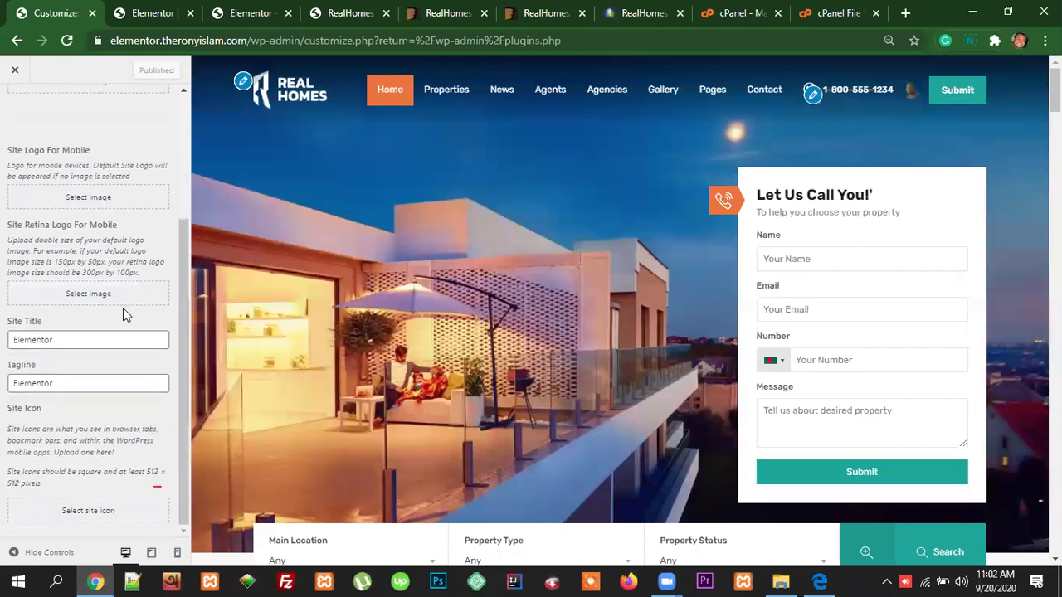
drag(74, 338, 9, 346)
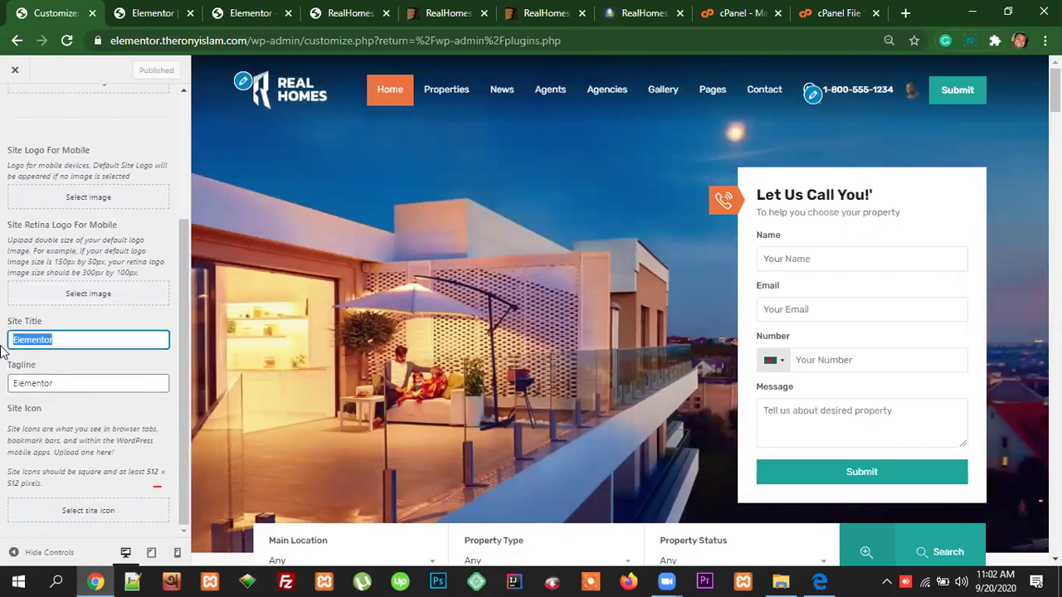
key(BackSpace)
drag(62, 383, 8, 386)
key(BackSpace)
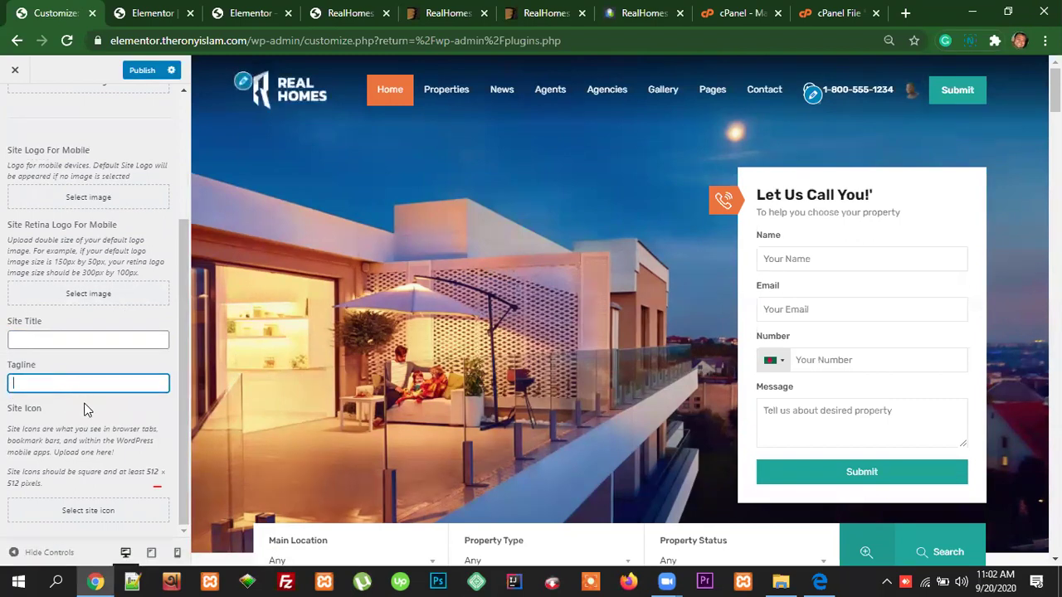
click(86, 409)
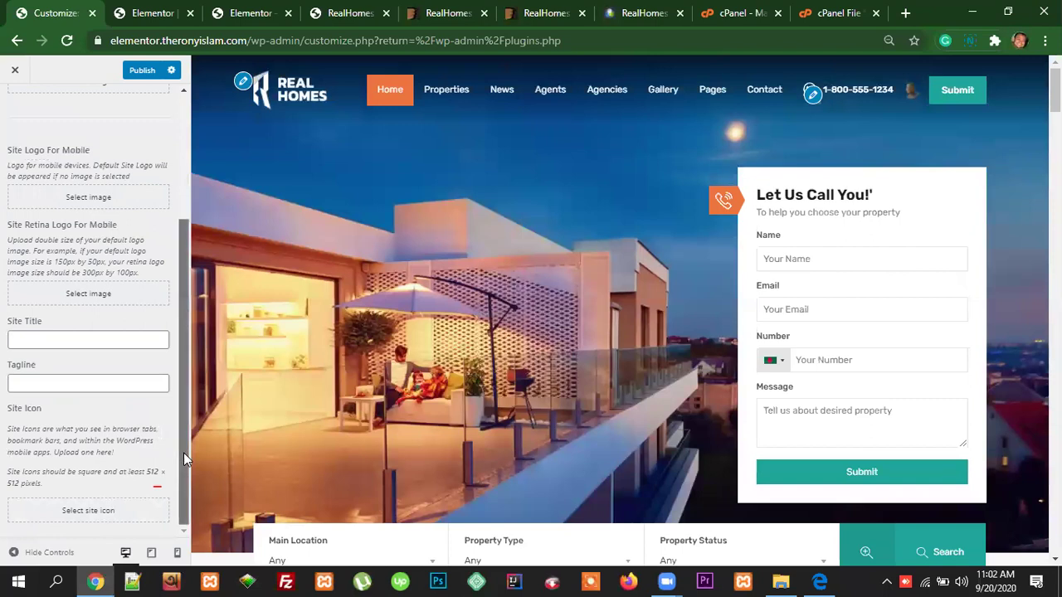
drag(180, 467, 159, 355)
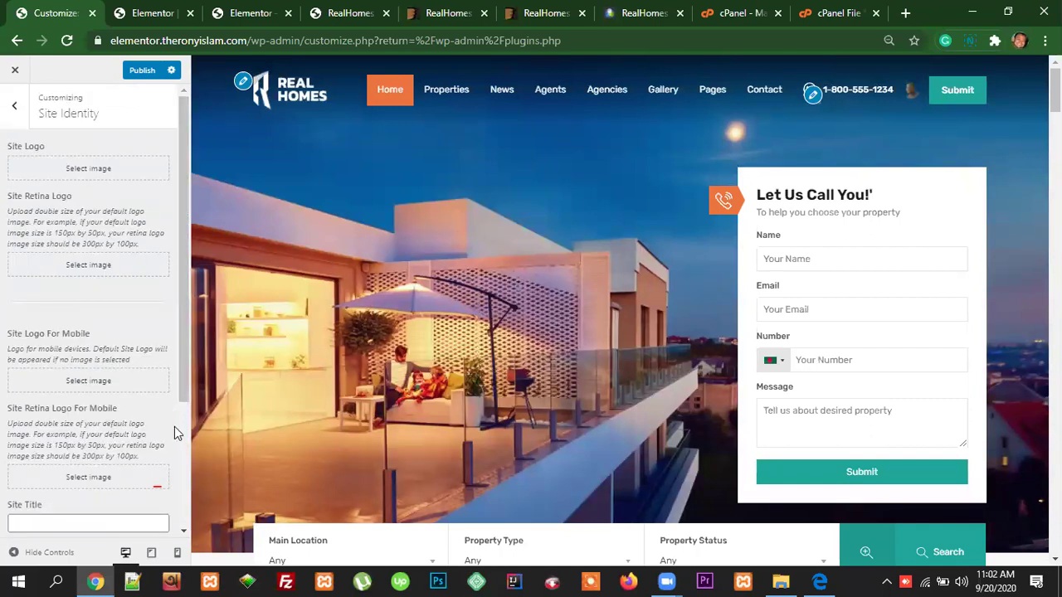
click(15, 108)
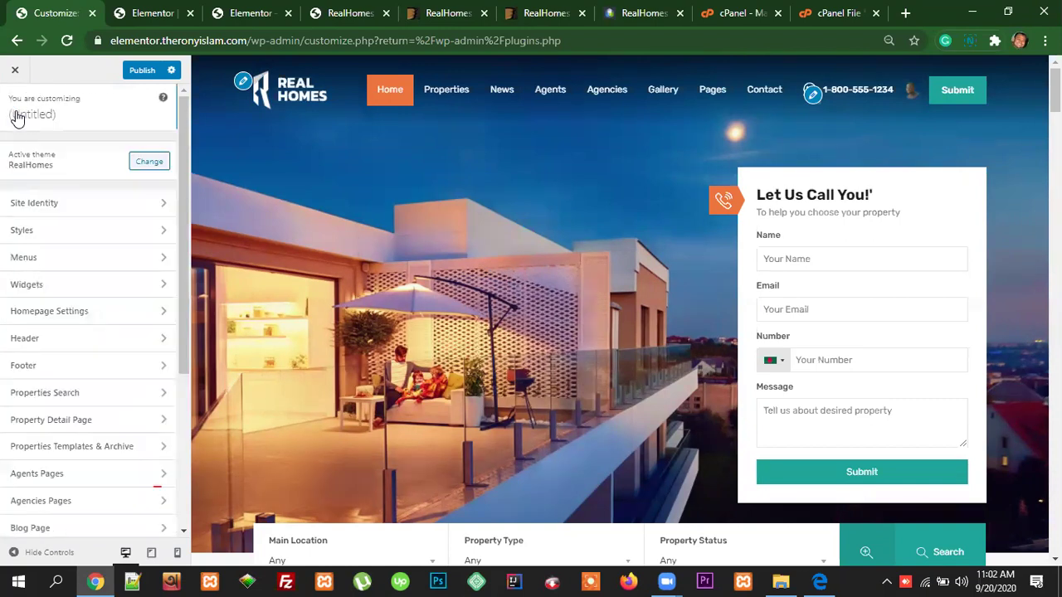
Step: Open the Background Image setting under Styles and check the page background around the property listings in the preview
click(39, 237)
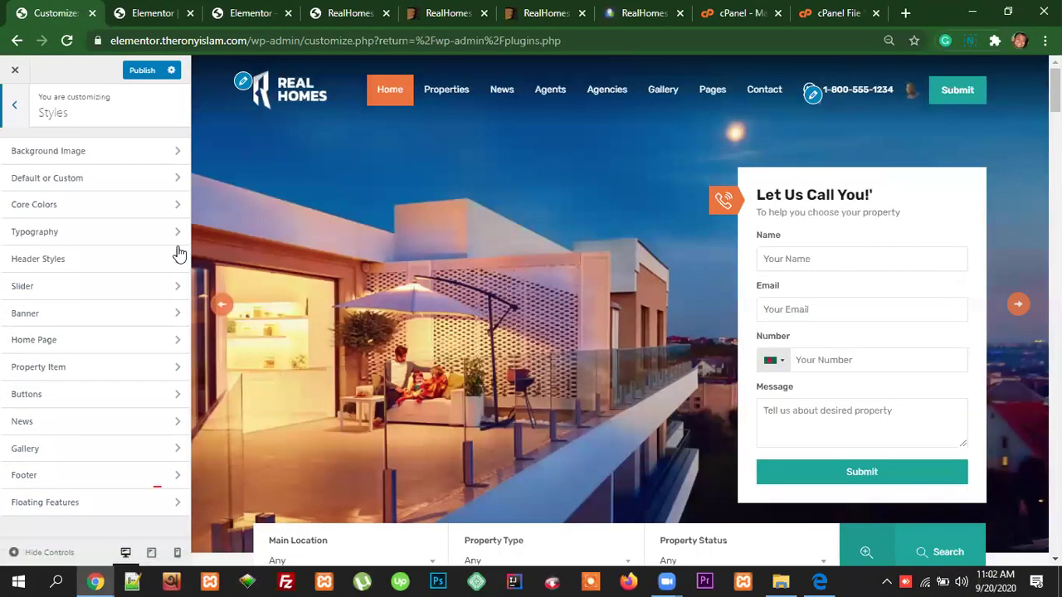
click(39, 154)
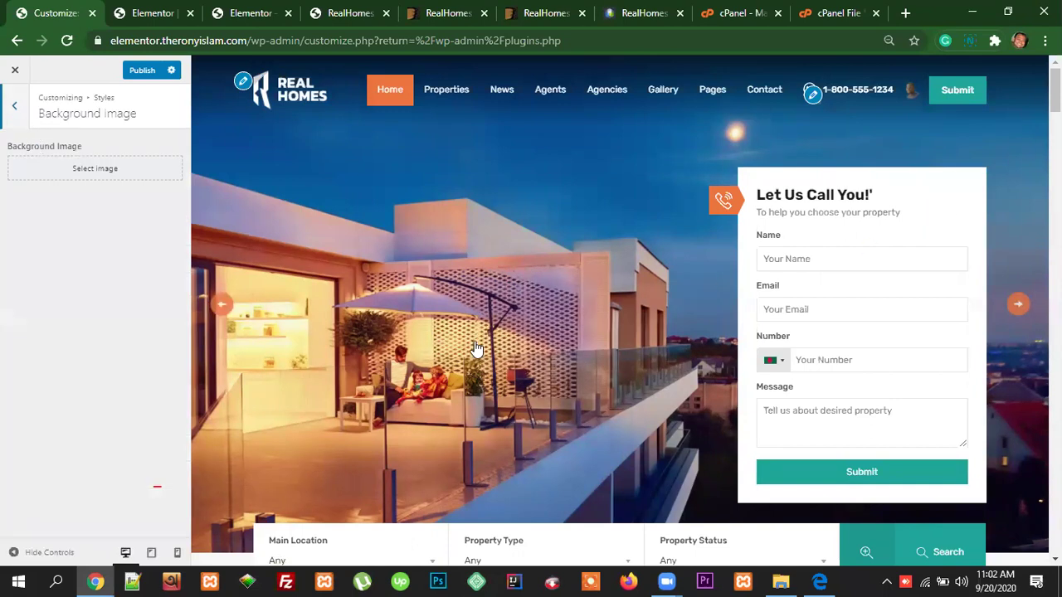
scroll(473, 350, down, 7)
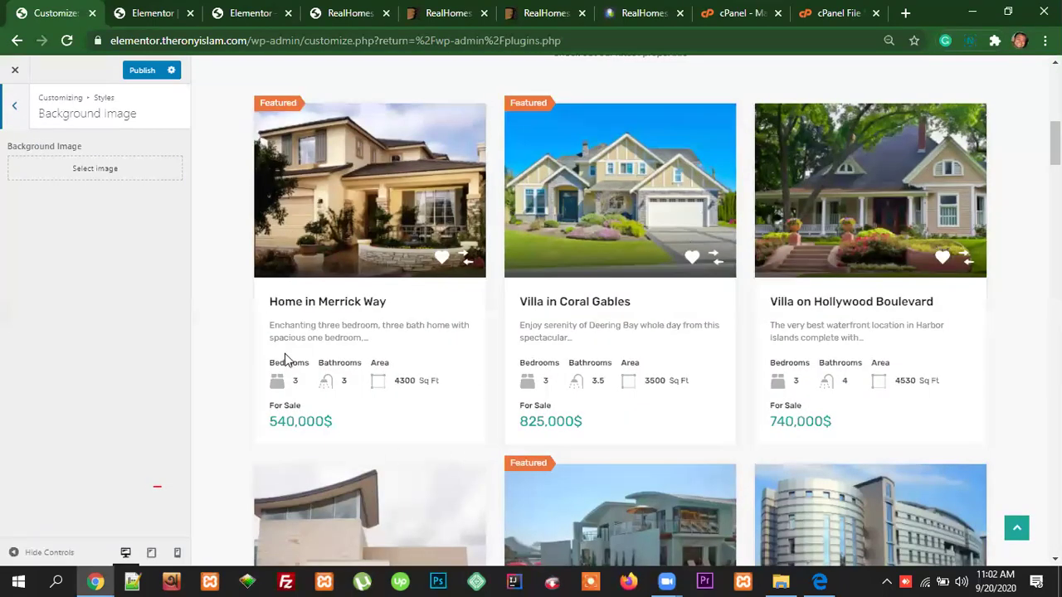
scroll(980, 351, up, 7)
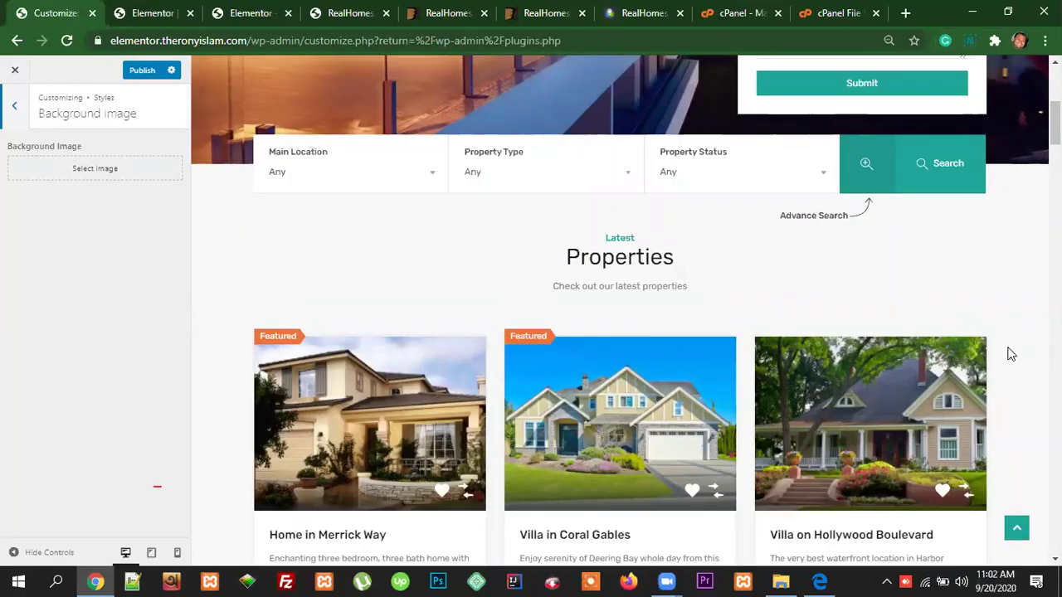
scroll(1018, 371, down, 3)
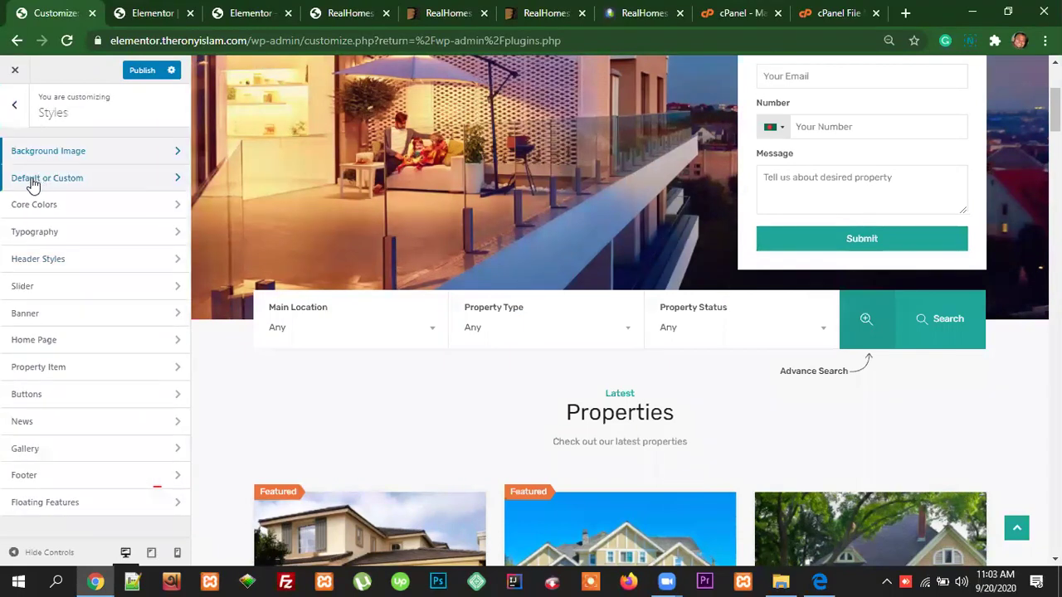
Step: Switch the Default or Custom color setting under Styles to Default Theme Colors and check the preview
click(50, 179)
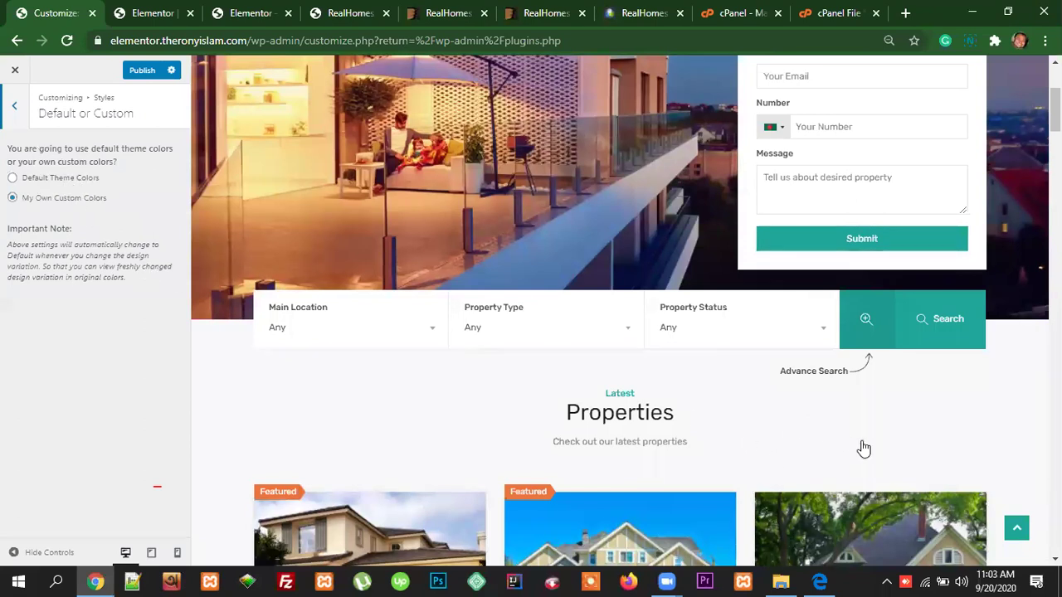
scroll(864, 449, up, 3)
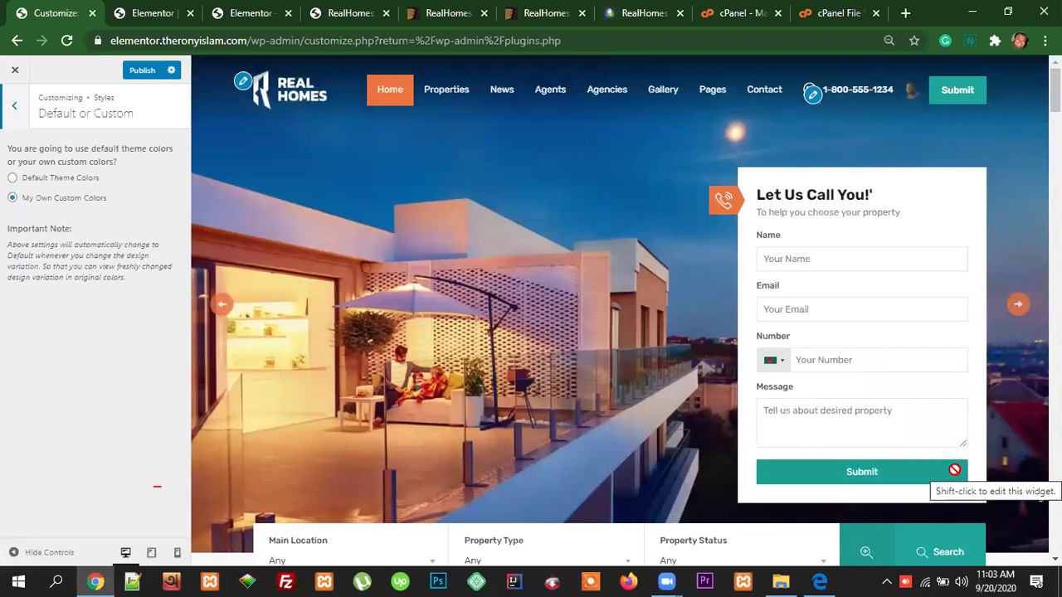
scroll(954, 472, down, 1)
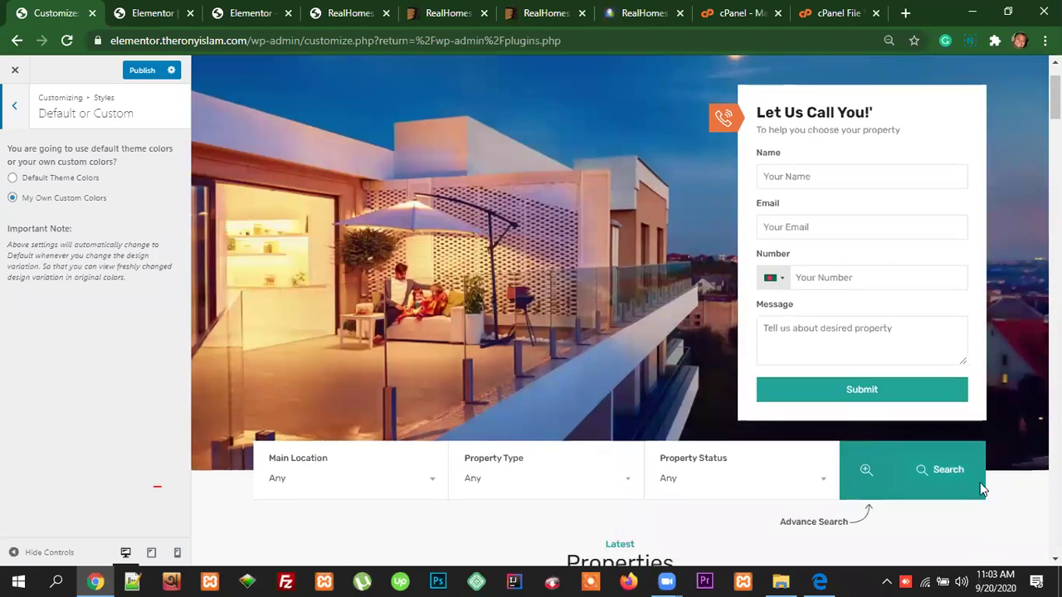
scroll(981, 490, down, 2)
click(12, 179)
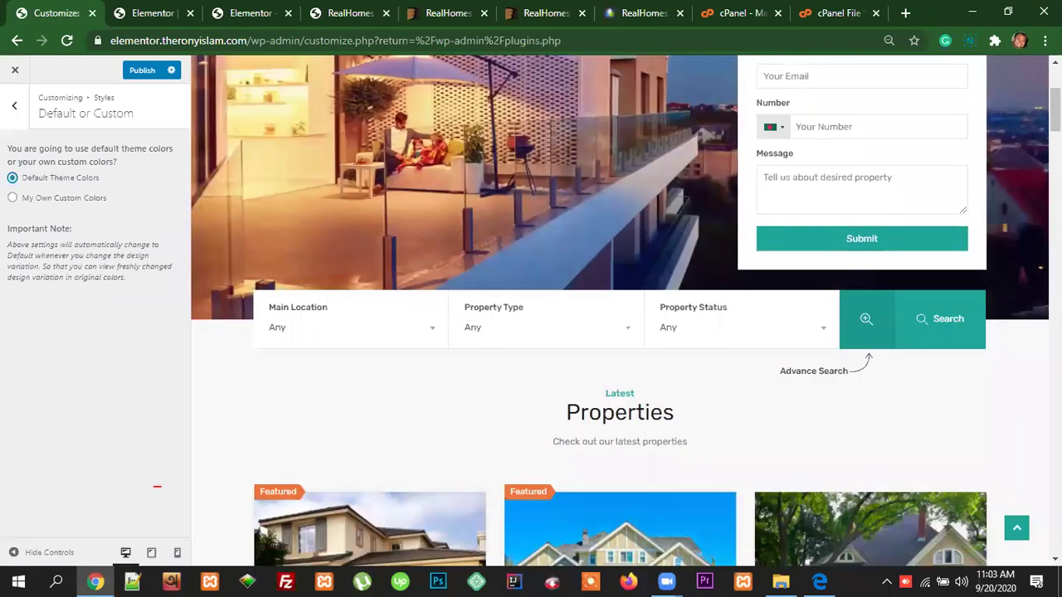
scroll(579, 104, up, 5)
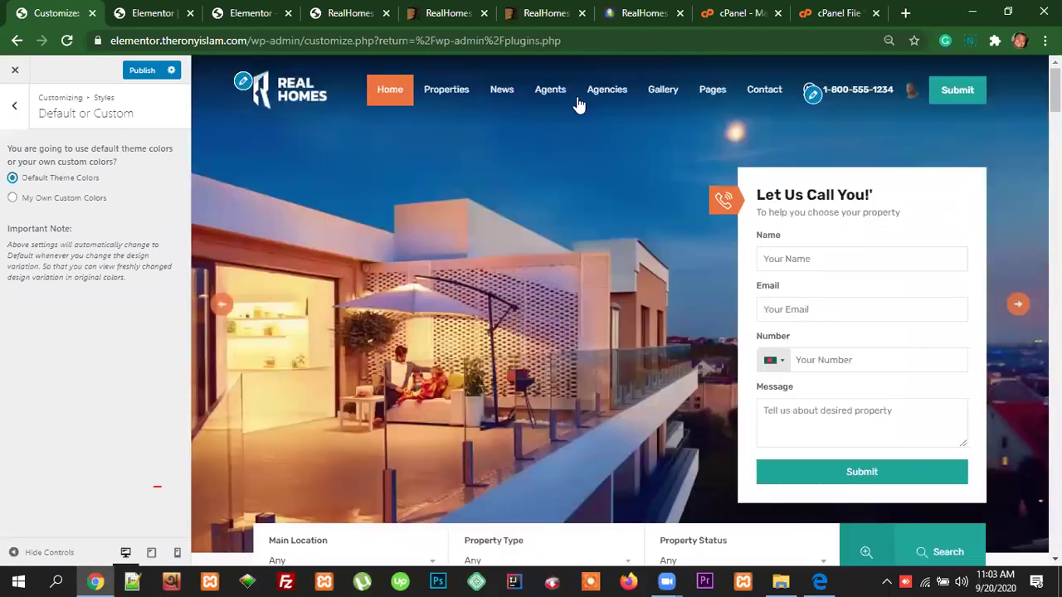
Step: Select My Own Custom Colors under Default or Custom, open Core Colors and review what the Orange, Green and Green Dark colors control
click(12, 199)
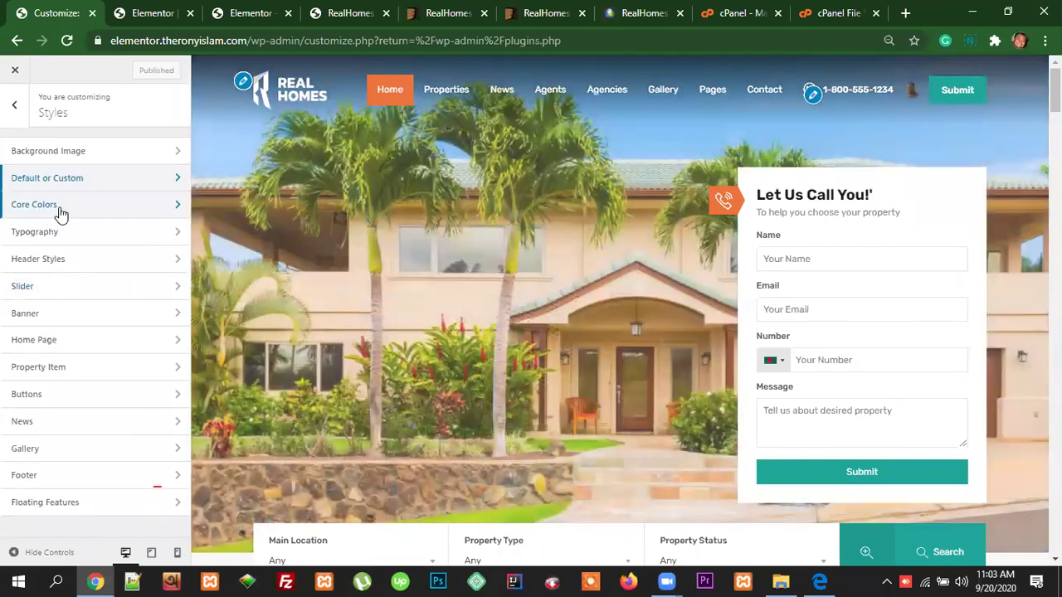
click(60, 214)
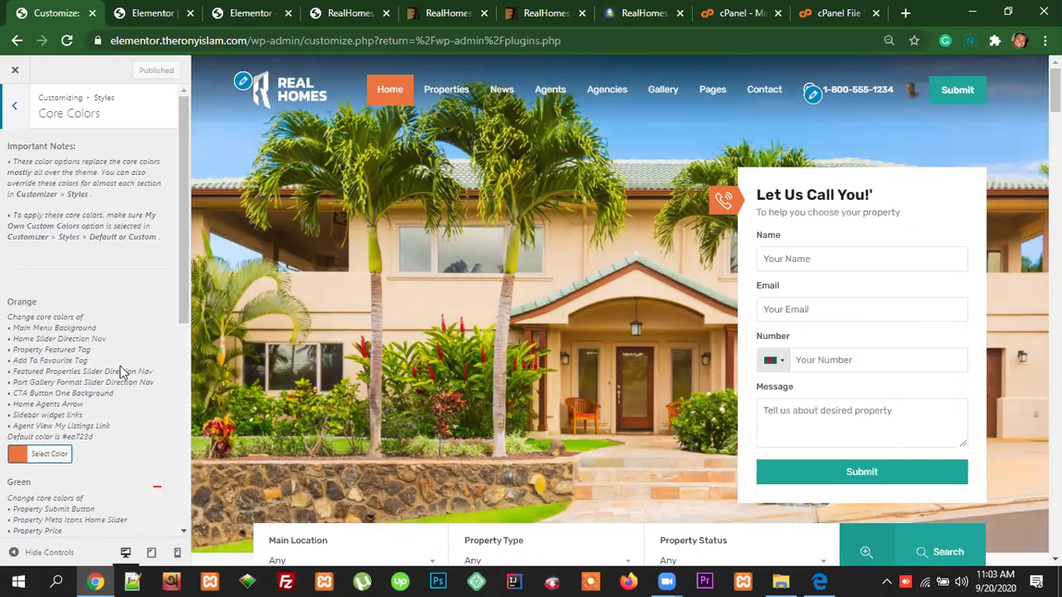
scroll(135, 412, down, 1)
scroll(135, 412, down, 4)
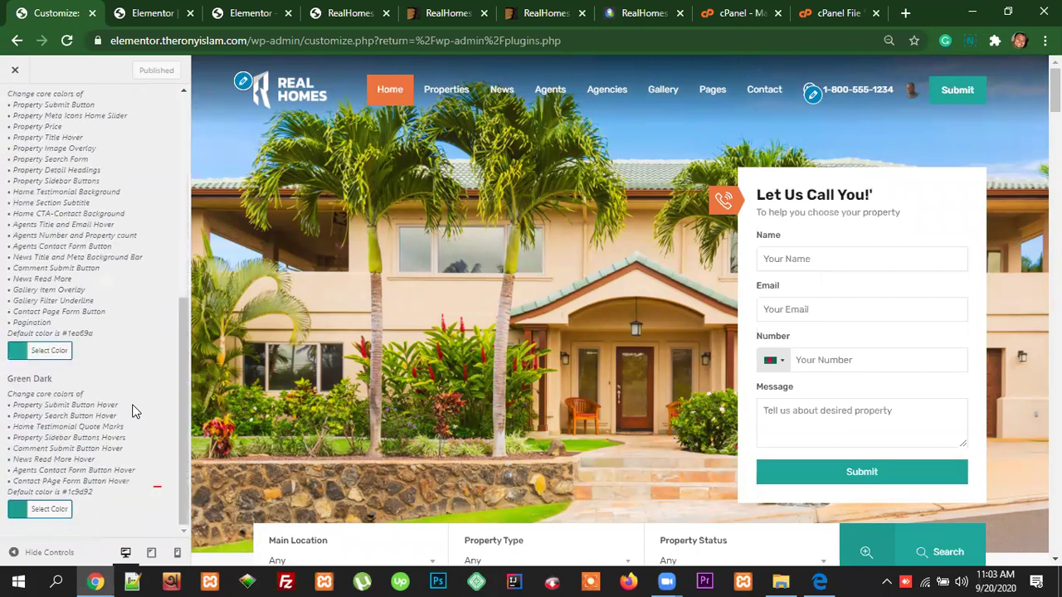
scroll(135, 412, up, 3)
scroll(90, 316, up, 2)
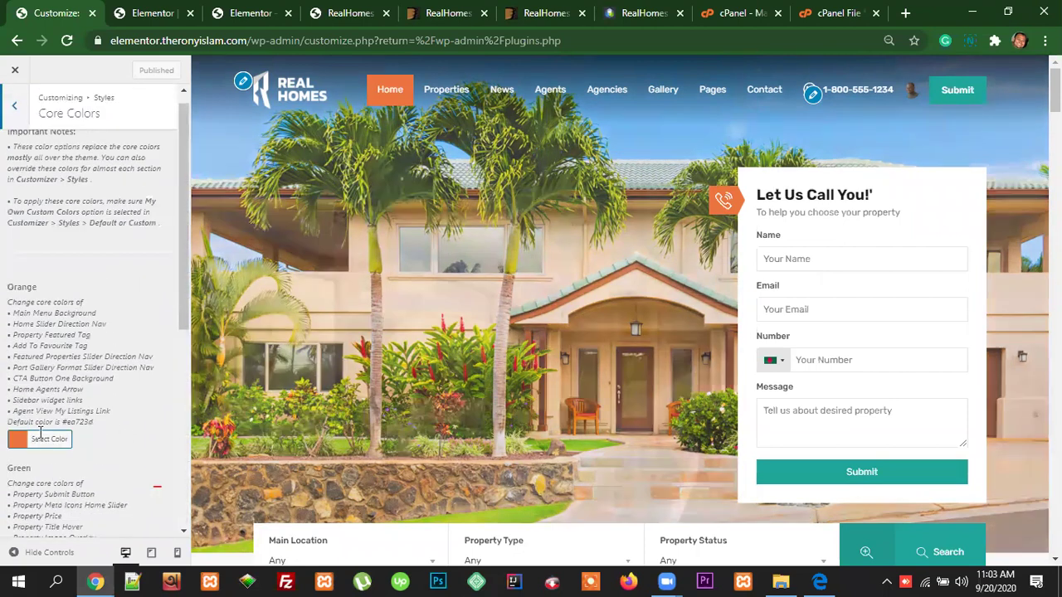
scroll(152, 409, down, 1)
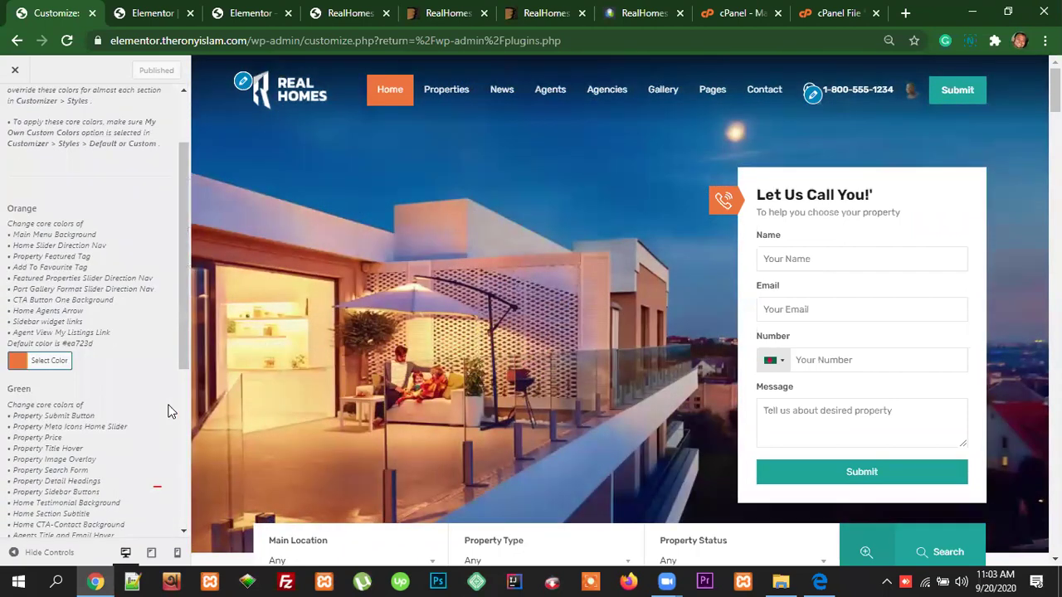
drag(95, 332, 27, 231)
click(57, 243)
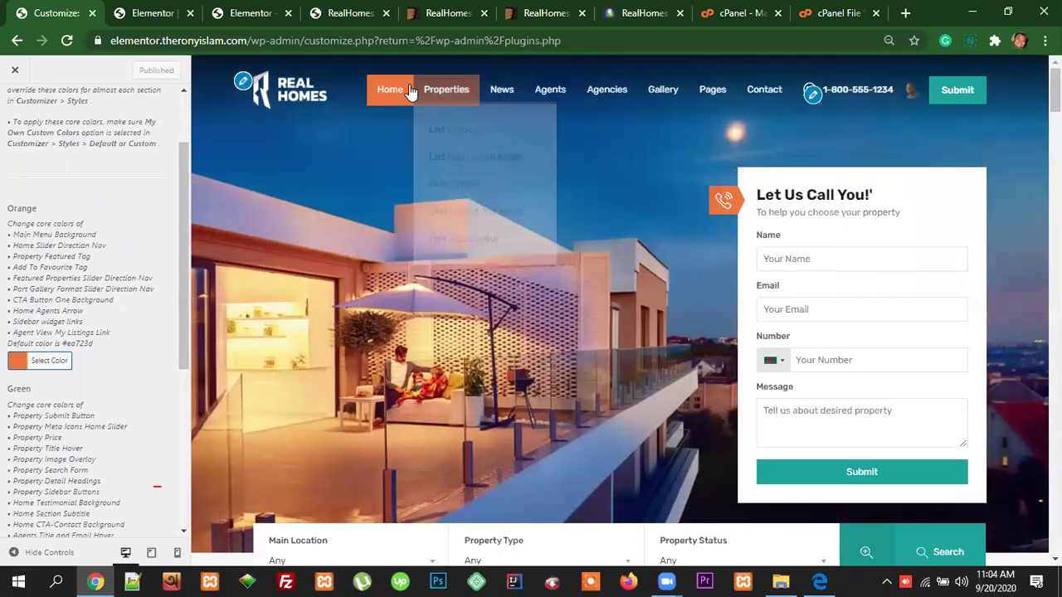
Step: Change the Orange core color to a magenta pink and check the menu, featured tags and buttons in the preview
click(52, 365)
scroll(120, 366, down, 2)
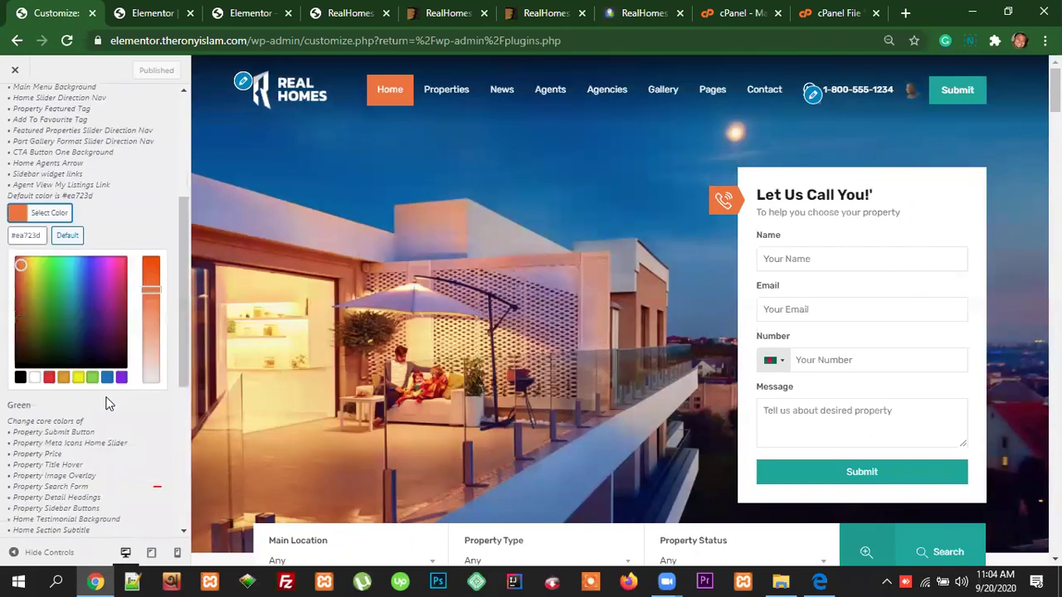
click(50, 370)
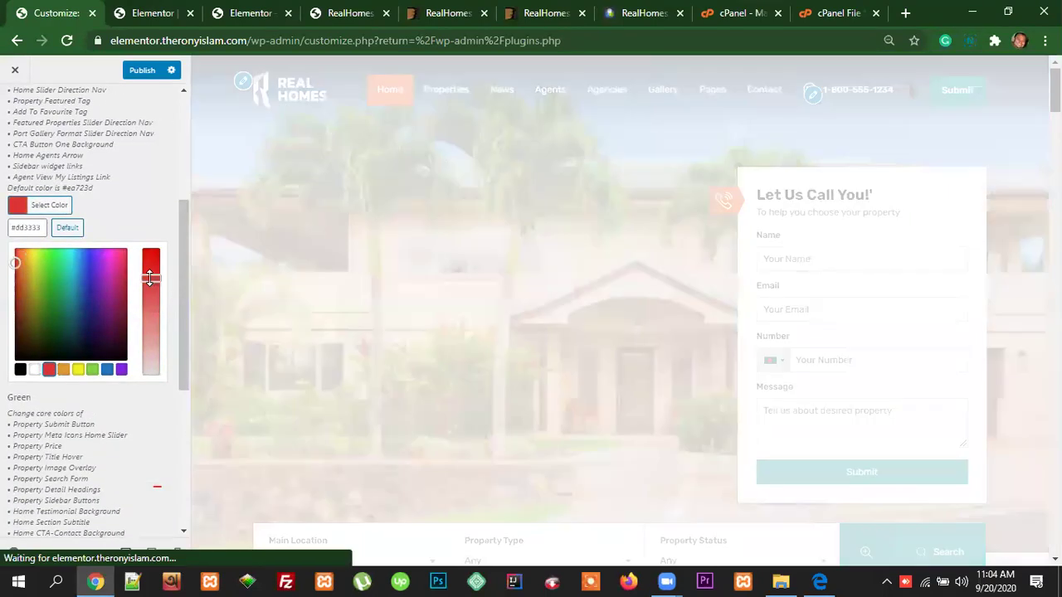
click(150, 297)
drag(150, 297, 150, 269)
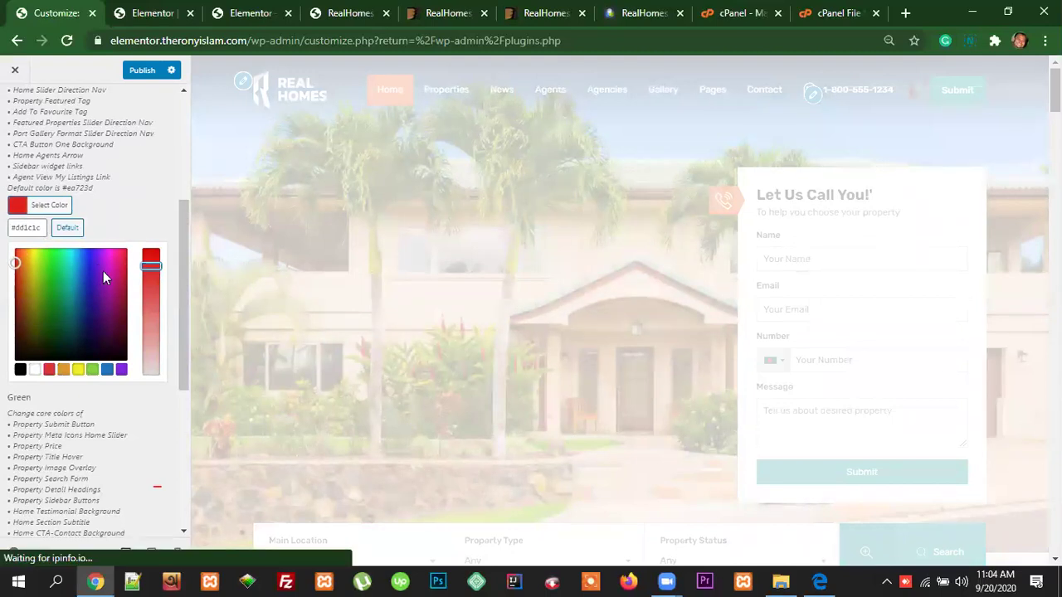
click(116, 252)
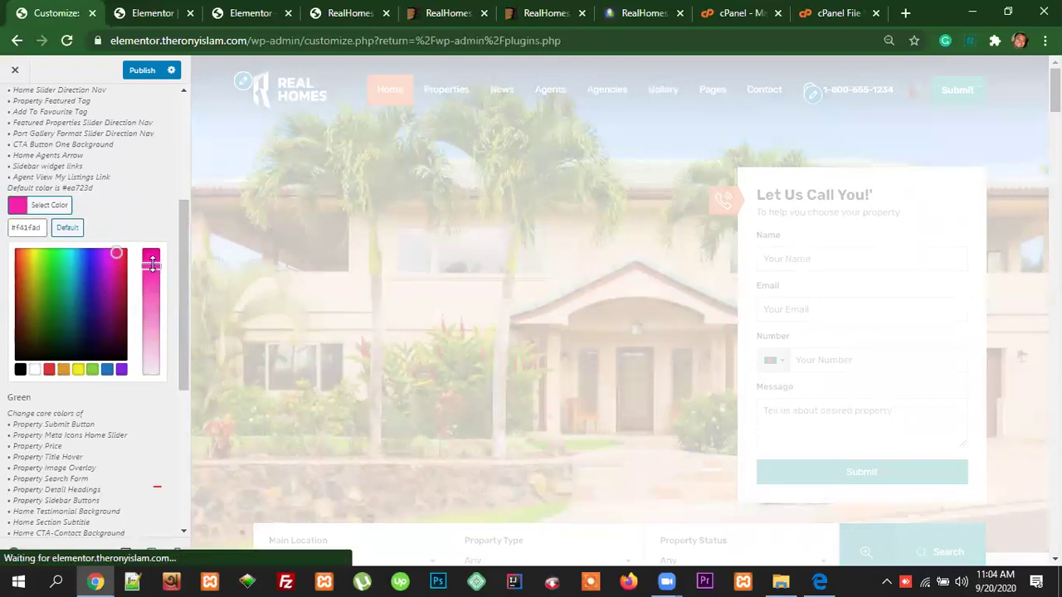
click(110, 274)
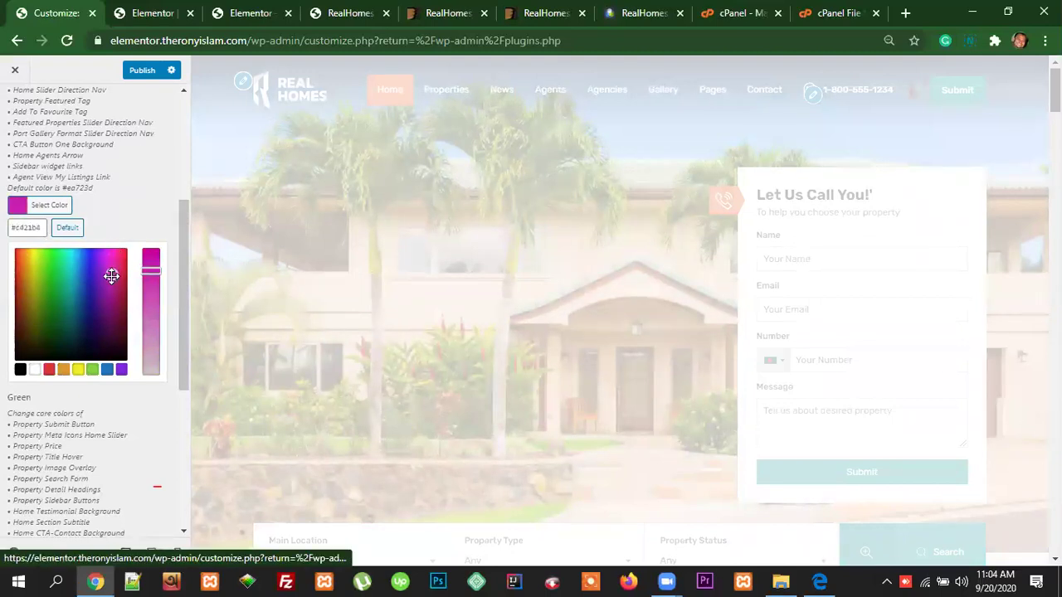
click(110, 271)
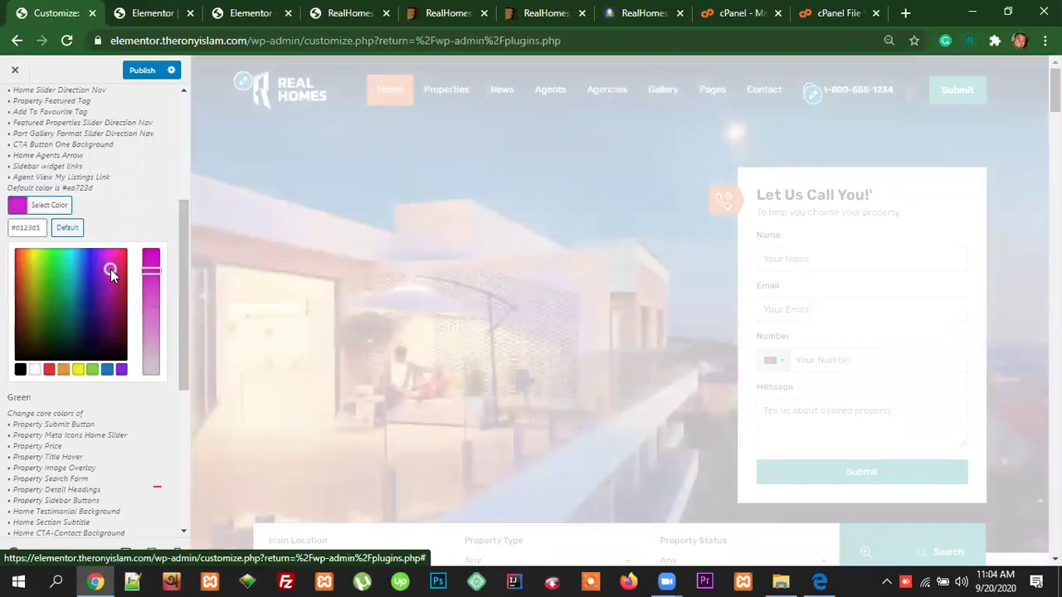
click(151, 405)
scroll(138, 293, up, 2)
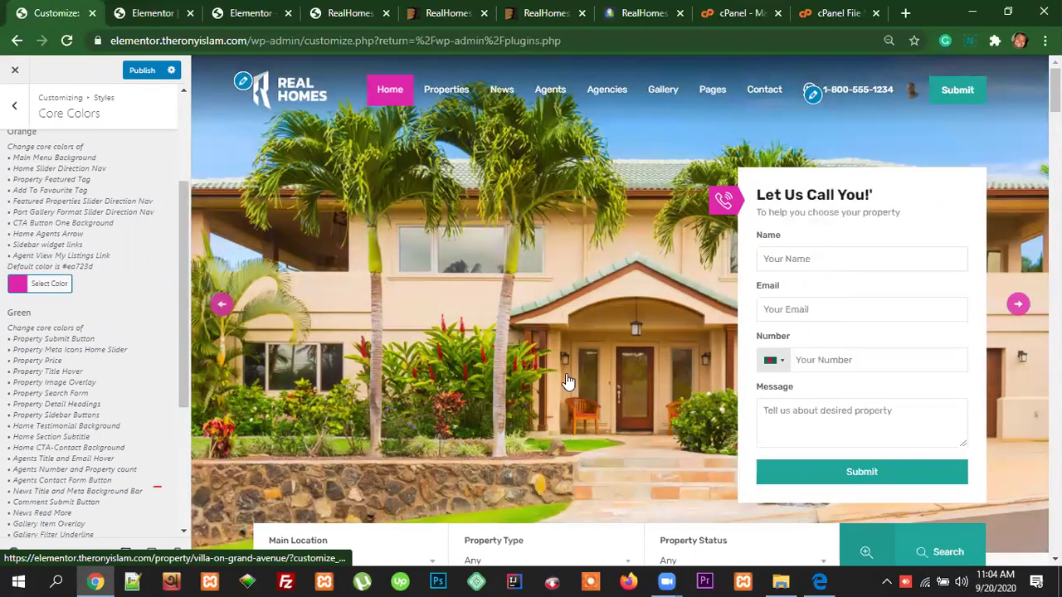
scroll(568, 381, down, 7)
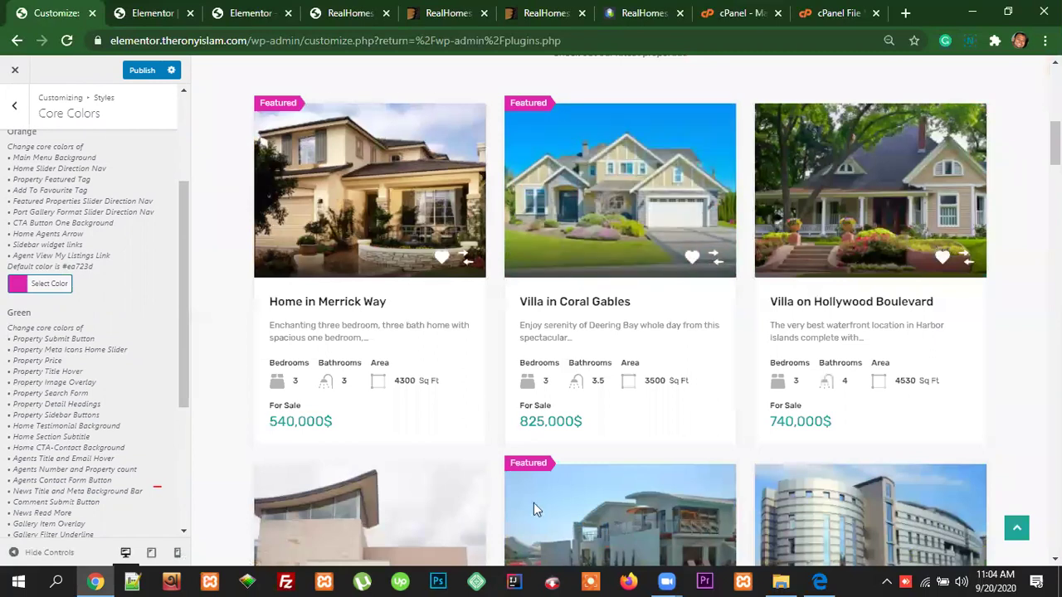
scroll(533, 503, down, 10)
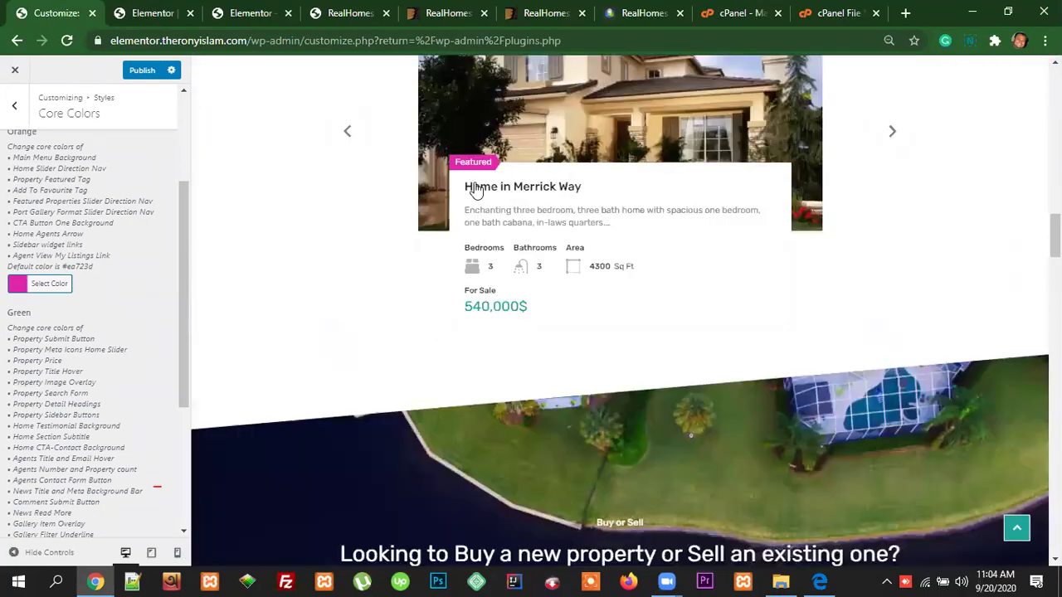
scroll(812, 408, down, 5)
scroll(824, 422, up, 4)
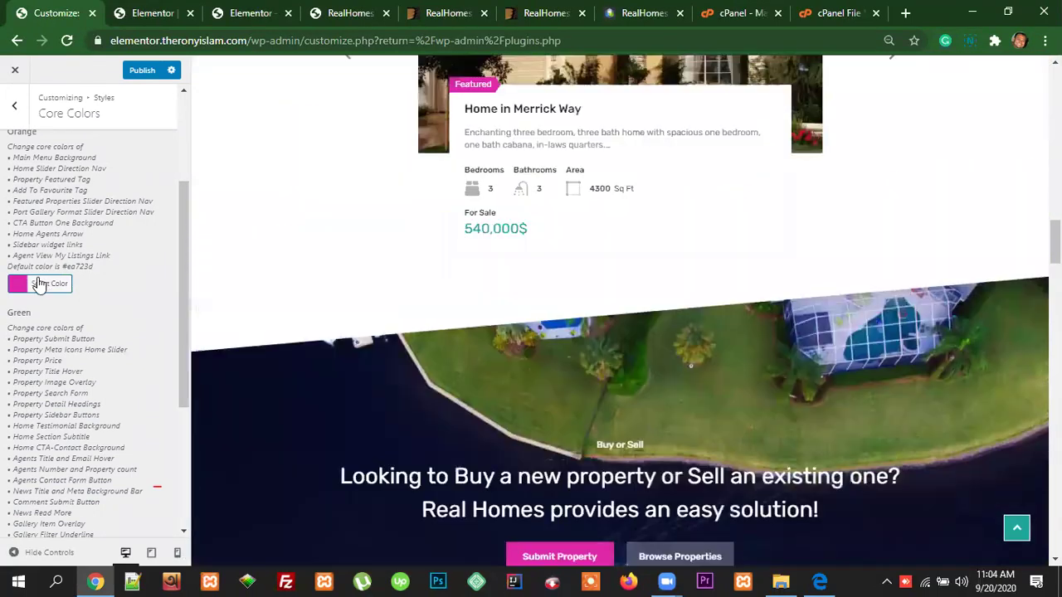
Step: Reset the Orange core color to its default
scroll(73, 302, down, 1)
click(35, 212)
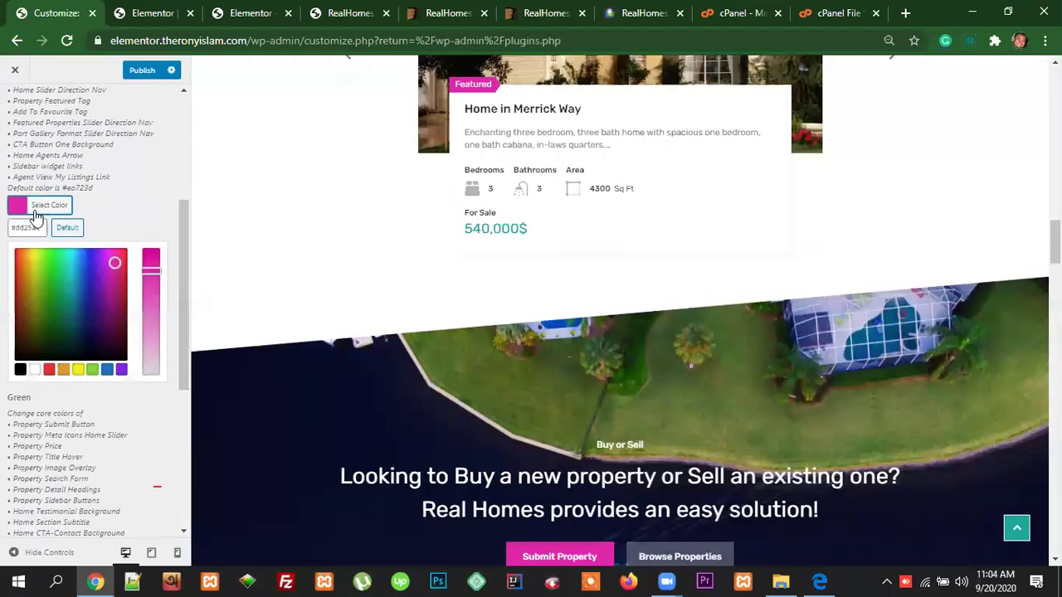
click(69, 236)
scroll(139, 201, down, 2)
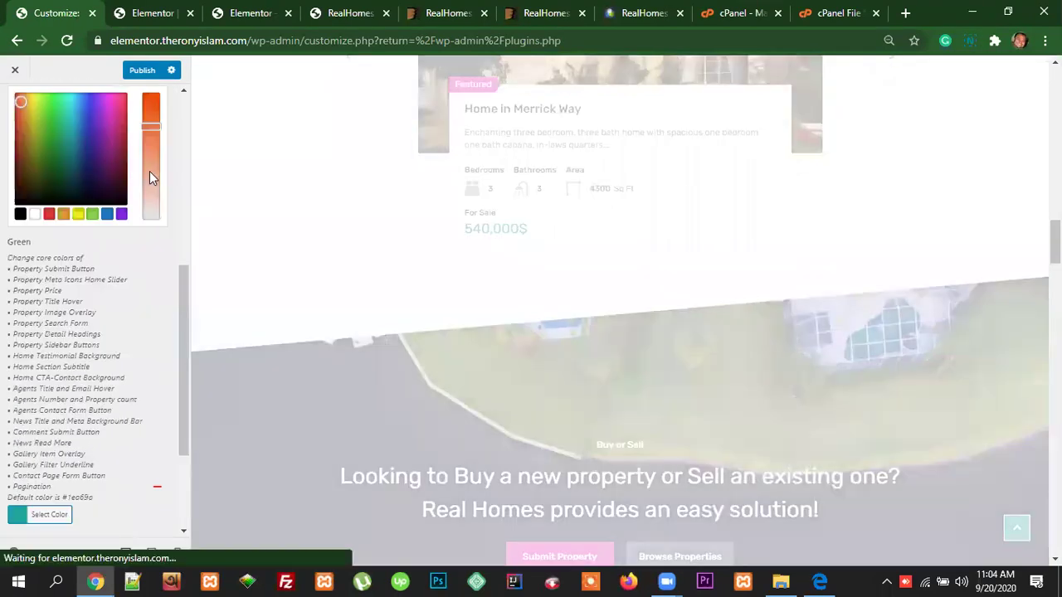
scroll(138, 323, down, 2)
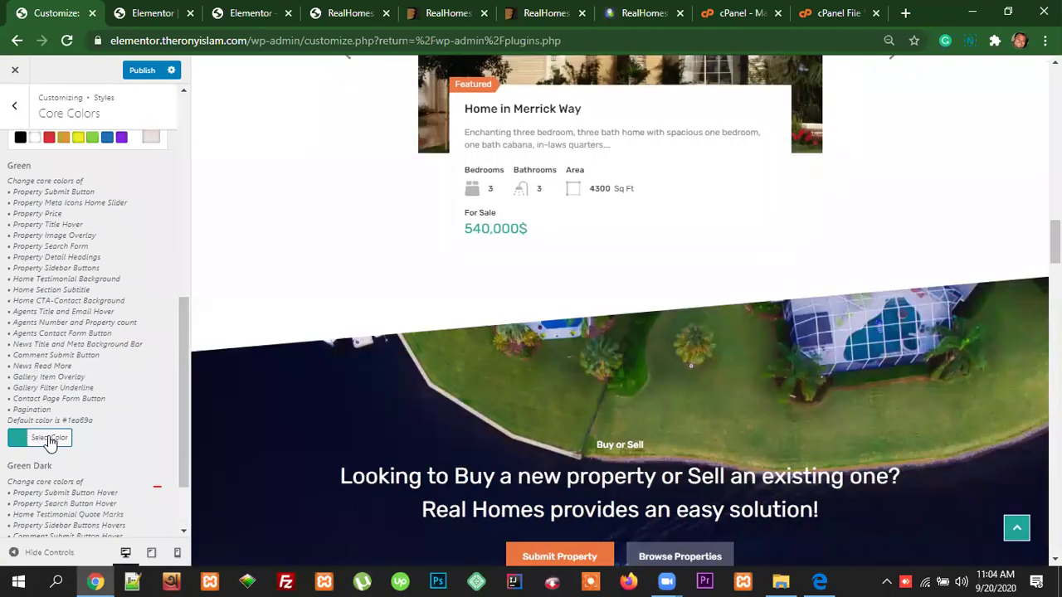
Step: Change the Green core color to the bright turquoise #2aeaba and check the buttons, prices and pagination in the preview
scroll(988, 479, down, 3)
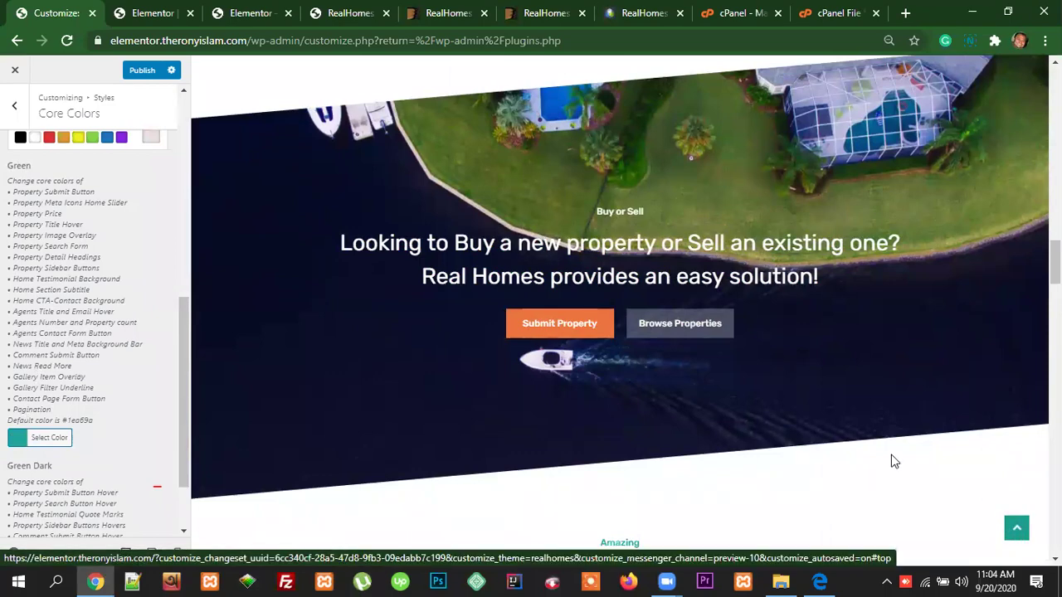
scroll(892, 451, down, 10)
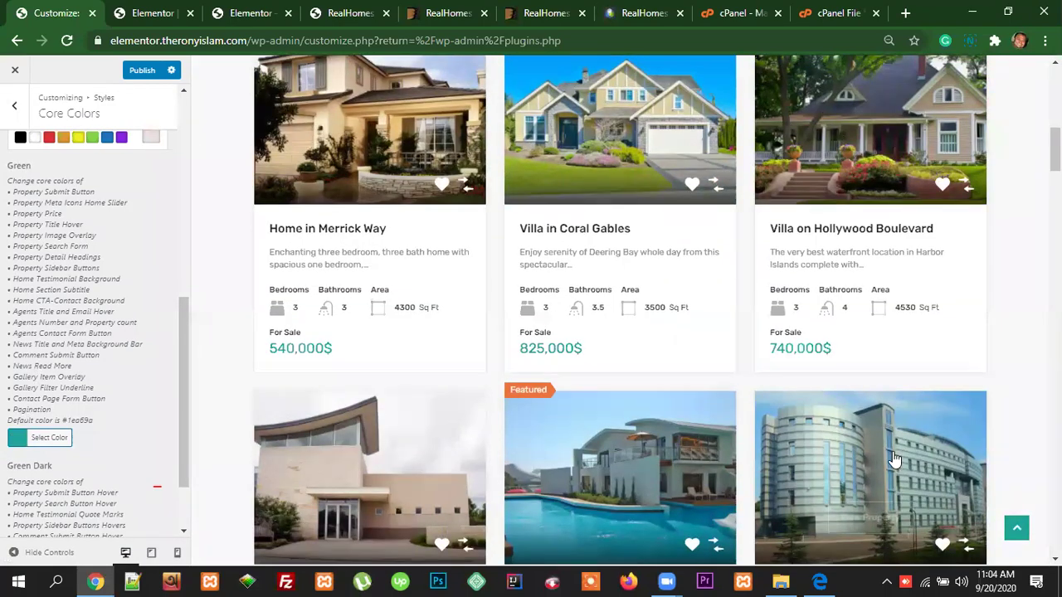
scroll(893, 452, up, 10)
scroll(883, 318, down, 2)
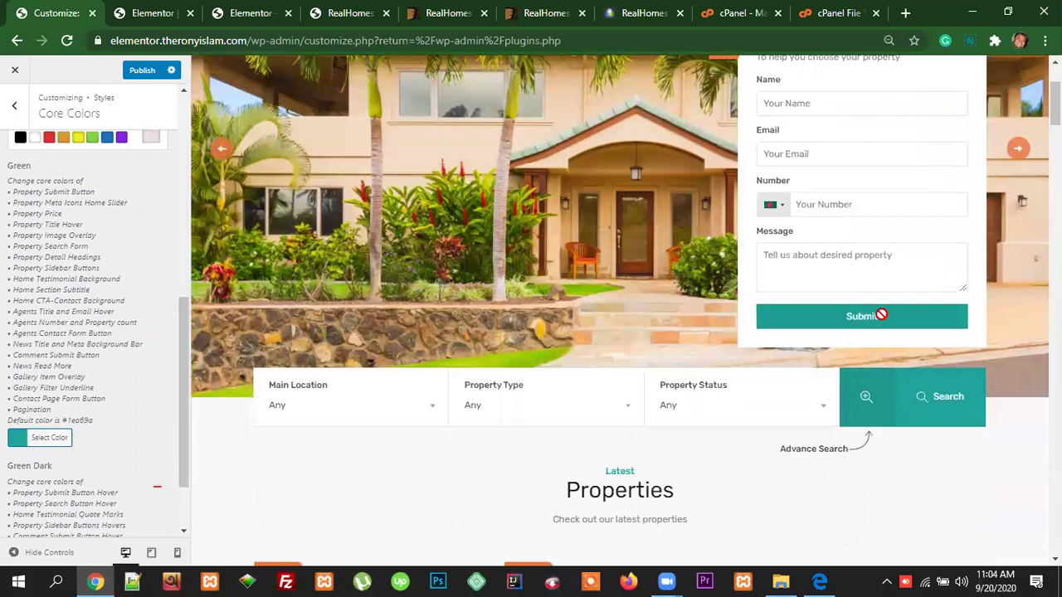
click(60, 440)
scroll(83, 332, down, 3)
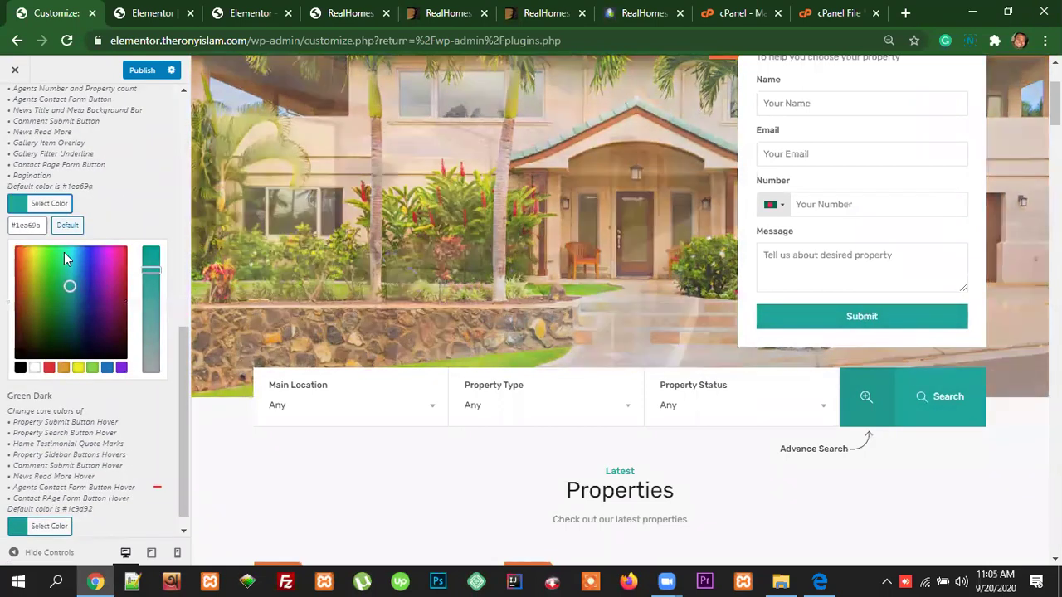
click(65, 252)
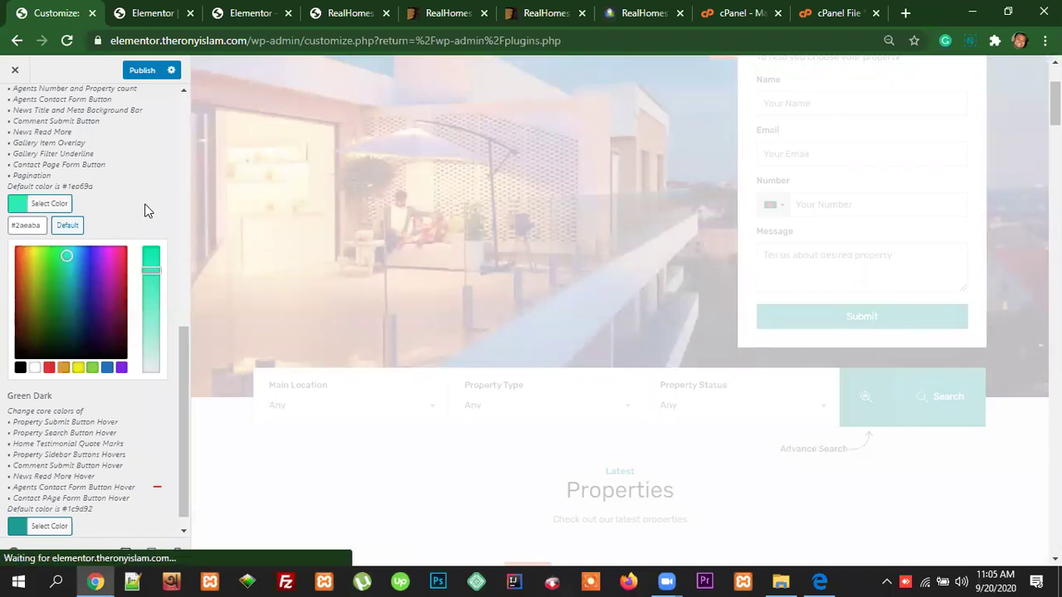
click(28, 207)
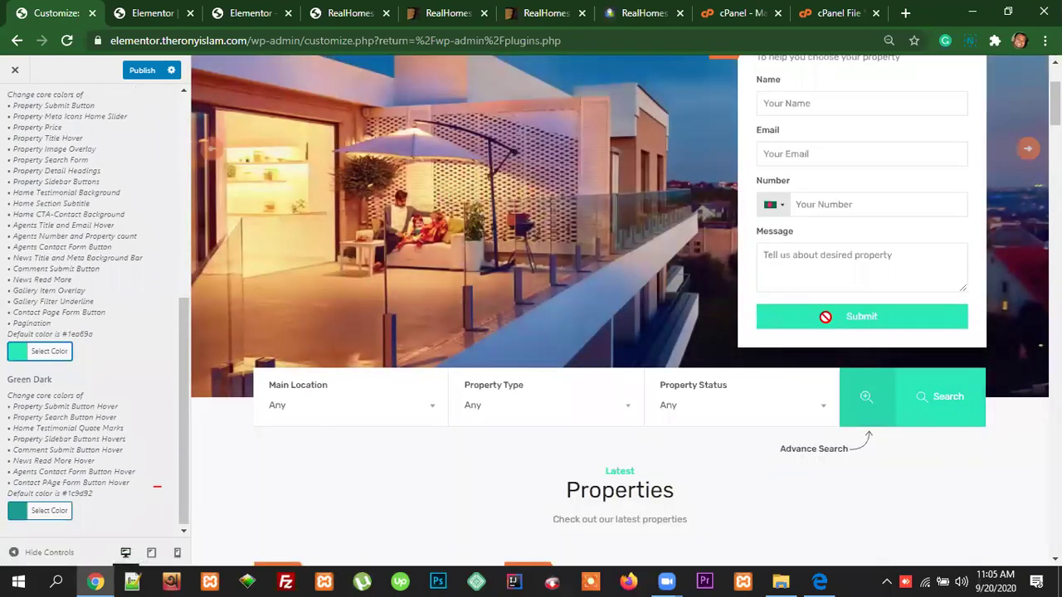
scroll(917, 448, down, 2)
scroll(919, 448, down, 8)
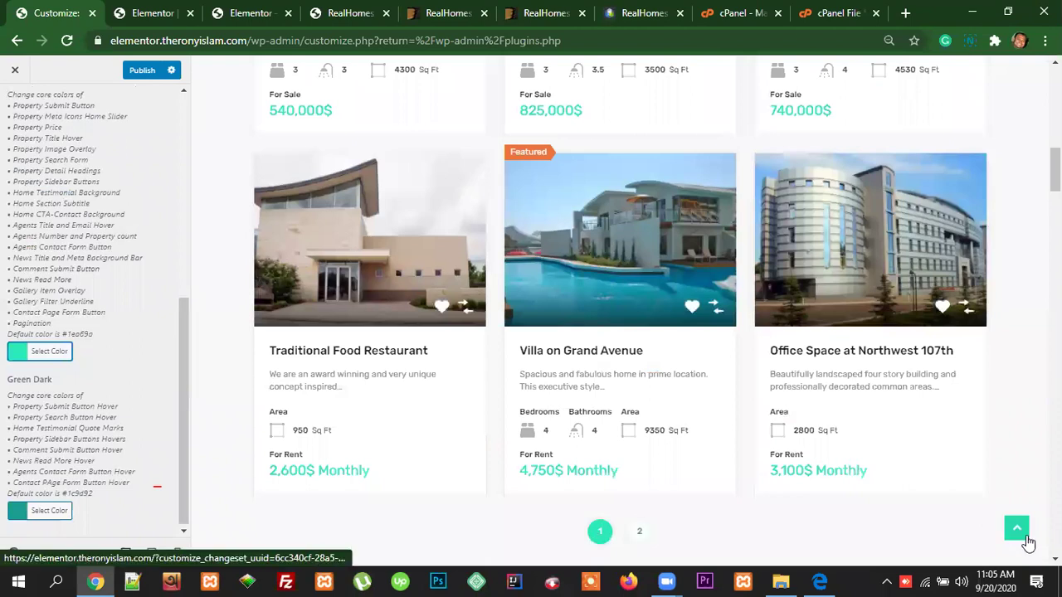
scroll(943, 517, down, 6)
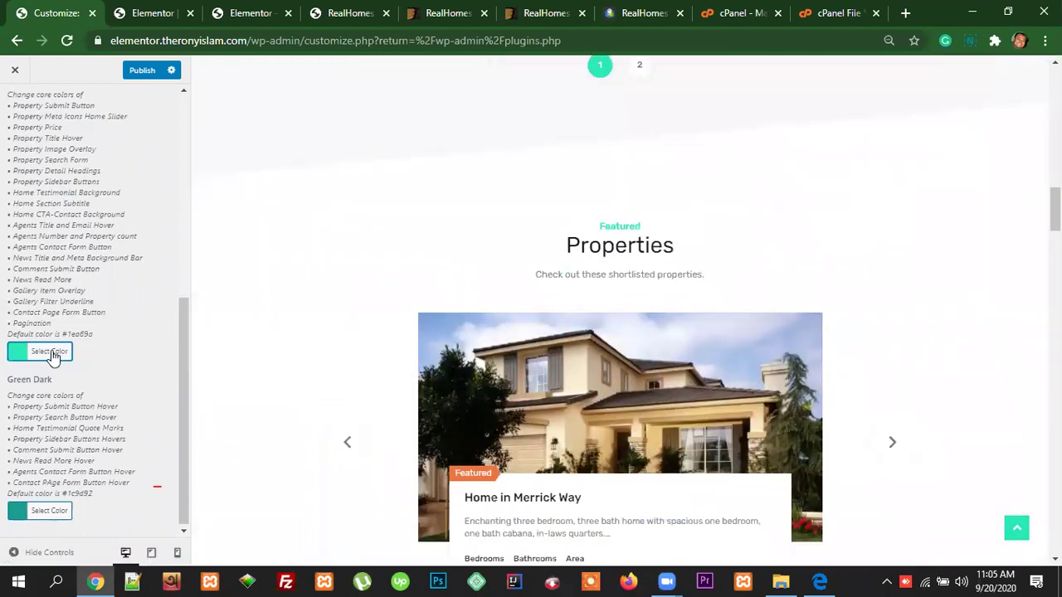
Step: Reset the Green core color to its default #1ea69a and check the submit and search buttons in the preview
click(53, 354)
click(66, 378)
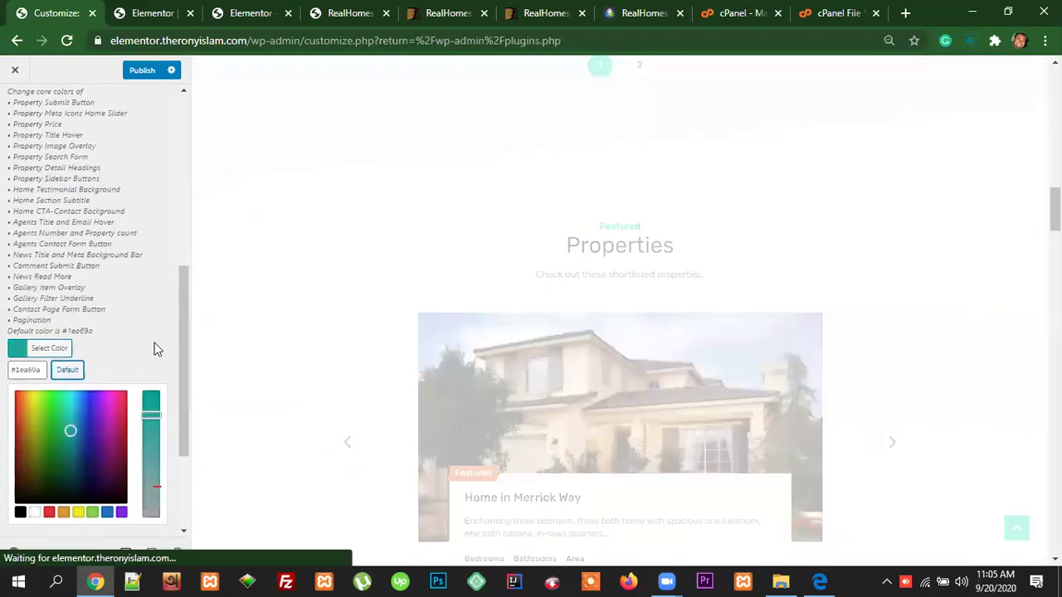
scroll(126, 420, down, 2)
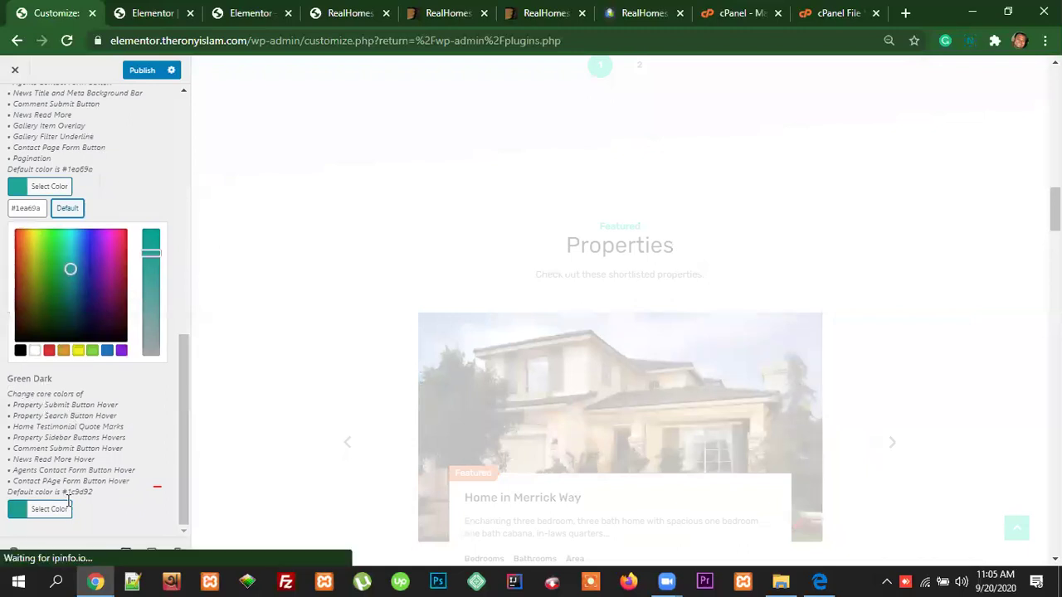
scroll(892, 407, up, 15)
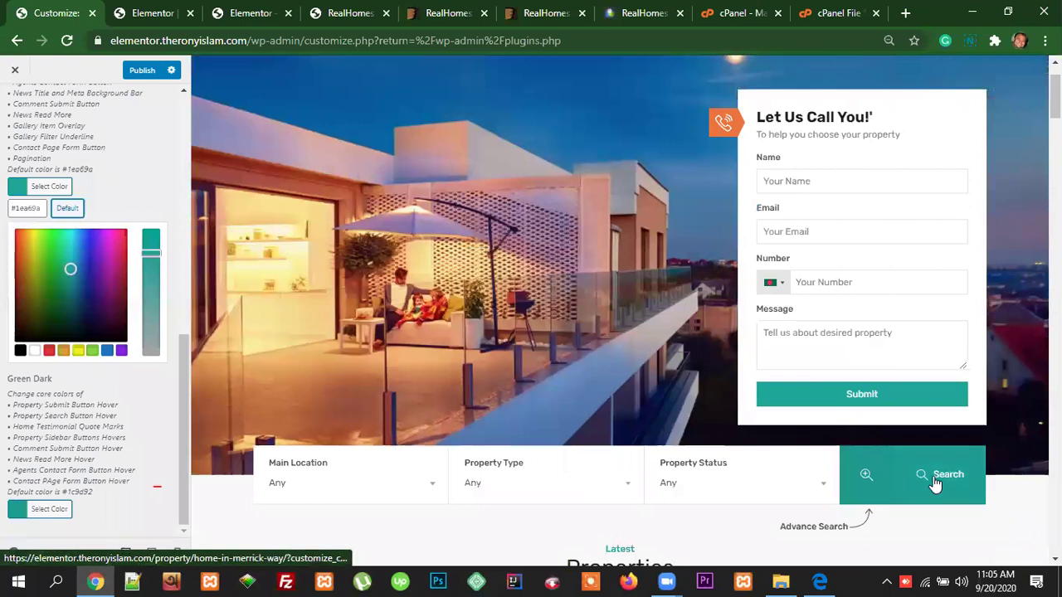
scroll(386, 453, down, 2)
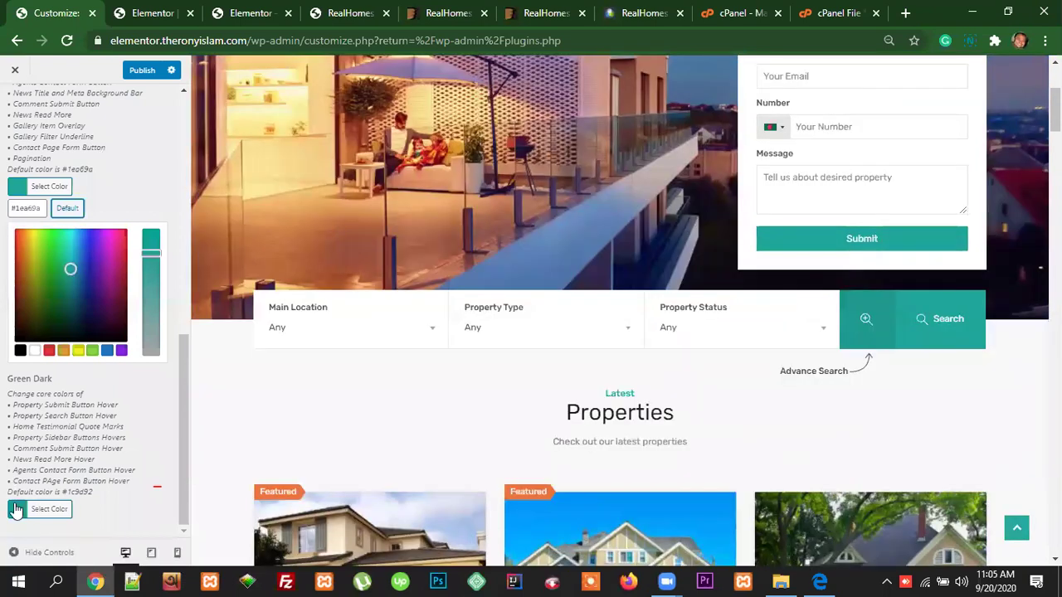
Step: Set the Green Dark core color to the orange #ef692b and check the property listings in the preview
click(50, 509)
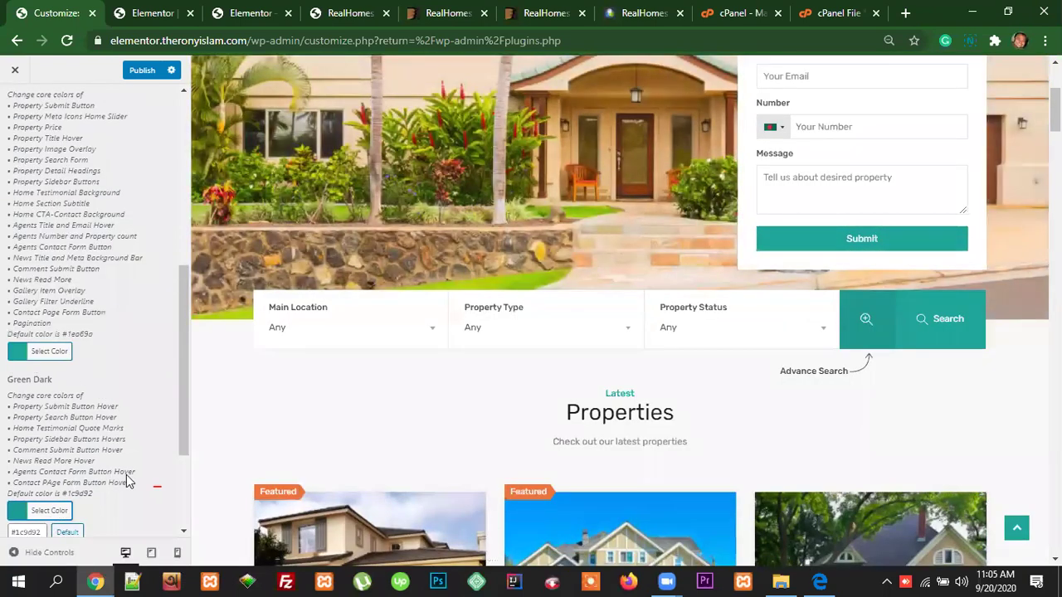
scroll(126, 474, down, 2)
click(20, 396)
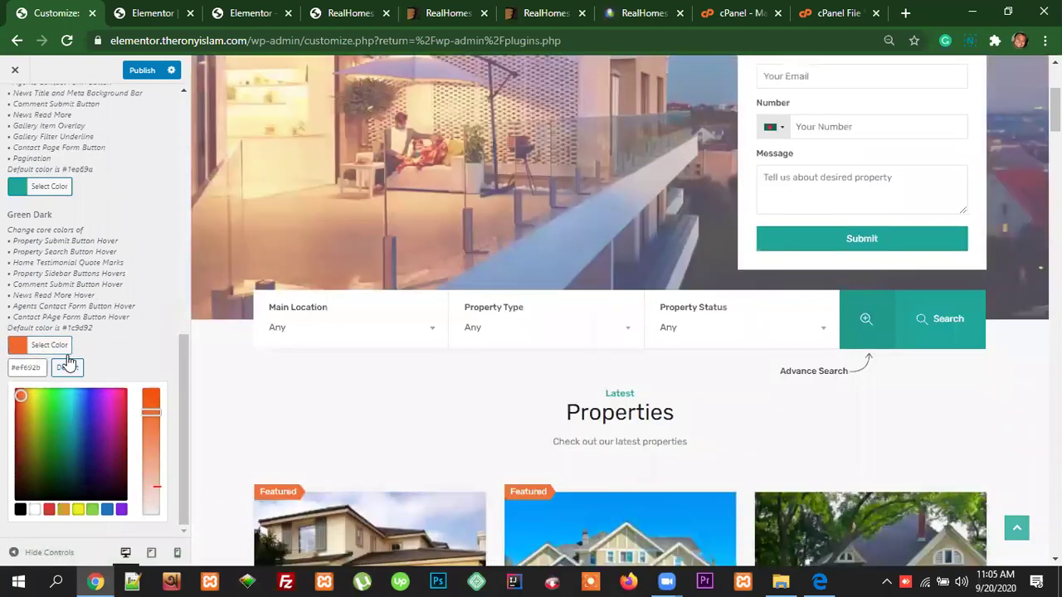
click(43, 344)
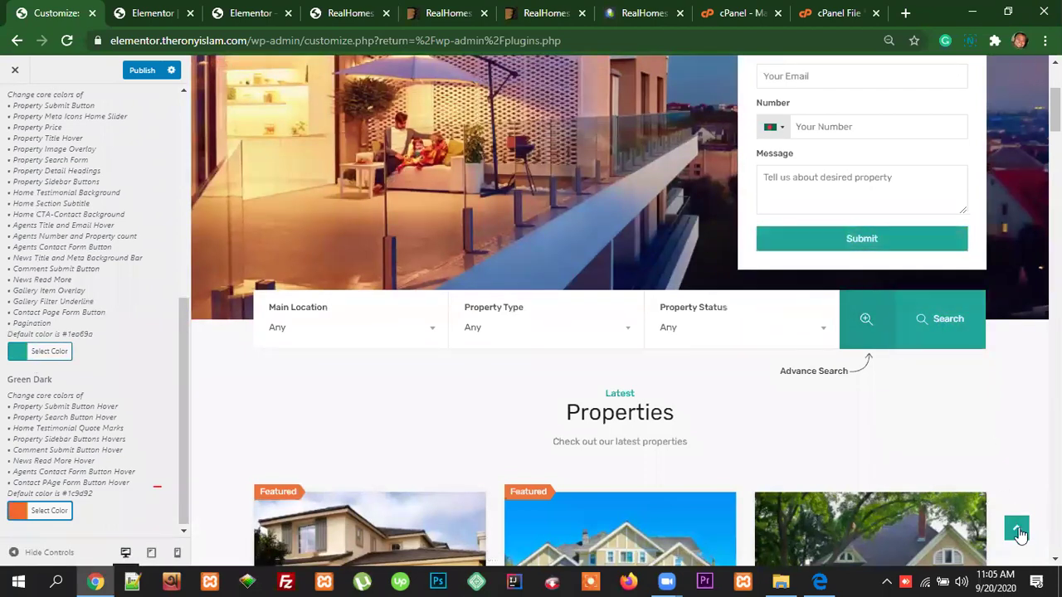
scroll(792, 411, down, 9)
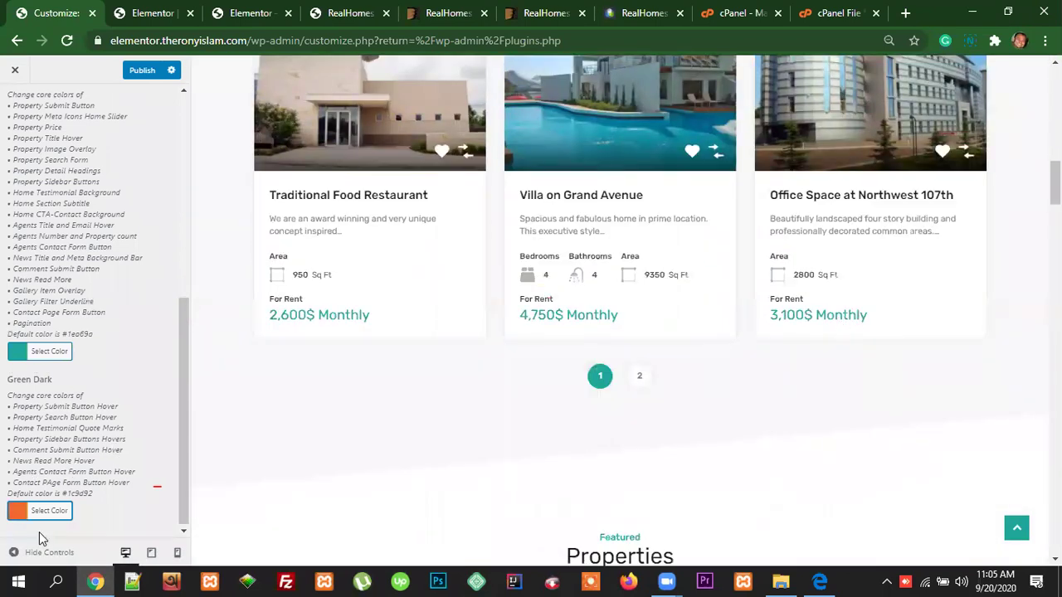
Step: Reset the Green Dark core color to its default and return to the list of style sections
click(46, 512)
scroll(99, 432, down, 2)
click(71, 368)
scroll(146, 349, up, 3)
scroll(146, 347, up, 4)
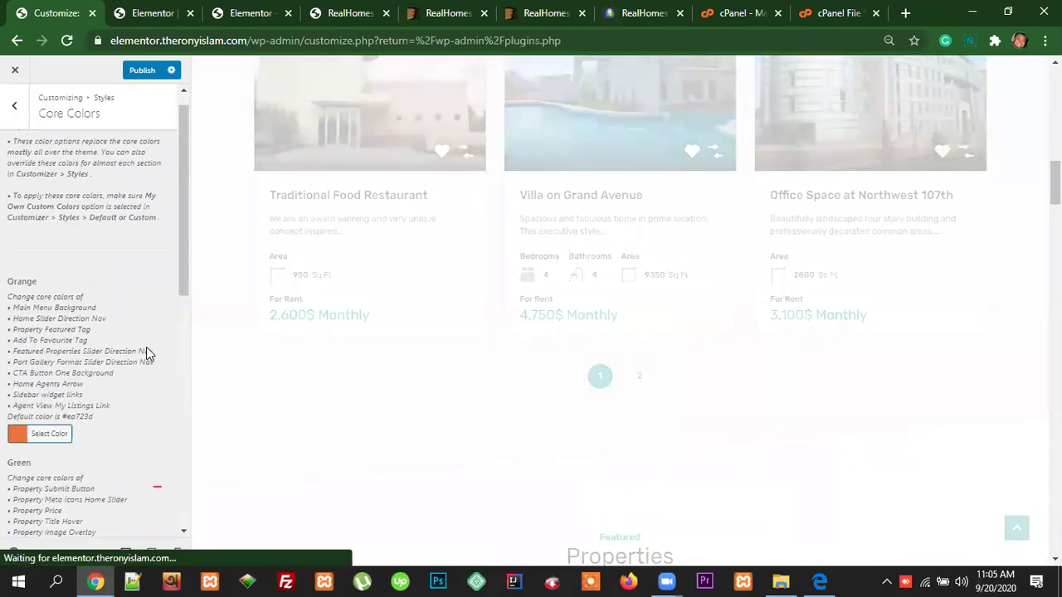
click(14, 110)
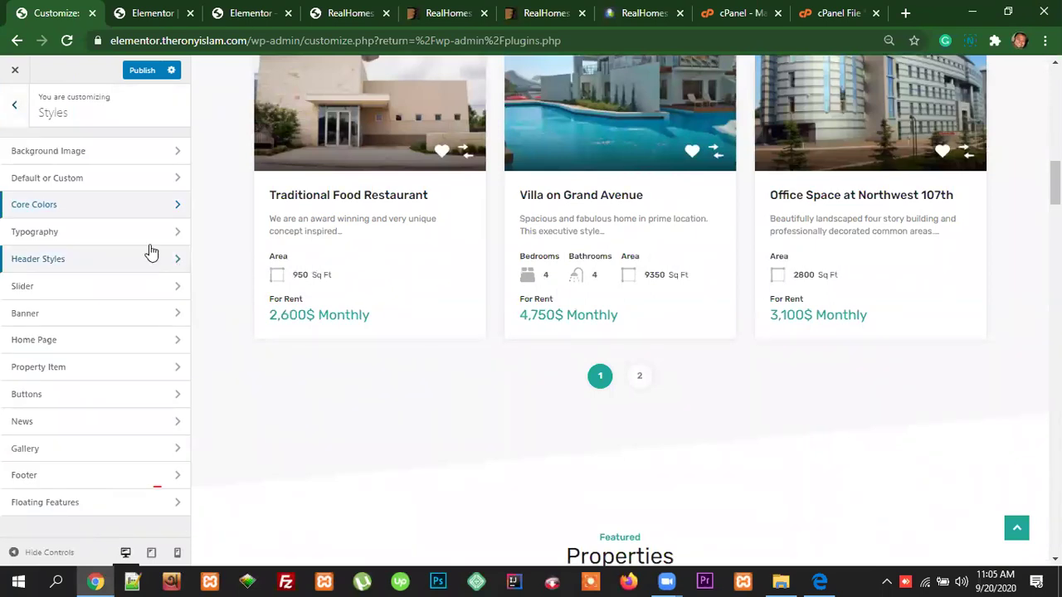
Step: In the Typography styles, set the Google font for primary headings to Parisienne
click(67, 237)
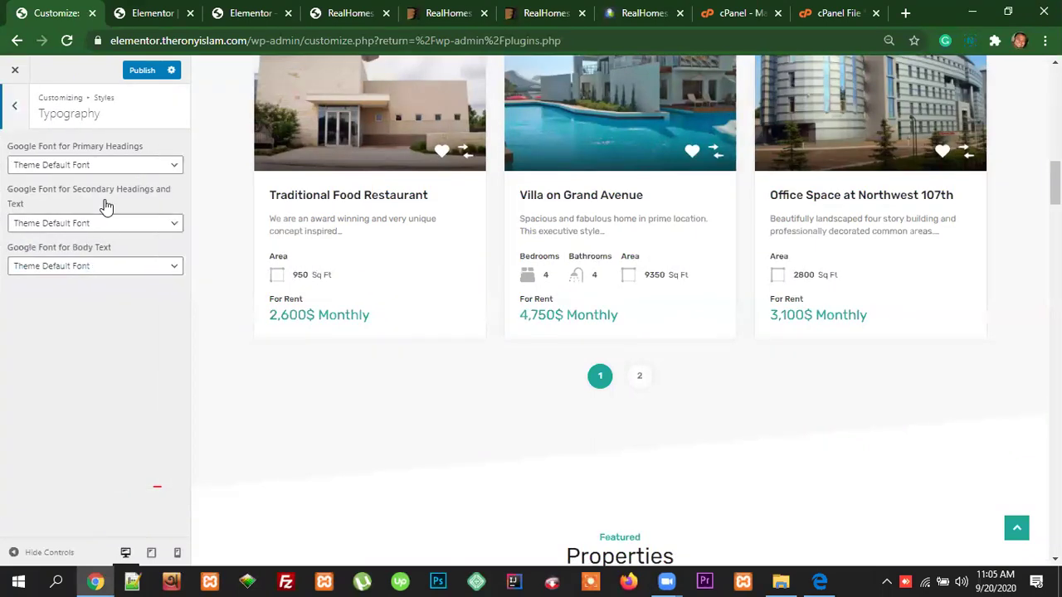
scroll(1011, 458, up, 12)
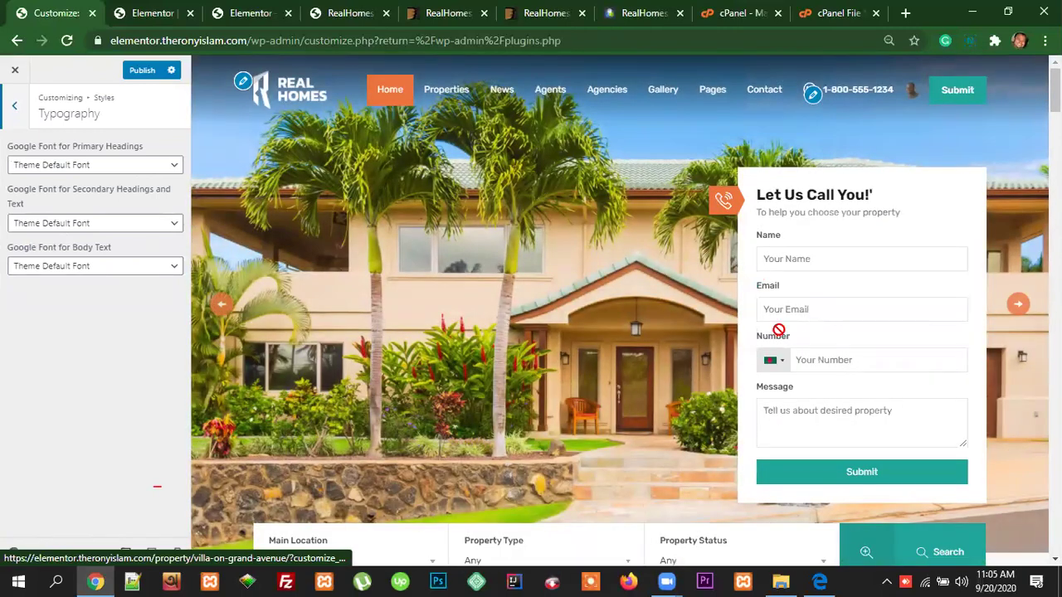
click(102, 167)
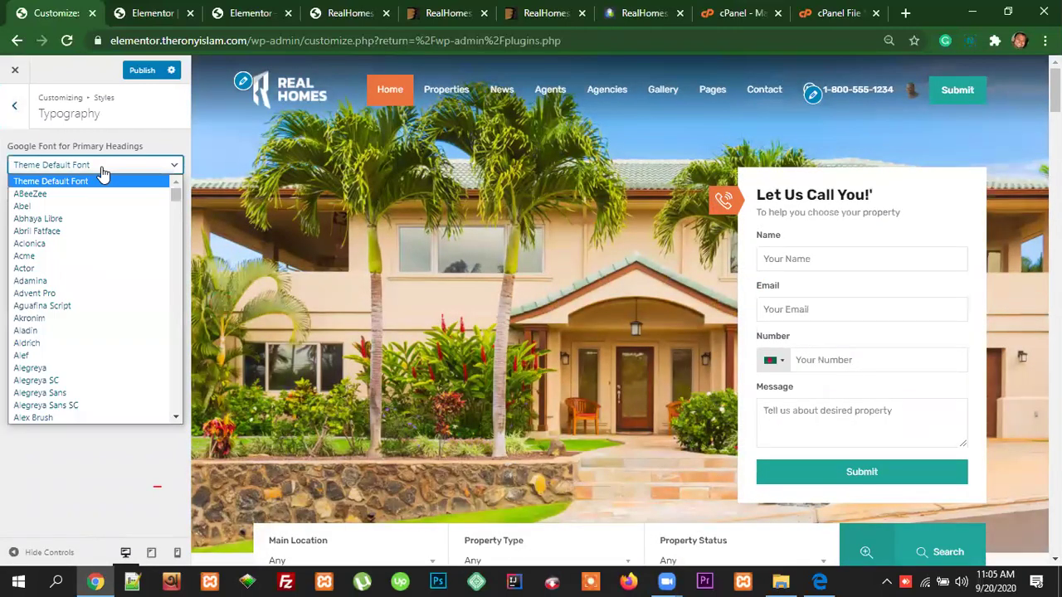
scroll(107, 356, down, 15)
scroll(107, 357, down, 15)
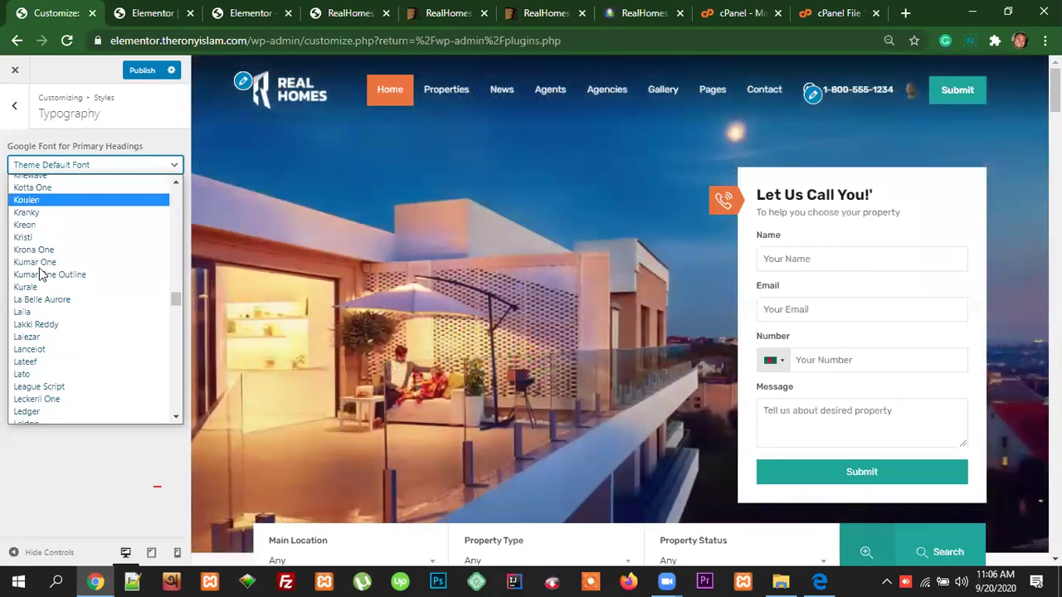
scroll(60, 376, down, 15)
scroll(61, 381, down, 20)
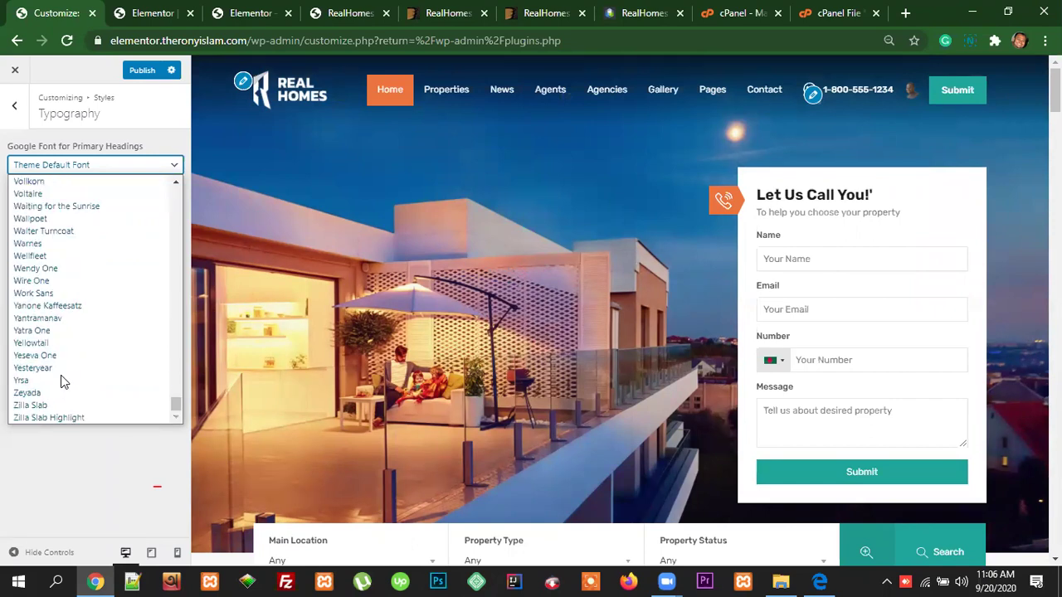
scroll(99, 399, up, 15)
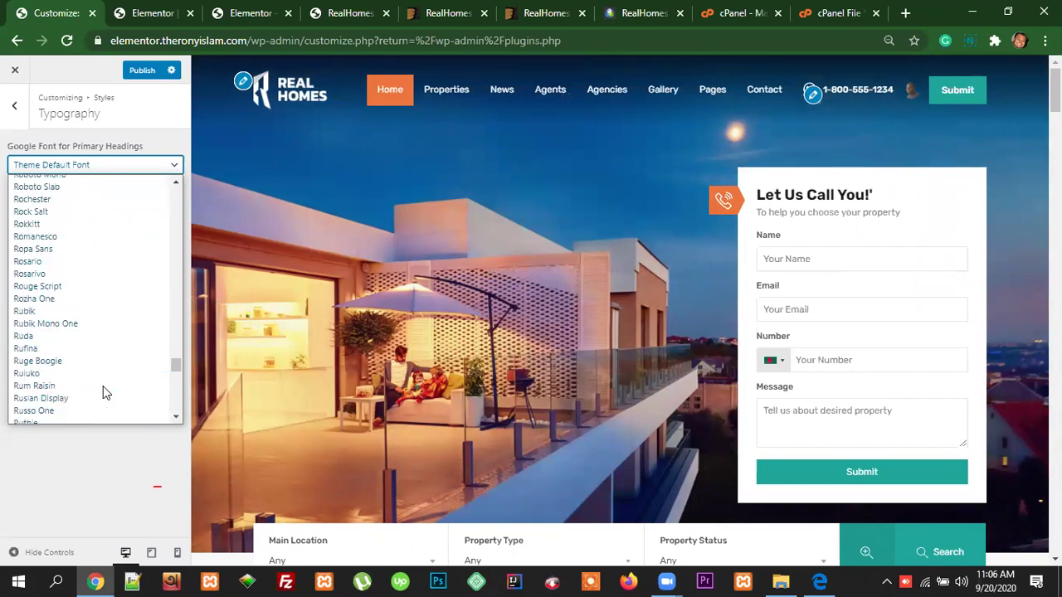
scroll(103, 386, up, 15)
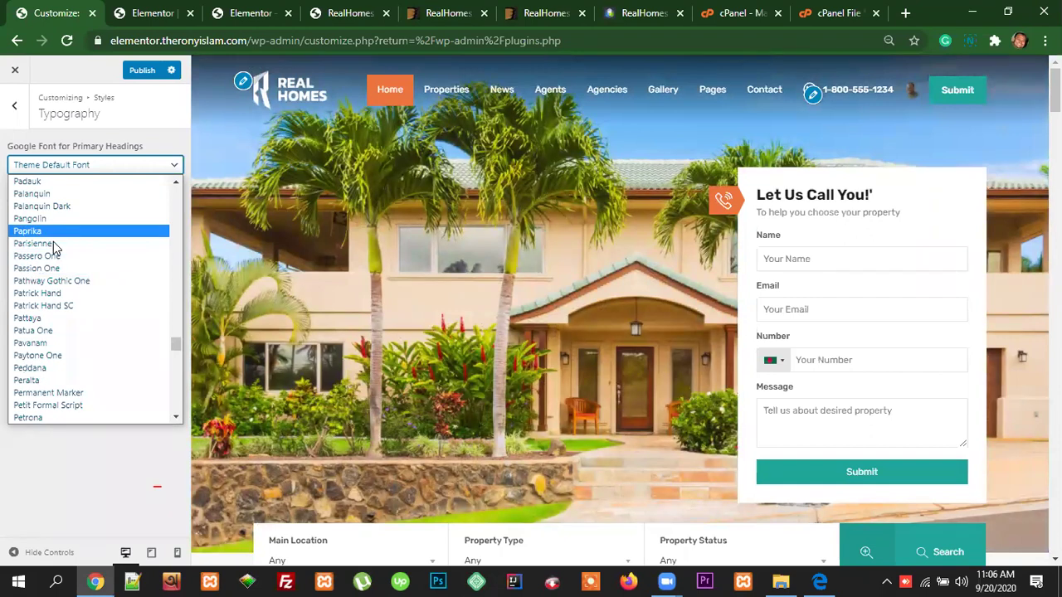
click(53, 244)
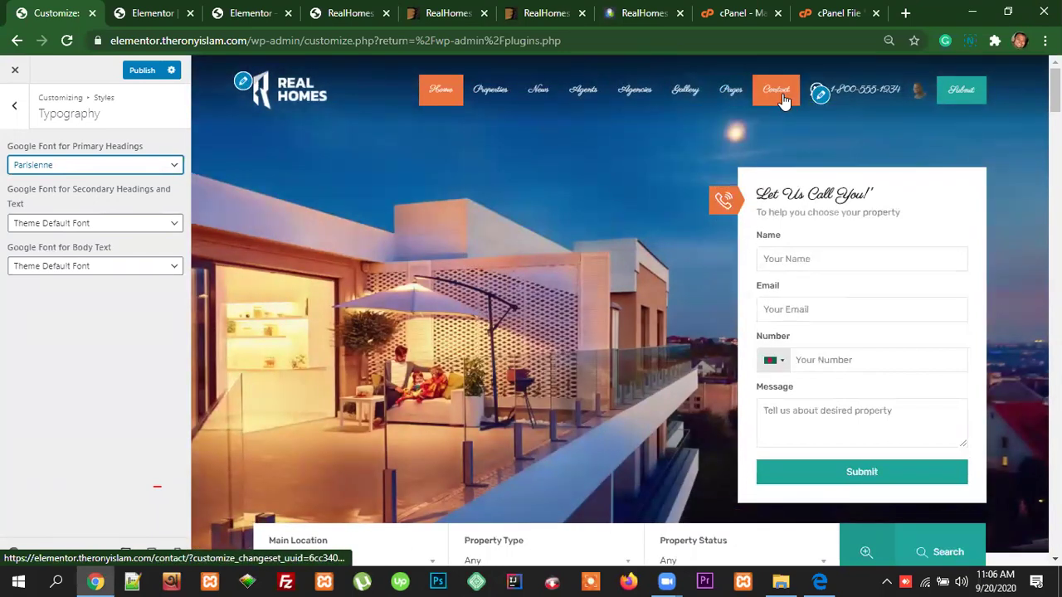
Step: Examine the menu, section titles and property titles in the preview for the effect of the primary headings font
scroll(824, 132, down, 1)
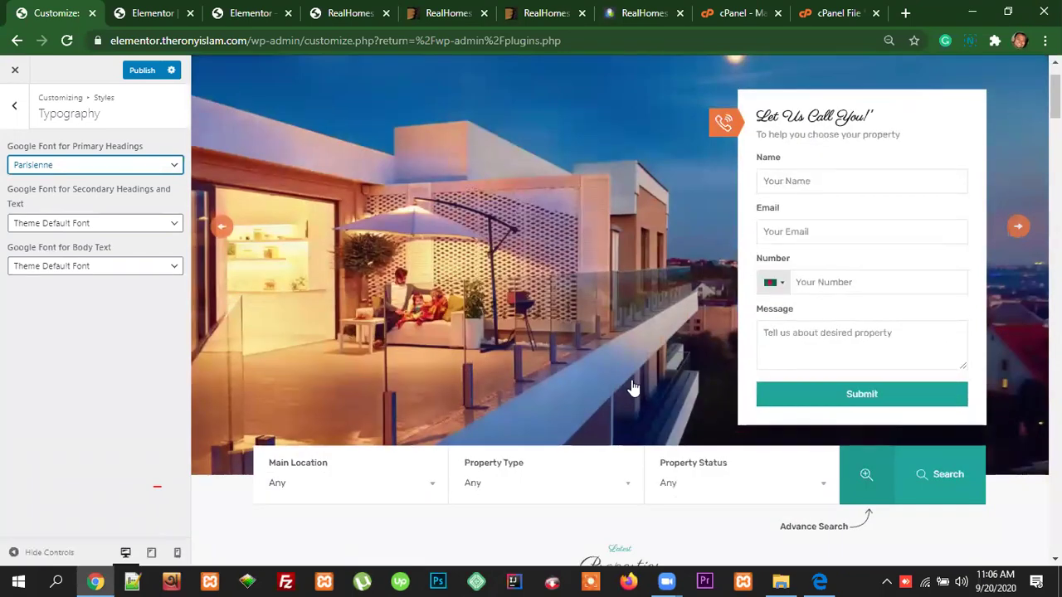
scroll(632, 387, down, 4)
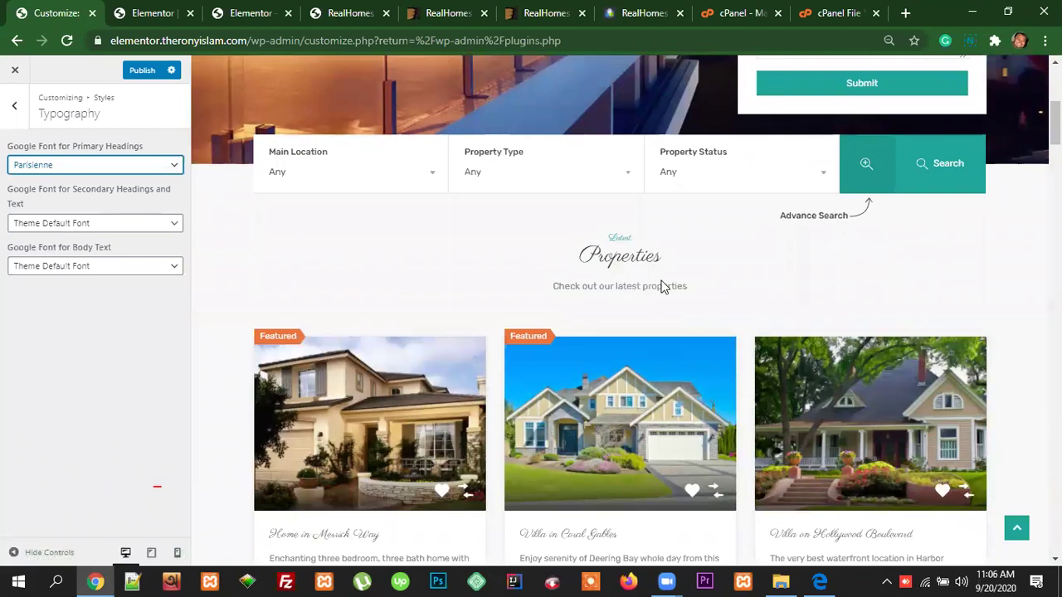
scroll(662, 286, down, 3)
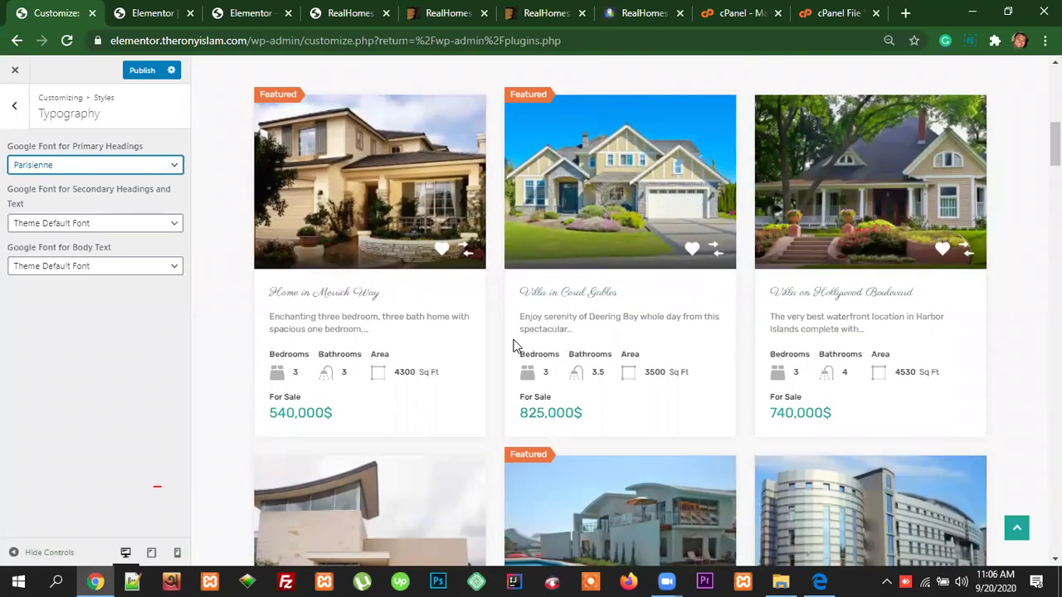
scroll(548, 352, down, 5)
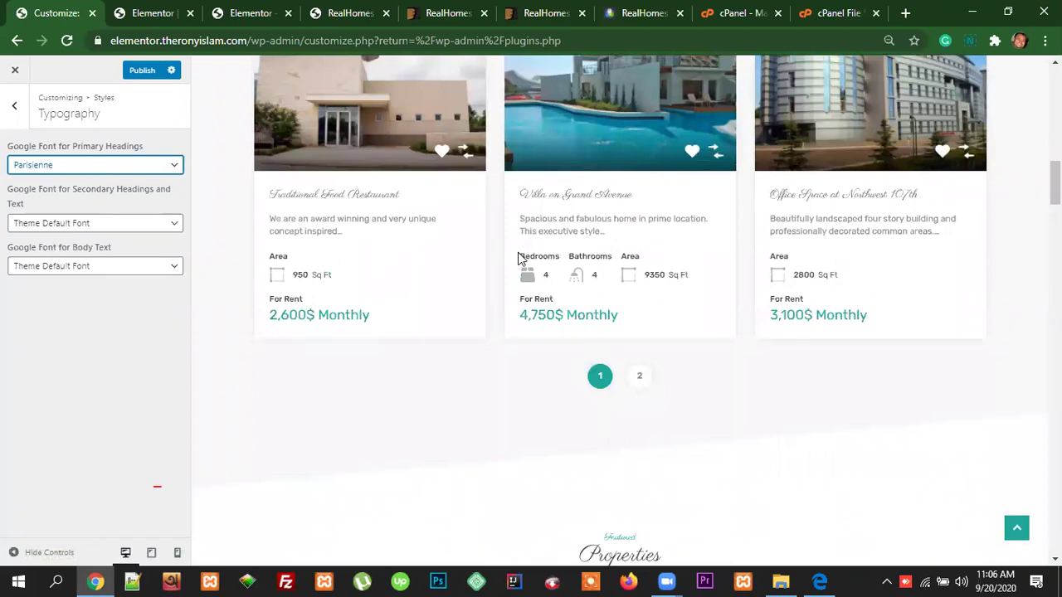
scroll(519, 259, up, 1)
scroll(718, 239, up, 5)
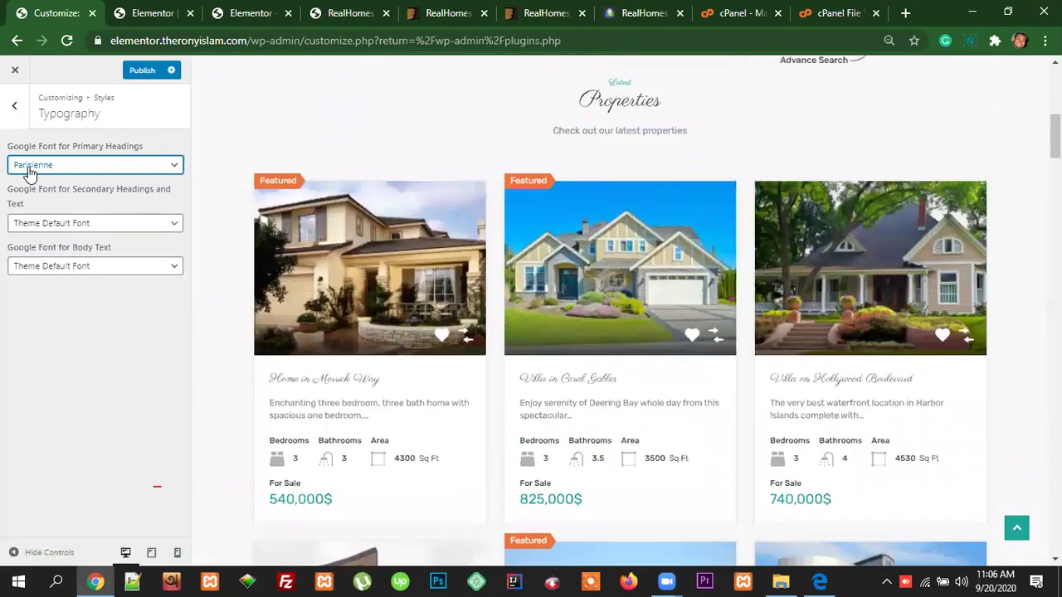
scroll(541, 238, up, 6)
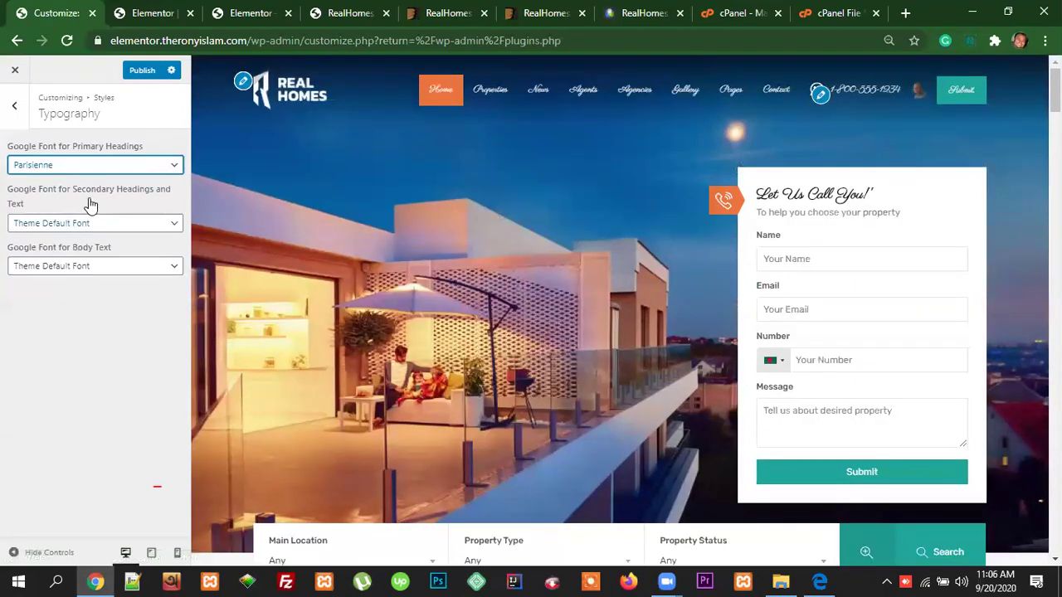
scroll(622, 327, down, 7)
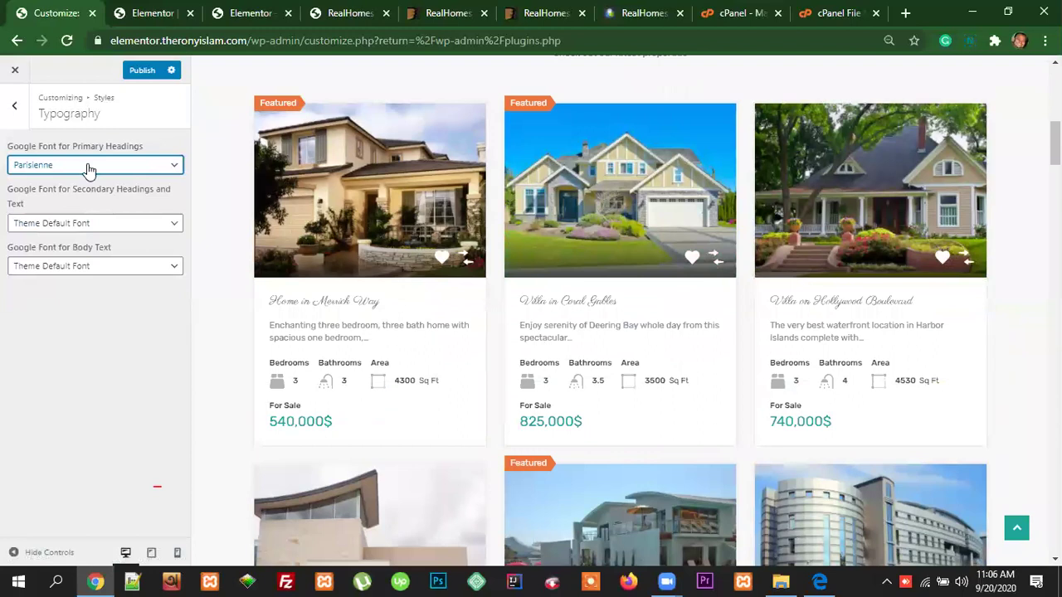
Step: Set the Google font for secondary headings and text to Akronim and check the top of the homepage preview
click(96, 226)
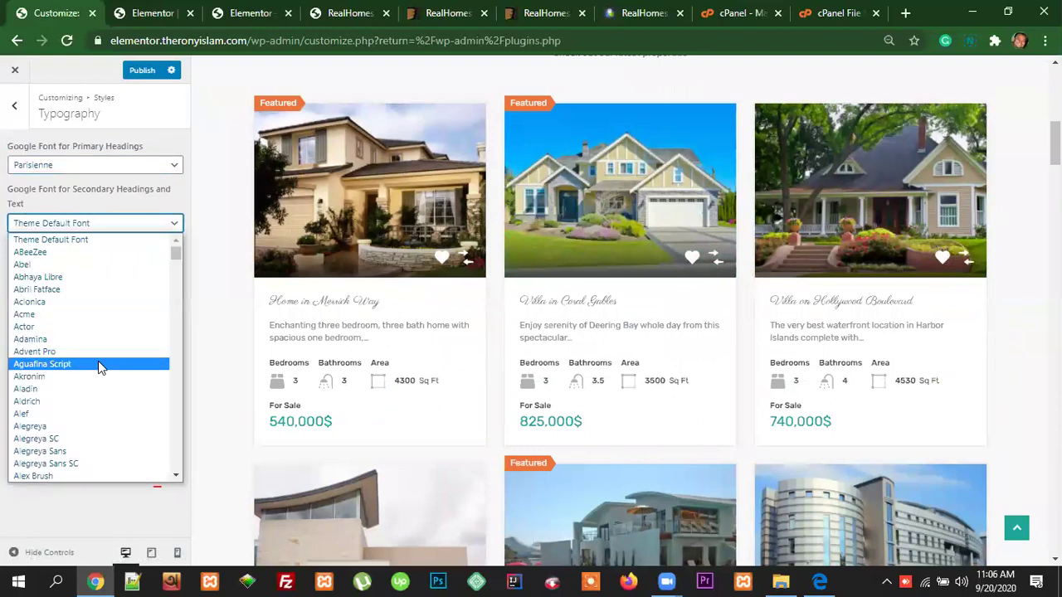
click(69, 379)
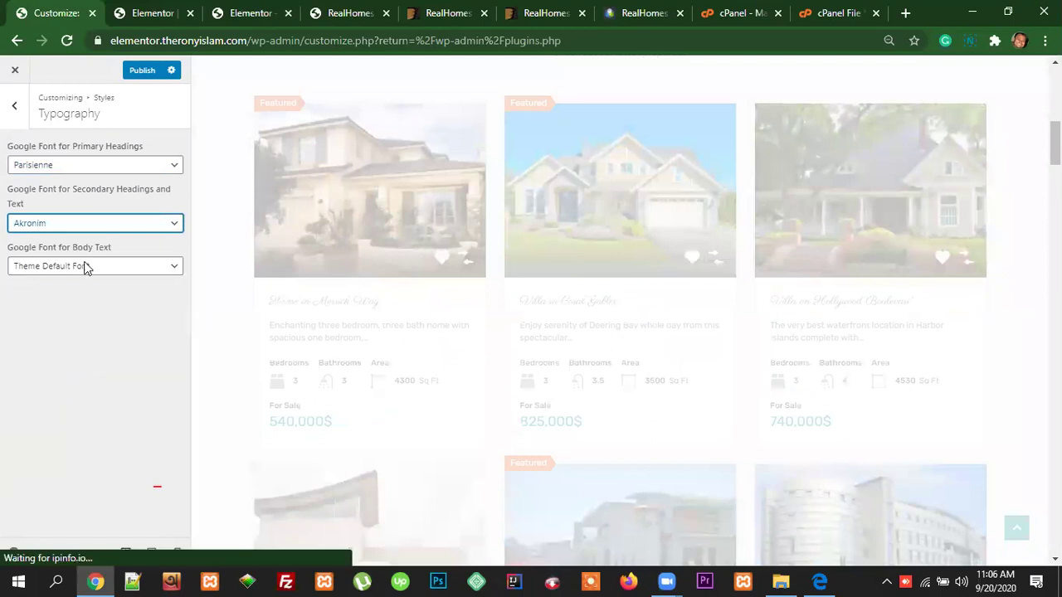
scroll(724, 394, up, 8)
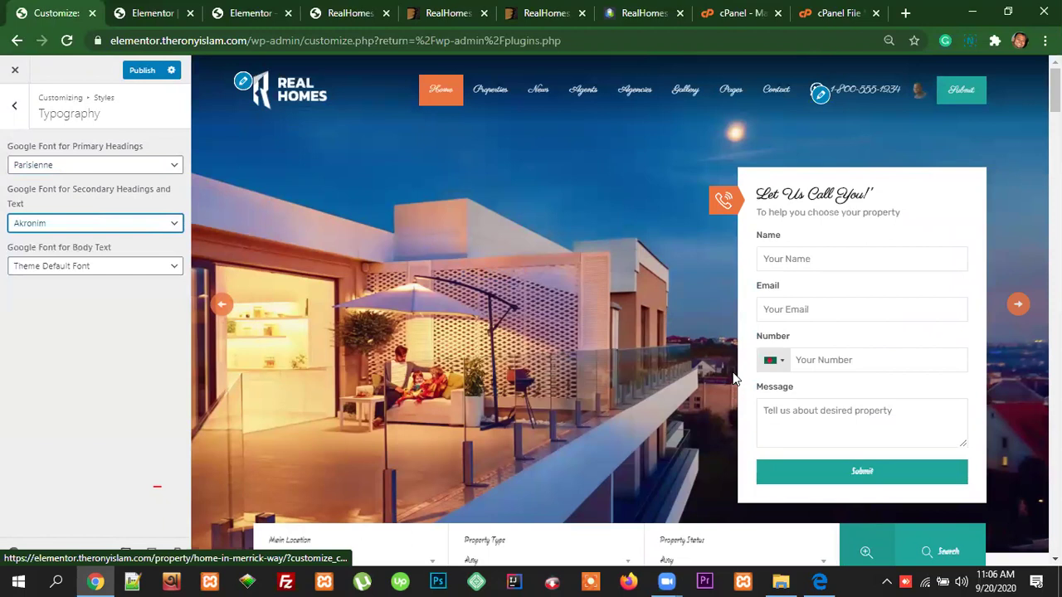
Step: Set the Google font for body text to Arbutus Slab and check the property listings in the preview
click(110, 267)
scroll(124, 470, down, 5)
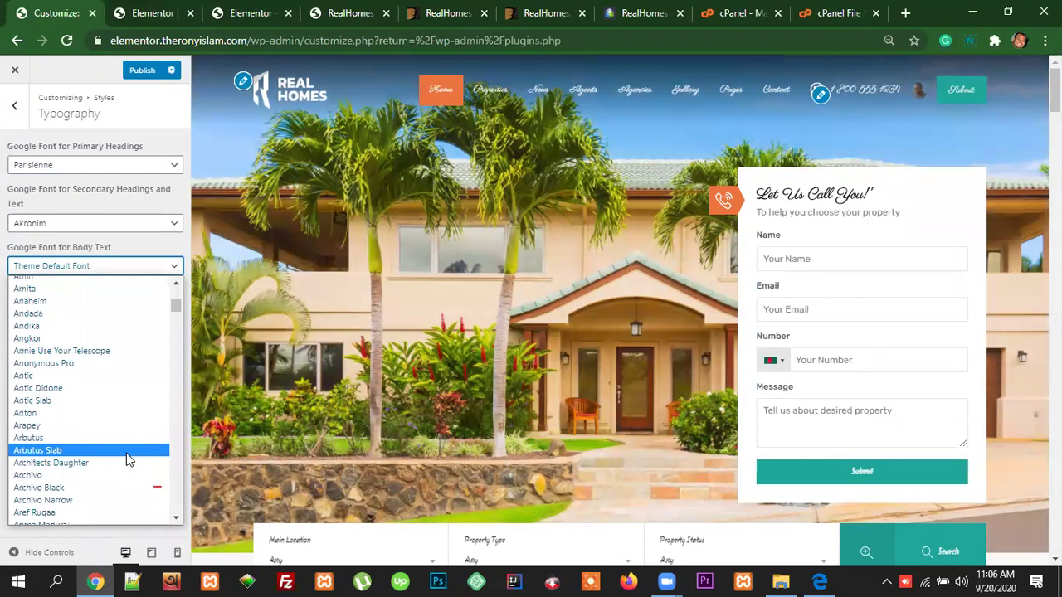
click(116, 451)
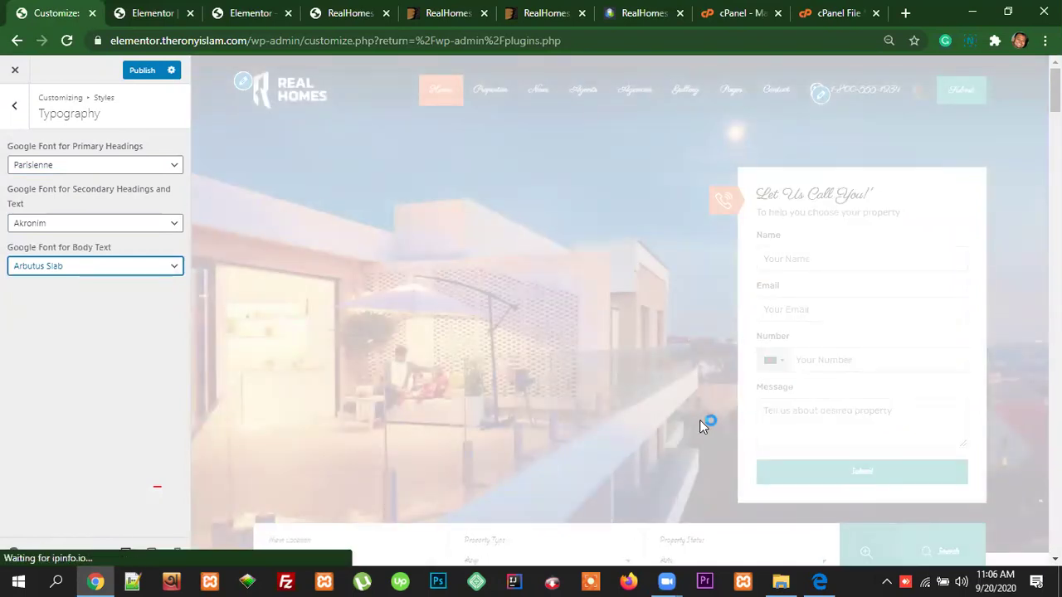
scroll(701, 427, down, 10)
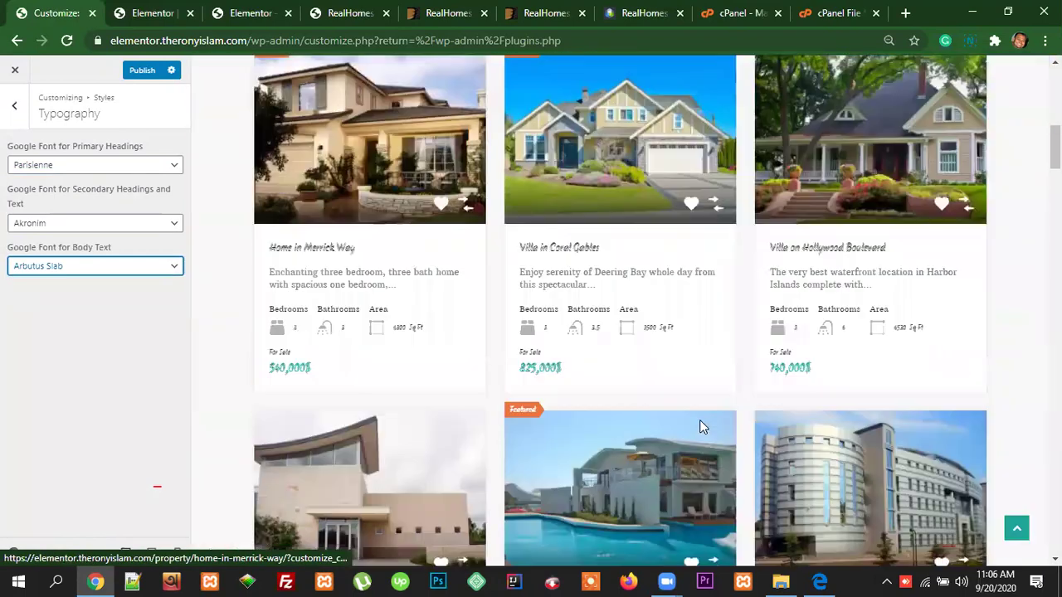
scroll(699, 427, down, 2)
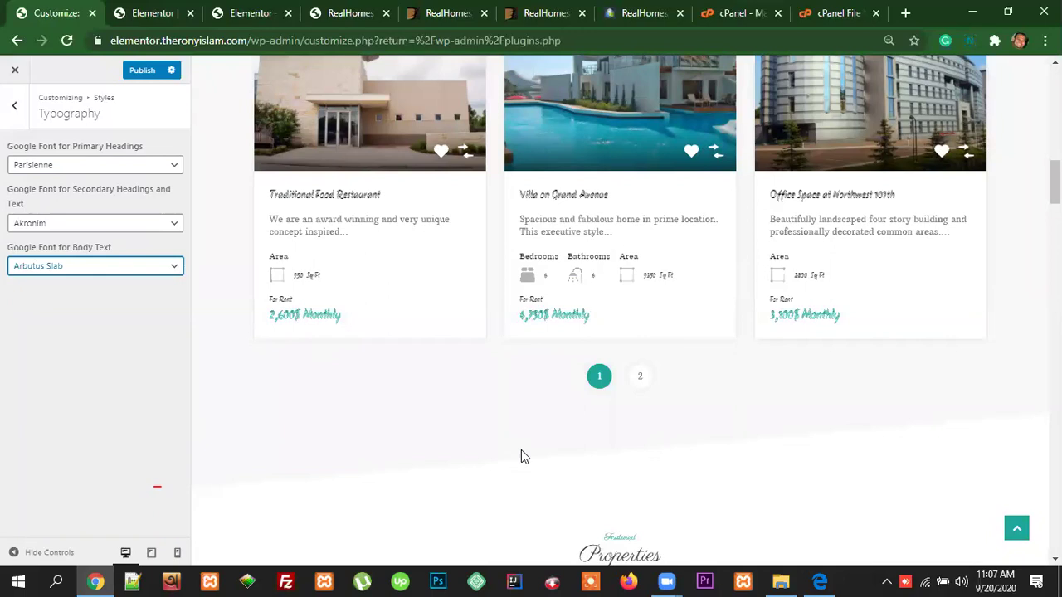
scroll(521, 456, down, 4)
scroll(526, 407, up, 1)
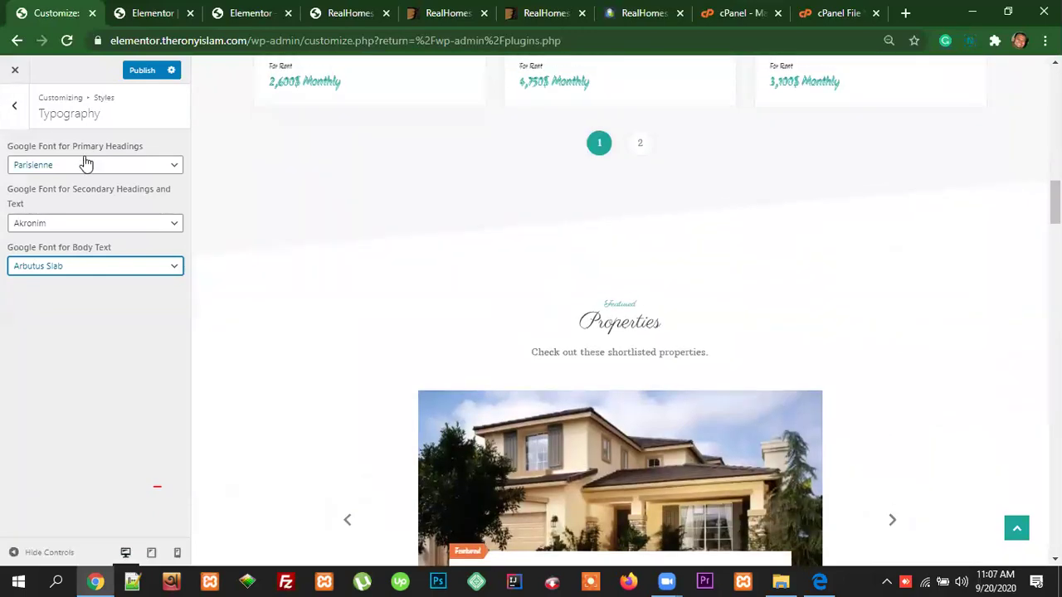
Step: Set the primary headings font back to Theme Default Font
click(86, 164)
drag(176, 339, 103, 197)
text(ole)
scroll(143, 214, up, 5)
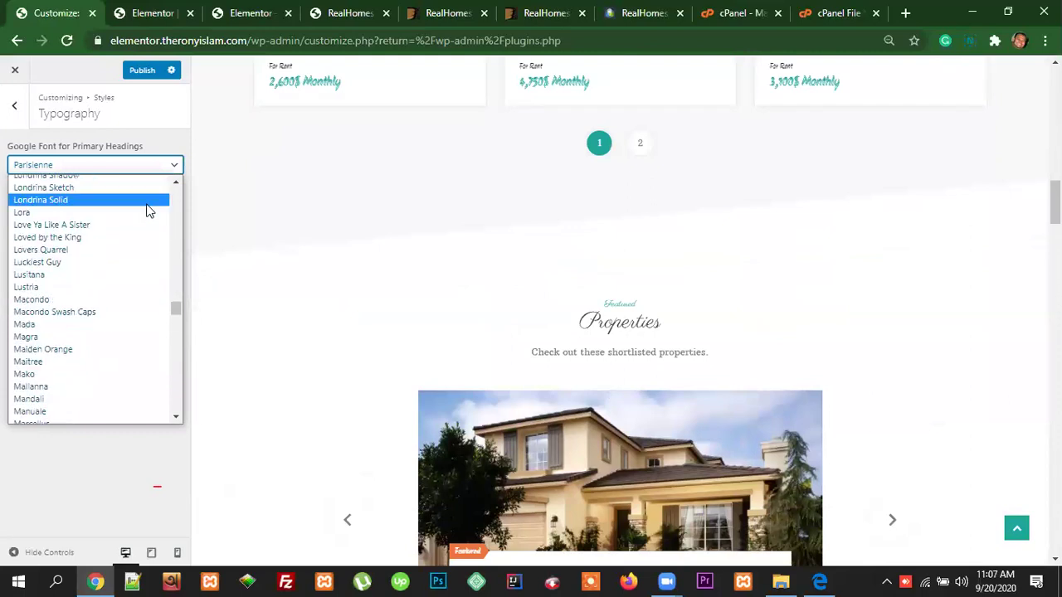
drag(173, 291, 172, 176)
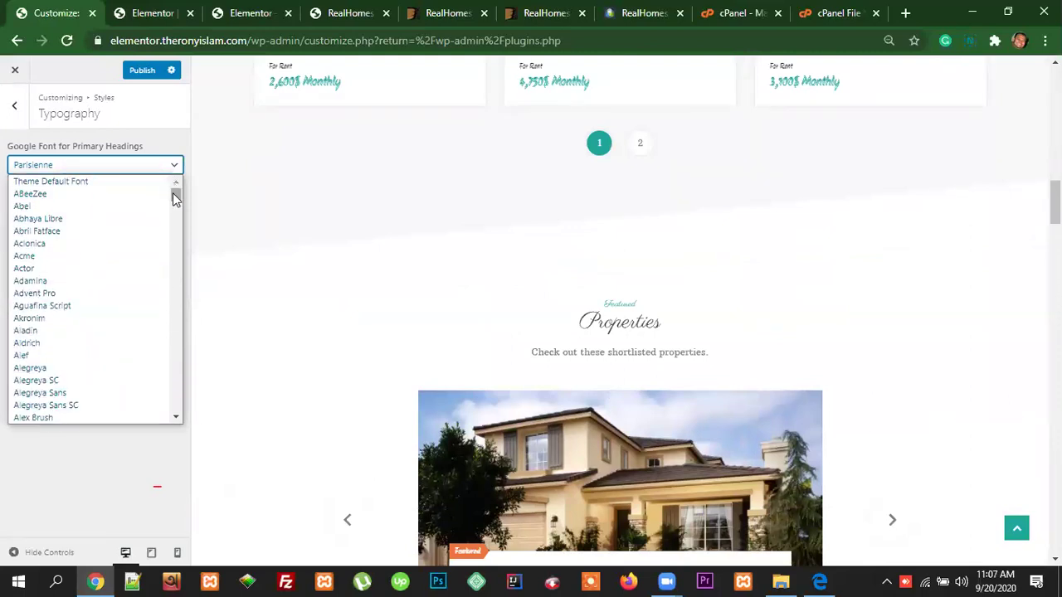
click(90, 181)
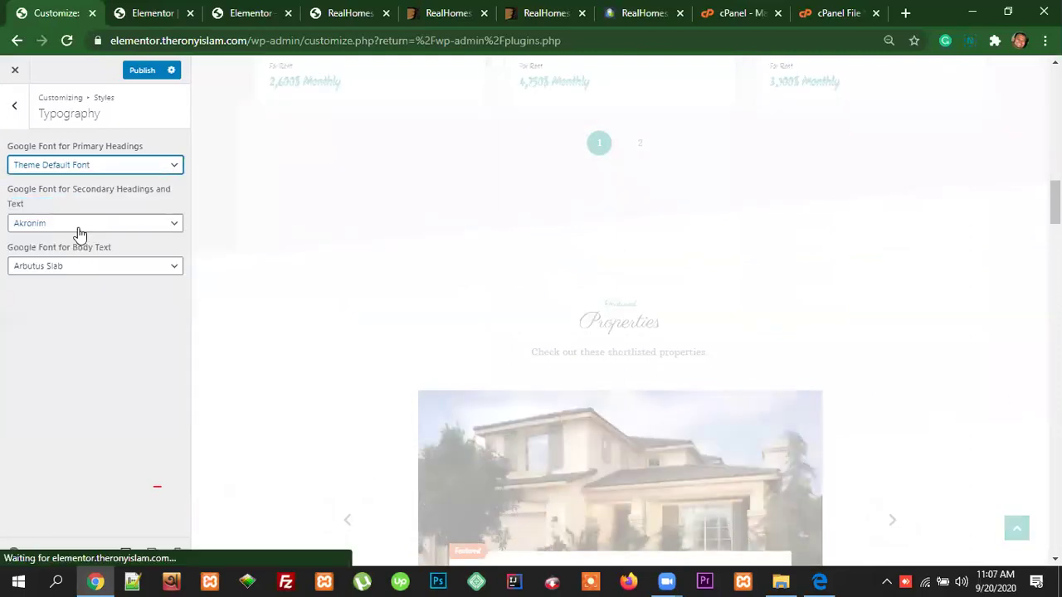
Step: Set both the secondary headings and text font and the body text font back to Theme Default Font
click(79, 229)
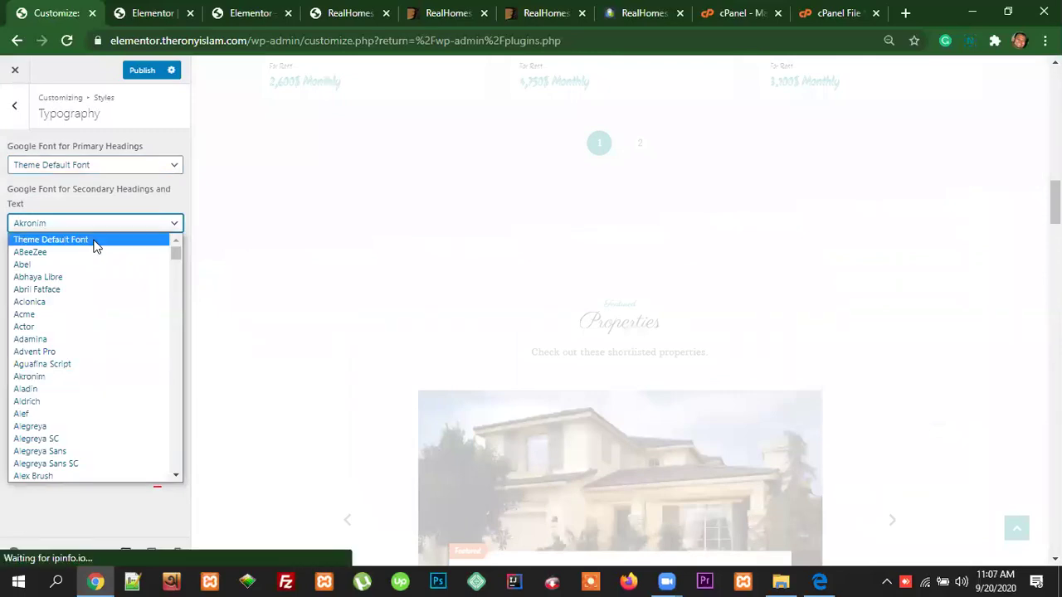
click(94, 241)
click(88, 269)
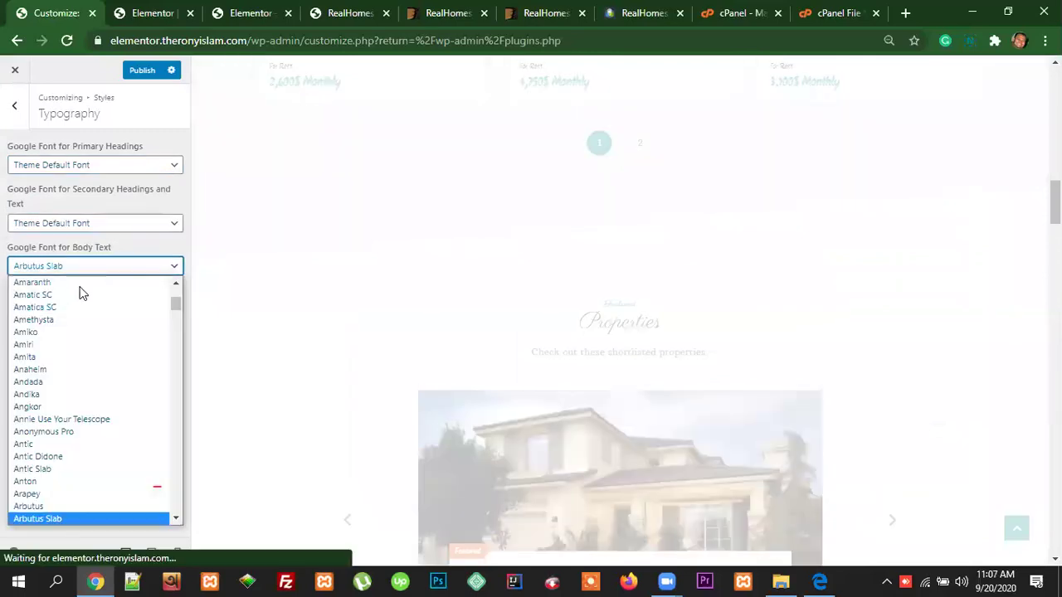
drag(176, 309, 176, 283)
click(78, 286)
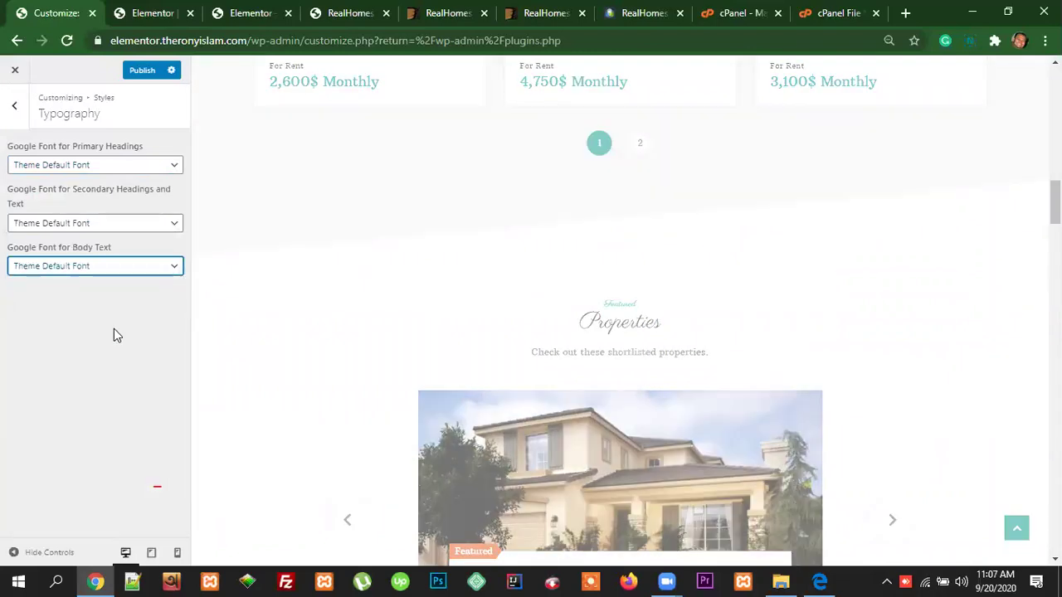
Step: Leave the Typography settings, publish the customizer changes and check the header fonts in the preview
click(11, 119)
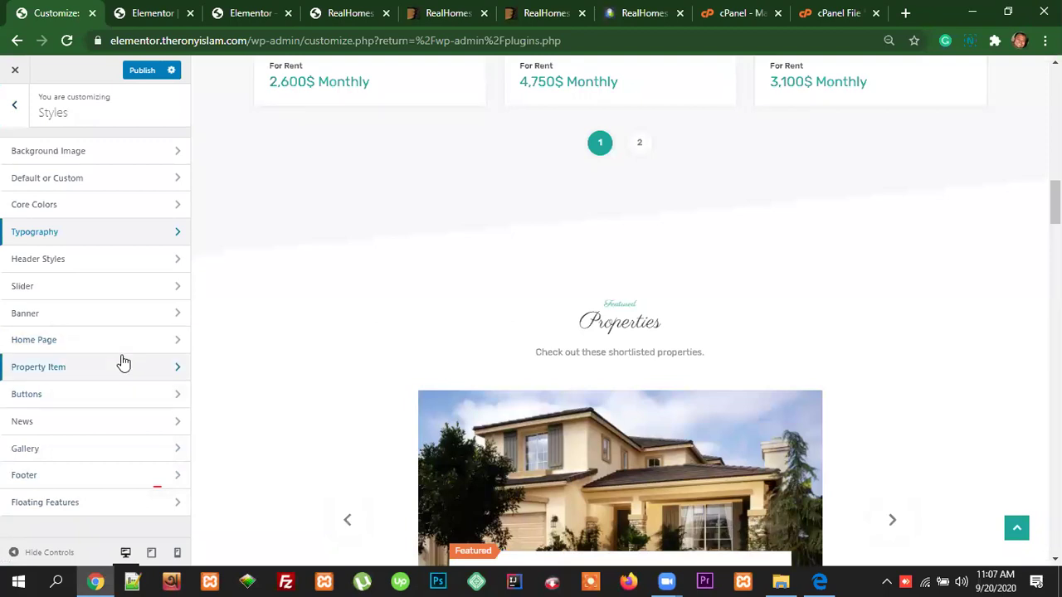
click(145, 73)
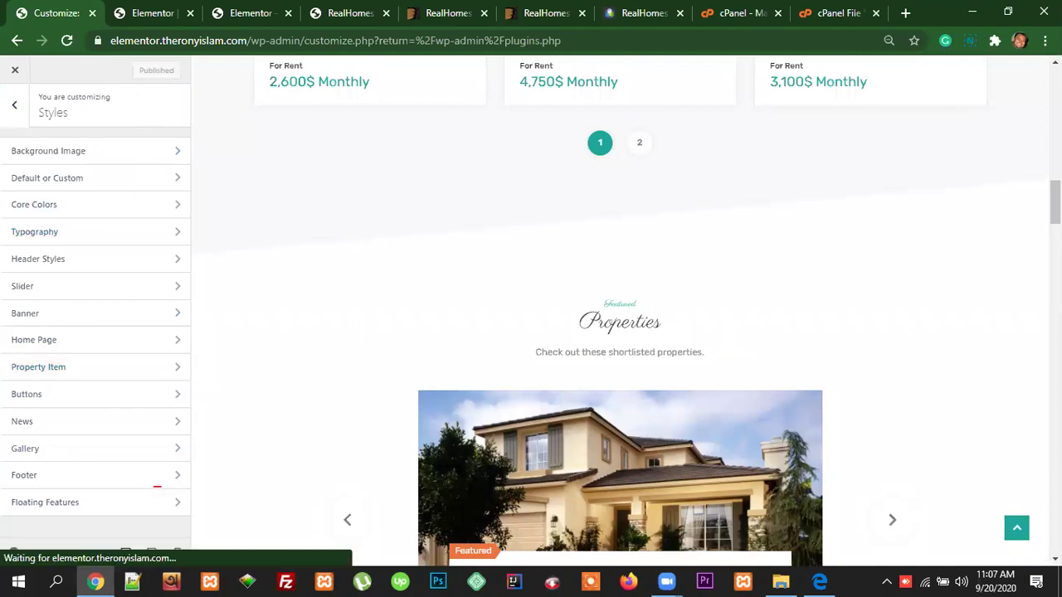
scroll(865, 353, up, 10)
scroll(866, 353, up, 5)
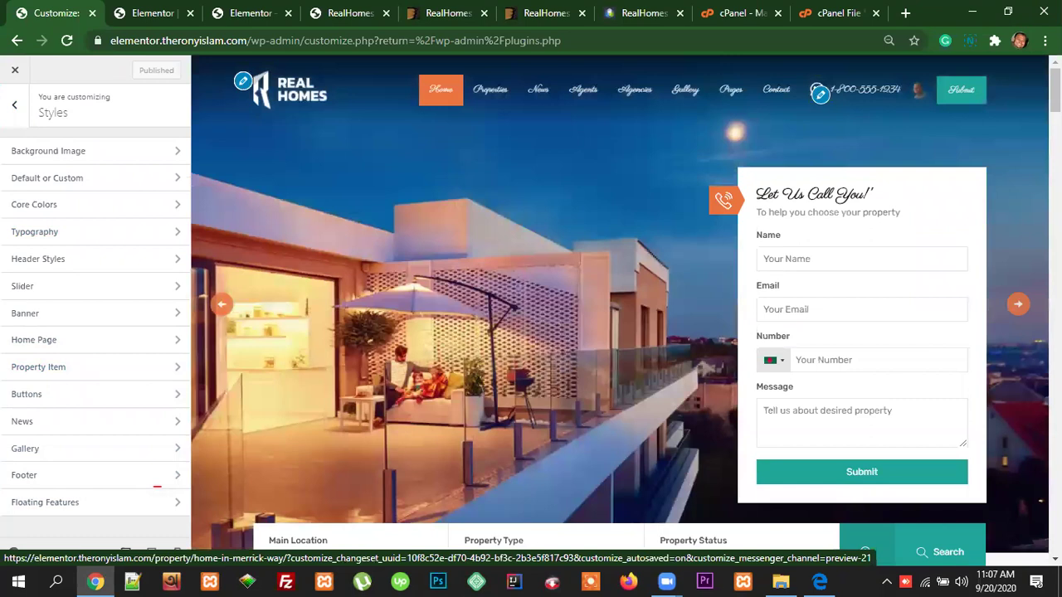
Step: Recheck that the primary headings use Theme Default Font in the Typography settings, and reload the customizer to refresh the preview
click(84, 238)
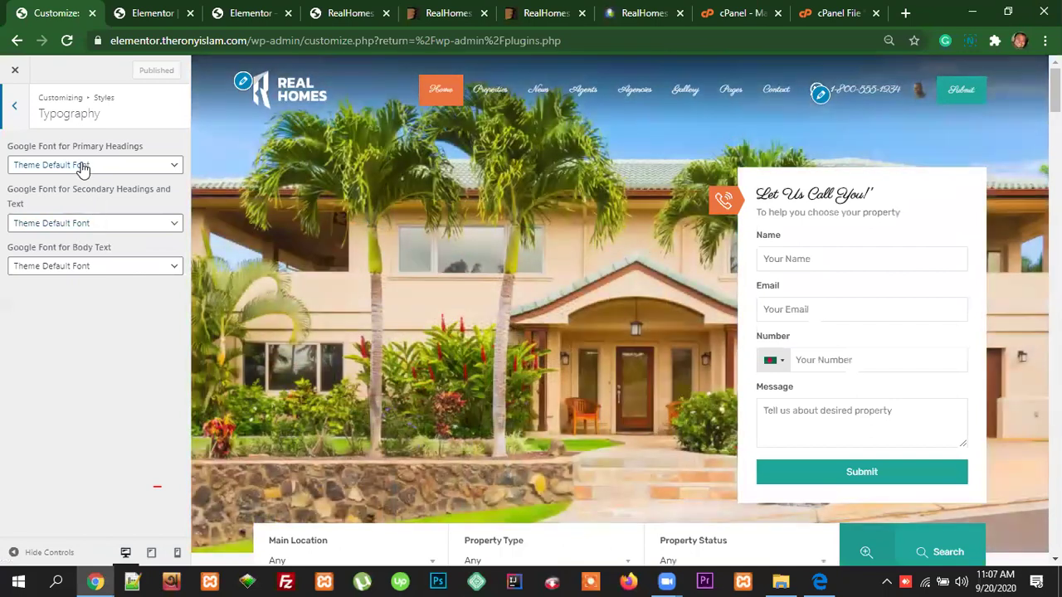
click(82, 168)
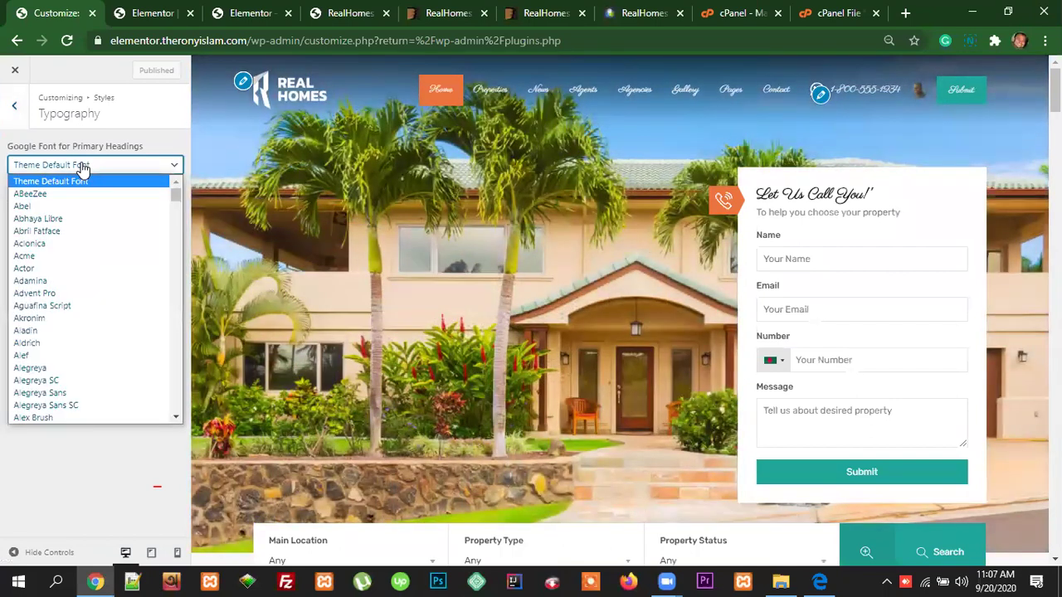
click(86, 182)
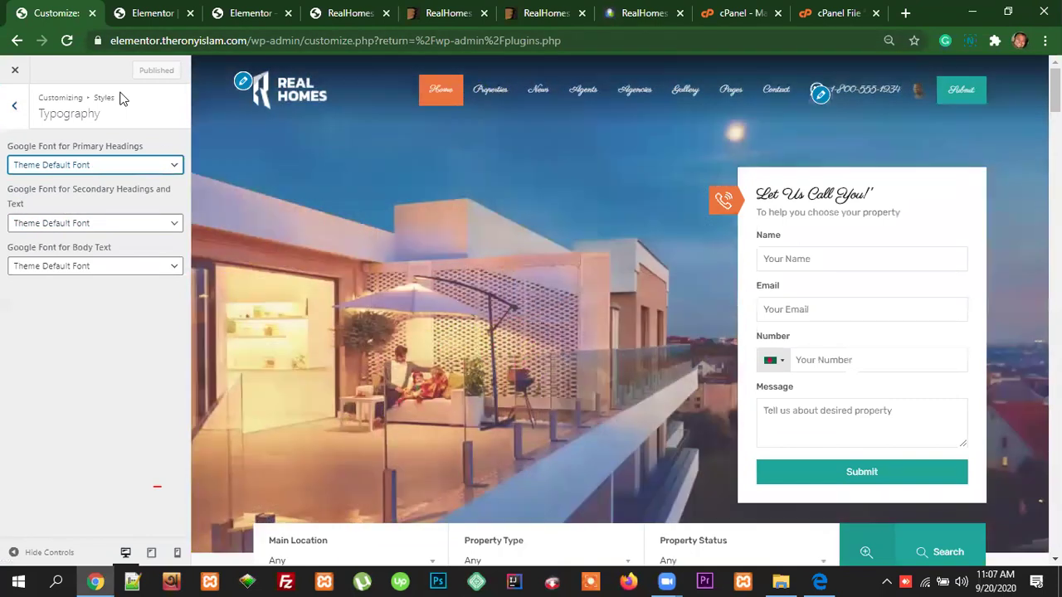
click(251, 43)
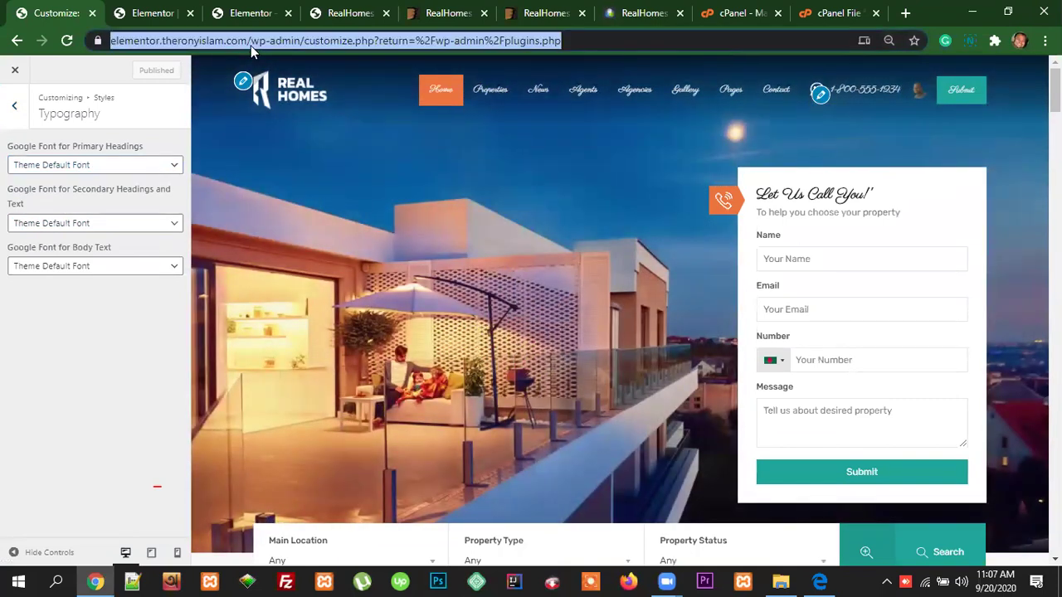
key(Return)
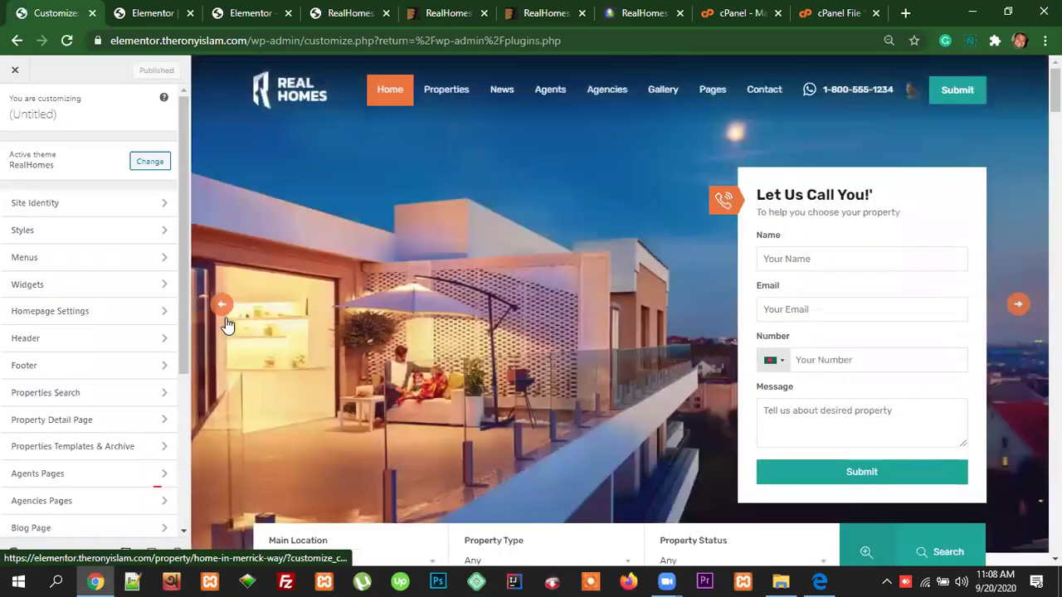
Step: Review the color options in the Header Styles and Slider sections of the Styles settings
click(75, 239)
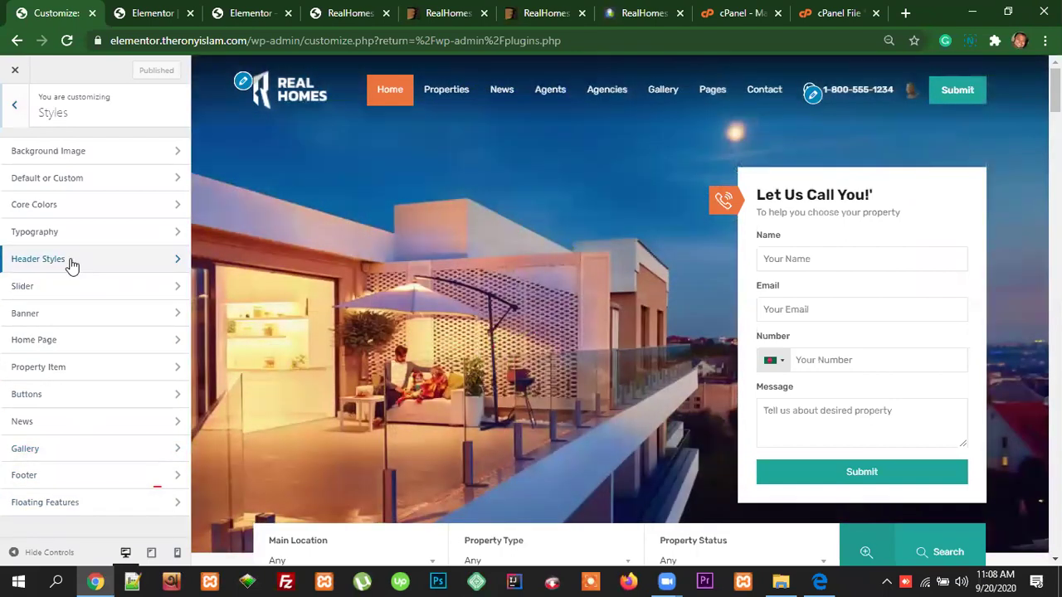
click(72, 264)
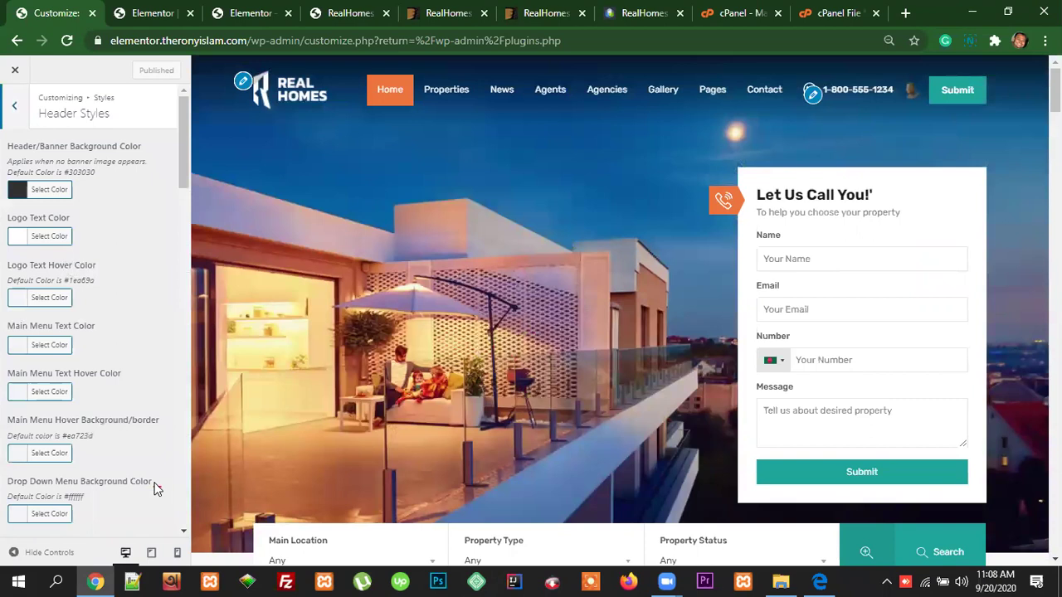
scroll(153, 490, down, 15)
scroll(151, 476, down, 1)
scroll(153, 448, up, 15)
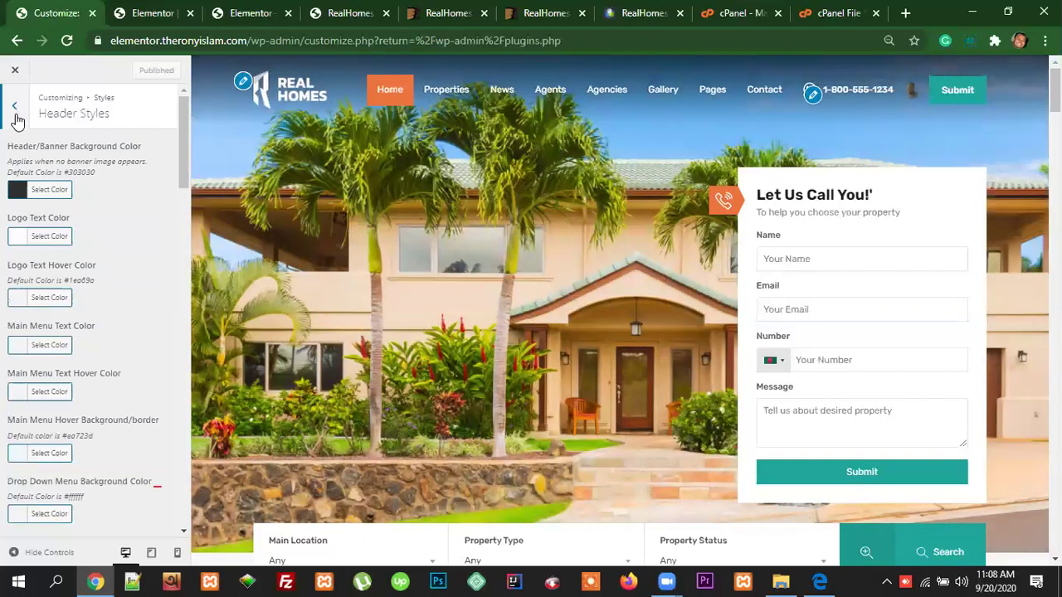
click(15, 106)
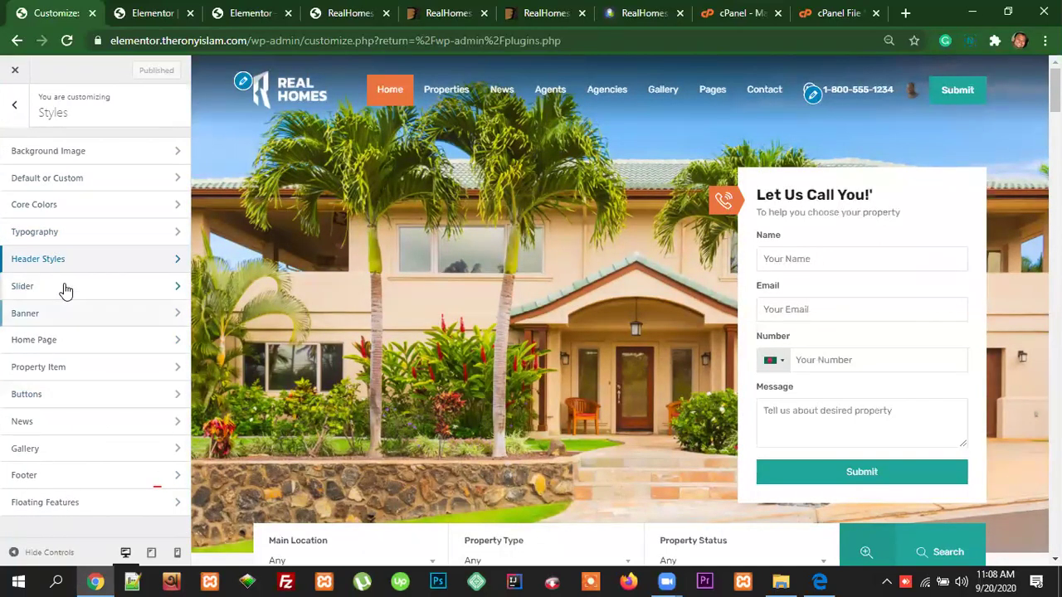
click(102, 289)
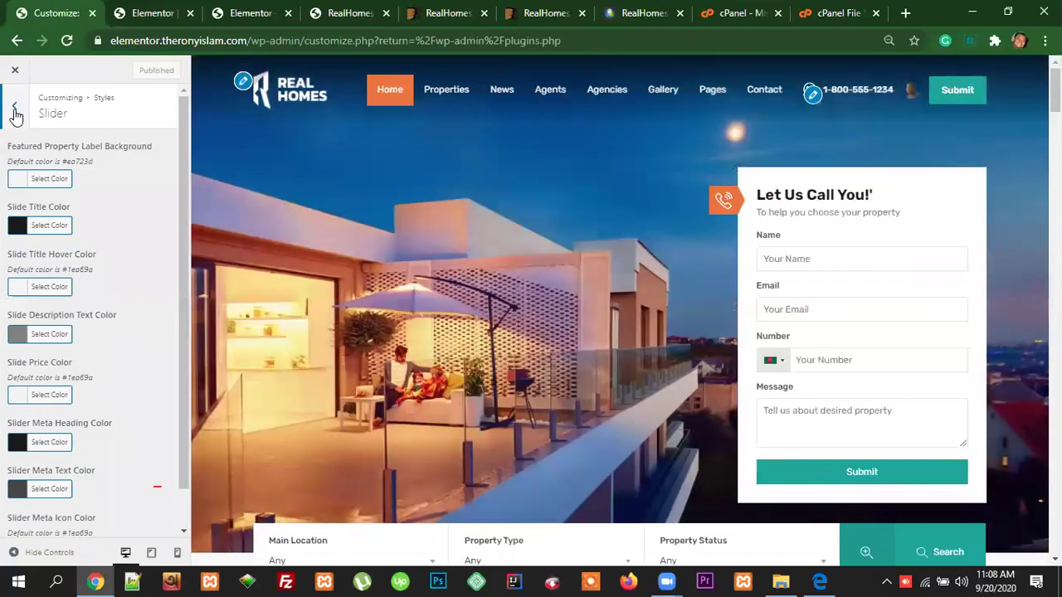
click(15, 112)
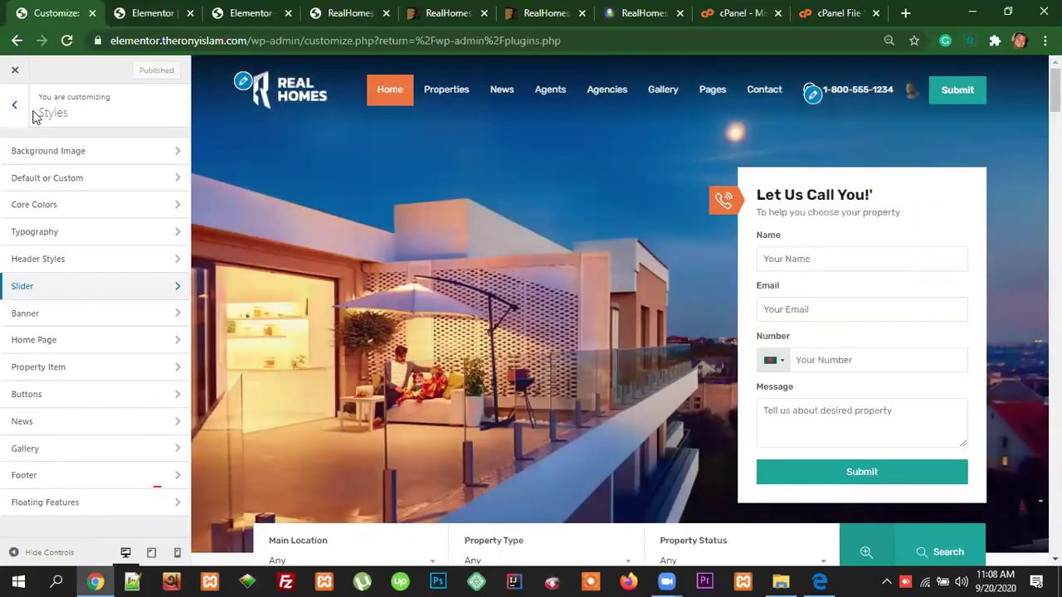
key(Escape)
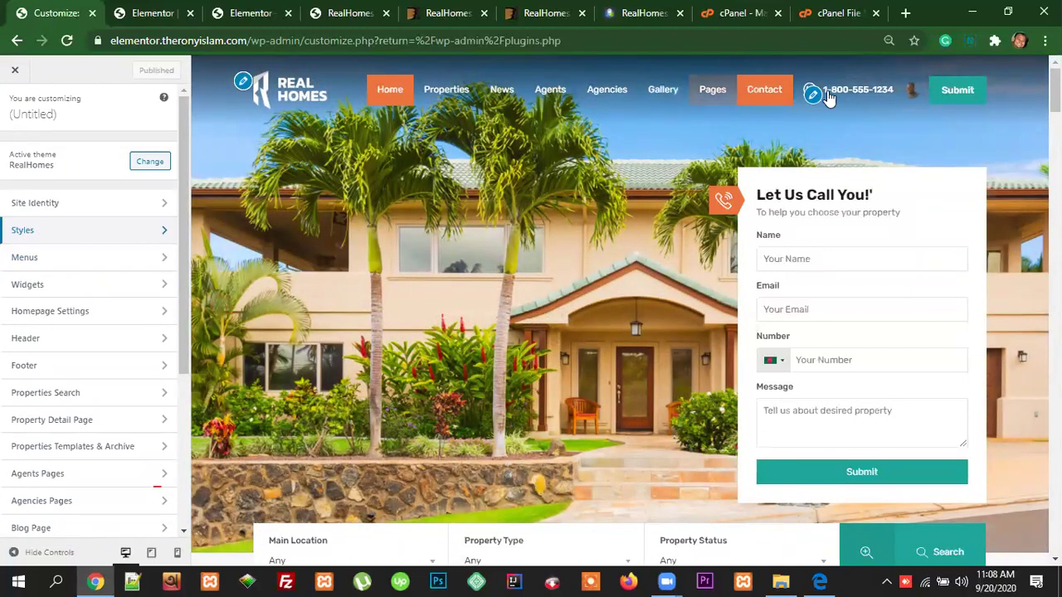
Step: Look through the homepage preview from the hero slider down past the latest property listings
scroll(1009, 452, down, 5)
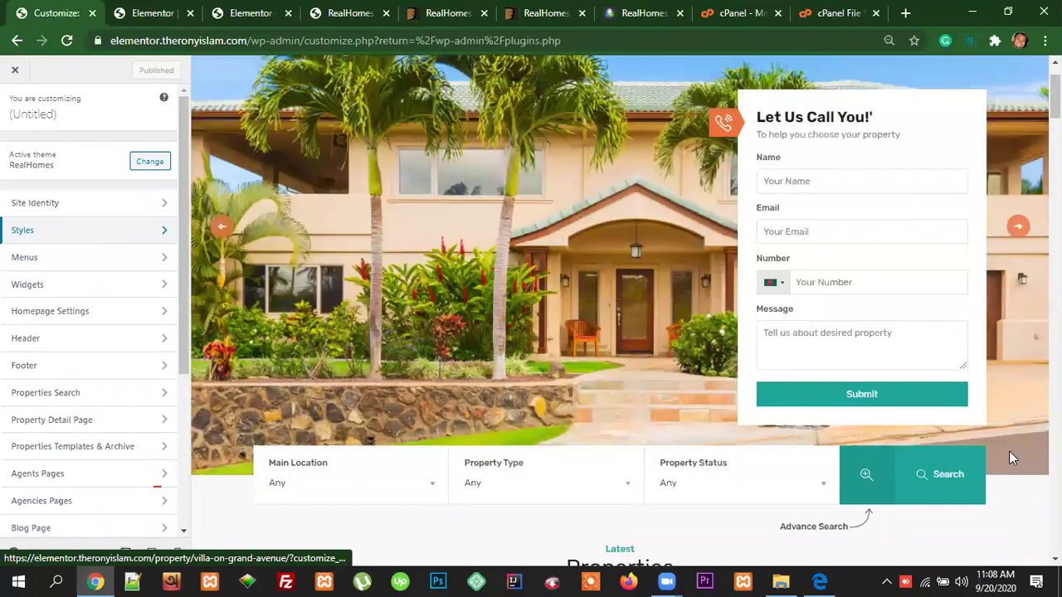
scroll(651, 322, down, 2)
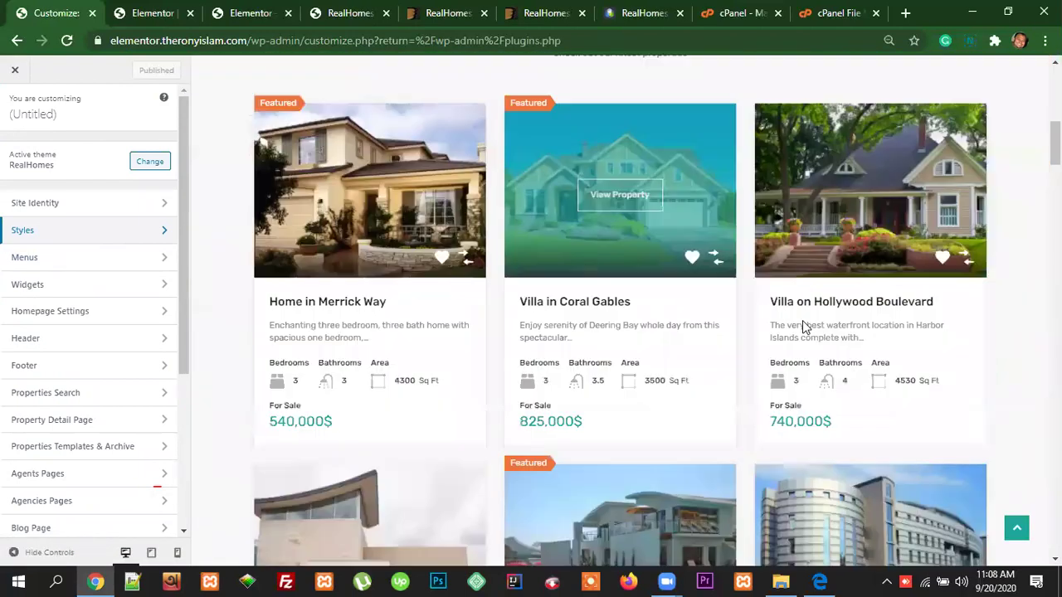
scroll(787, 434, down, 2)
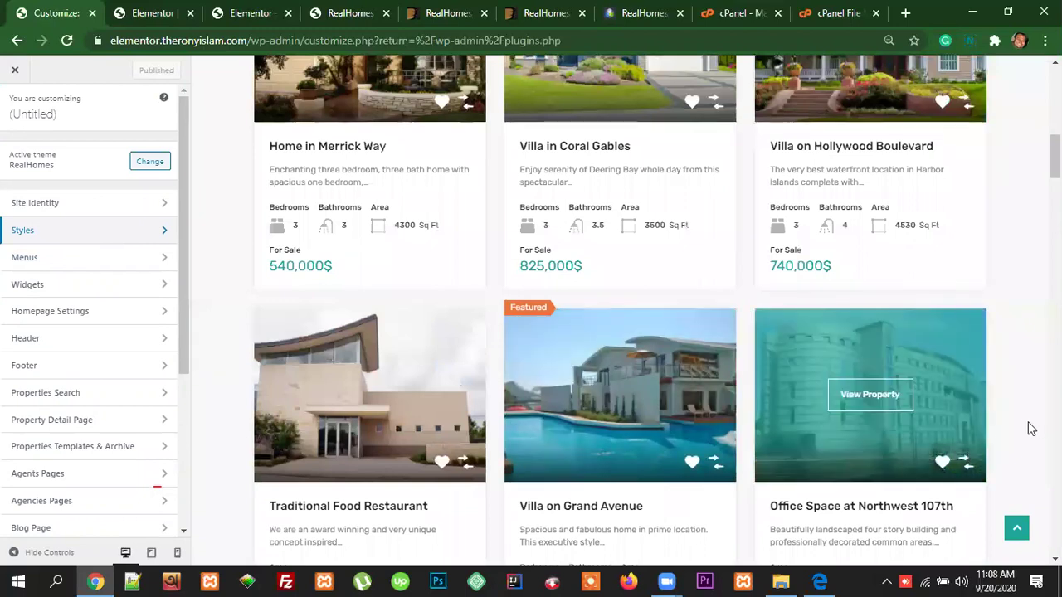
scroll(1027, 429, down, 5)
scroll(579, 311, up, 15)
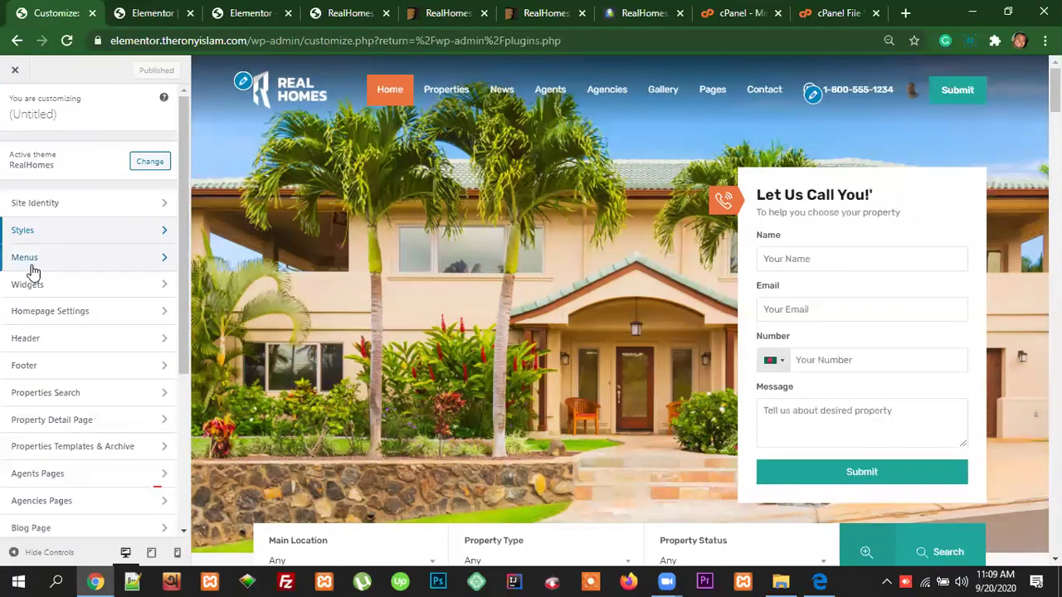
Step: Review the site's menus and the list of widget areas in the customizer
click(29, 259)
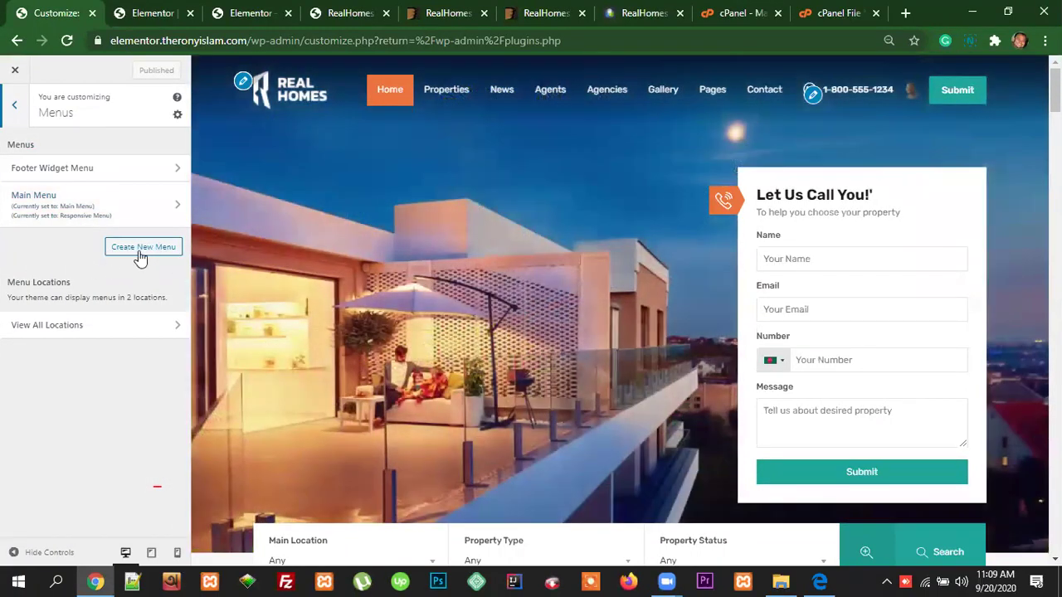
mouse_move(472, 96)
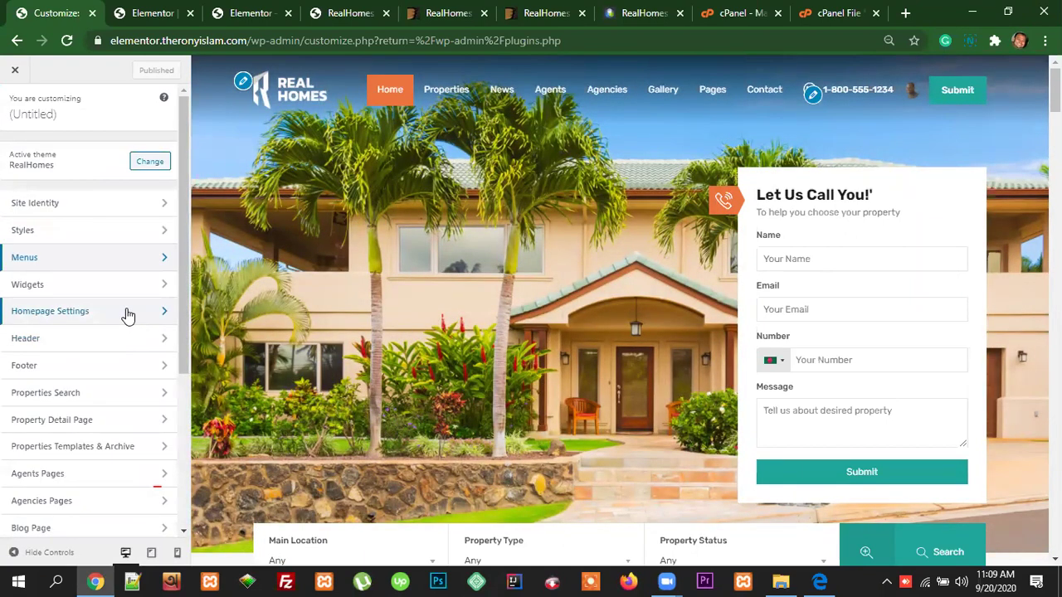
click(34, 285)
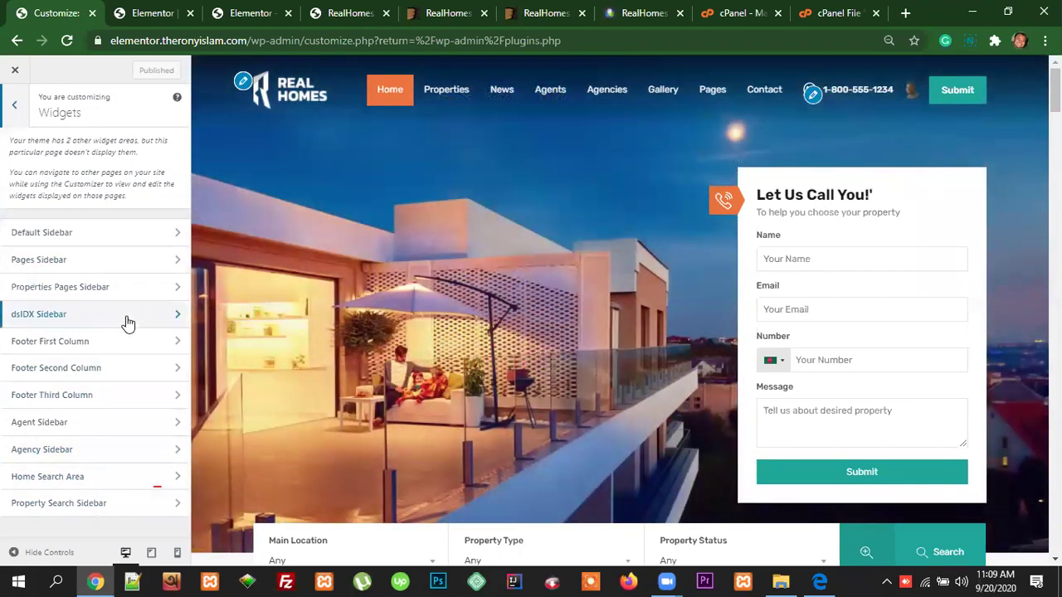
click(55, 312)
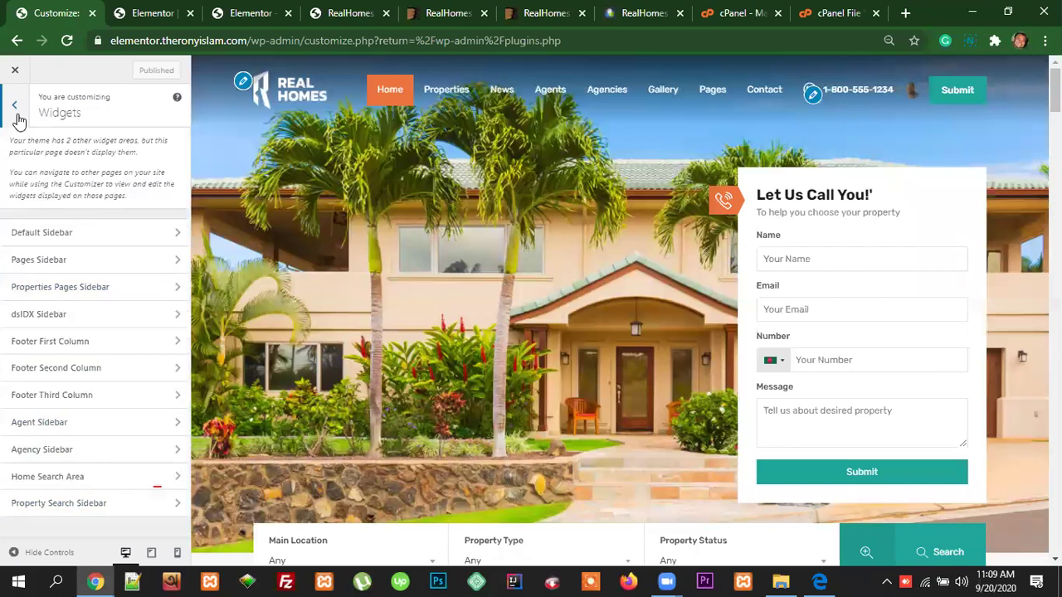
key(Escape)
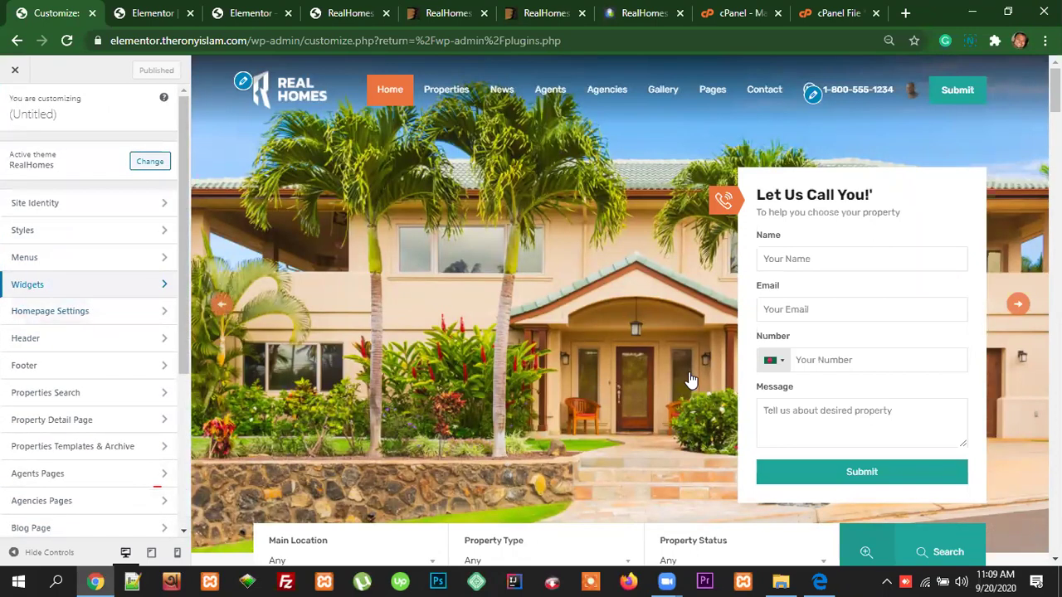
Step: Open the Agents page in the preview and examine its agent listings and sidebar widgets
scroll(688, 377, down, 2)
scroll(689, 373, up, 2)
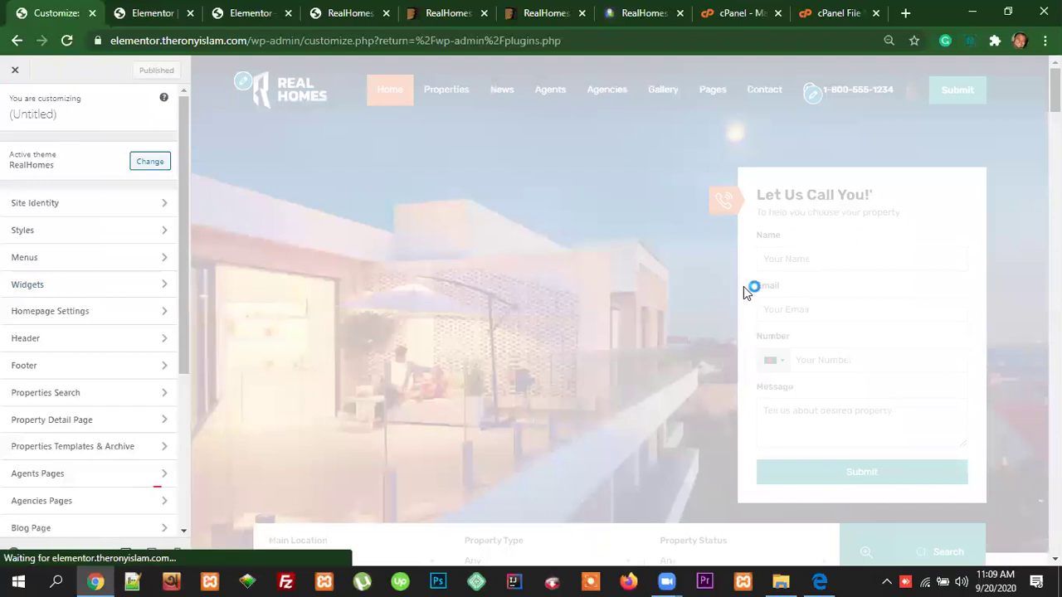
scroll(884, 344, down, 2)
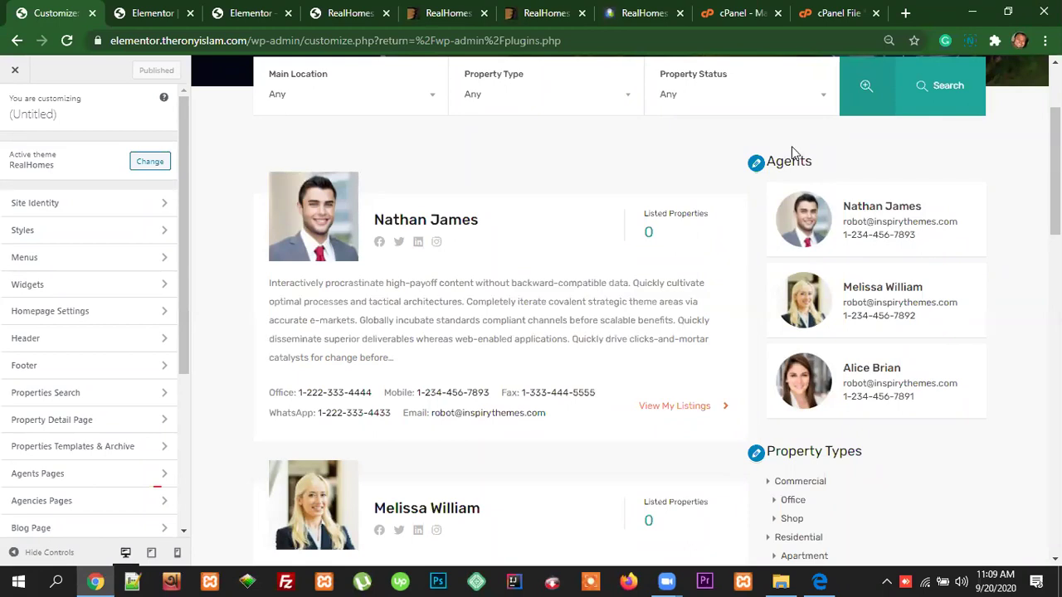
scroll(893, 408, down, 2)
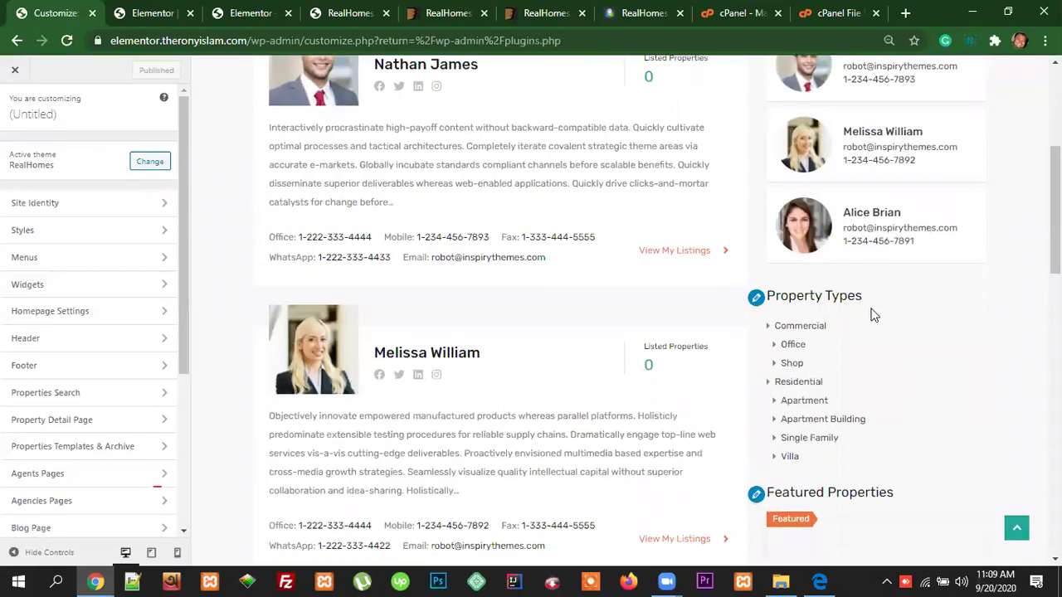
scroll(863, 313, down, 4)
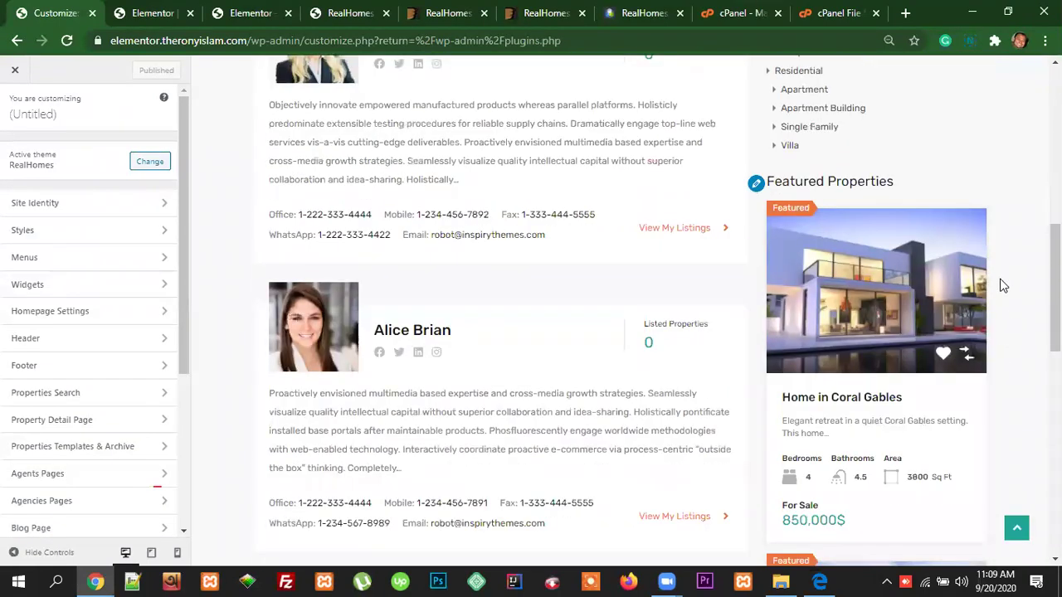
scroll(886, 379, down, 7)
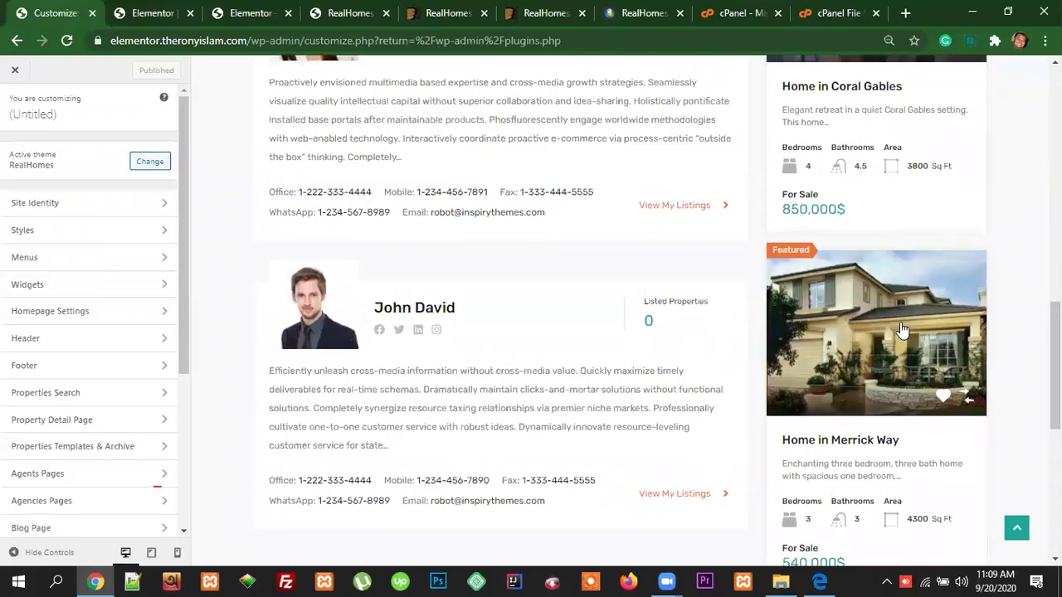
scroll(900, 353, up, 1)
scroll(900, 352, up, 11)
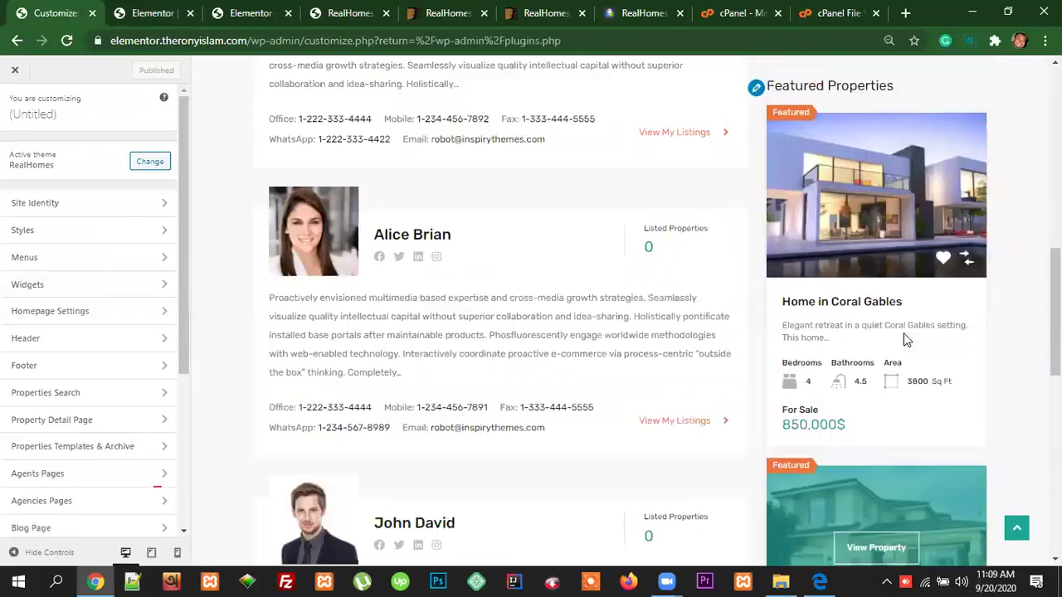
scroll(907, 336, up, 3)
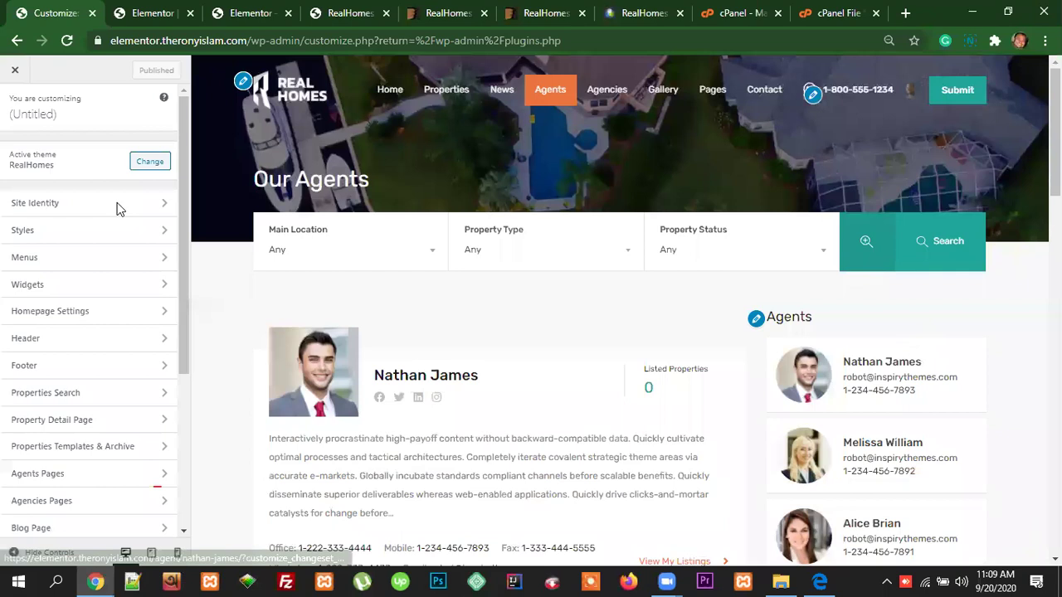
Step: Inspect the Agent Sidebar widget area and browse the widgets available to add, without adding any
click(40, 287)
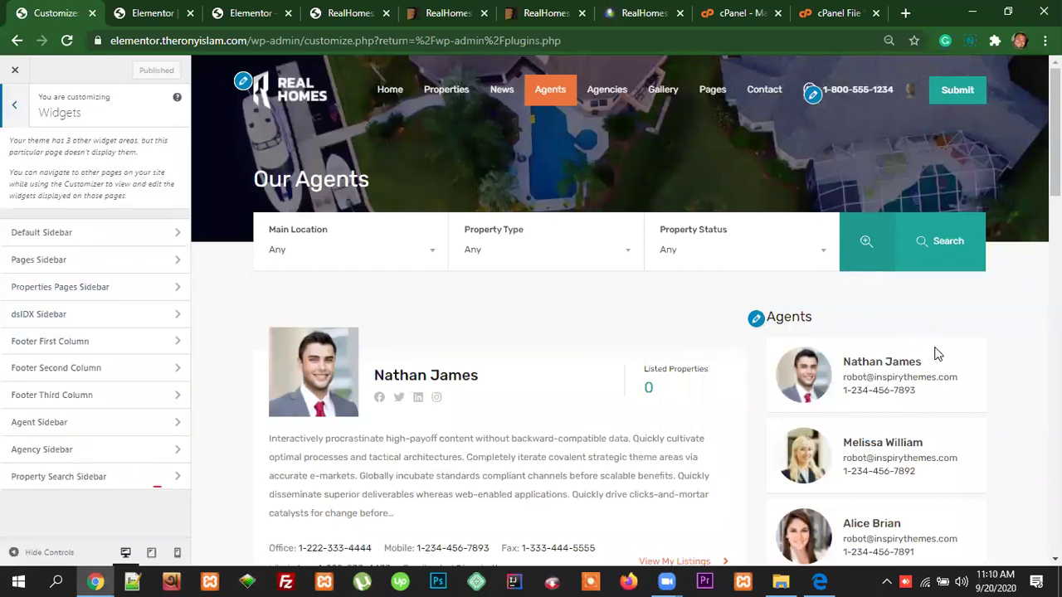
scroll(942, 394, down, 2)
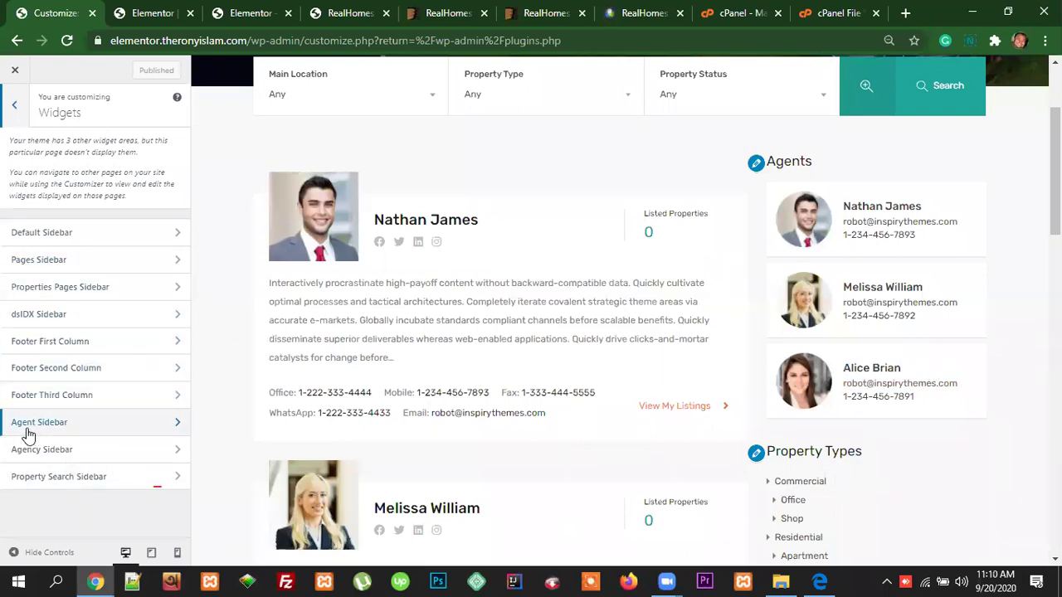
click(72, 431)
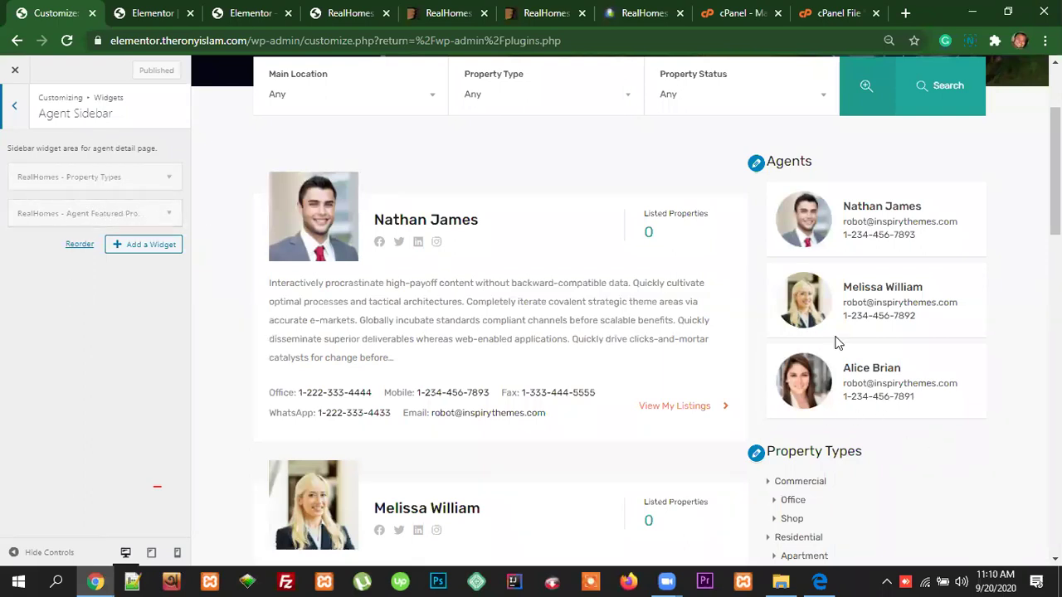
click(140, 248)
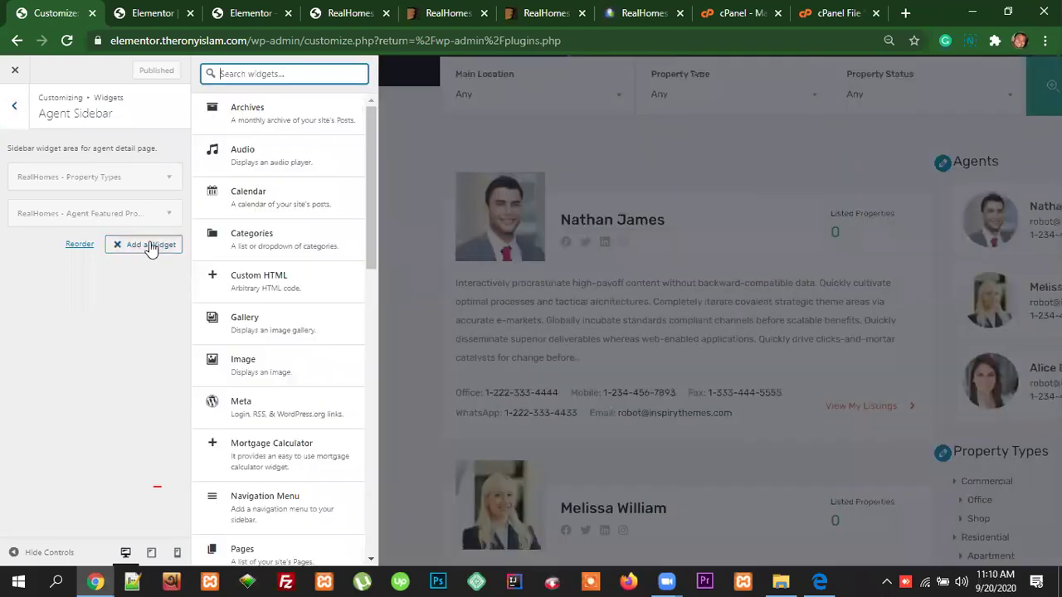
scroll(266, 406, down, 8)
scroll(278, 438, down, 2)
scroll(284, 431, up, 10)
click(15, 109)
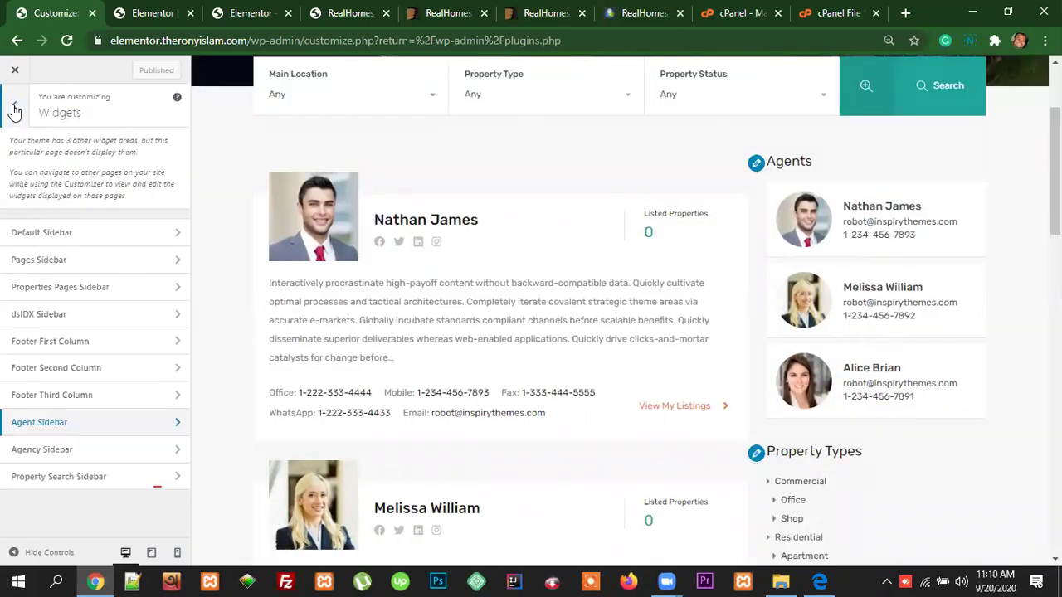
click(14, 109)
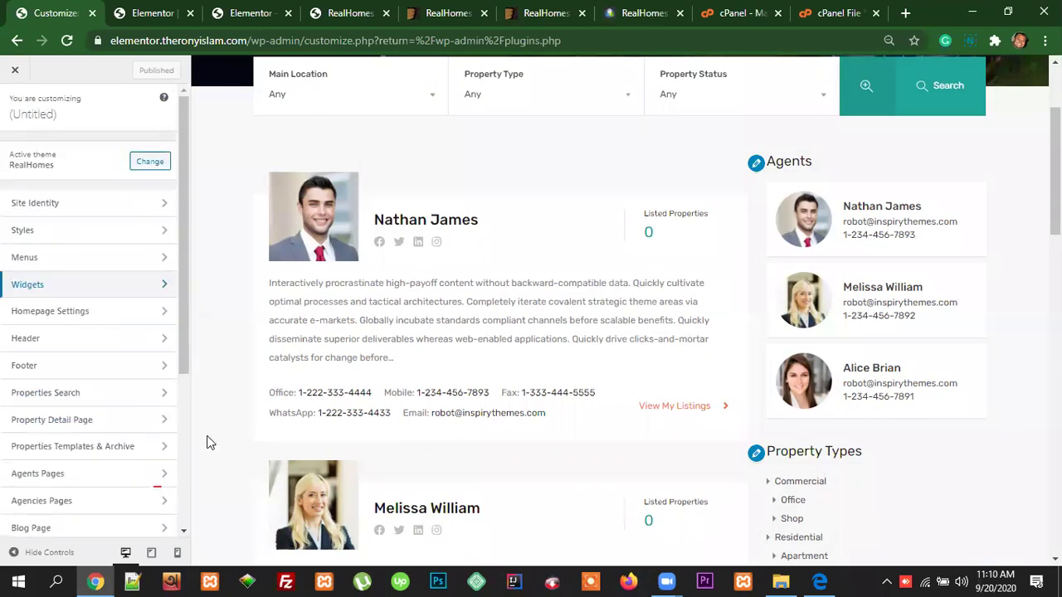
Step: Review the Homepage Settings and the list of Header sections, with the preview returned to the Home page
click(73, 314)
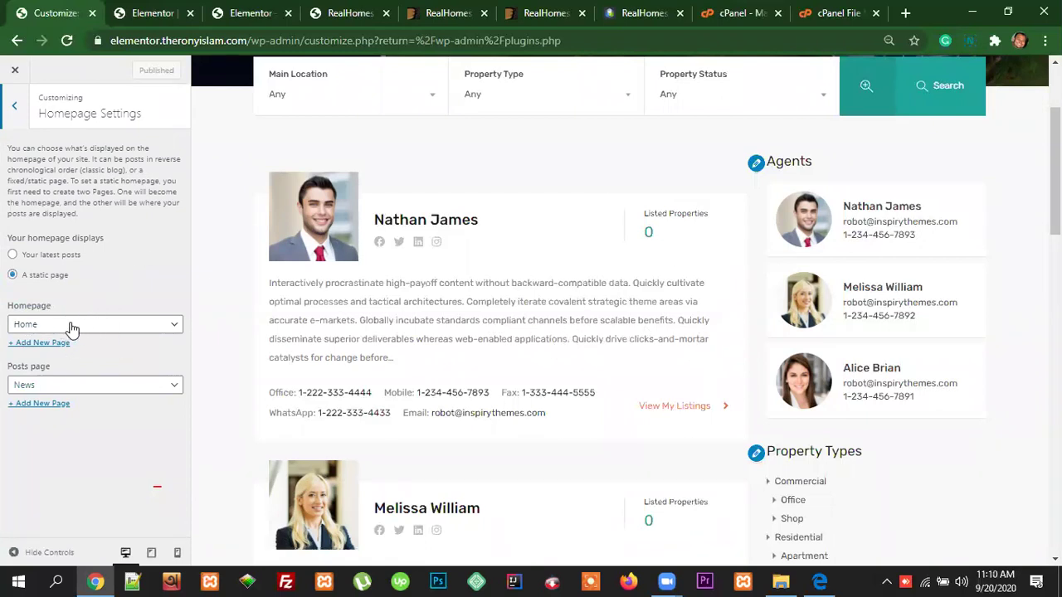
click(14, 112)
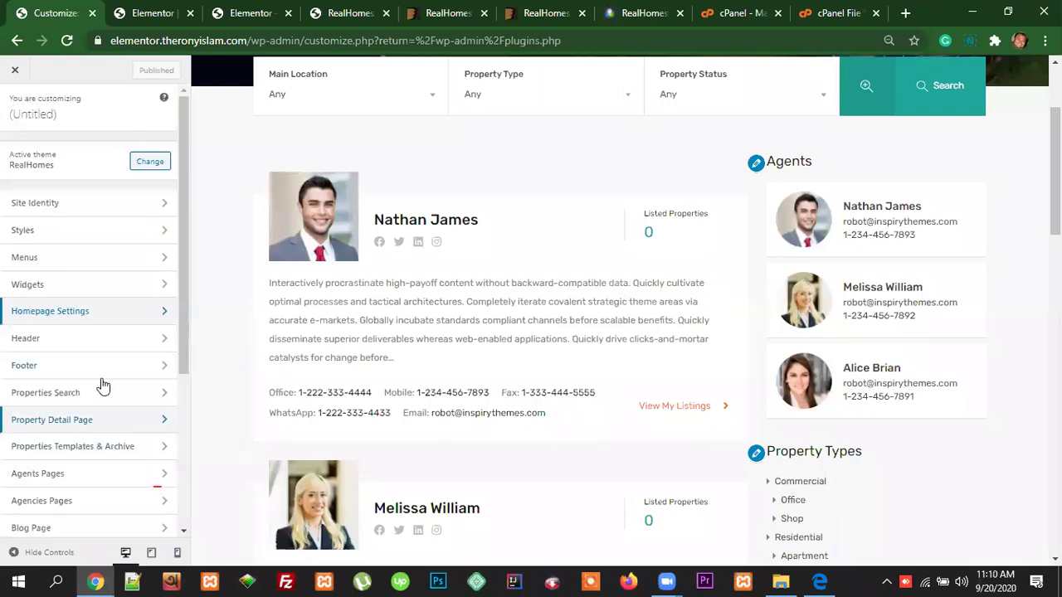
click(59, 345)
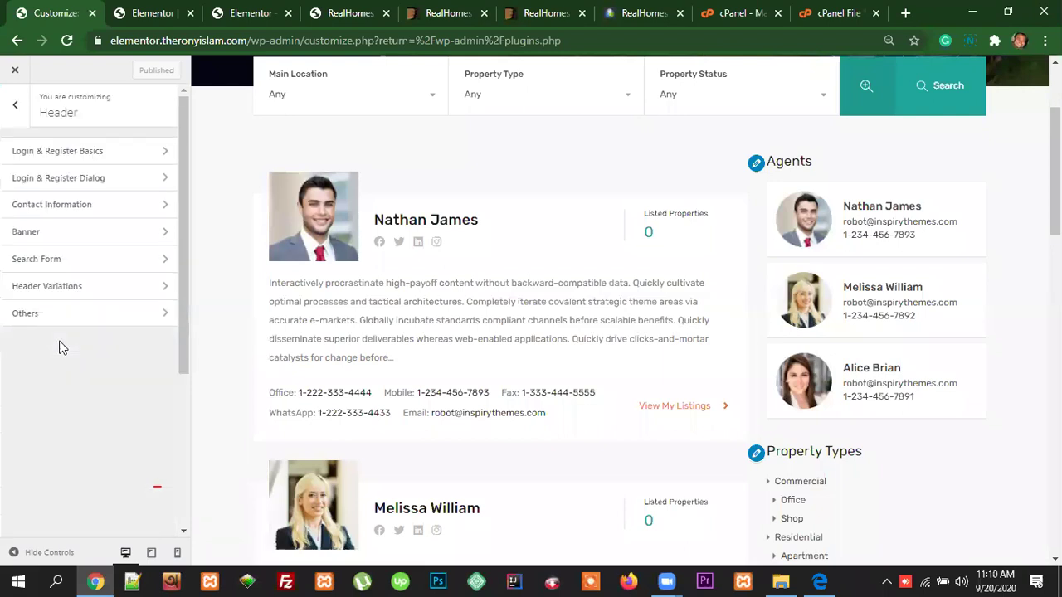
scroll(976, 338, up, 2)
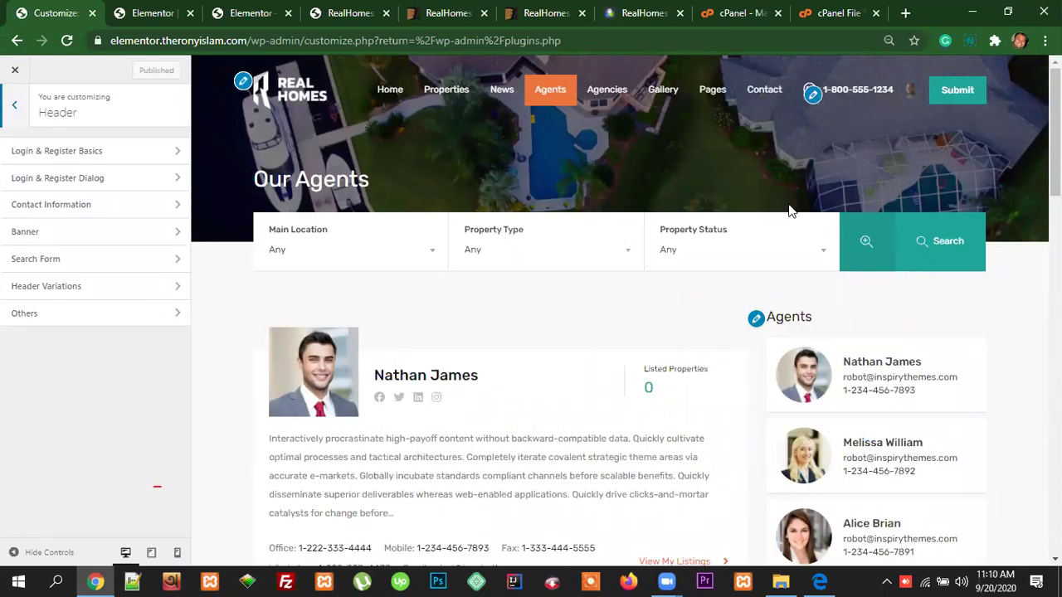
click(390, 89)
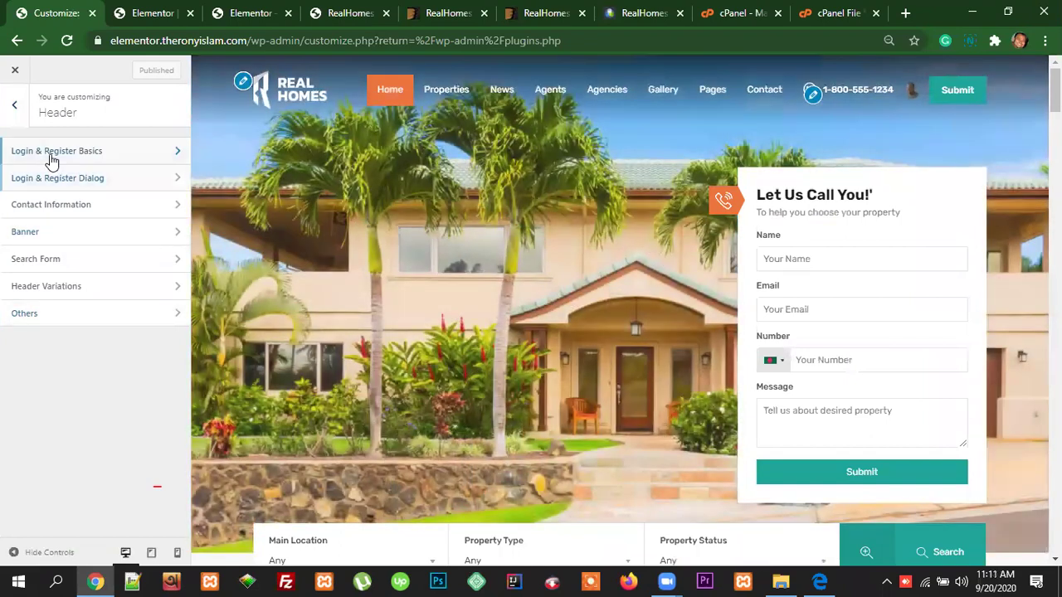
Step: In the header's Login & Register Basics, set the page users are redirected to after login to Edit Profile
click(80, 154)
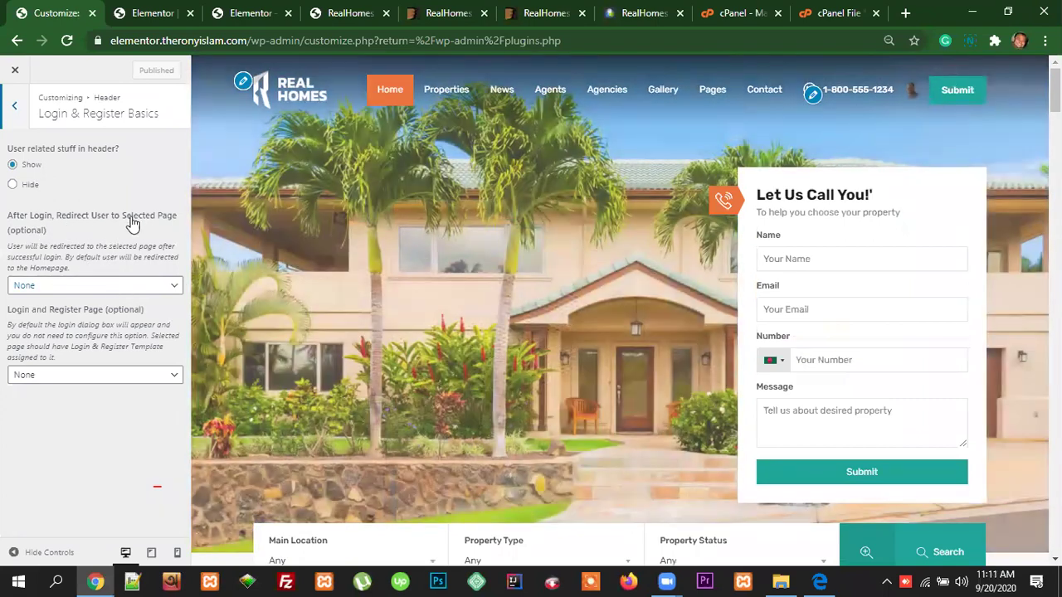
click(117, 290)
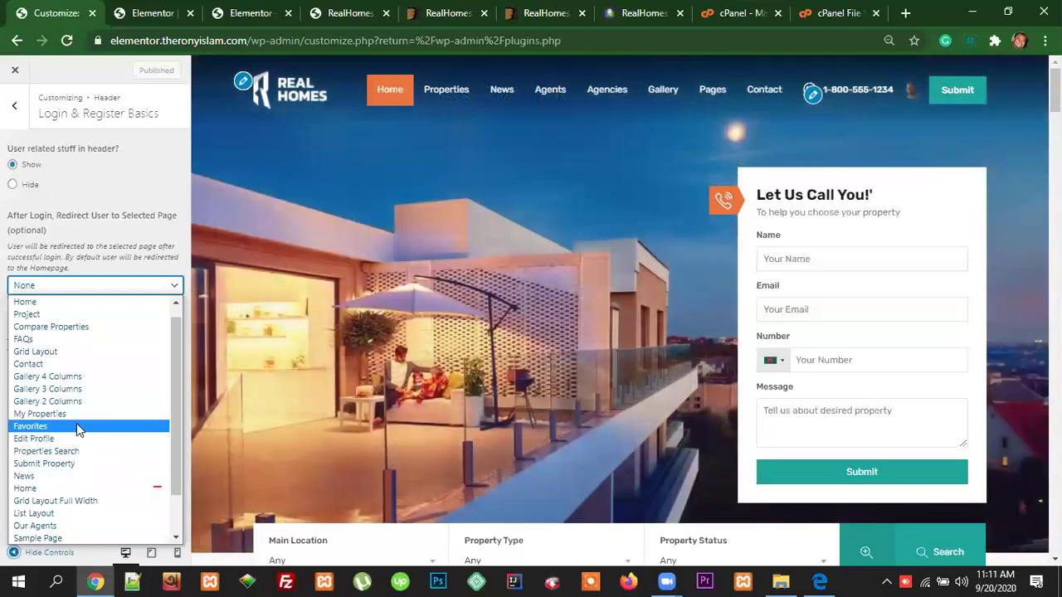
scroll(83, 464, down, 1)
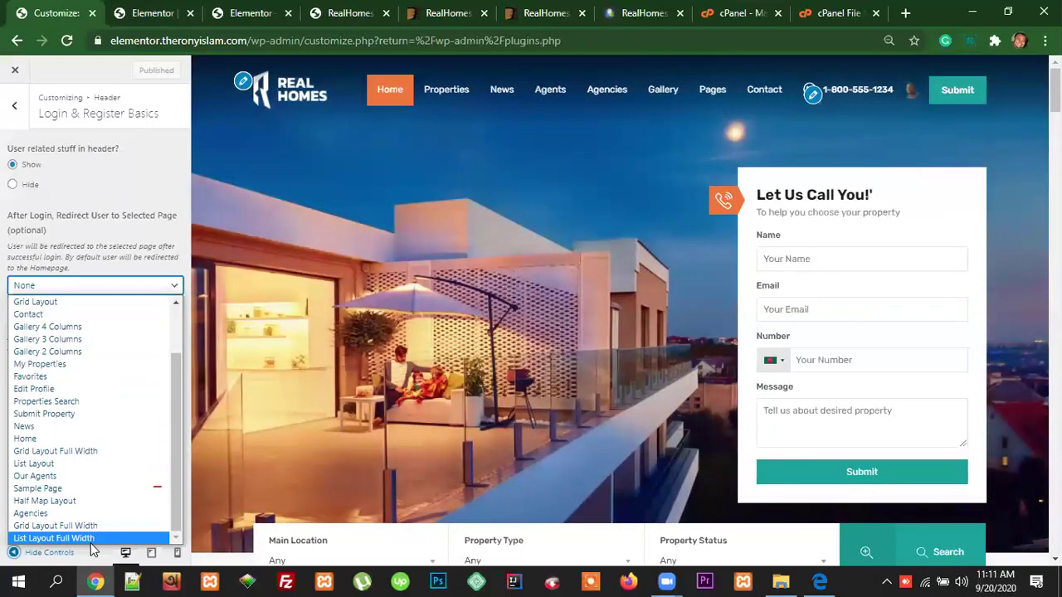
scroll(98, 528, up, 1)
scroll(98, 527, down, 1)
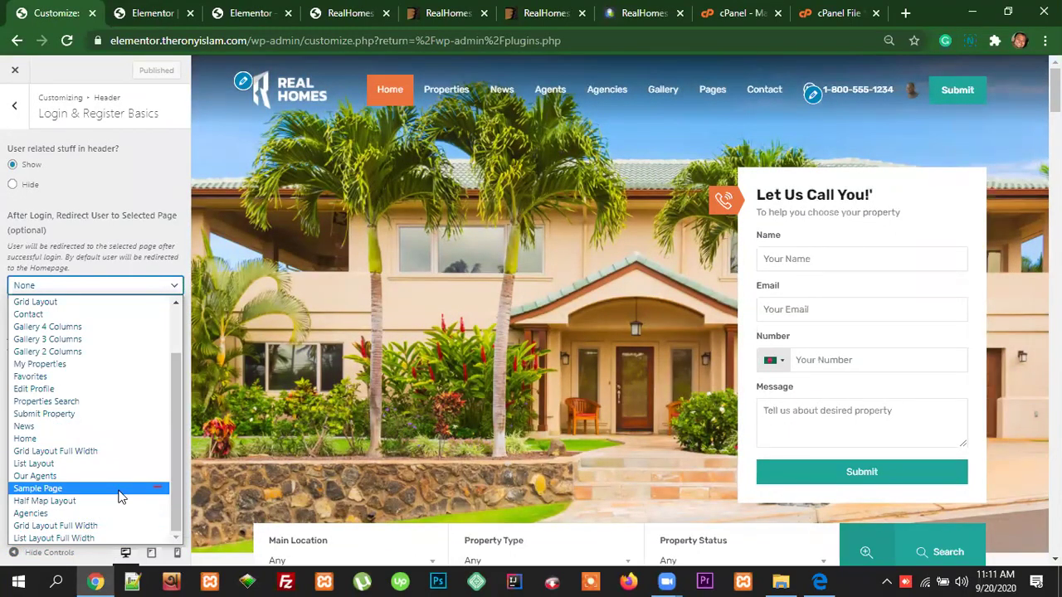
scroll(146, 497, up, 1)
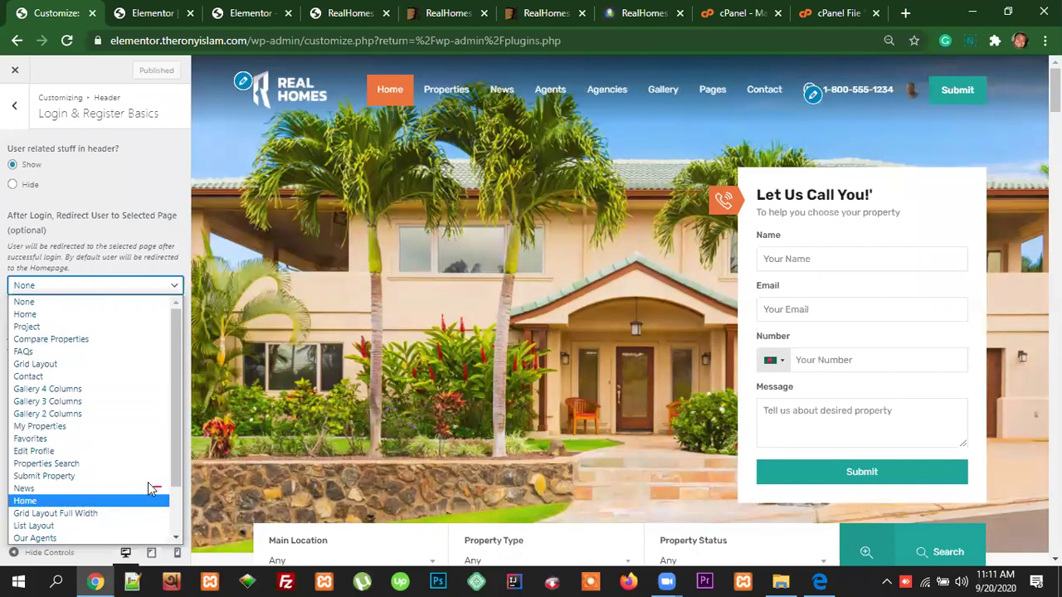
scroll(117, 441, down, 2)
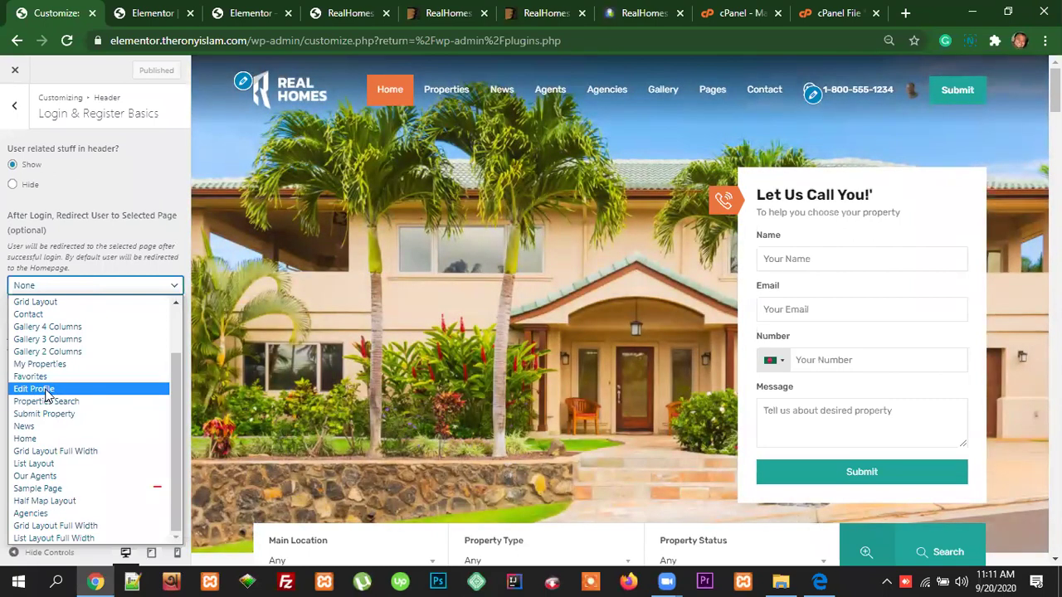
click(33, 389)
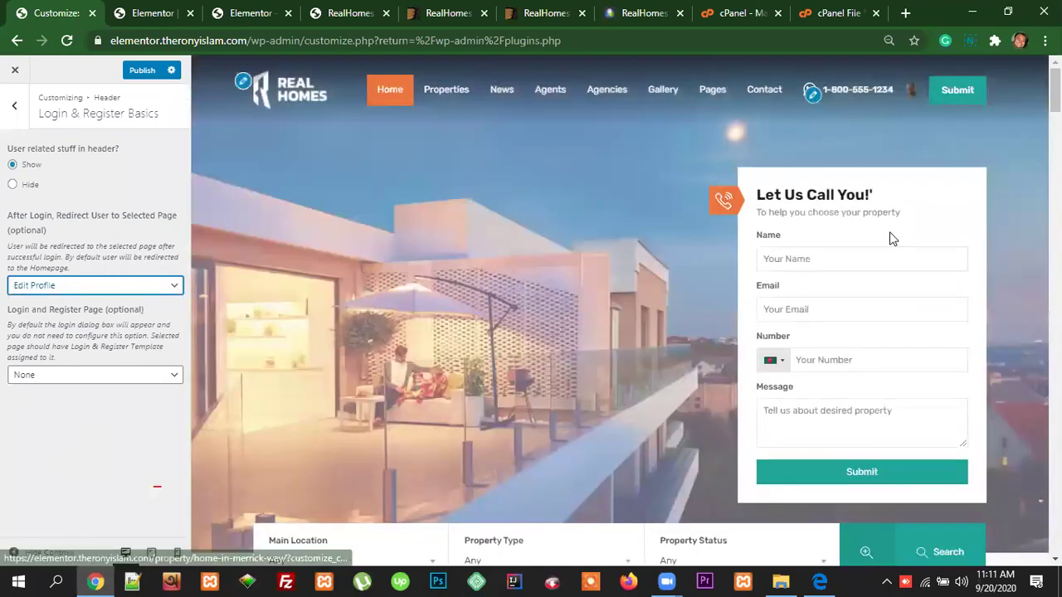
Step: Try hiding the user-related items in the header and set them back to Show
mouse_move(913, 100)
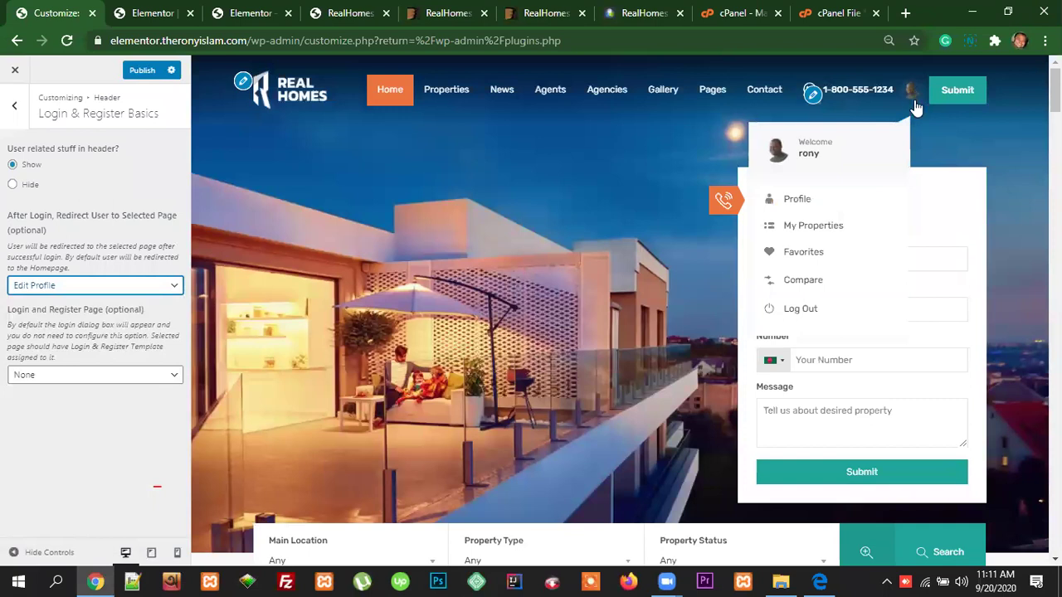
click(13, 186)
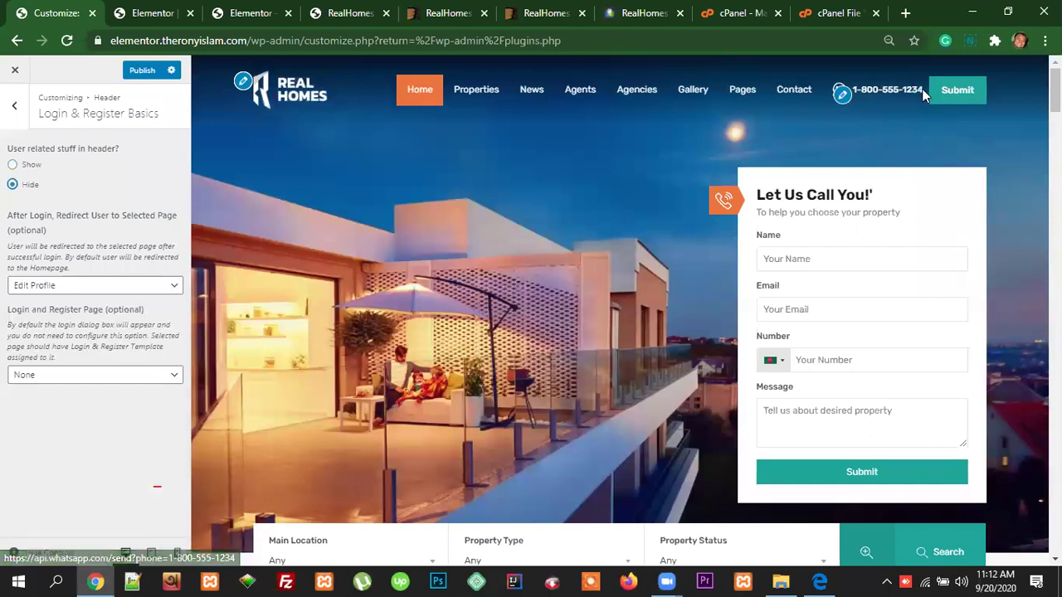
click(13, 165)
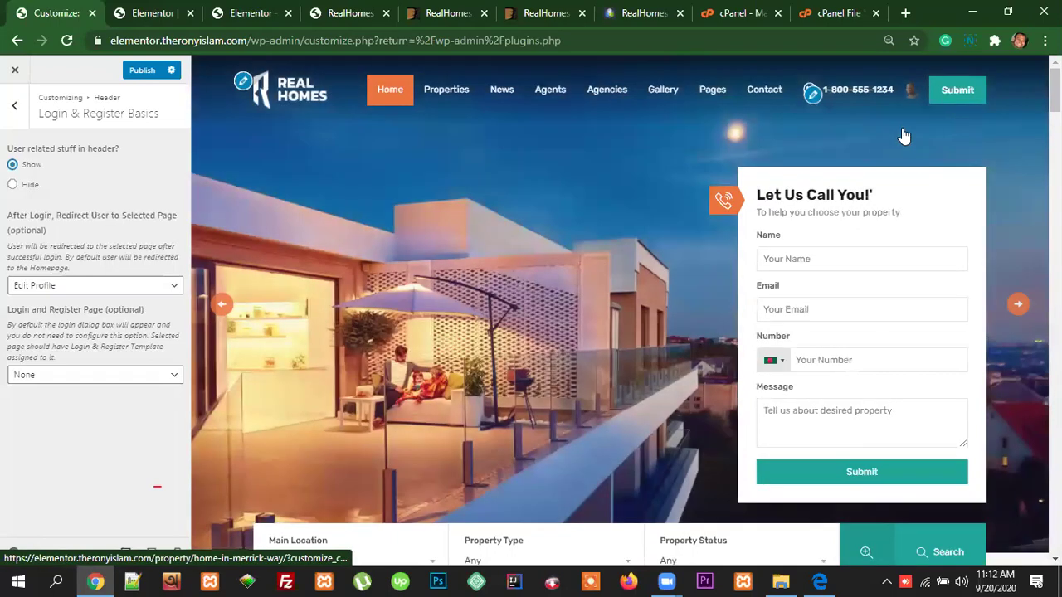
mouse_move(915, 97)
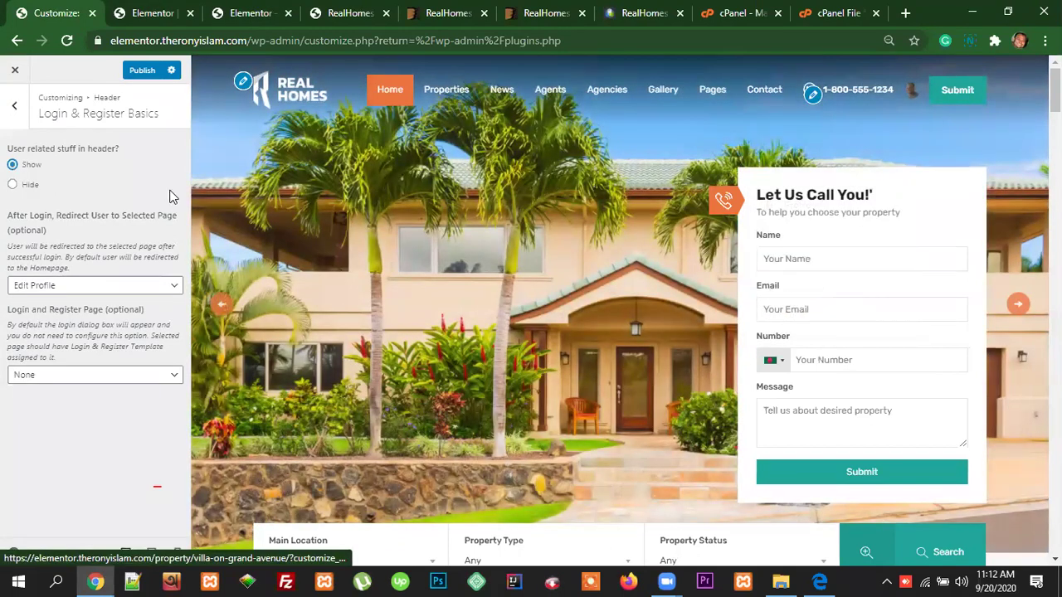
Step: Open the header's Login & Register Dialog settings and look over the quote, background image and date options
click(15, 106)
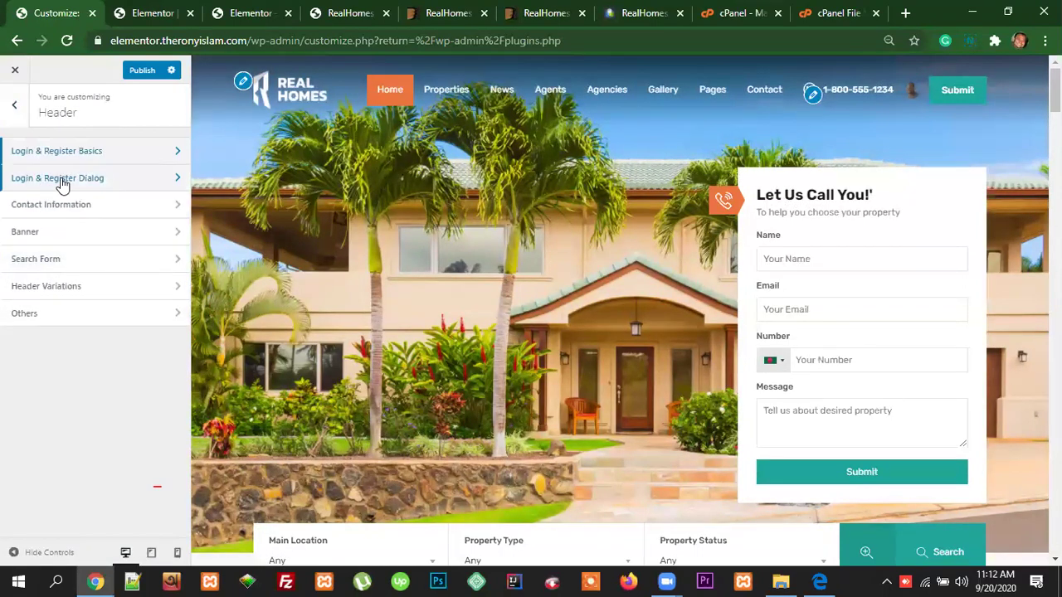
click(63, 179)
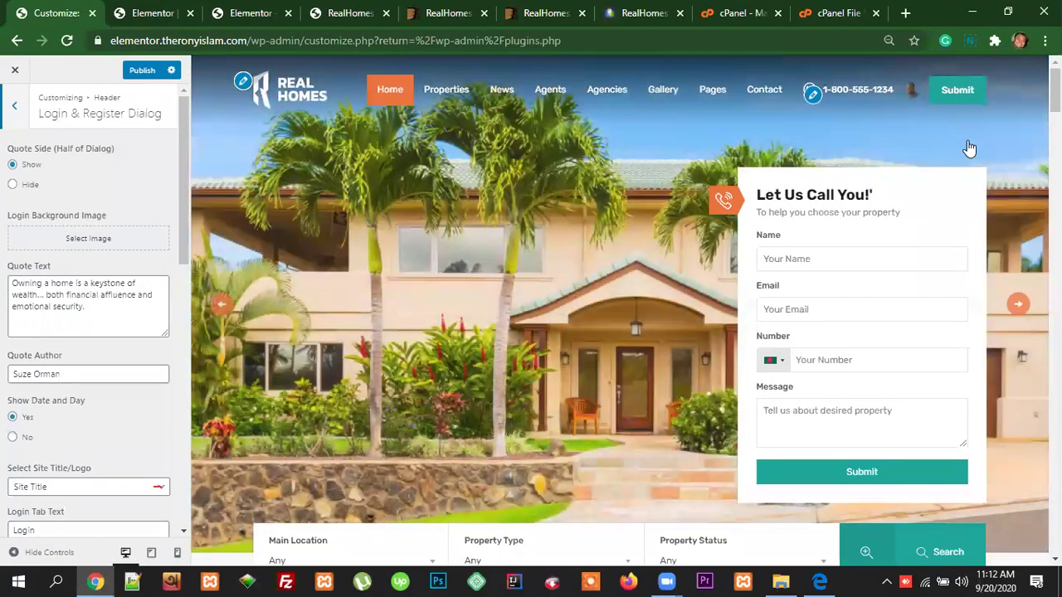
mouse_move(226, 306)
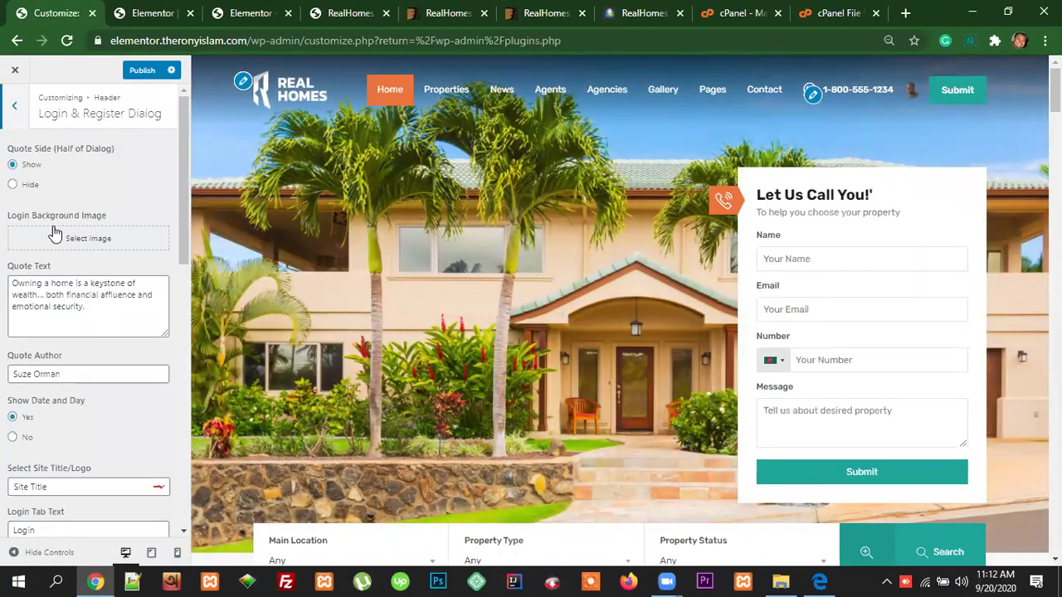
Step: Open the site's front page in a new browser tab and bring up its login dialog
drag(250, 42, 110, 42)
key(ctrl+c)
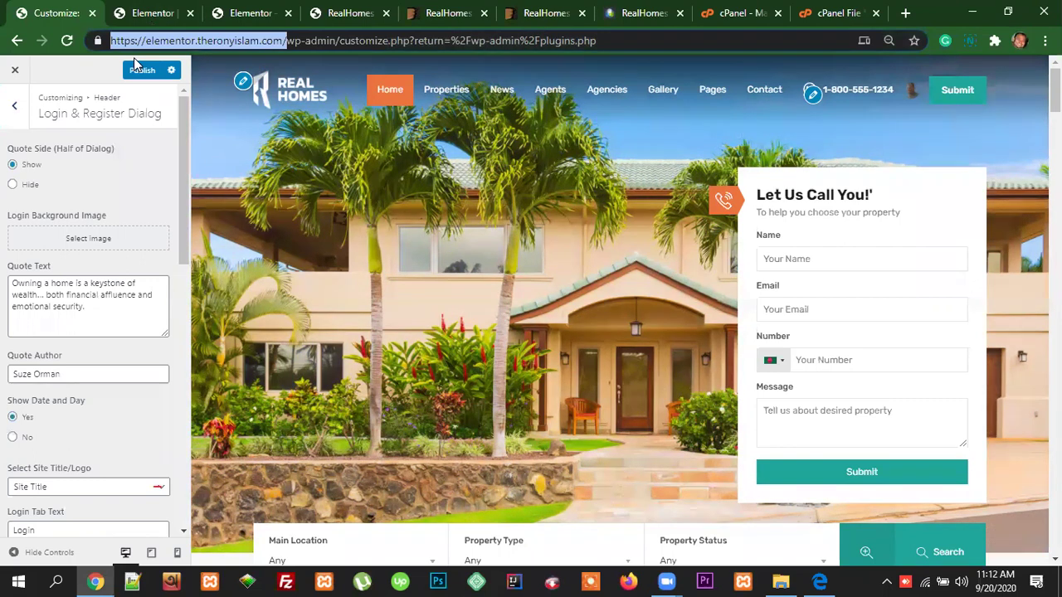
click(908, 13)
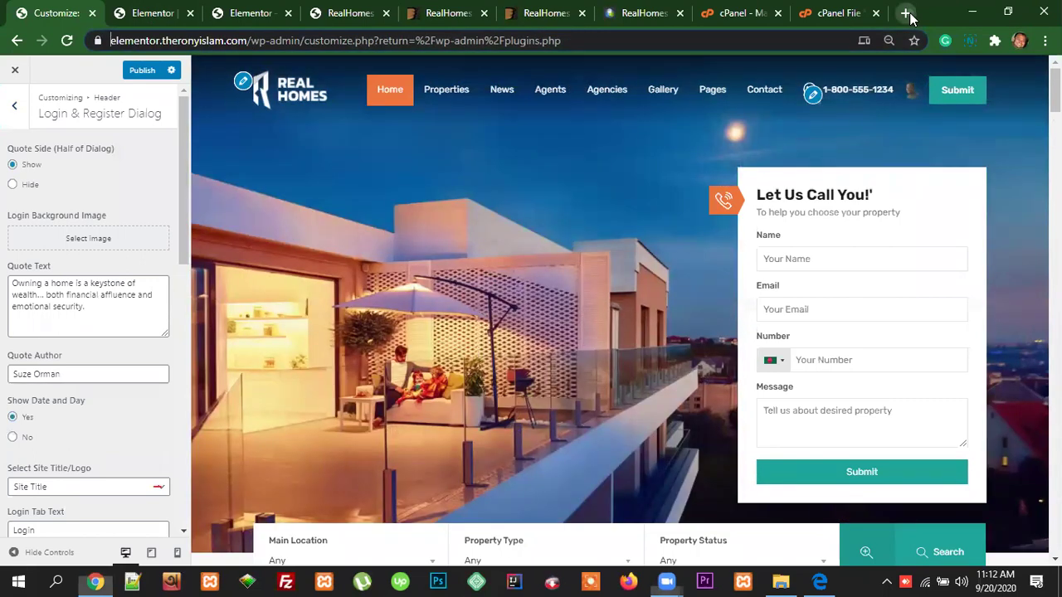
click(118, 43)
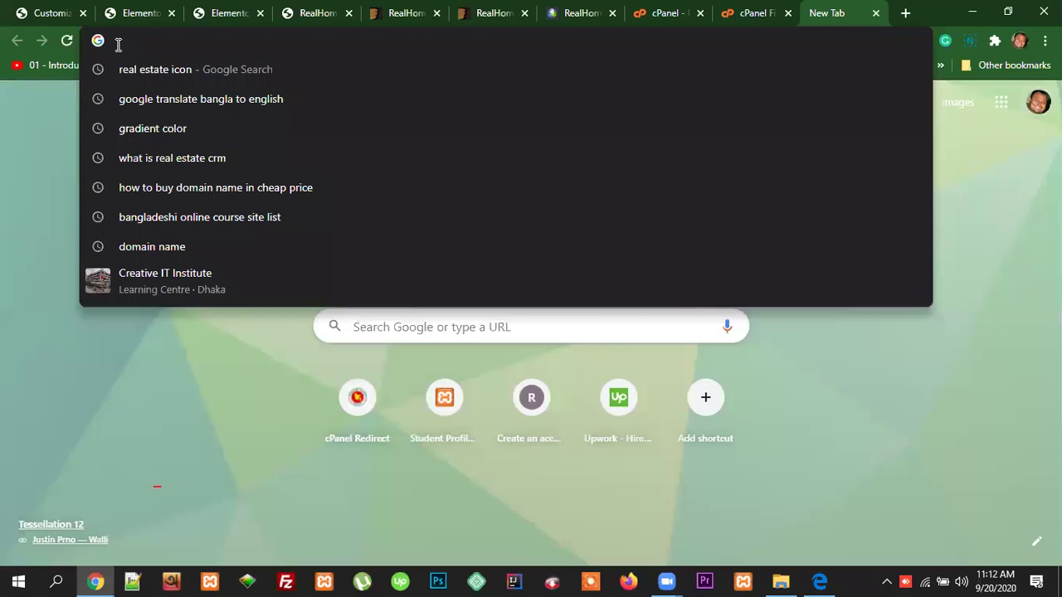
key(ctrl+v)
key(Return)
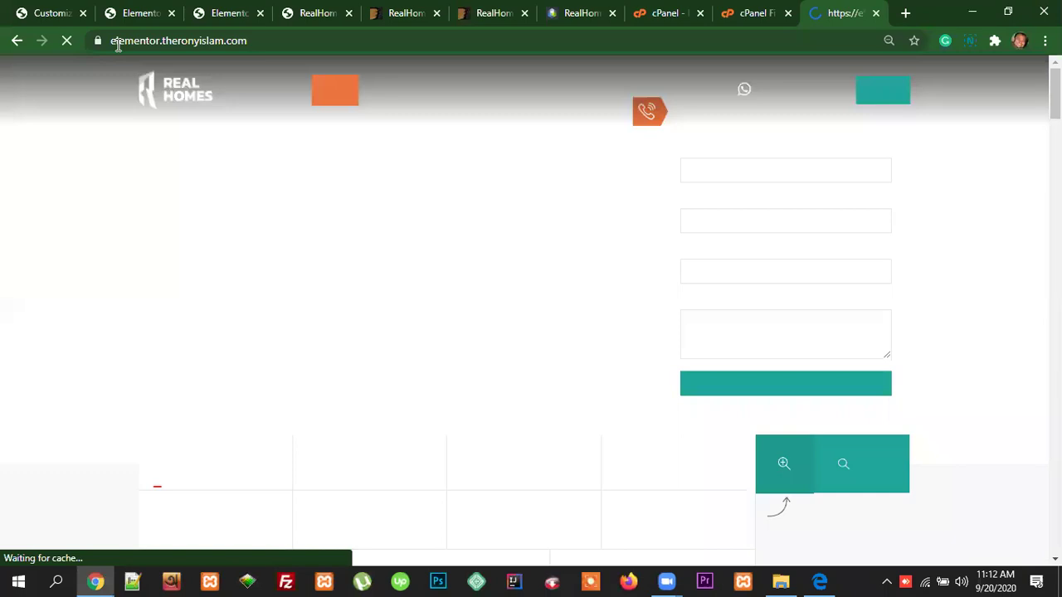
mouse_move(825, 94)
click(746, 312)
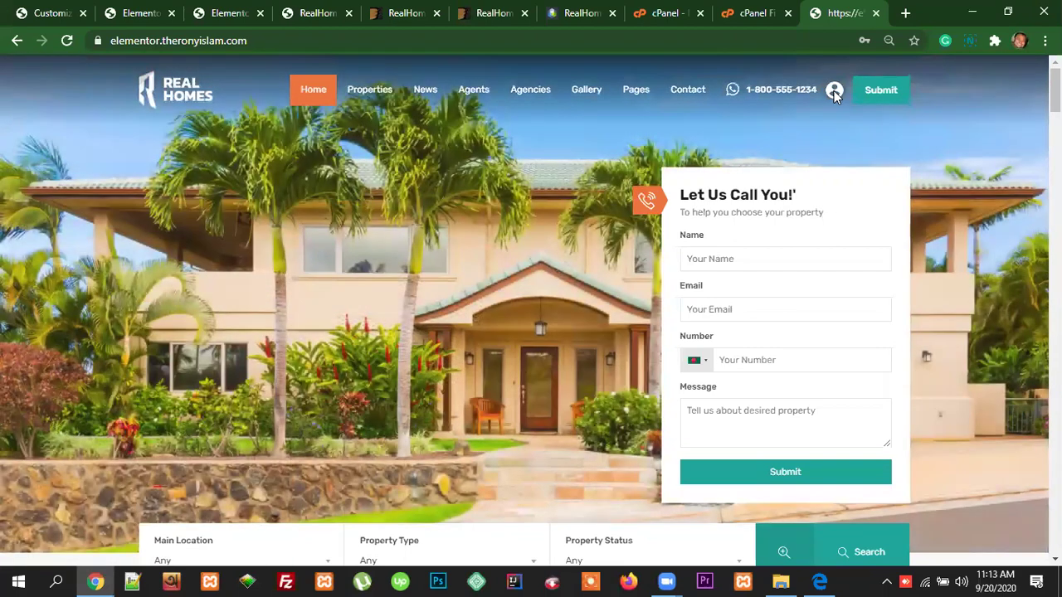
click(834, 91)
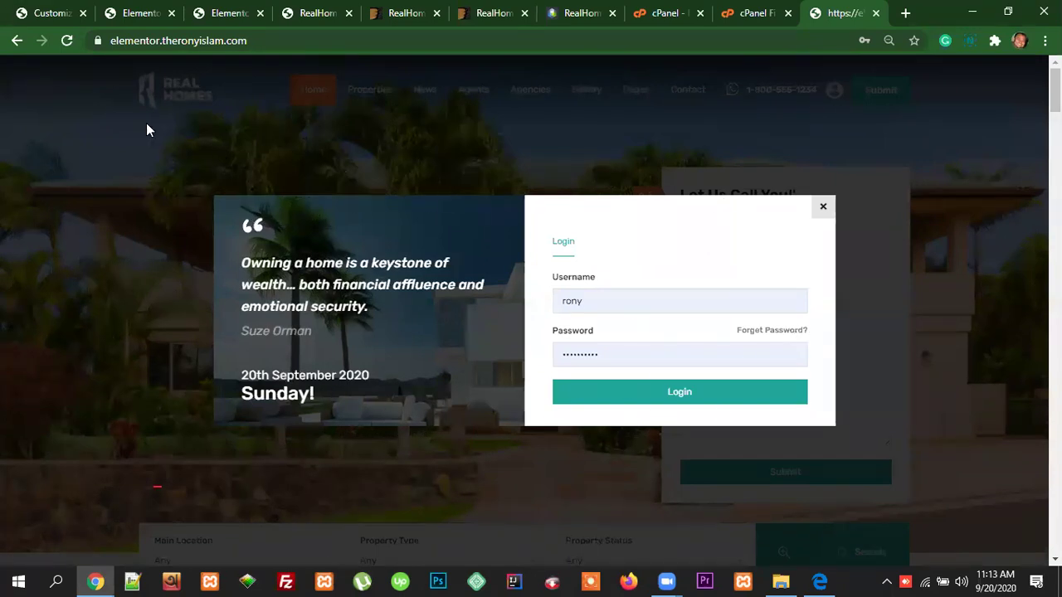
Step: Compare the live login dialog's quote side and background image with their settings in the customizer
click(51, 12)
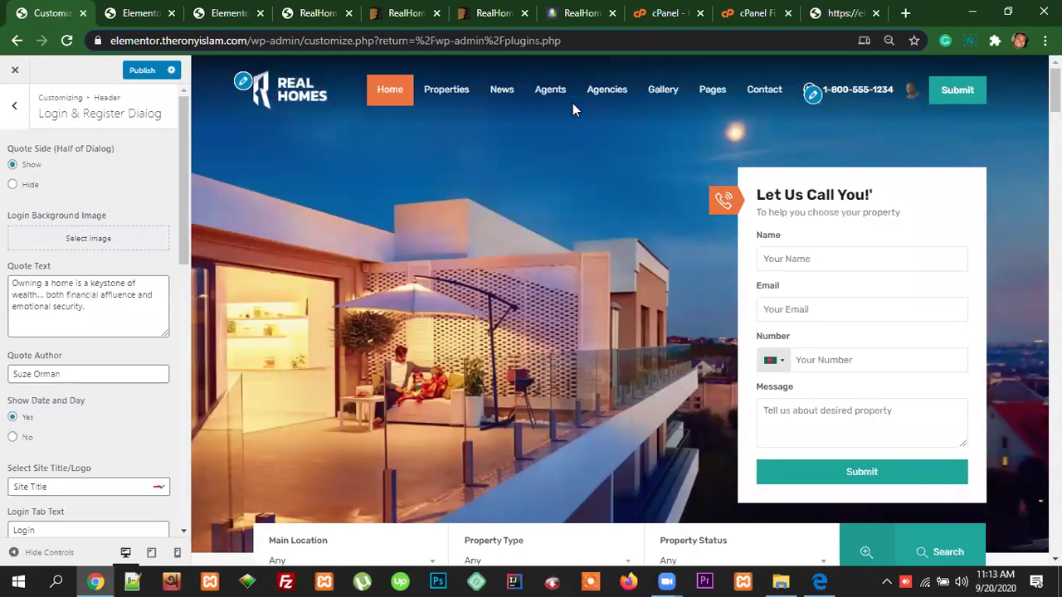
click(863, 12)
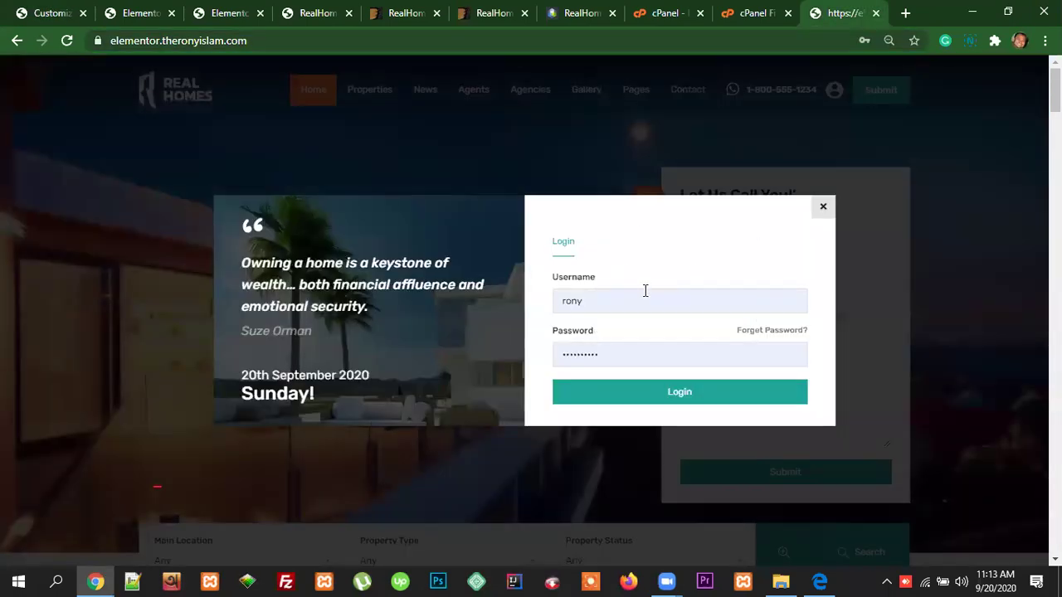
click(51, 13)
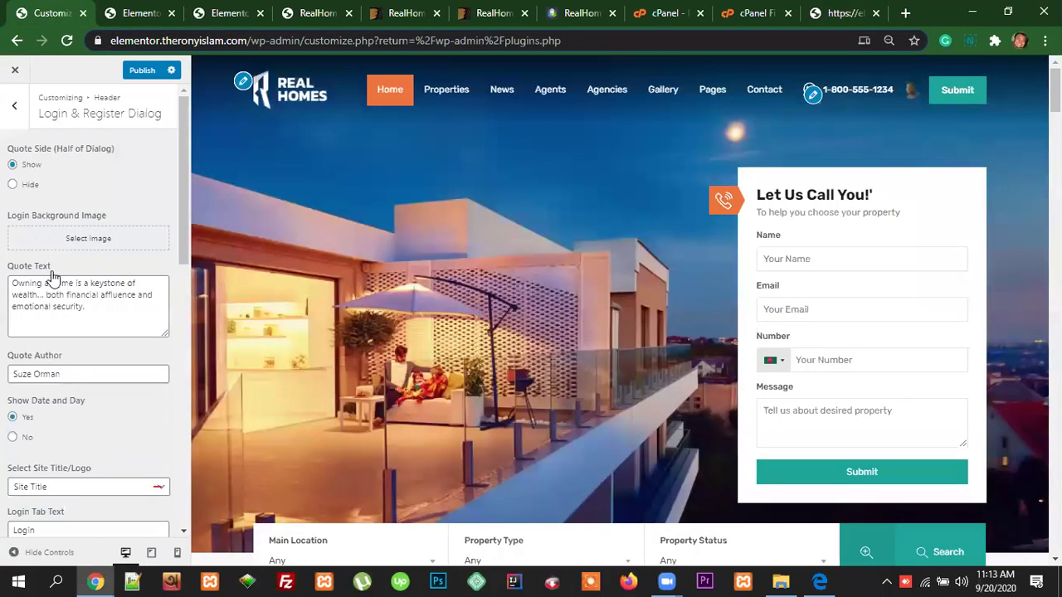
click(863, 12)
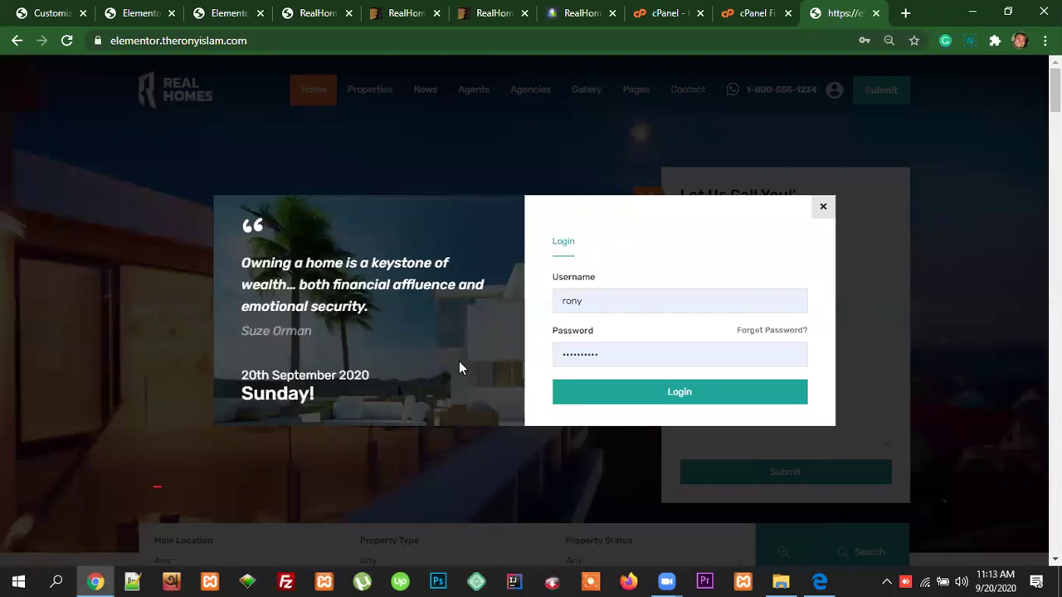
click(52, 13)
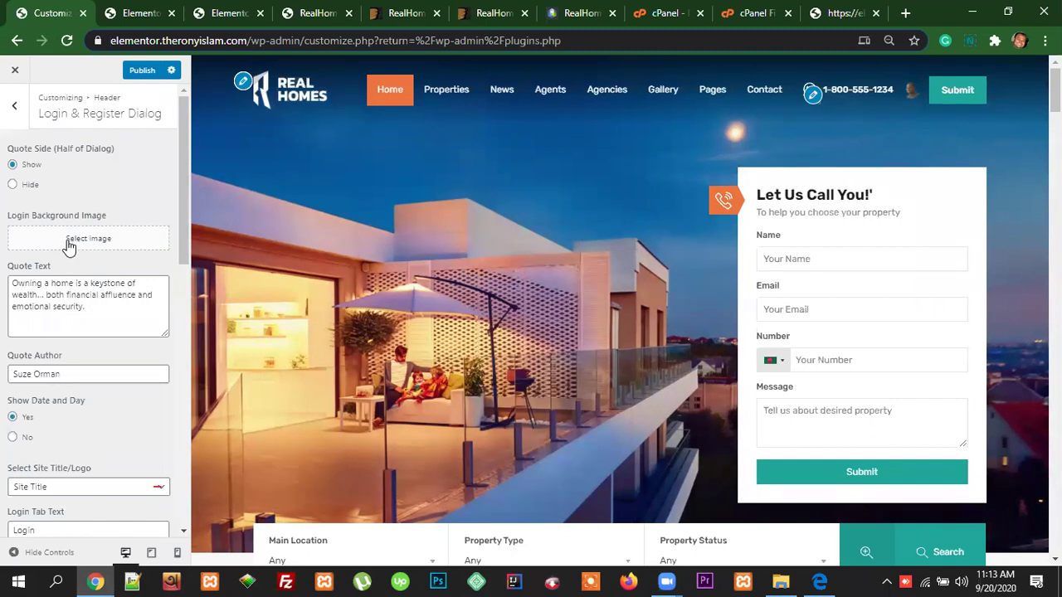
Step: Match the Quote Text and Quote Author settings with the quote displayed in the live login dialog
drag(93, 307, 12, 283)
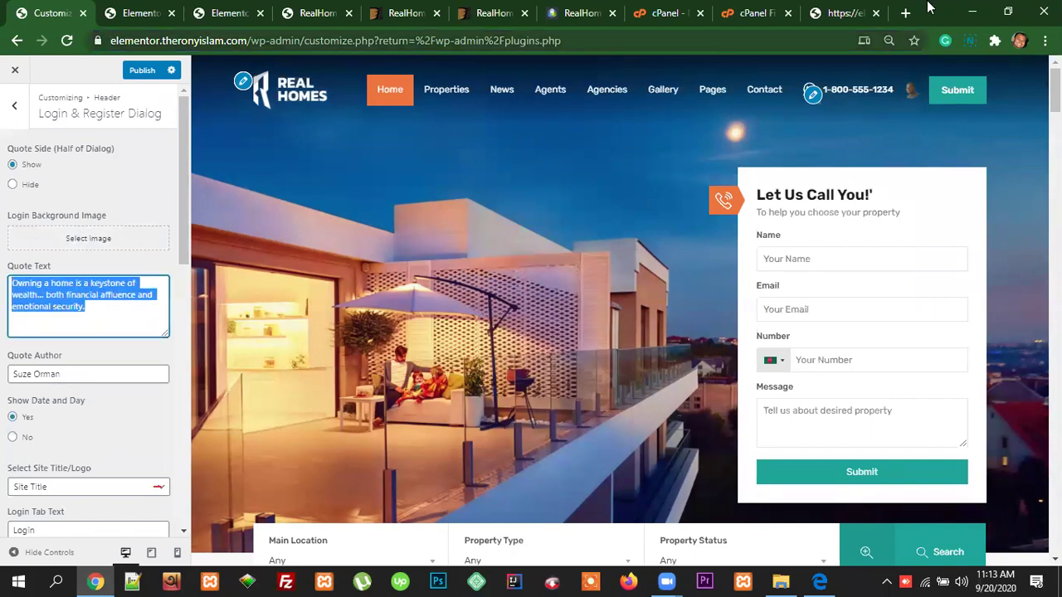
key(ctrl+9)
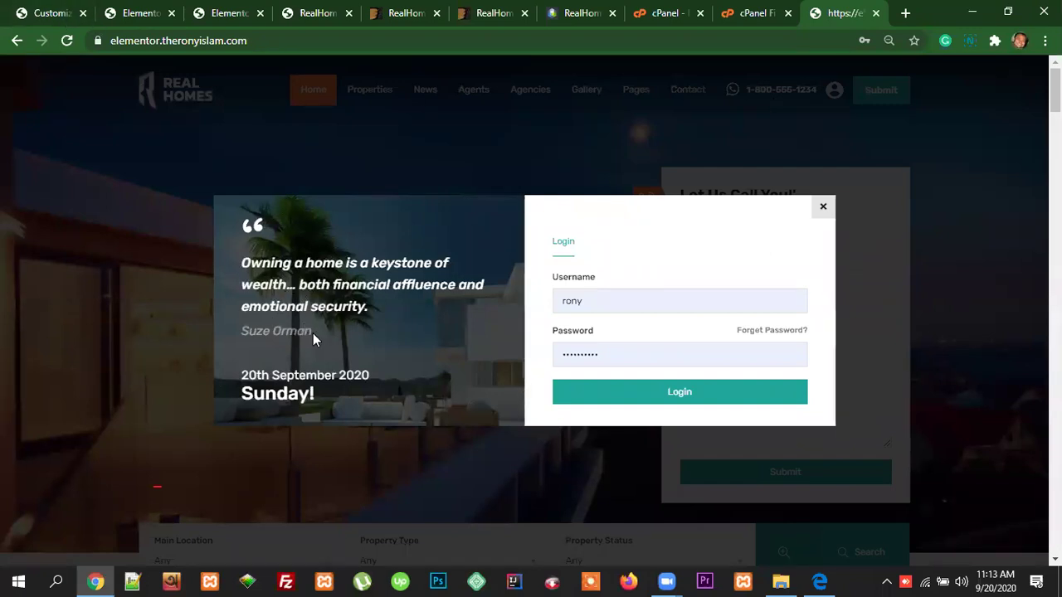
click(54, 18)
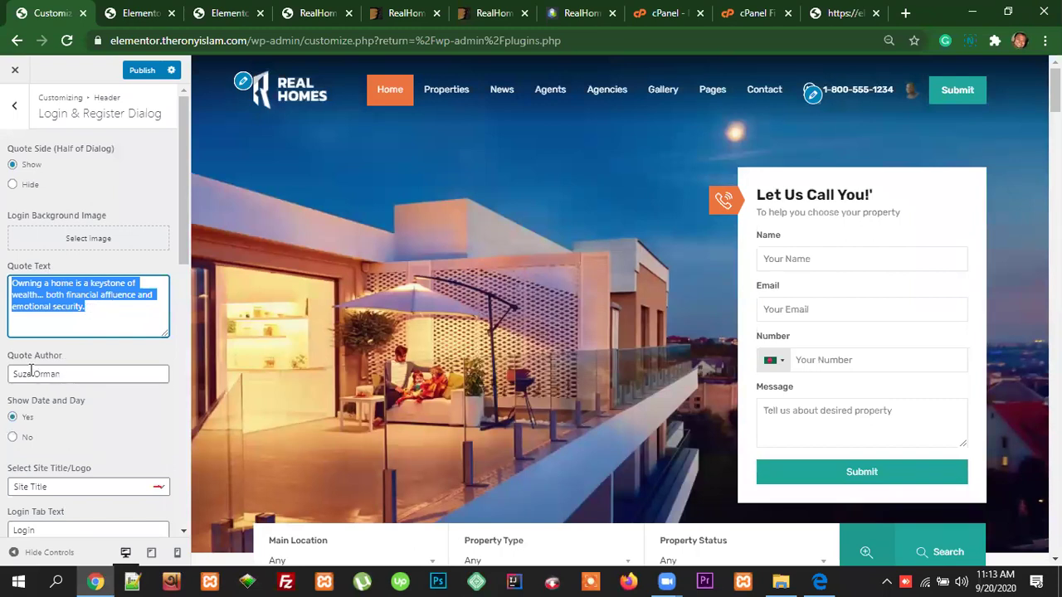
drag(79, 374, 17, 375)
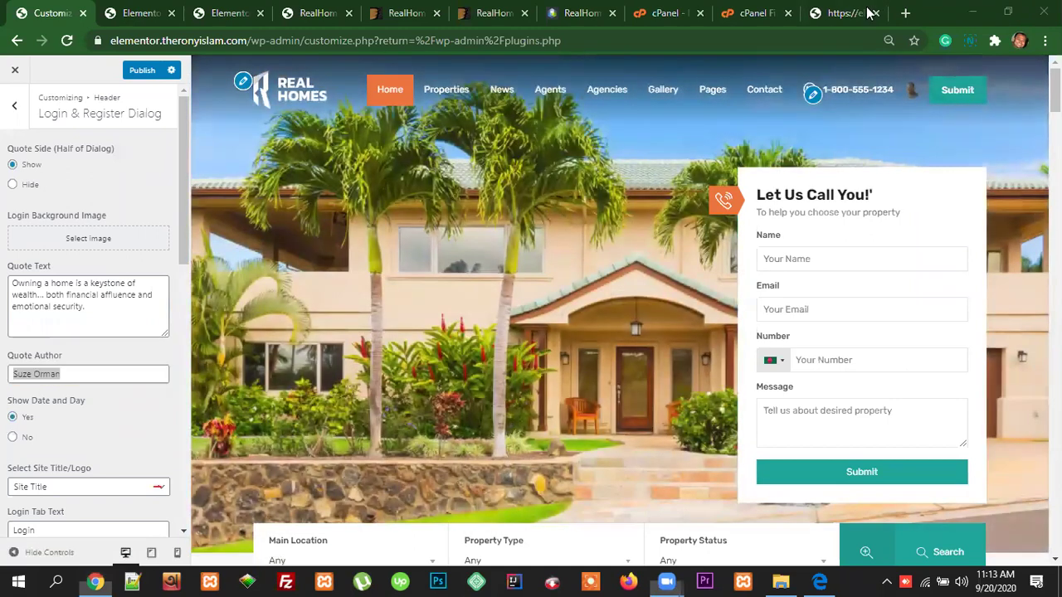
click(839, 25)
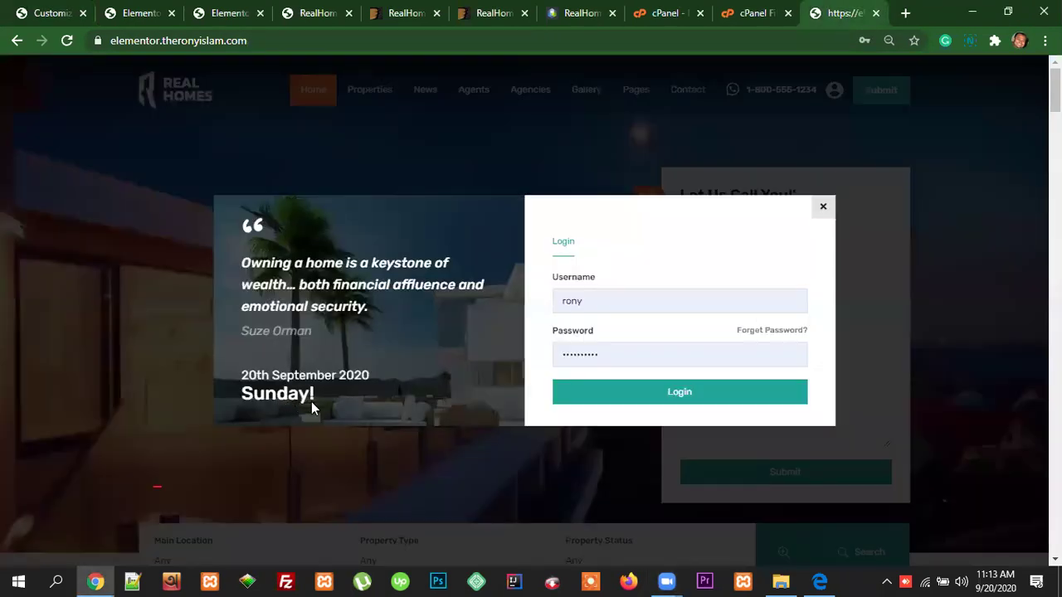
Step: Compare the customizer's Show Date and Day and Quote Author settings with the live login dialog
click(53, 14)
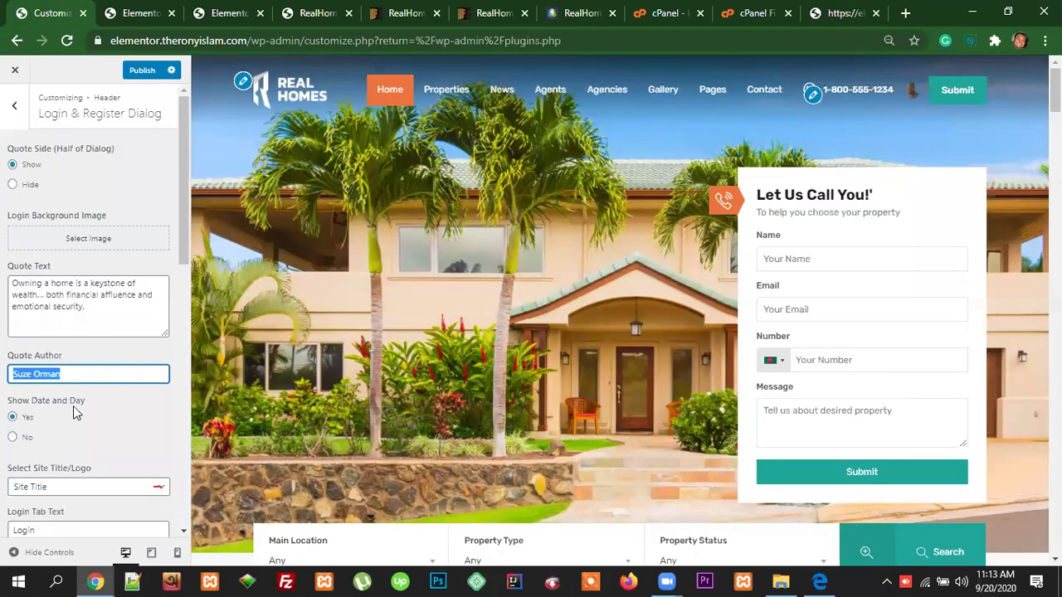
click(842, 14)
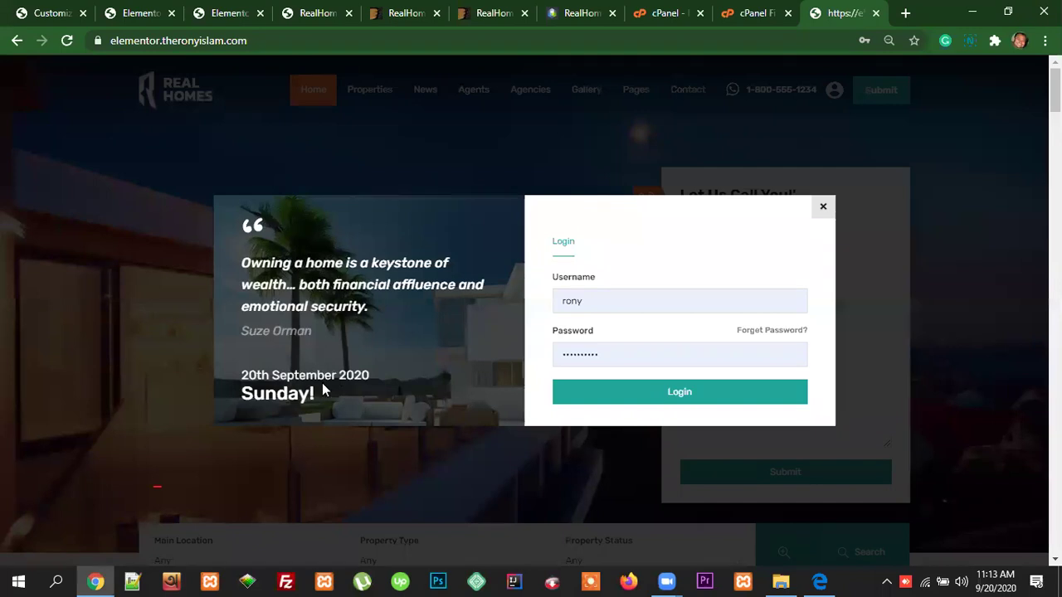
click(54, 14)
triple_click(68, 377)
scroll(100, 448, down, 1)
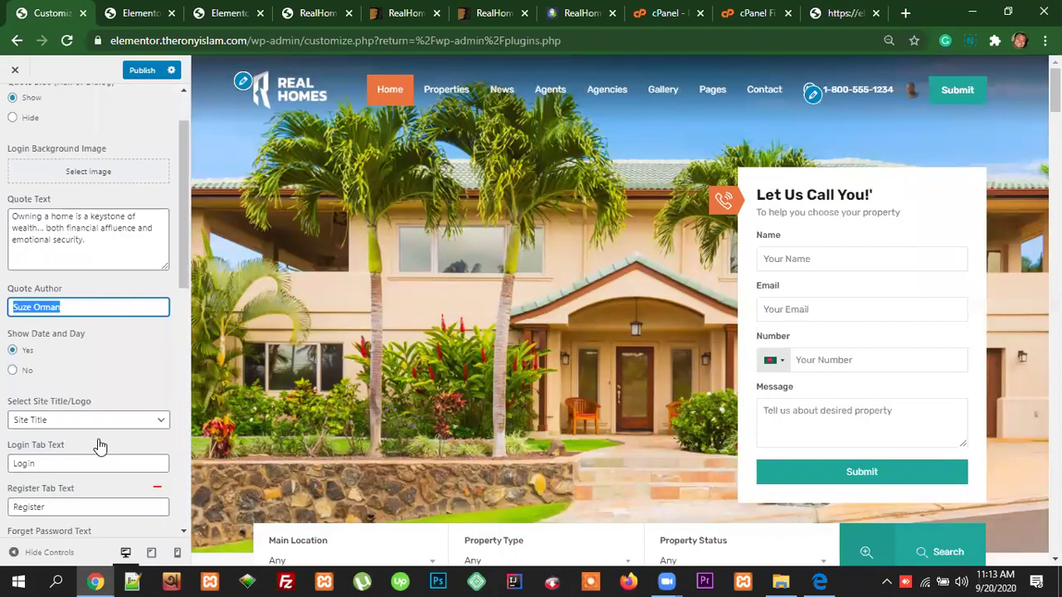
Step: Look over the dialog's Login and Register tab texts and the username, password and login button label settings
scroll(113, 419, down, 1)
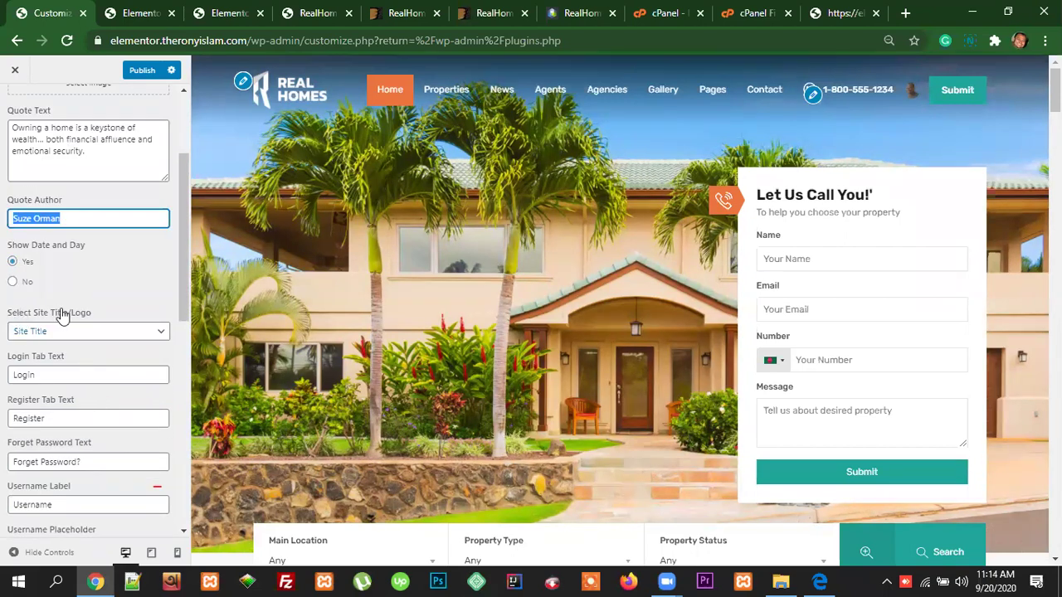
scroll(87, 332, down, 1)
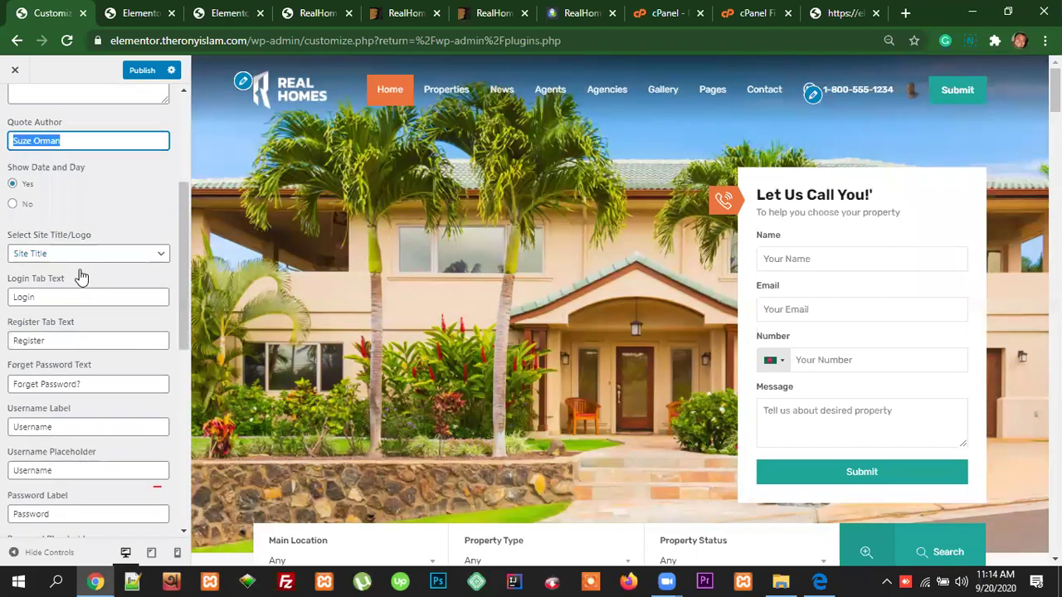
double_click(29, 296)
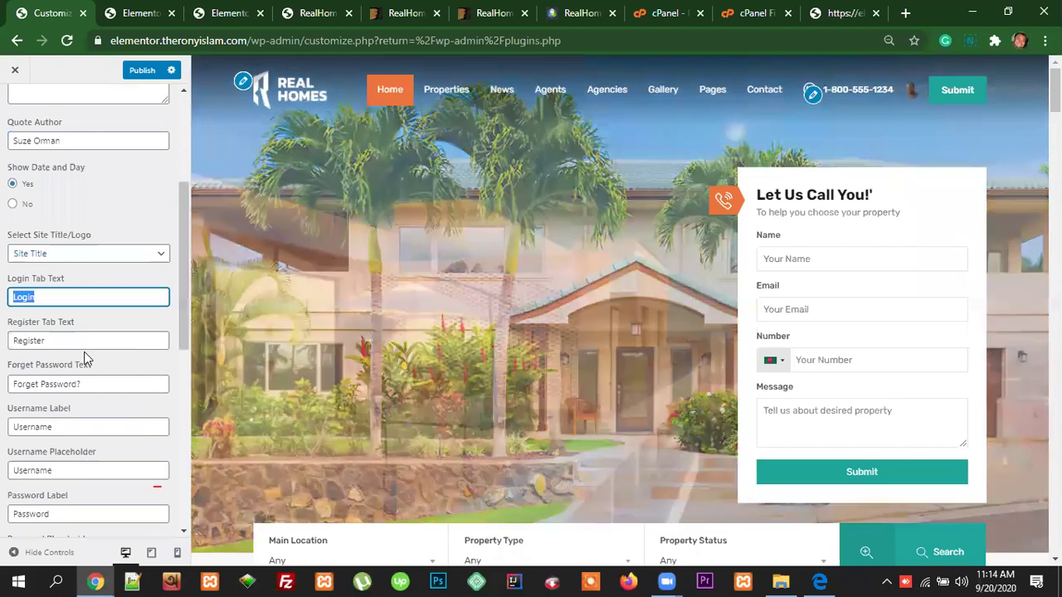
double_click(37, 340)
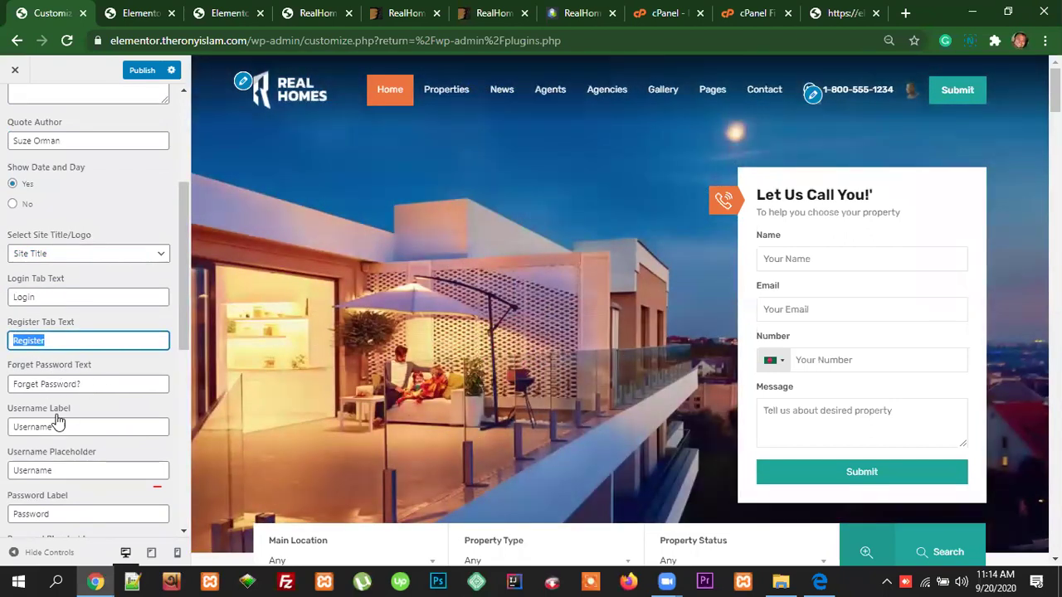
scroll(47, 427, down, 1)
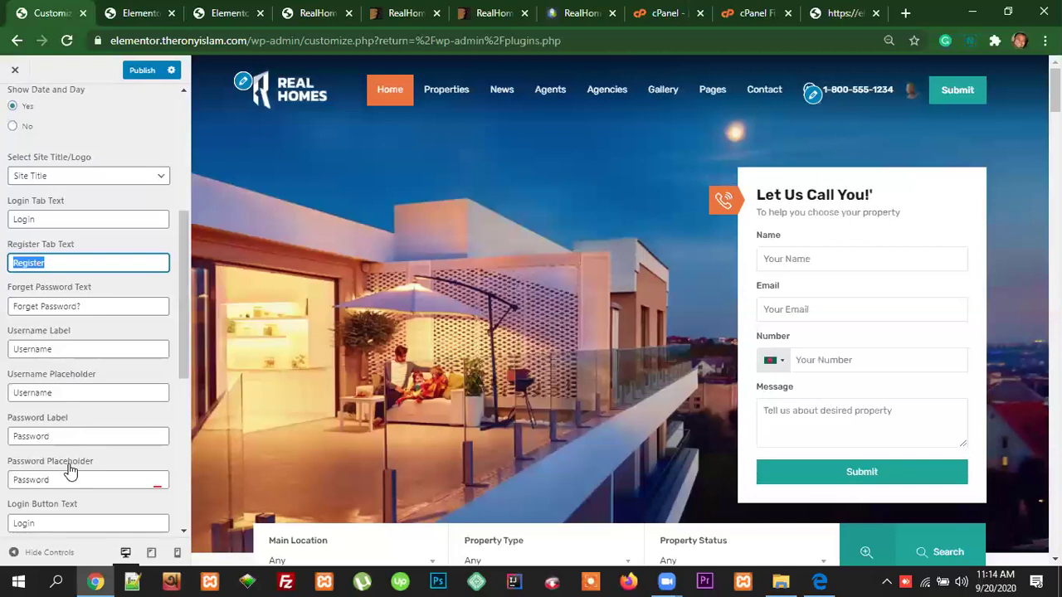
scroll(68, 465, down, 2)
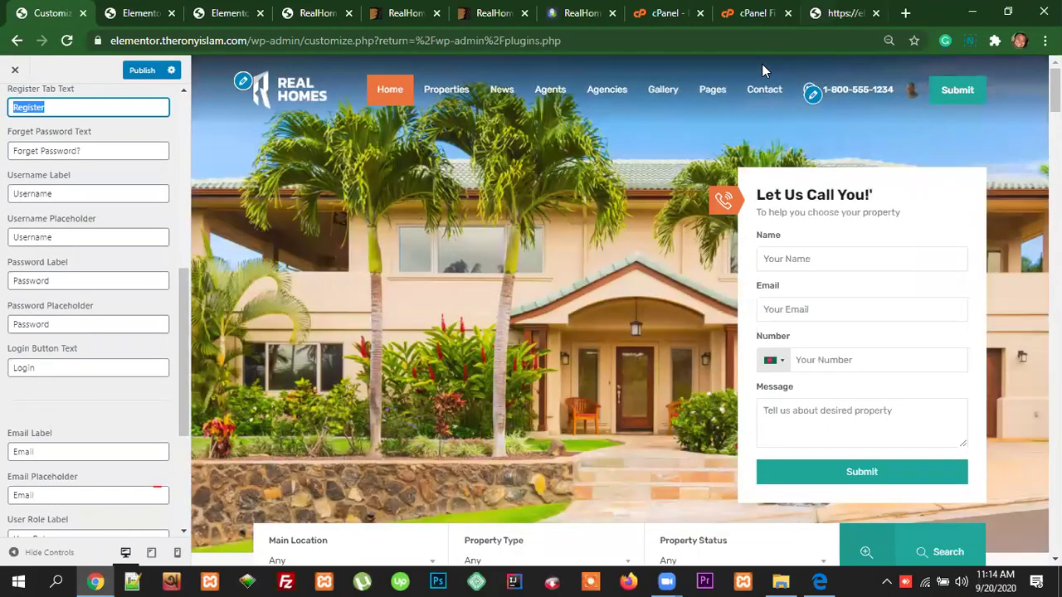
Step: Compare the Username Label and the other login form texts in the customizer with the live login dialog
click(842, 12)
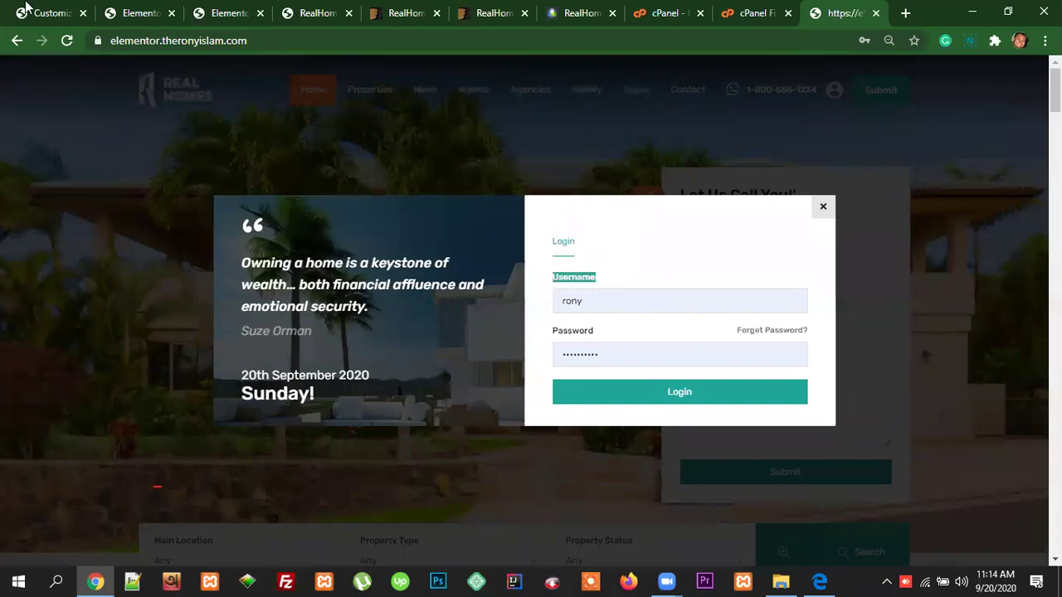
click(50, 13)
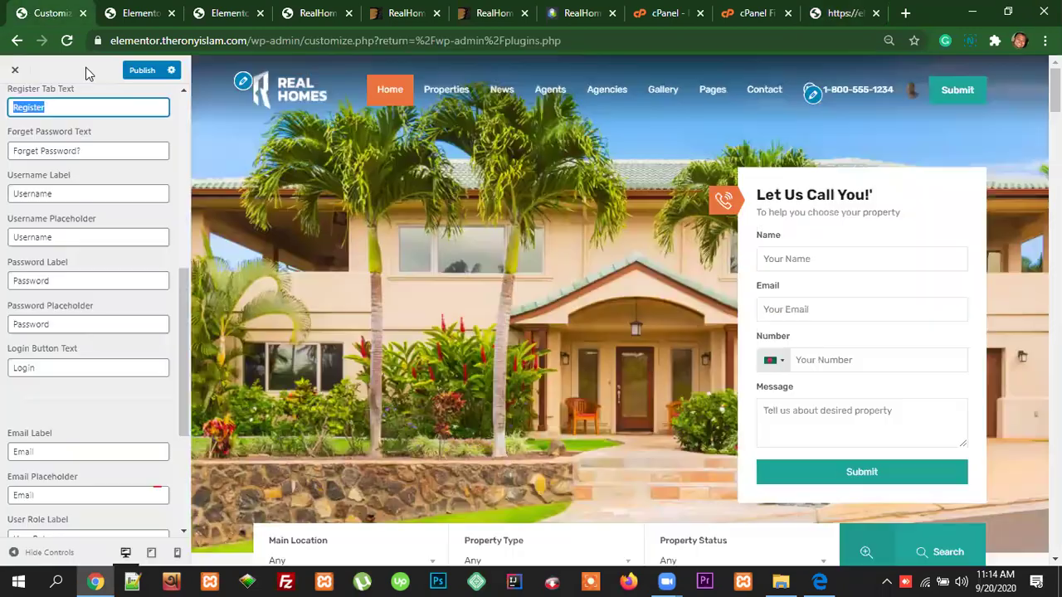
click(60, 193)
double_click(55, 191)
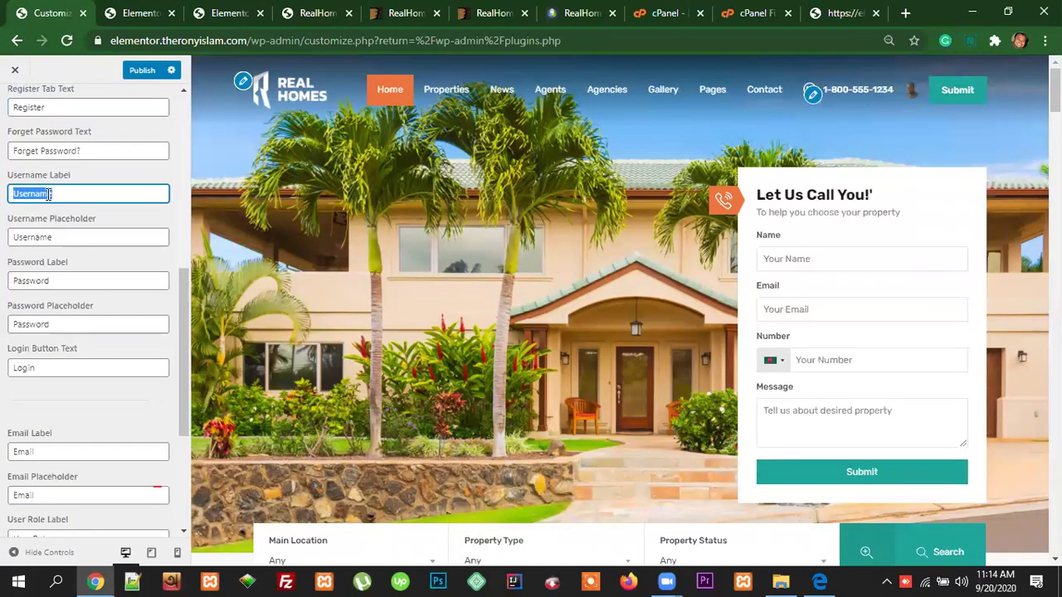
key(ctrl+9)
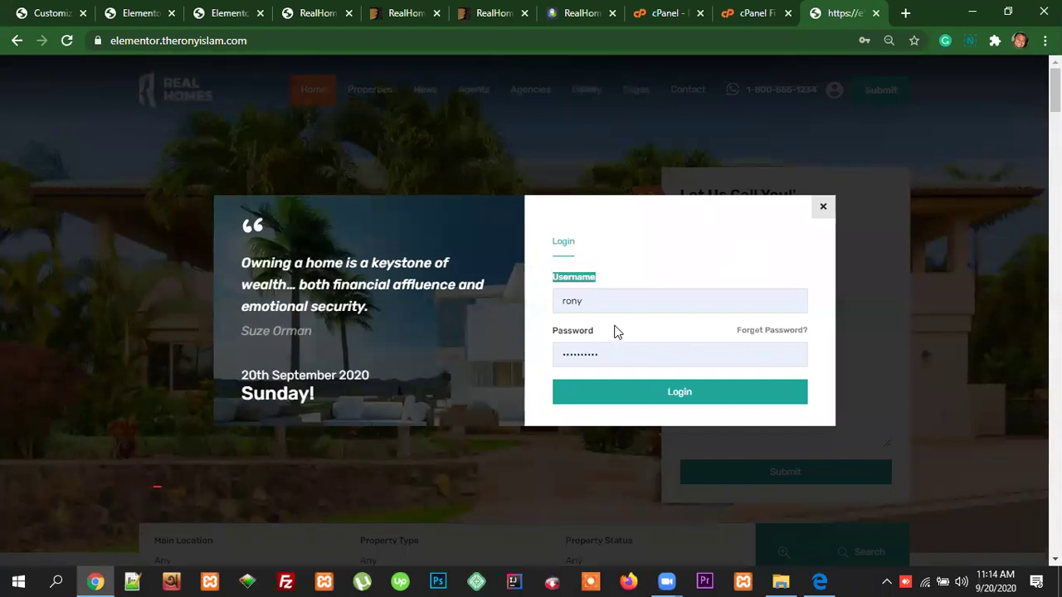
click(587, 341)
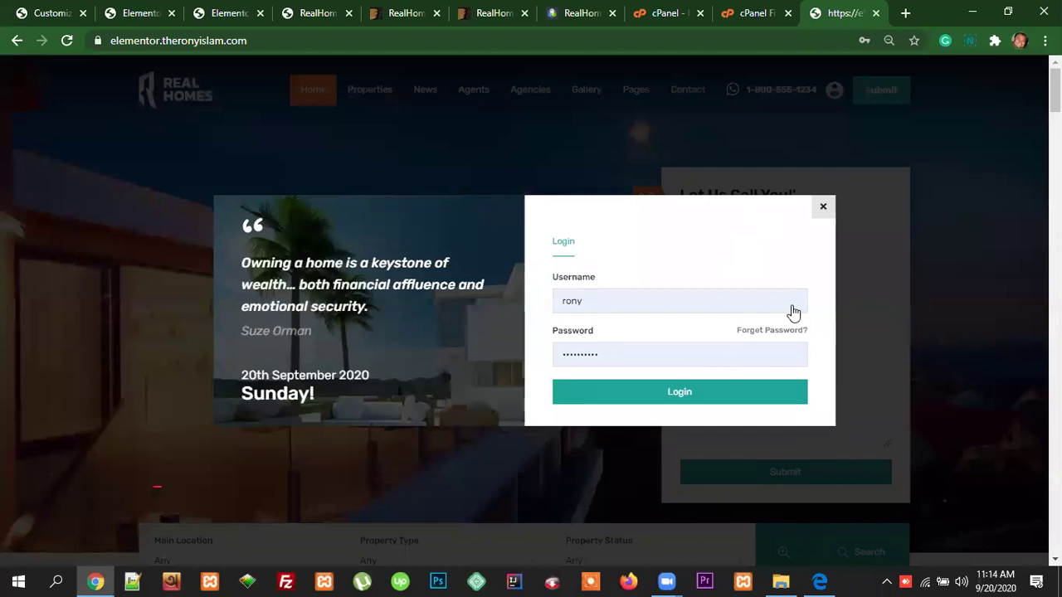
click(46, 12)
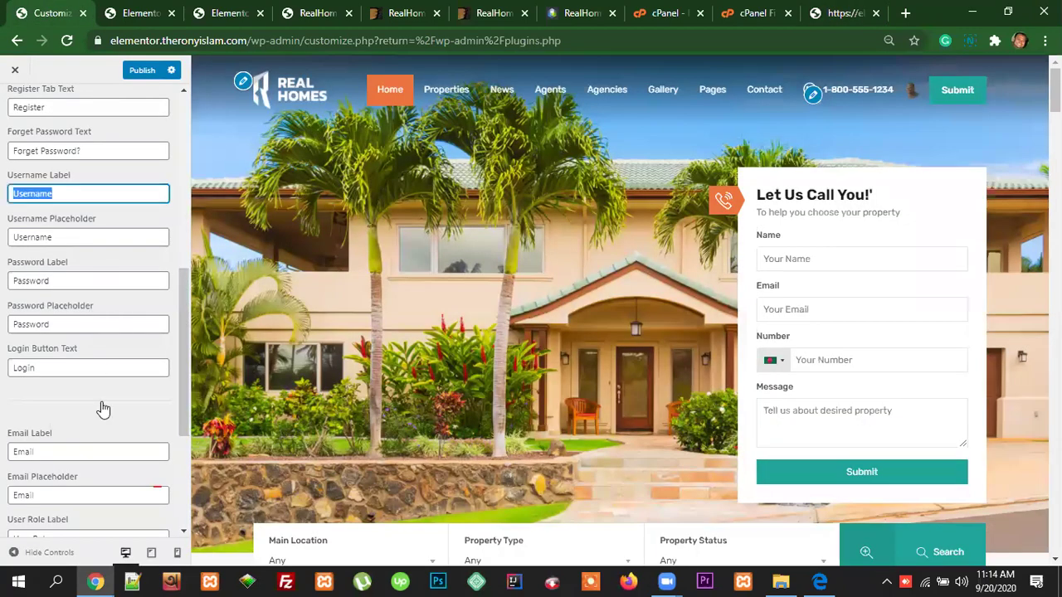
Step: Look over the remaining registration and password reset text settings and return to the Header section list
scroll(103, 409, down, 5)
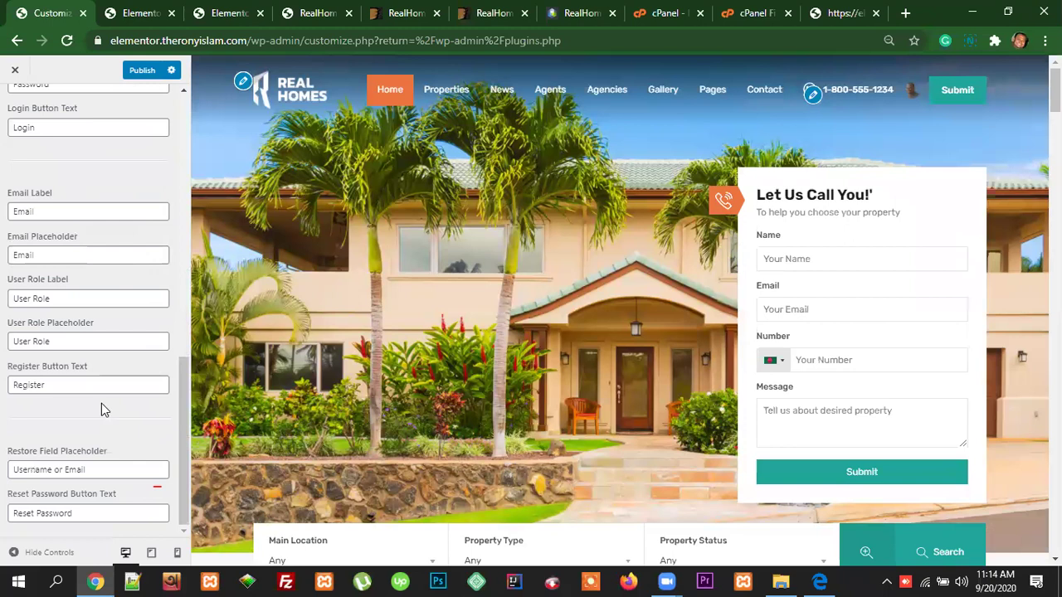
scroll(101, 399, up, 10)
click(17, 106)
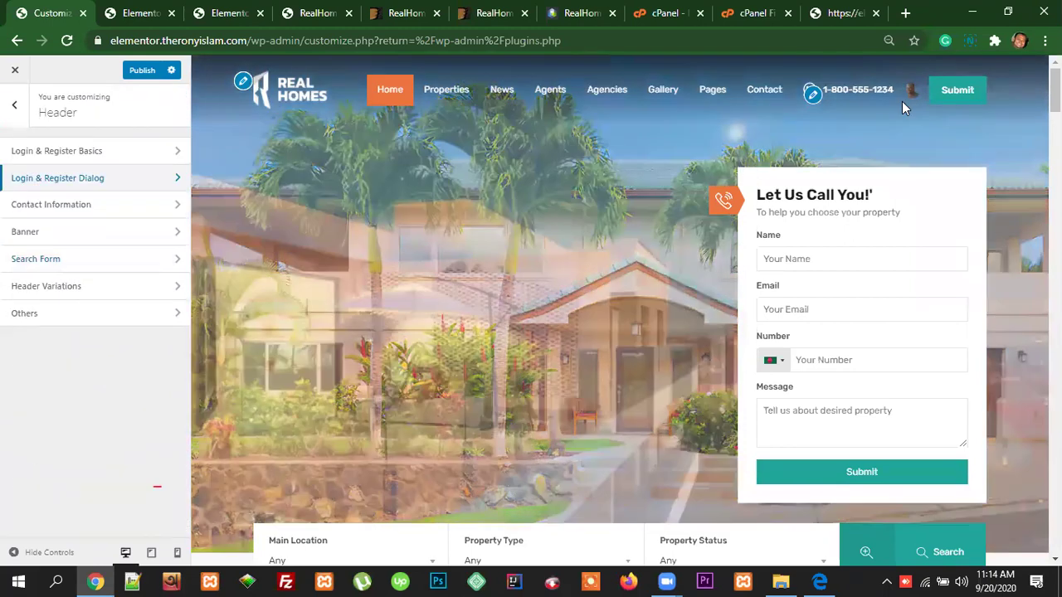
Step: Check the account menu in the preview and log back in to the WordPress dashboard through the site's wp-admin address
mouse_move(913, 93)
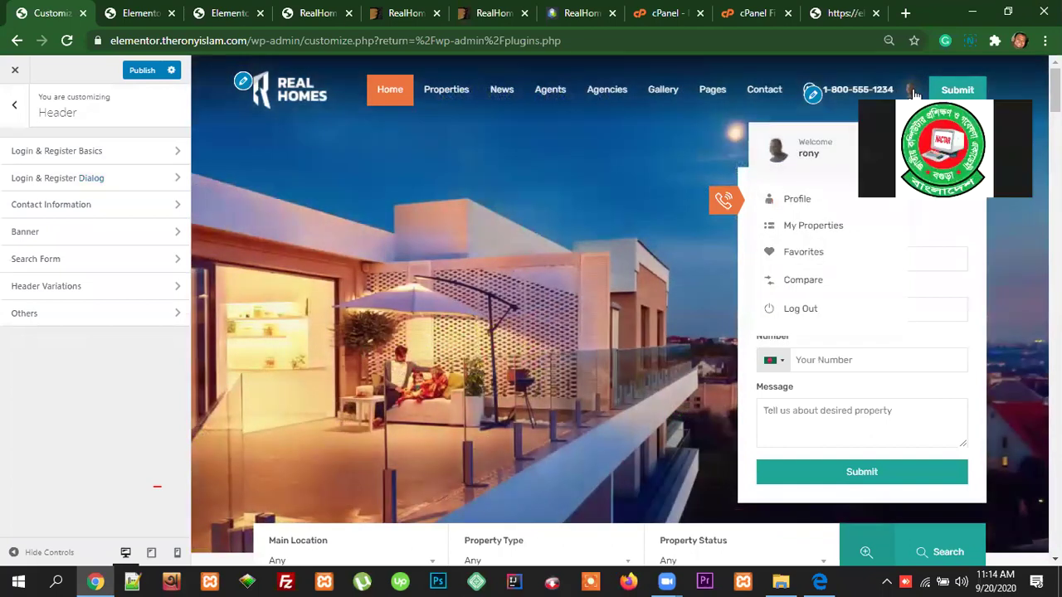
click(513, 178)
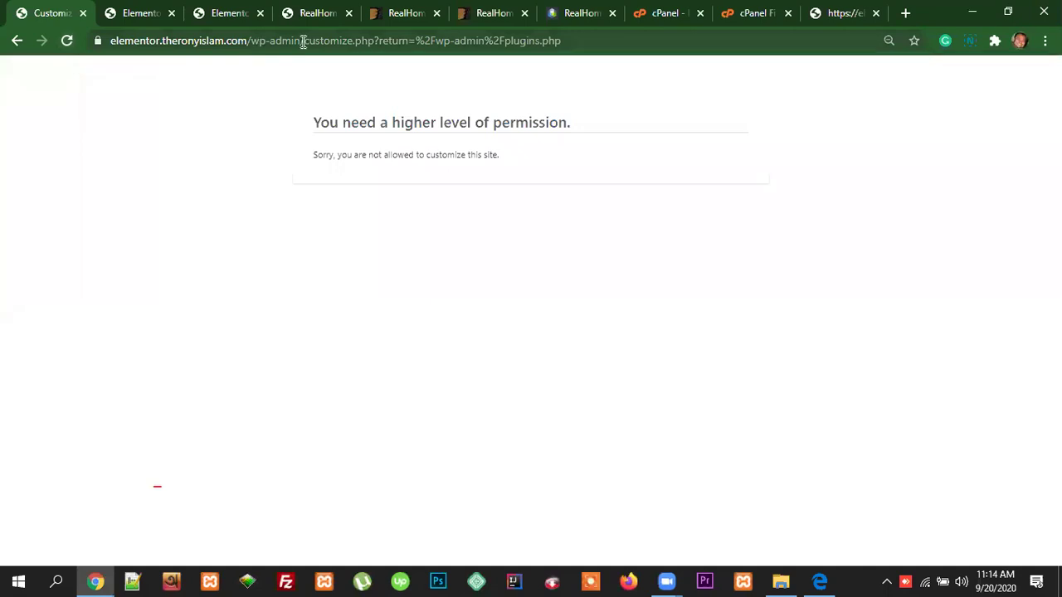
drag(304, 41, 676, 42)
key(BackSpace)
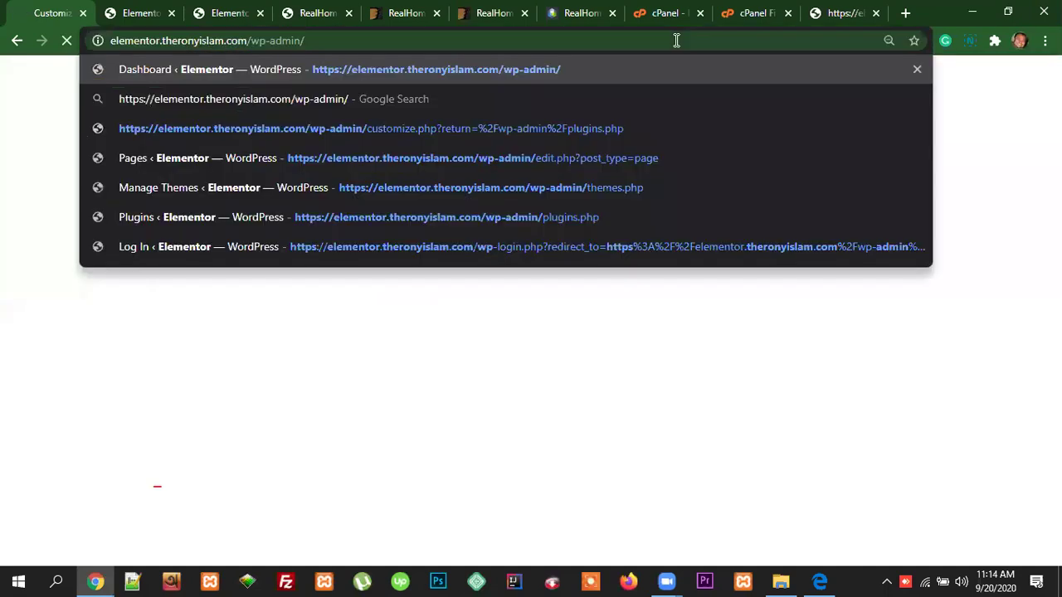
key(Return)
click(607, 129)
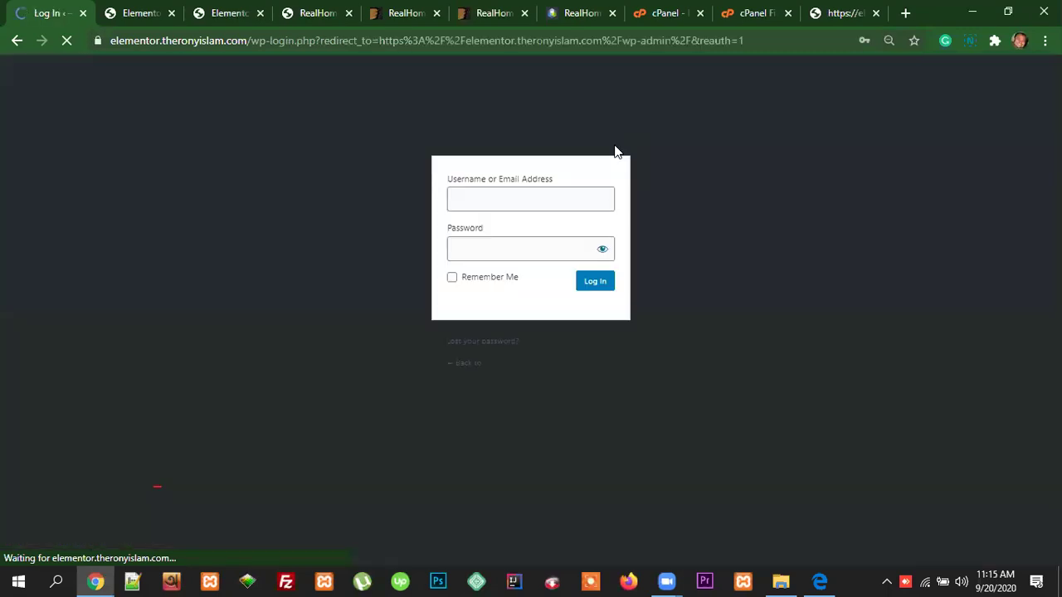
click(595, 283)
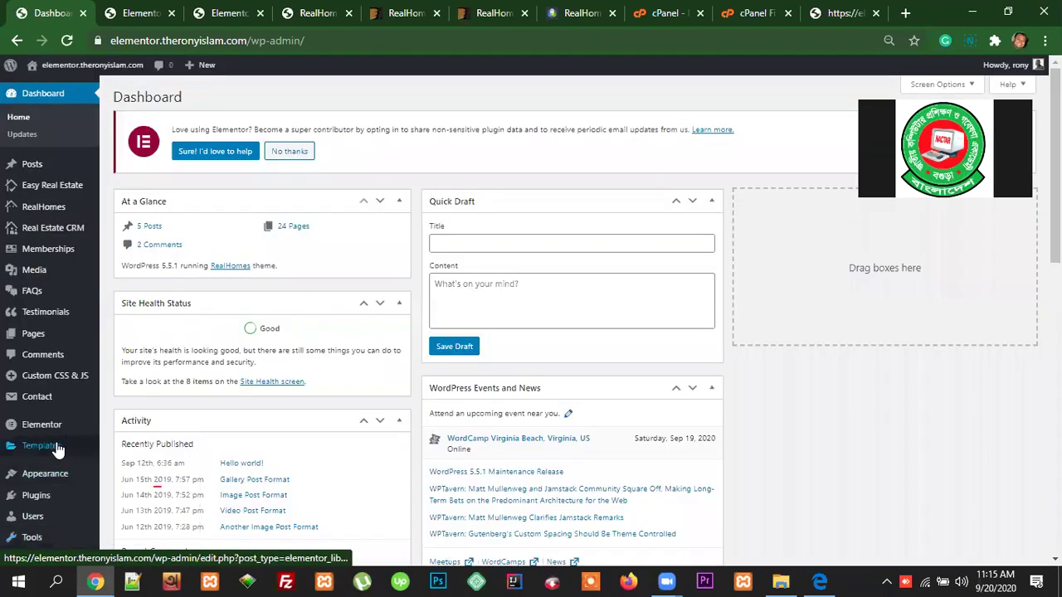
Step: Reopen the theme customizer from the WordPress dashboard's Appearance options
mouse_move(71, 440)
scroll(71, 444, down, 1)
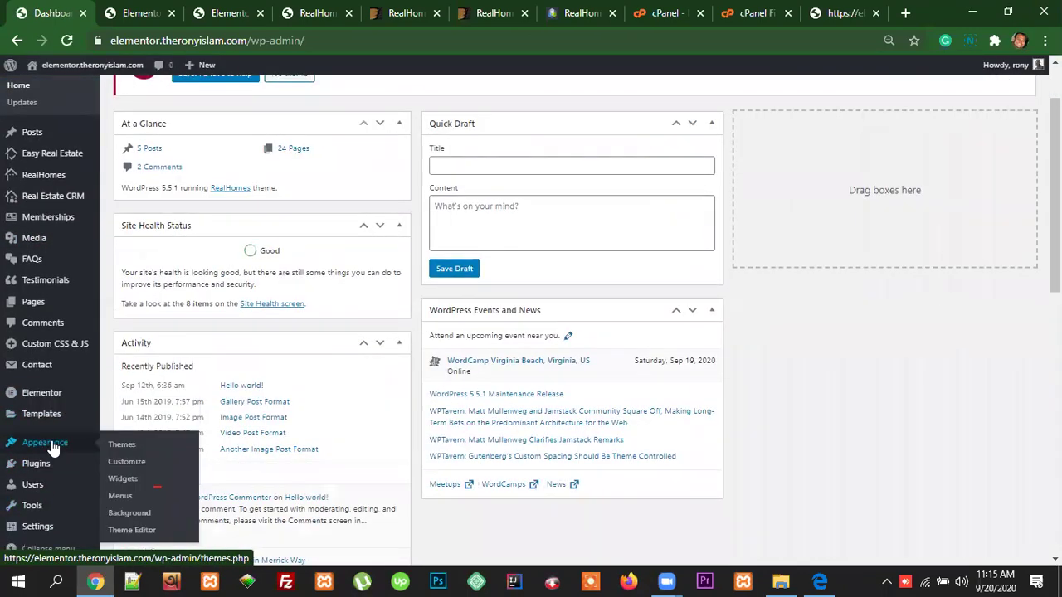
click(127, 465)
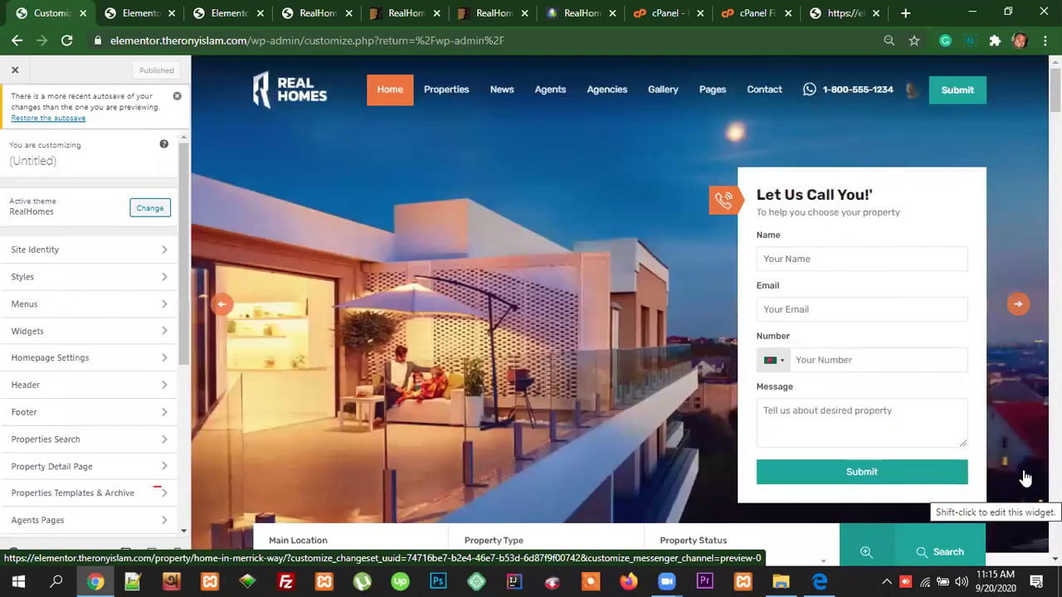
Step: Look over the homepage preview's banner and latest properties, and dismiss the autosave restore notice
scroll(1029, 479, down, 5)
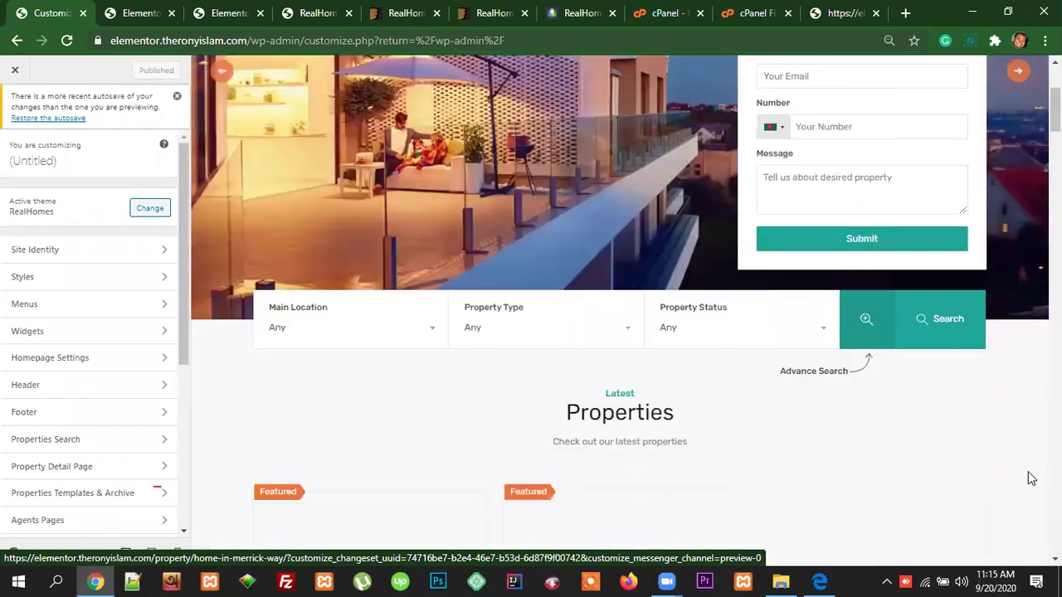
scroll(1029, 480, down, 2)
scroll(1031, 478, down, 6)
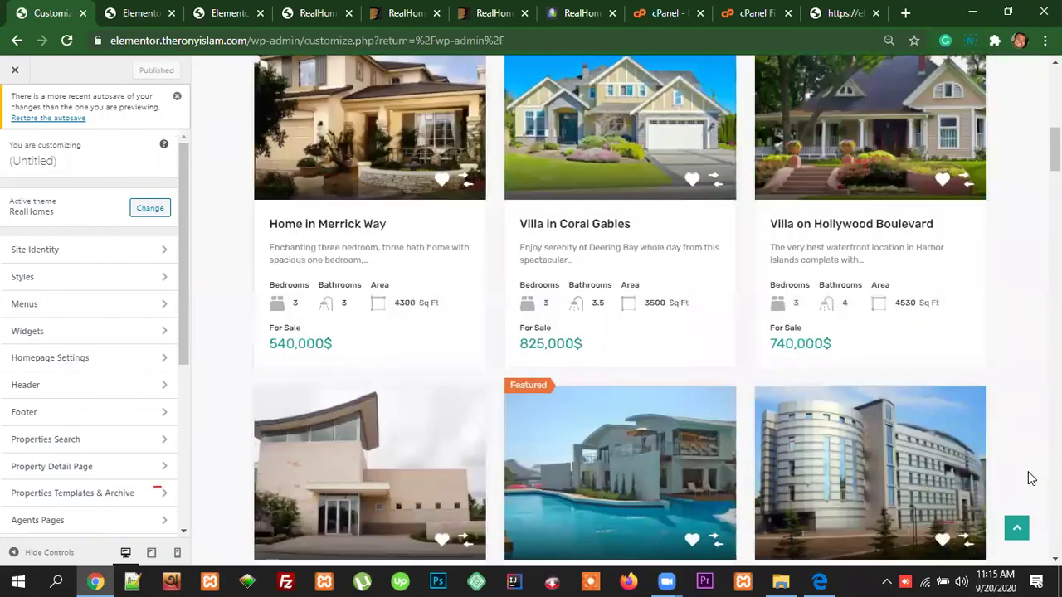
scroll(1032, 477, up, 12)
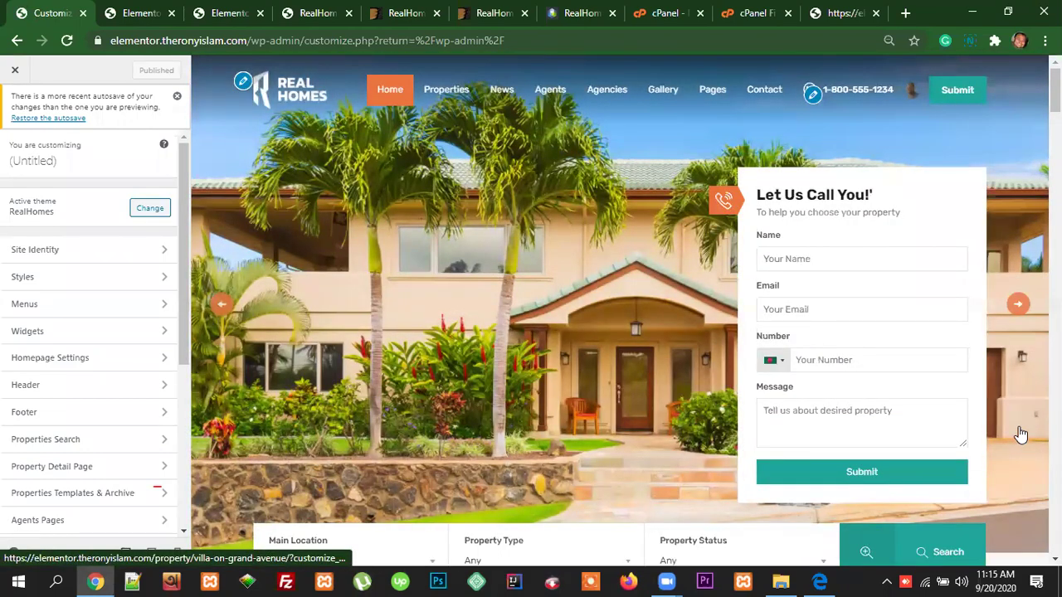
scroll(1024, 435, down, 5)
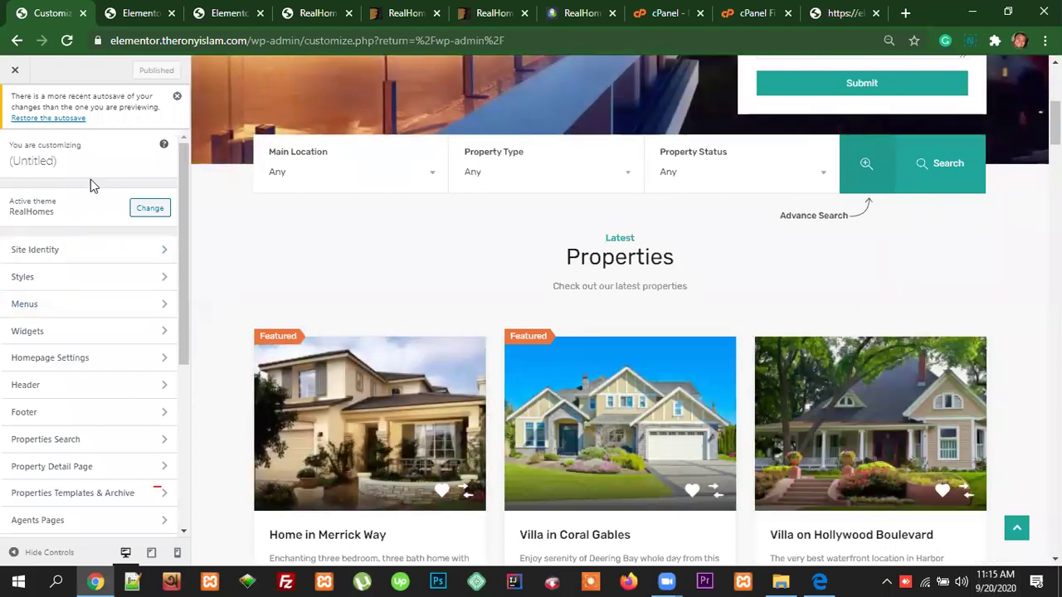
click(176, 97)
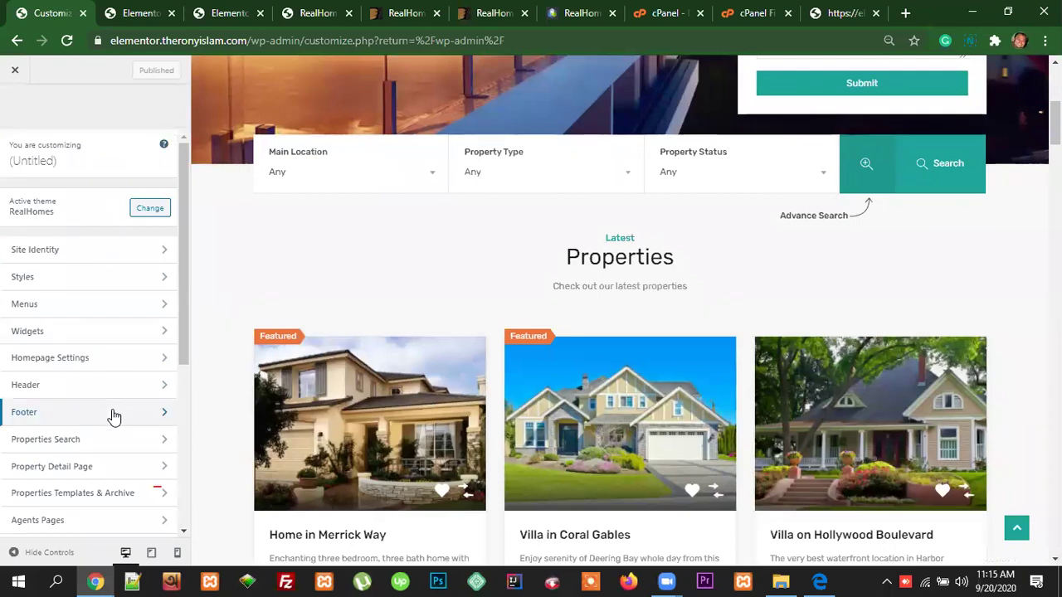
Step: Examine the homepage preview from the latest property listings down to the Buy or Sell call-to-action section
drag(184, 355, 194, 334)
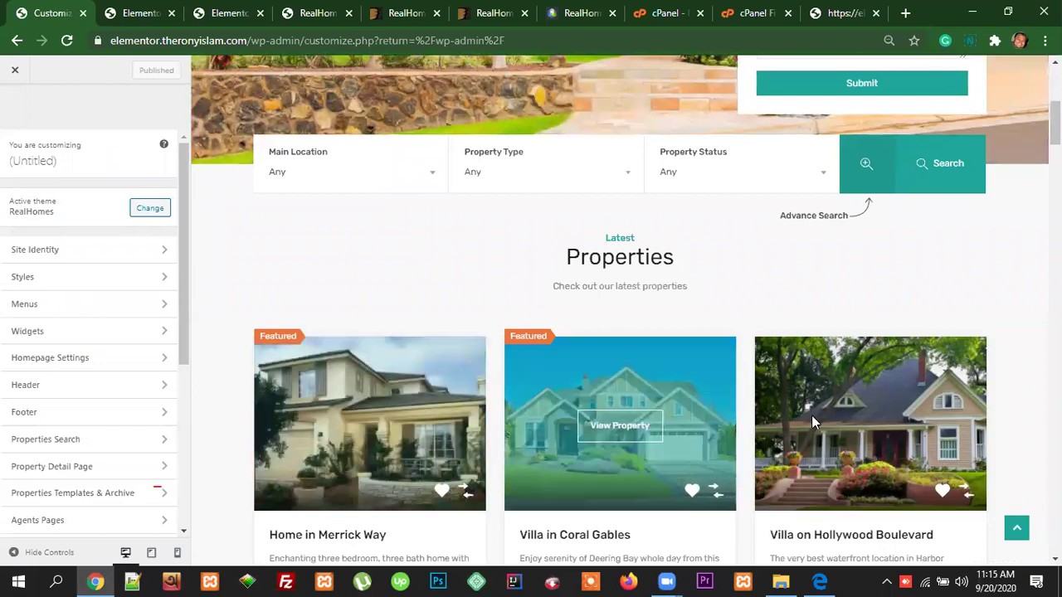
scroll(813, 423, down, 4)
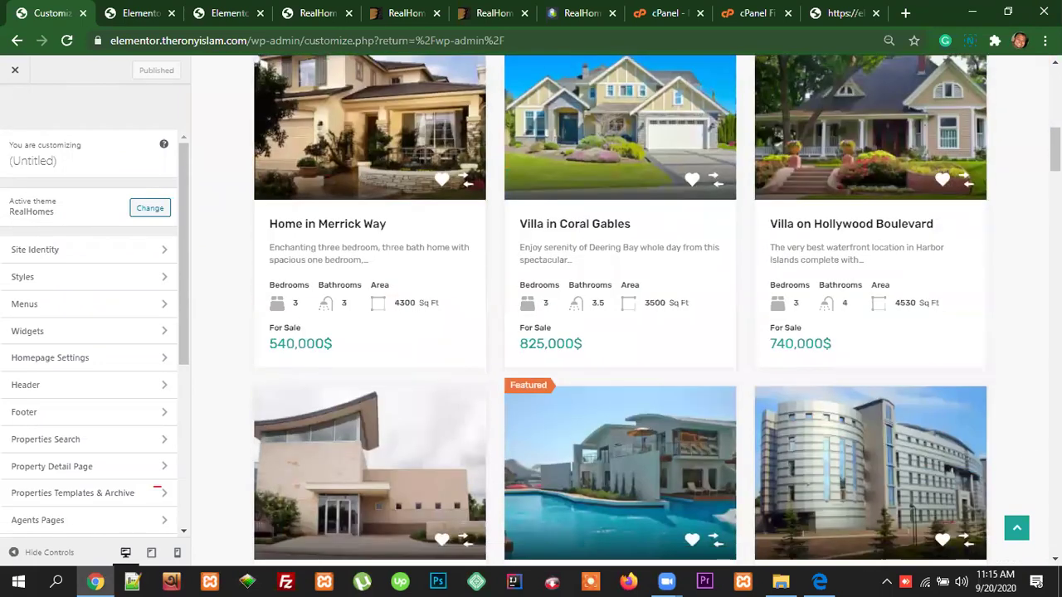
scroll(656, 315, down, 2)
scroll(655, 316, down, 2)
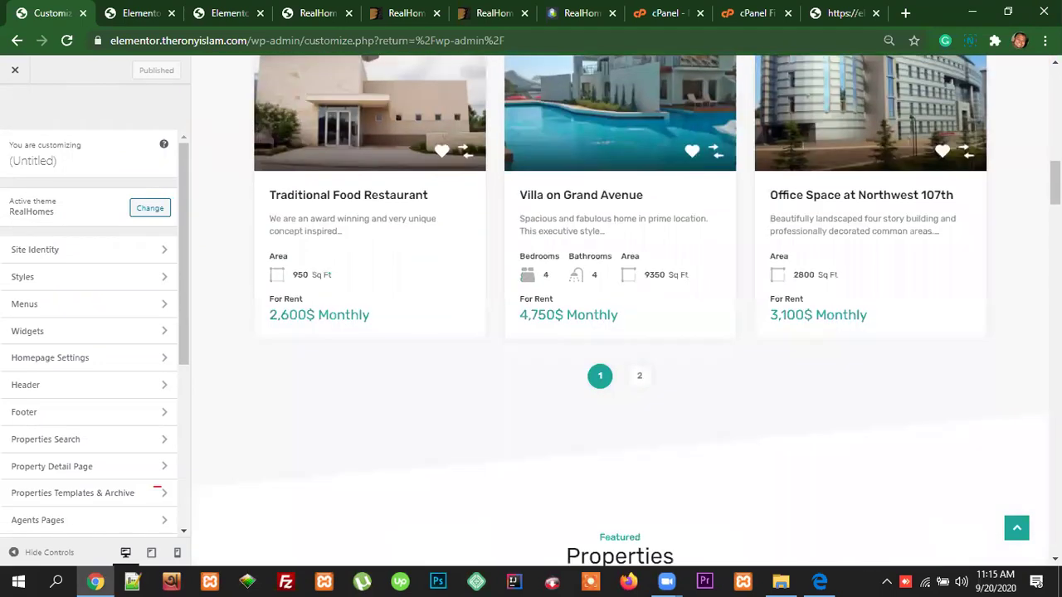
scroll(620, 307, down, 2)
scroll(619, 307, up, 10)
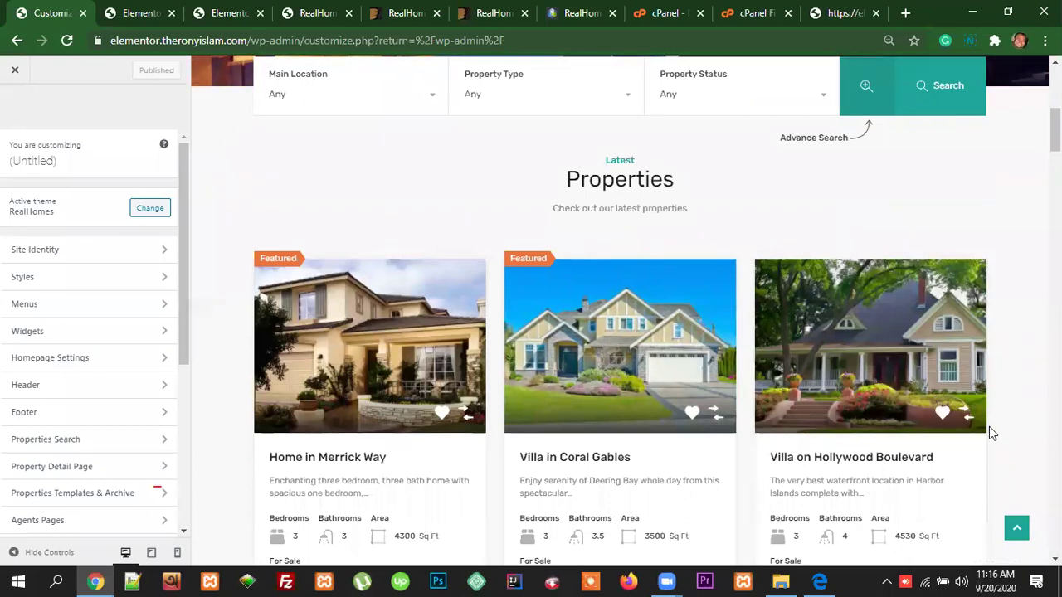
scroll(989, 427, down, 5)
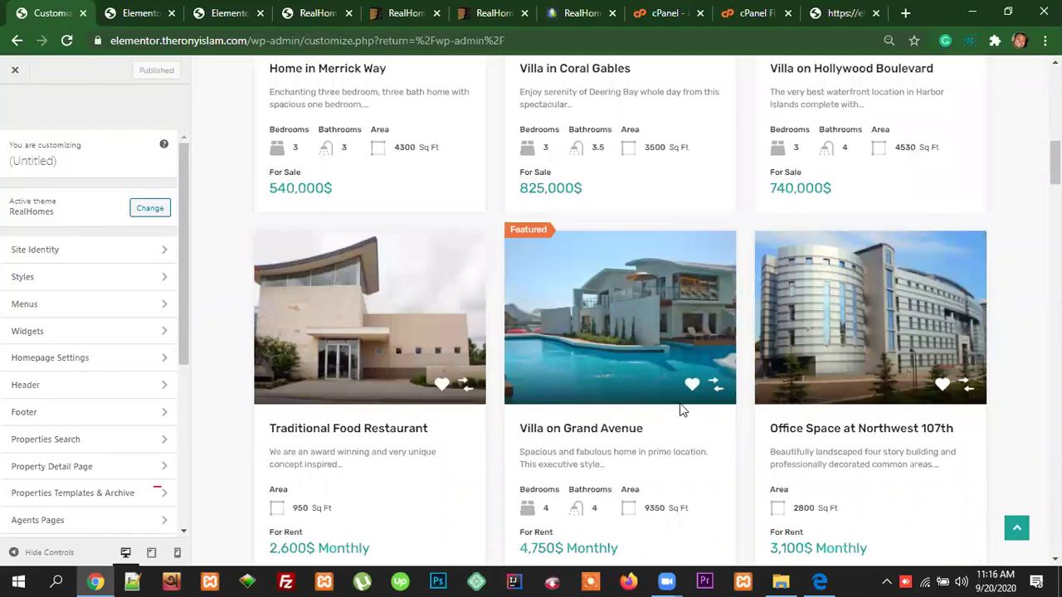
scroll(747, 438, down, 9)
scroll(894, 444, down, 12)
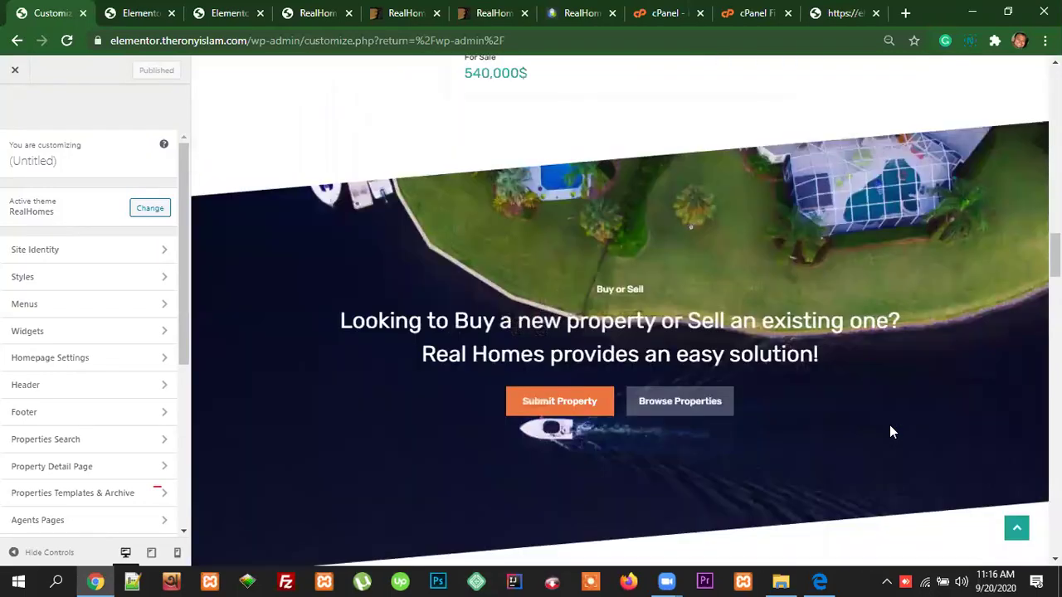
Step: Look over the homepage preview down to the latest news and open the header's contact information settings
scroll(915, 476, down, 8)
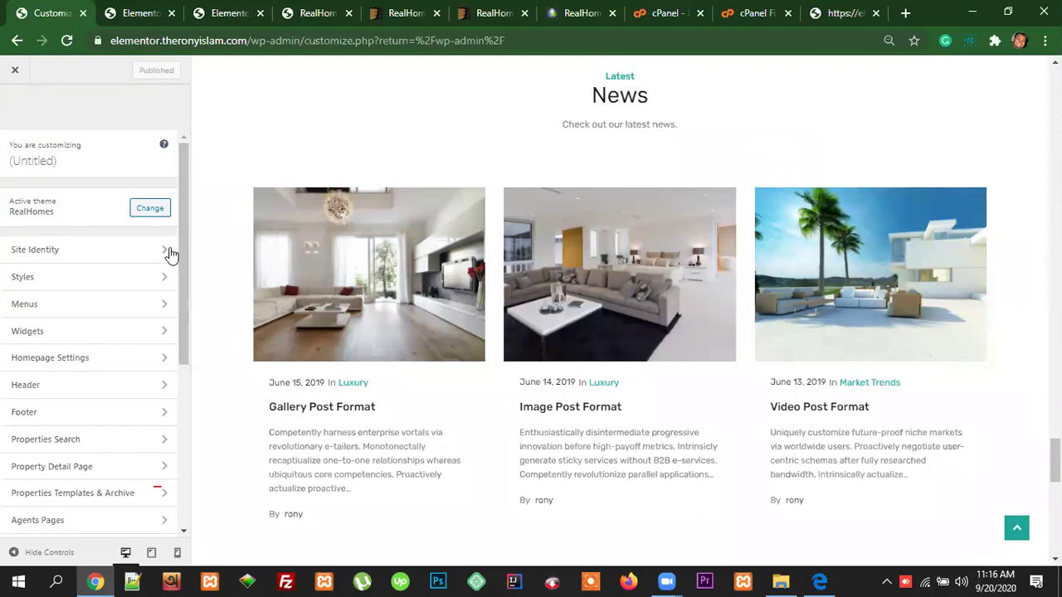
scroll(179, 288, down, 2)
scroll(175, 292, down, 2)
scroll(171, 295, up, 5)
click(62, 390)
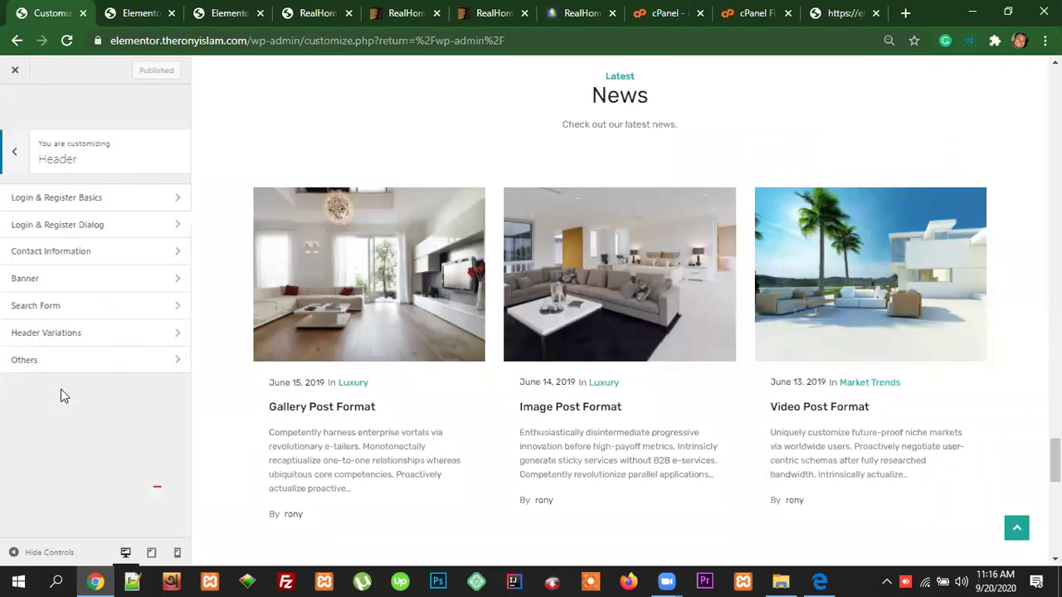
click(73, 254)
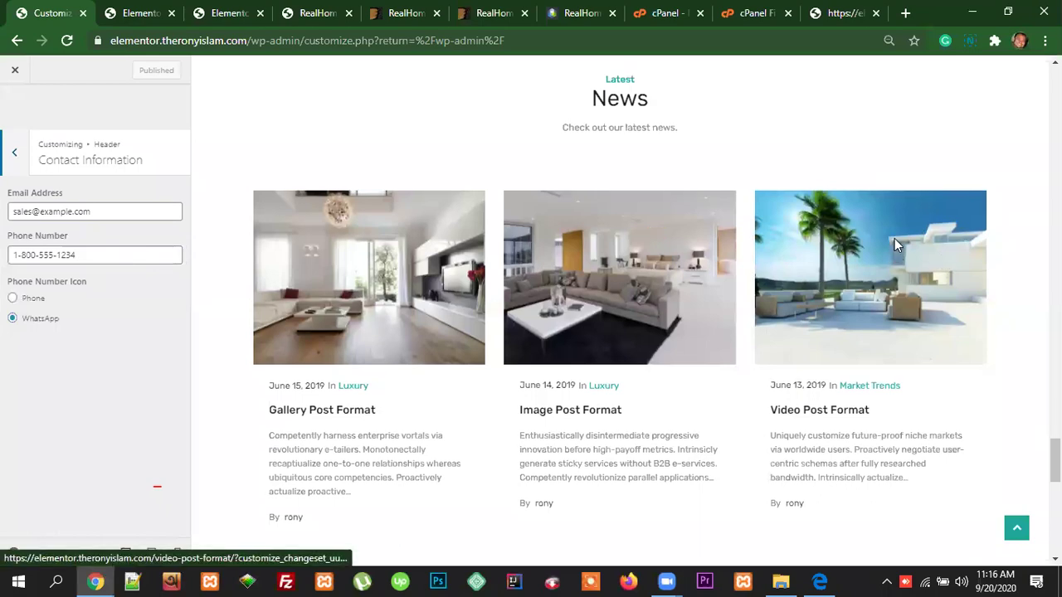
Step: Check the phone number in the homepage preview's header and try the Phone option as its icon
scroll(896, 236, down, 15)
scroll(899, 213, up, 20)
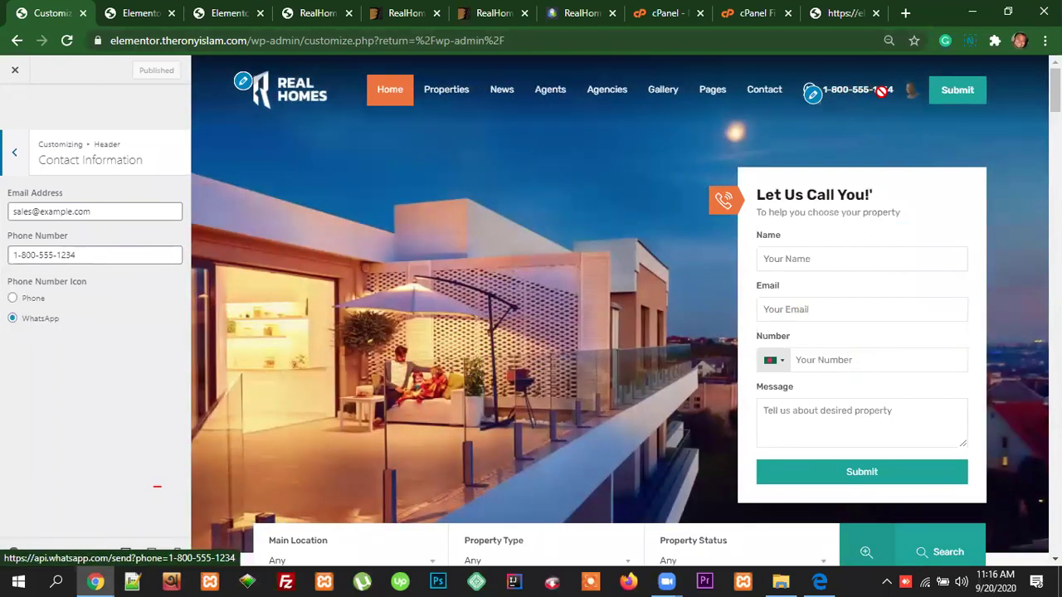
click(13, 297)
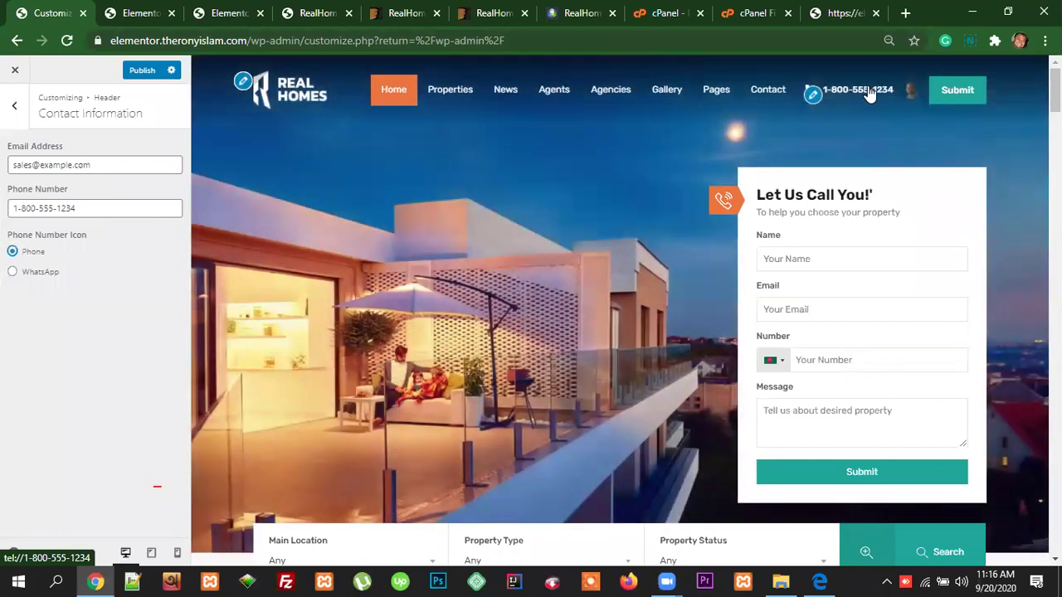
Step: Clear the header's phone number and email address, set the phone number icon to WhatsApp, and check the header preview
drag(85, 207, 2, 223)
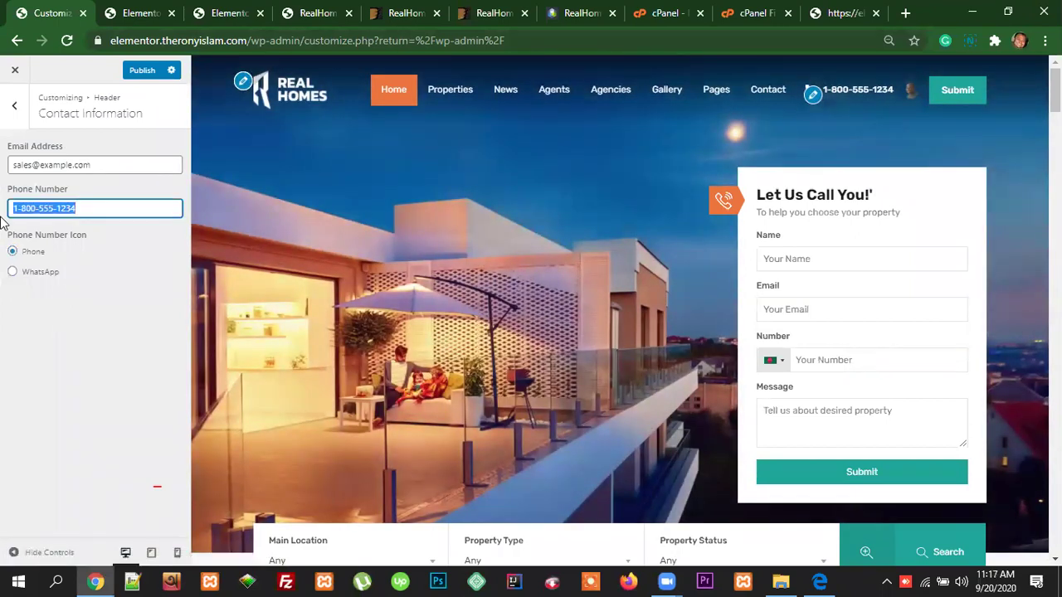
key(BackSpace)
drag(101, 165, 41, 203)
key(BackSpace)
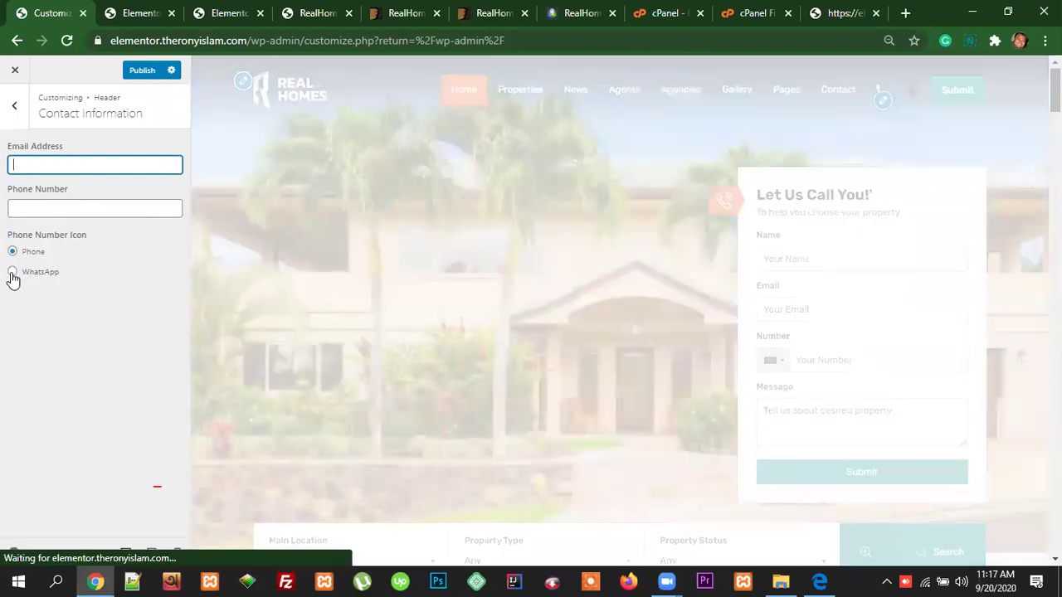
click(13, 274)
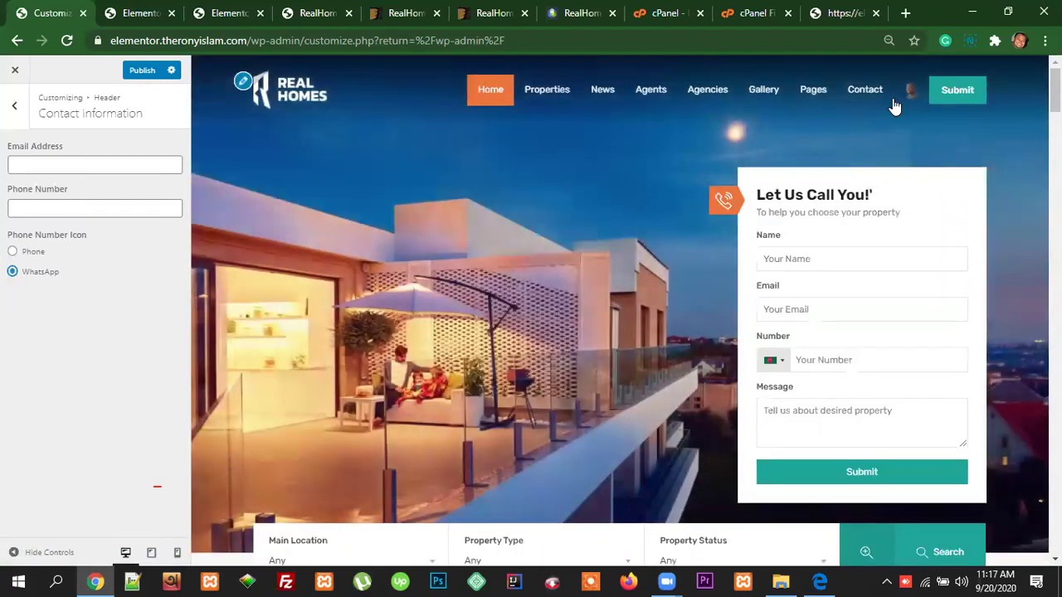
mouse_move(900, 92)
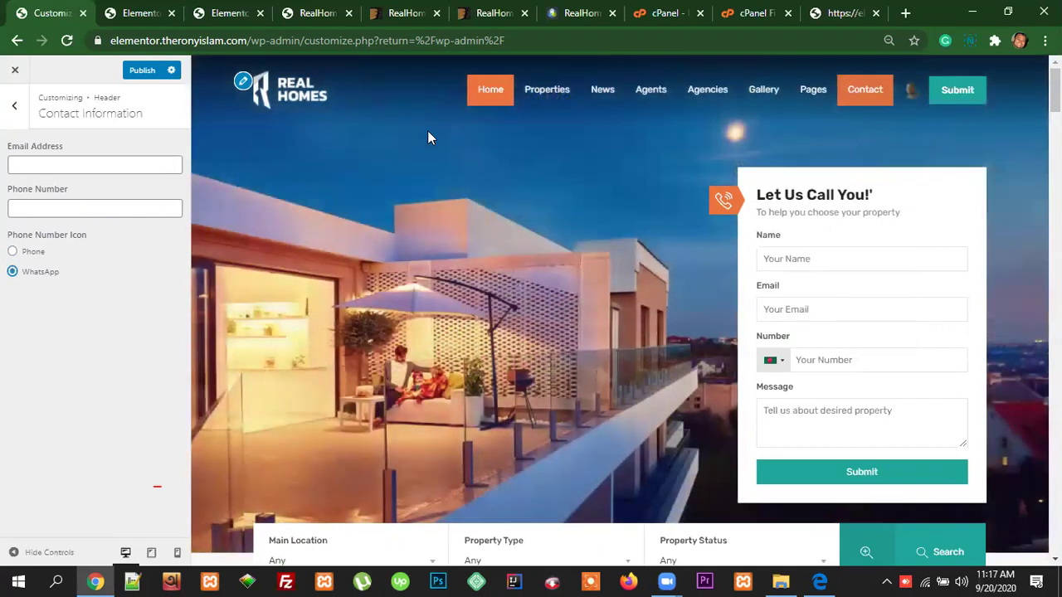
Step: Leave the contact information settings and open the header's banner settings
click(15, 108)
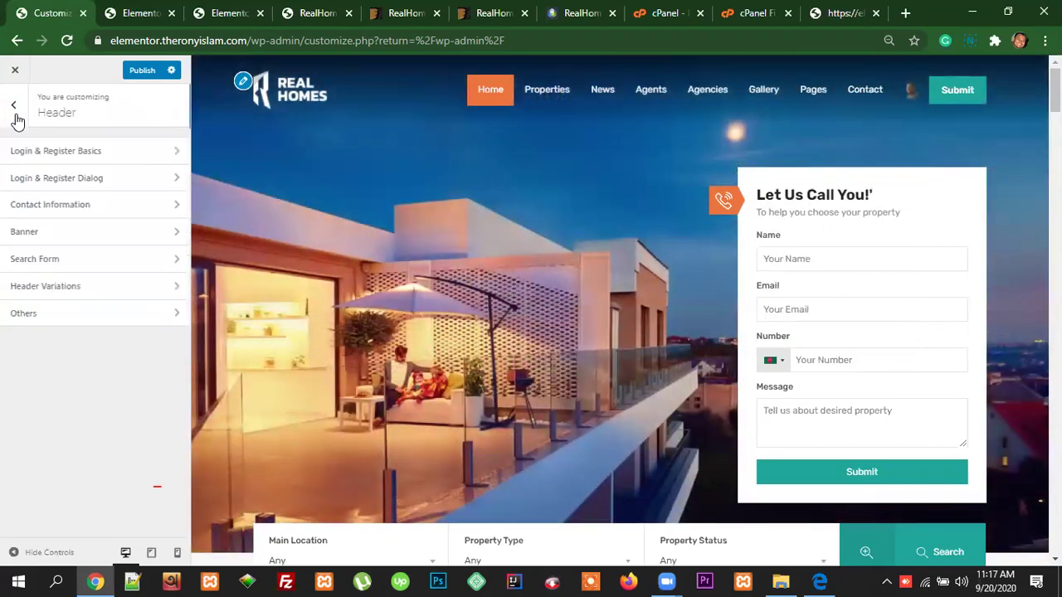
click(36, 235)
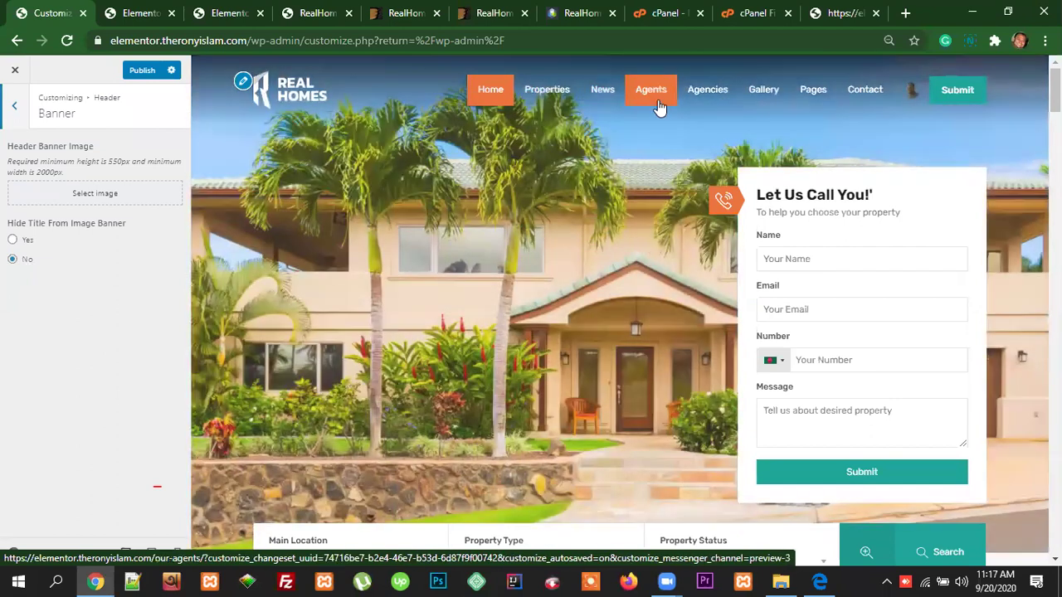
Step: Open the Agents page in the preview and try hiding its title from the image banner
right_click(659, 108)
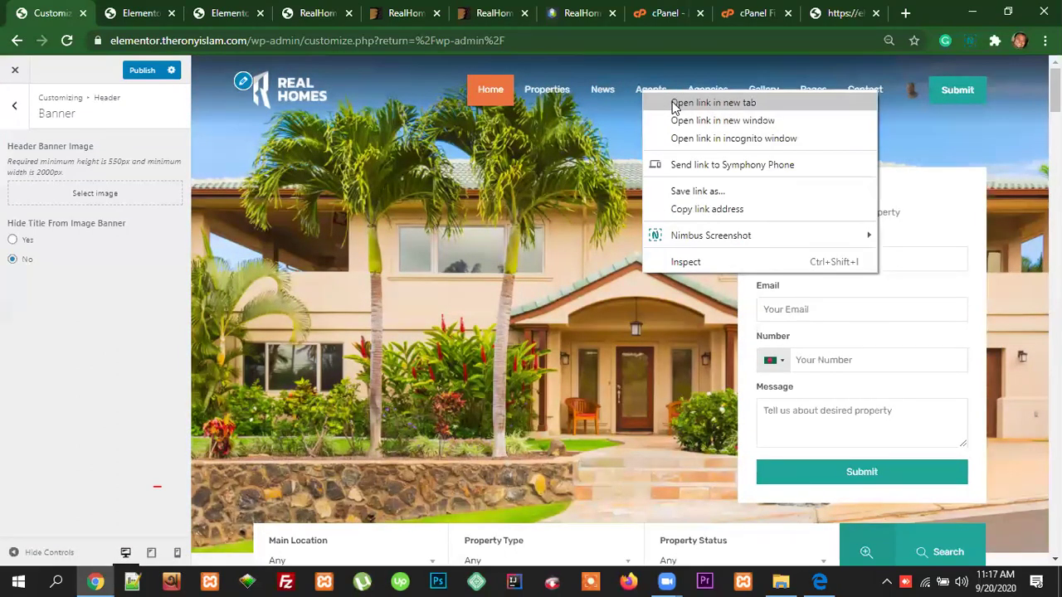
click(640, 87)
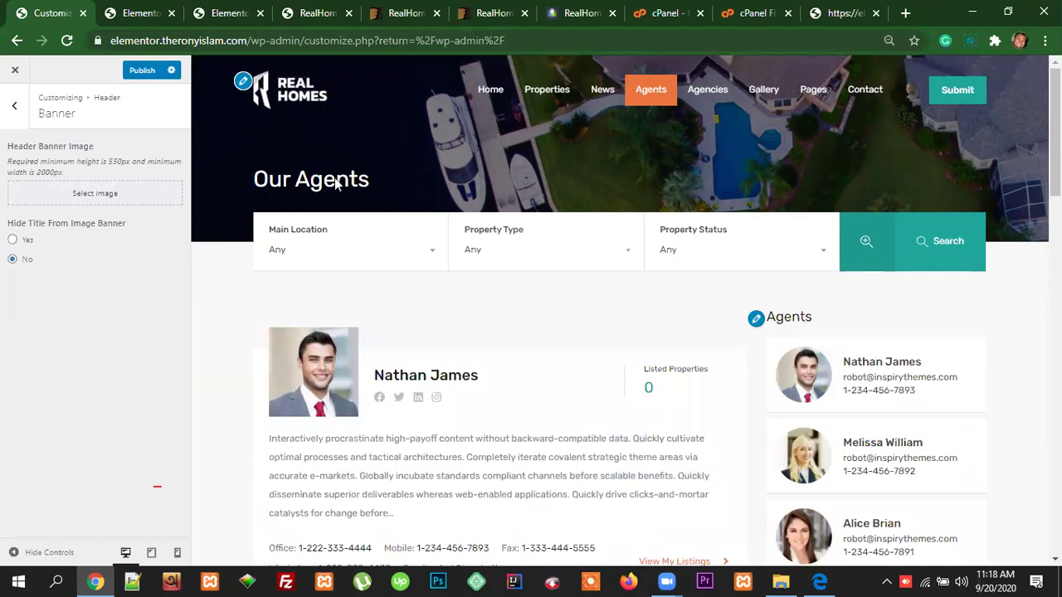
drag(336, 184, 252, 184)
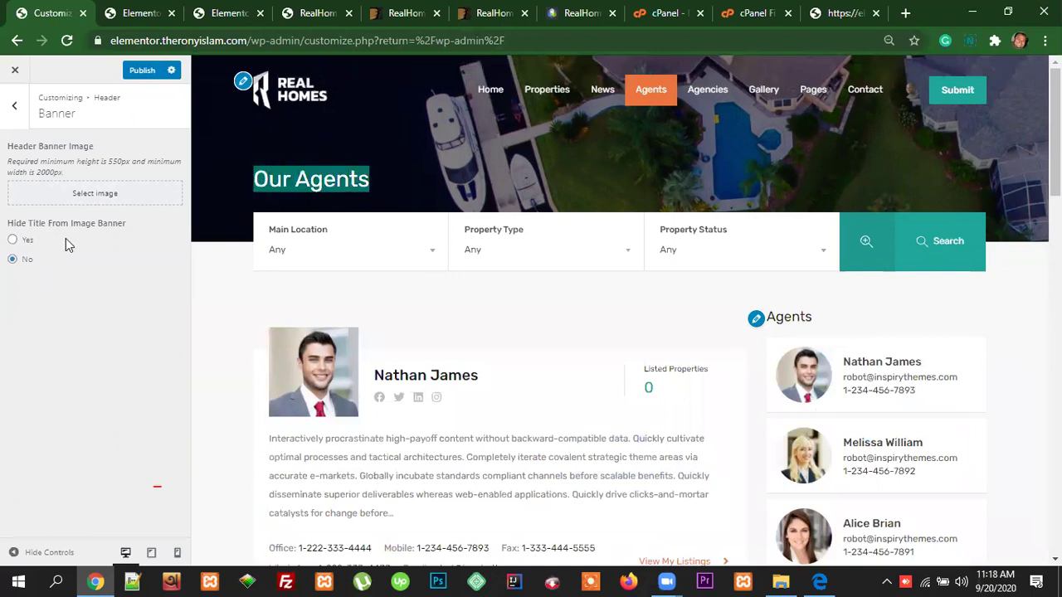
click(13, 240)
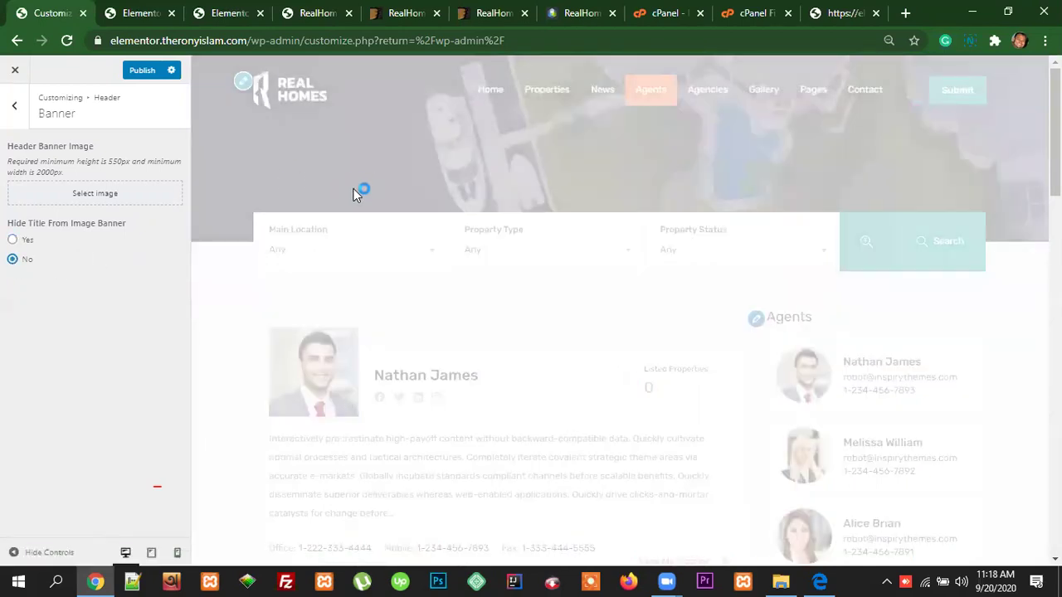
Step: Set the header banner image to property-05-exterior.jpg from the media library and return to the Header settings
click(103, 198)
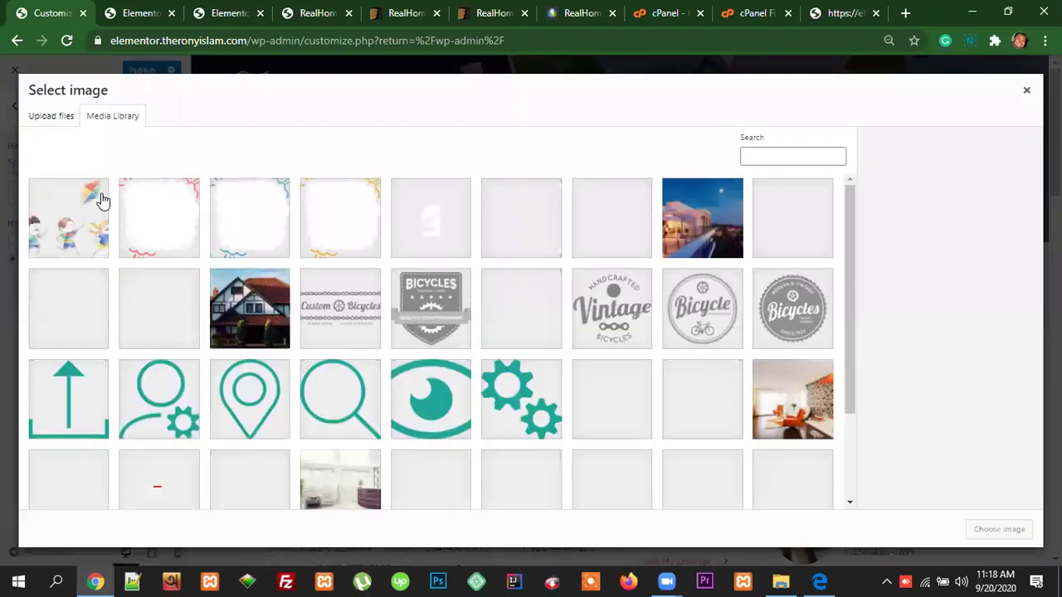
scroll(662, 353, down, 4)
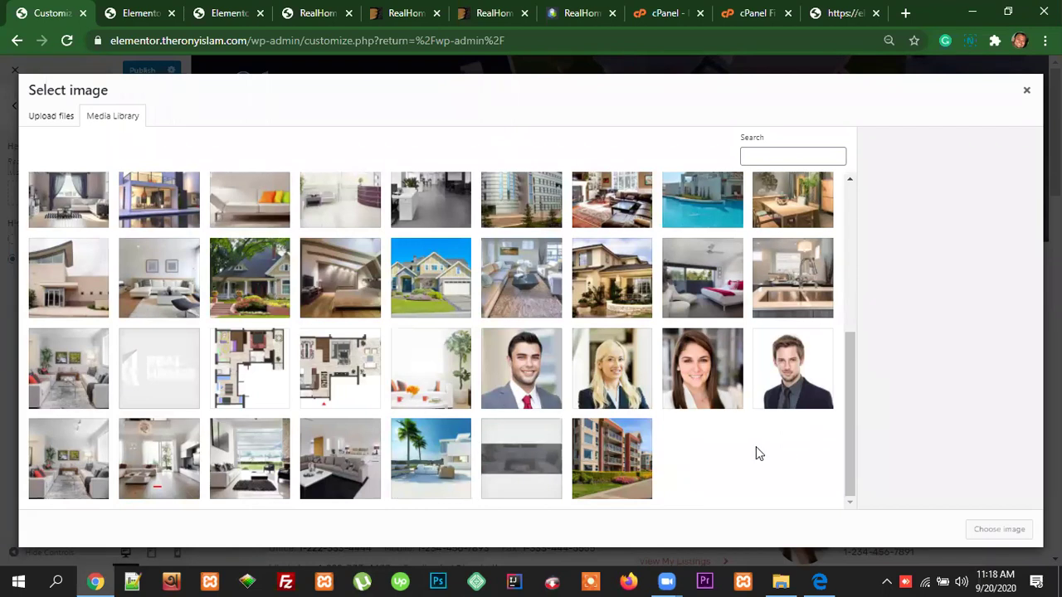
scroll(756, 446, up, 1)
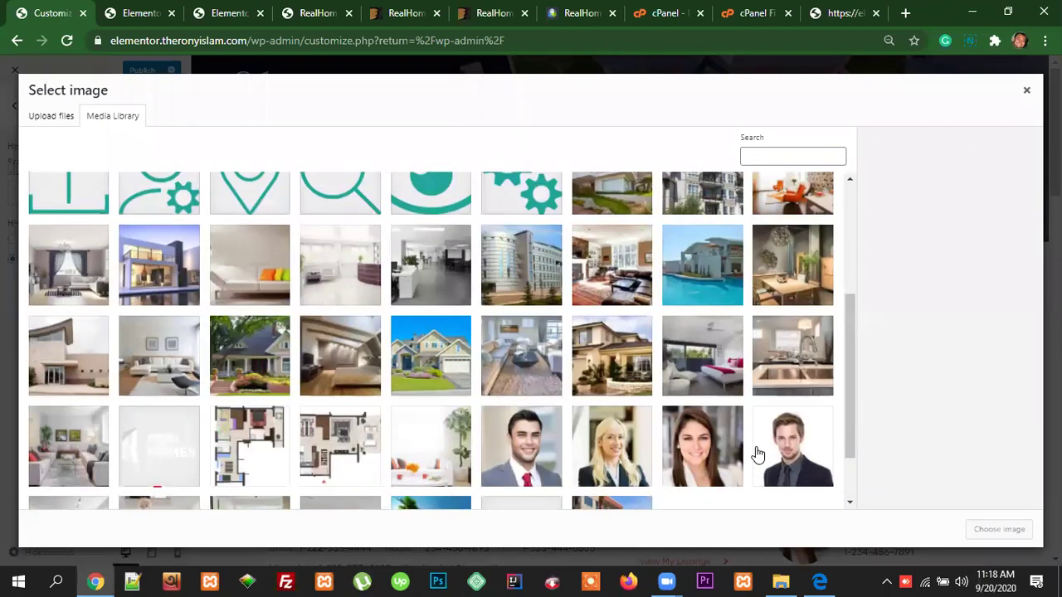
click(722, 270)
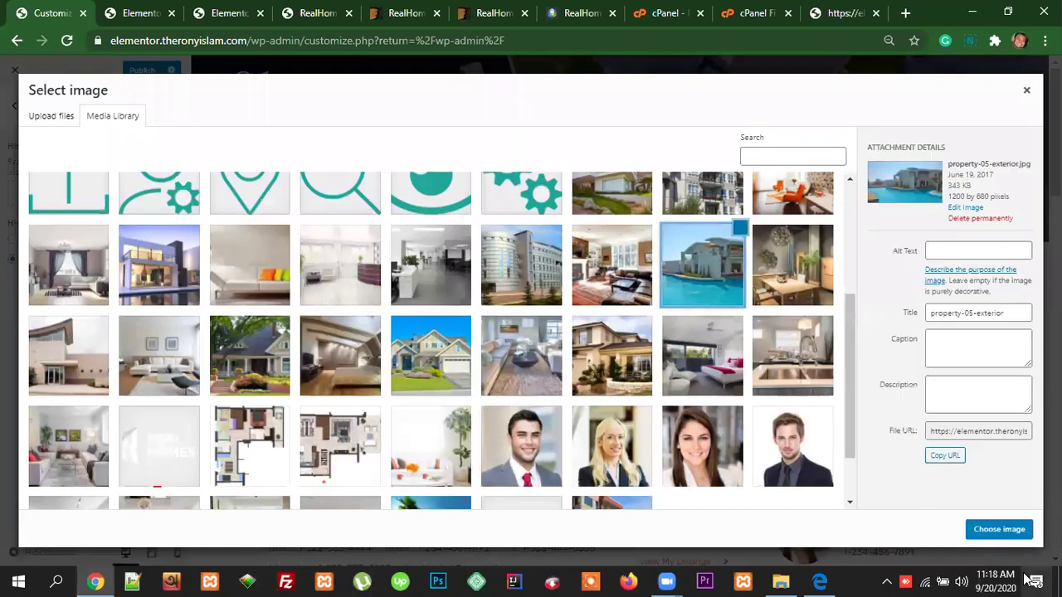
click(996, 531)
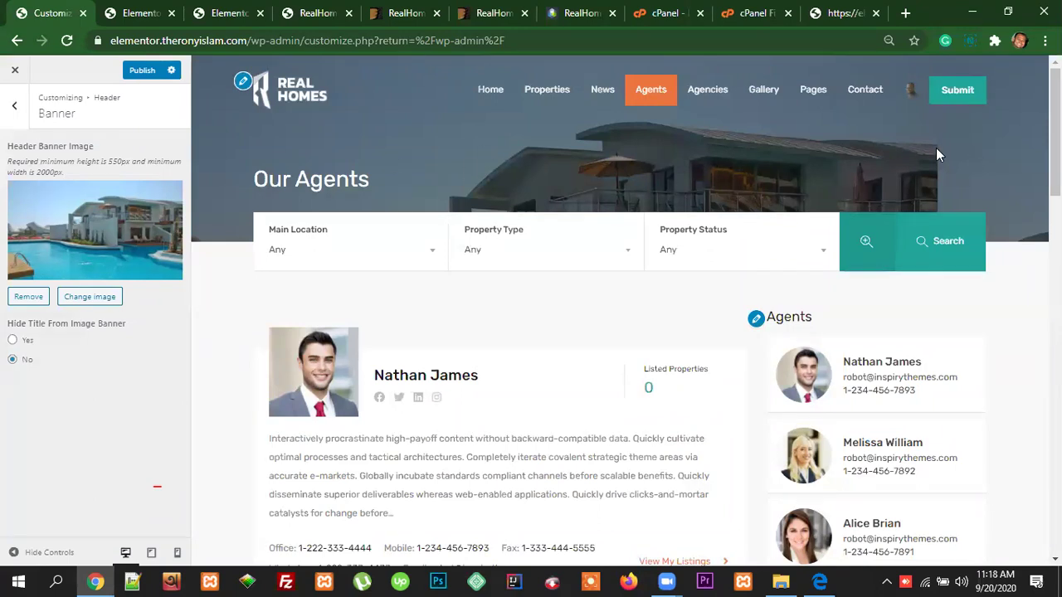
click(15, 112)
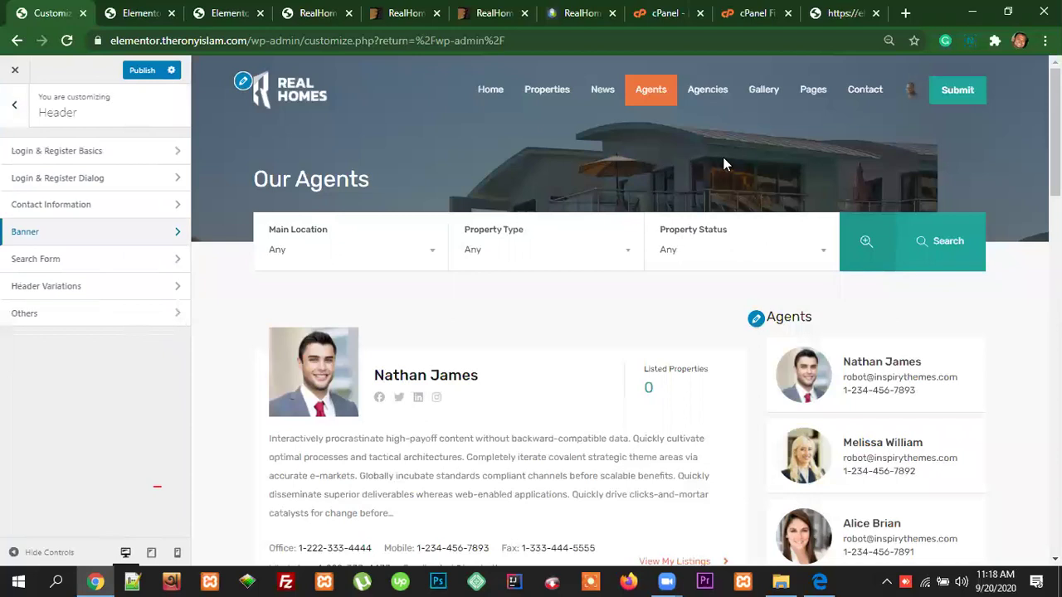
Step: Try hiding the header search form, comparing the Home and Agents pages in the preview
click(42, 265)
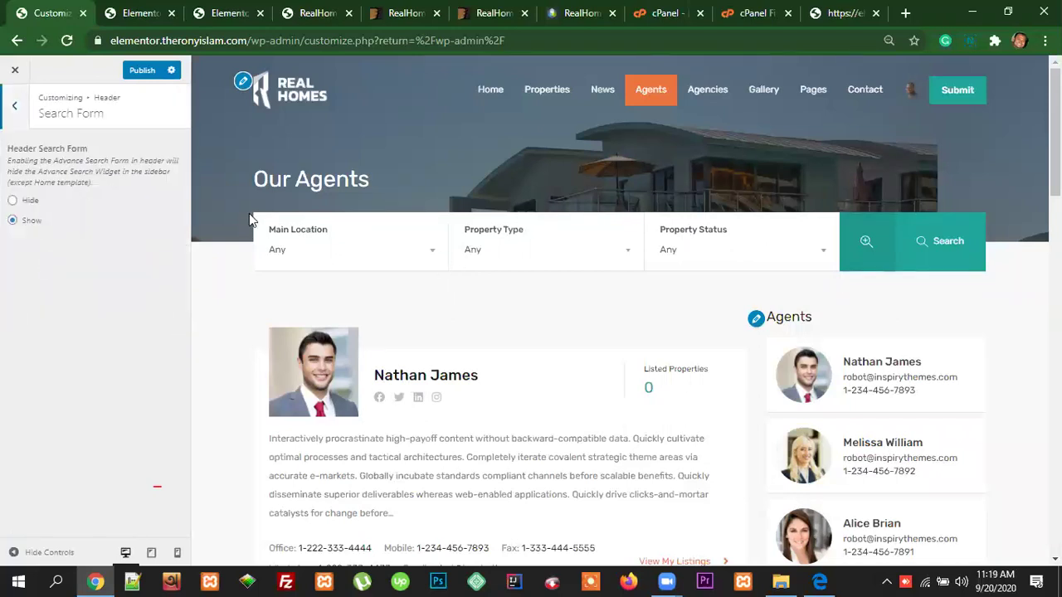
click(490, 89)
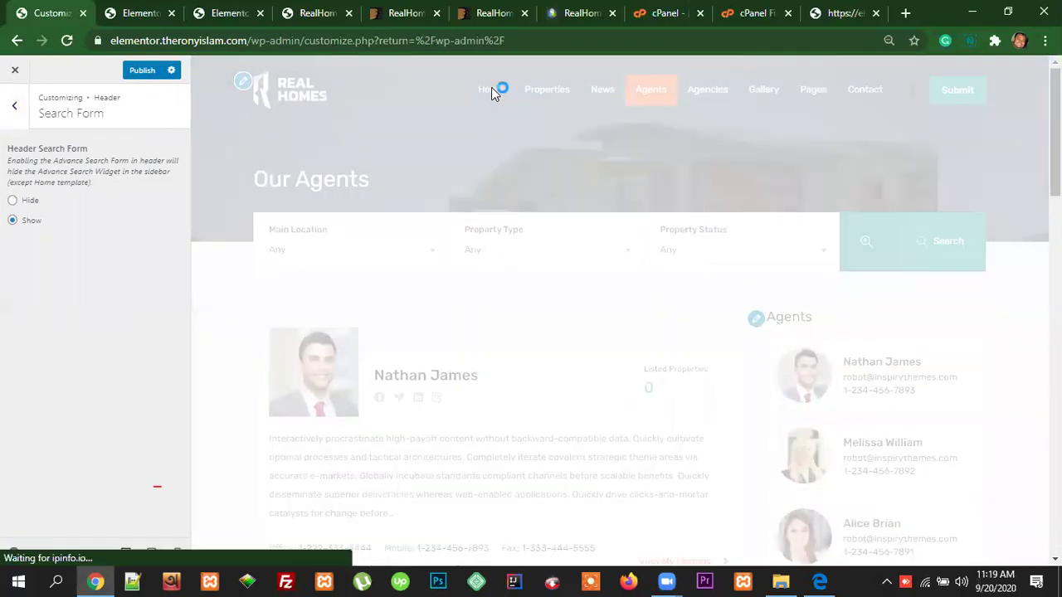
scroll(616, 332, down, 3)
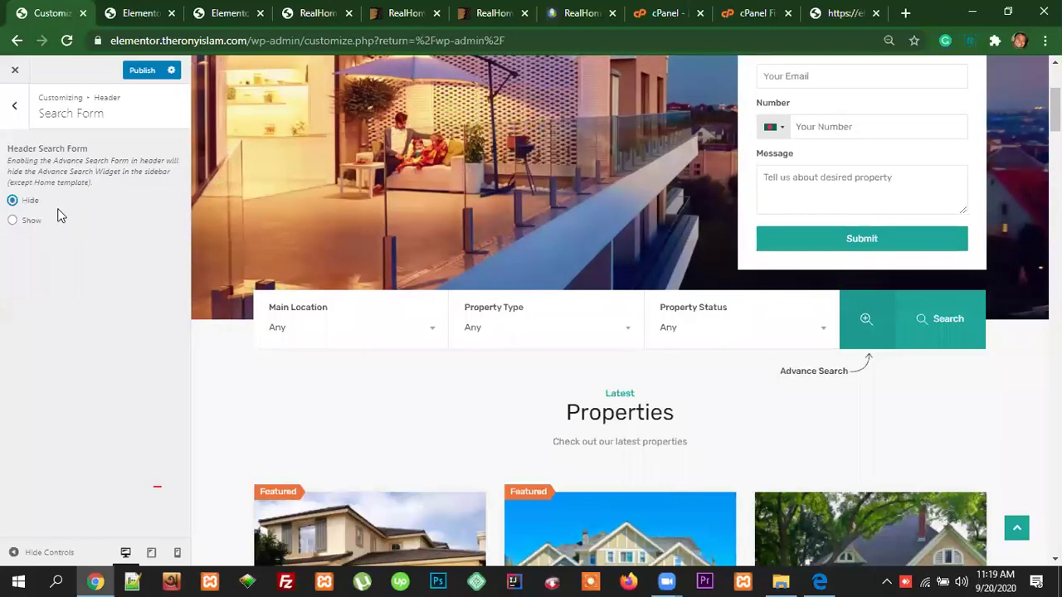
scroll(896, 440, up, 2)
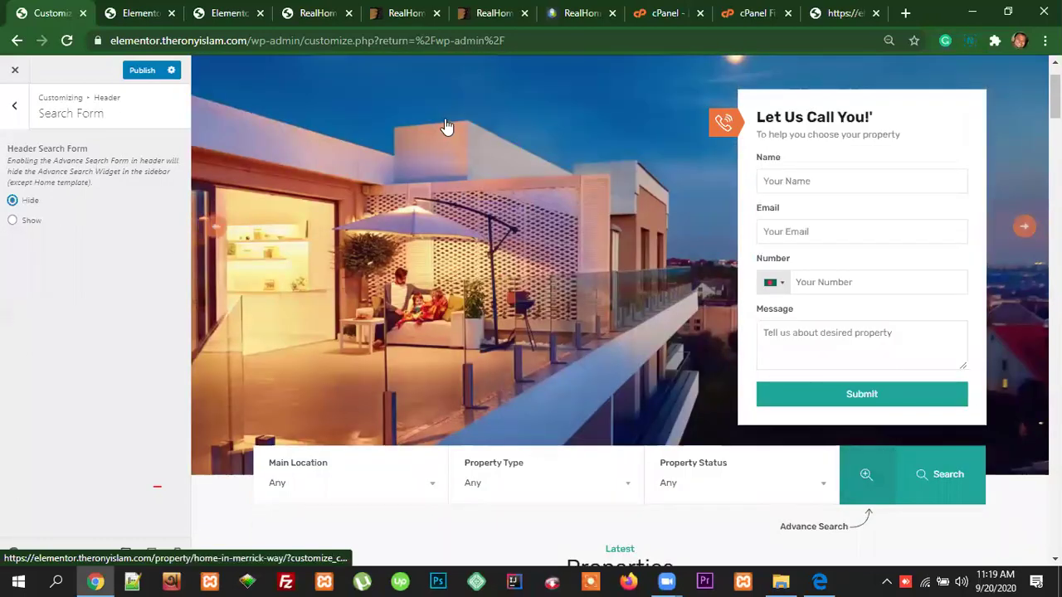
click(339, 42)
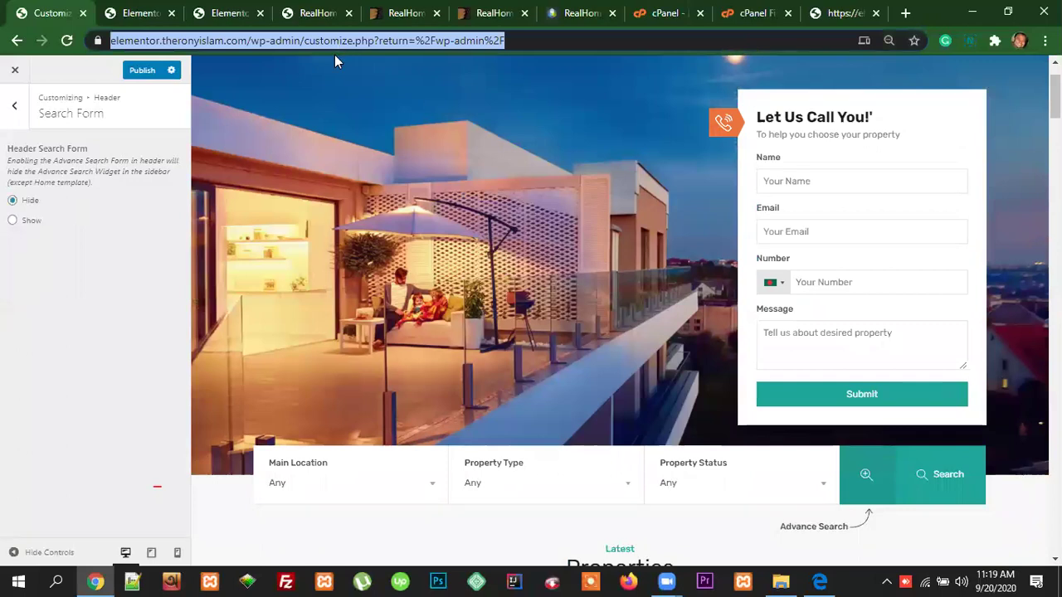
click(13, 221)
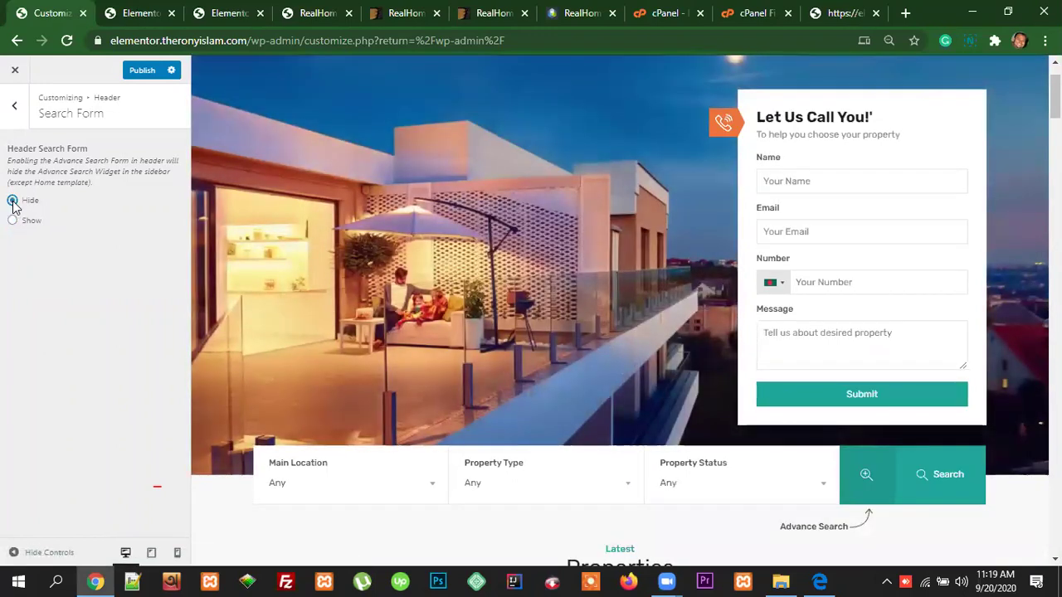
click(13, 201)
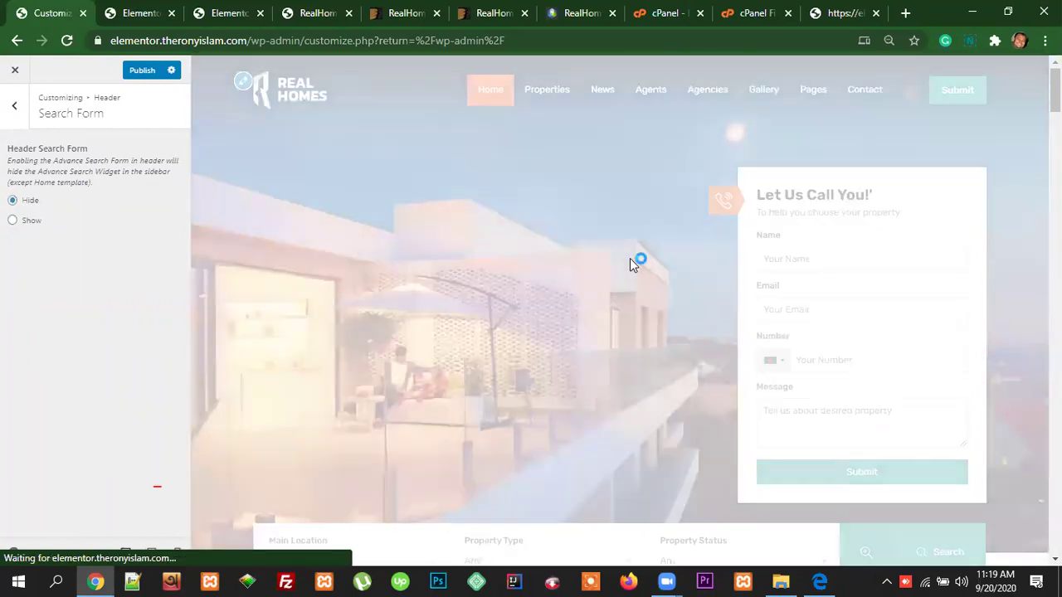
scroll(630, 264, down, 3)
scroll(630, 264, up, 2)
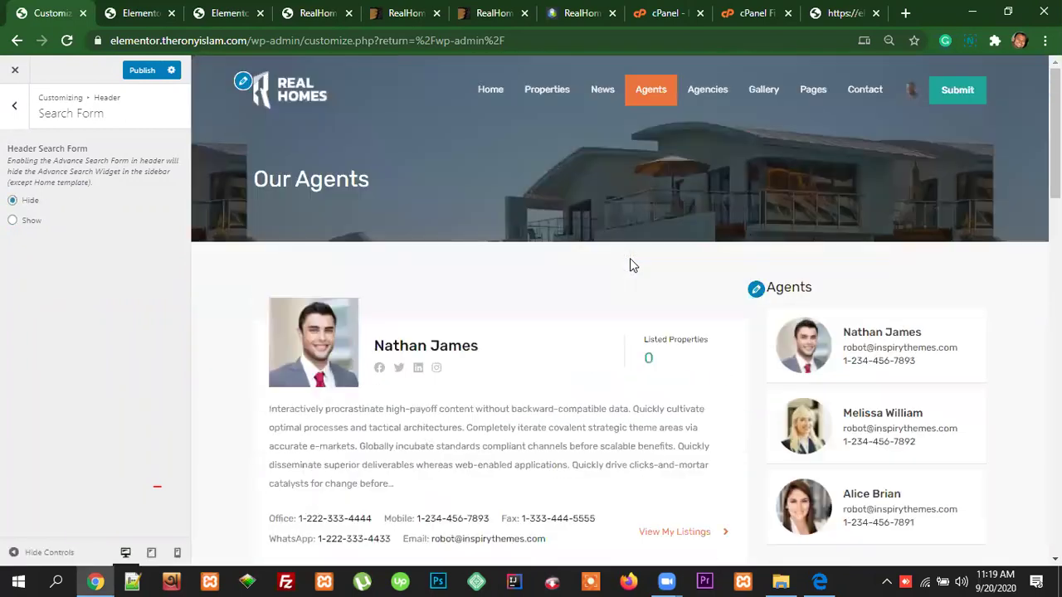
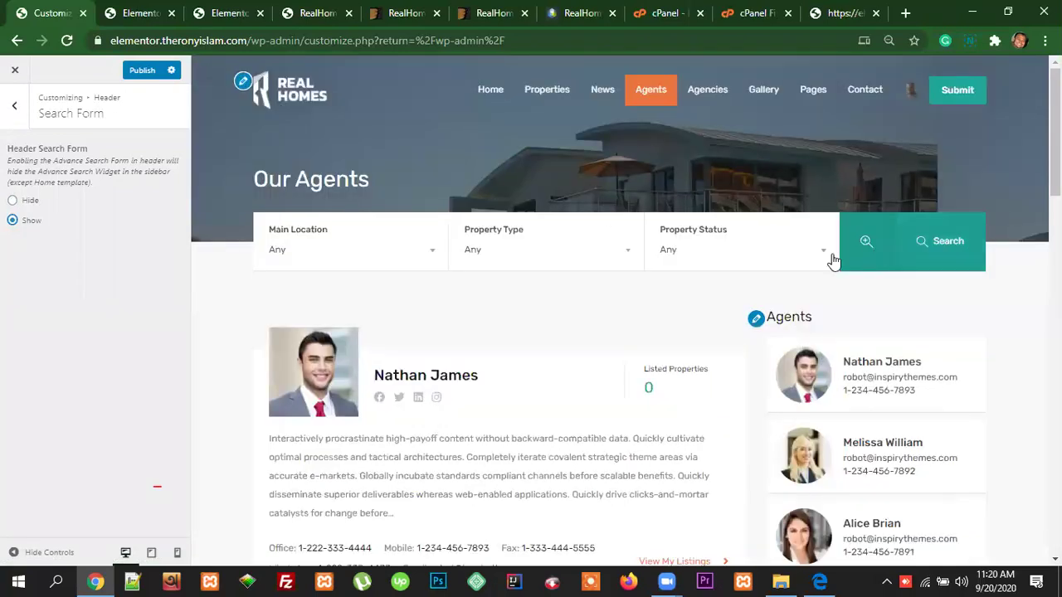
Step: Review the available header layouts in the Header Variations settings
click(14, 105)
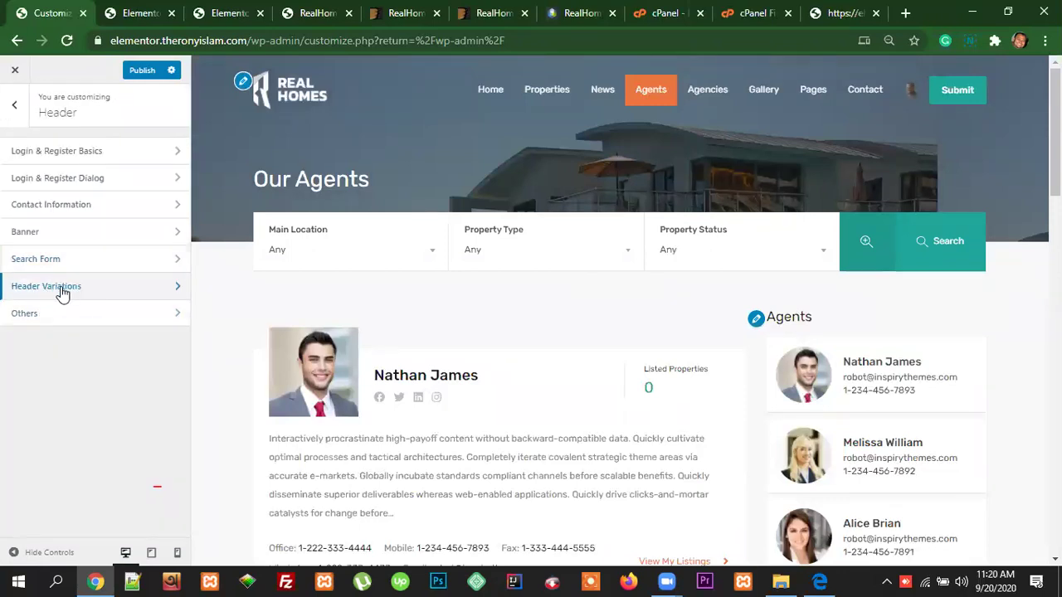
click(63, 289)
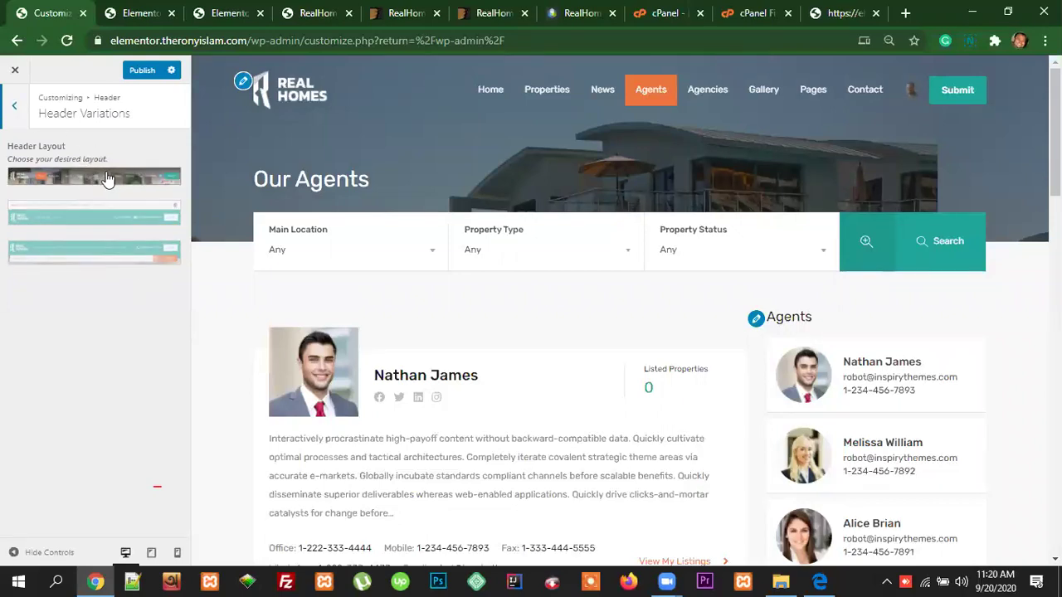
click(15, 108)
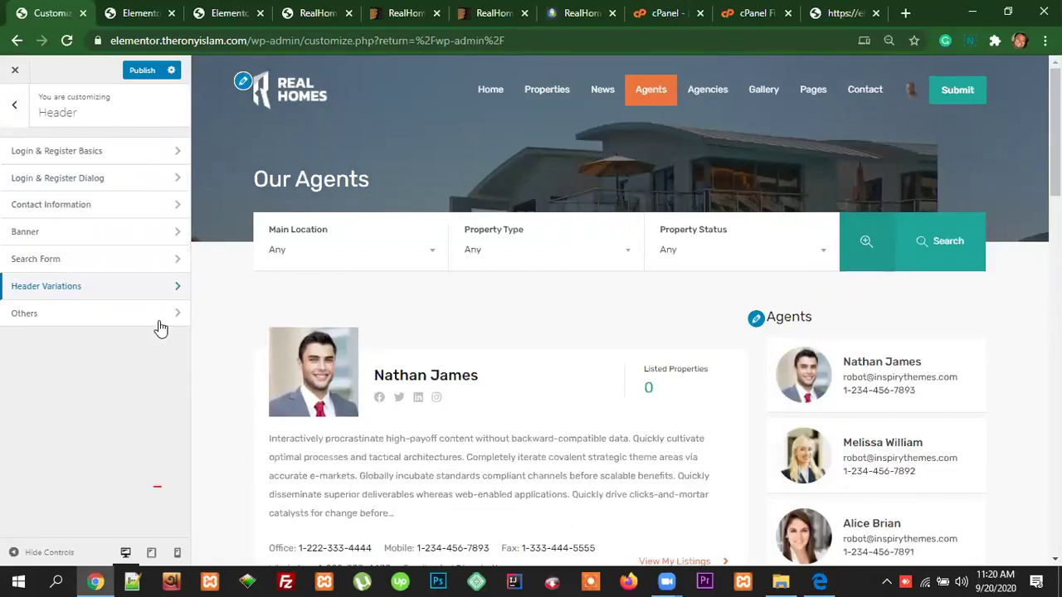
Step: Open the Others header settings and examine how the Home page header behaves on scrolling with Sticky Header disabled
click(43, 316)
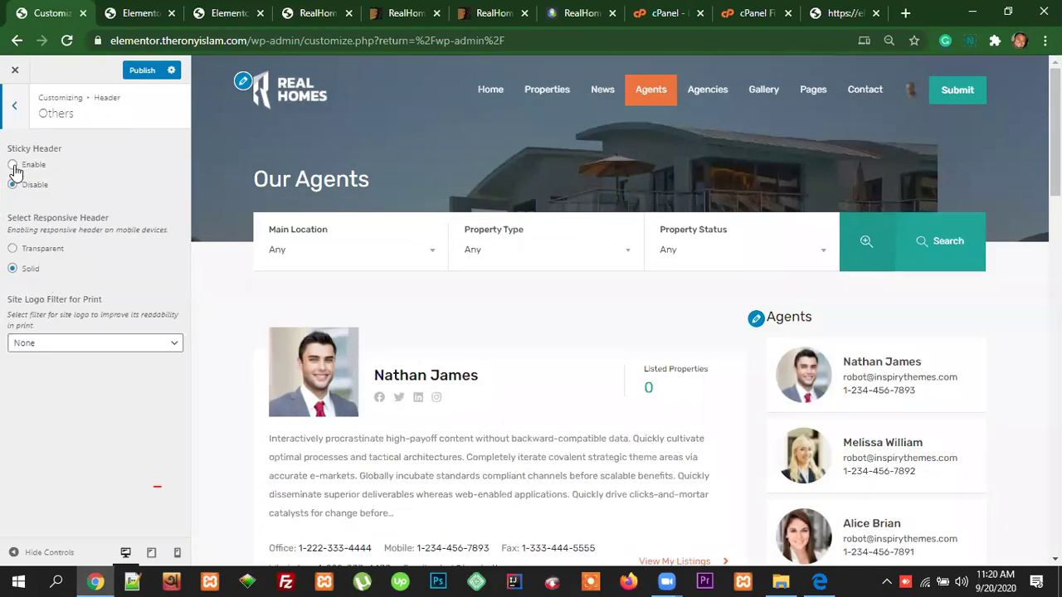
click(480, 92)
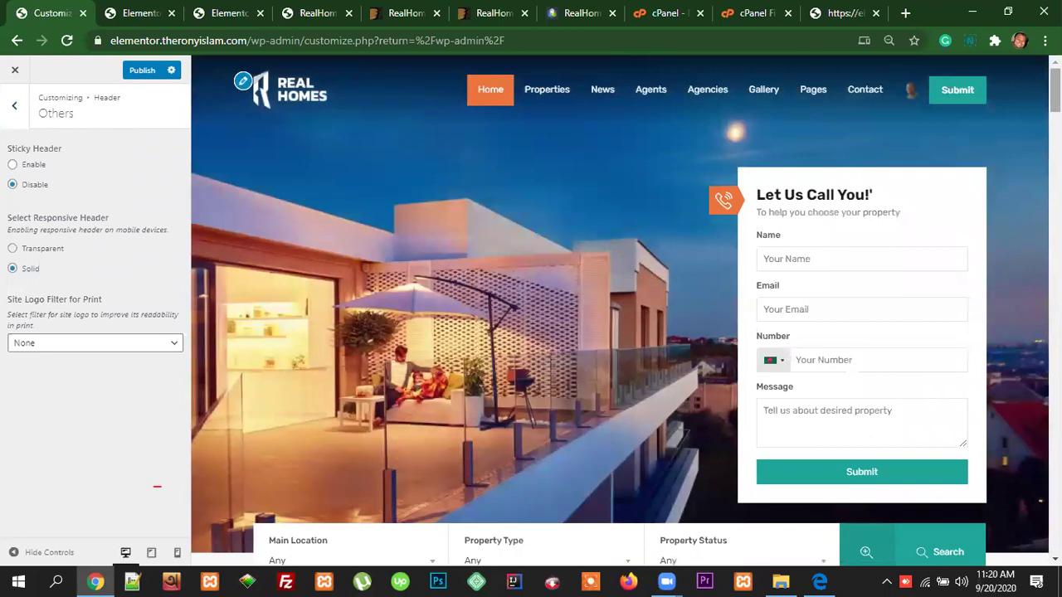
scroll(619, 312, down, 5)
scroll(620, 311, up, 5)
scroll(620, 311, down, 1)
scroll(912, 89, up, 1)
scroll(912, 90, down, 4)
scroll(912, 90, up, 4)
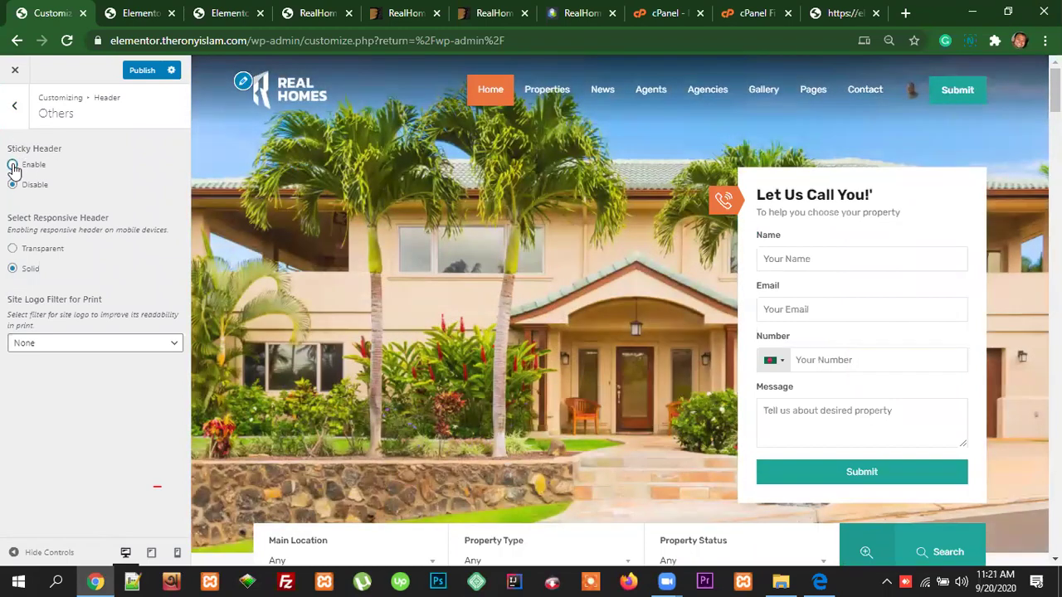
Step: Enable the Sticky Header, test it on the Home page and open the News page in the preview
click(12, 166)
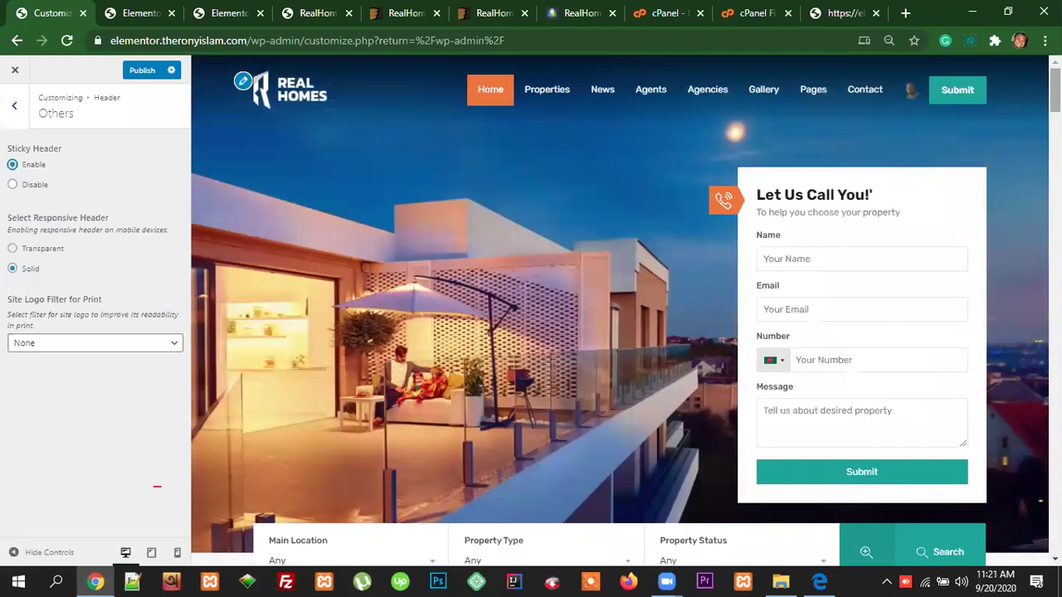
scroll(621, 310, down, 2)
scroll(621, 310, up, 2)
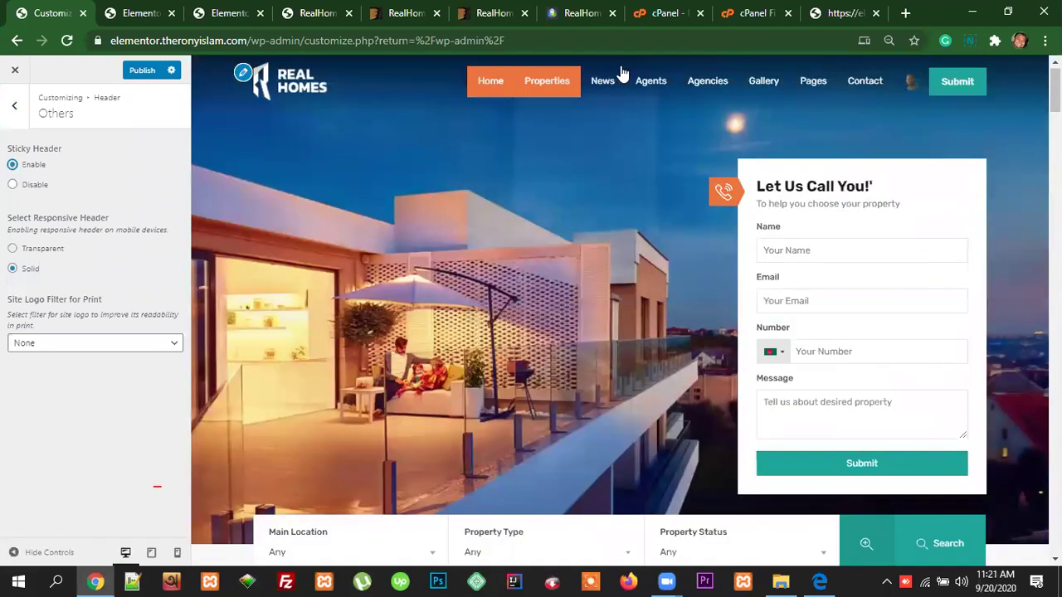
click(649, 155)
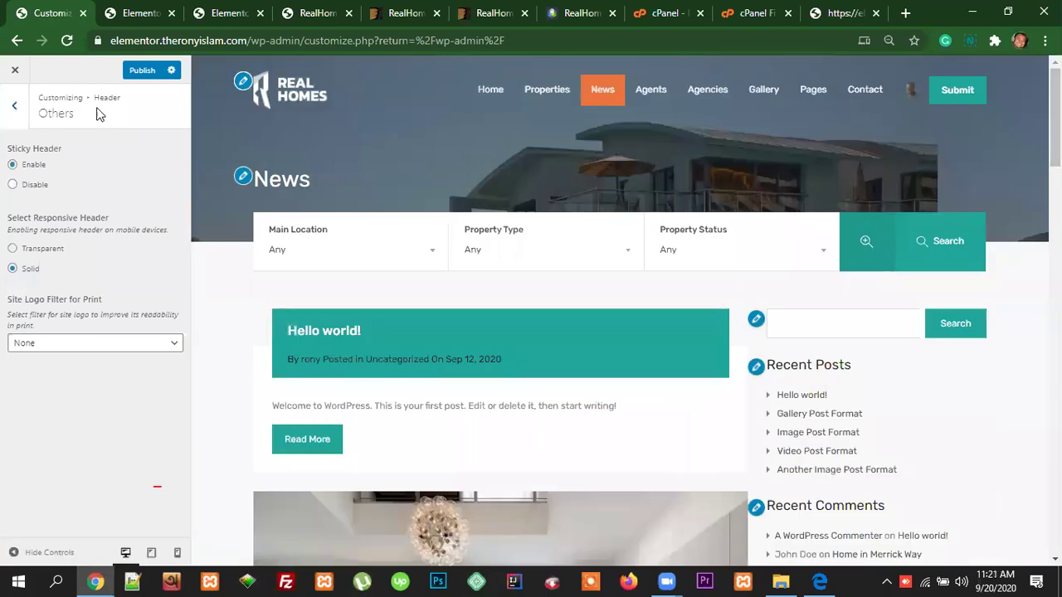
Step: Publish the customizer changes and check the sticky header along the News page
click(137, 73)
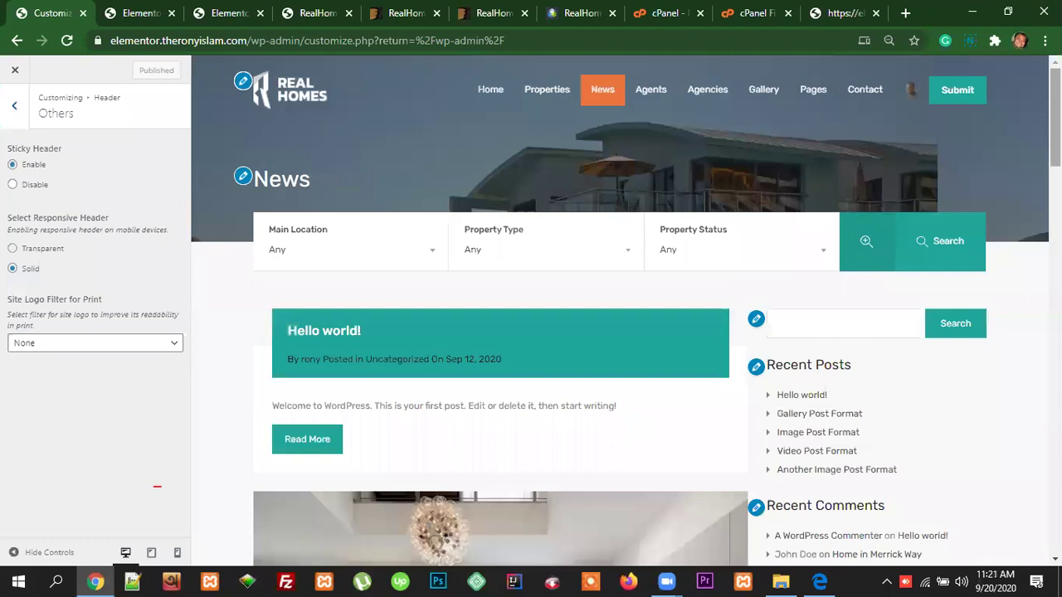
scroll(621, 315, down, 2)
scroll(620, 315, up, 2)
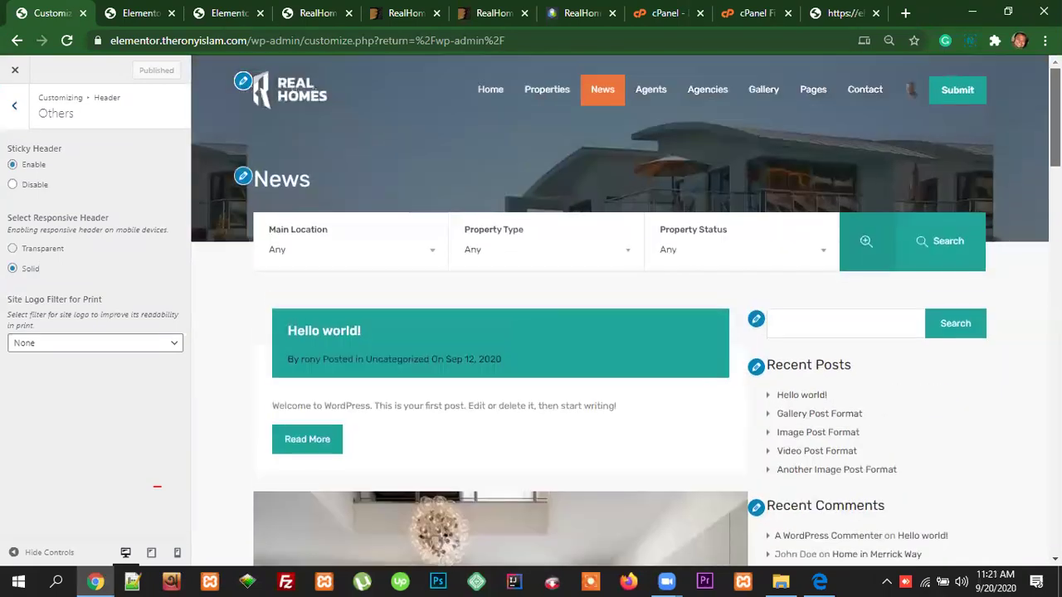
scroll(911, 90, down, 1)
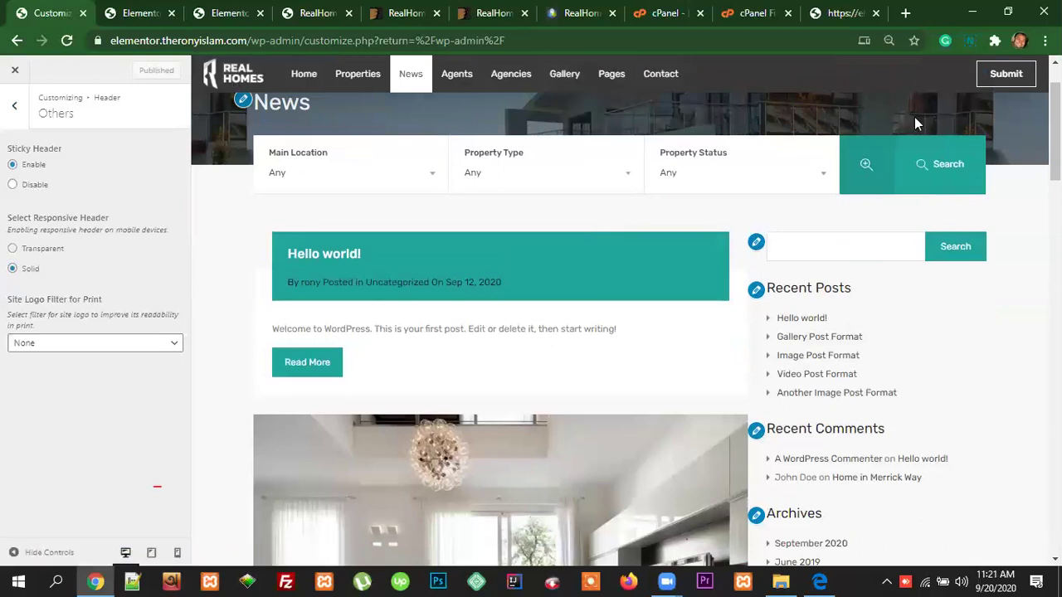
scroll(792, 101, down, 5)
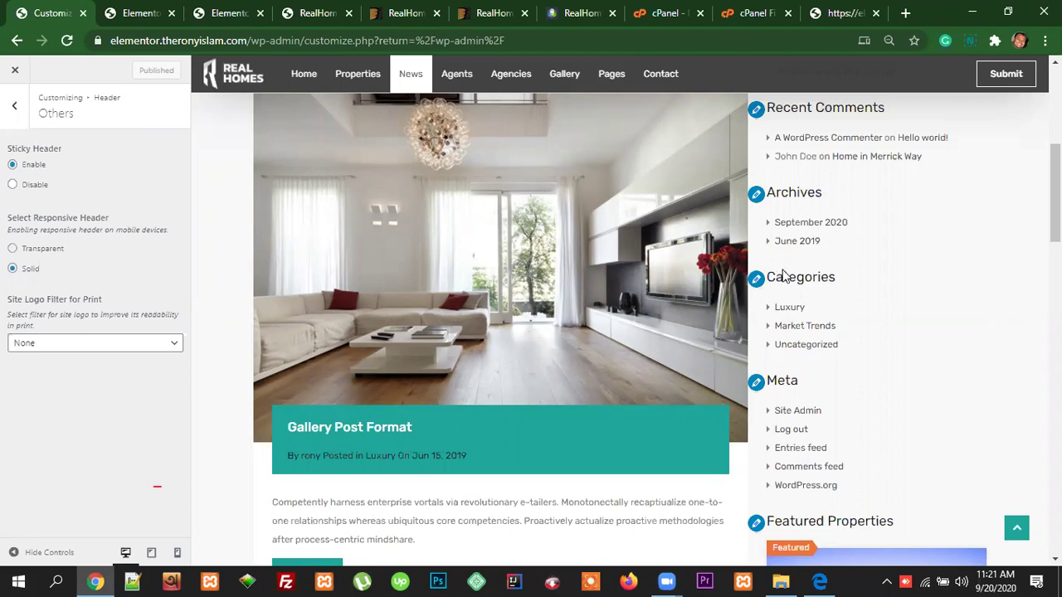
scroll(792, 266, up, 5)
Step: Bring the preview back to the Home page and return to the main list of customizer sections
click(488, 89)
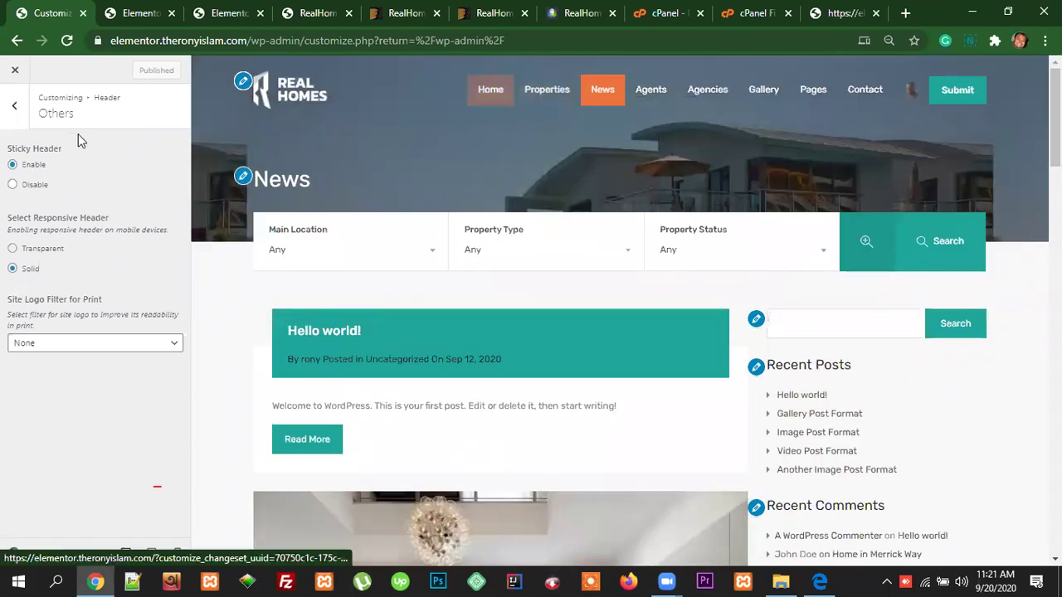
click(12, 110)
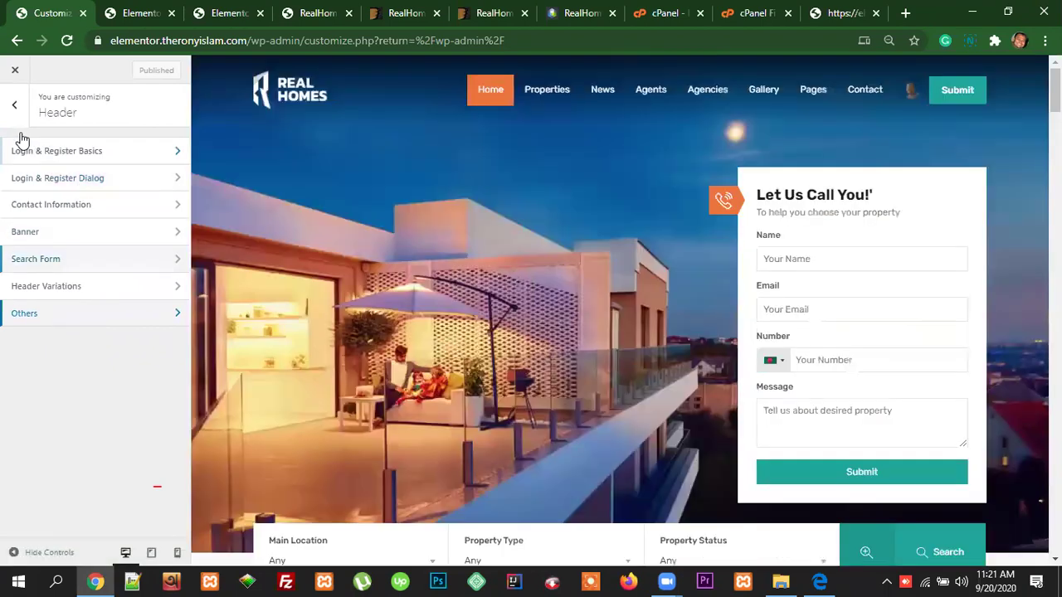
click(14, 112)
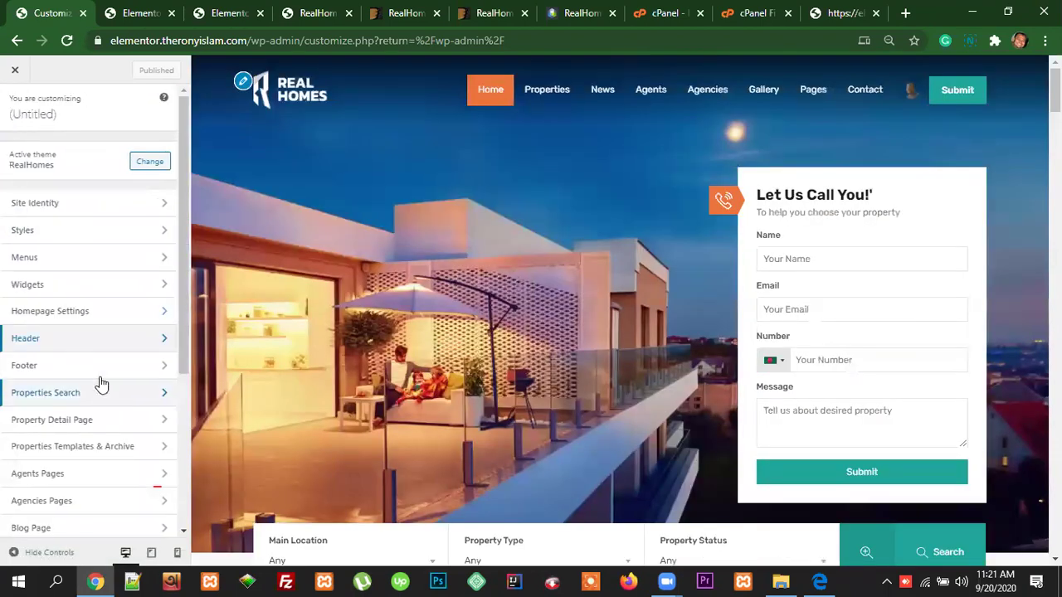
Step: Open the Footer Logo settings and hide both the footer logo and the footer tagline
scroll(115, 368, down, 1)
click(47, 290)
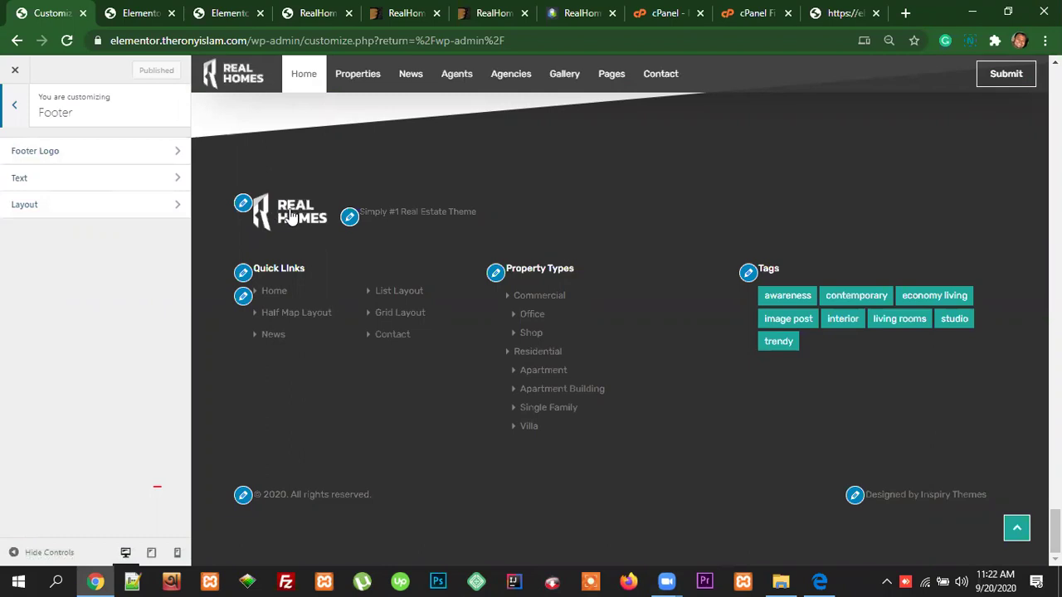
click(96, 151)
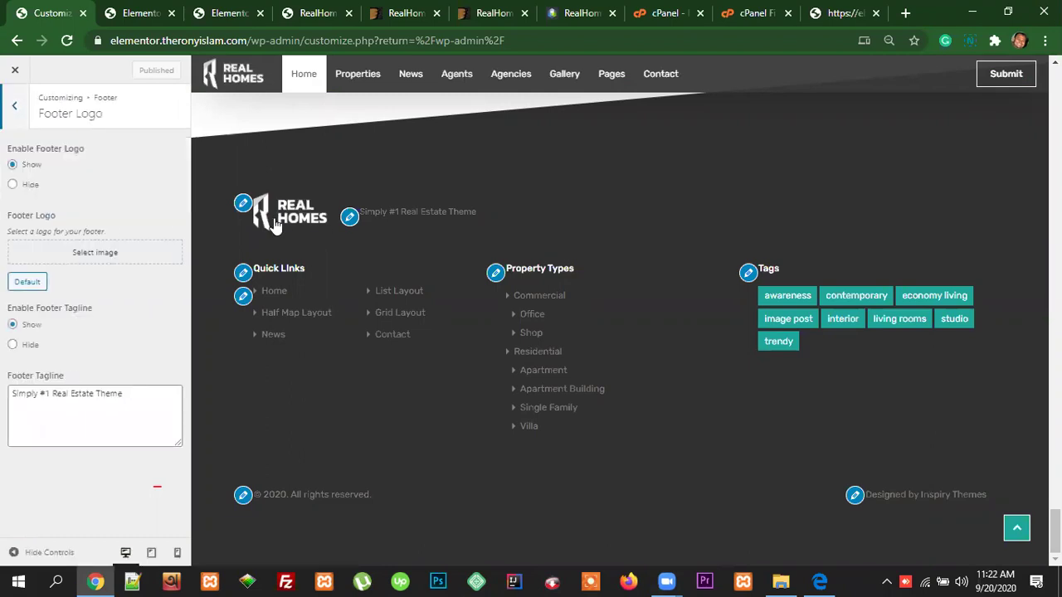
click(12, 185)
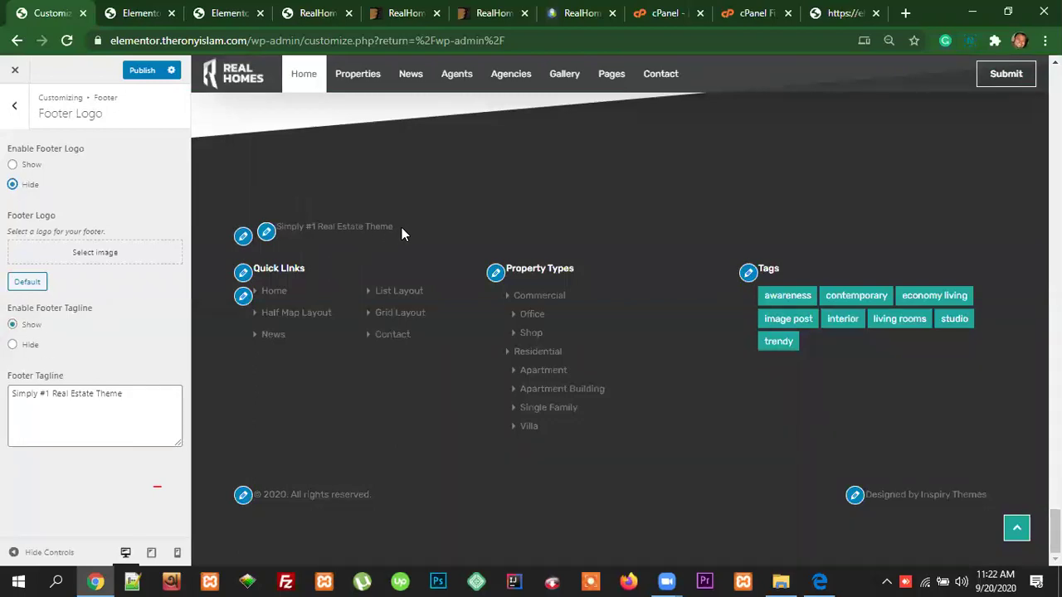
click(13, 344)
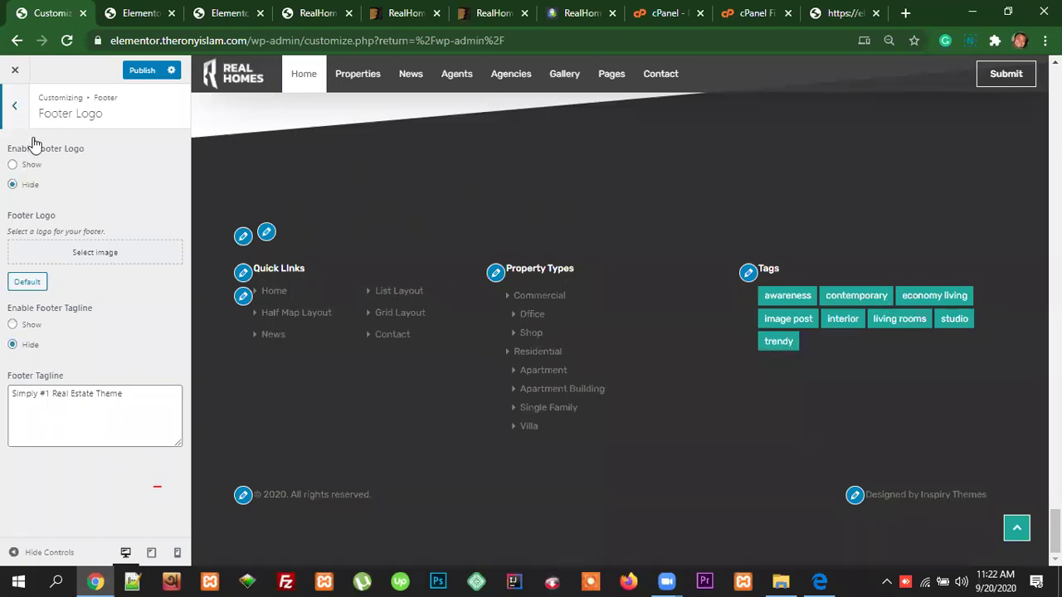
Step: Open the footer's Text settings and compare the Copyright Text and Designed by Text with the matching lines in the preview
click(14, 105)
click(40, 176)
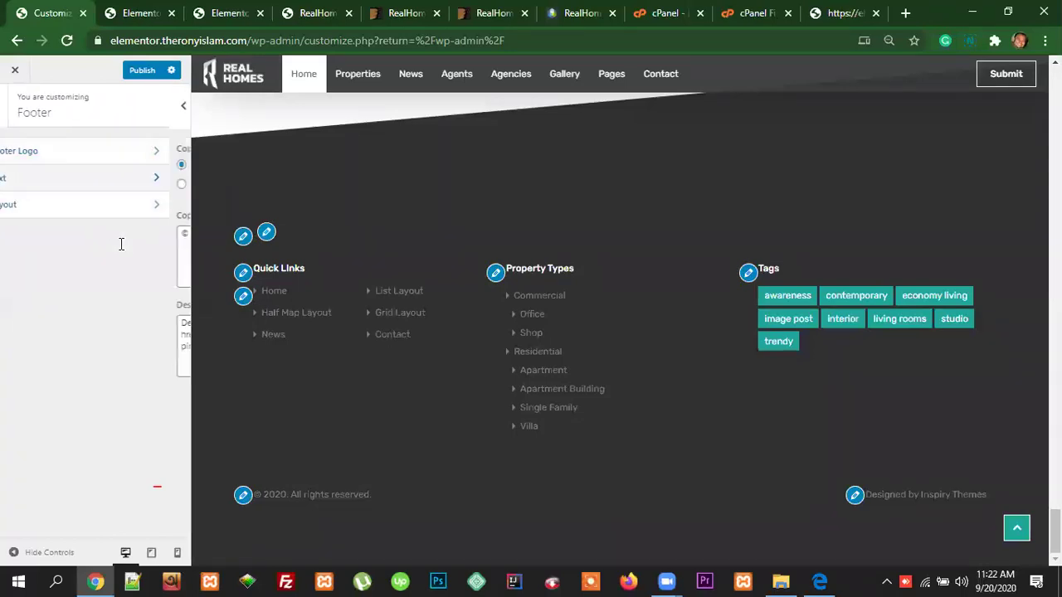
drag(374, 493, 253, 496)
drag(989, 498, 877, 496)
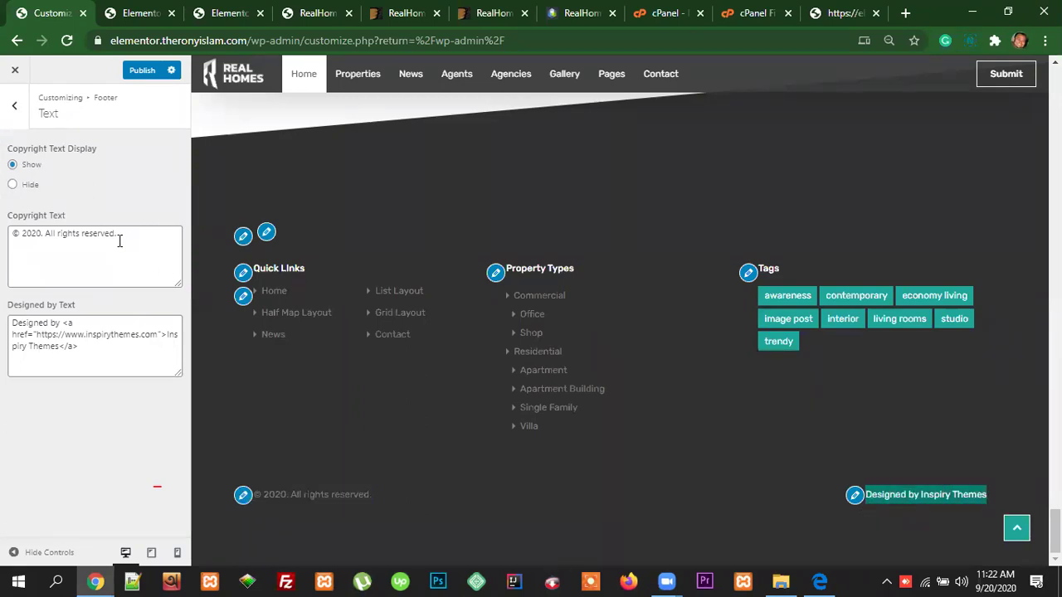
drag(119, 235, 13, 236)
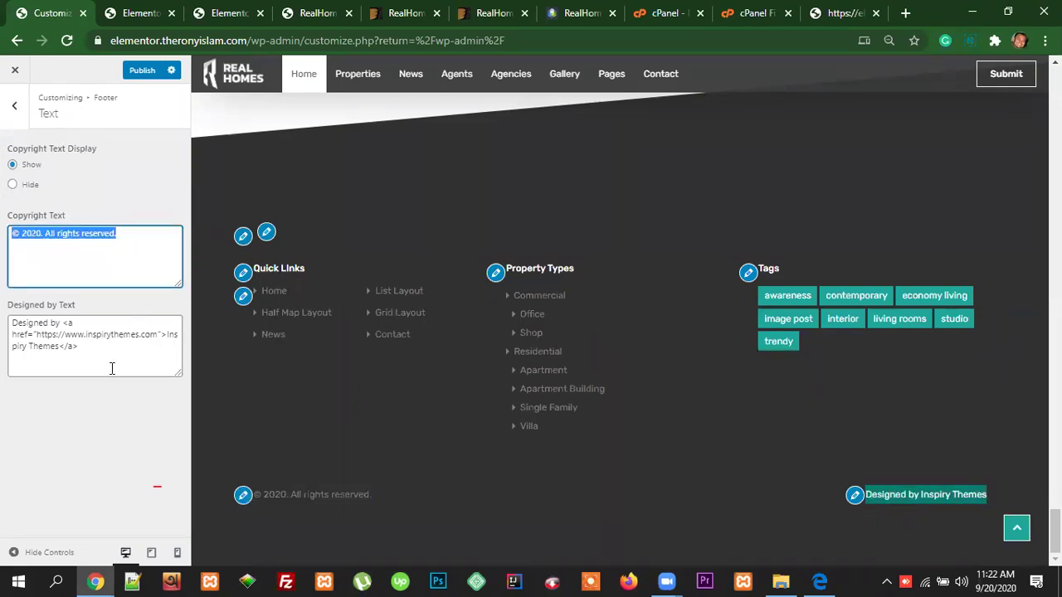
drag(82, 347, 7, 322)
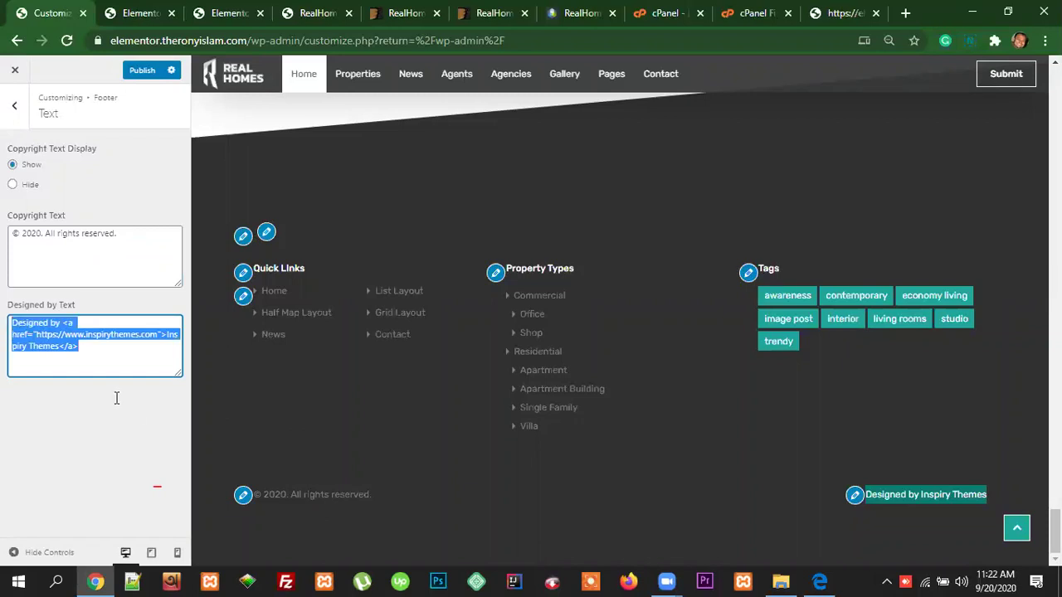
click(93, 352)
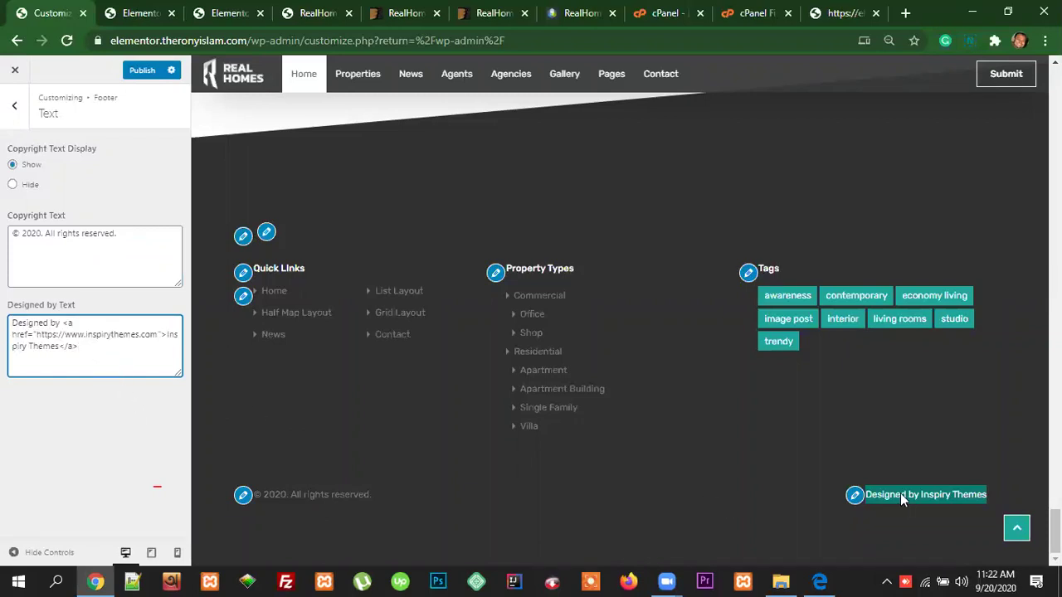
click(943, 519)
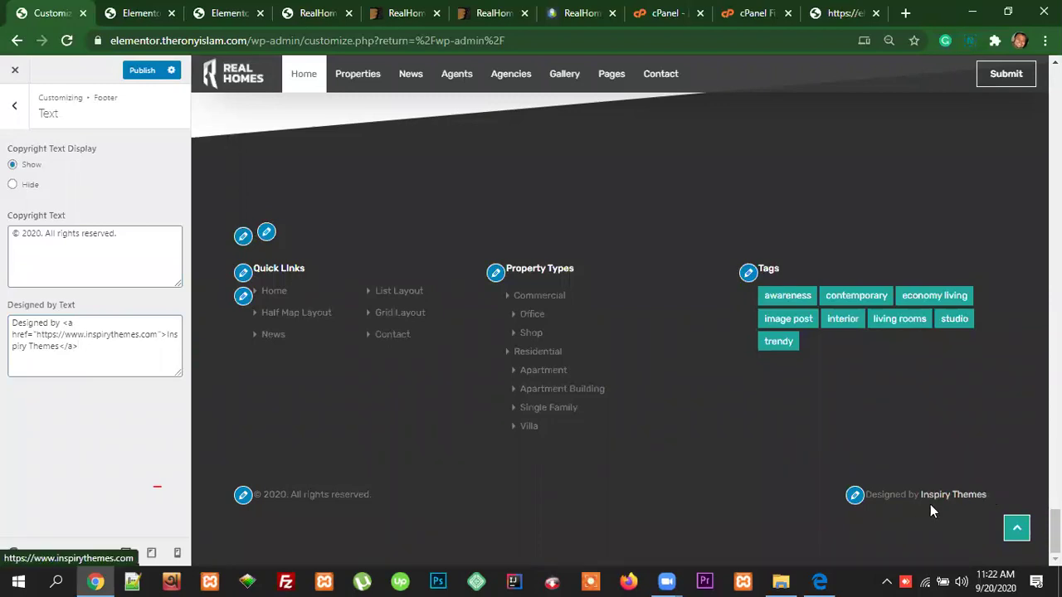
drag(82, 348, 13, 324)
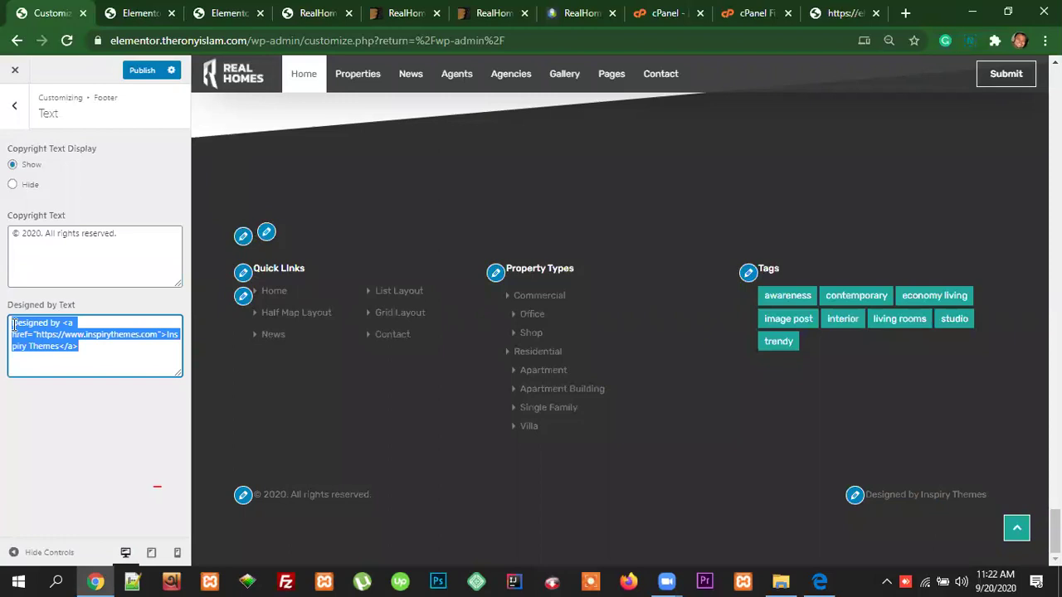
click(96, 351)
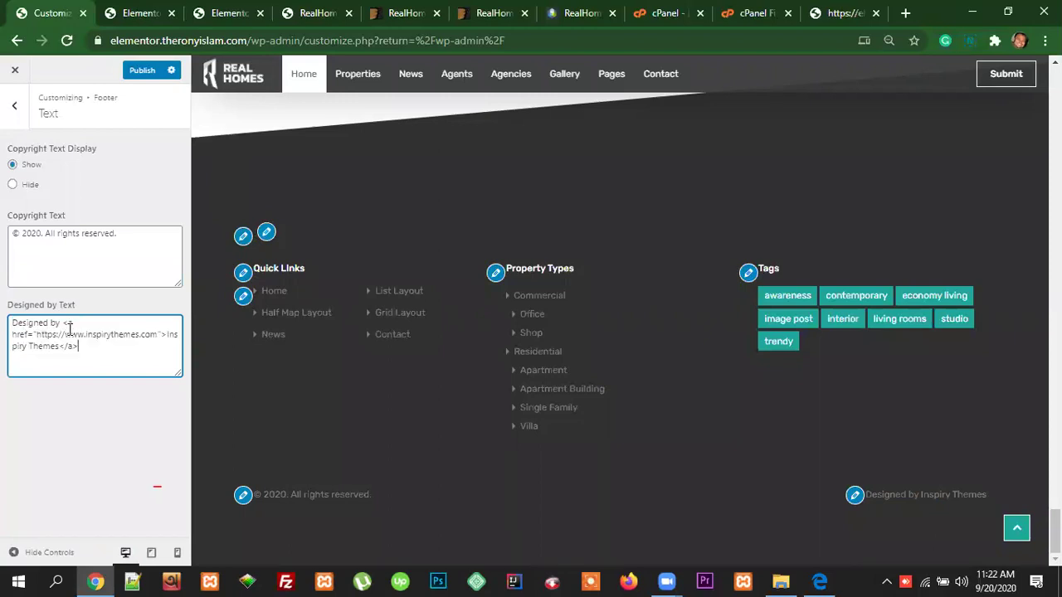
Step: Replace the whole Designed by Text, including its Inspiry Themes link, with "Privacy Policy"
drag(64, 323, 13, 323)
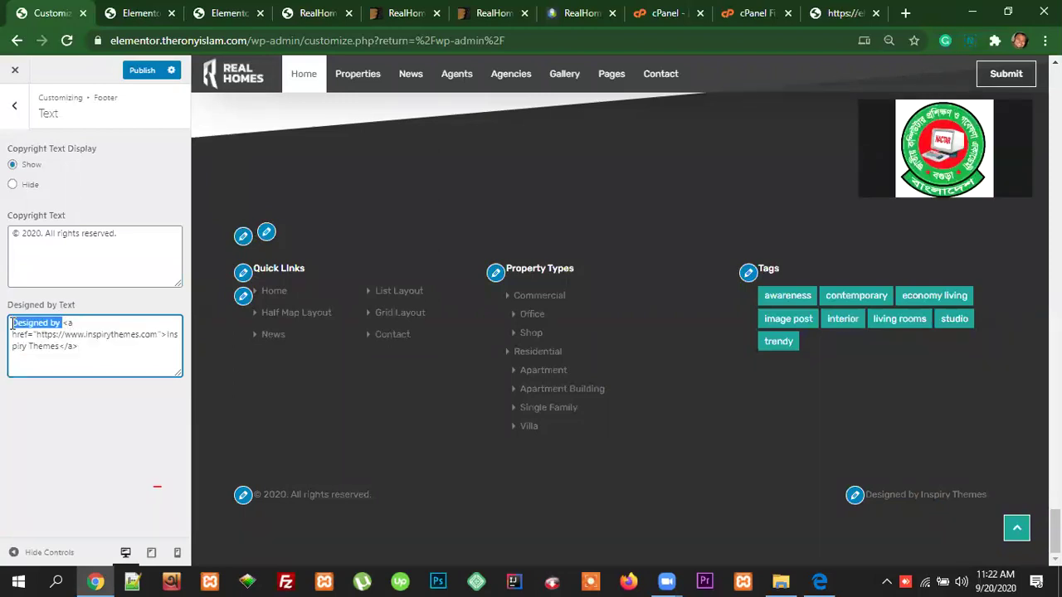
key(BackSpace)
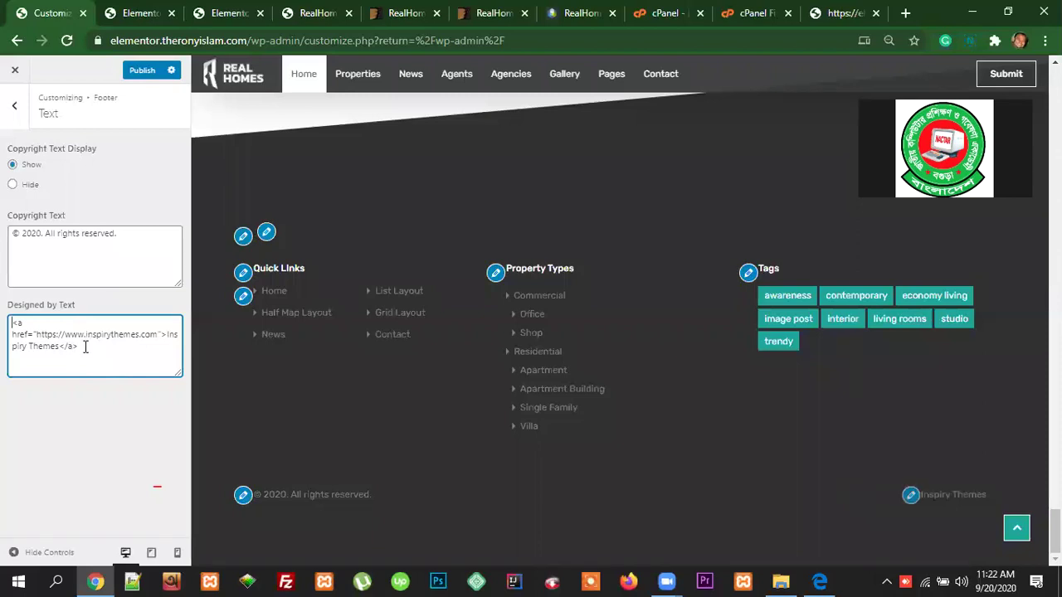
triple_click(9, 323)
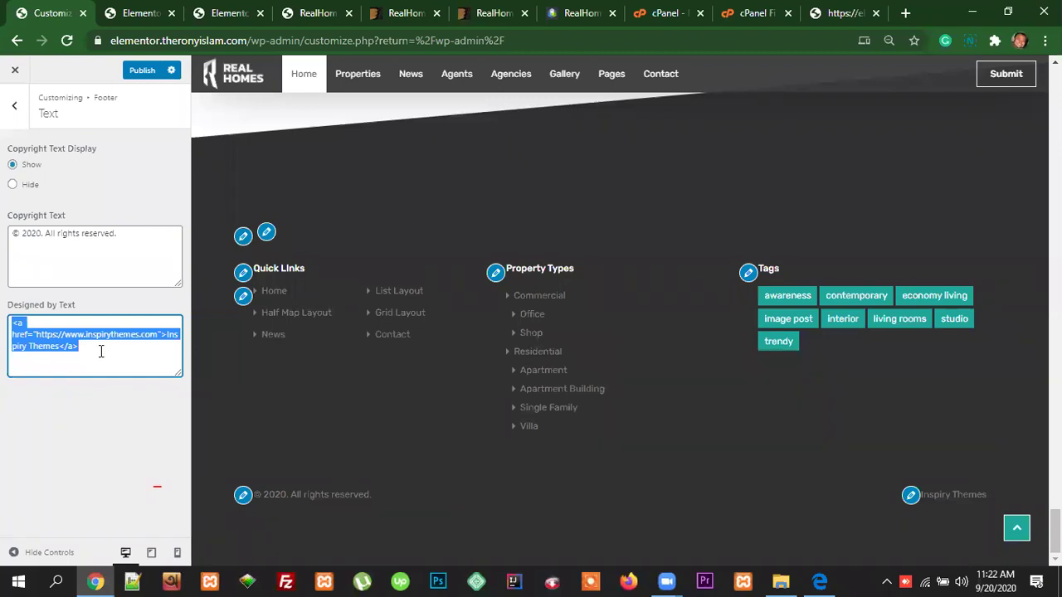
text(Privacy Policy)
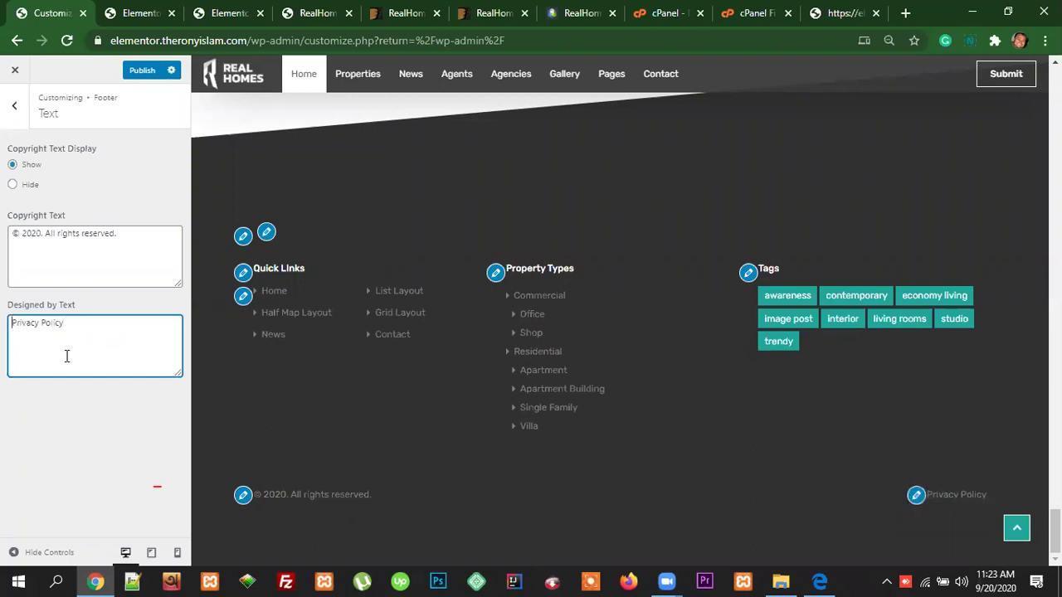
Step: Wrap the Privacy Policy text in an HTML anchor tag with its href set to "#"
text(<a>)
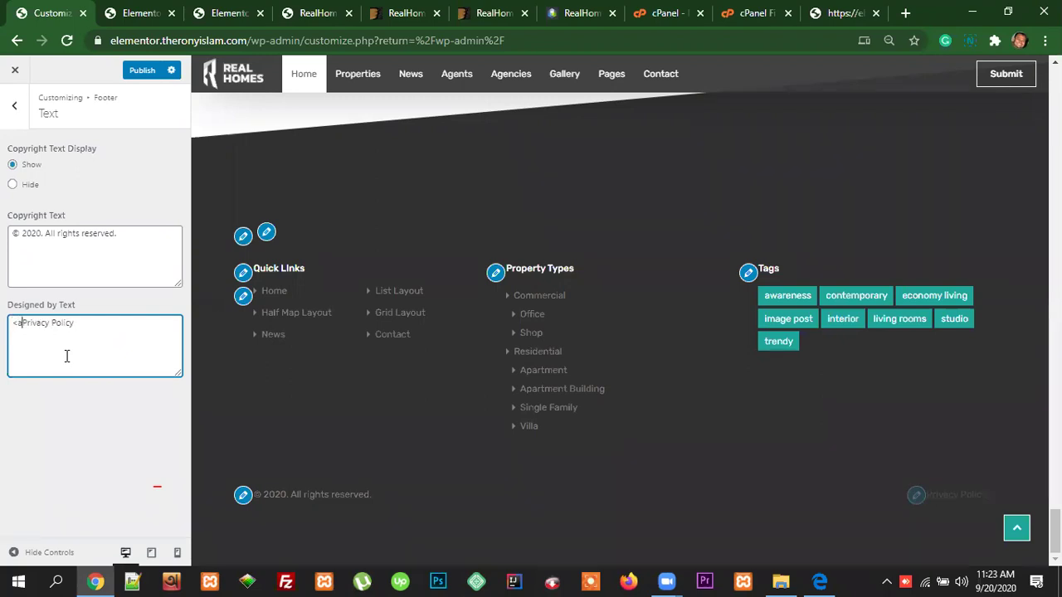
click(104, 319)
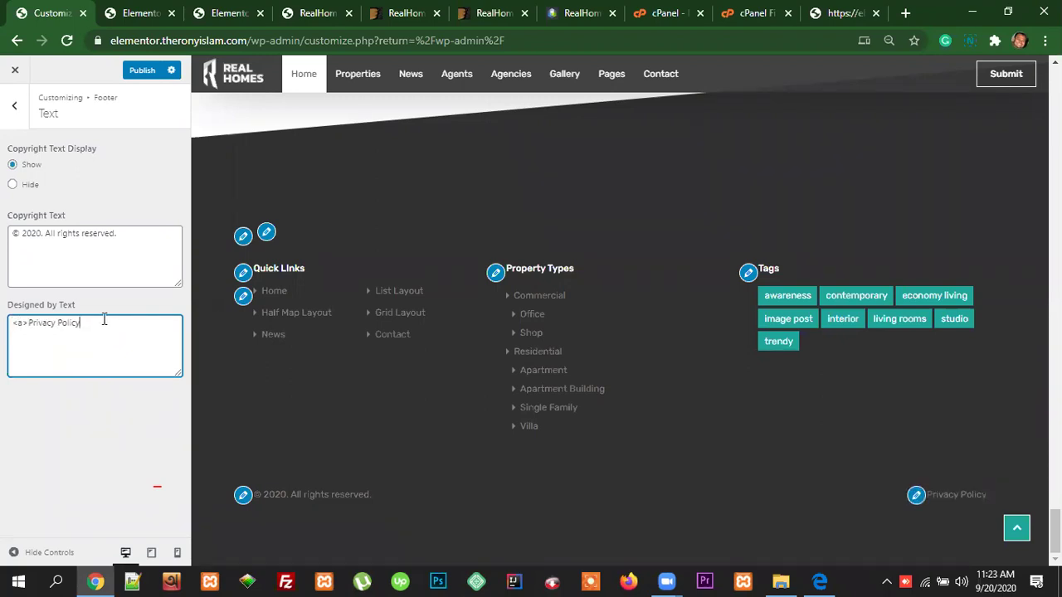
text(</a>)
click(23, 325)
text(href="")
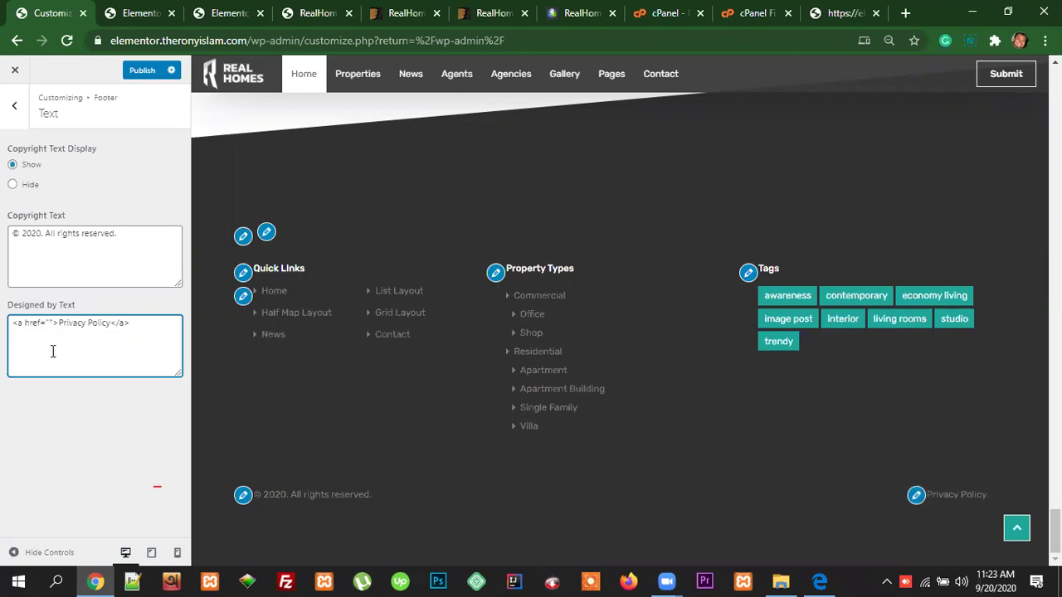
text(#)
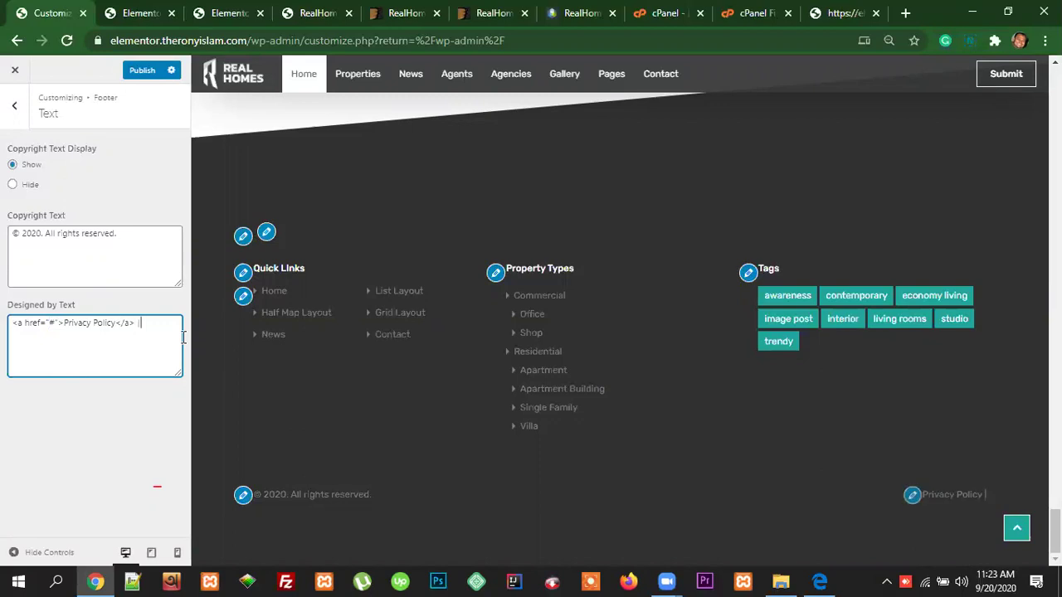
Step: Add a "|" separator and a second HTML link reading "Terms & condition" with href "#" after the Privacy Policy link
text(| <a)
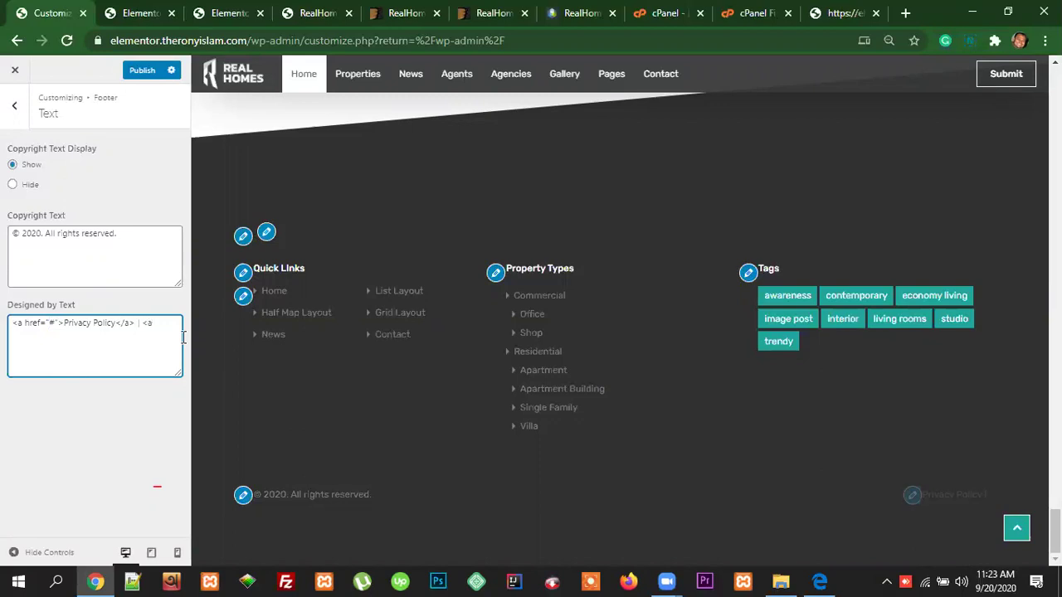
text(></a>)
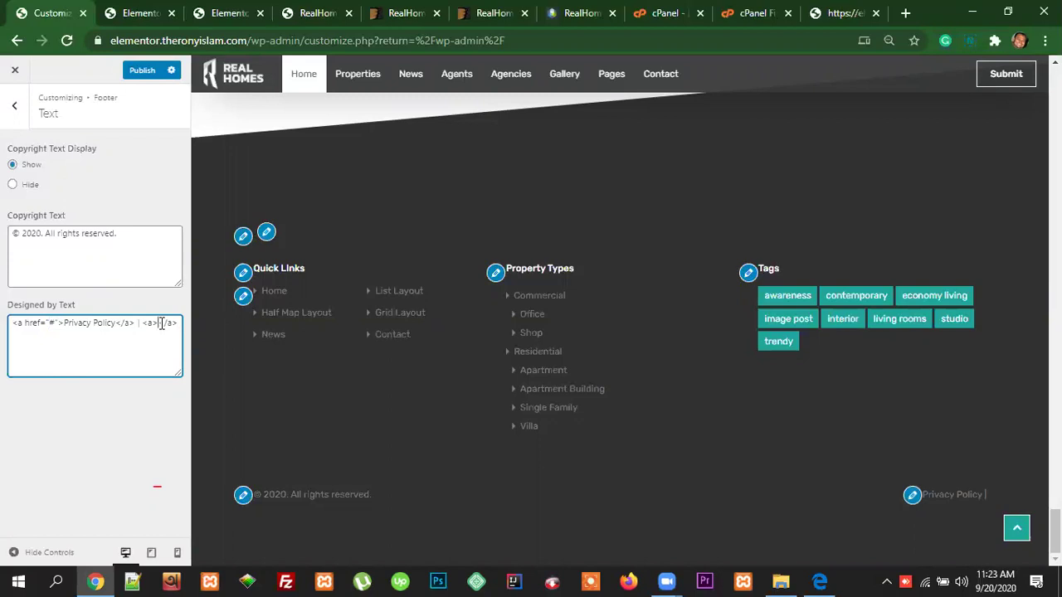
text(Terms &)
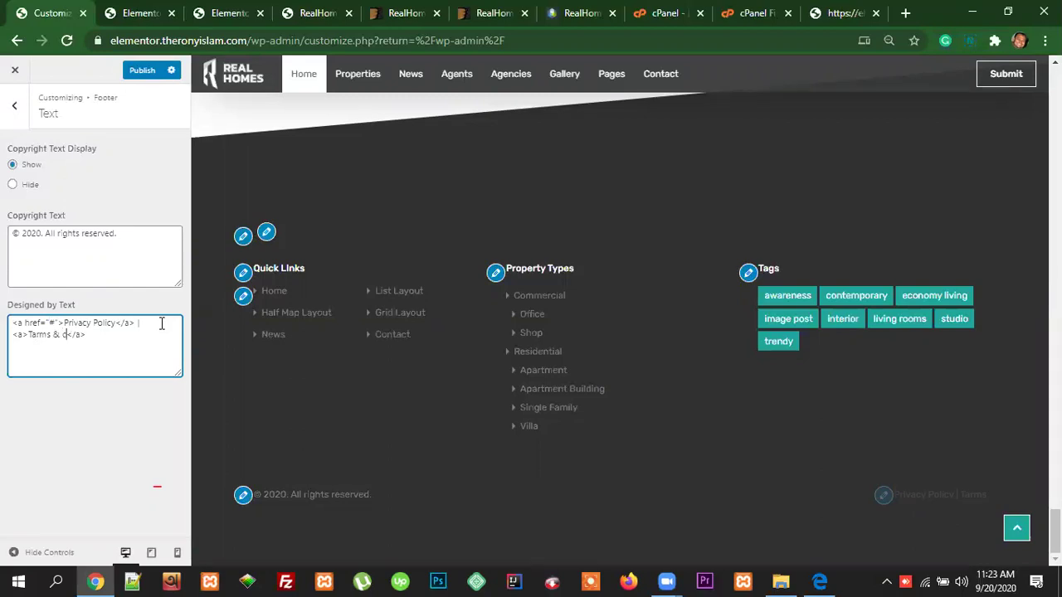
text( condition)
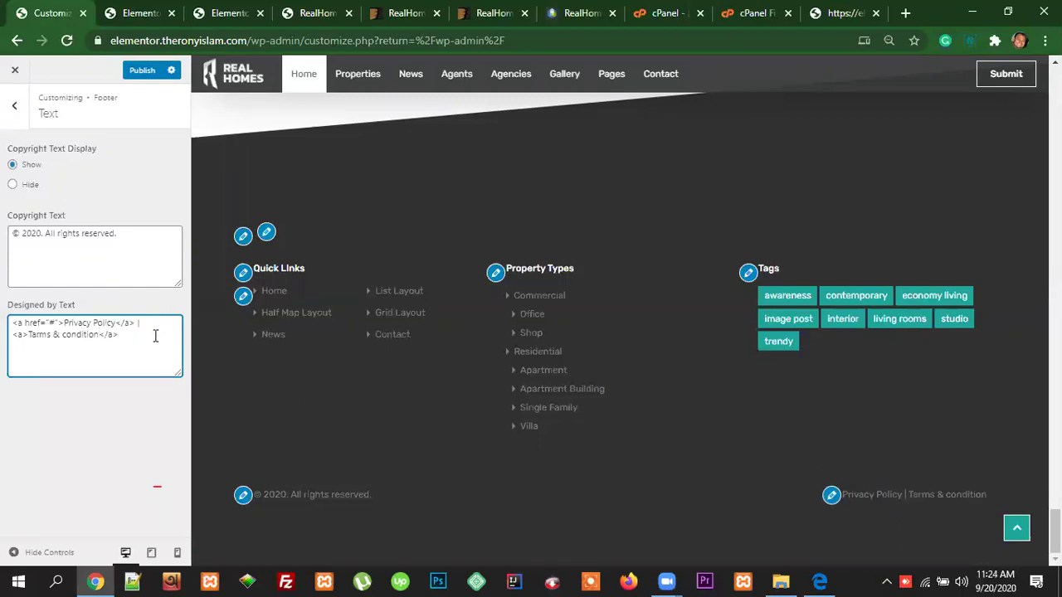
click(23, 334)
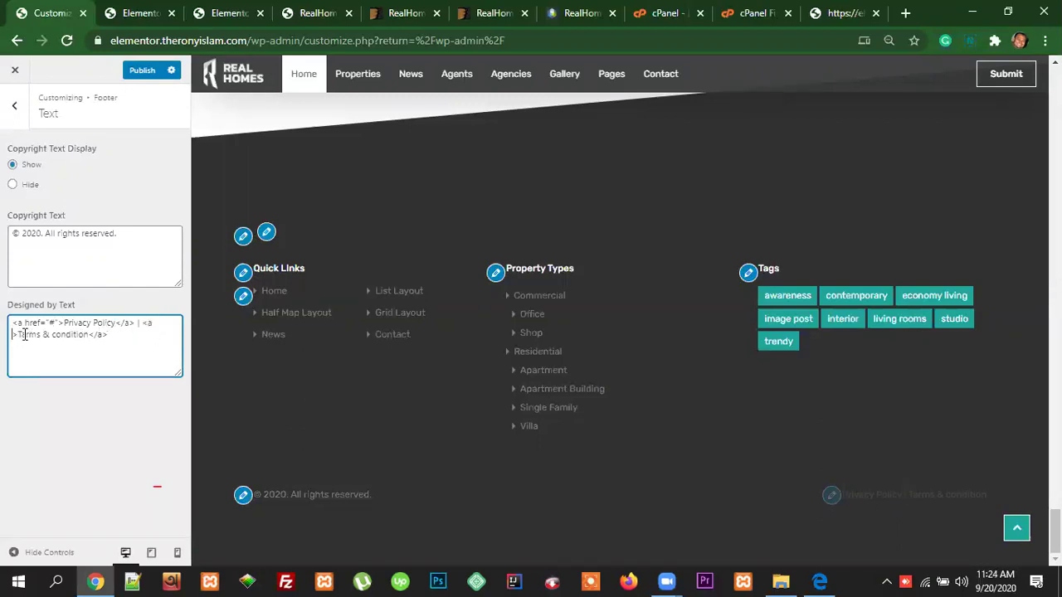
text(href="")
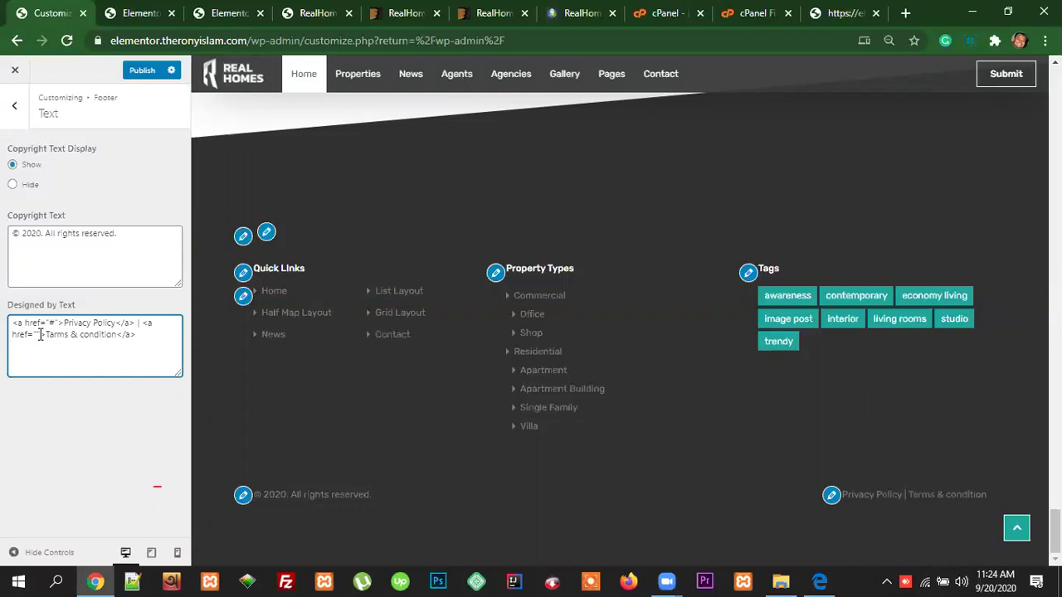
text(#)
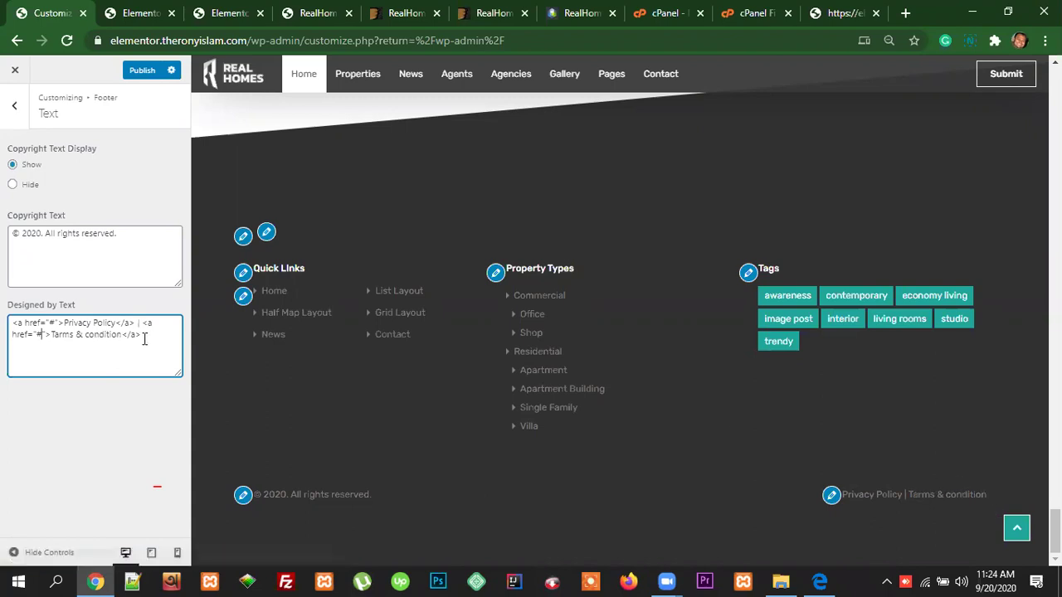
Step: Leave the footer settings and open the Properties Search Page settings in the Properties Search section
click(14, 105)
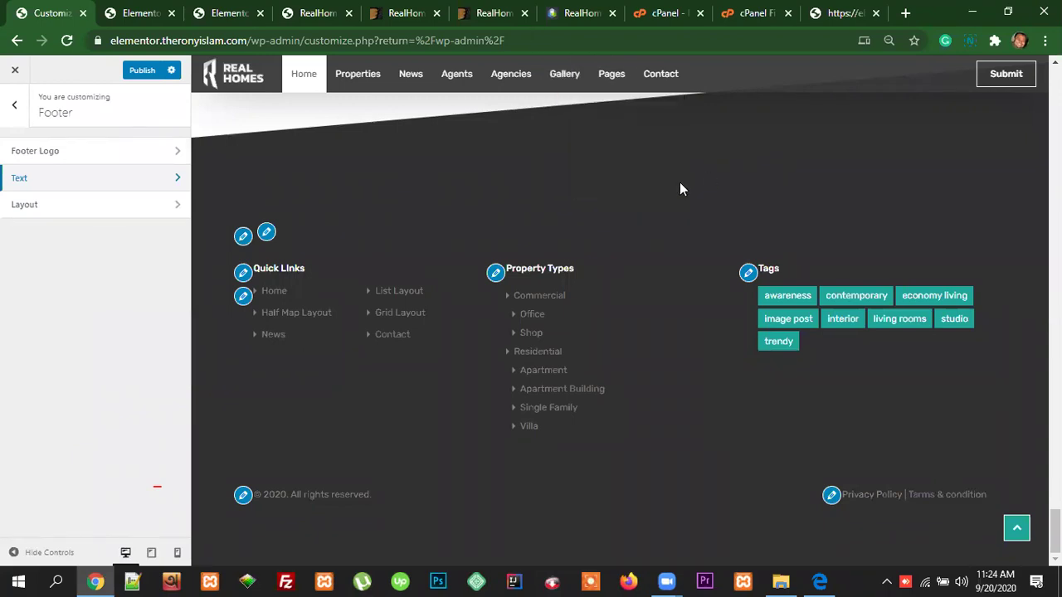
click(14, 106)
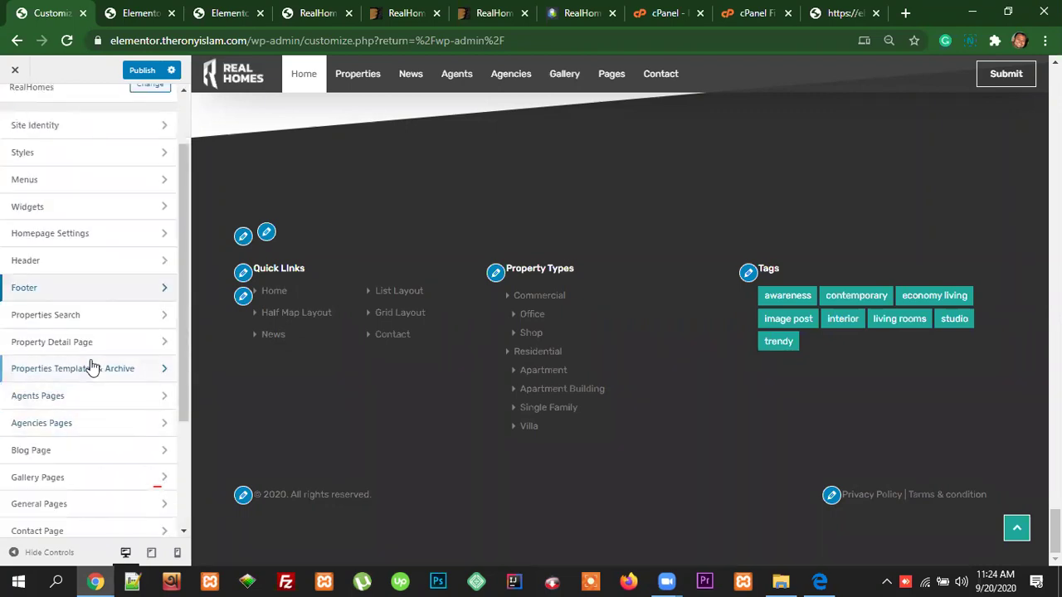
click(43, 315)
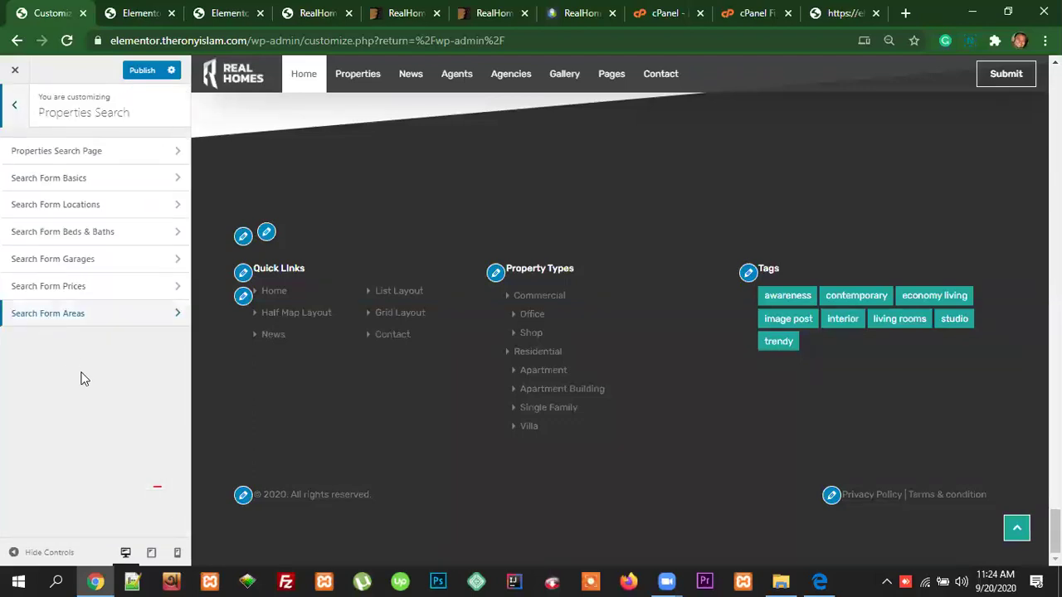
click(81, 154)
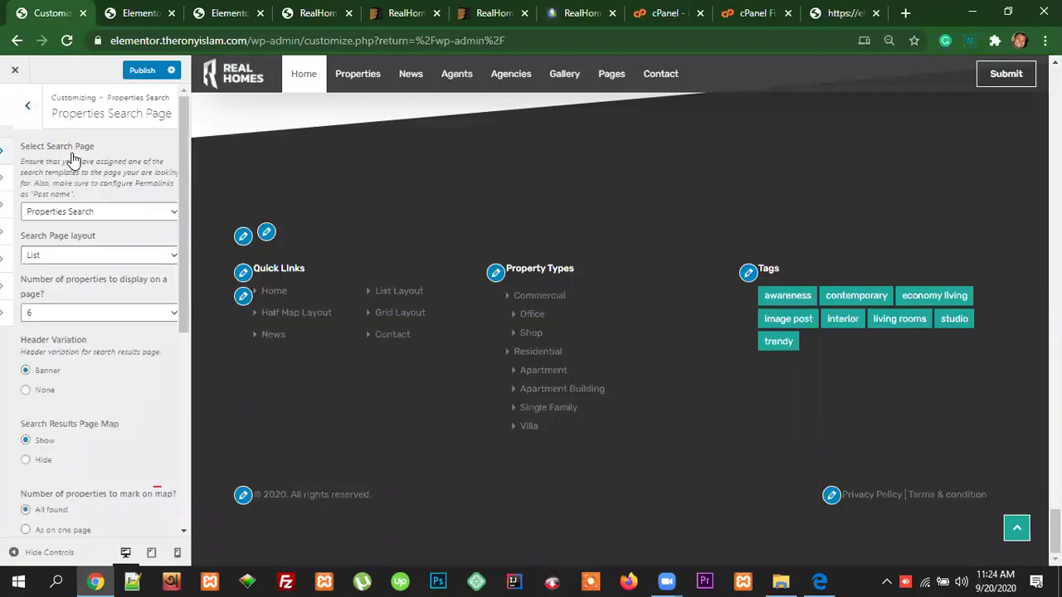
Step: Run a property search from the home page preview with main location Miami, property type Commercial and property status For Rent
scroll(749, 289, up, 20)
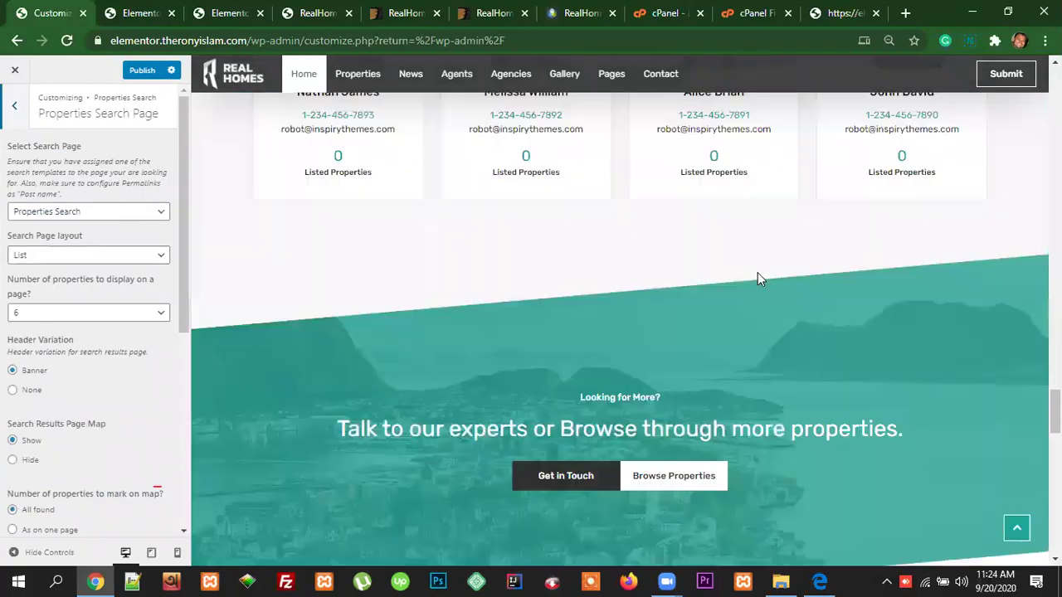
scroll(620, 311, up, 10)
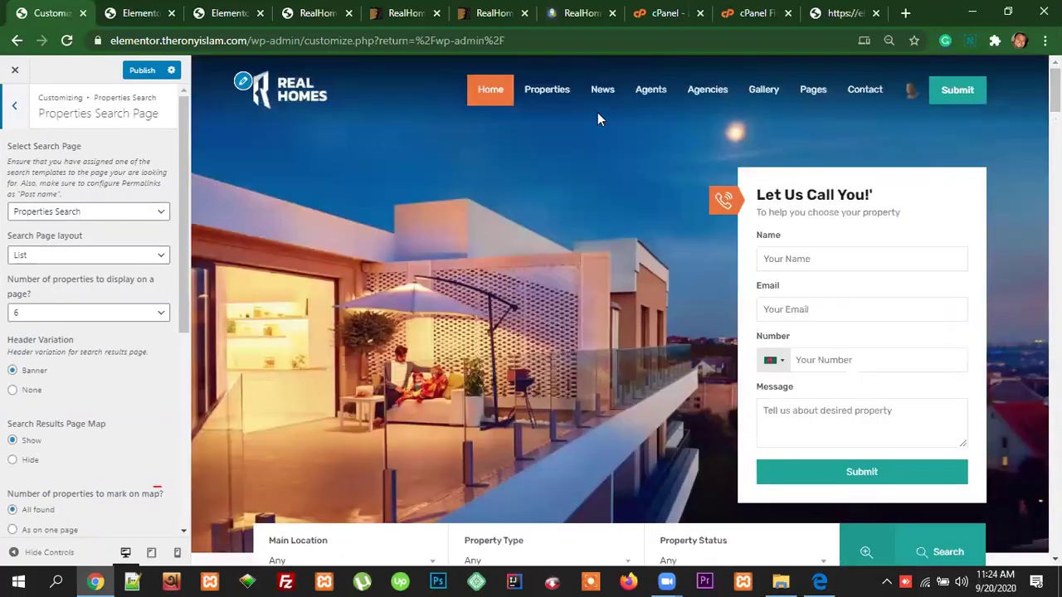
scroll(650, 389, down, 4)
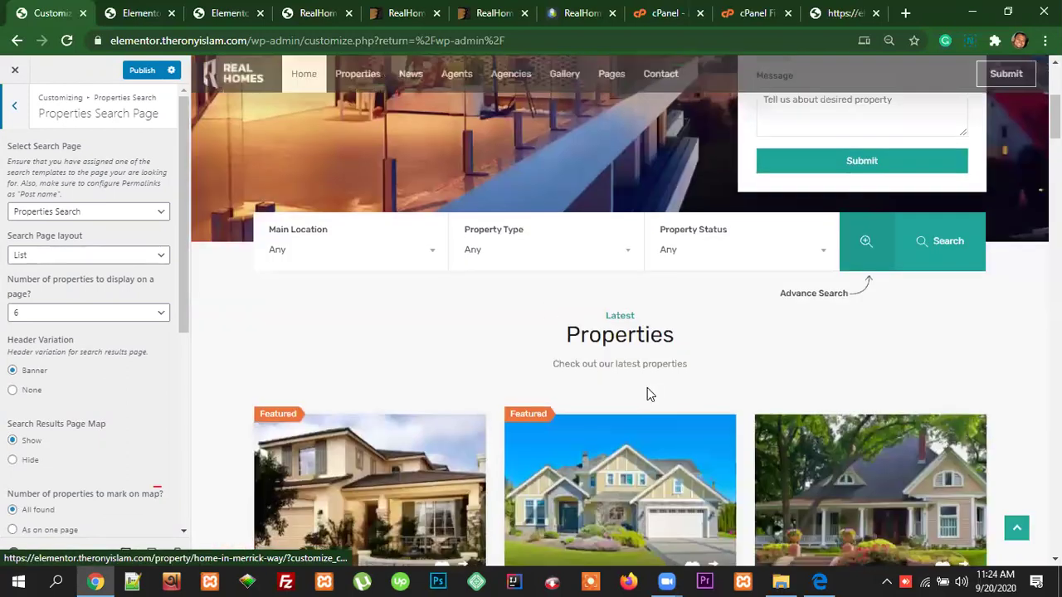
click(332, 253)
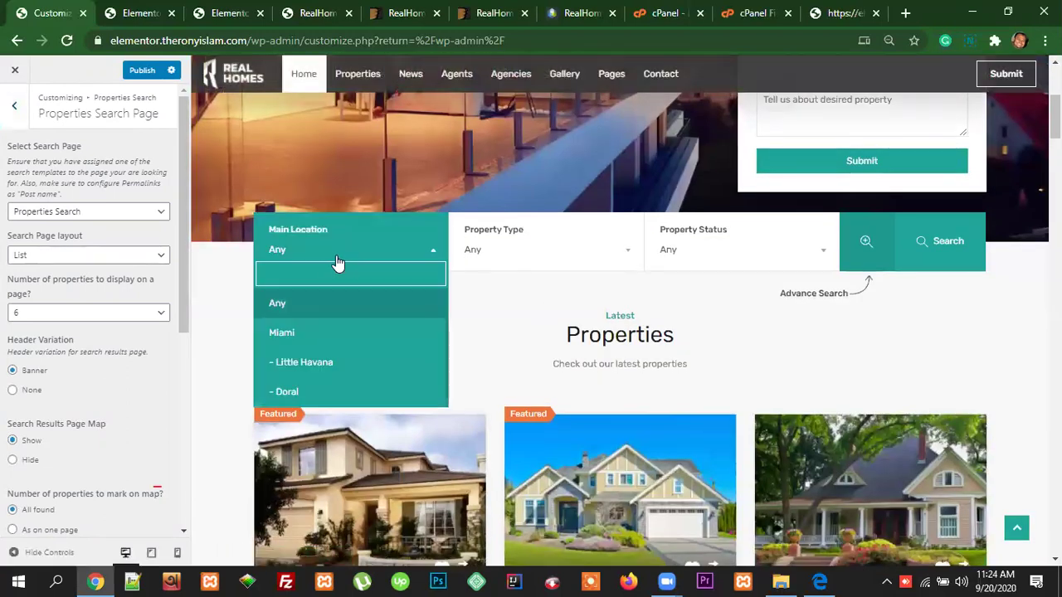
click(310, 333)
click(523, 258)
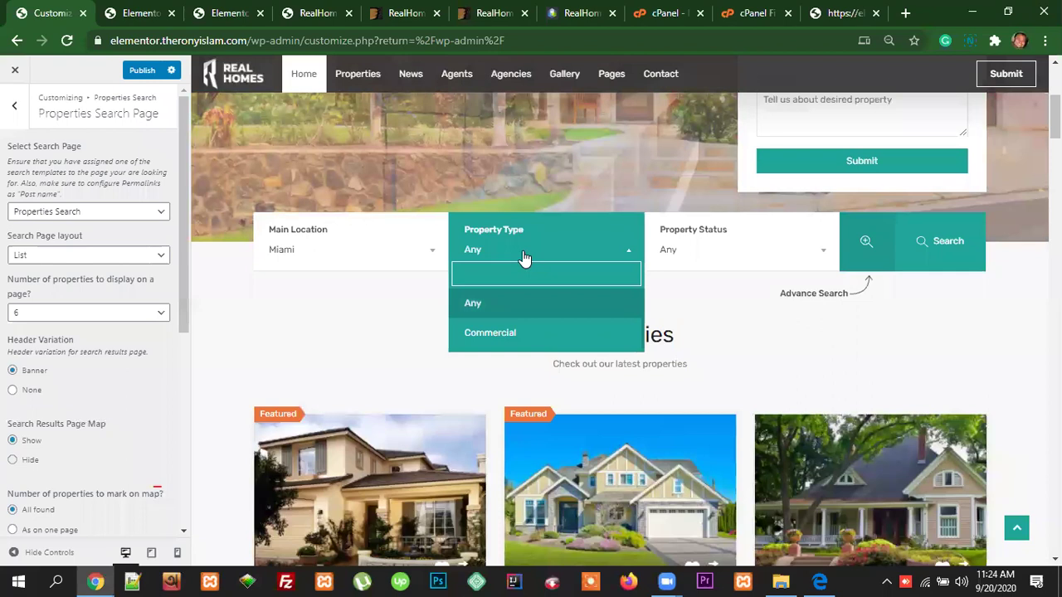
click(522, 336)
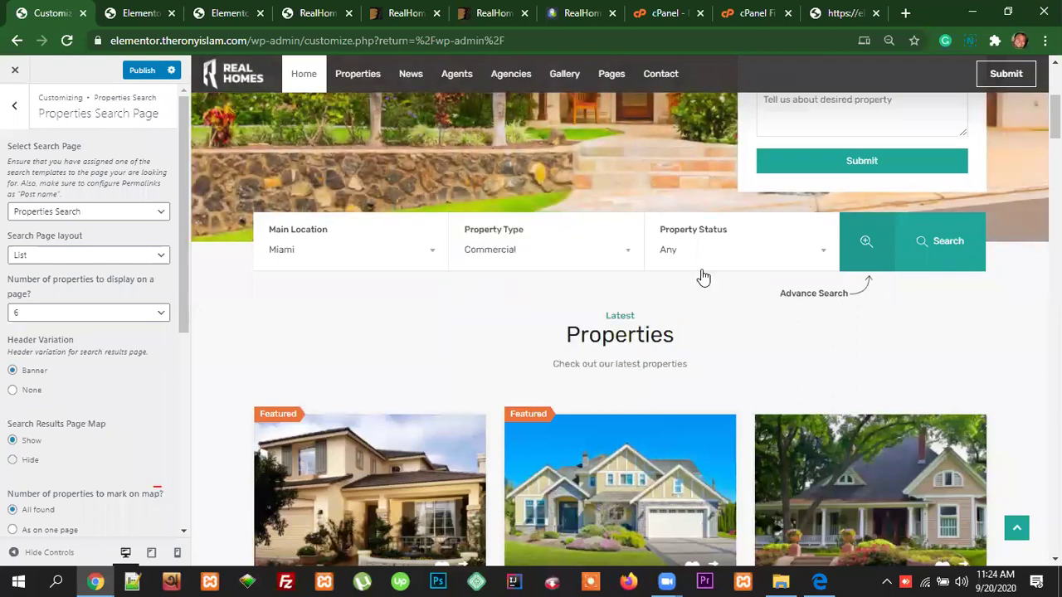
click(699, 257)
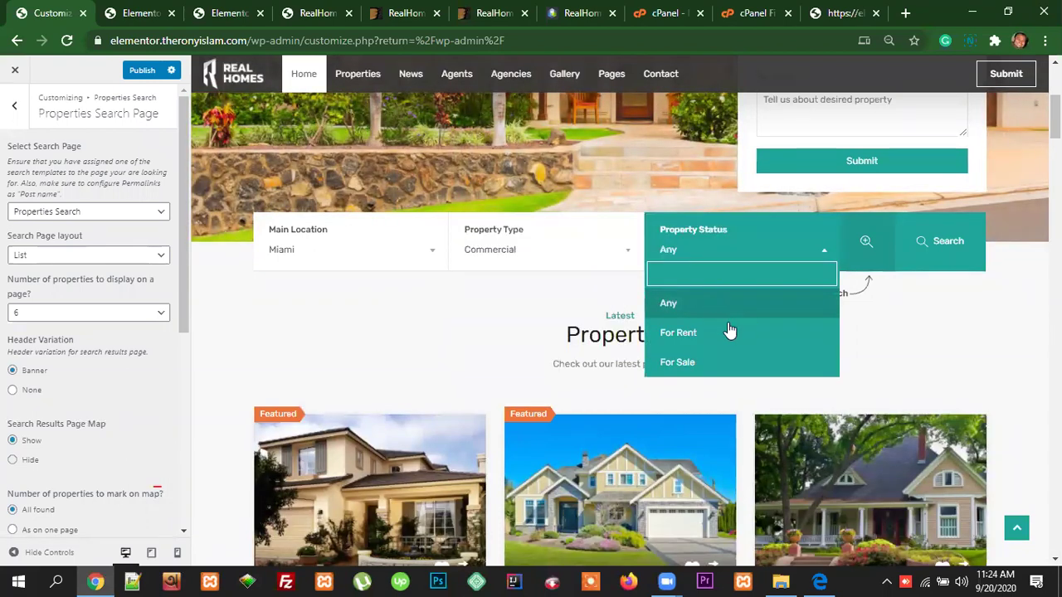
click(707, 339)
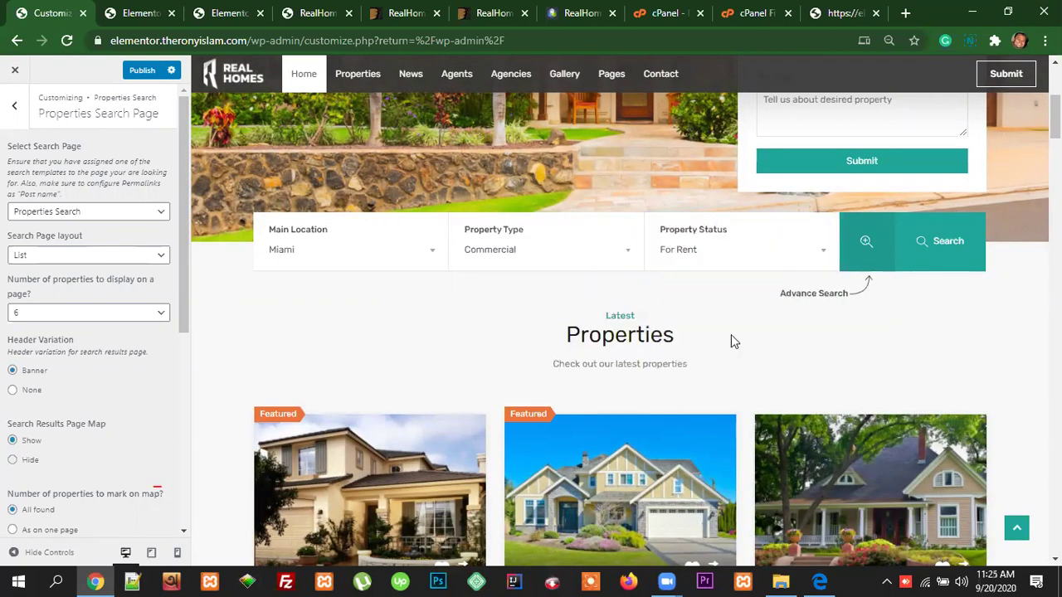
click(940, 242)
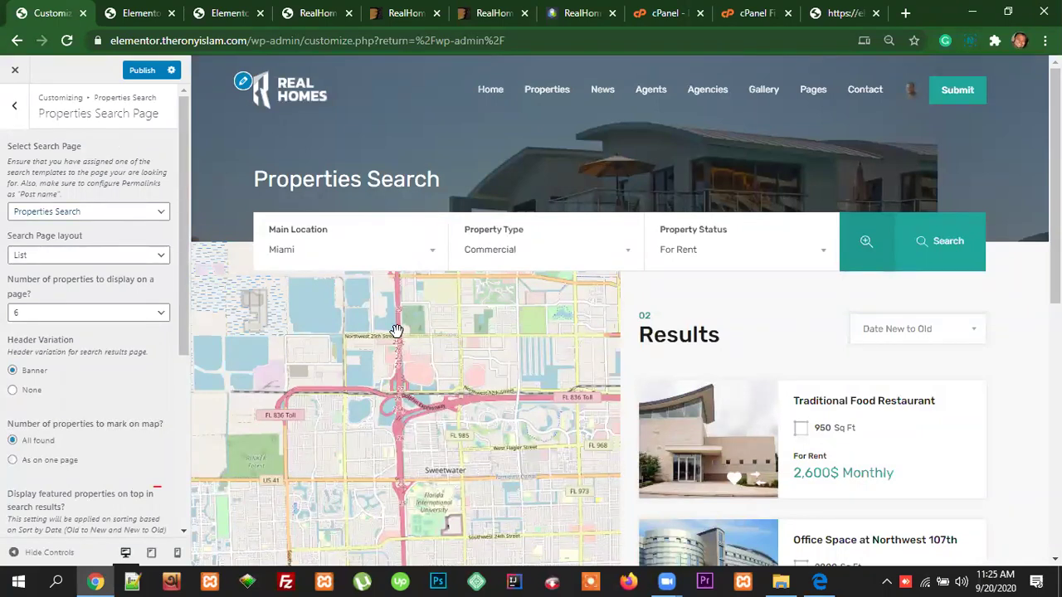
Step: Examine the Properties Search results page in the preview, comparing its map and property listings with the search page layout setting
scroll(701, 365, down, 5)
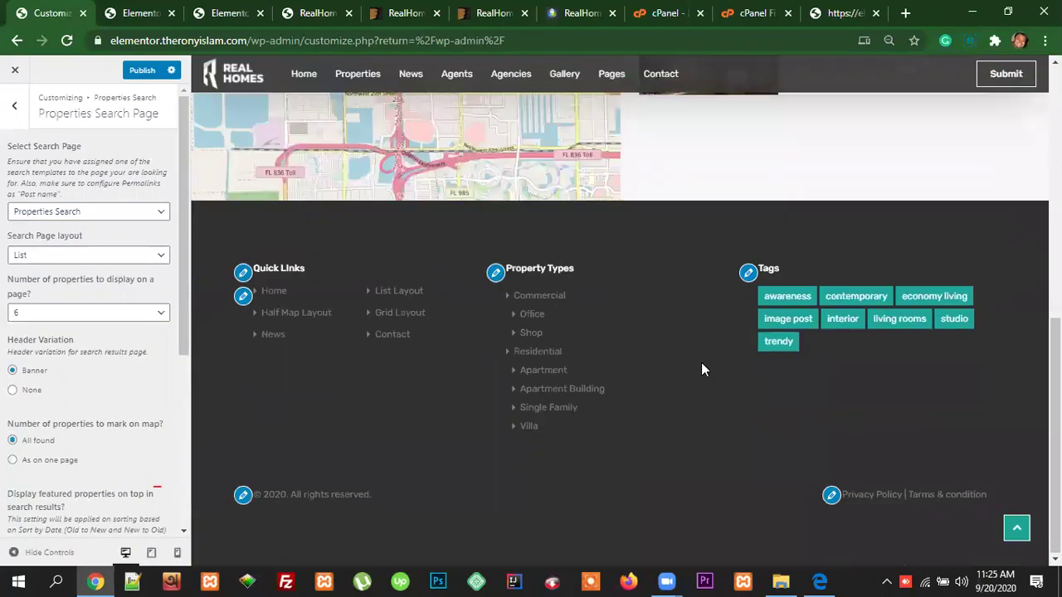
scroll(701, 370, up, 6)
scroll(989, 395, down, 5)
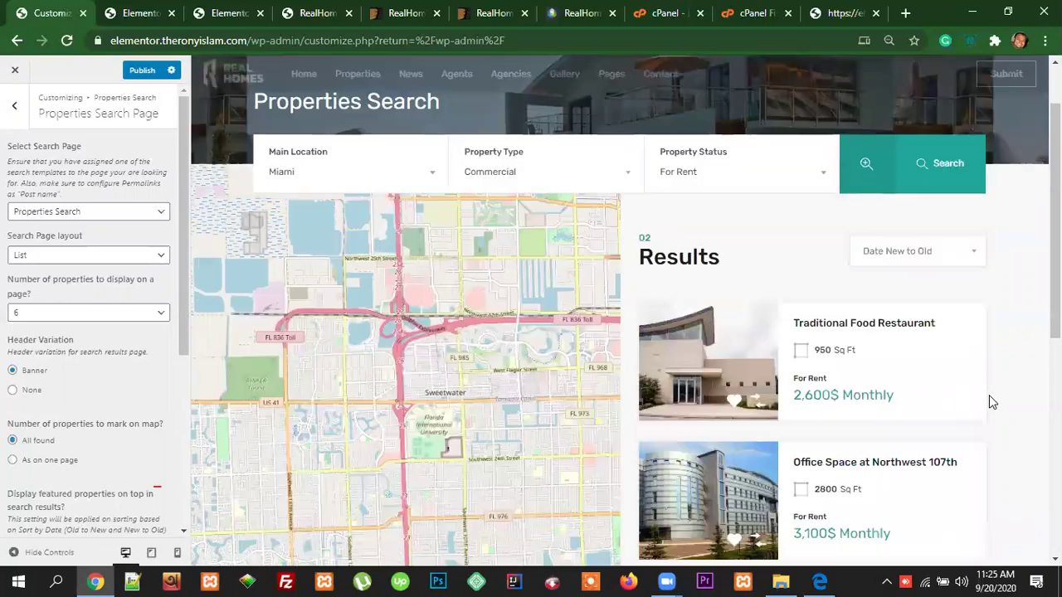
scroll(988, 395, up, 1)
scroll(991, 395, up, 4)
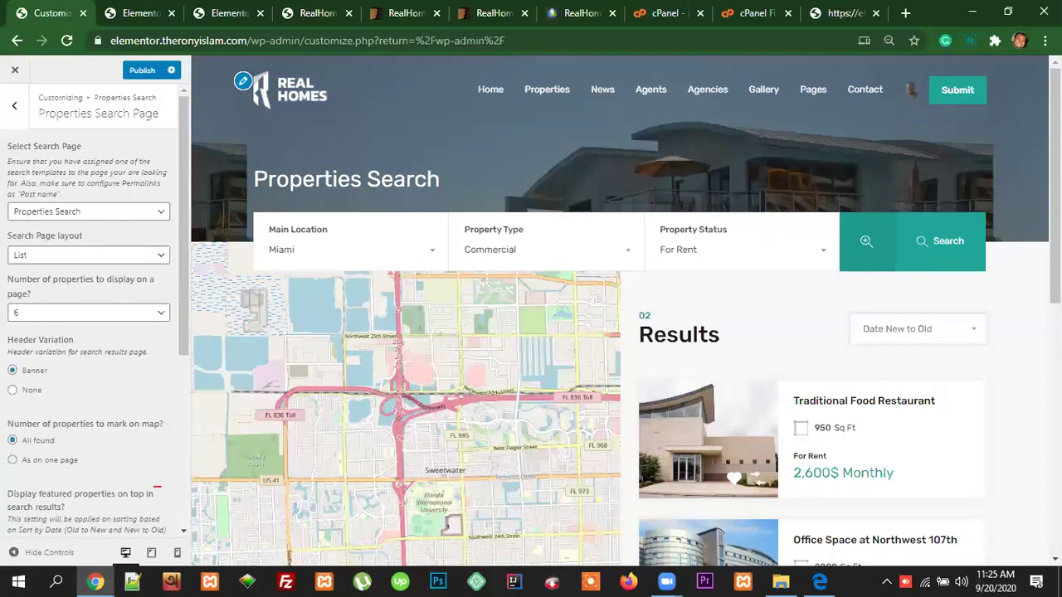
click(1044, 41)
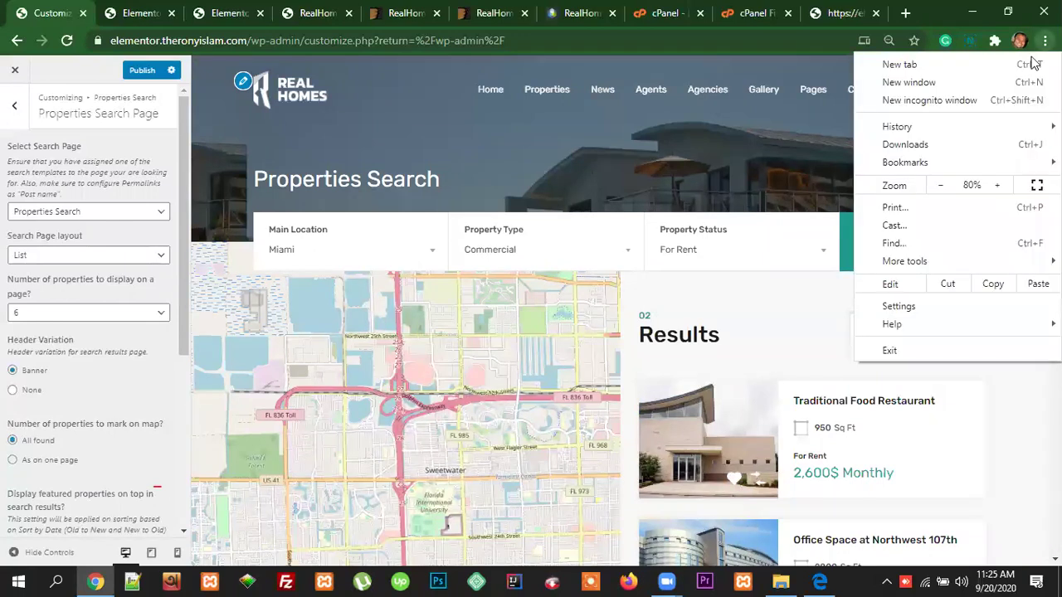
click(778, 333)
scroll(789, 400, down, 2)
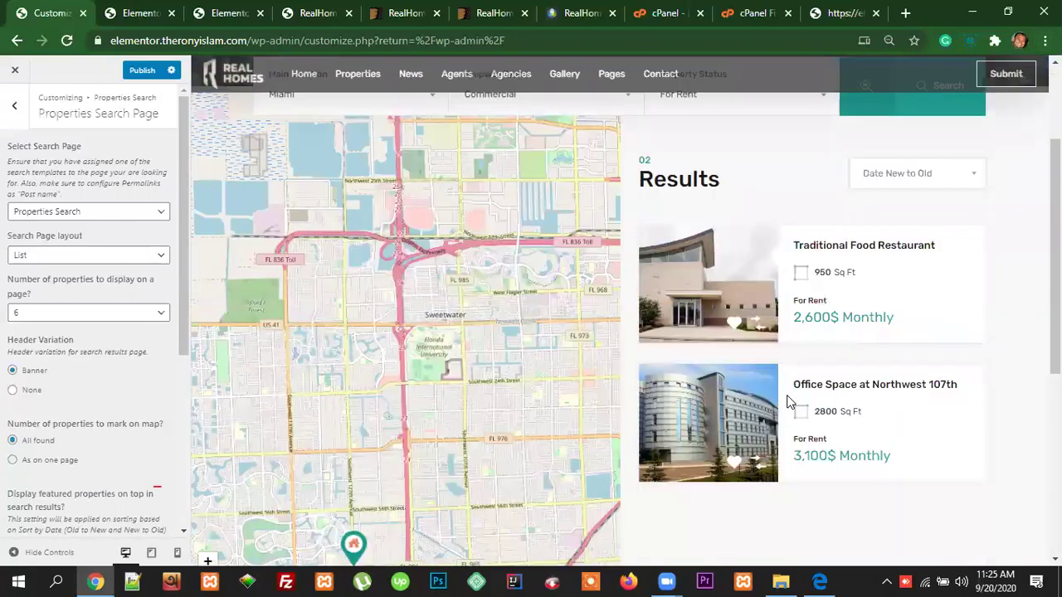
scroll(788, 401, down, 3)
scroll(778, 294, up, 2)
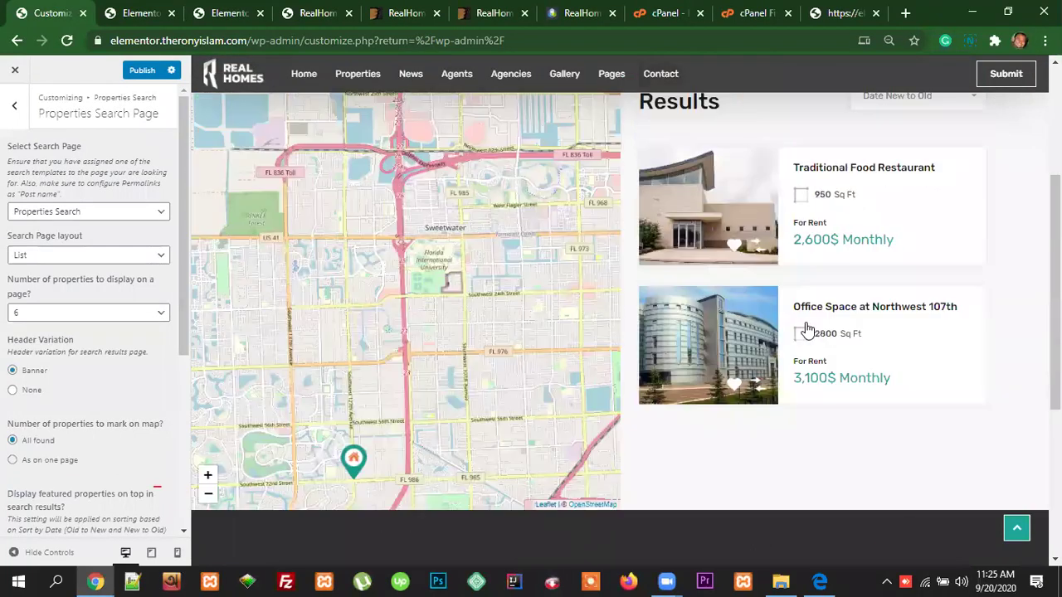
scroll(801, 332, up, 3)
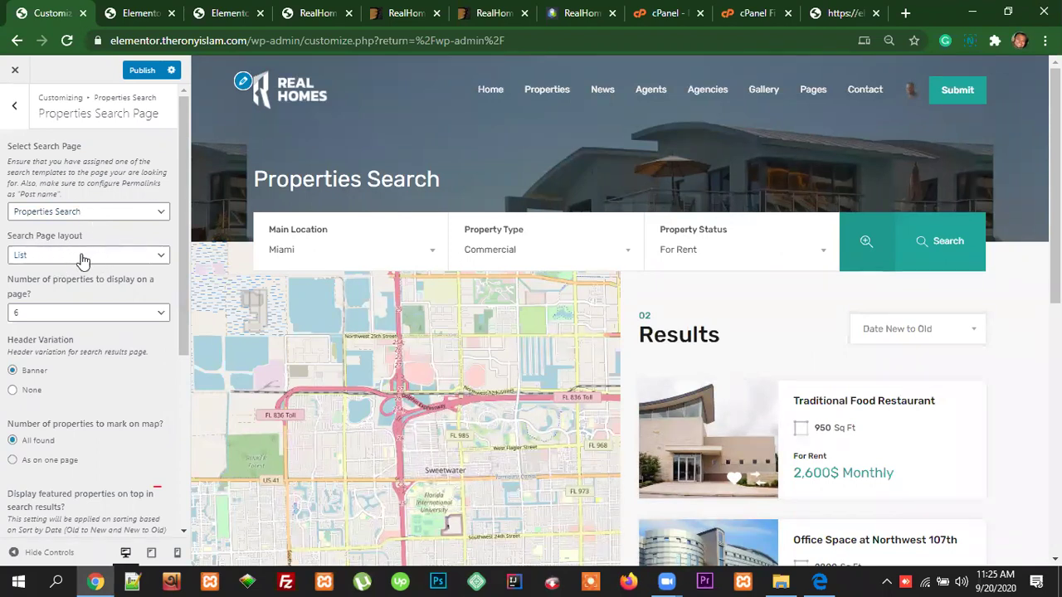
scroll(688, 419, down, 3)
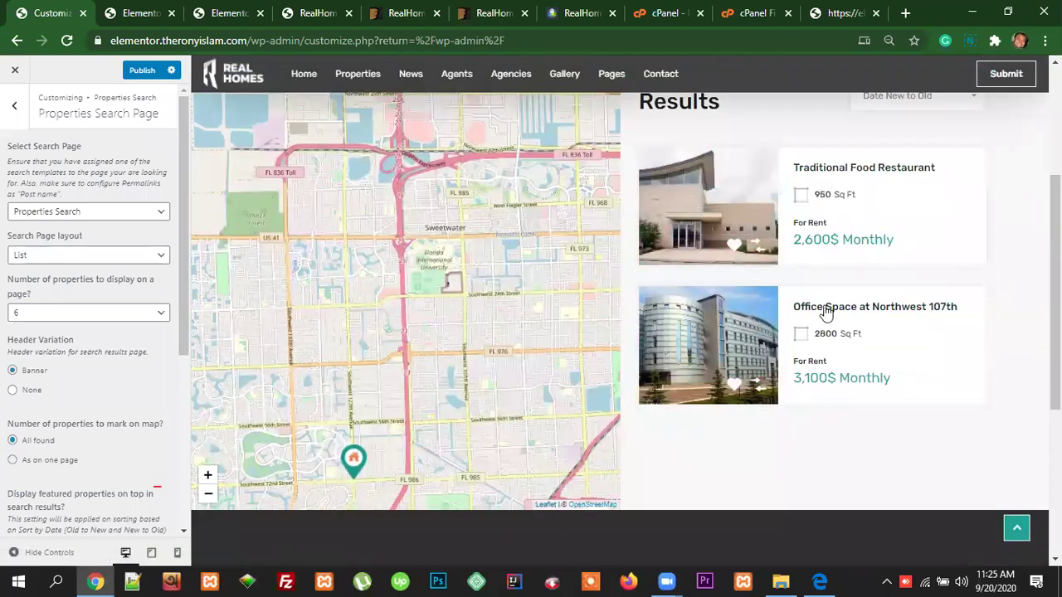
Step: Set the search page layout to Grid and check the search results in the preview
click(74, 255)
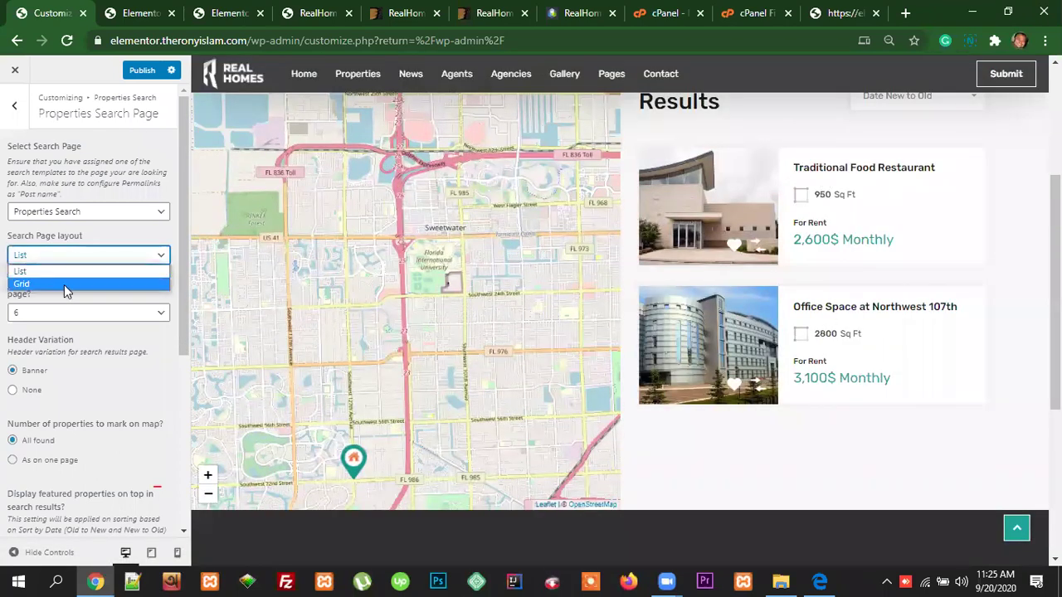
click(64, 284)
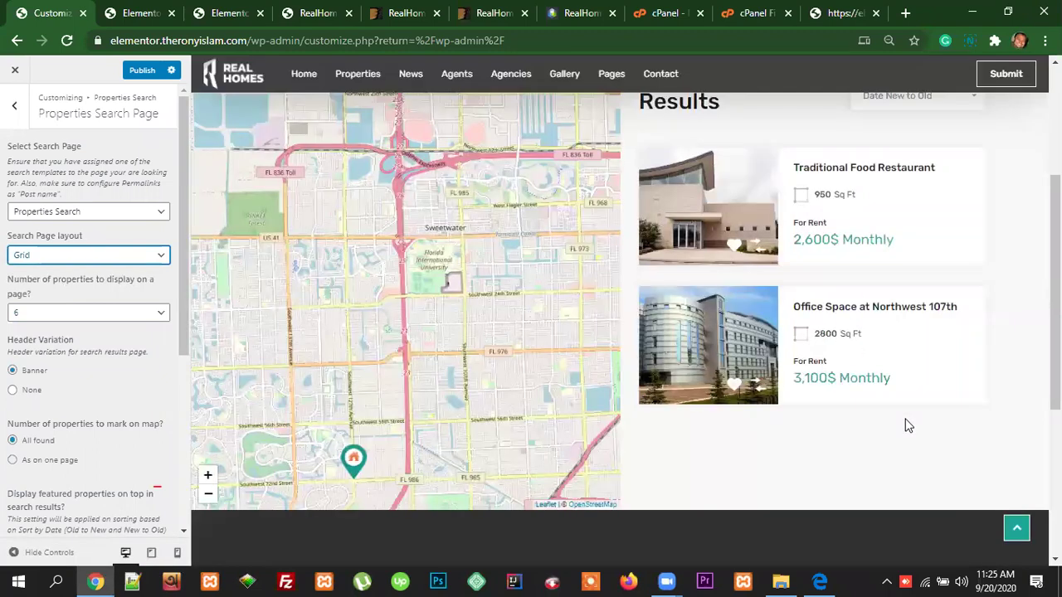
scroll(950, 462, up, 3)
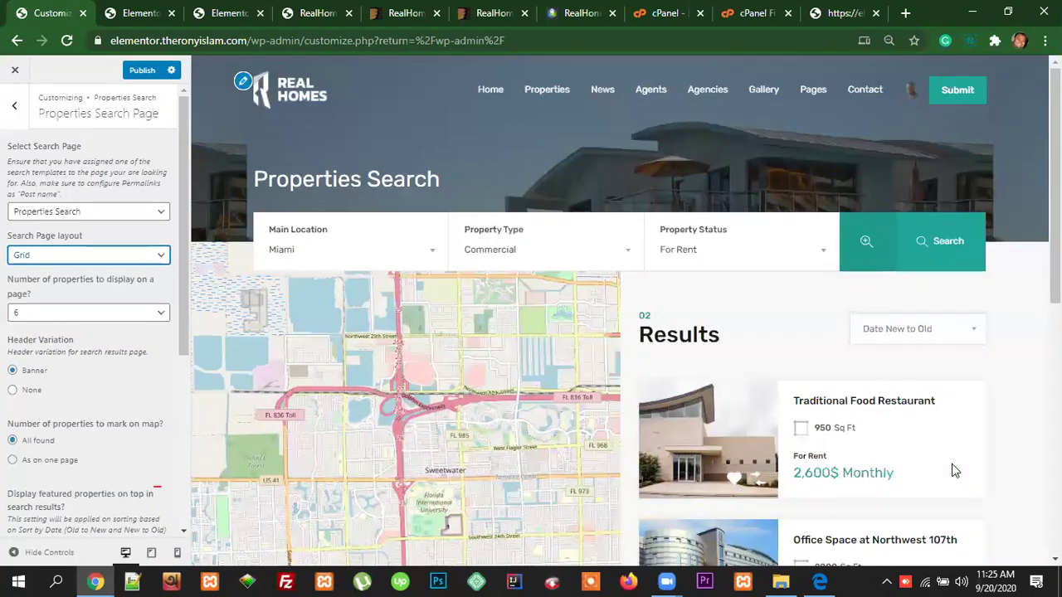
scroll(951, 464, down, 4)
scroll(954, 464, up, 4)
Step: Open the site's Properties page in the preview to review its listings, and publish the customizer changes
click(545, 88)
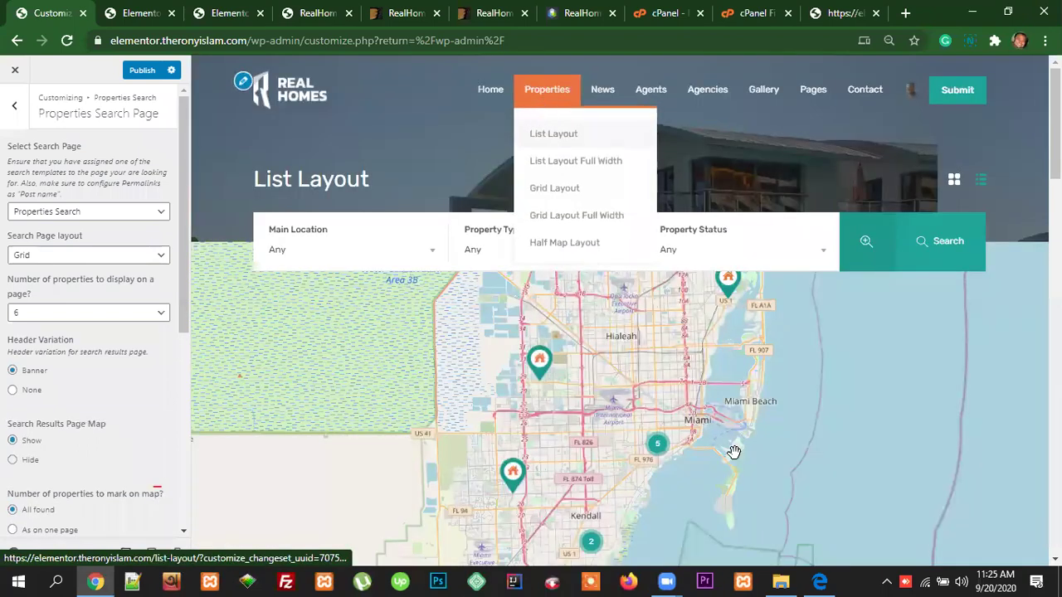
scroll(804, 484, down, 8)
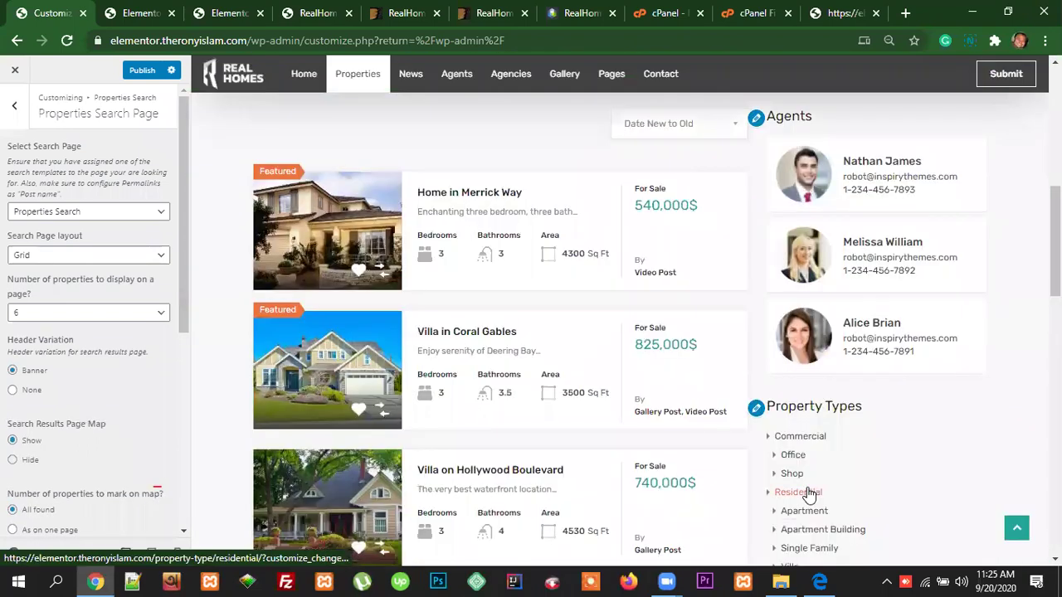
scroll(593, 469, down, 8)
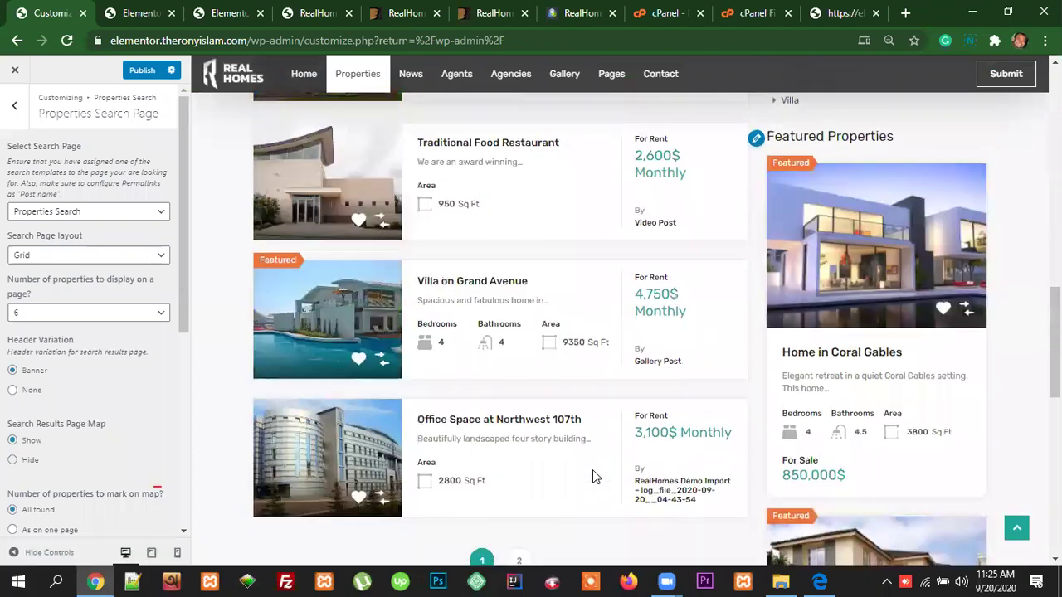
scroll(594, 473, up, 3)
scroll(594, 475, up, 7)
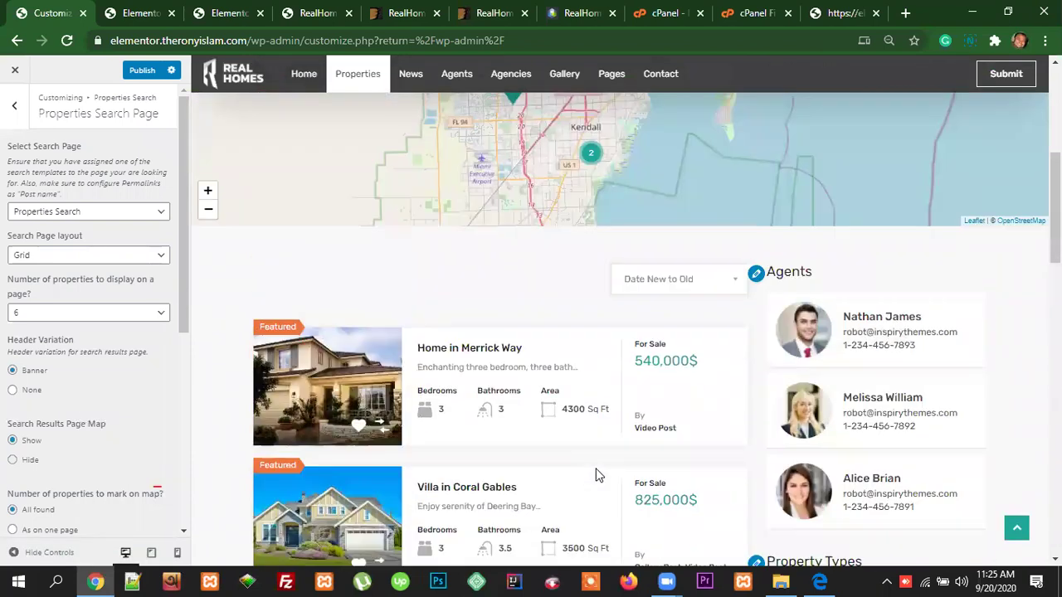
click(139, 72)
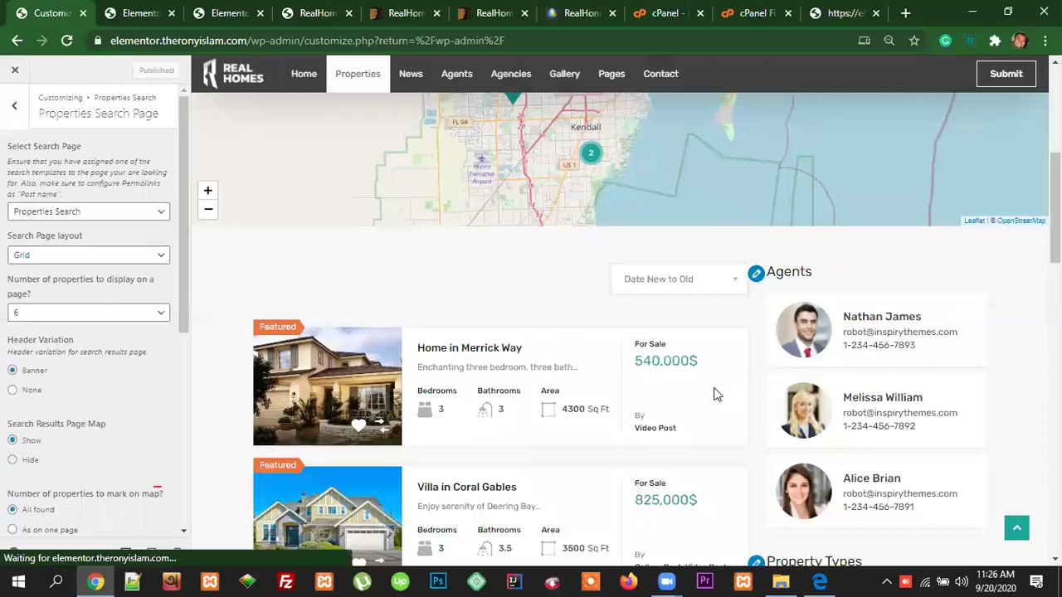
Step: Examine the map, property listings and pagination of the List Layout page in the preview
scroll(717, 395, down, 8)
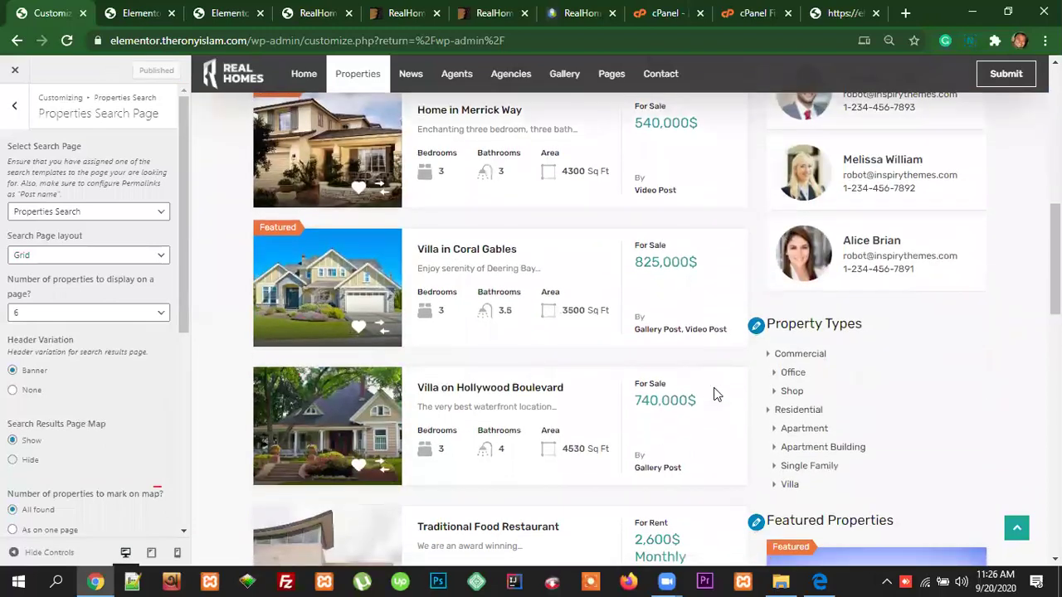
scroll(717, 395, down, 3)
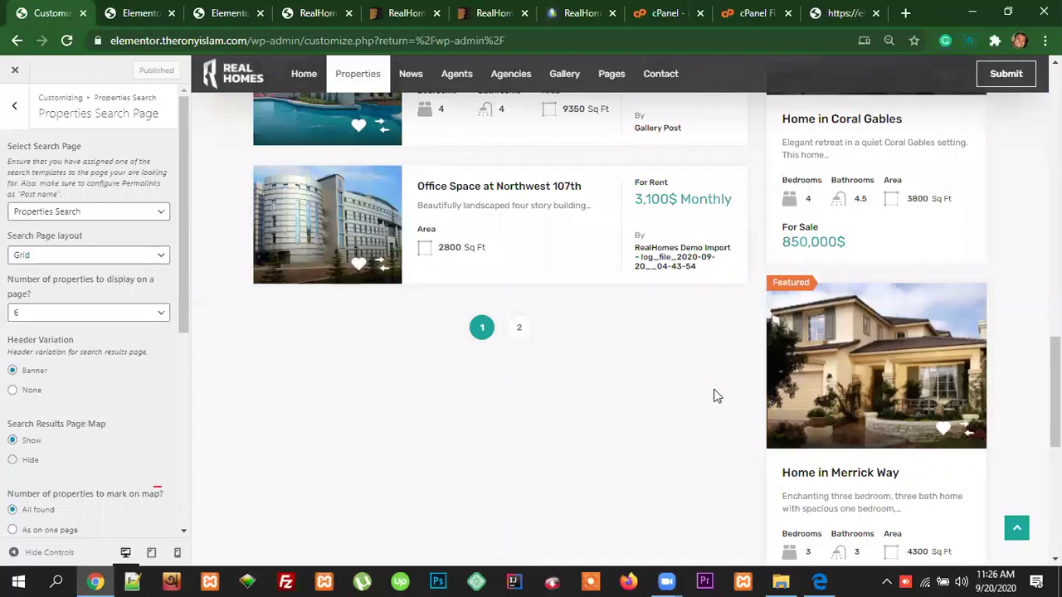
scroll(717, 396, up, 10)
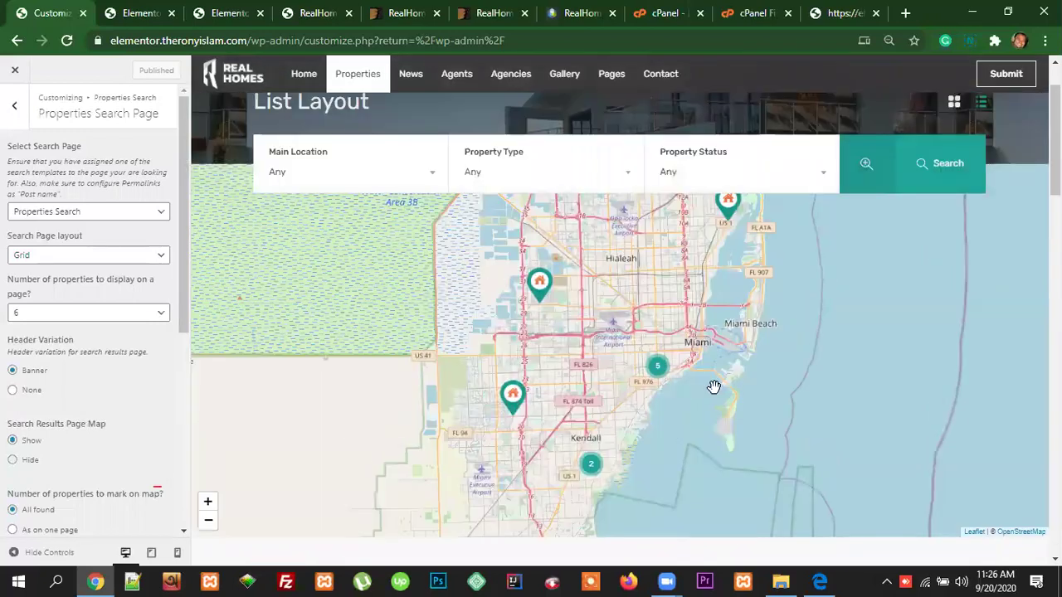
scroll(605, 373, up, 2)
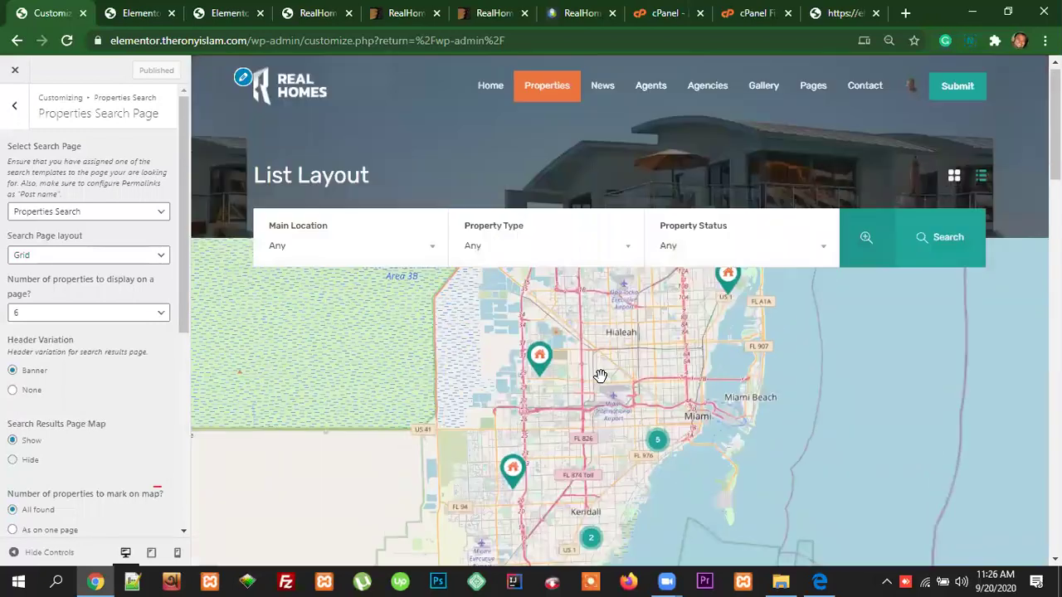
scroll(593, 384, down, 8)
scroll(592, 384, up, 4)
scroll(593, 387, down, 5)
scroll(514, 409, down, 2)
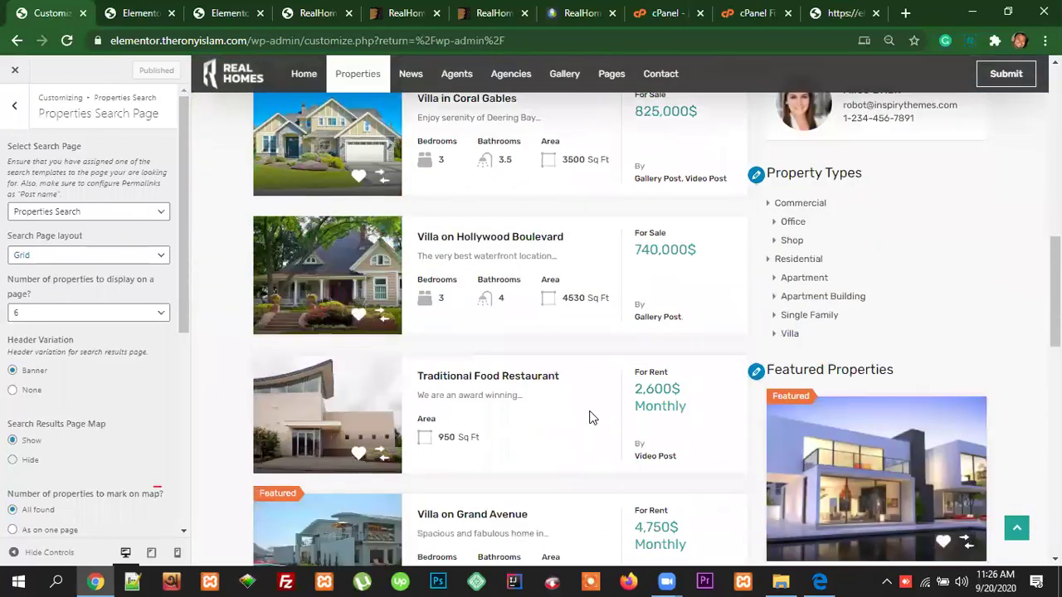
scroll(659, 465, up, 3)
scroll(237, 388, down, 2)
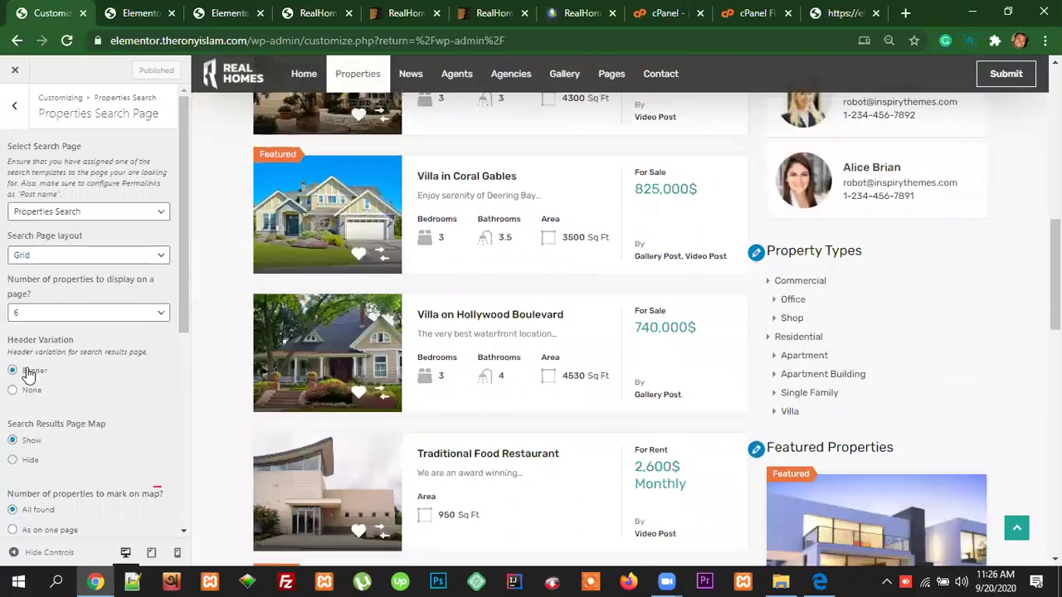
Step: Set the number of properties to display on a page to 4 and check the listings in the preview
click(100, 315)
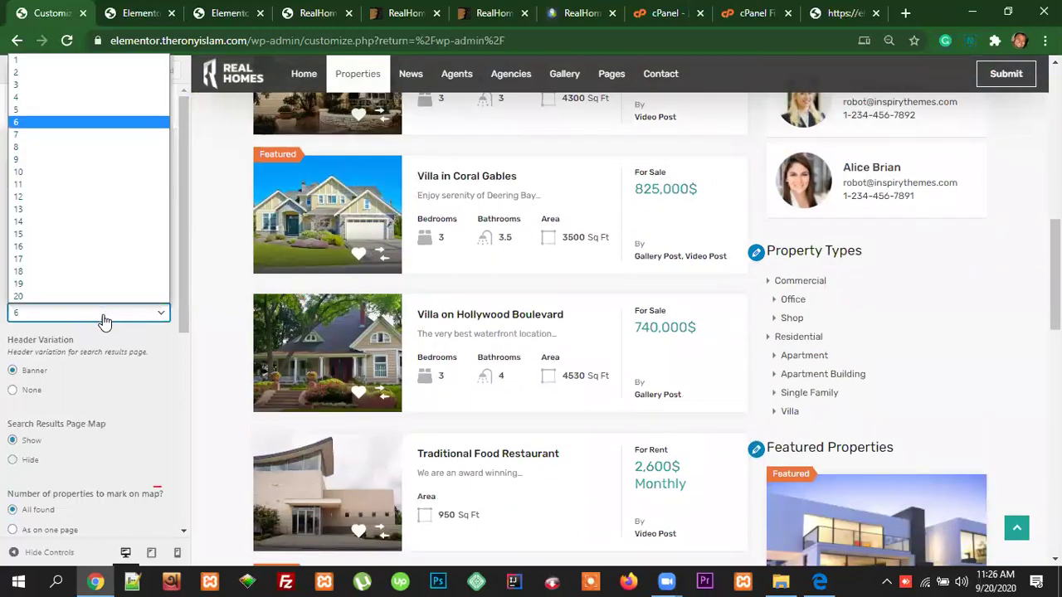
click(99, 315)
scroll(488, 350, down, 1)
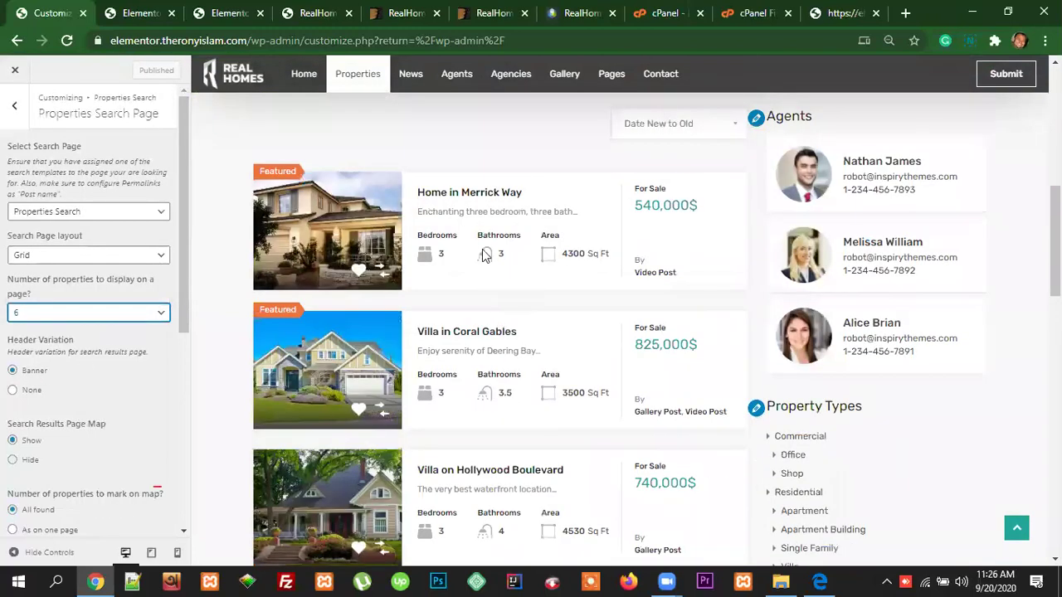
scroll(509, 238, down, 2)
scroll(533, 238, up, 2)
scroll(540, 346, down, 5)
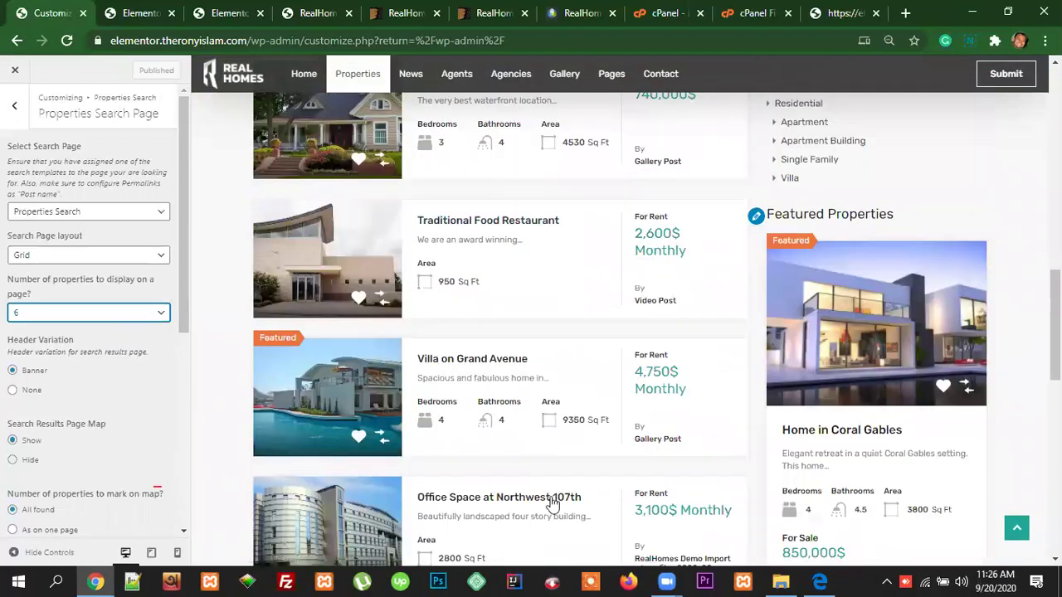
scroll(550, 500, down, 3)
click(60, 321)
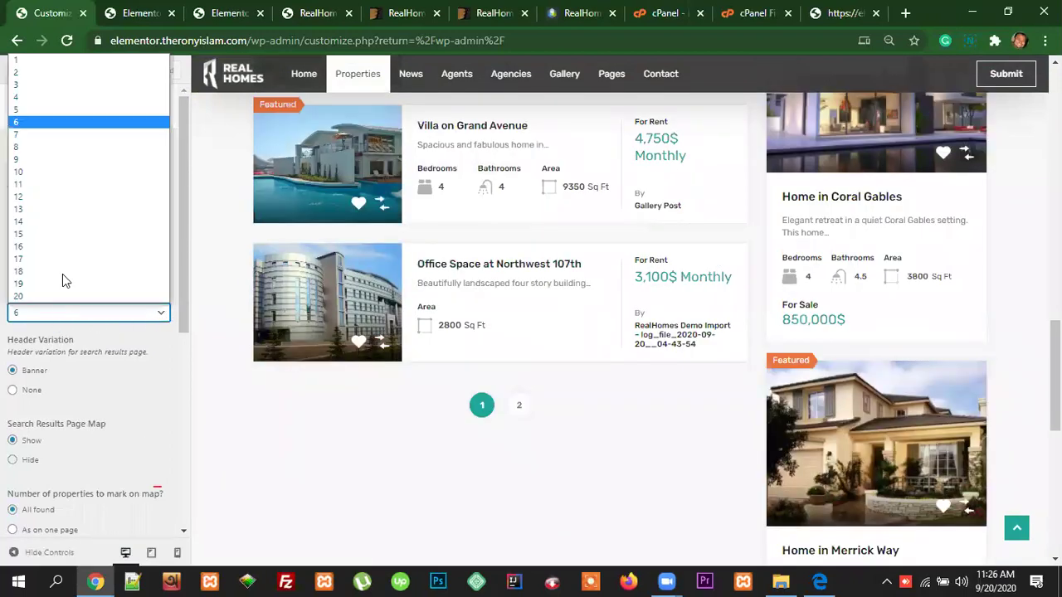
click(36, 97)
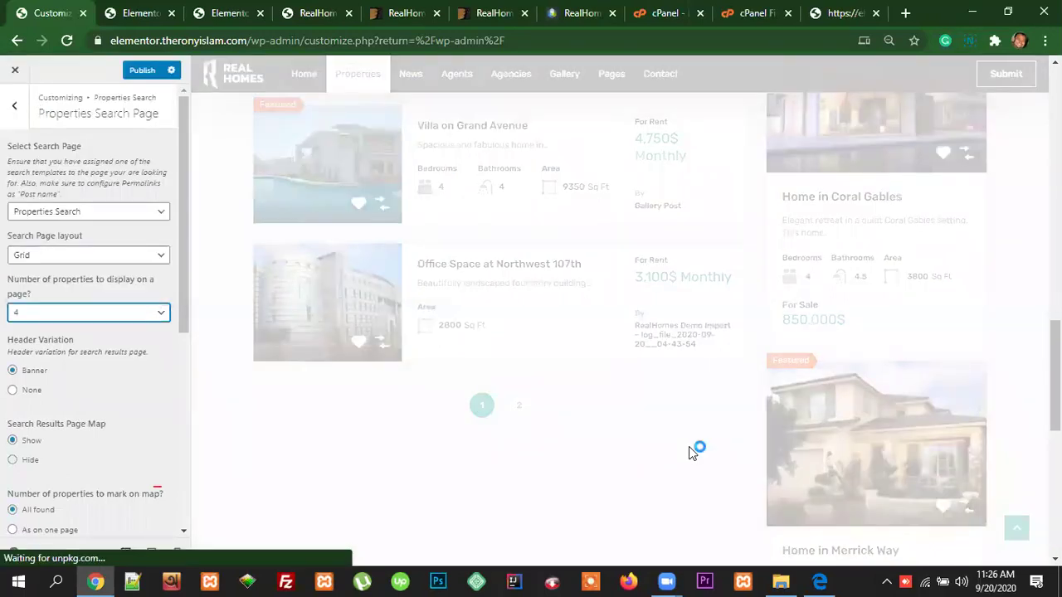
scroll(689, 452, up, 5)
scroll(691, 451, up, 4)
scroll(689, 434, down, 4)
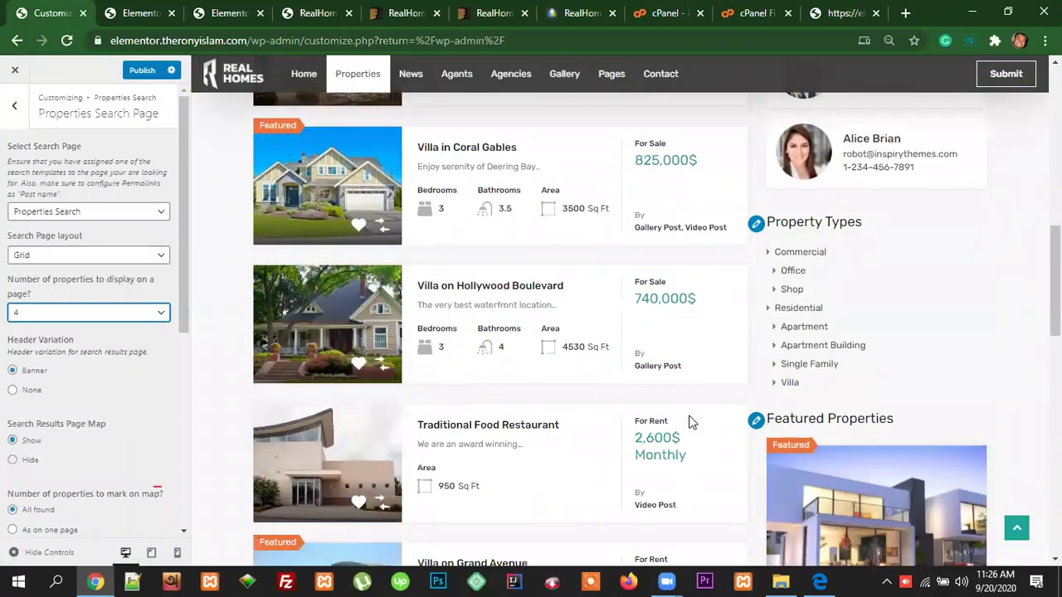
scroll(692, 423, down, 4)
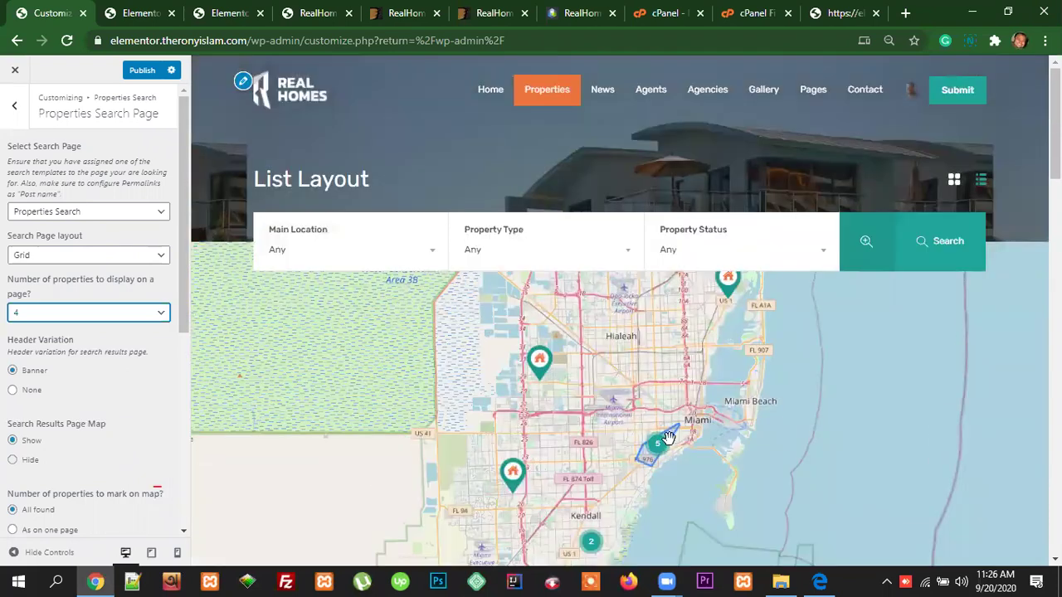
Step: Search the preview for properties with location Miami, type Commercial and status For Rent
click(334, 259)
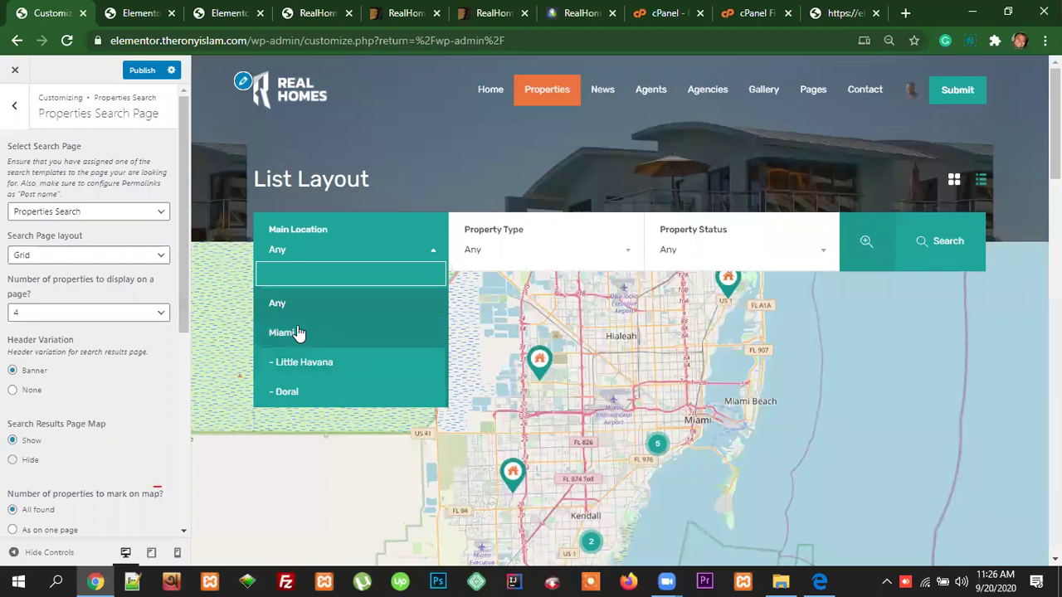
click(298, 332)
click(515, 252)
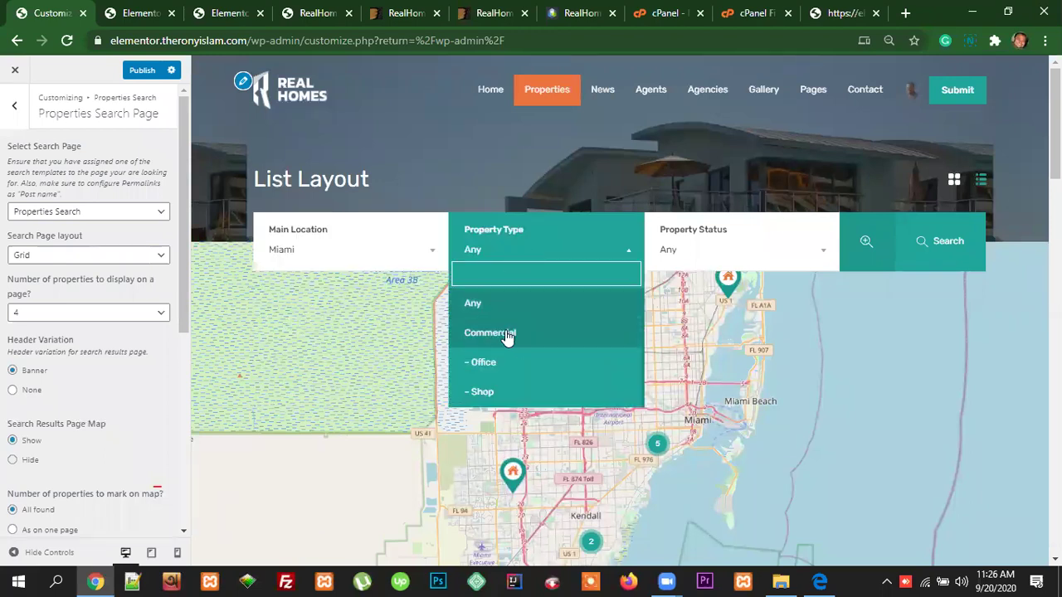
click(506, 335)
click(701, 251)
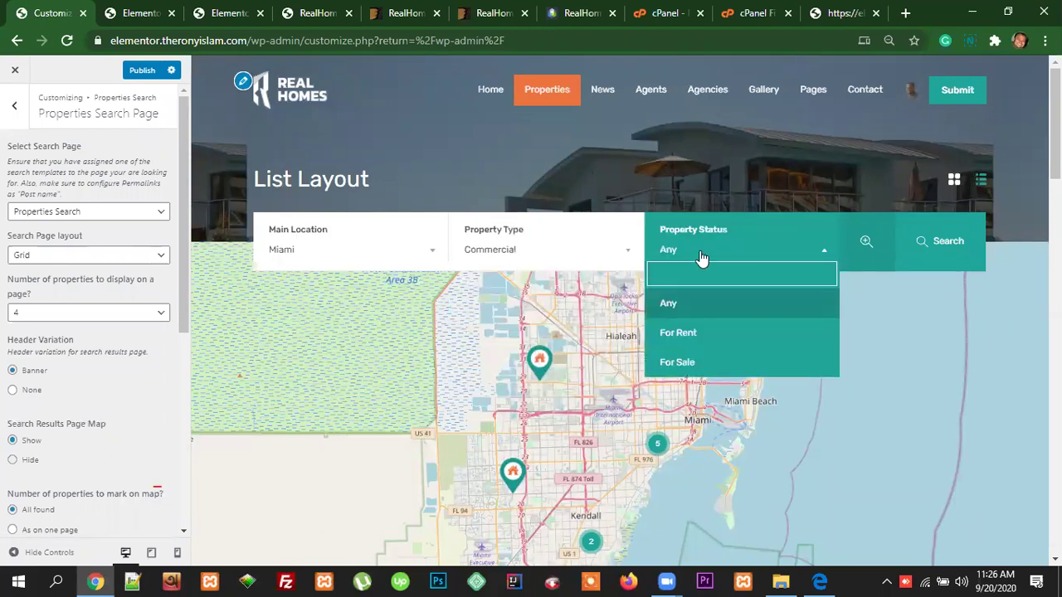
click(695, 336)
click(945, 240)
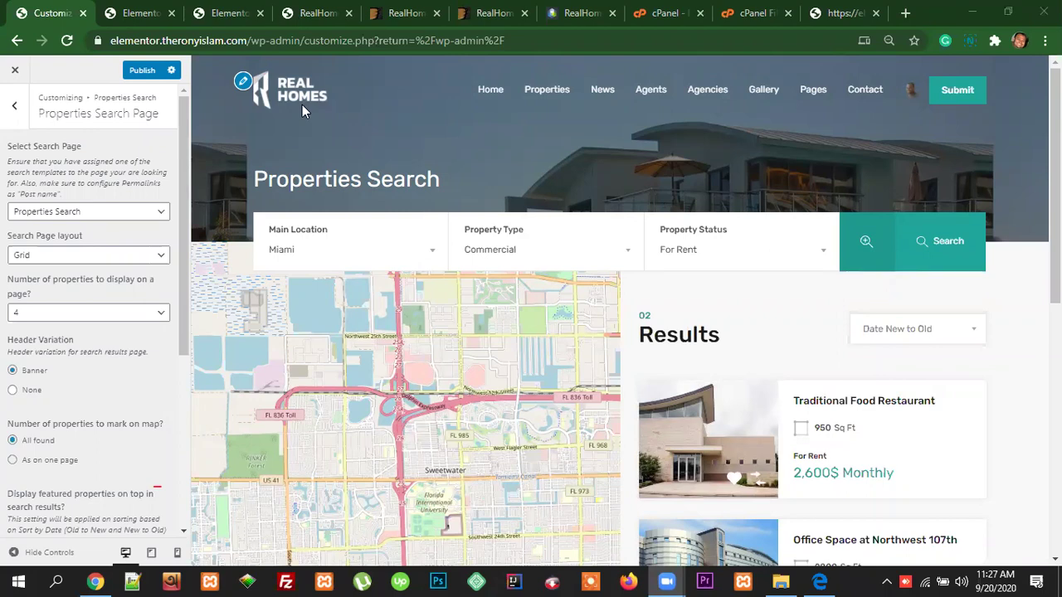
Step: Switch to the live site's home page and search for Miami properties of type Commercial with status For Rent
click(219, 13)
scroll(875, 394, up, 20)
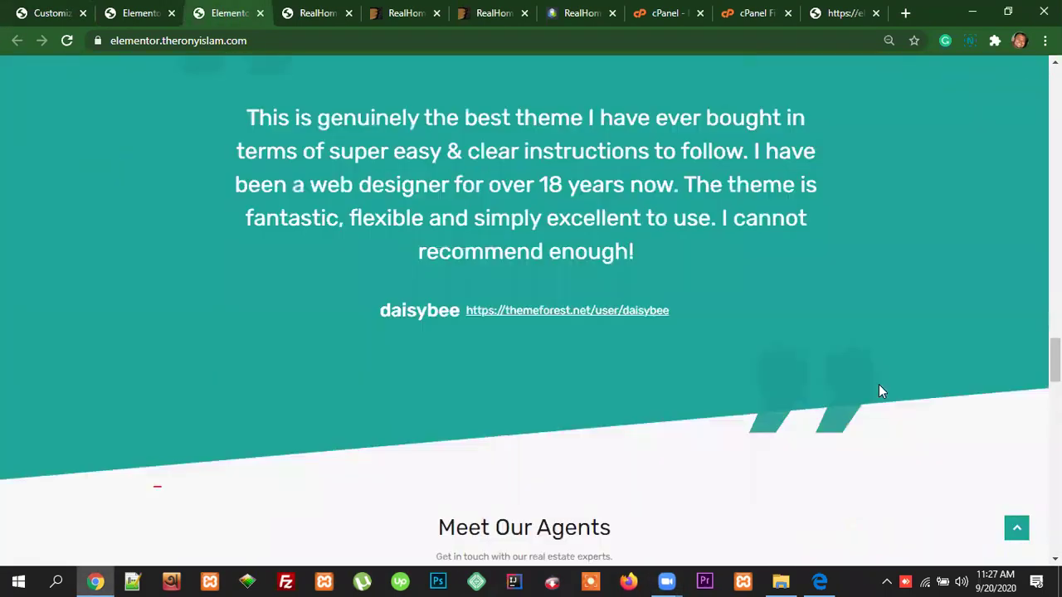
scroll(882, 383, up, 11)
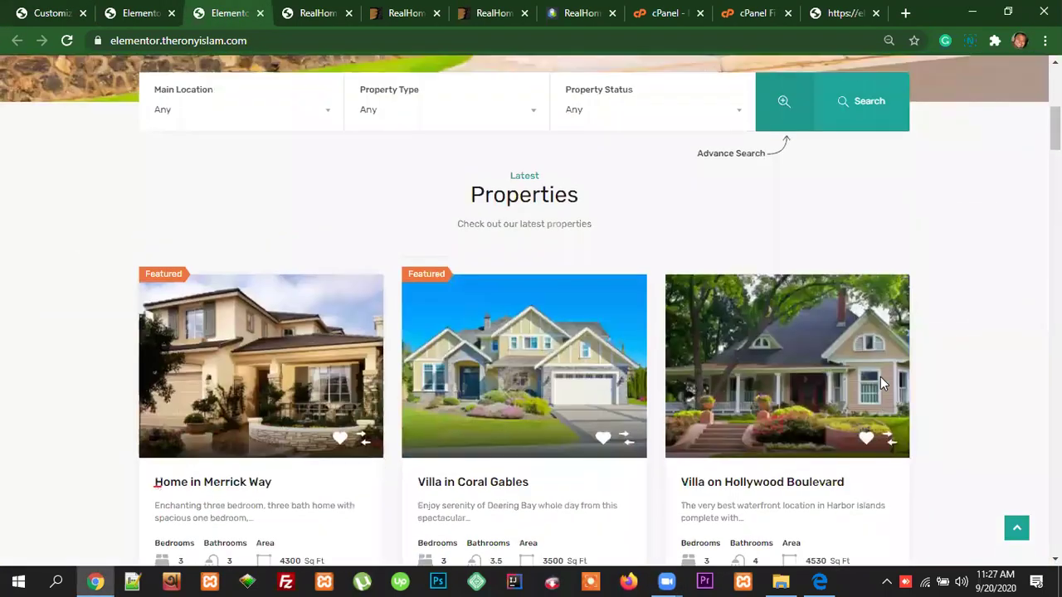
scroll(880, 382, down, 4)
click(237, 265)
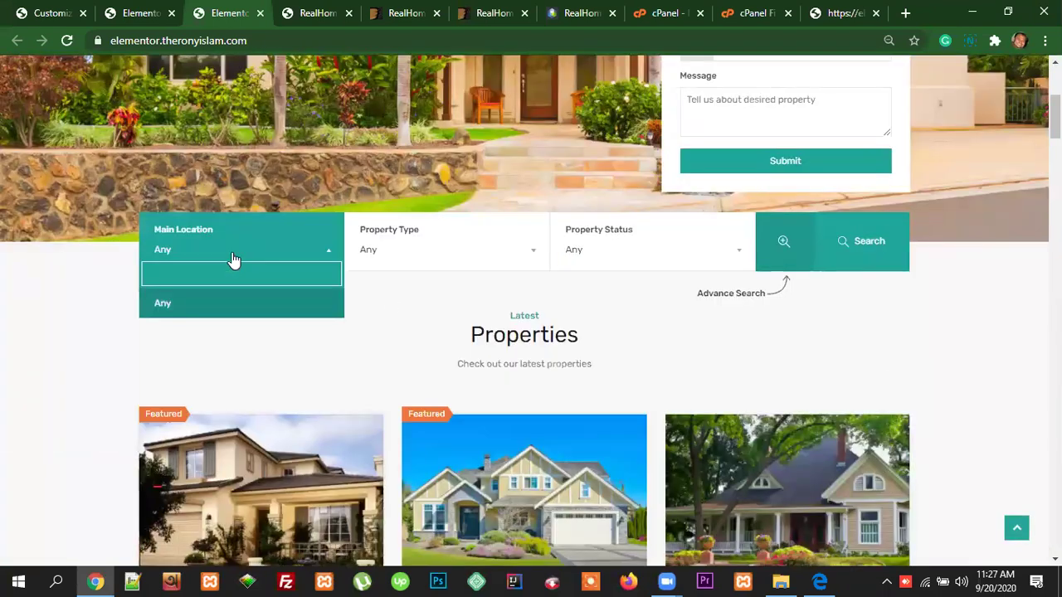
click(197, 339)
click(434, 259)
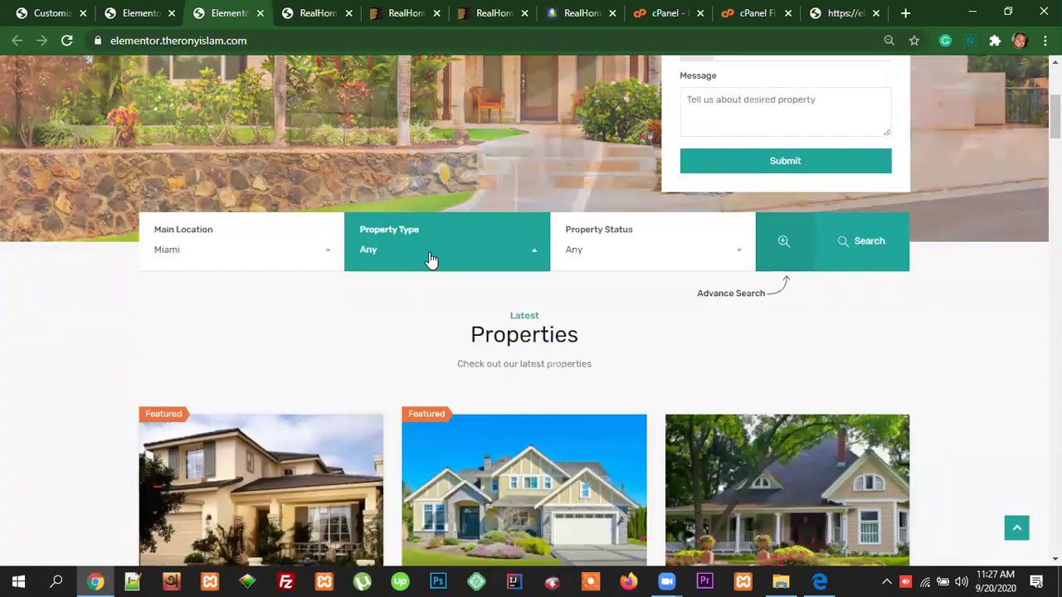
click(419, 333)
click(598, 257)
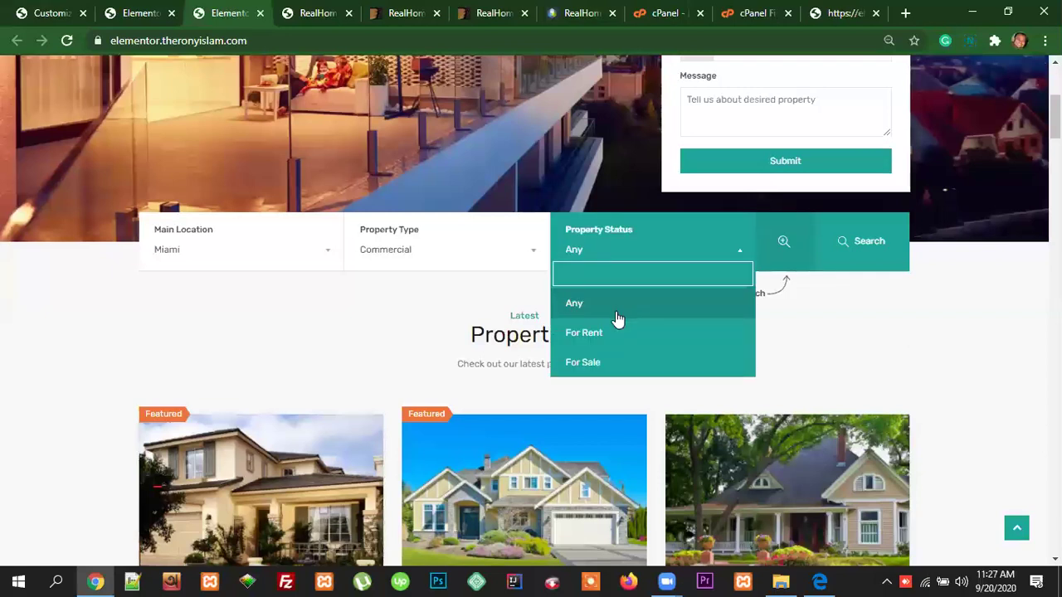
click(616, 337)
click(865, 249)
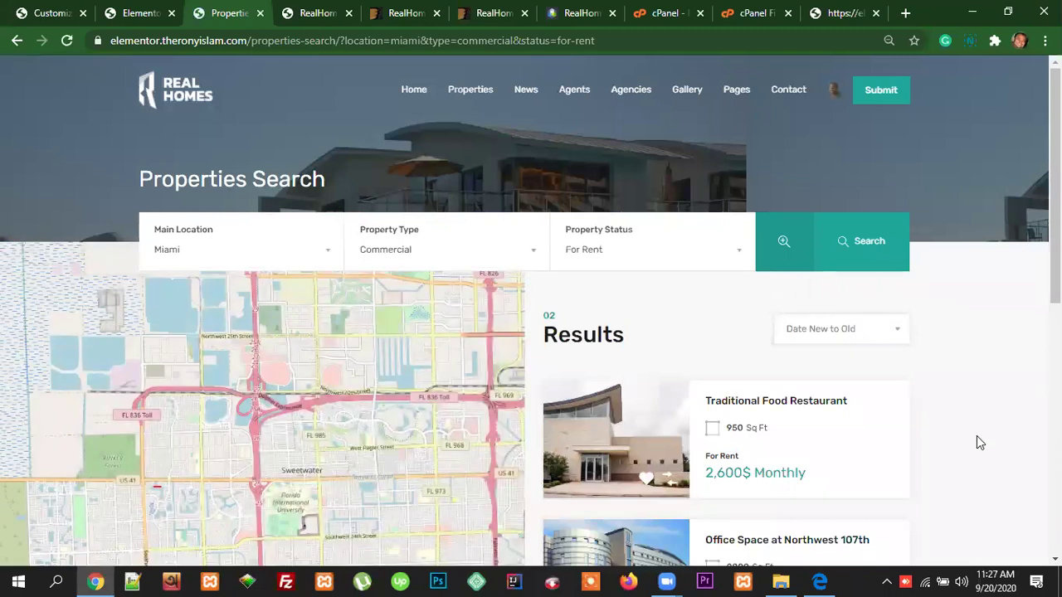
Step: Review the map and property results on the live Properties Search page
scroll(976, 435, down, 8)
scroll(976, 436, up, 8)
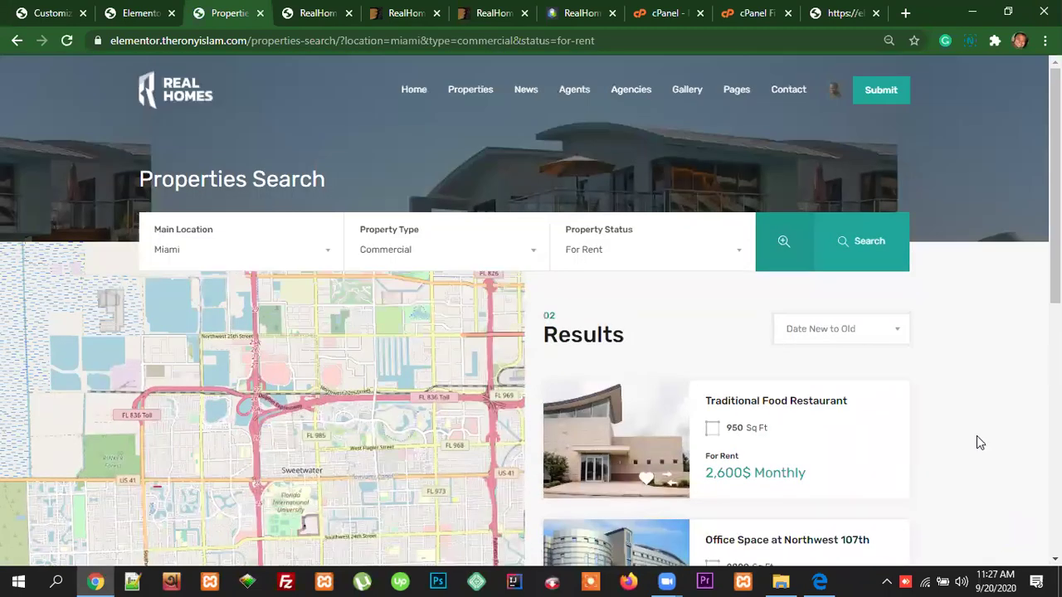
scroll(977, 436, down, 1)
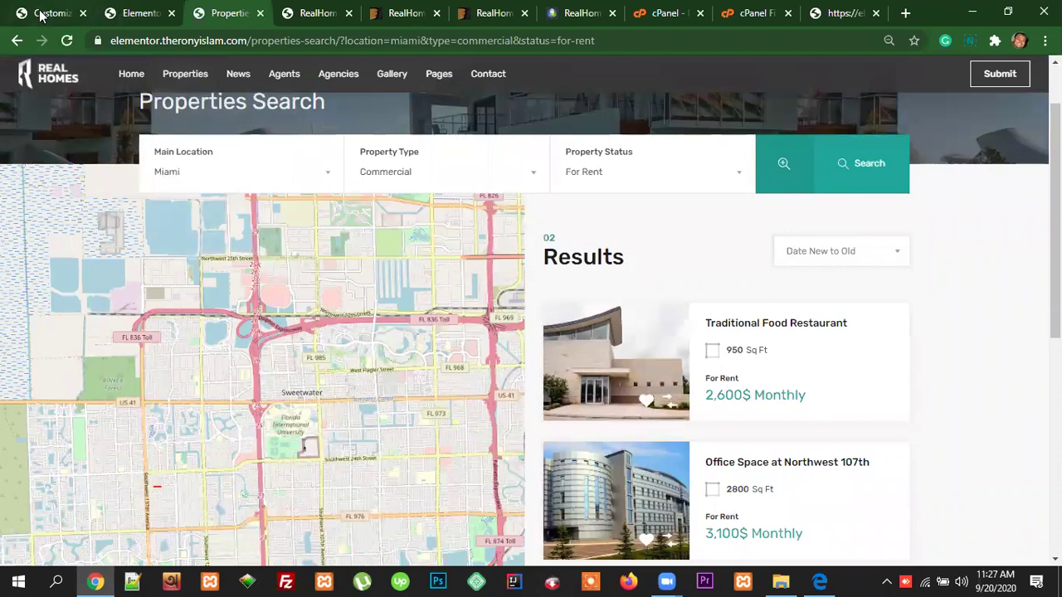
Step: Return to the customizer and set the search page layout to List
click(39, 14)
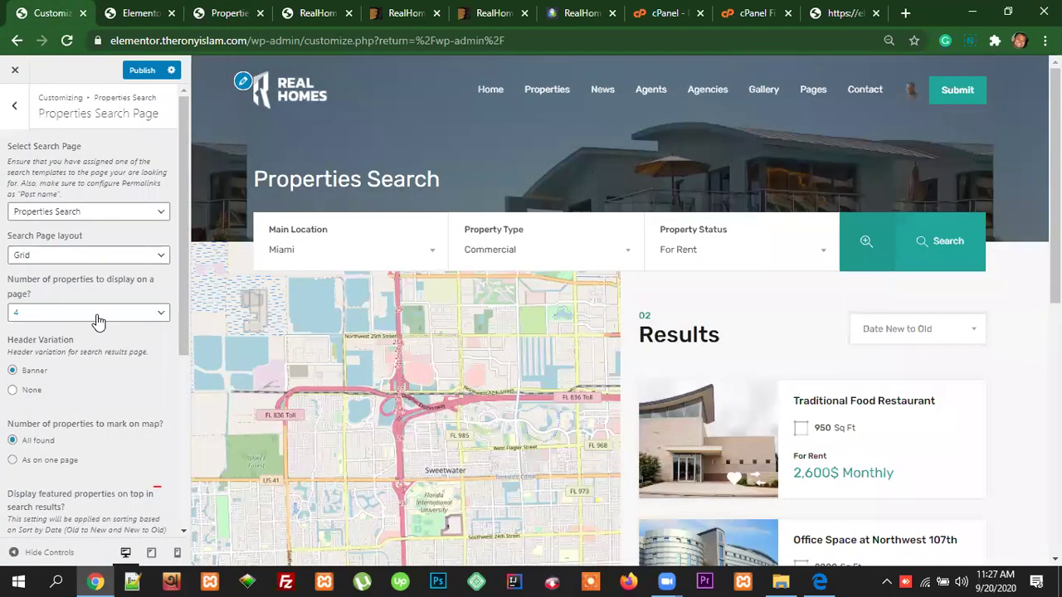
click(79, 255)
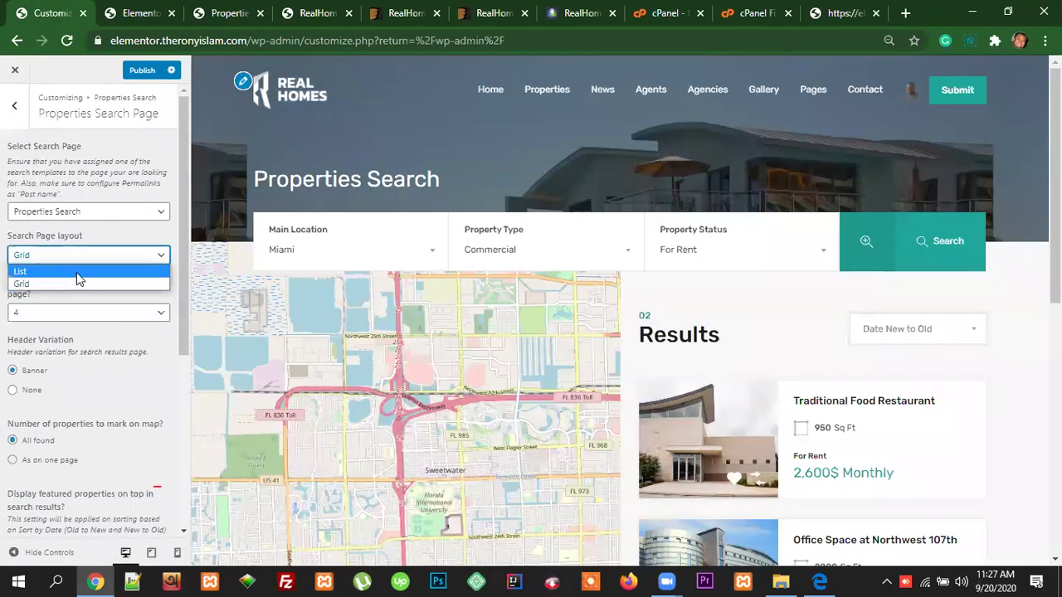
click(75, 273)
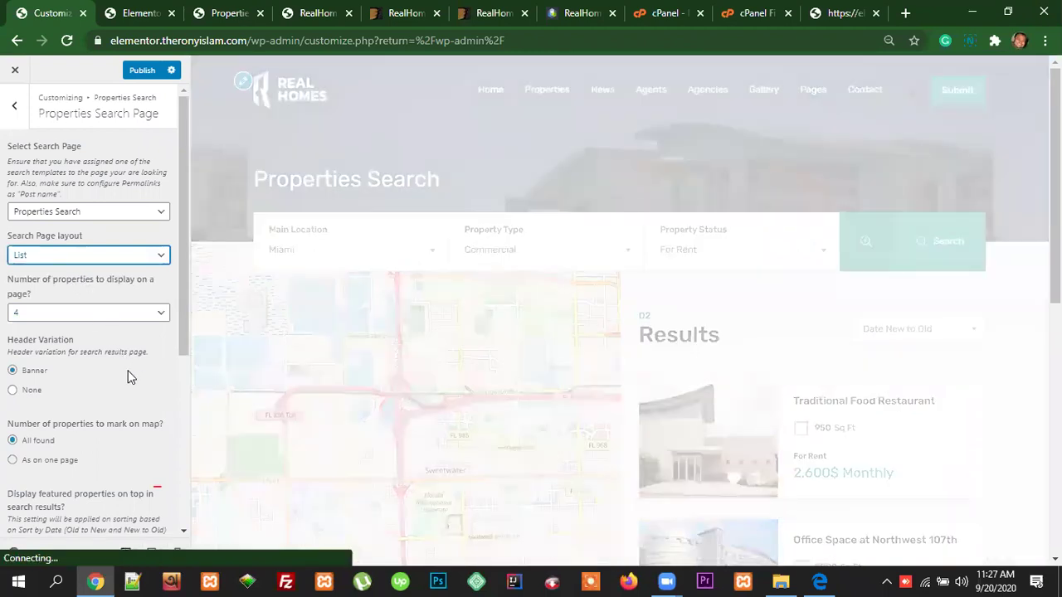
Step: Review the remaining search page settings against the preview and set the header variation to None
scroll(107, 389, down, 1)
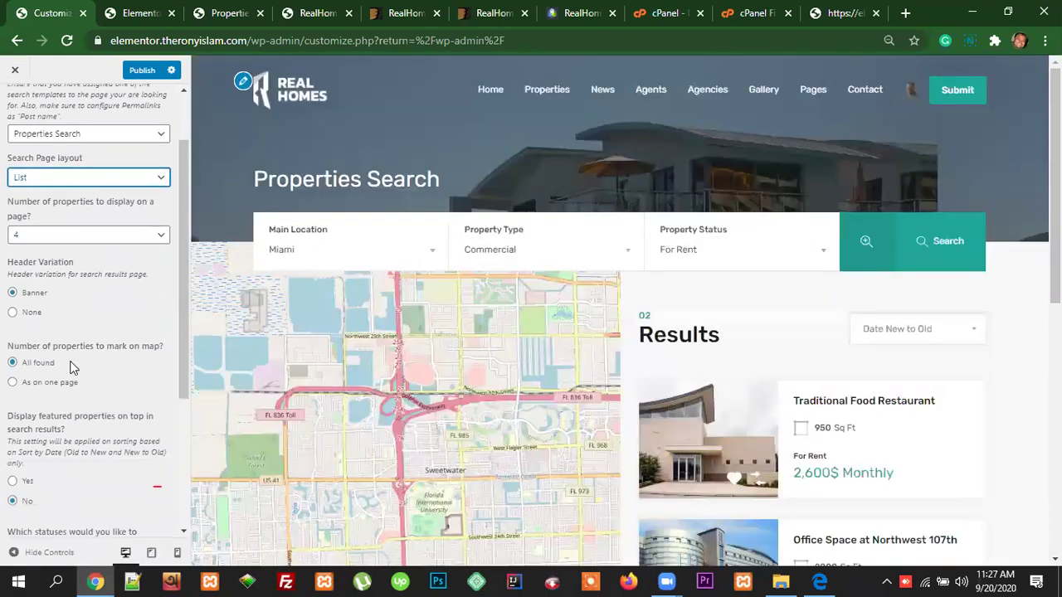
scroll(149, 371, down, 2)
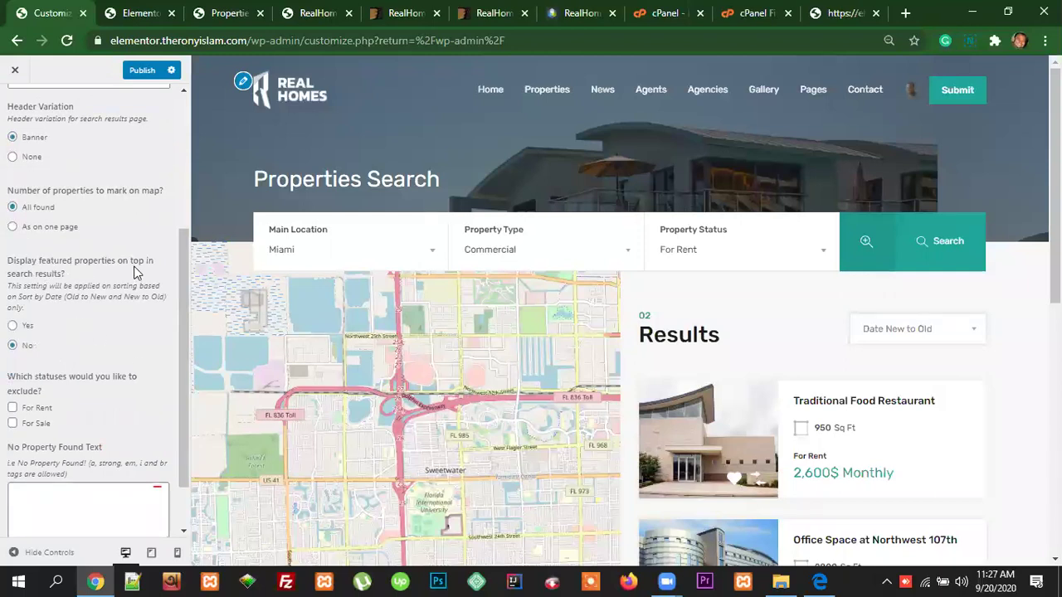
scroll(845, 439, down, 4)
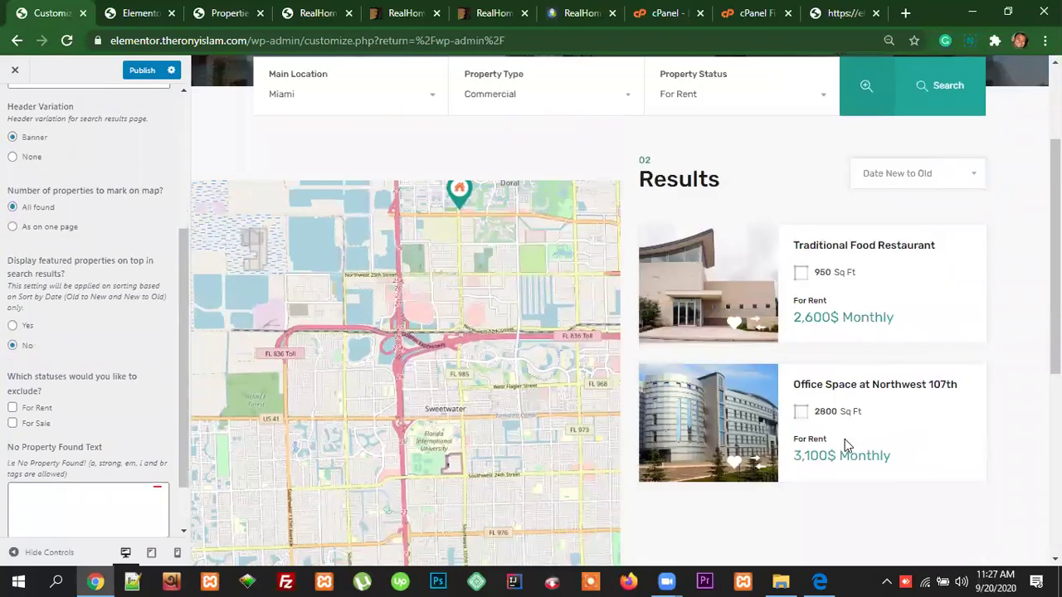
scroll(845, 439, up, 2)
scroll(108, 375, down, 1)
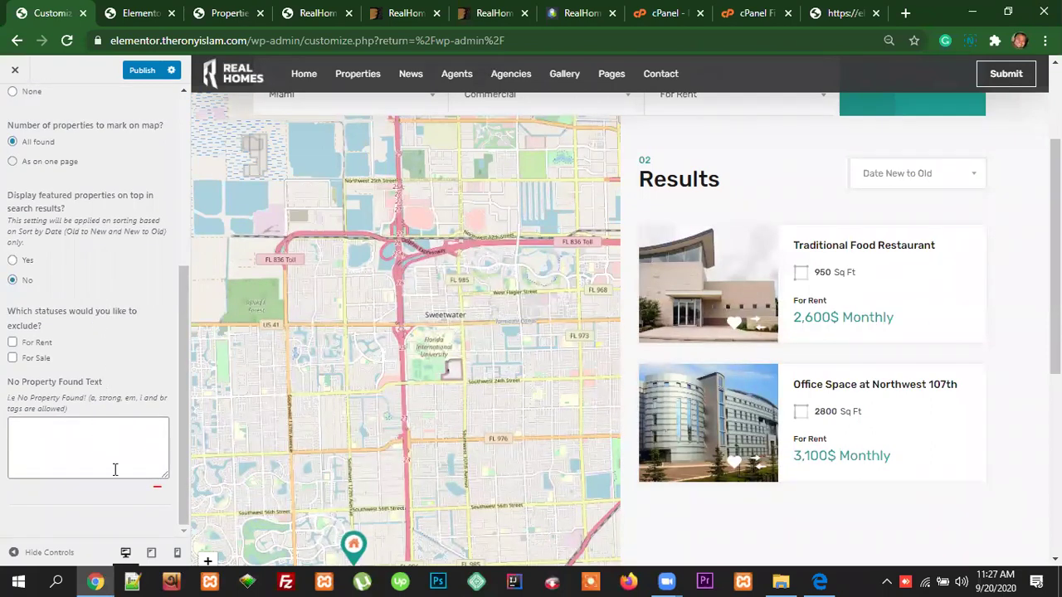
scroll(115, 469, up, 5)
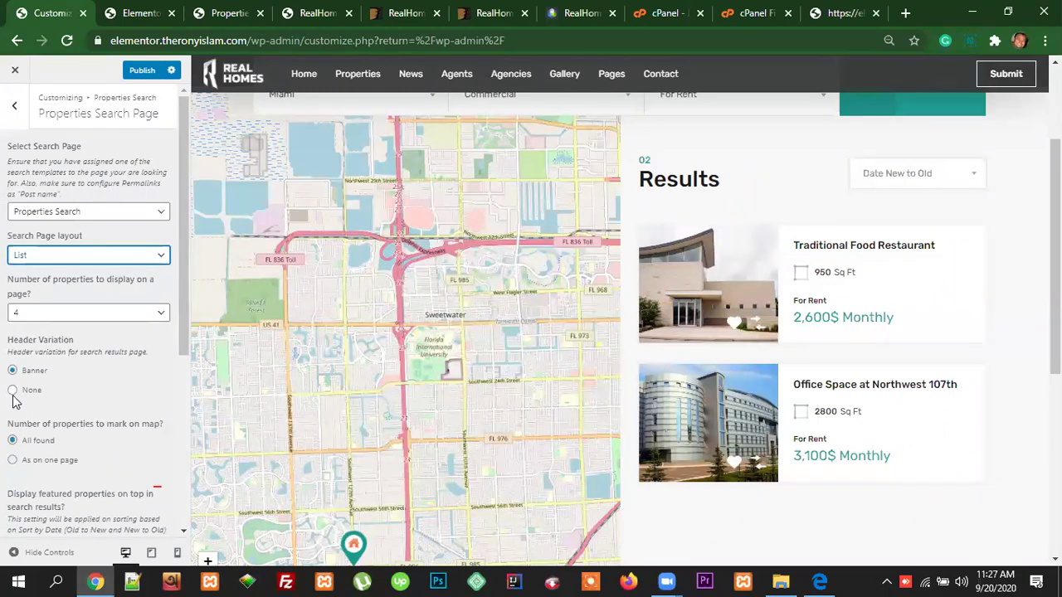
scroll(966, 423, up, 2)
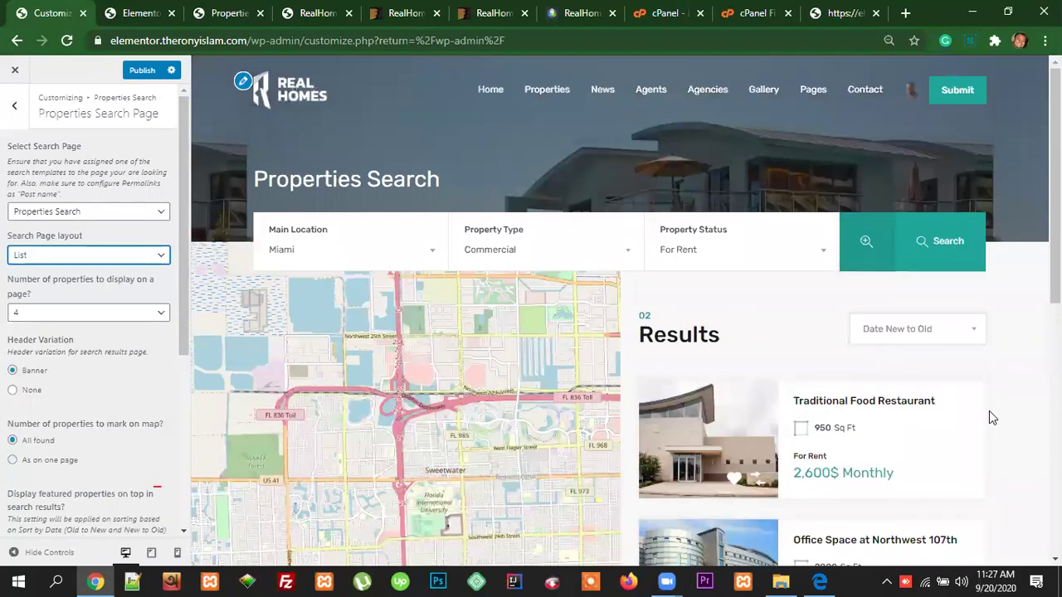
click(15, 390)
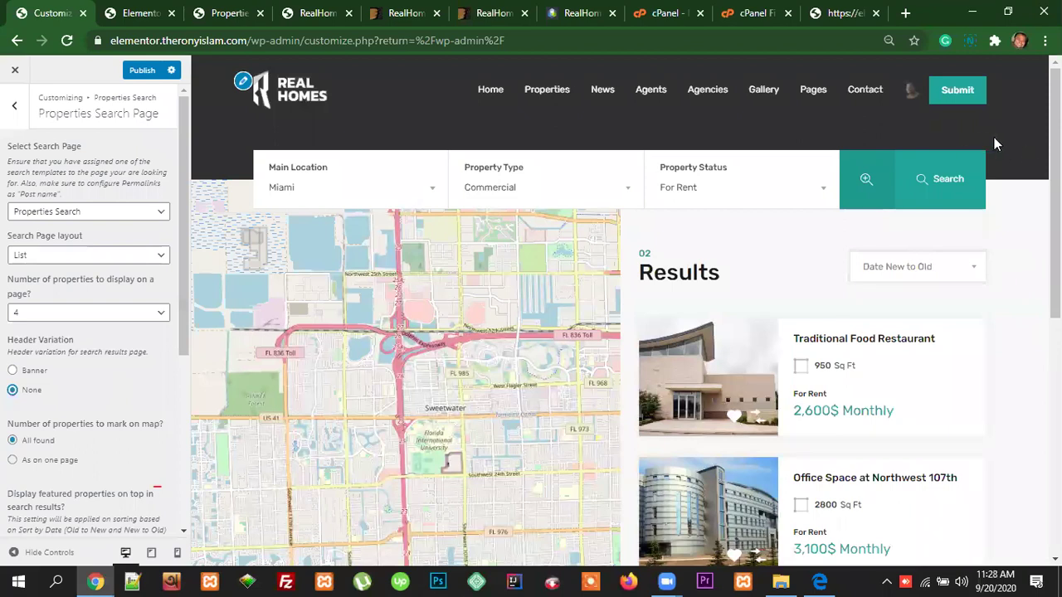
Step: Switch to the live Properties Search page and reload it to check its header
click(296, 17)
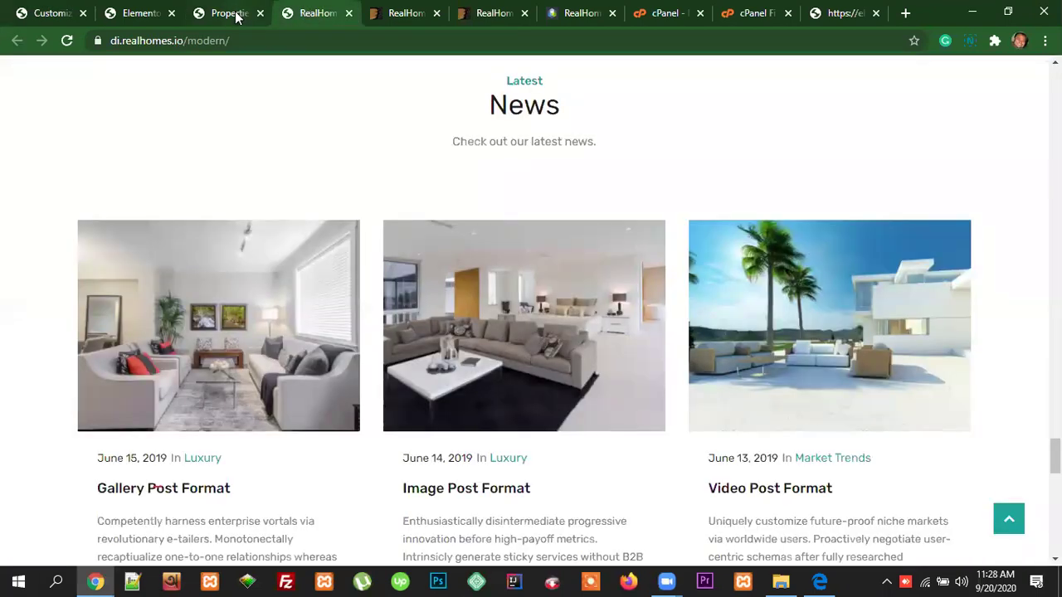
click(233, 15)
click(67, 40)
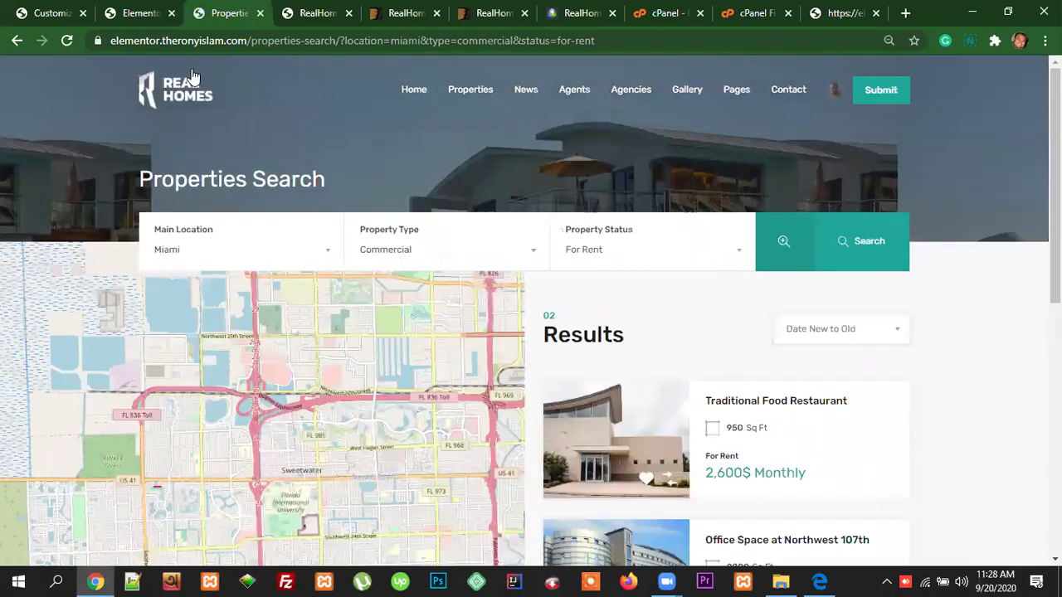
Step: Publish the customizer changes and reload the live Properties Search page to check the header variation
click(139, 14)
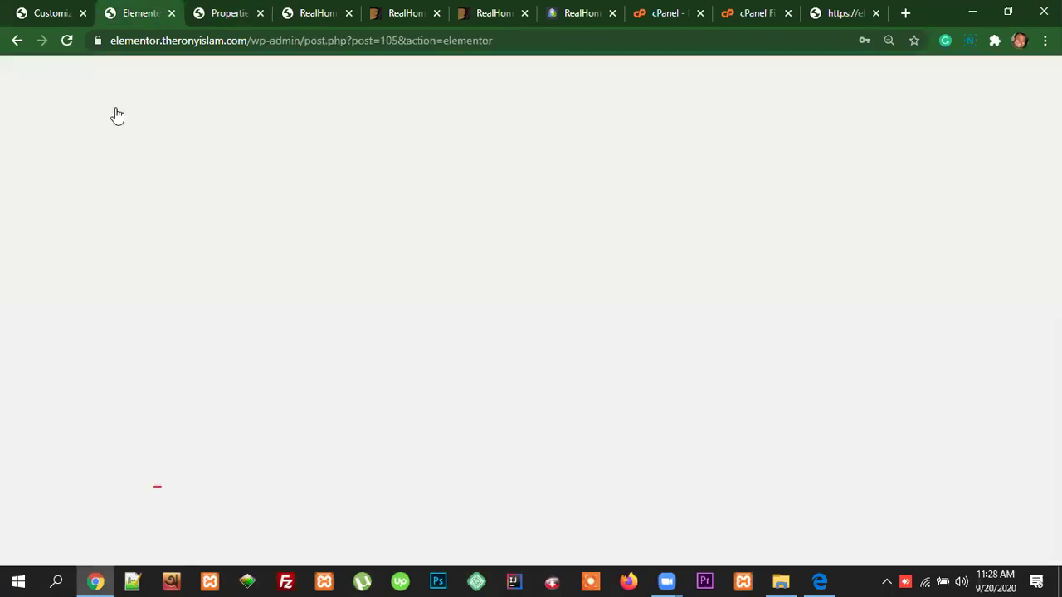
click(52, 14)
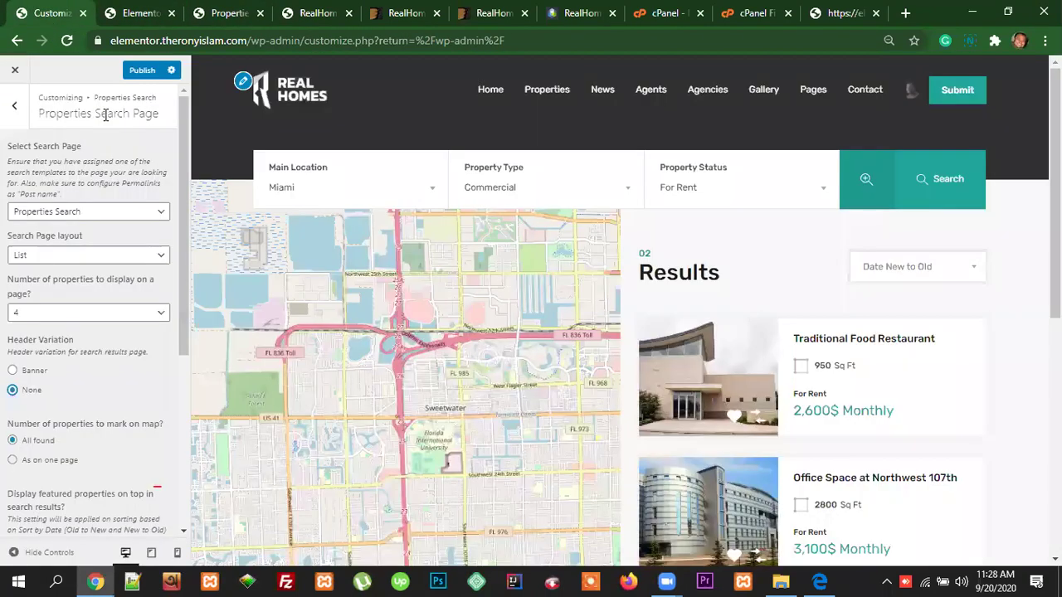
click(230, 14)
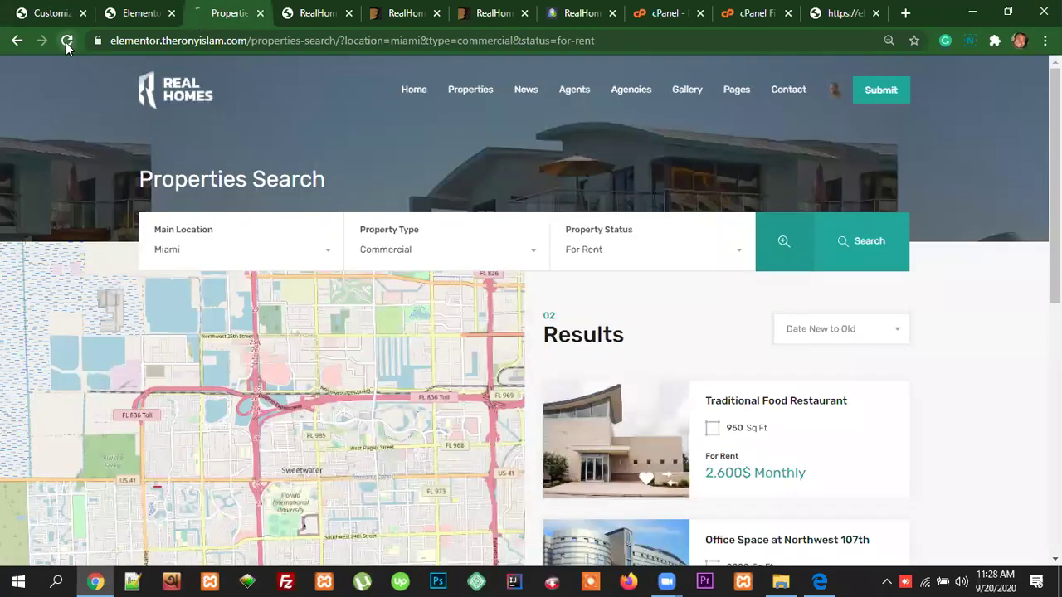
click(66, 41)
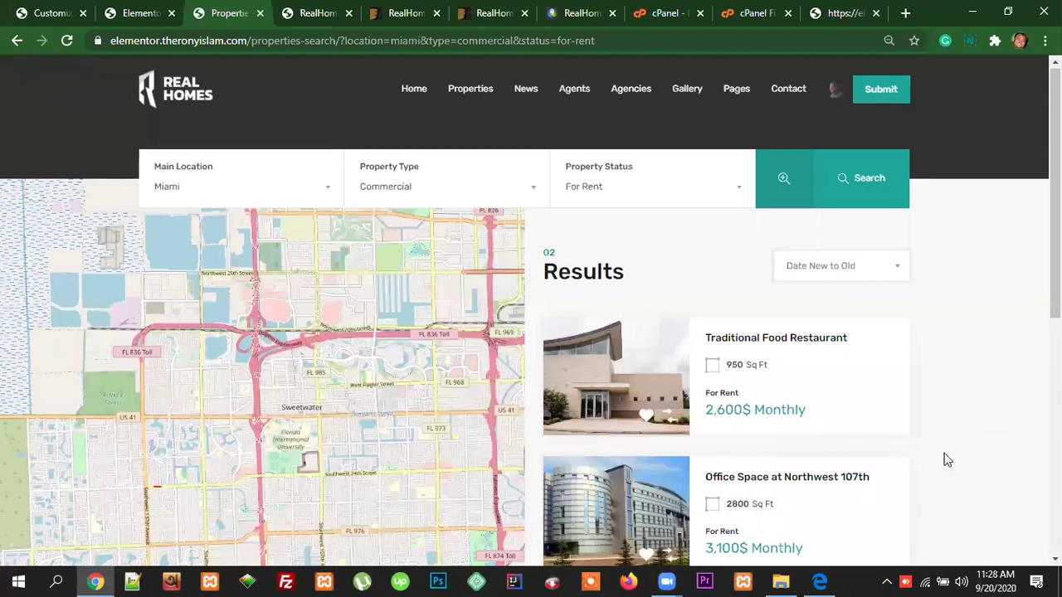
Step: Look through the listings on the live Properties Search page and return to the customizer
scroll(945, 458, down, 3)
scroll(943, 457, up, 2)
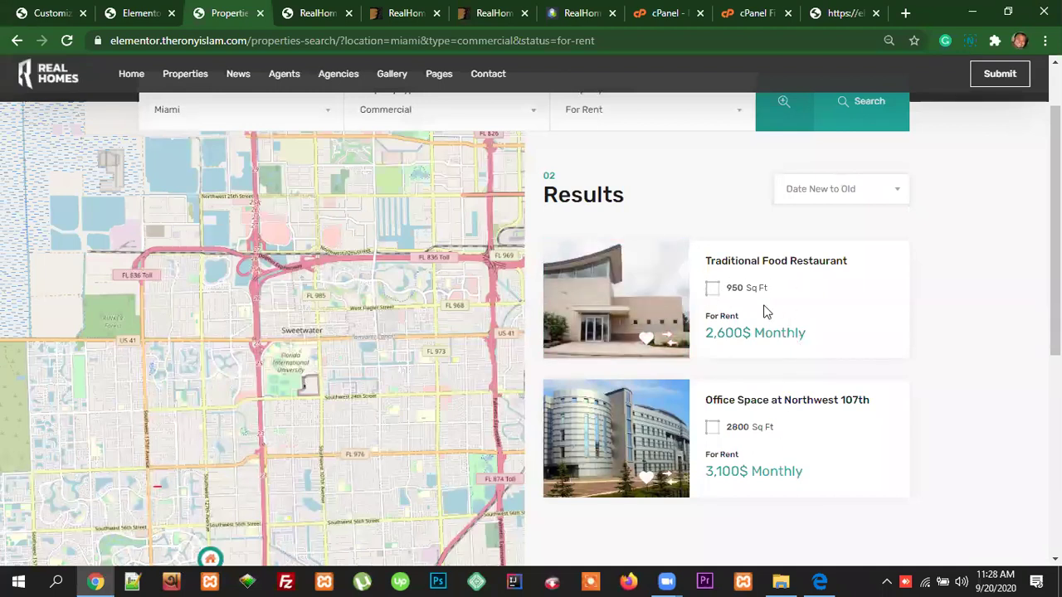
click(55, 12)
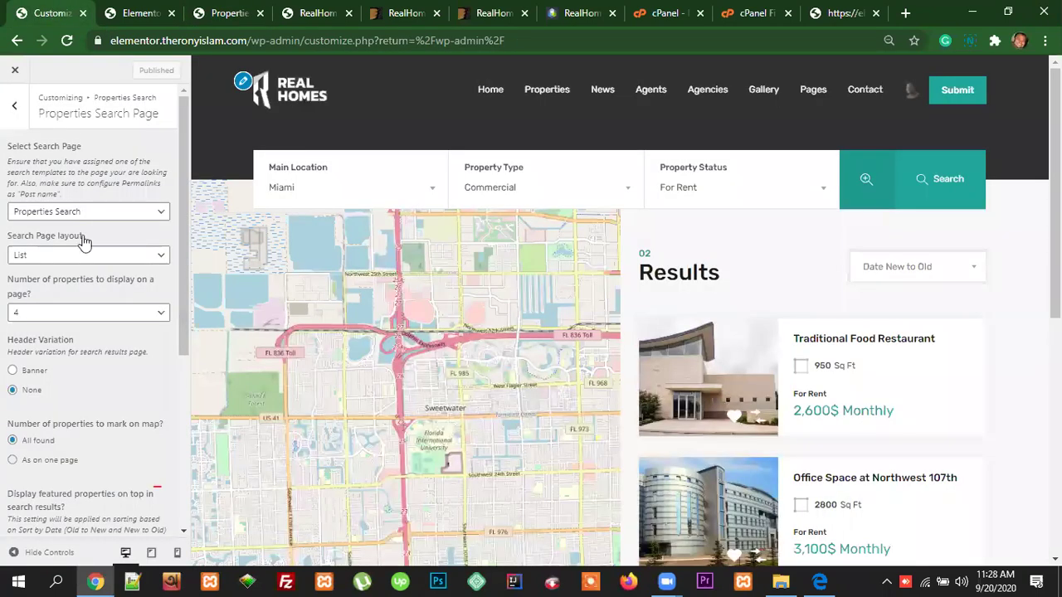
Step: Set the search page layout to Grid and keep Properties Search as the selected search page
click(70, 255)
click(62, 286)
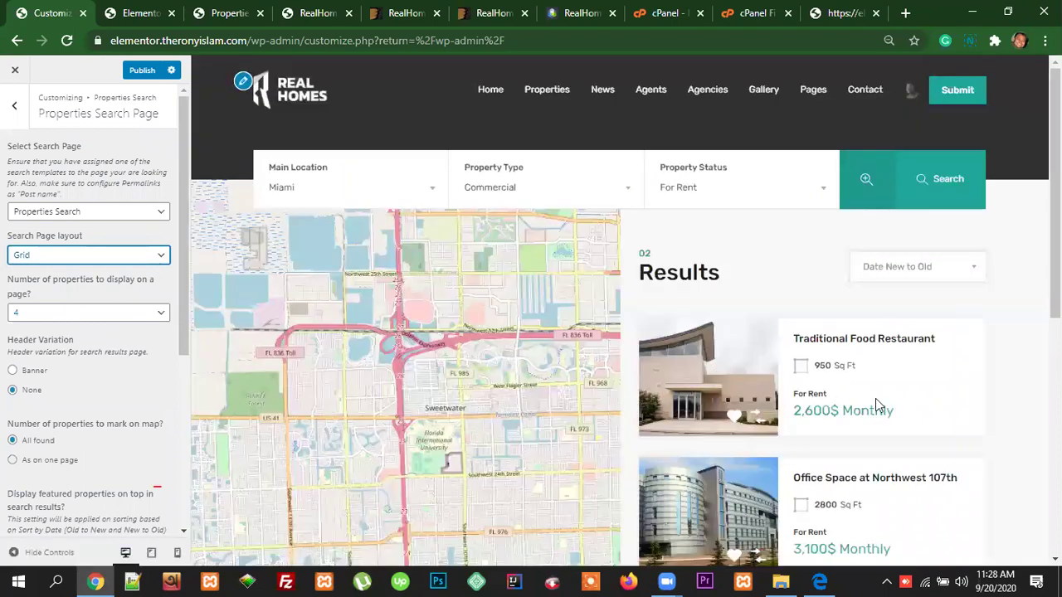
click(114, 216)
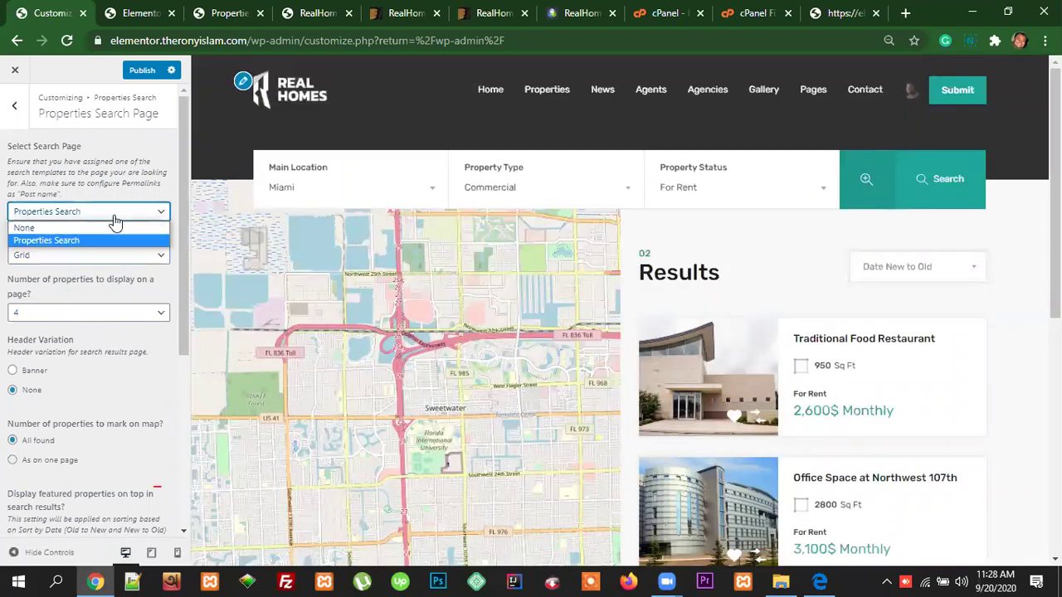
click(98, 239)
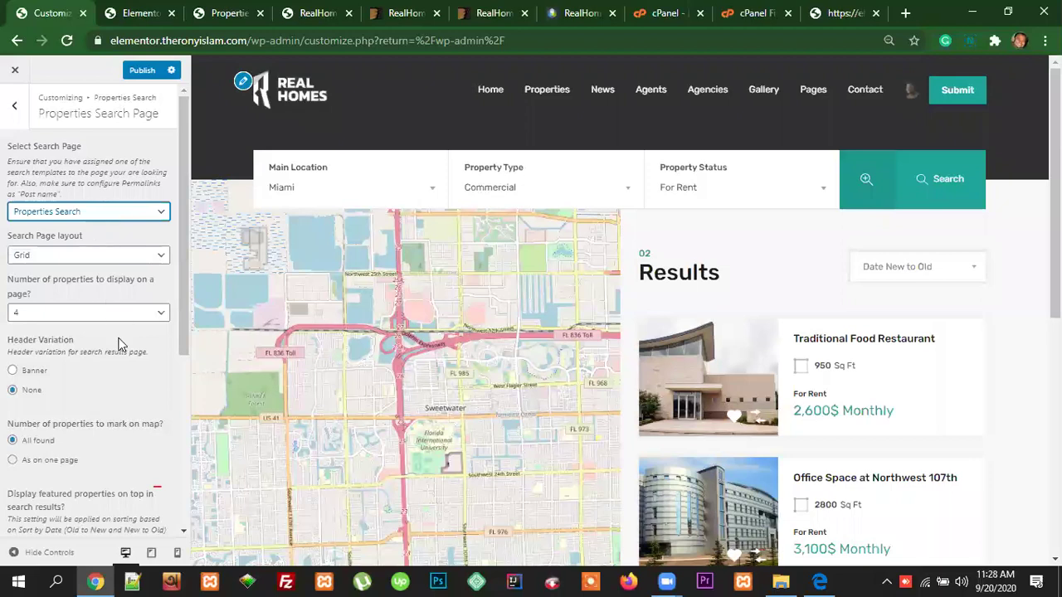
Step: Set the option to display featured properties on top in search results to Yes
scroll(121, 337, down, 2)
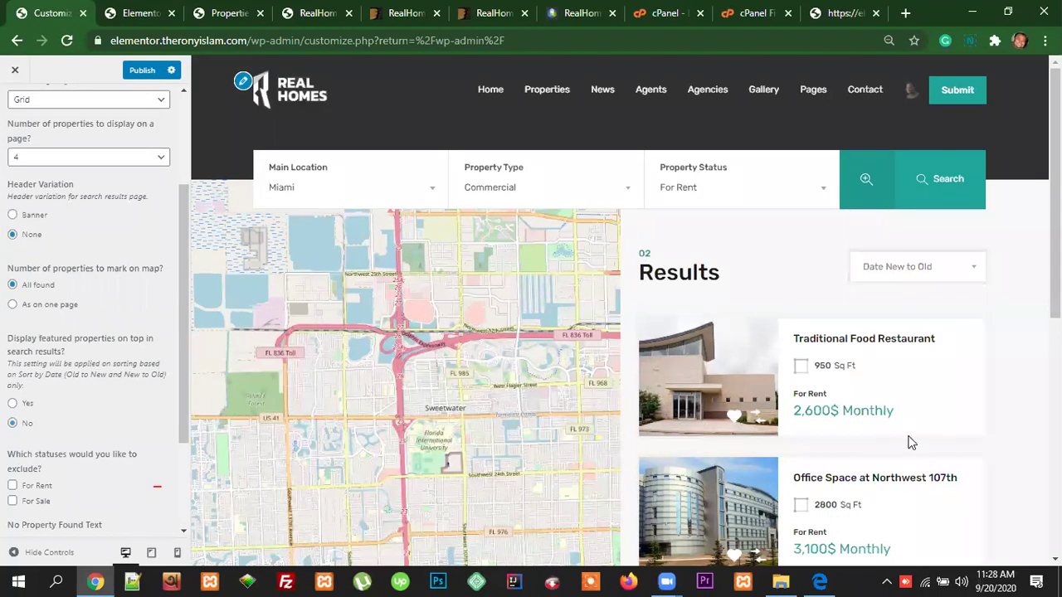
scroll(909, 444, down, 1)
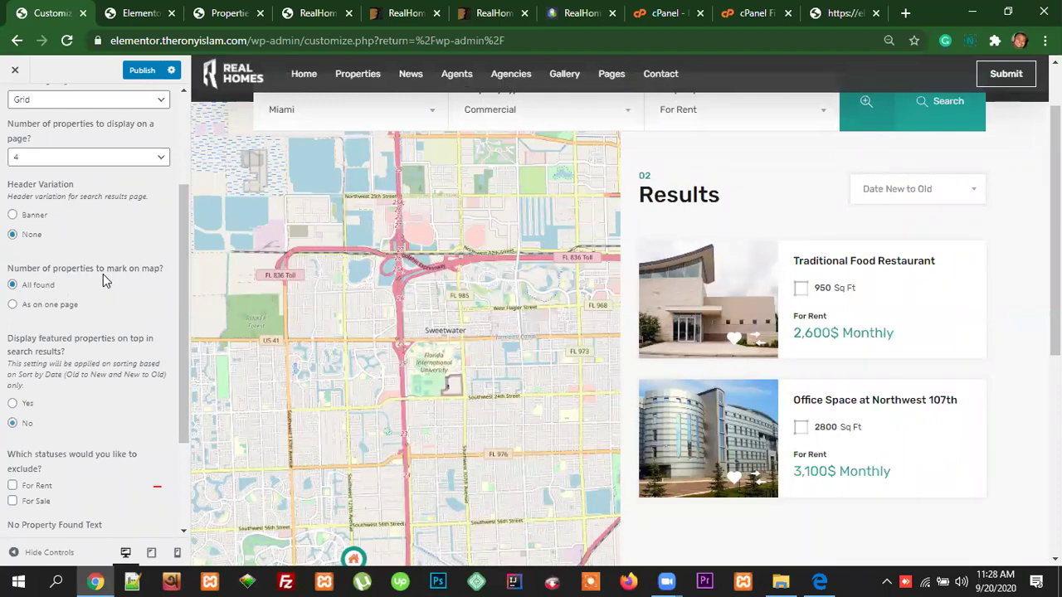
scroll(97, 283, down, 1)
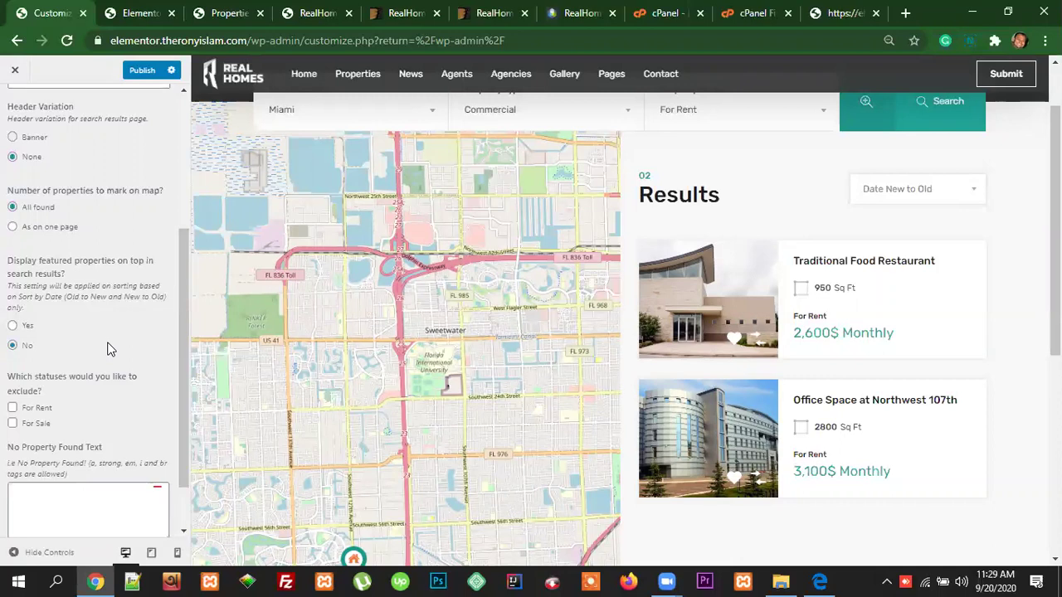
click(13, 326)
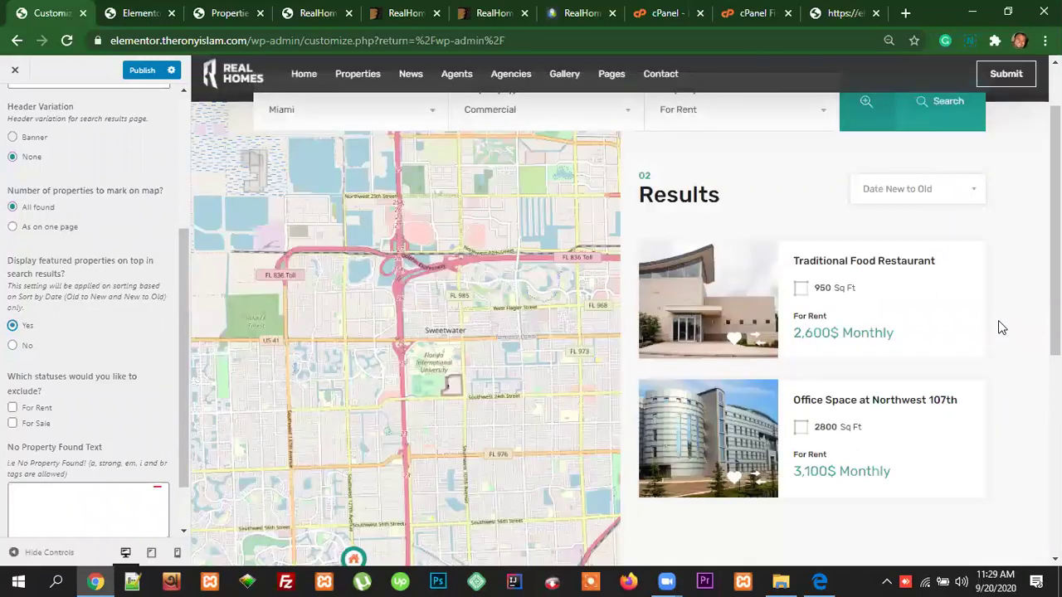
Step: Expand the advanced search fields in the preview, review them and collapse them again
scroll(1029, 332, up, 1)
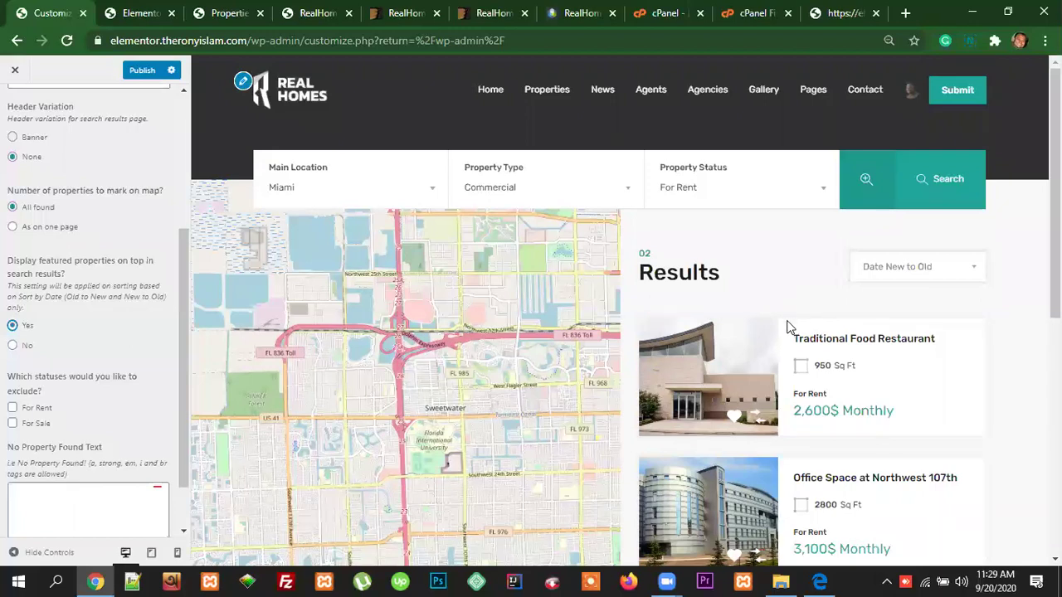
click(868, 190)
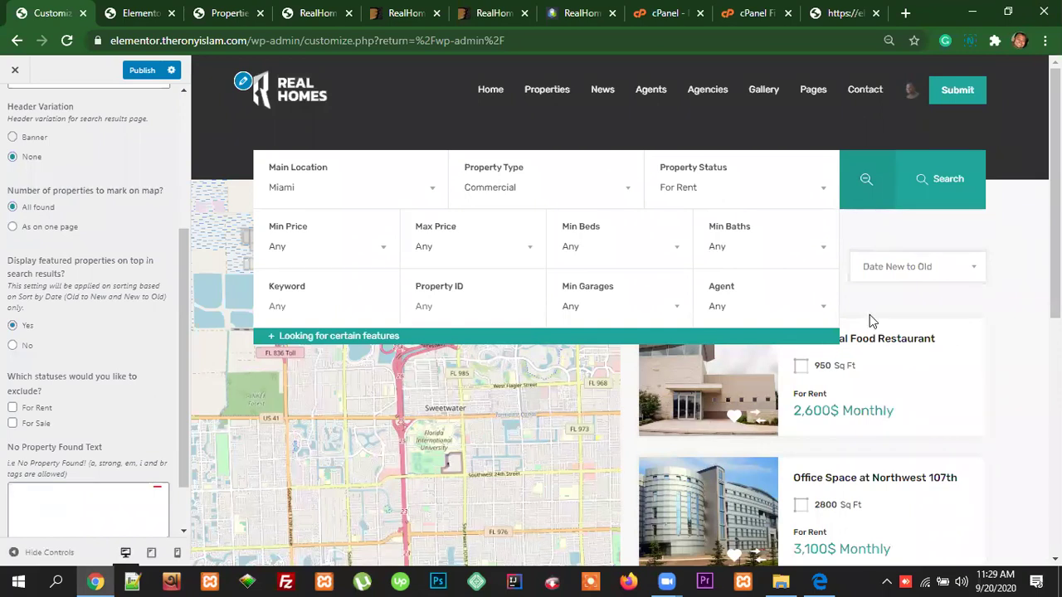
click(866, 179)
scroll(865, 438, down, 1)
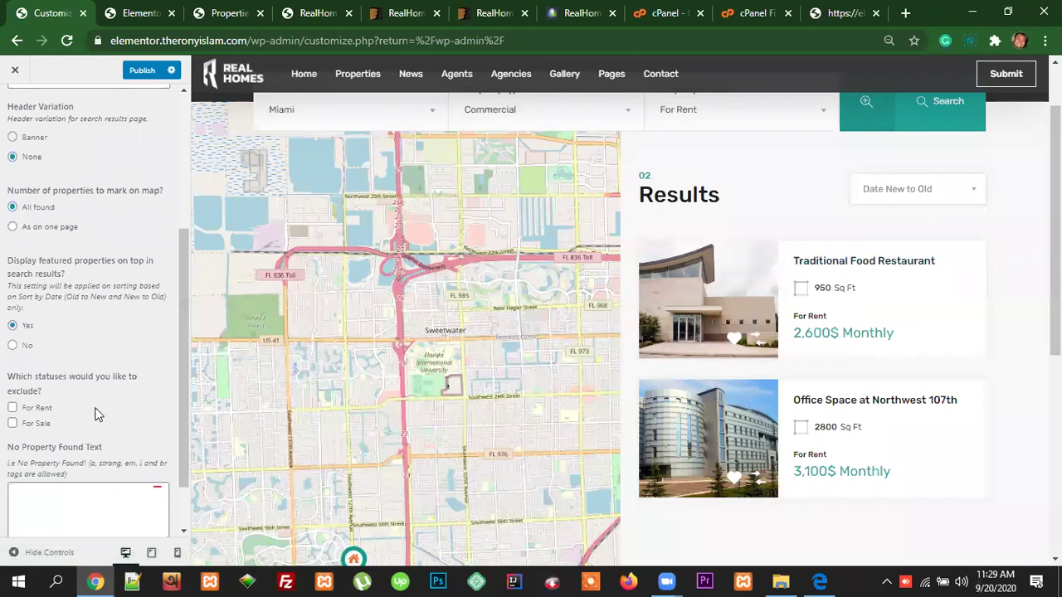
Step: Run a preview search for Miami commercial properties with Property Status set to Any and review the listings
scroll(97, 414, down, 2)
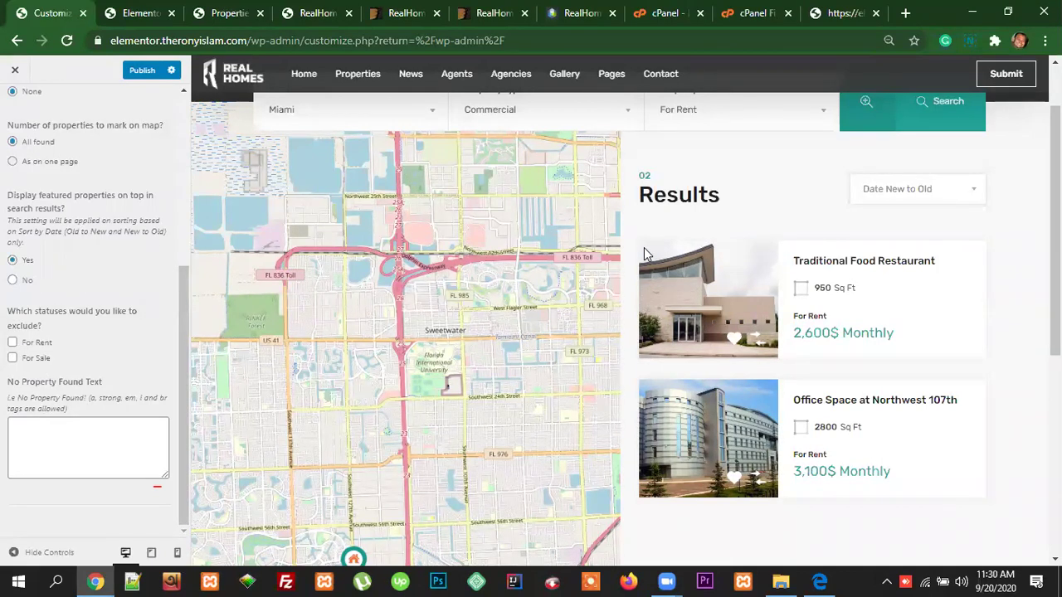
scroll(640, 249, up, 2)
click(704, 194)
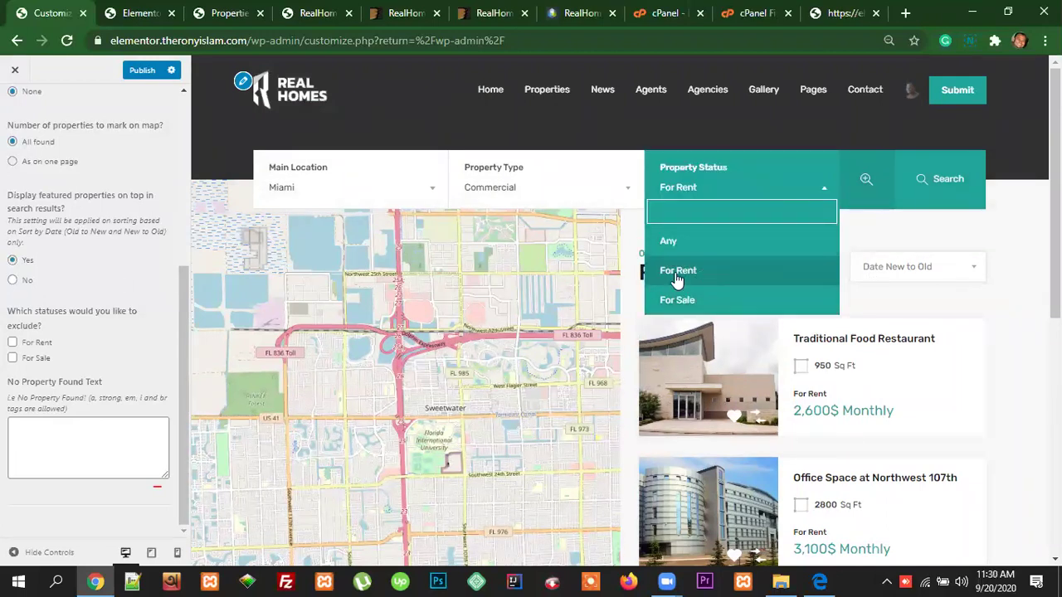
click(672, 241)
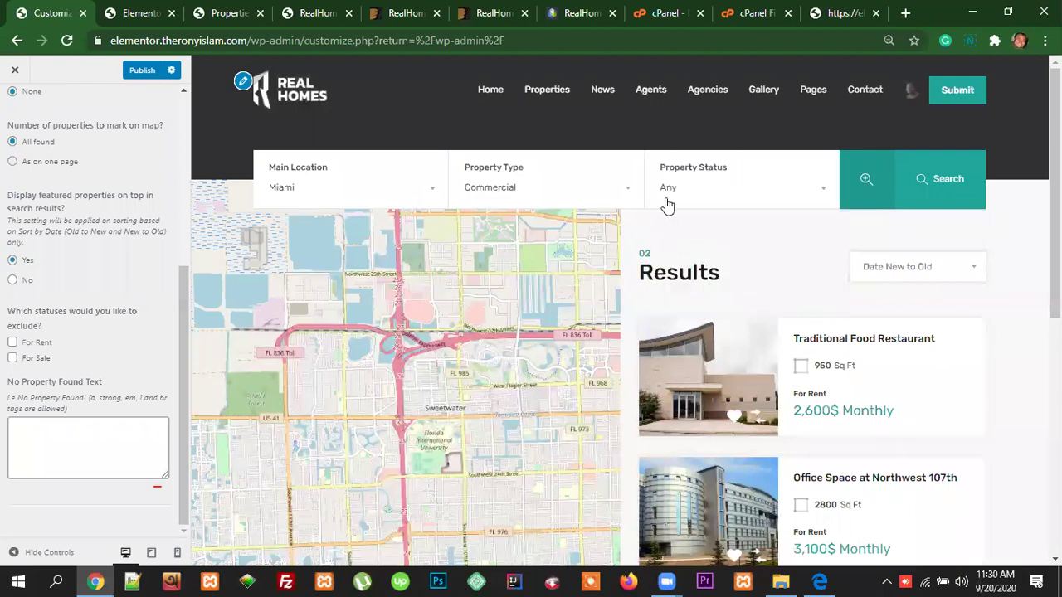
click(940, 179)
scroll(1003, 443, down, 3)
scroll(1003, 442, up, 2)
scroll(1006, 450, up, 1)
Step: Try excluding the For Rent status, replace it with For Sale and compare the listings in the preview
click(13, 343)
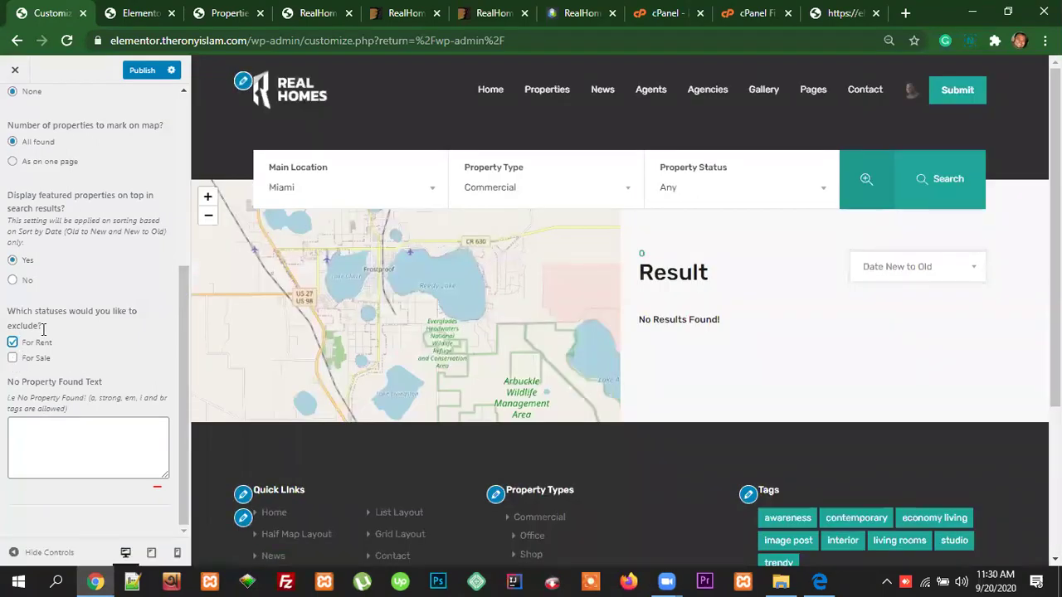
click(12, 357)
click(13, 341)
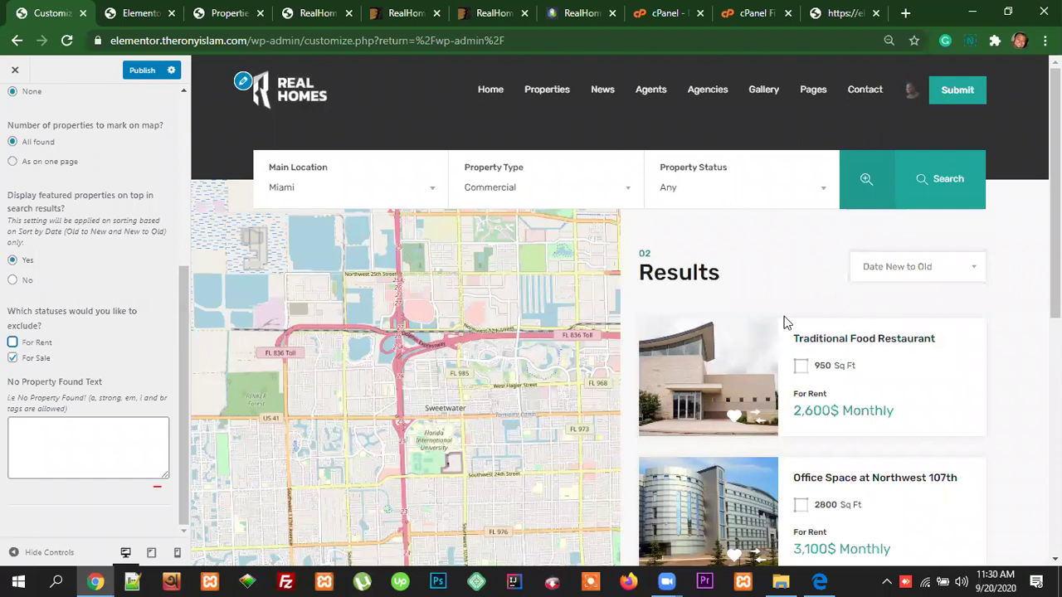
scroll(941, 462, down, 1)
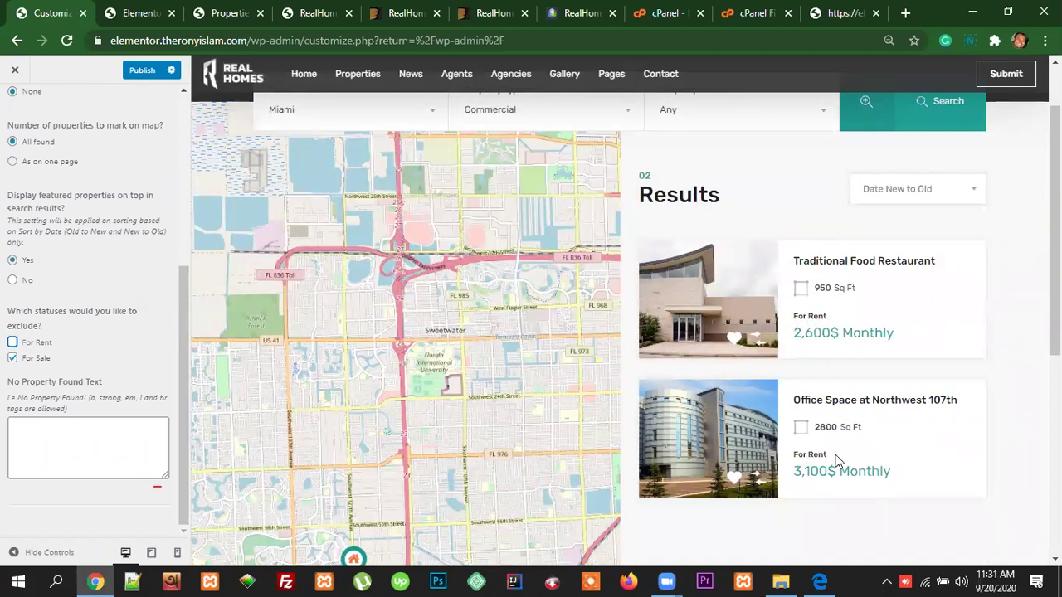
Step: Exclude only the For Rent status, highlight the preview's empty-result message and clear the exclusion again
click(12, 342)
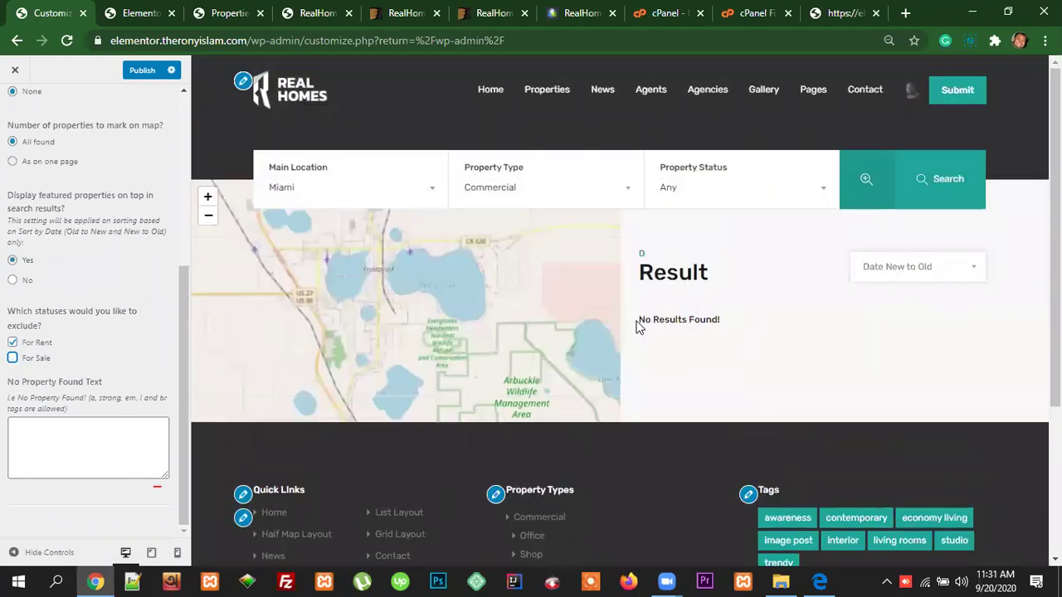
drag(640, 324, 722, 322)
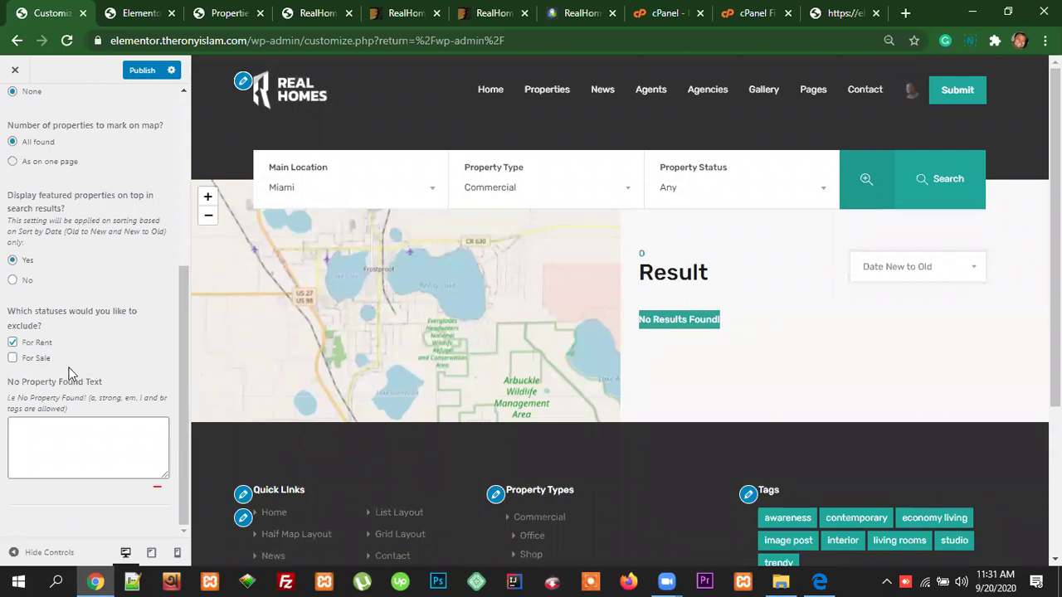
click(13, 342)
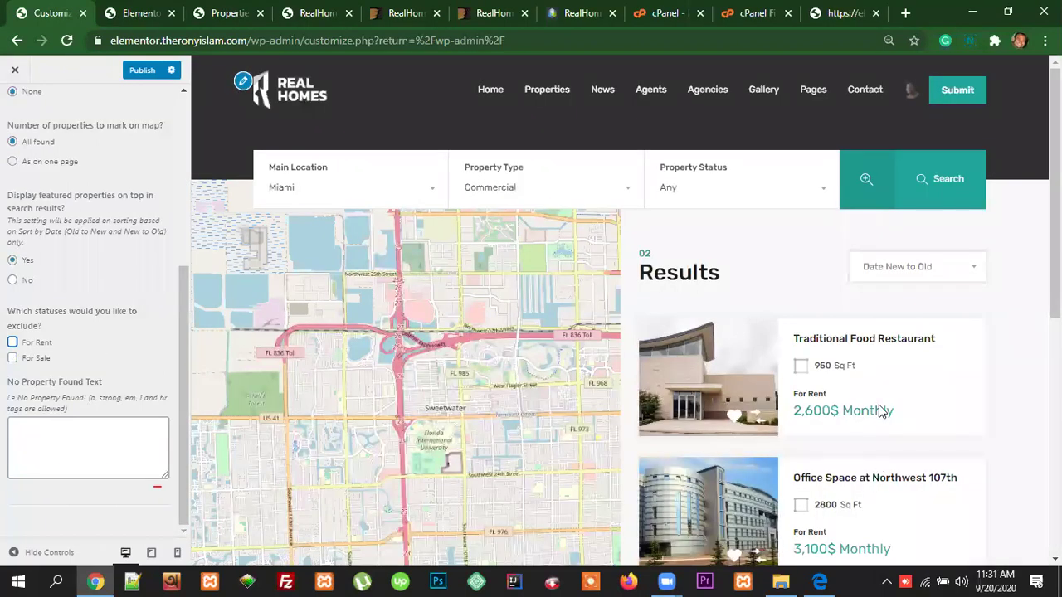
Step: Review the preview listings with no status excluded and examine the No Property Found Text setting
scroll(912, 530, down, 1)
scroll(912, 529, down, 1)
scroll(971, 443, down, 4)
scroll(990, 440, up, 6)
scroll(117, 362, up, 2)
scroll(117, 420, down, 2)
click(80, 440)
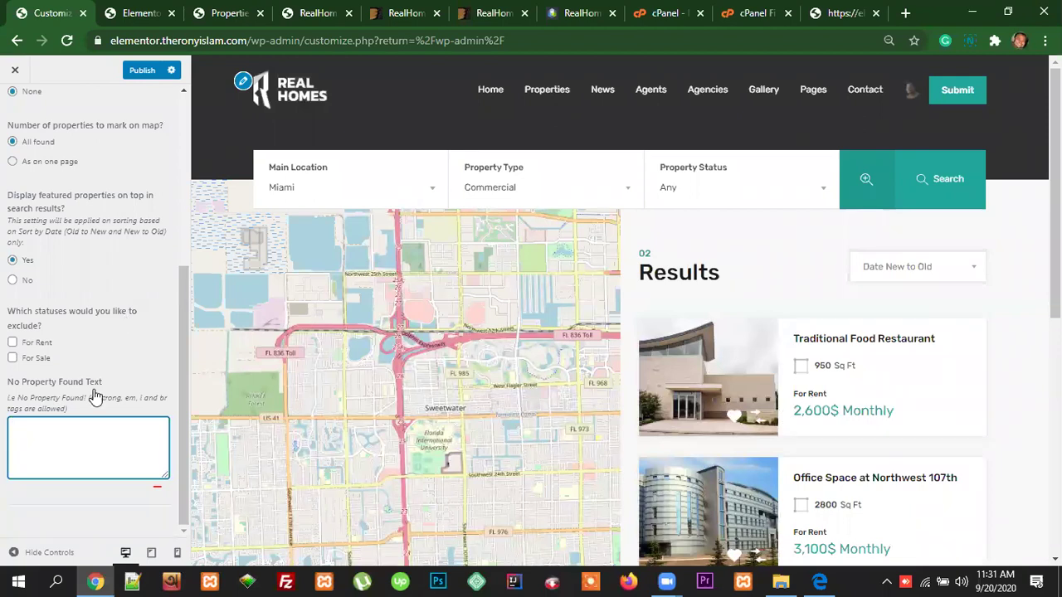
Step: Set the search page layout to List and publish the customizer changes
scroll(103, 375, up, 5)
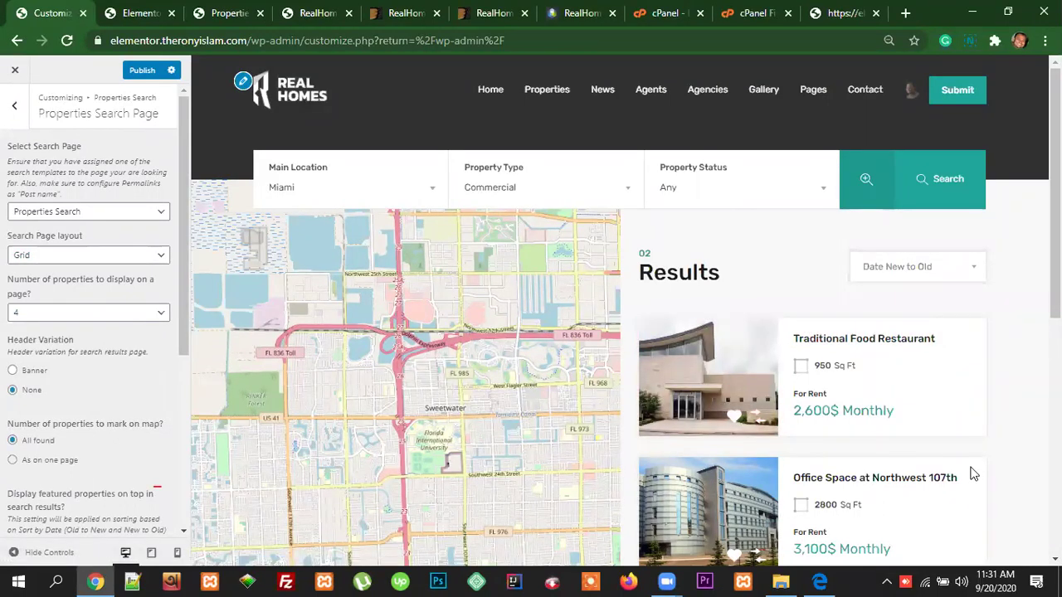
click(111, 256)
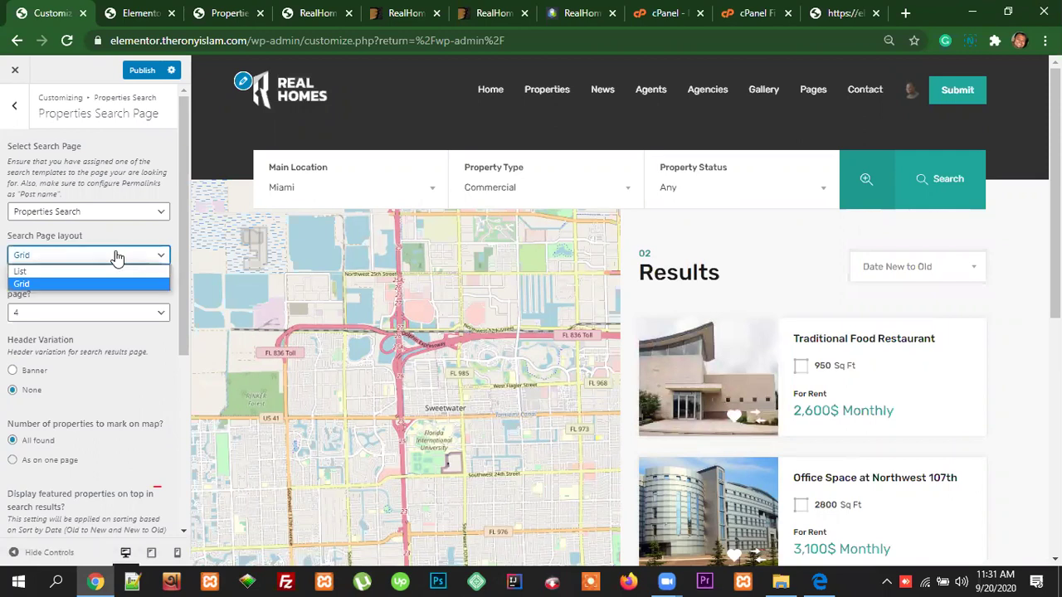
click(75, 272)
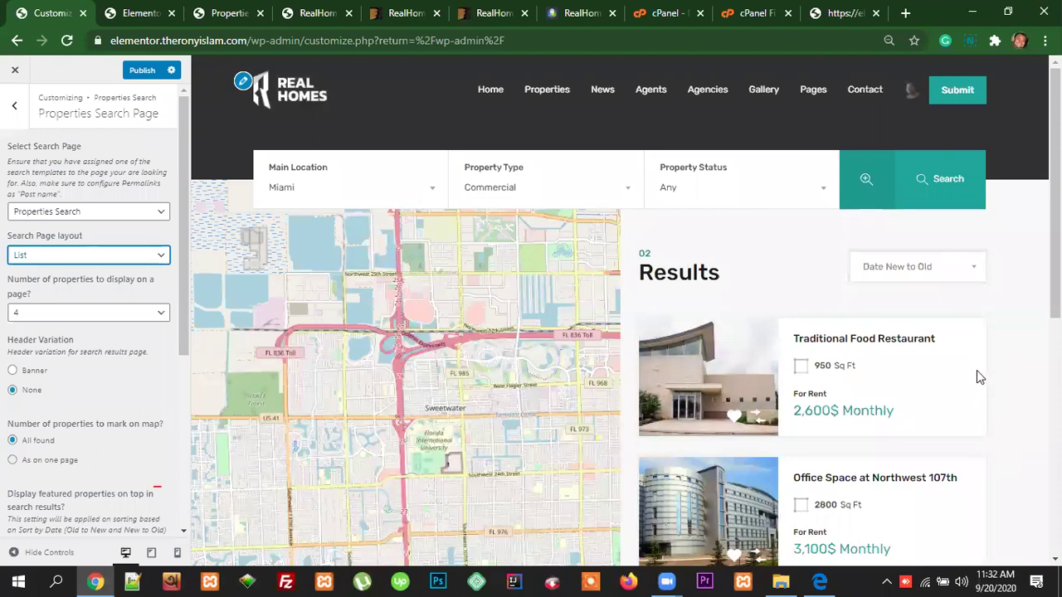
Step: Open the Search Form Basics settings, try the Smart search form layout and restore the Default layout
click(15, 108)
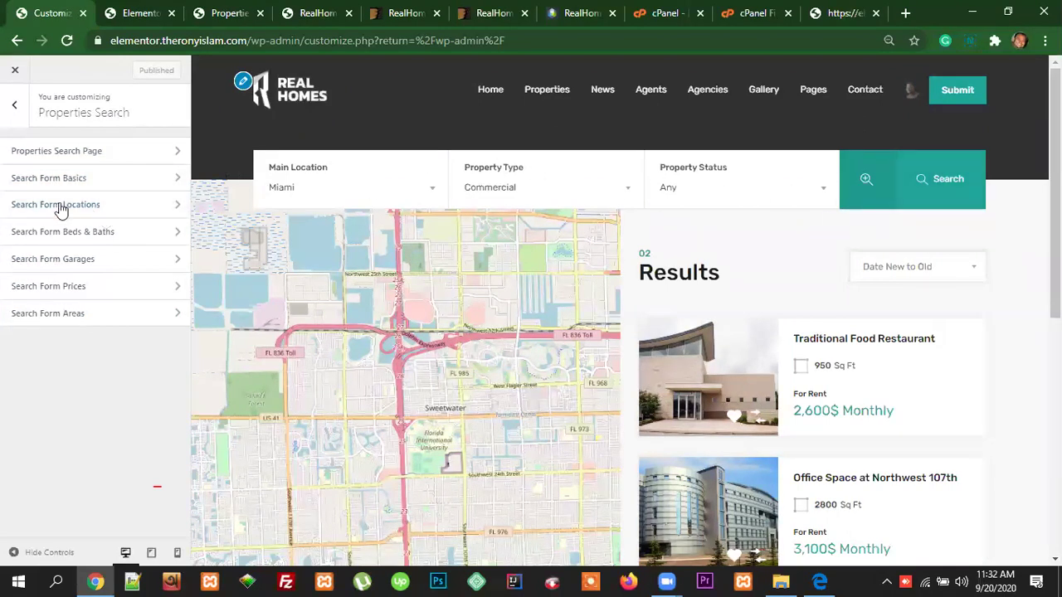
click(86, 181)
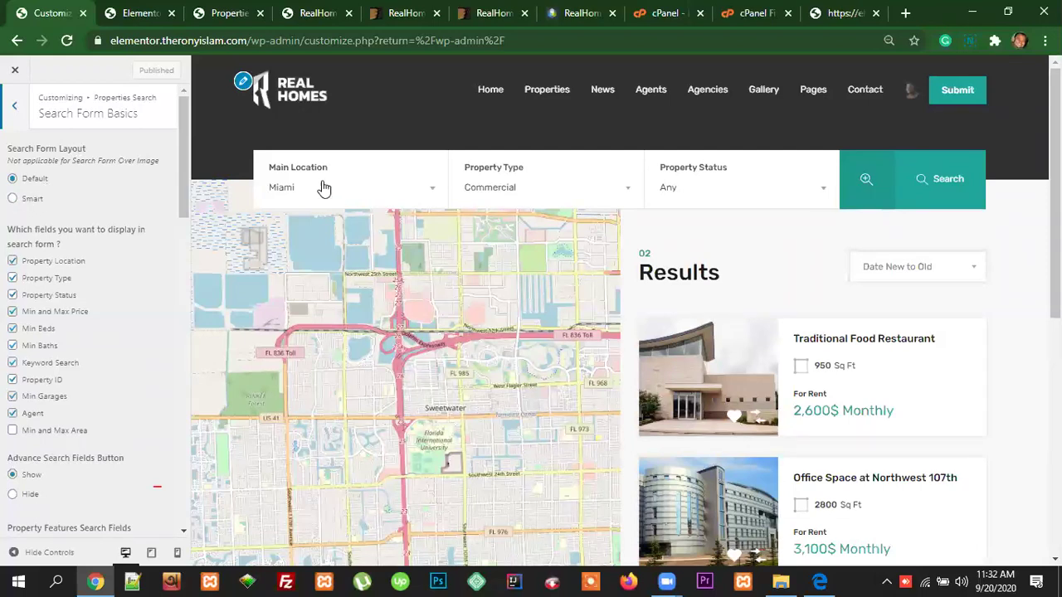
click(13, 199)
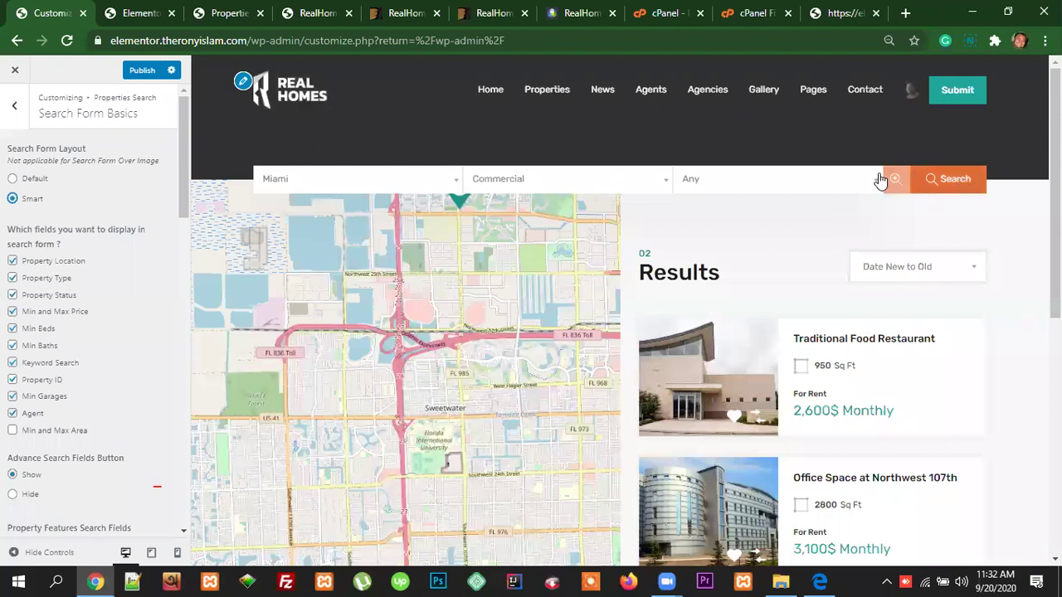
click(13, 179)
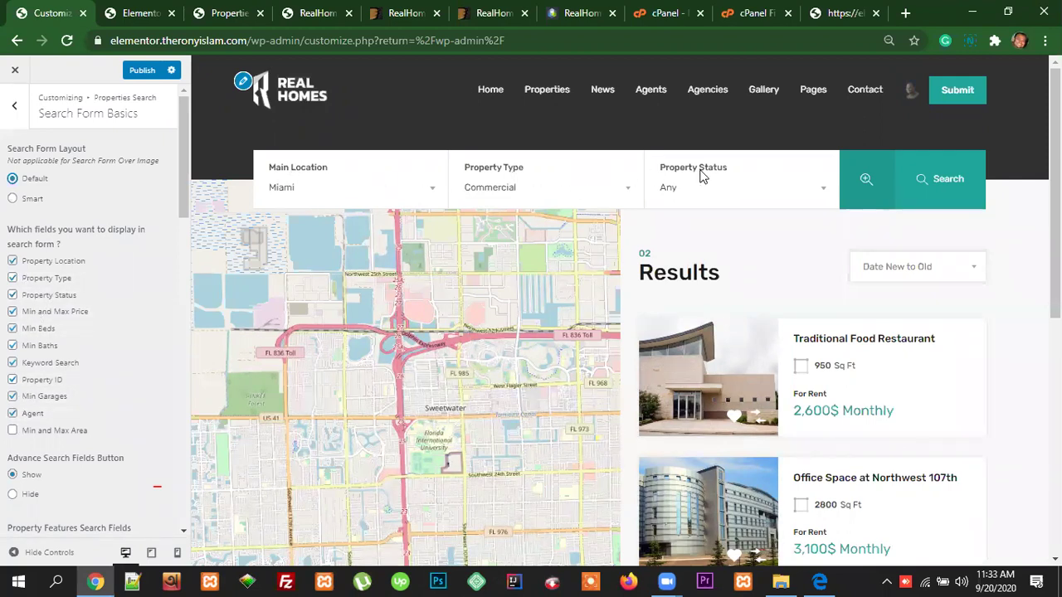
Step: Expand the advanced fields in the preview, then remove Property Location from the search form and add it back
click(868, 182)
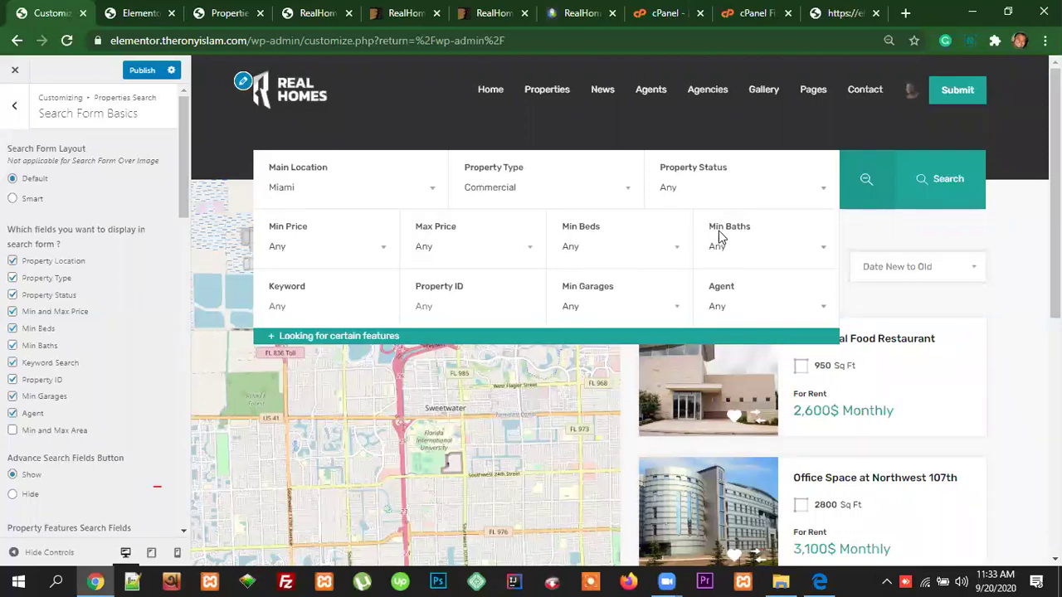
drag(42, 330, 13, 330)
click(13, 262)
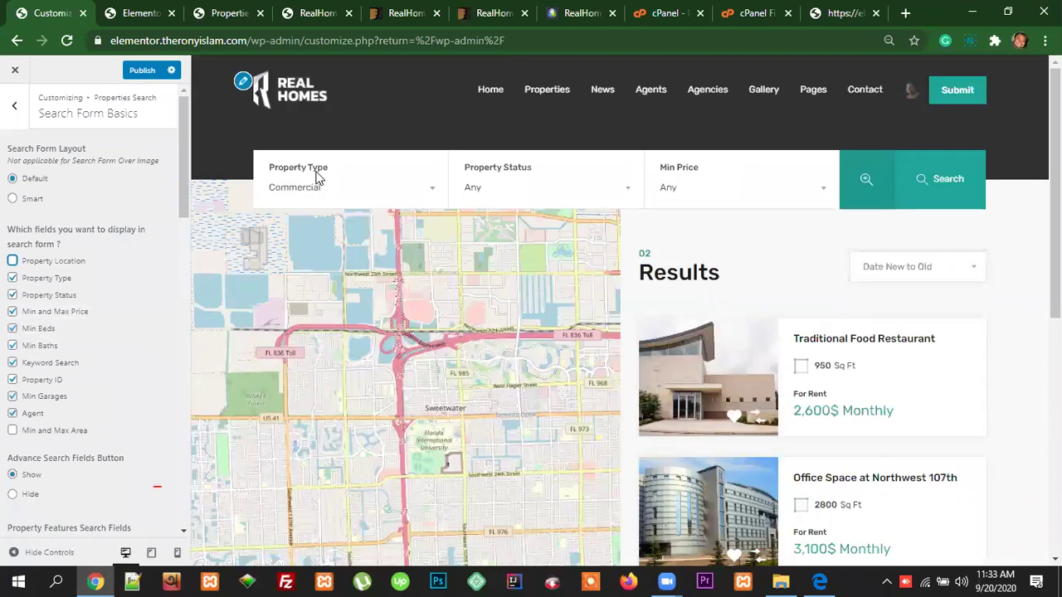
click(12, 260)
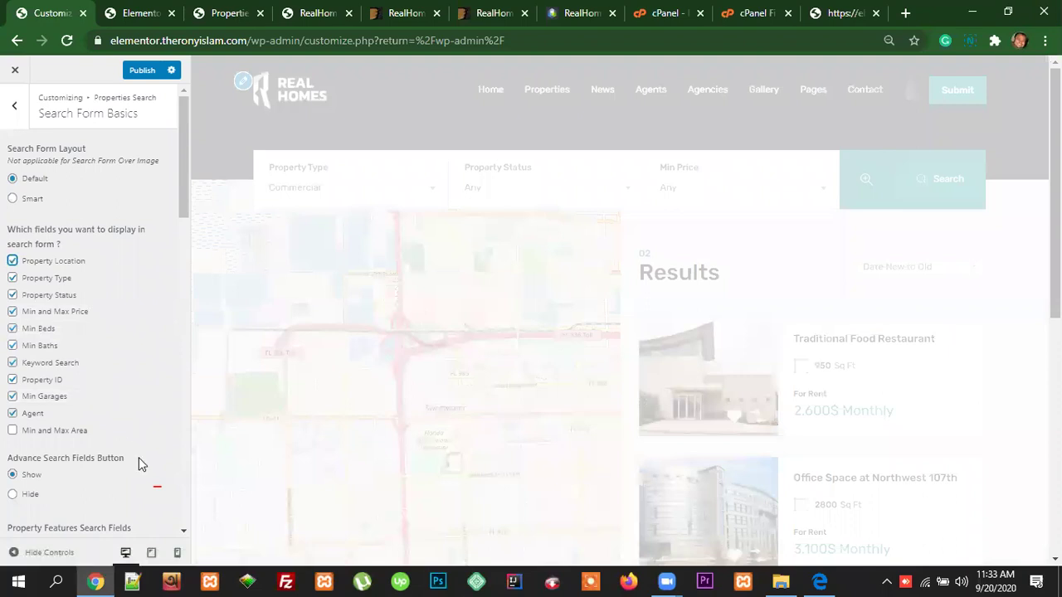
Step: Set the Advance Search Fields Button to Hide and check the search form in the preview
scroll(92, 478, down, 1)
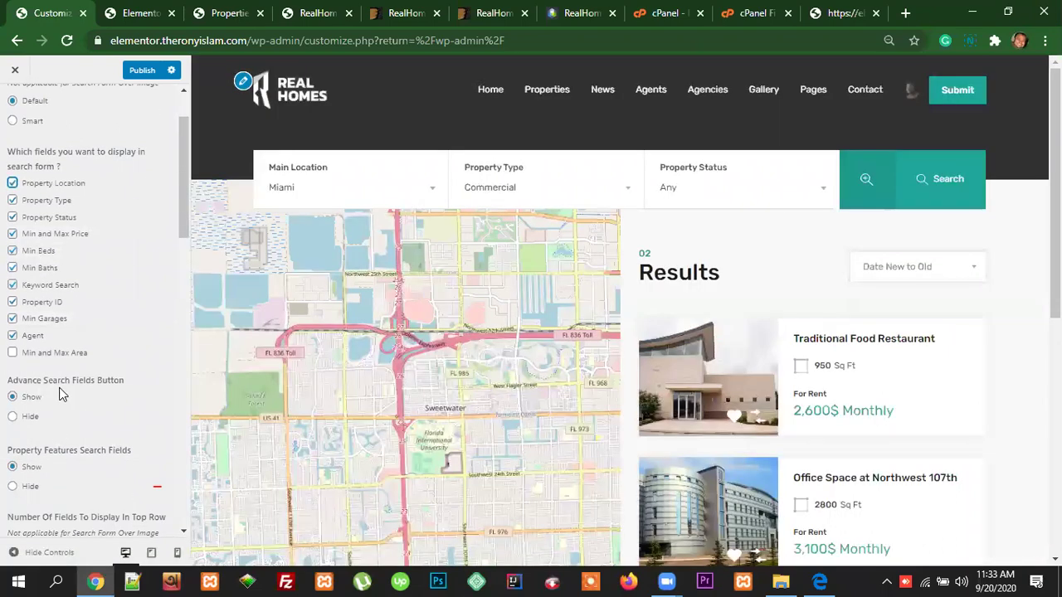
click(865, 188)
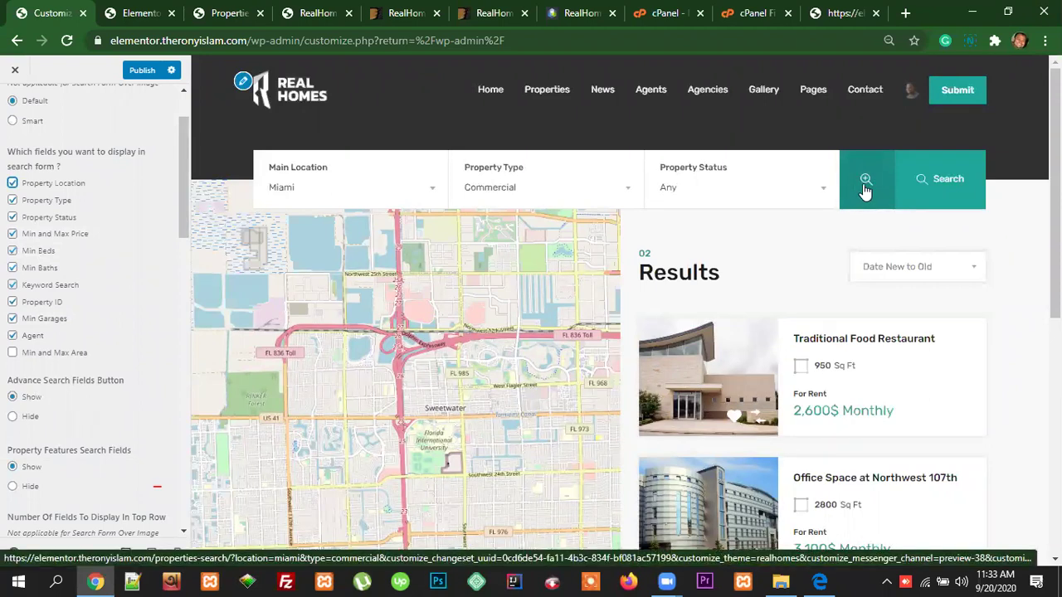
click(14, 417)
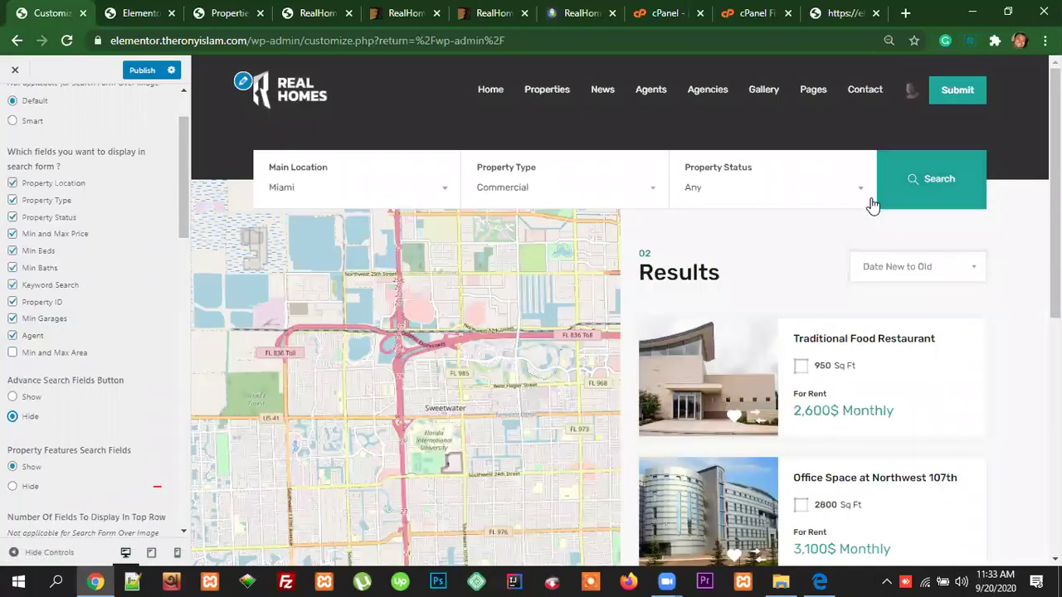
Step: Set the Advance Search Fields Button to Show, try Four fields in the search form's top row and restore Three
click(14, 397)
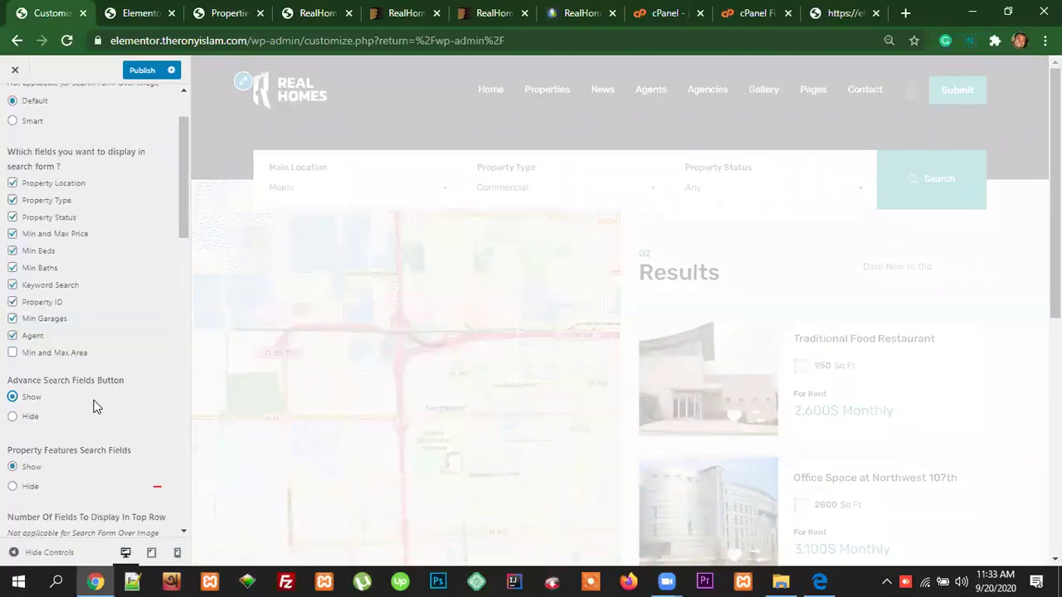
scroll(93, 407, down, 2)
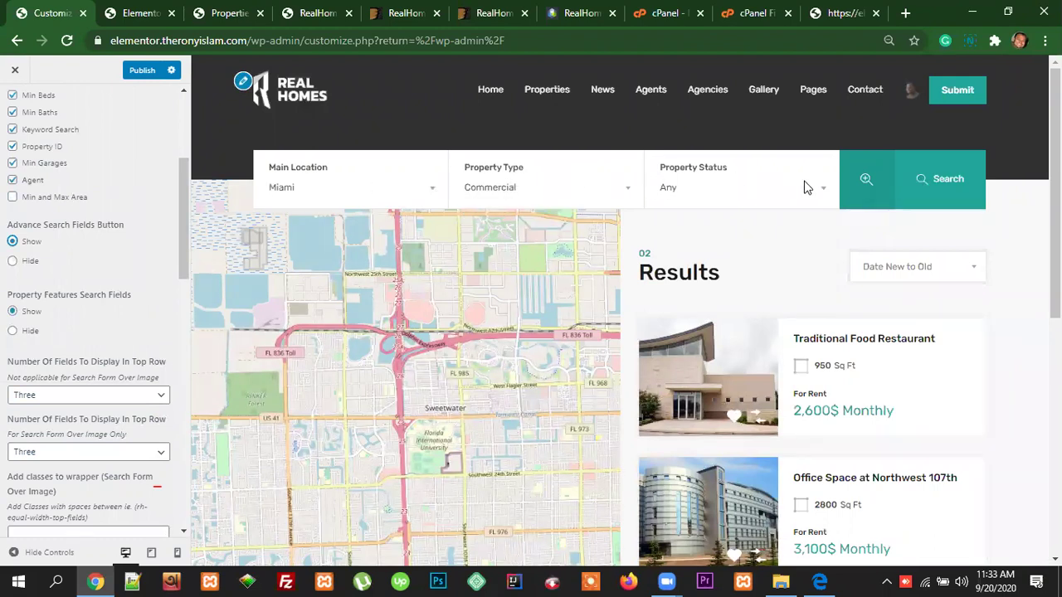
click(93, 397)
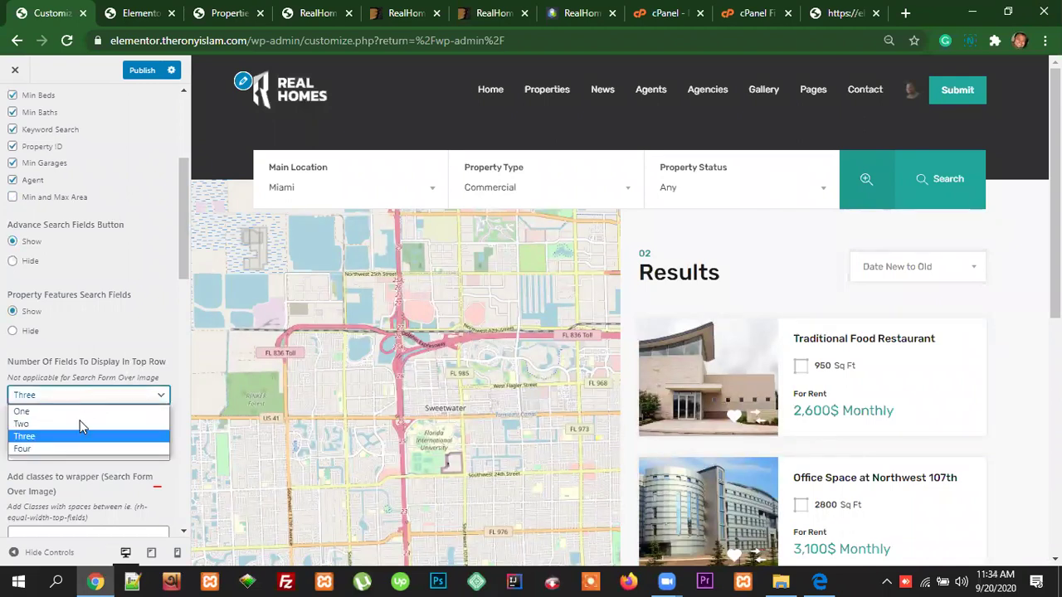
click(64, 448)
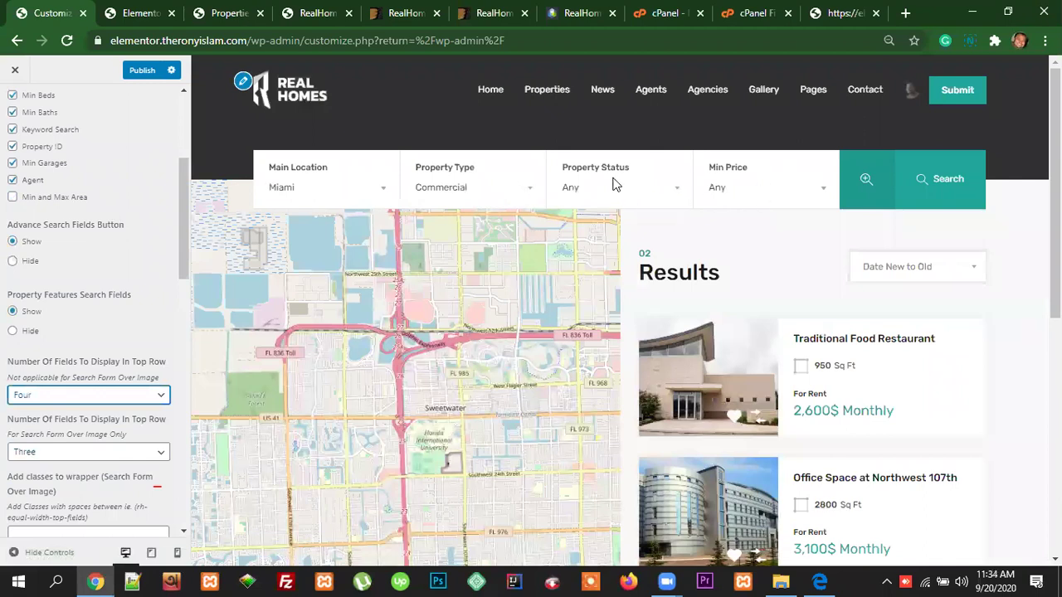
click(63, 403)
click(47, 436)
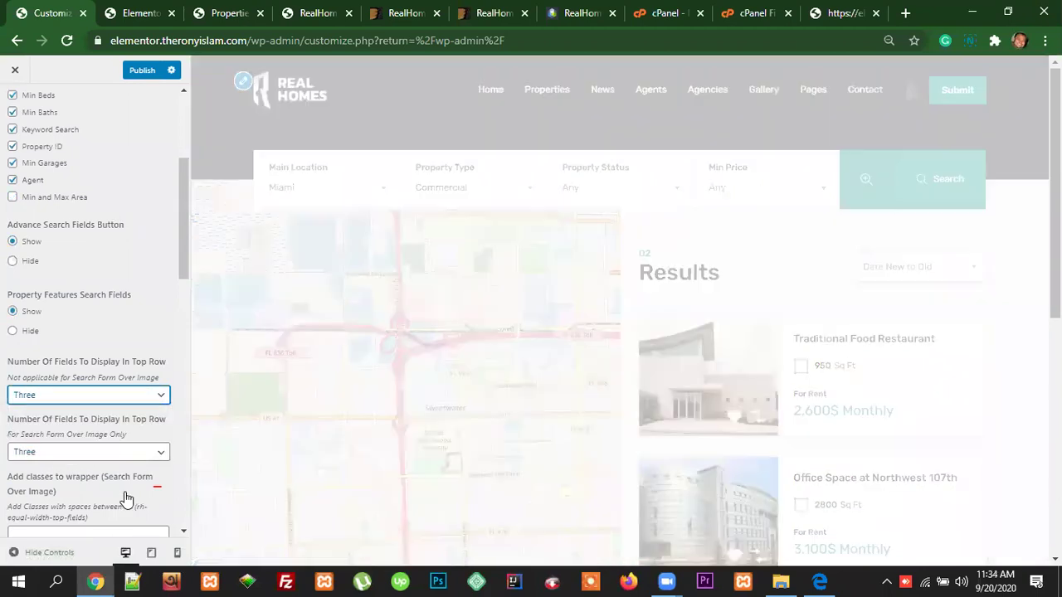
Step: Review the label, placeholder and features toggle title settings in Search Form Basics against the expanded search fields in the preview
scroll(124, 498, down, 3)
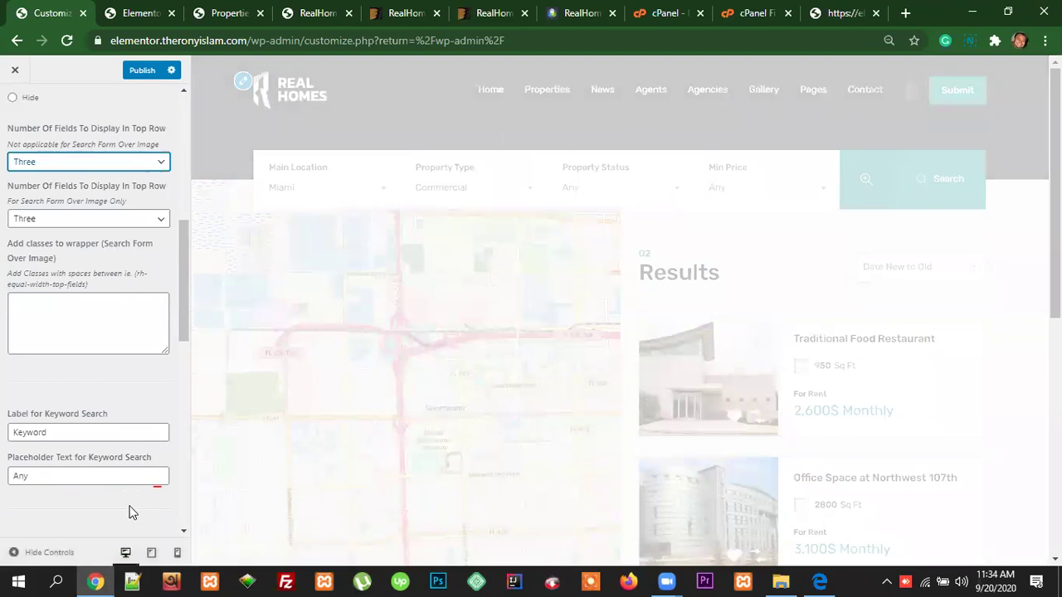
scroll(129, 512, down, 2)
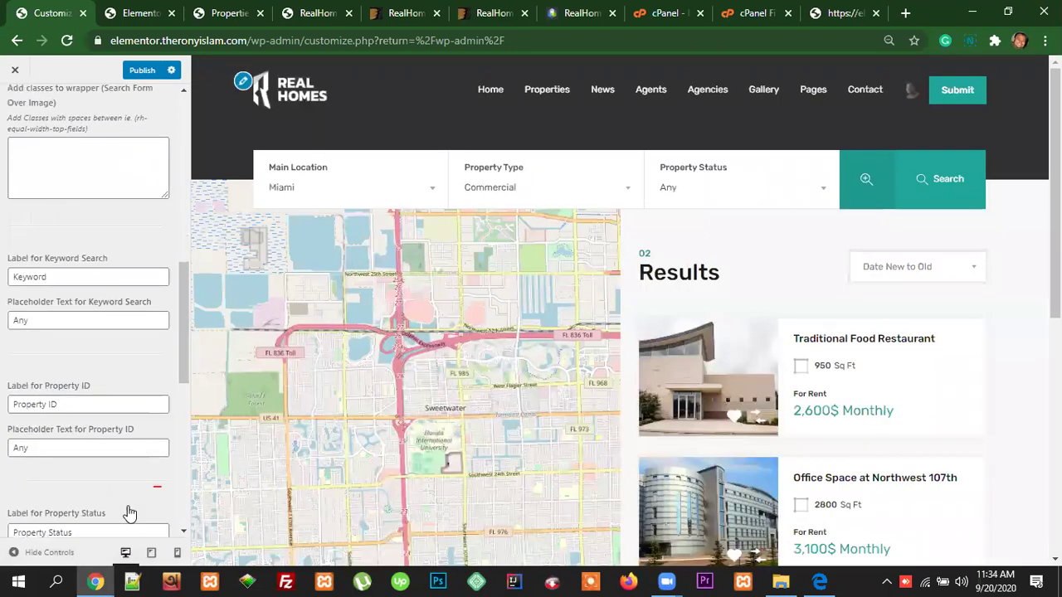
click(59, 277)
click(67, 404)
click(865, 185)
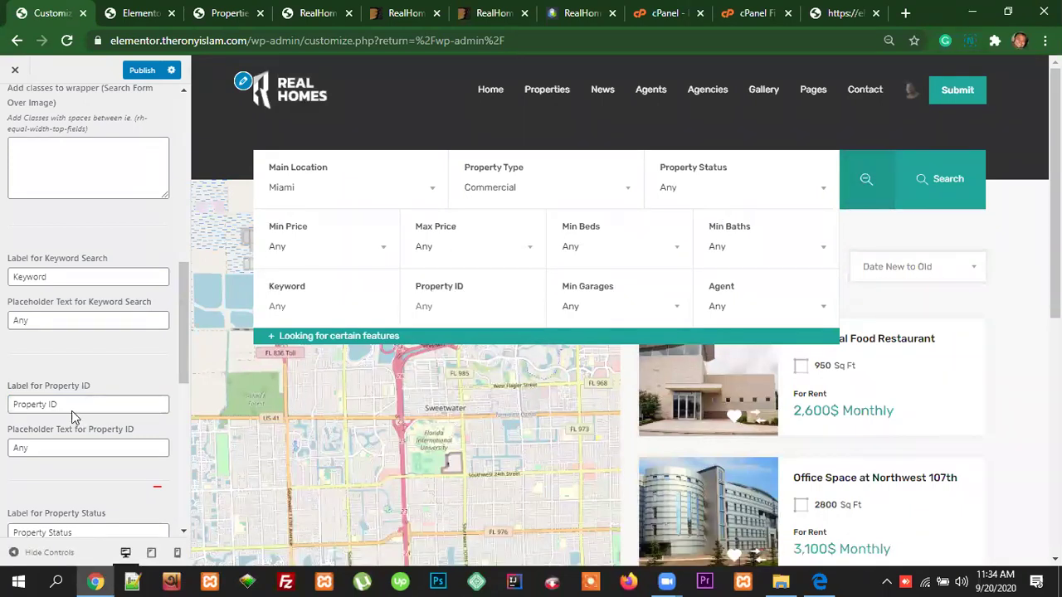
drag(62, 406, 7, 406)
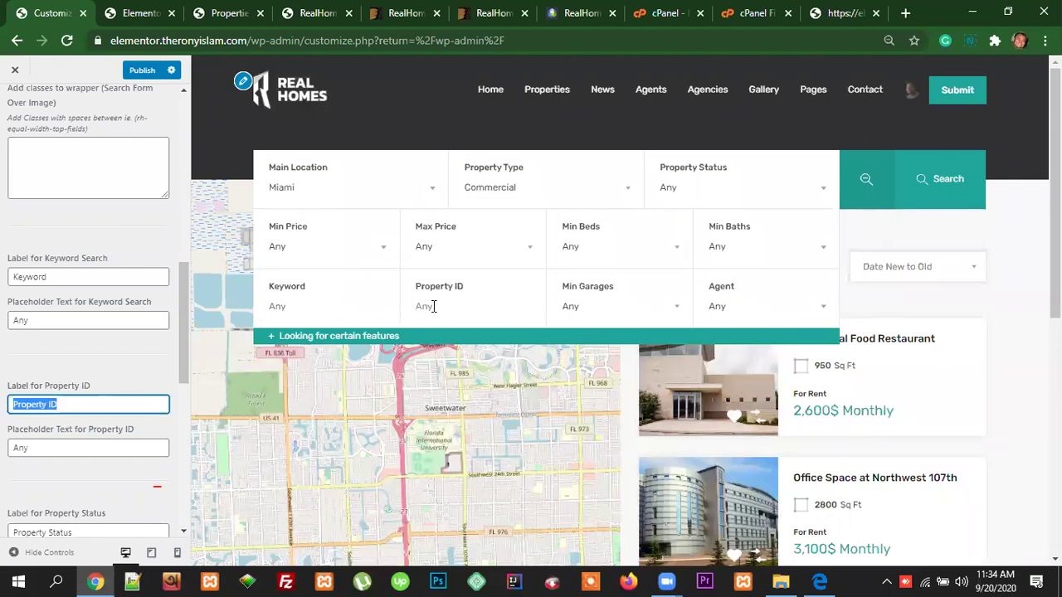
drag(63, 454, 8, 458)
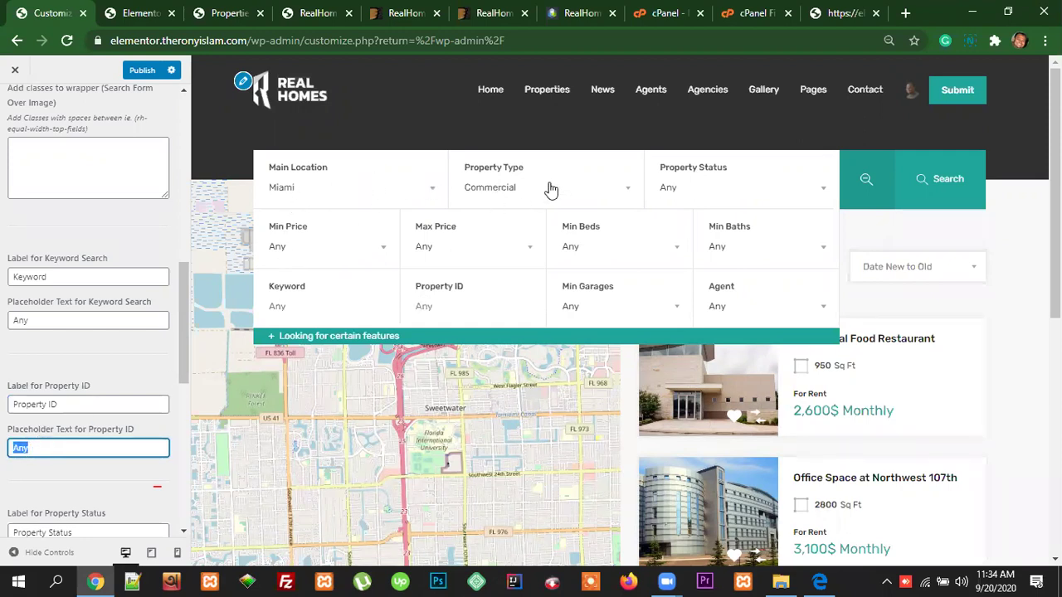
scroll(108, 500, down, 6)
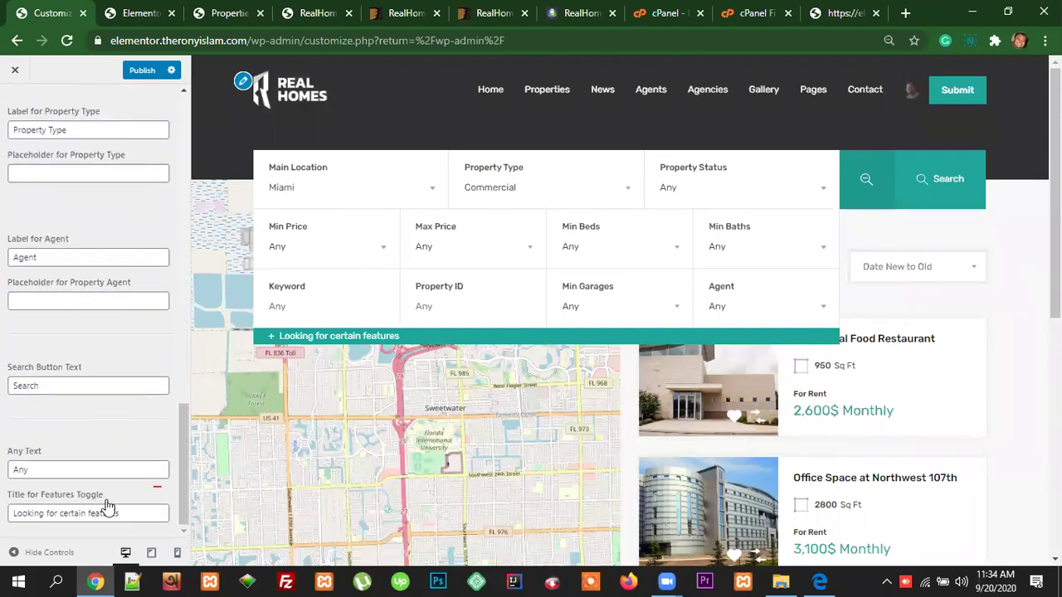
scroll(89, 405, up, 8)
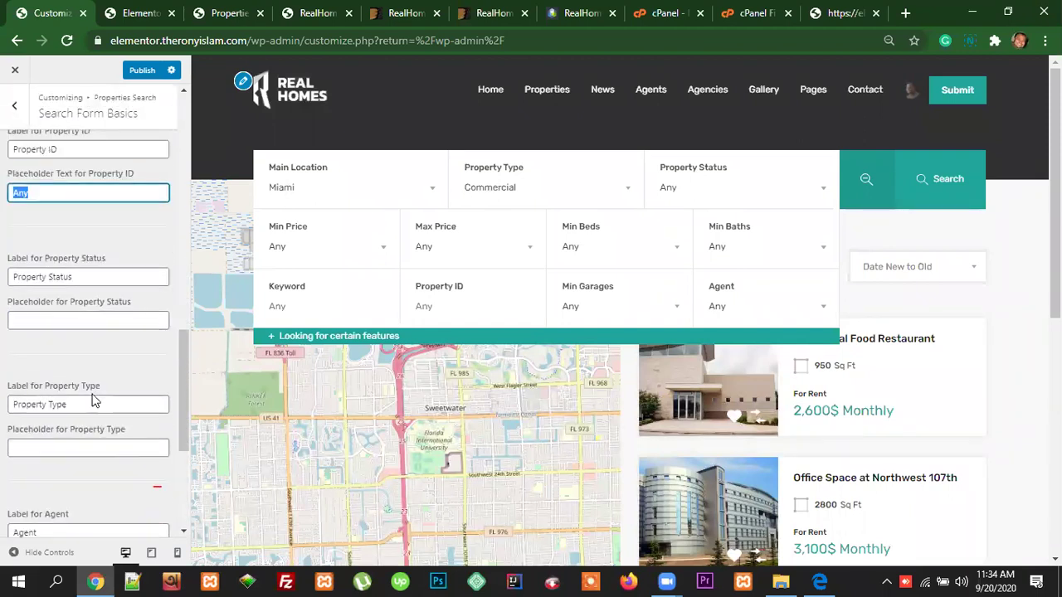
scroll(93, 386, down, 8)
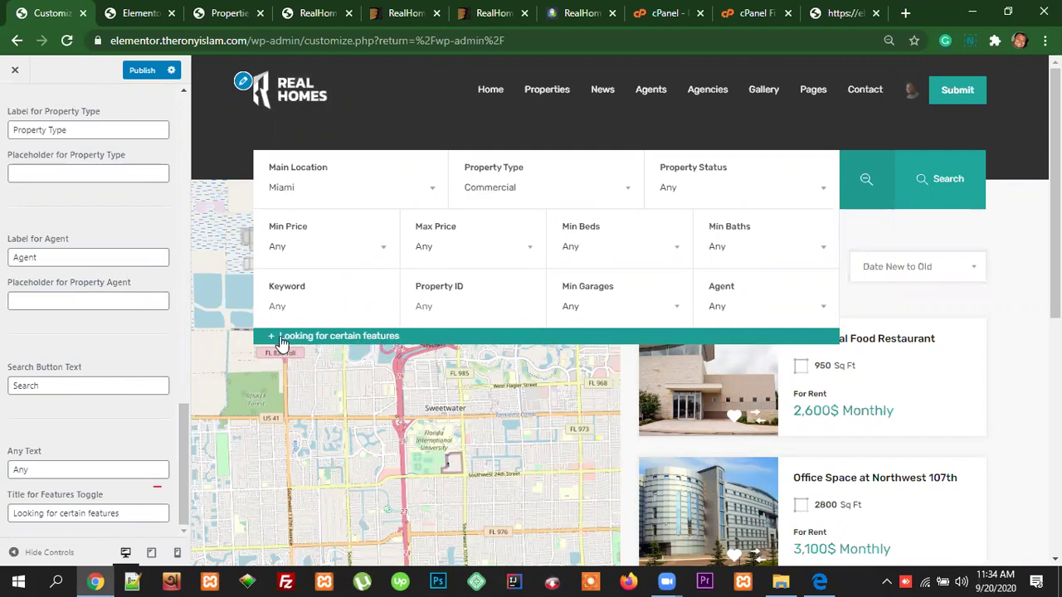
drag(130, 514, 12, 513)
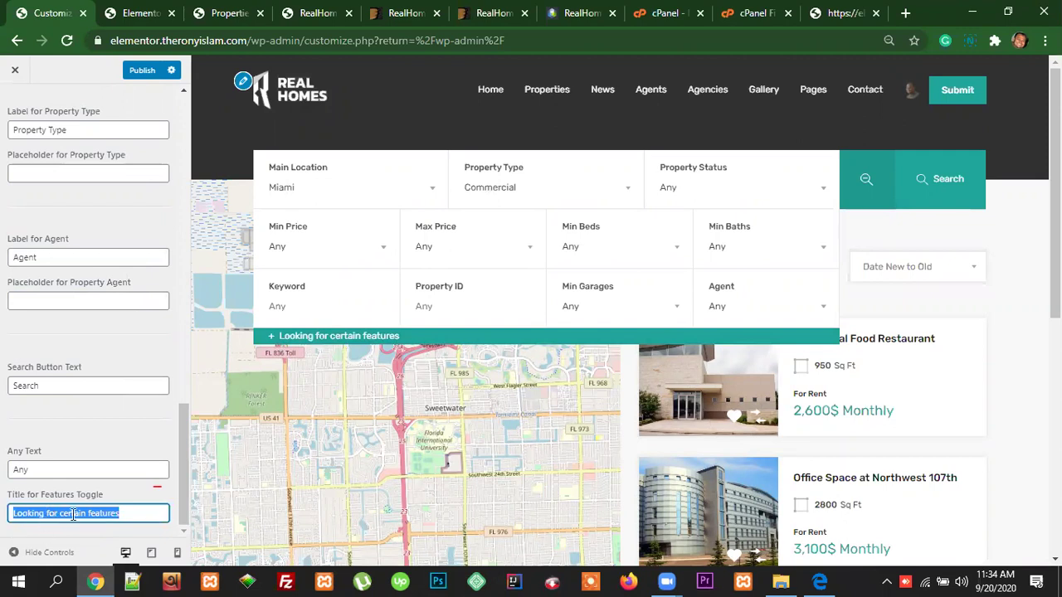
scroll(107, 398, up, 10)
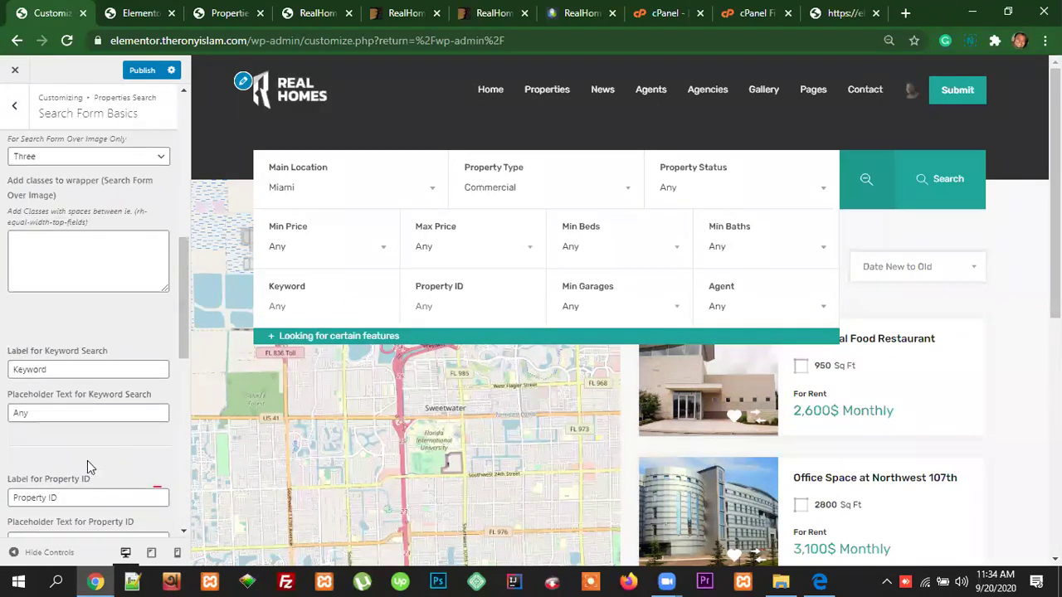
scroll(96, 460, up, 3)
Step: Open the Search Form Locations settings and examine their options alongside the Main Location and Property Type choices in the preview
click(16, 112)
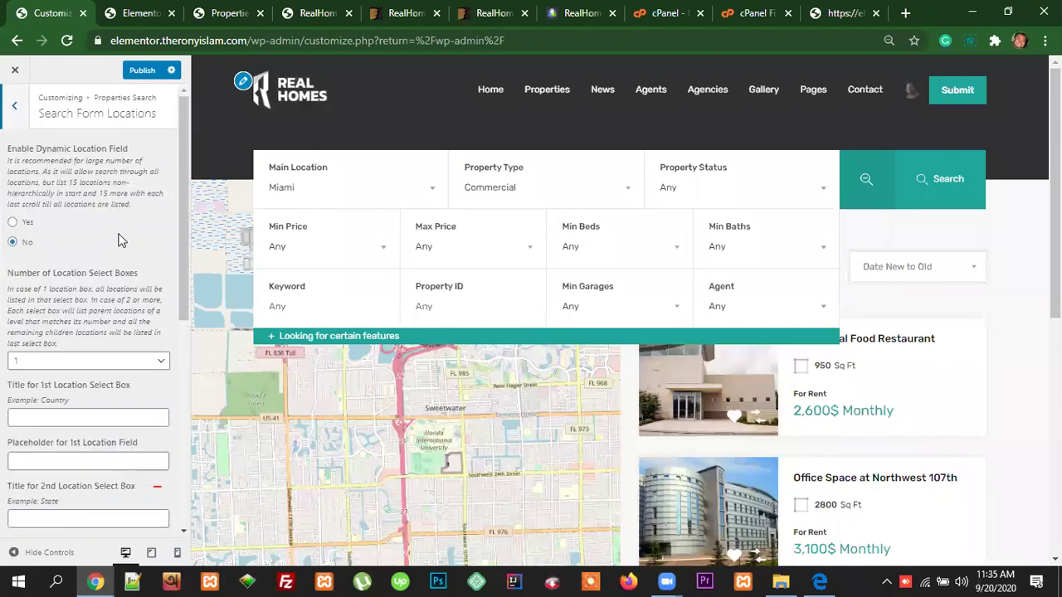
click(865, 181)
click(407, 197)
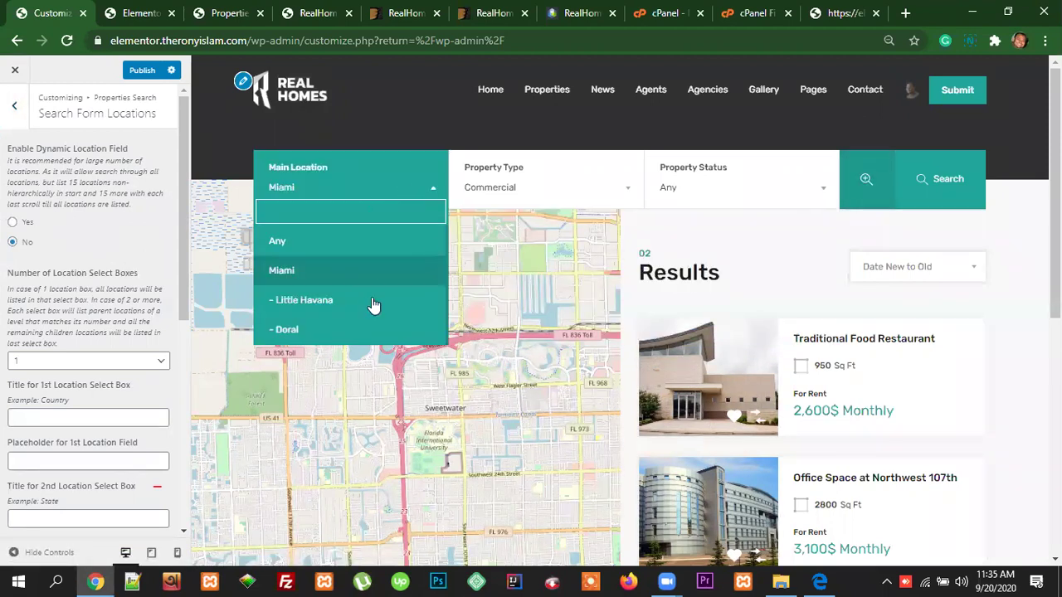
scroll(91, 398, down, 1)
scroll(91, 398, down, 5)
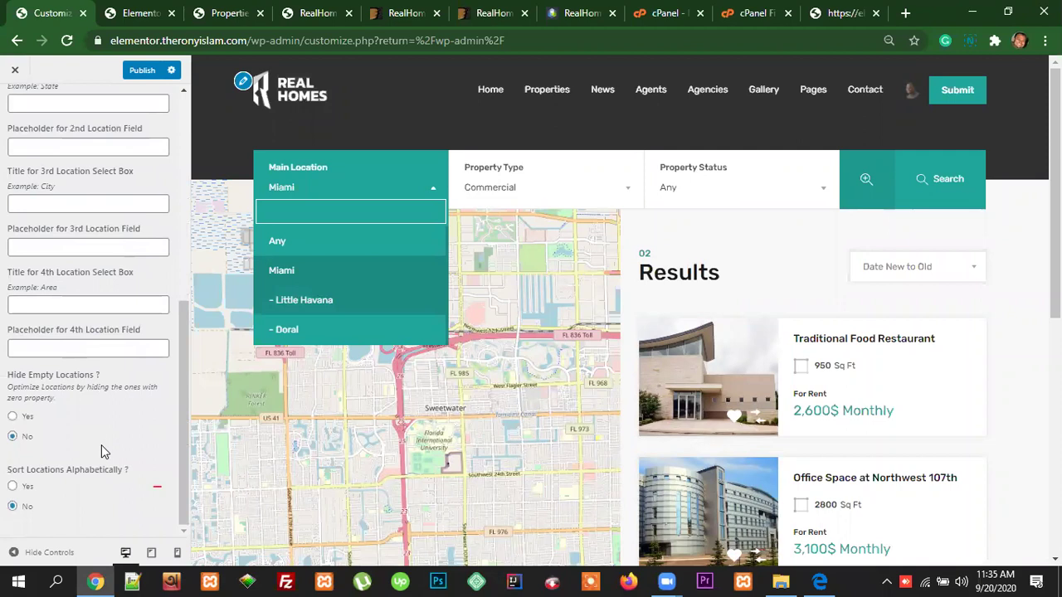
scroll(102, 445, up, 1)
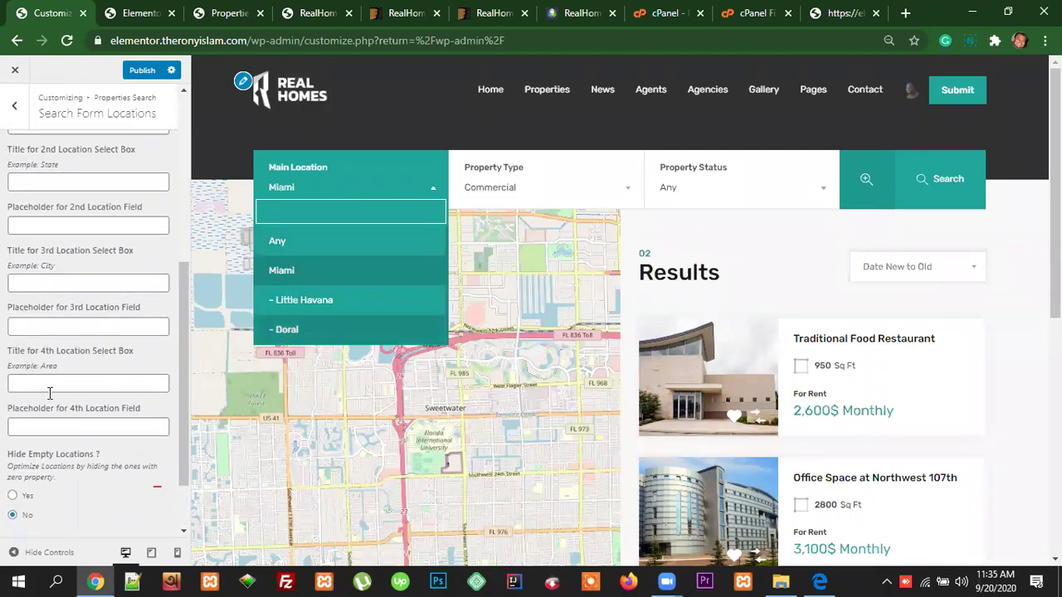
scroll(50, 398, down, 1)
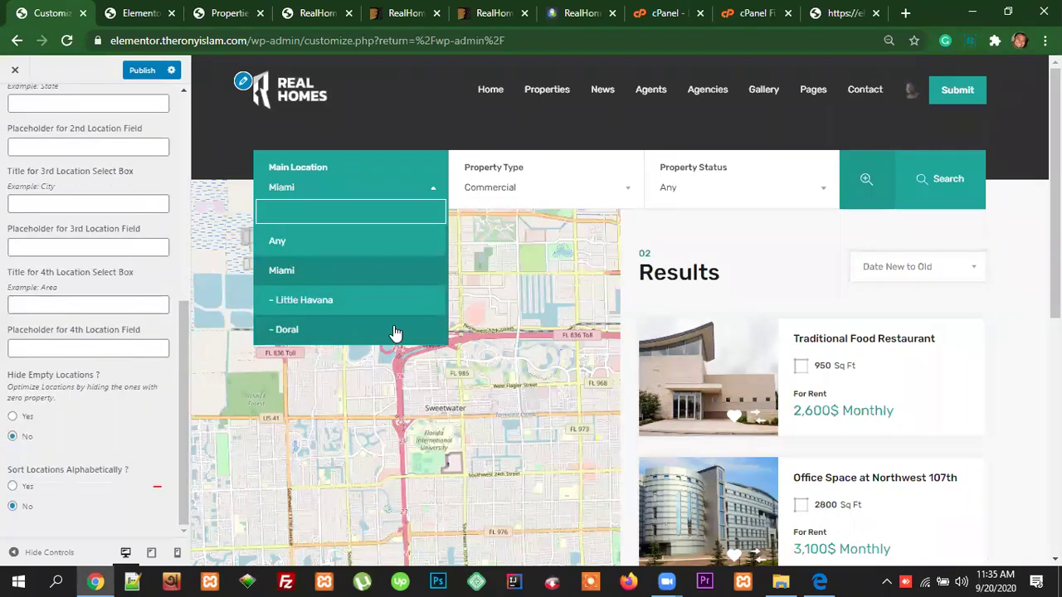
click(338, 178)
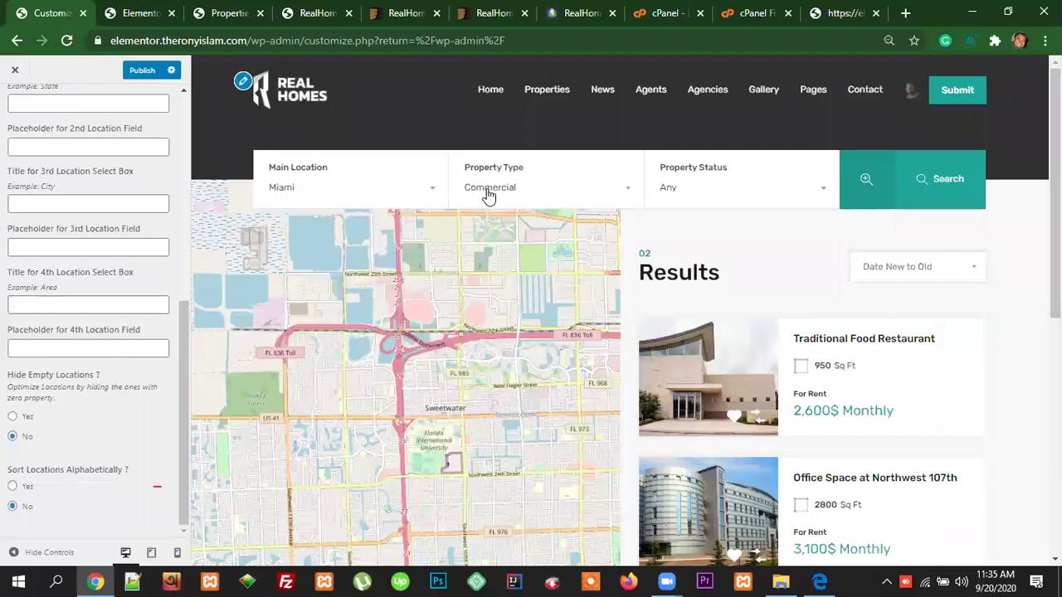
click(540, 190)
scroll(126, 440, up, 5)
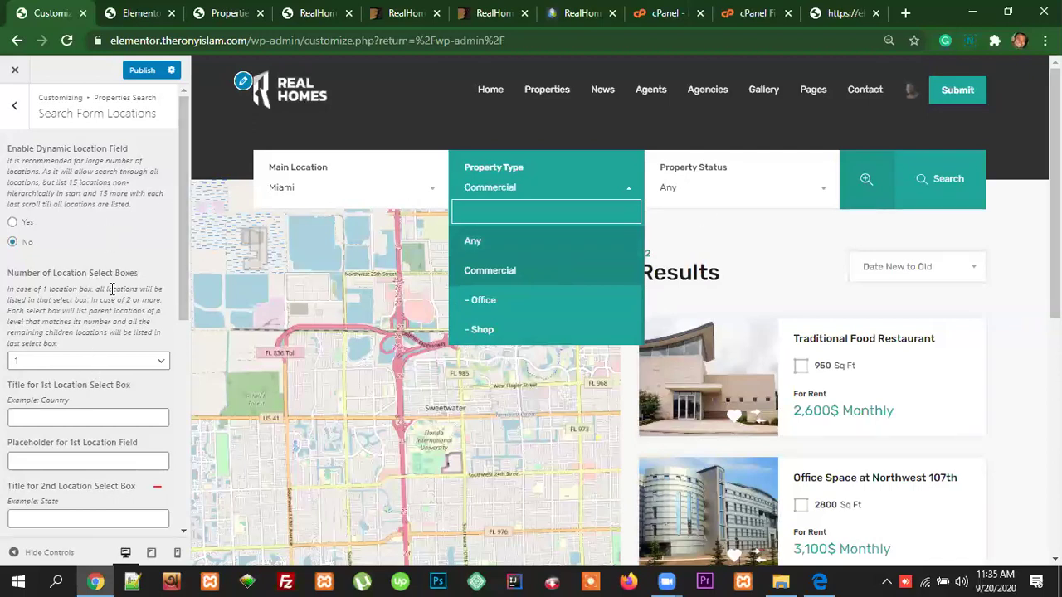
Step: Open the Search Form Beds & Baths settings and examine the Min Beds choices in the preview's advanced fields
click(20, 113)
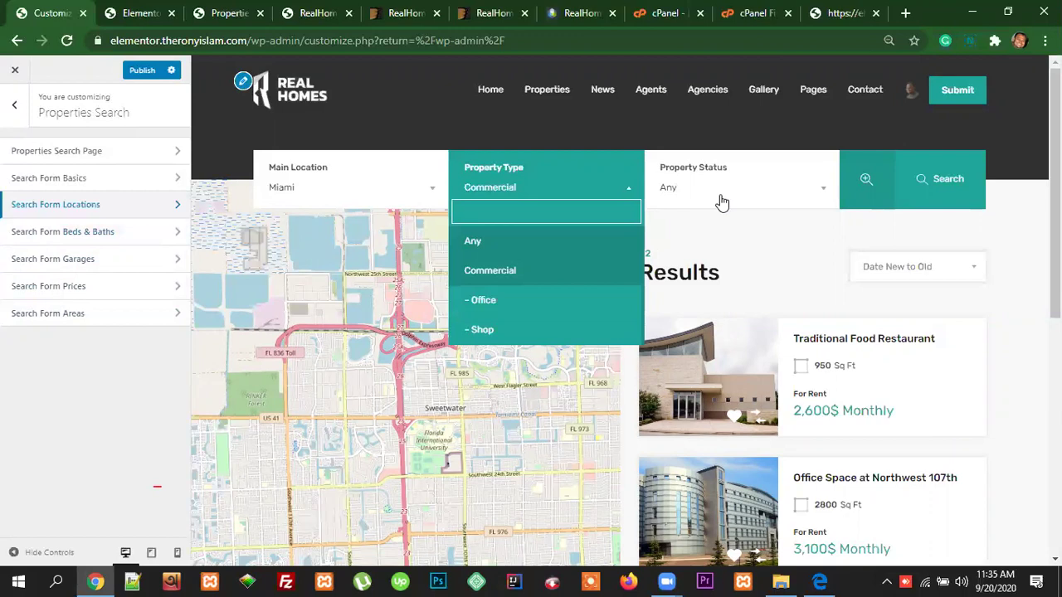
click(866, 182)
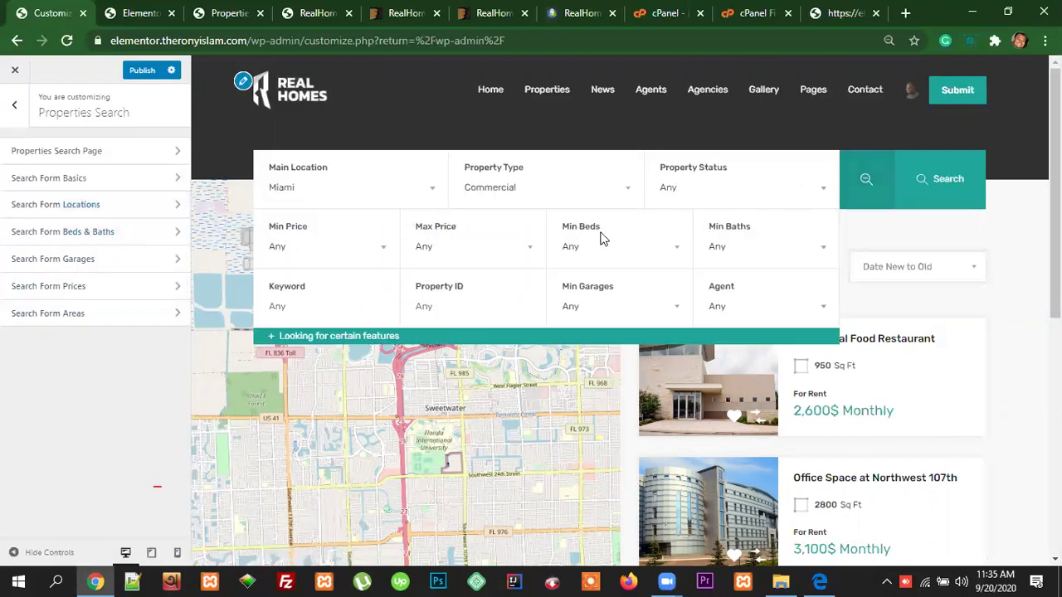
click(104, 233)
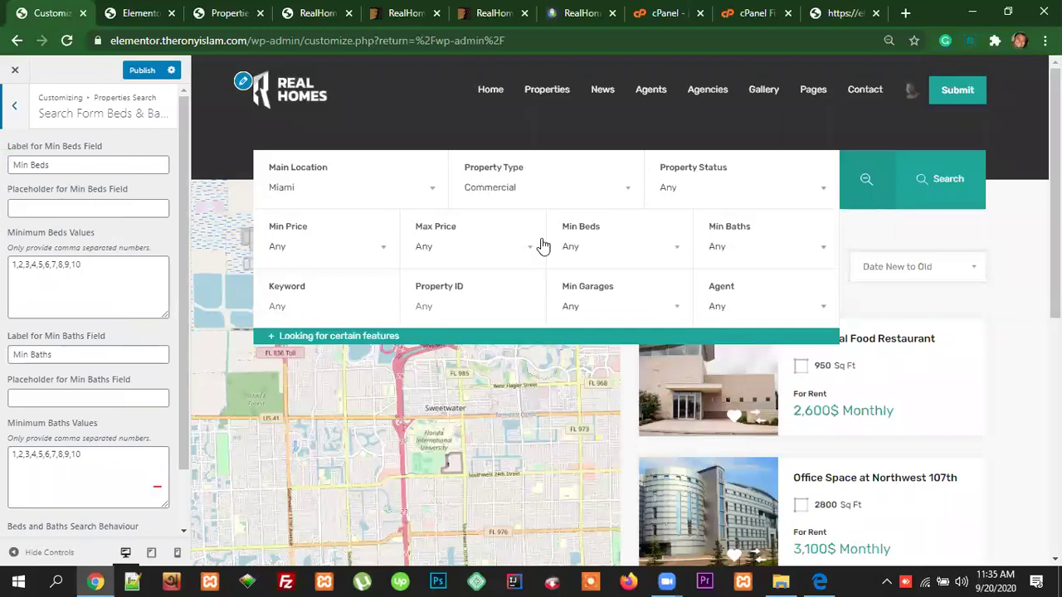
click(662, 258)
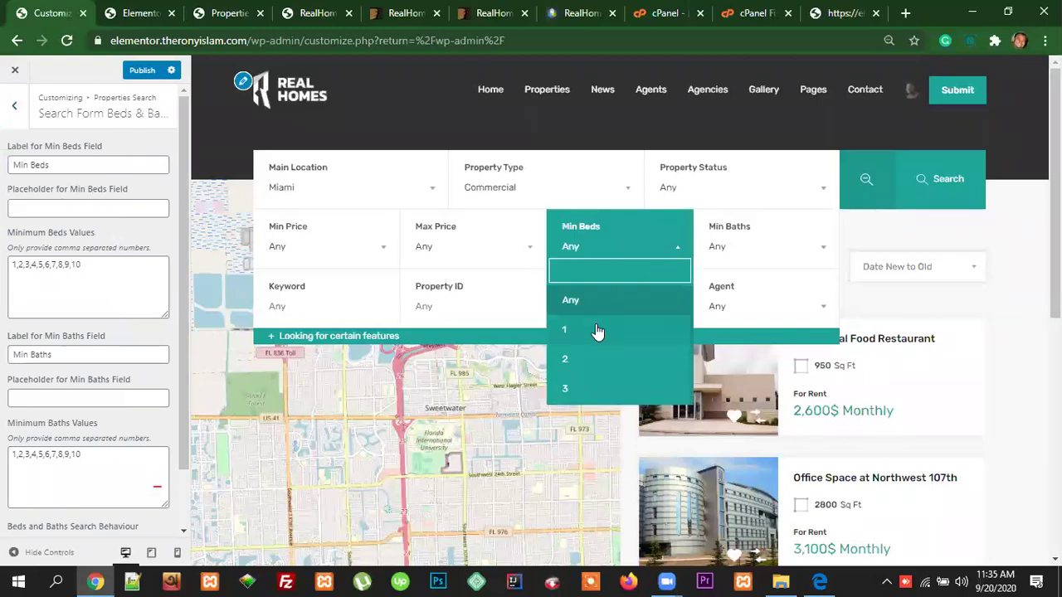
scroll(581, 387, down, 3)
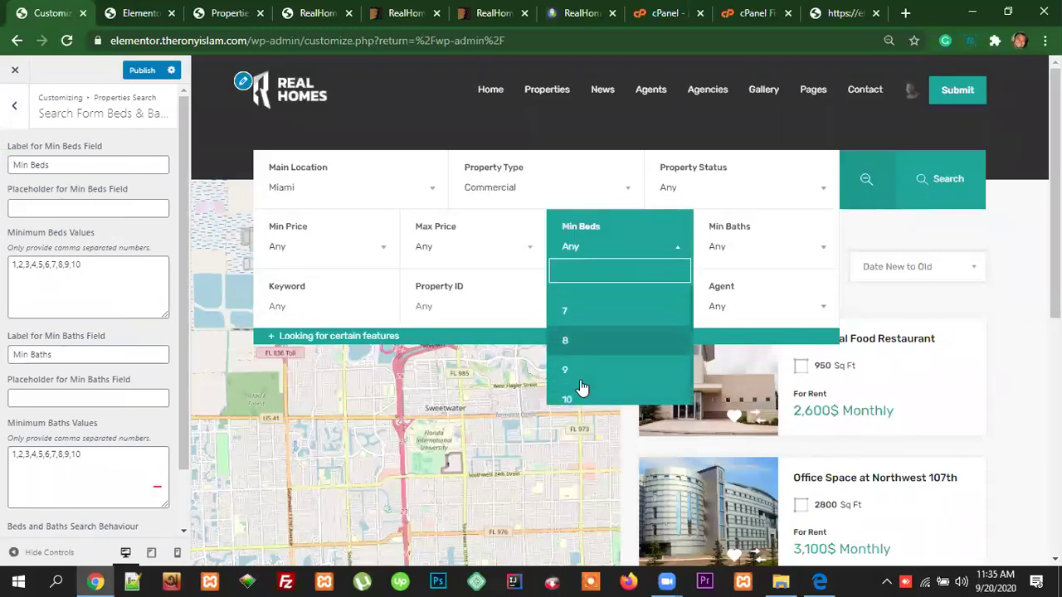
scroll(582, 387, down, 1)
Step: Add 11 to the Minimum Beds Values and check the Min Beds choices in the preview
click(97, 266)
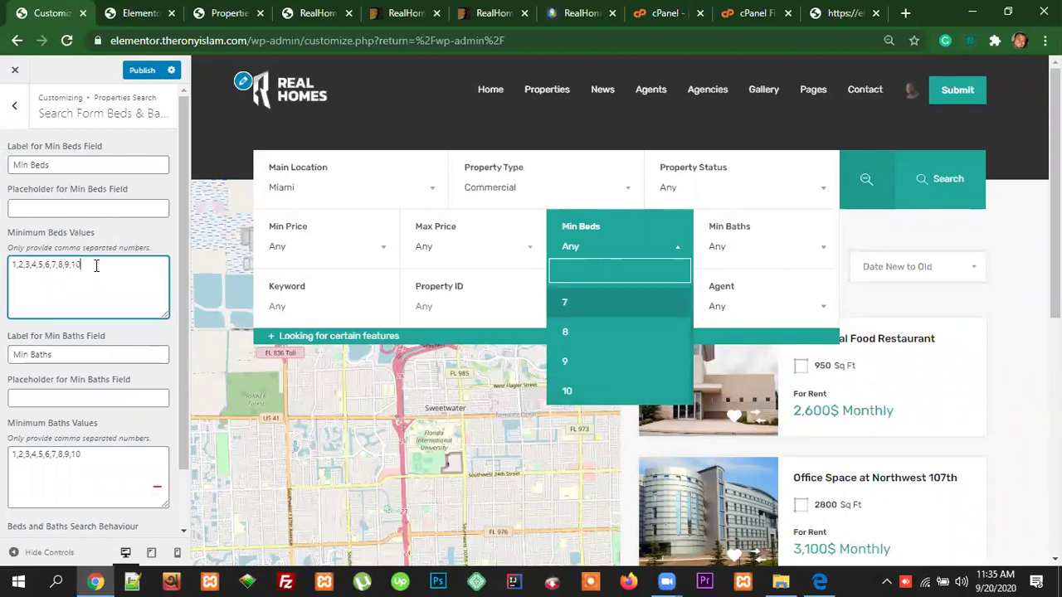
text(,11)
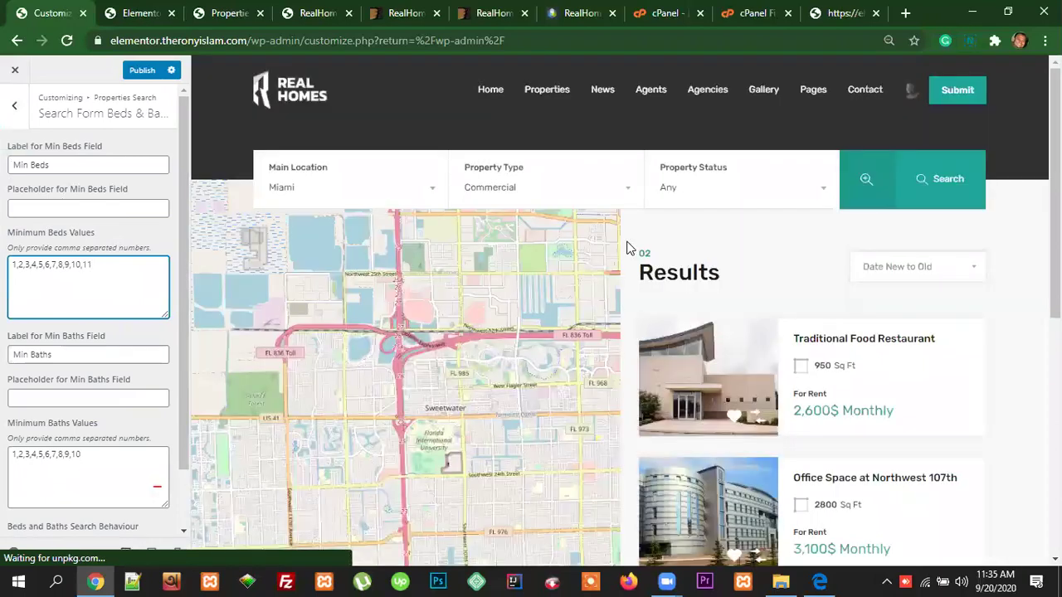
click(864, 180)
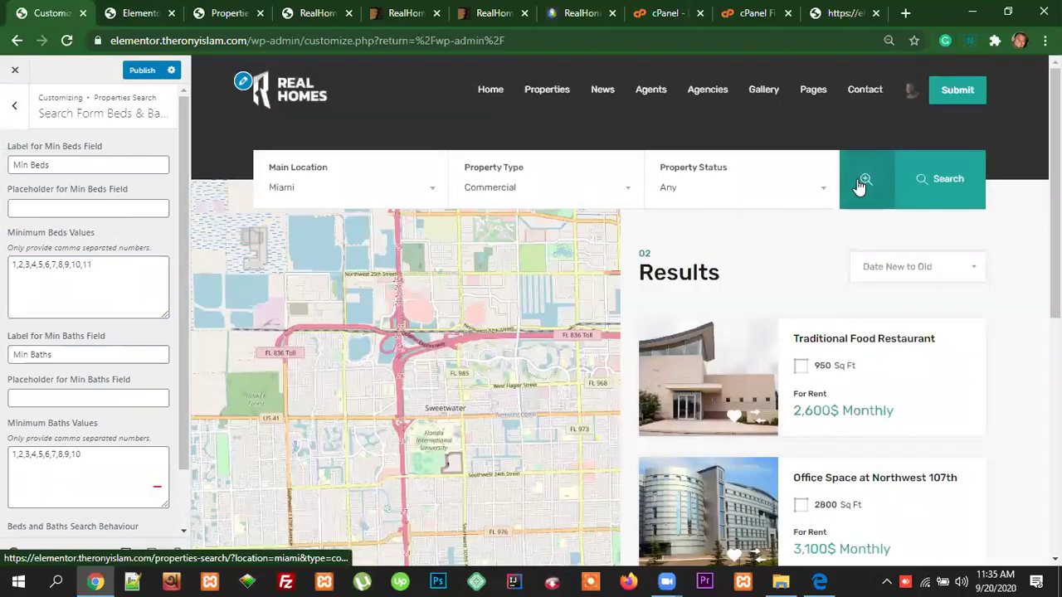
click(644, 249)
scroll(624, 360, down, 3)
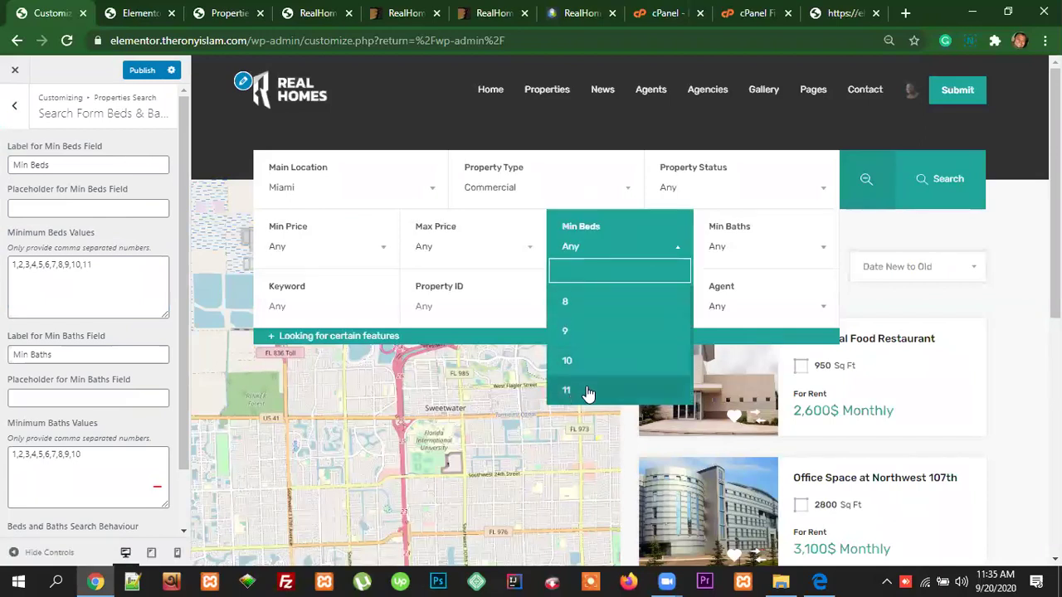
Step: Review the remaining Beds & Baths settings, return to the Properties Search sections and collapse the advanced fields in the preview
scroll(75, 415, down, 1)
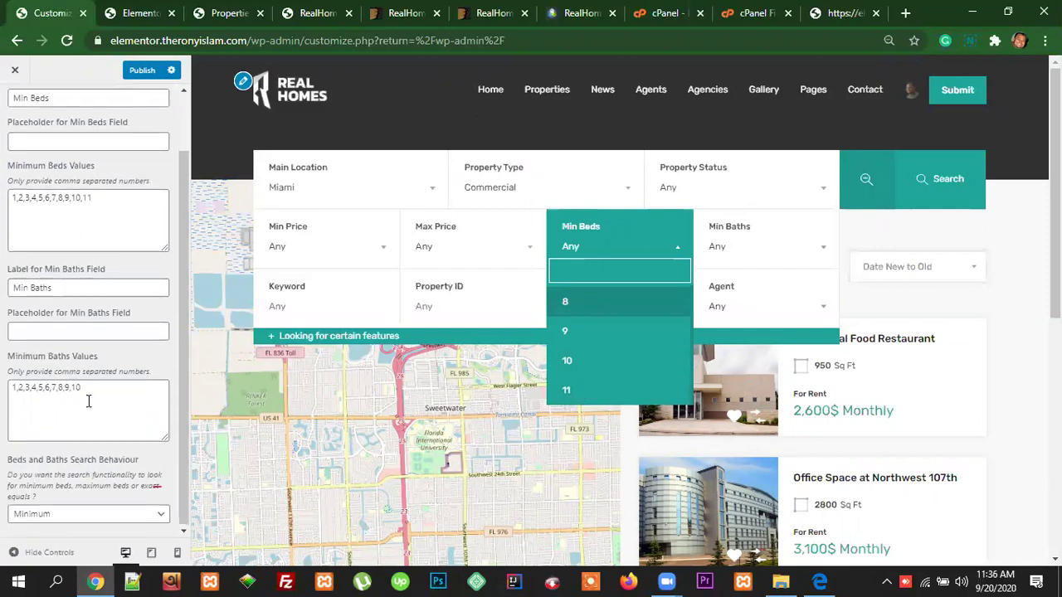
scroll(105, 481, up, 1)
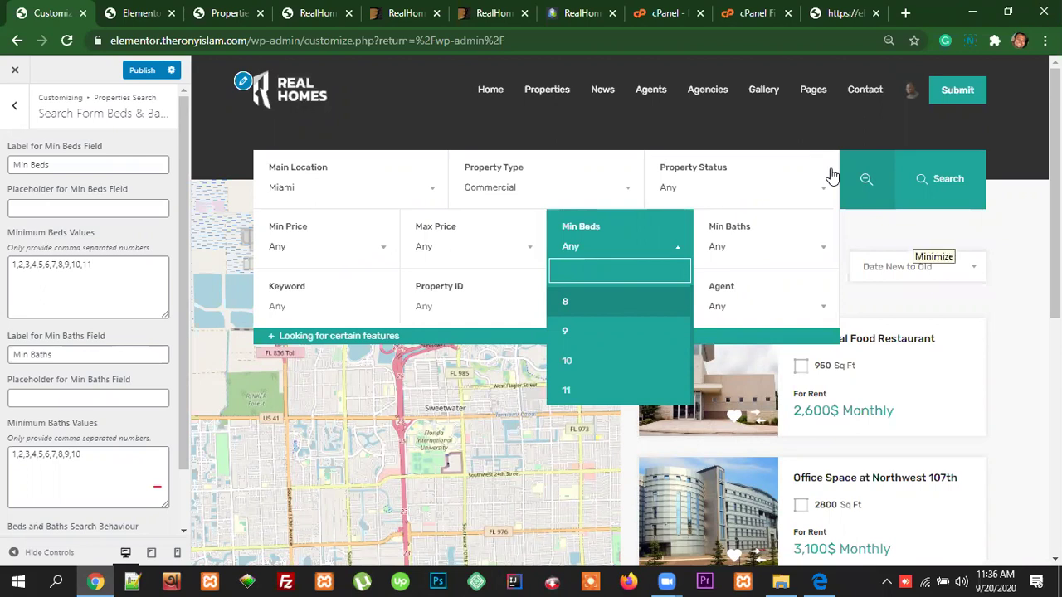
click(996, 305)
scroll(105, 485, down, 1)
scroll(112, 483, up, 1)
click(19, 112)
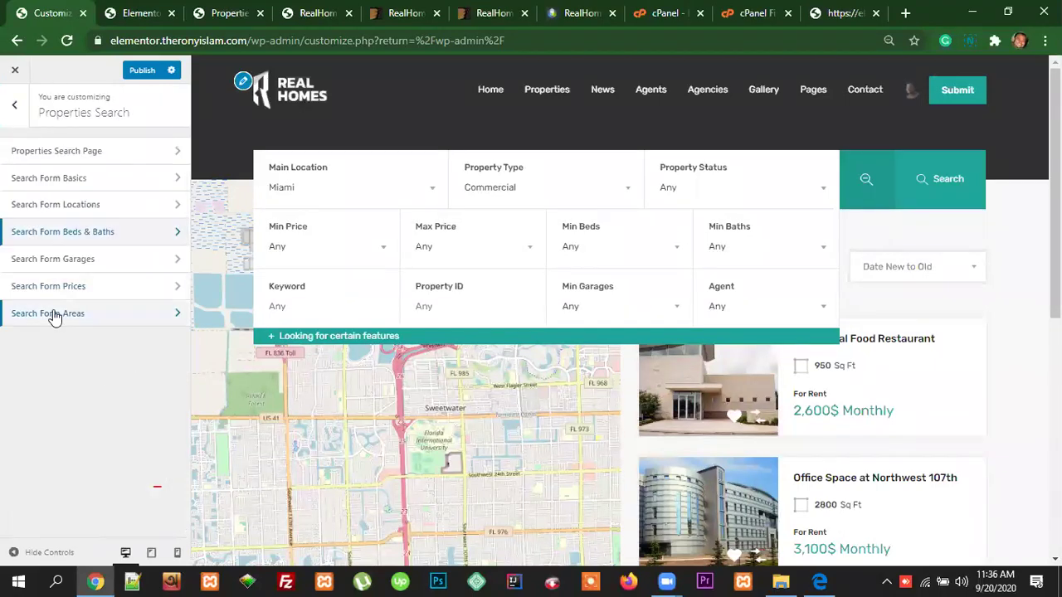
click(865, 187)
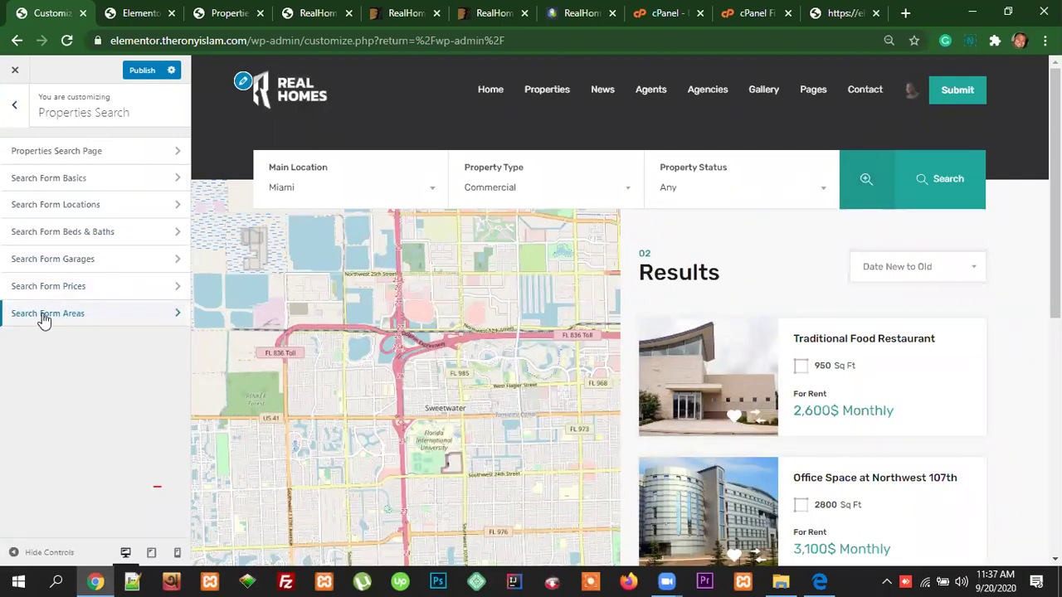
Step: Expand the advanced search fields in the preview, leave Properties Search, and open the Property Detail Page settings to look over their sections
click(882, 193)
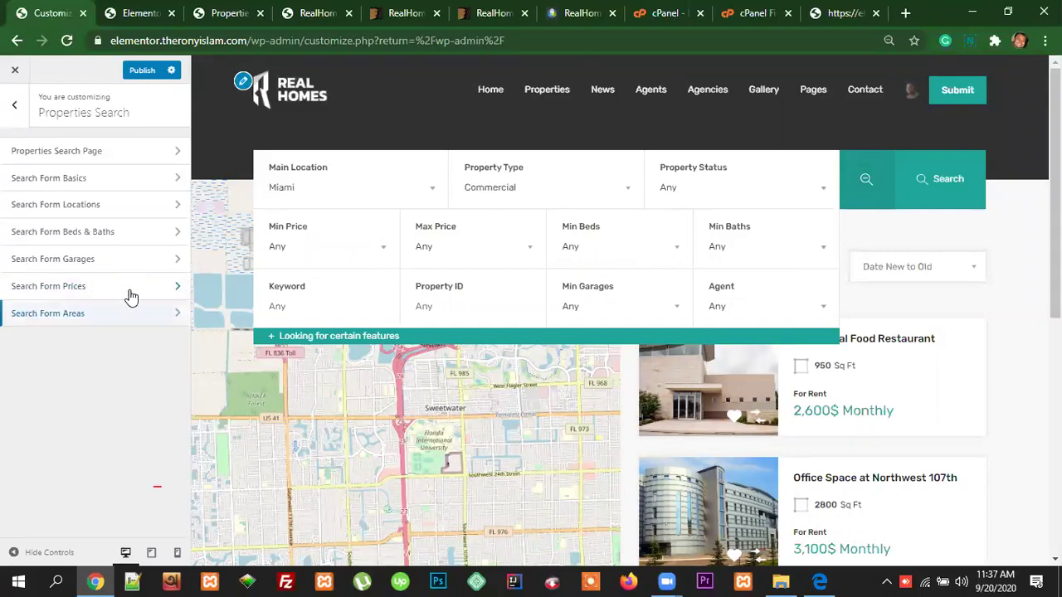
click(15, 107)
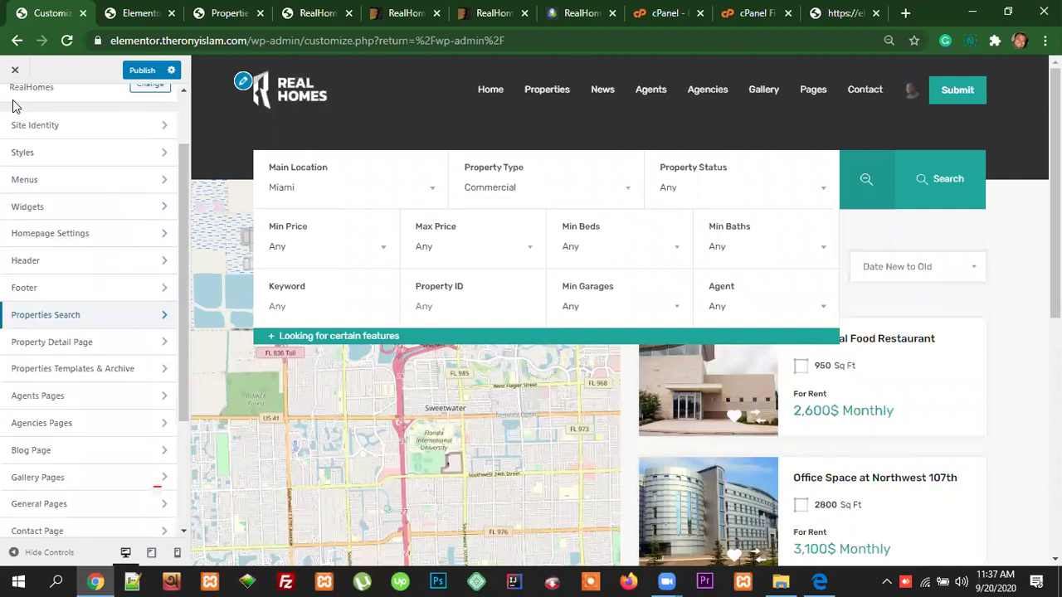
scroll(91, 349, down, 1)
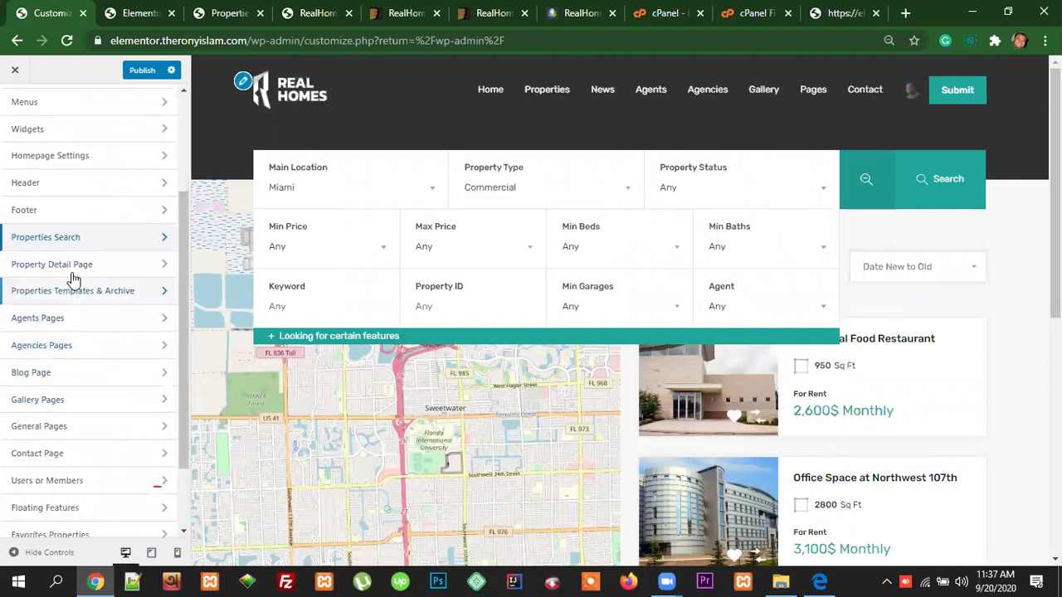
click(63, 265)
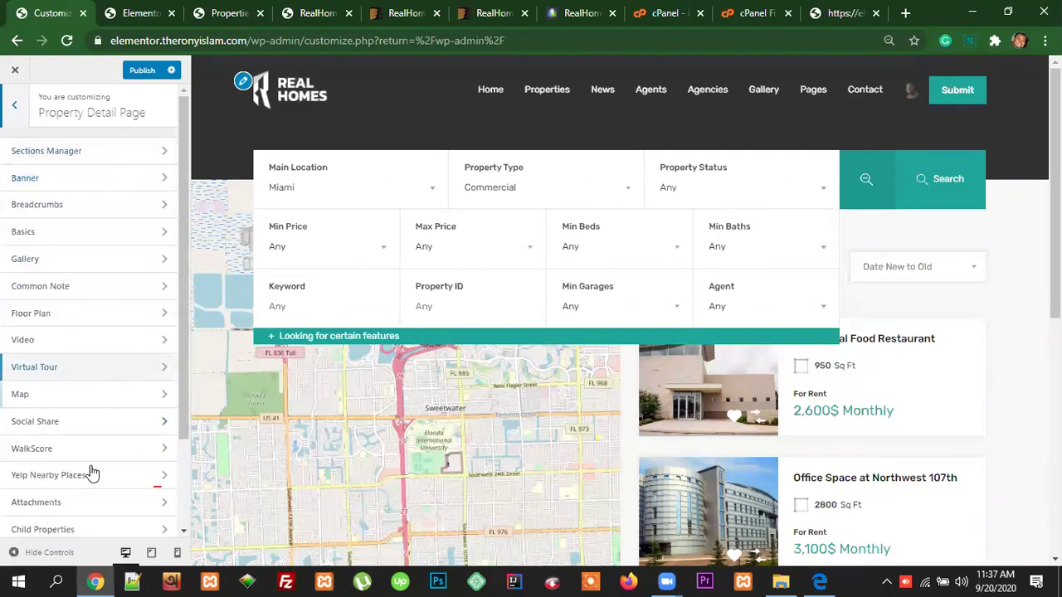
scroll(83, 472, down, 2)
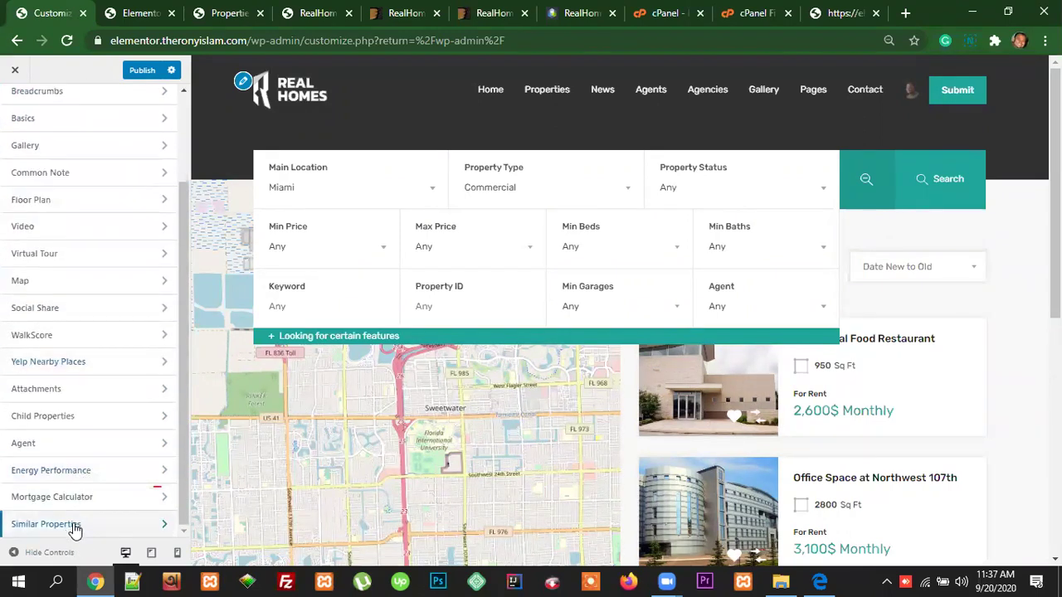
scroll(76, 411, up, 3)
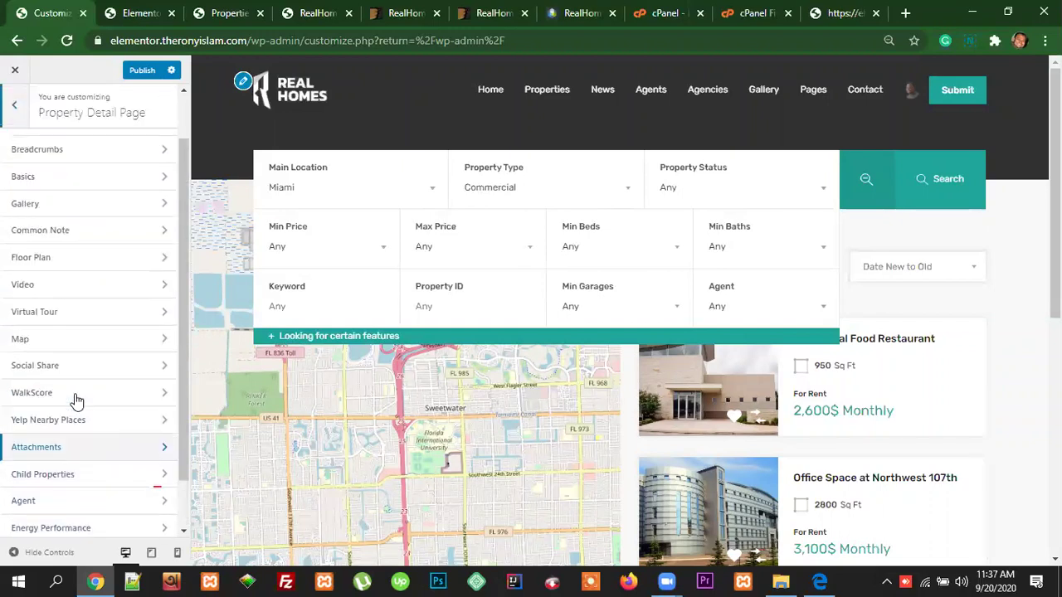
Step: Open the Properties list layout page in the preview, browse its listings, and open the Home in Merrick Way property
mouse_move(515, 86)
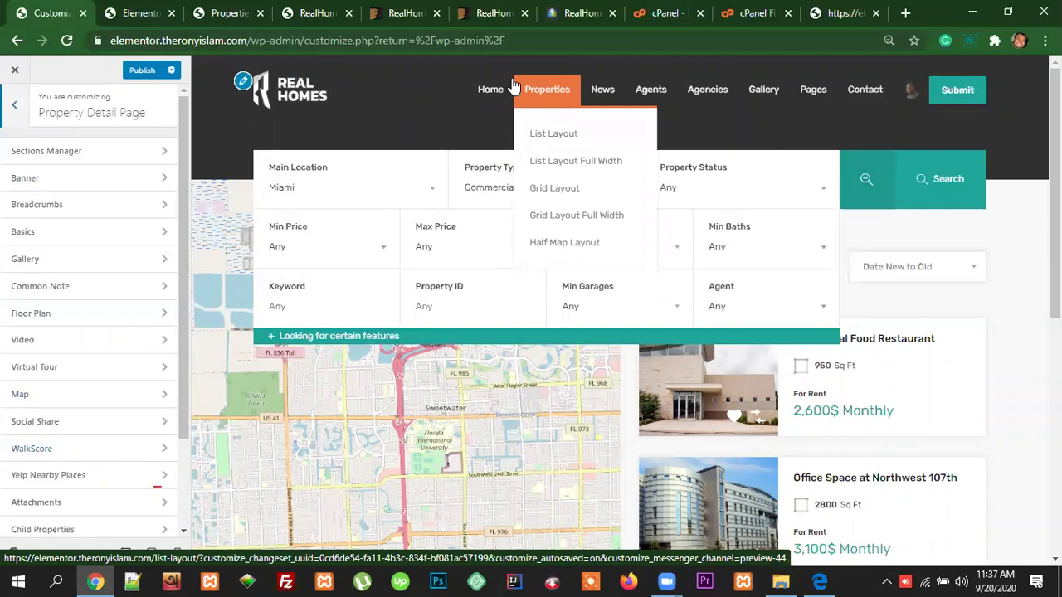
click(515, 86)
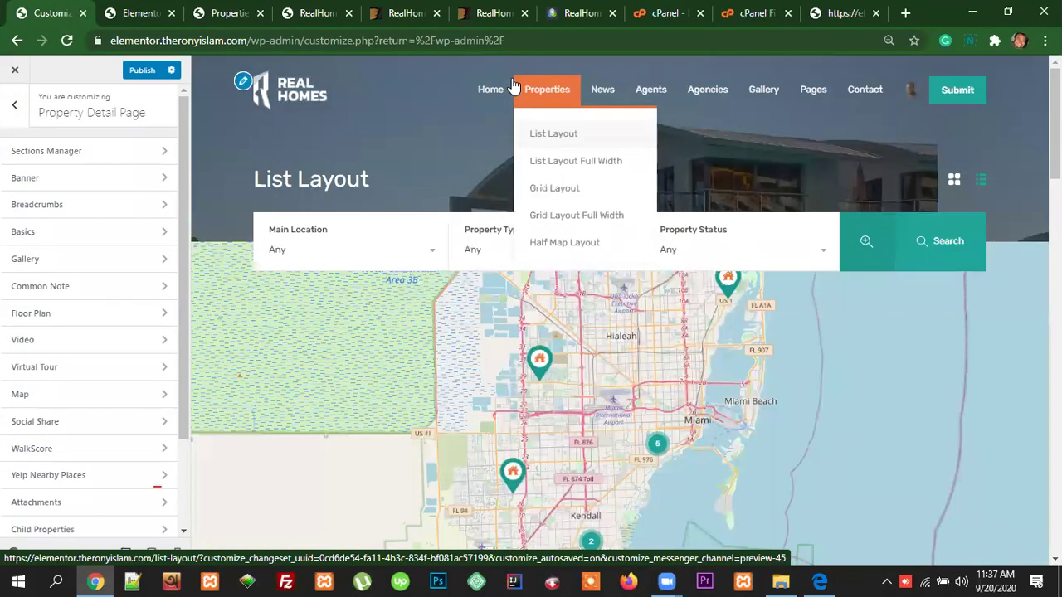
scroll(639, 448, down, 5)
scroll(651, 439, down, 3)
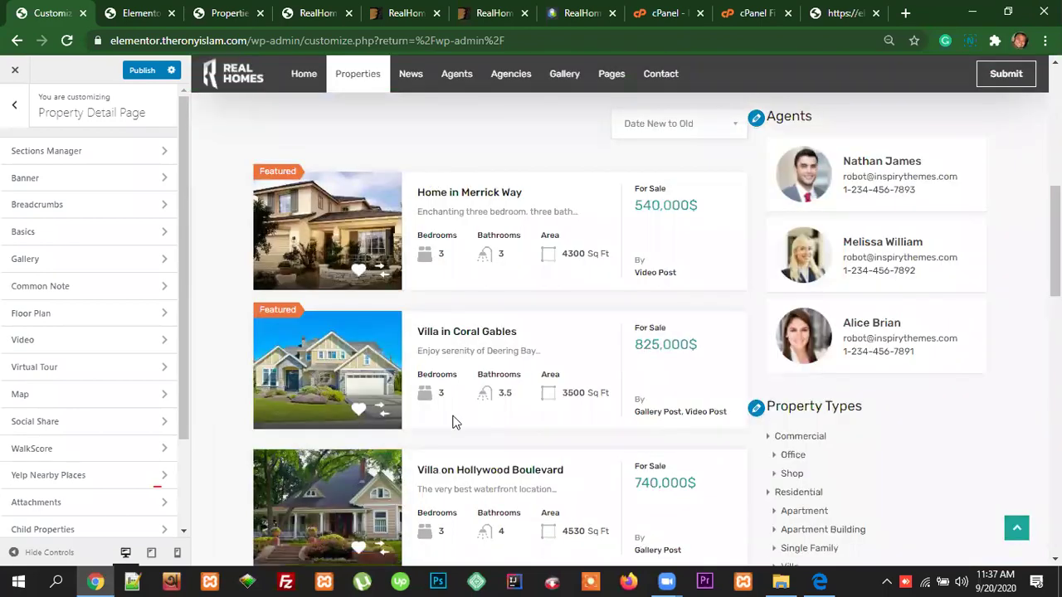
scroll(457, 467, down, 5)
scroll(462, 469, down, 3)
scroll(514, 472, up, 9)
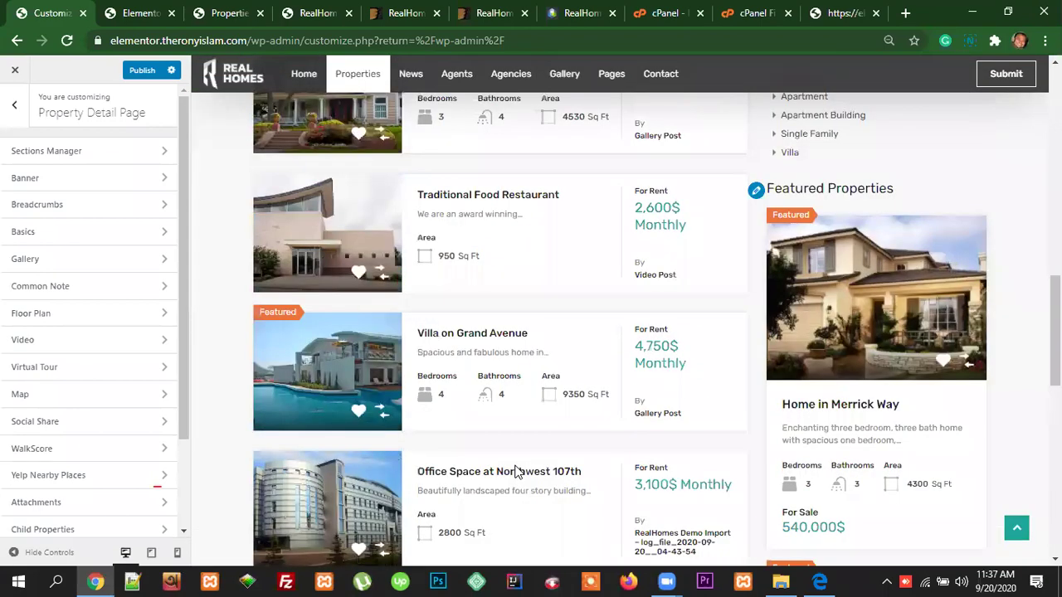
click(462, 350)
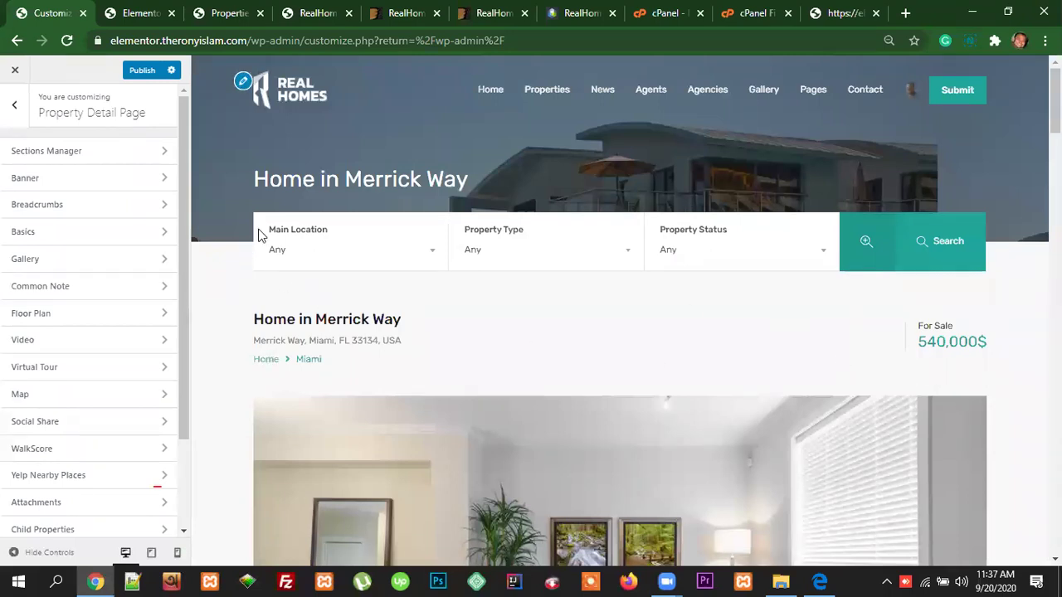
Step: Examine the Home in Merrick Way page from gallery to comment form alongside the list of Property Detail Page settings
scroll(755, 405, down, 15)
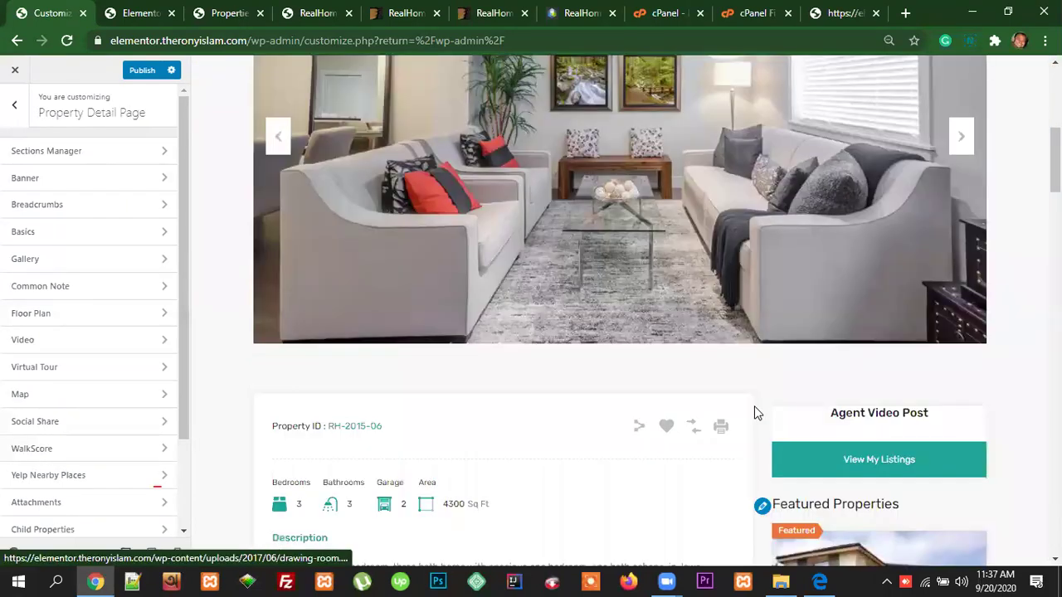
scroll(756, 403, down, 20)
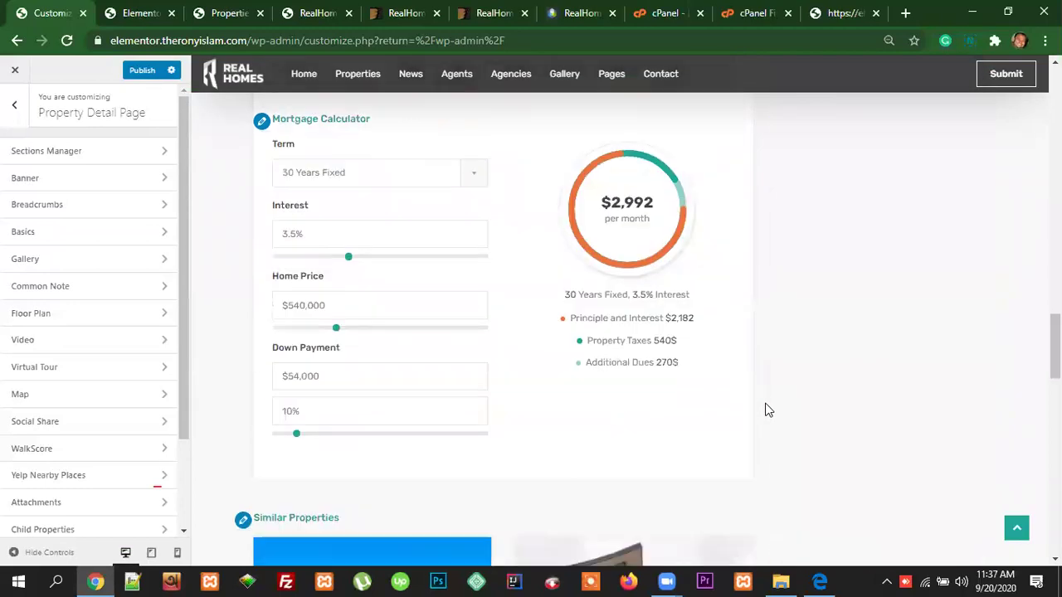
scroll(64, 452, down, 2)
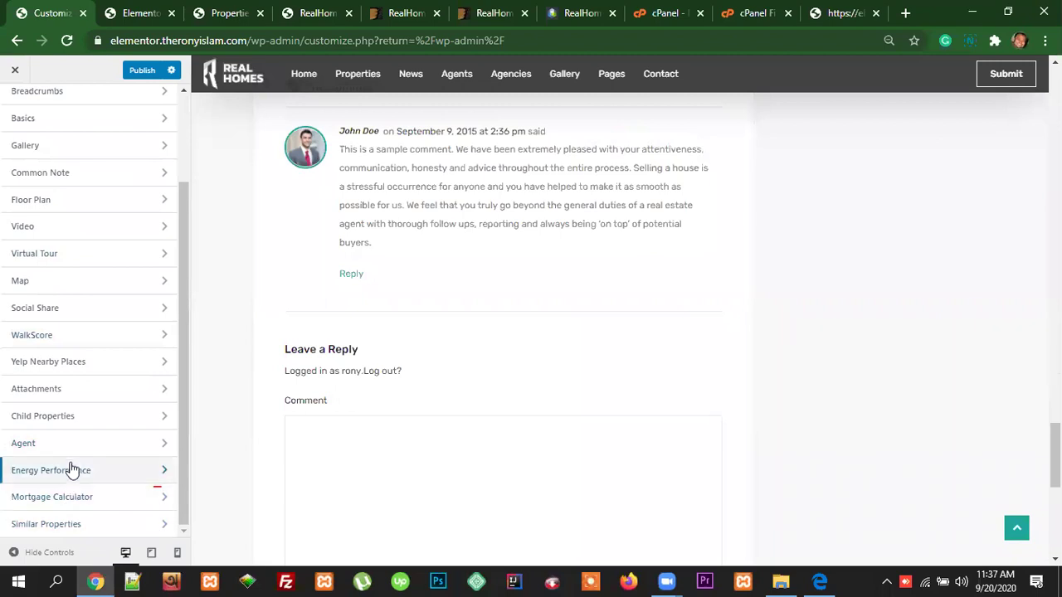
scroll(73, 442, up, 3)
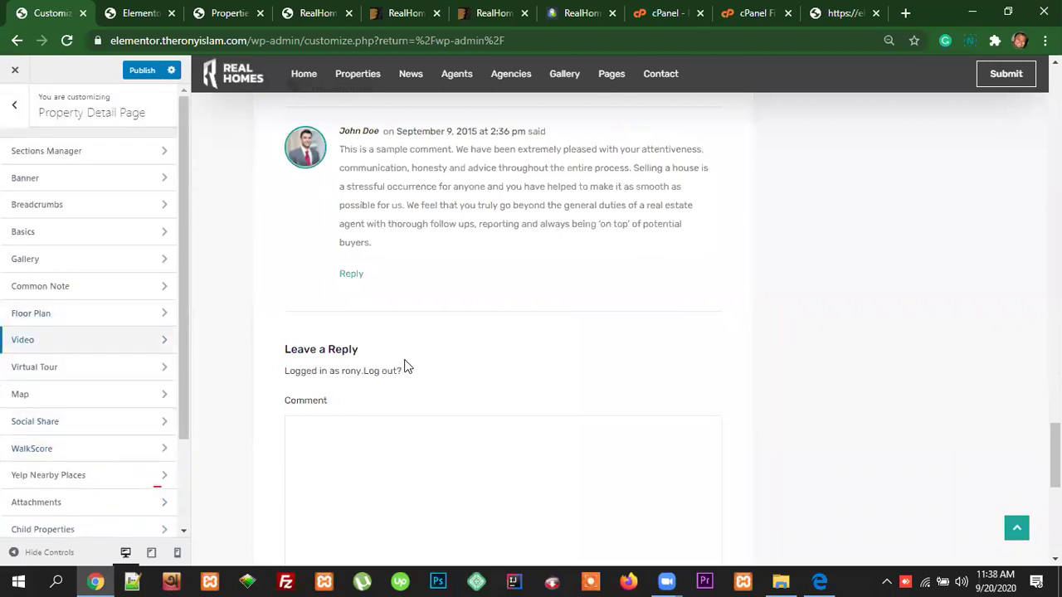
scroll(739, 401, up, 8)
scroll(745, 390, up, 10)
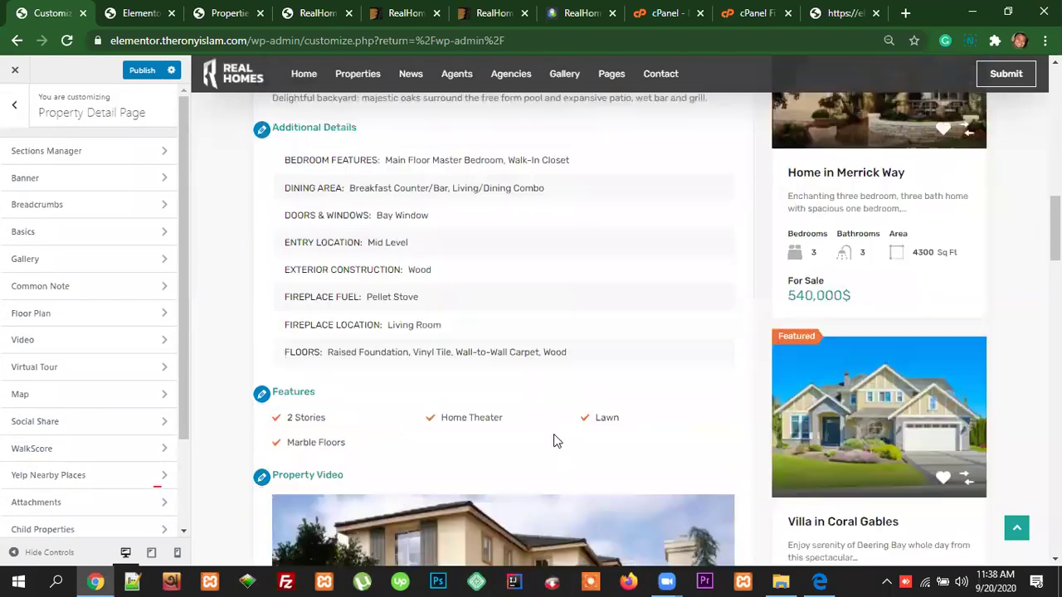
scroll(558, 435, up, 5)
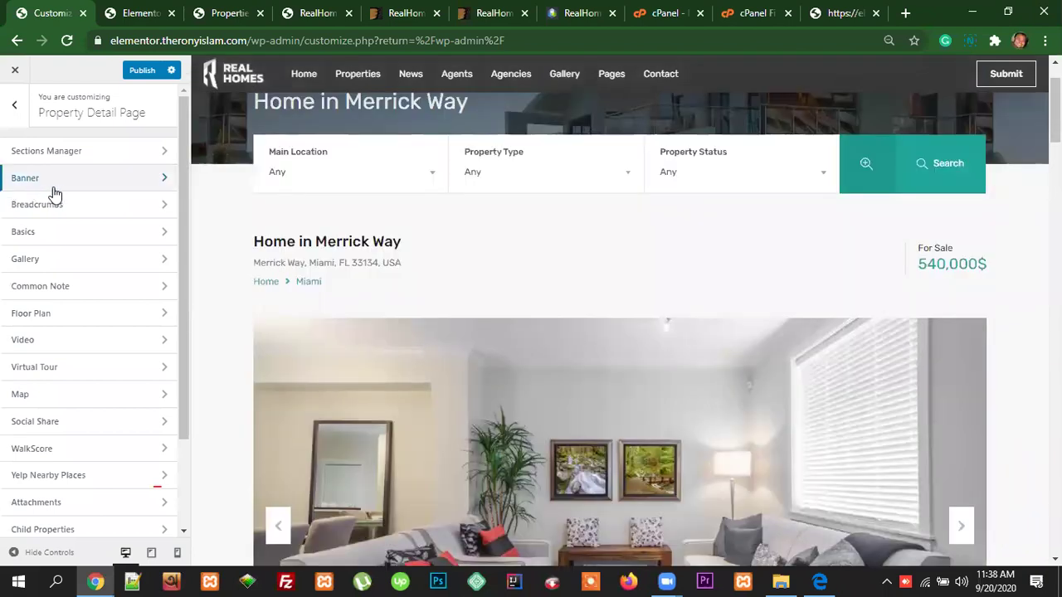
Step: Open the Sections Manager of the Property Detail Page and compare its Sections Order list with the sections on the property page
click(80, 154)
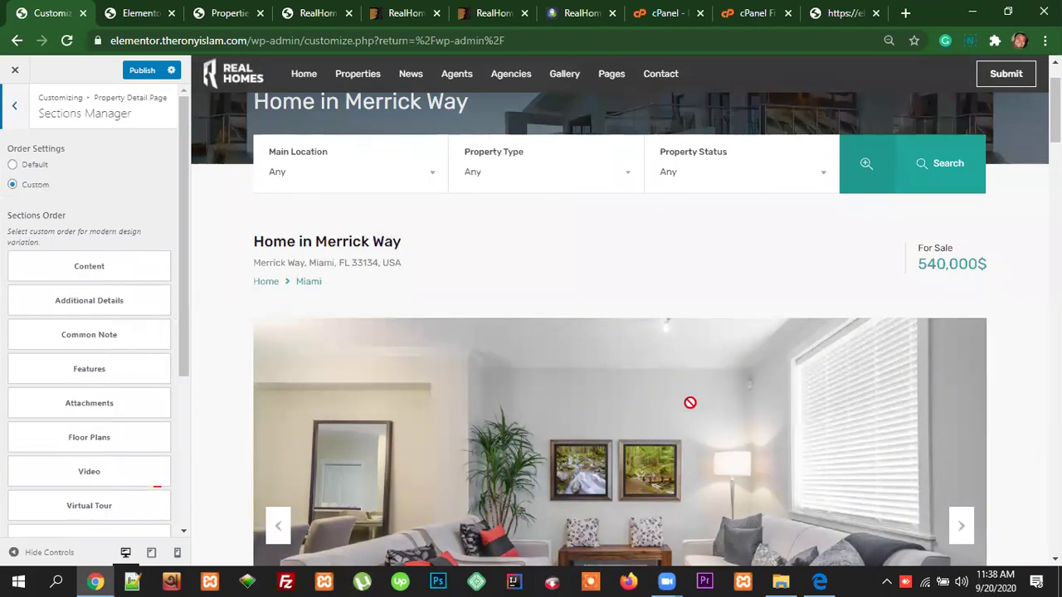
scroll(686, 404, down, 3)
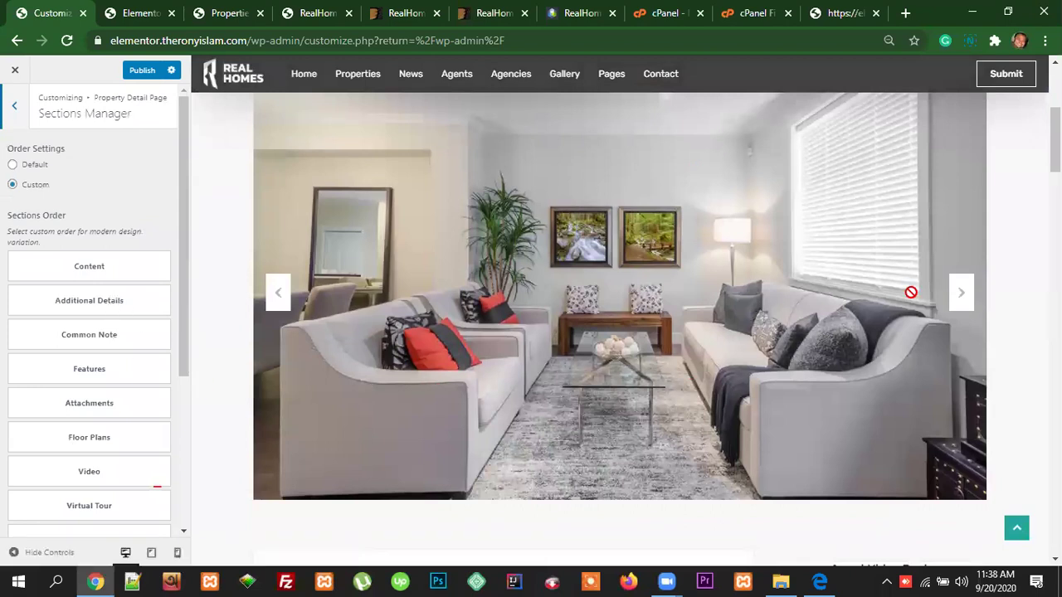
scroll(666, 345, up, 1)
scroll(667, 344, down, 10)
scroll(434, 371, down, 8)
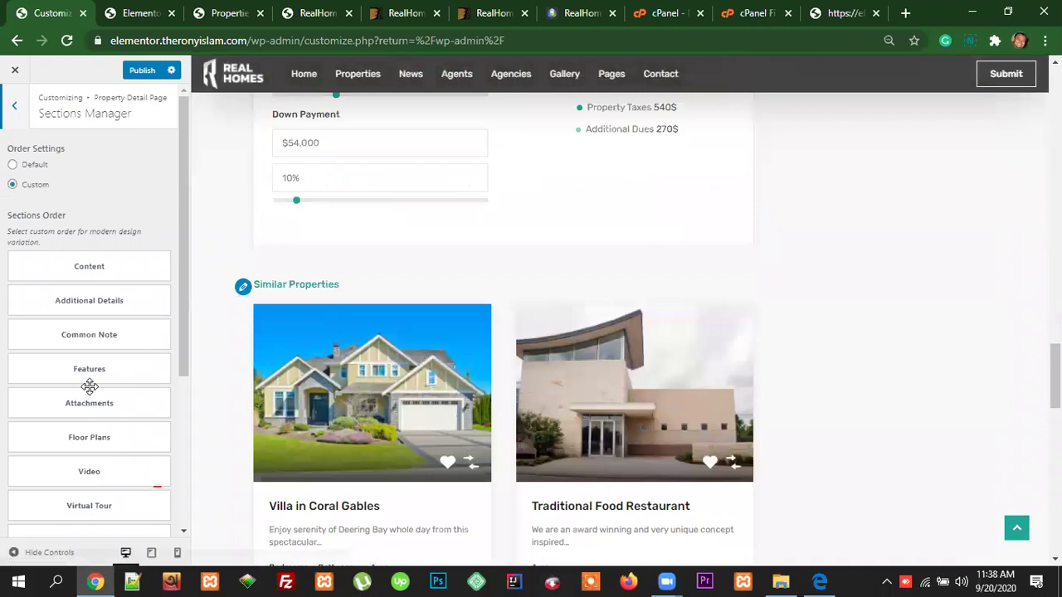
scroll(88, 390, down, 3)
scroll(764, 472, up, 10)
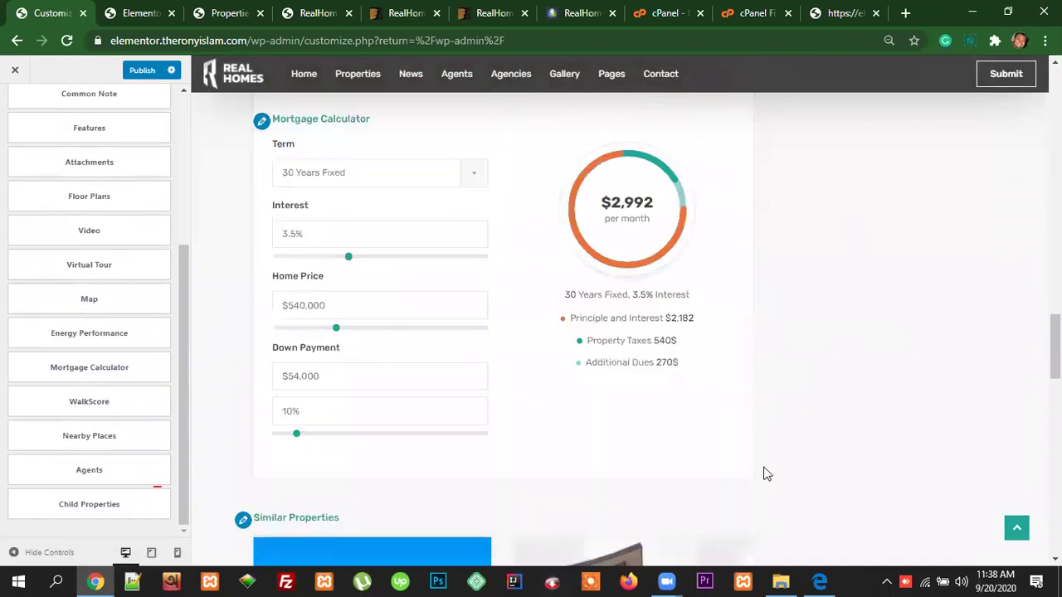
scroll(631, 456, up, 4)
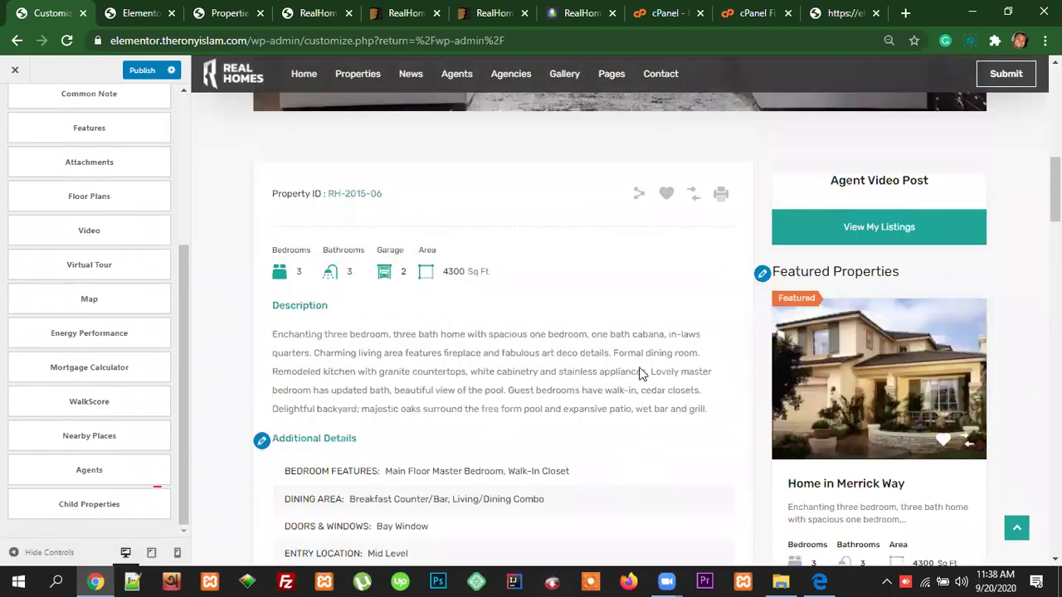
scroll(651, 417, up, 3)
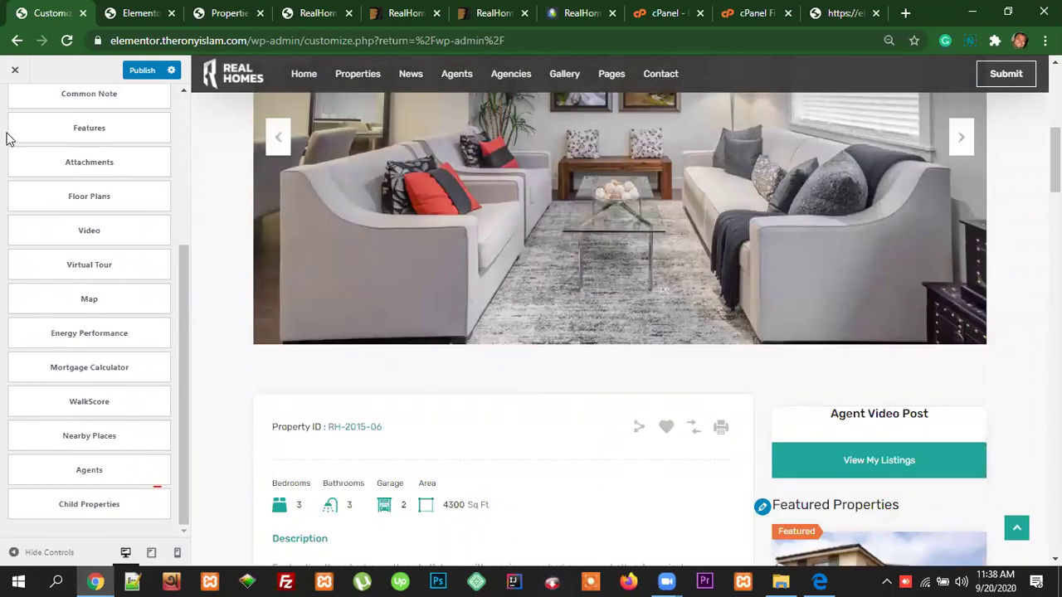
scroll(137, 294, up, 3)
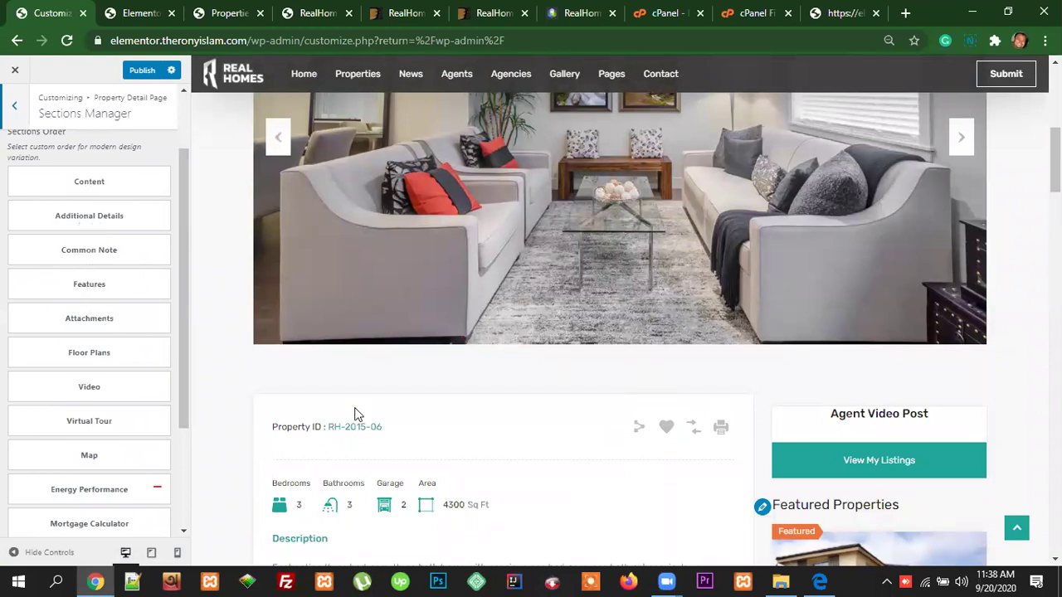
Step: Swap Features with Additional Details in the Sections Order so Features directly follows Content, and check the new order in the preview
scroll(564, 417, down, 6)
scroll(430, 339, up, 1)
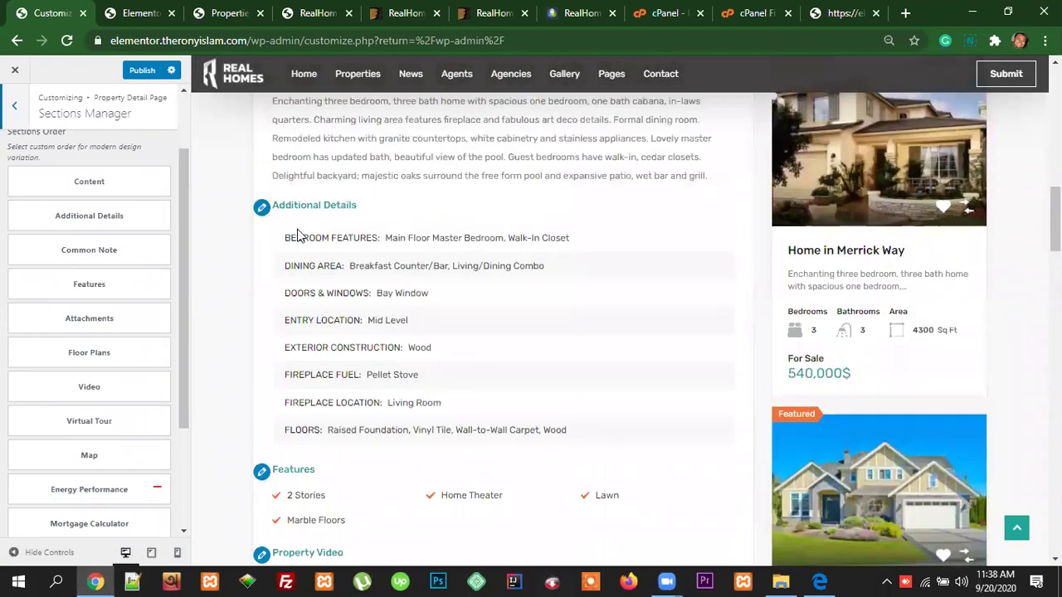
scroll(336, 427, down, 1)
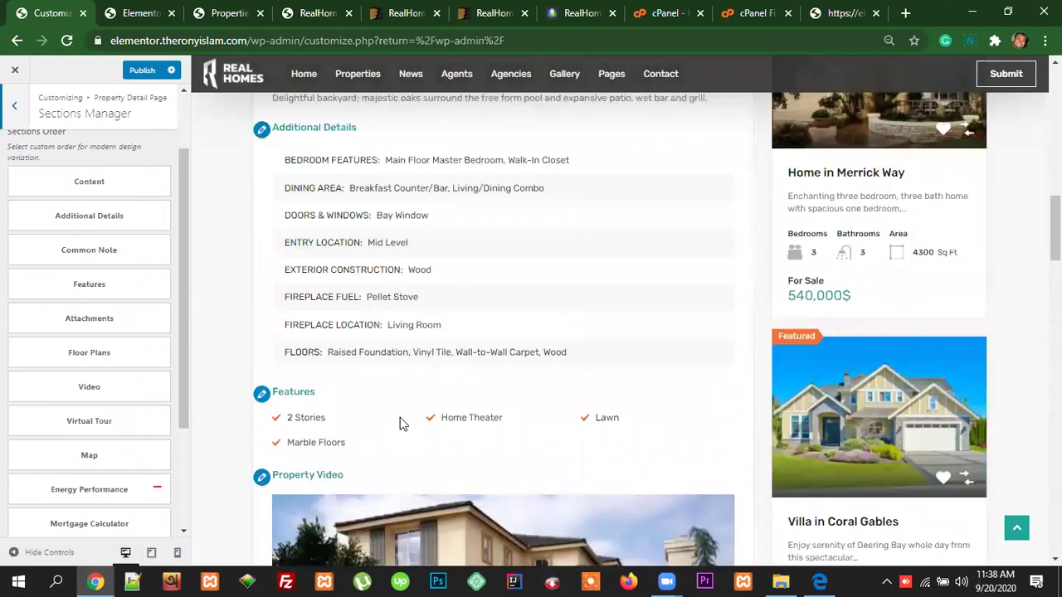
scroll(404, 424, down, 2)
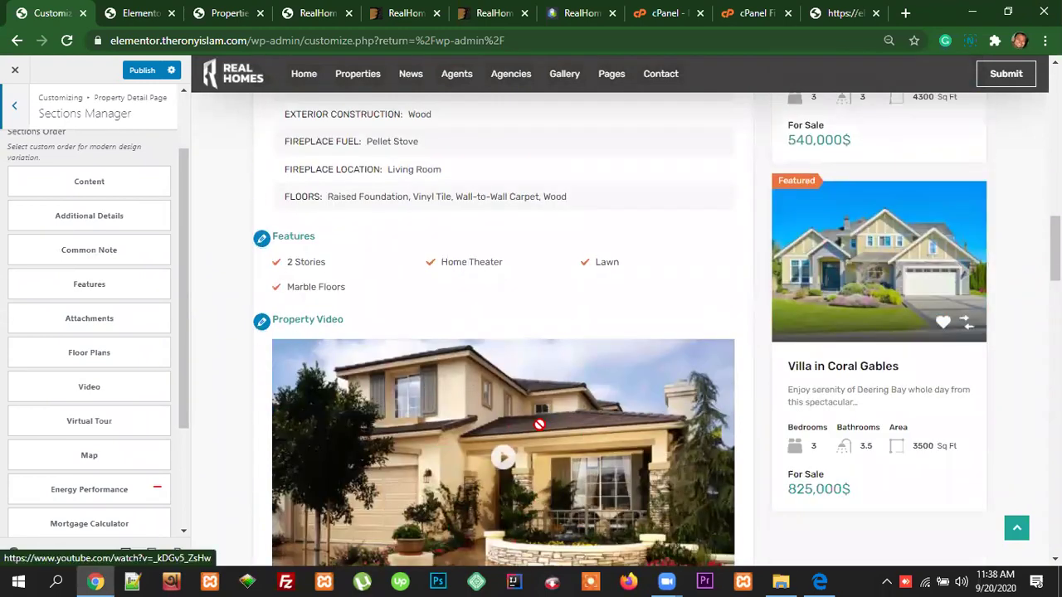
scroll(448, 374, up, 3)
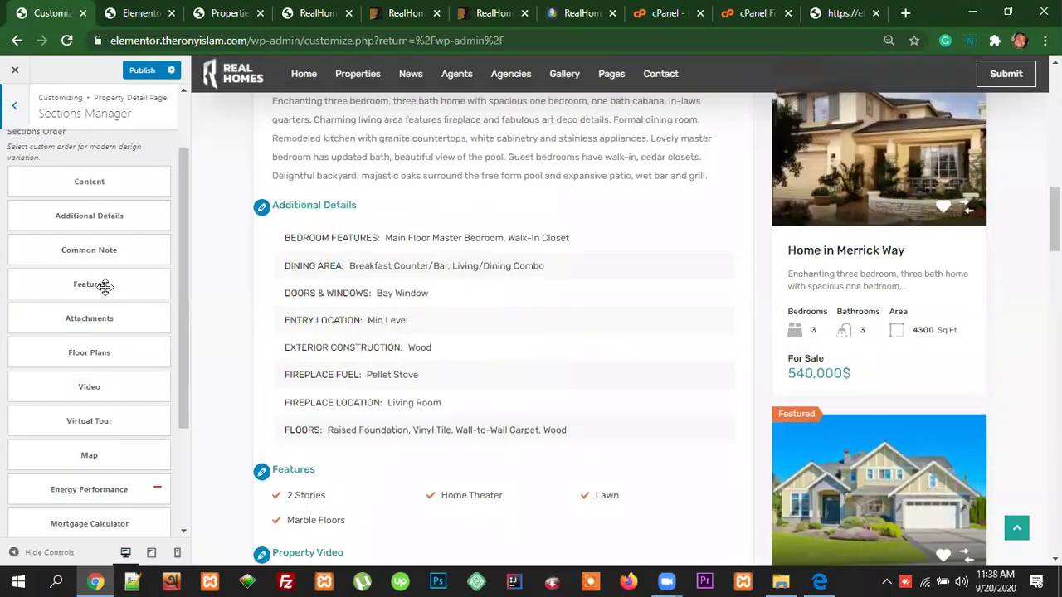
drag(110, 285, 162, 211)
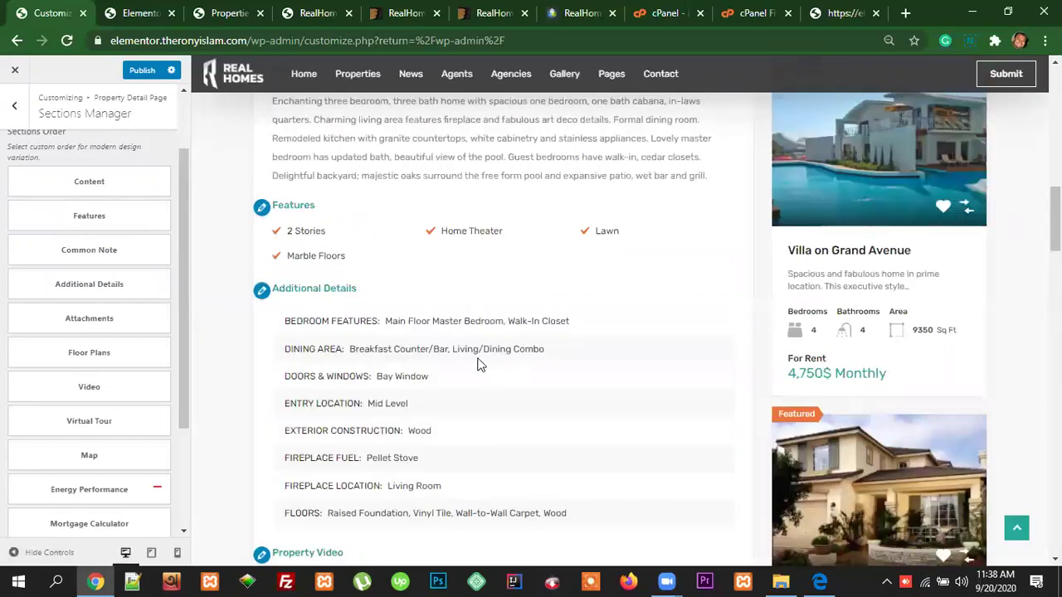
scroll(478, 355, up, 1)
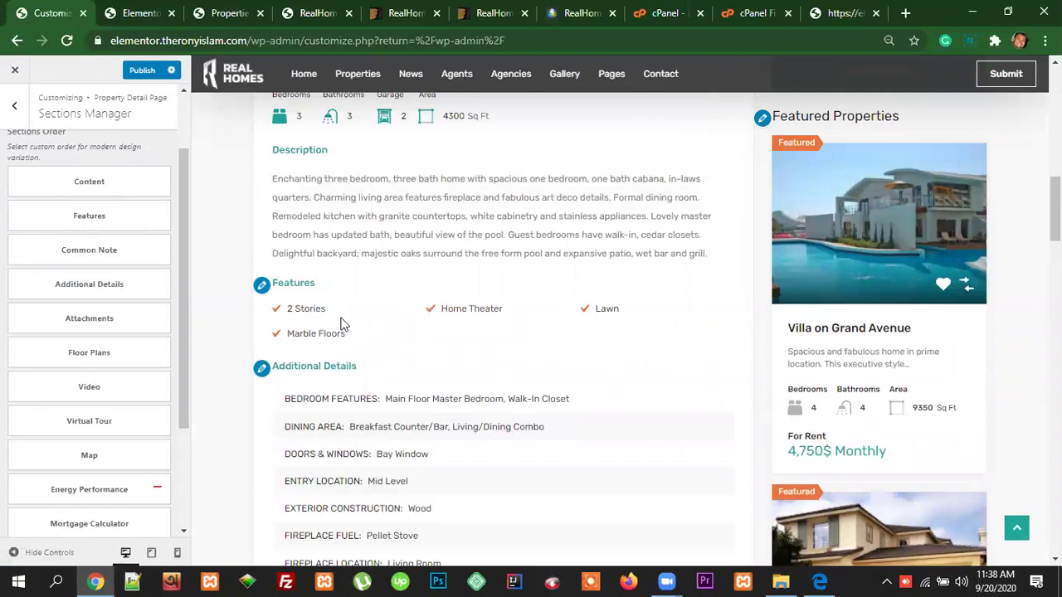
scroll(360, 357, down, 1)
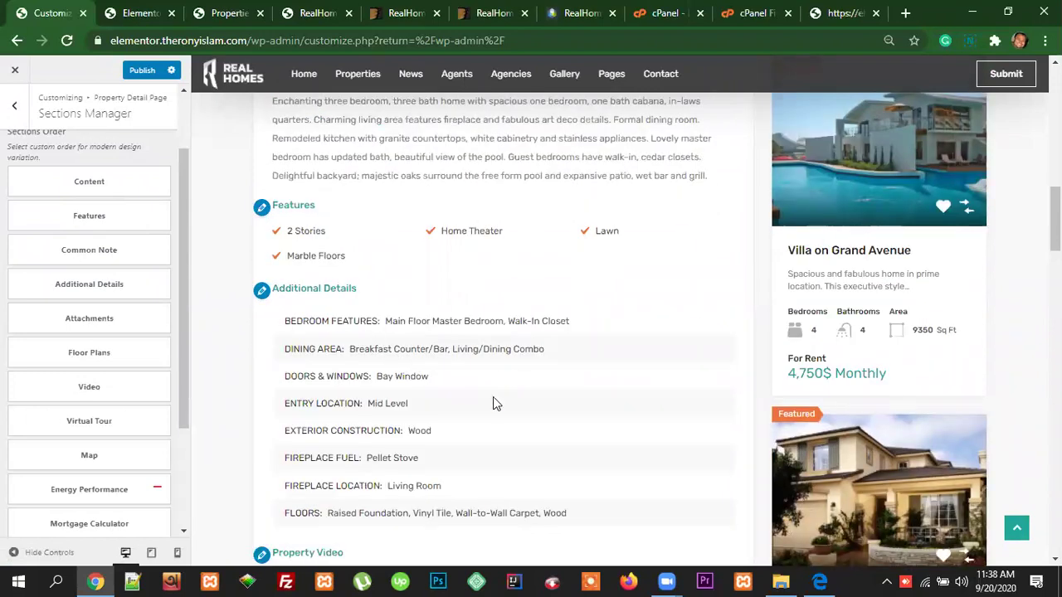
Step: Examine the remaining entries of the Sections Order list against the video, map, mortgage calculator and lower sections of the property page
scroll(114, 360, down, 2)
scroll(116, 440, up, 2)
scroll(118, 434, down, 2)
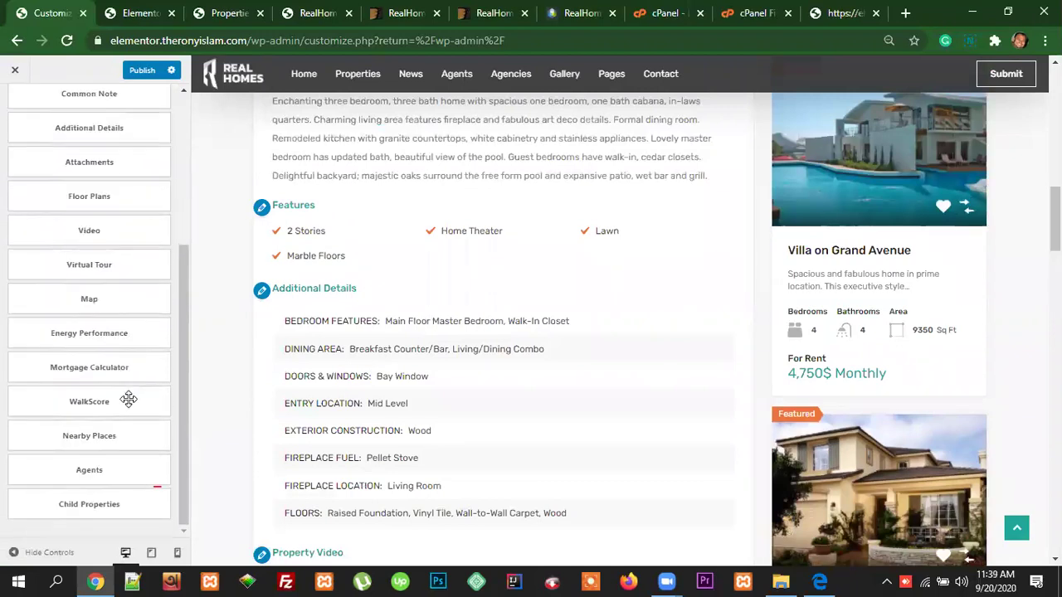
scroll(780, 274, down, 12)
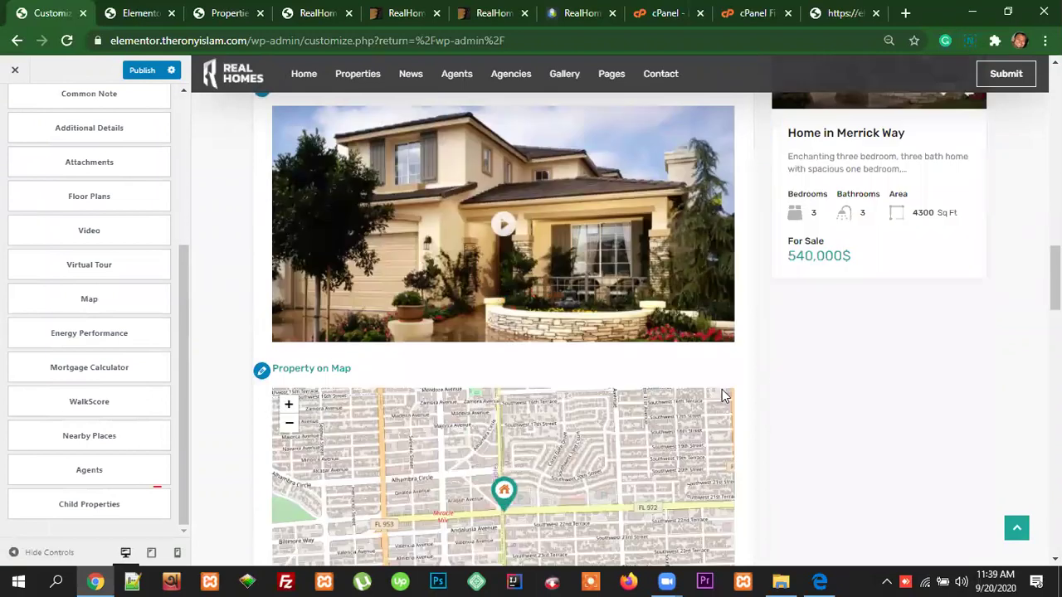
scroll(706, 400, down, 10)
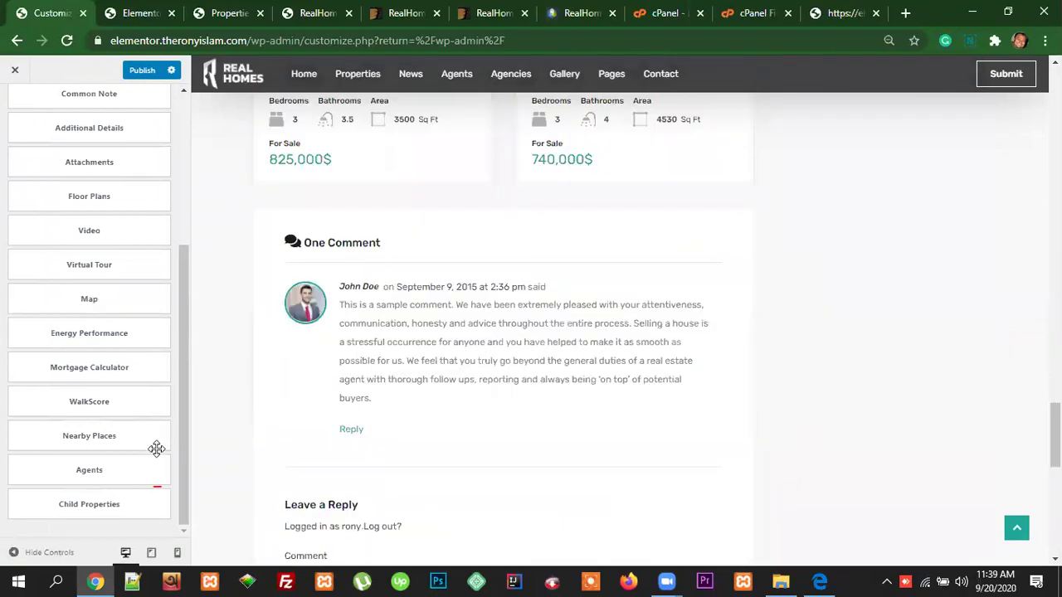
scroll(566, 381, down, 7)
scroll(566, 389, up, 5)
scroll(521, 412, up, 20)
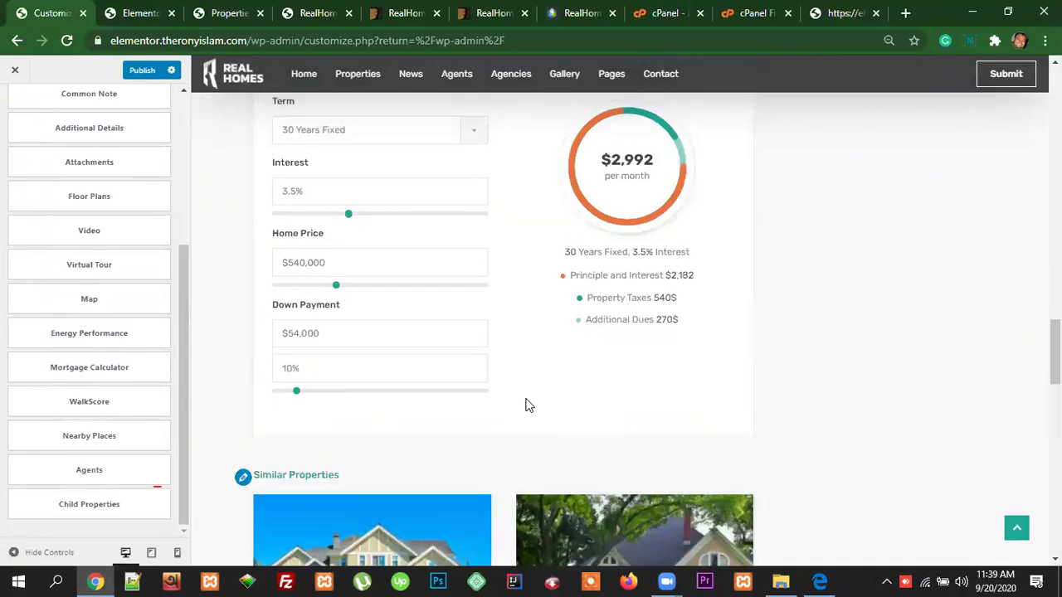
Step: Leave the Sections Manager, open the Banner settings of the Property Detail Page, and view the property page's banner
scroll(48, 149, up, 3)
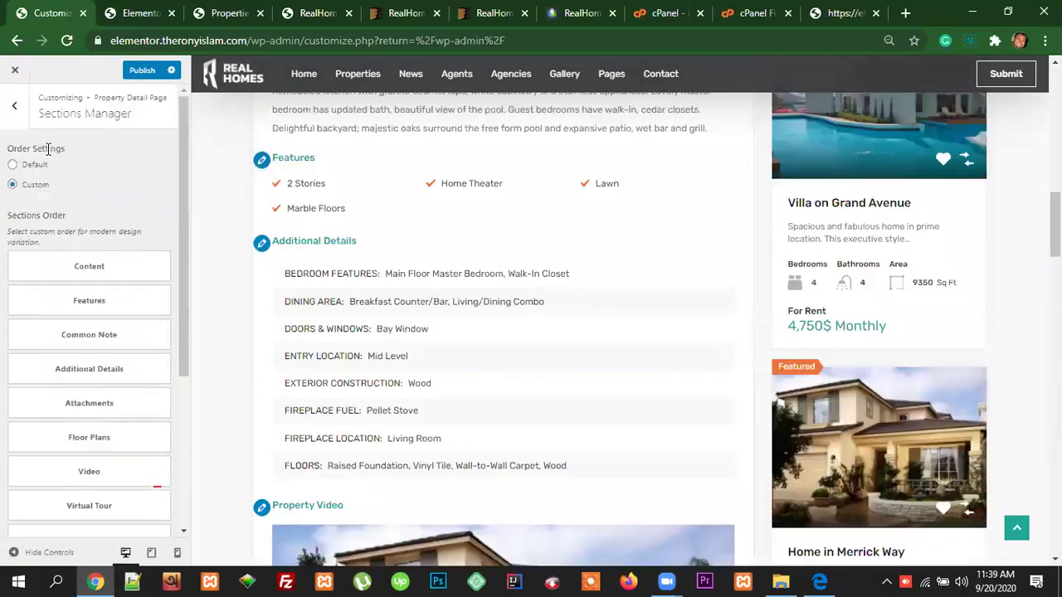
click(15, 106)
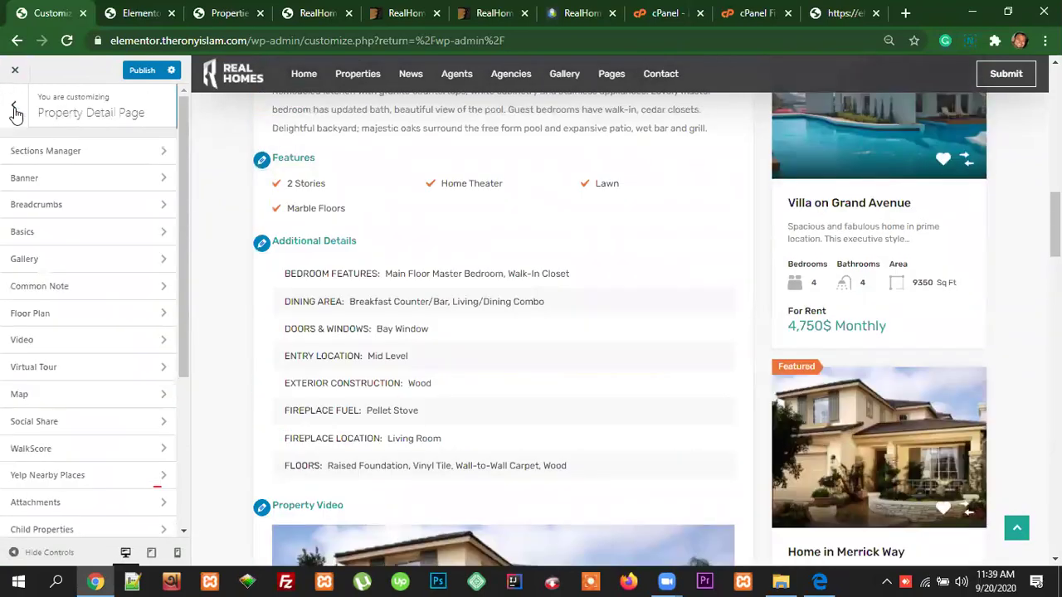
click(52, 177)
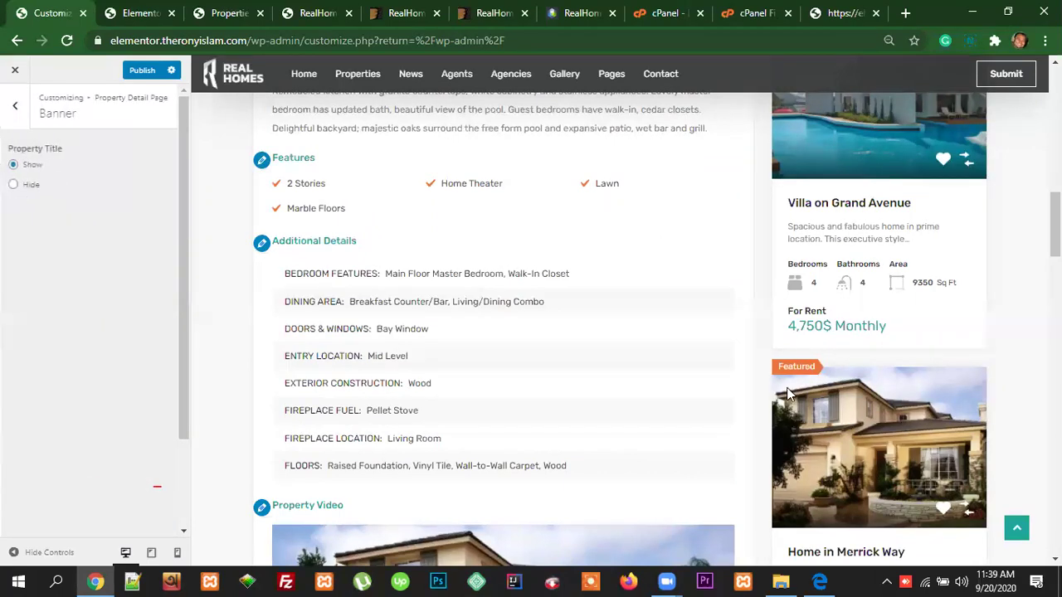
scroll(817, 310, up, 2)
scroll(817, 311, up, 10)
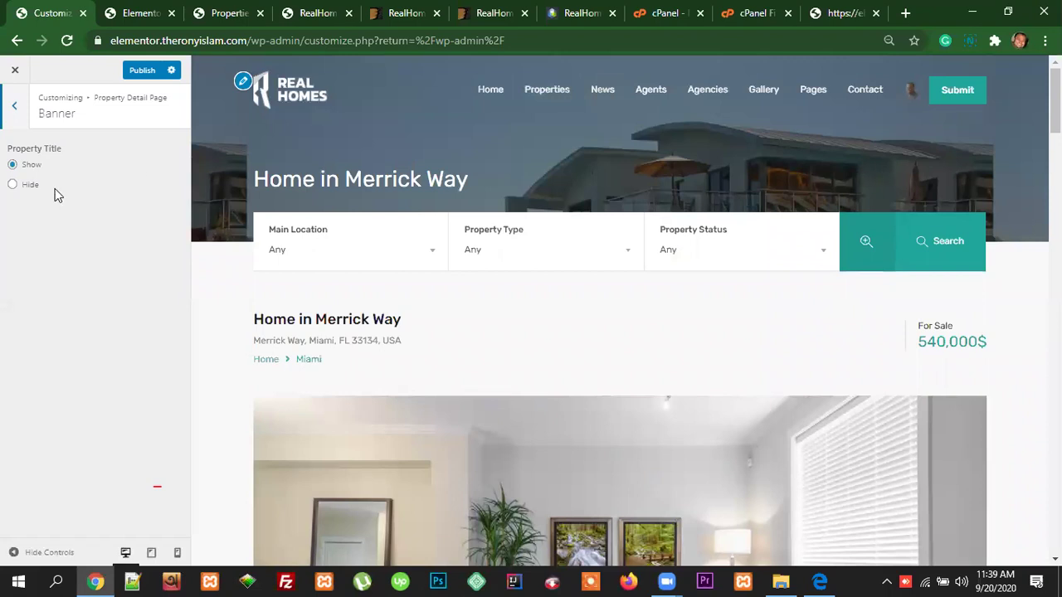
Step: Set the banner's Property Title to Hide to see the effect in the preview, and set it back to Show
click(13, 185)
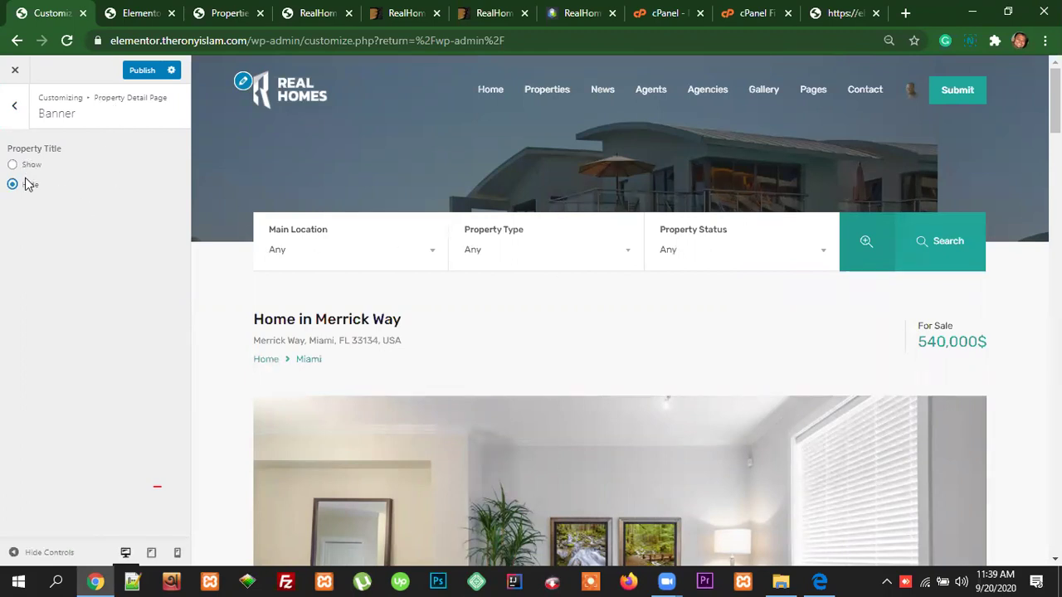
drag(75, 155, 8, 148)
click(73, 213)
click(13, 164)
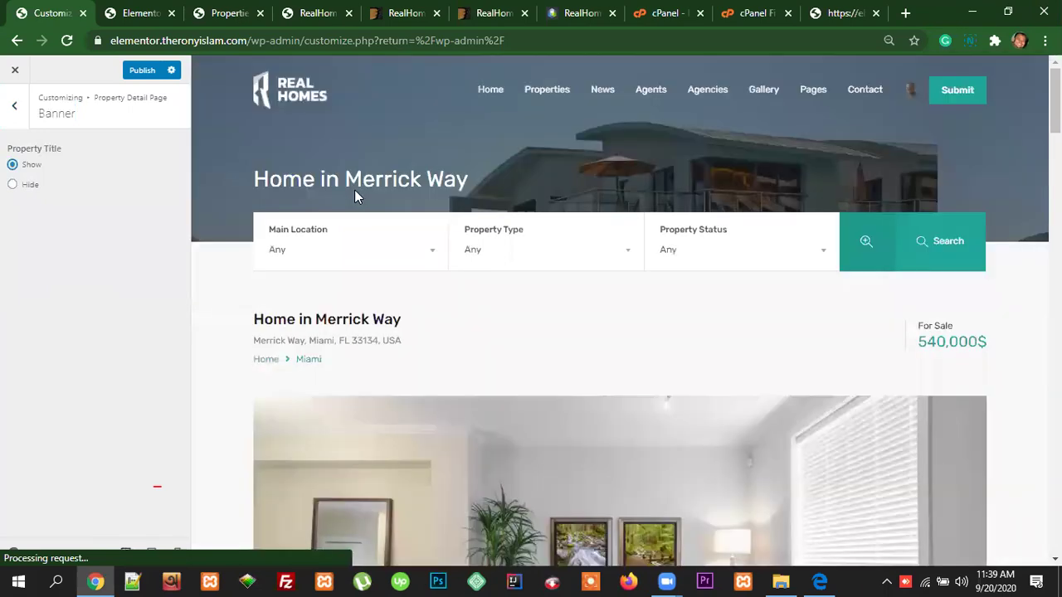
Step: Open the Breadcrumbs settings of the Property Detail Page and compare them with the breadcrumb trail under the property's address
click(14, 106)
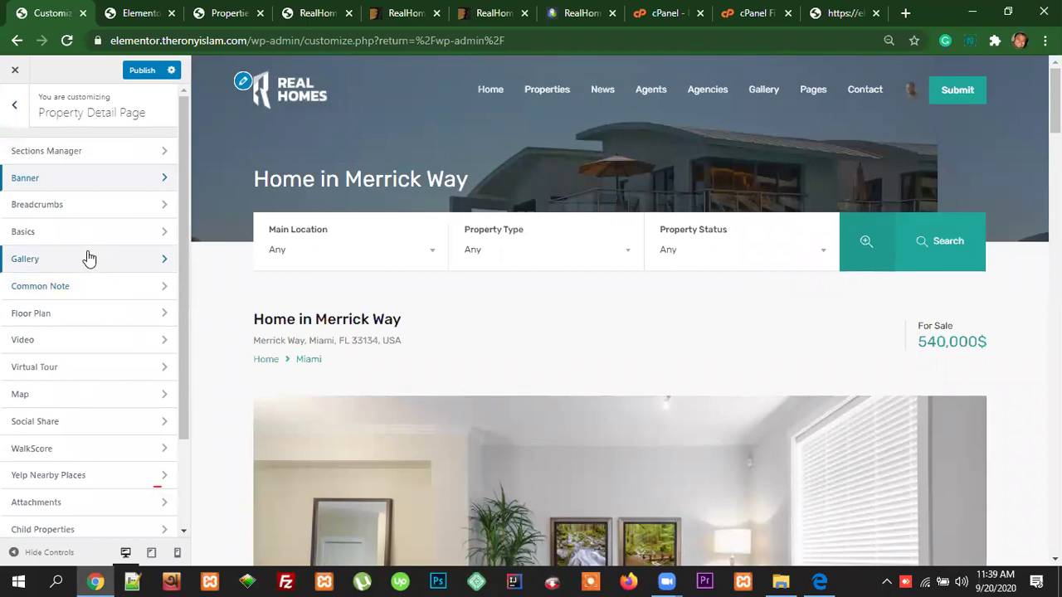
drag(335, 367, 254, 363)
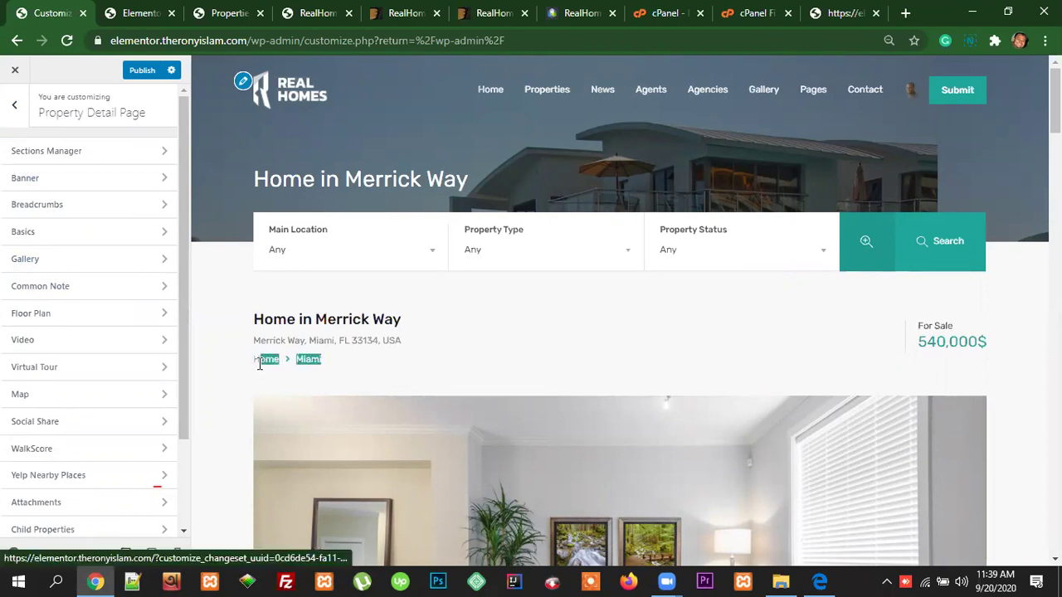
scroll(351, 294, down, 1)
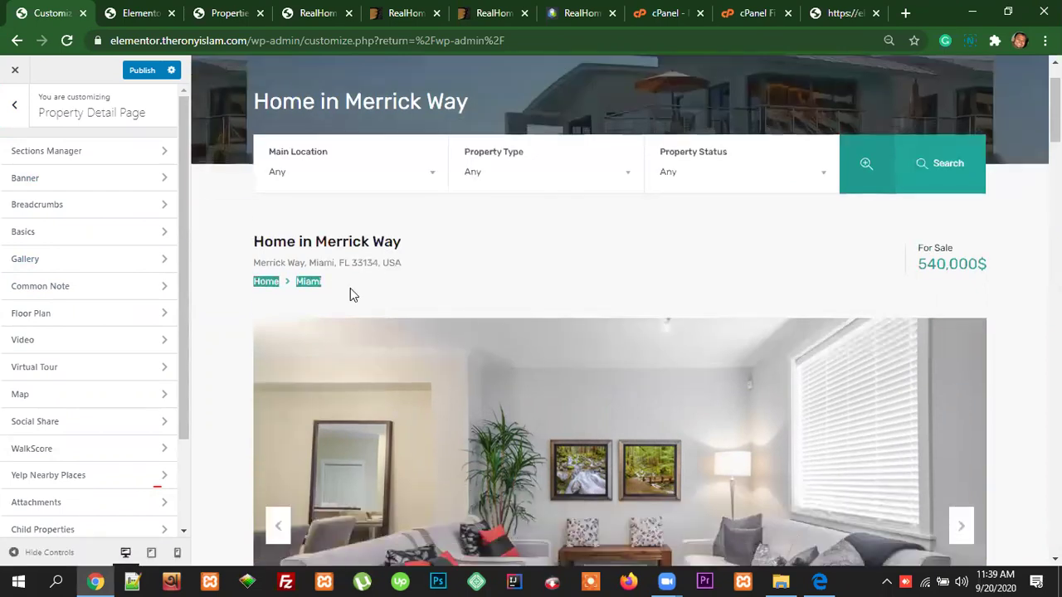
scroll(356, 290, down, 1)
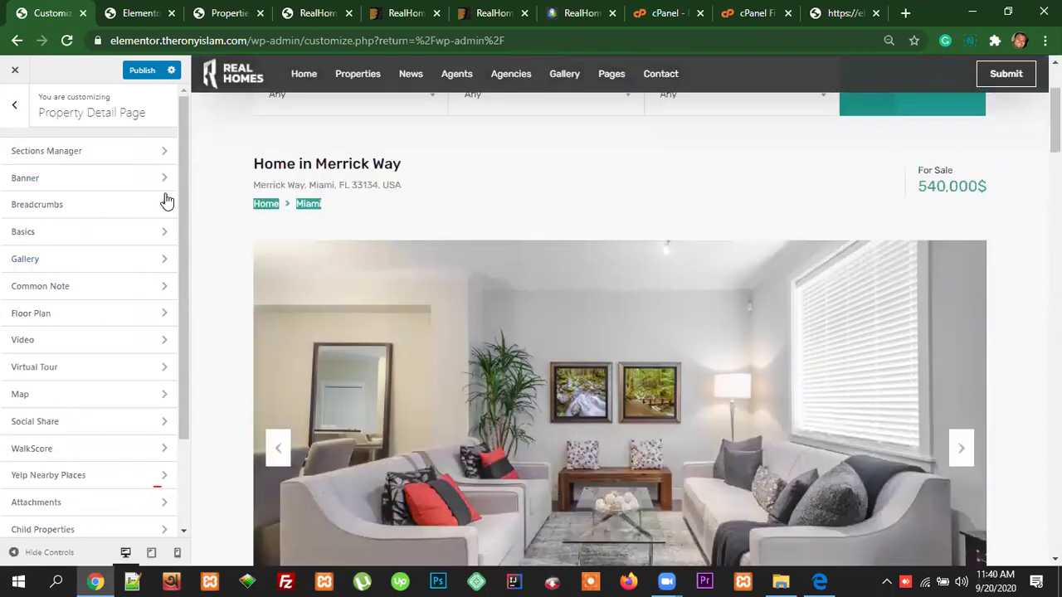
click(102, 203)
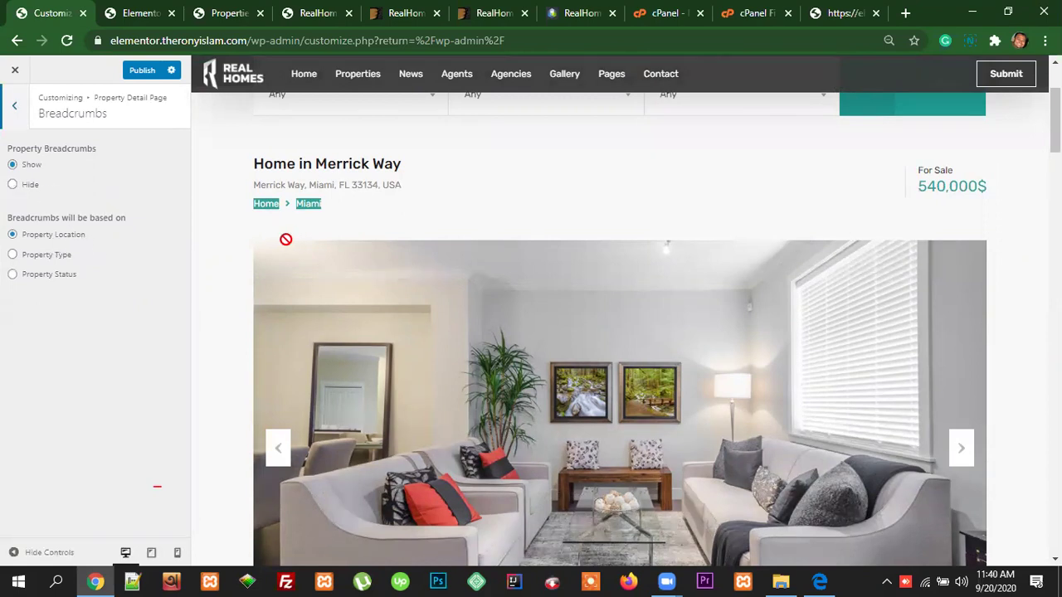
click(354, 212)
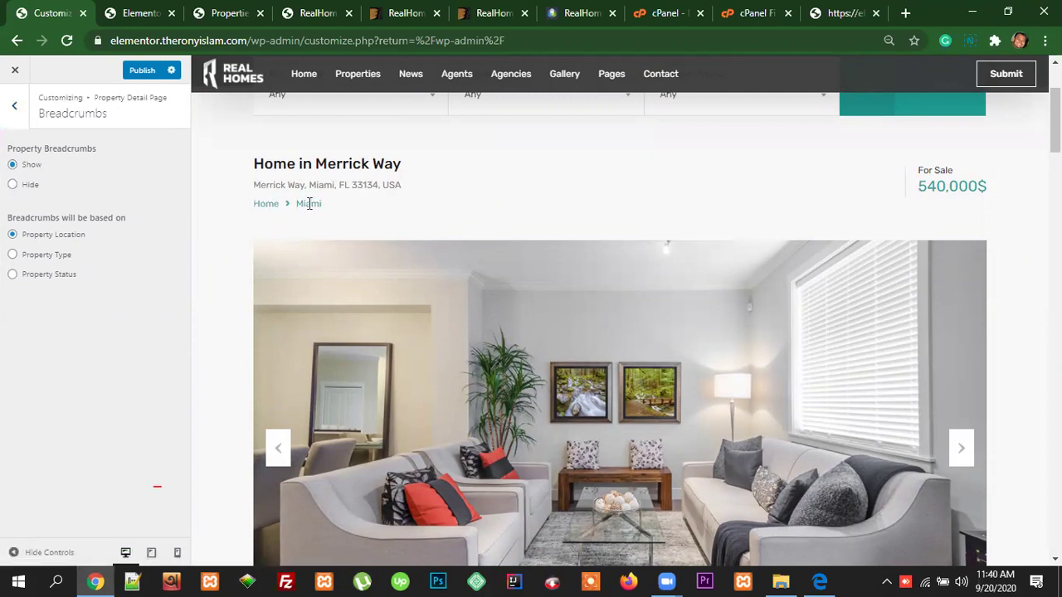
double_click(320, 207)
Step: Base the breadcrumbs on Property Type, then Property Status, checking each in the preview, and return them to Property Location
click(13, 255)
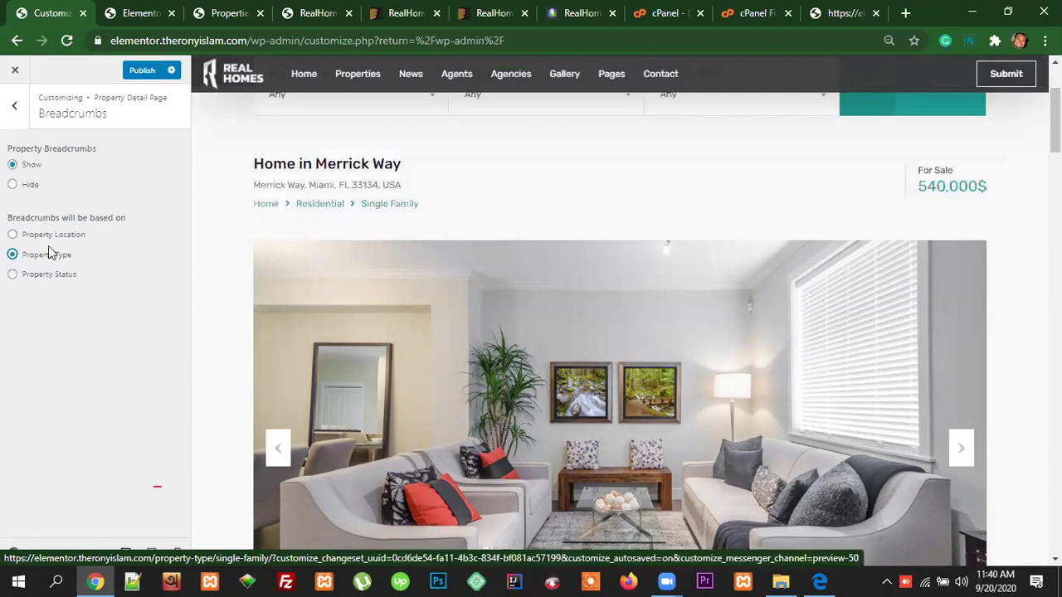
click(15, 276)
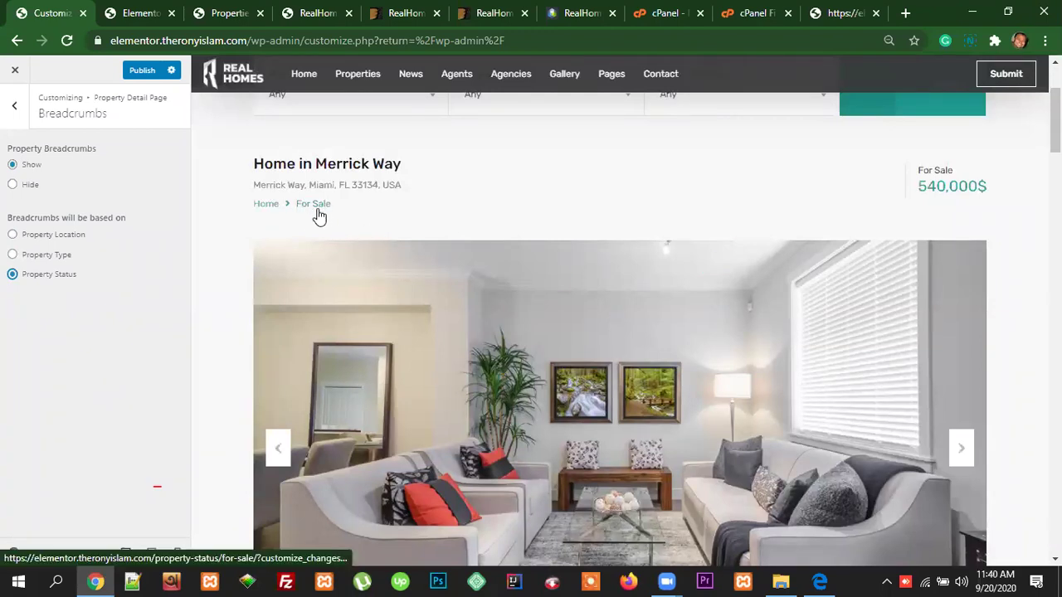
click(13, 235)
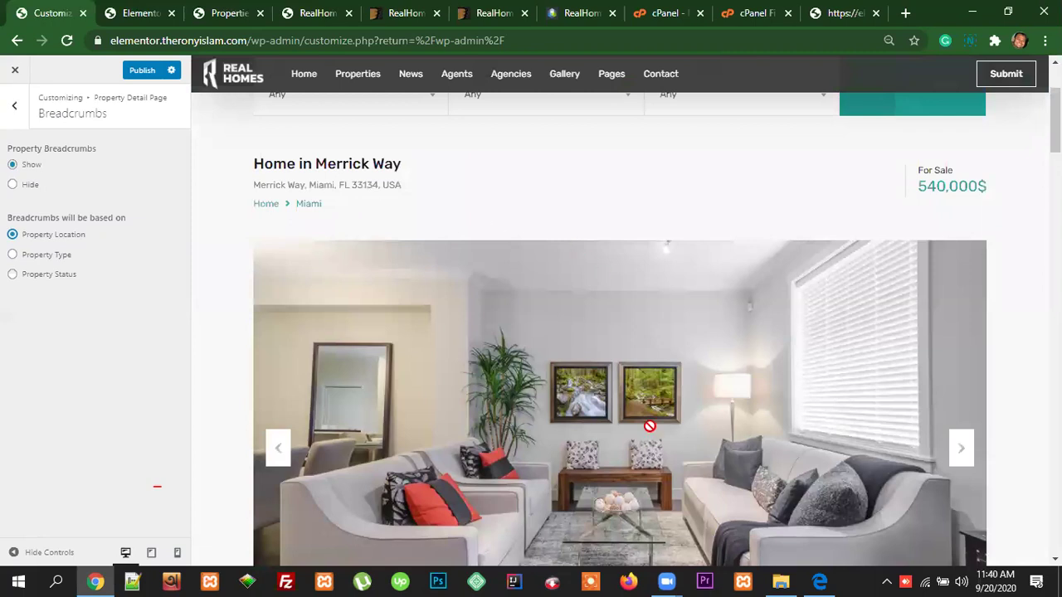
scroll(235, 360, up, 2)
drag(360, 366, 261, 368)
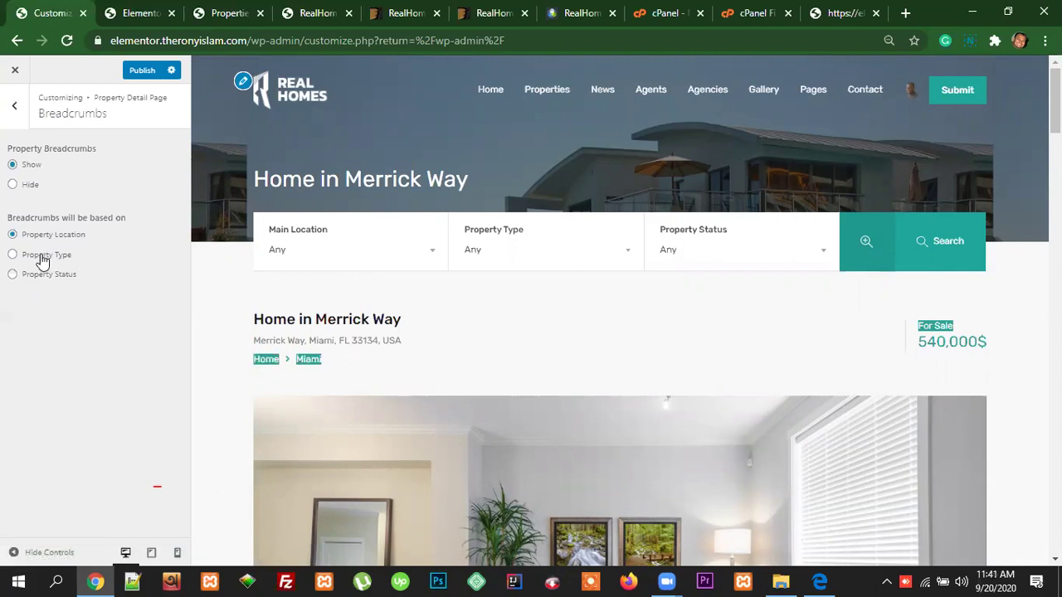
key(Escape)
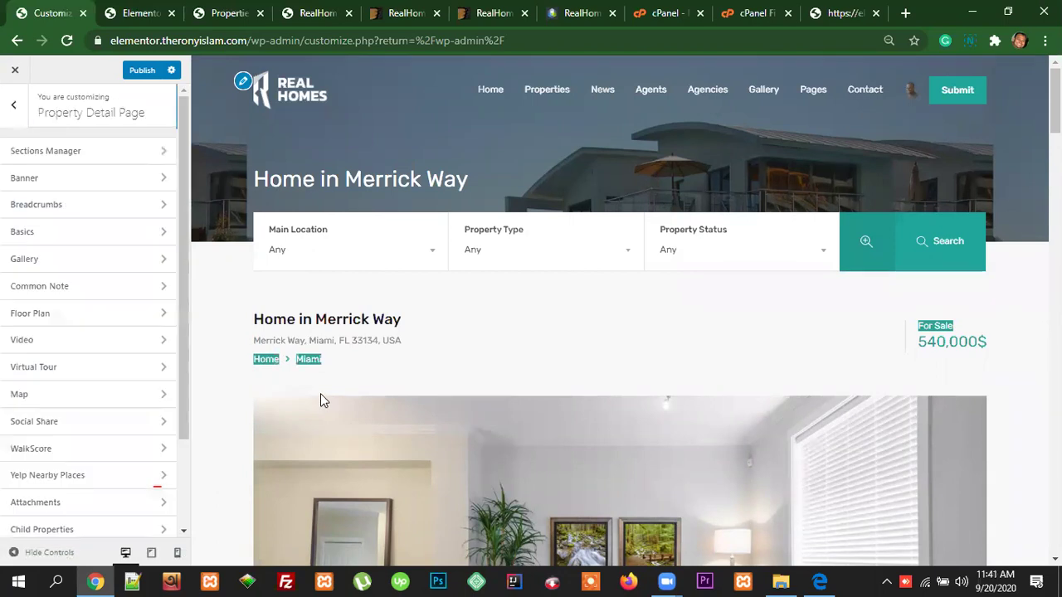
Step: Open the Basics settings of the Property Detail Page and compare the page template options with the property page's sidebar layout
click(48, 234)
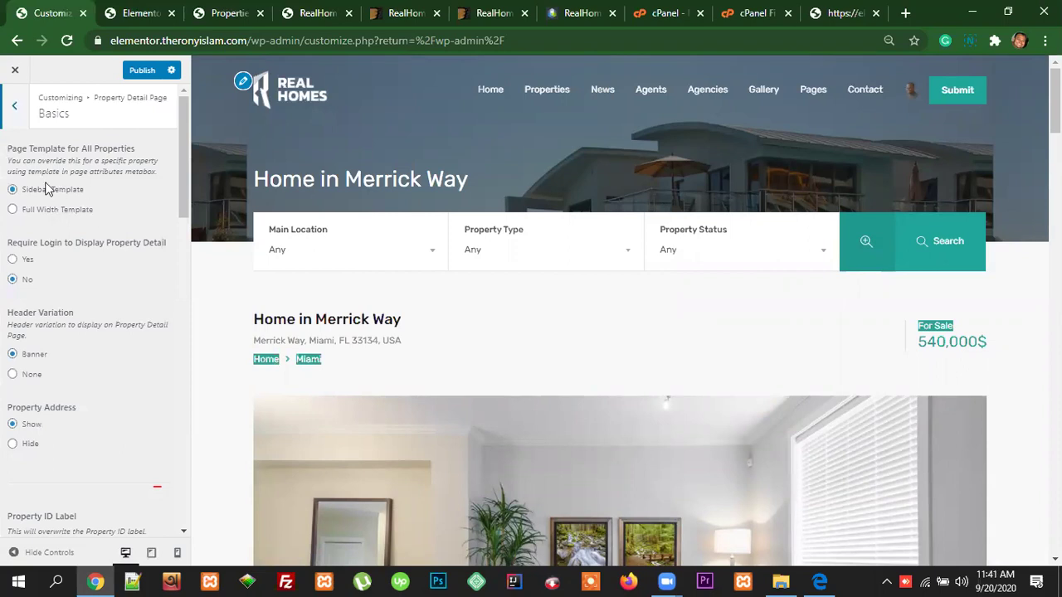
scroll(1000, 422, down, 5)
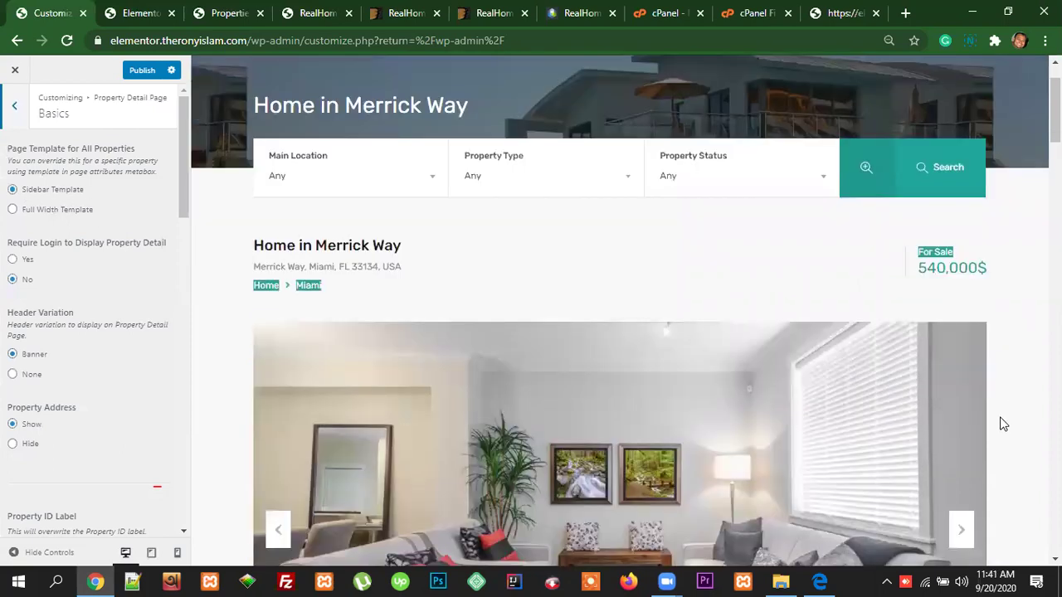
scroll(880, 415, down, 3)
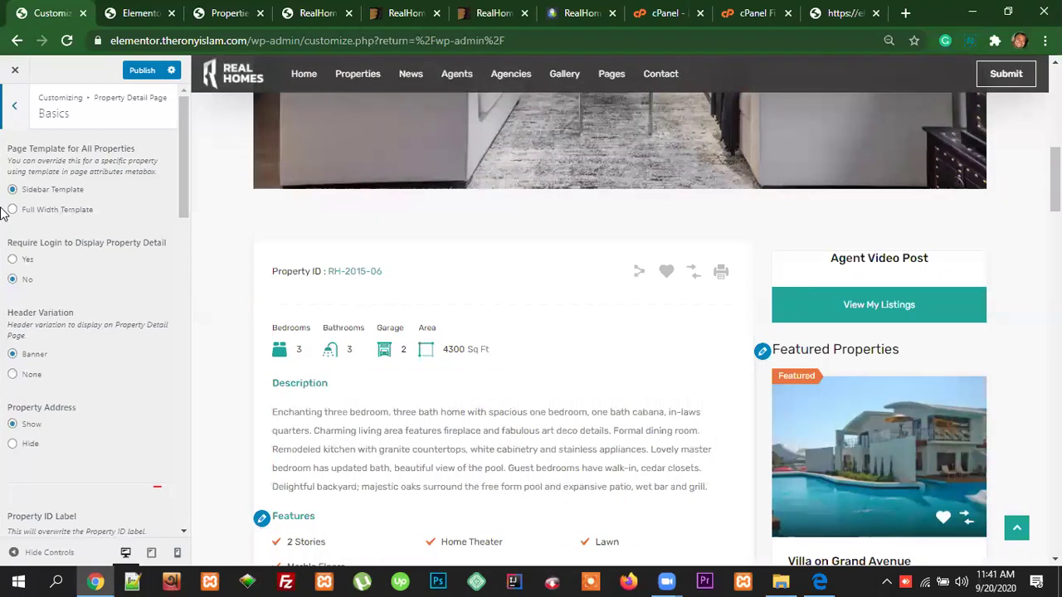
scroll(923, 314, down, 2)
scroll(916, 274, up, 2)
scroll(911, 437, down, 7)
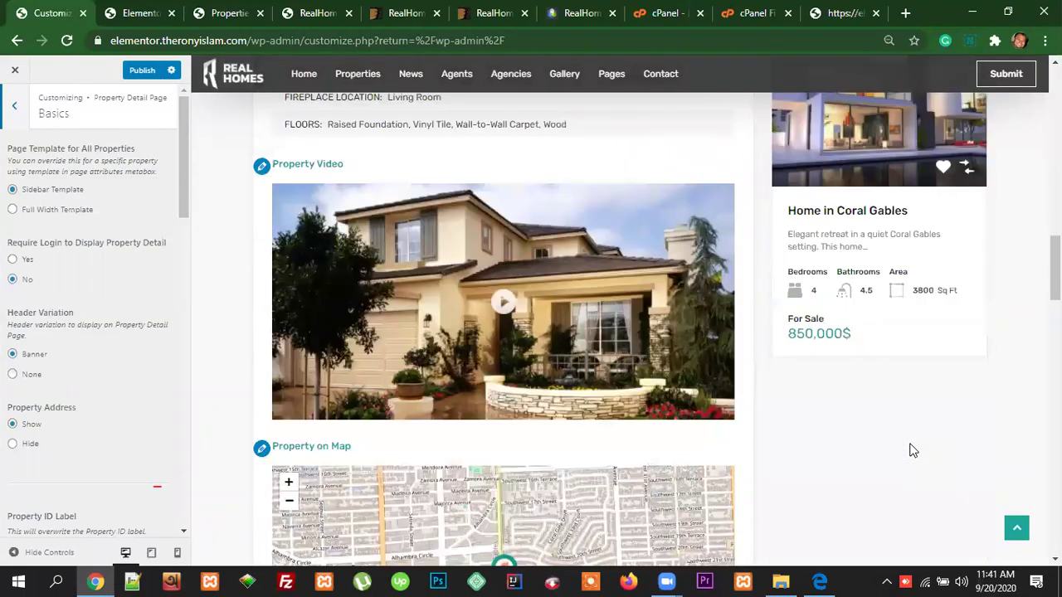
scroll(910, 448, up, 2)
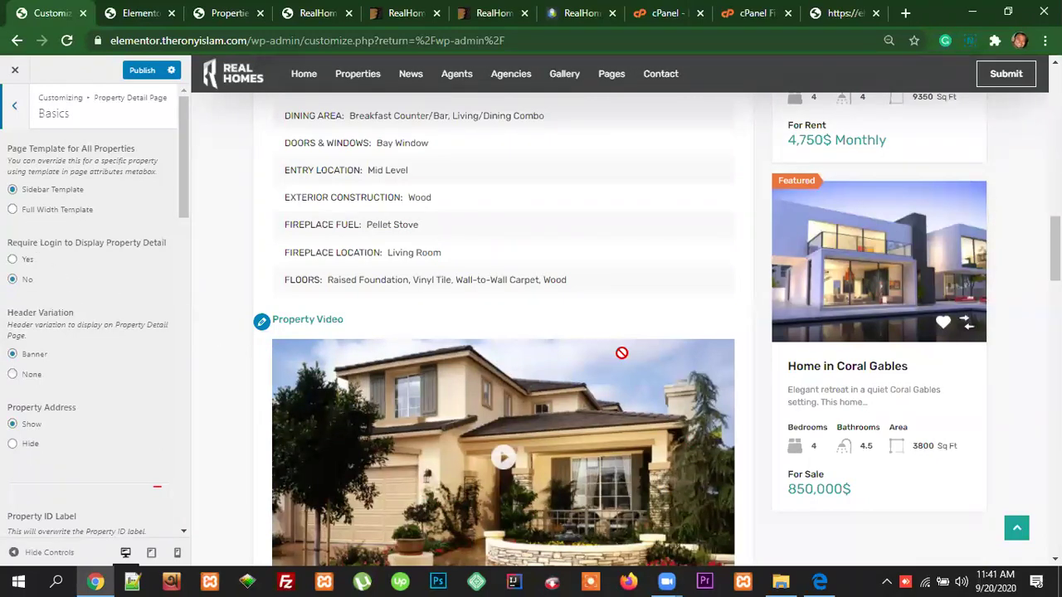
scroll(692, 363, up, 1)
scroll(692, 364, up, 9)
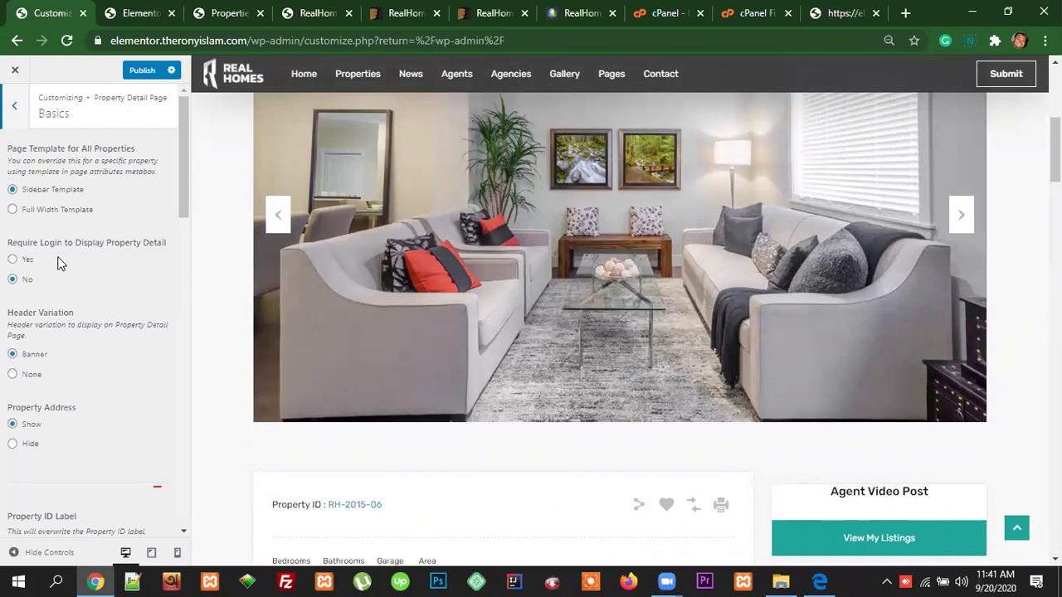
Step: Examine the property page from banner to map alongside the Require Login and Header Variation options
scroll(800, 395, up, 4)
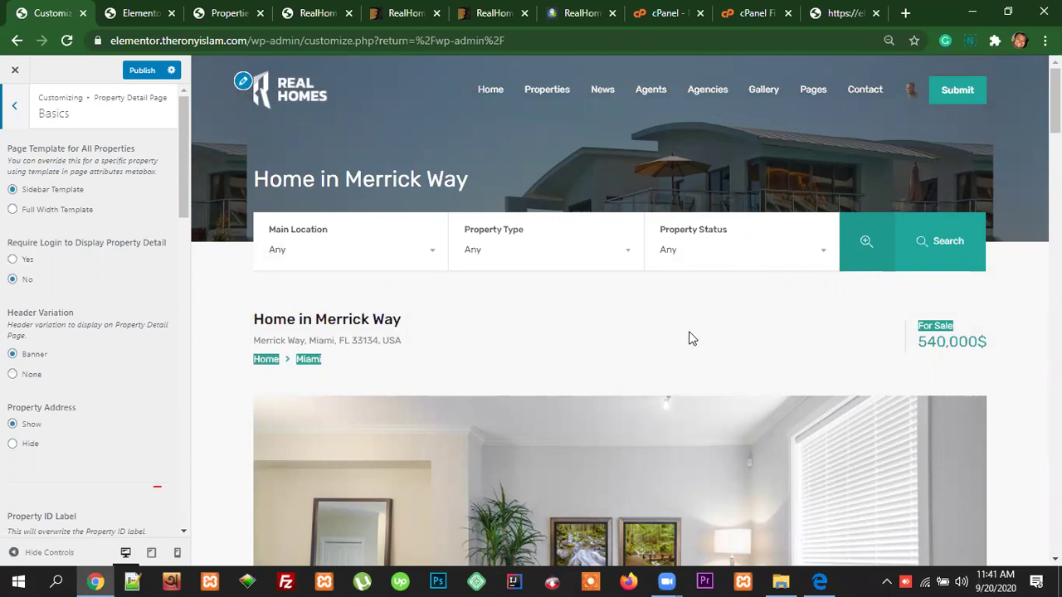
scroll(775, 415, down, 12)
scroll(736, 411, down, 9)
scroll(728, 422, up, 3)
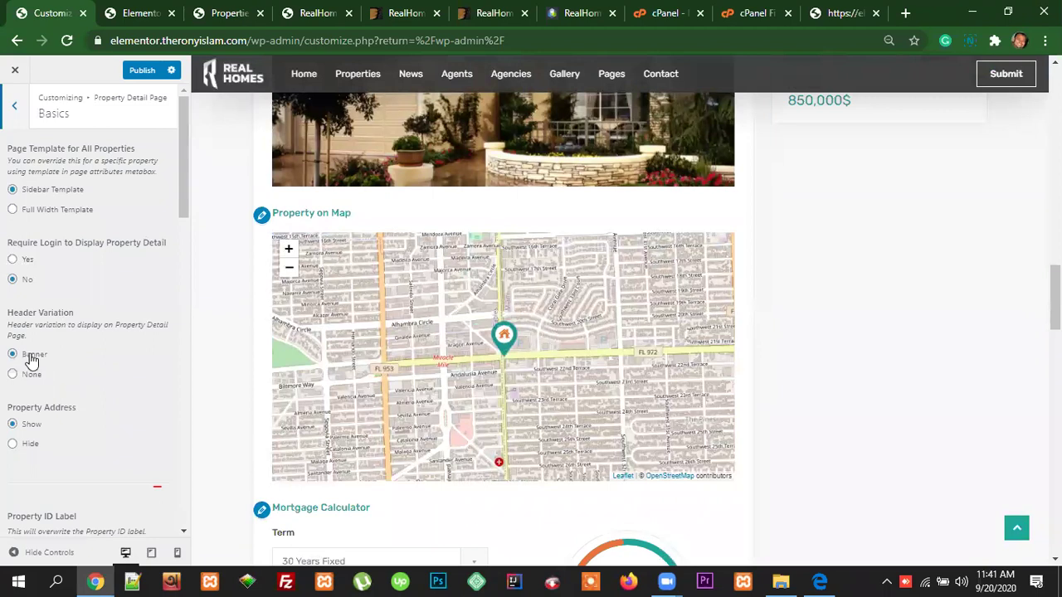
scroll(771, 315, up, 15)
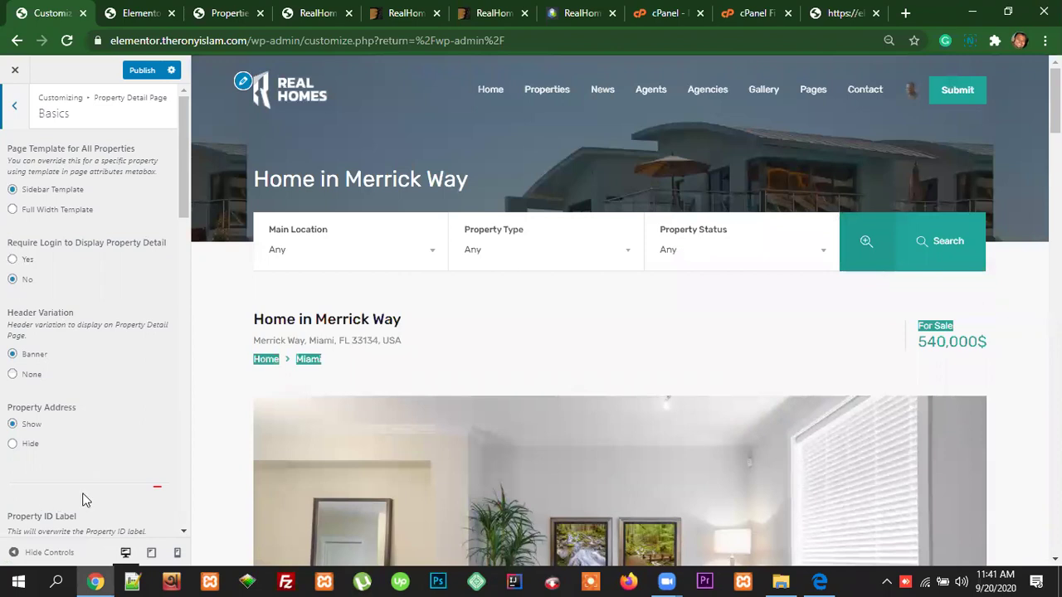
Step: Compare the Property ID, Bedrooms, Bathrooms, Garages and Area label fields in Basics with the matching labels on the property page
scroll(158, 443, down, 4)
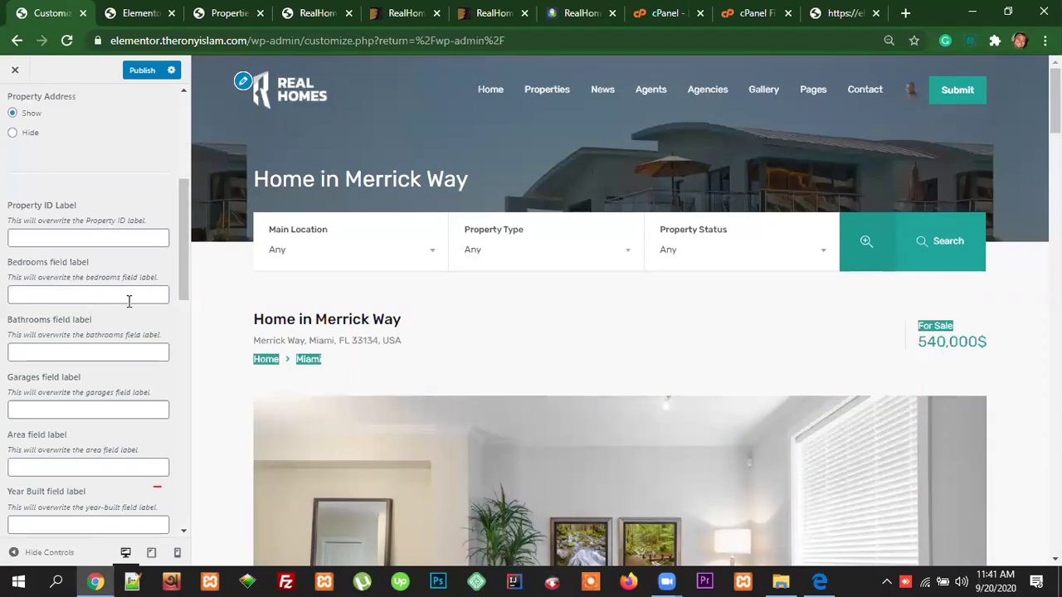
click(65, 354)
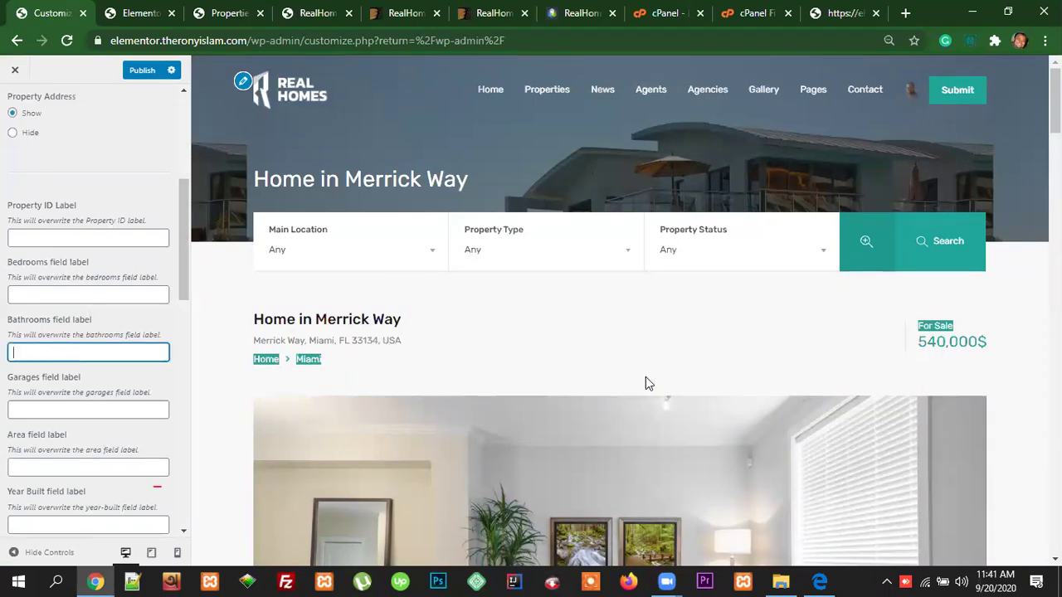
scroll(692, 389, down, 5)
scroll(705, 388, down, 2)
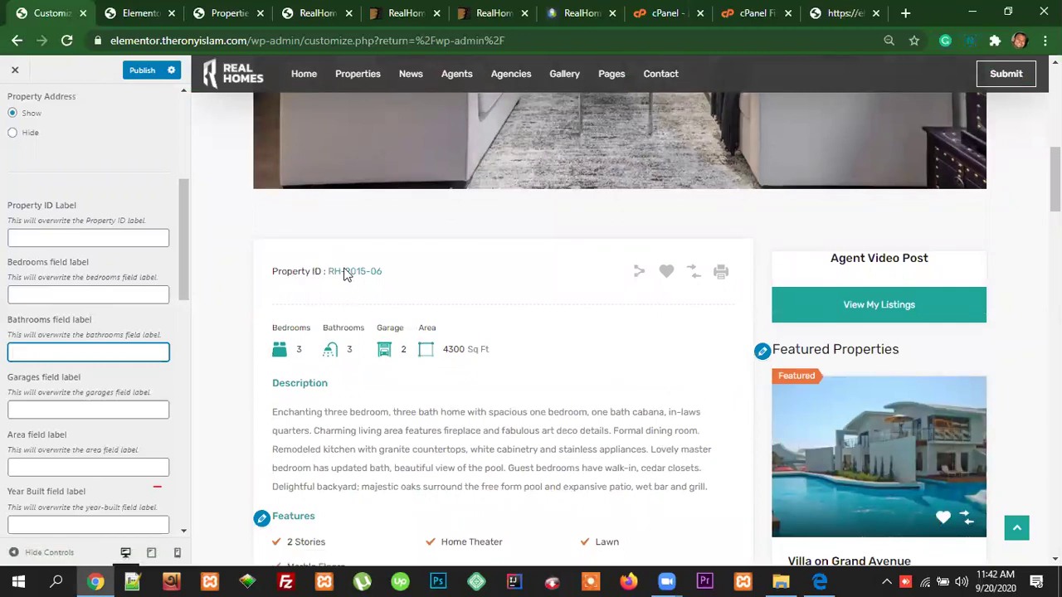
drag(386, 274, 327, 277)
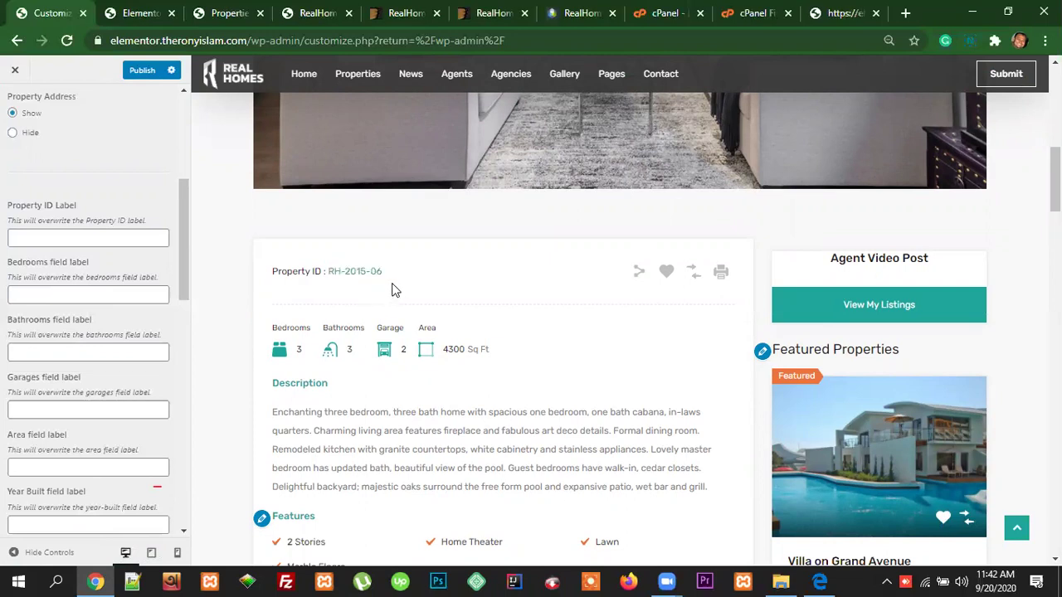
drag(385, 275, 337, 277)
click(352, 305)
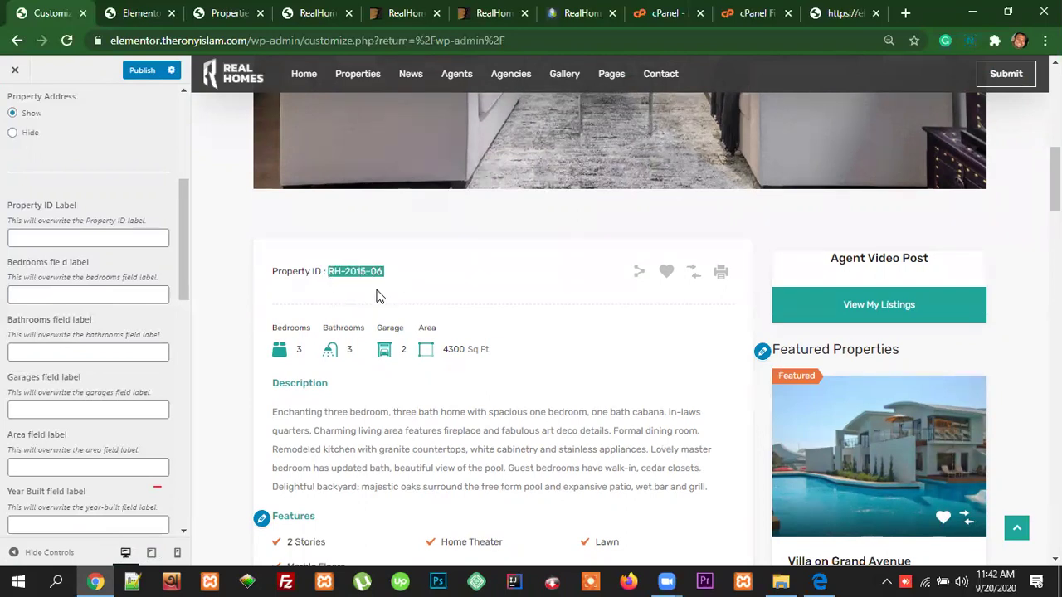
click(358, 303)
drag(384, 275, 313, 299)
click(321, 286)
click(38, 240)
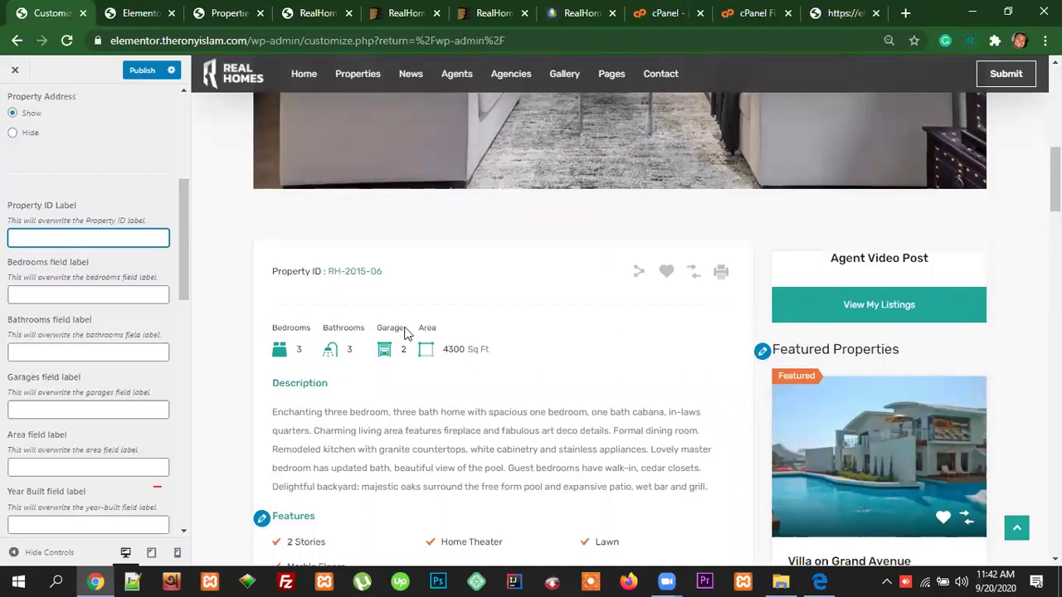
Step: Review the remaining Basics fields, from the Year Built label and share labels to the Description, Additional Details and Features titles
scroll(83, 324, down, 3)
scroll(75, 329, down, 1)
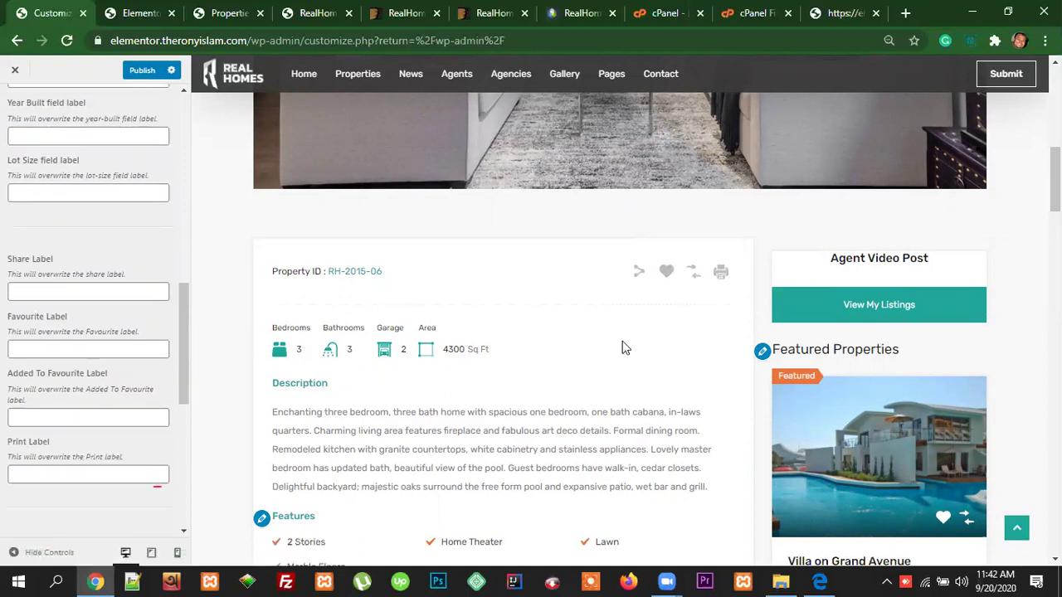
scroll(78, 381, down, 2)
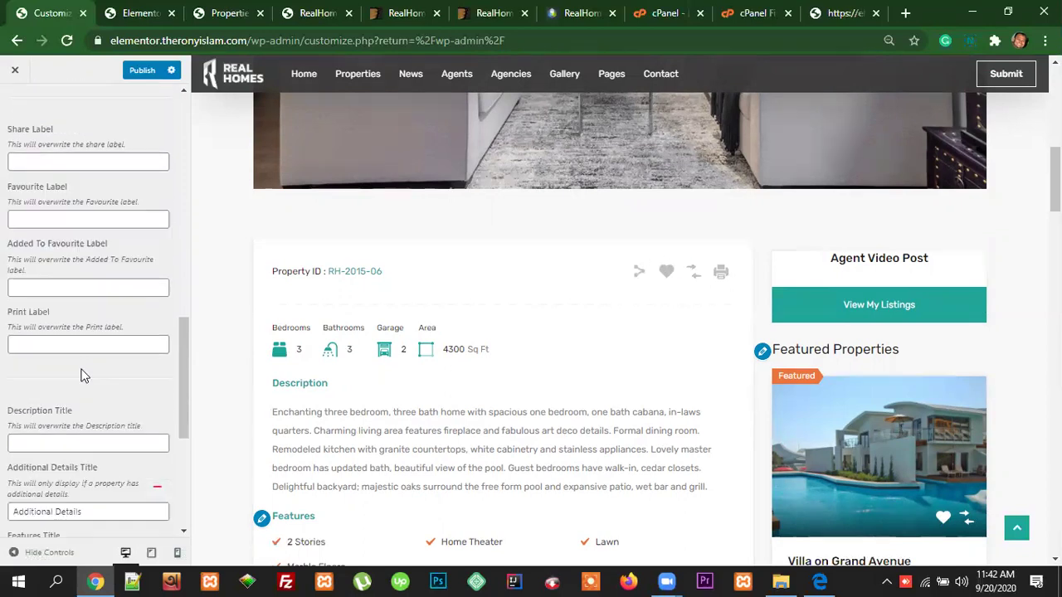
scroll(139, 403, down, 2)
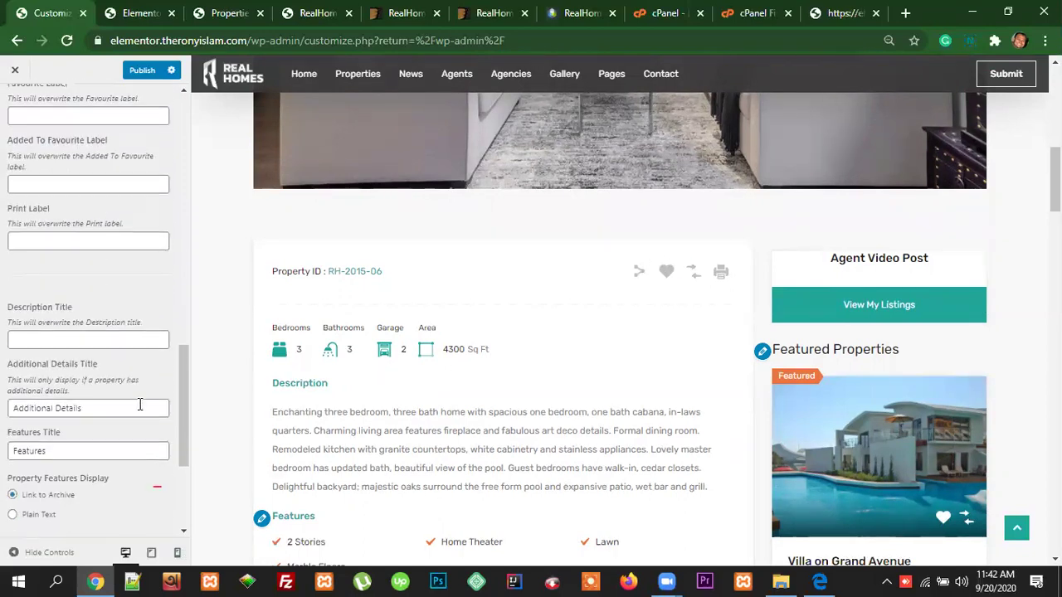
Step: Review the Basics options for features display, Open Graph meta tags, previous/next links and ratings, and return to the Property Detail Page sections
scroll(139, 404, down, 1)
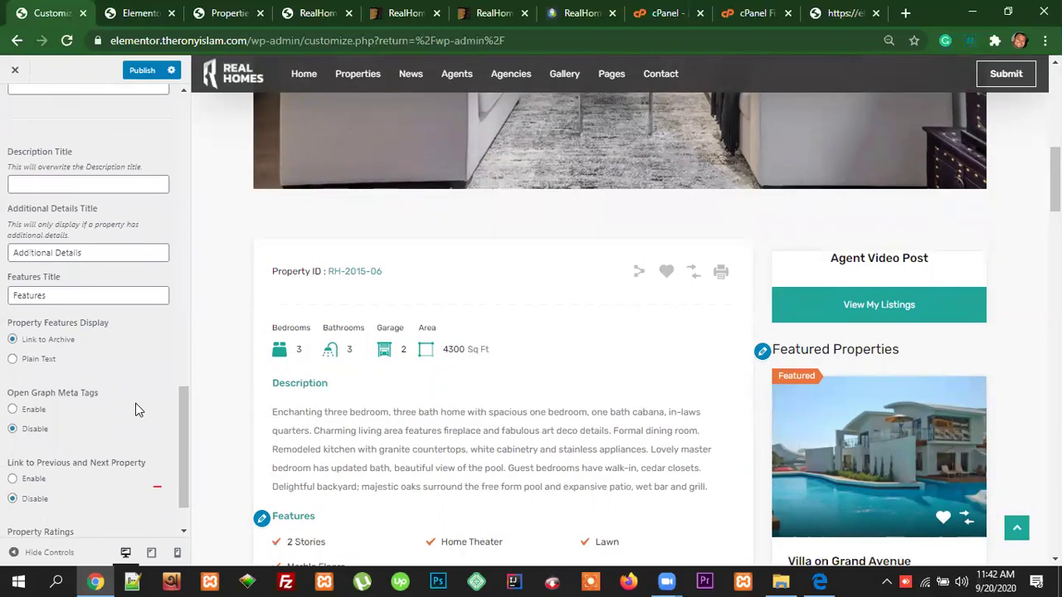
scroll(139, 410, down, 1)
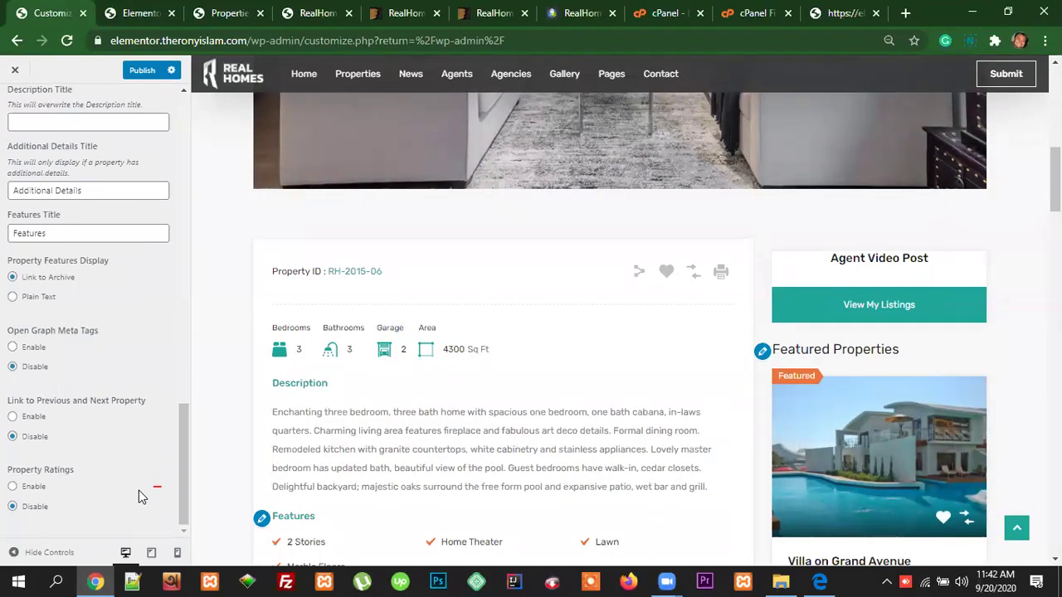
scroll(141, 493, up, 15)
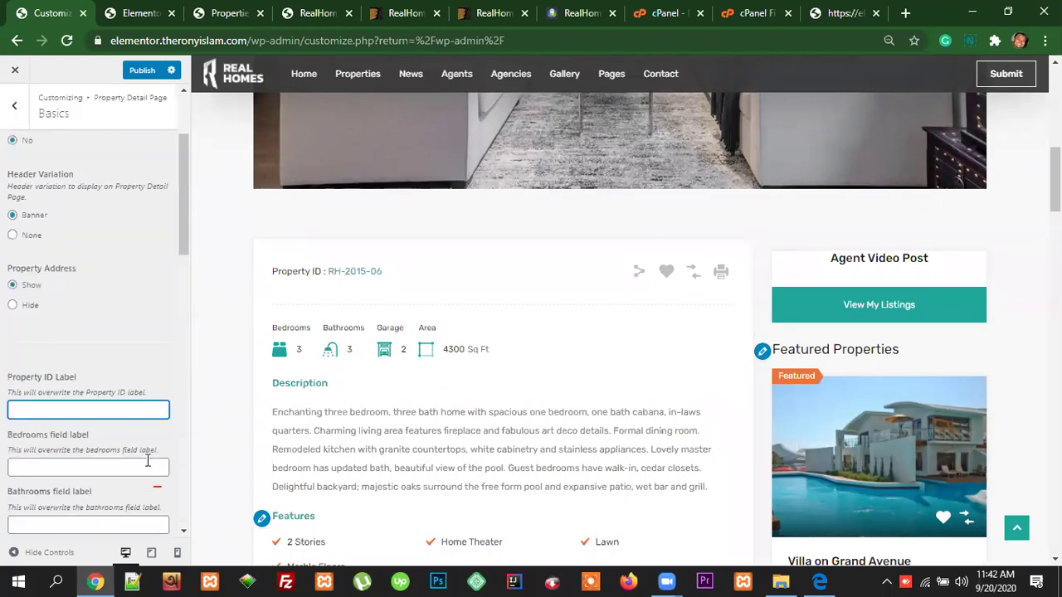
key(Escape)
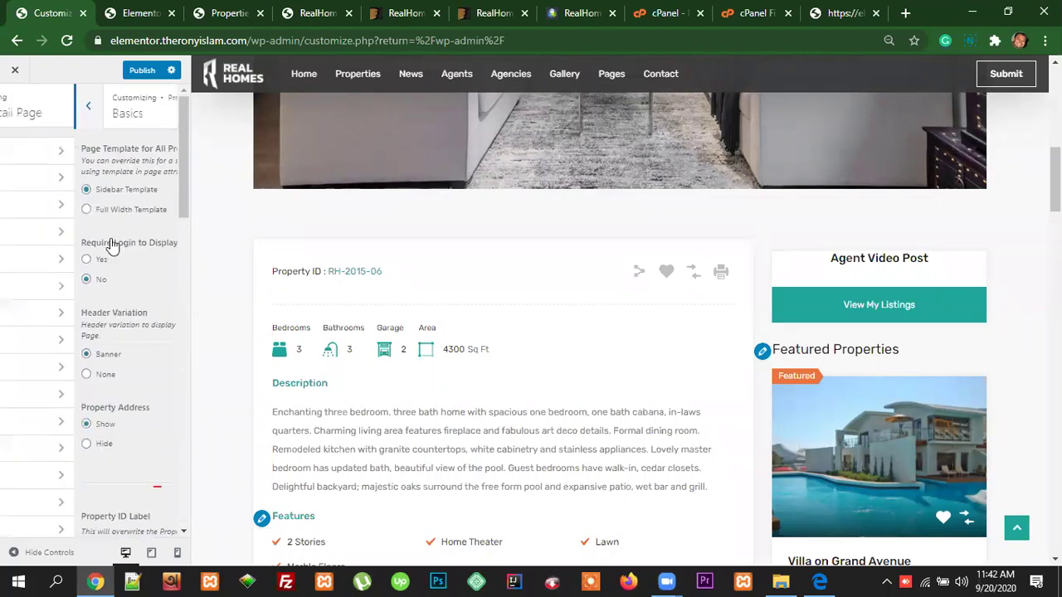
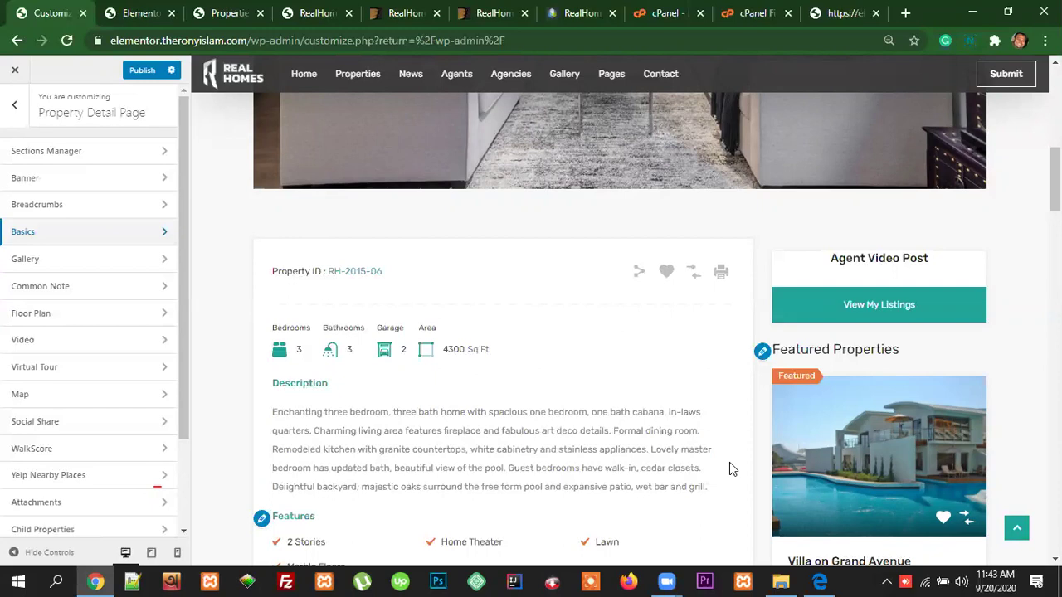
Step: Examine the property page from its banner to the similar properties alongside the list of Property Detail Page sections
scroll(396, 378, down, 3)
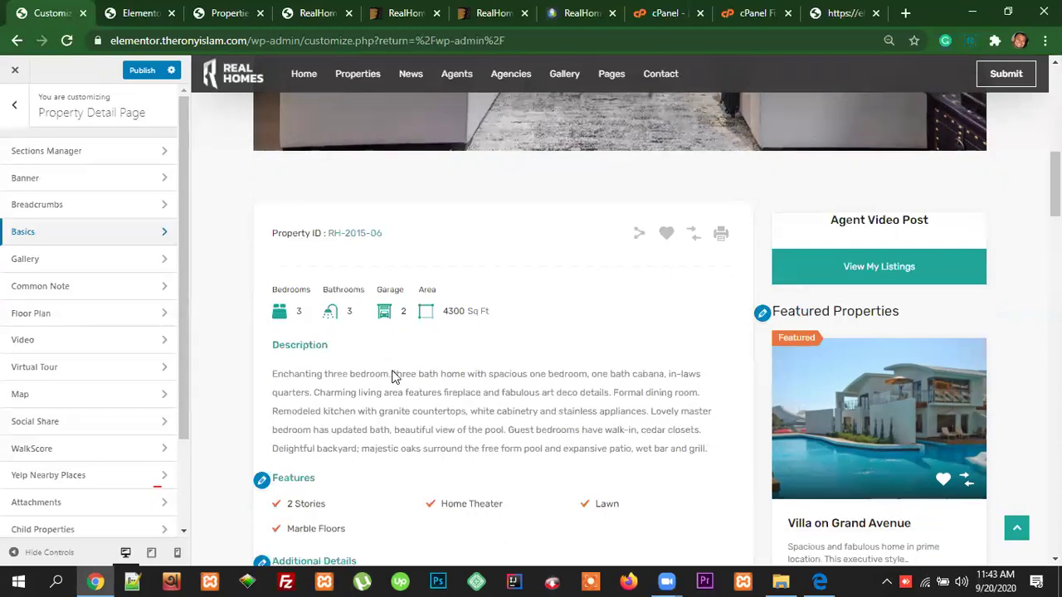
scroll(571, 462, down, 1)
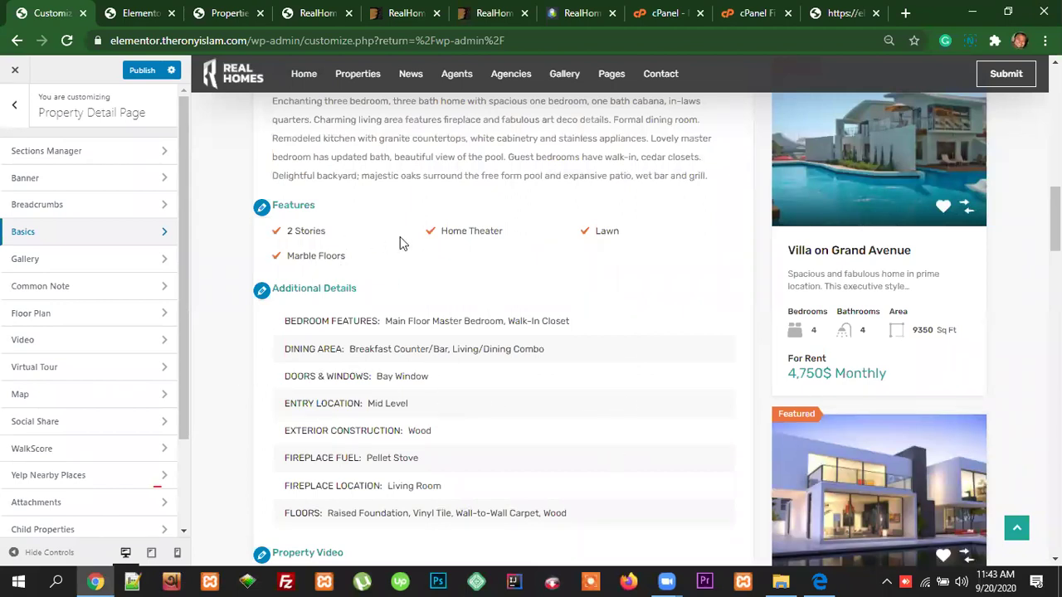
scroll(706, 496, down, 5)
scroll(1017, 339, down, 8)
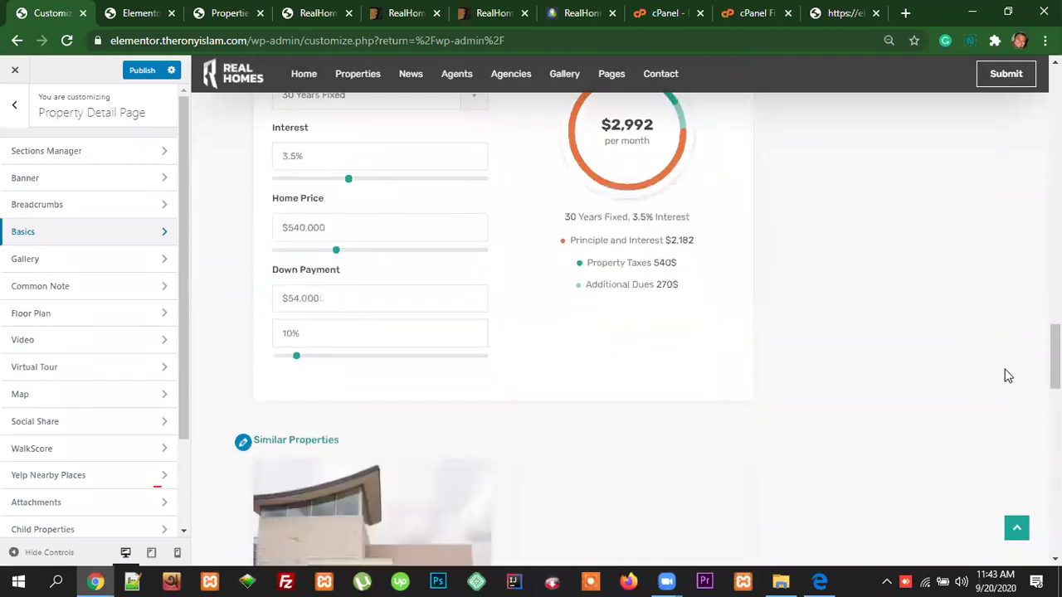
scroll(1004, 362, up, 5)
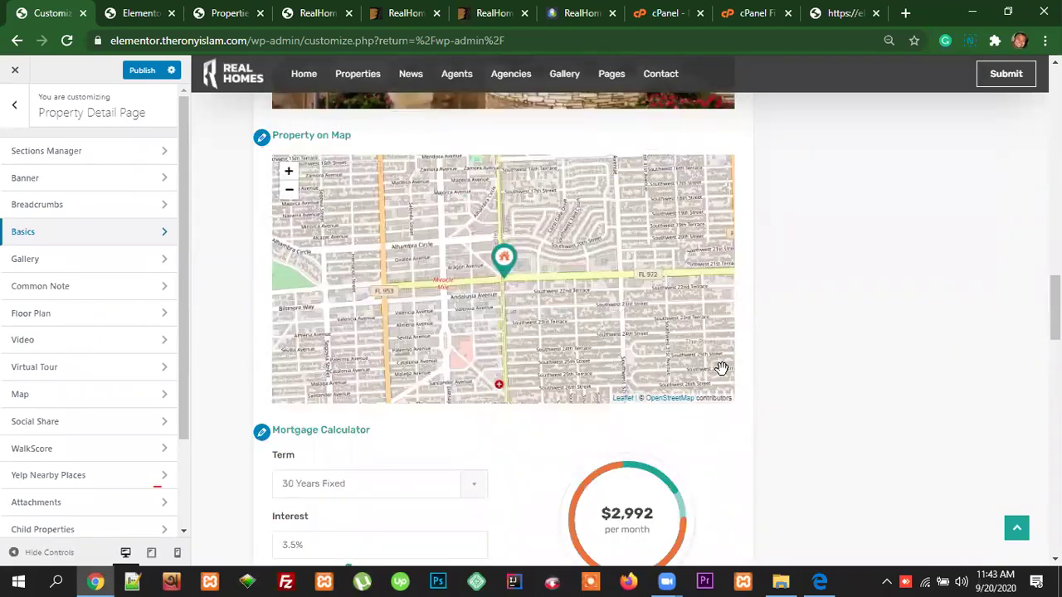
scroll(787, 371, up, 15)
scroll(786, 368, up, 5)
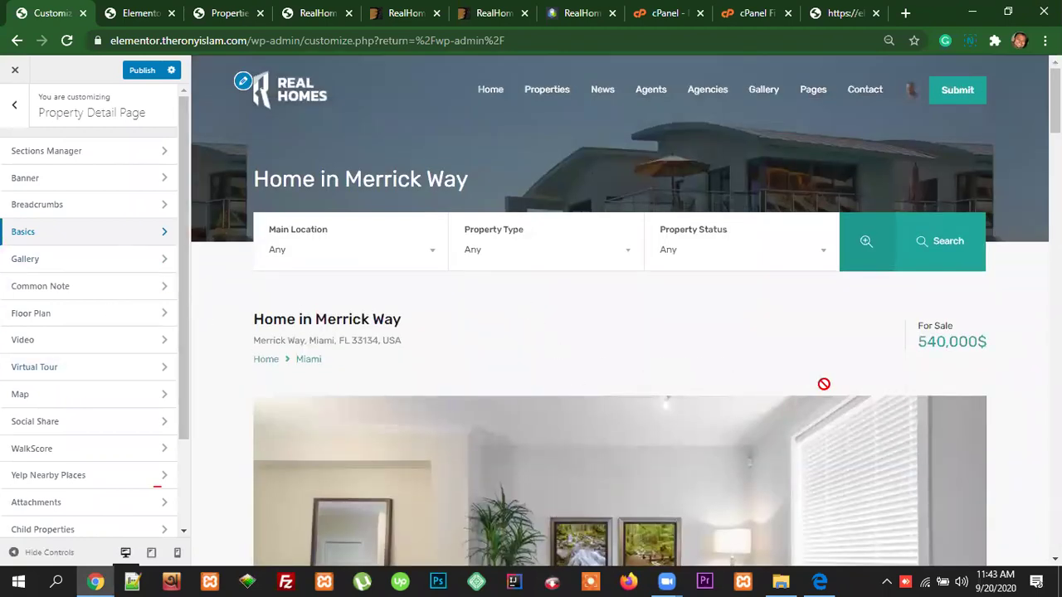
scroll(998, 456, down, 6)
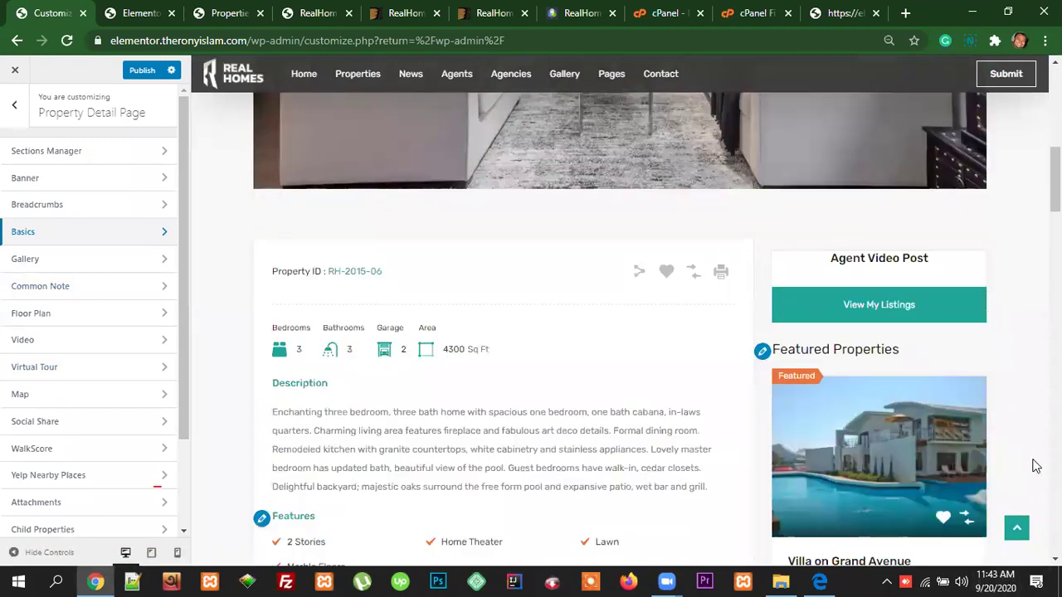
scroll(1034, 462, down, 1)
scroll(974, 464, down, 2)
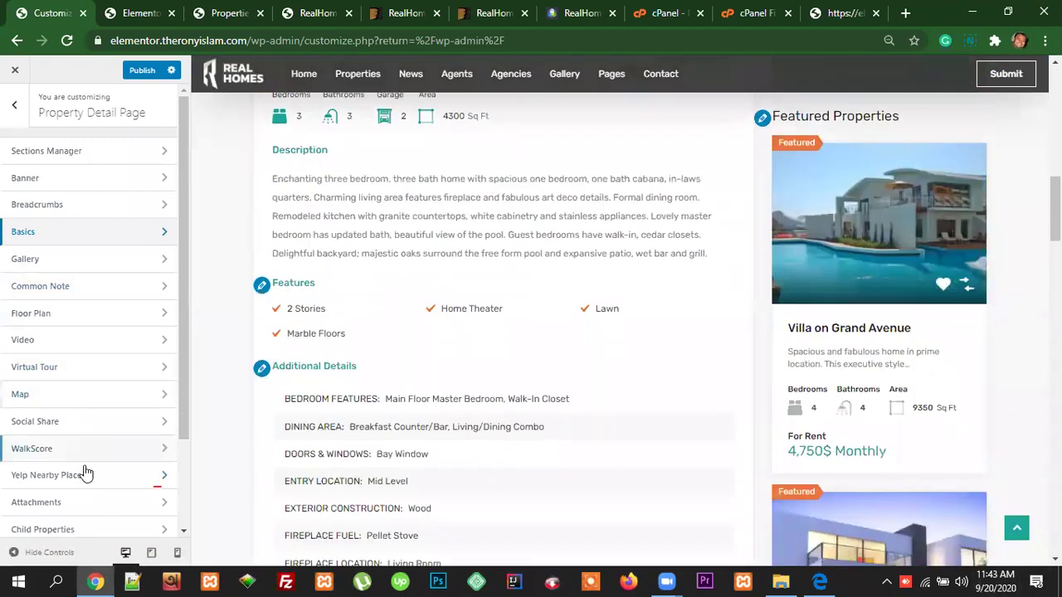
scroll(86, 474, down, 2)
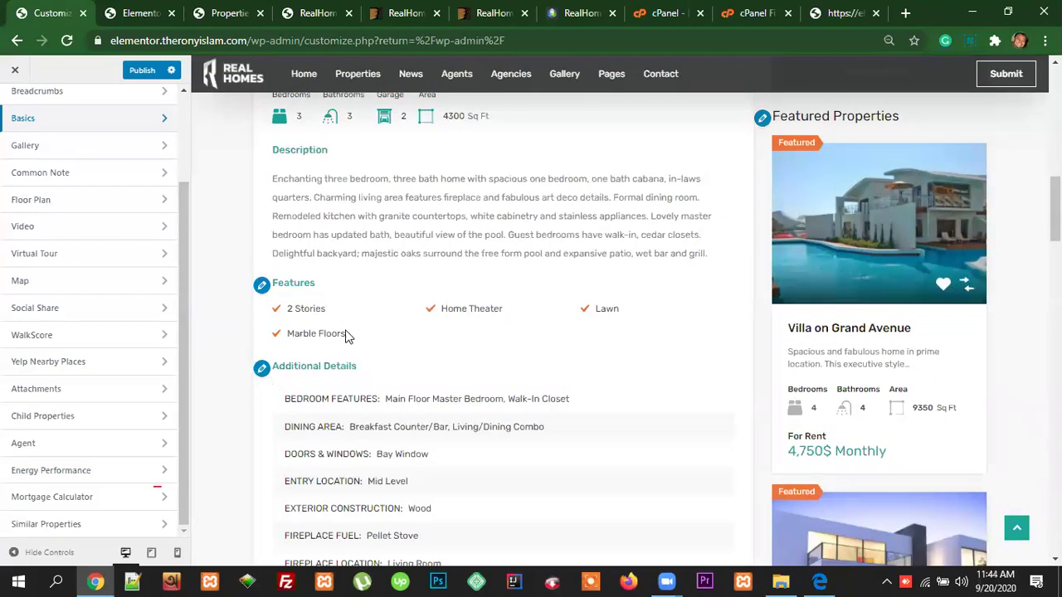
scroll(375, 345, up, 3)
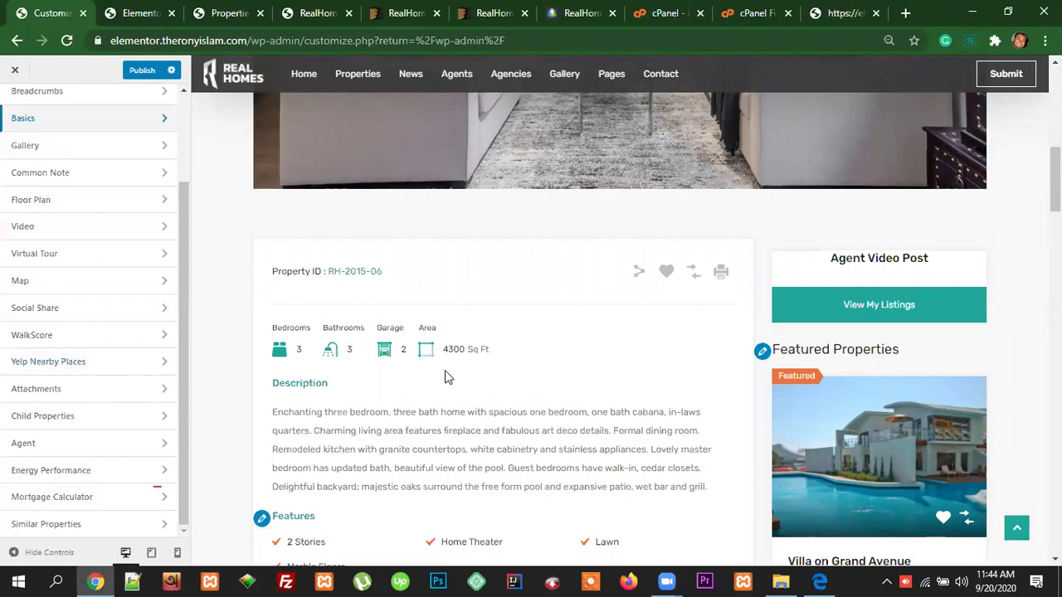
click(142, 15)
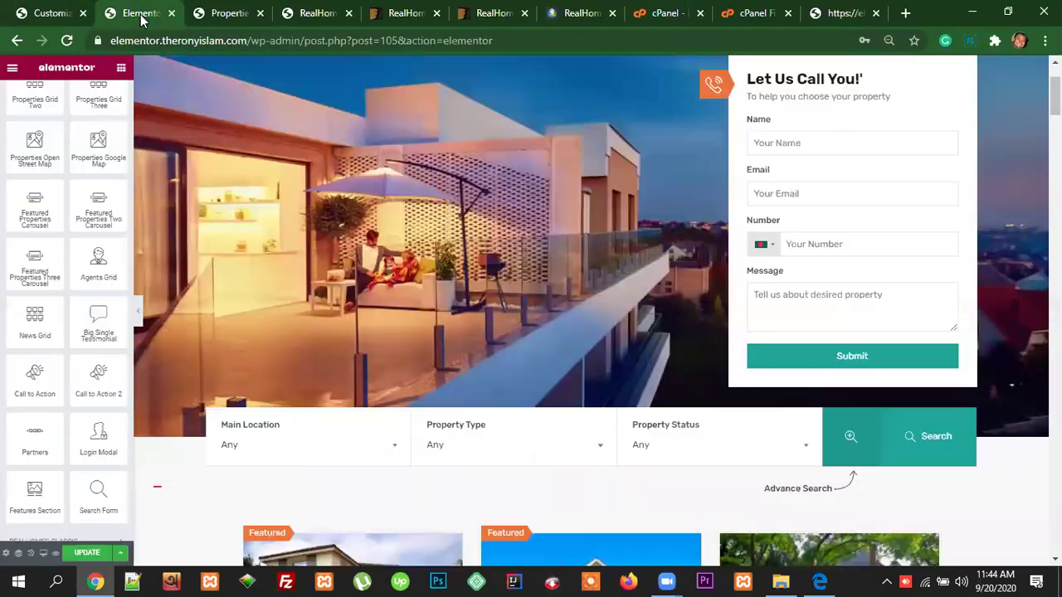
click(231, 15)
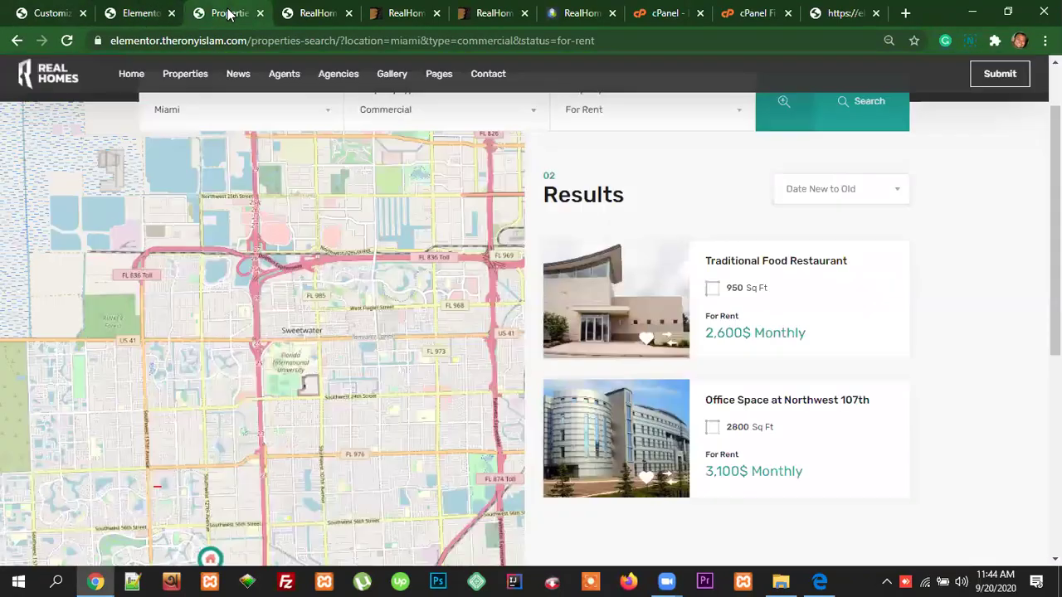
click(309, 15)
click(239, 14)
scroll(197, 150, up, 1)
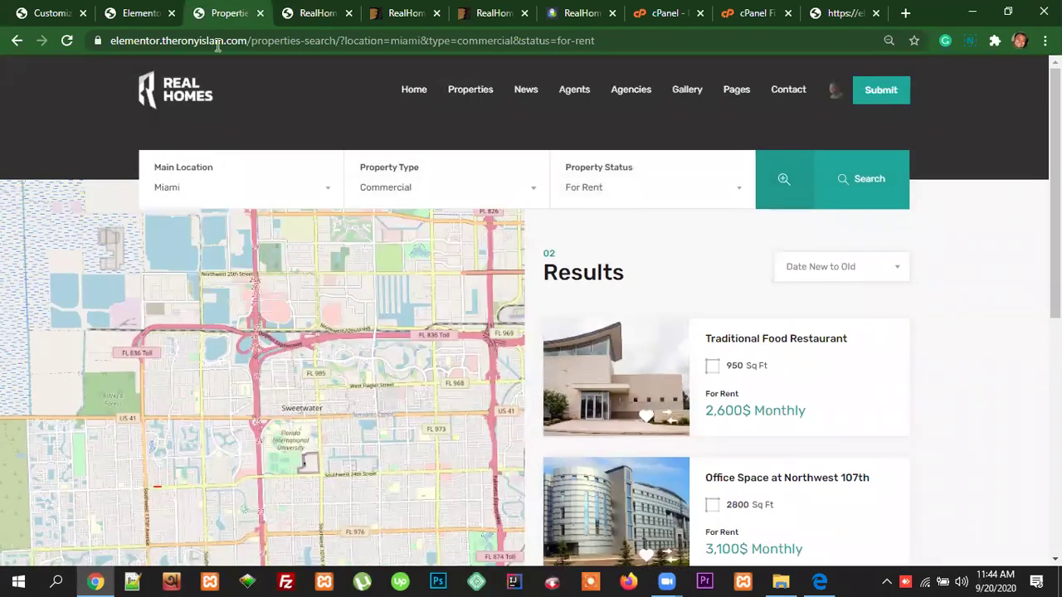
Step: Exit the Home page's Elementor editor to the WordPress dashboard without saving its changes
click(136, 12)
click(71, 13)
click(132, 13)
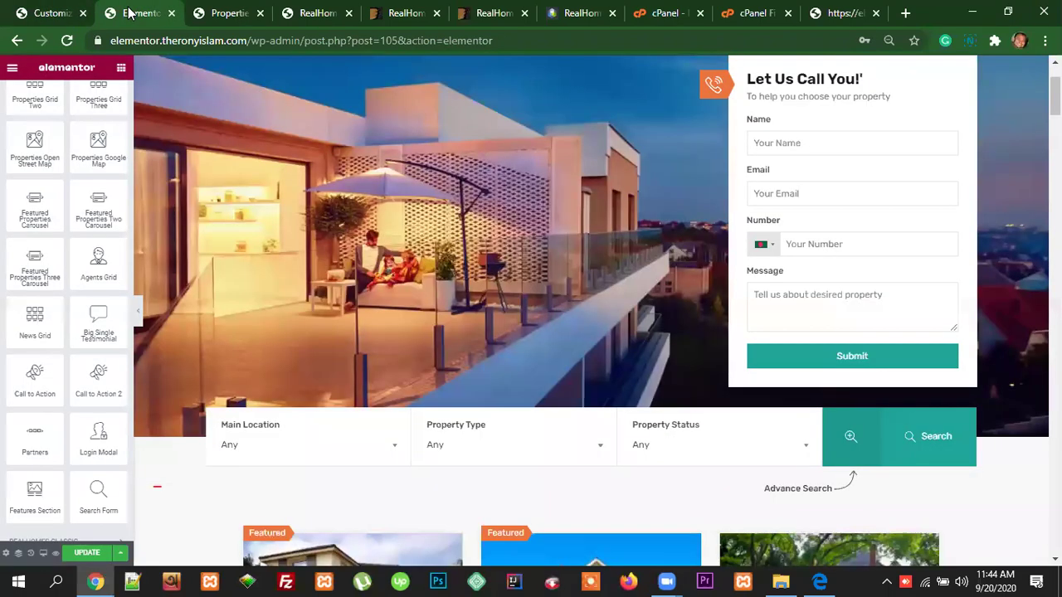
click(13, 69)
click(60, 282)
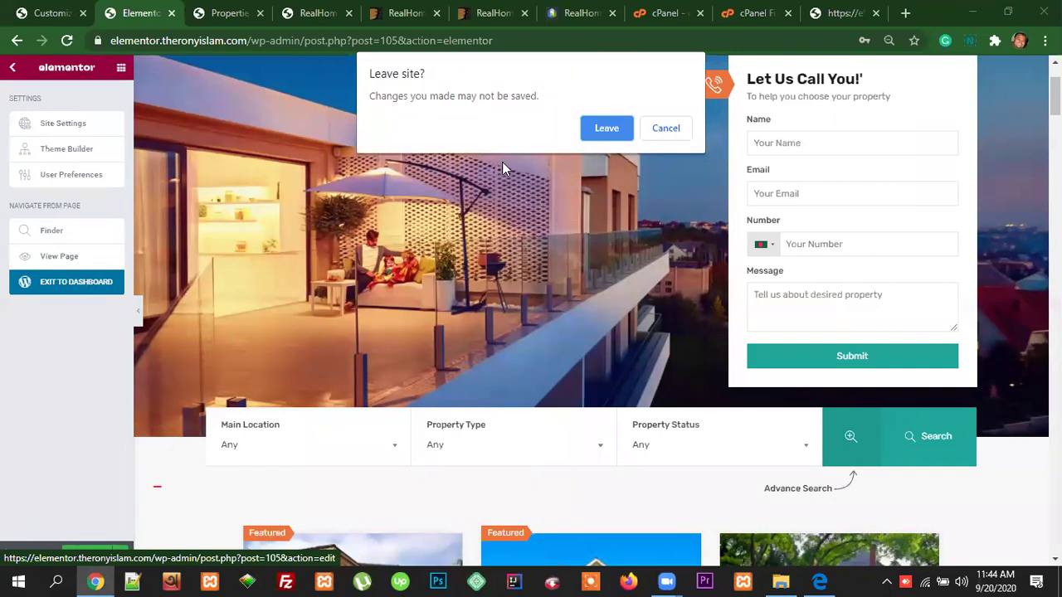
key(Return)
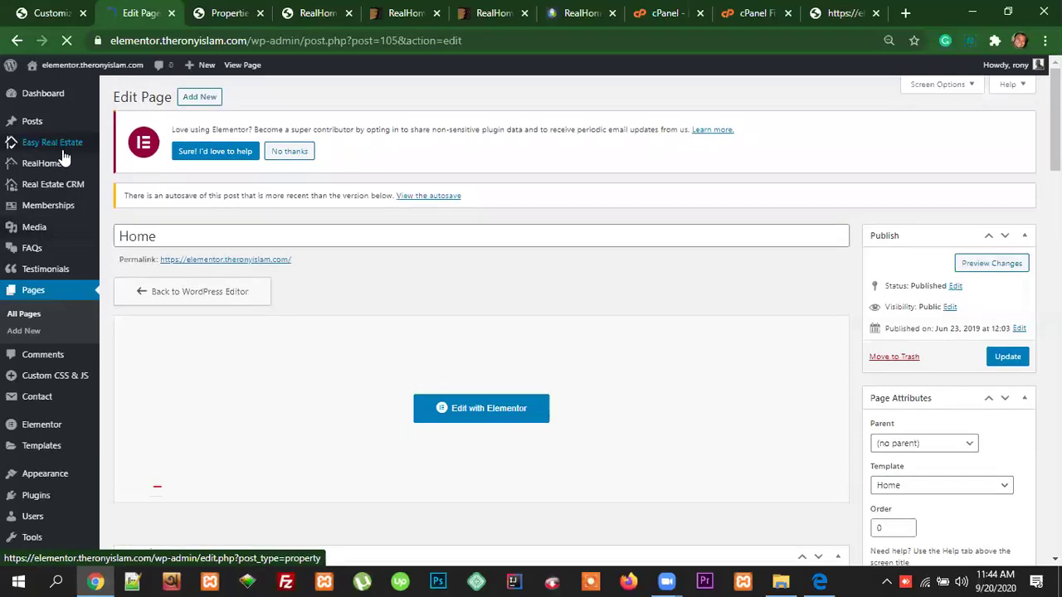
Step: Open the Easy Real Estate list of properties and look through all its entries
mouse_move(58, 149)
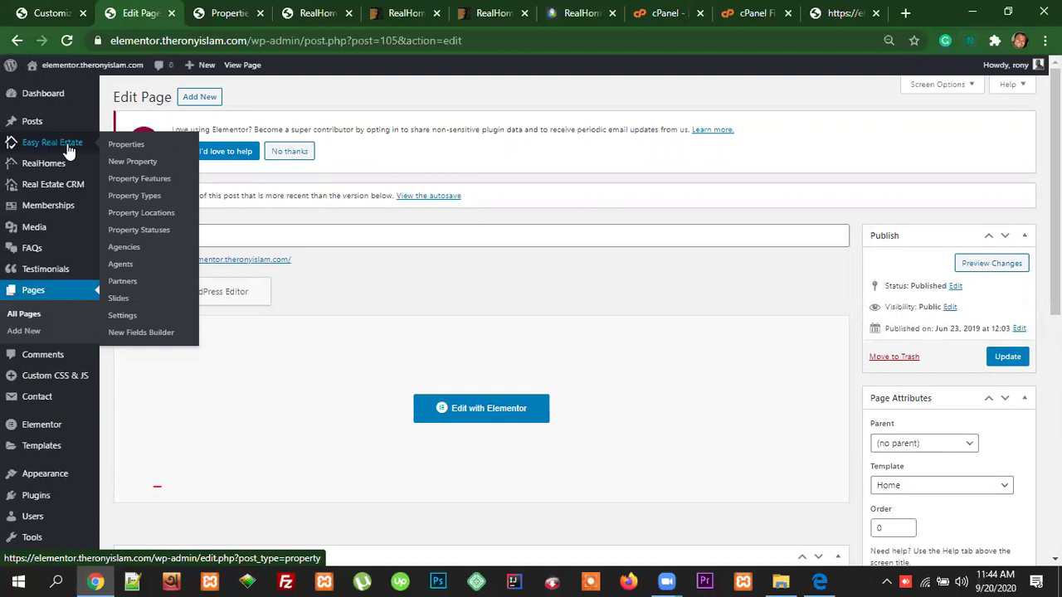
click(125, 146)
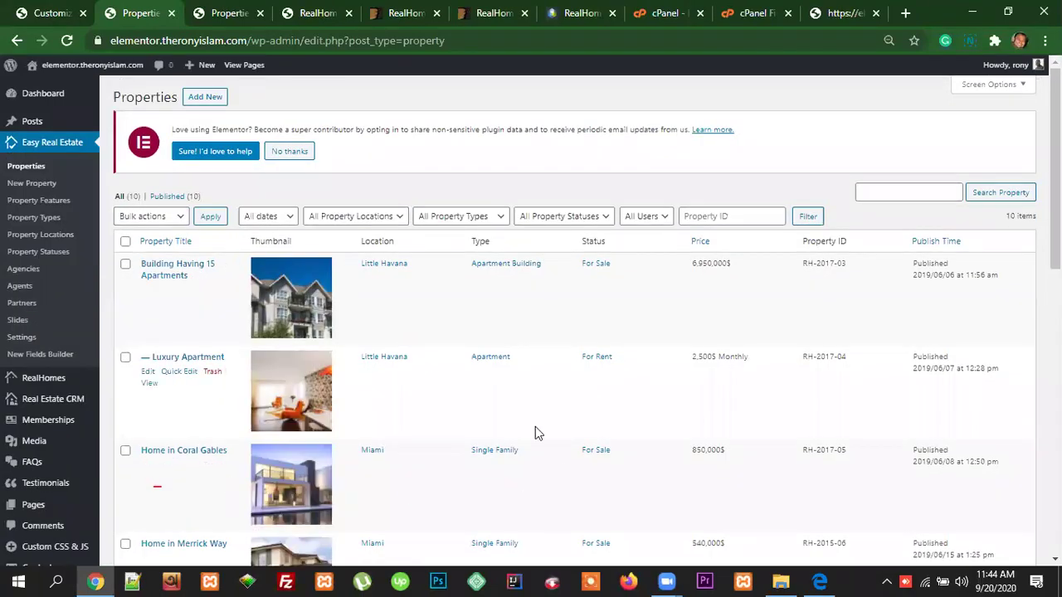
scroll(535, 427, down, 7)
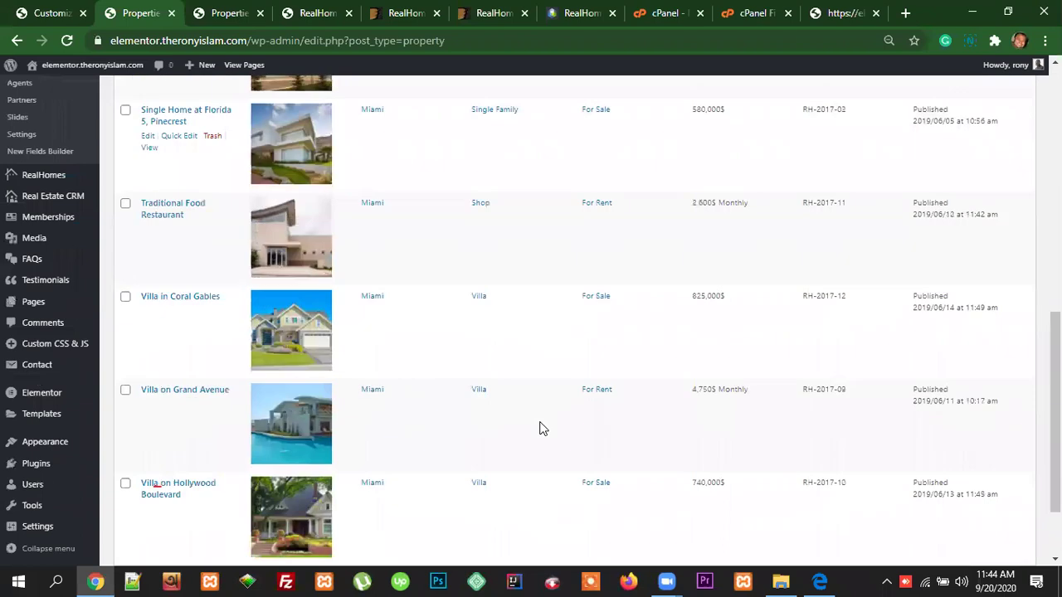
scroll(539, 428, down, 2)
scroll(582, 422, up, 10)
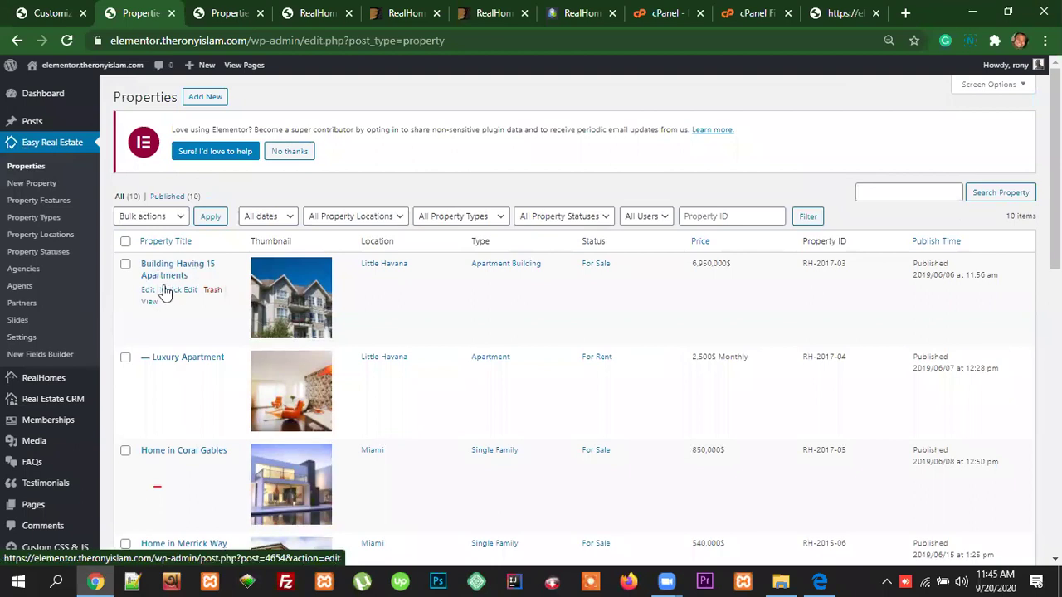
Step: Open the property "Building Having 15 Apartments" for editing and review its description and Basic Information fields
click(146, 291)
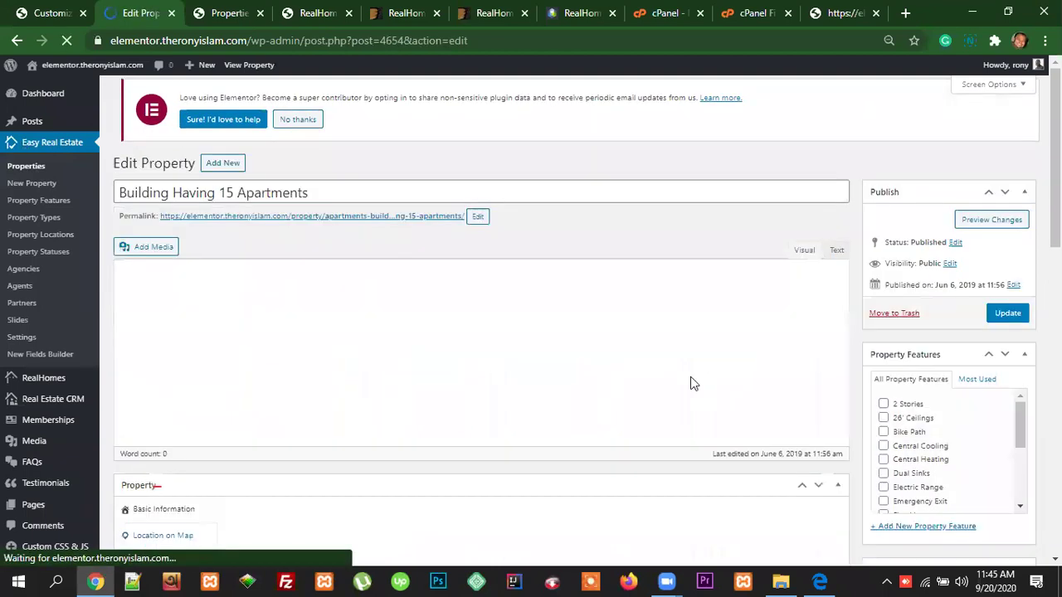
scroll(635, 414, down, 1)
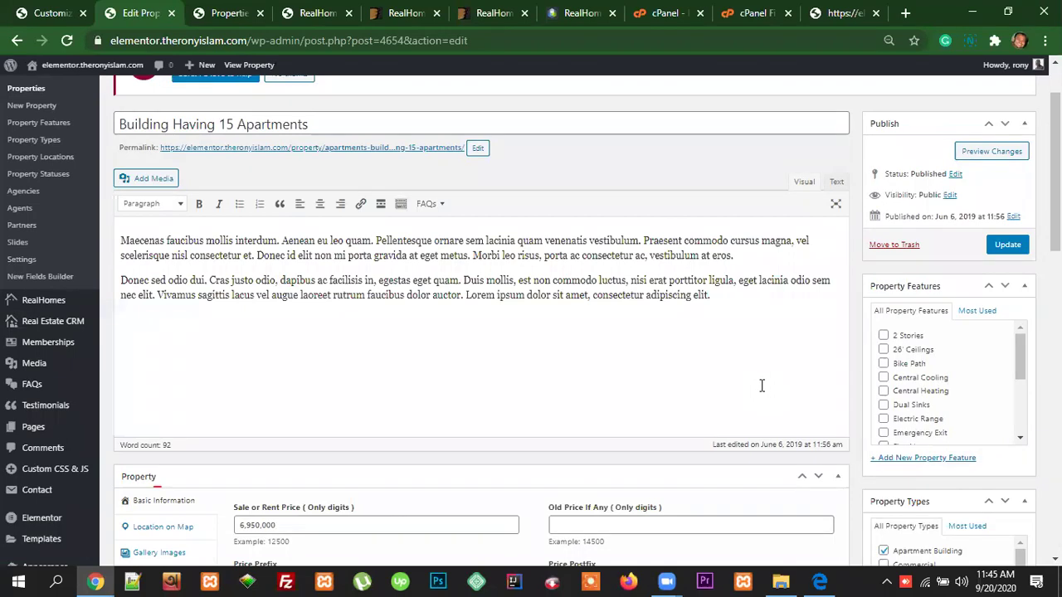
scroll(767, 358, down, 4)
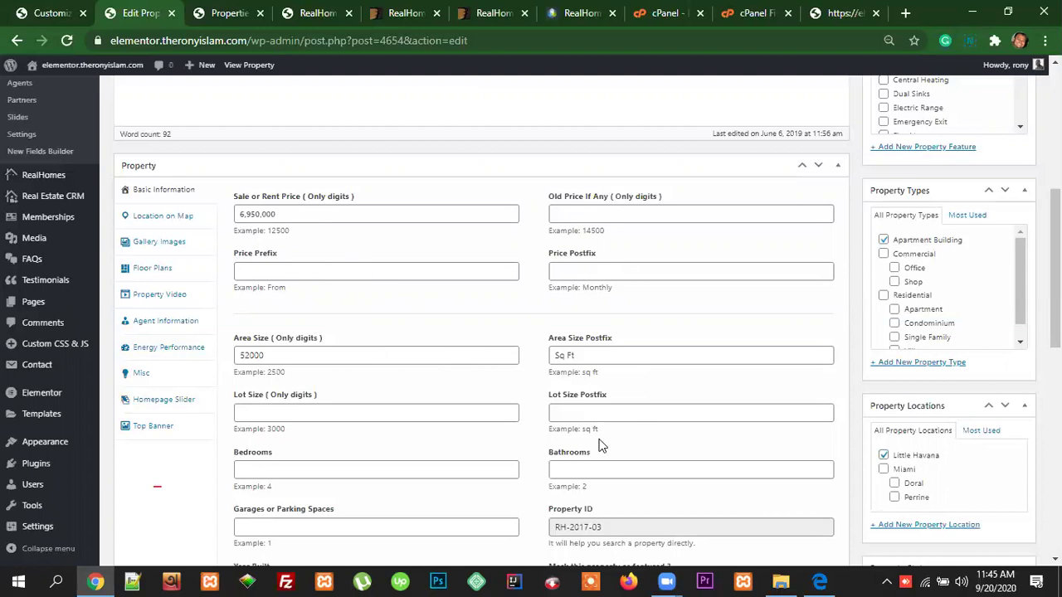
scroll(464, 464, down, 2)
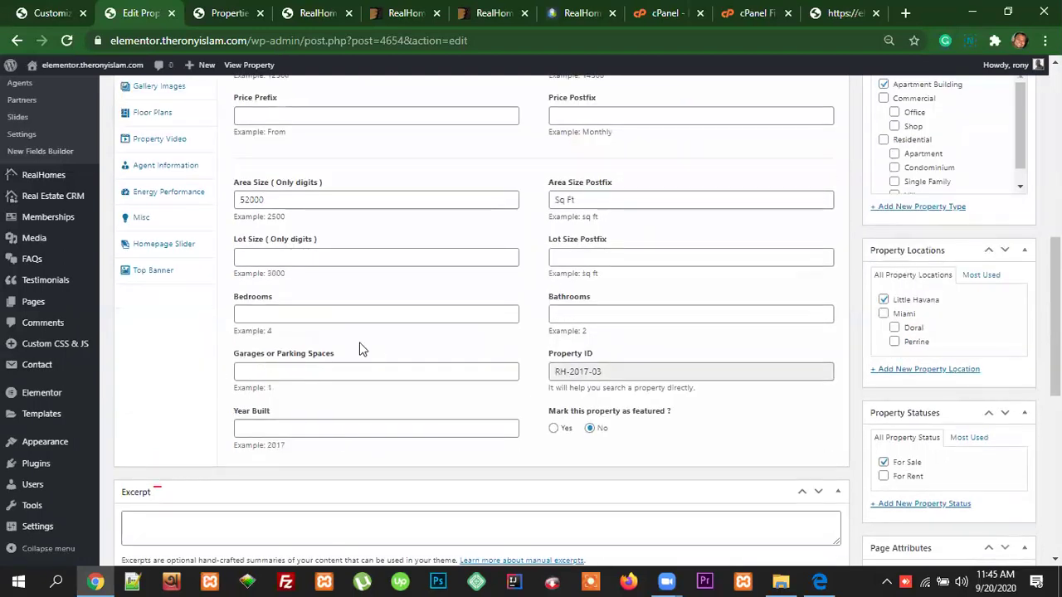
scroll(360, 349, up, 3)
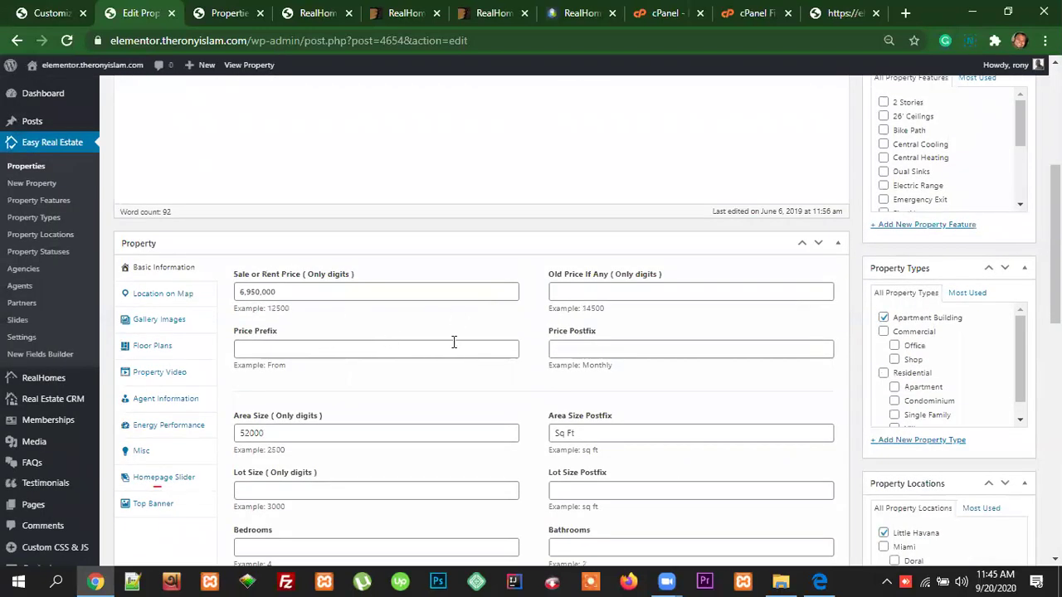
Step: Examine the property's price, area, bedroom, bathroom and garage fields together with its Property Features, Types, Locations and Statuses
scroll(705, 465, down, 2)
scroll(749, 446, up, 2)
scroll(751, 451, down, 1)
scroll(755, 440, up, 3)
scroll(717, 484, down, 3)
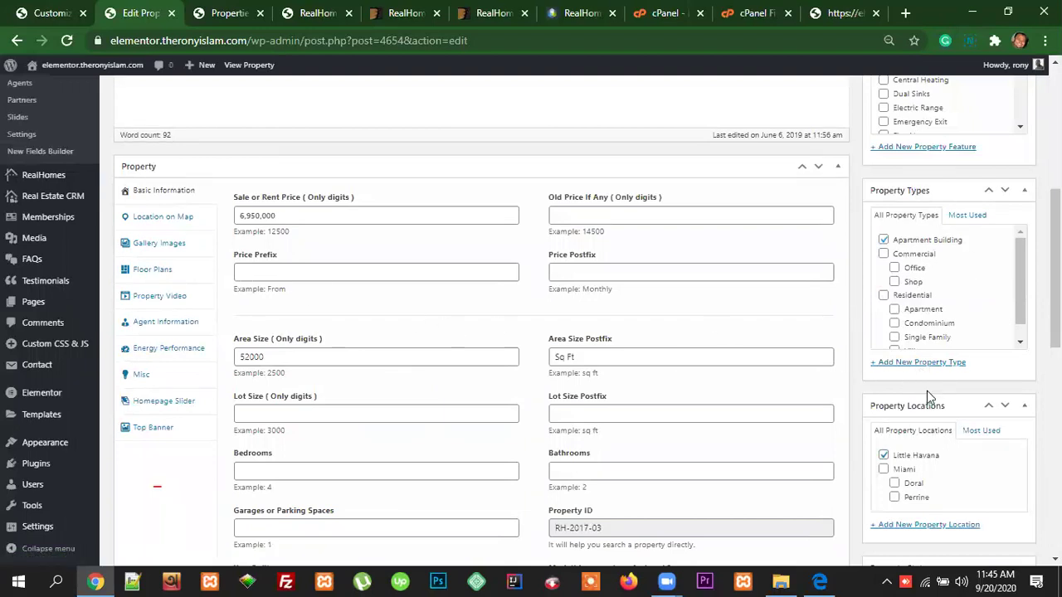
scroll(1023, 346, up, 3)
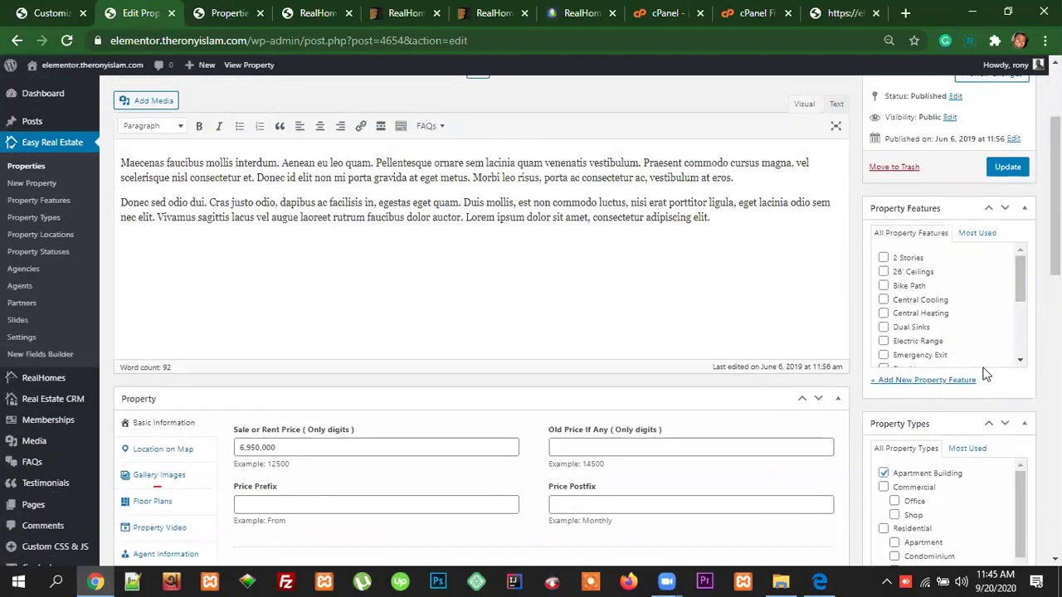
scroll(918, 370, down, 2)
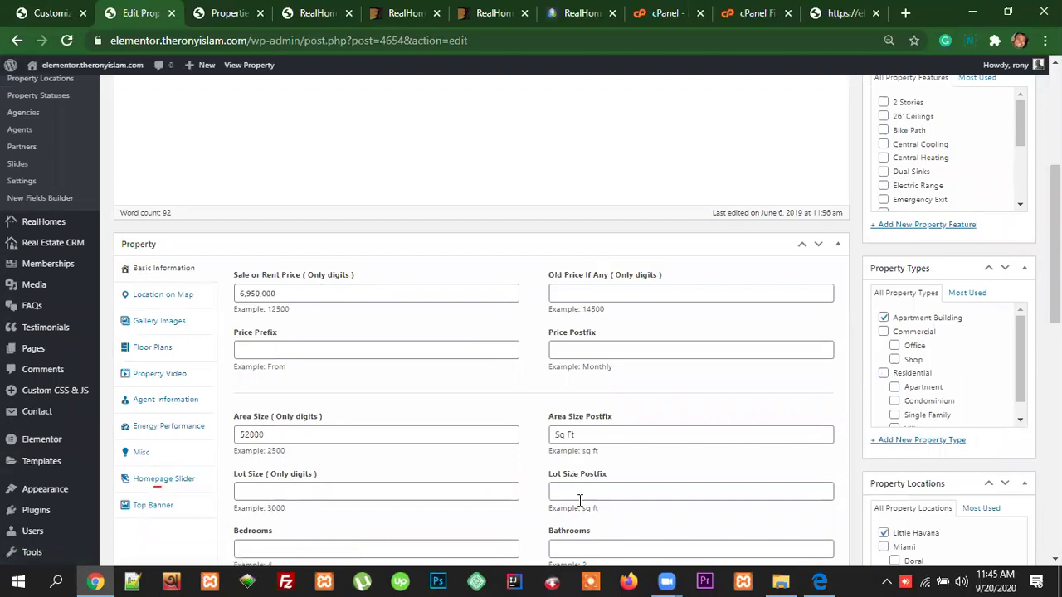
scroll(579, 498, down, 1)
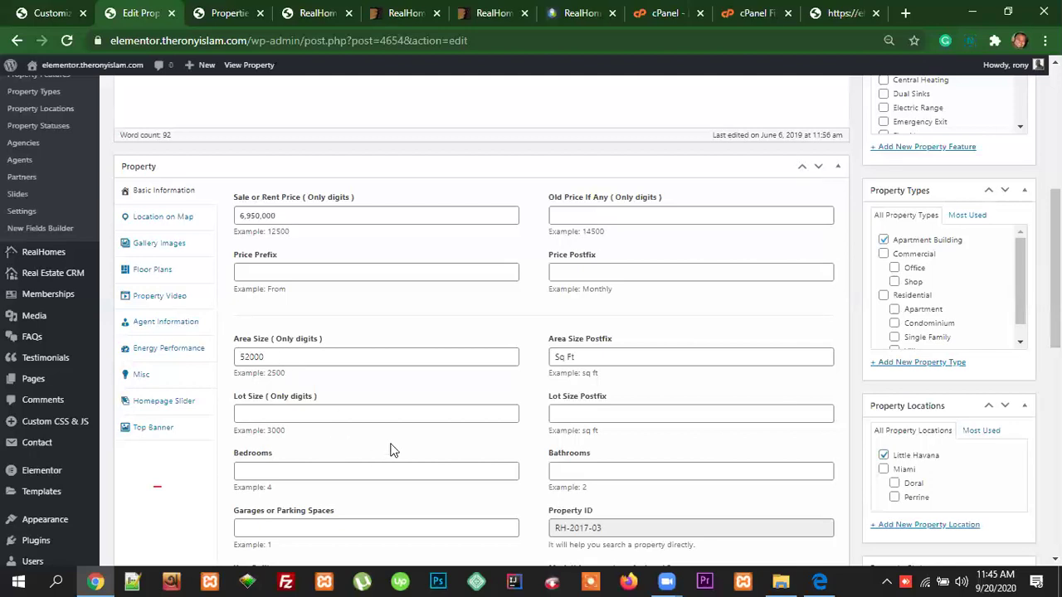
scroll(398, 423, down, 1)
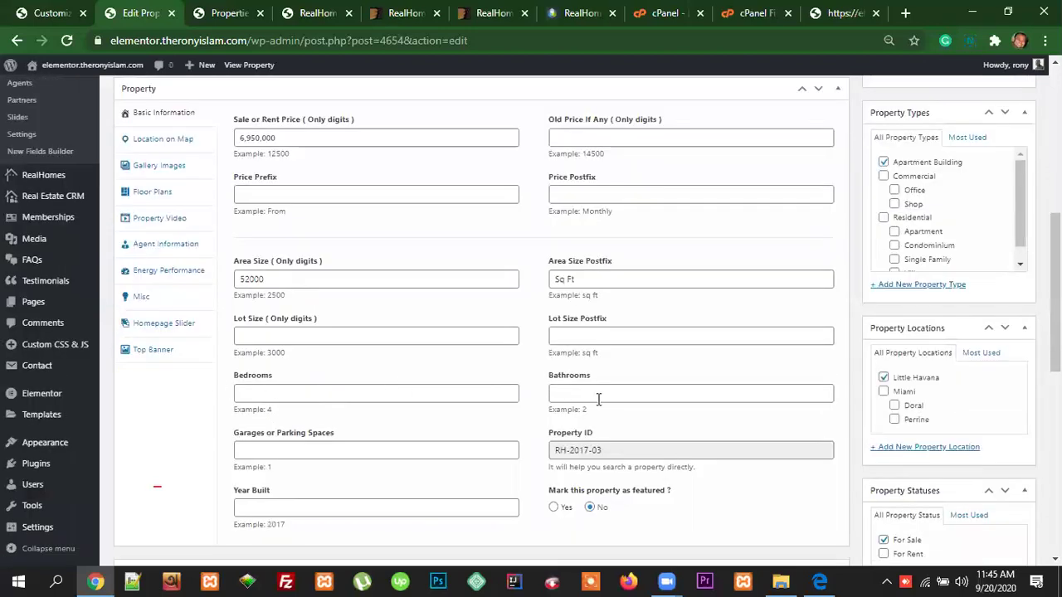
scroll(490, 414, down, 1)
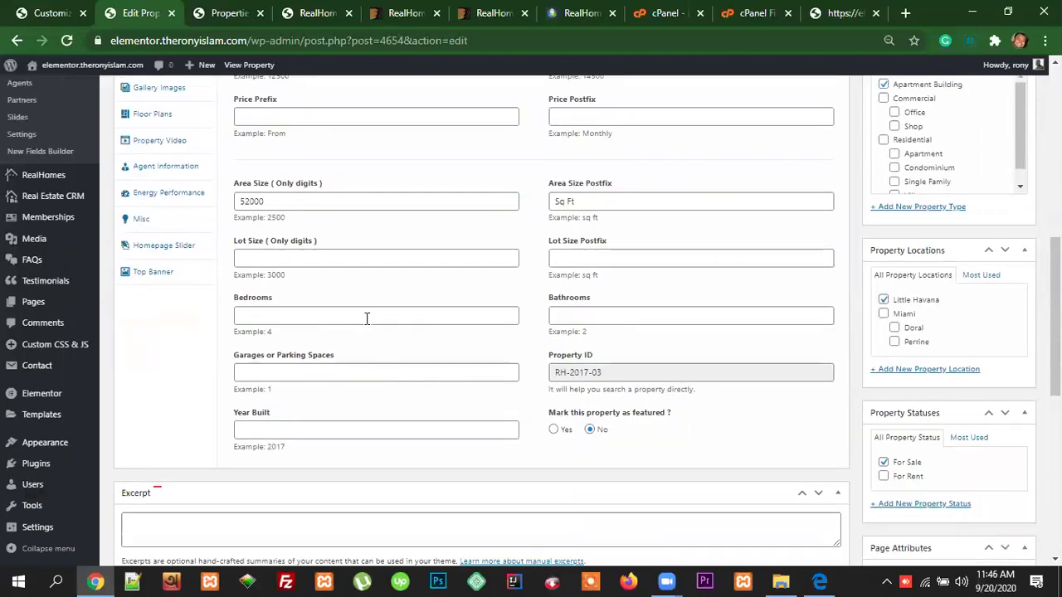
Step: Review the property's Location on Map, Gallery Images and Floor Plans settings
scroll(332, 290, up, 2)
click(156, 222)
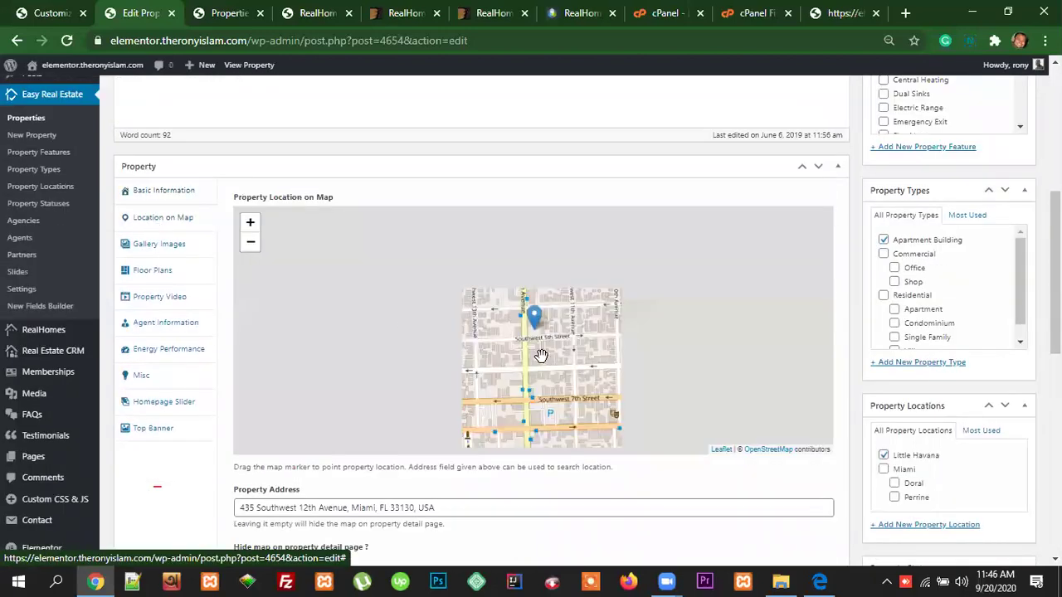
scroll(557, 503, down, 1)
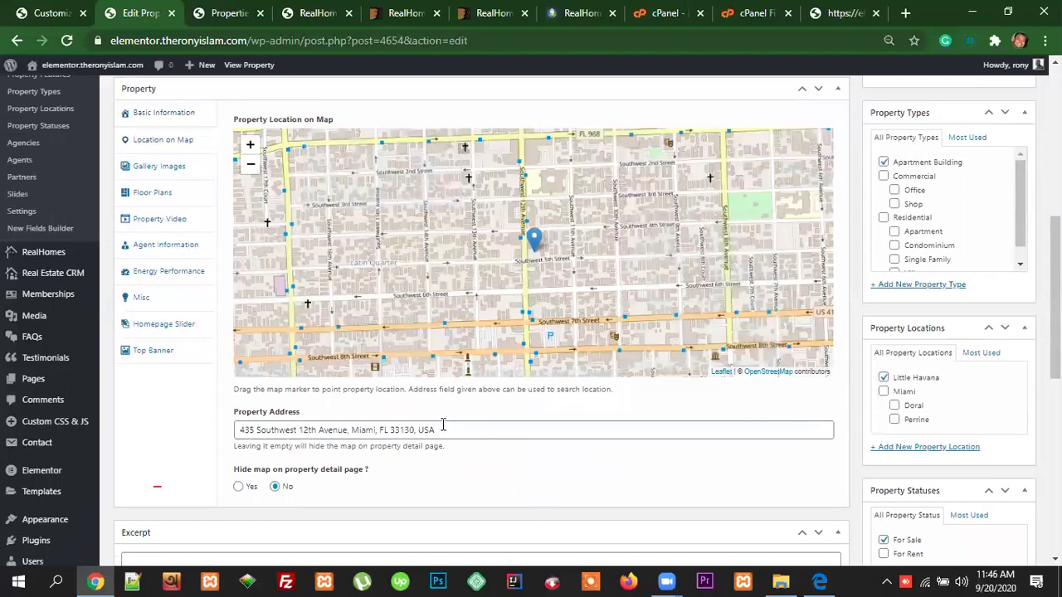
click(158, 171)
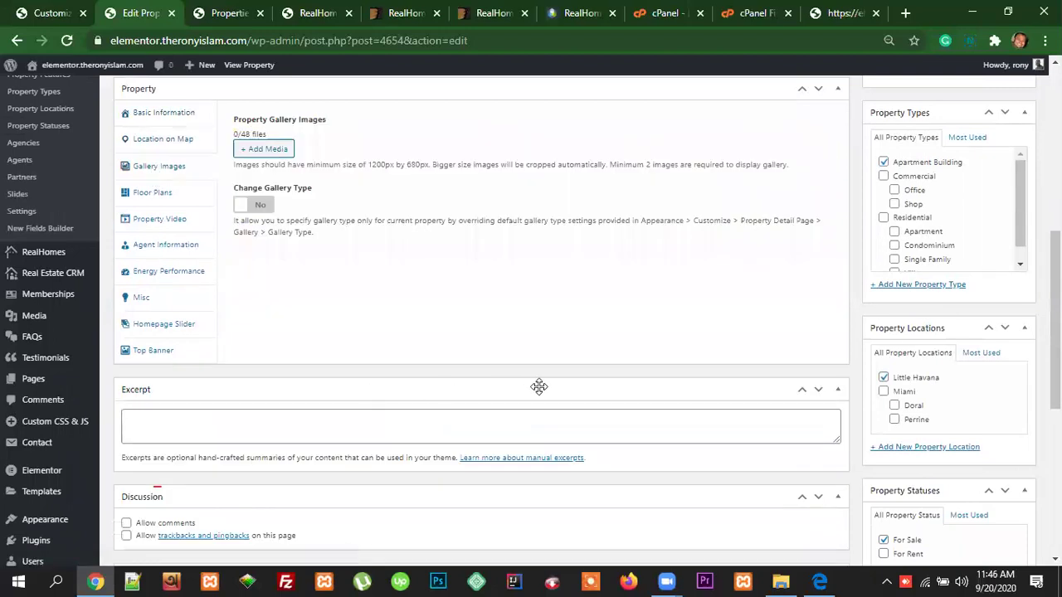
click(156, 193)
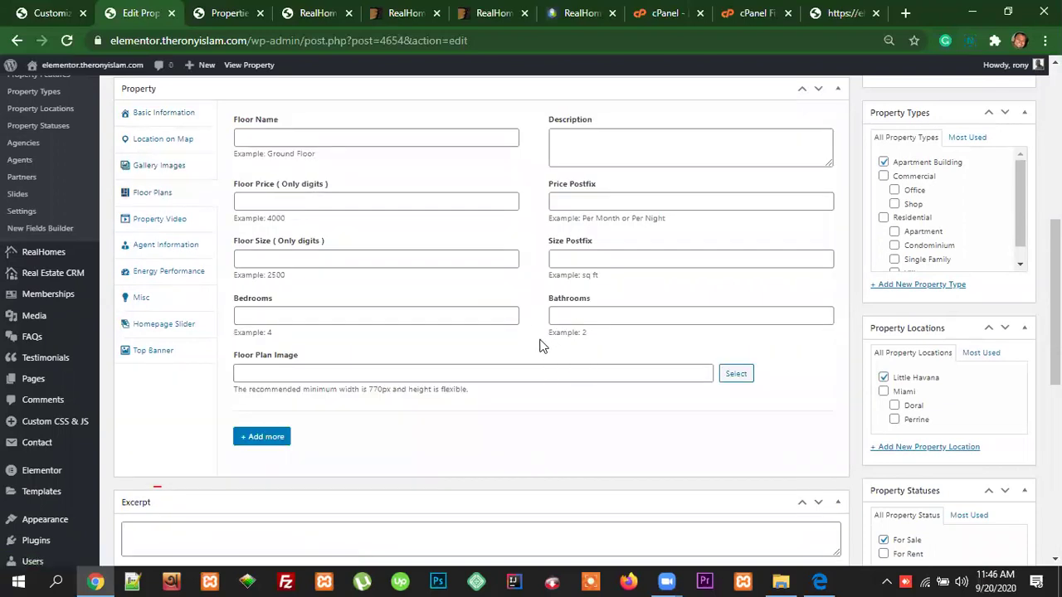
scroll(529, 349, up, 1)
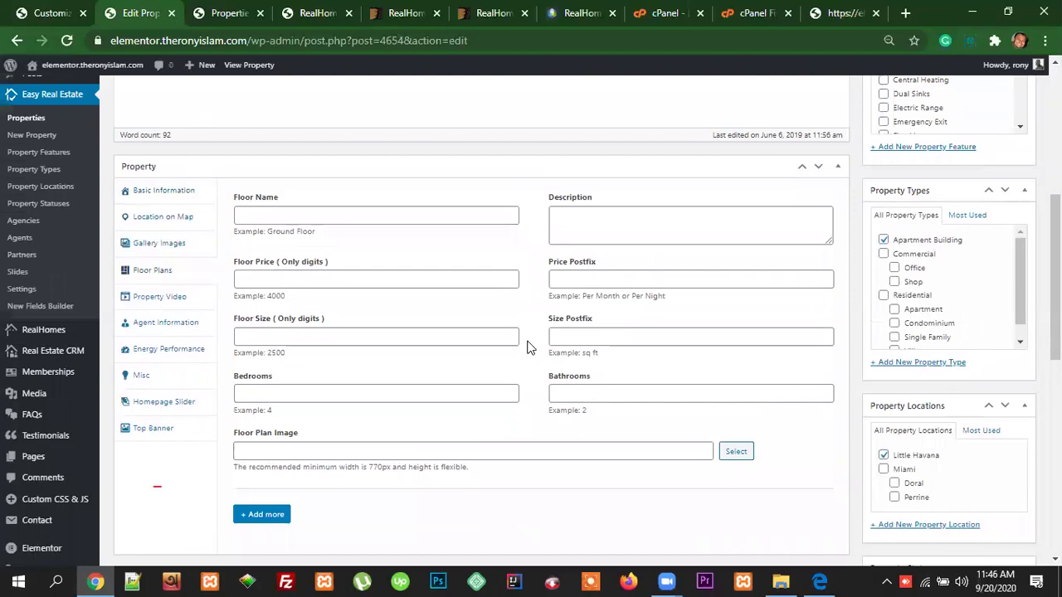
Step: Add a second floor plan entry to the property and remove that entry again
click(295, 218)
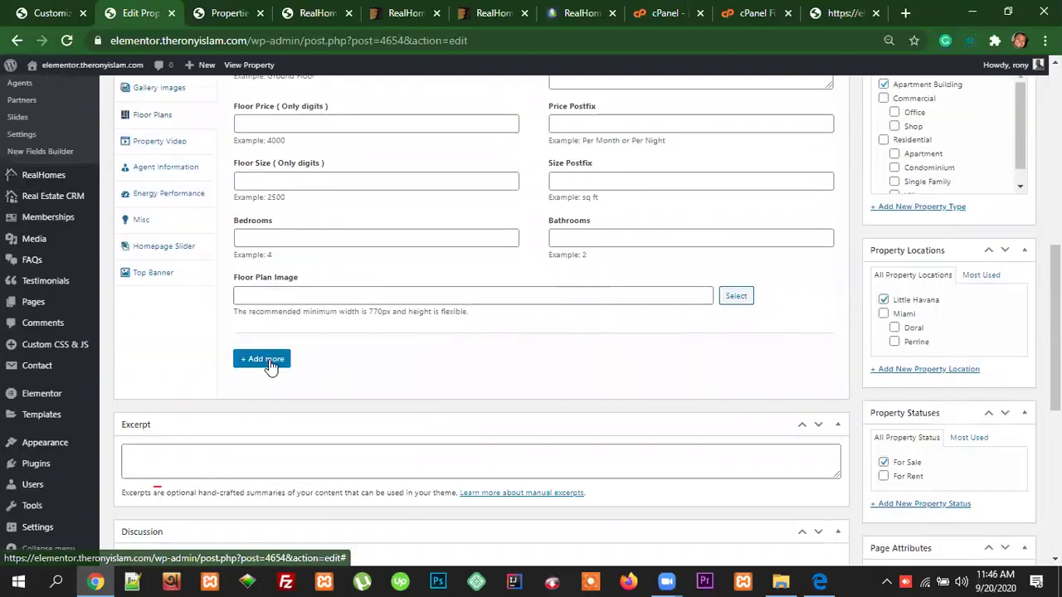
click(265, 360)
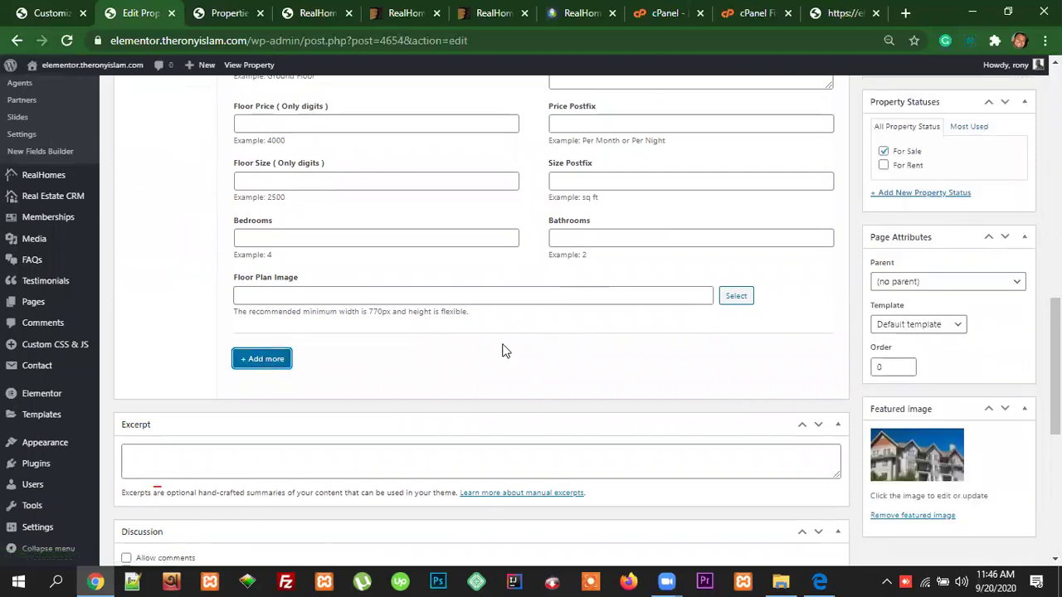
scroll(448, 340, up, 3)
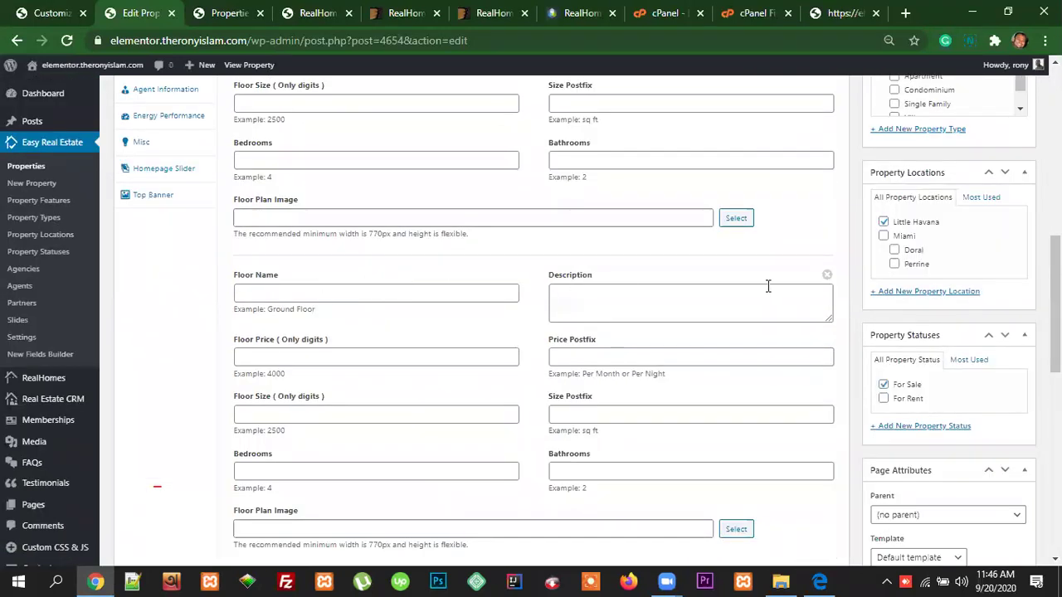
click(827, 275)
scroll(393, 304, up, 3)
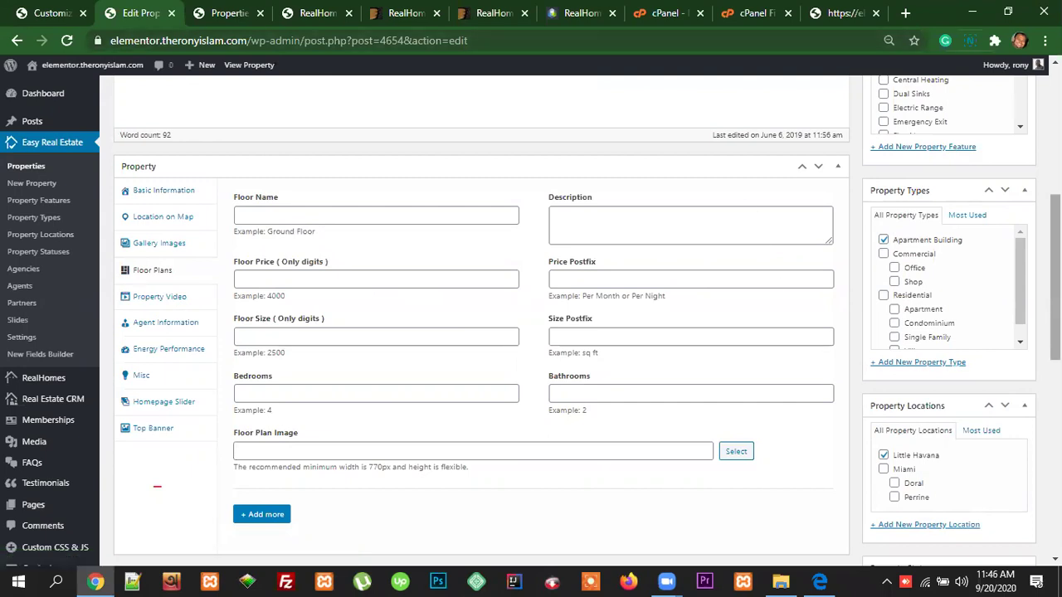
Step: Return to the property's description and highlight its two paragraphs of text
scroll(1056, 274, up, 5)
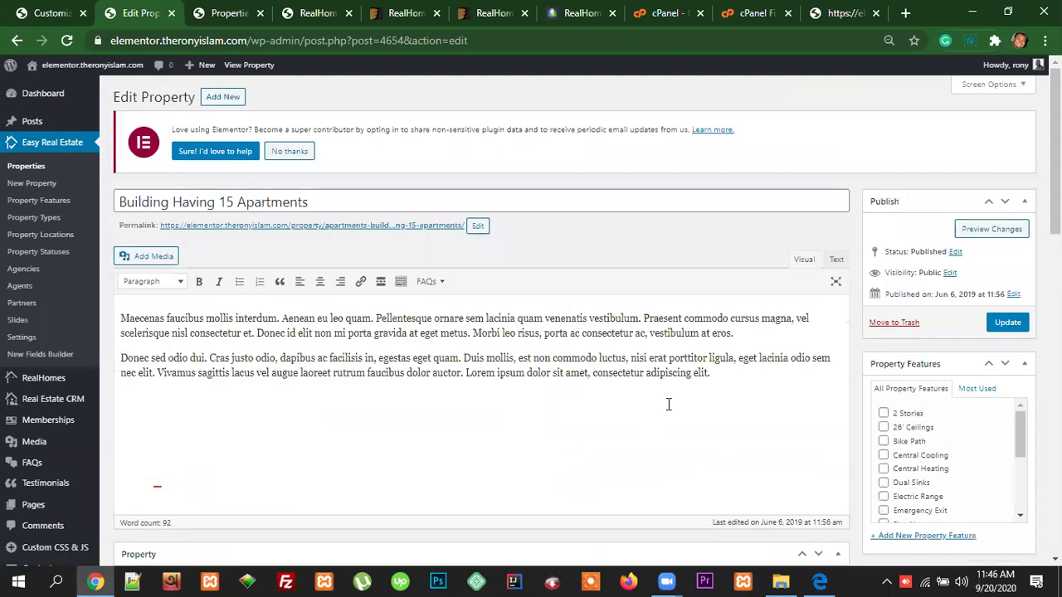
drag(730, 374, 125, 308)
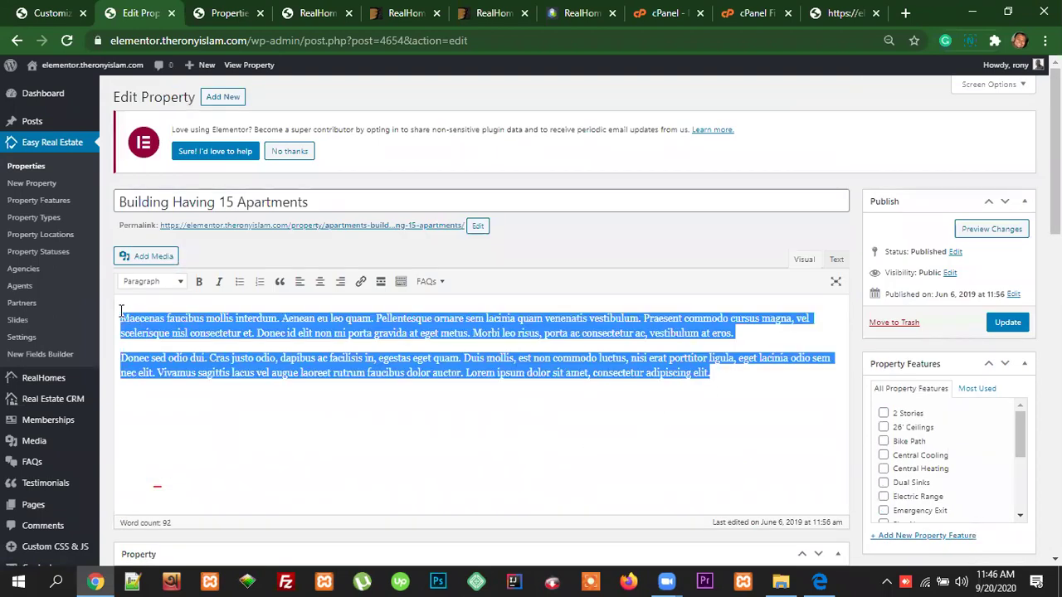
click(687, 408)
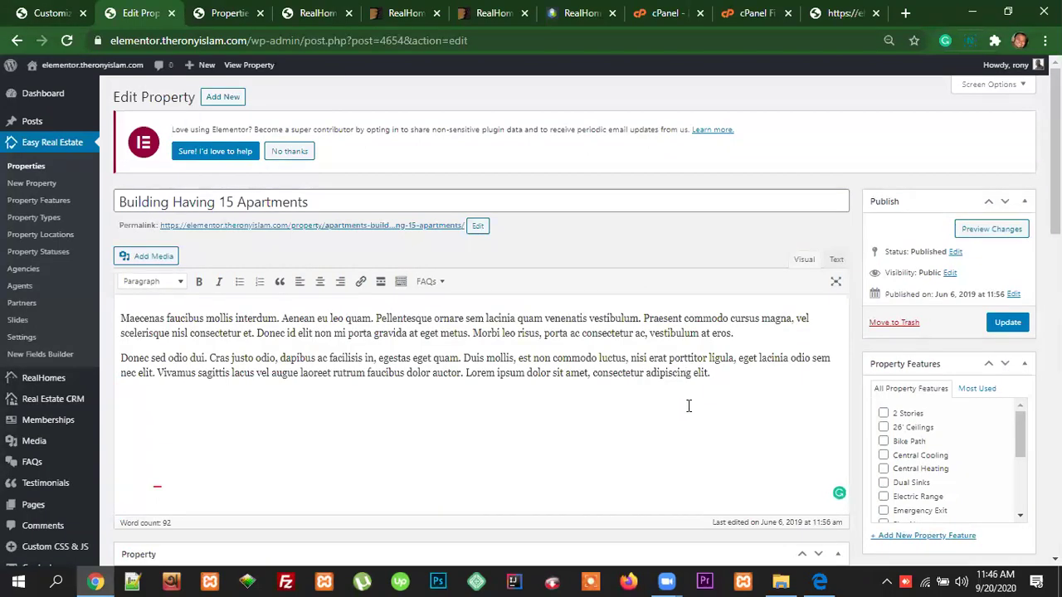
drag(679, 373, 124, 315)
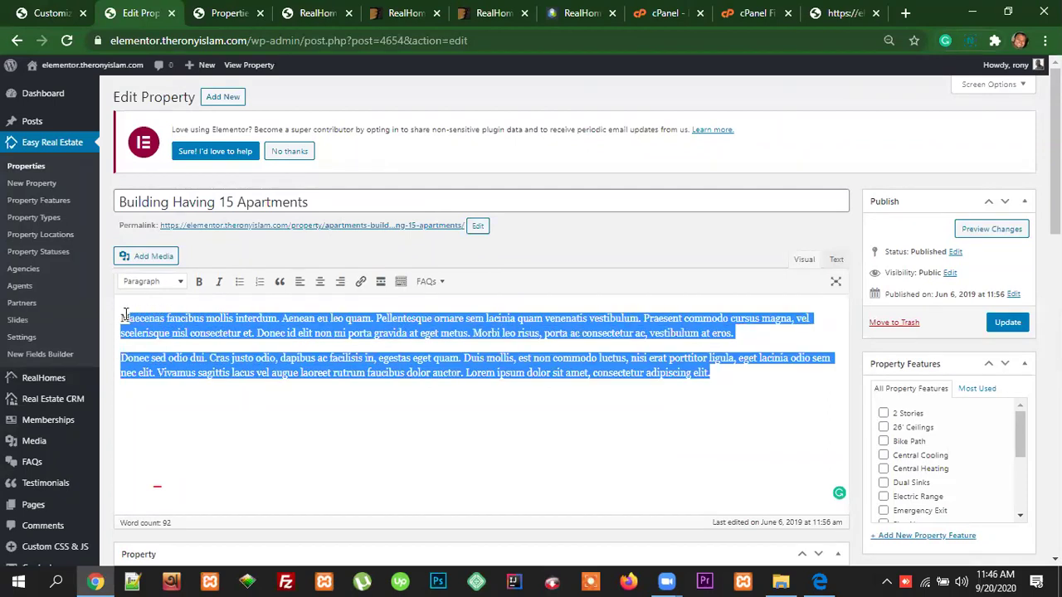
click(724, 377)
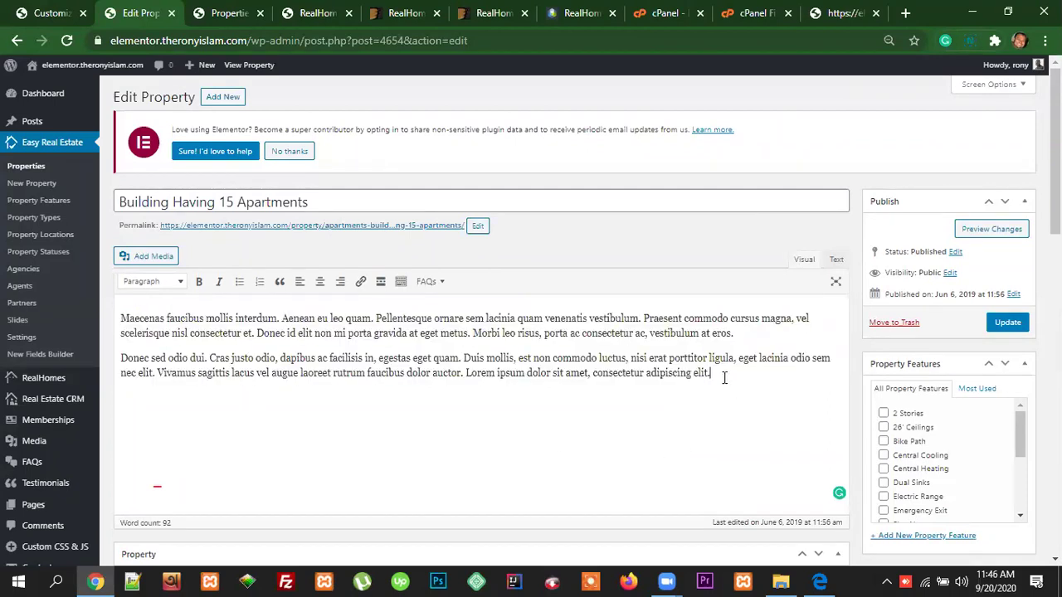
drag(717, 373, 120, 317)
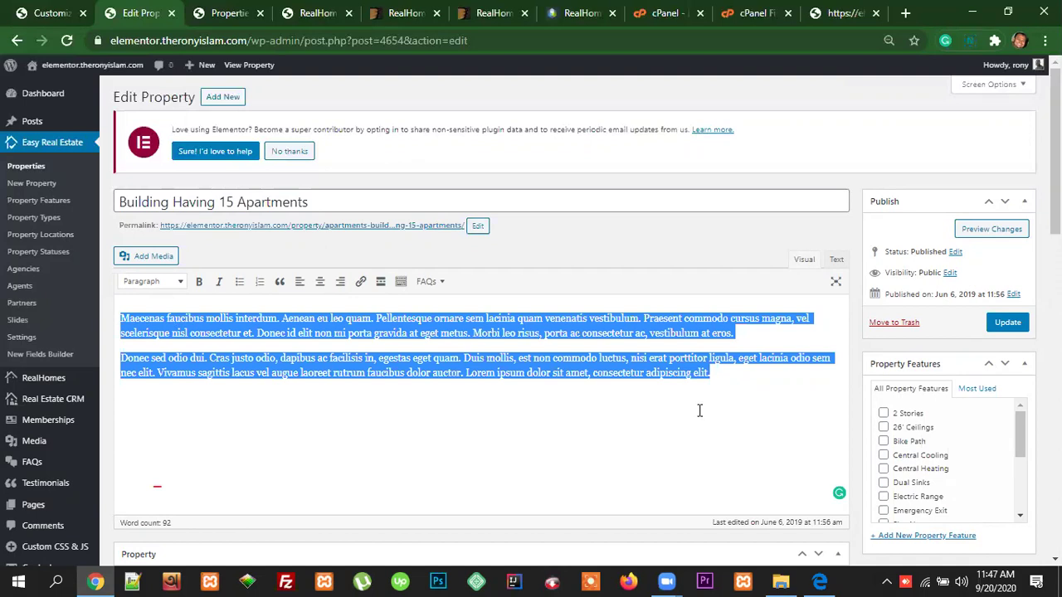
Step: Switch to the RealHomes Modern demo homepage and inspect the login form shown for account access and property submission, closing it each time
click(281, 26)
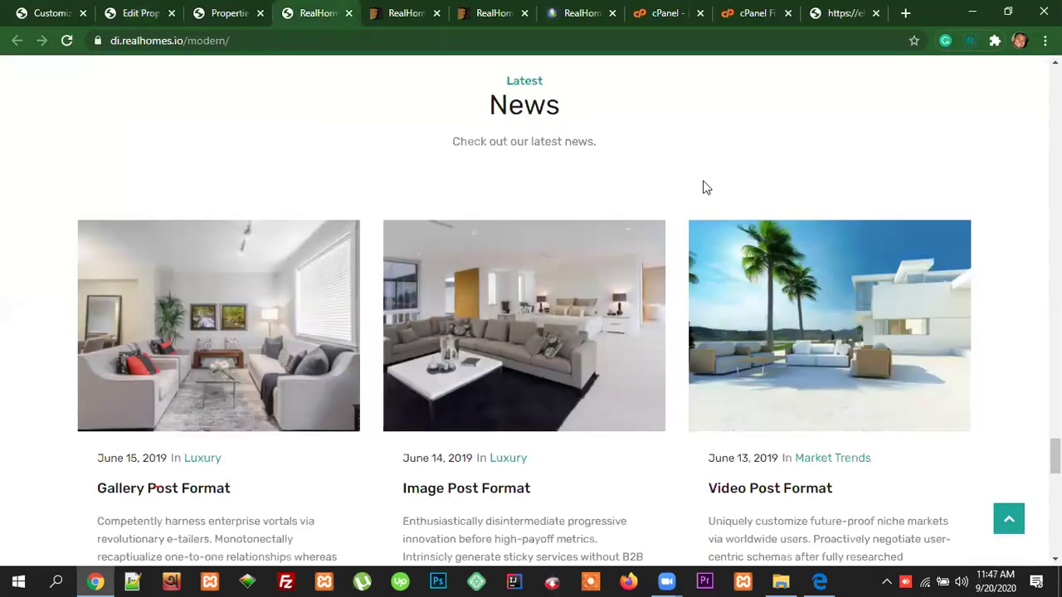
scroll(863, 207, up, 15)
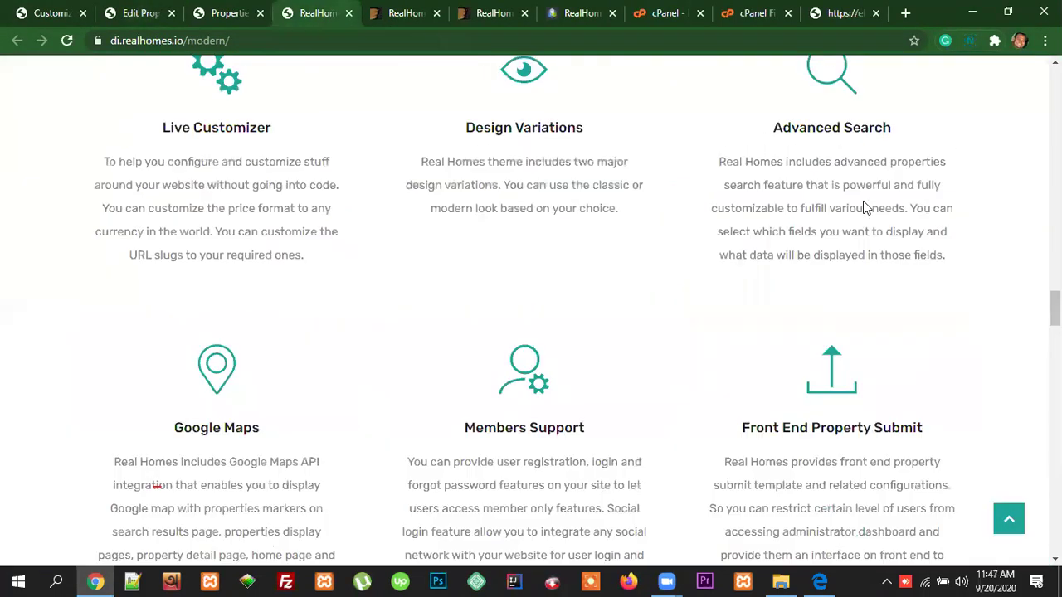
scroll(937, 142, up, 10)
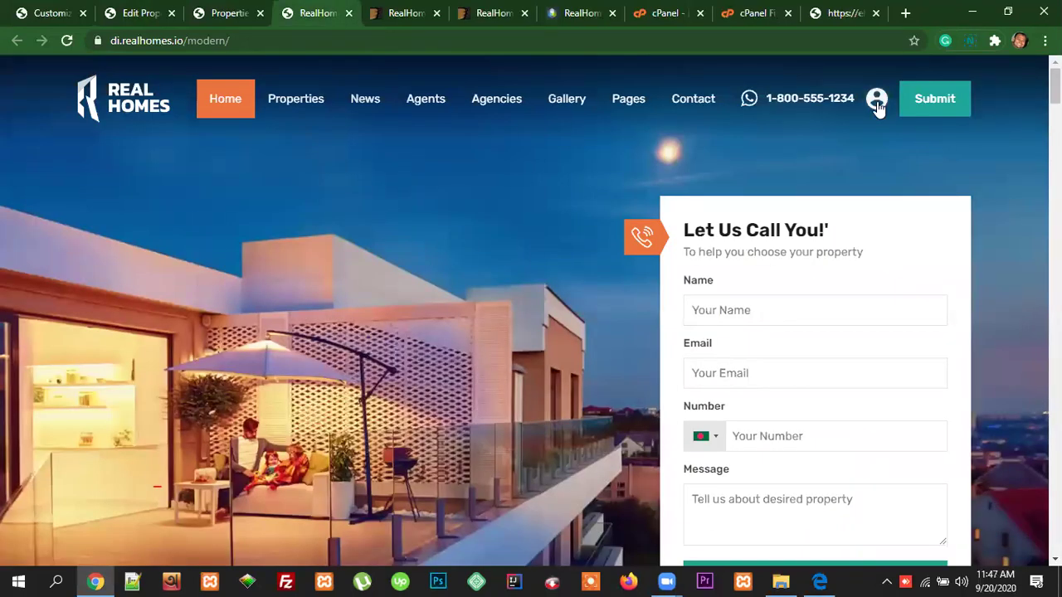
click(877, 101)
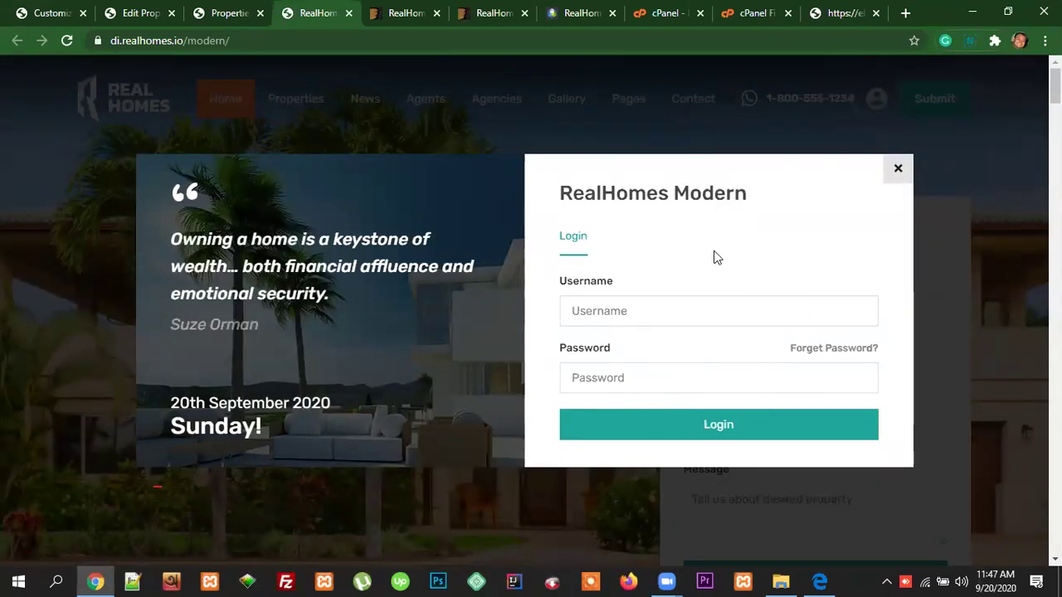
click(612, 310)
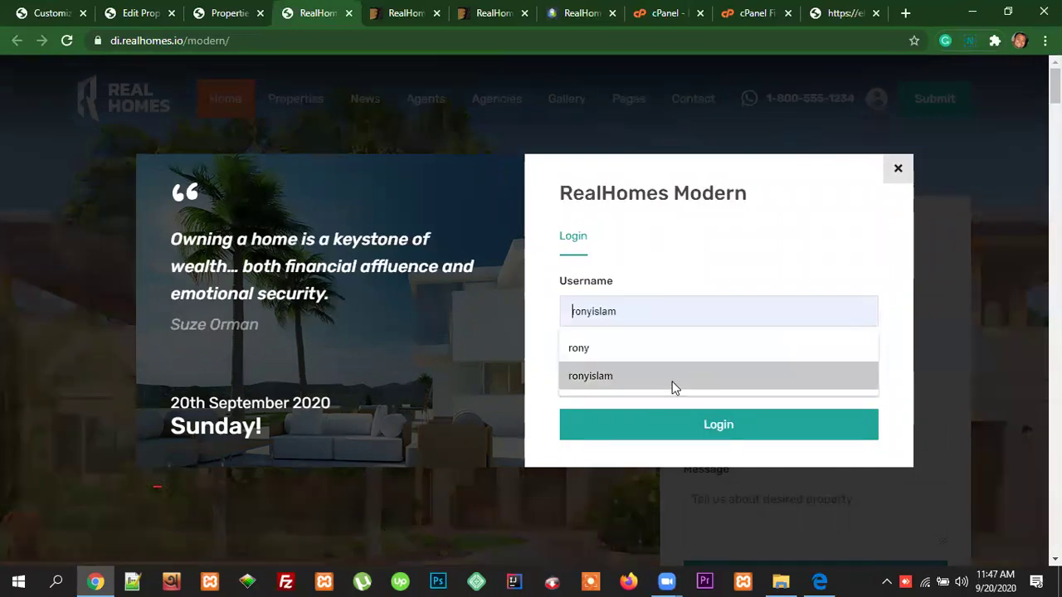
click(943, 183)
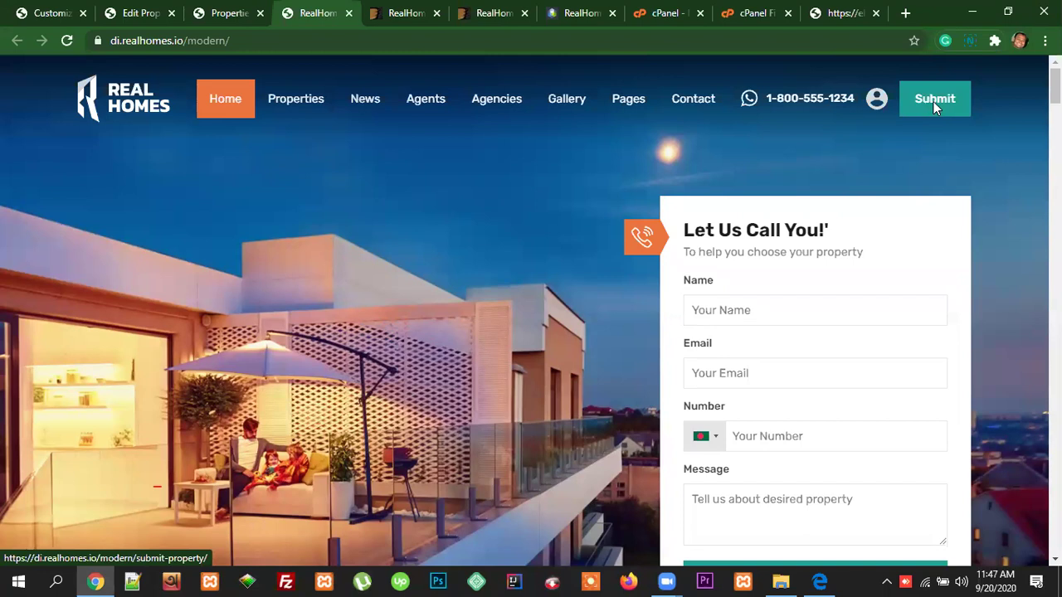
click(933, 101)
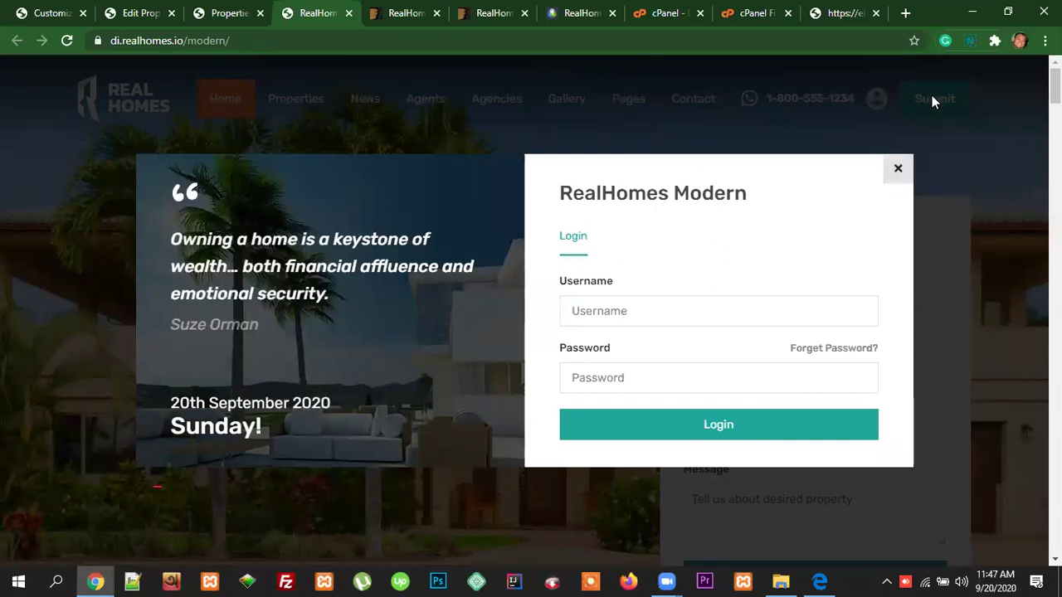
click(911, 171)
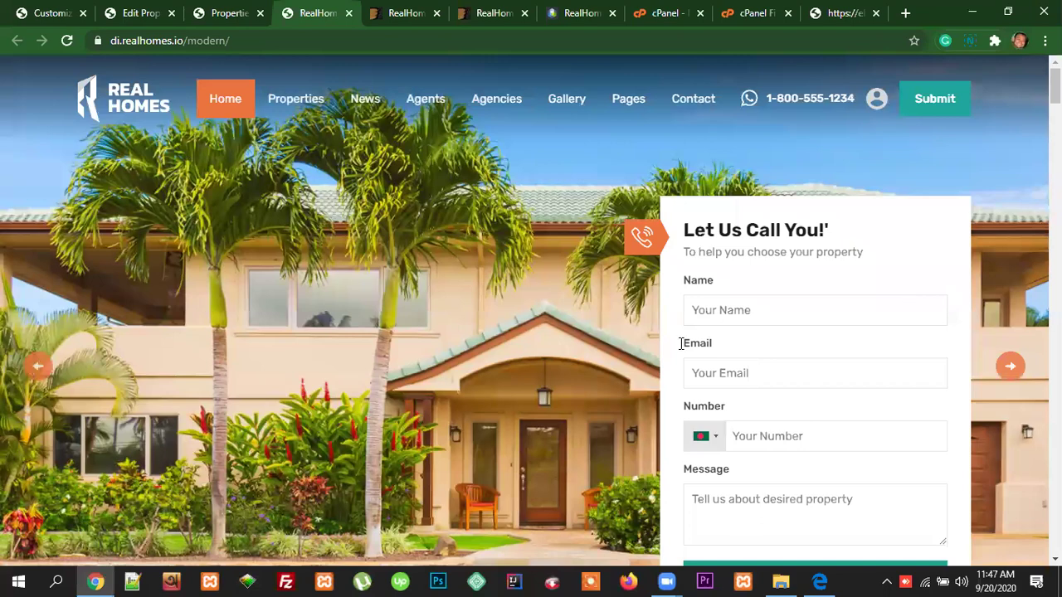
Step: Look through the demo homepage's search form, Latest Properties and Featured Properties sections, and return to its header
scroll(693, 375, down, 4)
scroll(693, 373, down, 2)
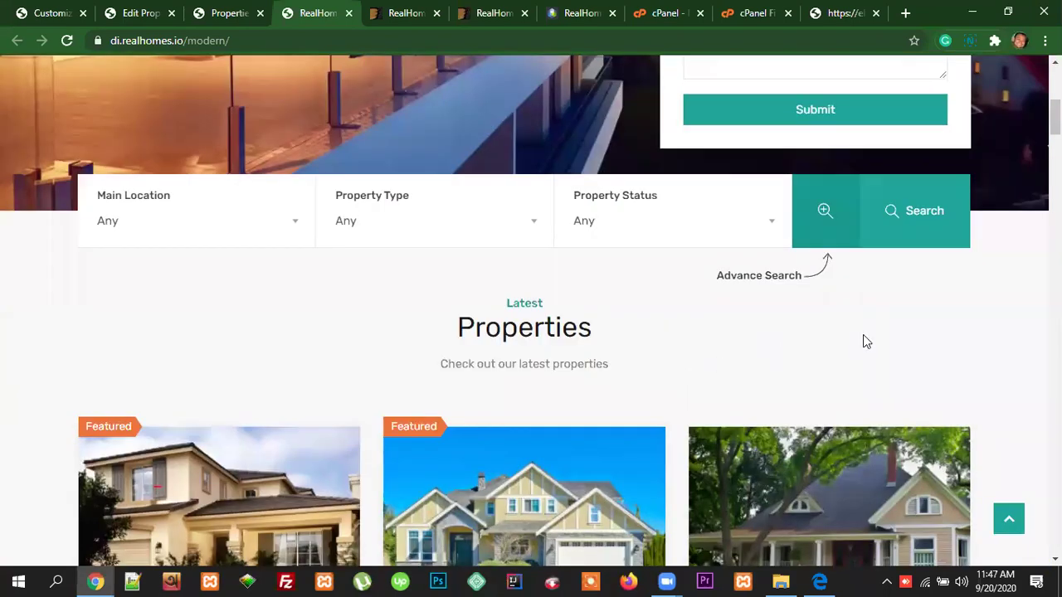
scroll(822, 342, down, 5)
scroll(891, 364, down, 5)
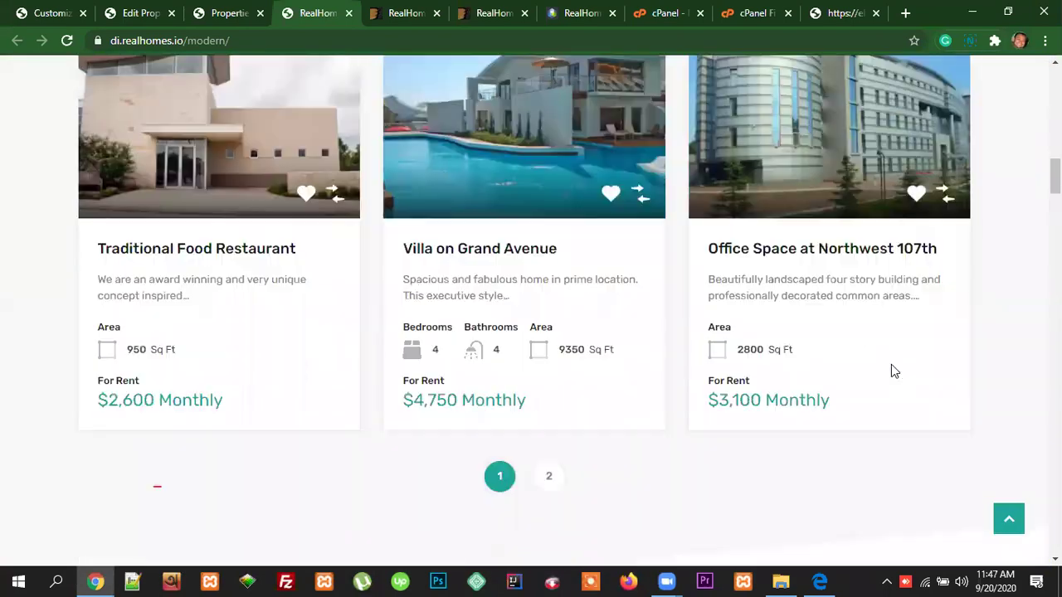
scroll(857, 431, down, 3)
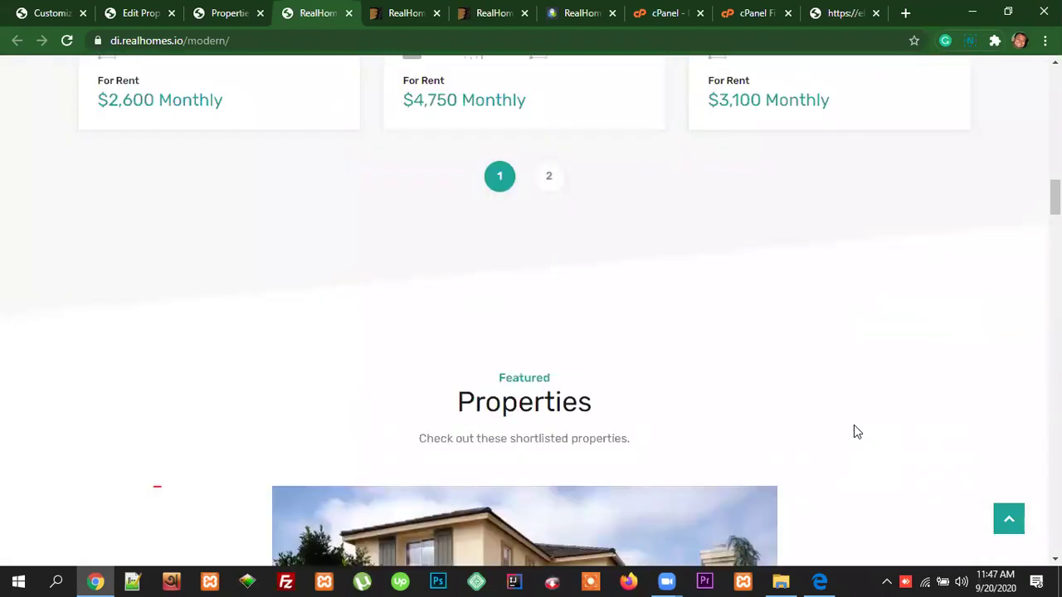
scroll(871, 401, up, 20)
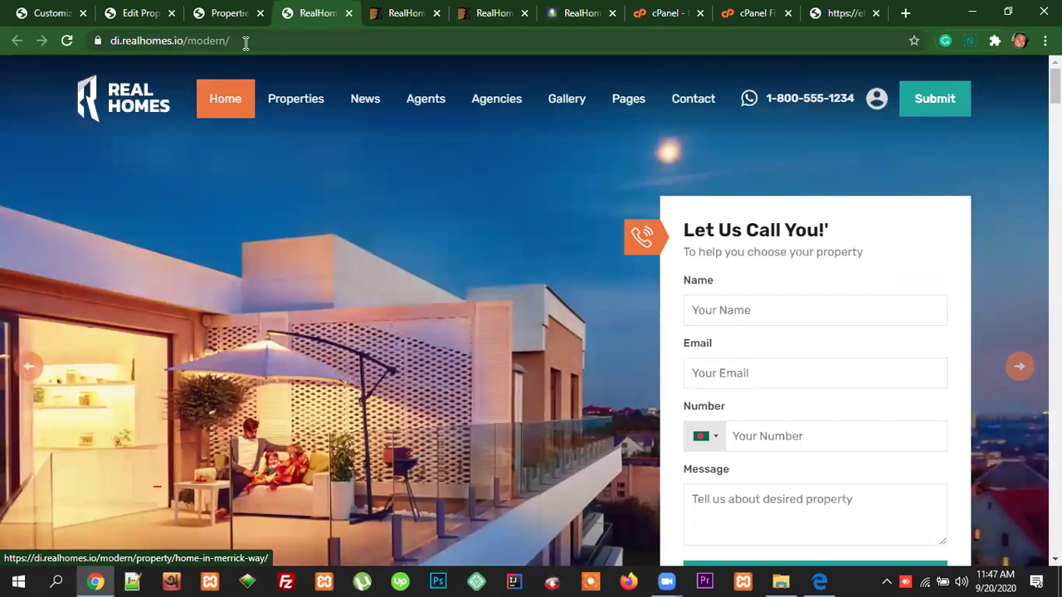
Step: Switch back to the Customizer and review the Property Detail Page sections, including the Basics settings
click(22, 12)
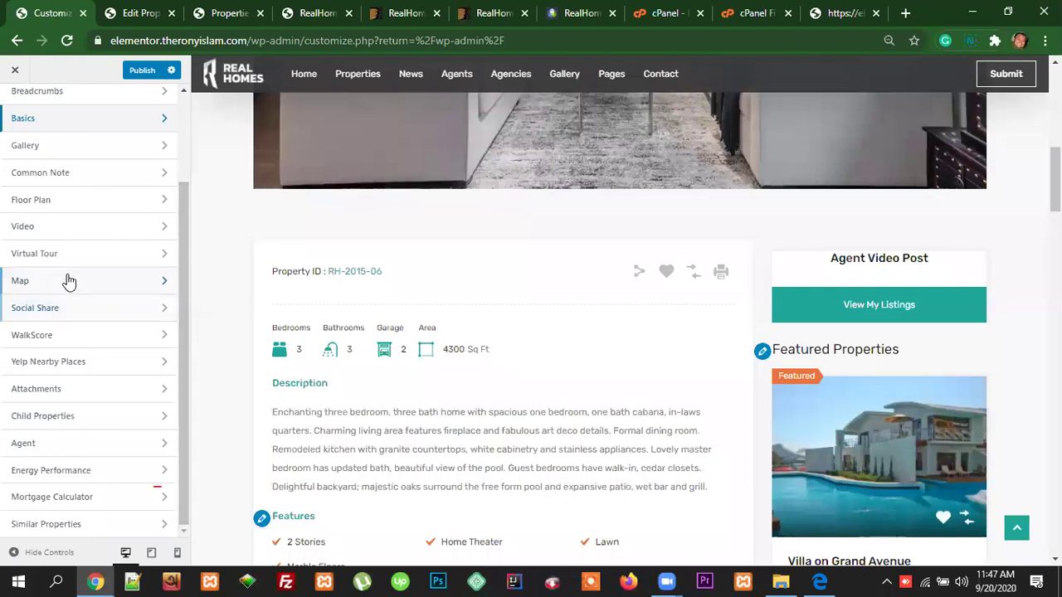
scroll(124, 357, up, 3)
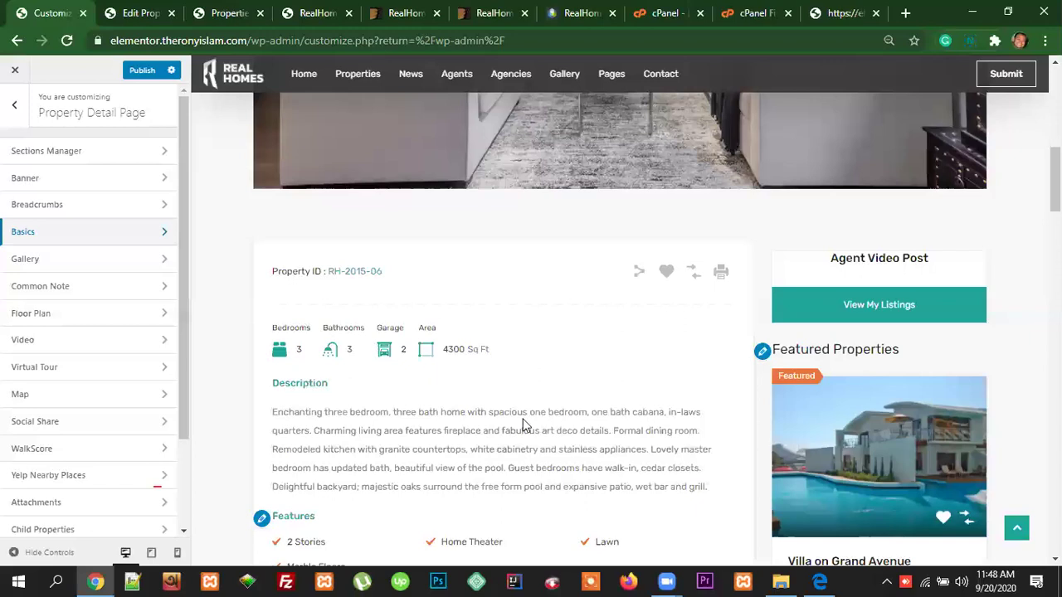
scroll(581, 431, down, 1)
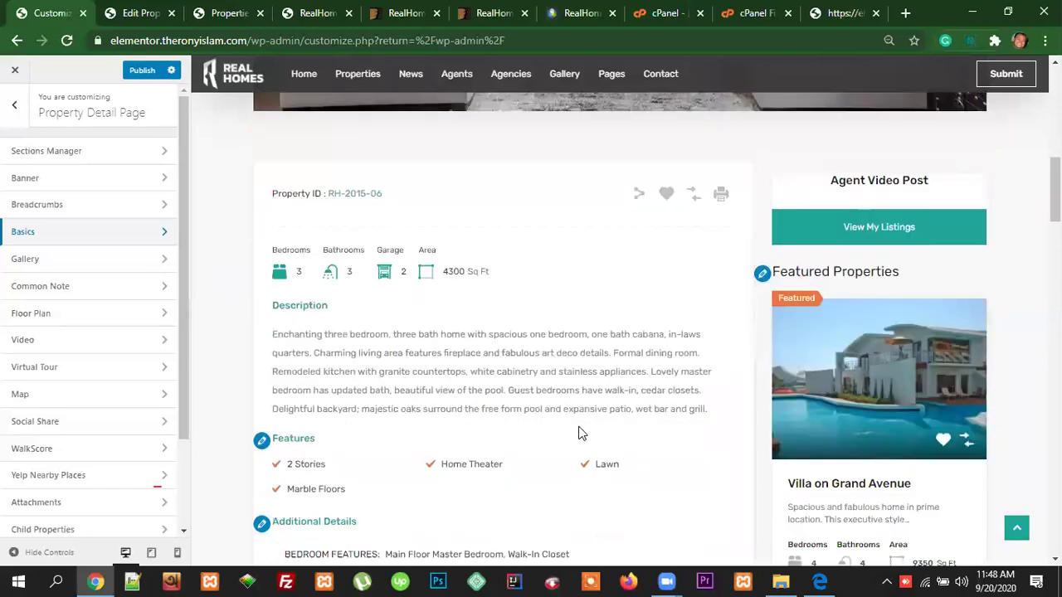
click(48, 235)
click(14, 104)
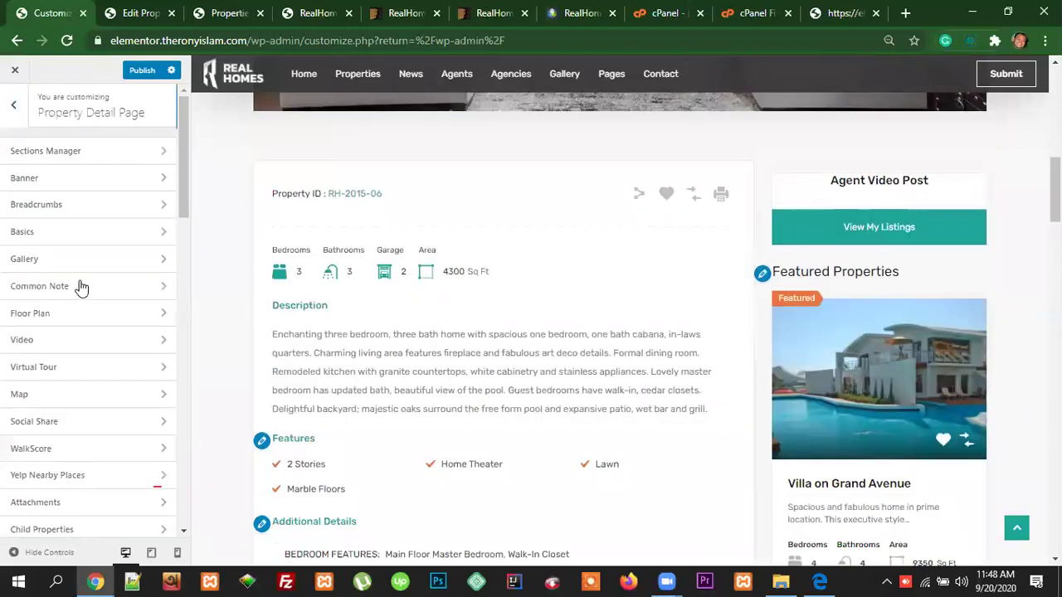
Step: Open the Property Detail Page's Gallery settings and preview the previous image in the Home in Merrick Way gallery
click(55, 263)
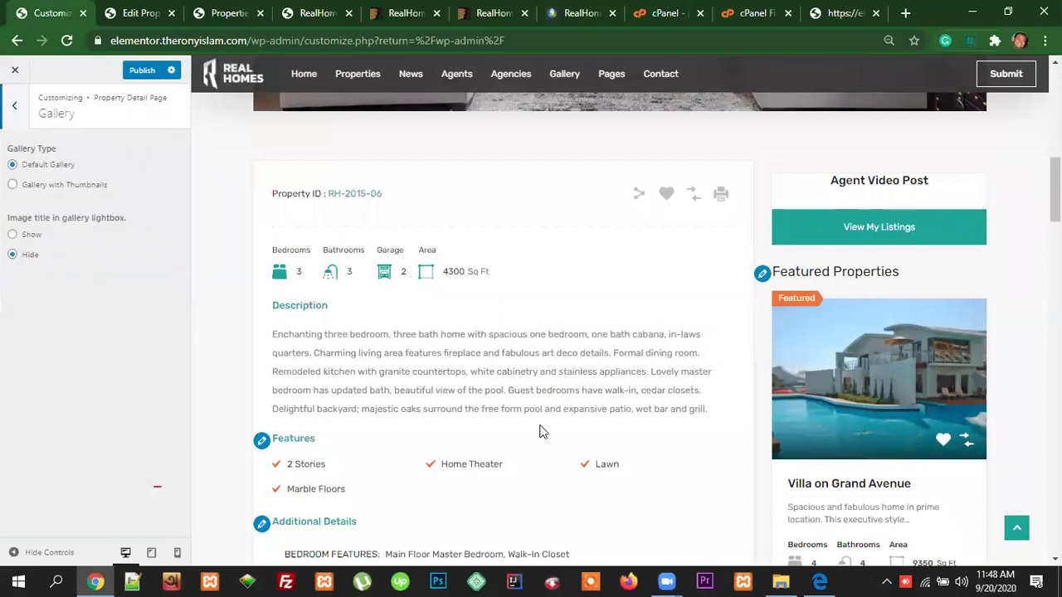
scroll(711, 481, down, 7)
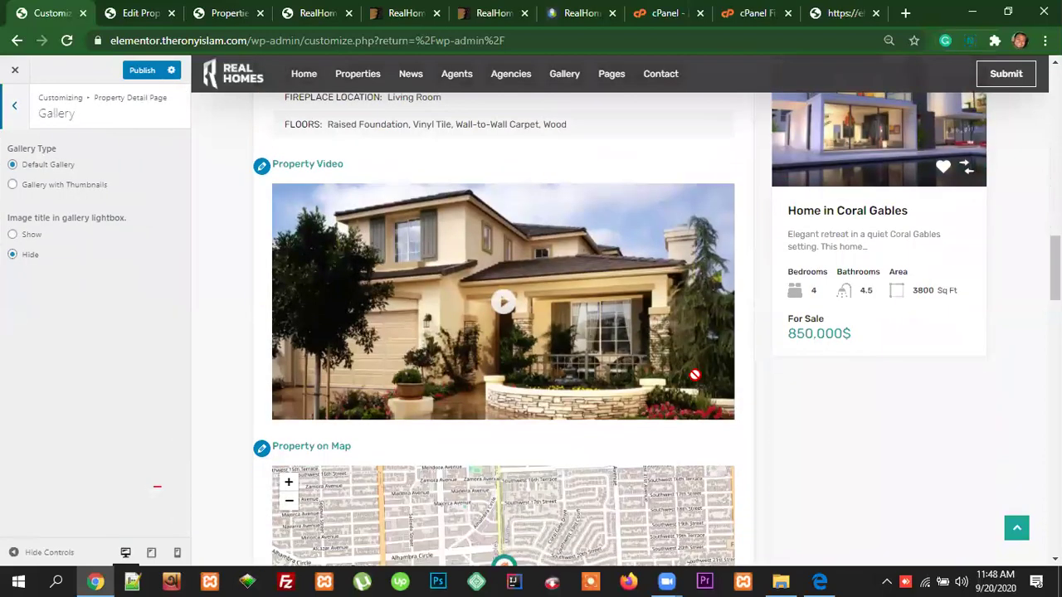
scroll(695, 391, up, 10)
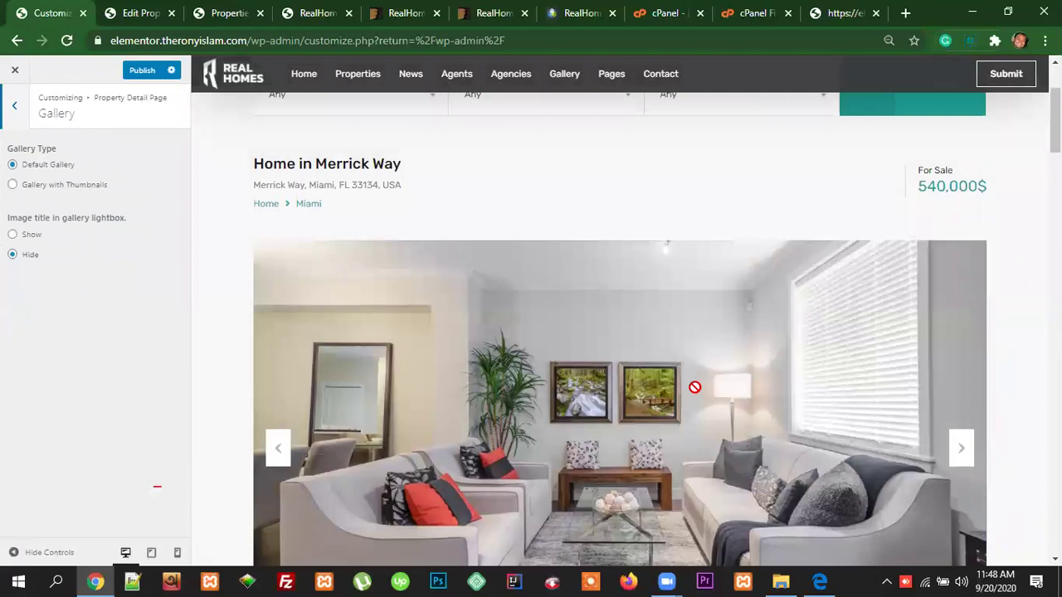
scroll(505, 440, down, 1)
click(280, 375)
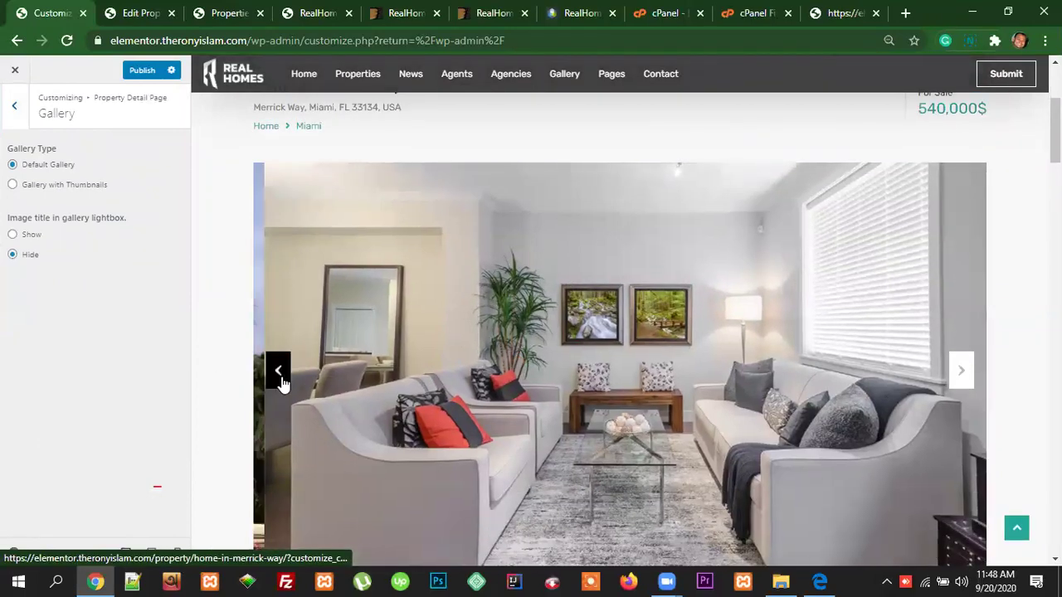
Step: Browse back through the Home in Merrick Way images in the default gallery and inspect the slider
click(280, 375)
click(281, 375)
click(281, 375)
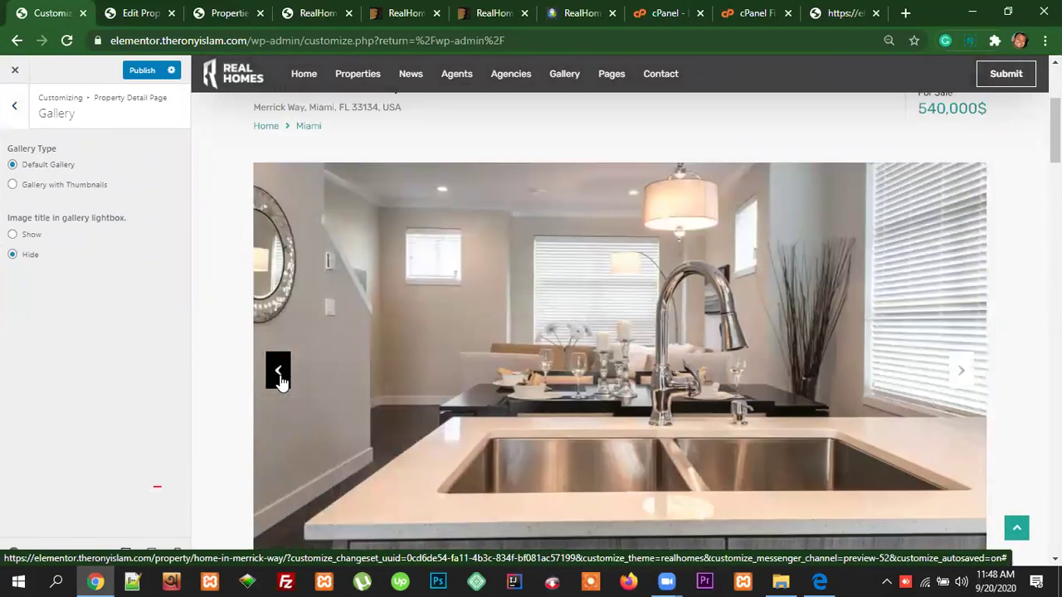
scroll(647, 398, down, 1)
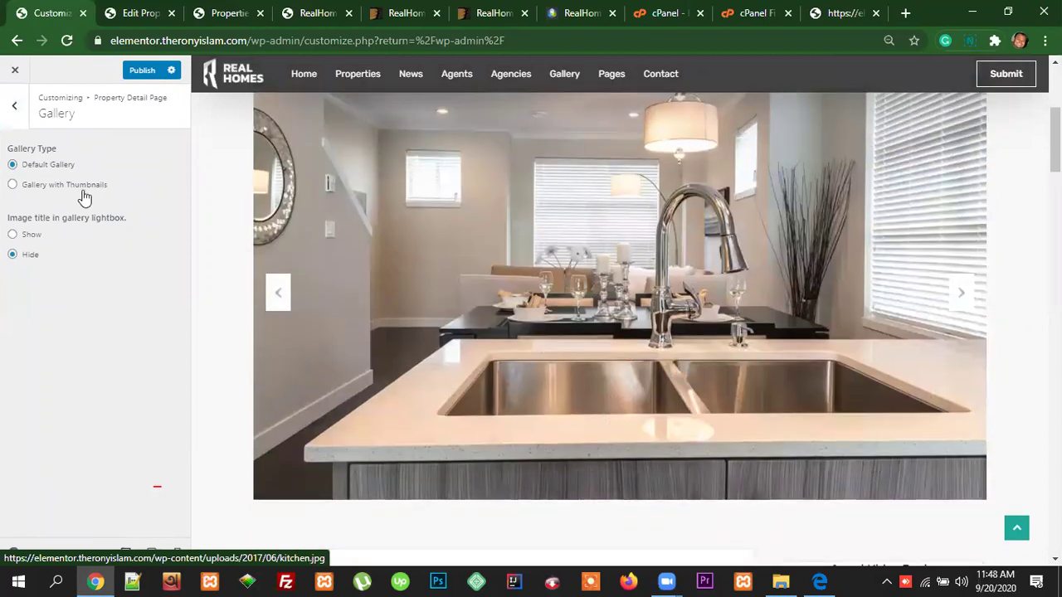
Step: Set the gallery type to Gallery with Thumbnails and preview the kitchen, exterior and bedroom images through their thumbnails
click(13, 185)
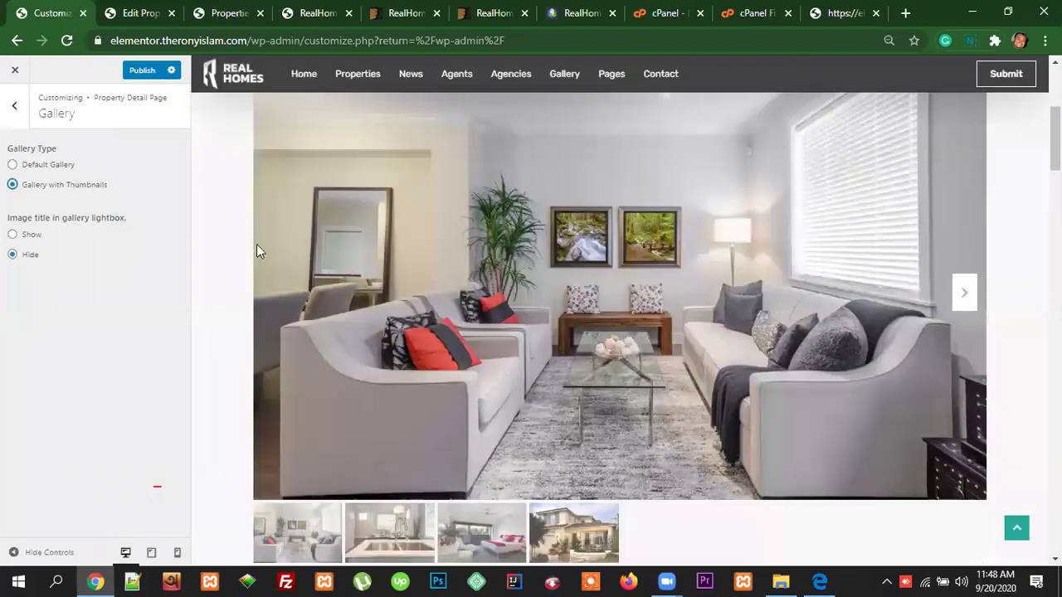
scroll(585, 392, down, 2)
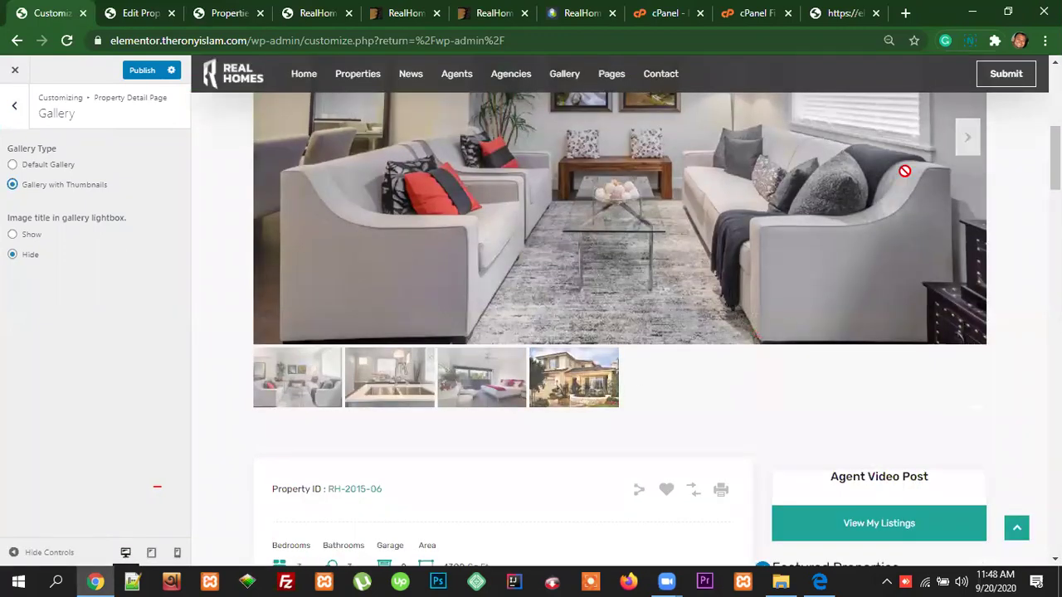
click(384, 381)
click(560, 386)
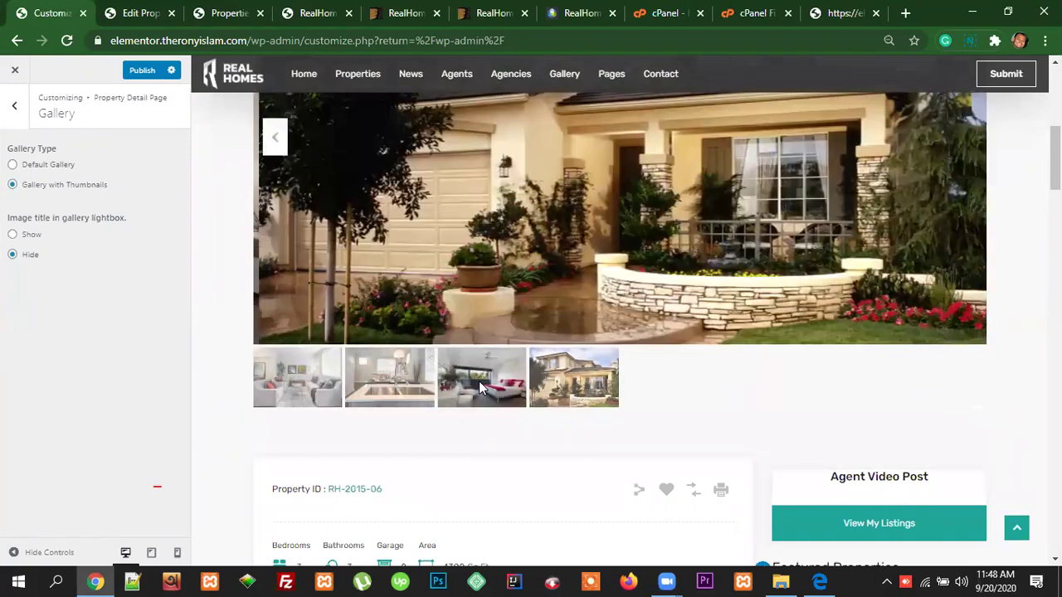
click(479, 381)
click(409, 376)
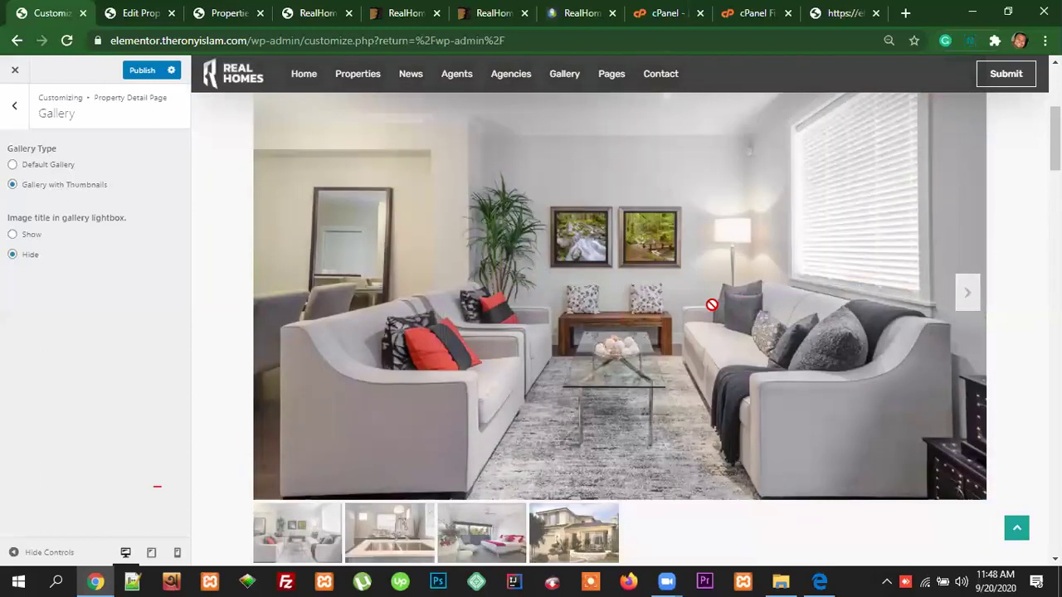
scroll(792, 376, up, 3)
scroll(792, 376, down, 3)
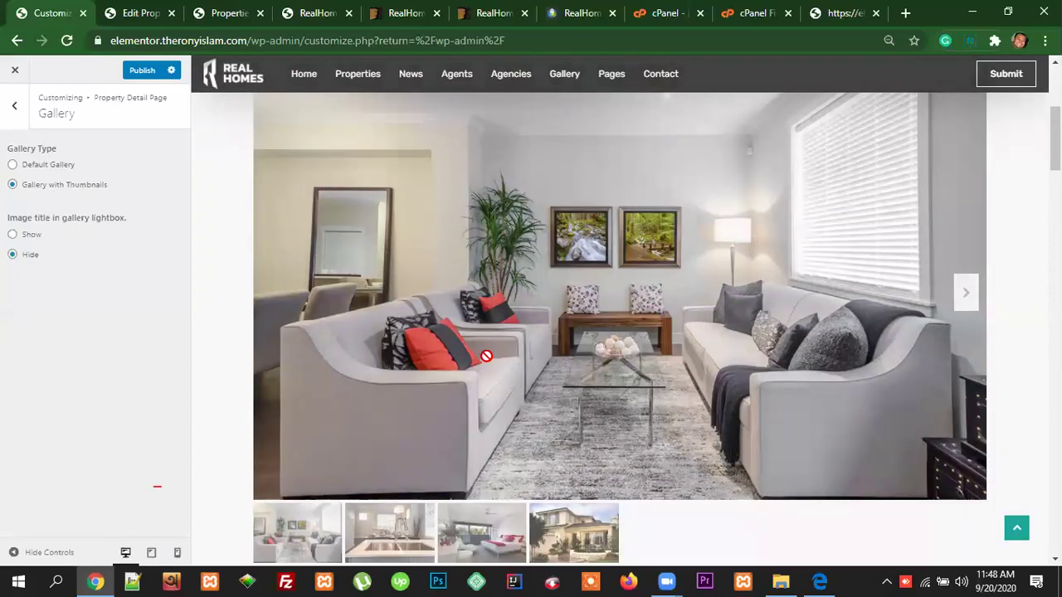
Step: Set the image title in the gallery lightbox to Show and check the living room image in the lightbox, closing it again
click(13, 236)
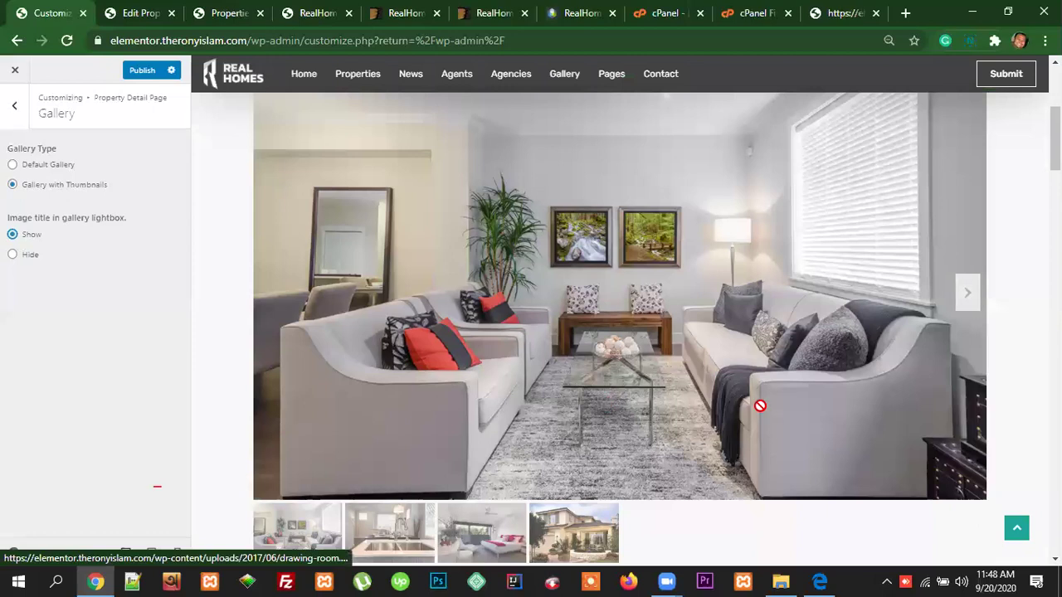
scroll(772, 348, down, 1)
click(786, 299)
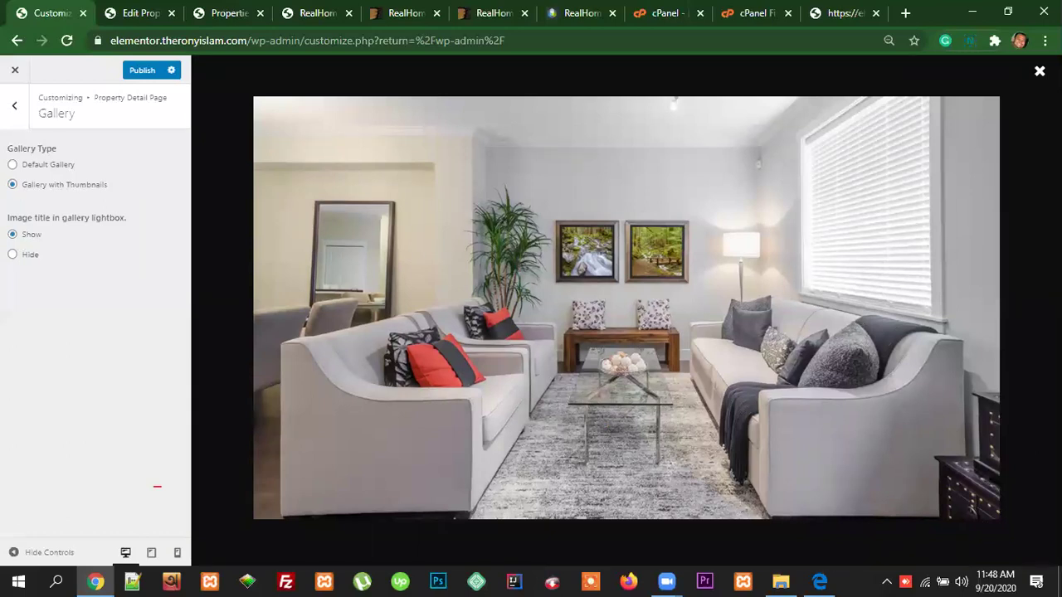
click(396, 404)
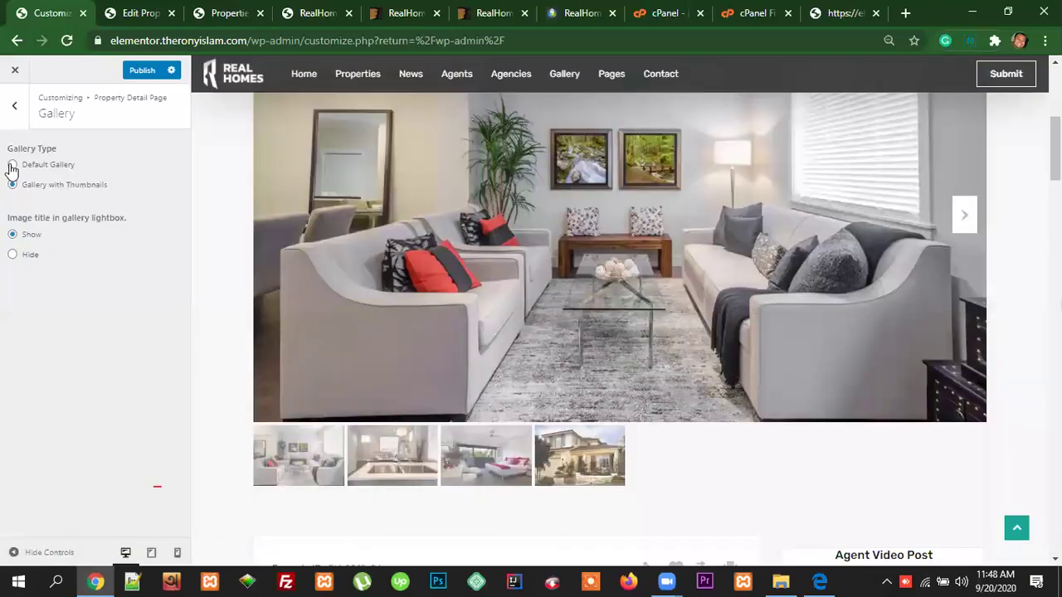
Step: Return to the Property Detail Page sections and look through the previewed property's details, video, map, mortgage calculator and similar properties
click(16, 109)
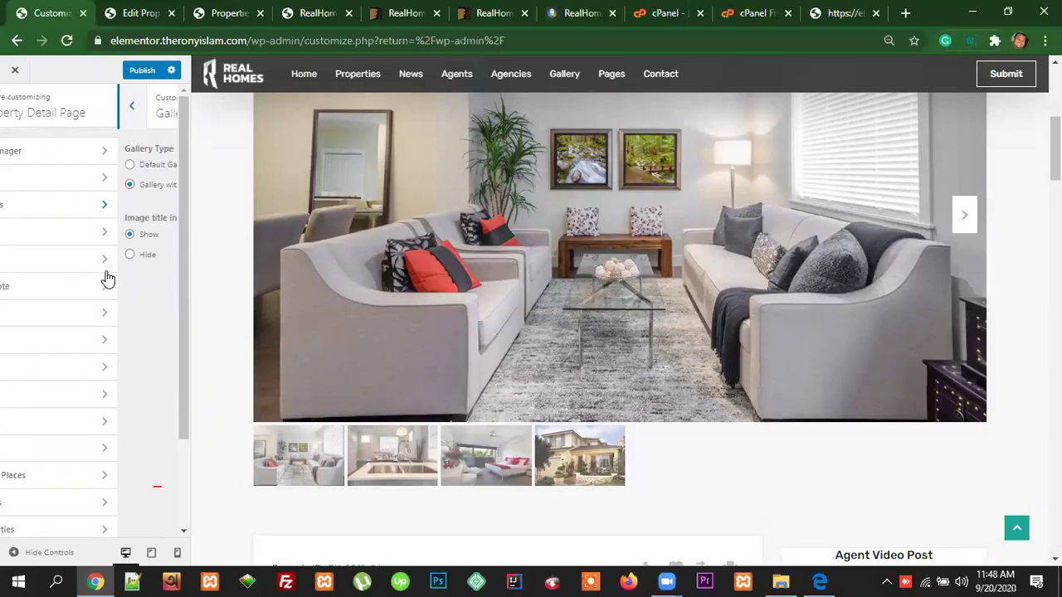
scroll(523, 355, down, 5)
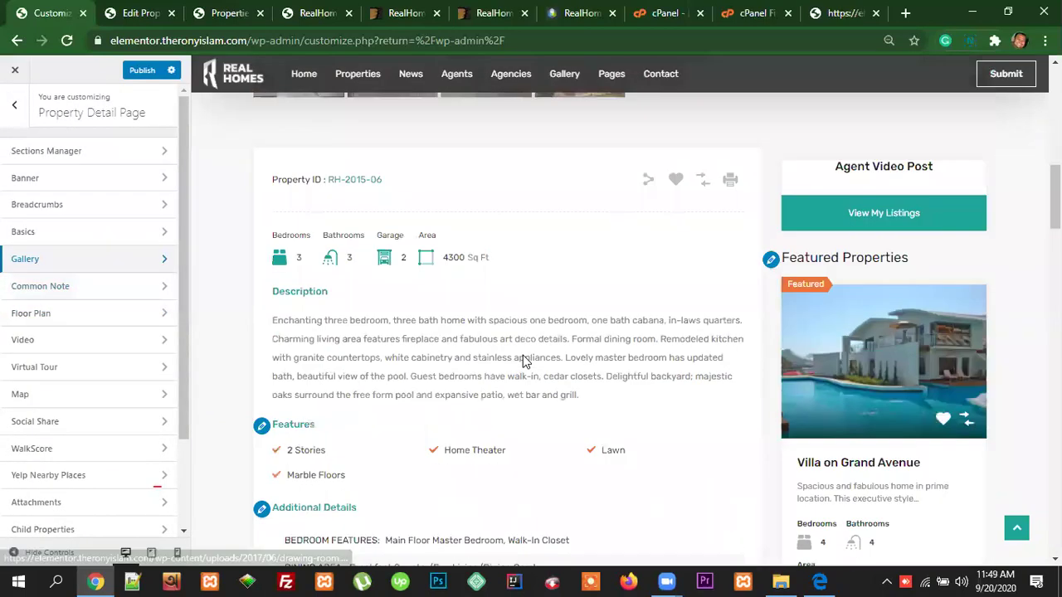
scroll(523, 361, down, 5)
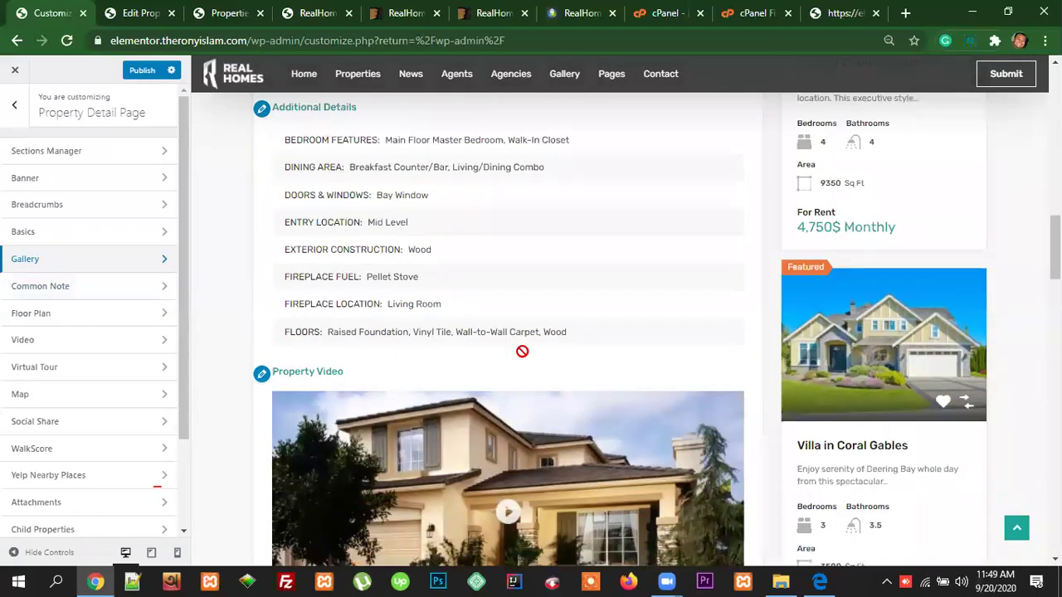
scroll(522, 355, down, 10)
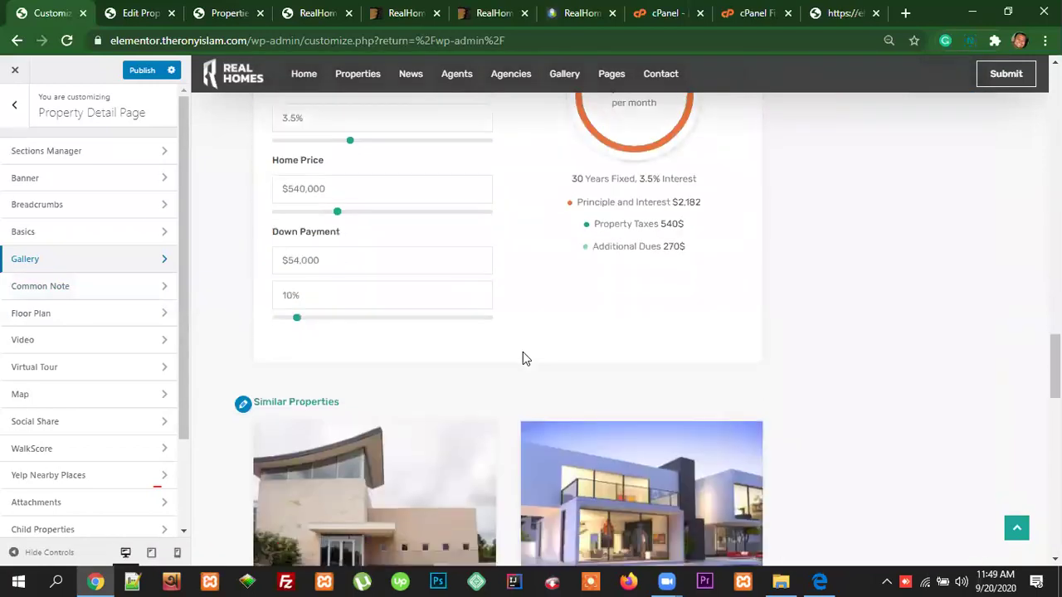
scroll(523, 352, down, 5)
scroll(523, 352, up, 9)
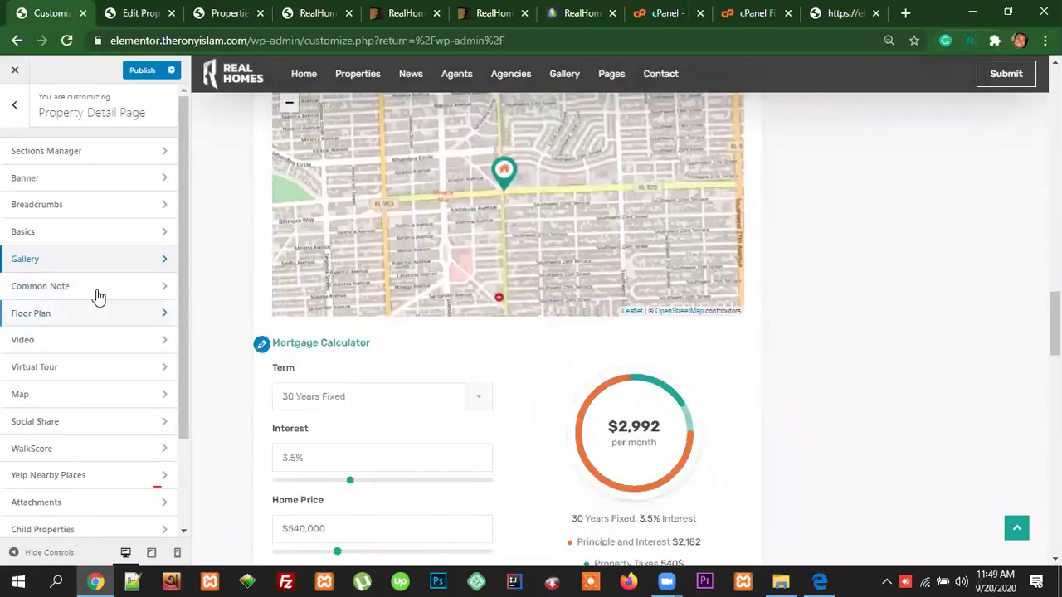
Step: Open the Property Detail Page's Common Note settings and set the common note to Show
click(86, 285)
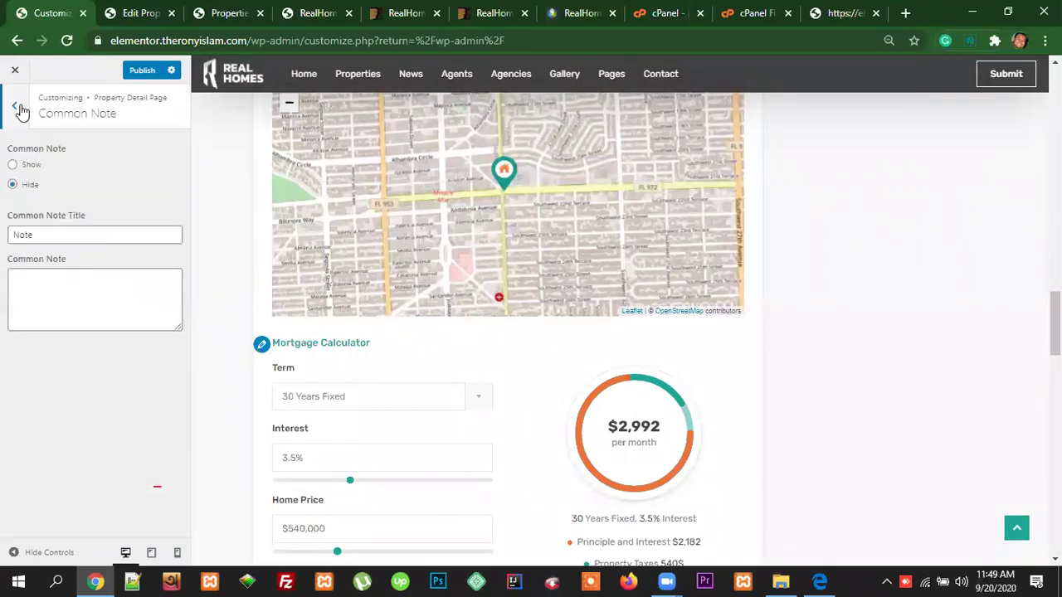
click(13, 166)
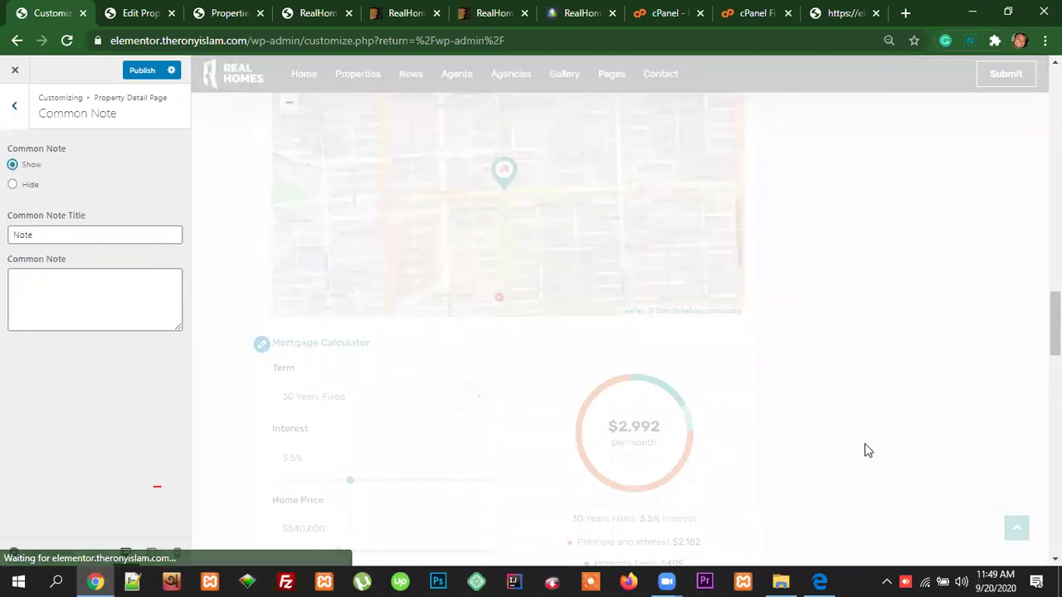
Step: Set the common note text to "ghfghfgj hjghjhk jhjkhjk" and switch the common note to Hide
scroll(710, 448, up, 5)
scroll(708, 444, up, 6)
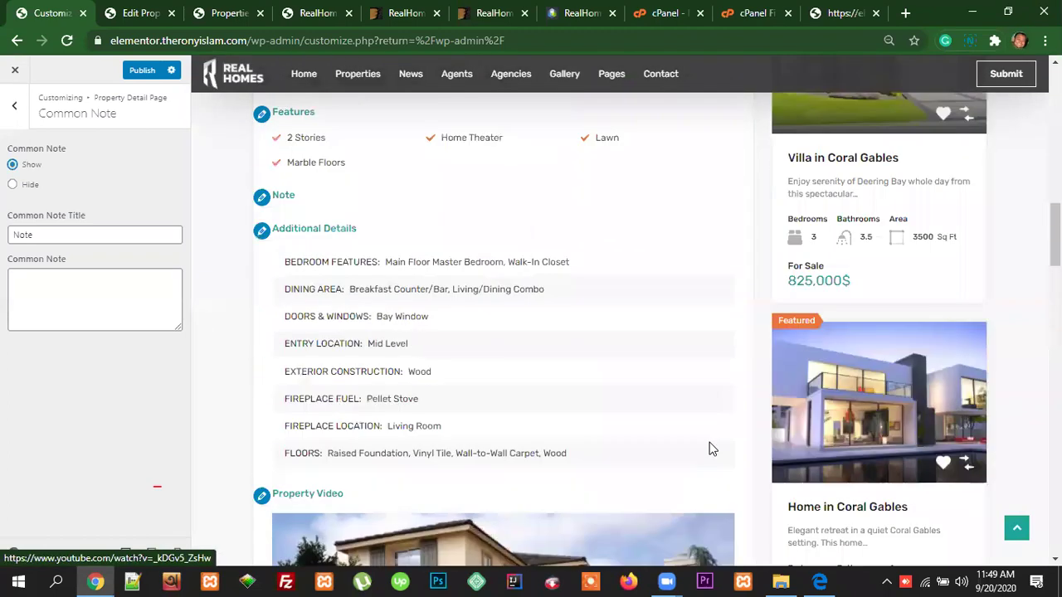
scroll(711, 445, up, 2)
scroll(710, 443, down, 4)
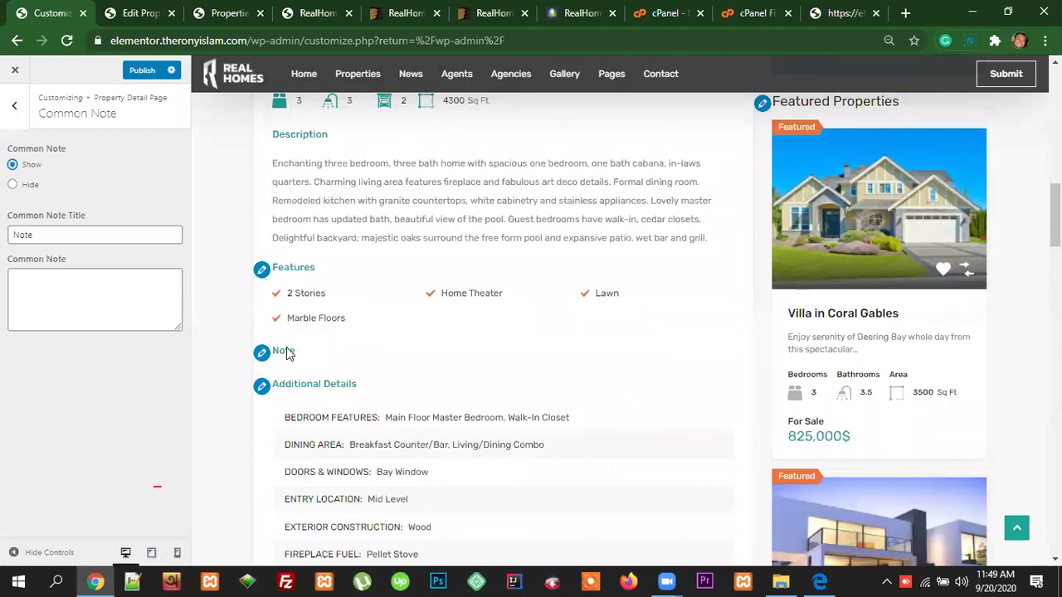
click(13, 287)
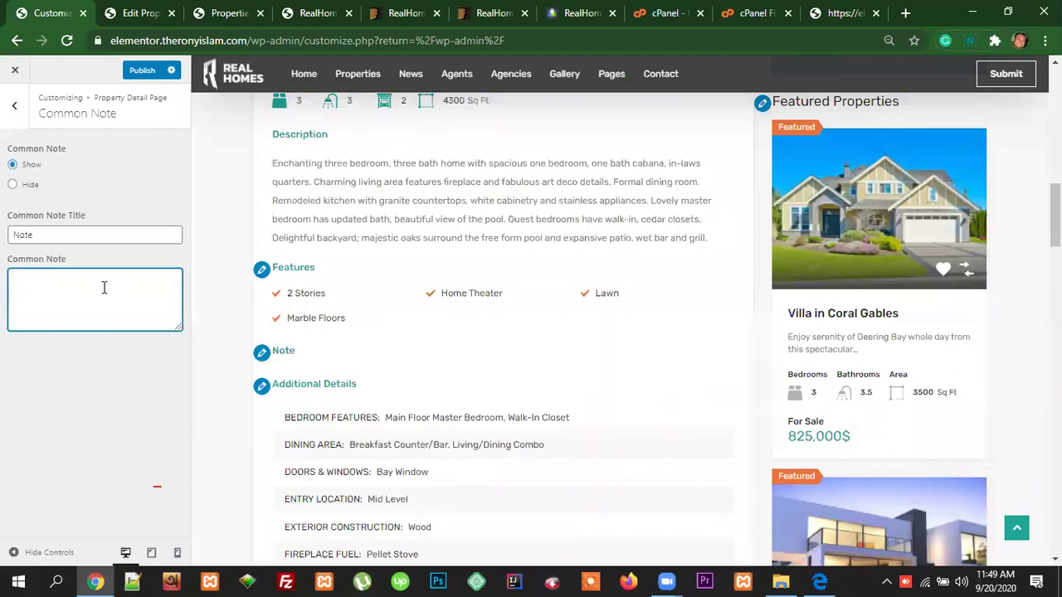
text(ghfghfgj hjghjhk jhjkhjk)
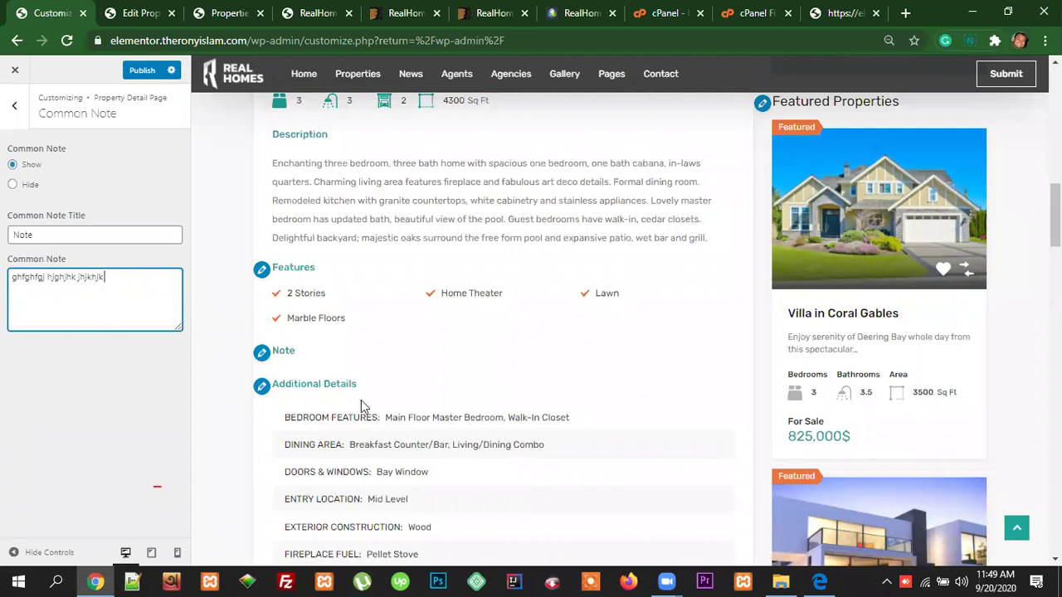
click(221, 444)
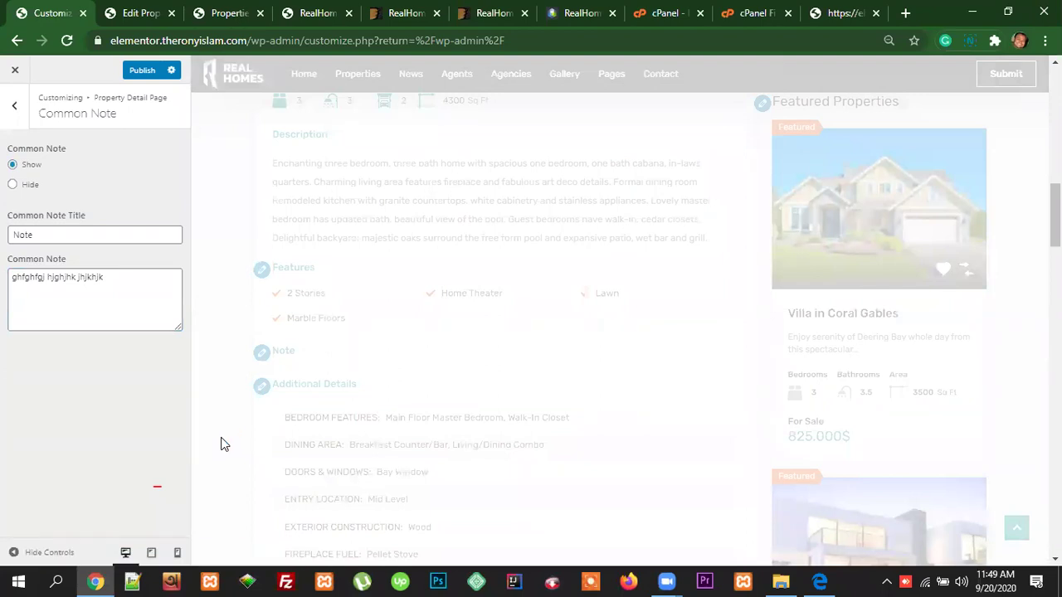
drag(396, 396, 287, 397)
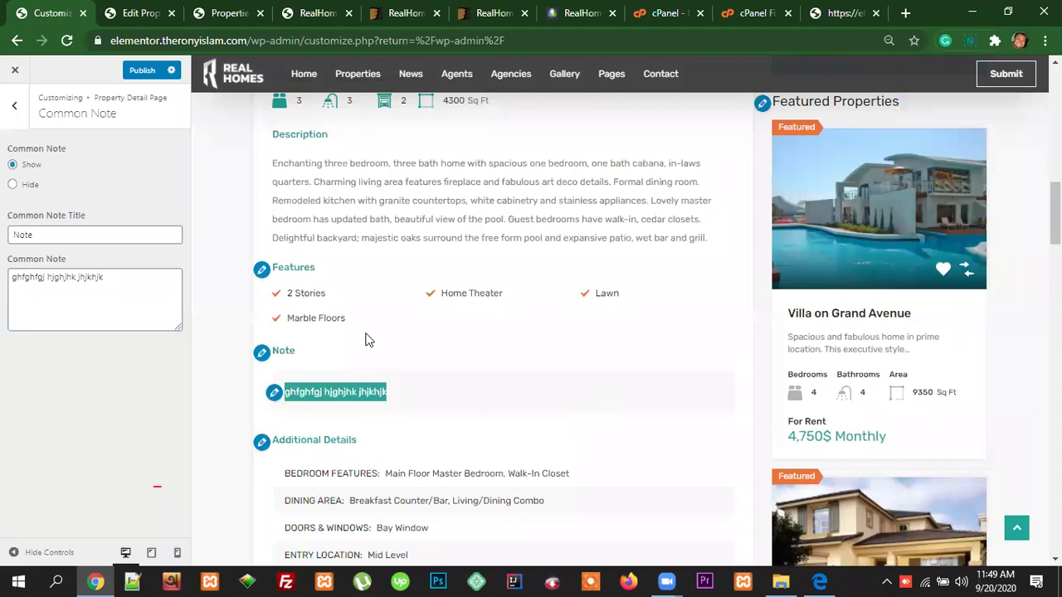
click(14, 184)
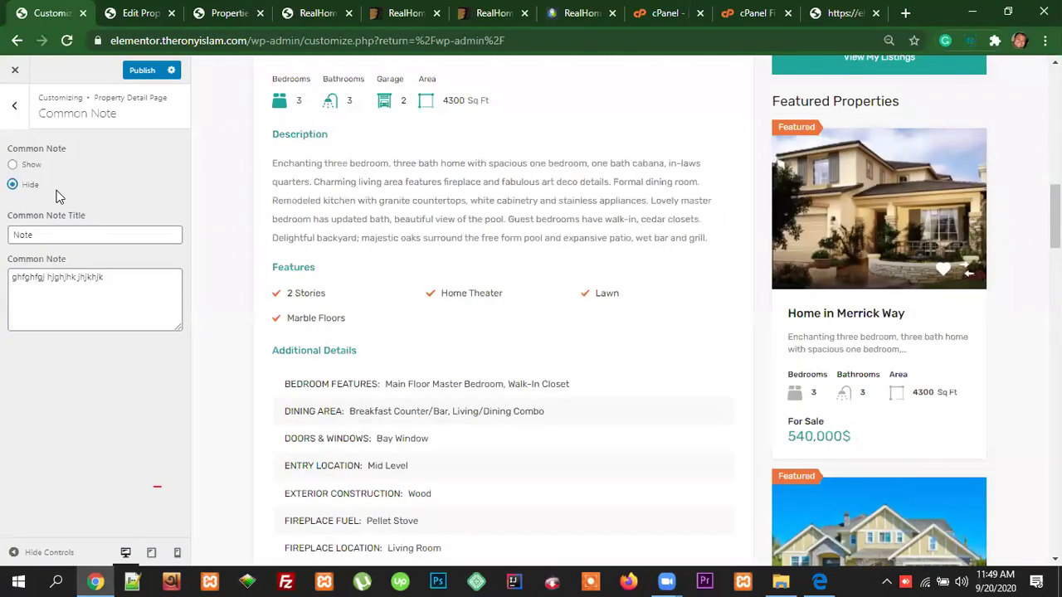
key(Escape)
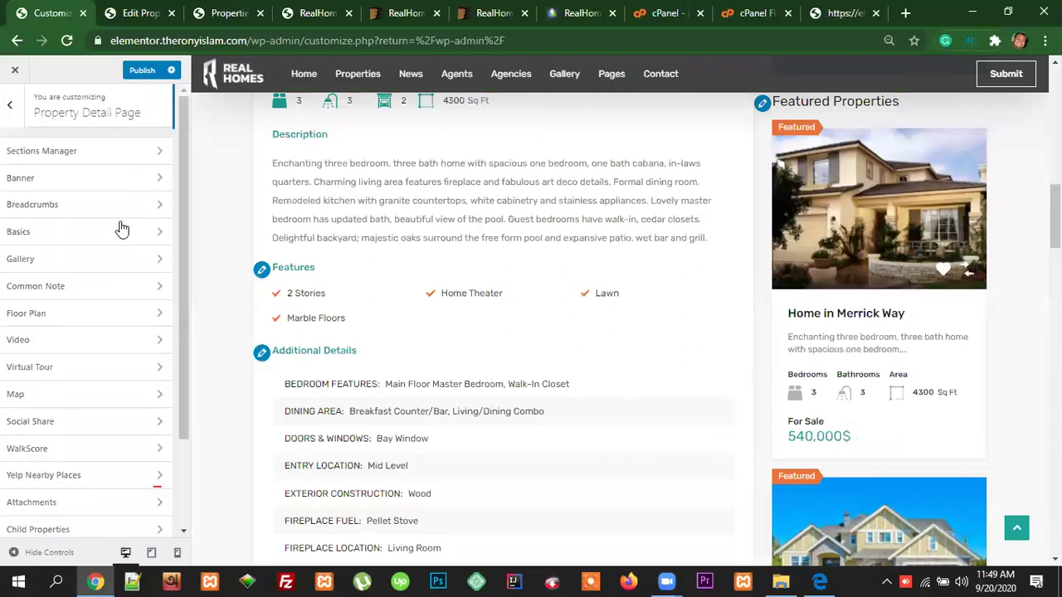
Step: Open the Floor Plan settings and look through the property preview for the section labelled Floor Plans
scroll(121, 340, down, 1)
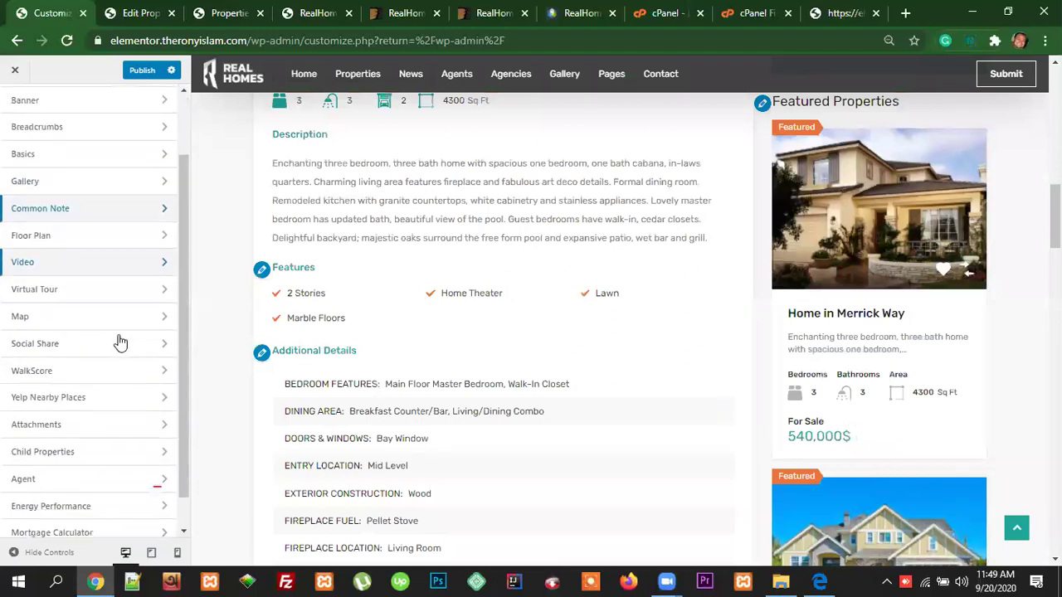
click(64, 239)
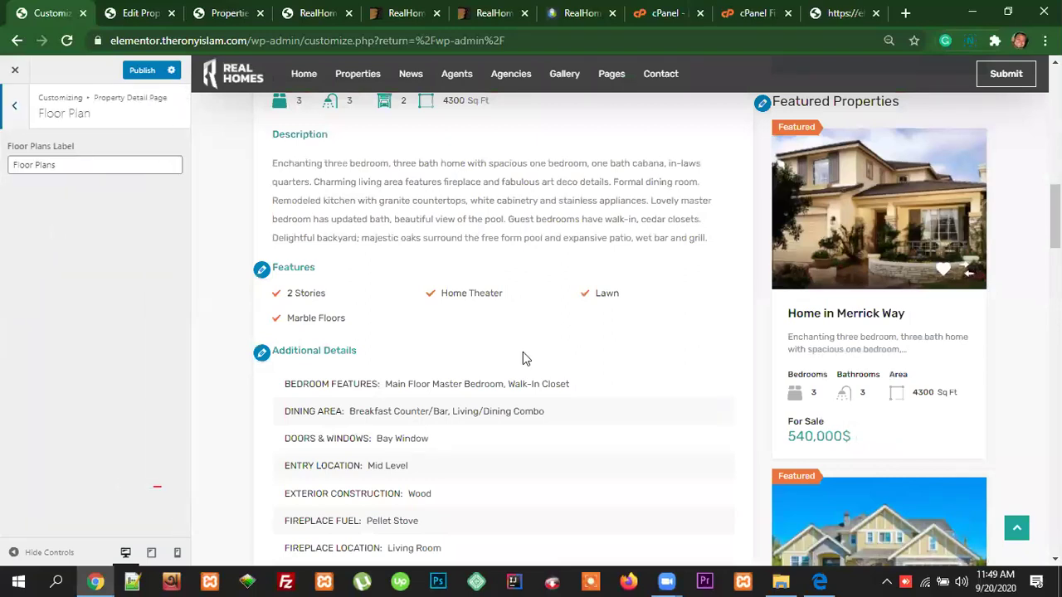
scroll(531, 362, down, 2)
scroll(533, 372, down, 2)
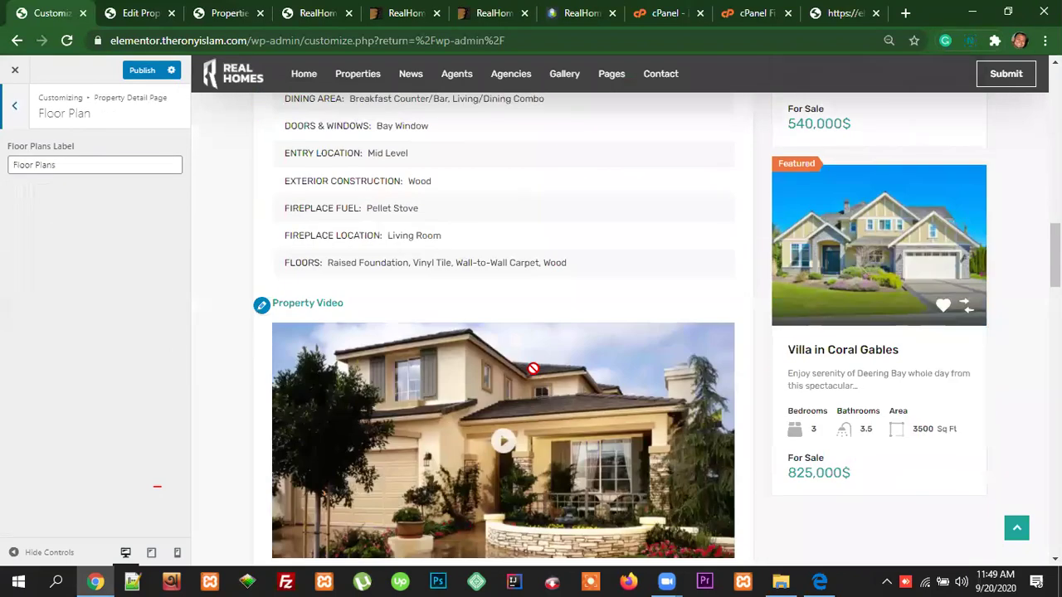
scroll(533, 368, down, 4)
scroll(533, 367, down, 8)
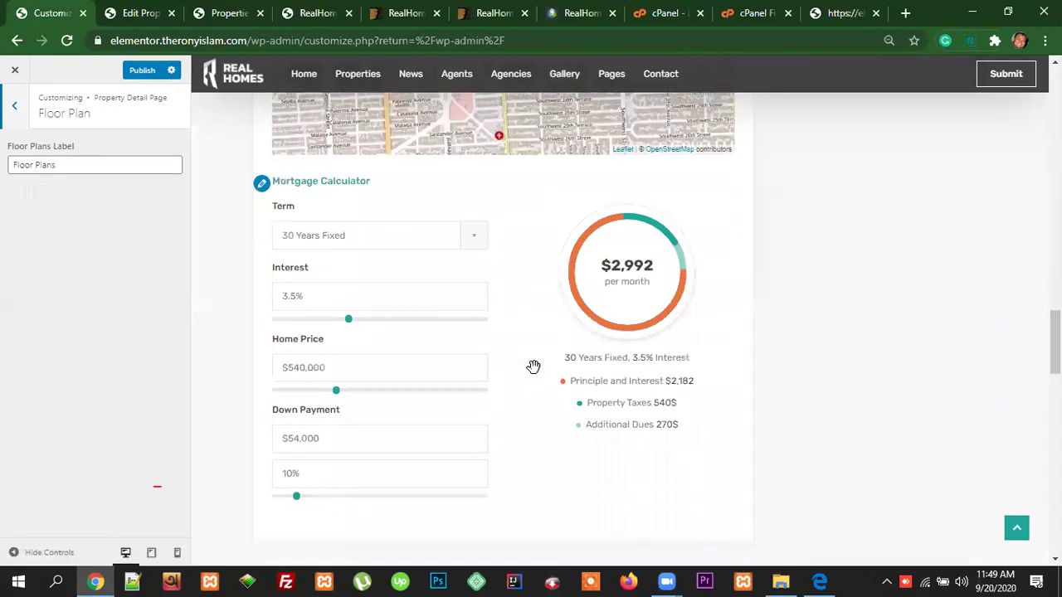
scroll(535, 366, down, 2)
scroll(536, 366, up, 3)
click(127, 163)
scroll(618, 356, up, 15)
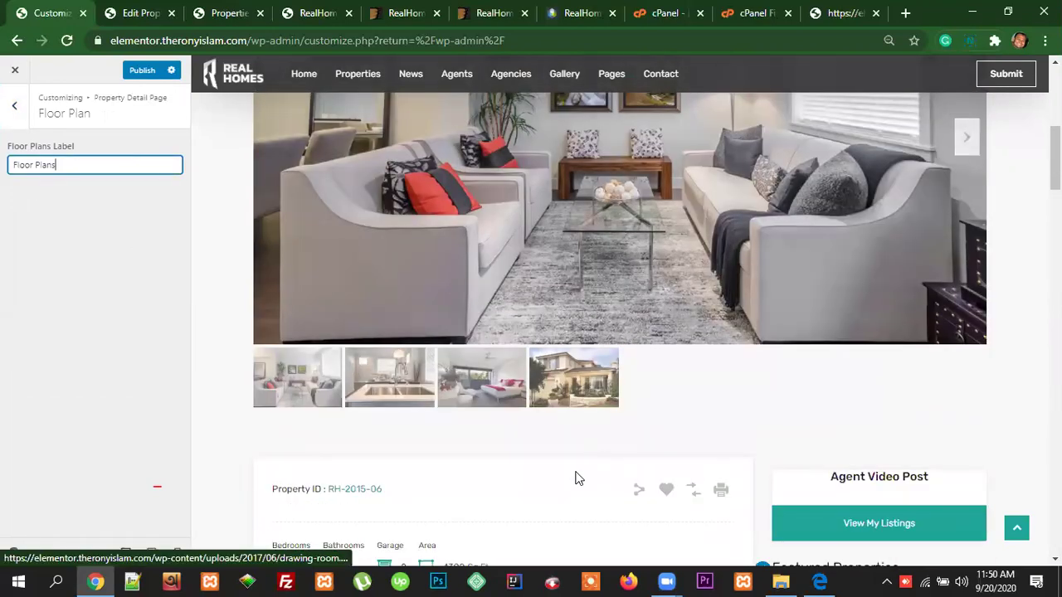
scroll(624, 423, down, 5)
scroll(621, 421, down, 2)
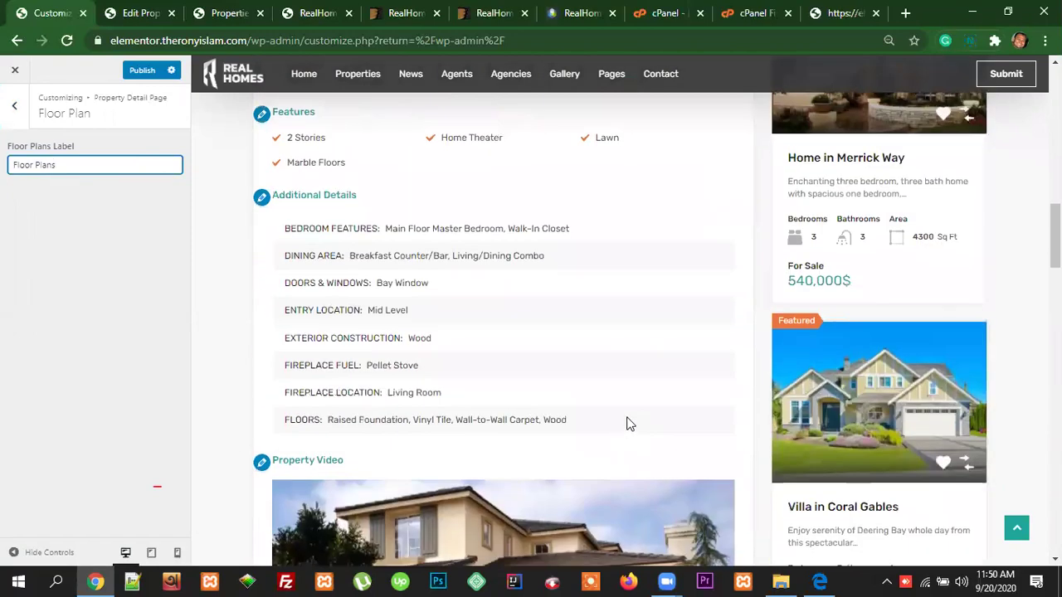
click(15, 113)
Step: Open the Video settings and compare the property video title with its heading in the preview
scroll(56, 267, down, 1)
click(56, 267)
scroll(580, 410, down, 3)
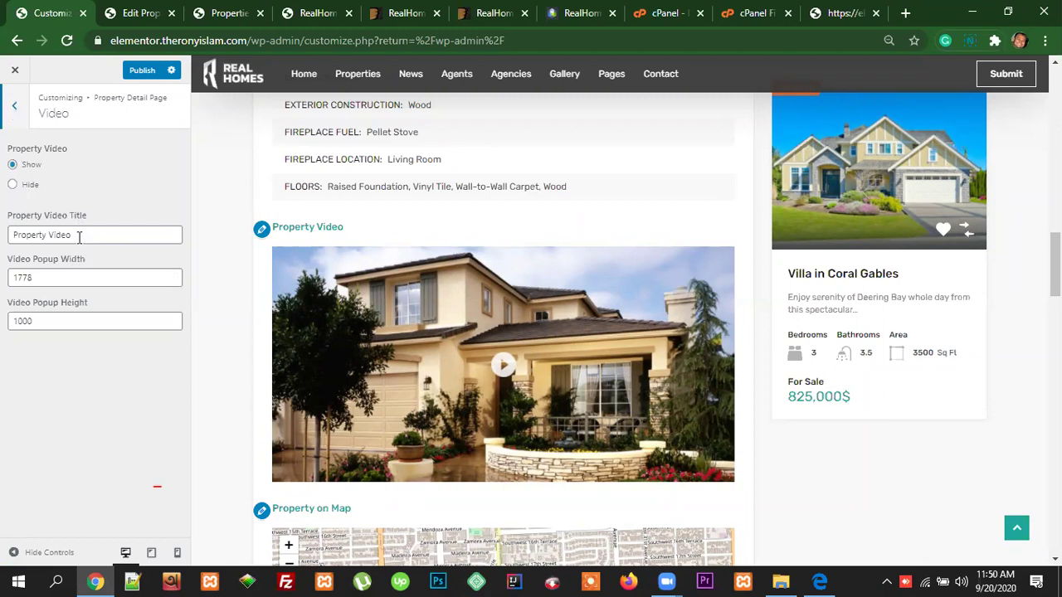
drag(76, 235, 14, 235)
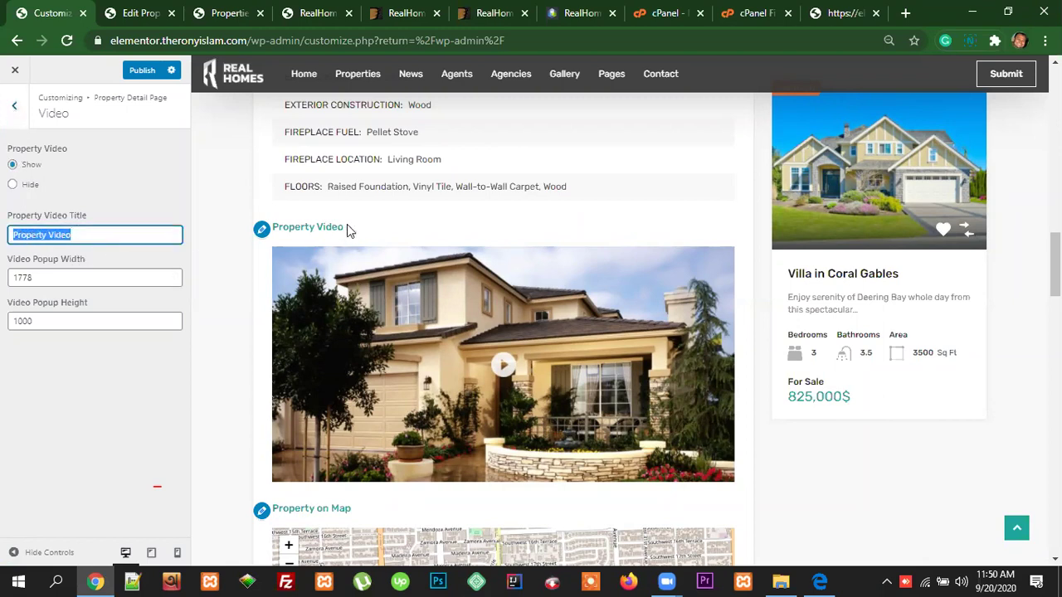
click(14, 105)
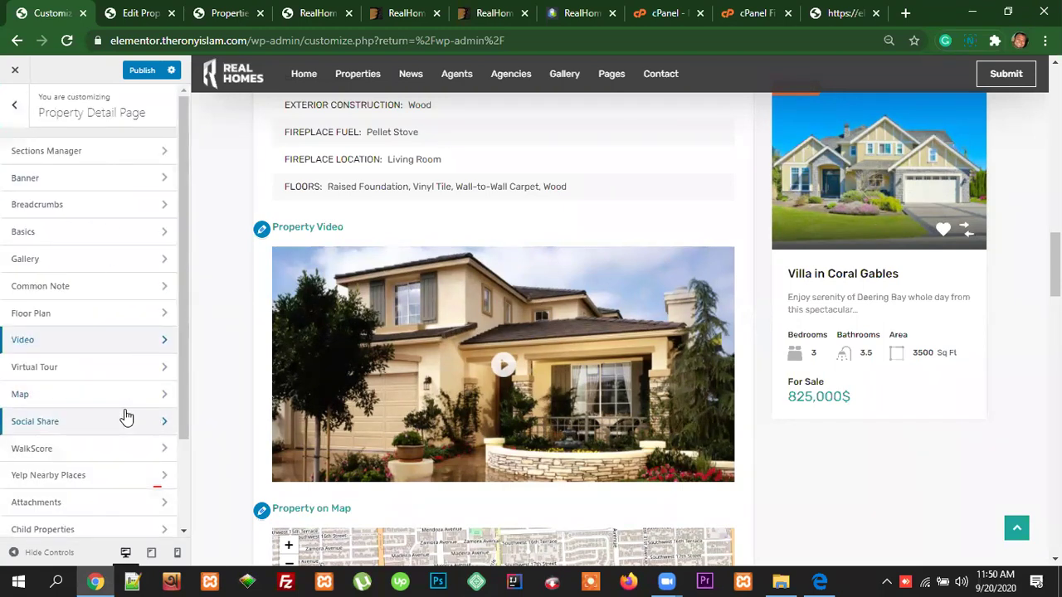
Step: Review the Virtual Tour settings of the property detail page
click(86, 370)
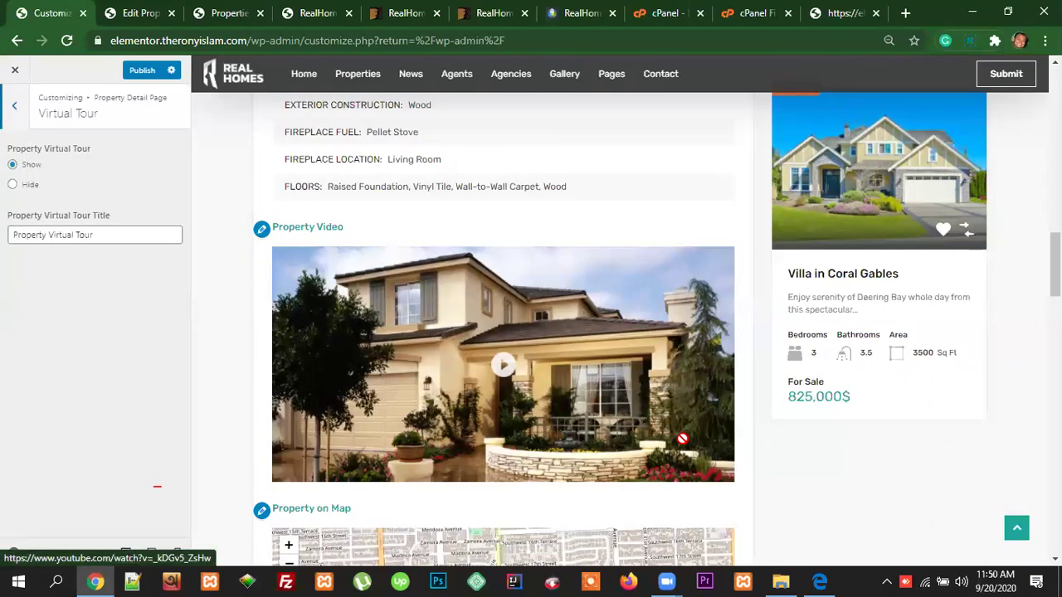
scroll(678, 437, down, 1)
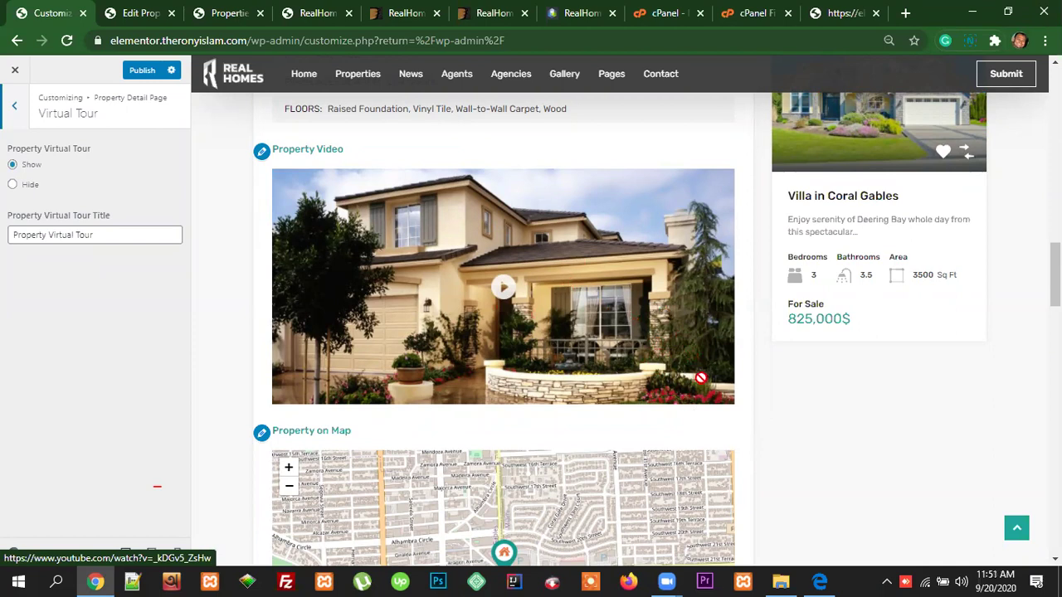
click(14, 105)
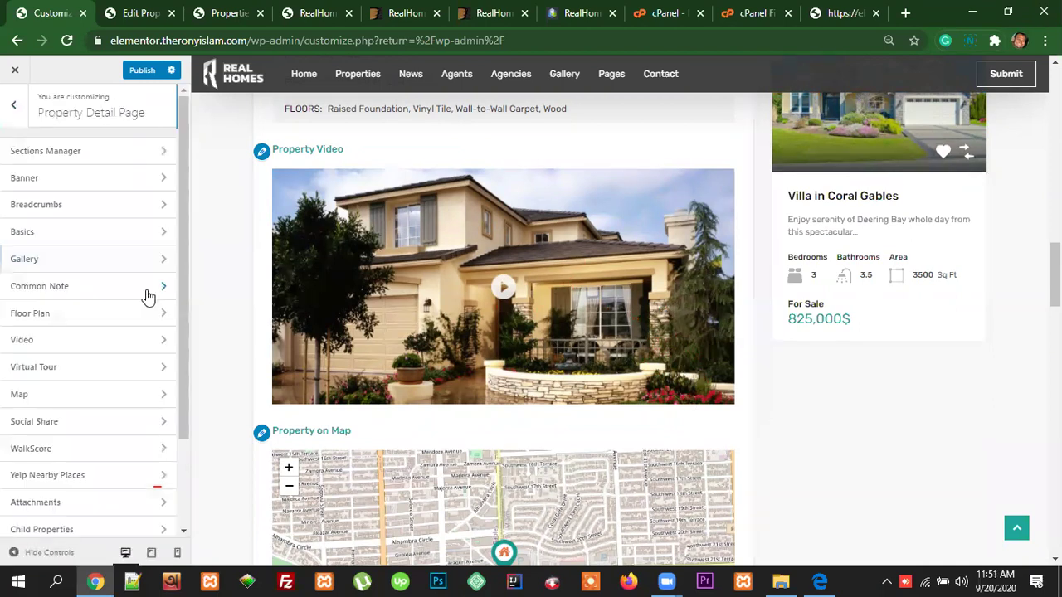
Step: Review the Map settings of the property detail page alongside the Property on Map section in the preview
scroll(108, 374, down, 1)
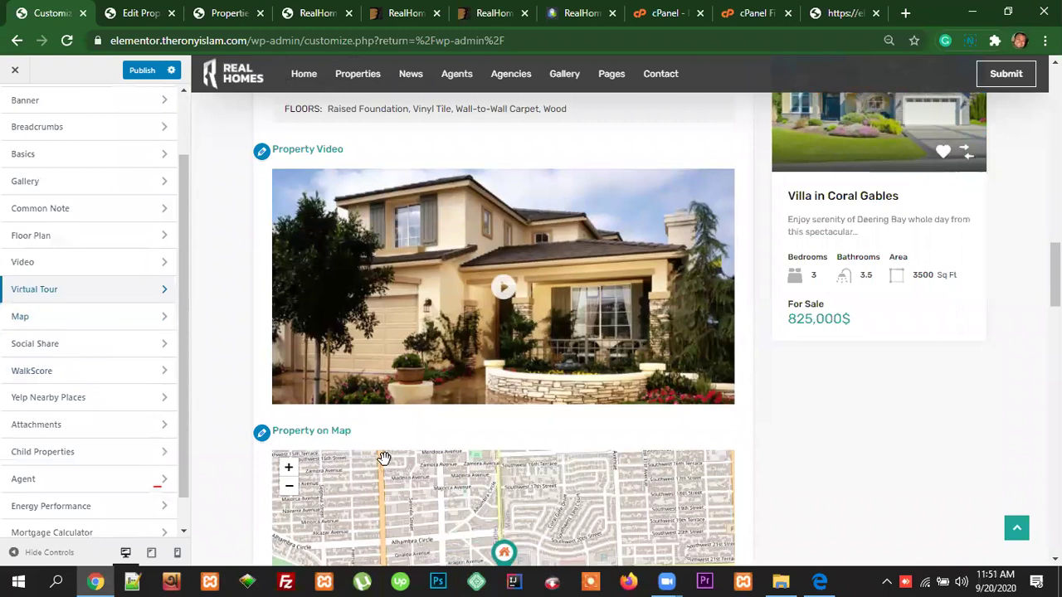
scroll(485, 447, down, 2)
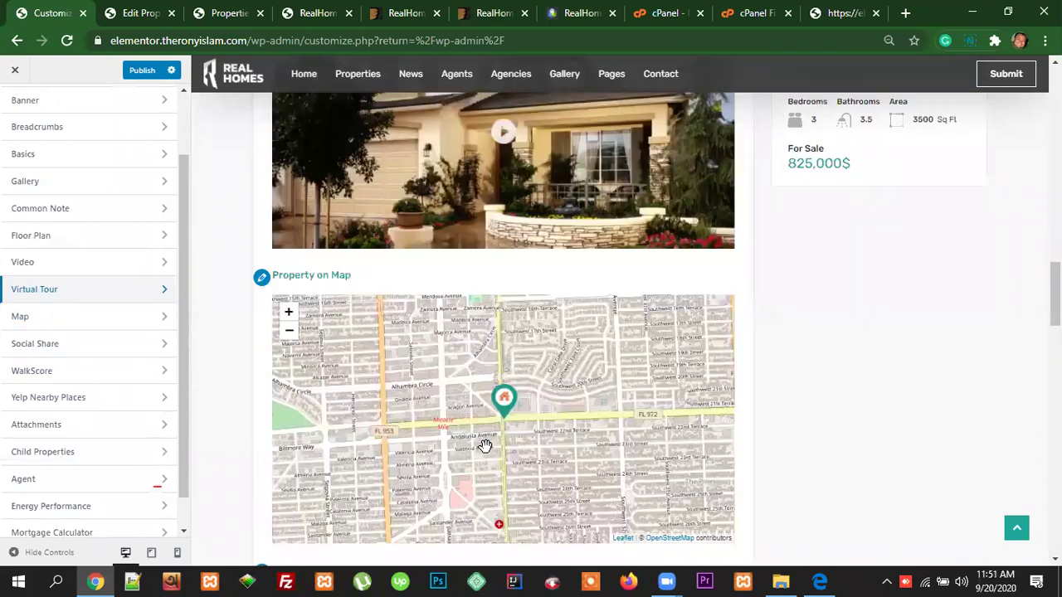
click(106, 327)
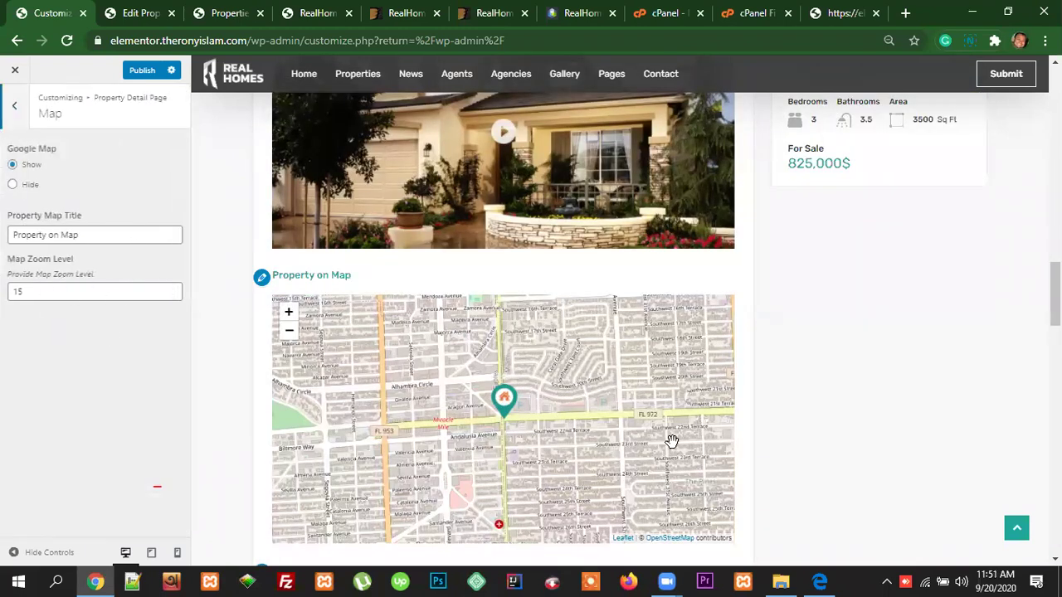
scroll(555, 431, down, 3)
click(14, 106)
Step: Look over the remaining property detail options and the full page preview, and return to the main customizer list
scroll(116, 399, down, 1)
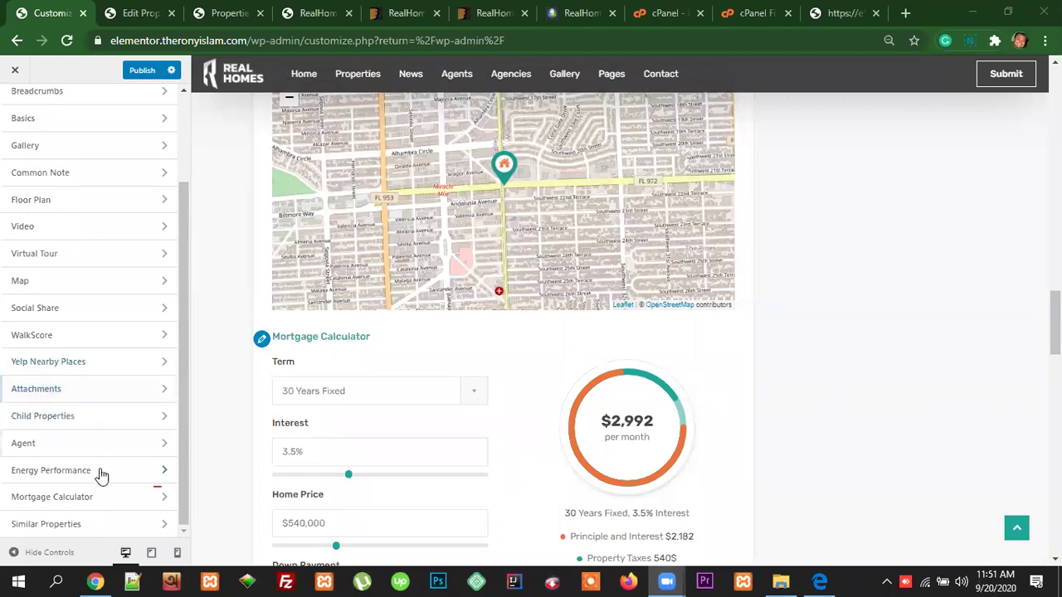
scroll(636, 451, up, 12)
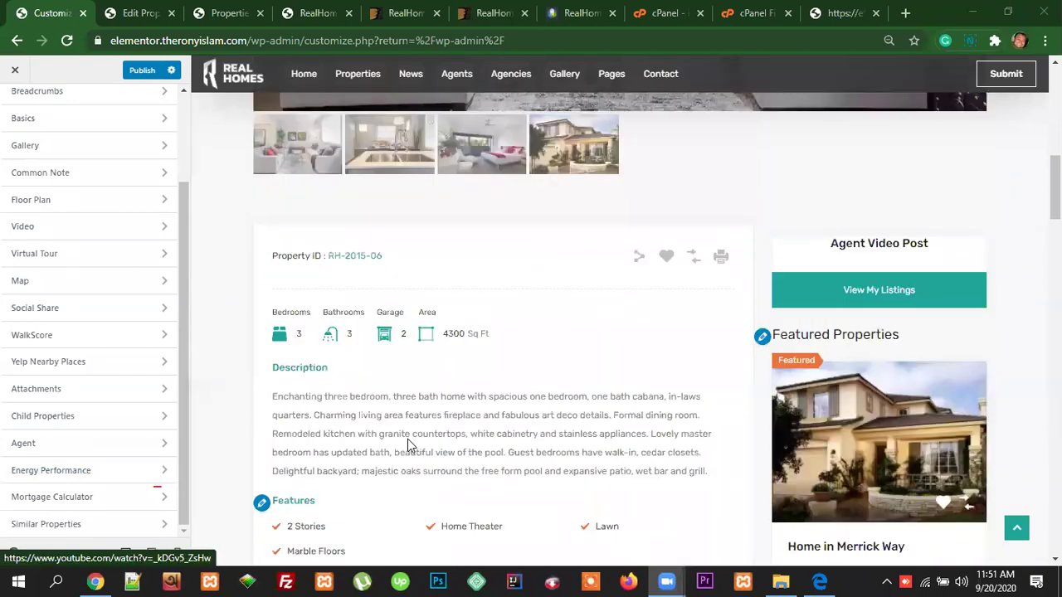
scroll(424, 440, up, 4)
scroll(612, 403, down, 15)
scroll(641, 409, down, 20)
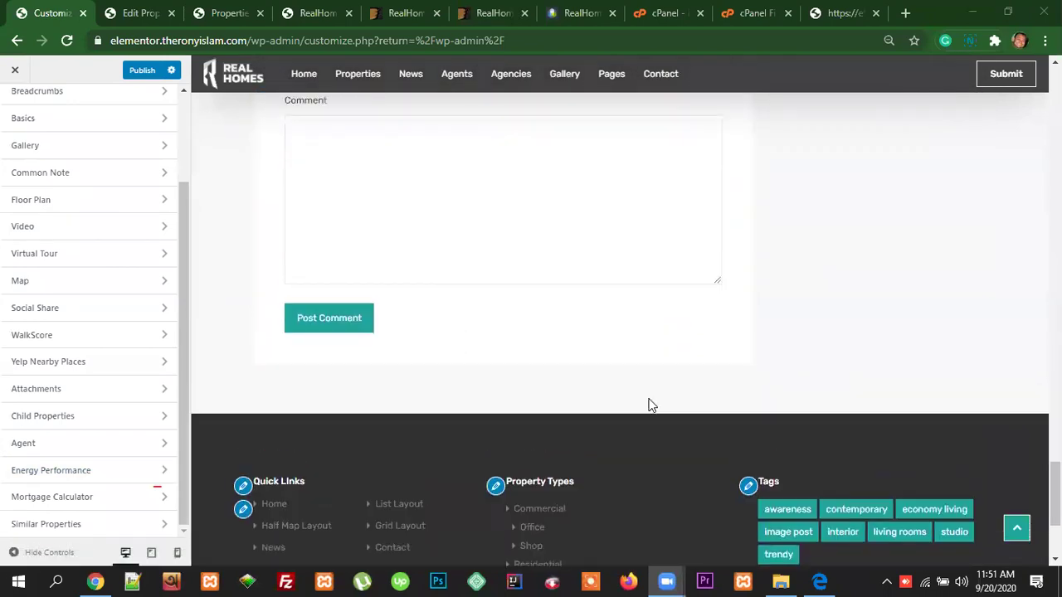
scroll(651, 405, up, 2)
scroll(75, 334, up, 3)
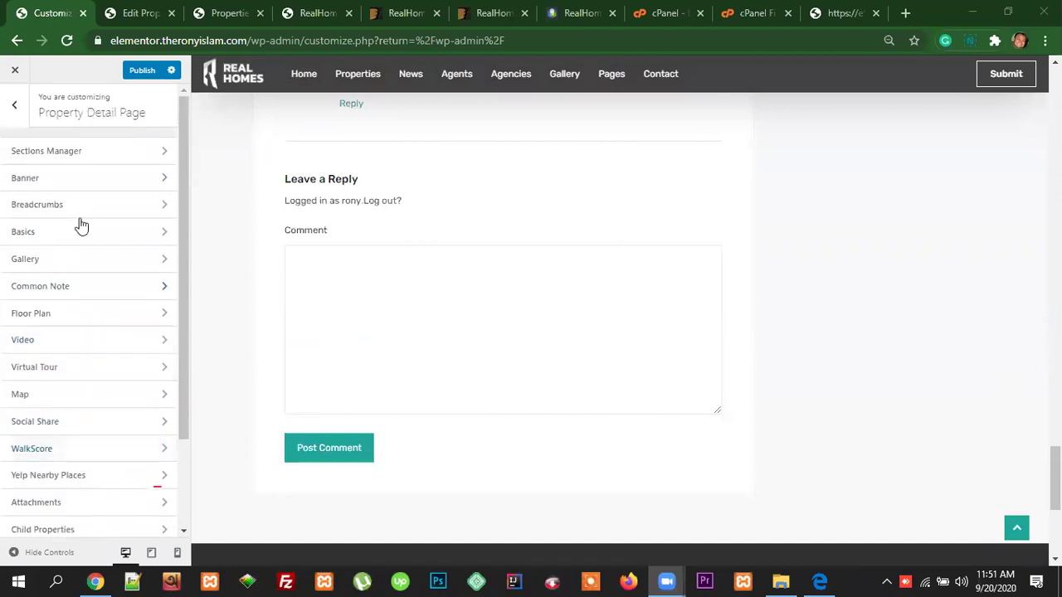
click(15, 104)
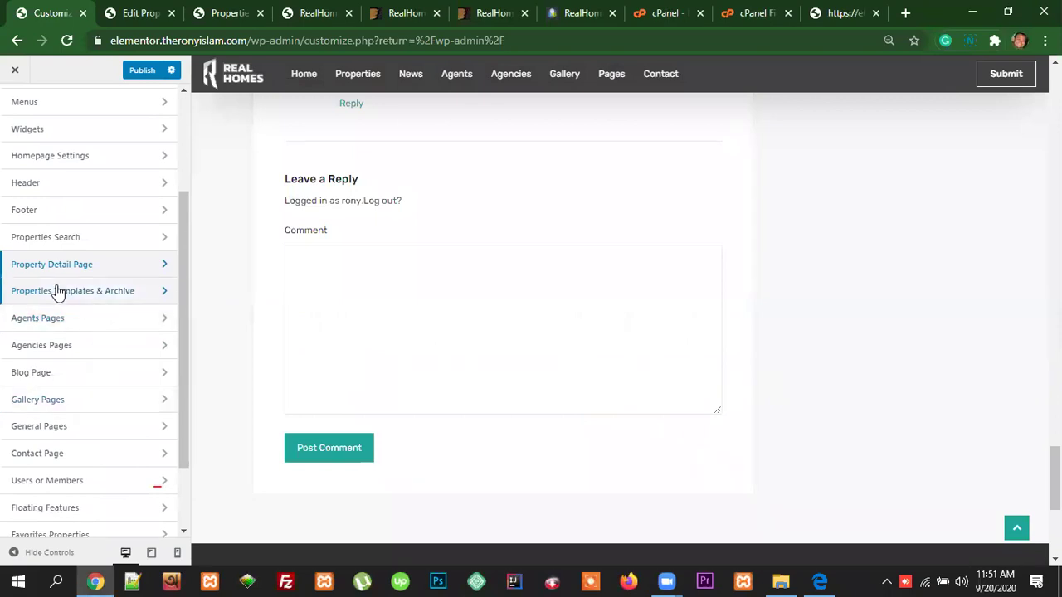
Step: Set the term of the mortgage calculator in the preview to 20 Years Fixed
scroll(744, 403, up, 15)
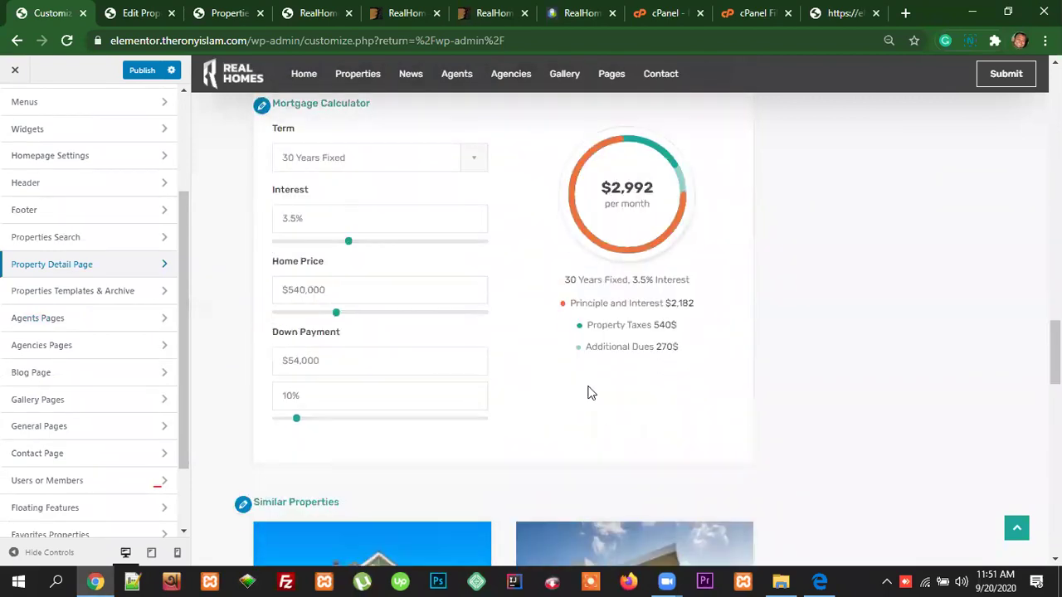
scroll(580, 386, up, 1)
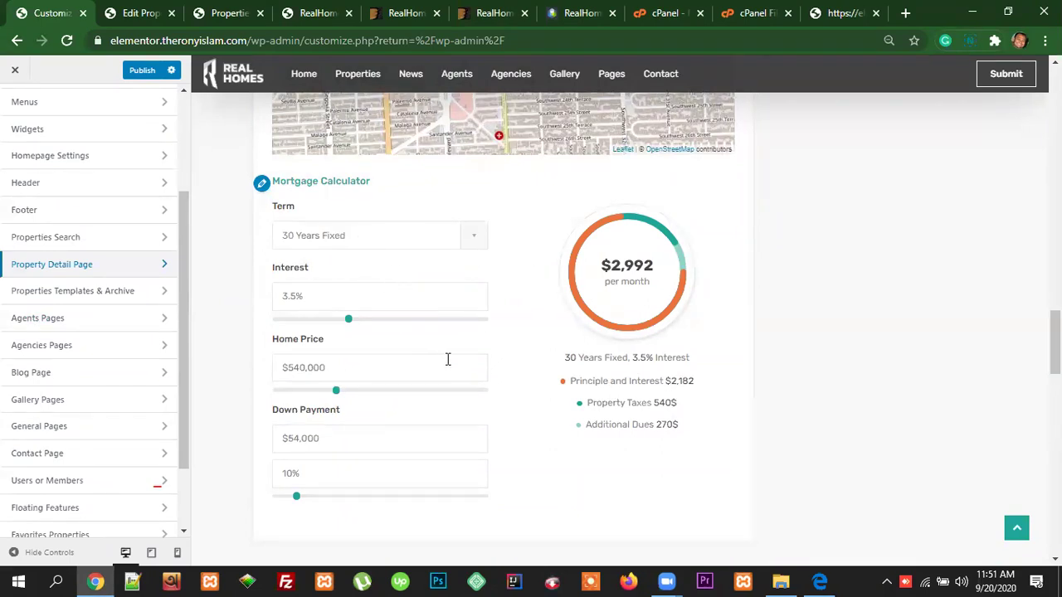
click(415, 245)
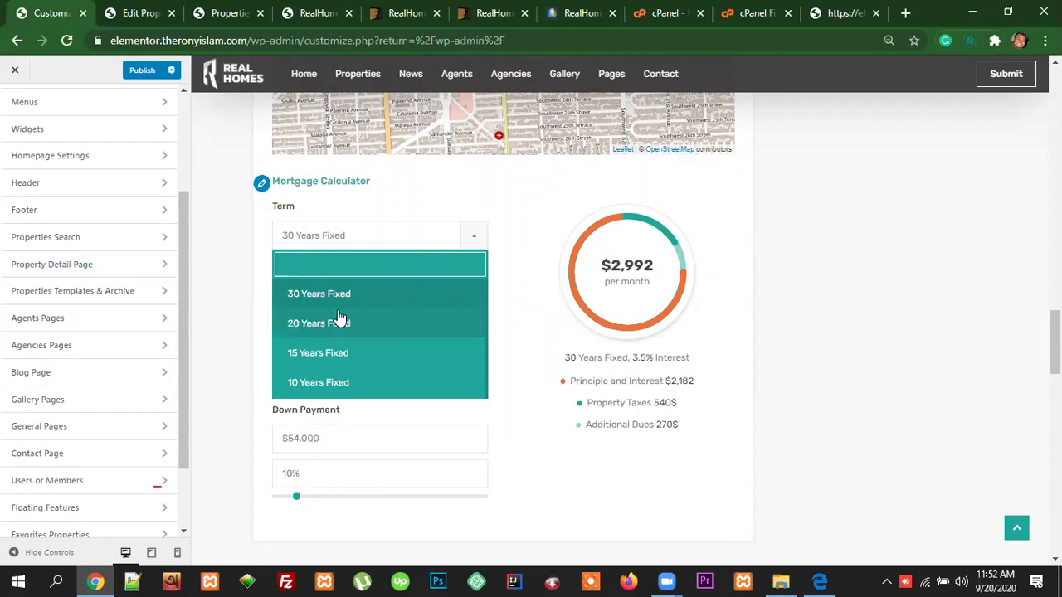
click(303, 325)
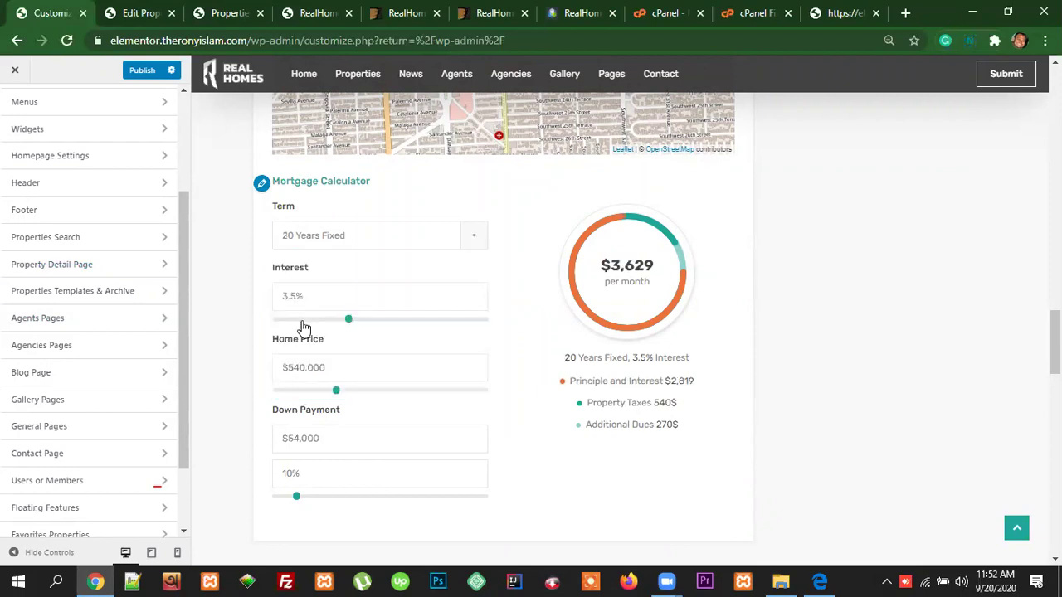
Step: Set the mortgage calculator to 1.7% interest, a $323,016 home price and a 12% down payment, and highlight the monthly payment
drag(350, 326, 313, 326)
drag(335, 393, 308, 398)
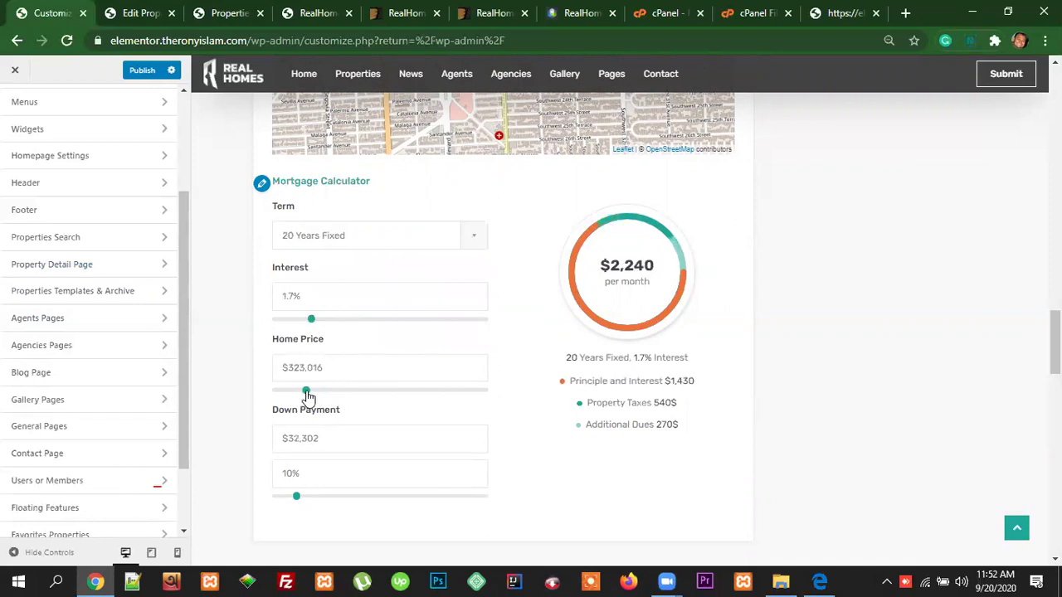
scroll(347, 432, down, 1)
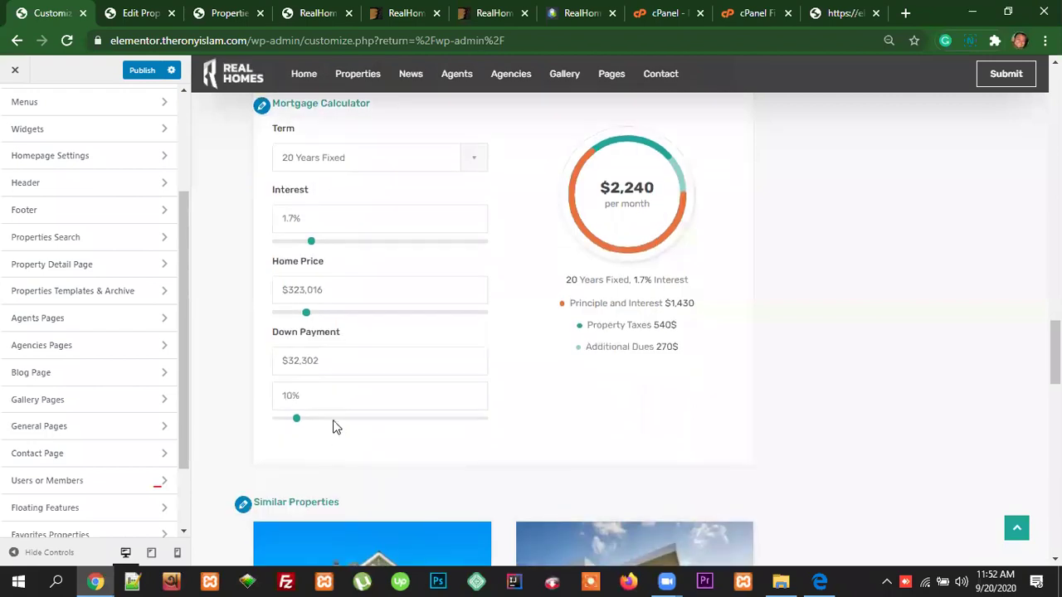
drag(298, 420, 302, 420)
mouse_move(603, 194)
mouse_down()
mouse_move(653, 193)
mouse_move(602, 187)
mouse_up()
click(653, 192)
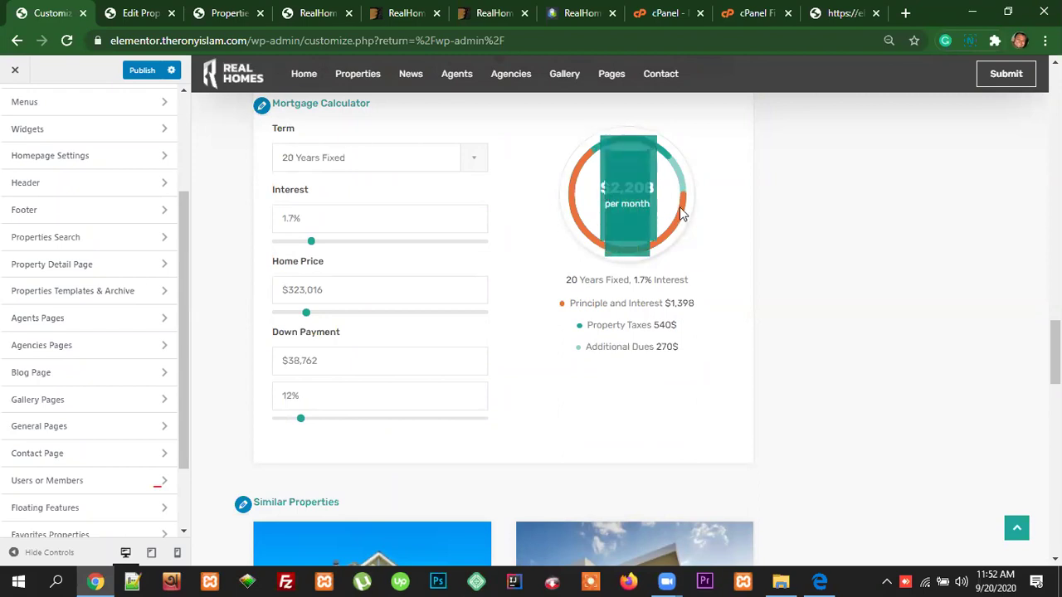
Step: Set the mortgage calculator in the preview to a 5 Years Fixed term with 0.9% interest
click(692, 247)
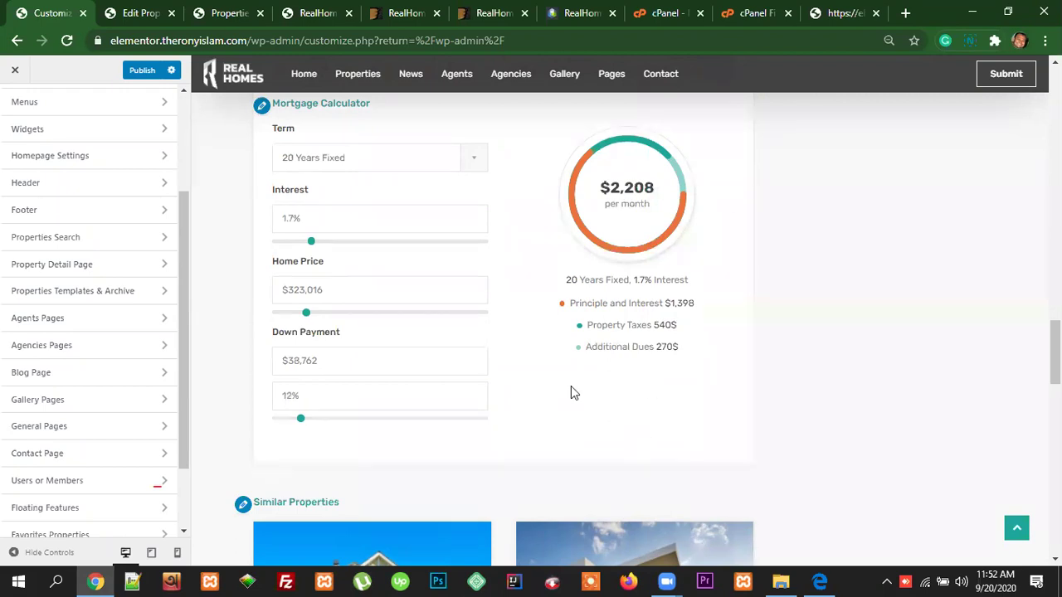
scroll(571, 388, up, 1)
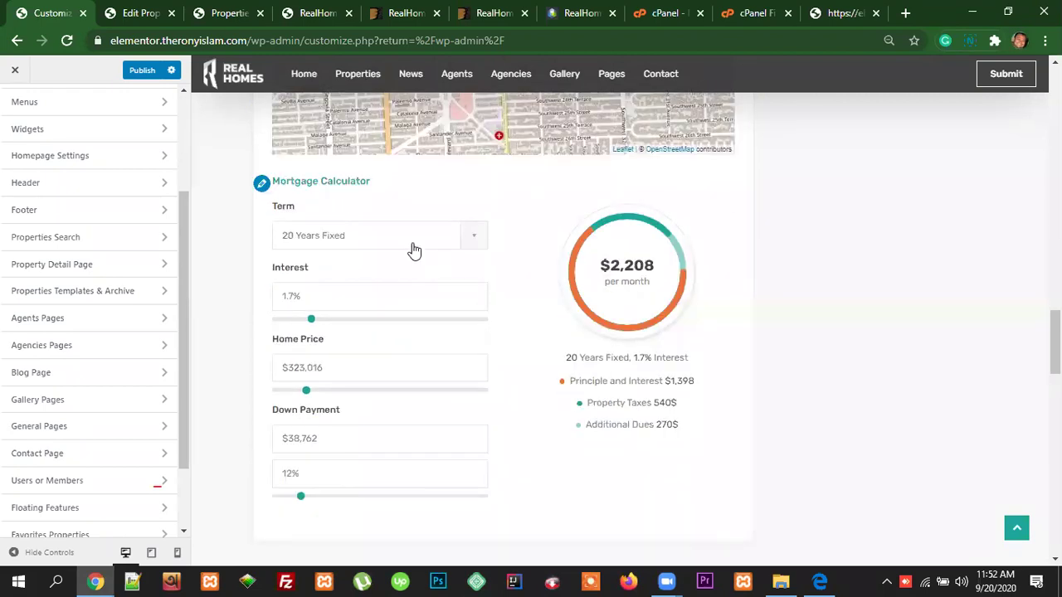
scroll(661, 351, up, 4)
scroll(664, 338, up, 7)
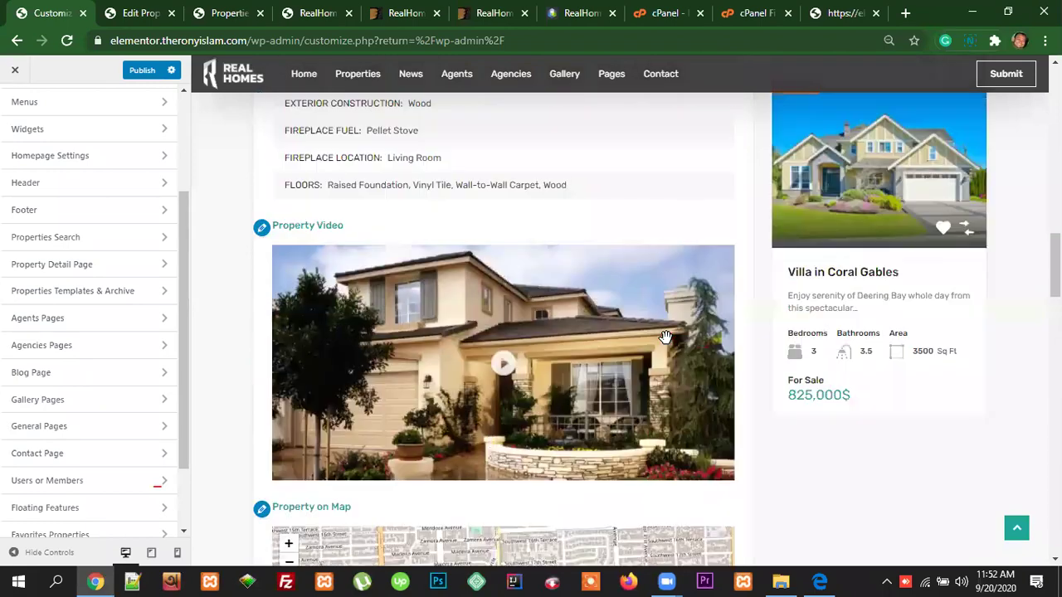
scroll(664, 340, down, 5)
scroll(663, 338, down, 7)
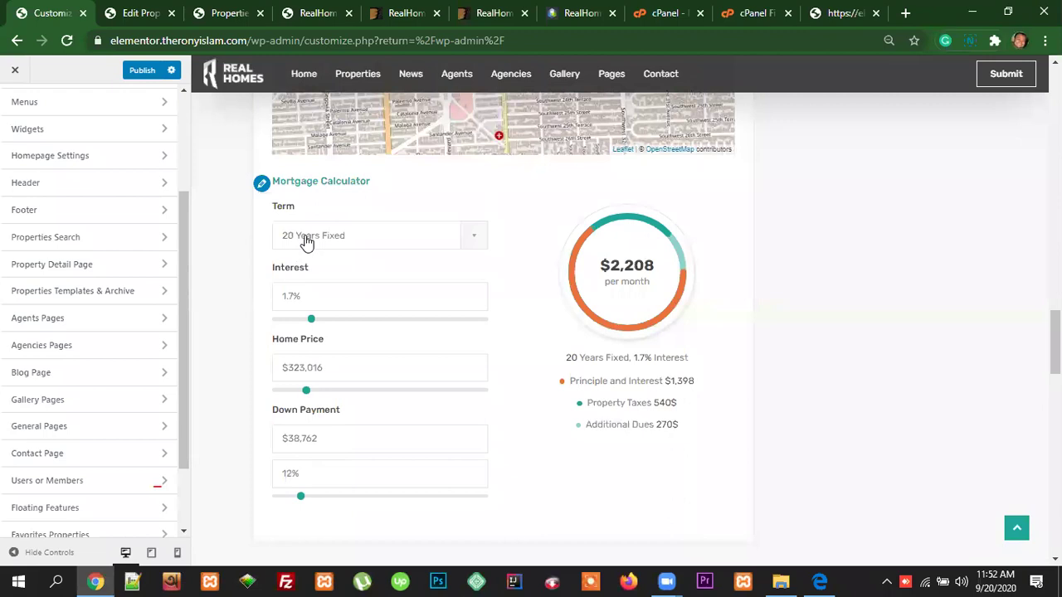
click(337, 243)
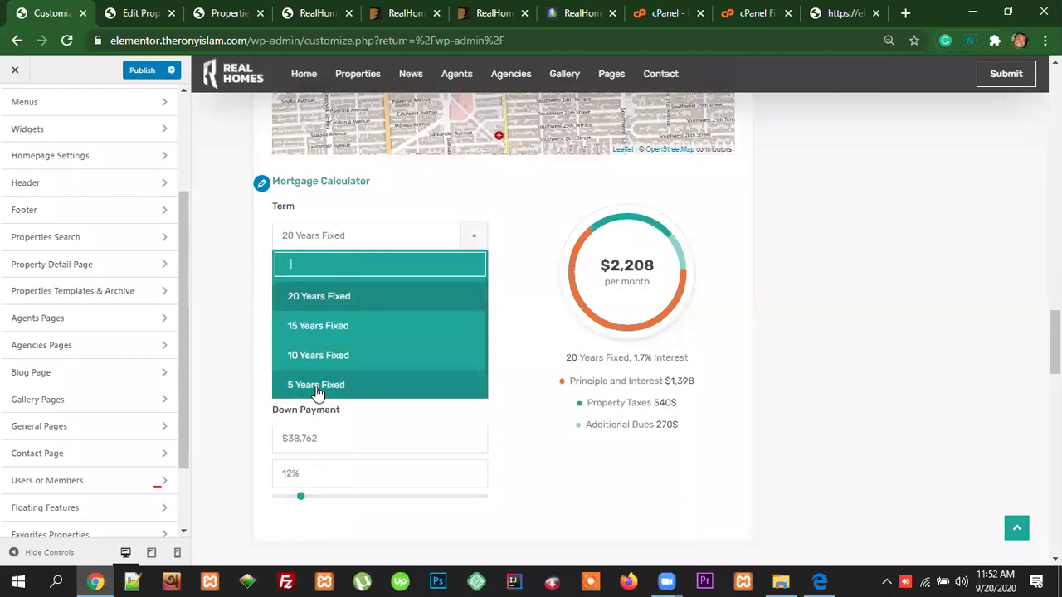
click(317, 386)
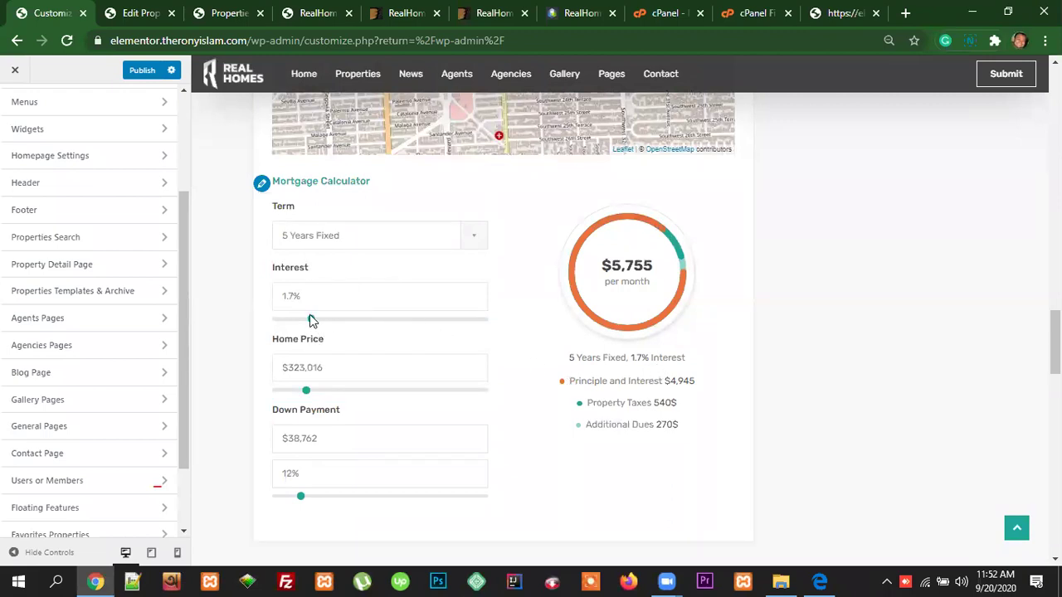
drag(311, 323, 296, 324)
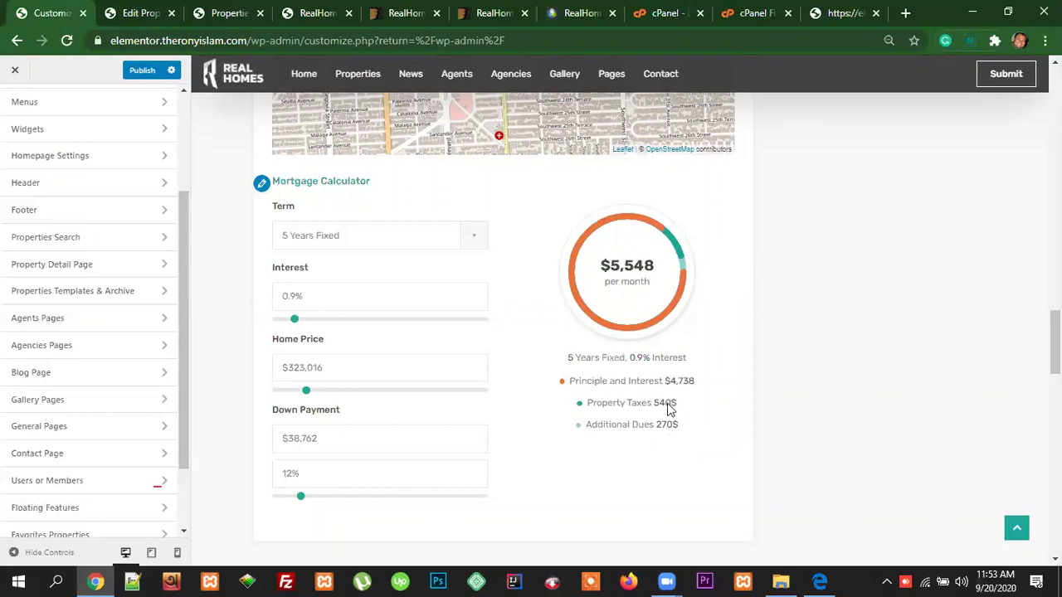
Step: Open the Agents Pages settings in the customizer and load the Agents page in the preview
scroll(515, 453, down, 3)
scroll(703, 452, up, 4)
scroll(448, 432, down, 2)
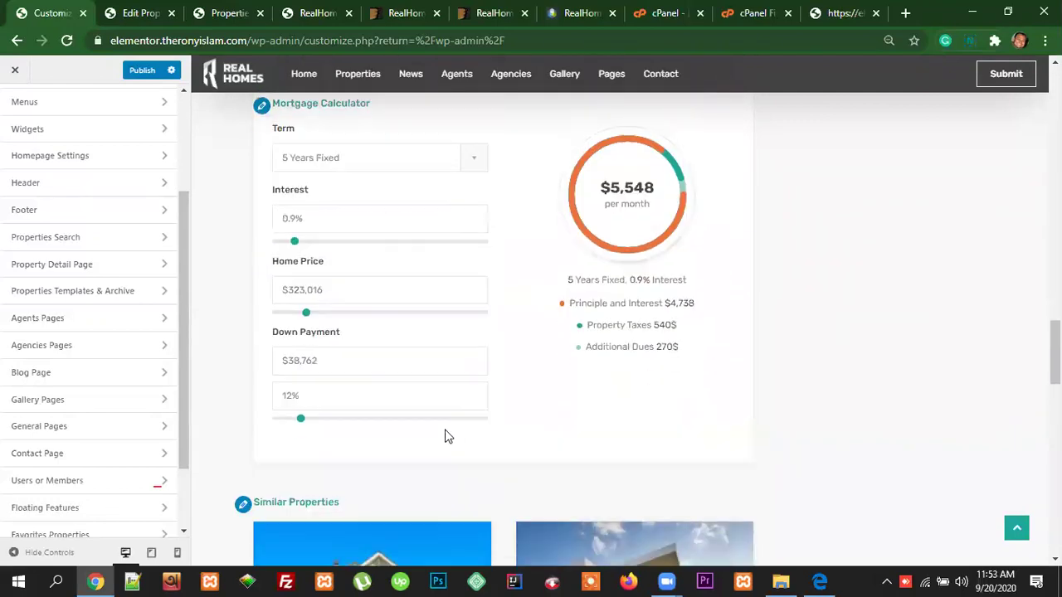
scroll(751, 458, up, 2)
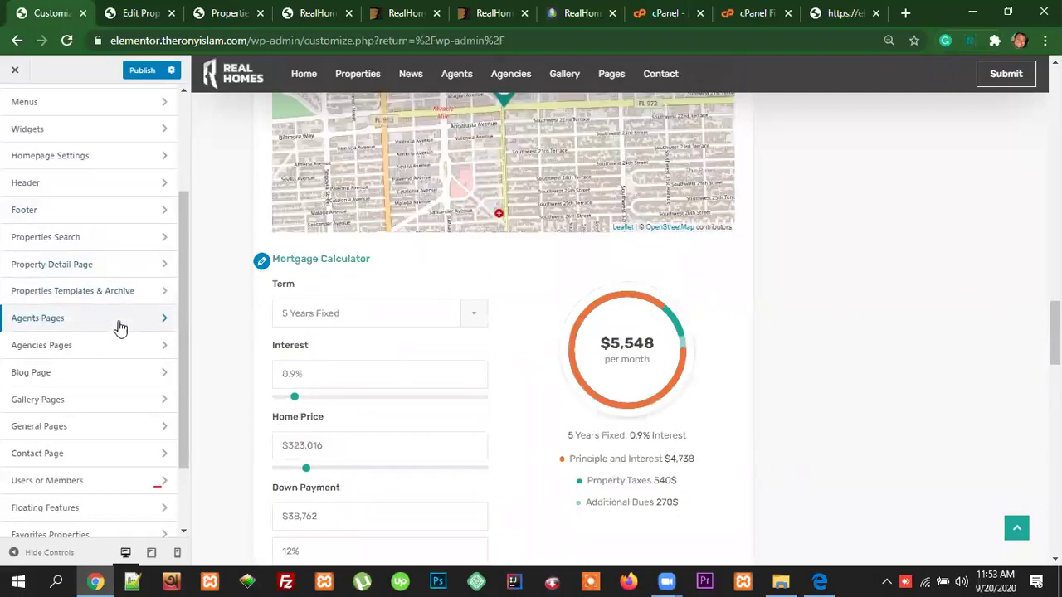
scroll(124, 365, down, 1)
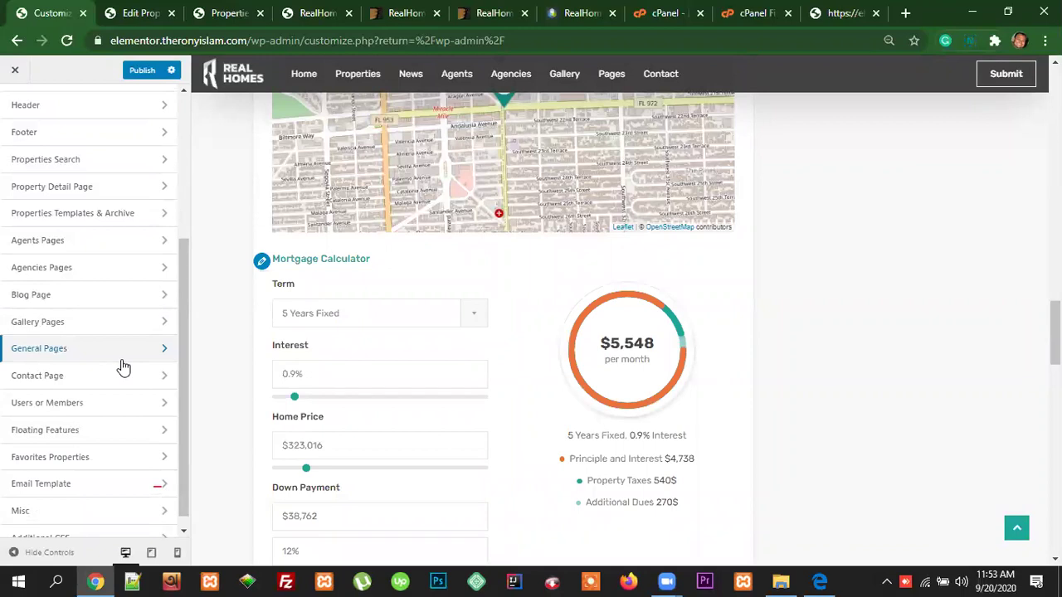
click(64, 251)
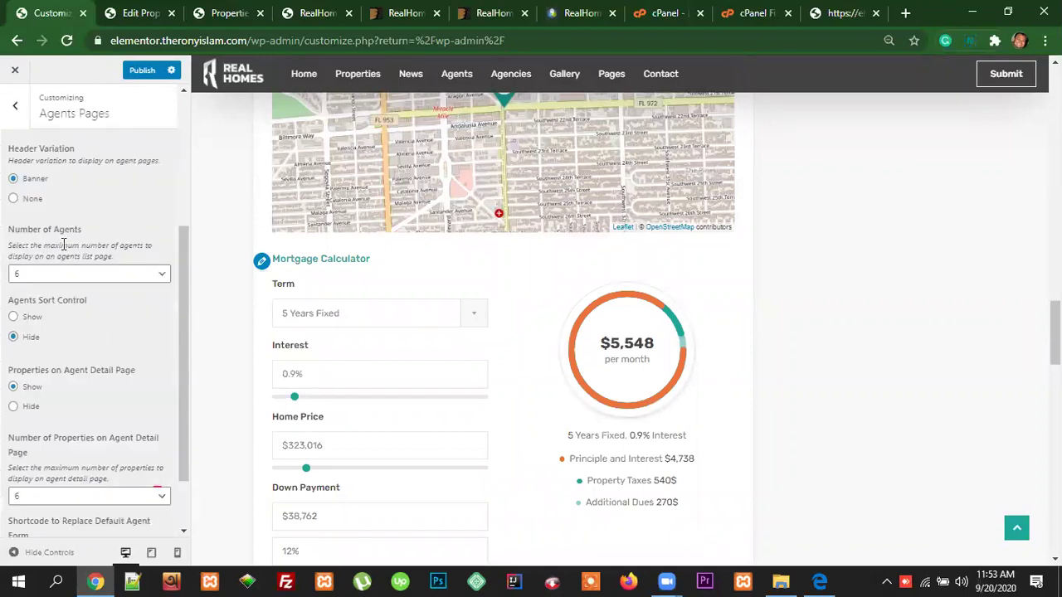
scroll(973, 314, up, 15)
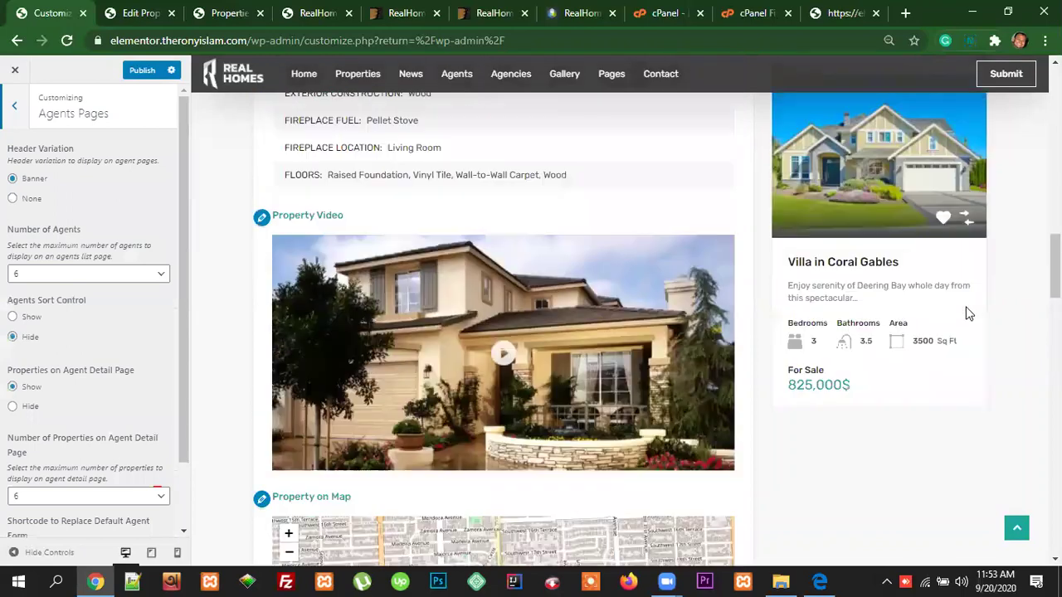
scroll(498, 191, up, 5)
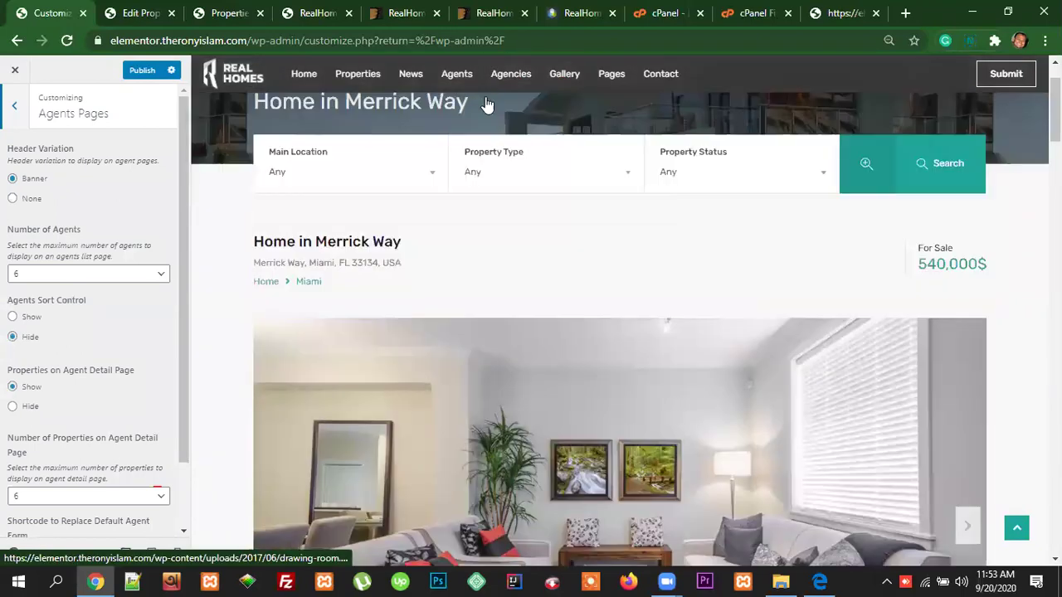
click(459, 79)
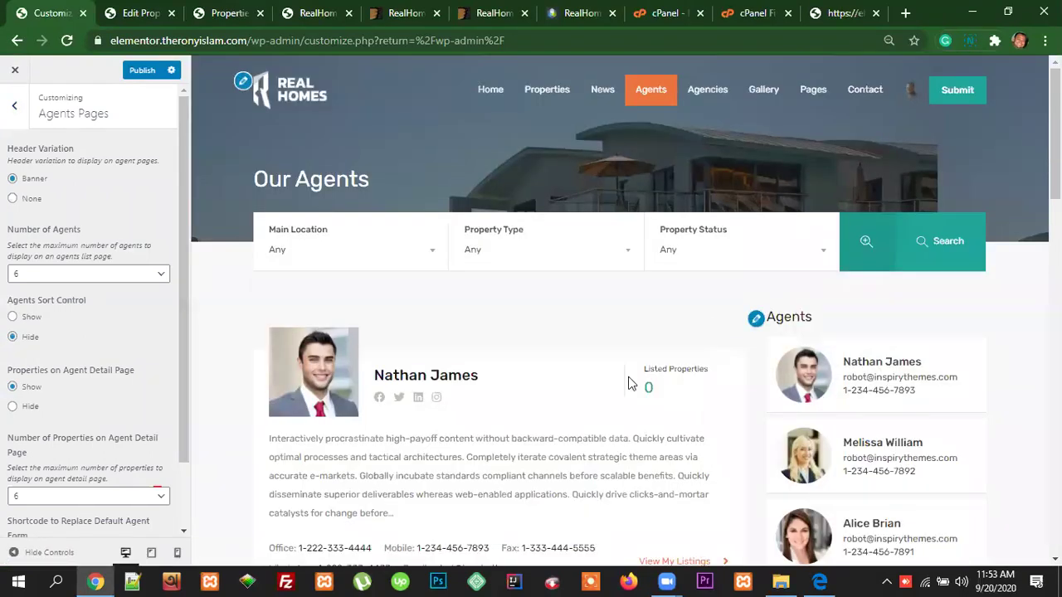
Step: Look through the agents list in the preview and set Agents Sort Control to Show
scroll(649, 378, down, 2)
scroll(643, 369, up, 2)
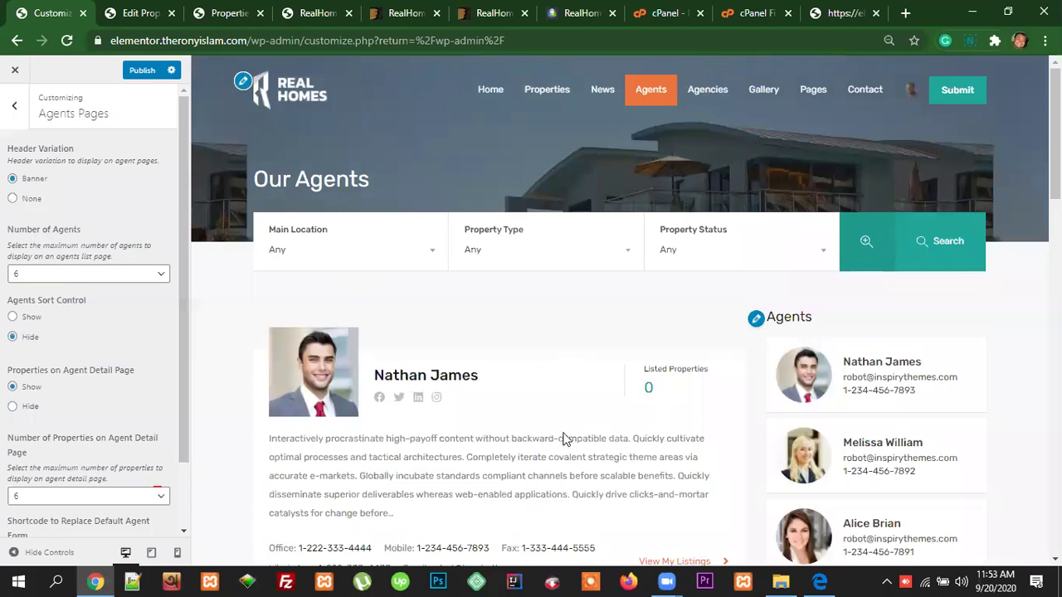
scroll(562, 438, down, 12)
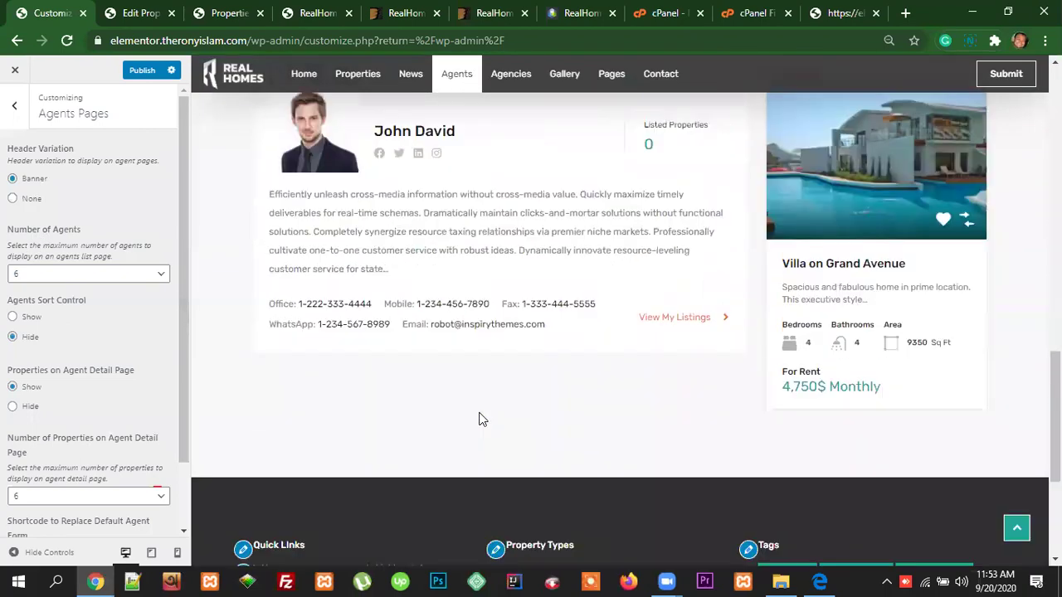
scroll(482, 407, up, 12)
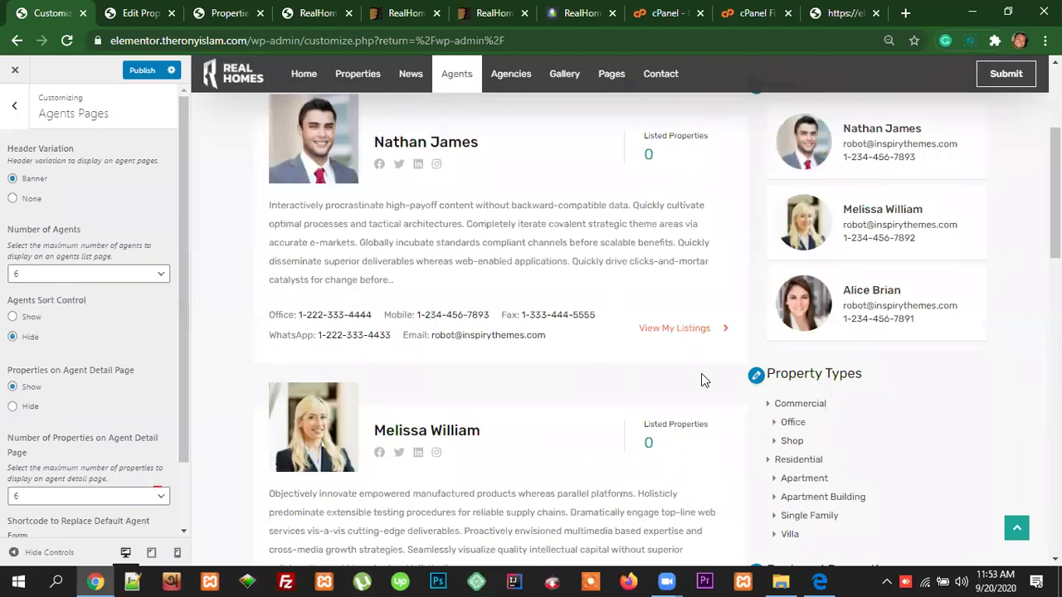
scroll(707, 380, up, 2)
click(16, 320)
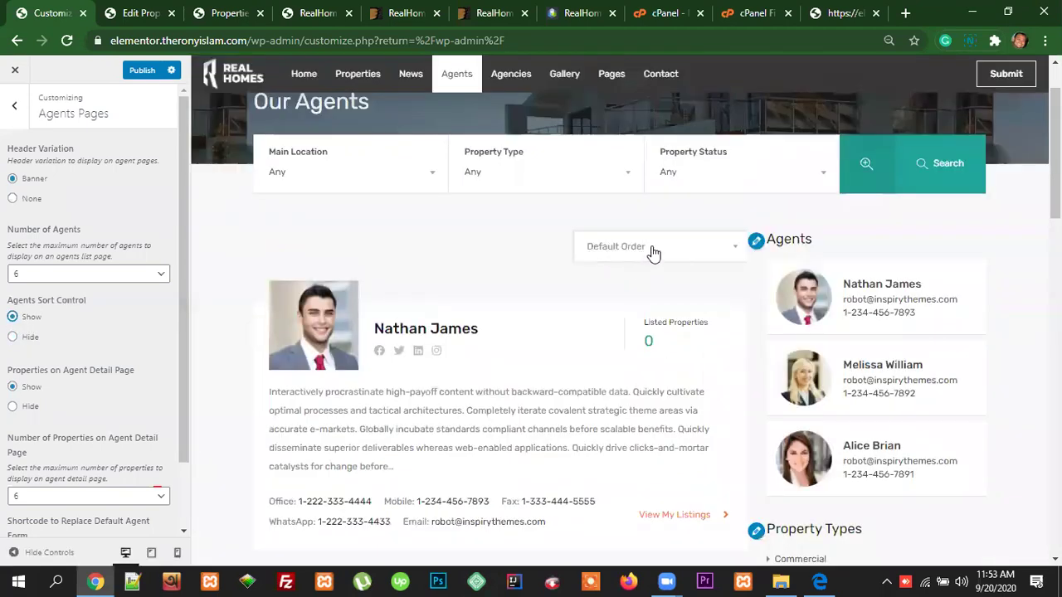
Step: Review the sorting options offered by the Default Order list on the Agents page, keeping the default order
click(675, 252)
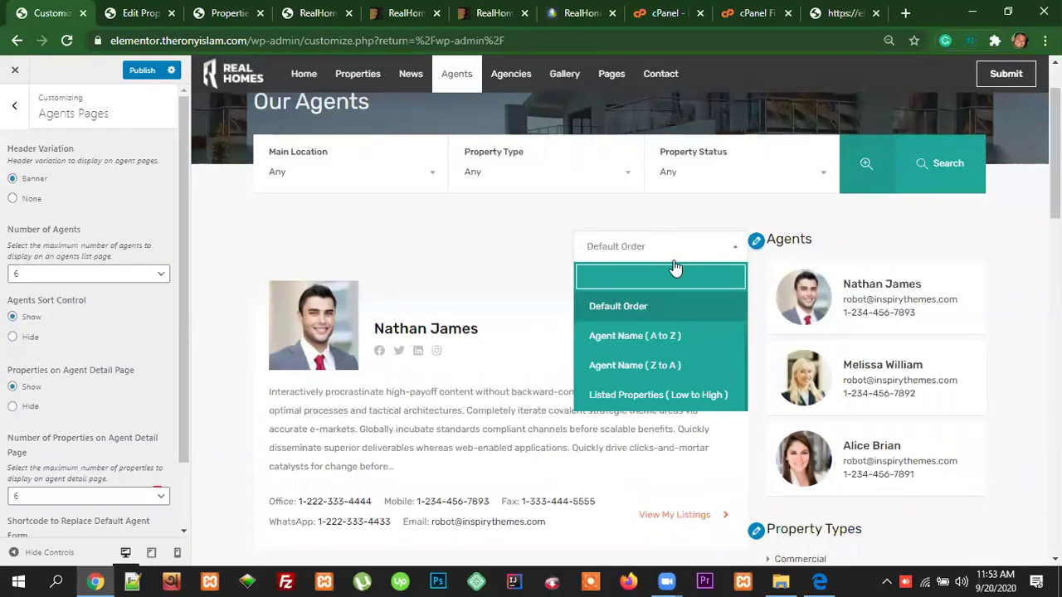
scroll(676, 388, down, 1)
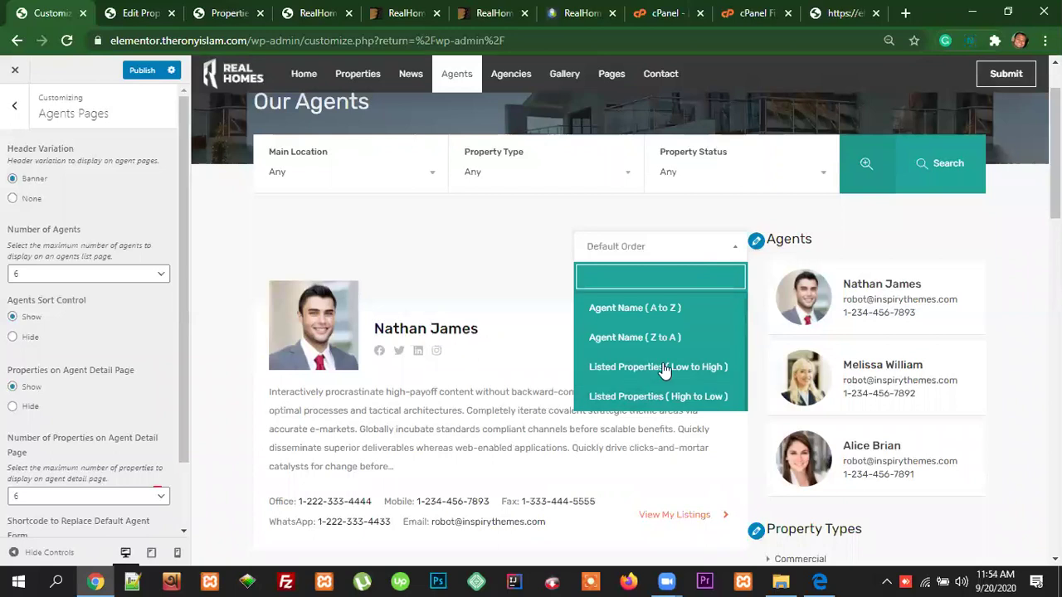
scroll(673, 402, up, 1)
scroll(670, 407, down, 1)
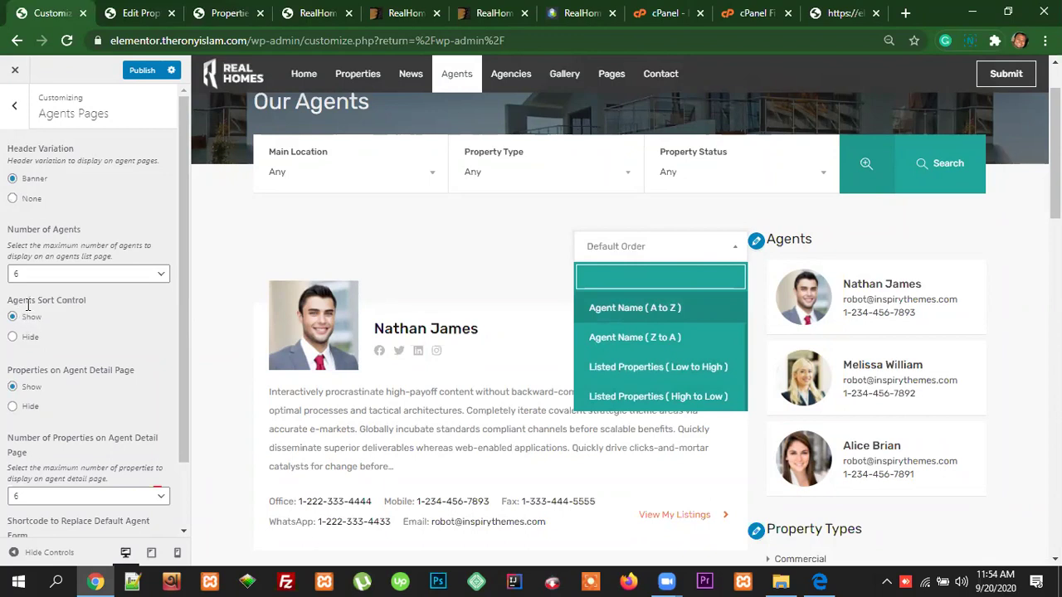
click(498, 274)
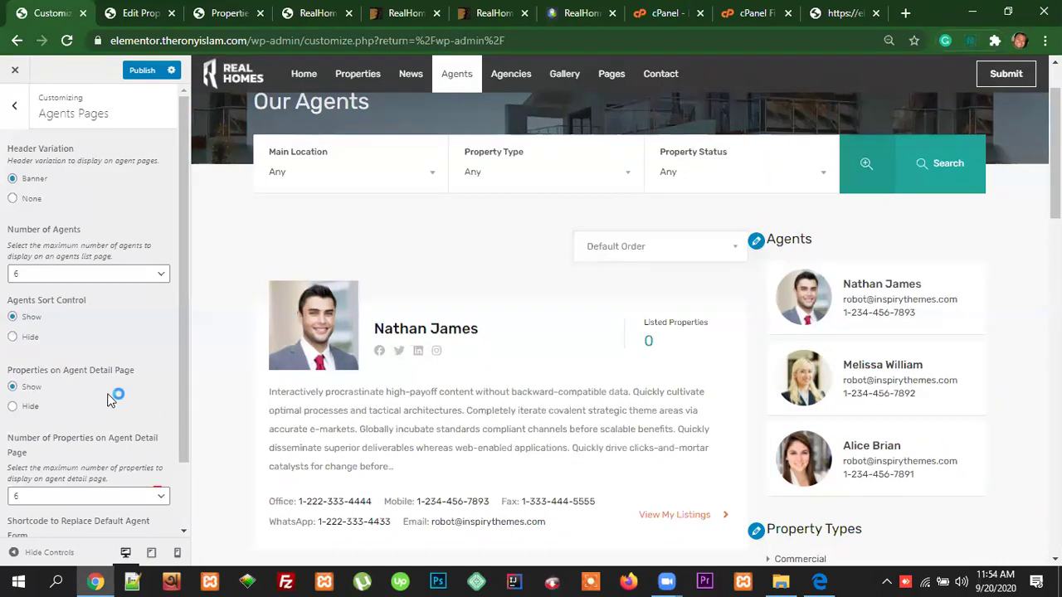
Step: Open the first agent's detail page in the preview and look through the profile, contact form and My Listings section
scroll(111, 400, down, 1)
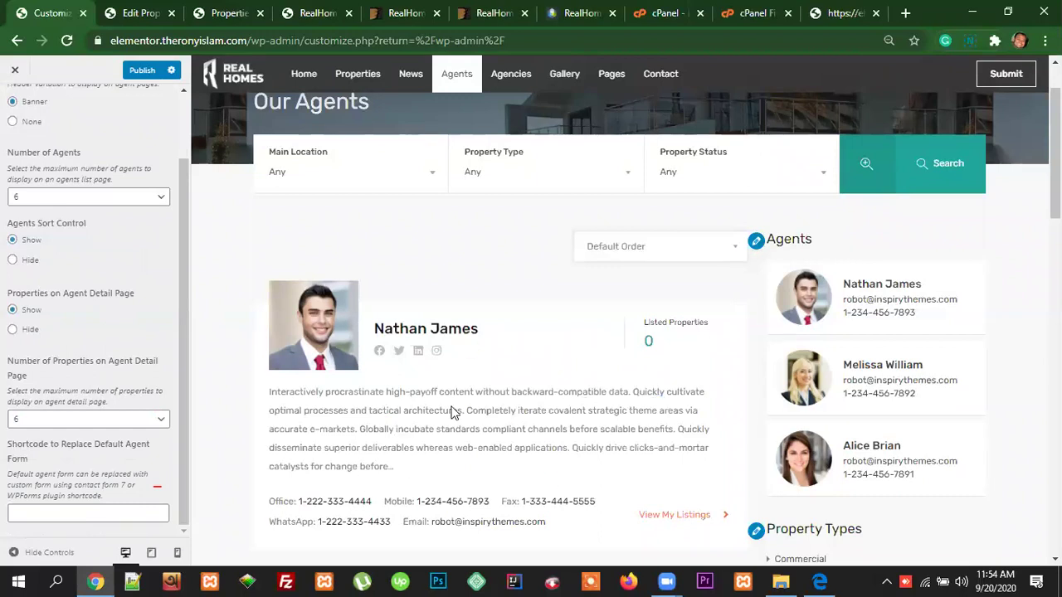
scroll(958, 431, down, 2)
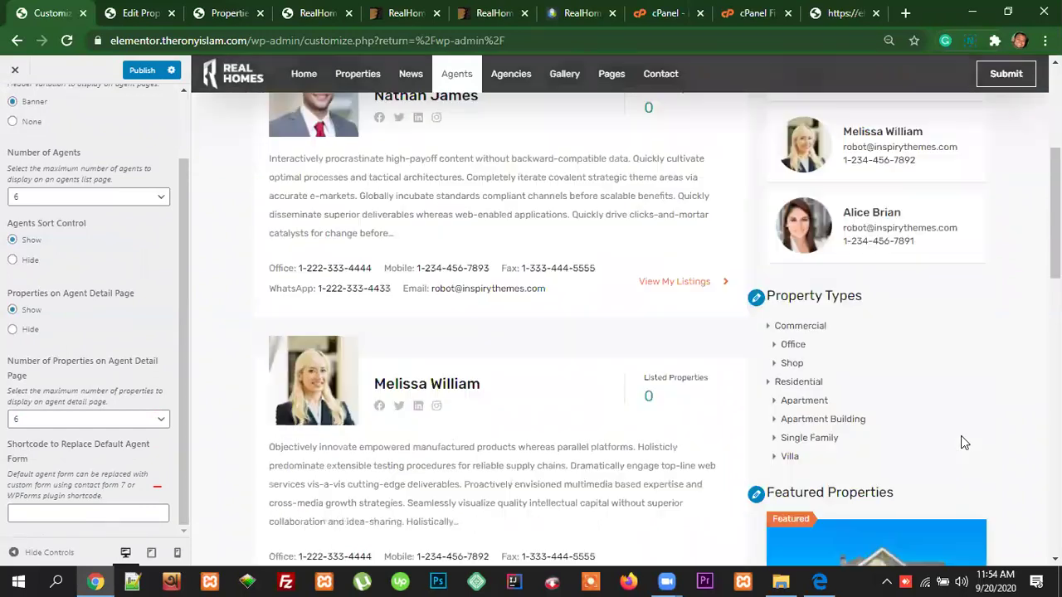
scroll(731, 440, up, 1)
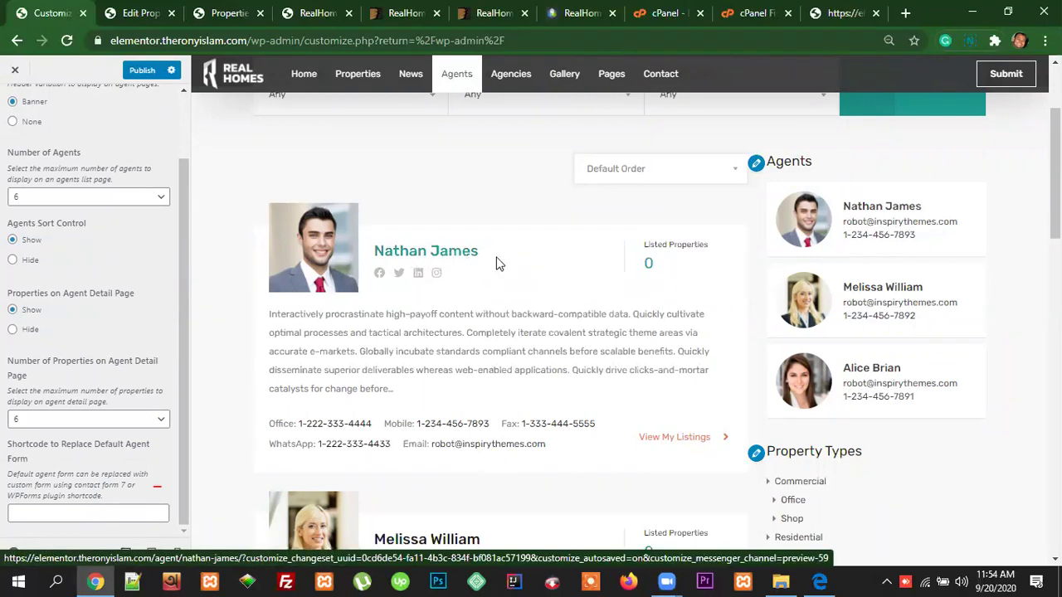
click(446, 252)
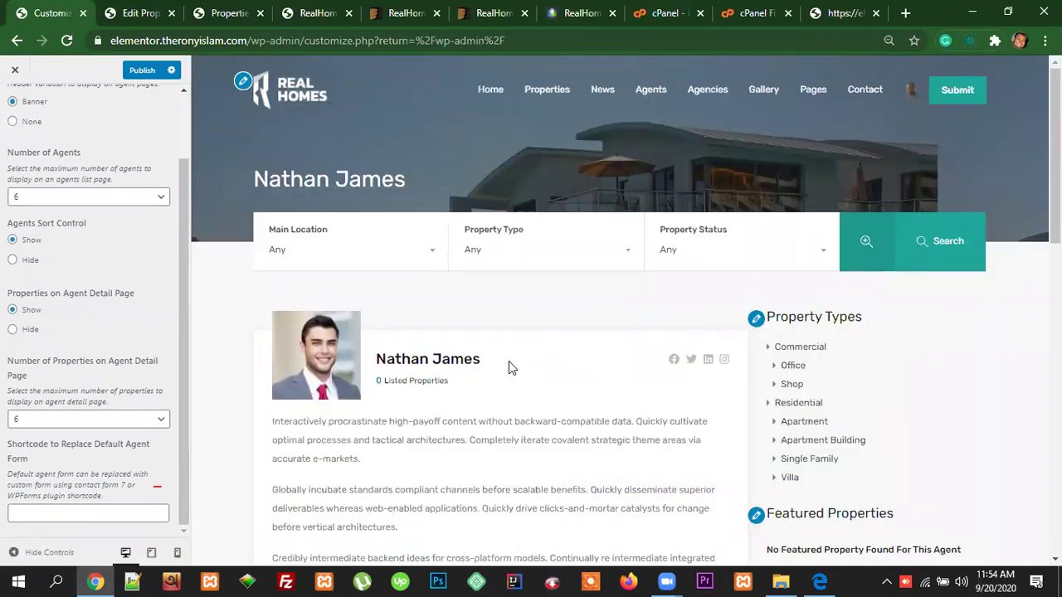
scroll(664, 419, down, 10)
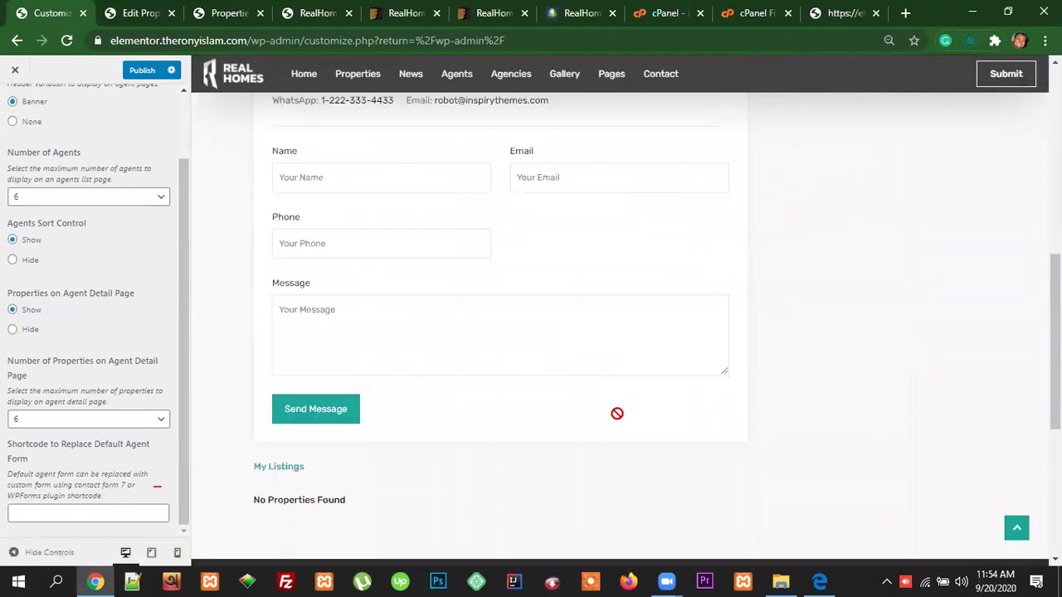
scroll(675, 432, up, 5)
scroll(772, 415, up, 4)
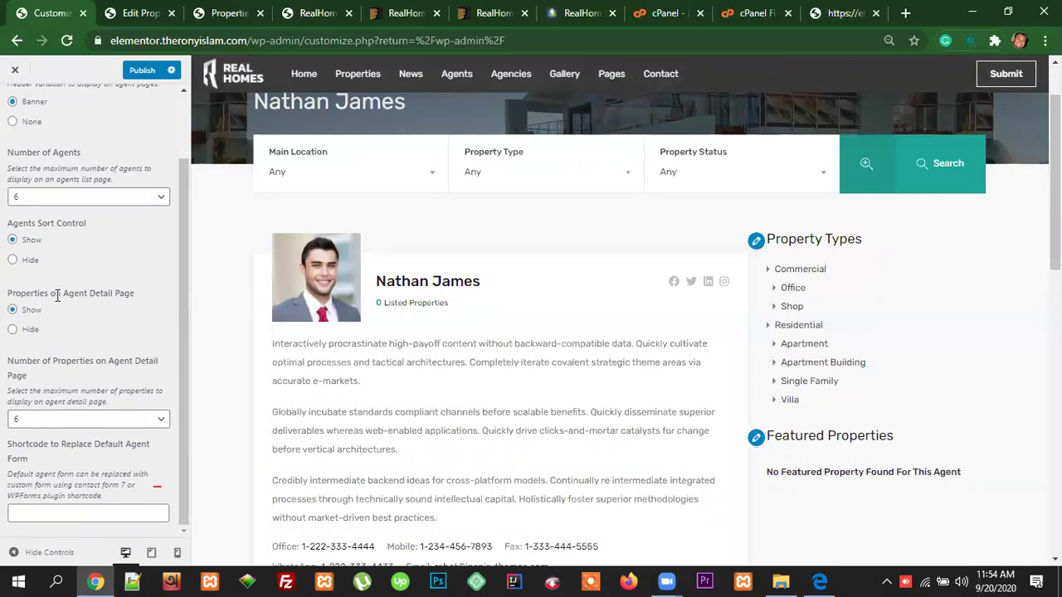
Step: Set Properties on Agent Detail Page to Hide and check the agent's detail page in the preview
drag(135, 293, 8, 297)
click(83, 326)
click(13, 330)
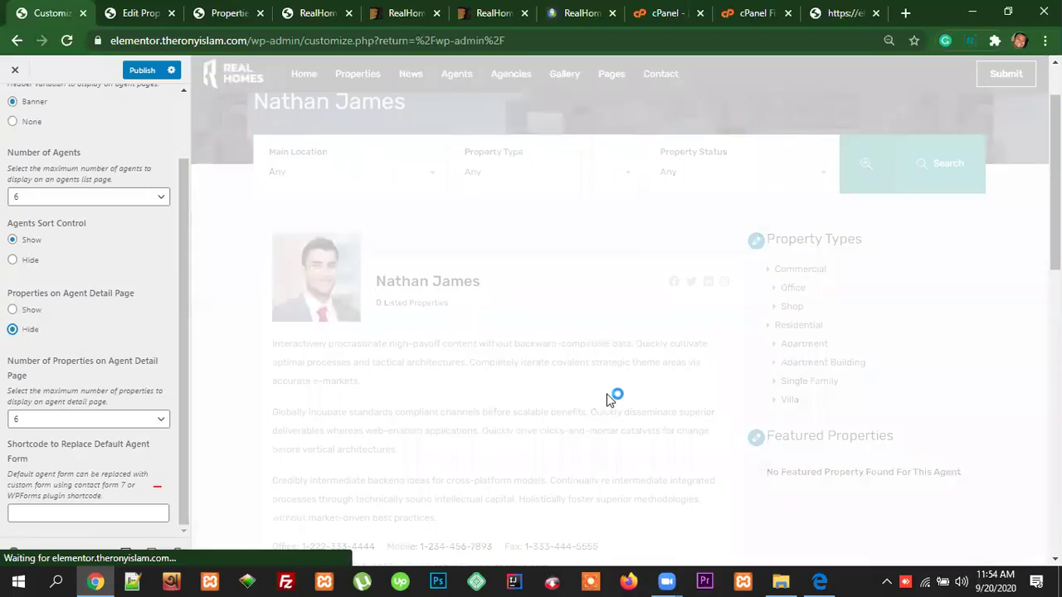
scroll(608, 397, down, 7)
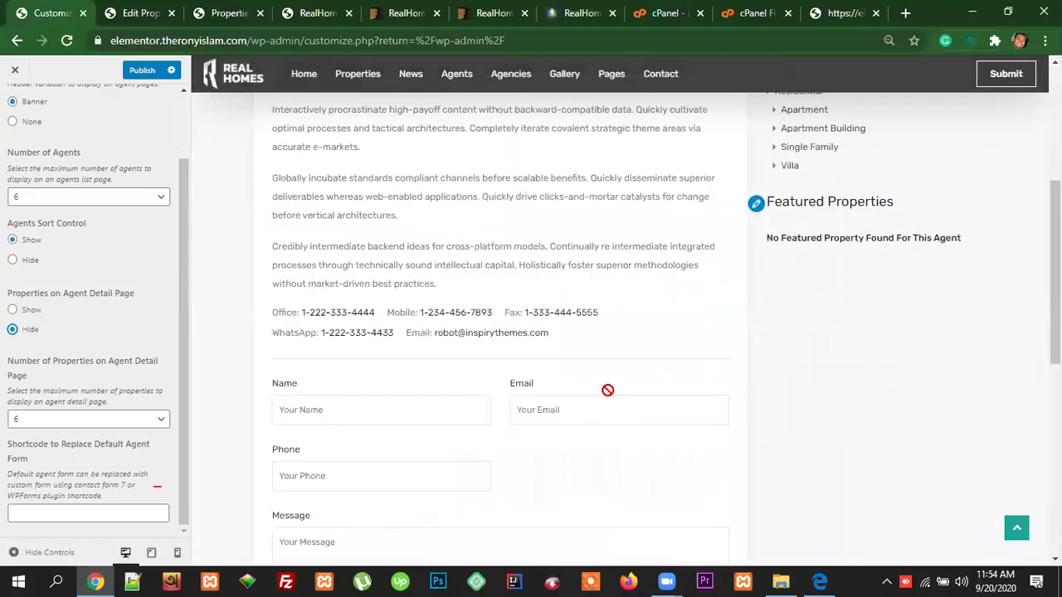
scroll(606, 391, up, 4)
scroll(607, 392, up, 2)
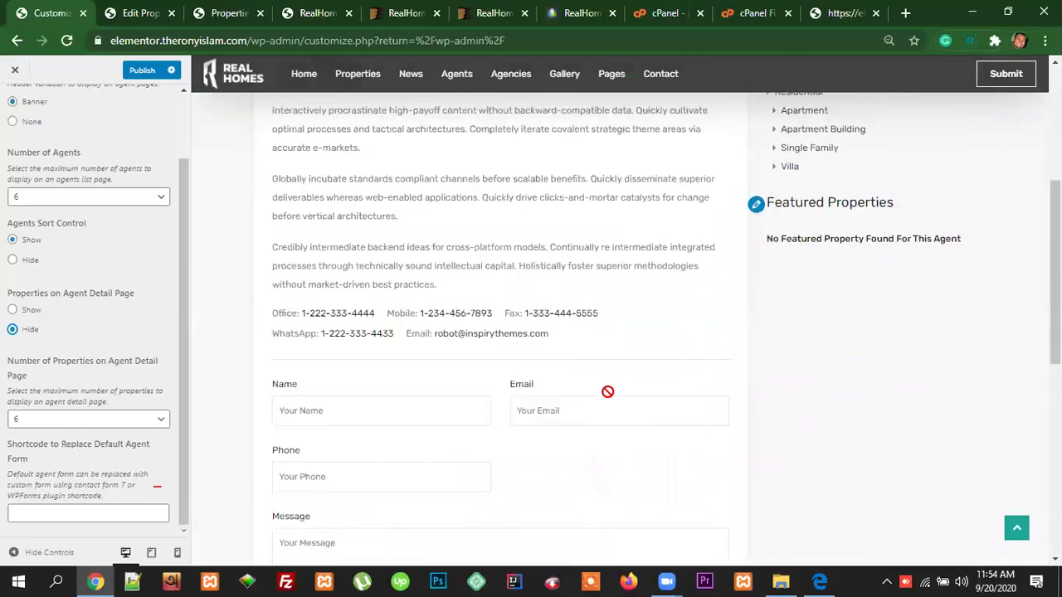
scroll(607, 392, down, 3)
scroll(784, 455, up, 6)
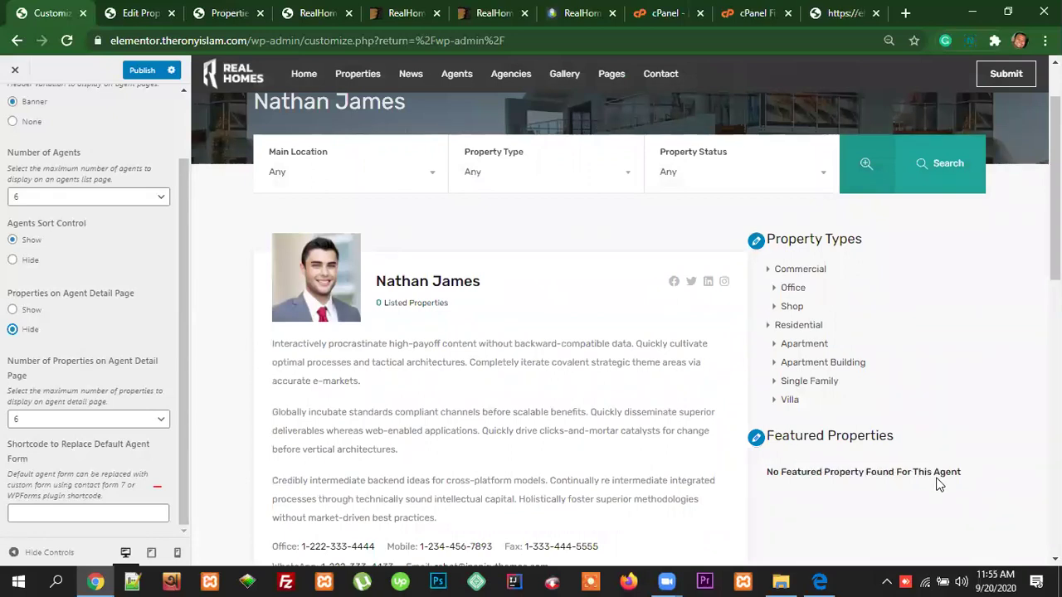
Step: Return to the Agents page in the preview and look through the agents list down to the footer
scroll(937, 485, up, 1)
click(651, 89)
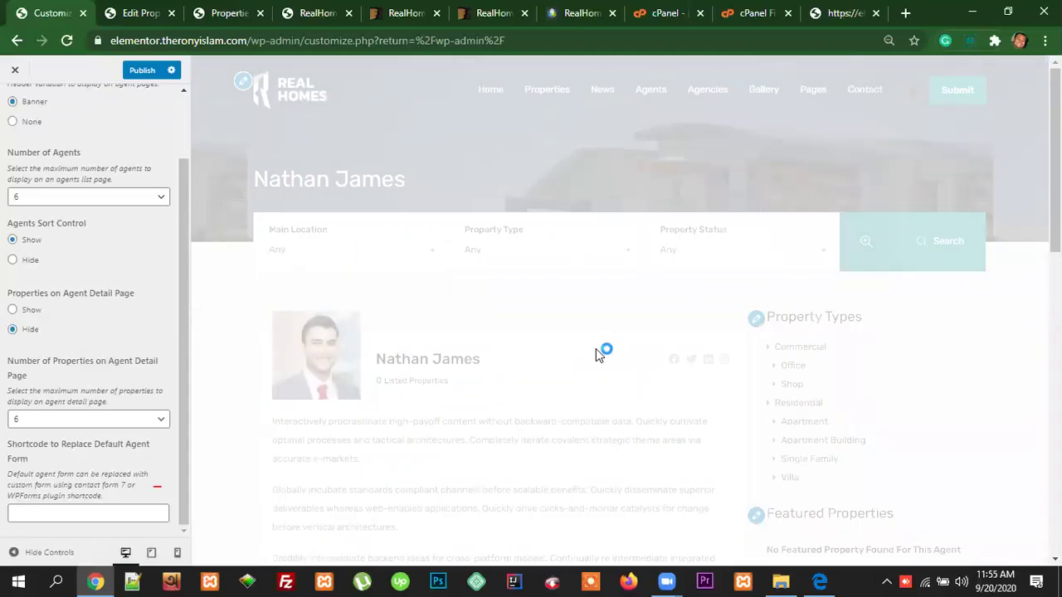
scroll(614, 393, down, 3)
scroll(613, 392, down, 15)
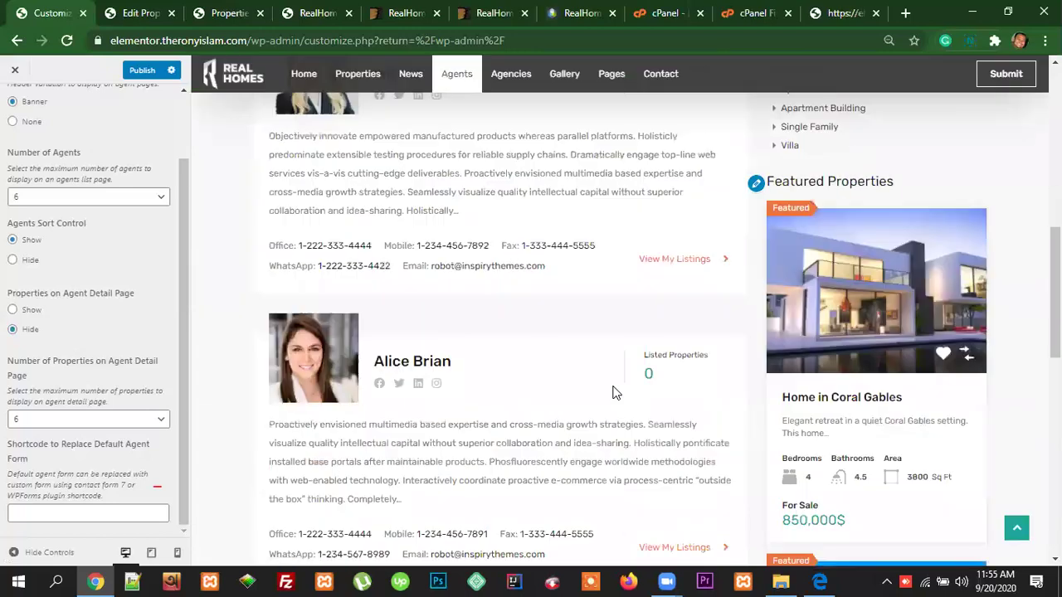
scroll(614, 390, up, 4)
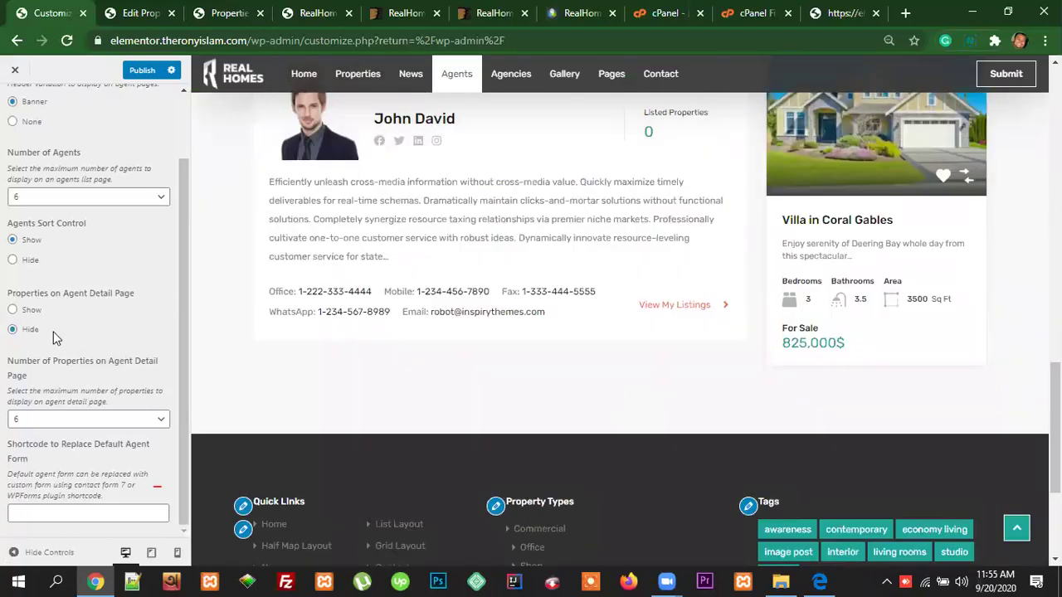
Step: Set Properties on Agent Detail Page to Show and check the My Listings section on the first agent's detail page
click(11, 312)
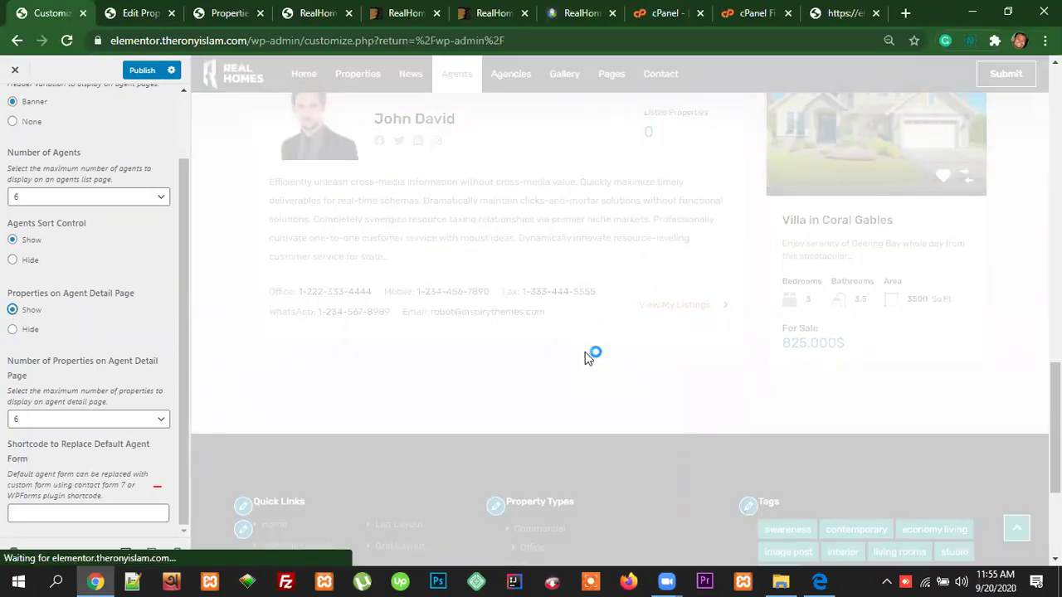
scroll(747, 415, up, 4)
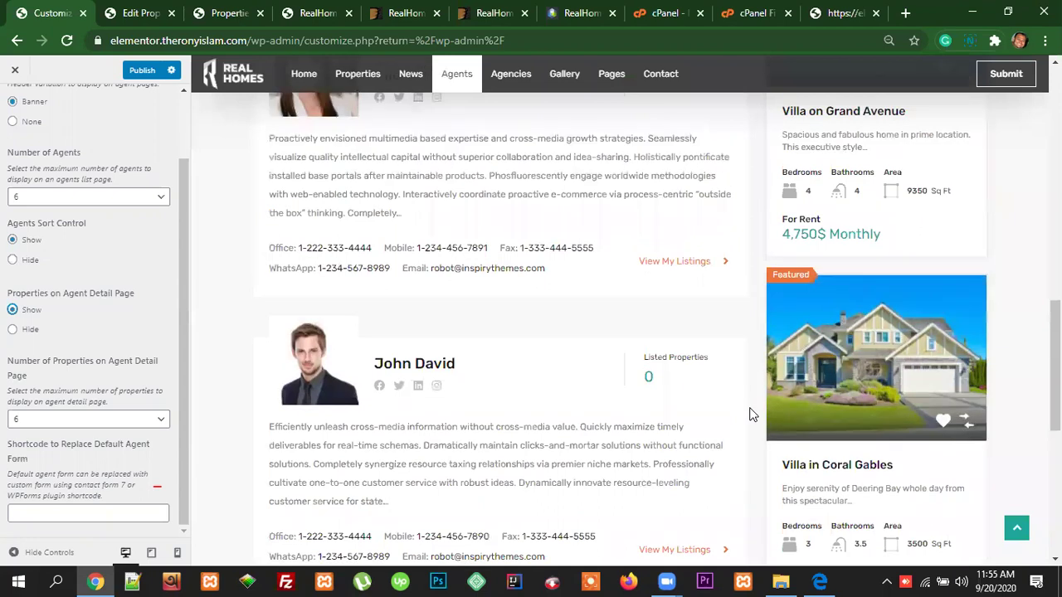
scroll(753, 414, up, 10)
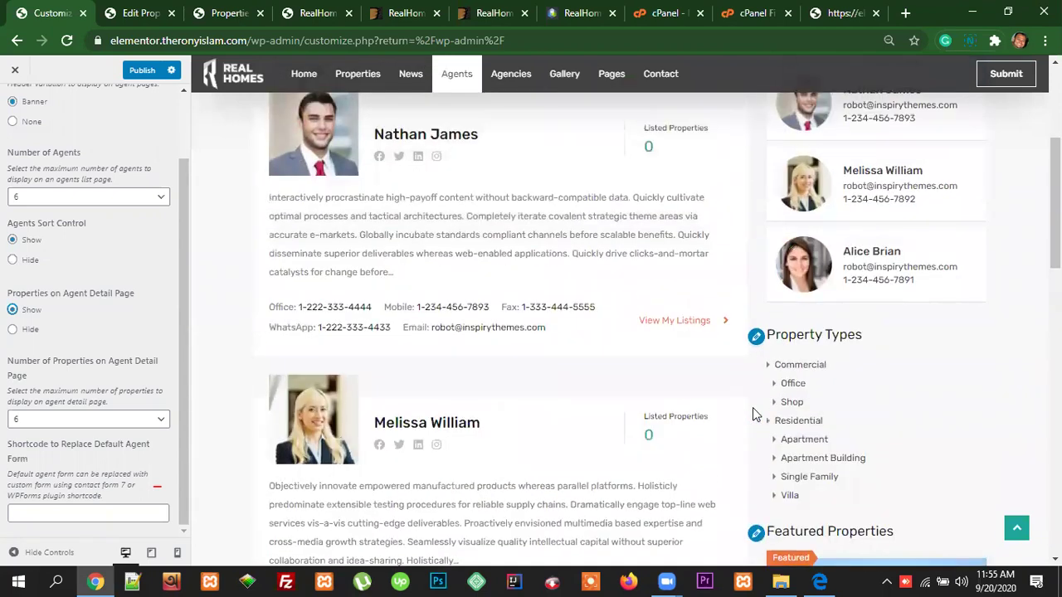
scroll(752, 408, up, 3)
click(432, 349)
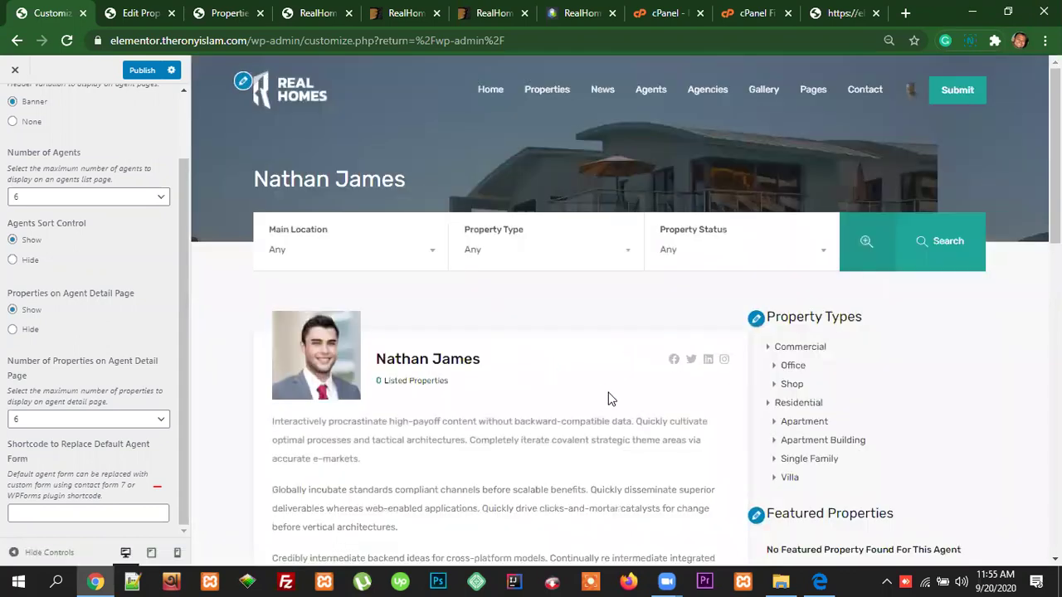
scroll(612, 400, down, 2)
scroll(612, 398, down, 8)
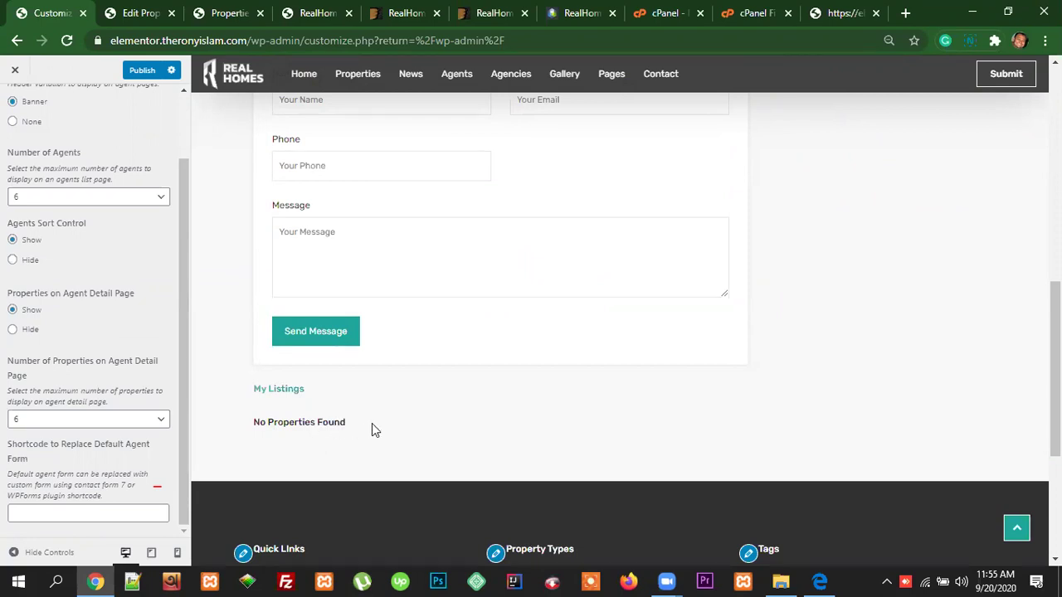
Step: Set Properties on Agent Detail Page to Hide and check the agent's detail page from the profile down to the footer
click(12, 329)
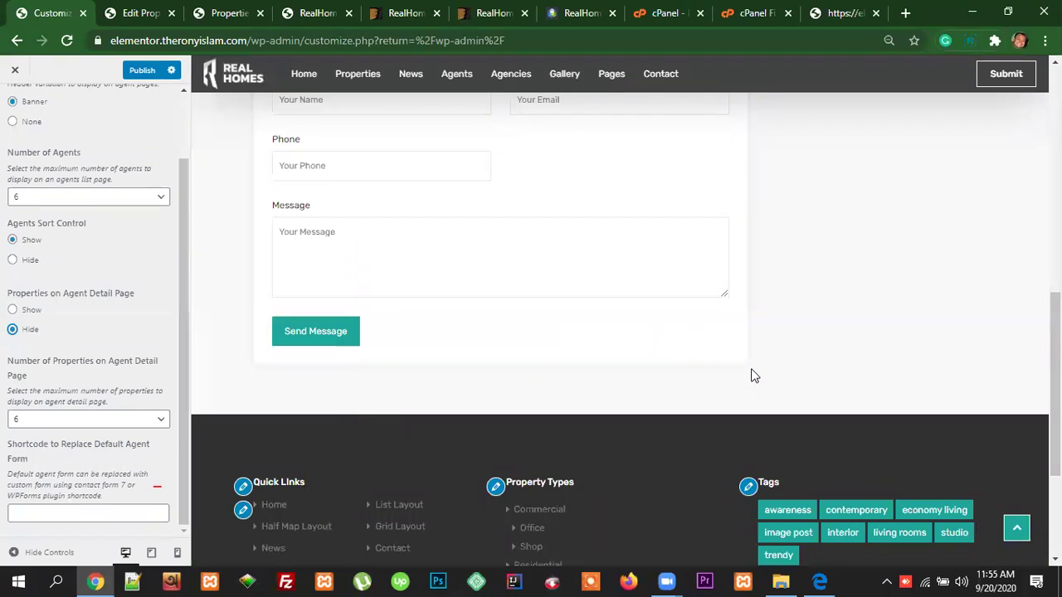
scroll(752, 375, up, 15)
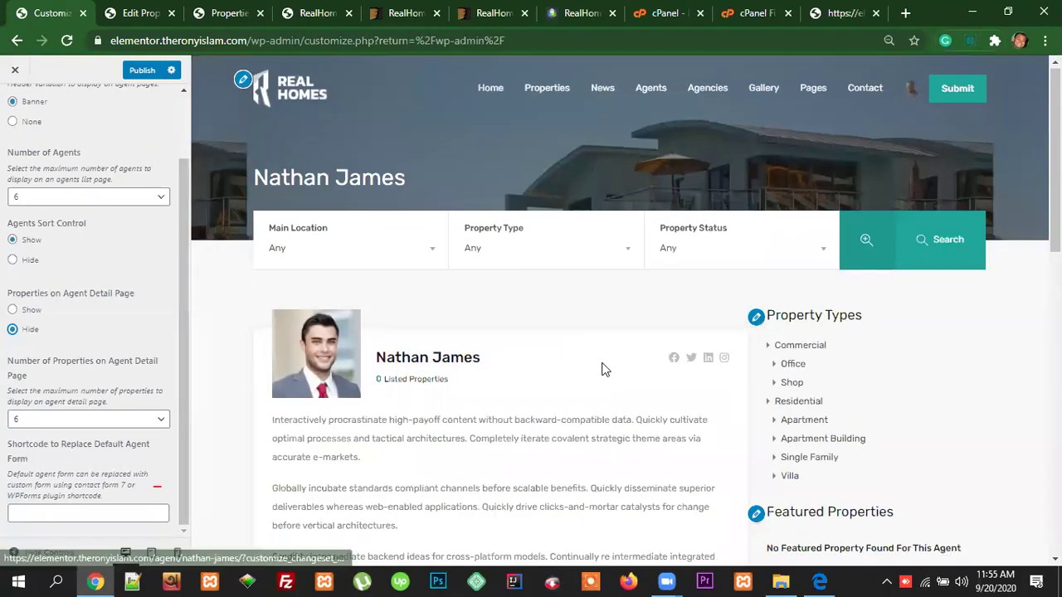
scroll(604, 369, down, 4)
scroll(603, 369, down, 3)
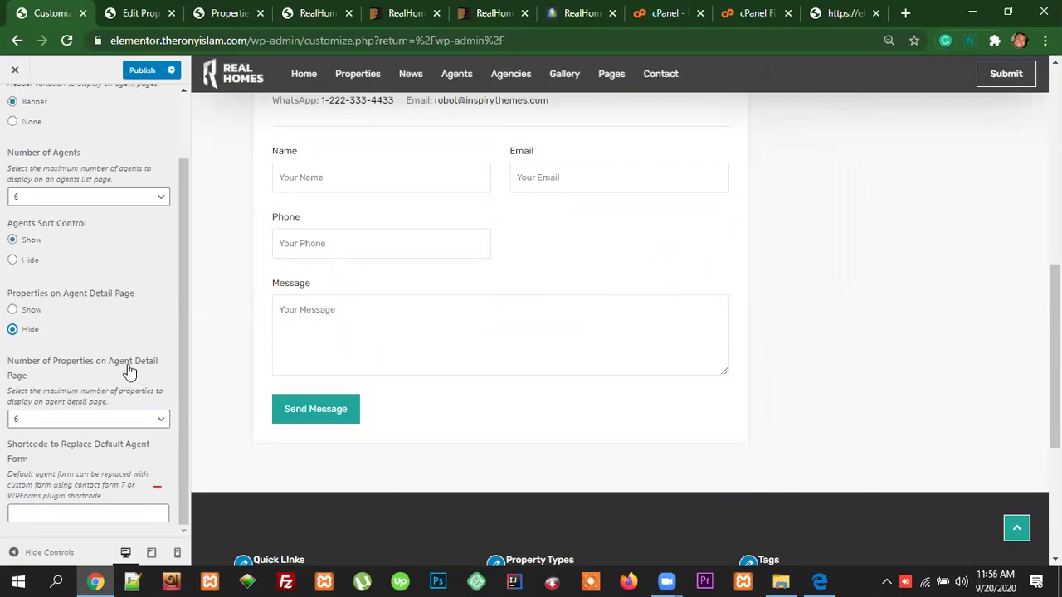
scroll(666, 396, down, 1)
scroll(657, 373, up, 7)
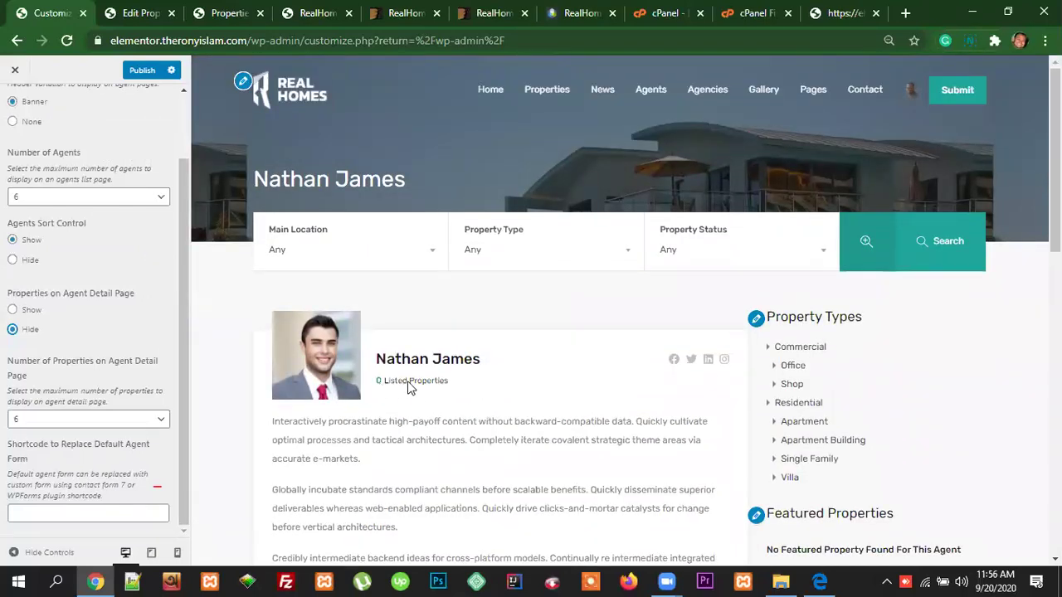
scroll(407, 387, down, 6)
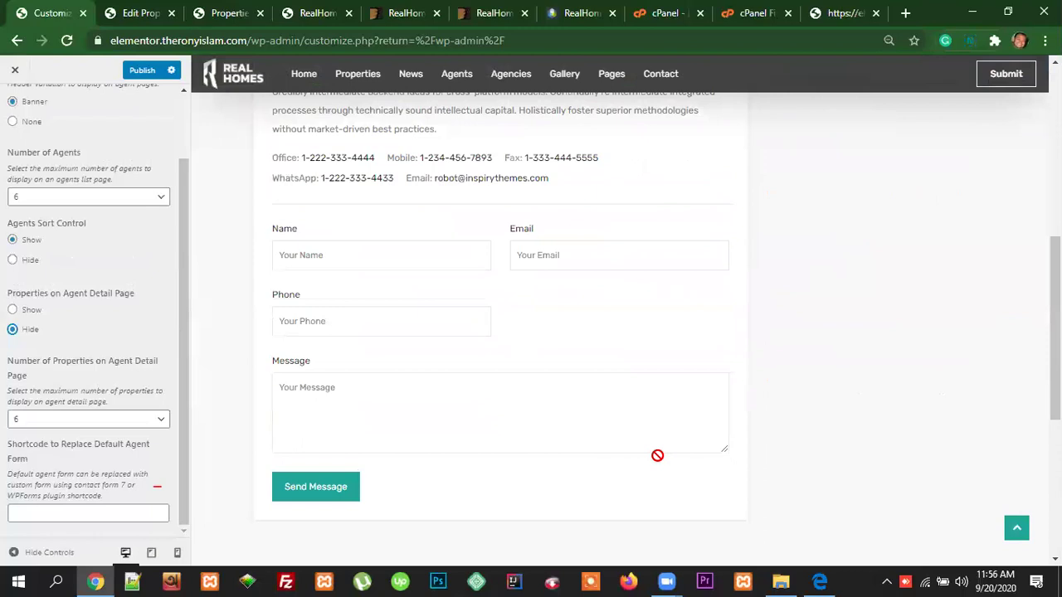
scroll(654, 456, up, 3)
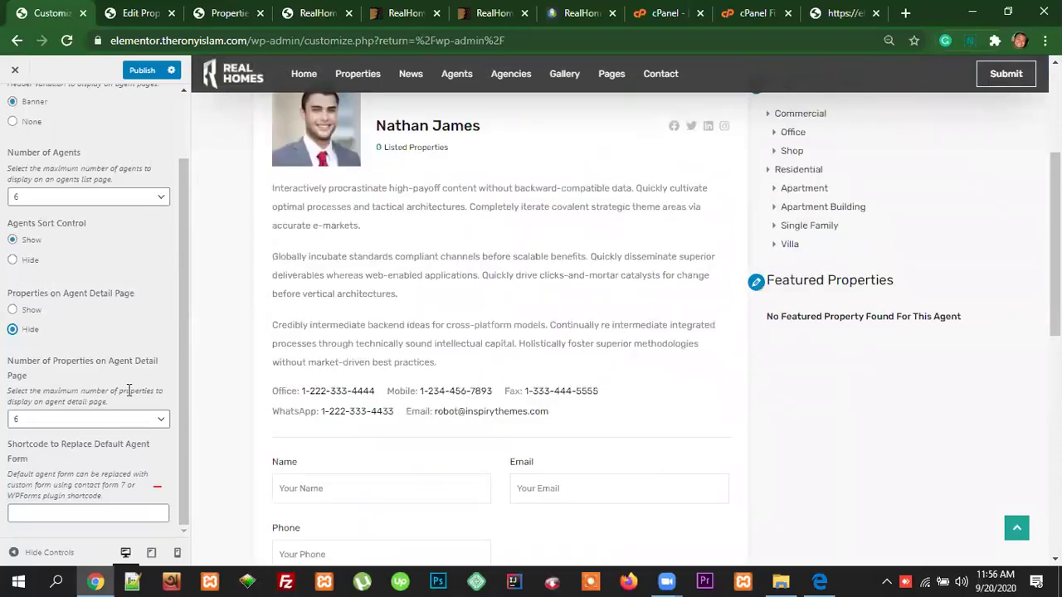
scroll(634, 466, down, 5)
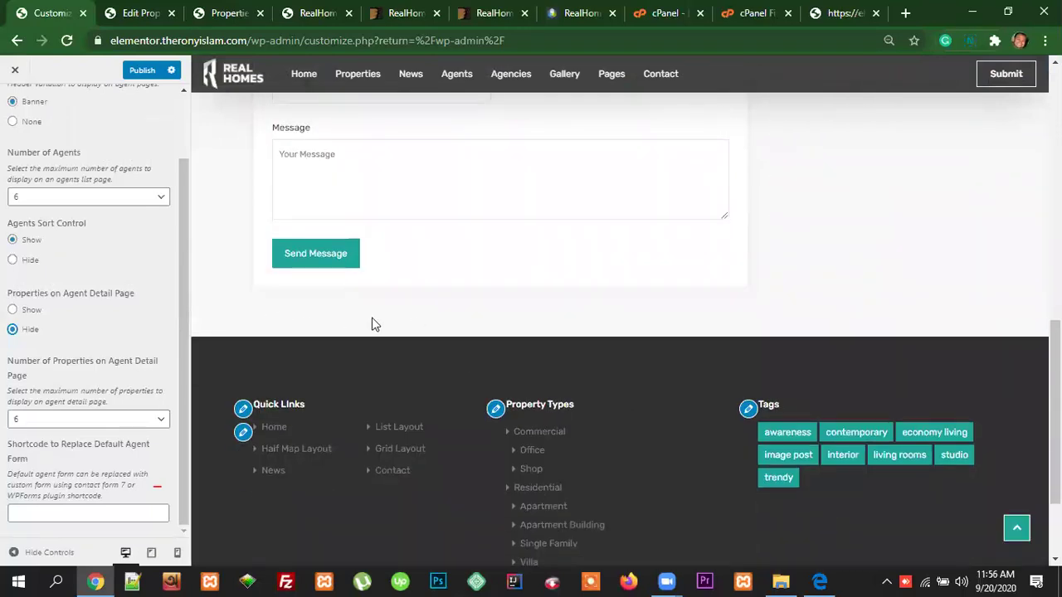
Step: Set Number of Properties on Agent Detail Page to 3
click(52, 420)
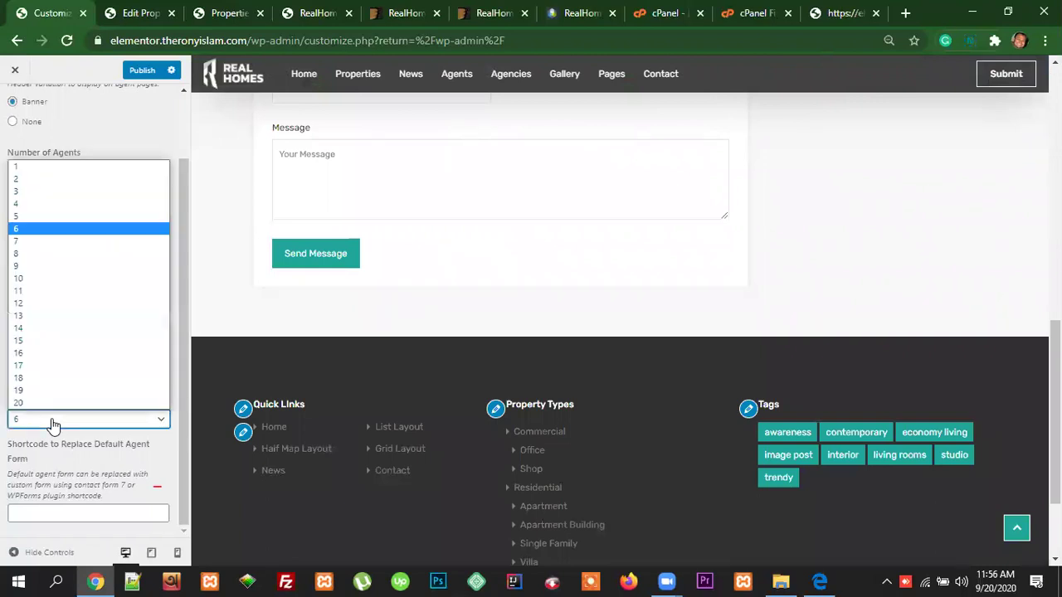
click(44, 192)
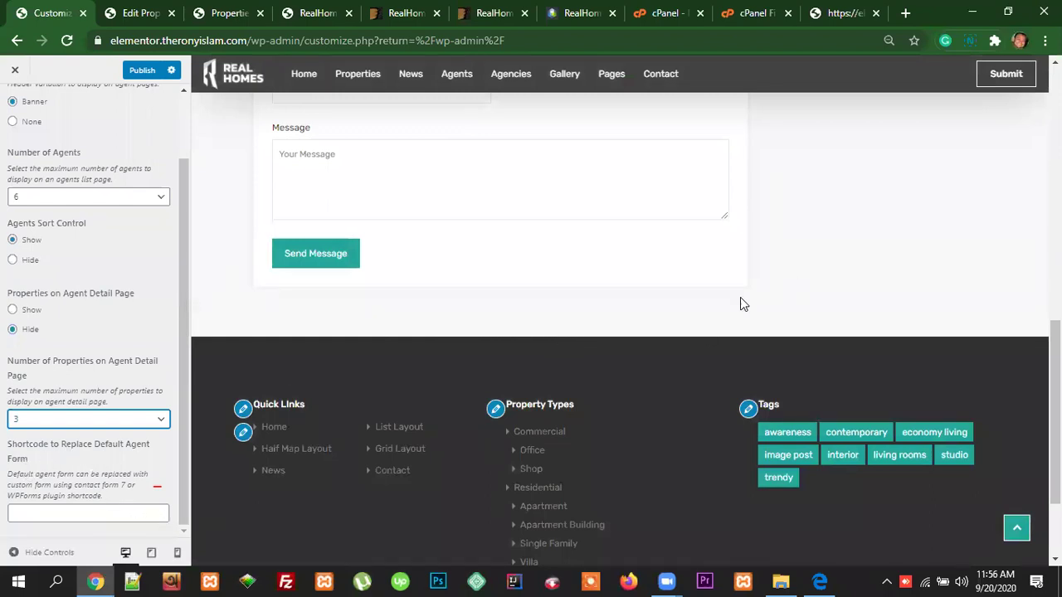
scroll(688, 305, up, 1)
scroll(465, 351, up, 3)
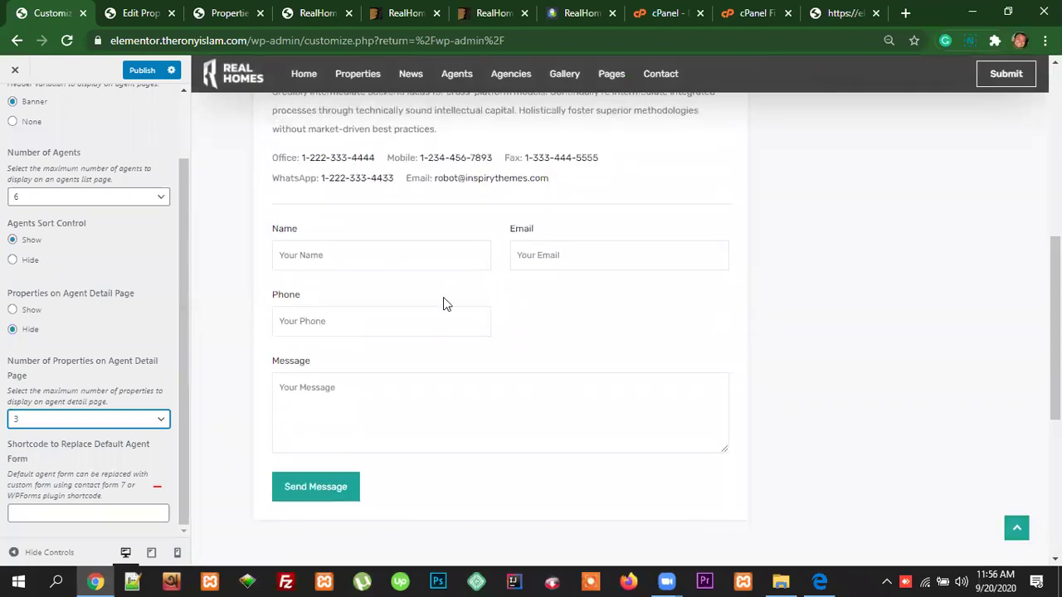
Step: Look through the agent's profile and the Name, Email, Phone and Message fields of the default contact form
click(393, 260)
click(564, 314)
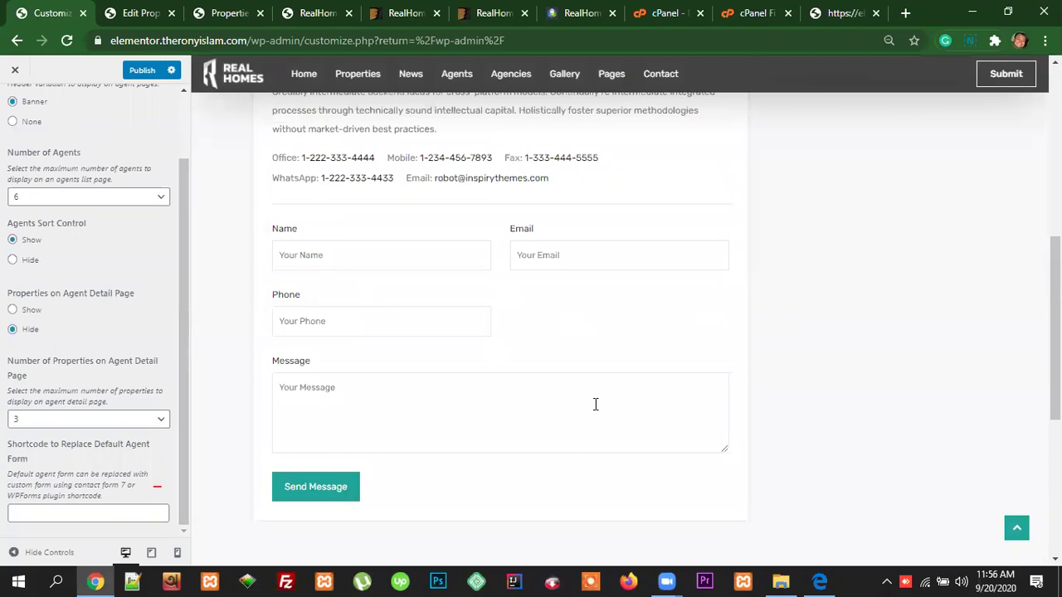
scroll(595, 404, up, 8)
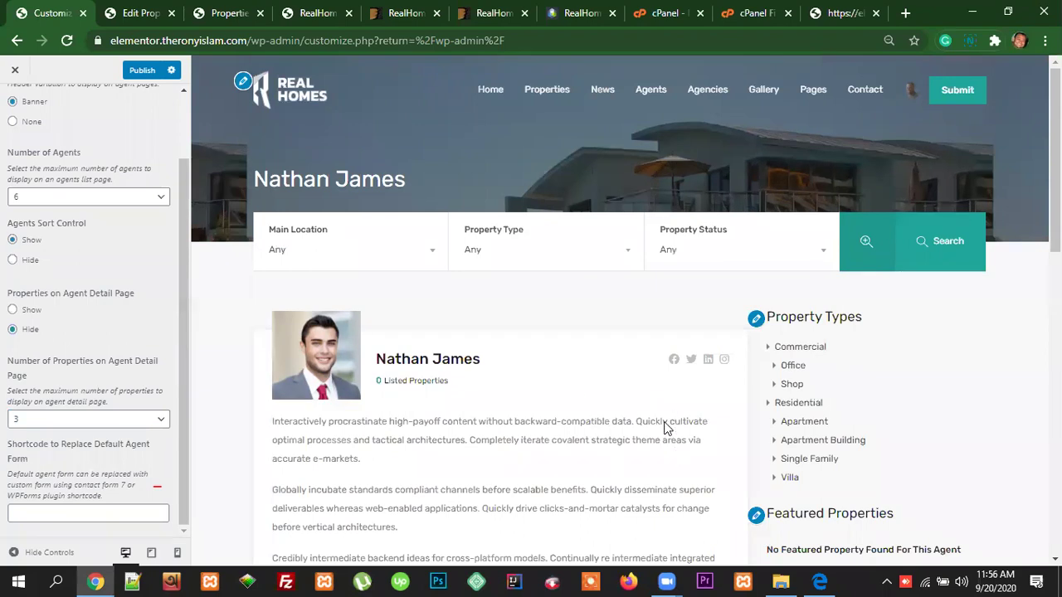
scroll(662, 424, down, 5)
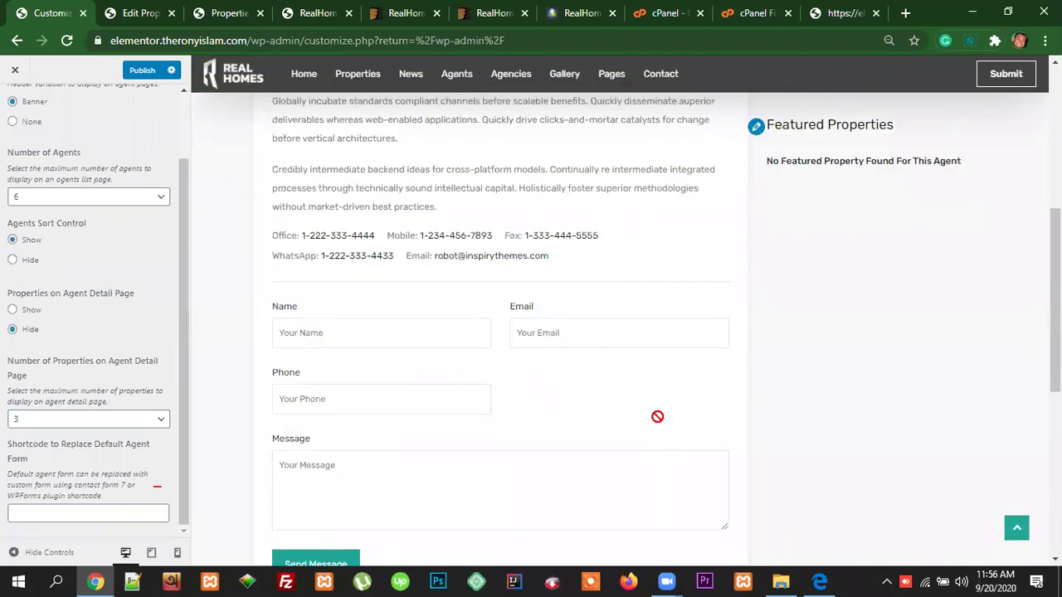
scroll(702, 417, up, 2)
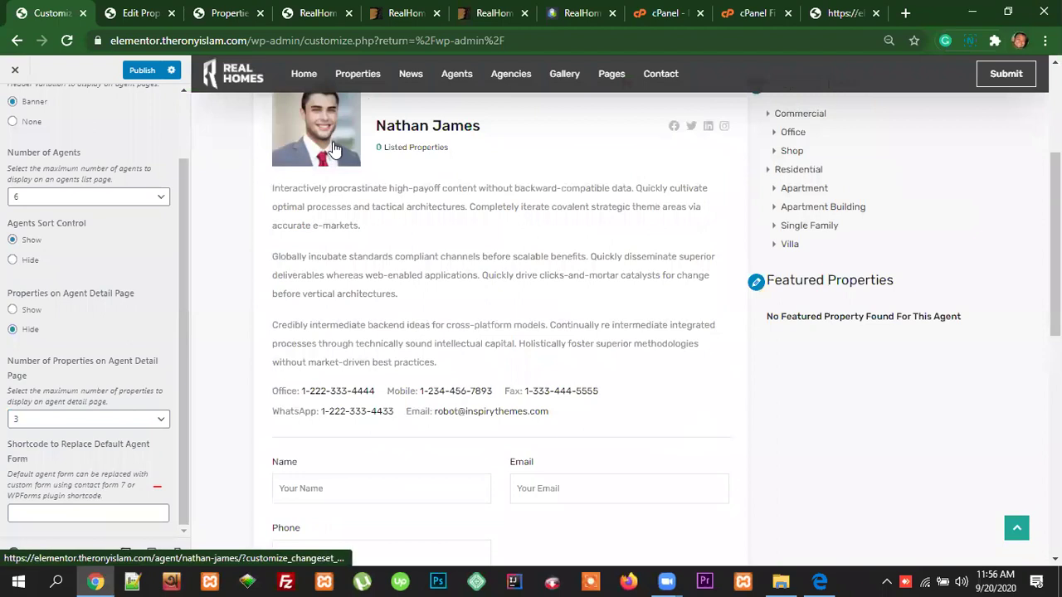
scroll(359, 449, down, 1)
click(355, 413)
click(550, 412)
click(456, 467)
scroll(416, 443, down, 1)
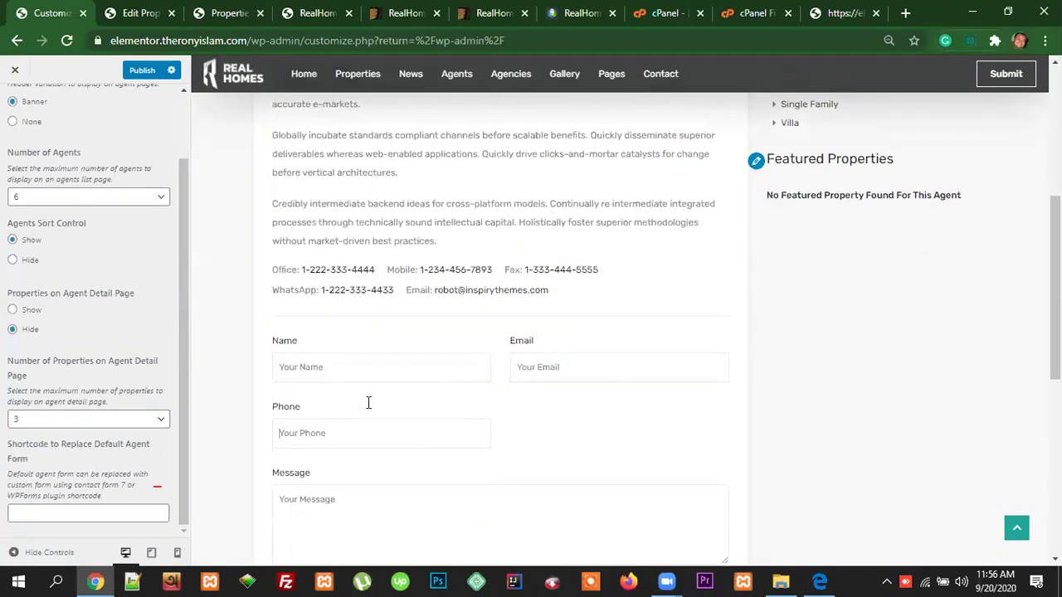
scroll(416, 443, down, 1)
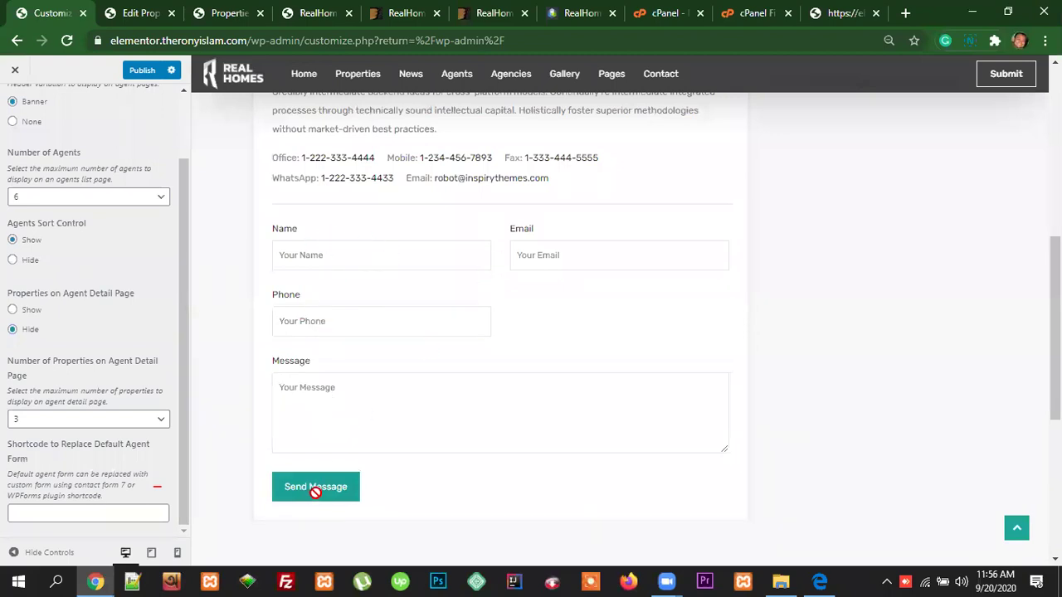
Step: Review the Shortcode to Replace Default Agent Form setting alongside the agent's default contact form, leaving the shortcode empty
scroll(410, 484, up, 3)
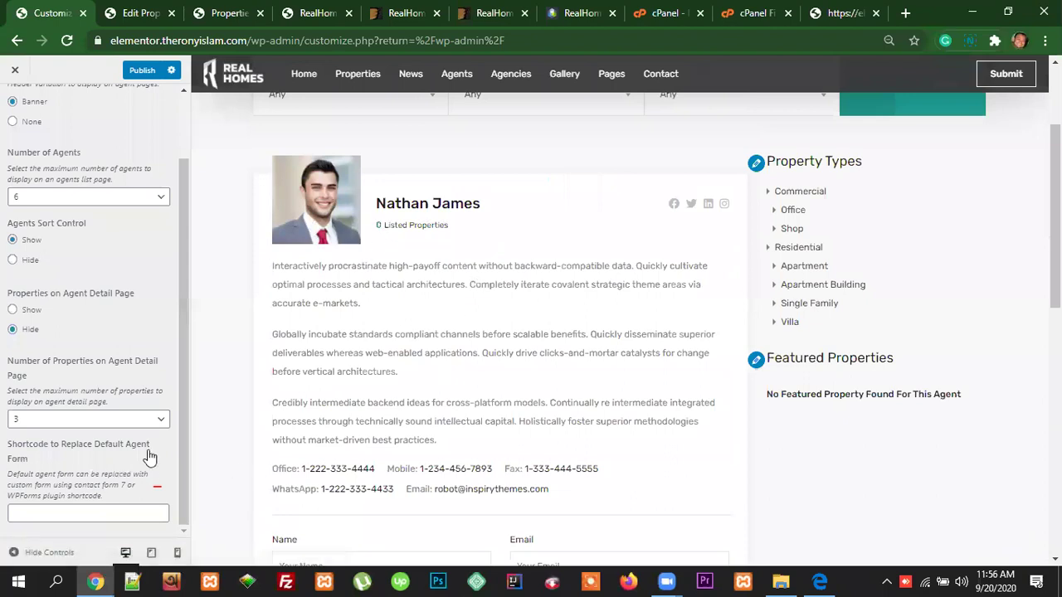
scroll(587, 327, down, 1)
scroll(402, 454, down, 2)
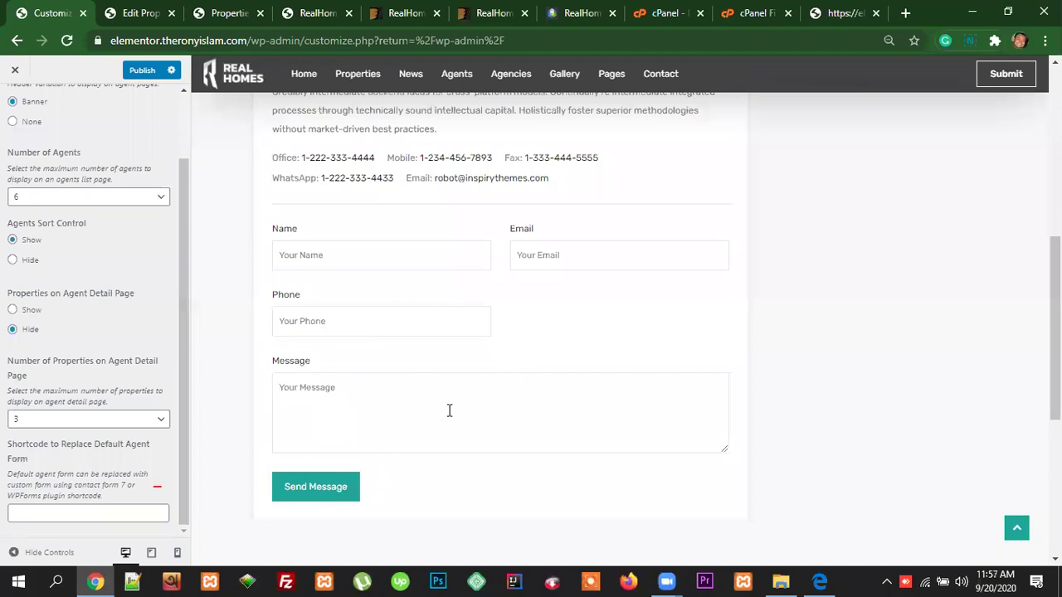
scroll(449, 410, down, 1)
click(581, 373)
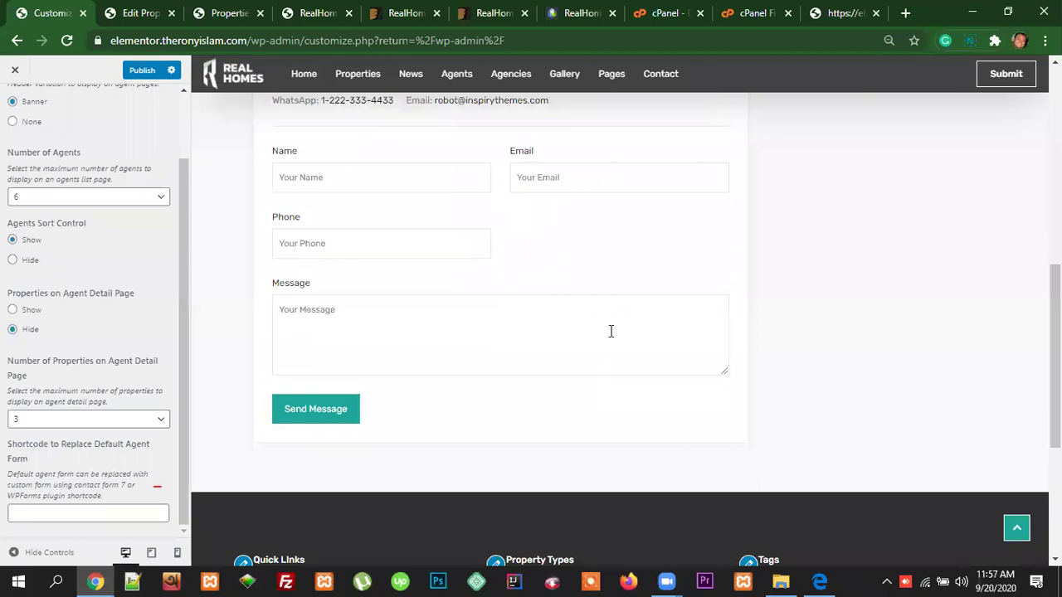
click(60, 512)
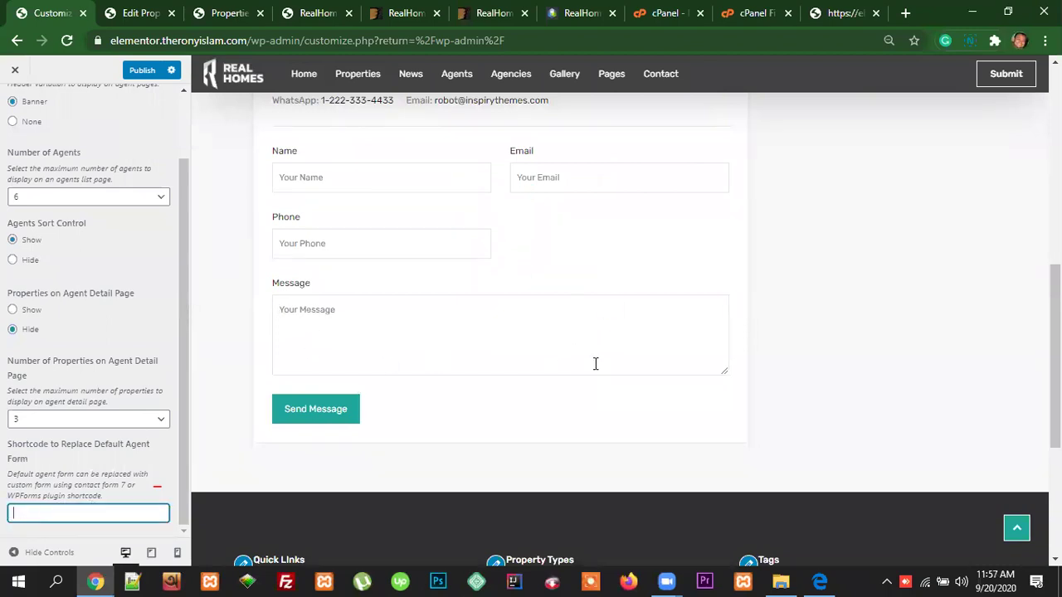
scroll(580, 359, up, 1)
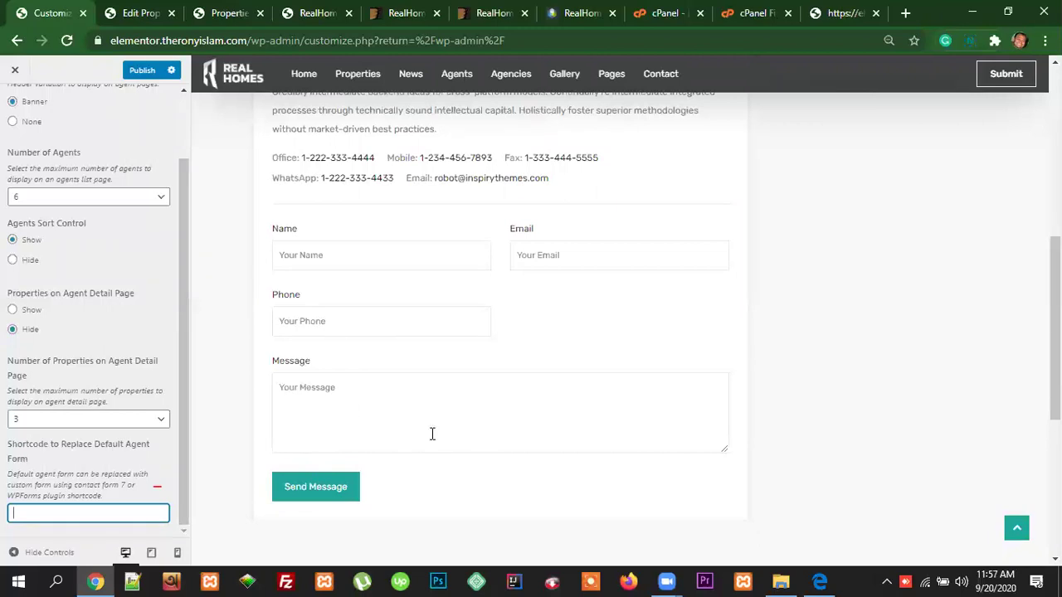
scroll(498, 415, up, 1)
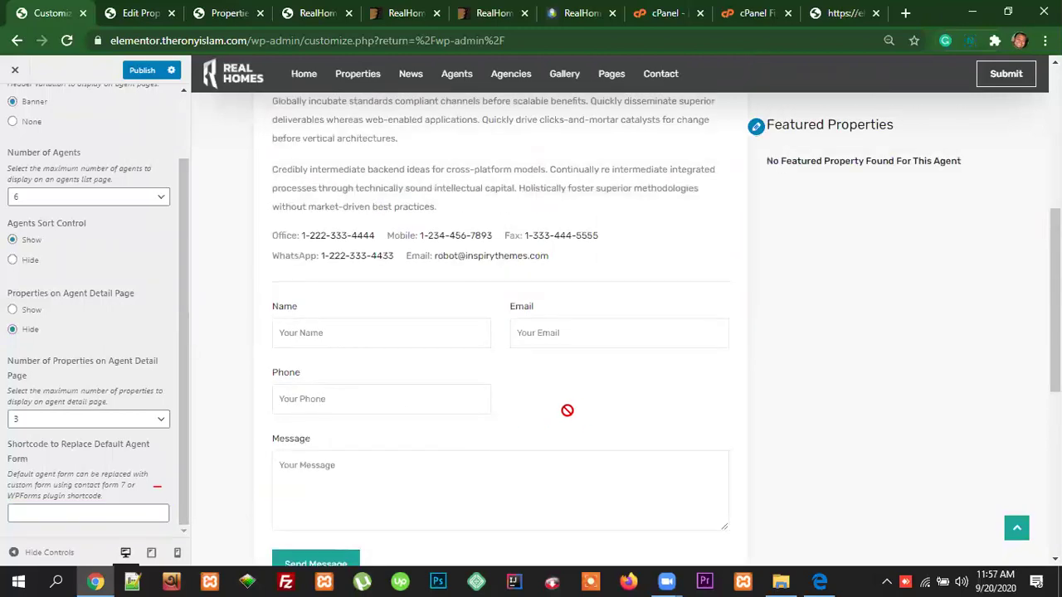
scroll(627, 449, up, 1)
scroll(605, 414, down, 1)
scroll(440, 386, down, 1)
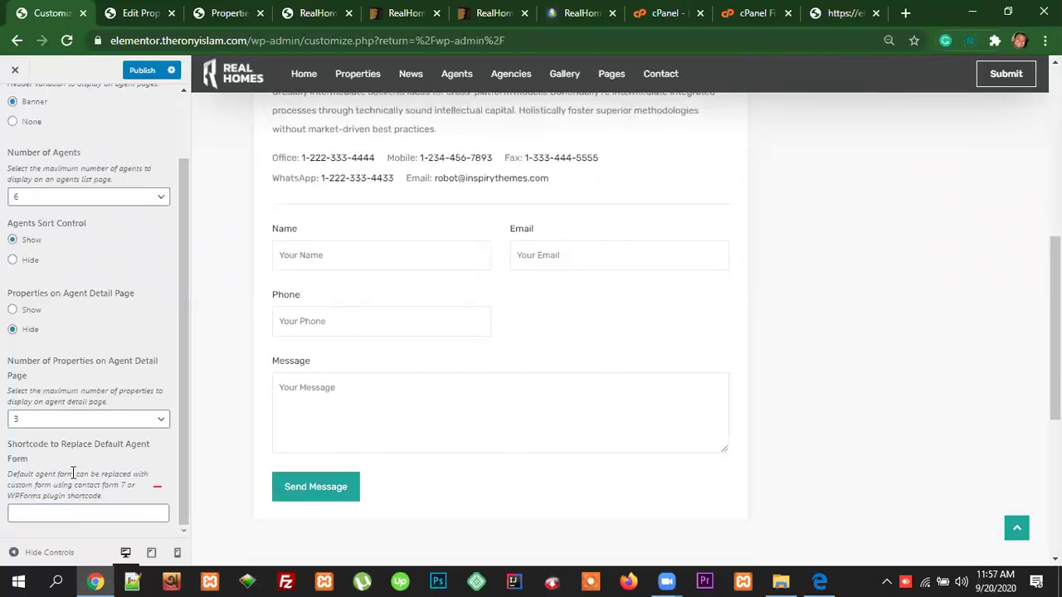
scroll(71, 469, up, 1)
Step: Leave the Agents Pages settings and open the Agencies page in the preview, looking through its list of agencies
click(14, 108)
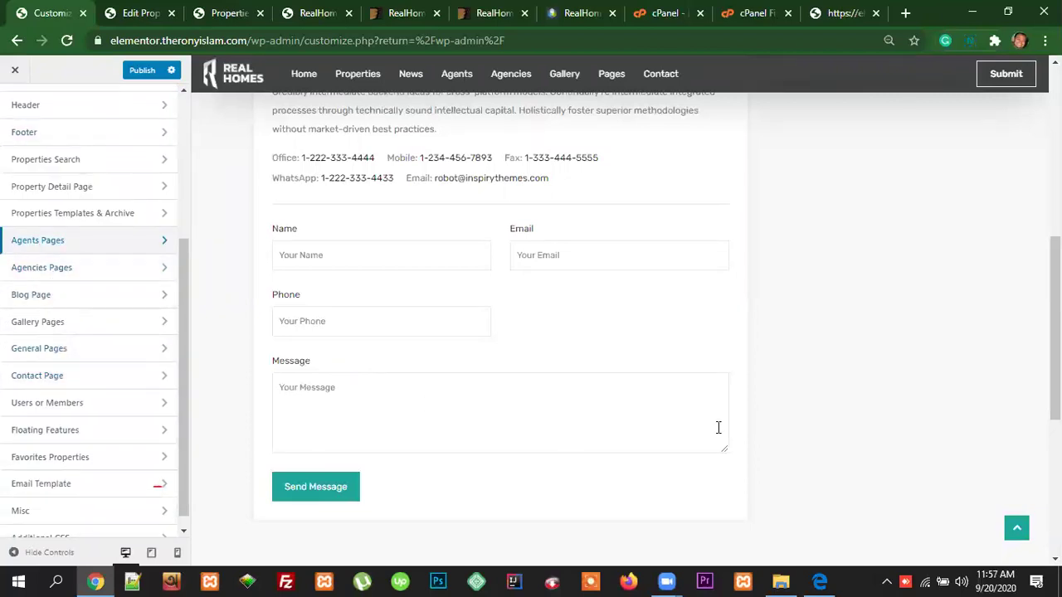
scroll(346, 192, up, 4)
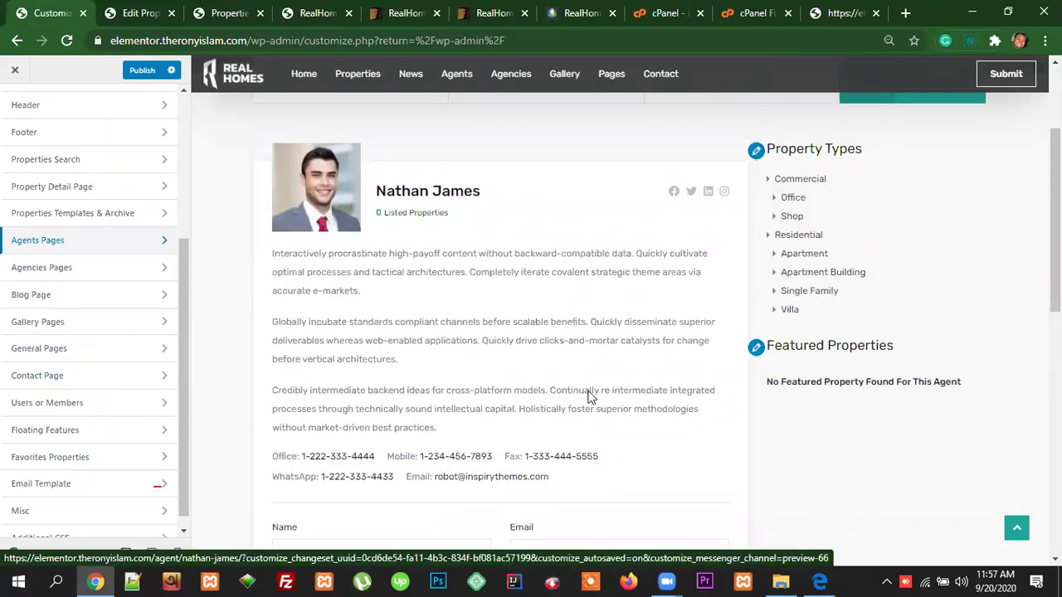
scroll(589, 356, up, 2)
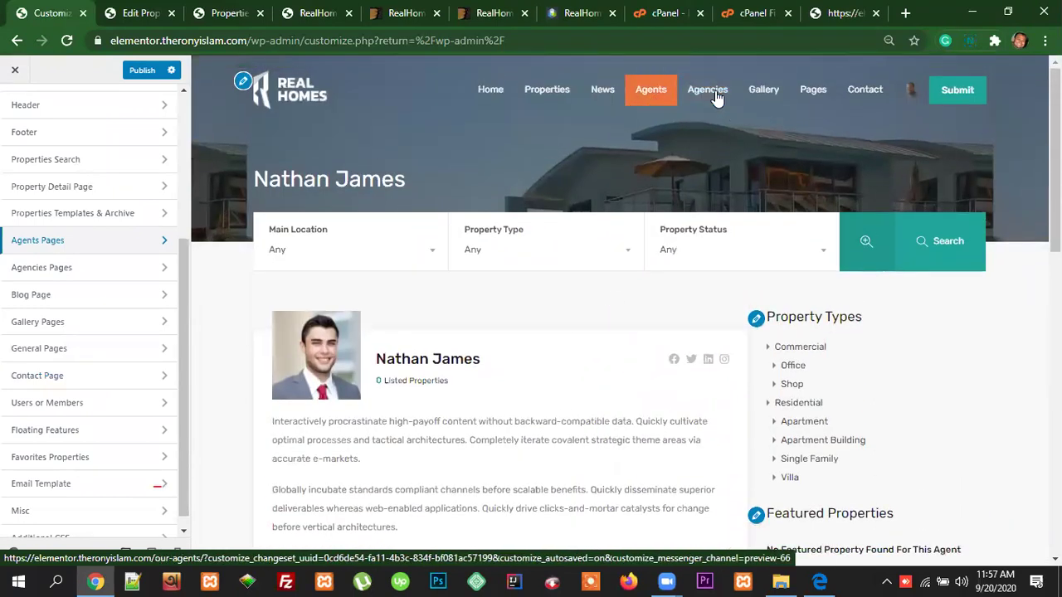
click(697, 91)
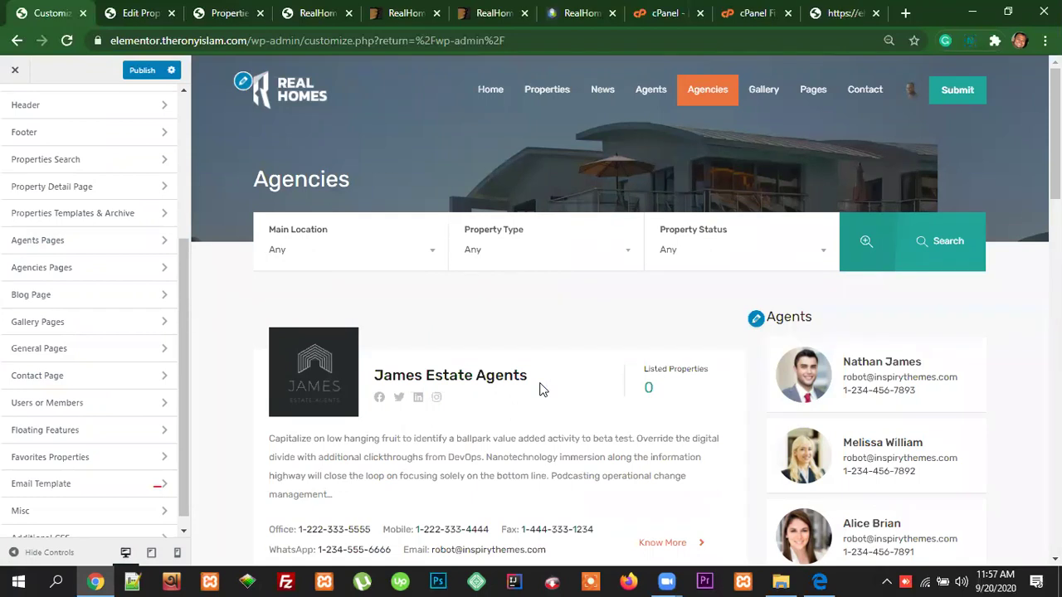
scroll(471, 431, down, 1)
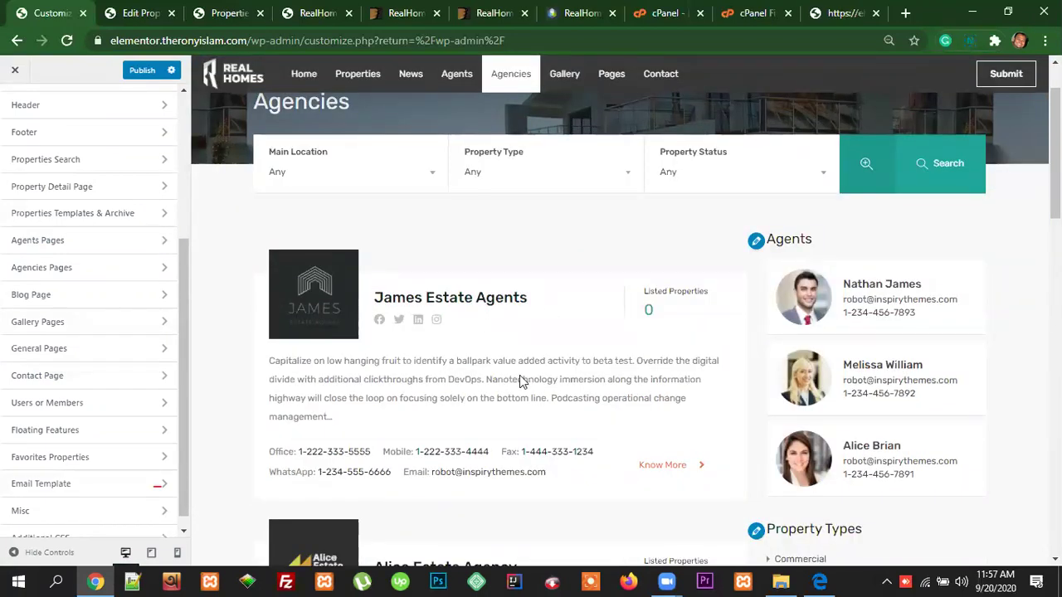
scroll(628, 440, down, 2)
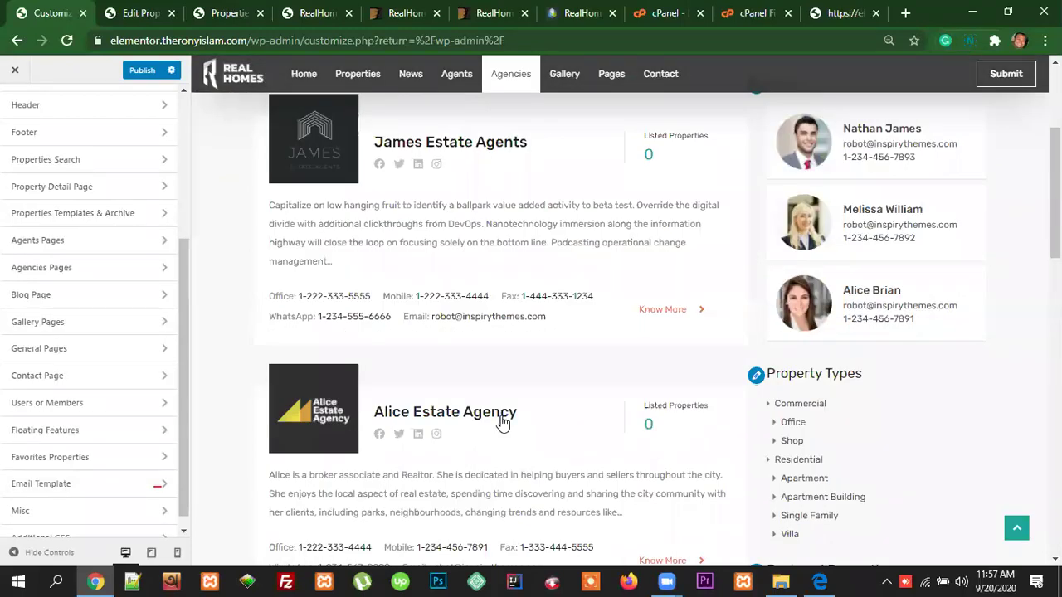
scroll(531, 423, up, 3)
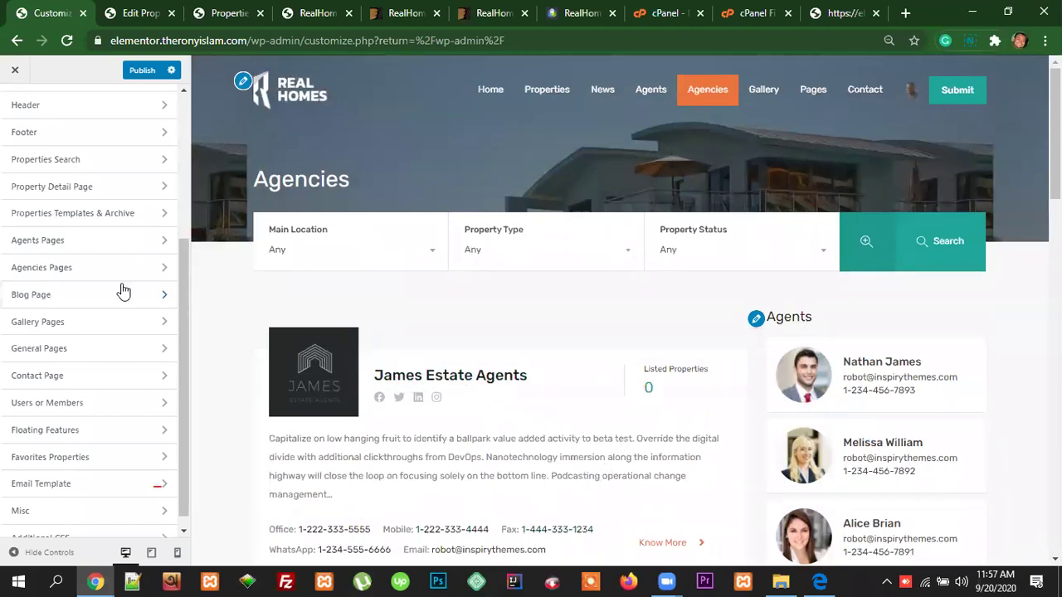
Step: Open the Agencies Pages settings and look over the agencies listed in the preview
click(67, 272)
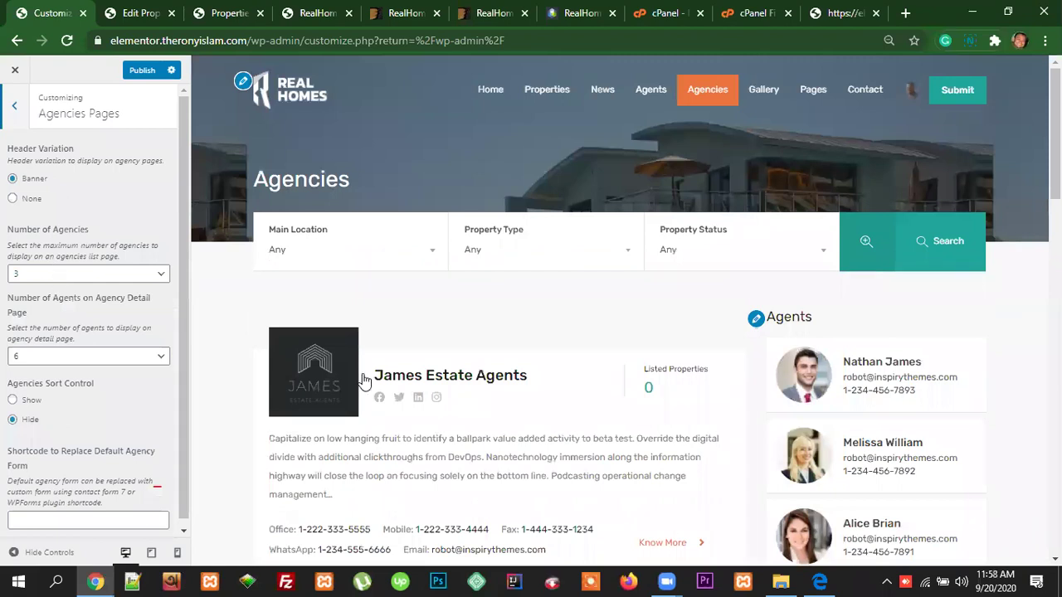
scroll(475, 427, down, 6)
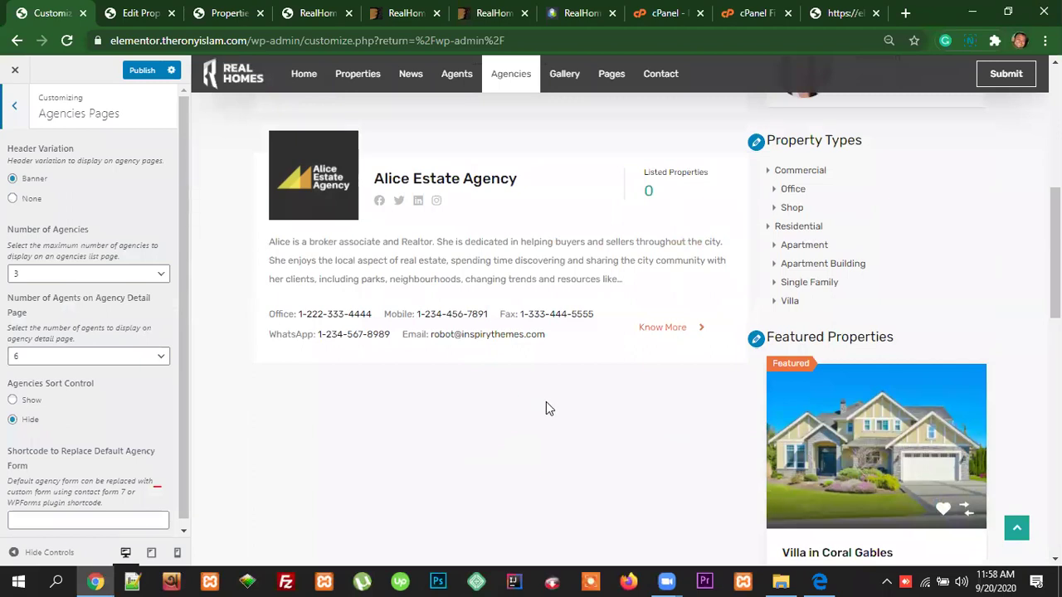
scroll(562, 407, up, 2)
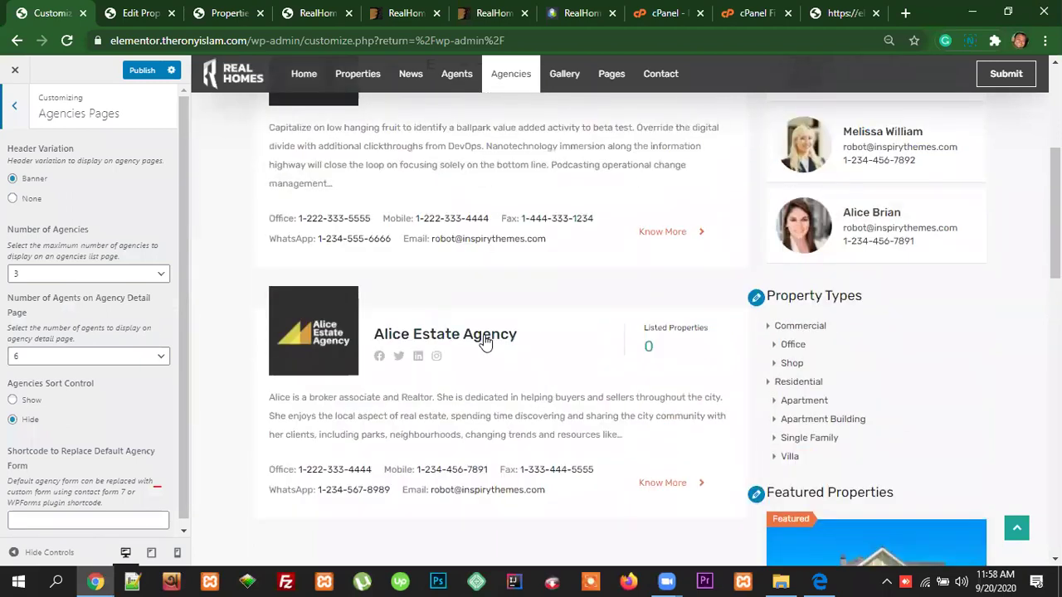
Step: Open the Alice Estate Agency detail page in the preview and look through its profile, contact form and agents
click(483, 338)
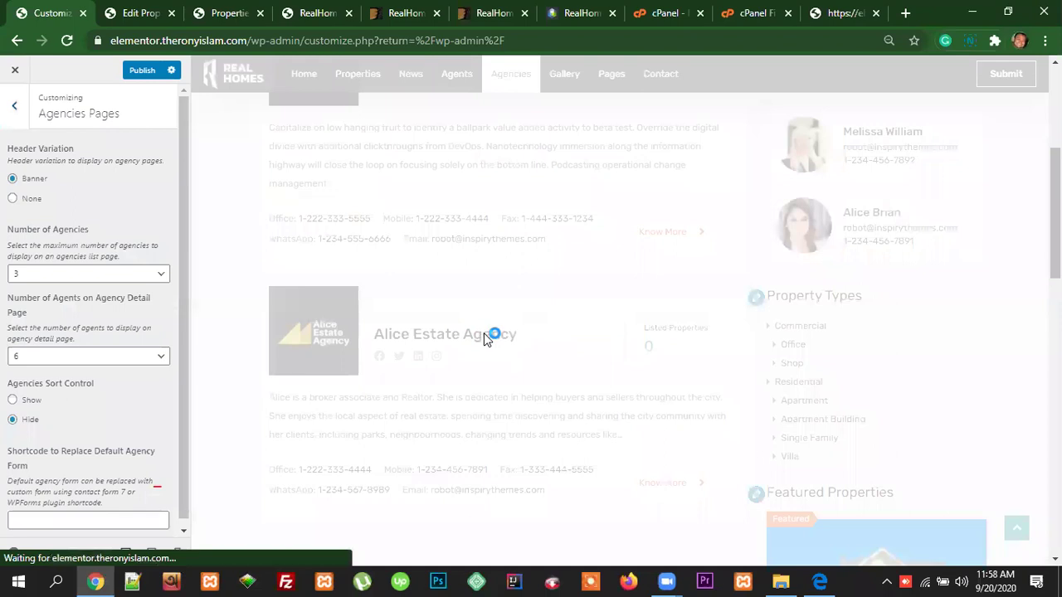
scroll(543, 423, down, 3)
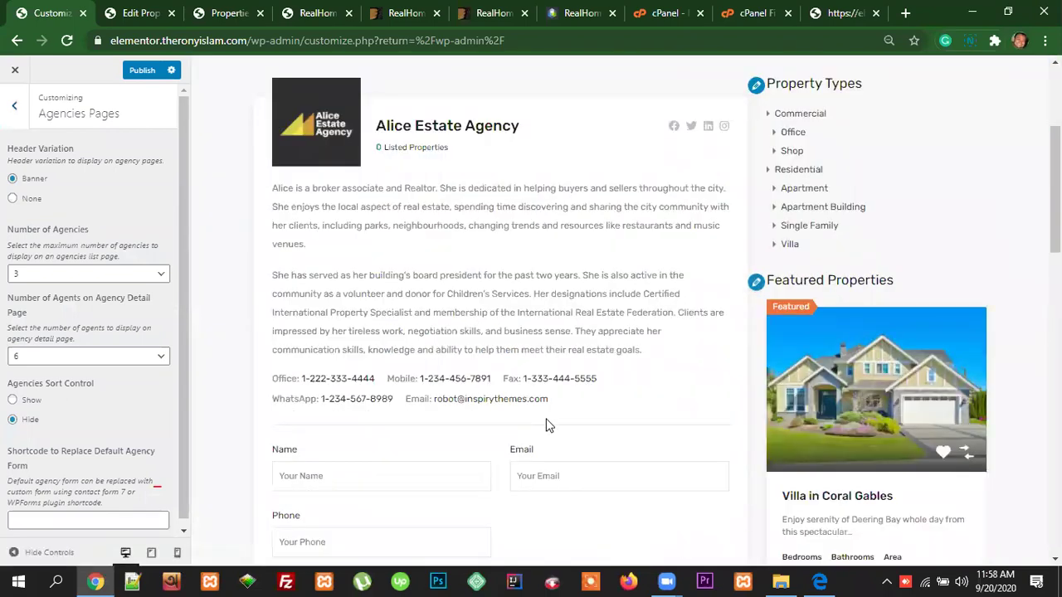
scroll(546, 423, down, 8)
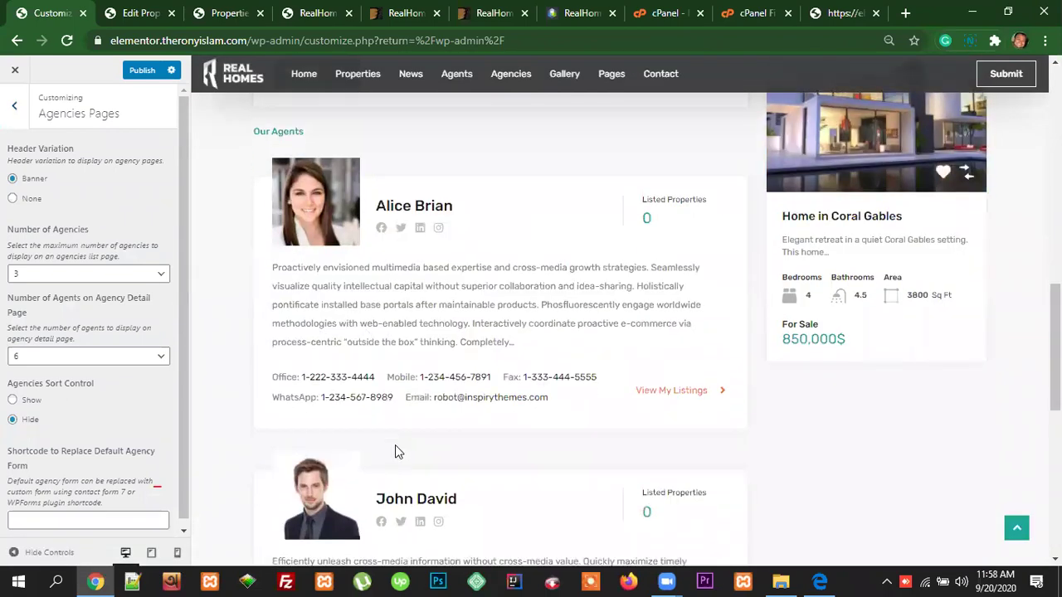
scroll(395, 451, down, 5)
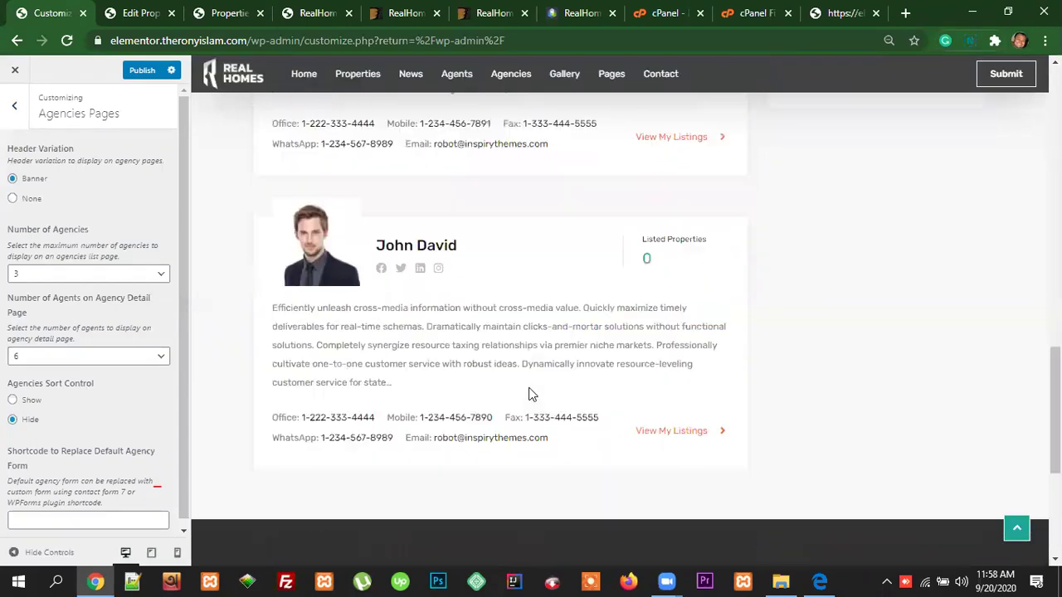
Step: Examine the agency's Our Agents section alongside the Number of Agents on Agency Detail Page setting
scroll(556, 349, up, 5)
scroll(572, 331, up, 2)
scroll(523, 349, down, 2)
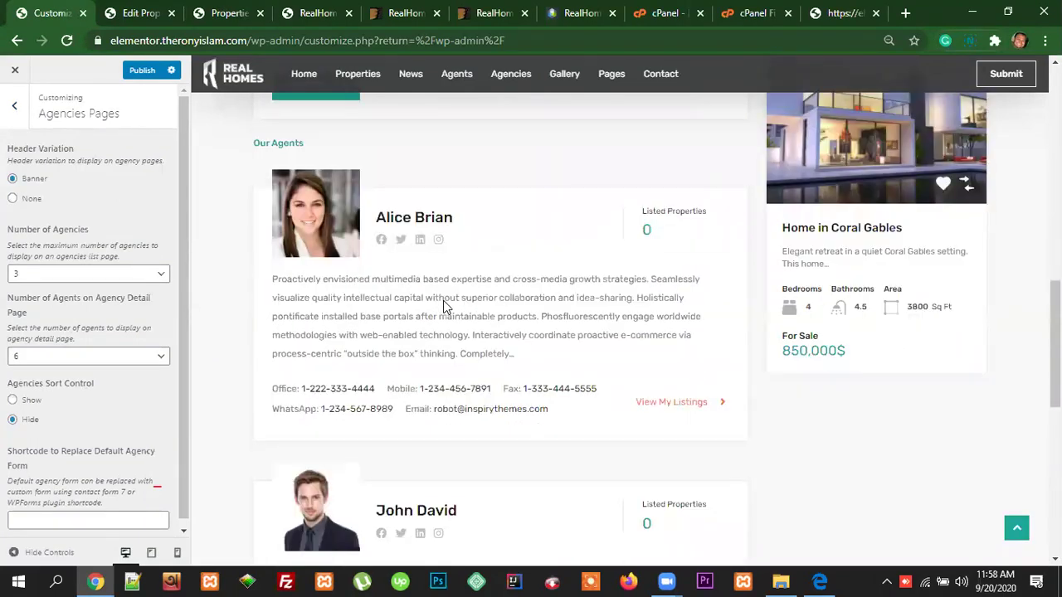
scroll(423, 360, down, 4)
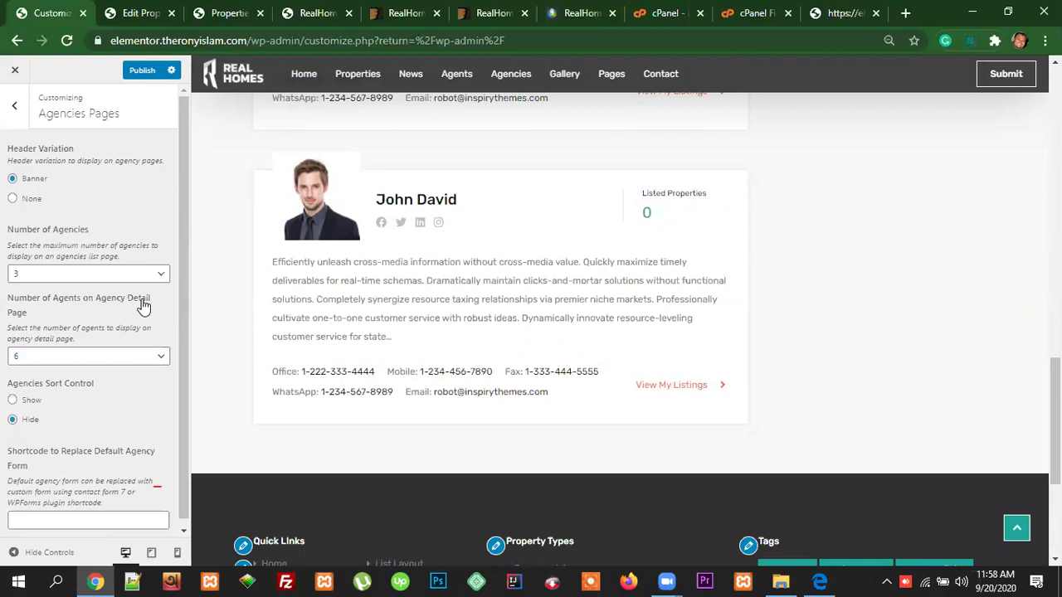
scroll(371, 399, up, 2)
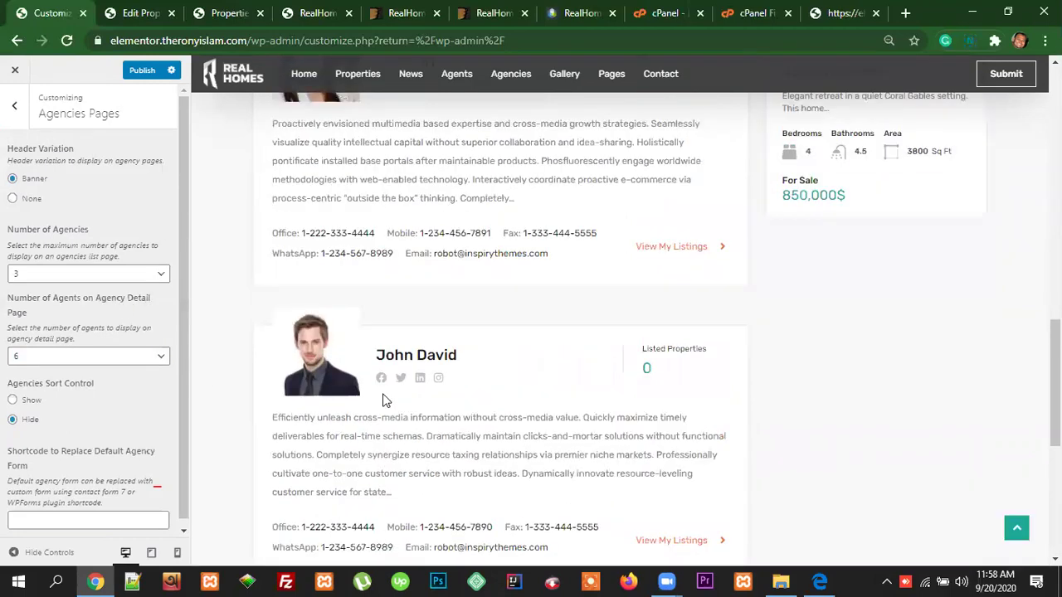
scroll(491, 448, up, 5)
scroll(474, 406, down, 2)
scroll(473, 452, down, 5)
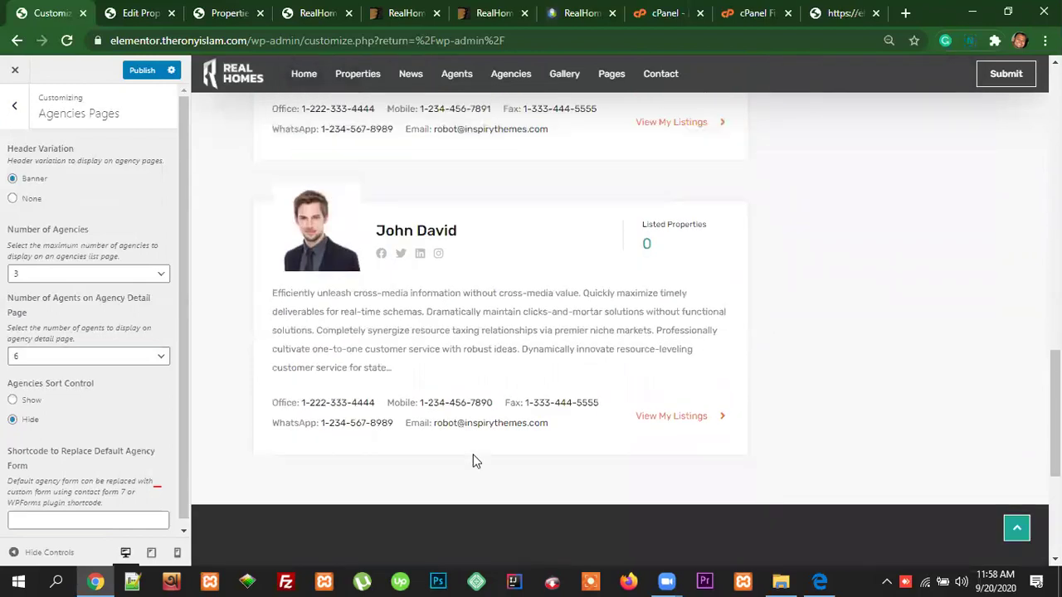
scroll(474, 451, up, 5)
scroll(443, 470, down, 4)
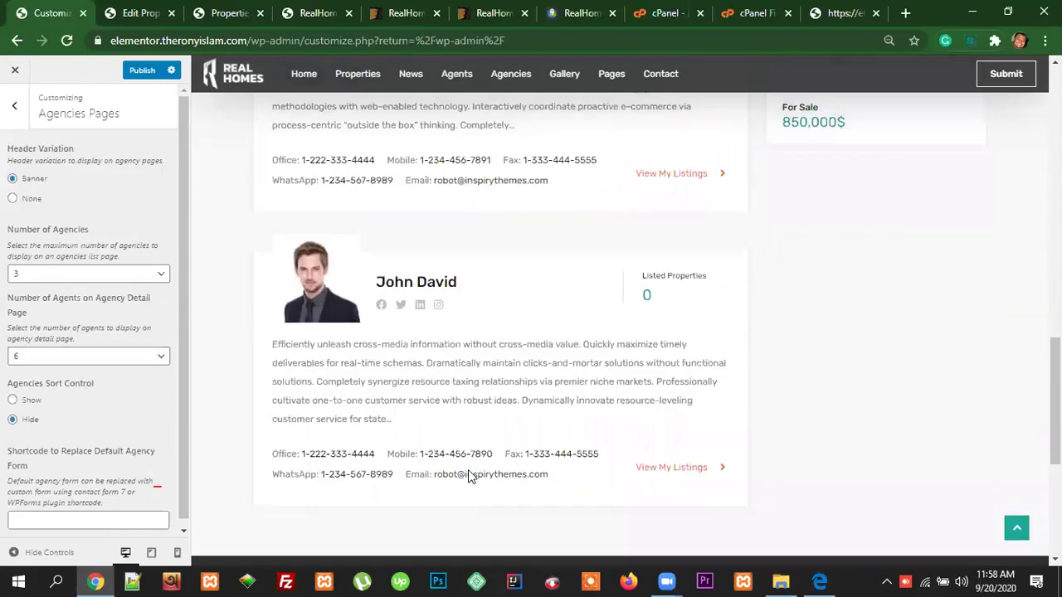
scroll(466, 479, up, 1)
scroll(514, 464, down, 2)
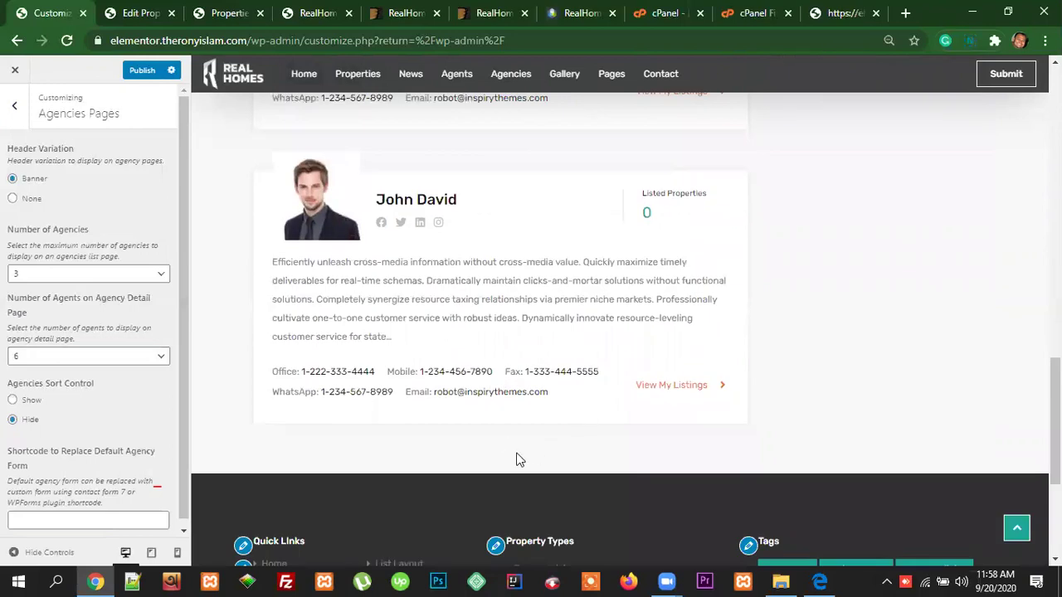
Step: Set Number of Agents on Agency Detail Page to 1 and check the Our Agents section of the agency page
click(76, 358)
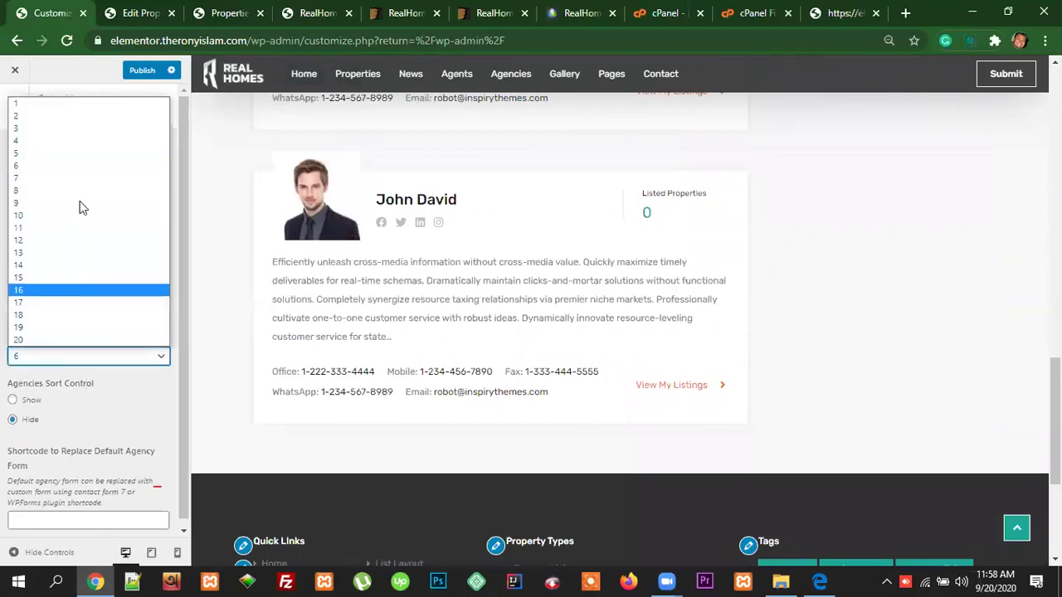
click(39, 102)
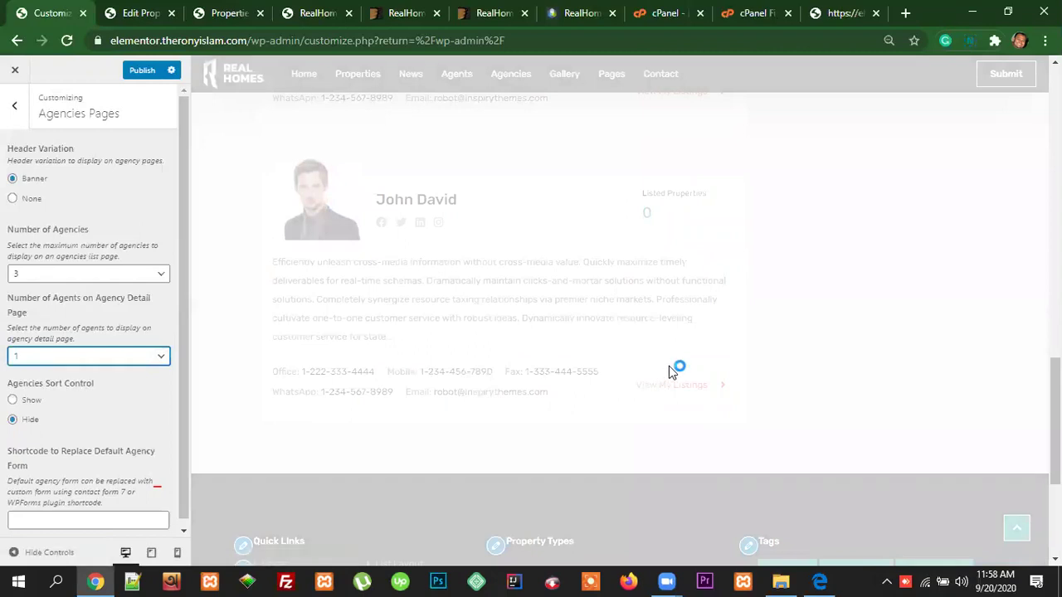
scroll(672, 374, up, 7)
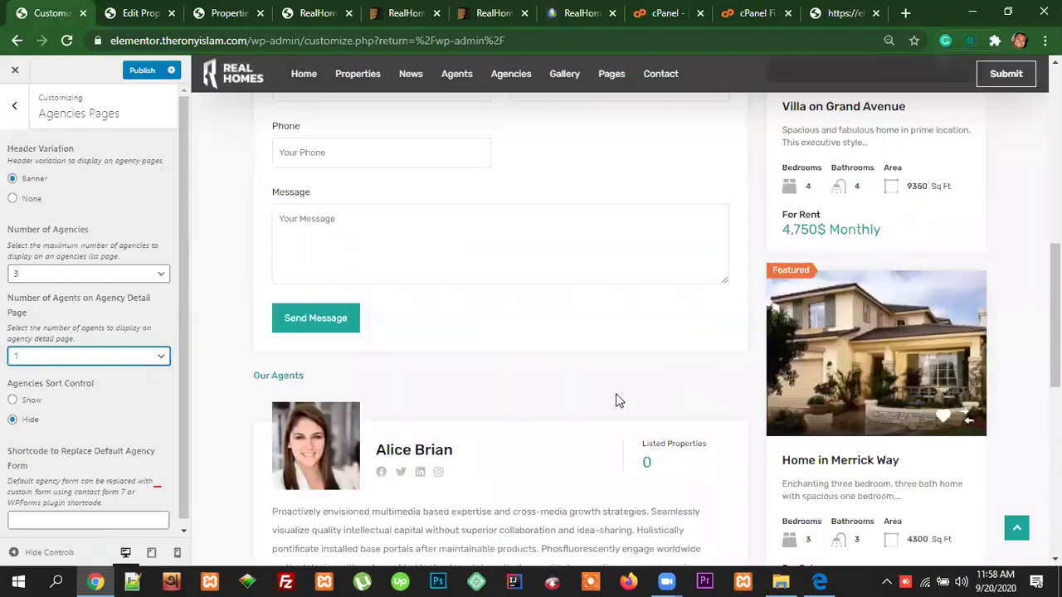
scroll(615, 393, down, 2)
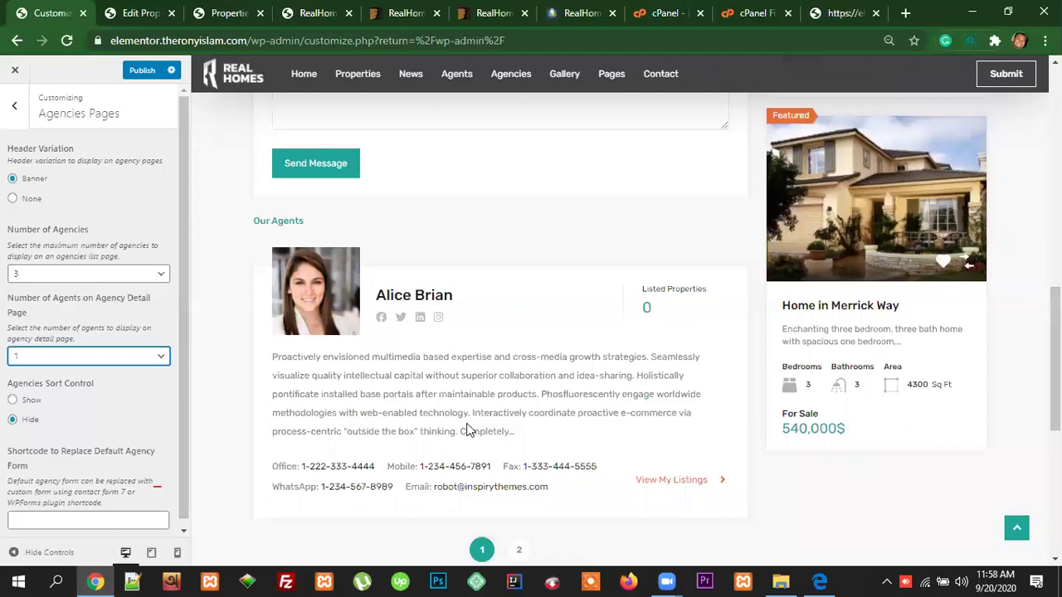
scroll(531, 425, up, 3)
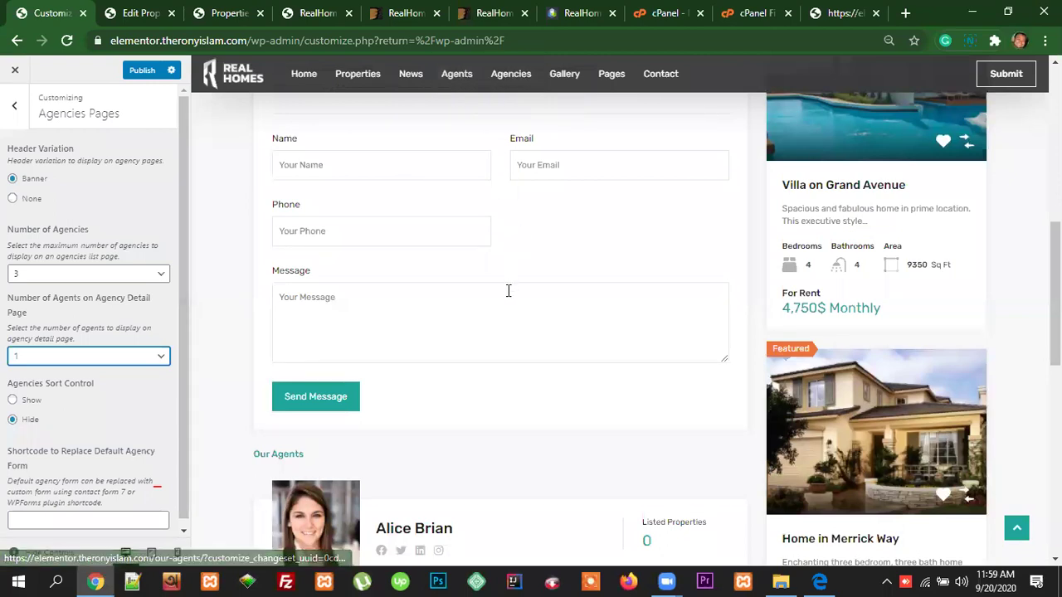
mouse_move(361, 76)
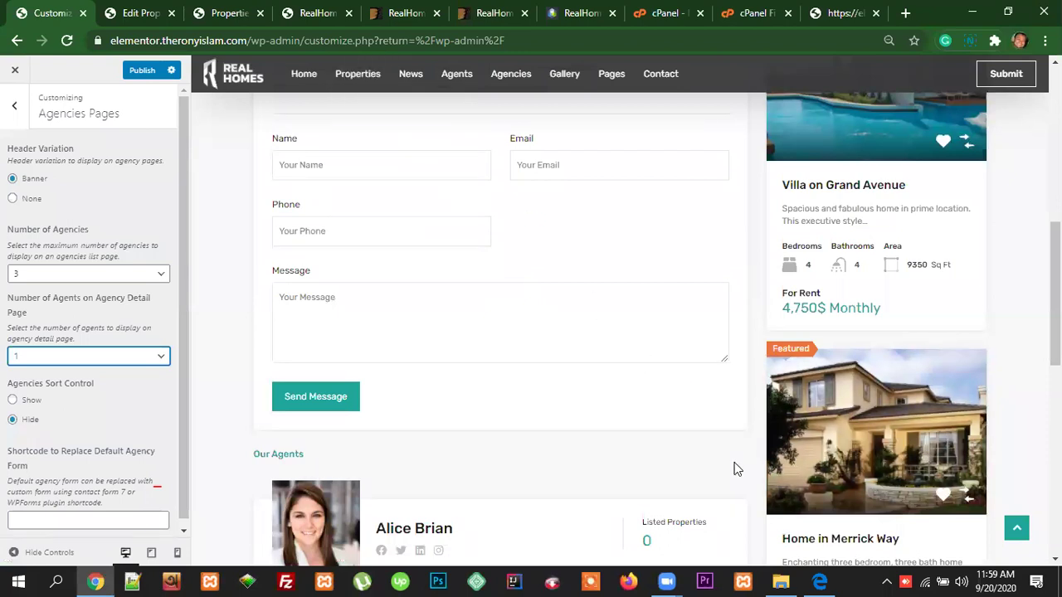
scroll(744, 439, down, 5)
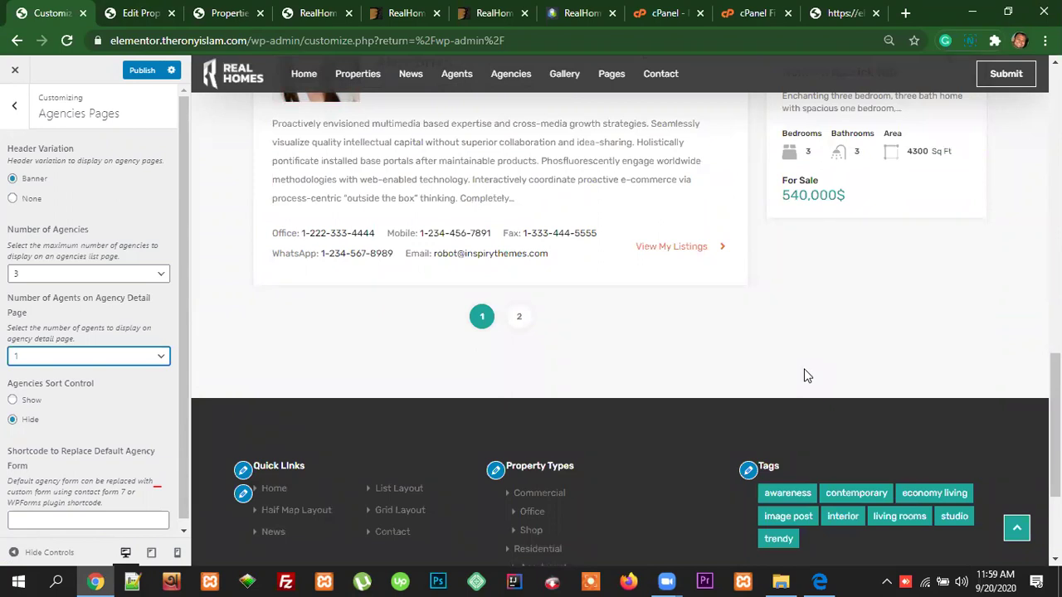
Step: Leave the Agencies Pages settings and open the Easy Real Estate Agents list in the WordPress admin
click(17, 114)
scroll(576, 316, up, 2)
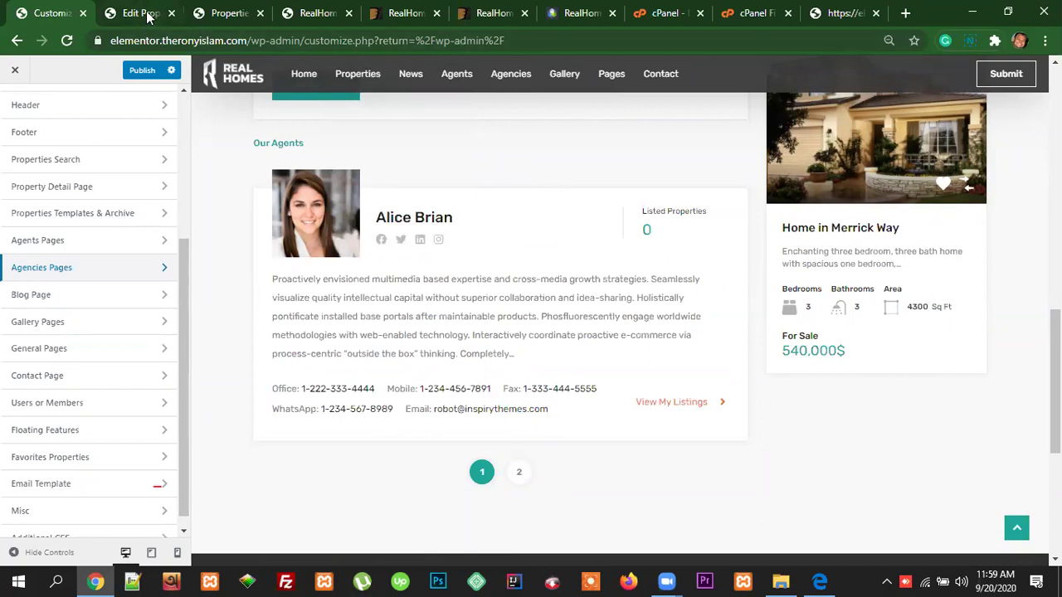
click(148, 17)
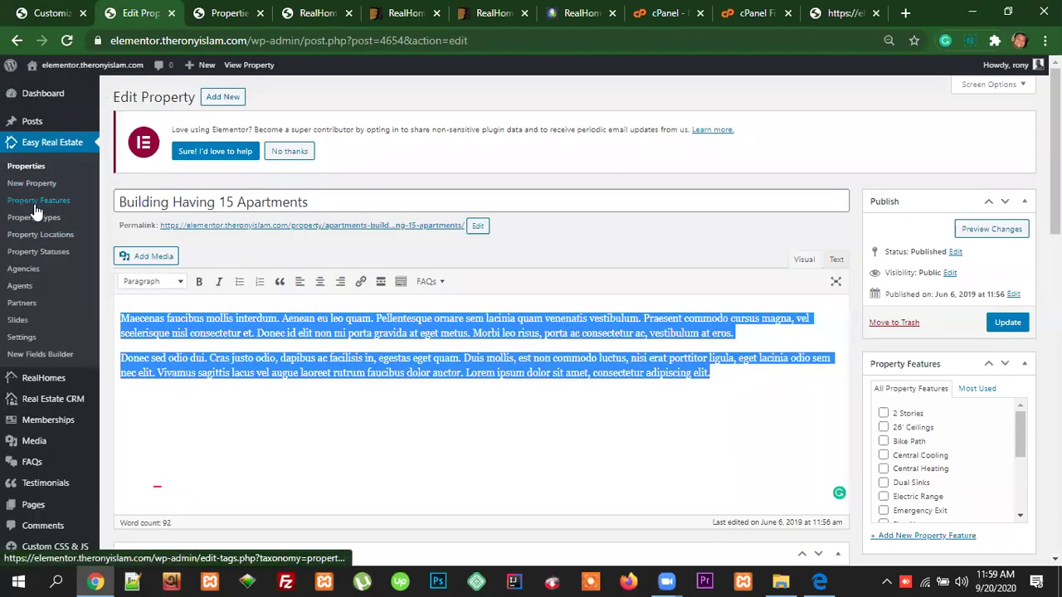
click(226, 428)
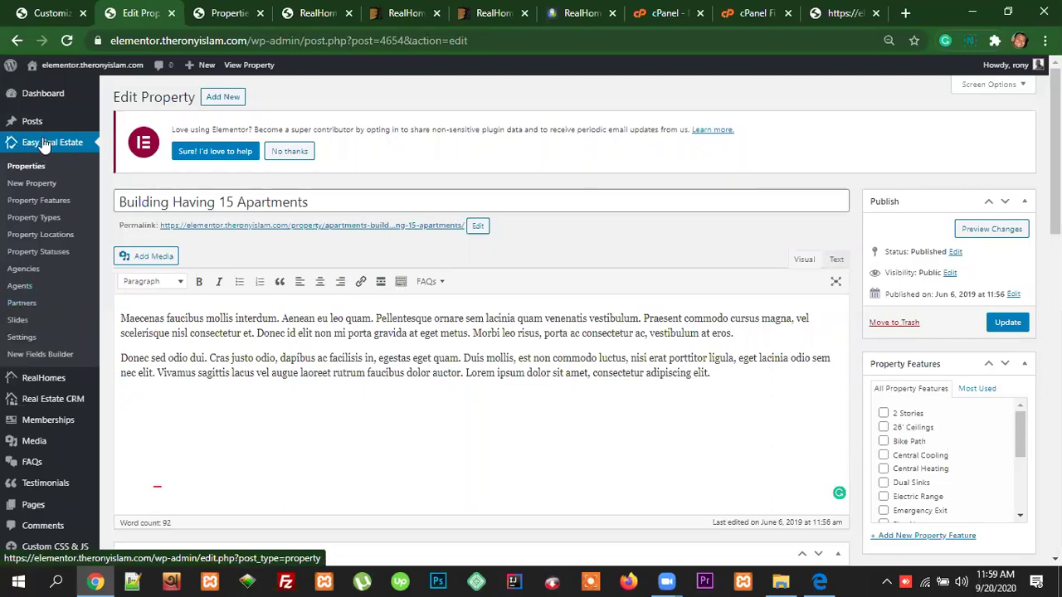
click(20, 287)
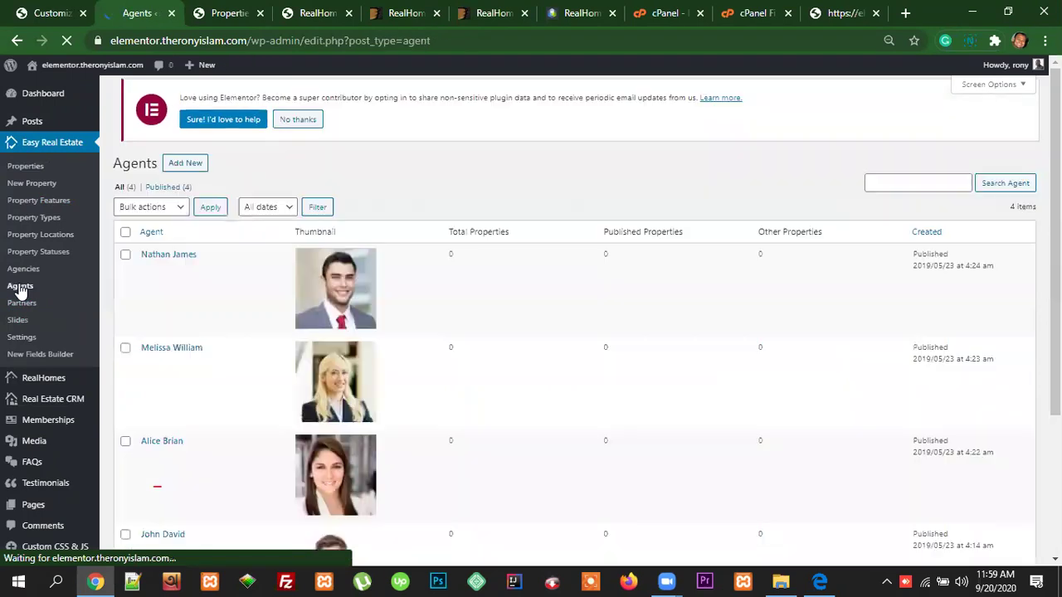
Step: Look through the admin's list of agents with their thumbnails, property counts and creation dates
scroll(372, 407, down, 3)
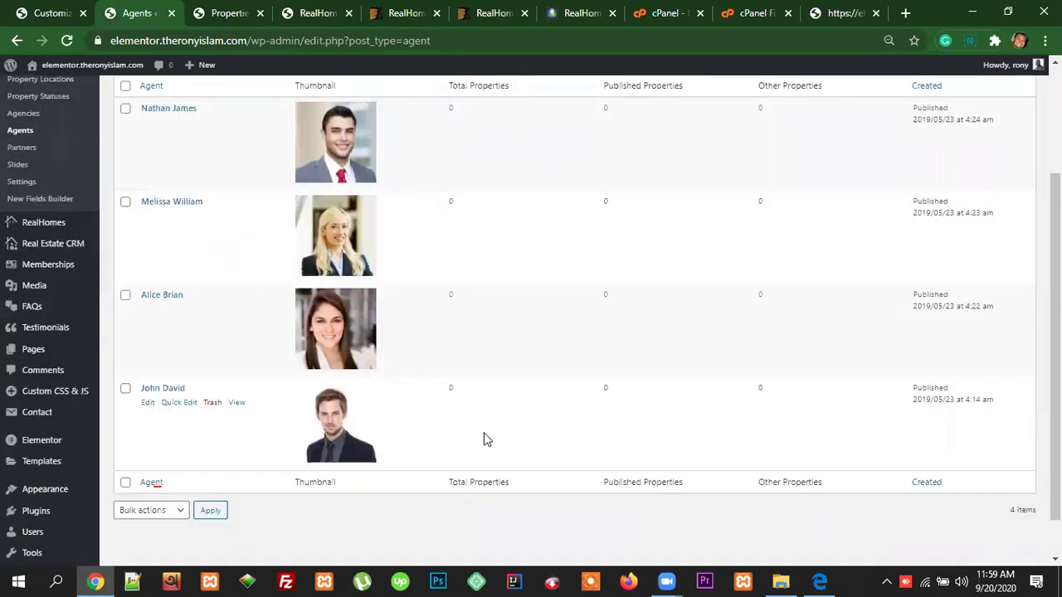
scroll(623, 396, up, 3)
scroll(612, 379, down, 3)
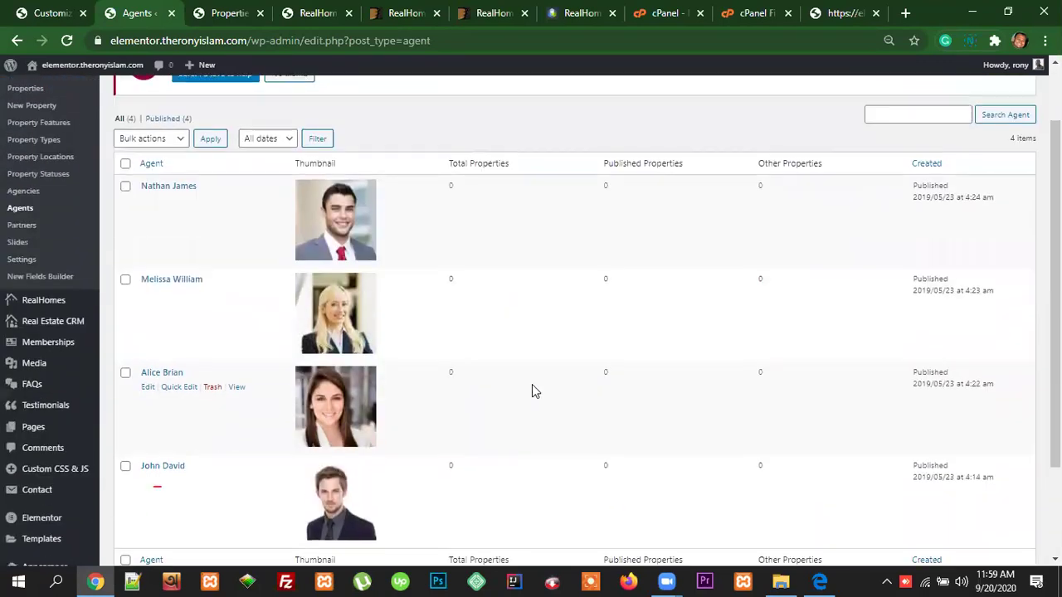
scroll(532, 387, up, 3)
scroll(509, 437, down, 3)
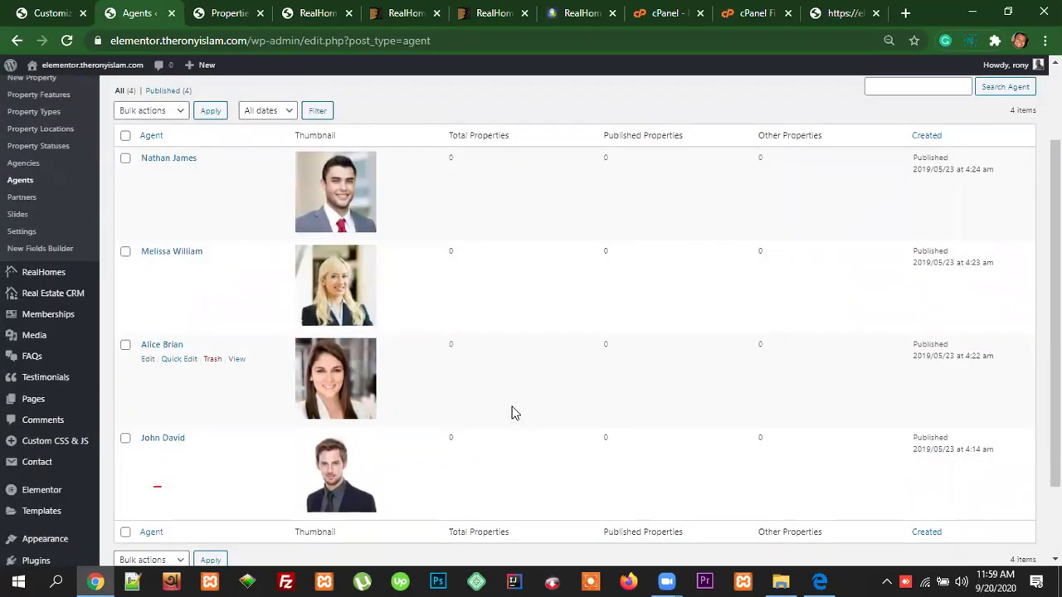
scroll(672, 381, up, 1)
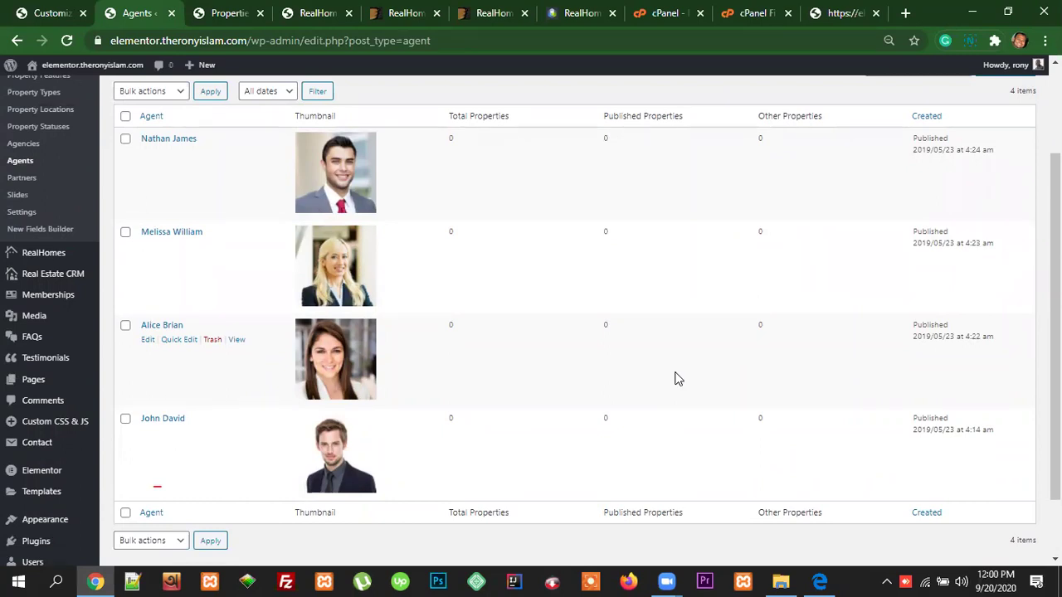
mouse_move(37, 384)
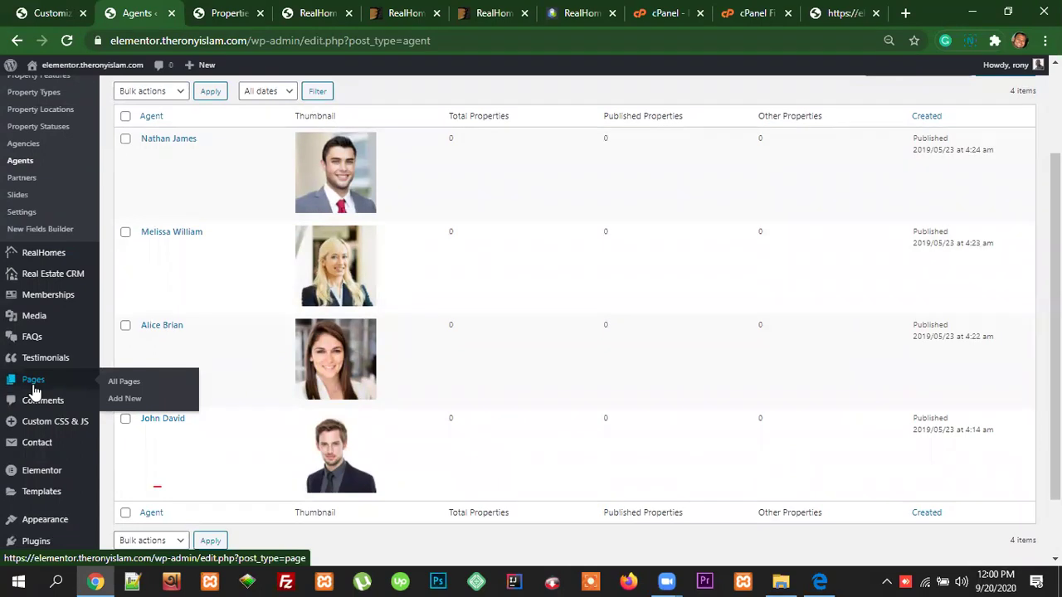
scroll(64, 373, up, 3)
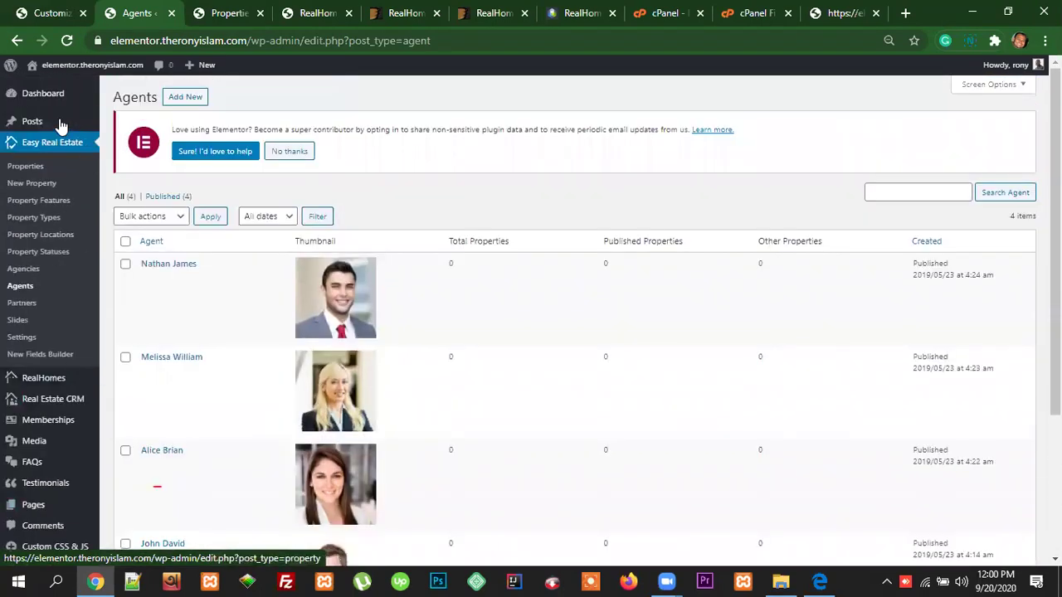
mouse_move(30, 123)
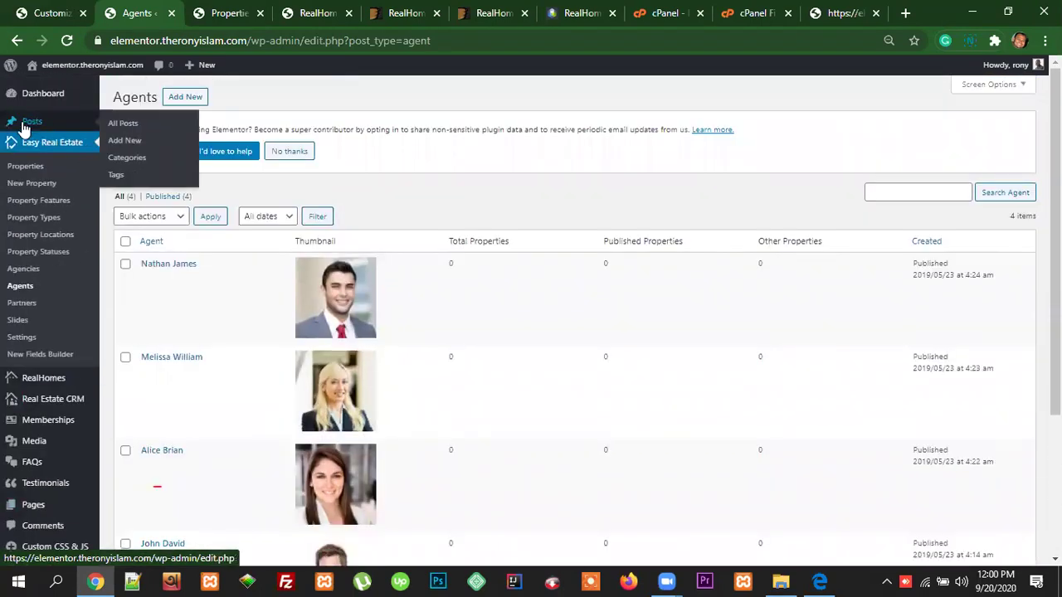
scroll(71, 398, down, 2)
mouse_move(34, 288)
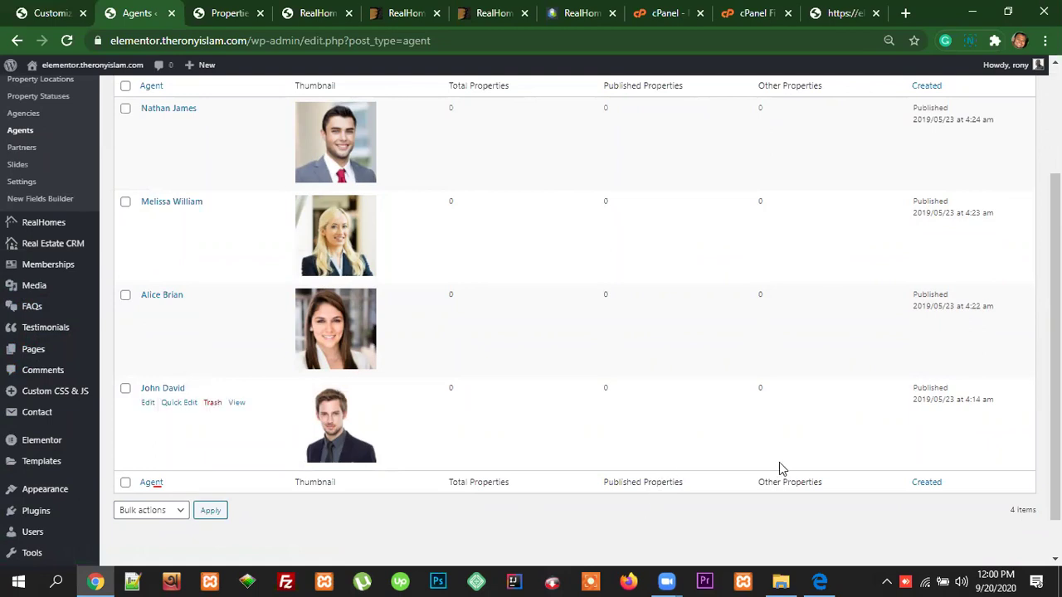
scroll(753, 461, up, 1)
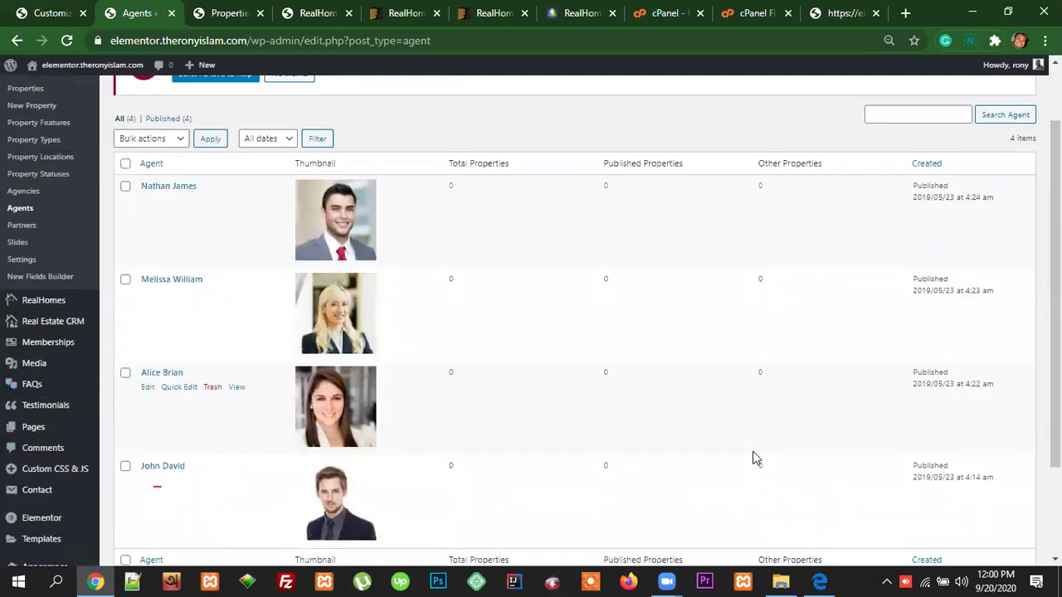
scroll(754, 459, up, 1)
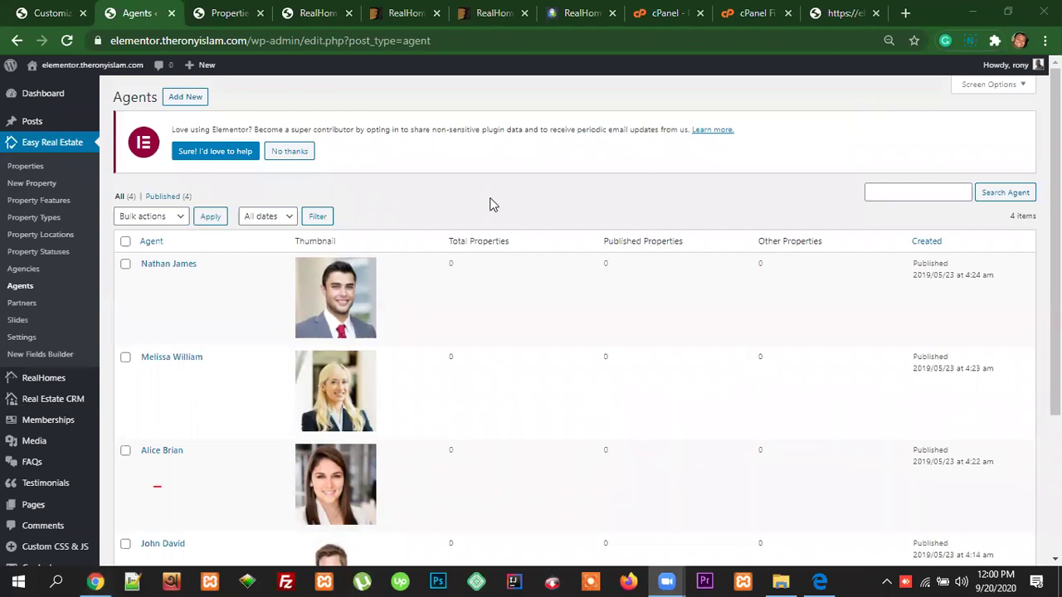
scroll(64, 481, down, 2)
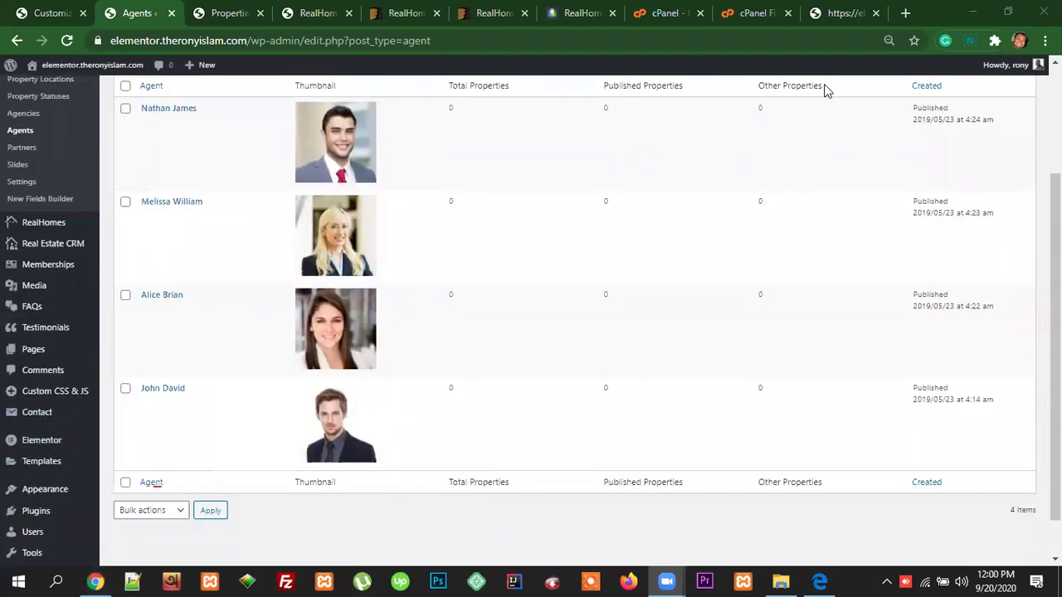
mouse_move(675, 163)
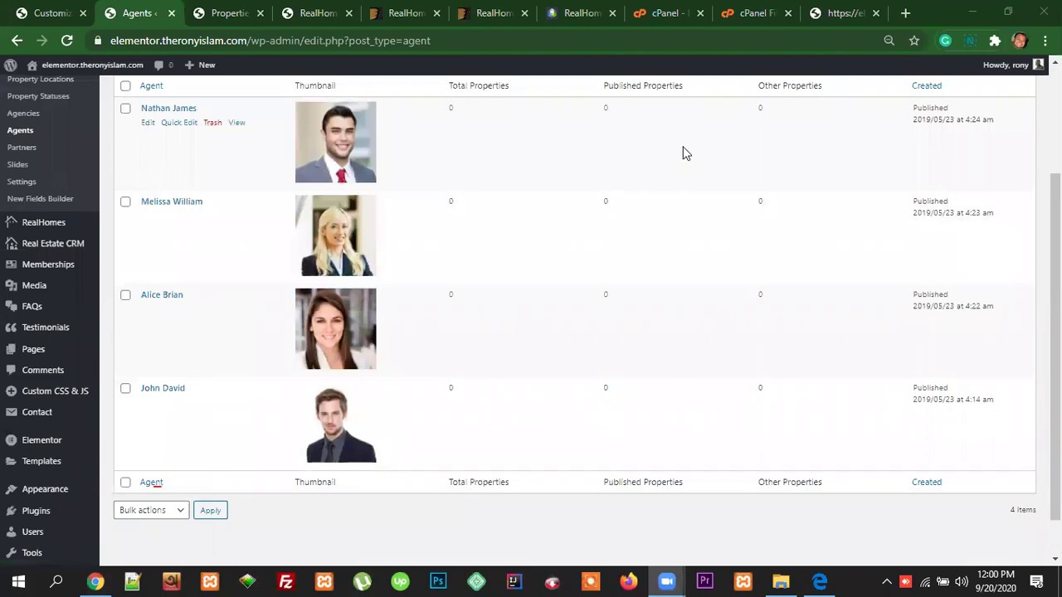
scroll(772, 207, up, 2)
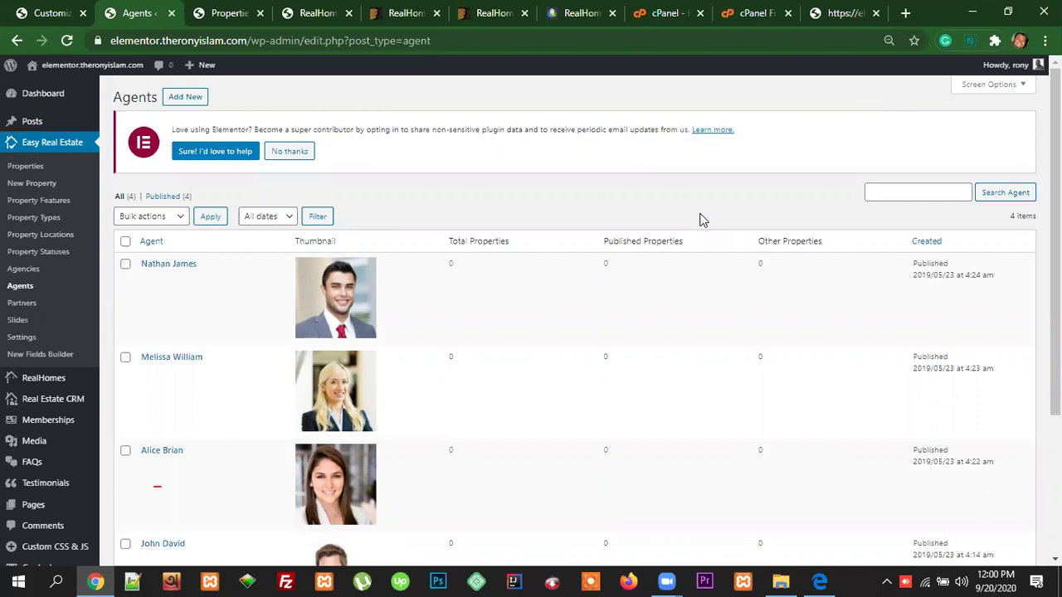
mouse_move(757, 335)
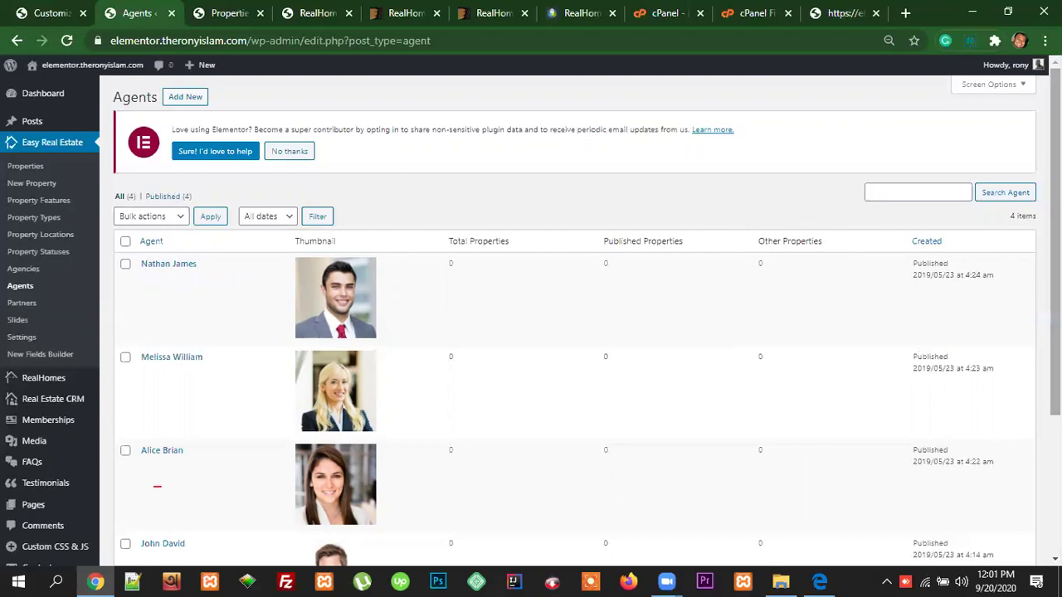
scroll(157, 486, down, 3)
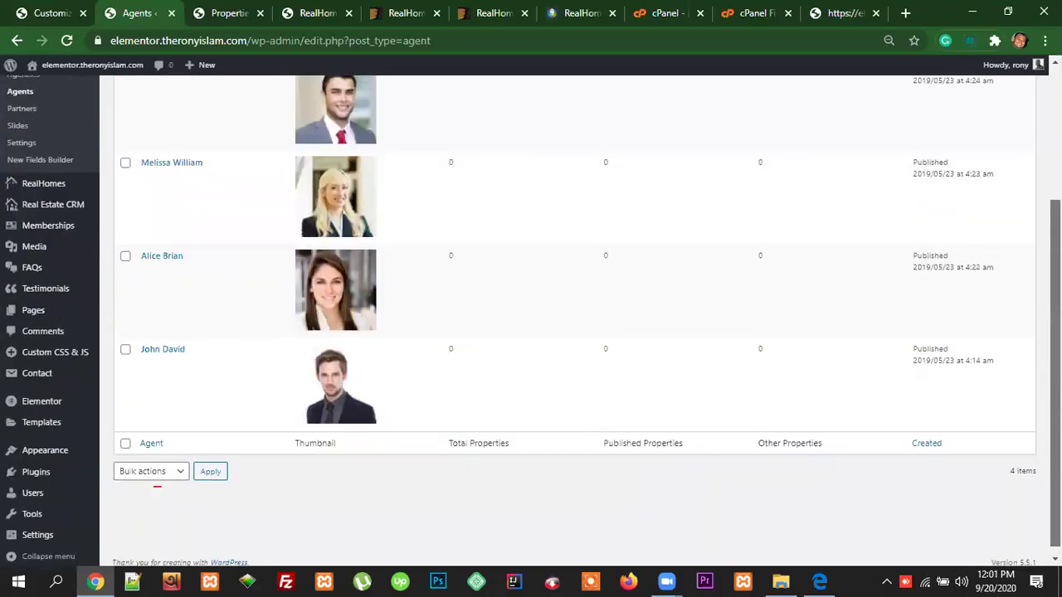
scroll(1020, 340, up, 3)
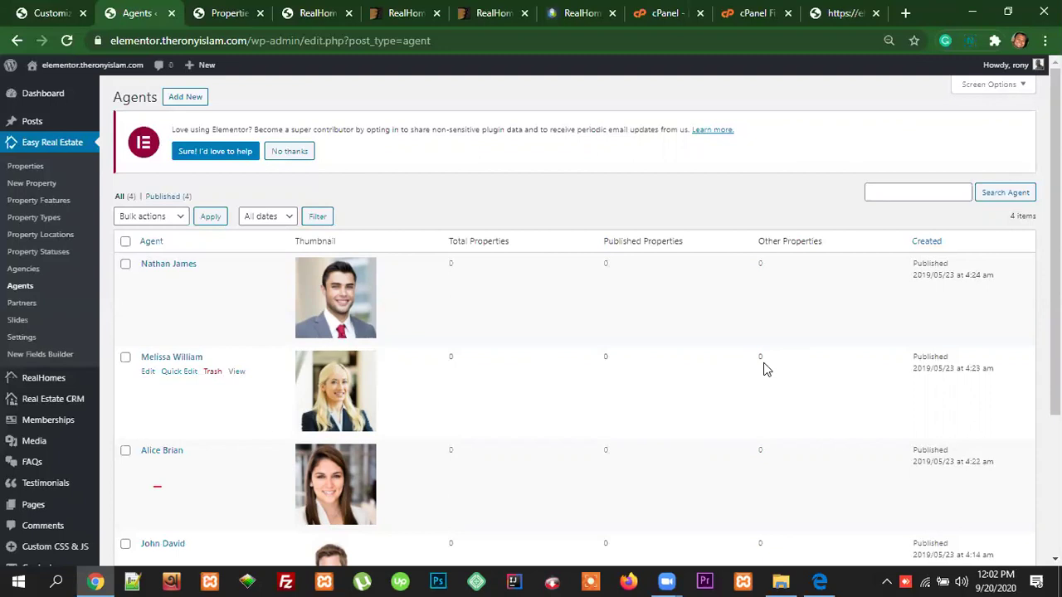
Step: Return to the customizer, open the Blog Page settings and load the News page in the live preview
click(57, 14)
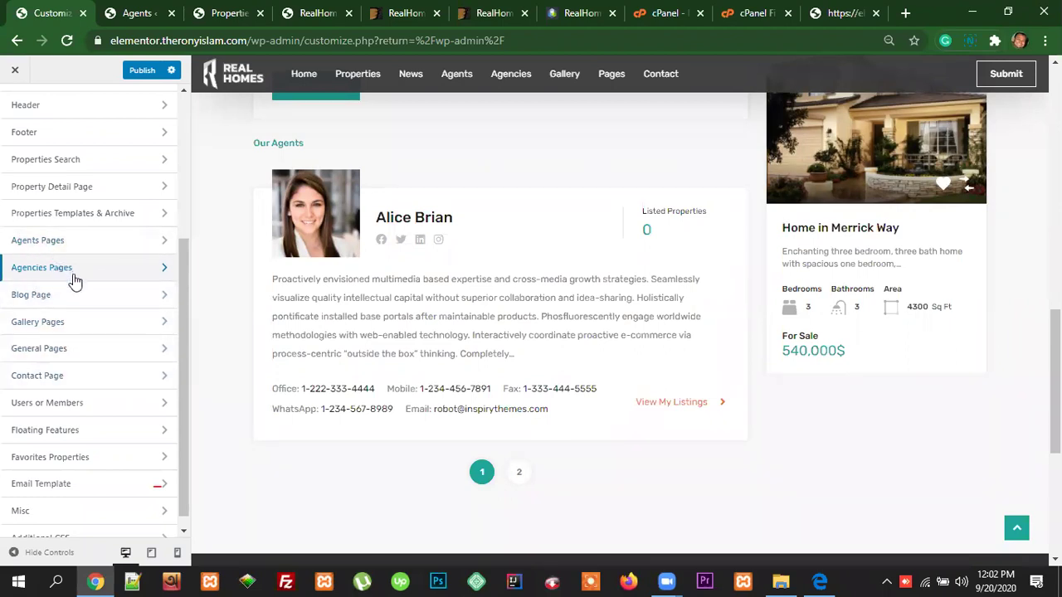
click(40, 296)
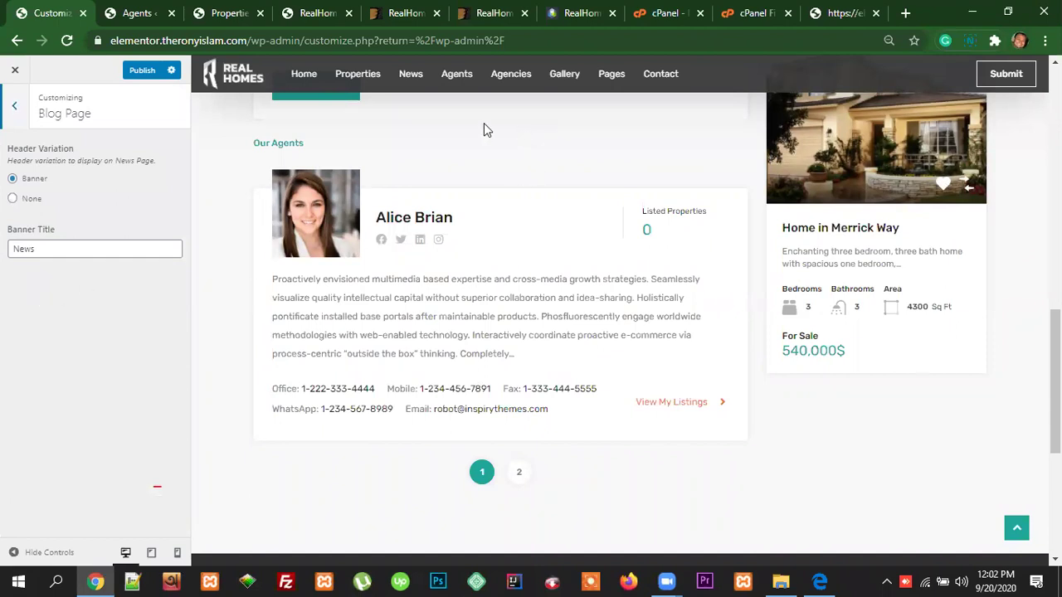
scroll(503, 185, up, 4)
scroll(500, 237, up, 5)
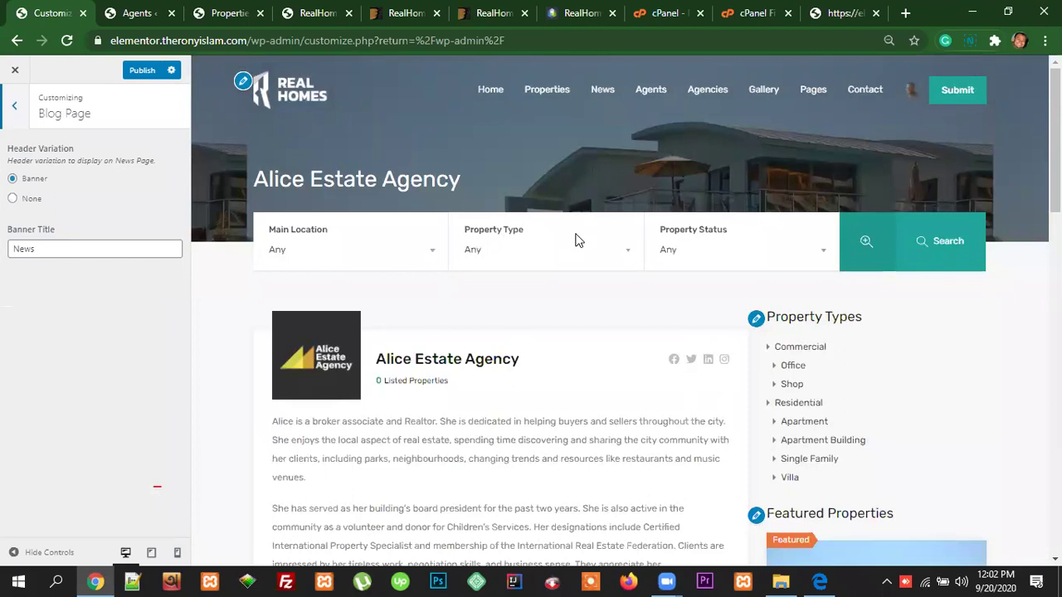
click(604, 95)
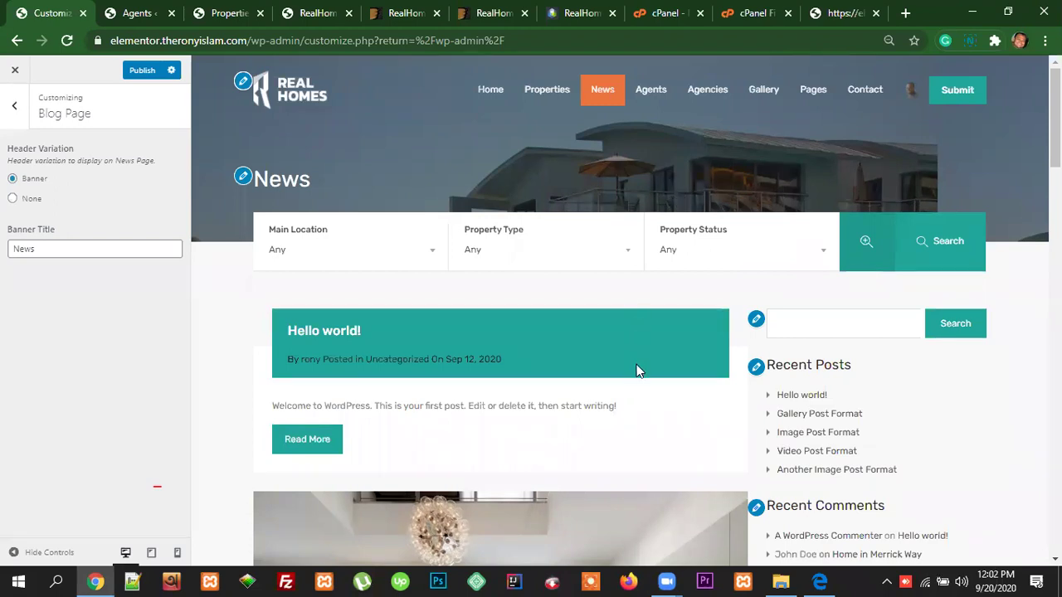
Step: Look through the blog posts on the previewed News page
scroll(639, 359, down, 3)
scroll(652, 381, up, 3)
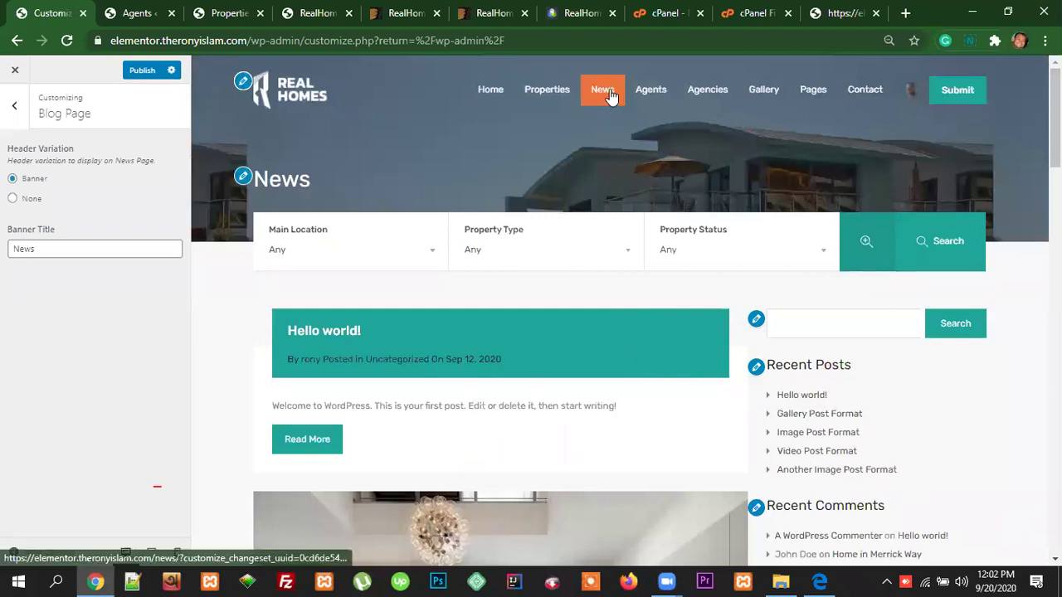
scroll(641, 432, down, 10)
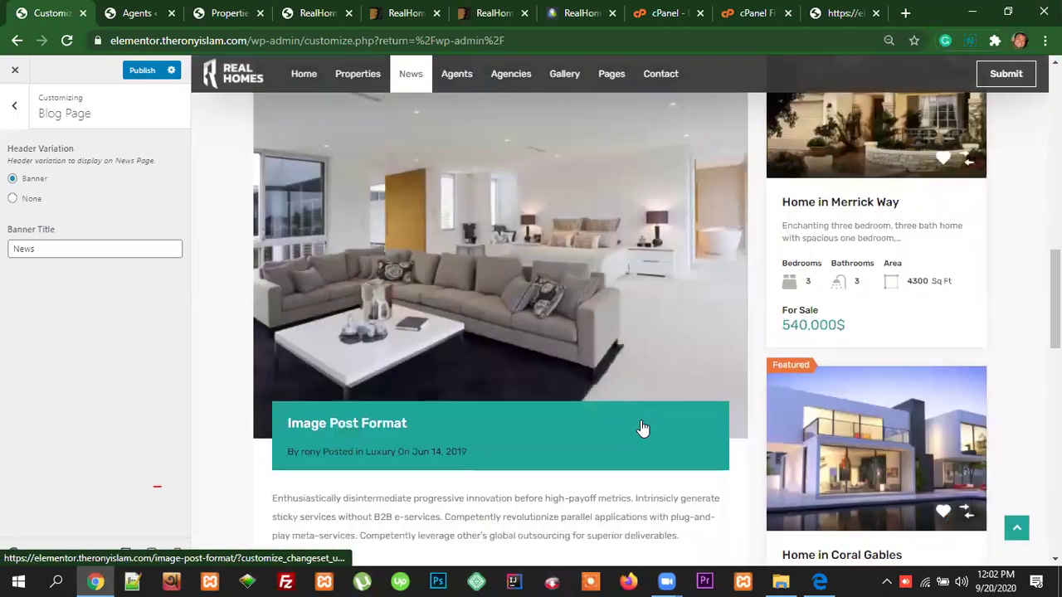
scroll(641, 423, down, 5)
scroll(640, 423, up, 6)
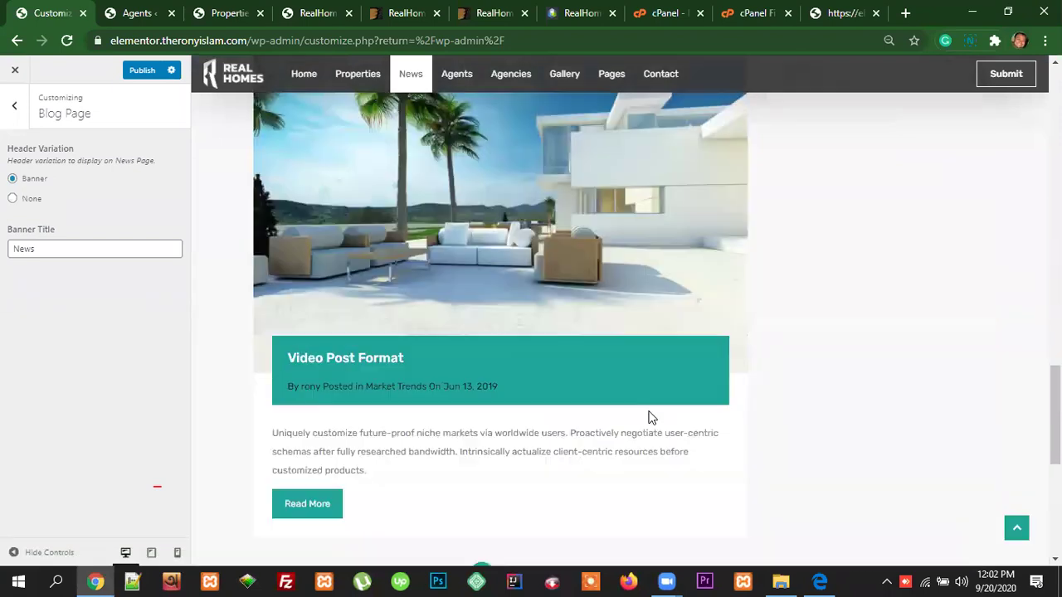
scroll(664, 353, up, 10)
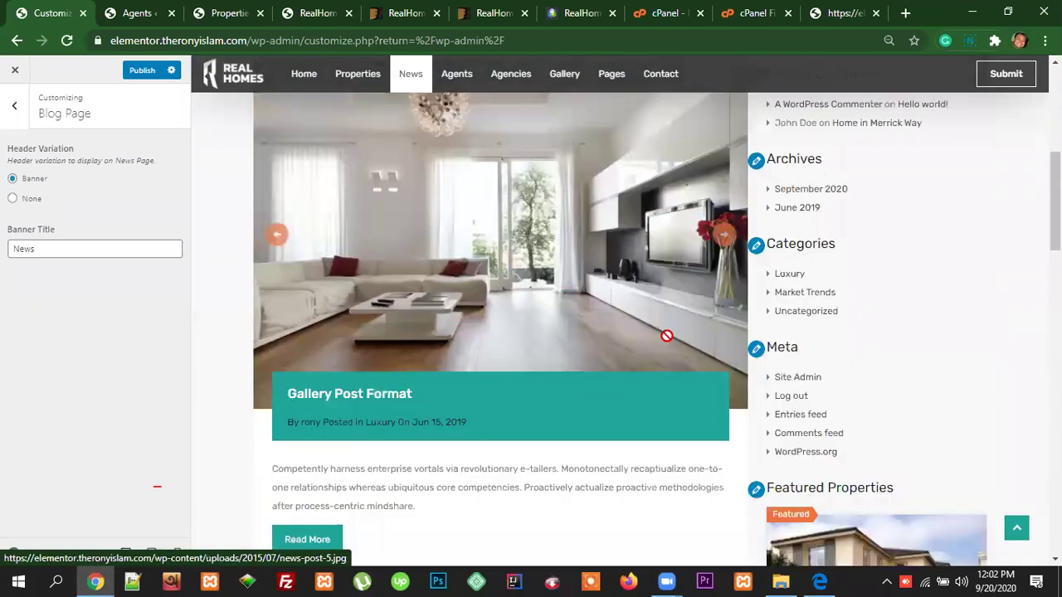
scroll(672, 377, up, 2)
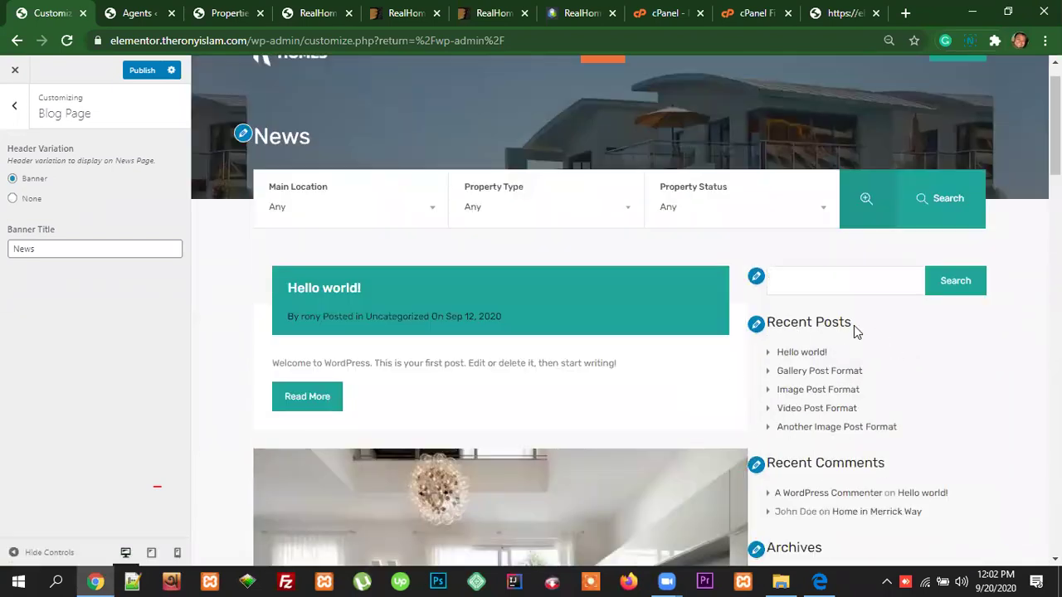
Step: Examine the News page's sidebar widgets, from Recent Posts and Archives to Categories and Featured Properties
scroll(855, 324, down, 1)
scroll(826, 387, down, 2)
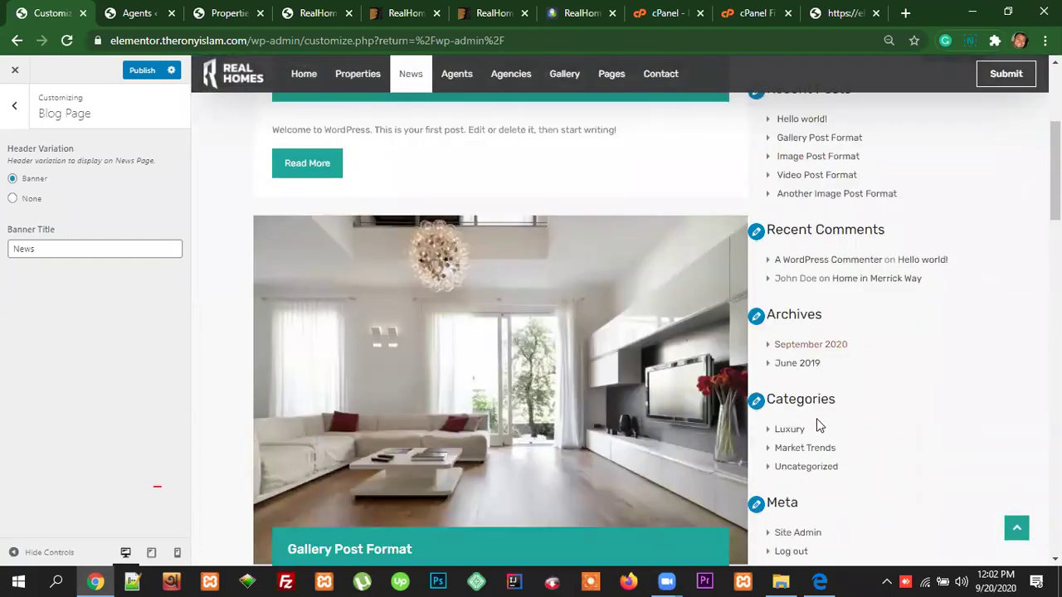
scroll(820, 425, down, 2)
scroll(863, 419, down, 5)
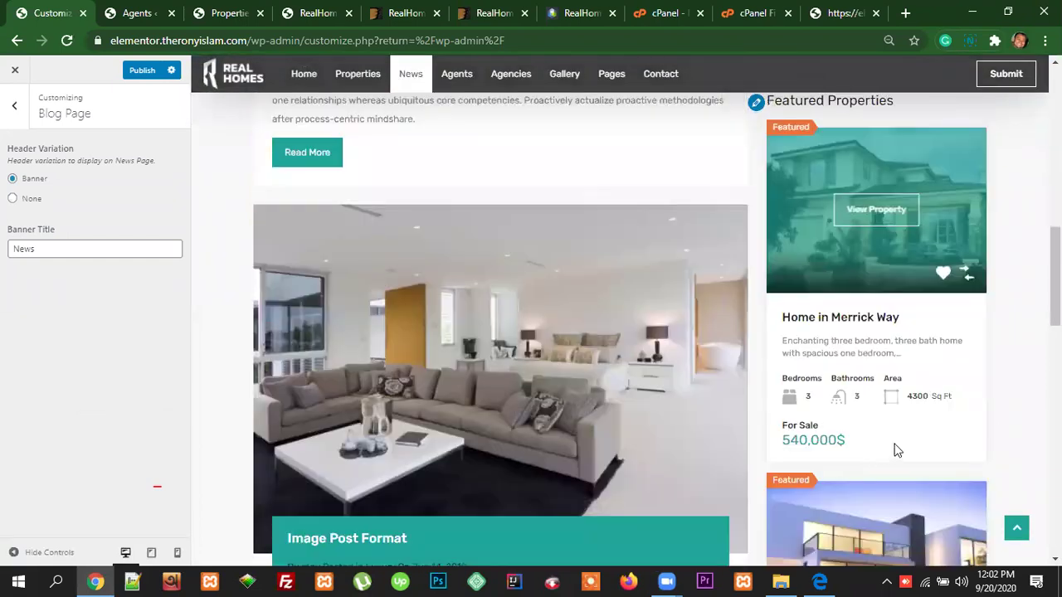
scroll(894, 448, up, 3)
scroll(872, 448, up, 4)
scroll(838, 410, up, 1)
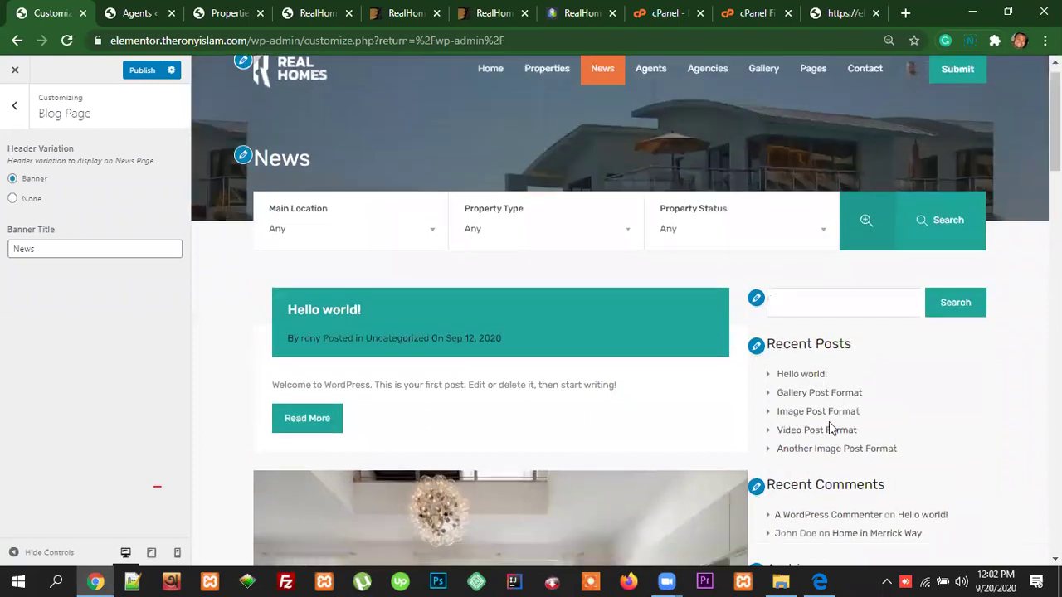
scroll(669, 407, down, 4)
scroll(623, 382, up, 4)
scroll(581, 399, down, 3)
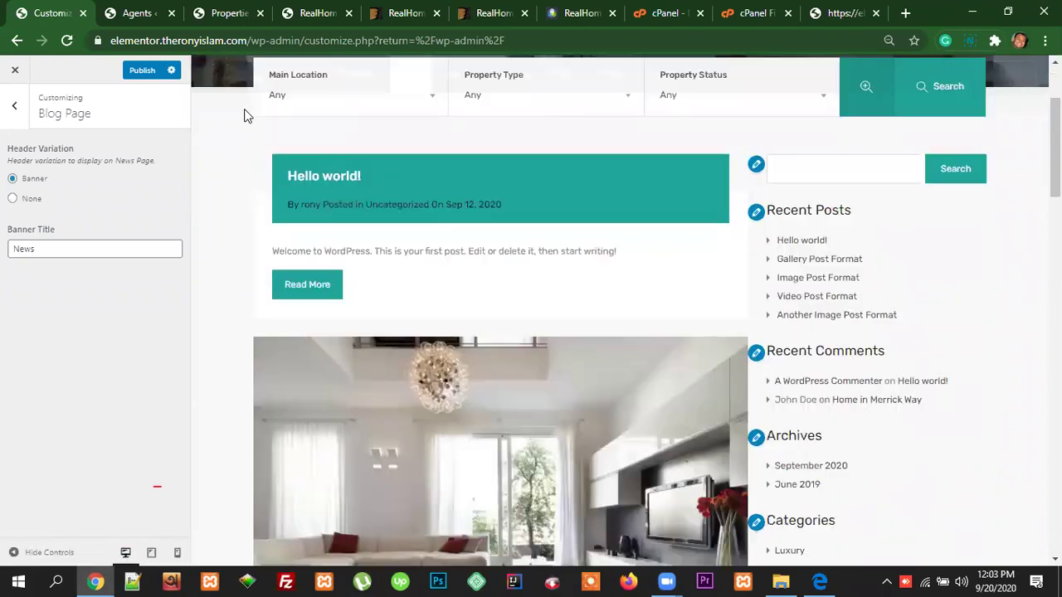
Step: Show the Posts submenu options in the WordPress admin, and return to the customizer's Blog Page settings
key(ctrl+Tab)
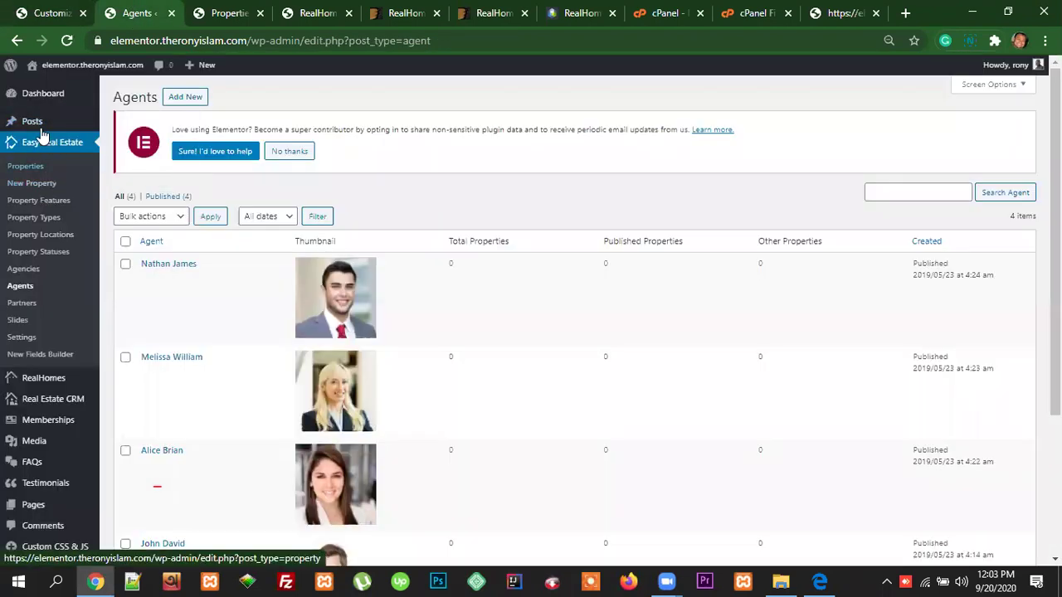
mouse_move(33, 123)
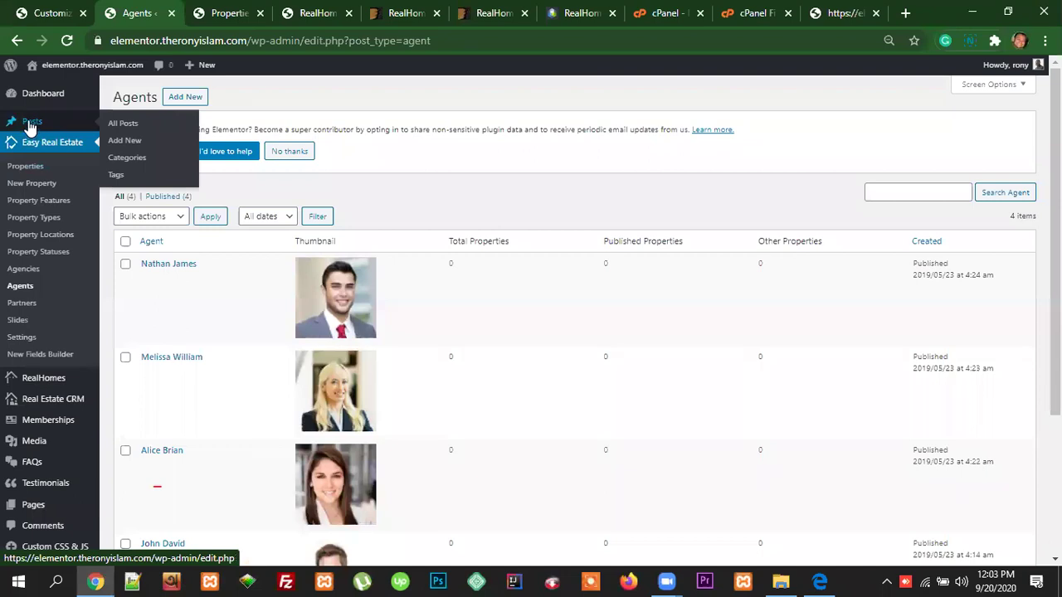
click(58, 15)
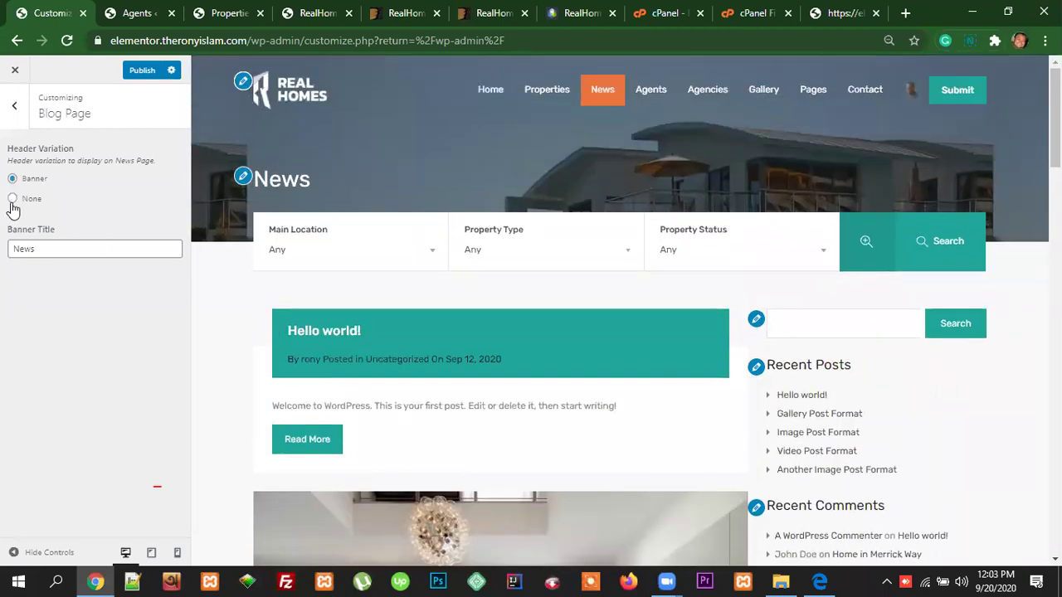
Step: Point out the Blog Page's Banner Title field and review the News page's banner and posts in the preview
click(92, 254)
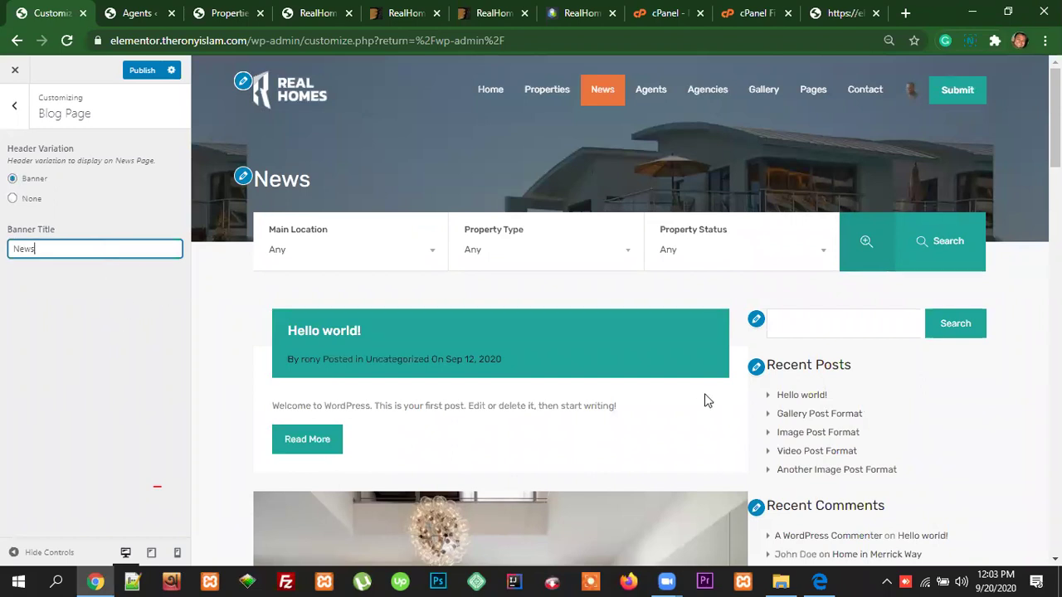
scroll(704, 399, down, 4)
scroll(638, 364, down, 15)
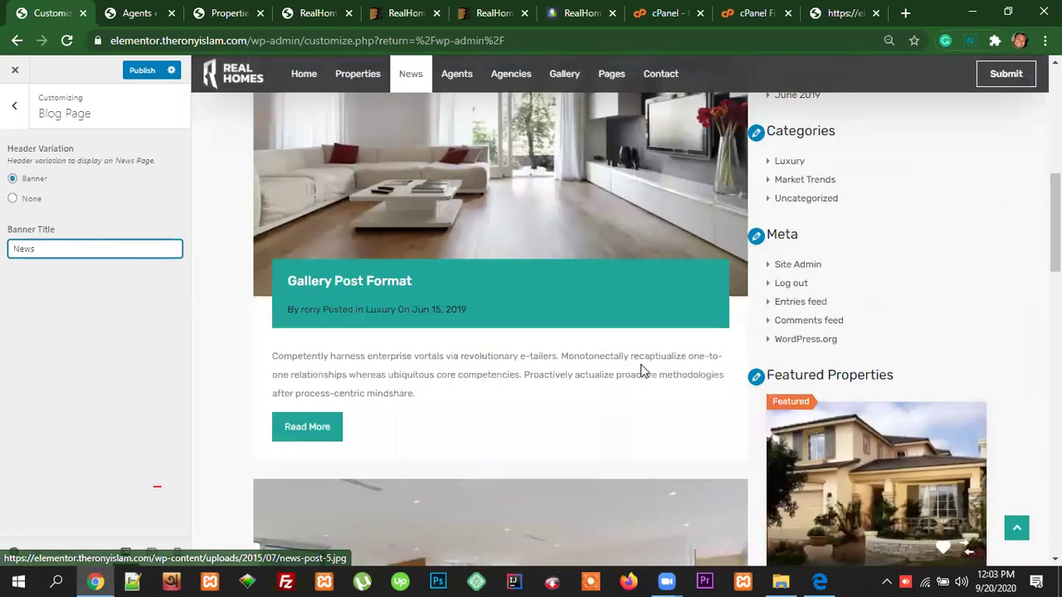
scroll(642, 363, down, 3)
scroll(647, 349, up, 16)
scroll(653, 343, up, 8)
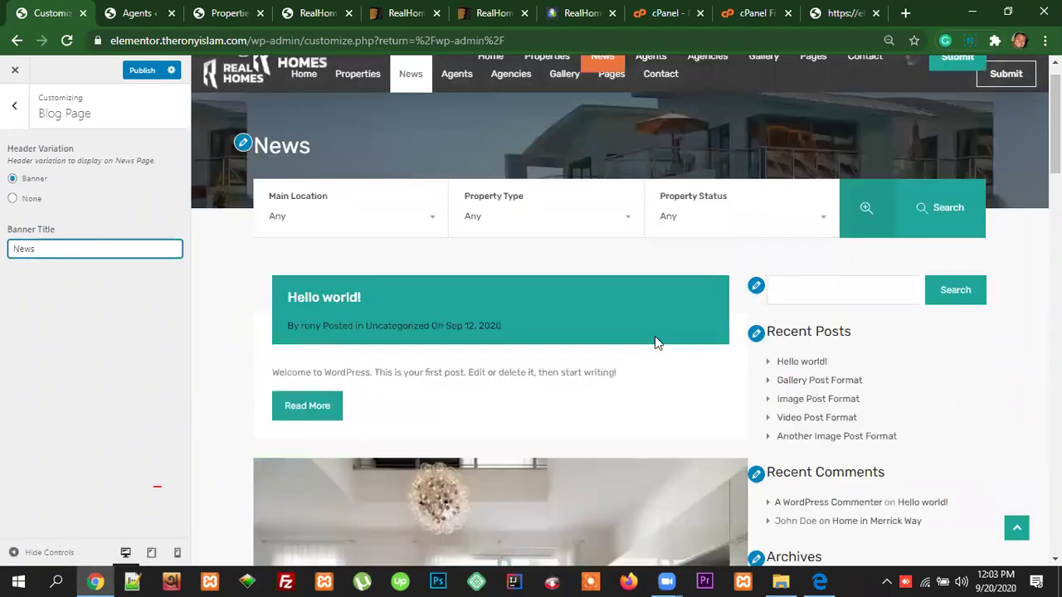
Step: Leave the Blog Page settings and view the Gallery Pages header, banner title and sort control settings
click(15, 114)
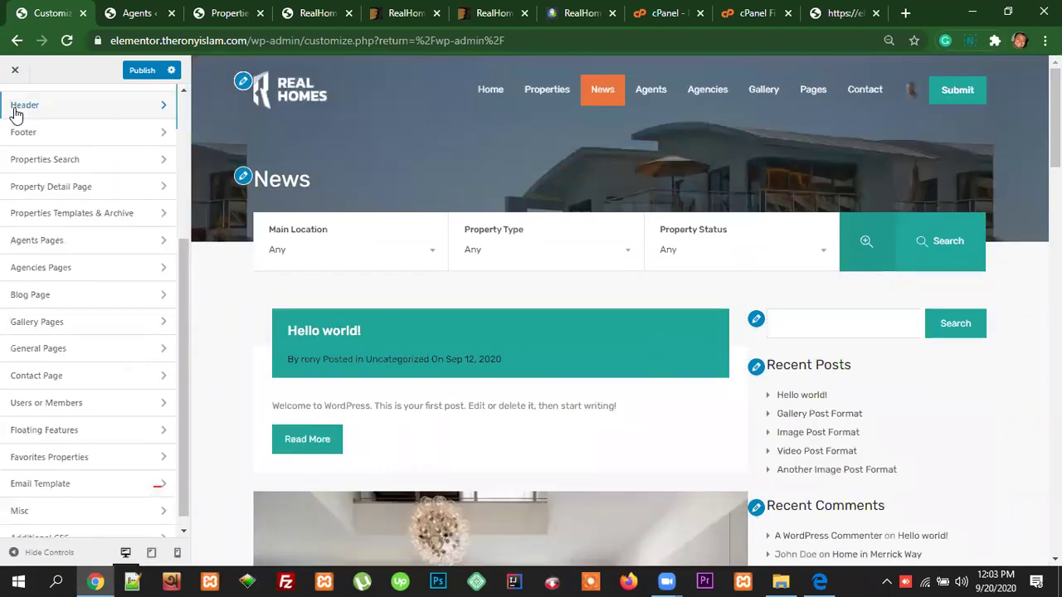
scroll(131, 378, down, 1)
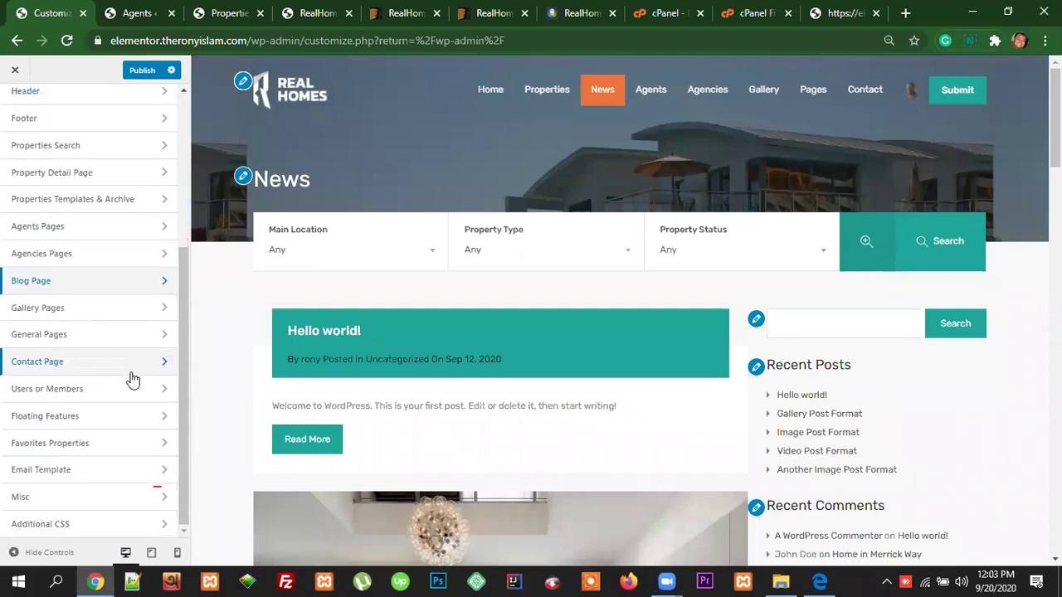
click(53, 316)
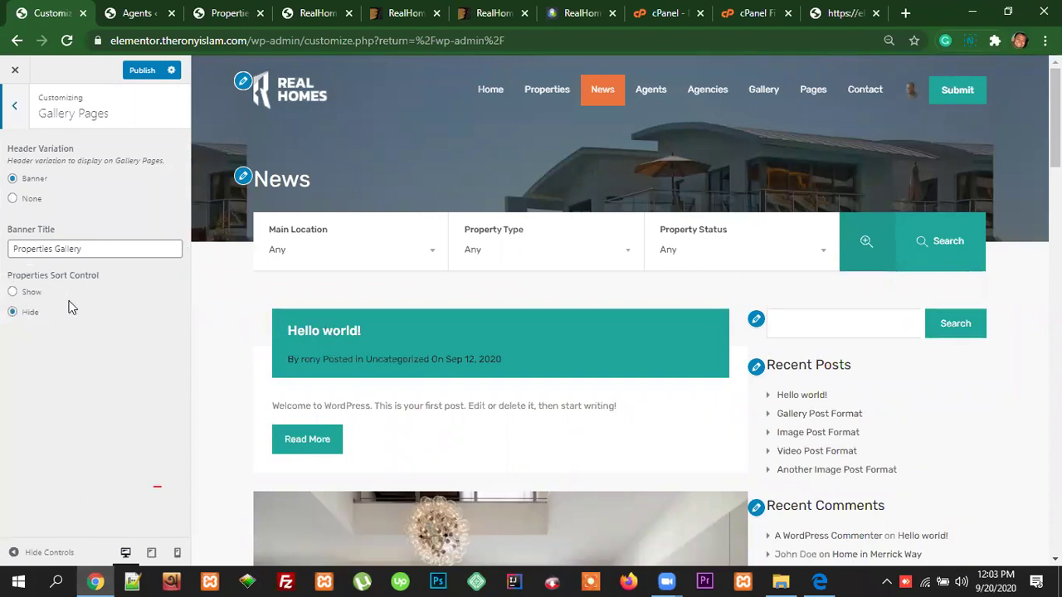
click(14, 116)
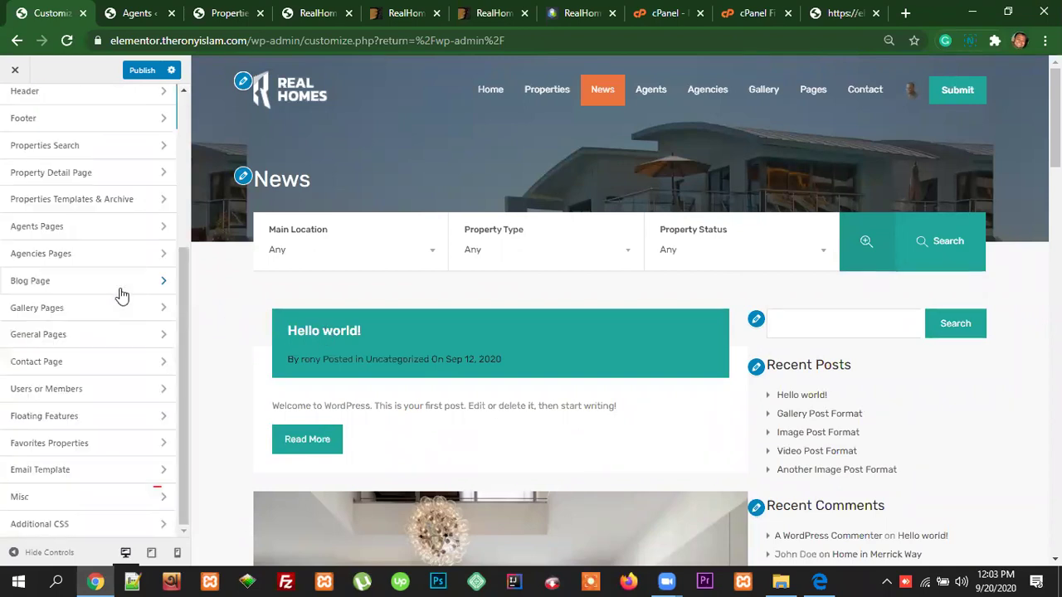
Step: Open the General Pages settings and check the choices for Explode Title without changing it
click(77, 336)
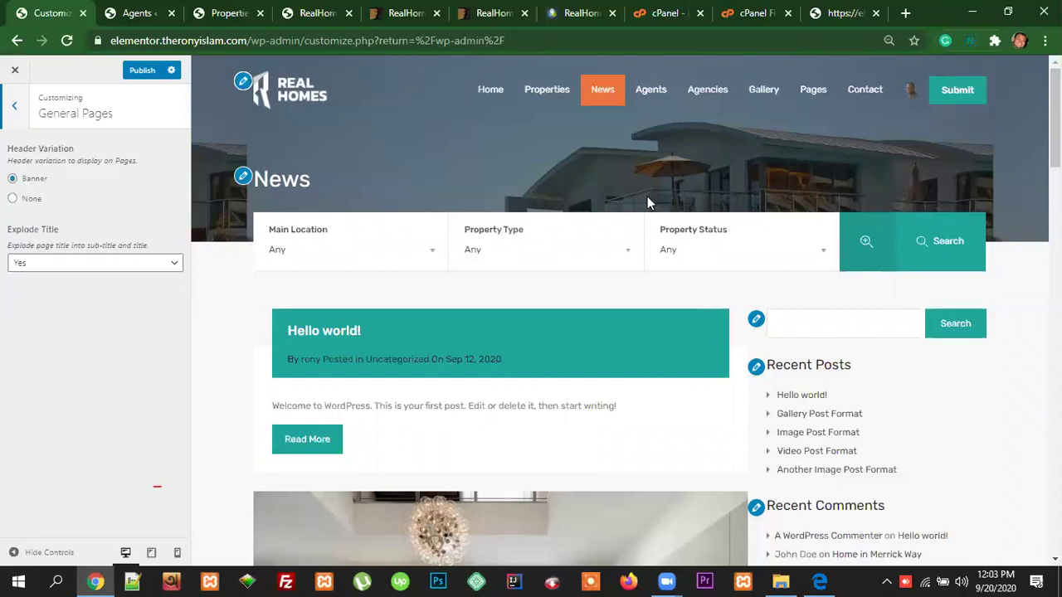
click(153, 264)
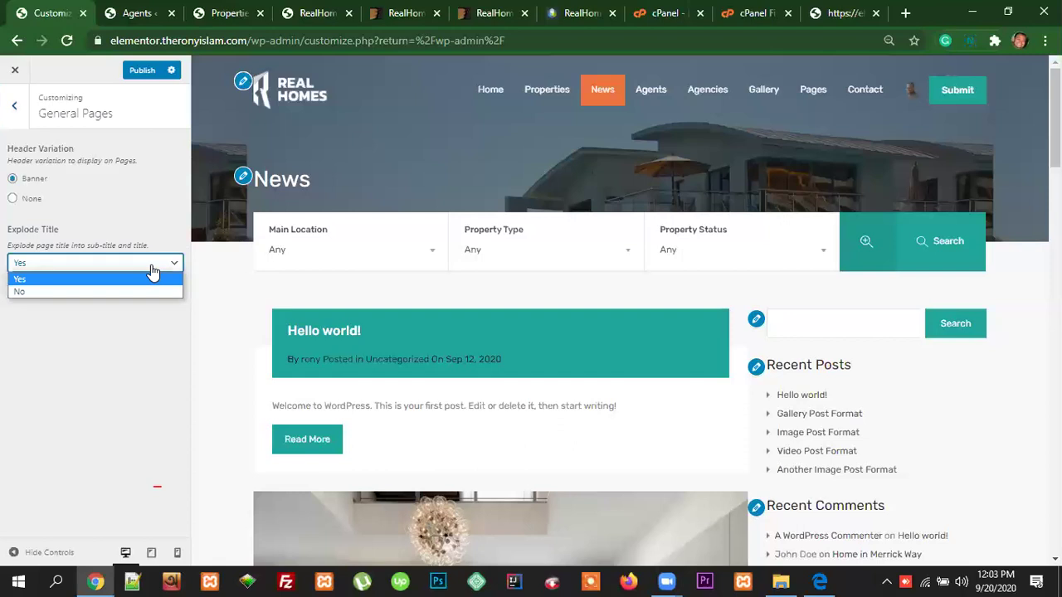
click(129, 329)
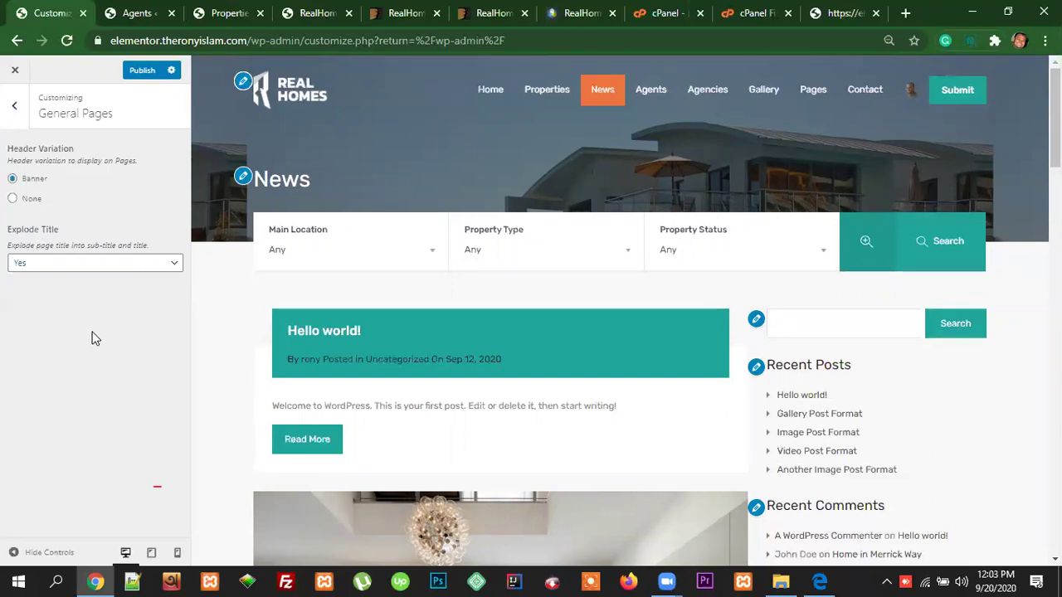
click(13, 112)
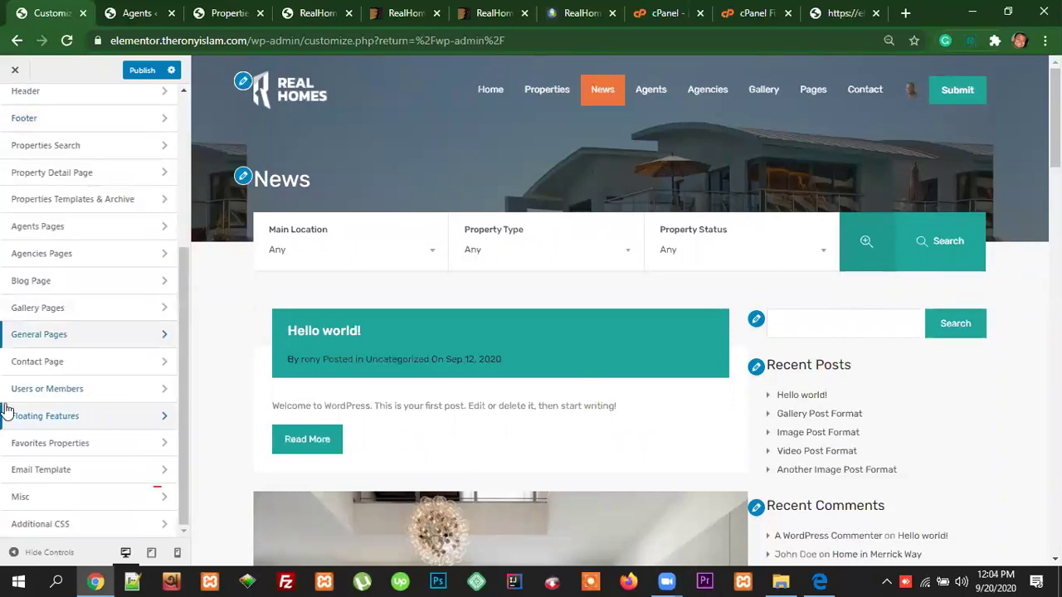
Step: Open the Contact Page settings and look through the site's Contact page in the live preview
click(85, 371)
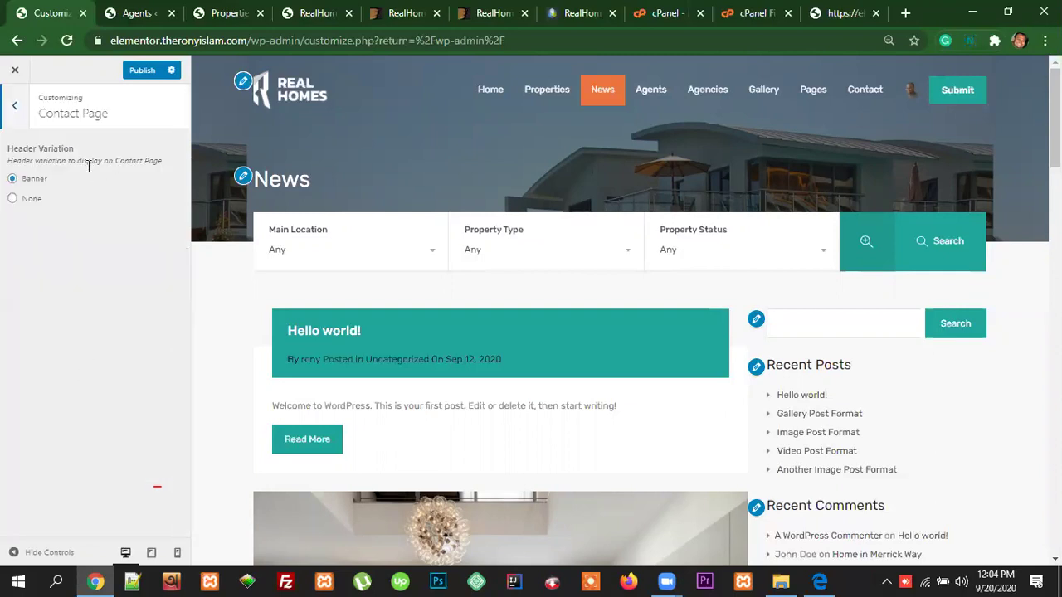
click(868, 90)
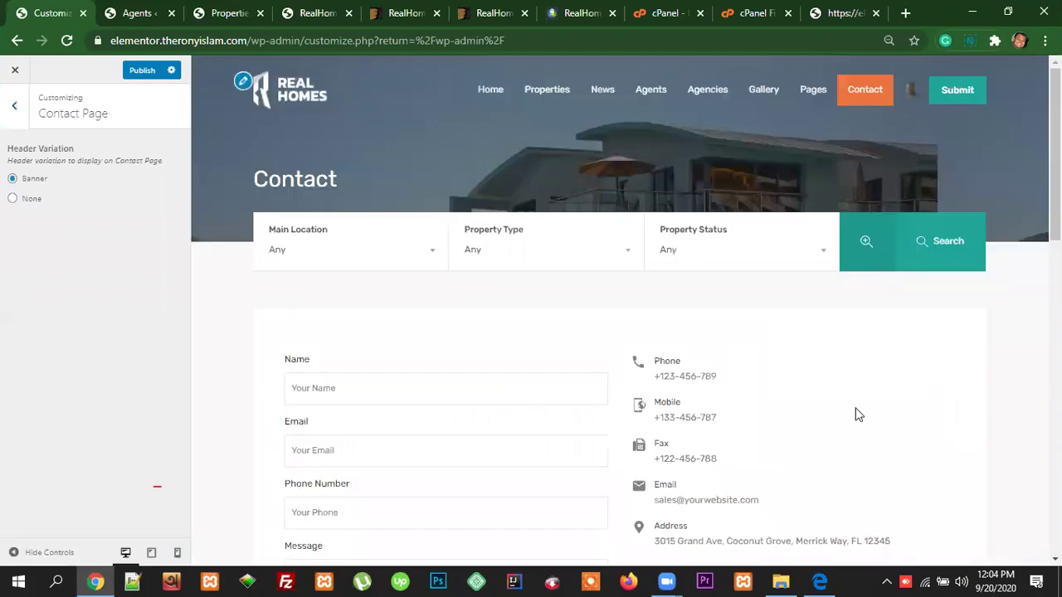
scroll(860, 412, down, 10)
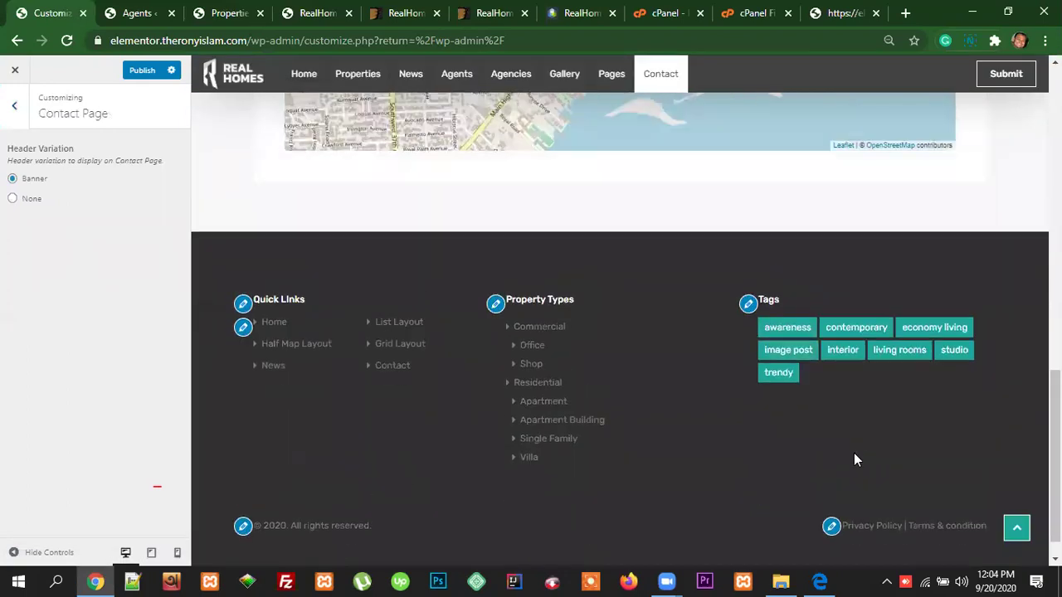
Step: Review the Contact page's banner, contact form and contact details in the live preview
scroll(855, 448, up, 10)
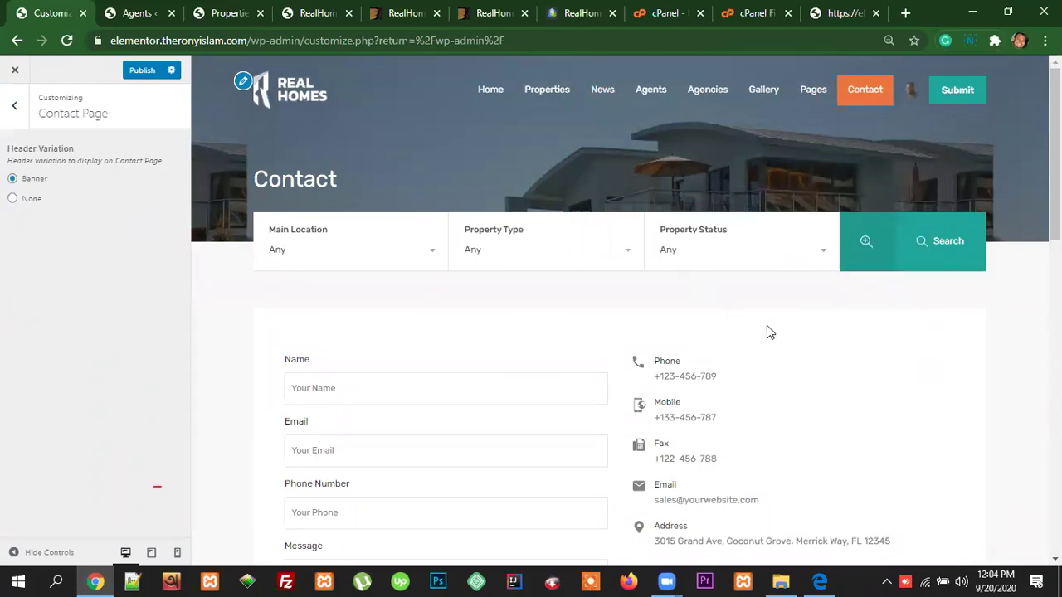
scroll(881, 362, down, 1)
scroll(883, 360, up, 1)
scroll(855, 384, down, 1)
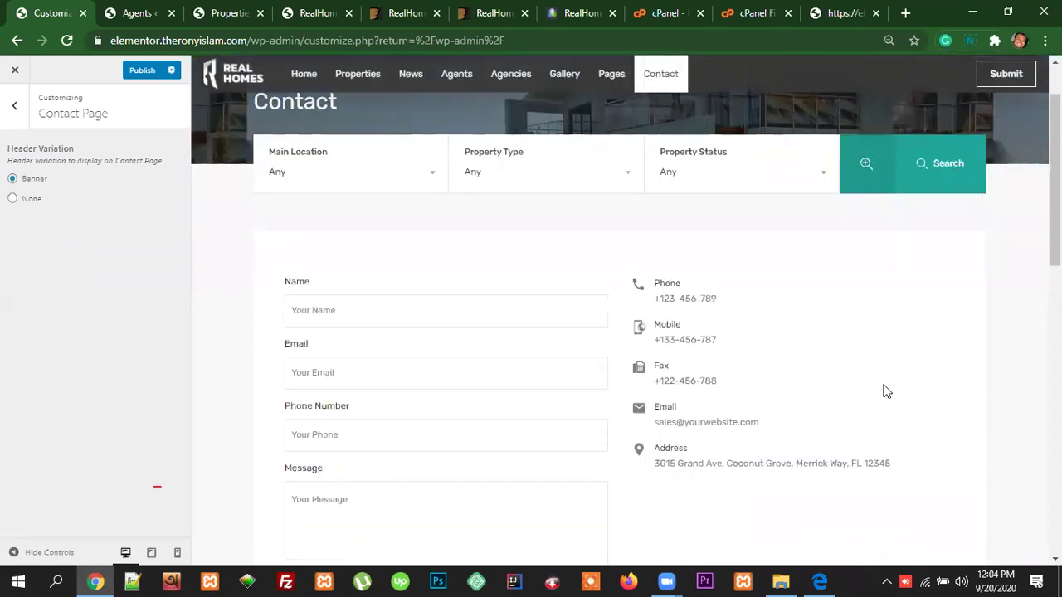
scroll(891, 384, up, 1)
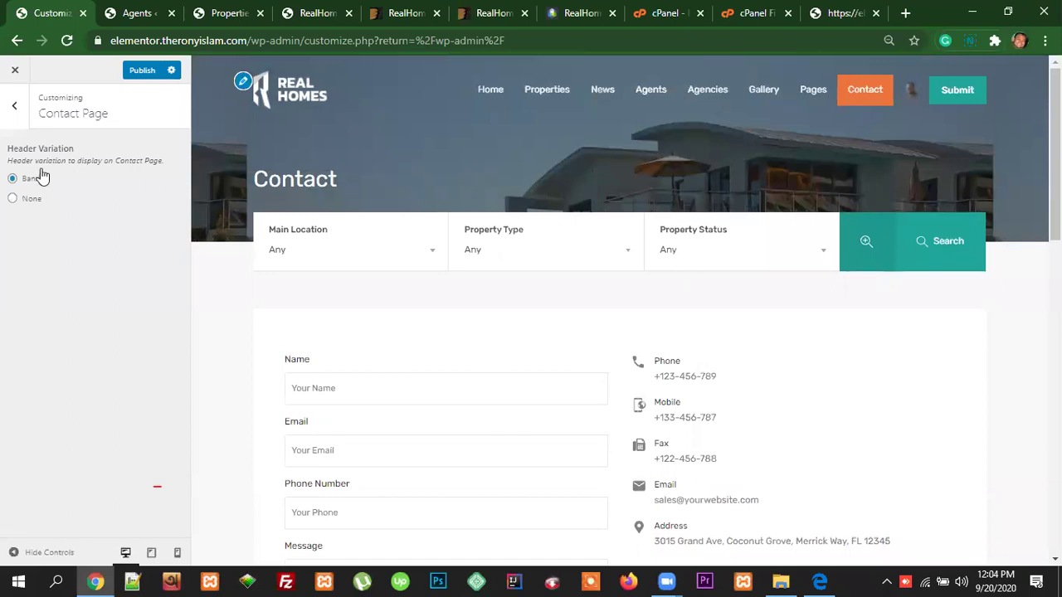
Step: Open the Basic settings under Users or Members and check the choices for the memberships page without changing it
click(14, 113)
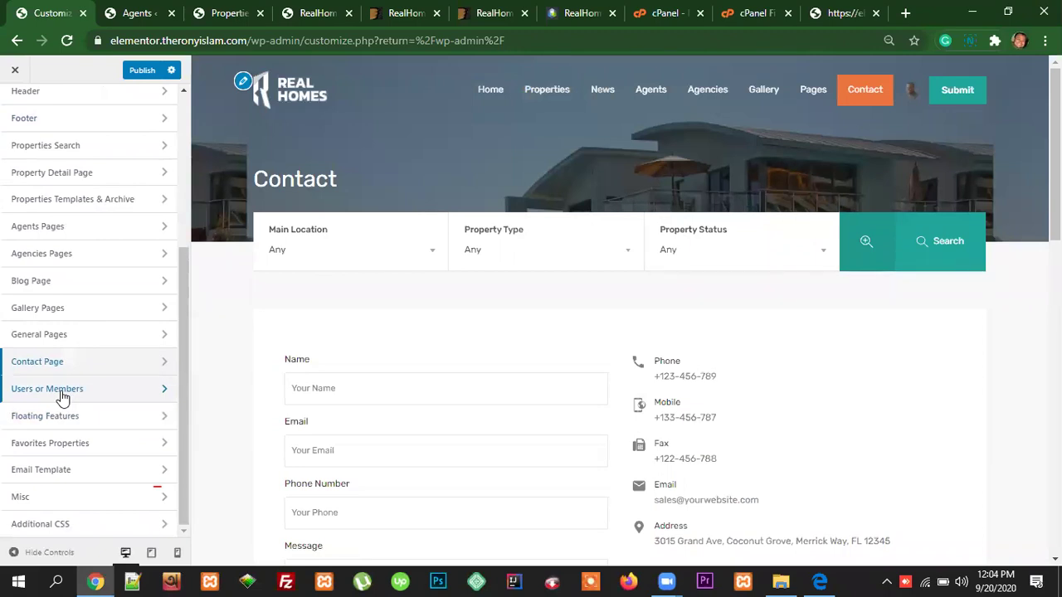
click(913, 97)
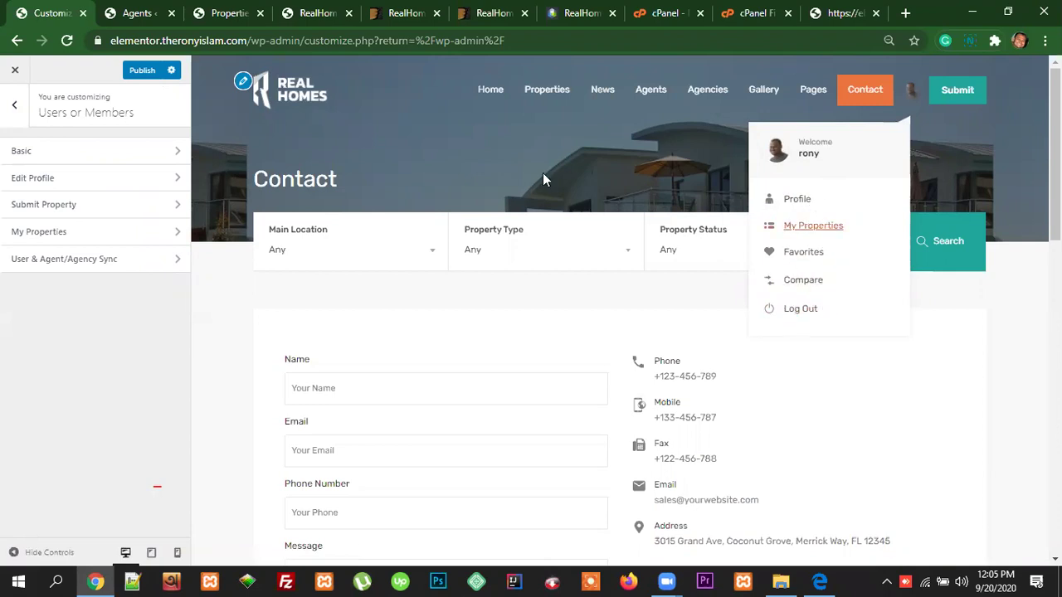
click(99, 161)
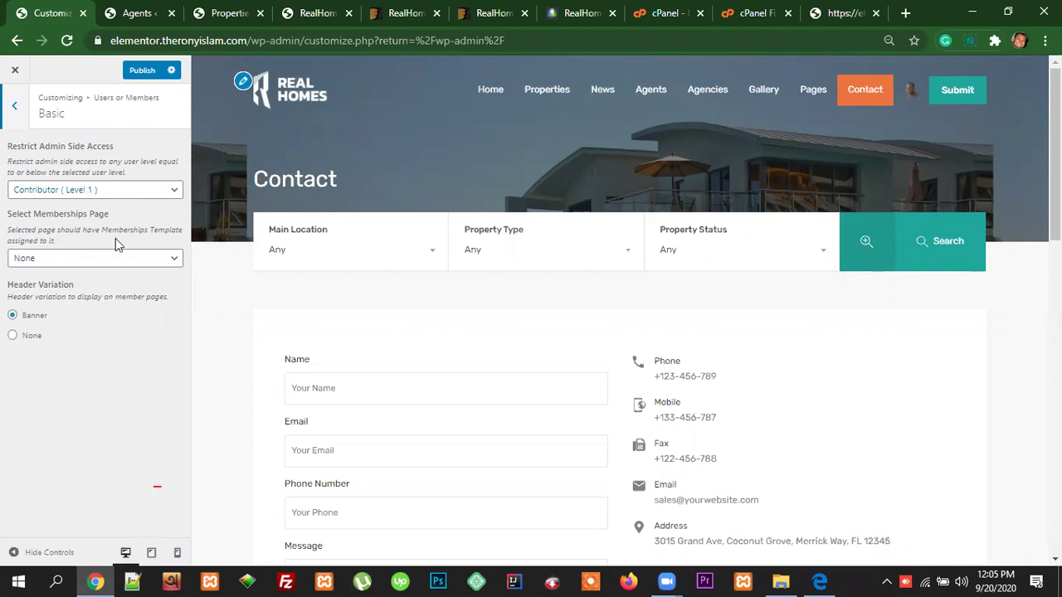
click(114, 263)
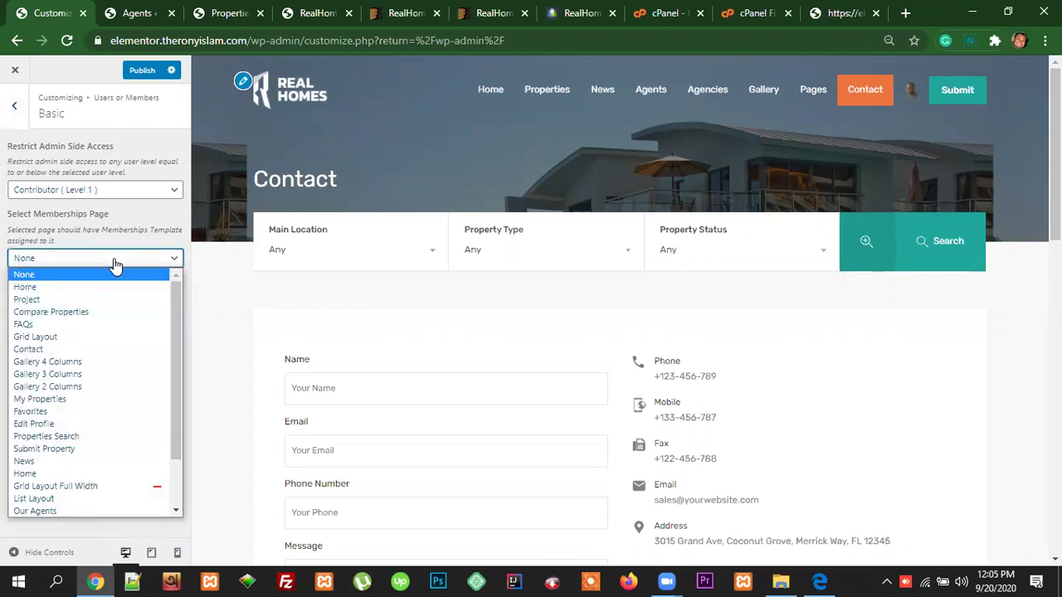
click(115, 263)
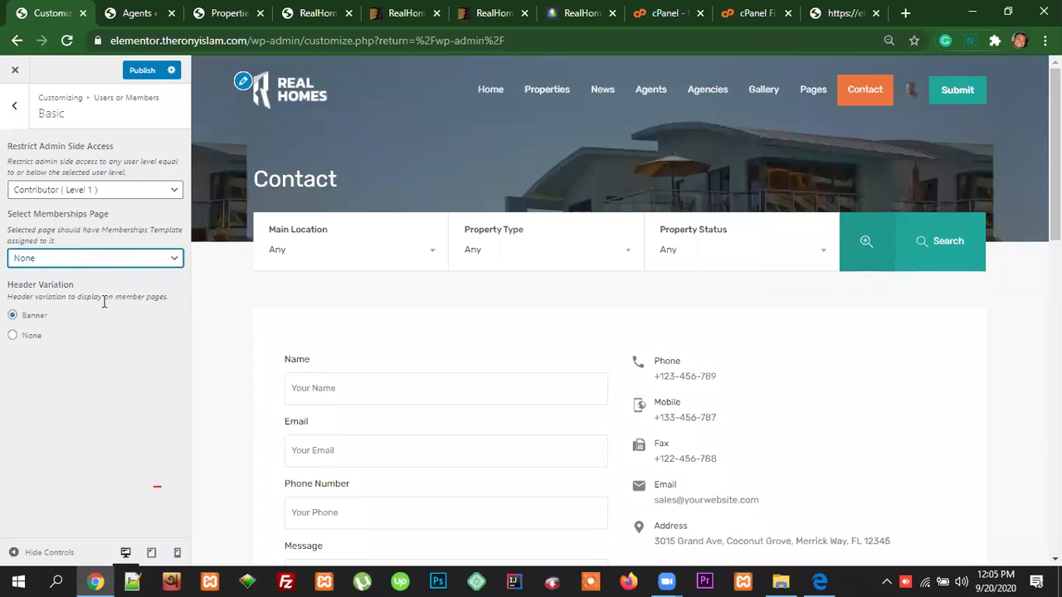
Step: In the Edit Profile settings, set the Edit Profile page to None and check the account menu in the preview
click(22, 122)
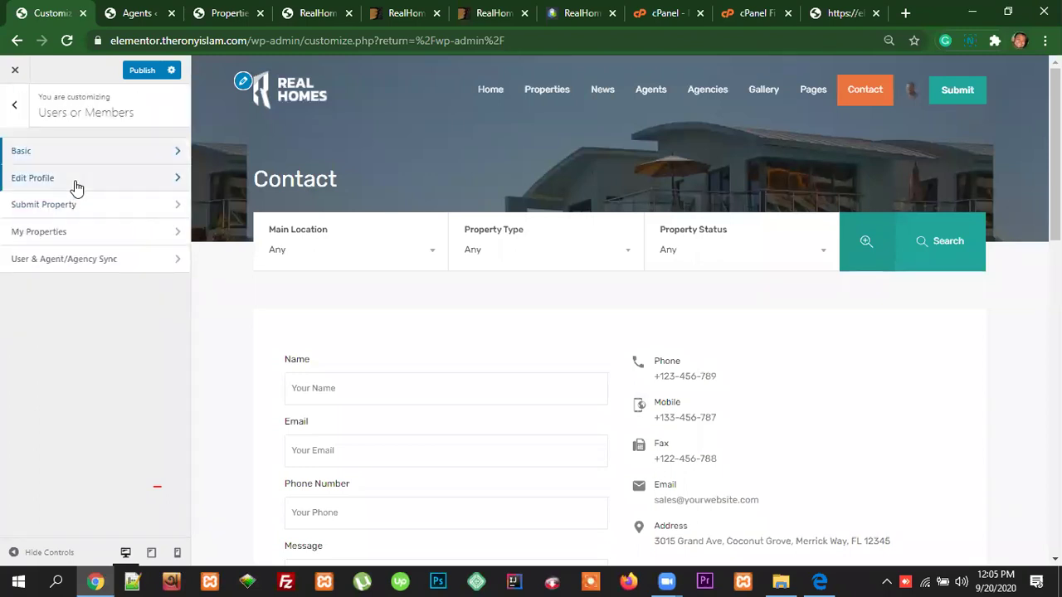
click(76, 183)
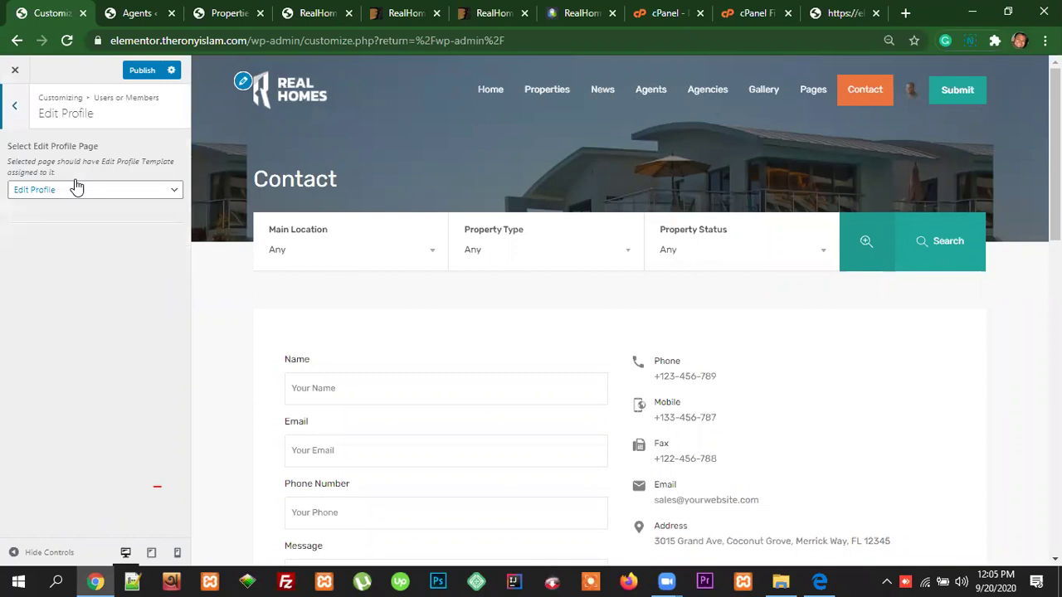
click(95, 192)
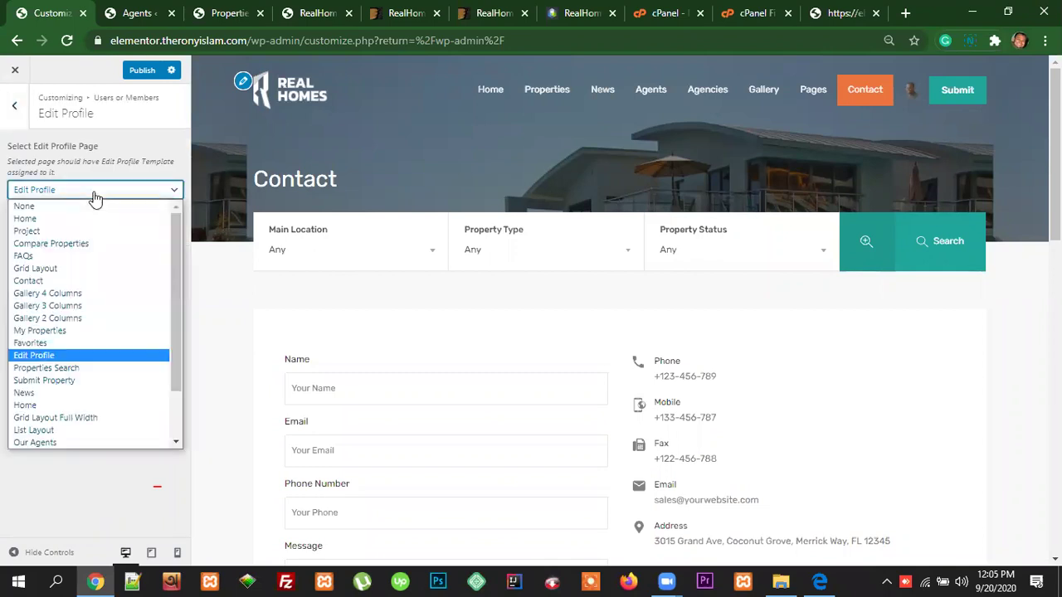
click(48, 207)
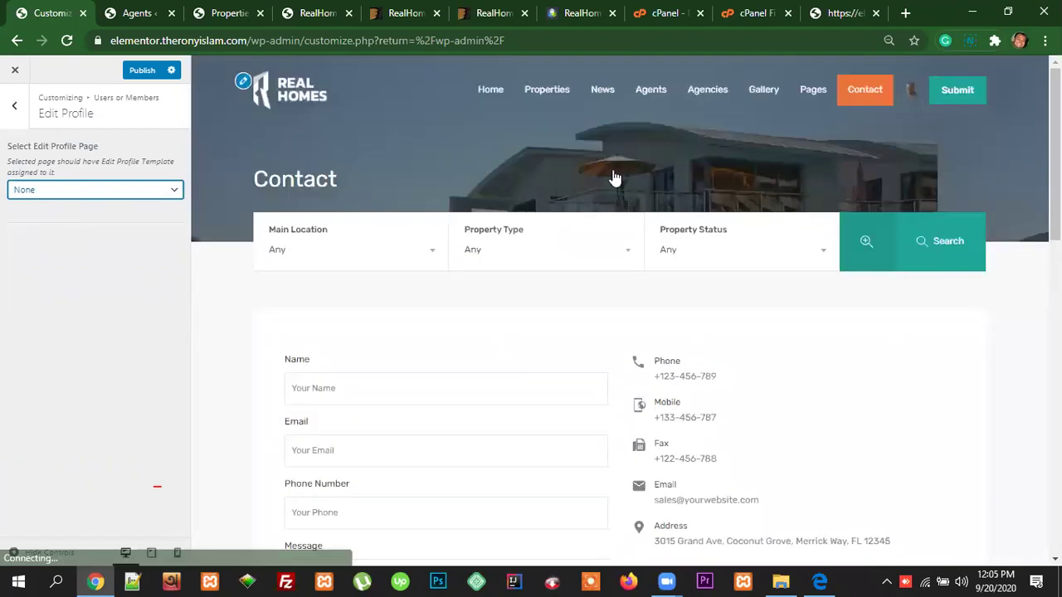
mouse_move(913, 99)
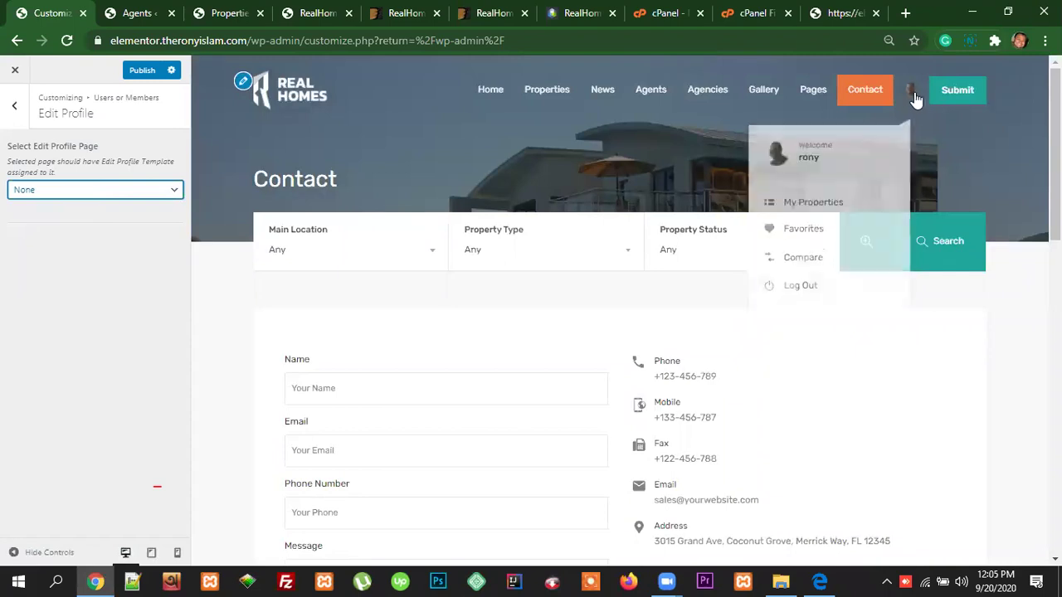
Step: Set the Select Edit Profile Page option back to Edit Profile
click(116, 192)
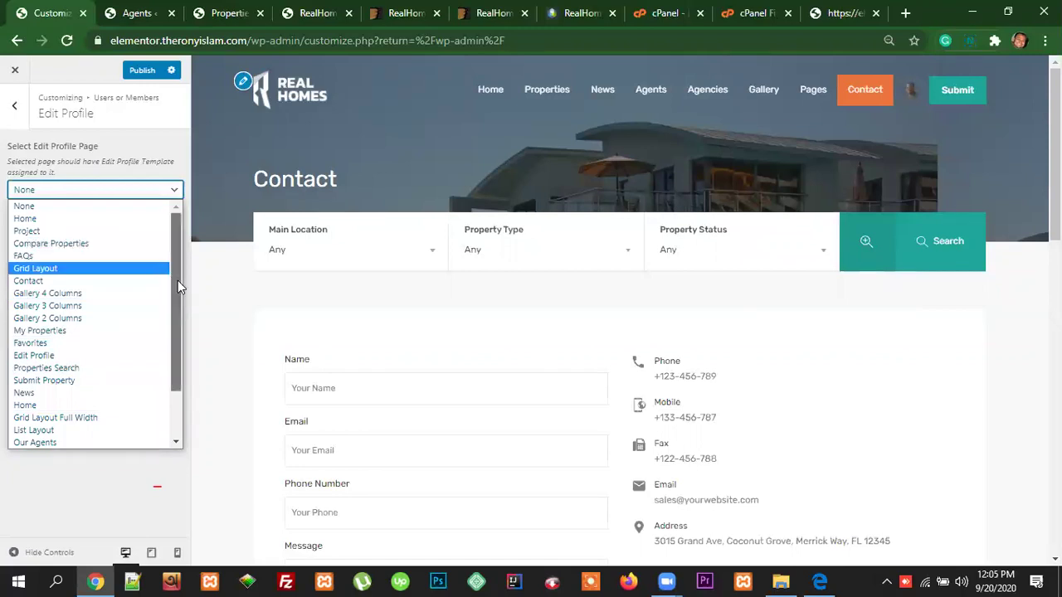
drag(178, 273, 174, 326)
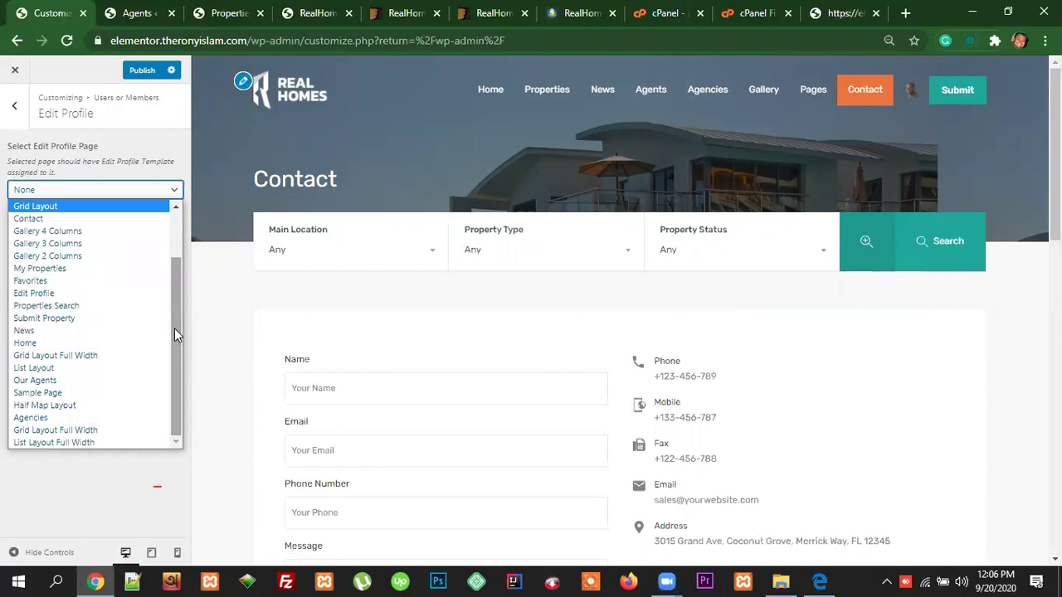
click(44, 293)
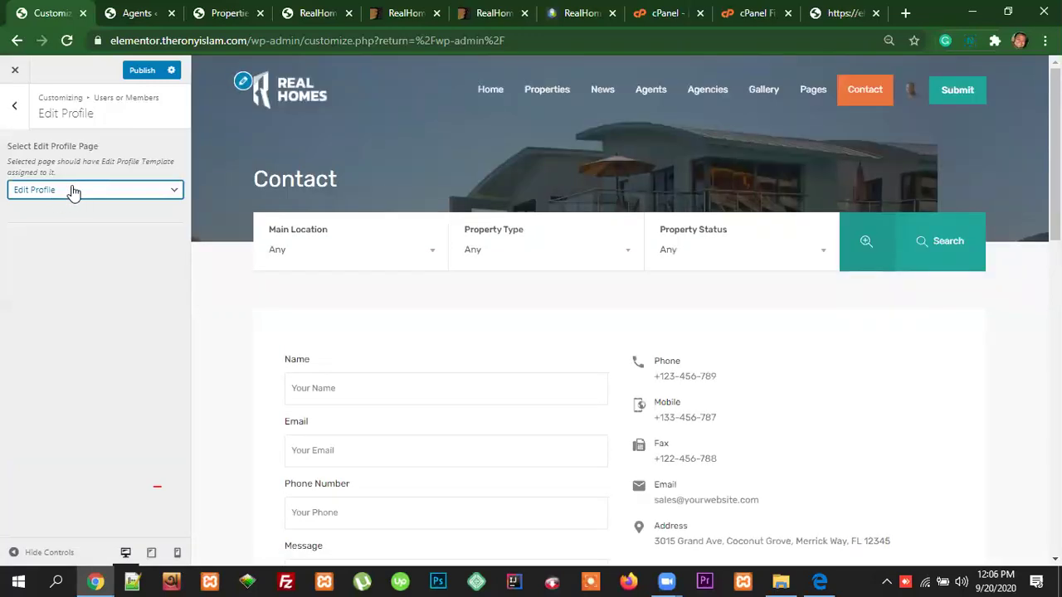
Step: In the Submit Property settings, try hiding the submit button, and set its display to Show to Logged In Users Only
click(15, 107)
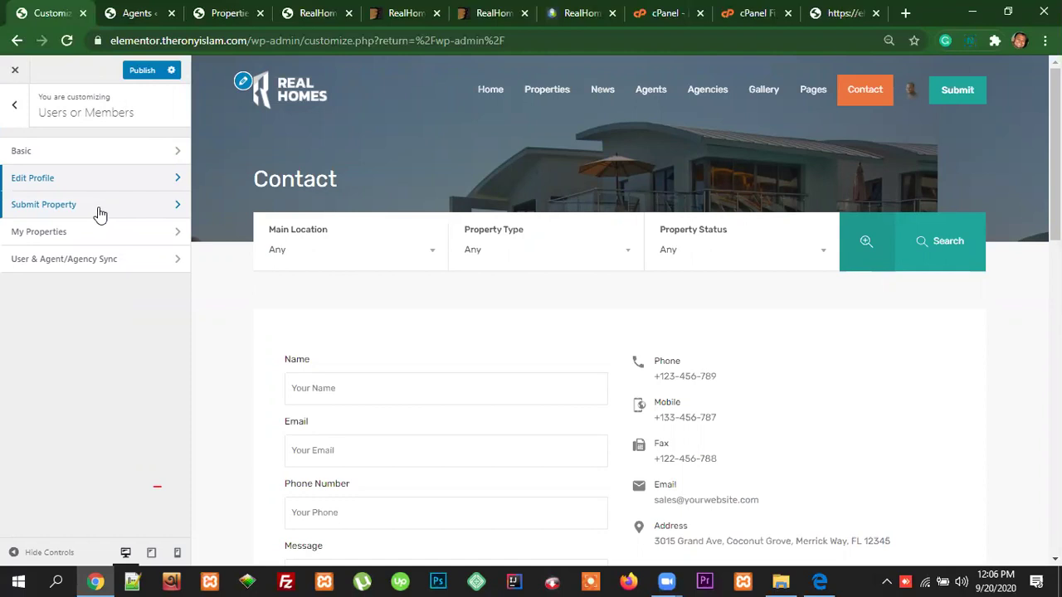
click(100, 209)
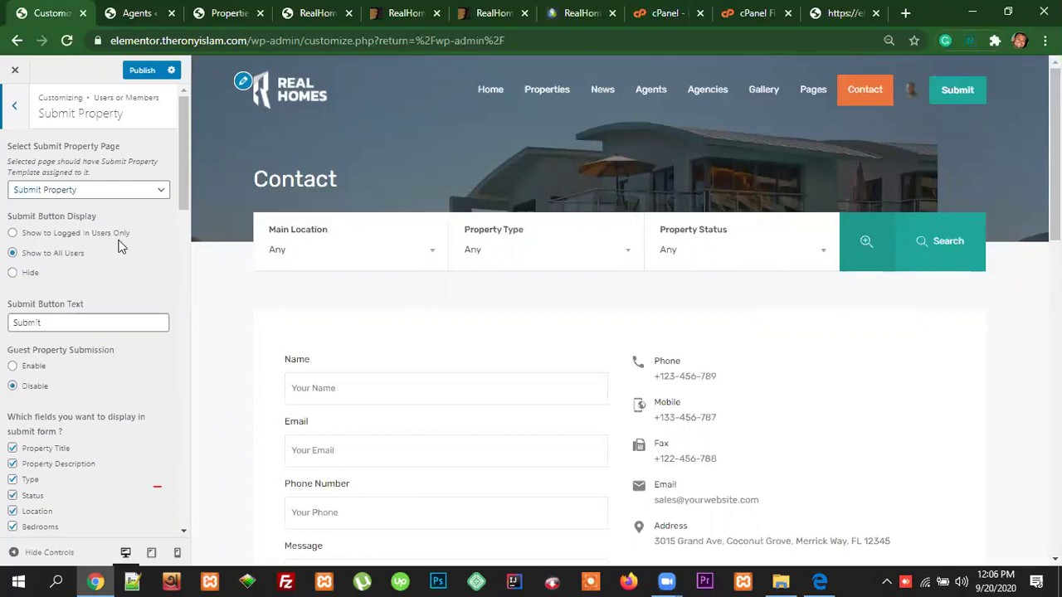
mouse_move(913, 91)
click(13, 274)
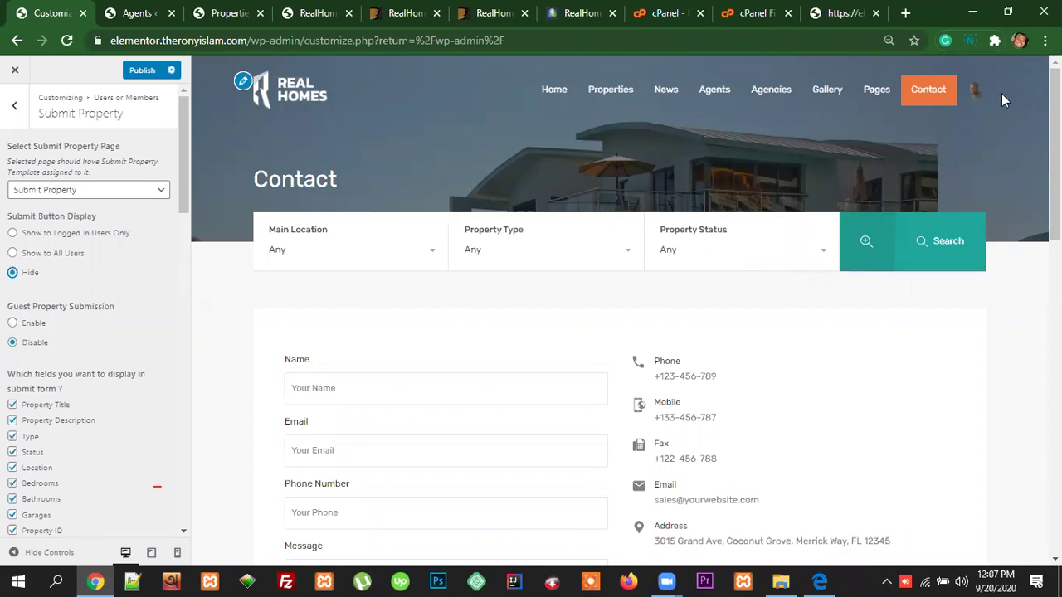
click(12, 235)
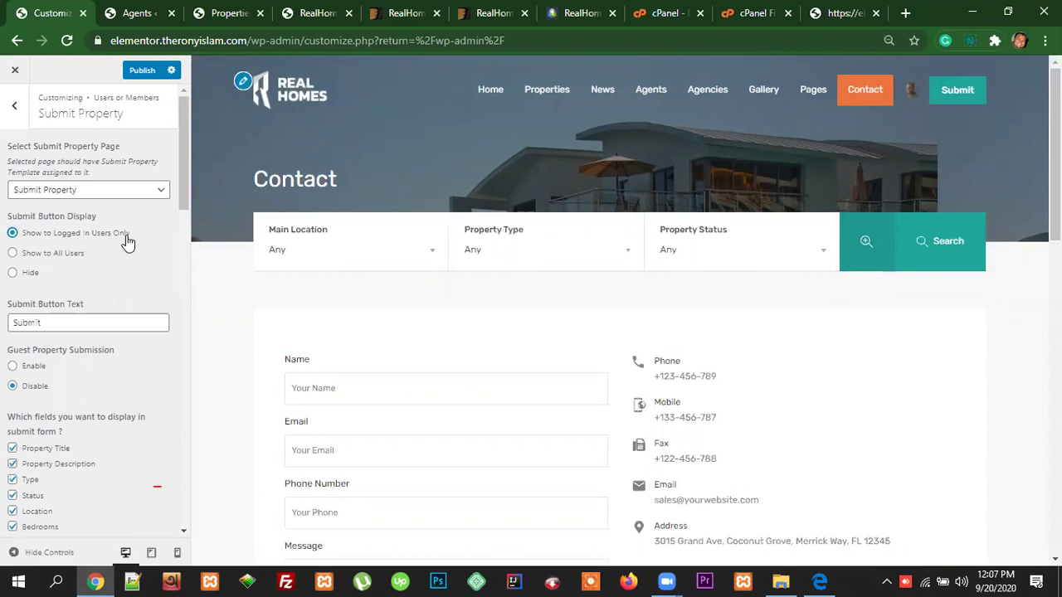
Step: Open the site's Submit Property page in the preview and check the Select Submit Property Page choices without changing them
click(955, 93)
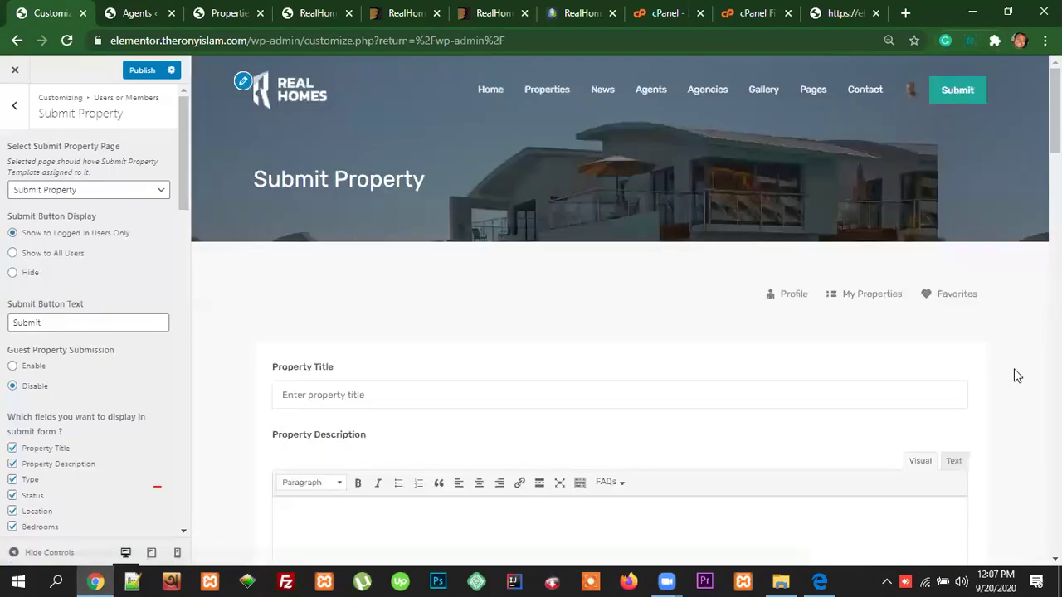
scroll(595, 365, down, 2)
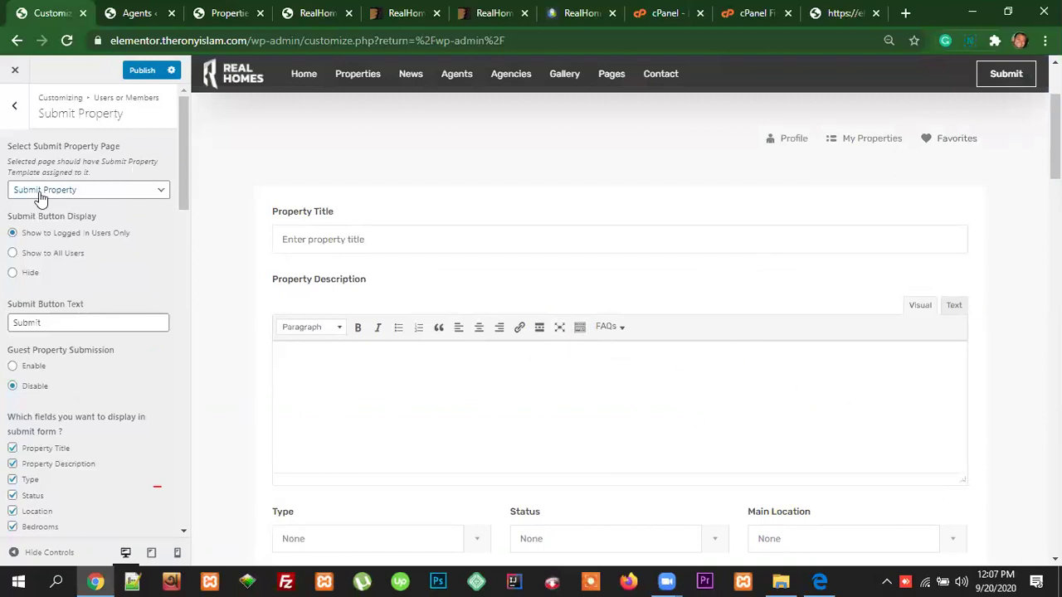
click(79, 192)
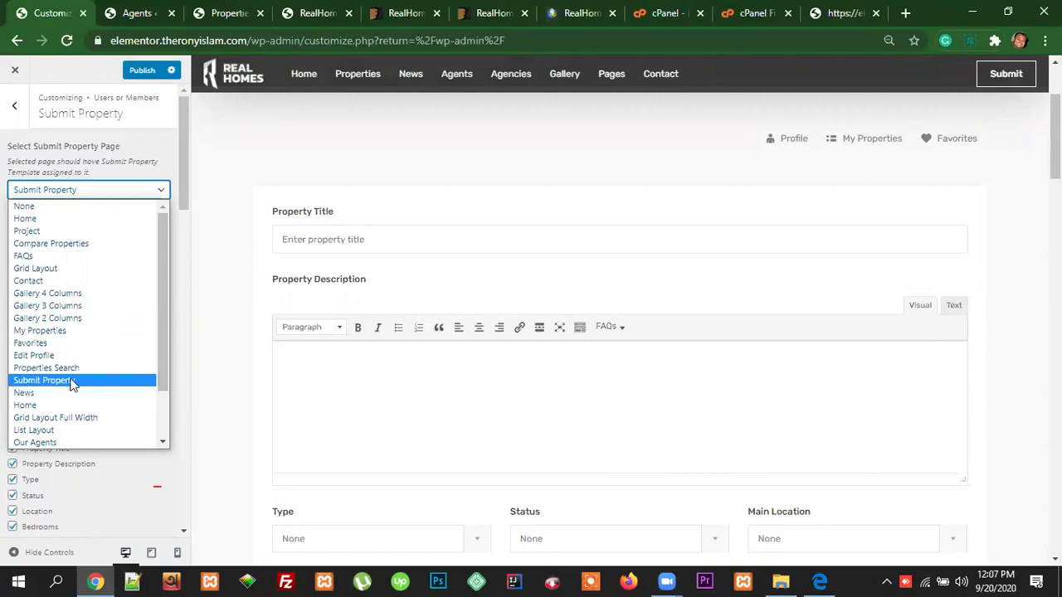
click(108, 190)
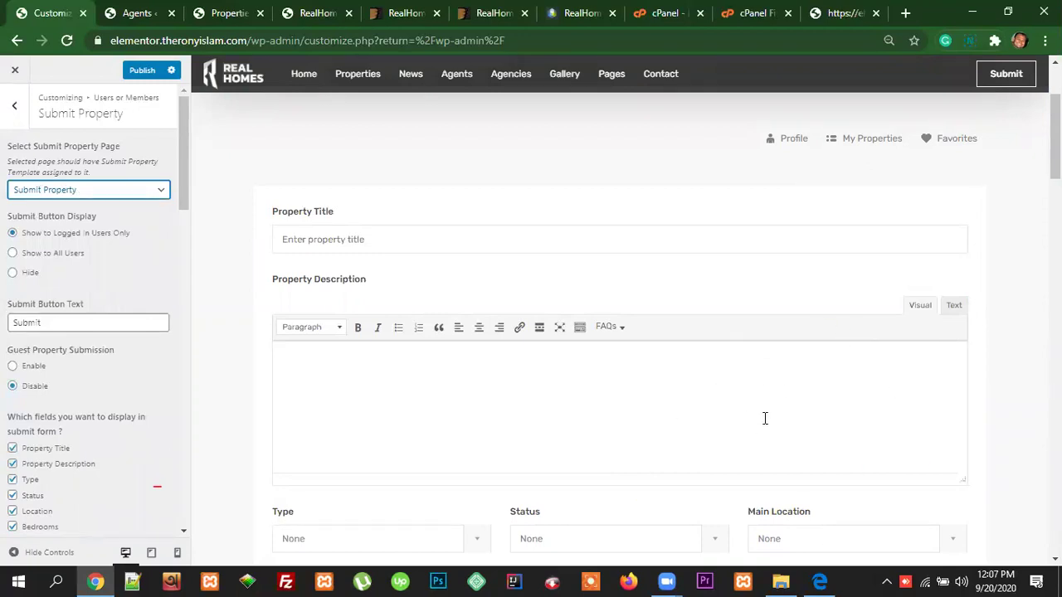
Step: Point out the submission form's title and description fields and check its Type, Status and Main Location choices
click(356, 241)
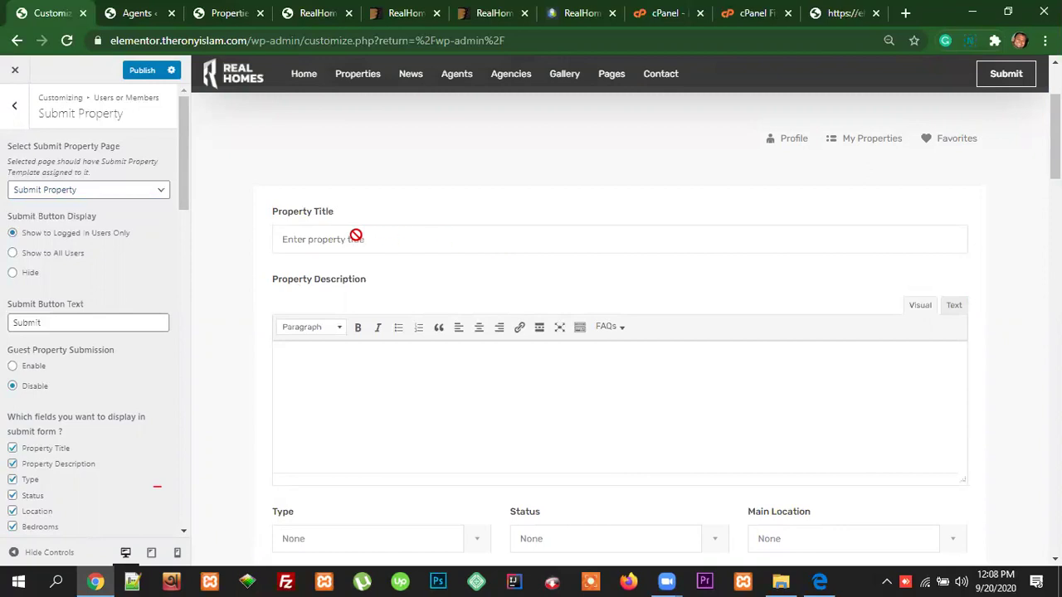
click(520, 370)
scroll(584, 341, down, 3)
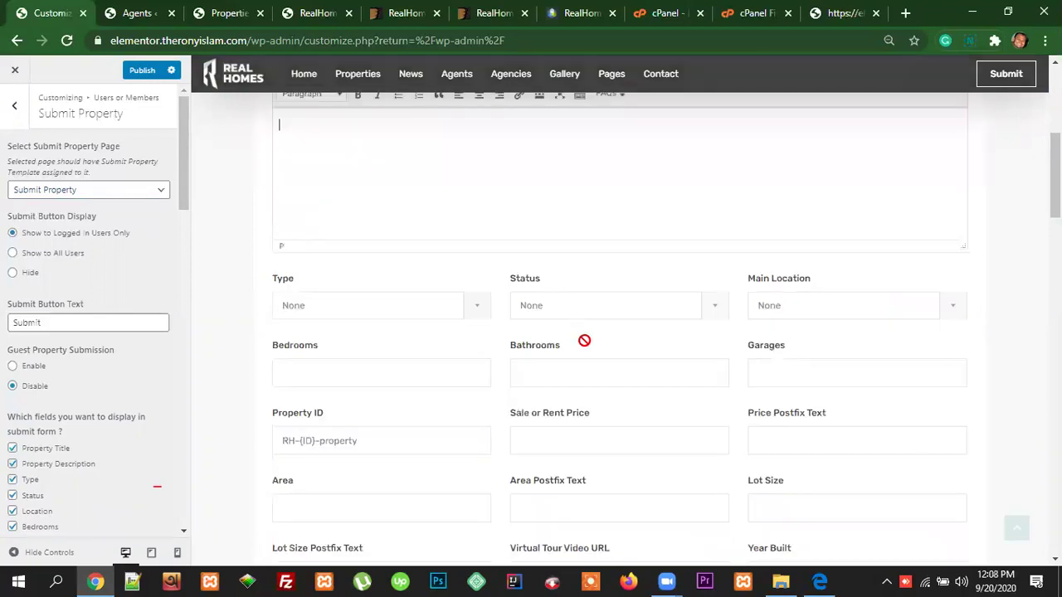
click(421, 315)
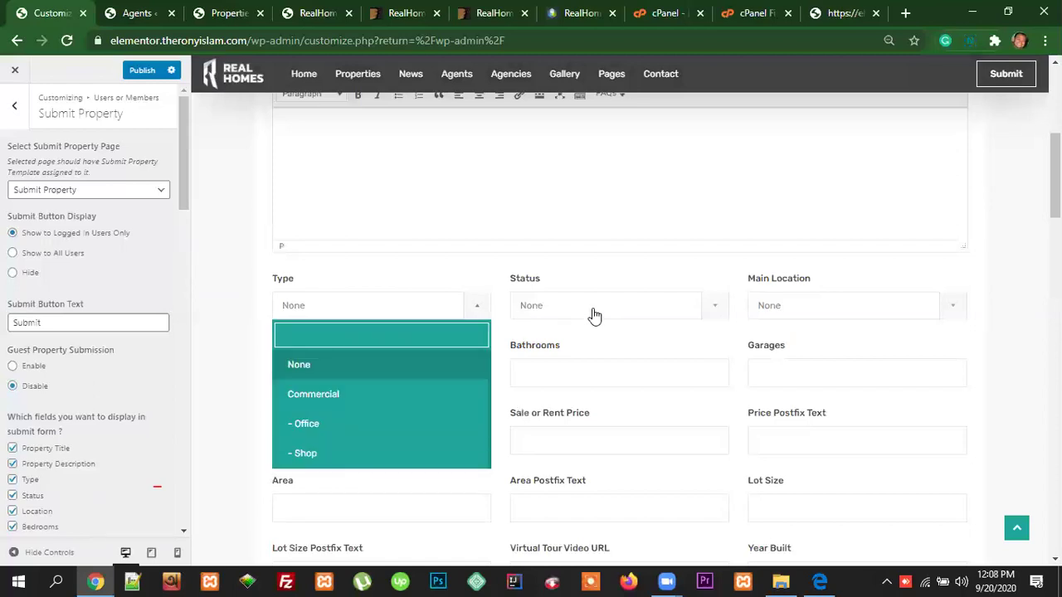
click(590, 313)
click(827, 315)
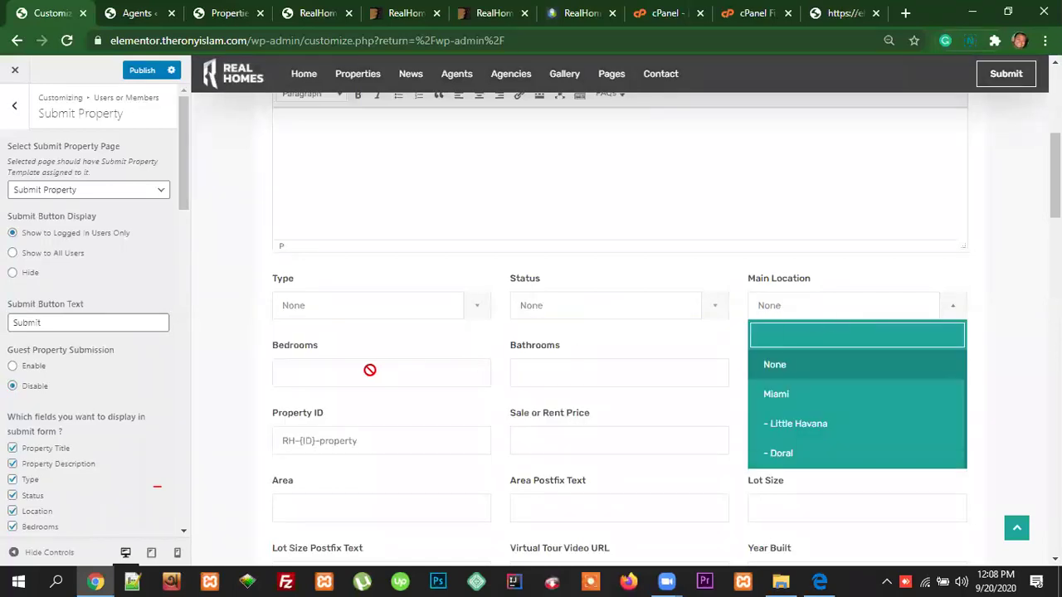
click(617, 365)
Step: Examine the rest of the submission form, from bedrooms and price through images, map, features, agent information and floor plans to the submit button
scroll(801, 379, down, 2)
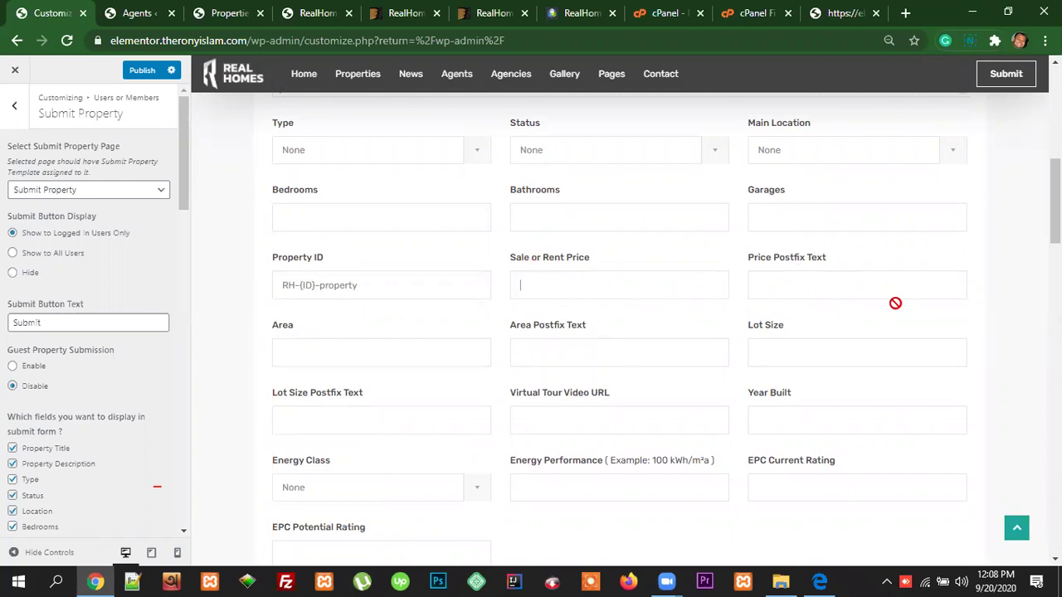
scroll(691, 404, down, 3)
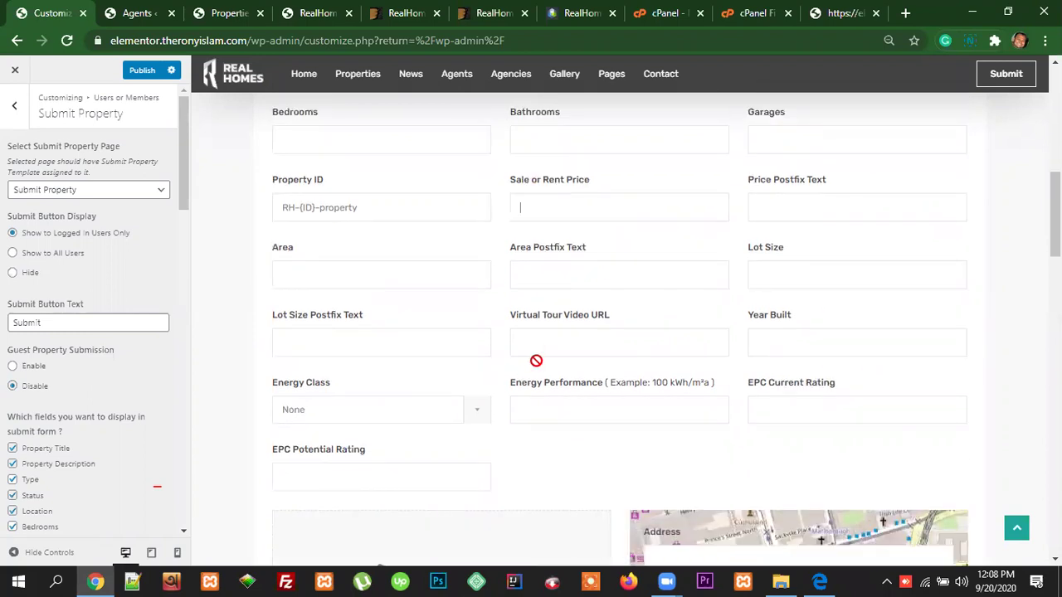
scroll(649, 294, down, 1)
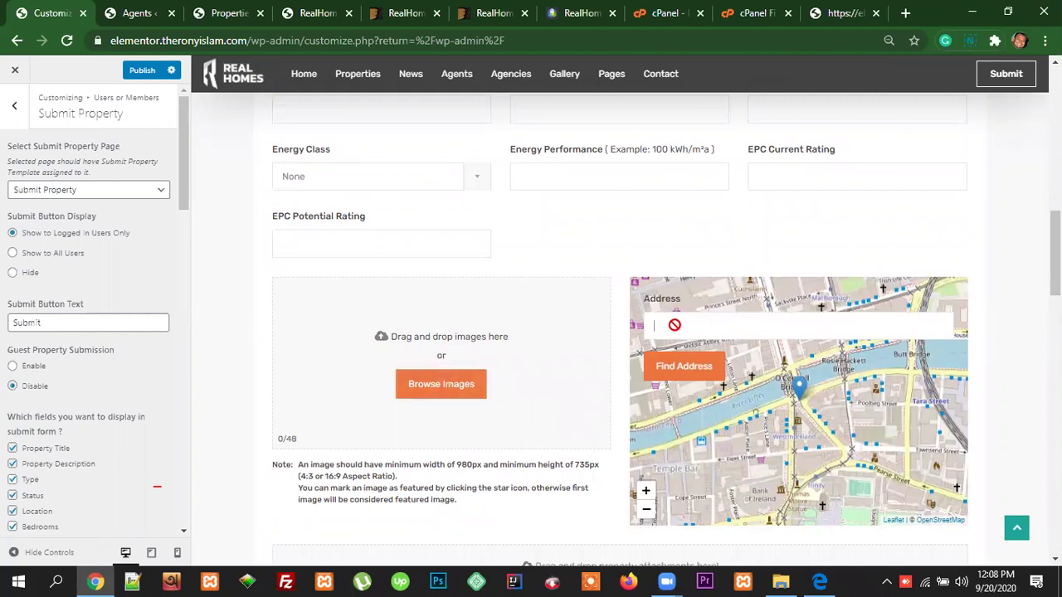
scroll(475, 406, down, 4)
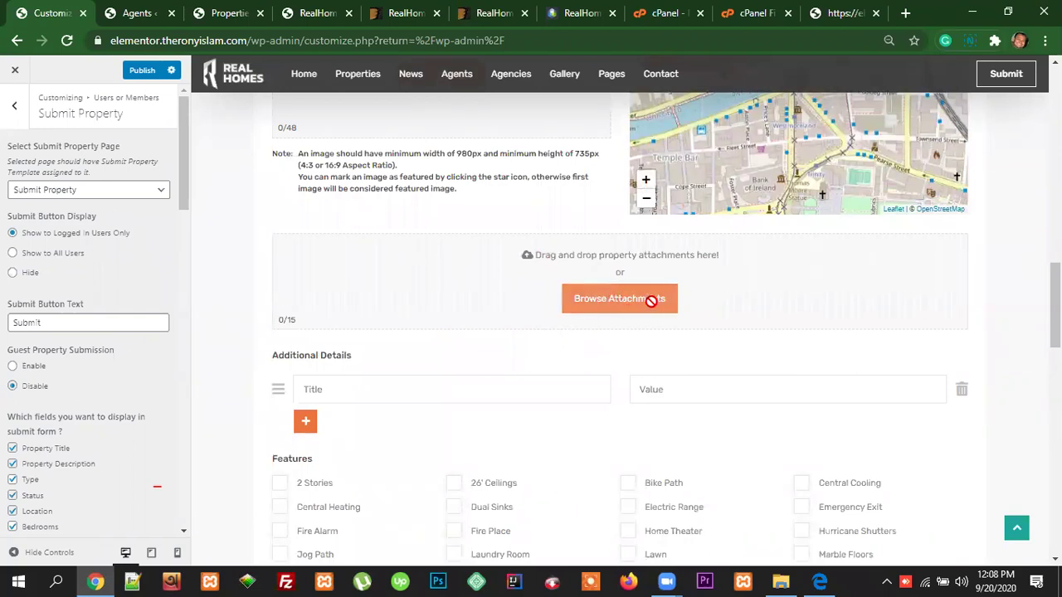
scroll(793, 375, down, 1)
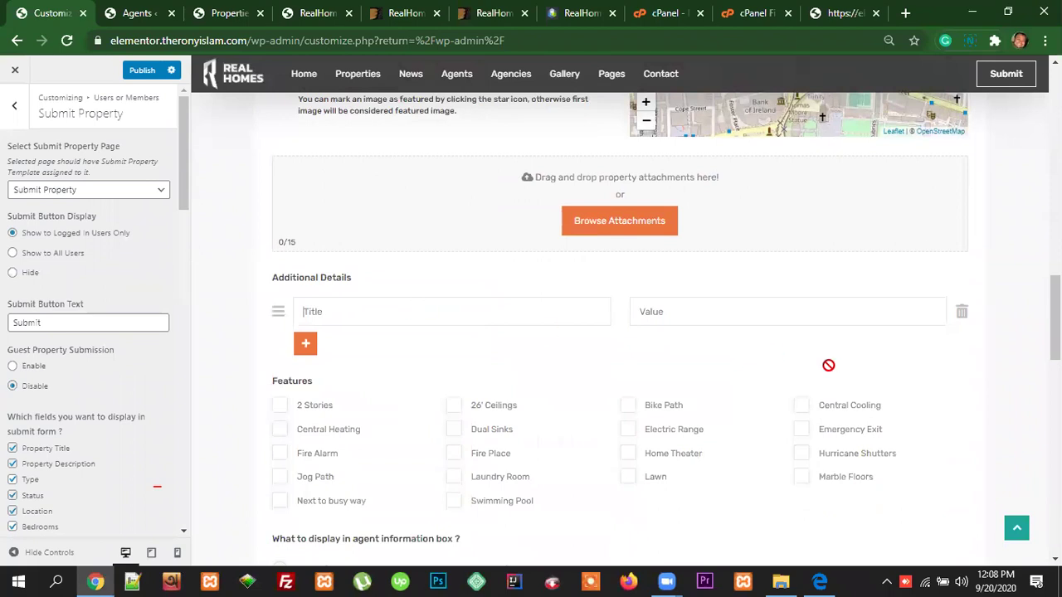
scroll(763, 387, down, 3)
scroll(760, 365, up, 2)
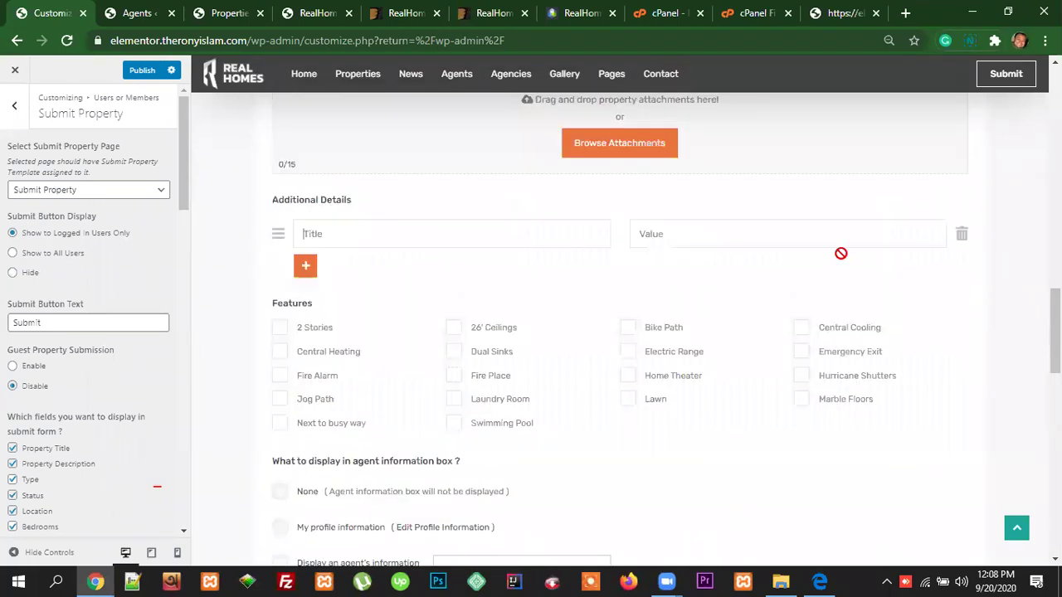
scroll(671, 246, down, 2)
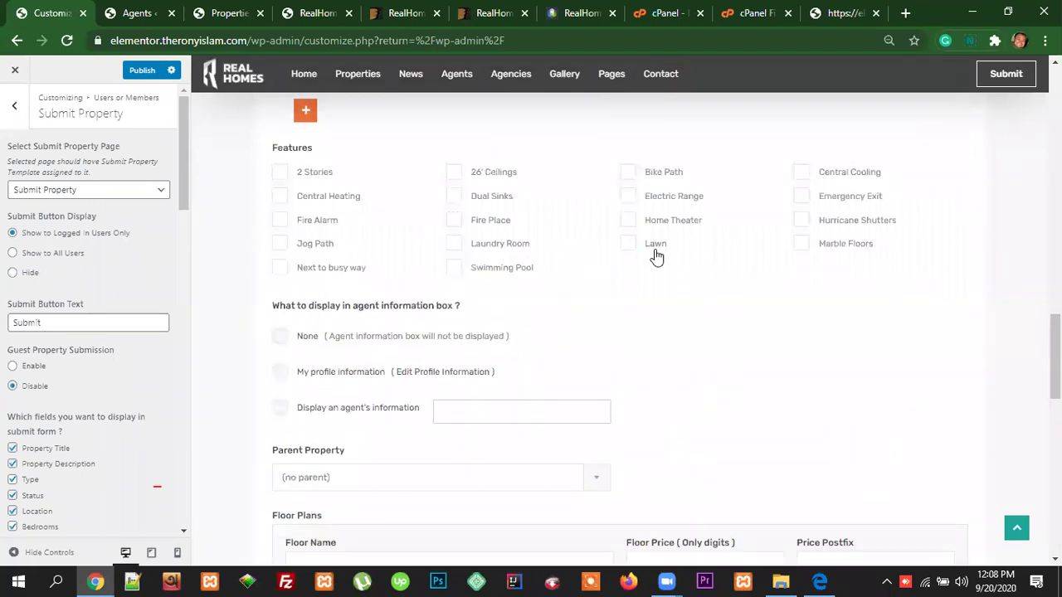
scroll(463, 230, down, 1)
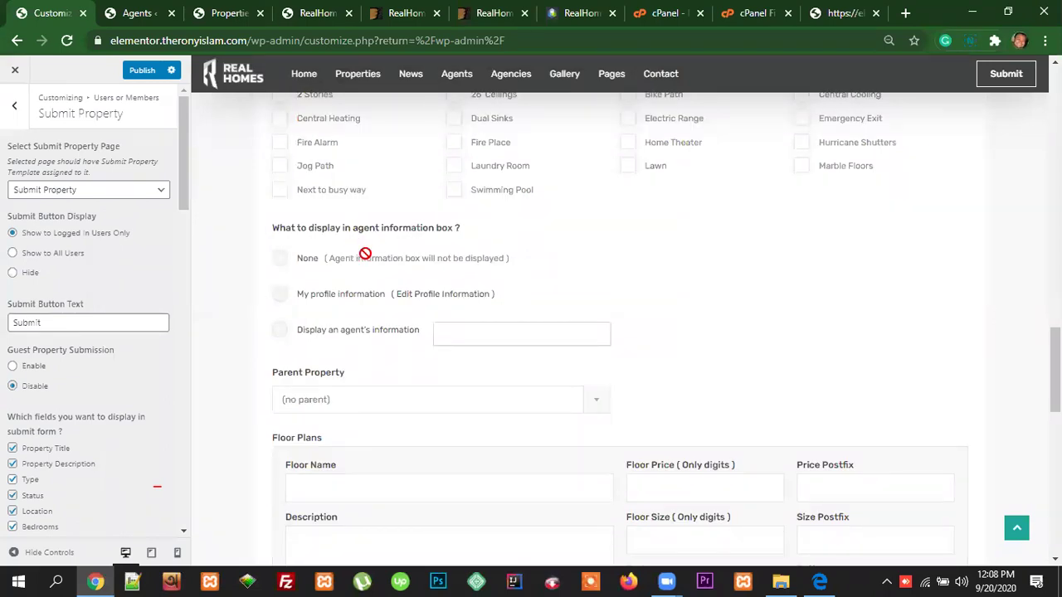
scroll(390, 248, down, 2)
scroll(444, 307, down, 4)
scroll(510, 341, down, 4)
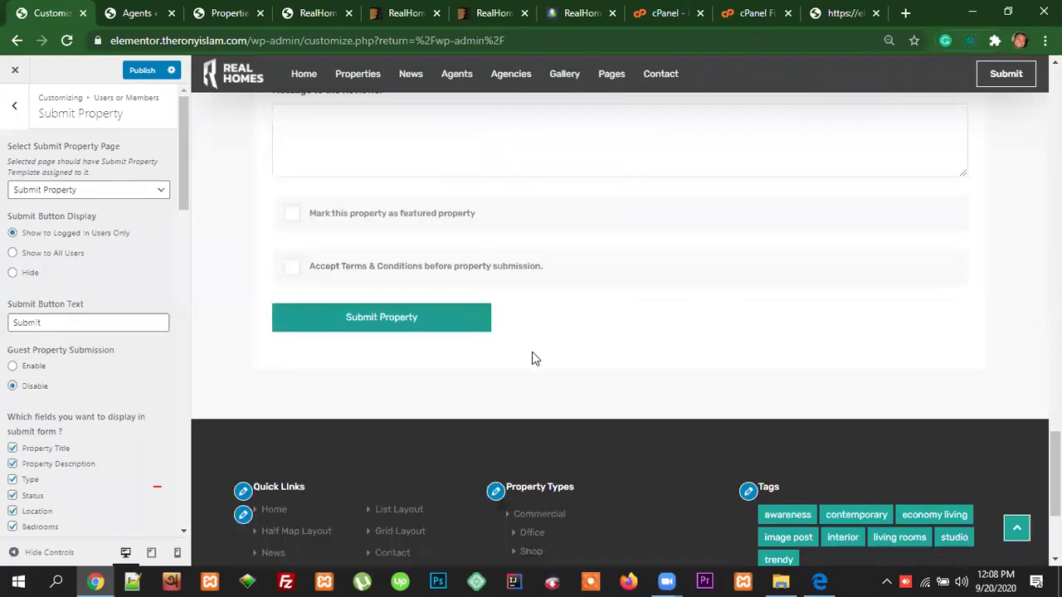
Step: Review the submission form again, from the reviewer message and terms checkbox back up to the property title
scroll(654, 361, up, 4)
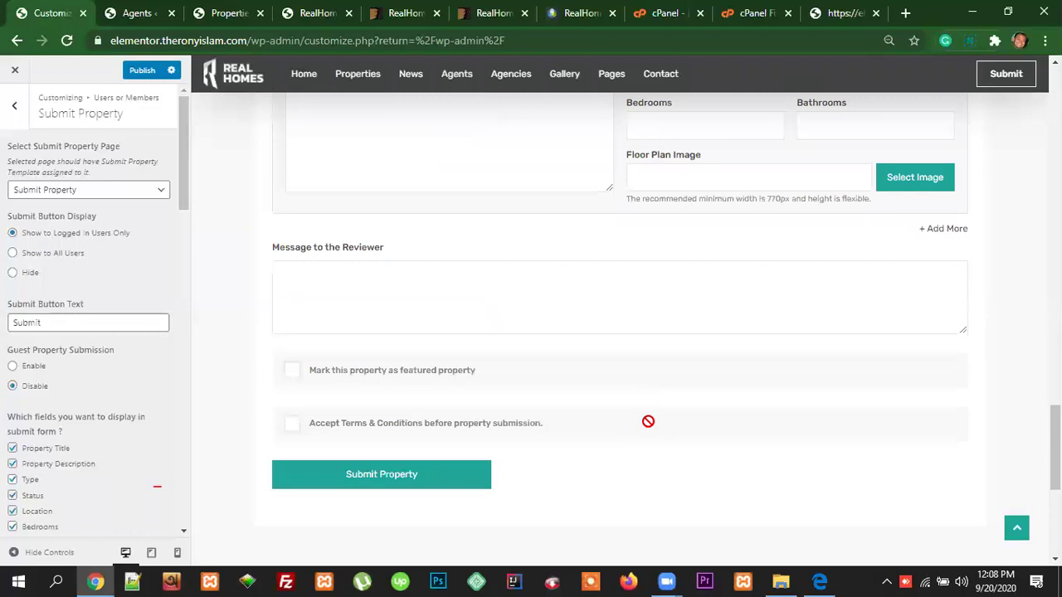
scroll(654, 422, up, 4)
scroll(715, 432, up, 3)
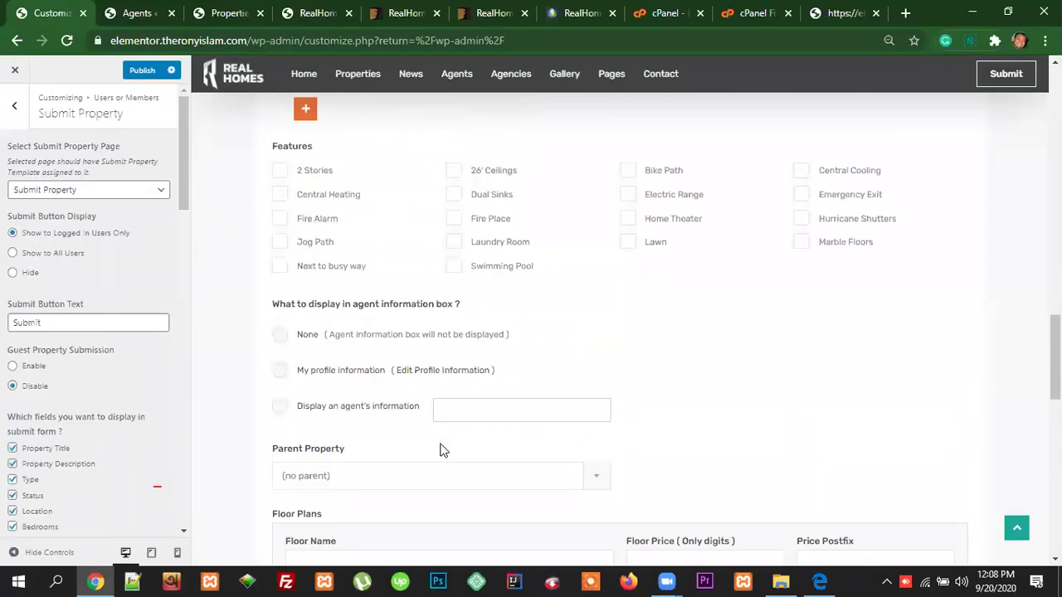
scroll(600, 435, up, 12)
scroll(603, 440, down, 11)
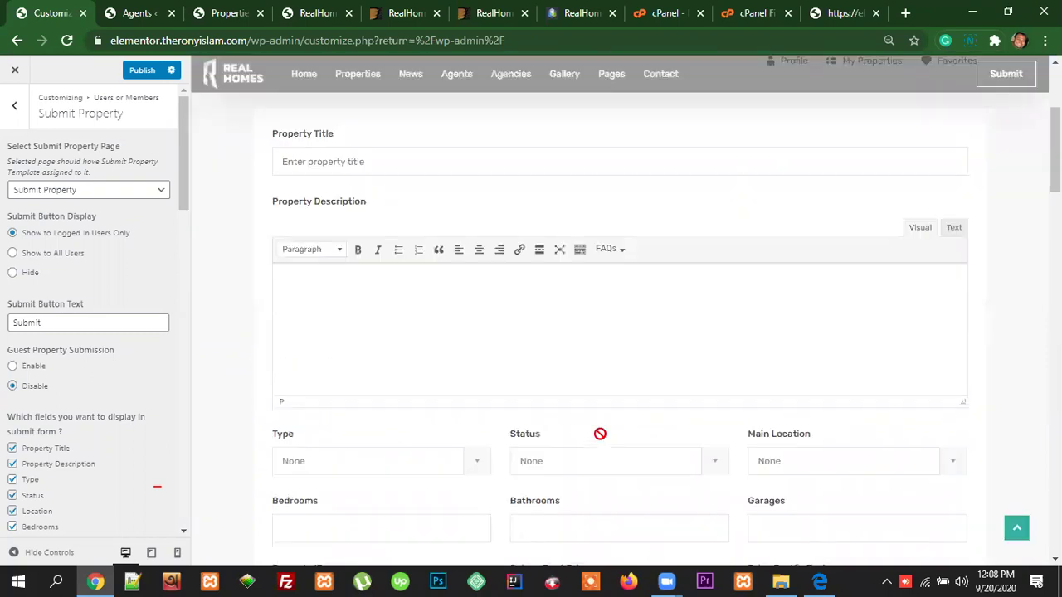
scroll(791, 449, up, 7)
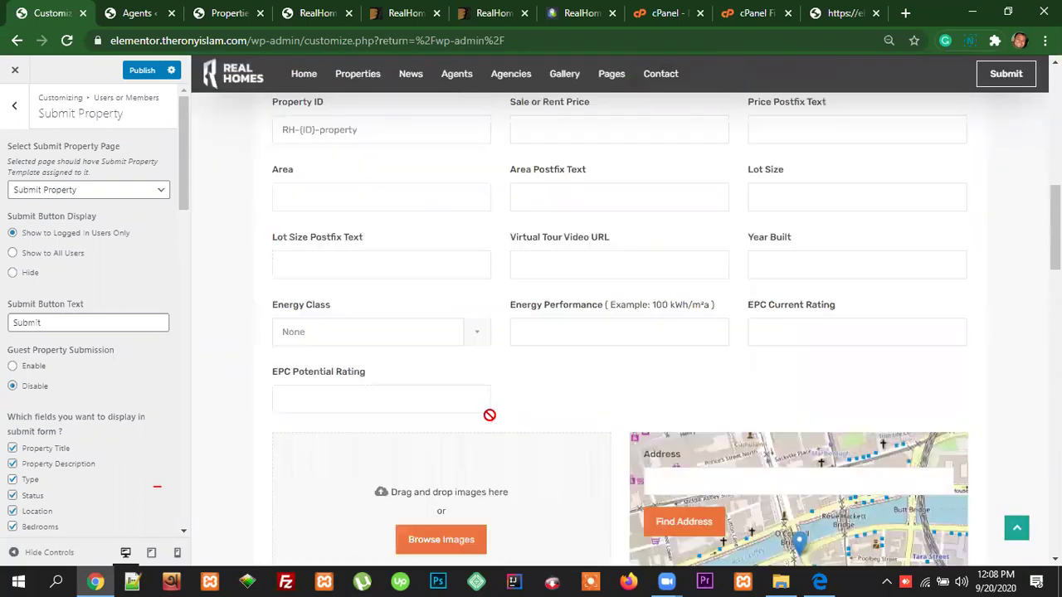
scroll(566, 438, up, 3)
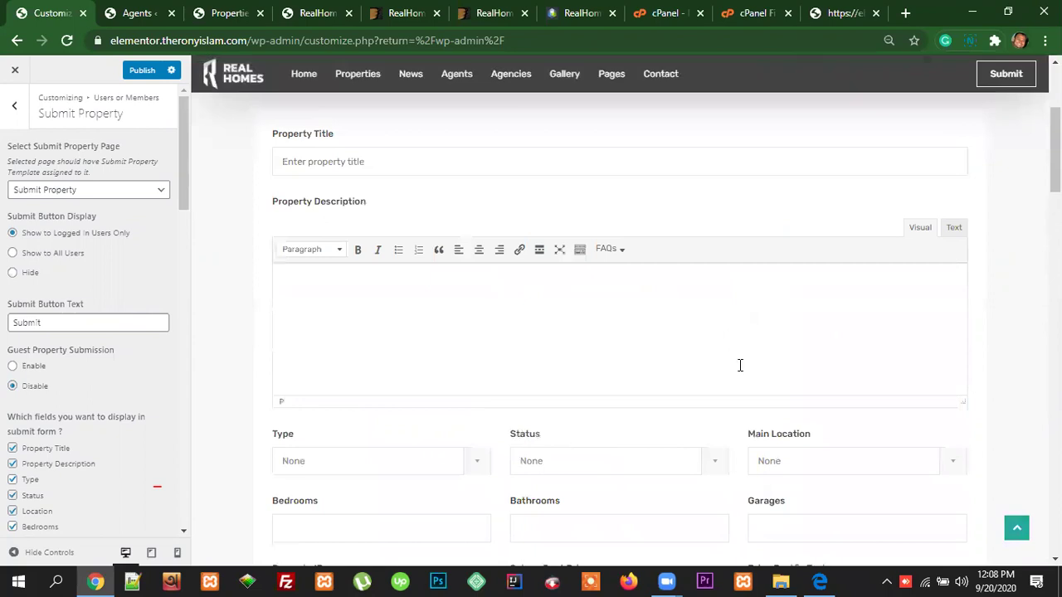
scroll(926, 404, up, 3)
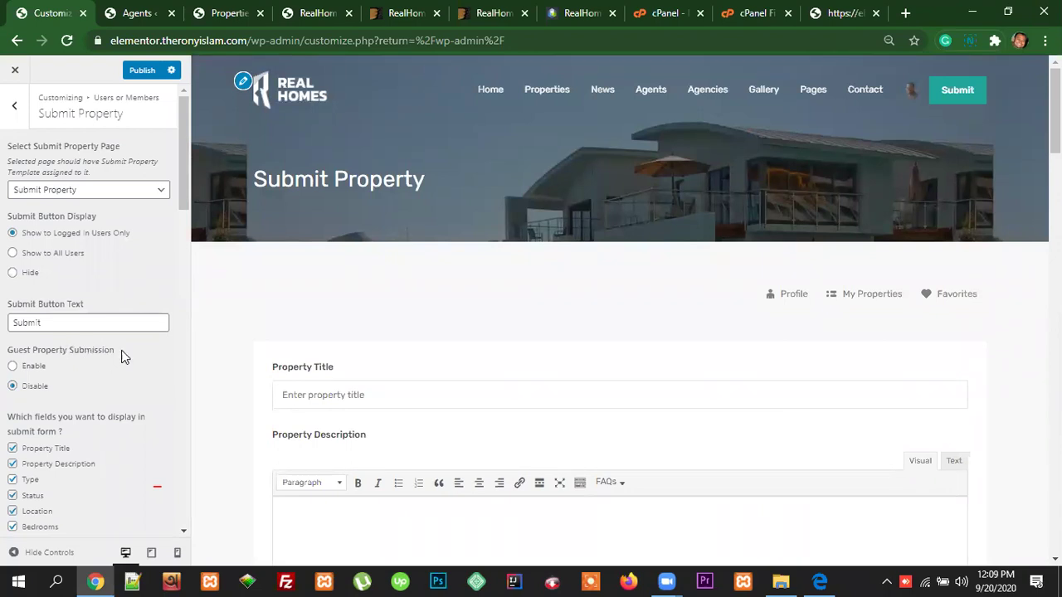
Step: Point out the Guest Property Submission setting and compare the submit form's field checkboxes with the form in the preview
drag(115, 351, 9, 349)
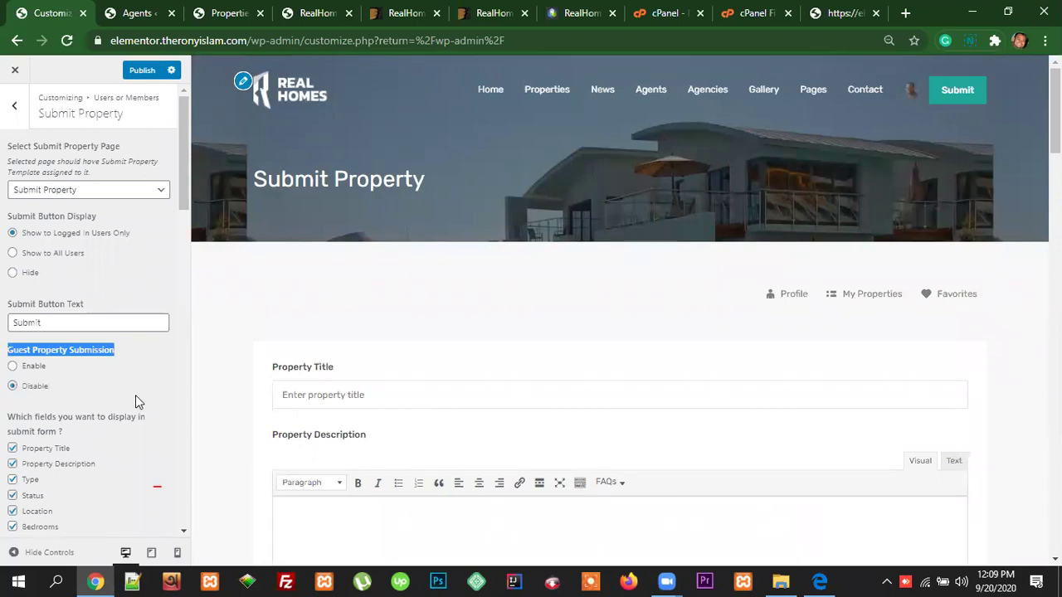
scroll(139, 398, down, 2)
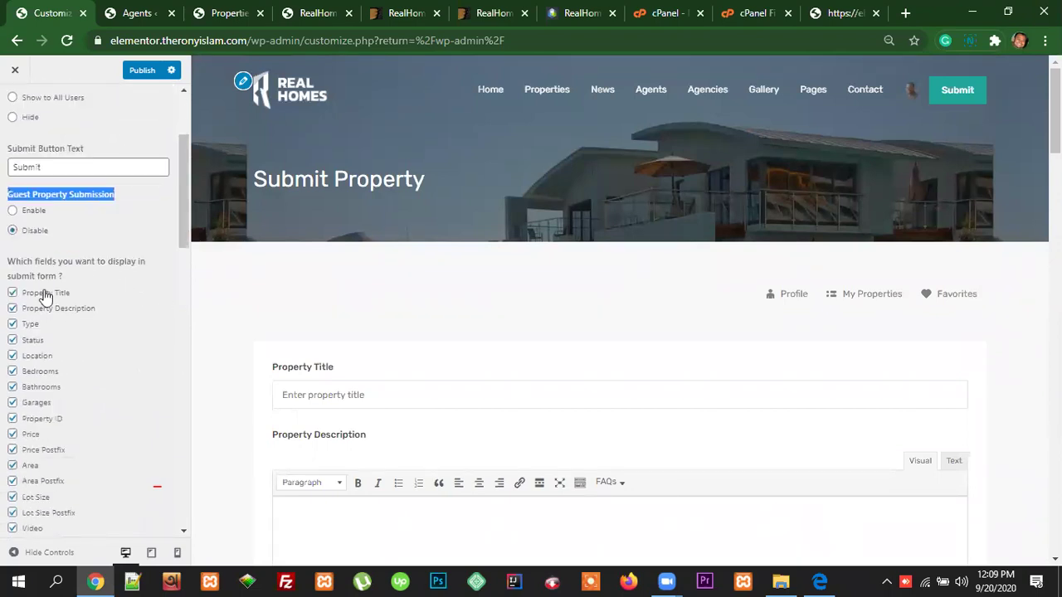
scroll(87, 377, down, 1)
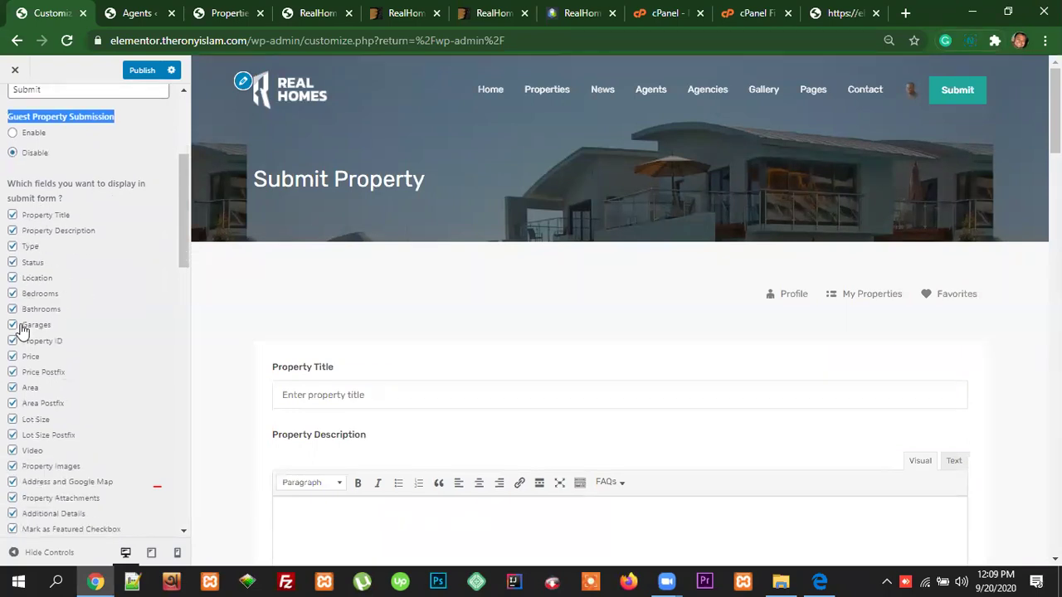
scroll(59, 290, down, 3)
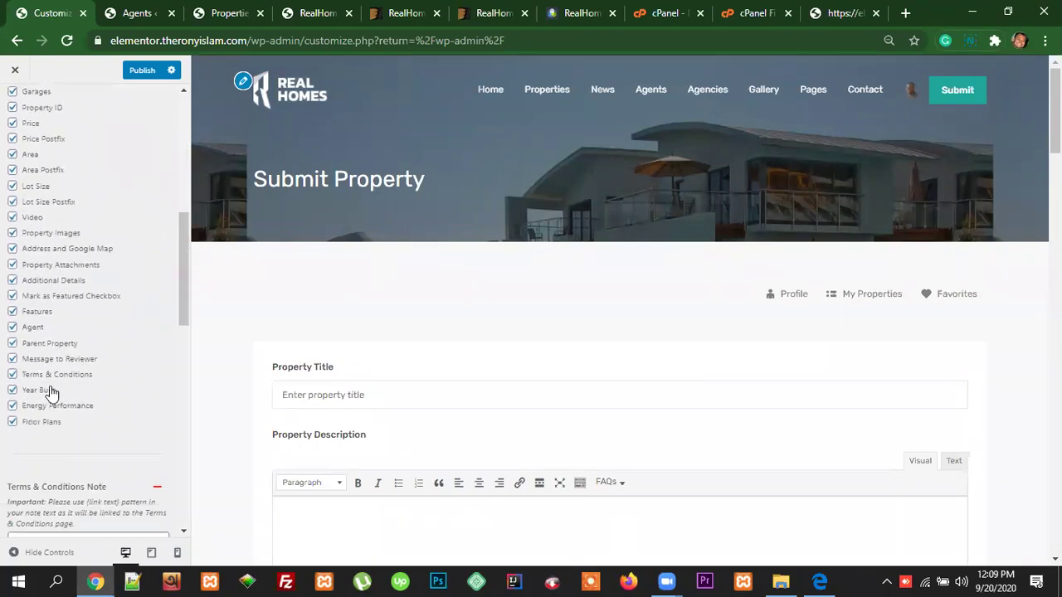
scroll(52, 382, up, 4)
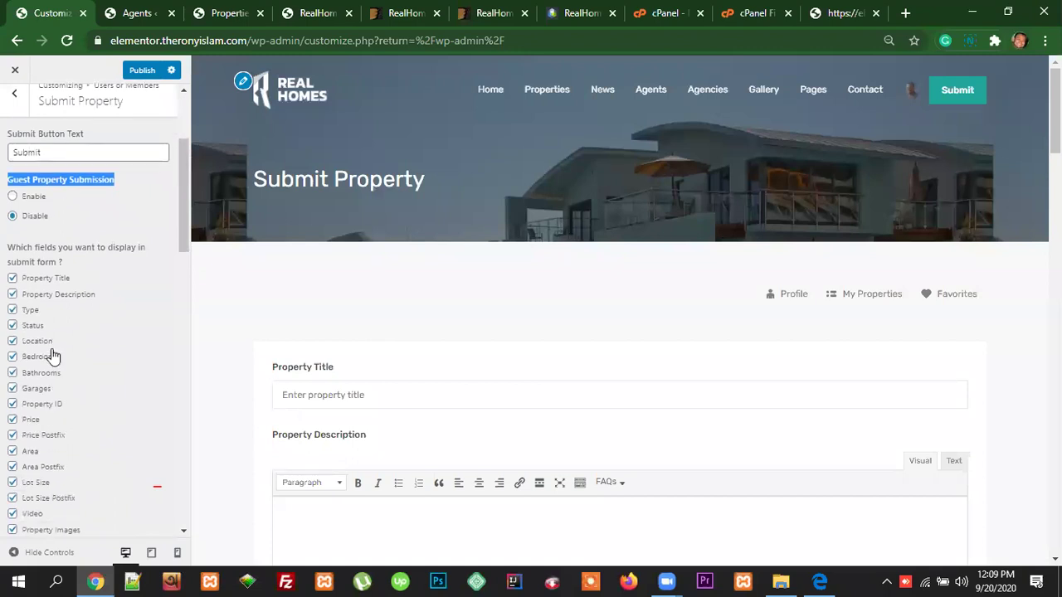
scroll(52, 357, down, 1)
click(12, 372)
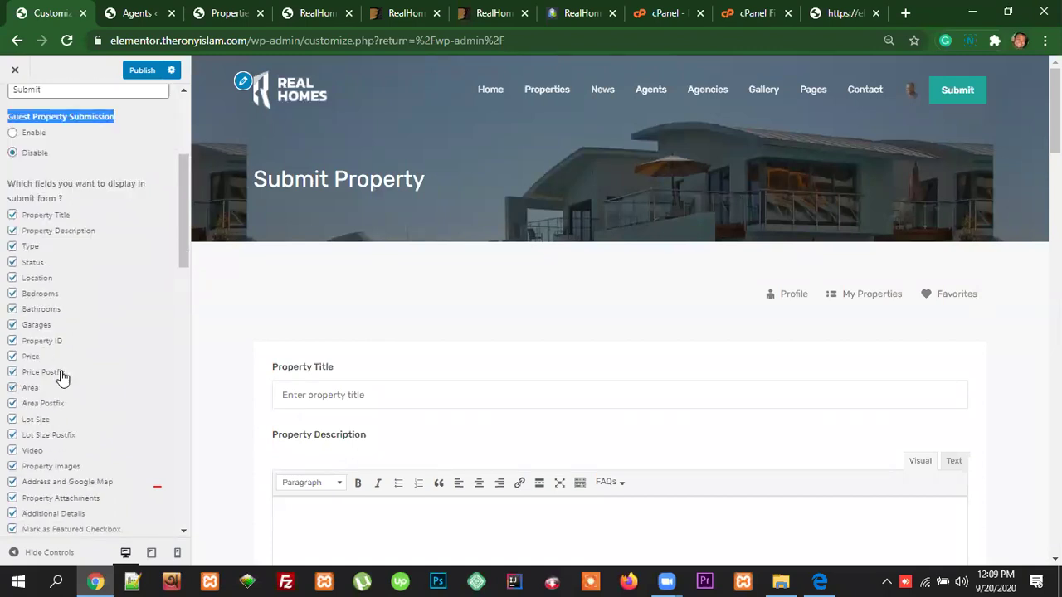
scroll(758, 476, down, 5)
scroll(740, 414, down, 10)
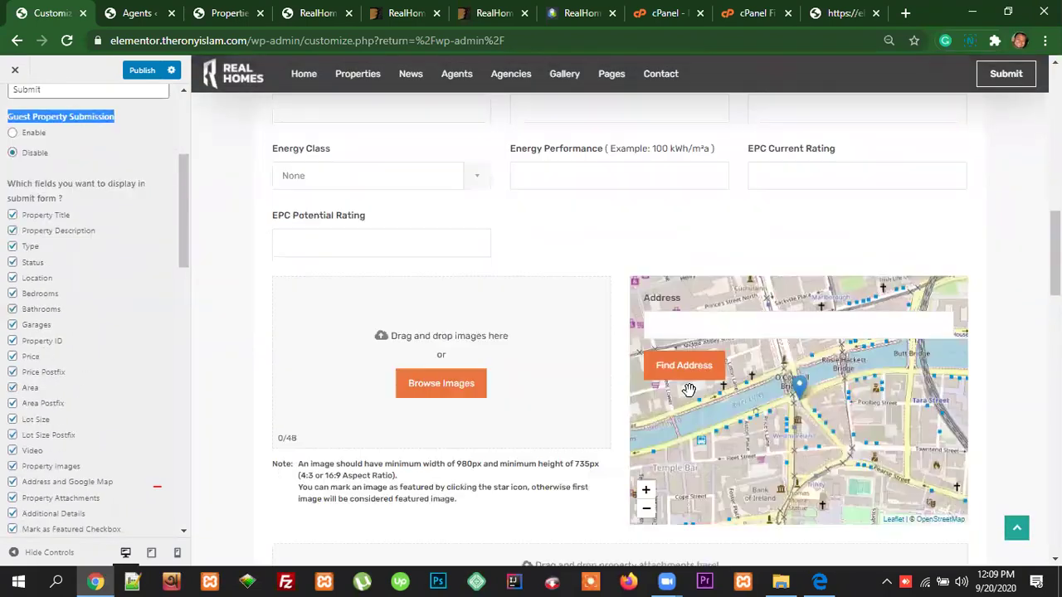
Step: Look over the Terms & Conditions settings and check the Default Status for Submitted Property choices, keeping Pending (Recommended)
scroll(88, 348, down, 6)
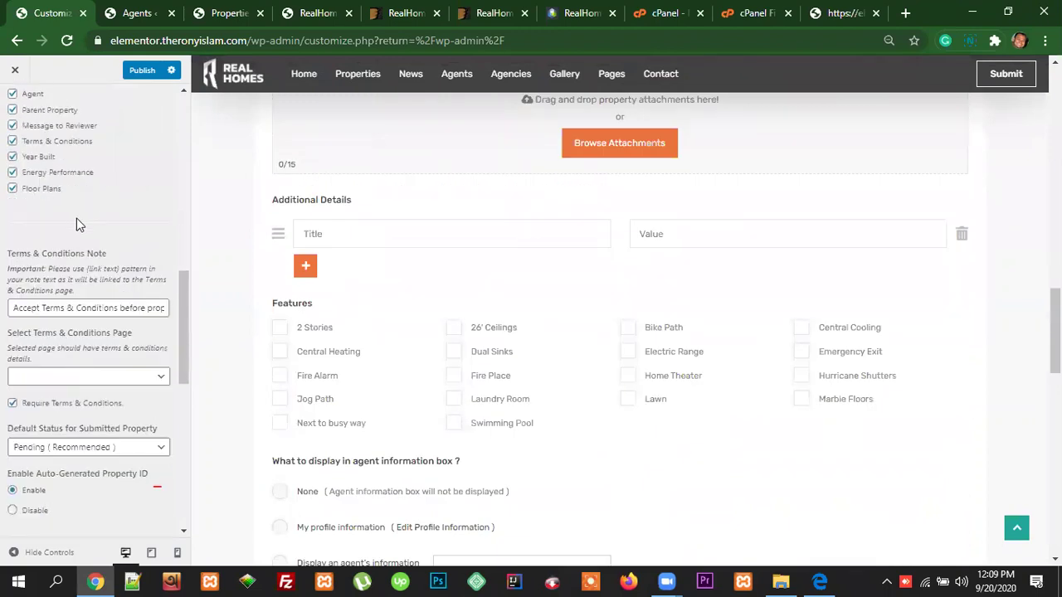
scroll(51, 228, down, 1)
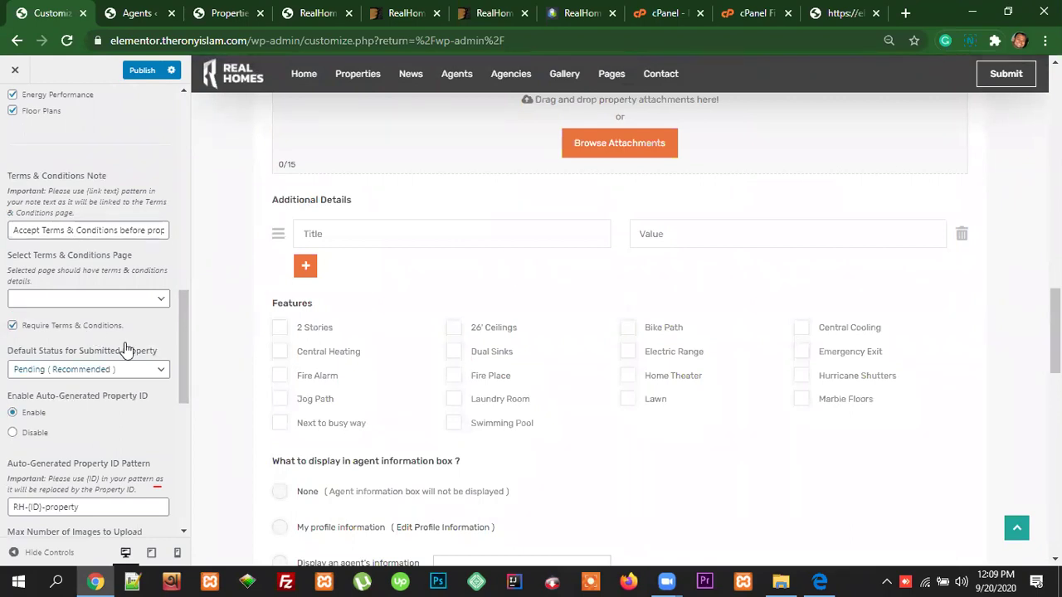
click(125, 370)
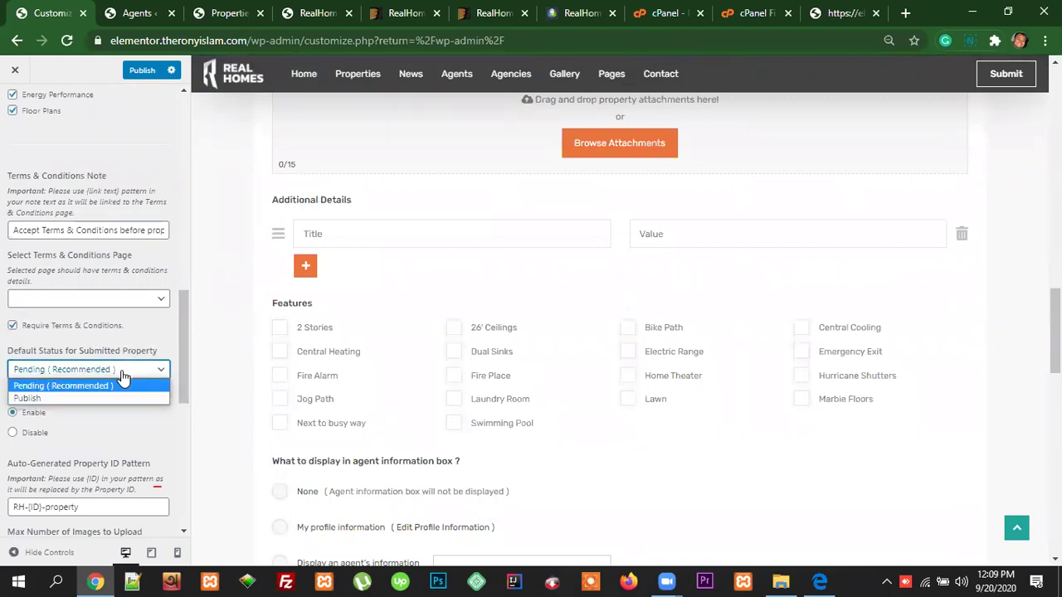
click(140, 425)
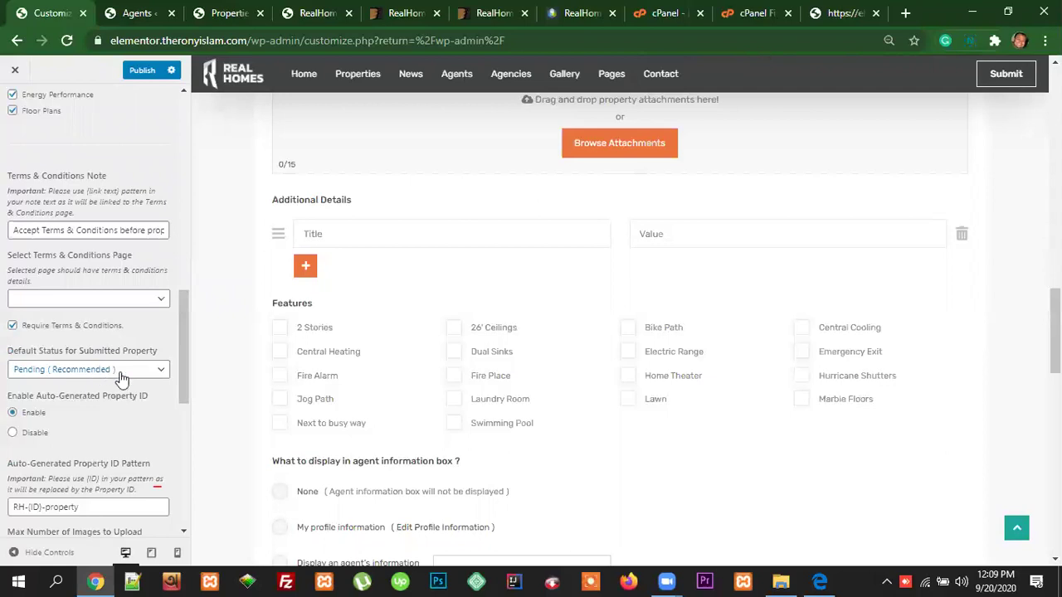
Step: Examine the remaining Submit Property settings, including the auto-generated ID pattern and upload limits, and highlight the message after successful submit
scroll(151, 448, down, 4)
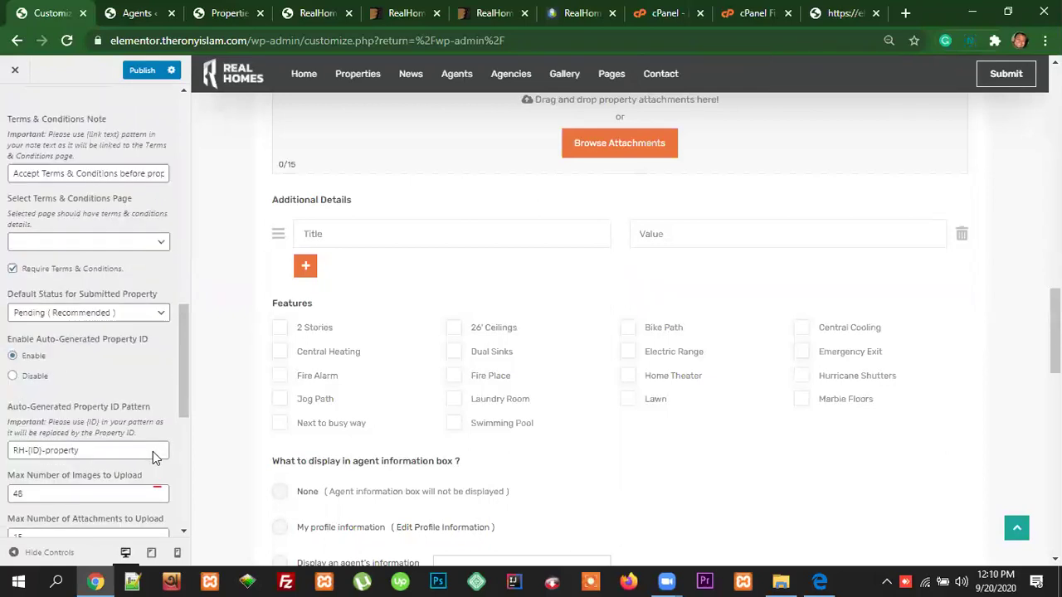
scroll(153, 452, down, 1)
scroll(145, 387, down, 1)
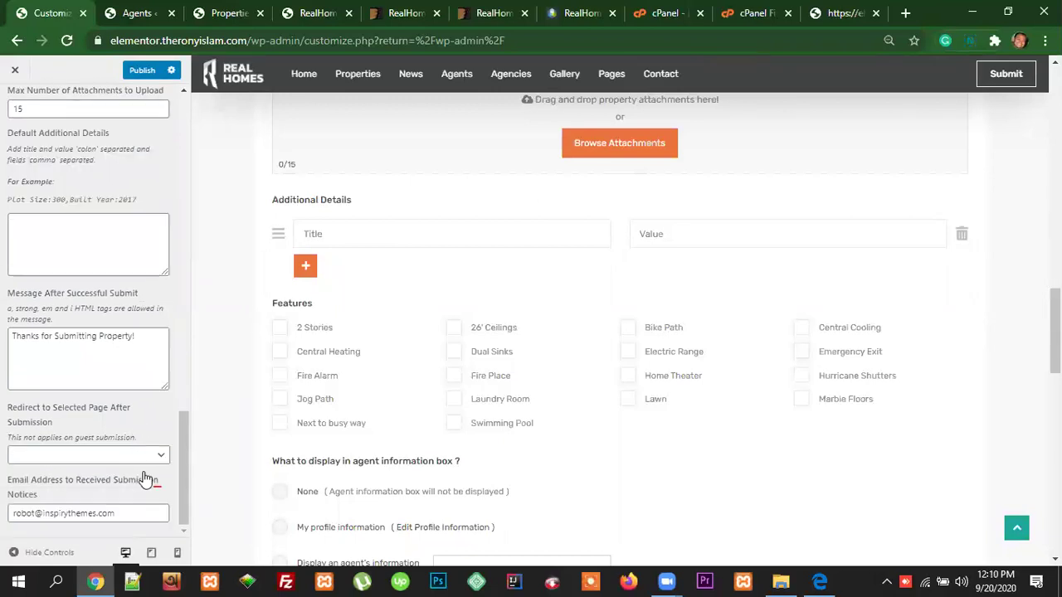
drag(145, 336, 15, 336)
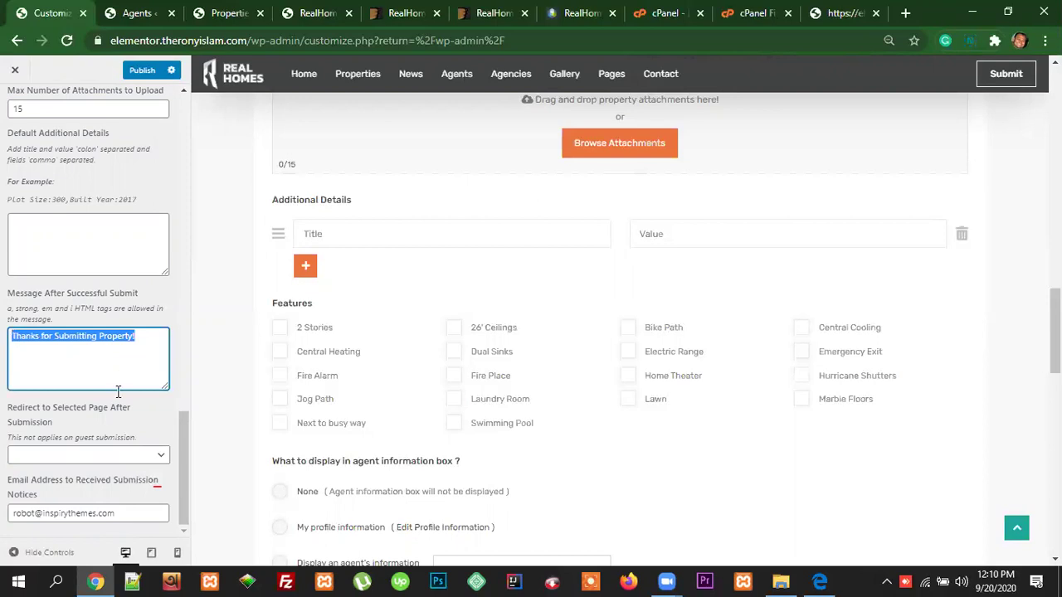
scroll(100, 444, up, 15)
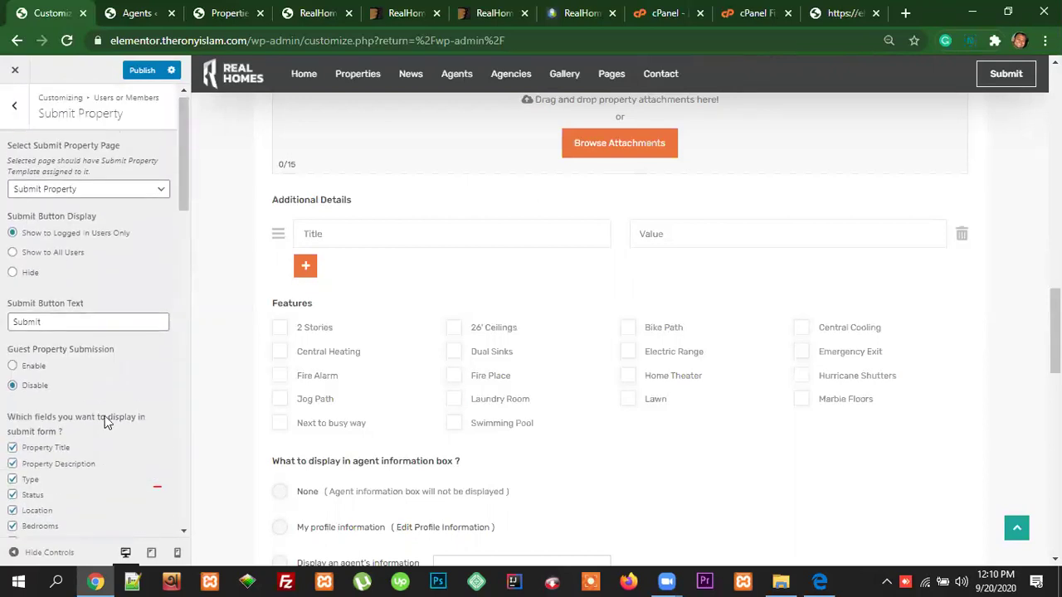
Step: Open the My Properties settings and browse the Select My Properties Page choices, keeping My Properties selected
click(15, 106)
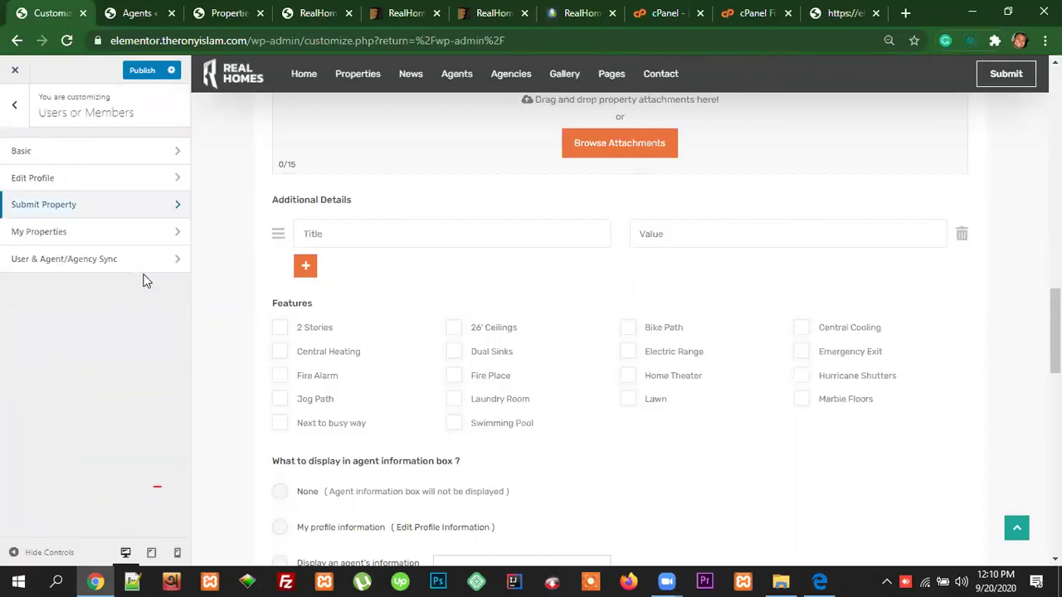
click(52, 234)
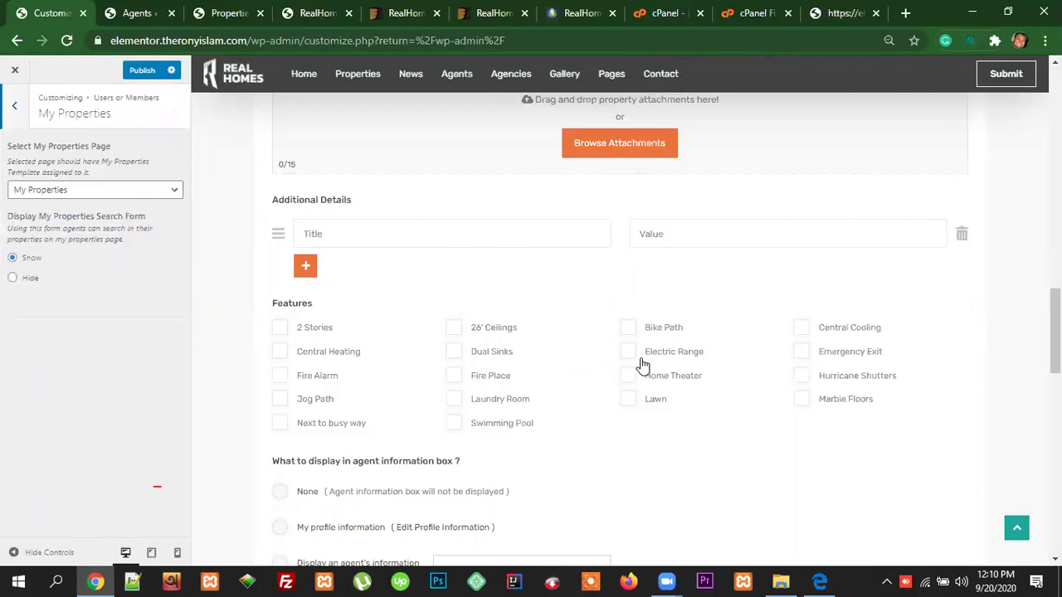
click(110, 196)
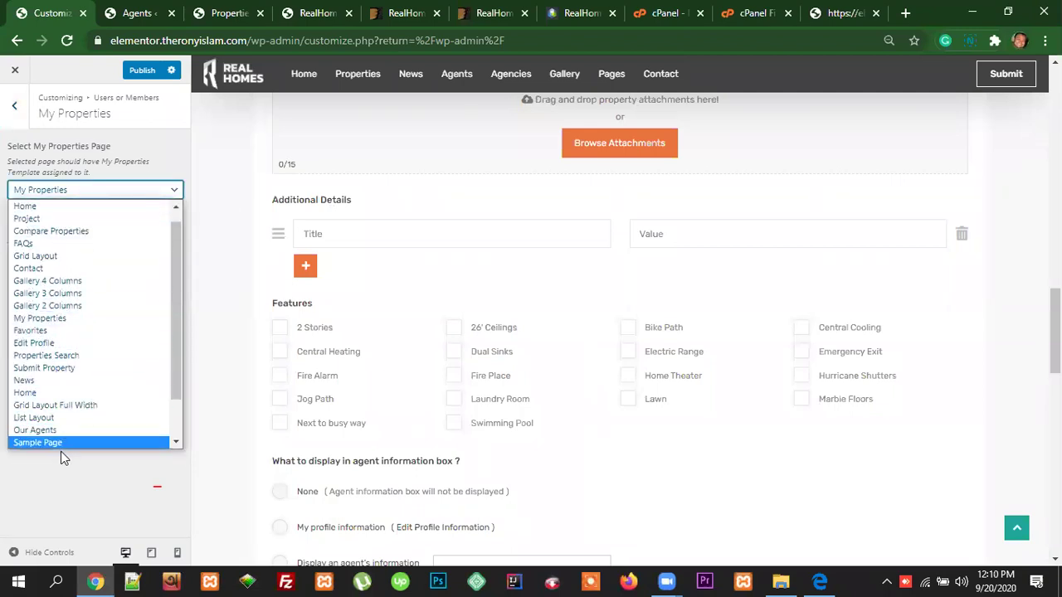
scroll(83, 446, down, 2)
drag(172, 395, 175, 416)
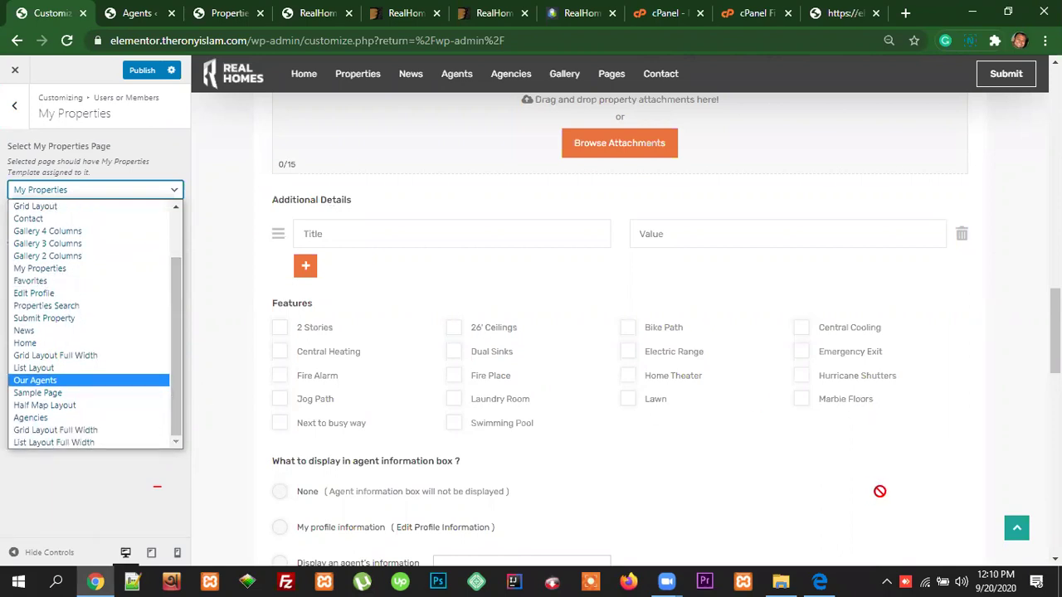
click(57, 270)
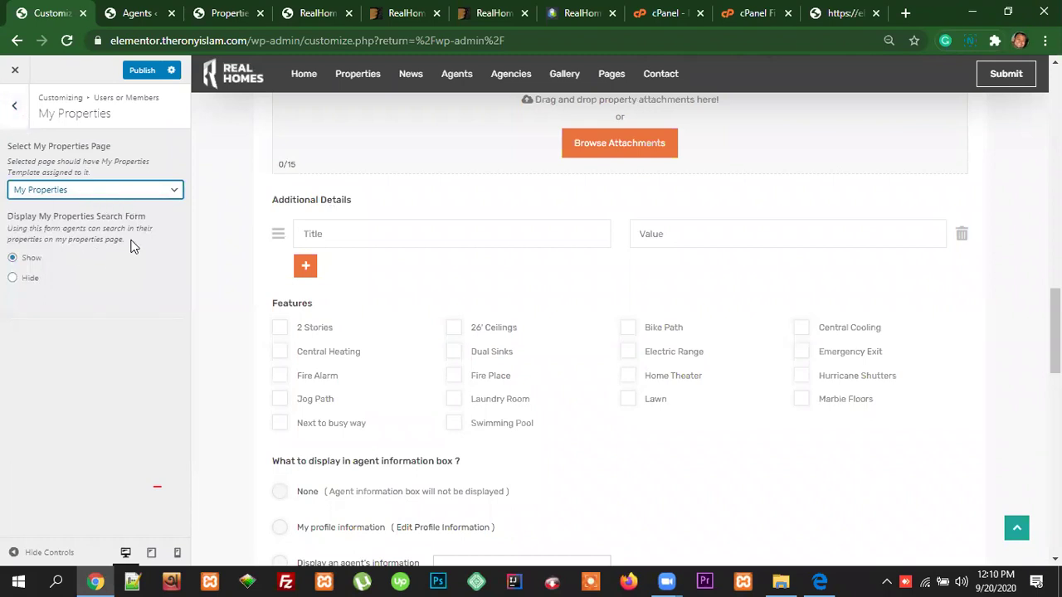
Step: Look over the User & Agent/Agency Sync settings under Users or Members
click(13, 109)
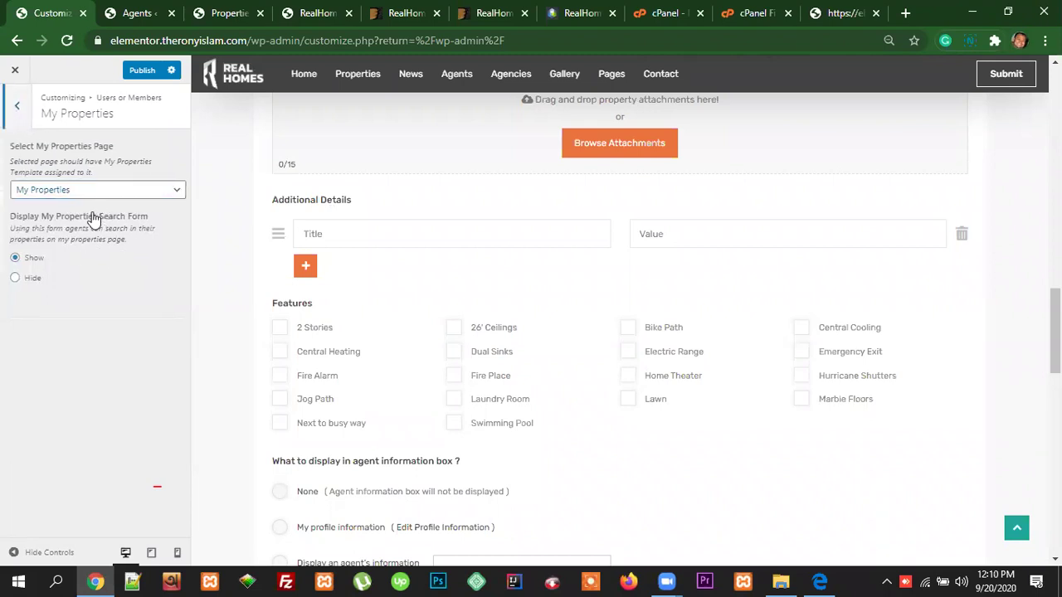
click(75, 263)
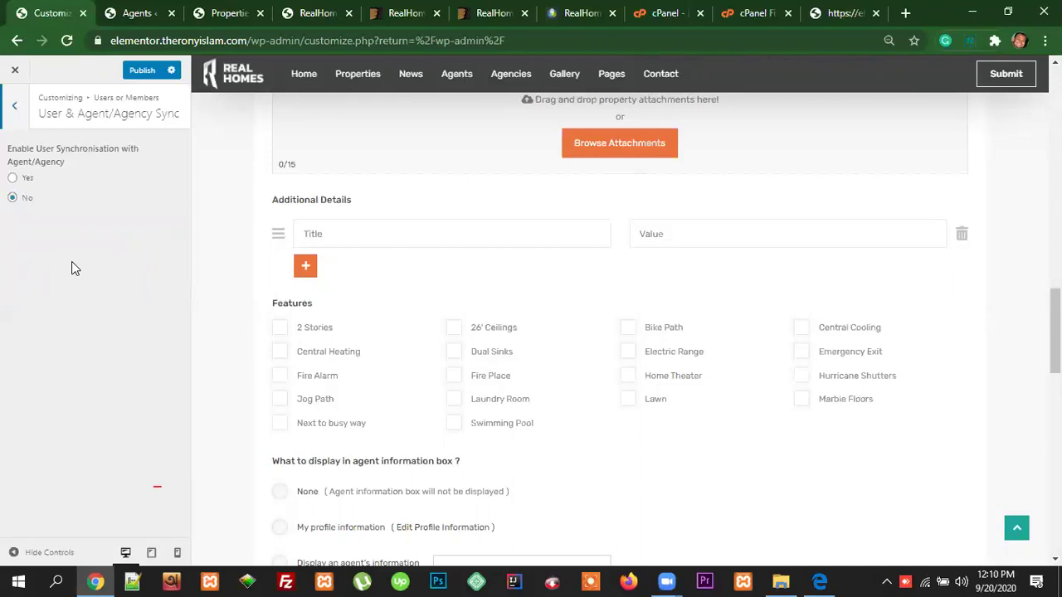
click(10, 109)
Step: Return to the main customizer sections and open the Floating Features settings
click(17, 108)
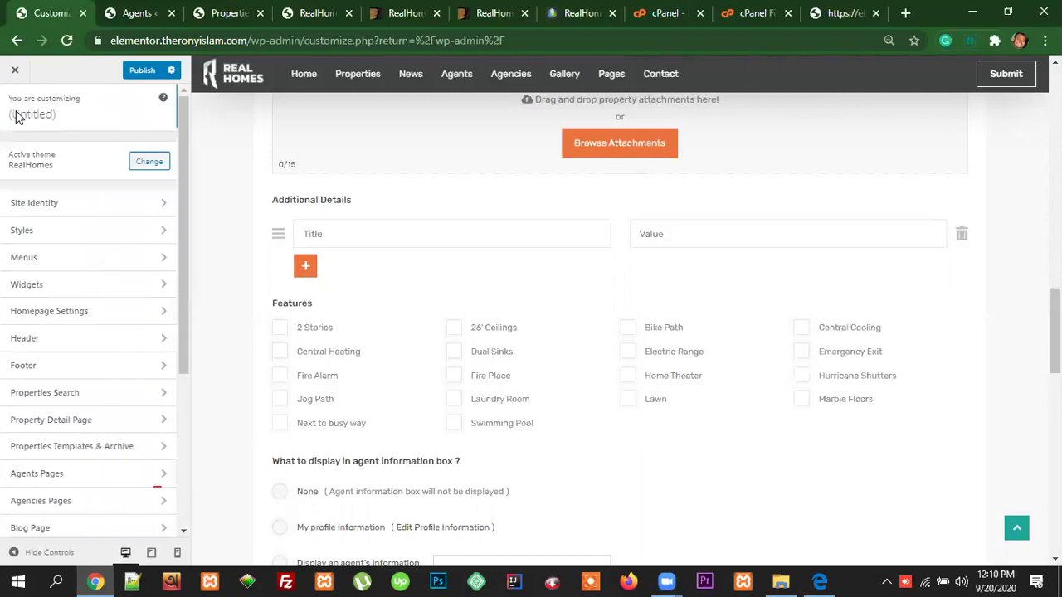
scroll(92, 467, down, 5)
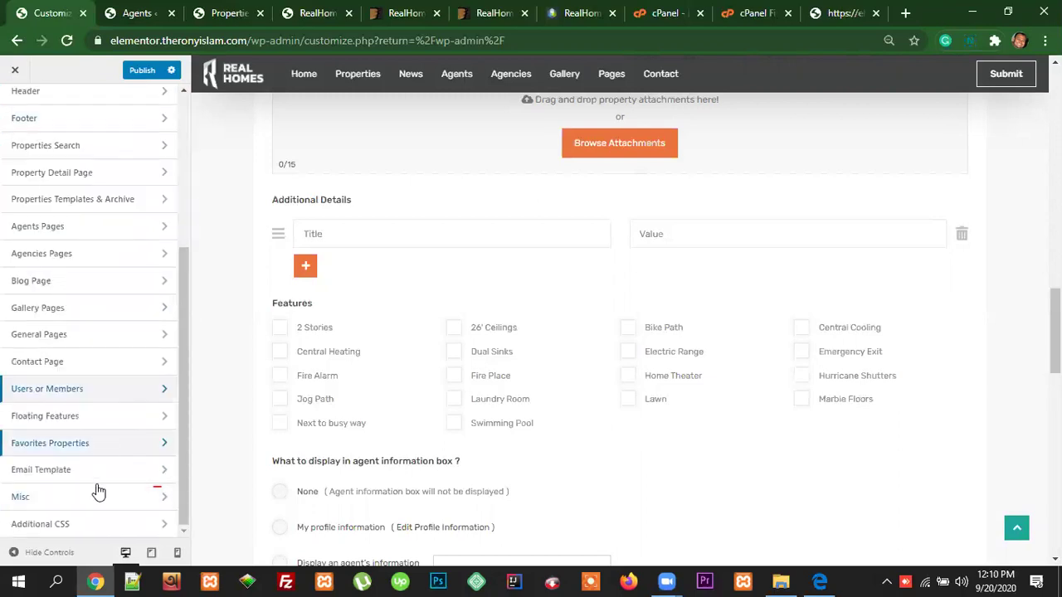
click(48, 421)
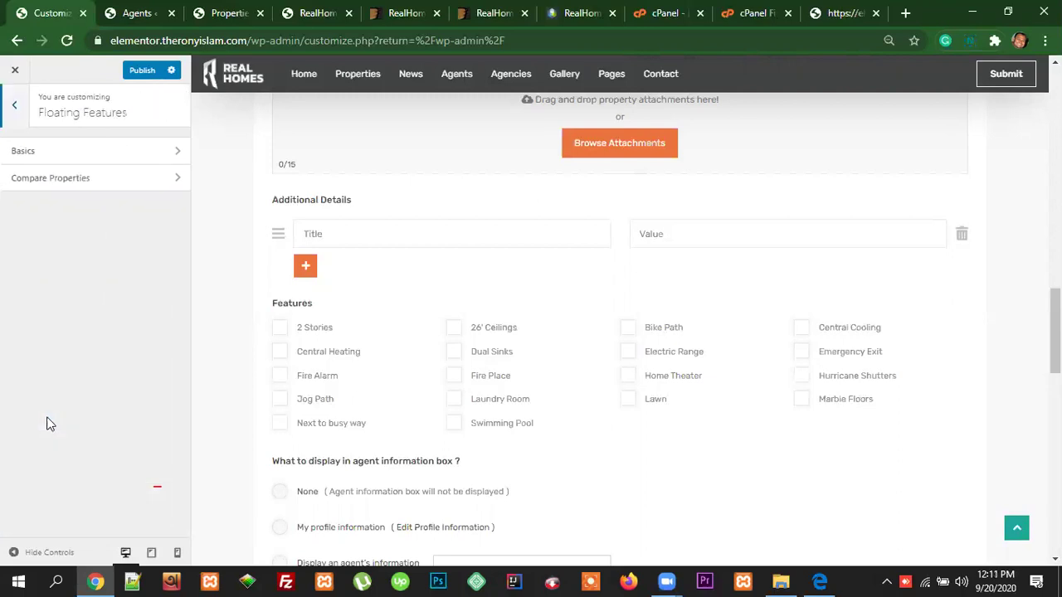
Step: Load the home page in the preview and view the latest property cards with their compare icons
click(305, 75)
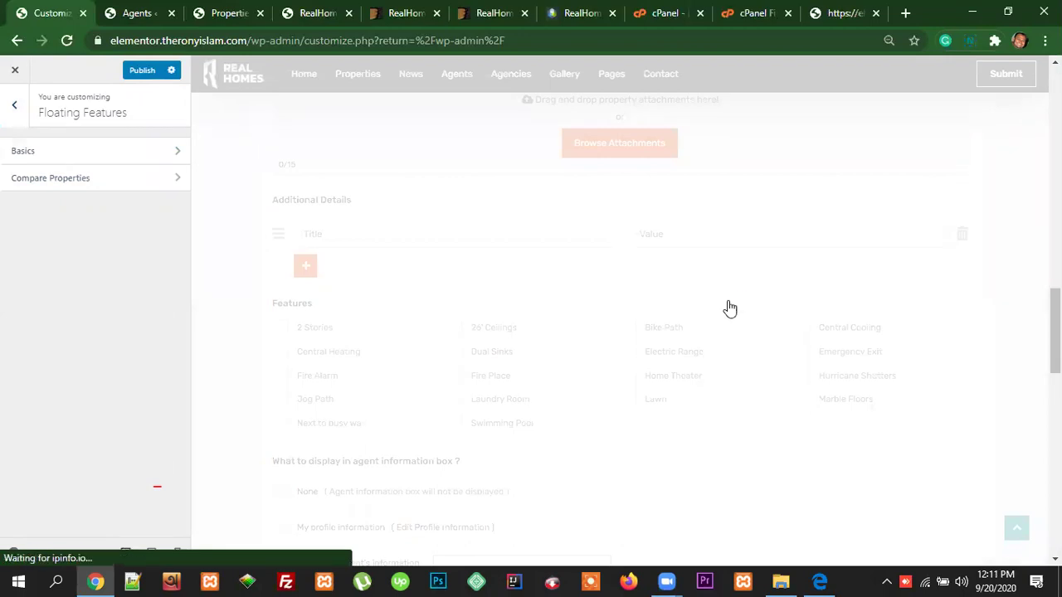
scroll(721, 312, down, 4)
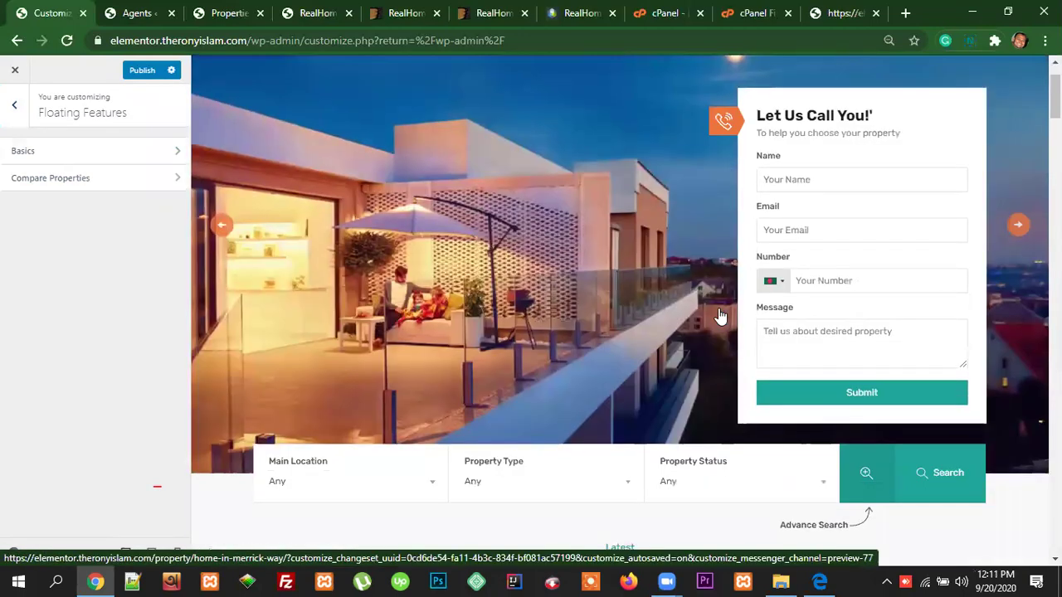
scroll(719, 307, down, 4)
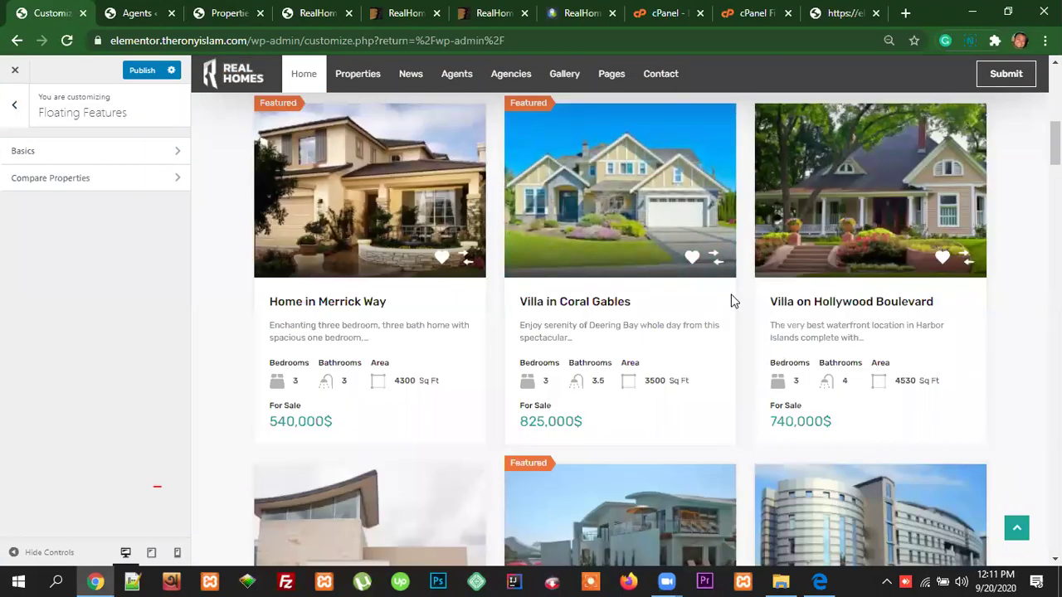
scroll(820, 397, up, 2)
scroll(820, 391, down, 2)
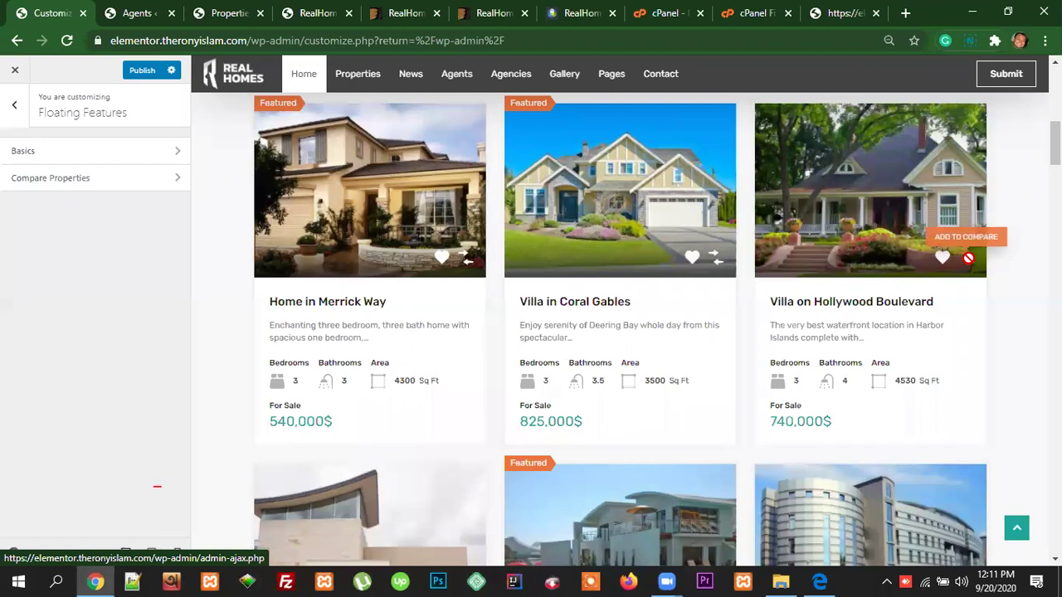
Step: Add Villa on Hollywood Boulevard and Villa in Coral Gables to the comparison and open the Compare Properties page
click(969, 258)
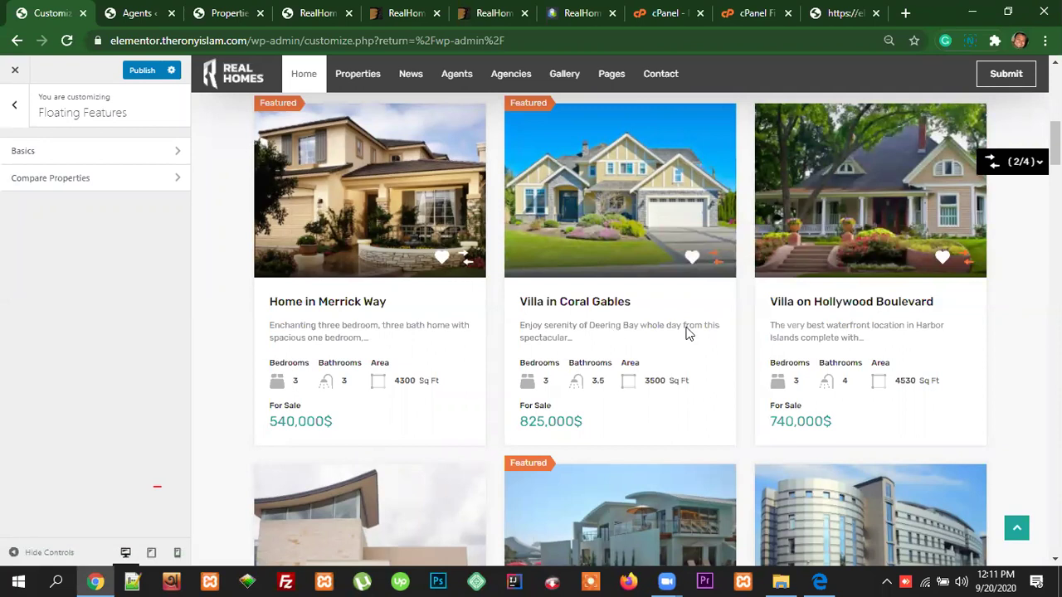
click(1029, 166)
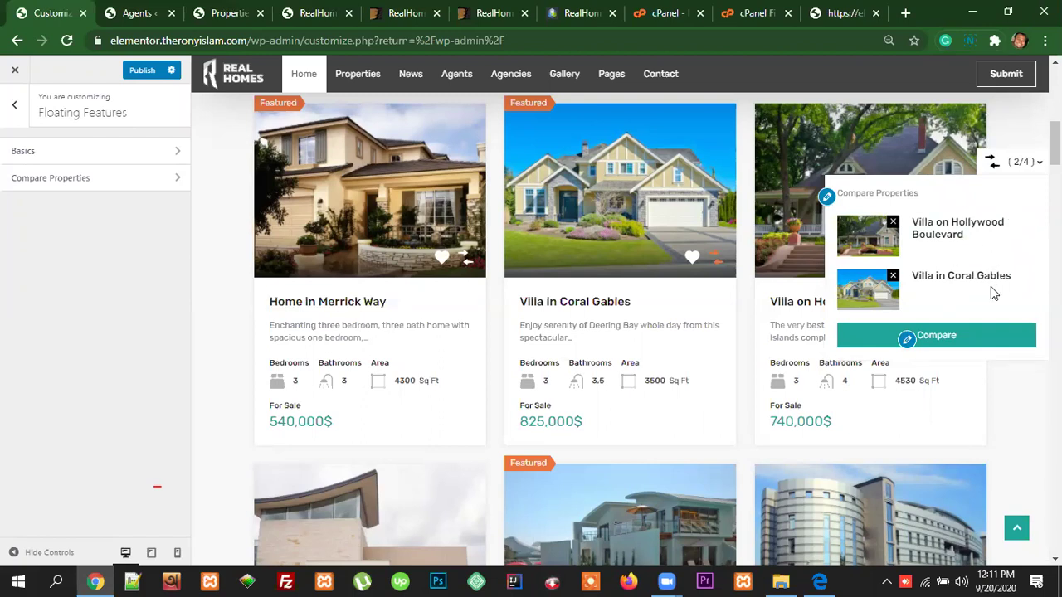
click(958, 342)
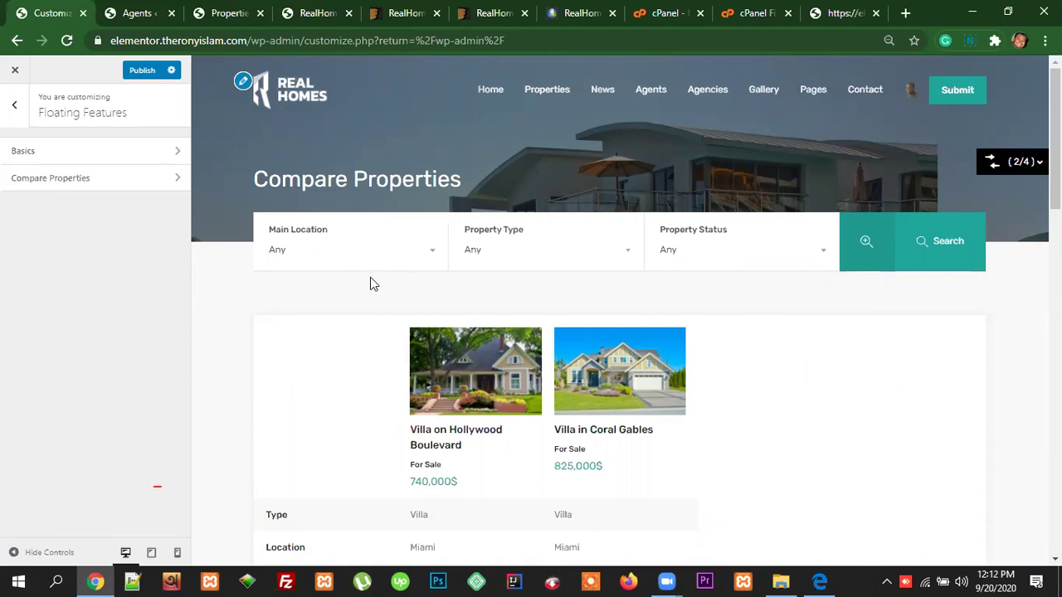
Step: Open the Compare Properties settings and check the Select Compare Page choices, keeping Compare Properties
click(76, 183)
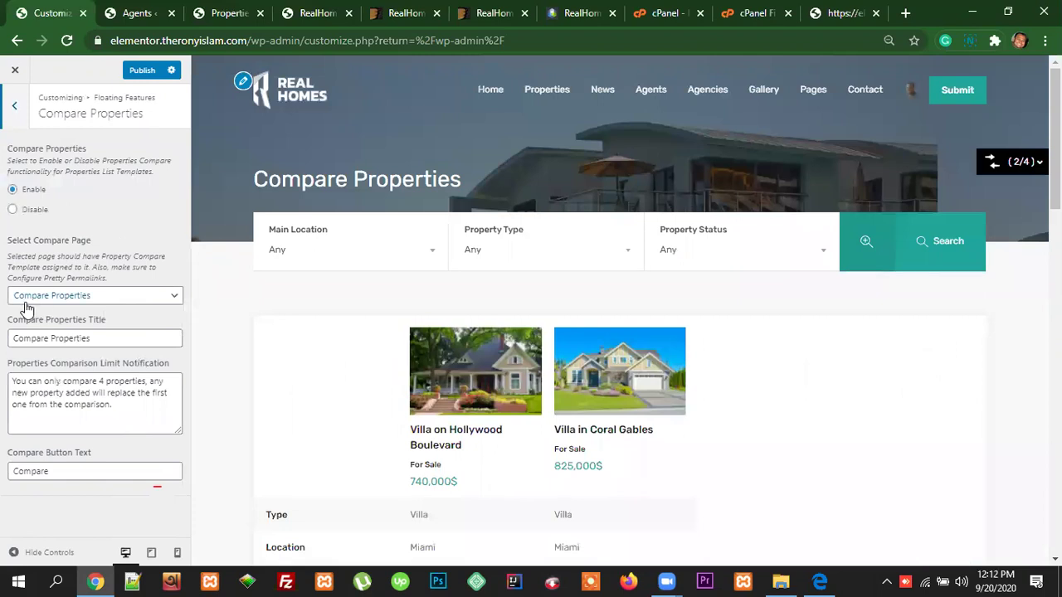
click(103, 304)
click(105, 302)
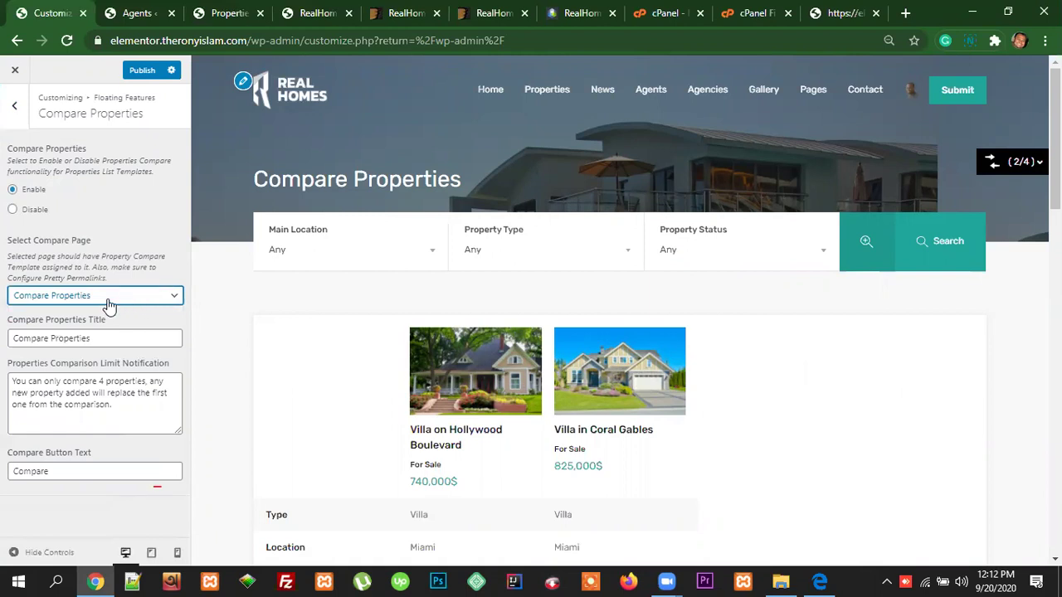
Step: Examine the comparison table in the preview, comparing the two villas' prices, details and features down to Swimming Pool
scroll(840, 460, down, 1)
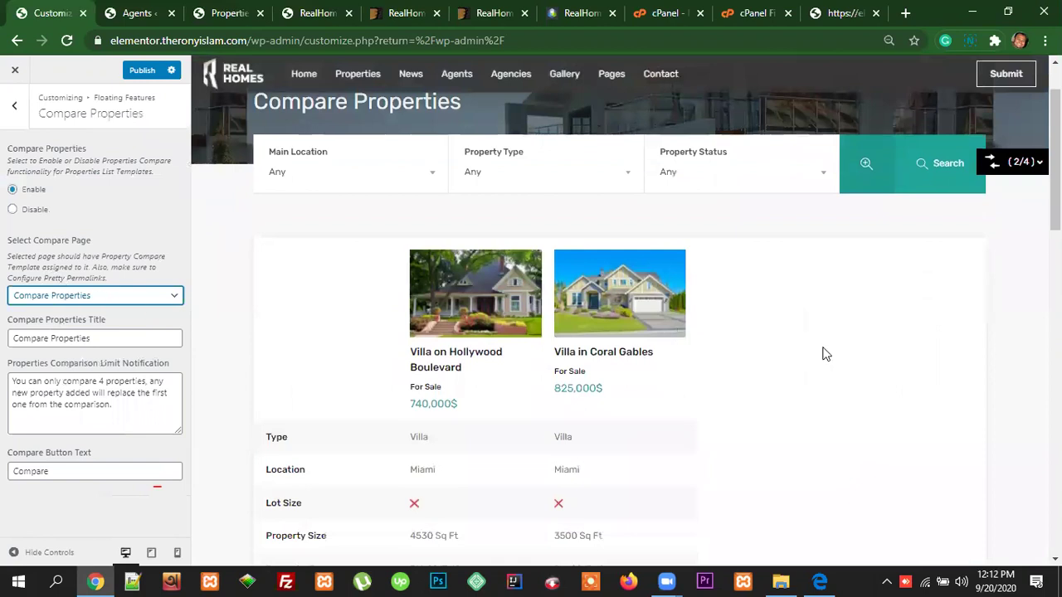
scroll(825, 352, down, 3)
scroll(735, 282, up, 2)
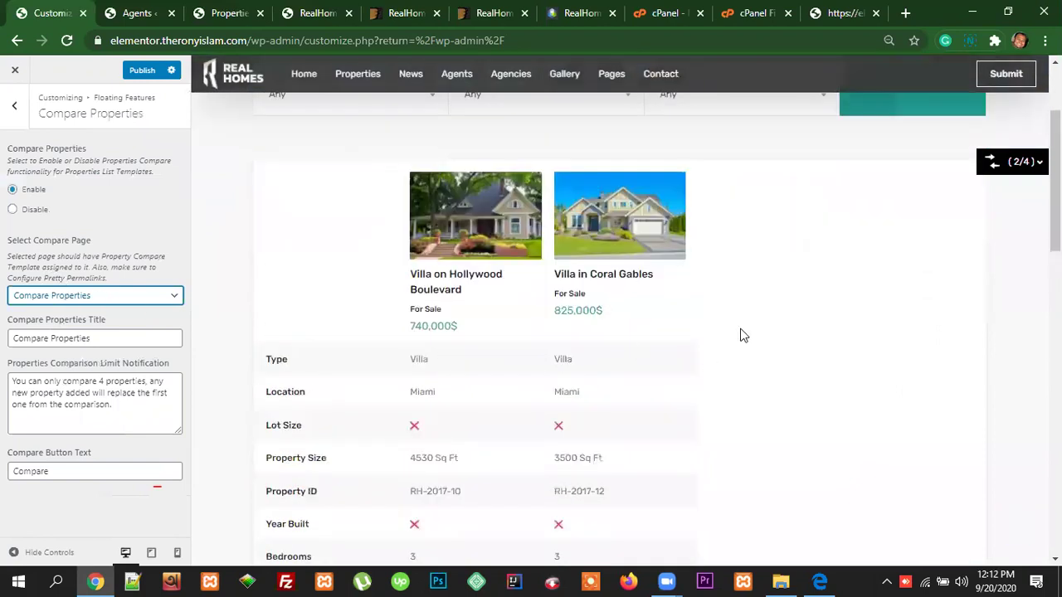
scroll(755, 334, down, 1)
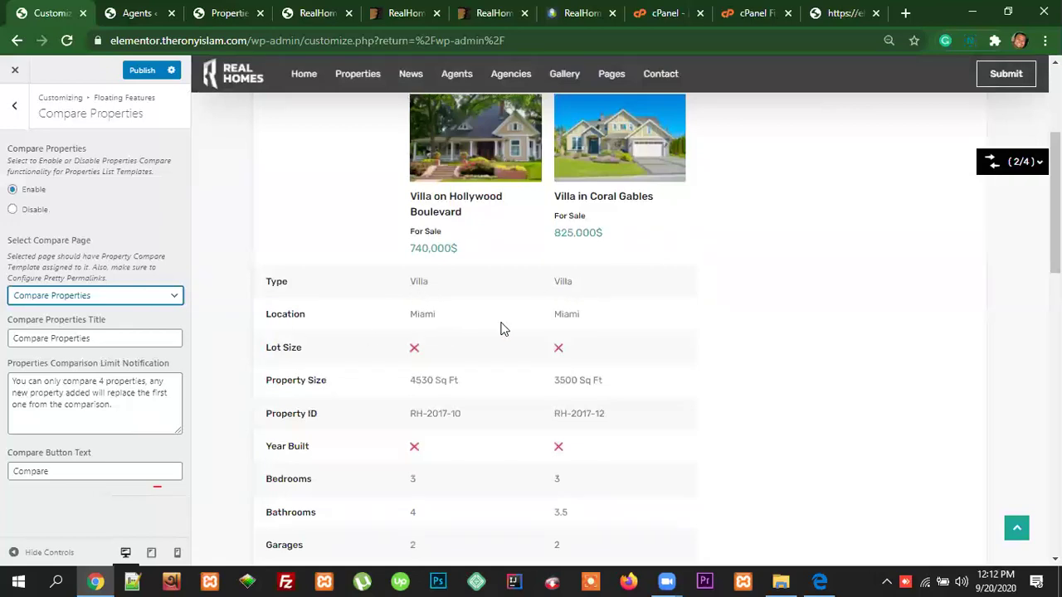
scroll(544, 300, down, 1)
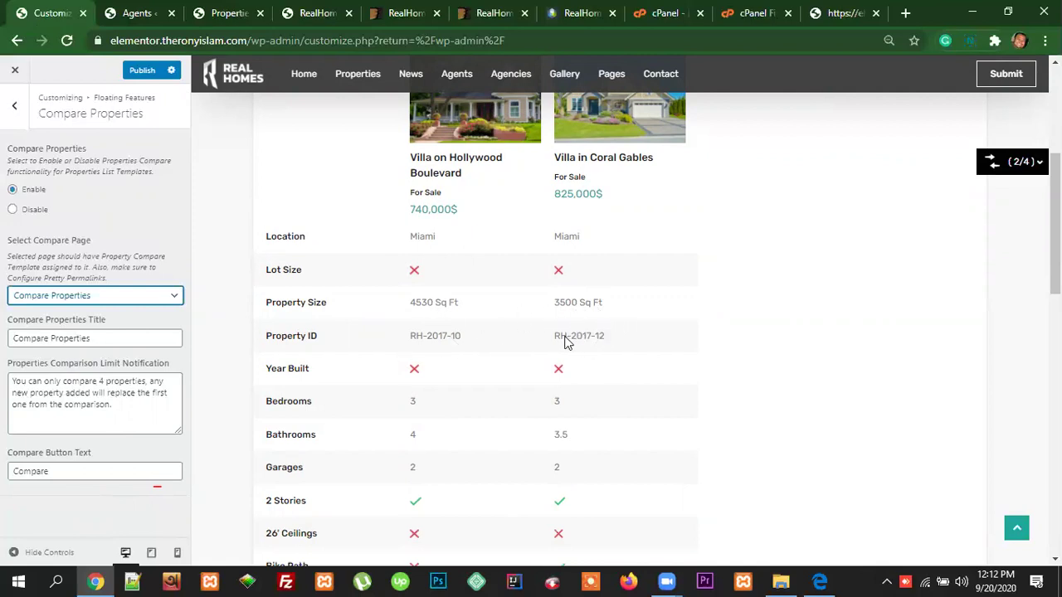
scroll(581, 439, down, 3)
scroll(596, 448, down, 5)
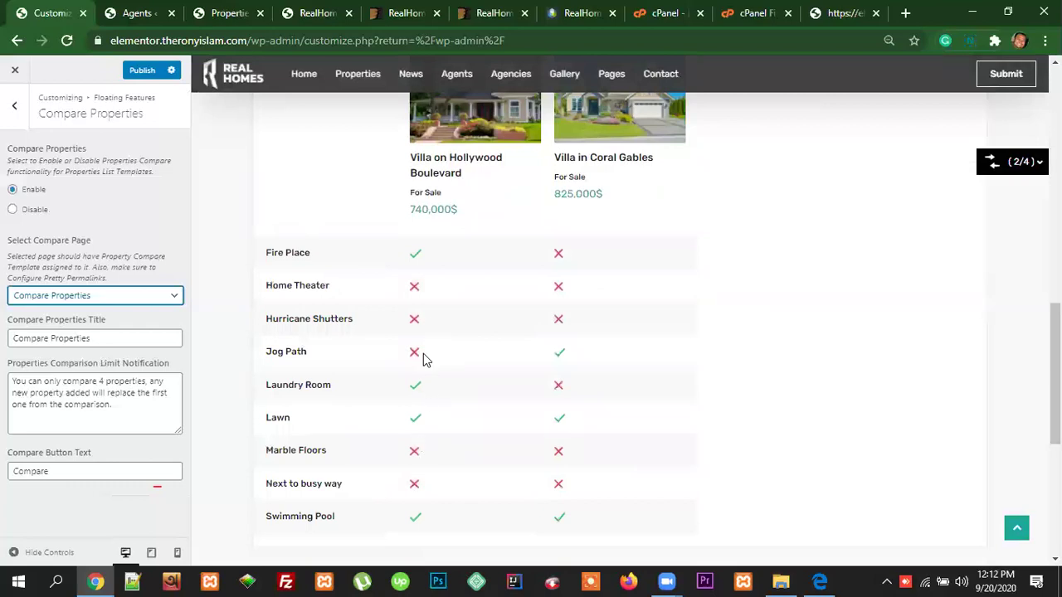
scroll(580, 432, up, 3)
scroll(631, 373, down, 4)
scroll(600, 402, down, 3)
scroll(628, 407, up, 6)
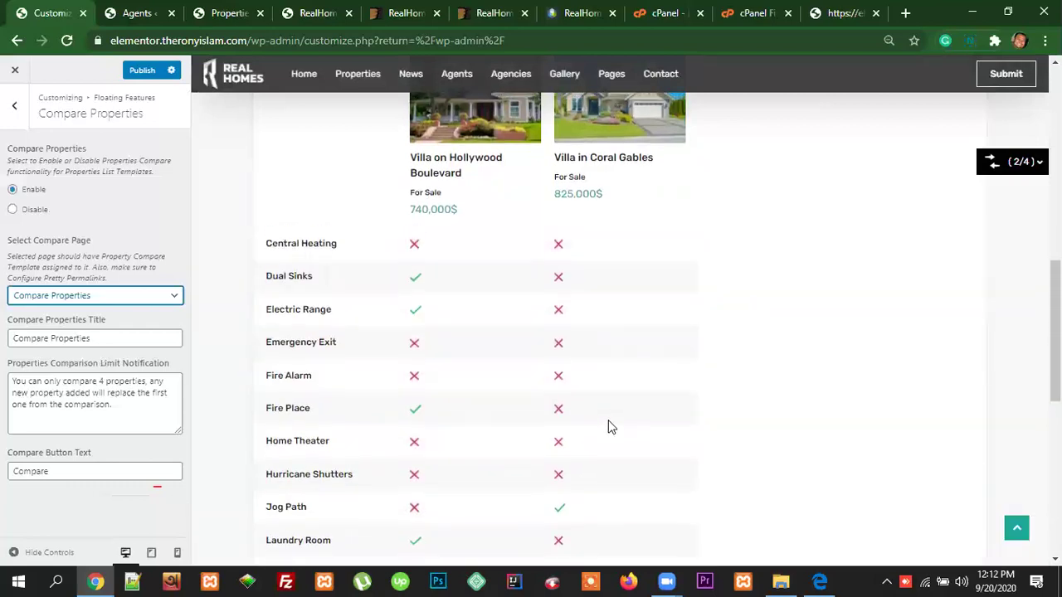
scroll(609, 426, up, 8)
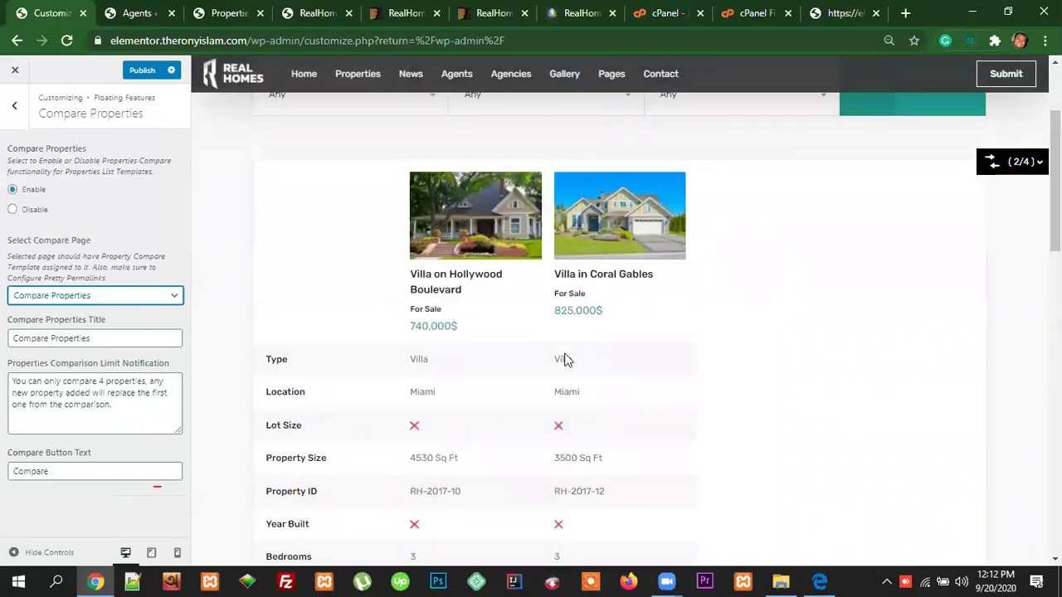
scroll(773, 467, up, 2)
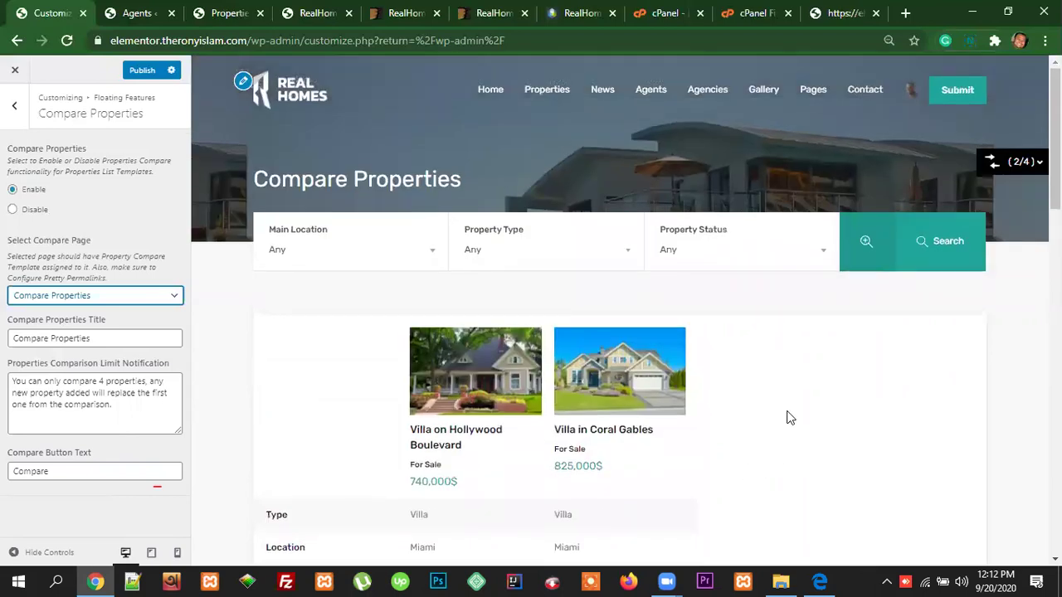
scroll(790, 419, down, 1)
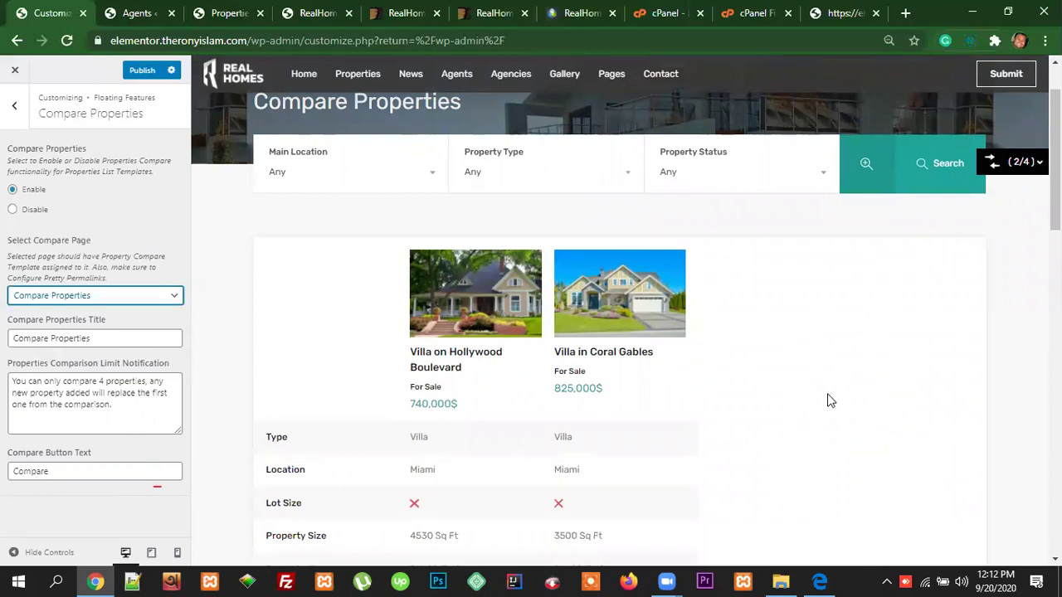
scroll(821, 401, down, 2)
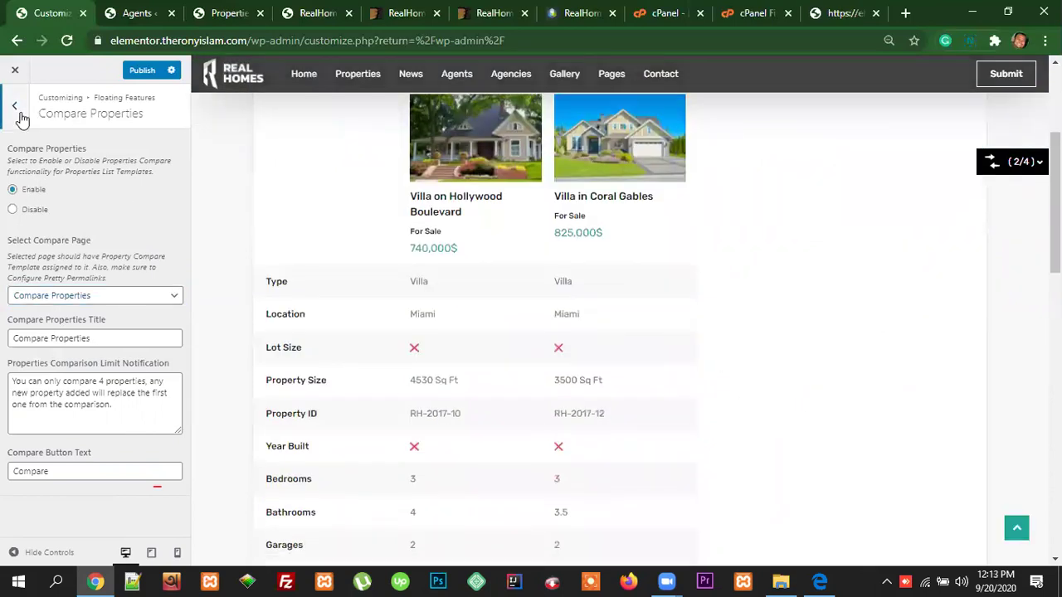
Step: Reopen the Compare Properties settings and review the title, limit notification and button text options beside the compare page
click(15, 110)
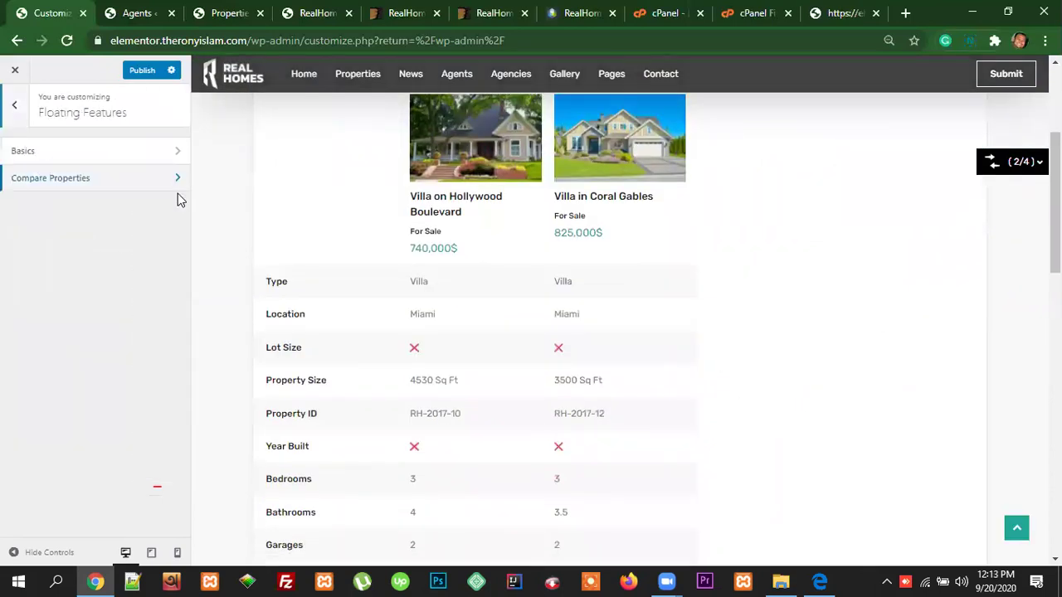
click(67, 177)
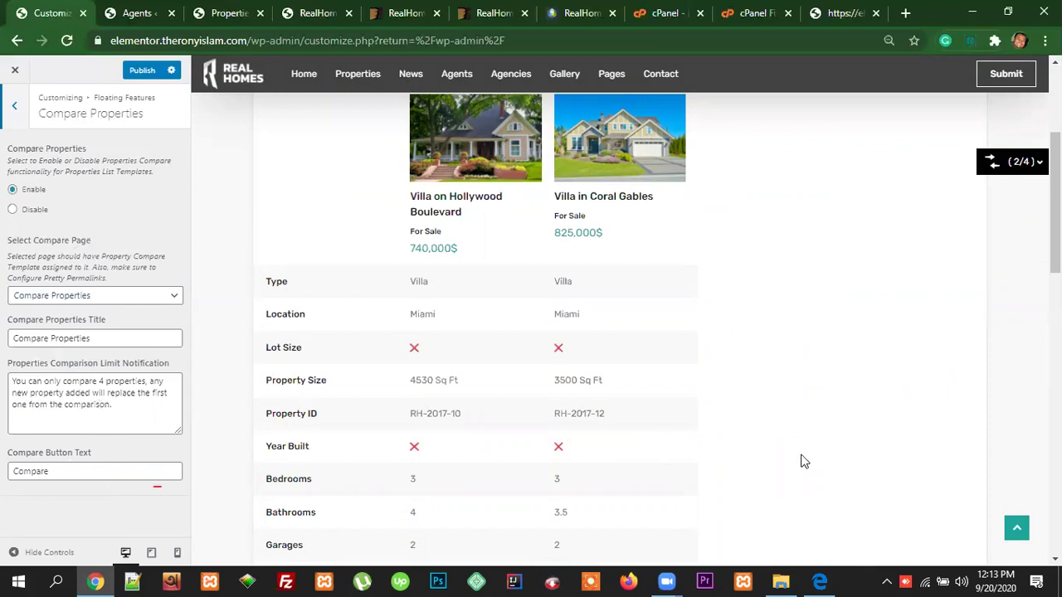
scroll(809, 456, up, 3)
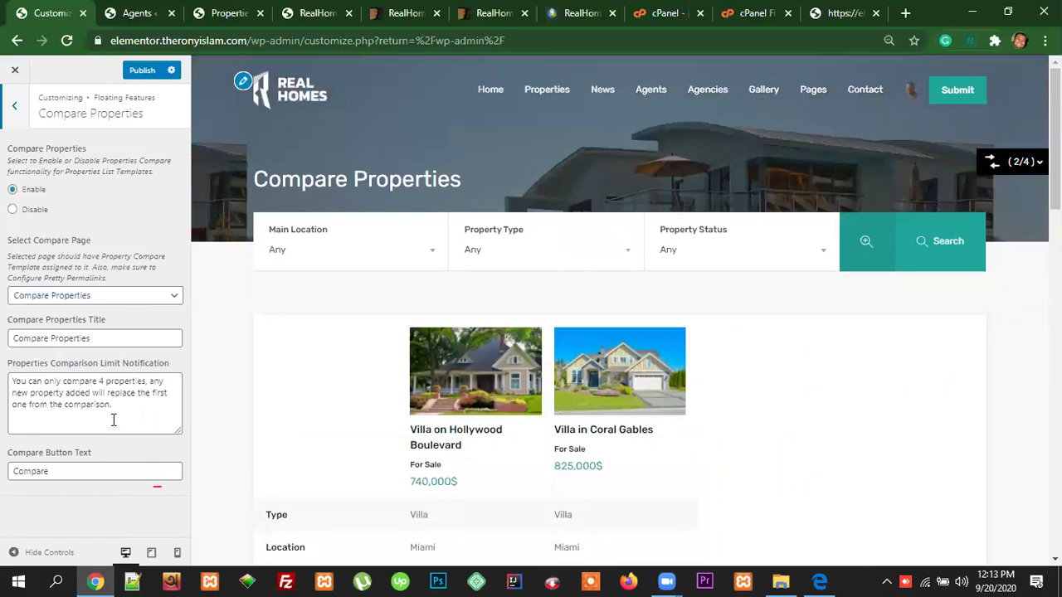
Step: Open the Basics settings of Floating Features and review the button display, position and bar options against the preview page
click(17, 107)
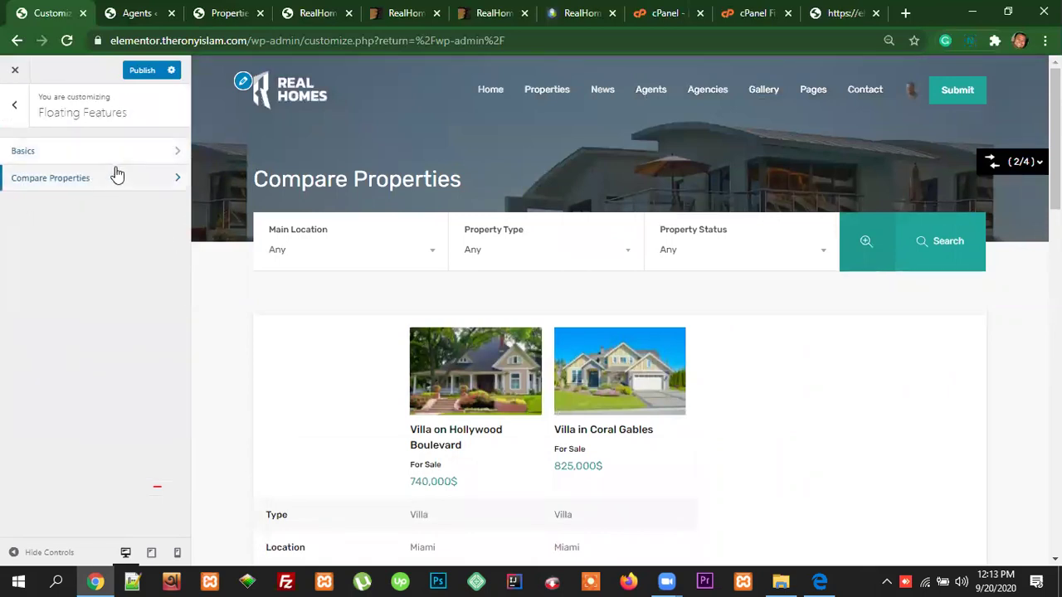
click(112, 153)
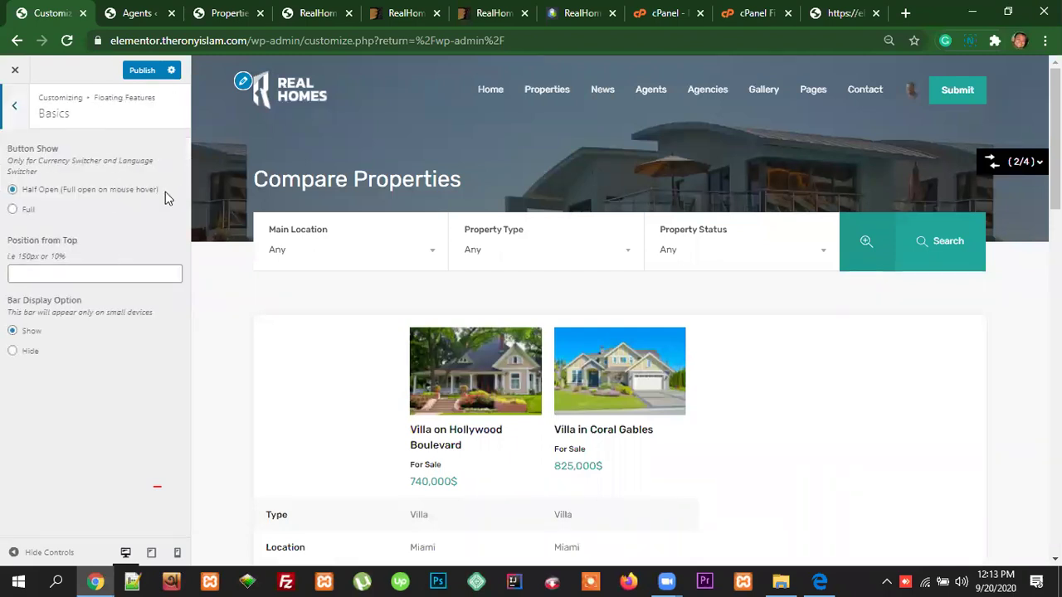
scroll(771, 445, down, 15)
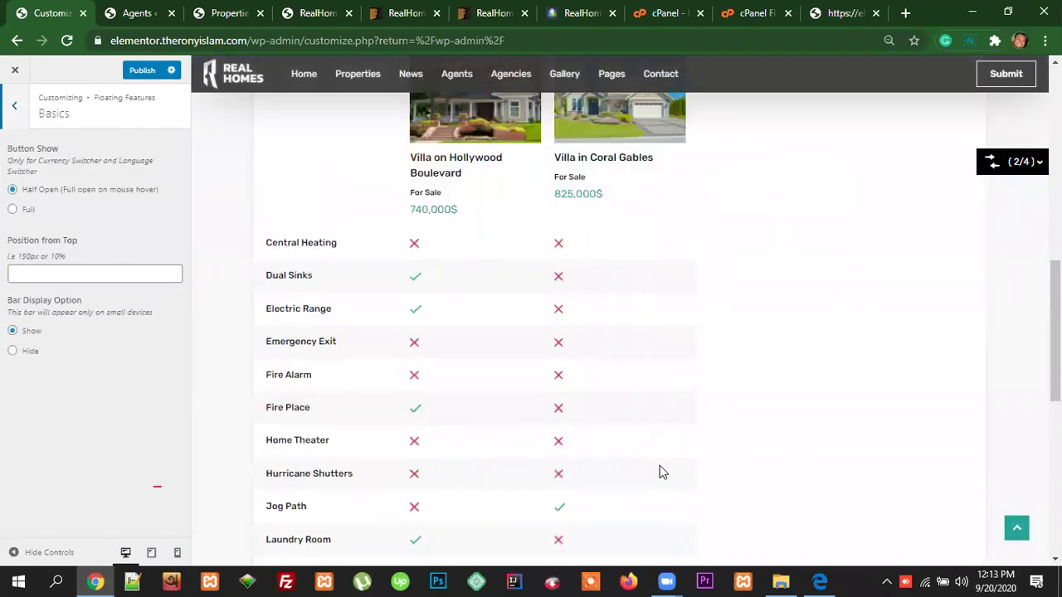
scroll(672, 463, up, 4)
scroll(670, 453, up, 10)
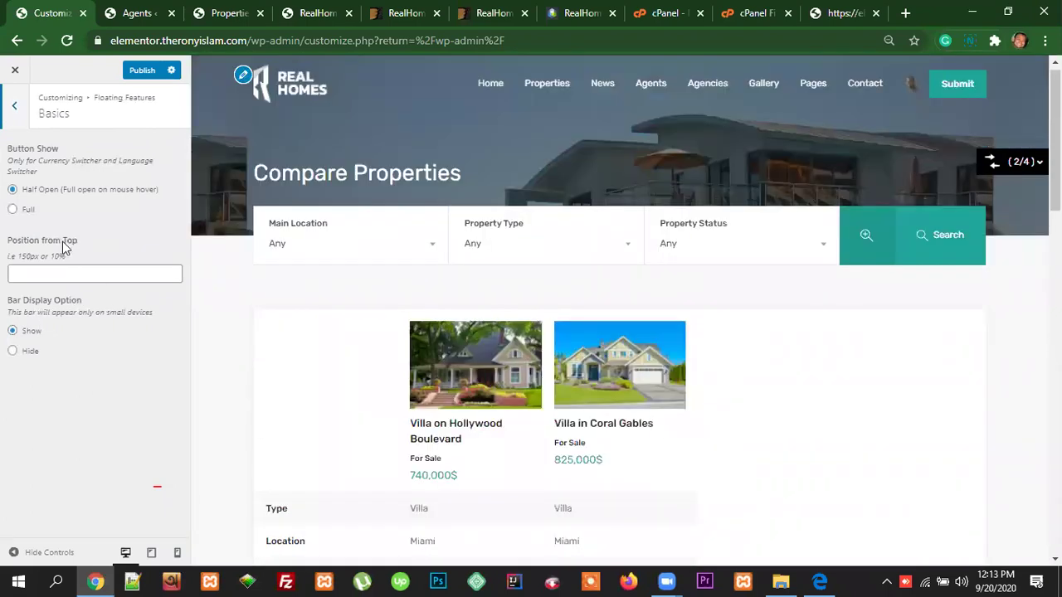
Step: Go back to Floating Features and show the favorite and compare icons on the home page's latest property cards
click(13, 112)
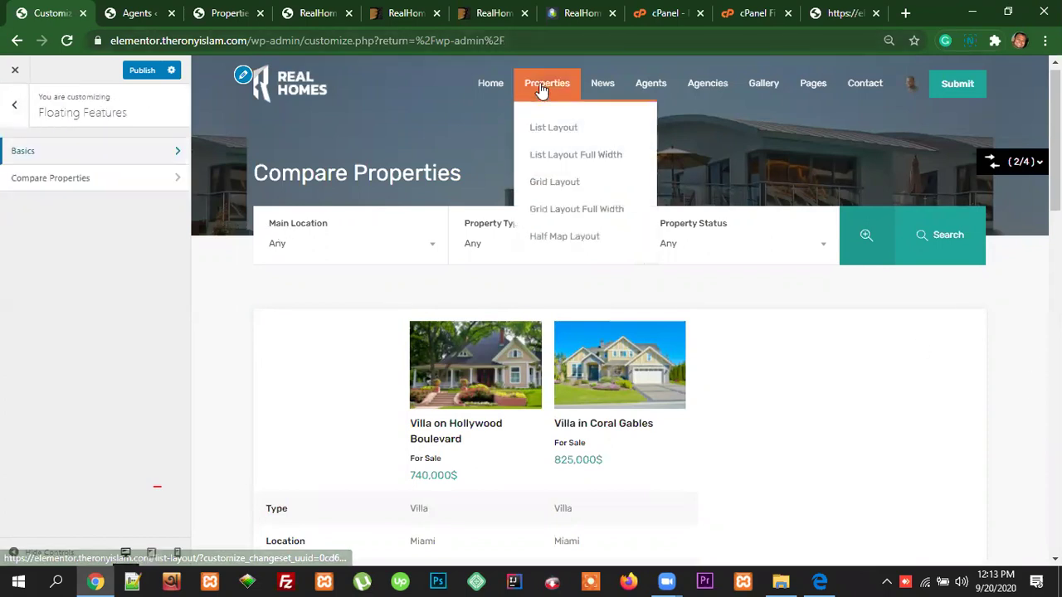
click(493, 83)
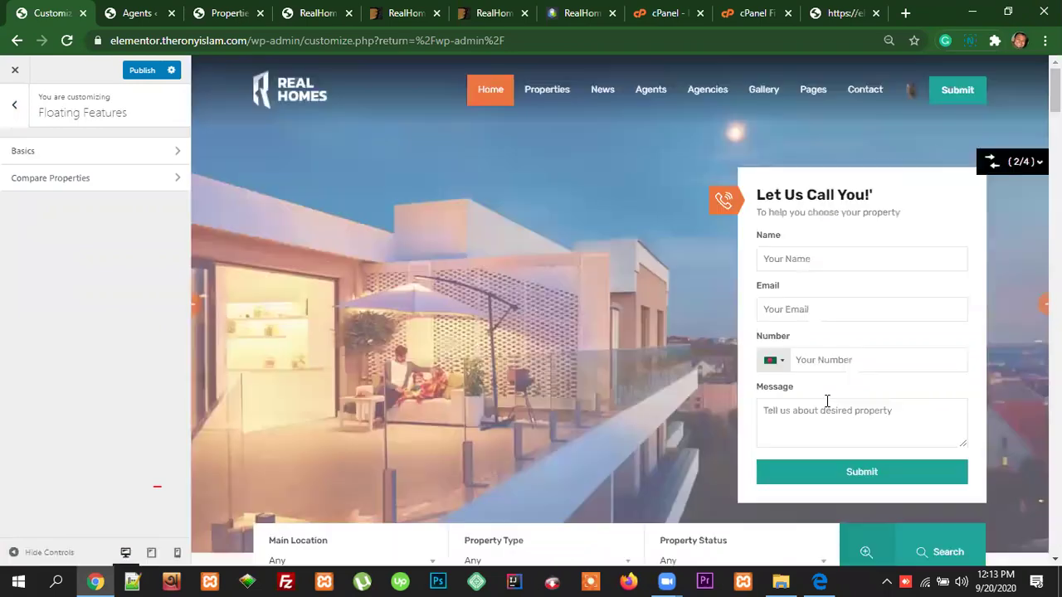
scroll(686, 426, down, 5)
scroll(688, 427, down, 1)
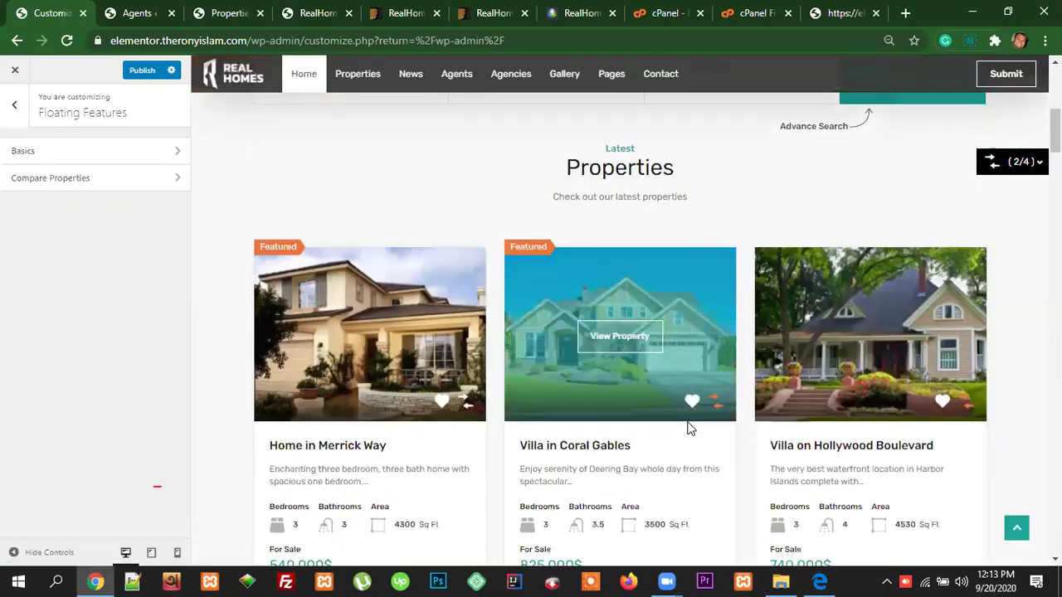
scroll(785, 449, down, 1)
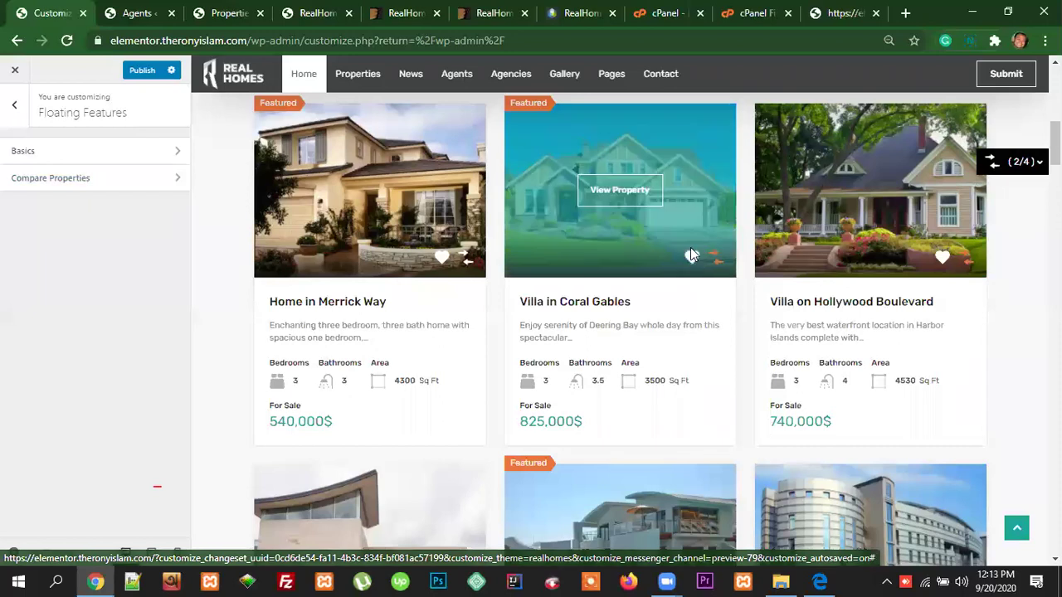
Step: Add Villa in Coral Gables and Villa on Hollywood Boulevard to the favorites from the home page's latest property cards
scroll(846, 390, up, 5)
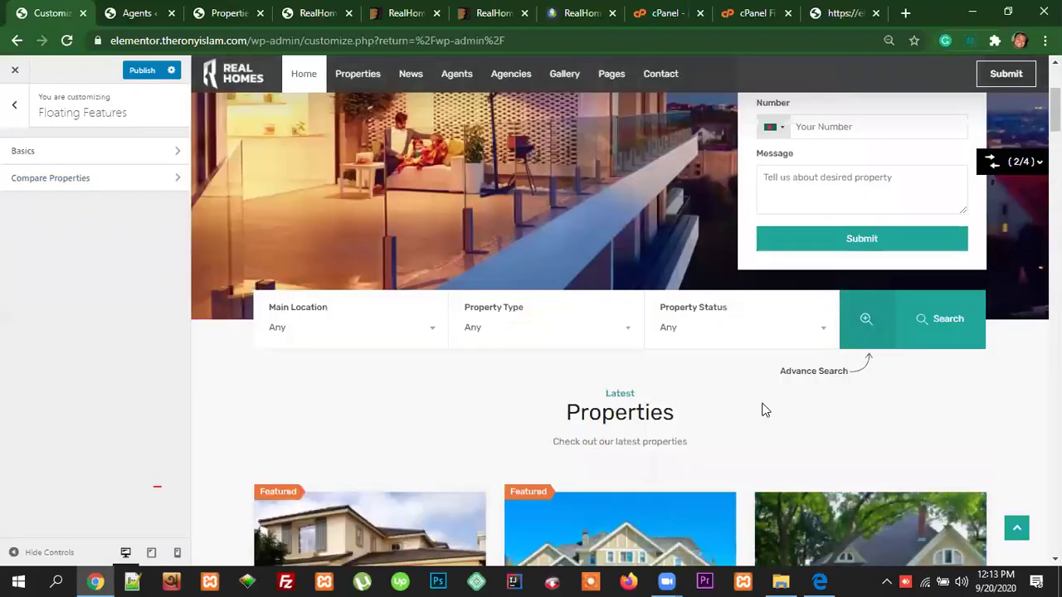
scroll(763, 407, down, 4)
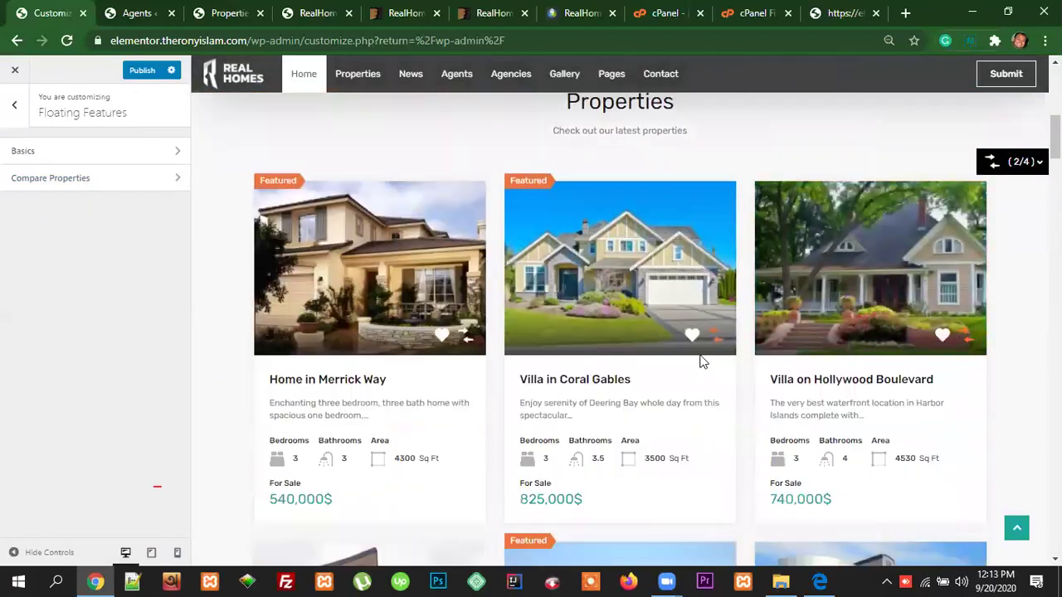
click(692, 340)
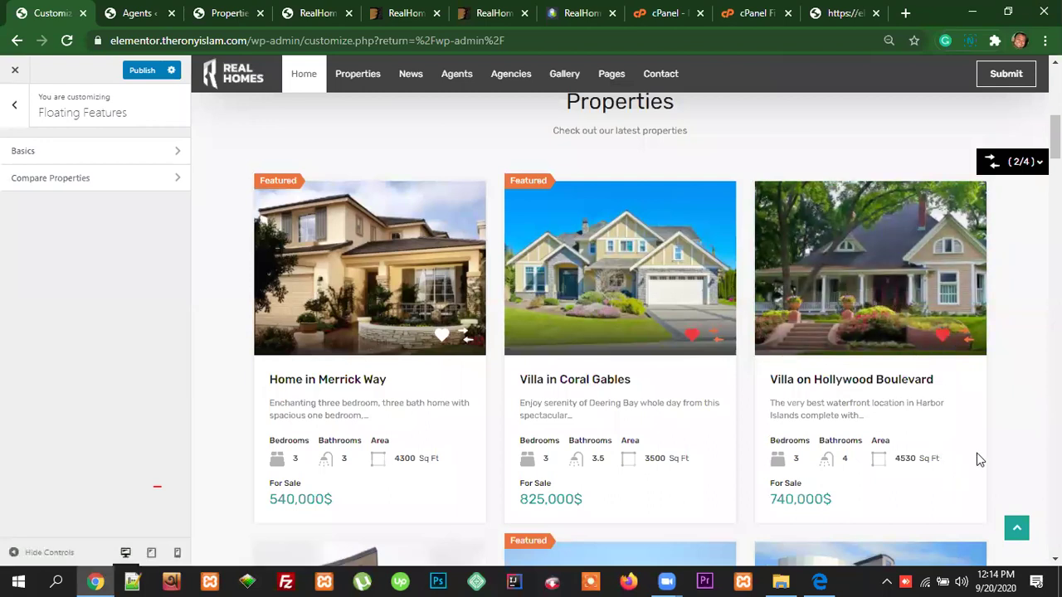
scroll(981, 448, up, 1)
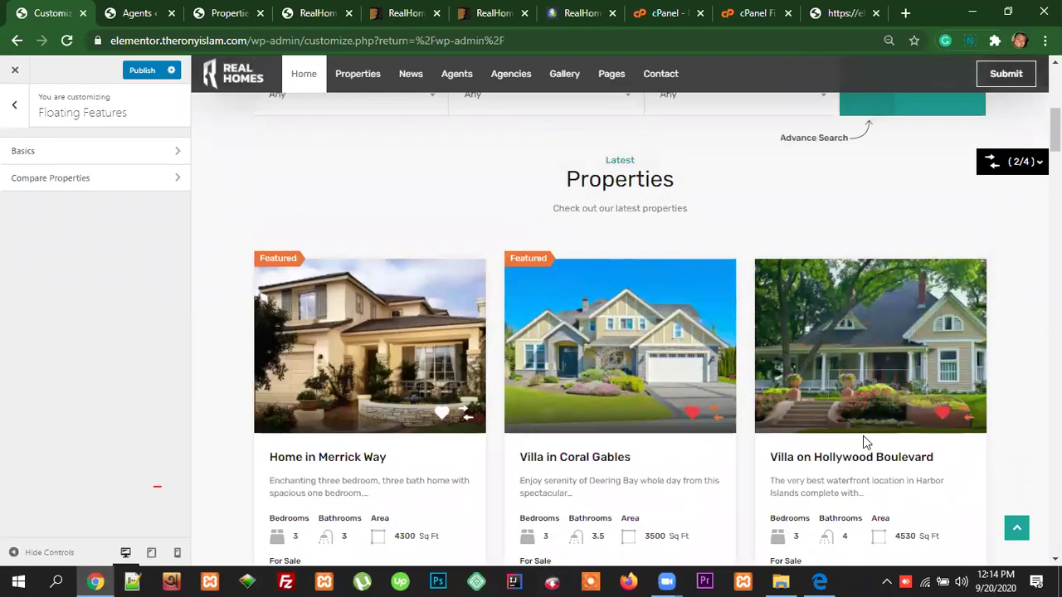
scroll(891, 474, down, 2)
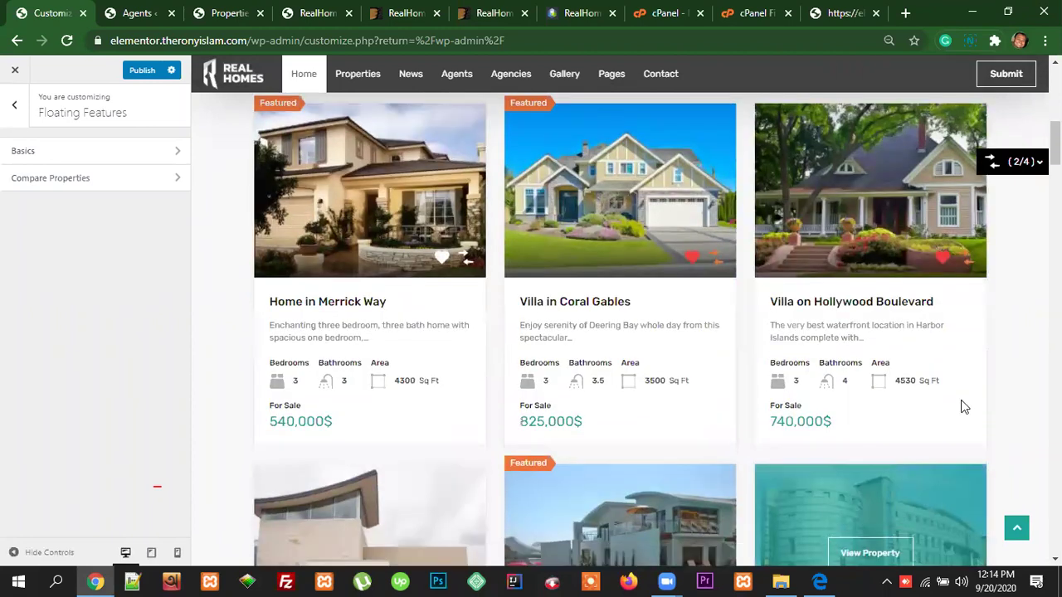
scroll(1010, 424, up, 1)
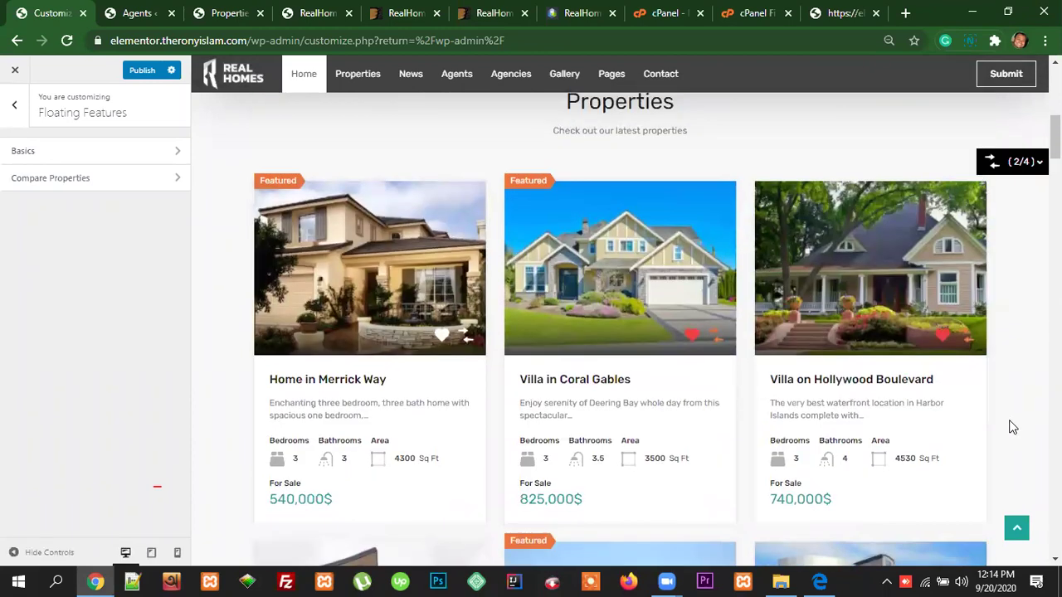
Step: Open the Favorites page from the logged-in account's menu in the home page header
scroll(1017, 437, up, 3)
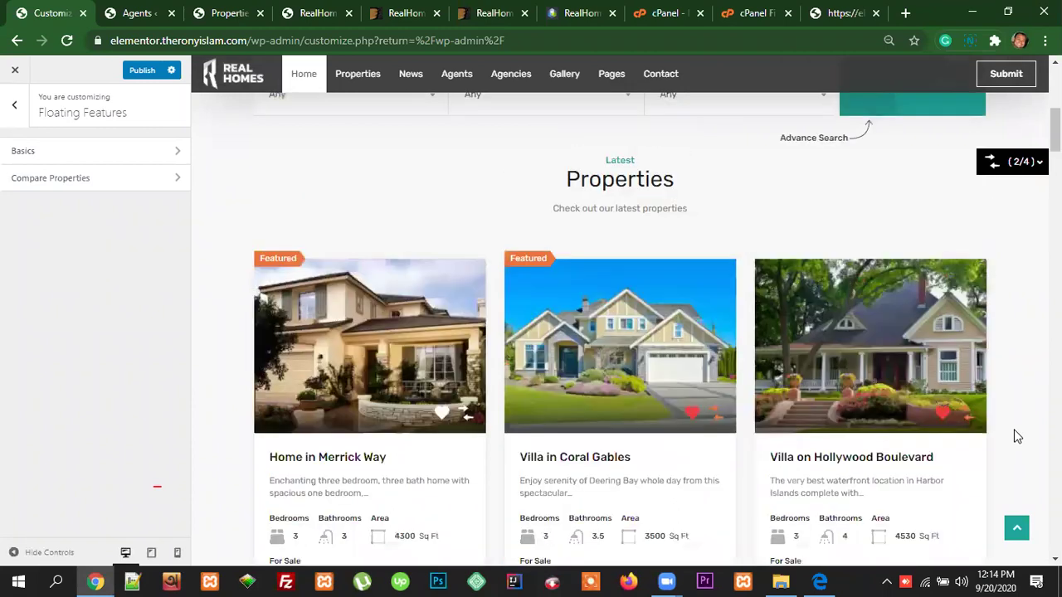
scroll(1018, 437, up, 4)
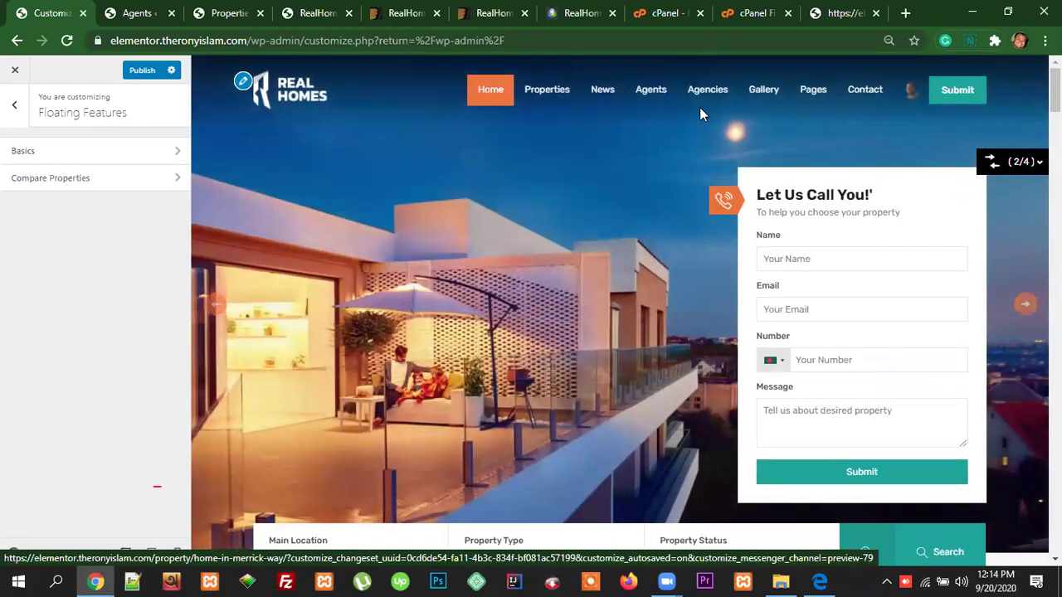
mouse_move(816, 96)
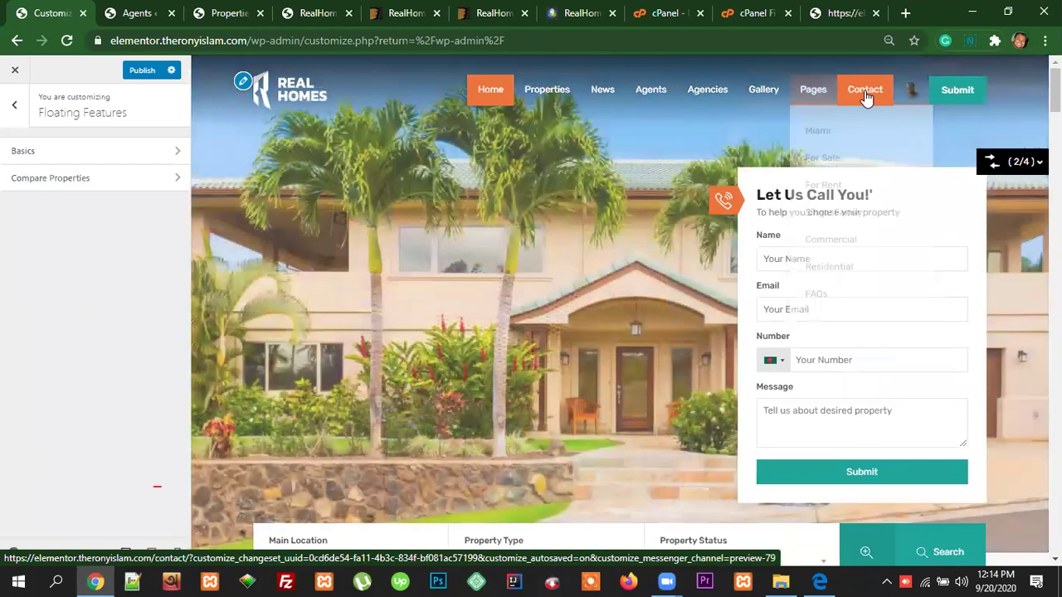
mouse_move(913, 97)
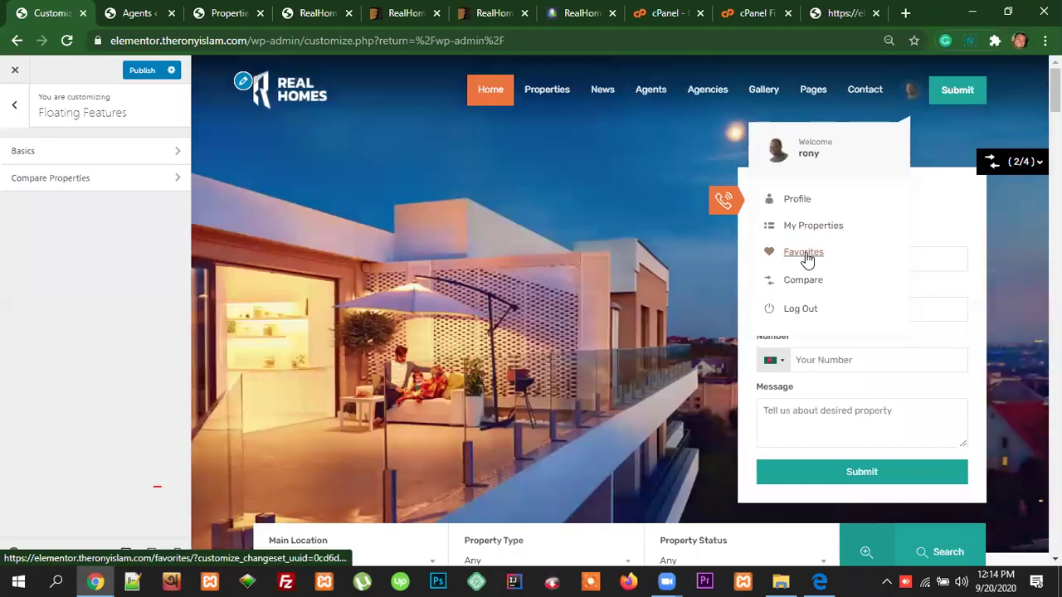
scroll(685, 401, down, 3)
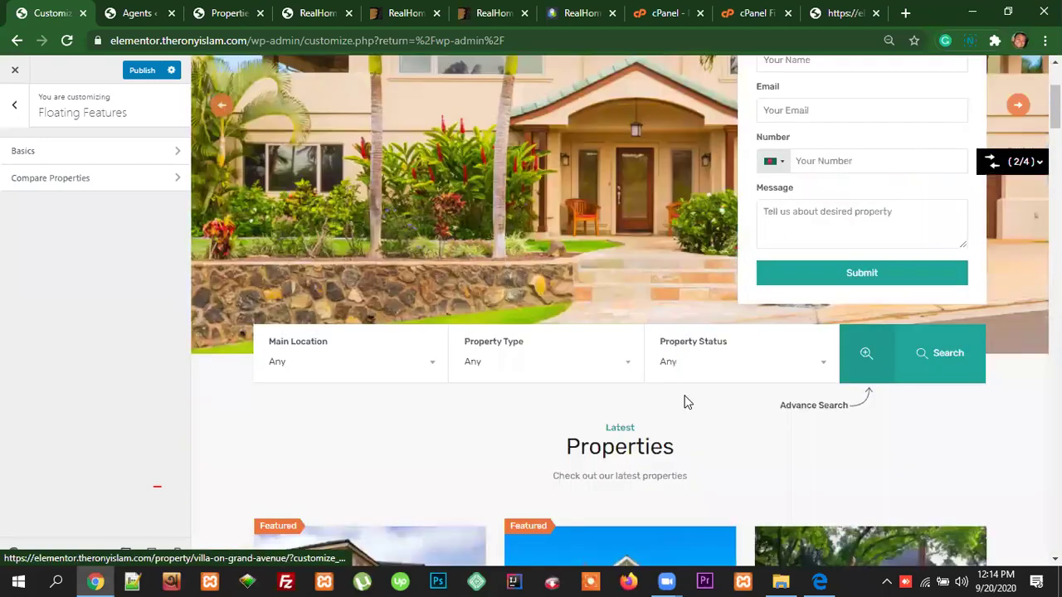
scroll(685, 402, down, 4)
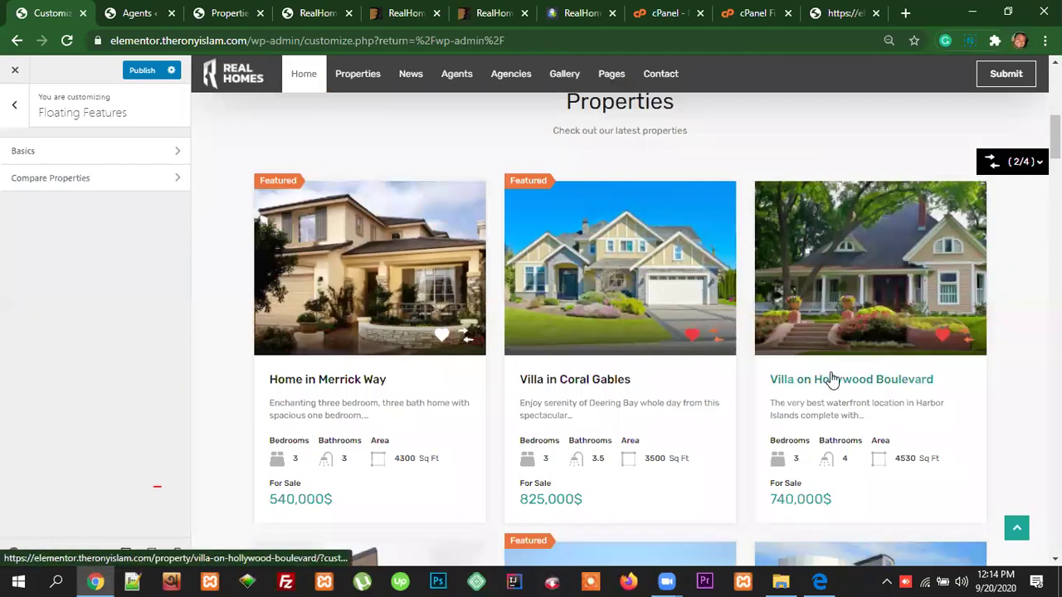
scroll(832, 377, up, 7)
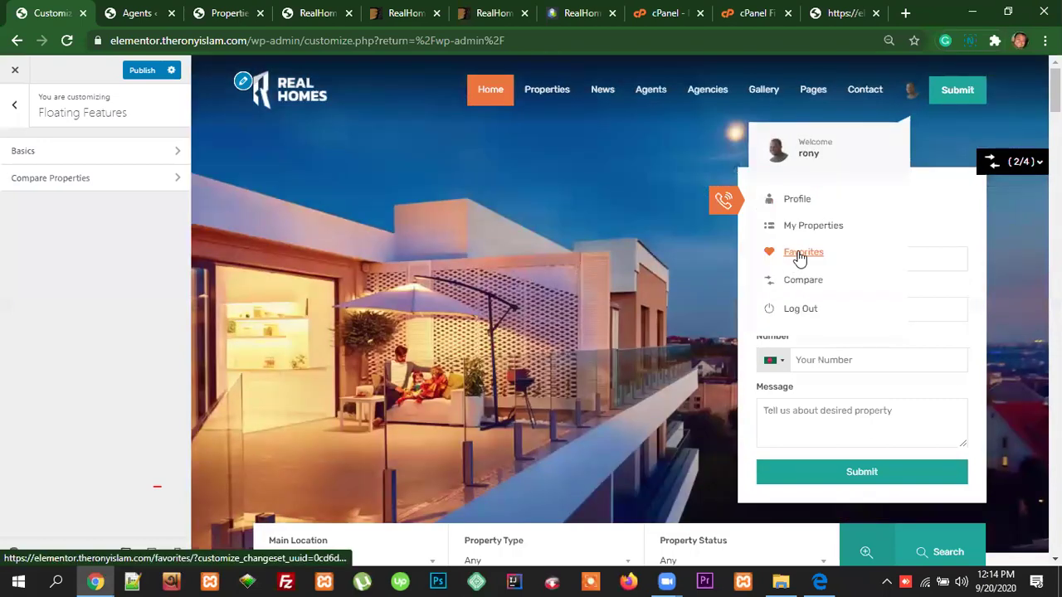
click(799, 254)
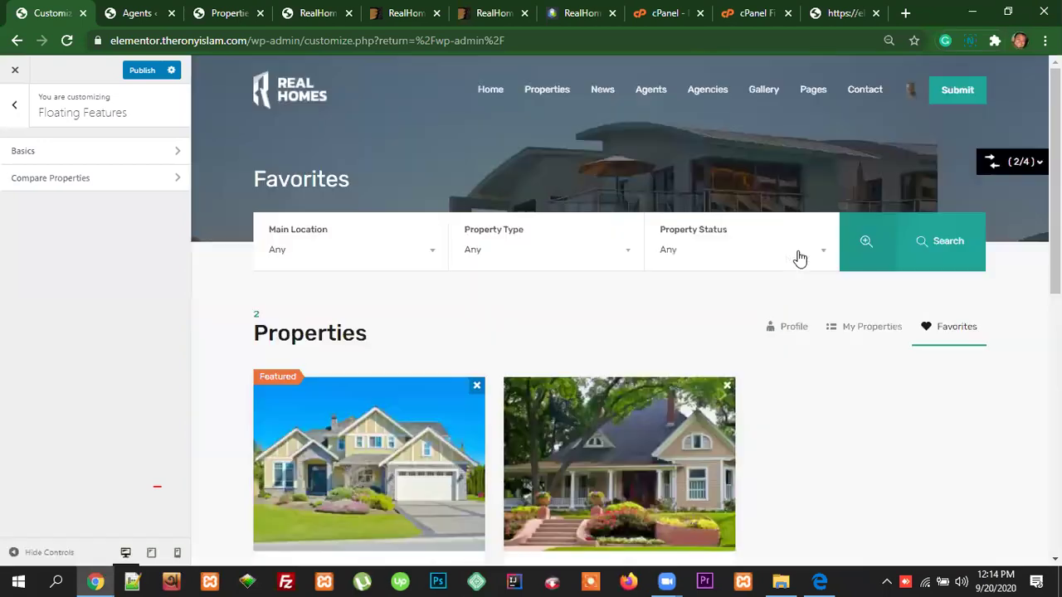
Step: Examine the two saved villas on the Favorites page and highlight their sale prices
scroll(654, 307, down, 3)
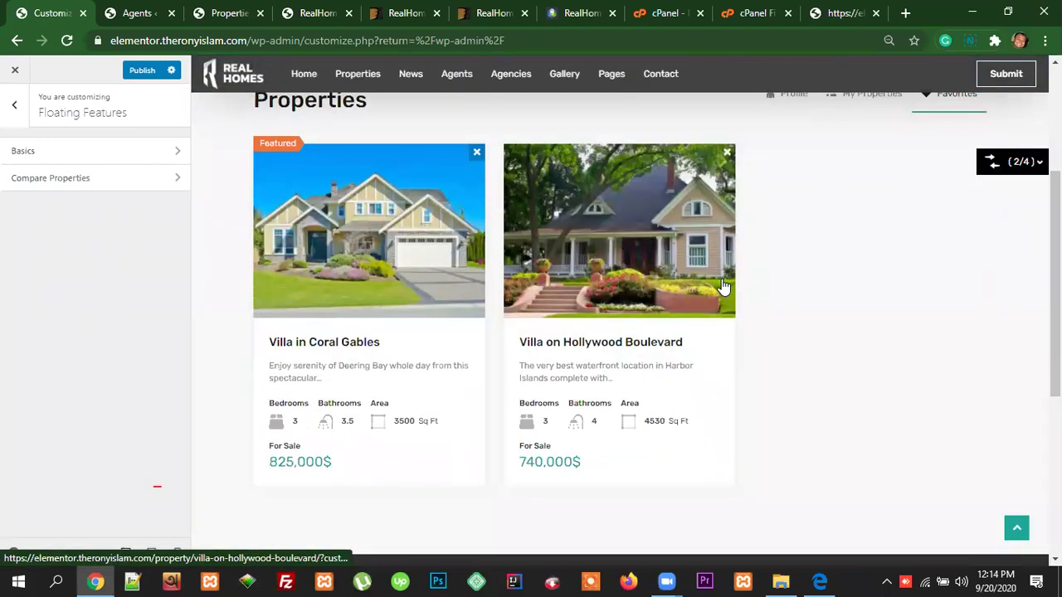
scroll(591, 344, down, 2)
scroll(599, 351, up, 2)
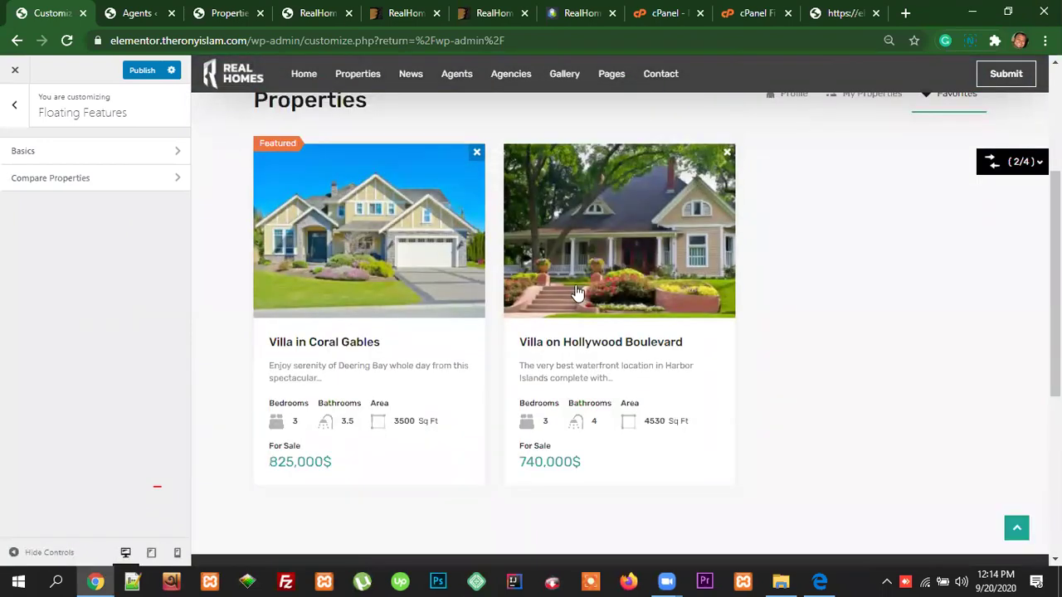
scroll(598, 439, up, 1)
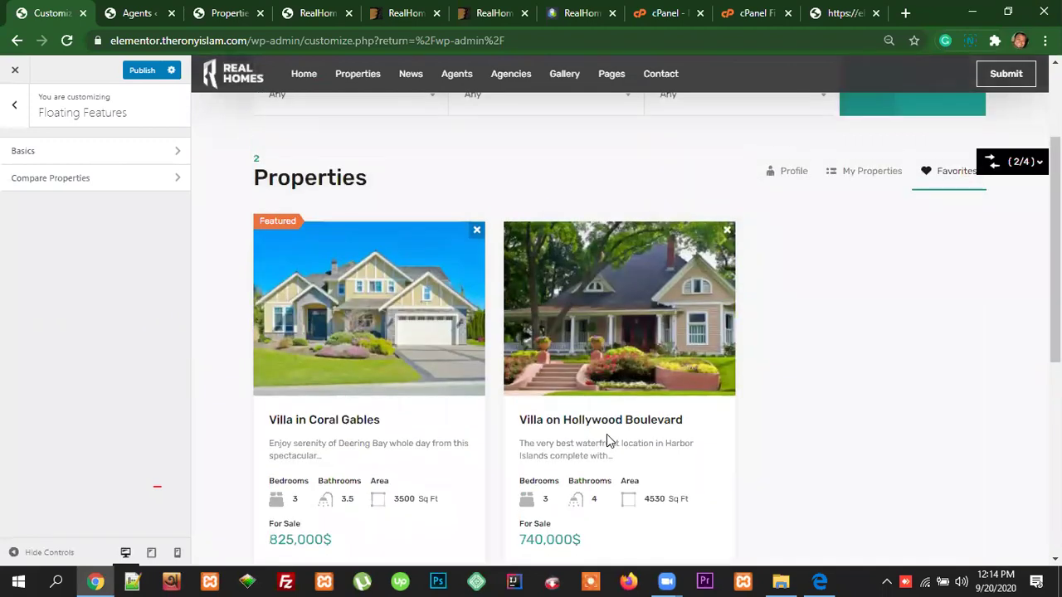
scroll(838, 415, down, 1)
scroll(843, 402, up, 2)
scroll(845, 400, down, 1)
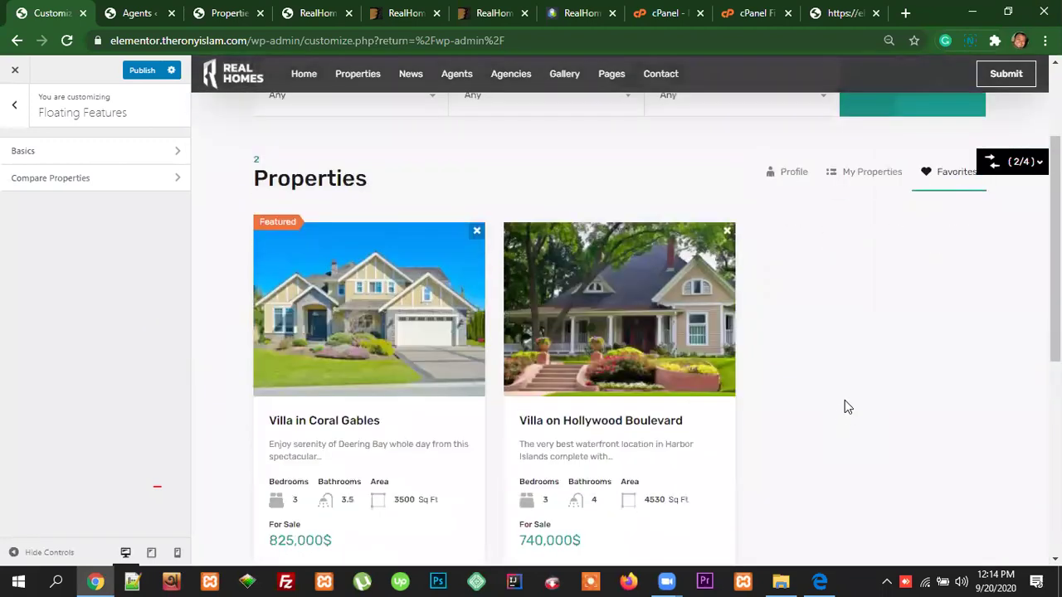
scroll(576, 405, down, 1)
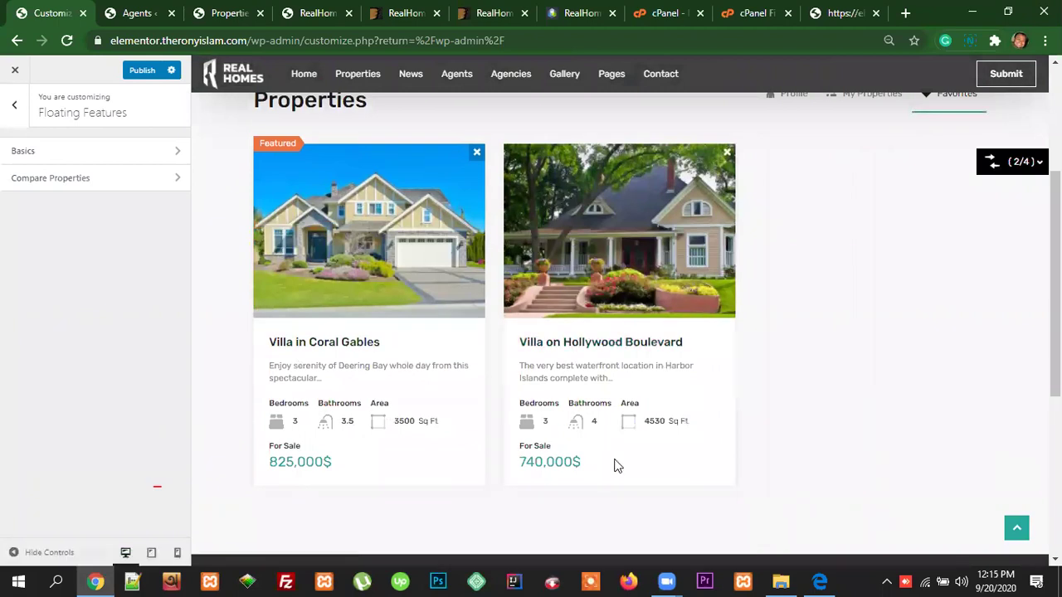
drag(592, 467, 524, 469)
triple_click(302, 467)
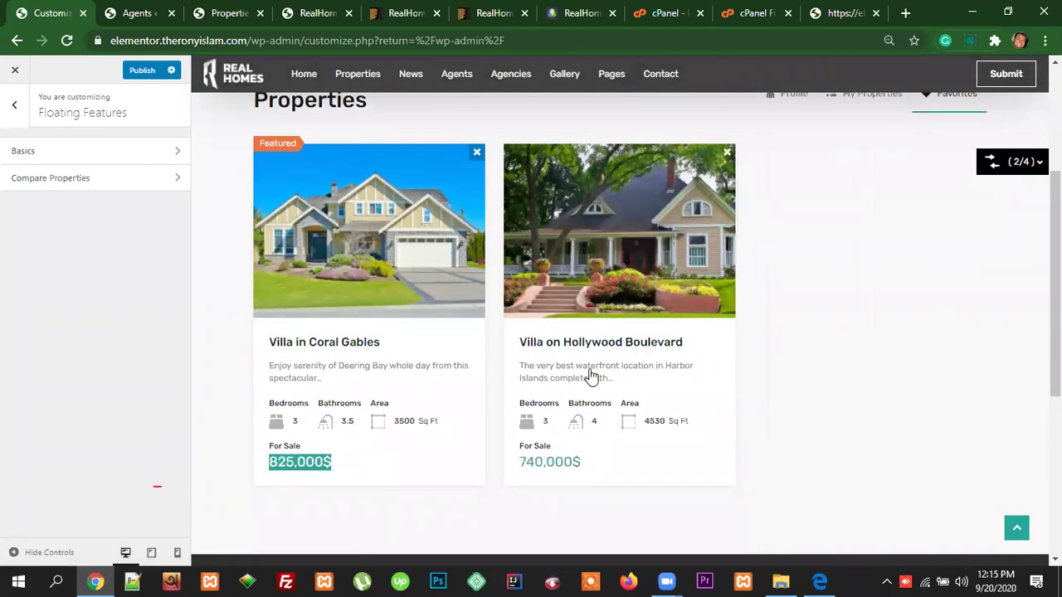
Step: Compare the two favorite villas' cards, highlighting each property title and clearing the highlight at the end
scroll(592, 372, up, 1)
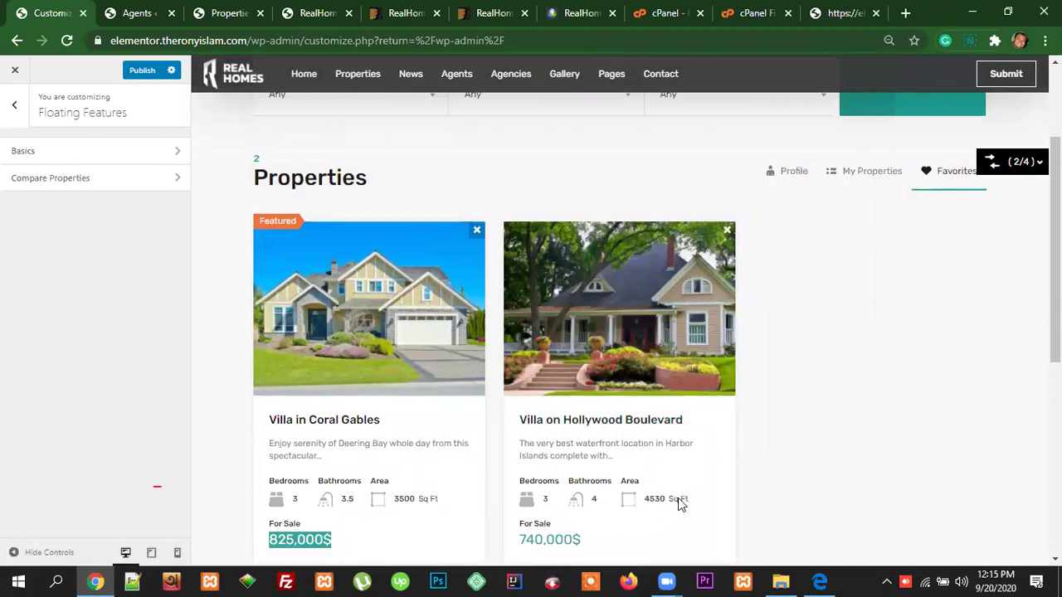
scroll(679, 504, up, 1)
scroll(668, 375, down, 2)
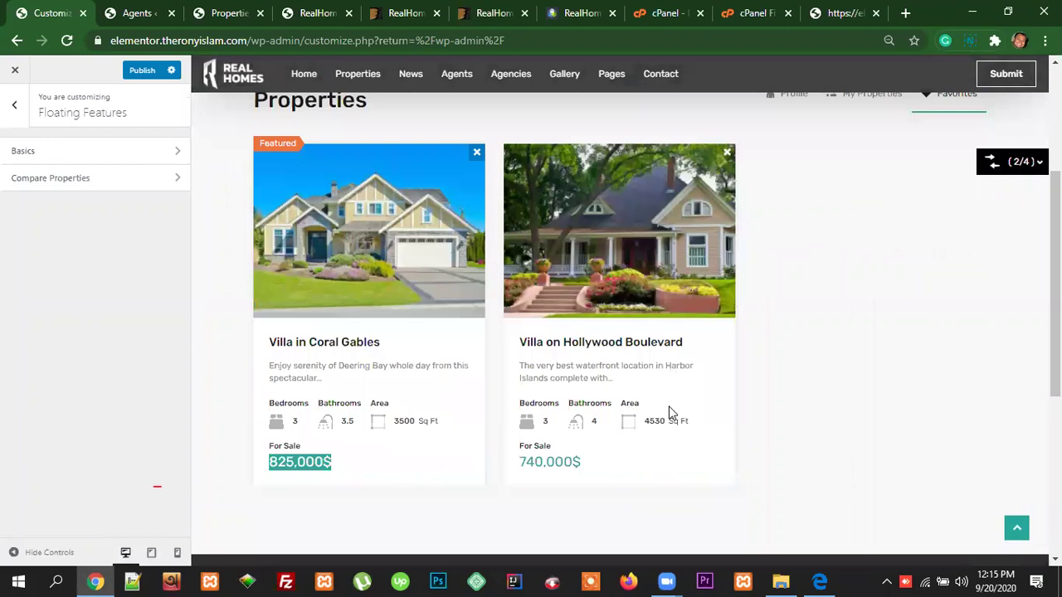
scroll(670, 413, up, 2)
scroll(635, 448, down, 1)
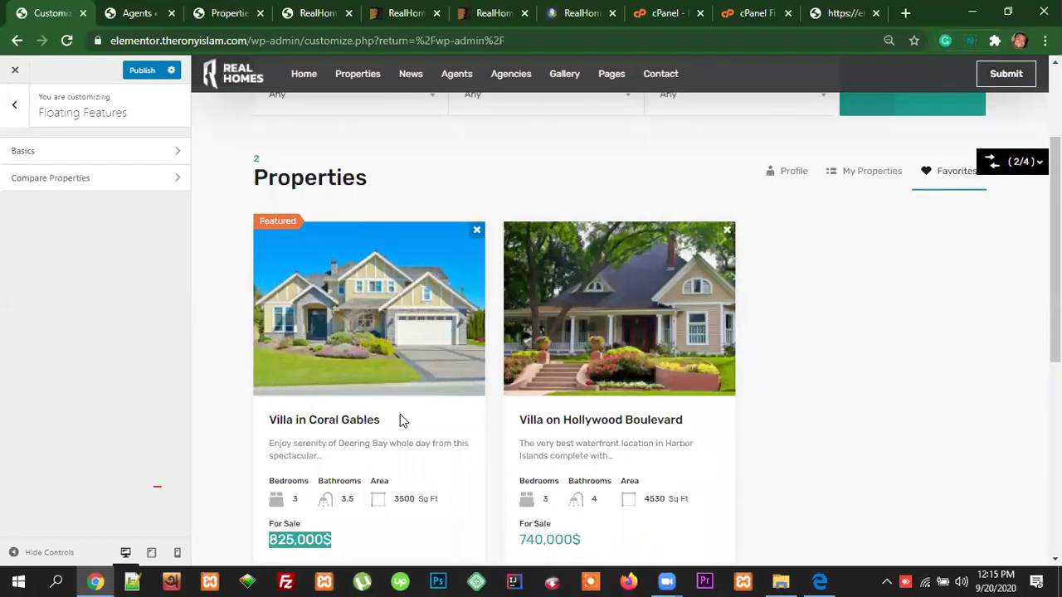
drag(399, 421, 270, 418)
drag(684, 421, 525, 418)
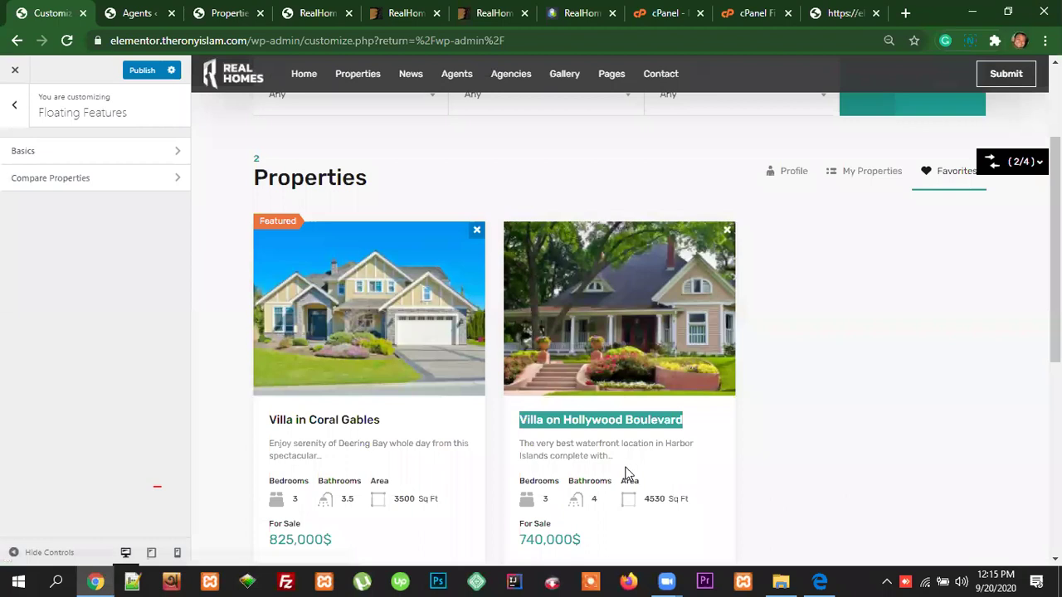
scroll(628, 473, down, 1)
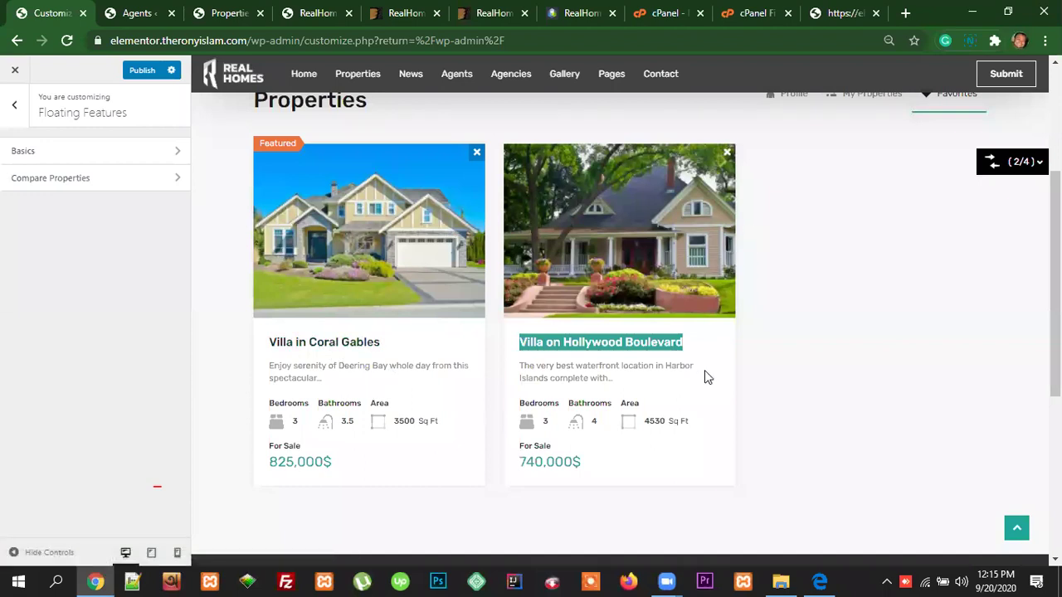
click(677, 460)
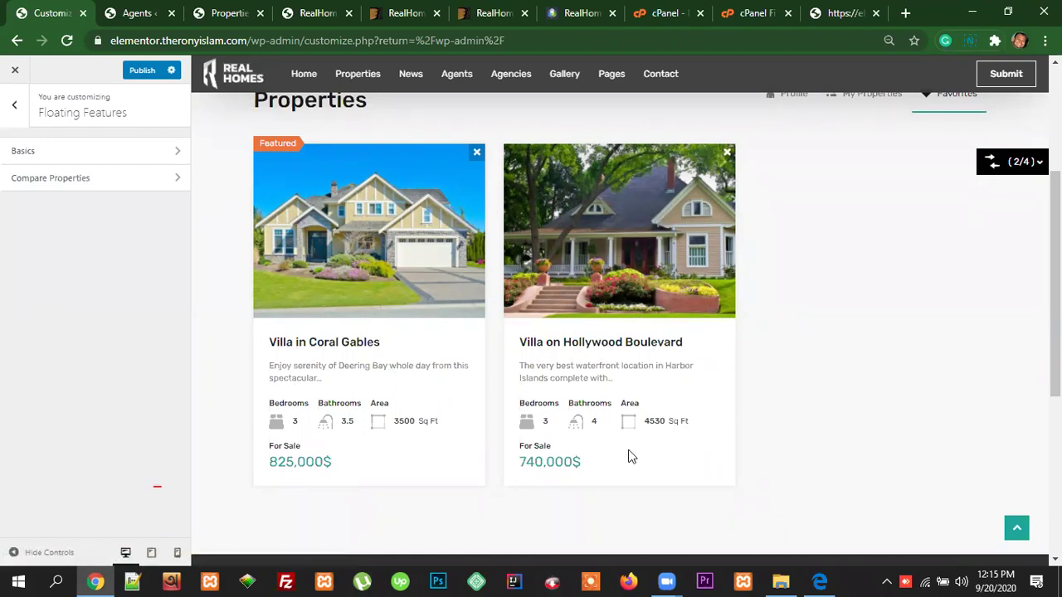
Step: Leave Floating Features, open the Favorites Properties settings and review the button display, favorites page and login options
scroll(749, 465, up, 2)
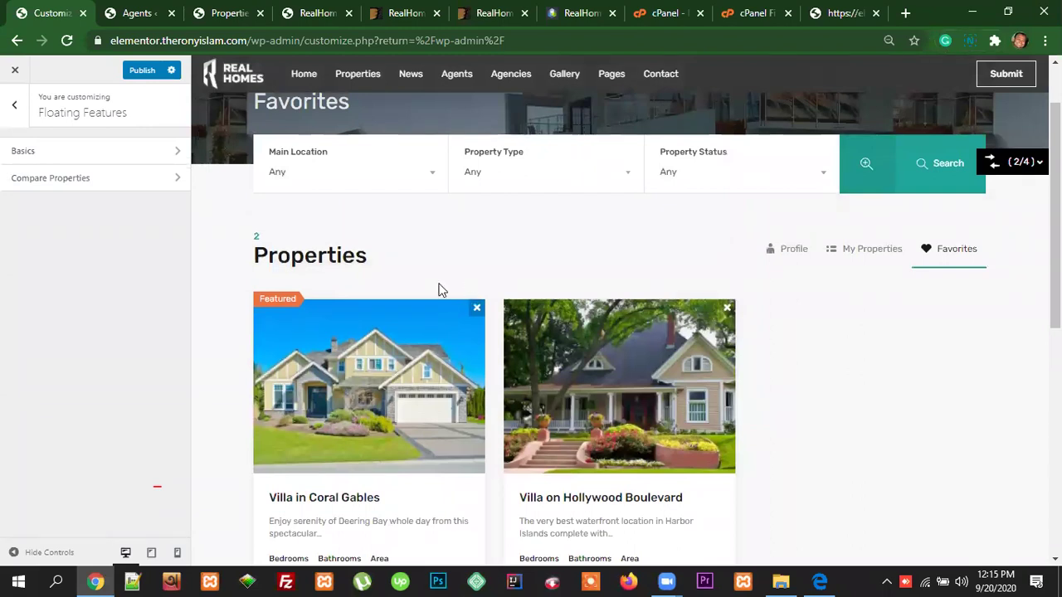
click(14, 109)
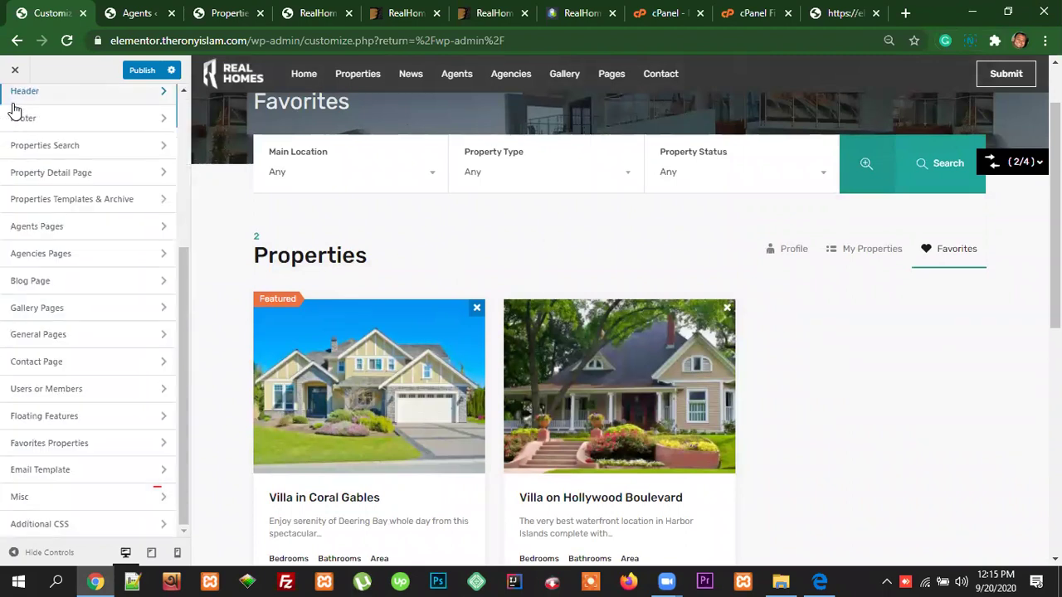
click(75, 453)
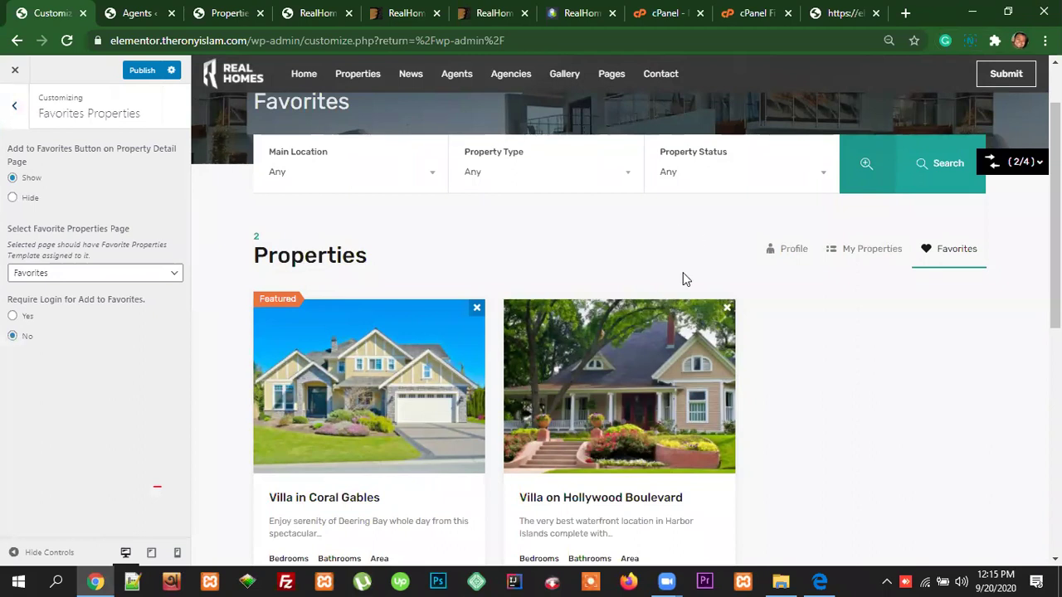
scroll(759, 368, down, 3)
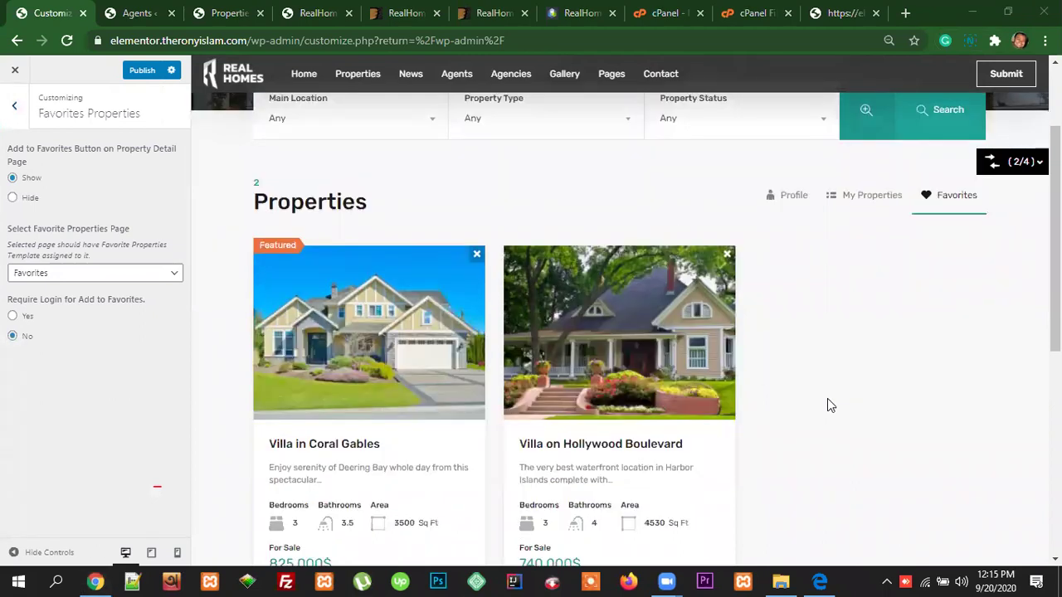
Step: Return to the home page, try the favorite icon on Home in Merrick Way, and highlight the Require Login for Add to Favorites setting
scroll(749, 432, up, 5)
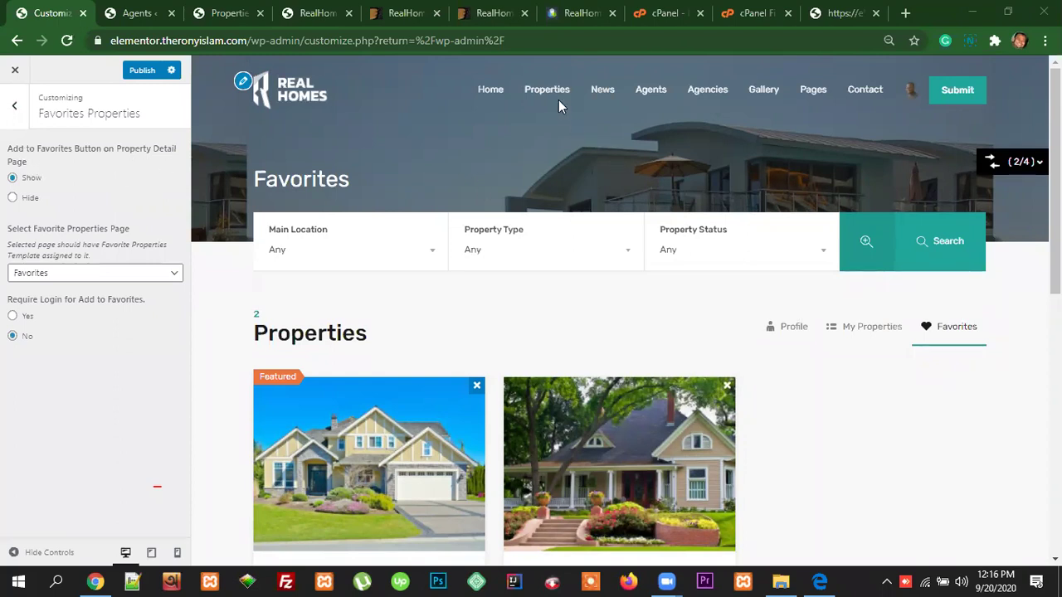
click(490, 93)
scroll(701, 375, down, 5)
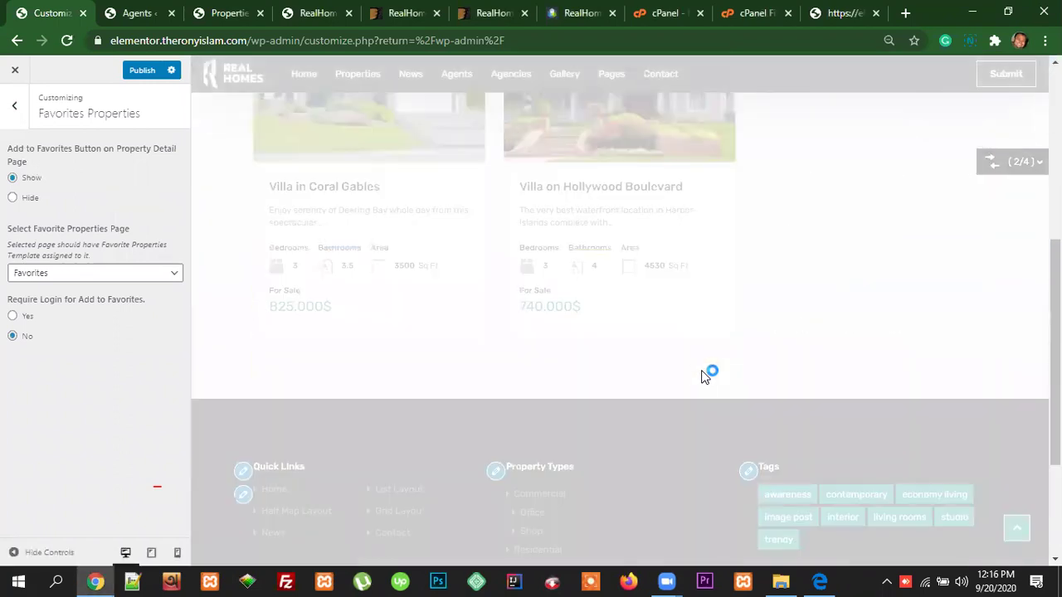
scroll(704, 385, down, 2)
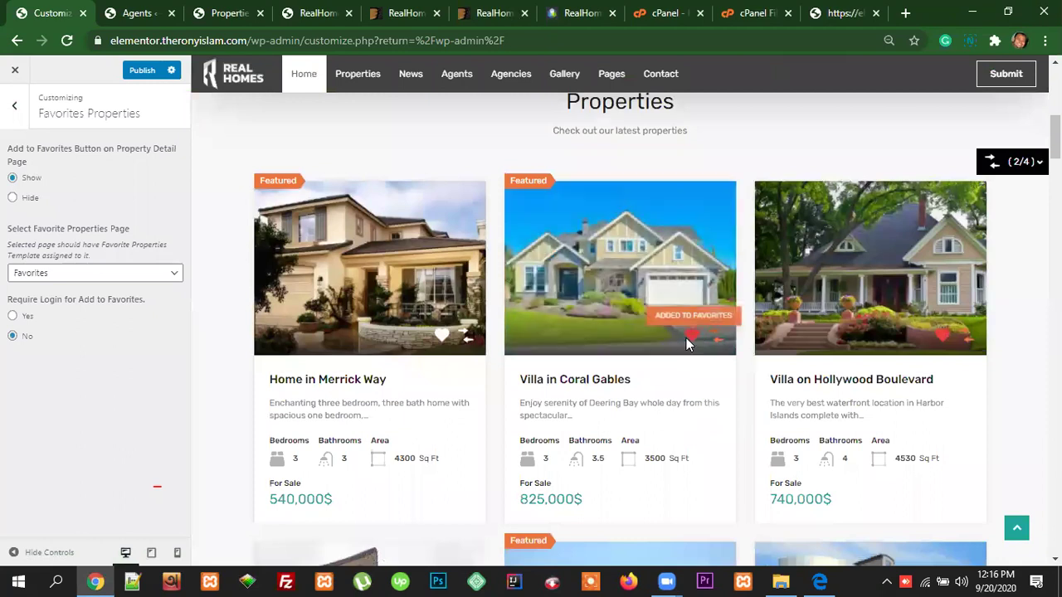
click(441, 345)
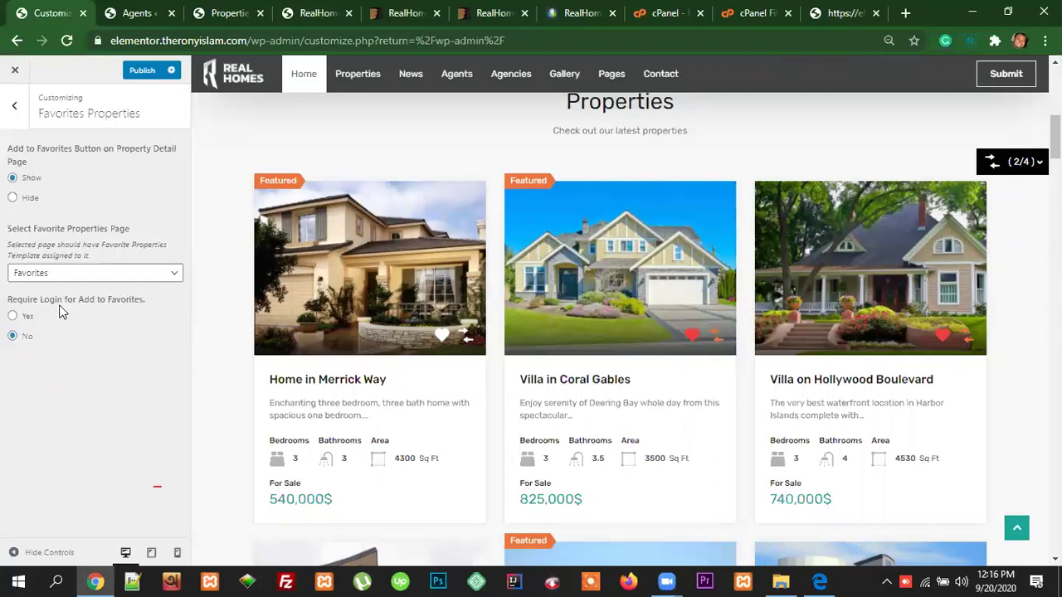
drag(146, 300, 11, 295)
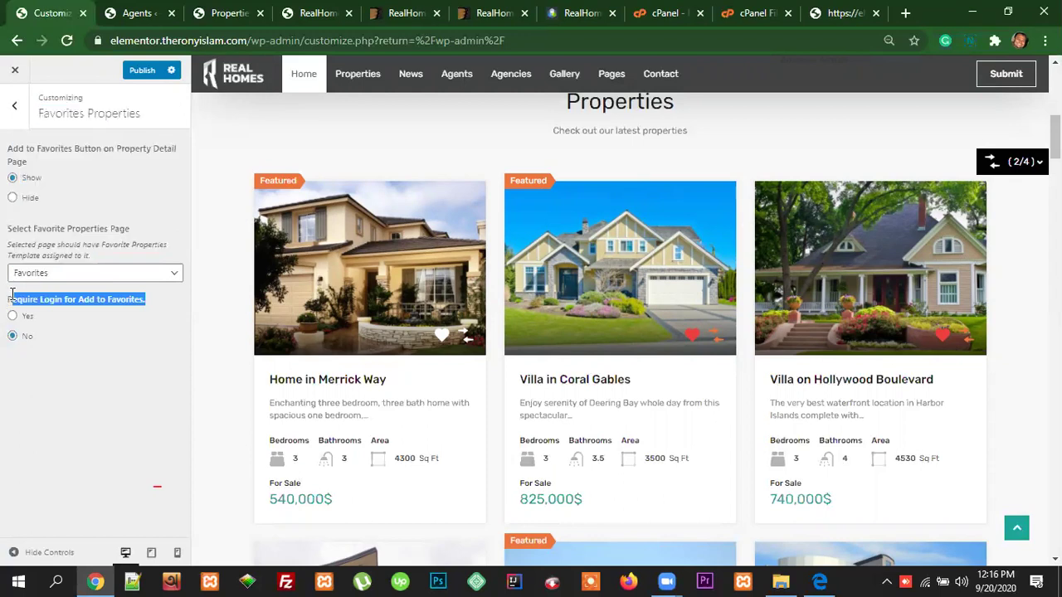
Step: Leave Favorites Properties, open the Misc settings and review the link text, lightbox, placeholder image, scroll-to-top and default image size options
click(115, 355)
scroll(694, 385, down, 4)
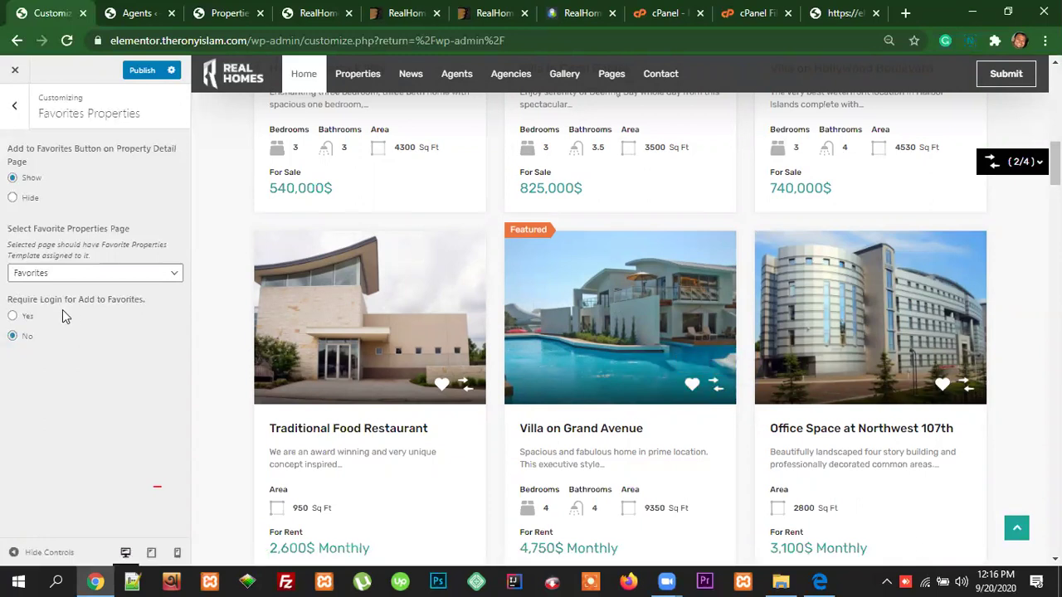
click(15, 114)
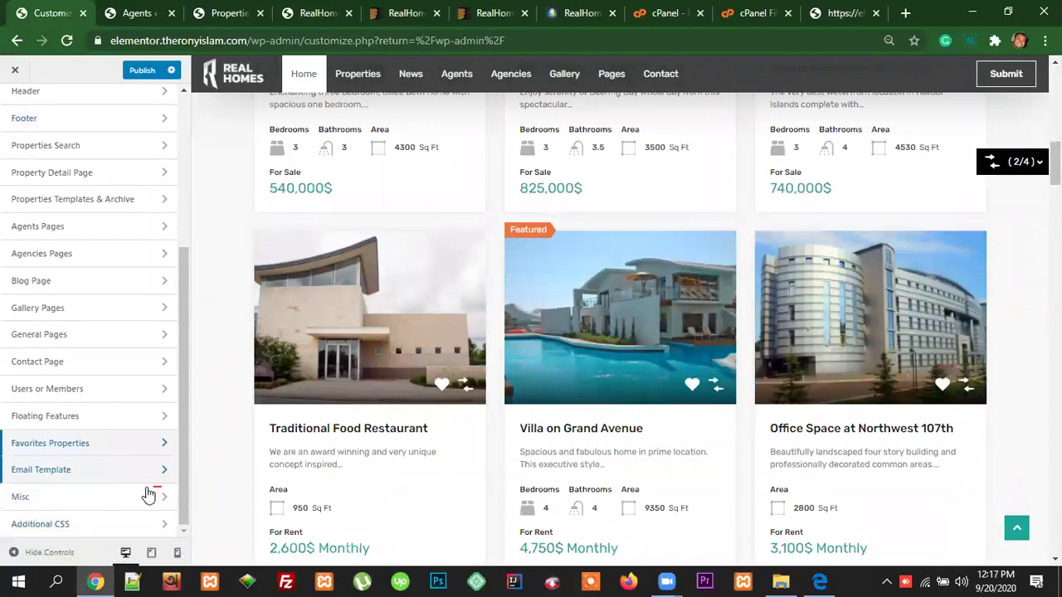
click(42, 497)
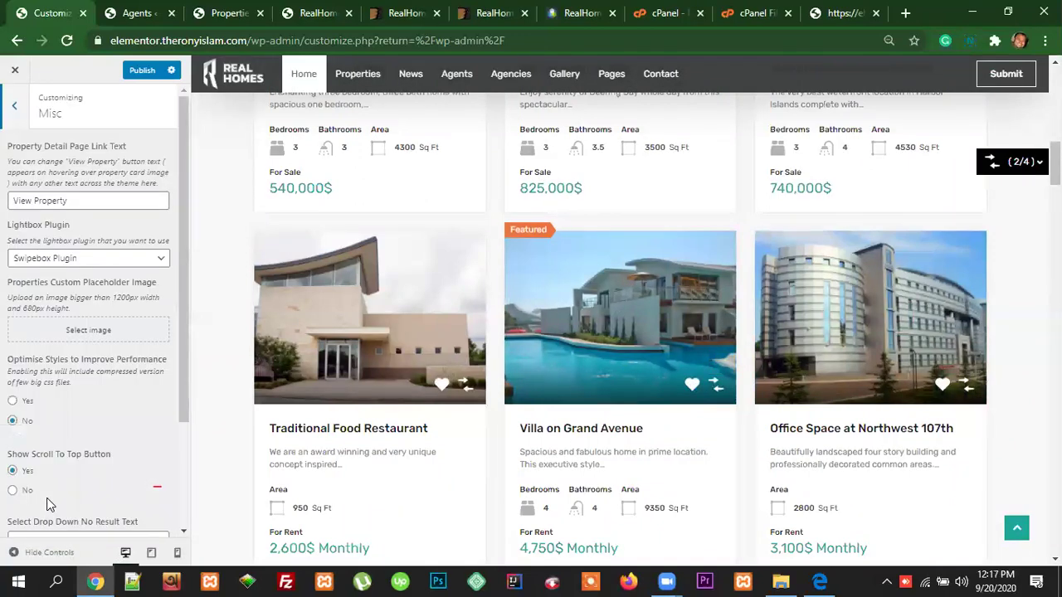
scroll(123, 340, down, 2)
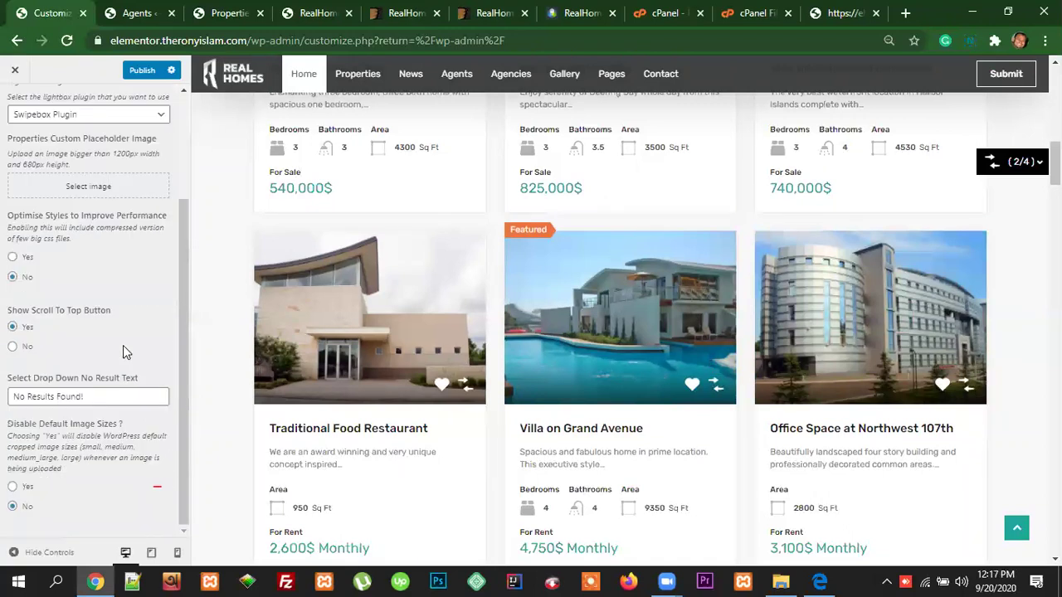
scroll(123, 345, up, 2)
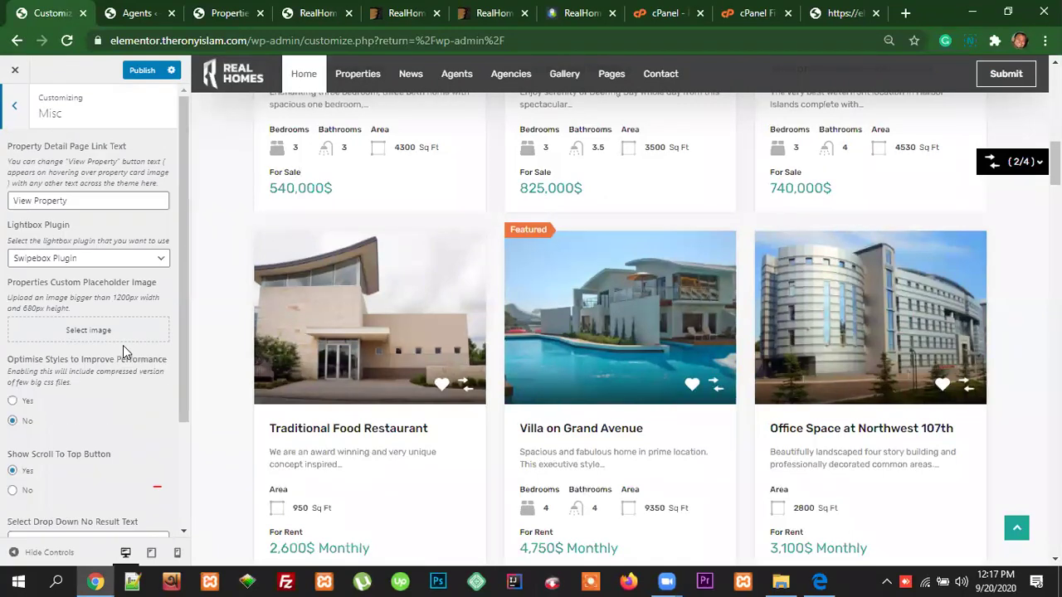
Step: Leave the Misc settings and review the main customizer list from Site Identity through Additional CSS
click(13, 108)
scroll(95, 498, down, 5)
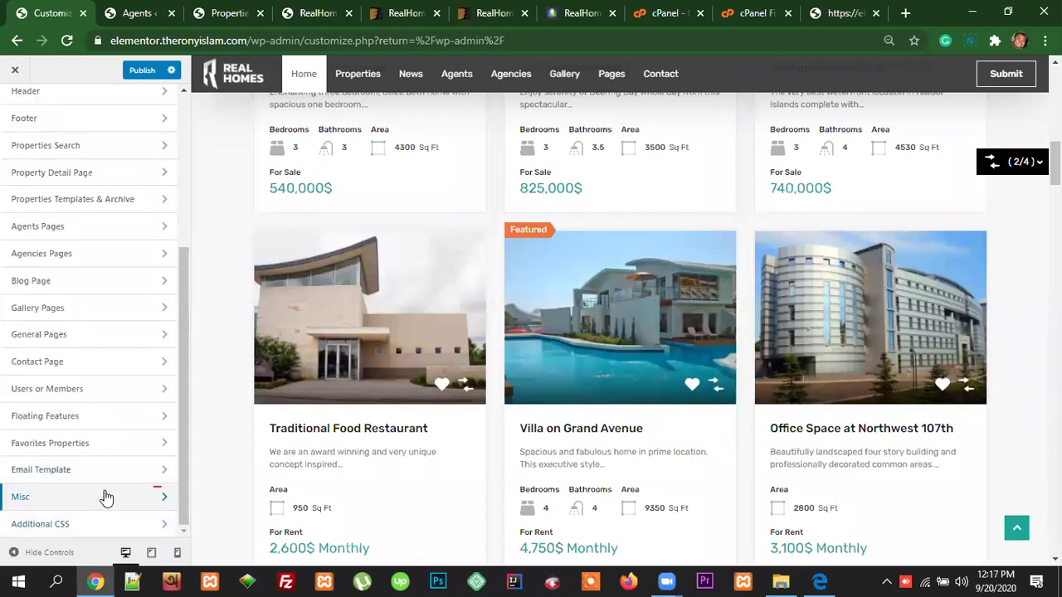
scroll(123, 401, up, 5)
scroll(108, 345, down, 5)
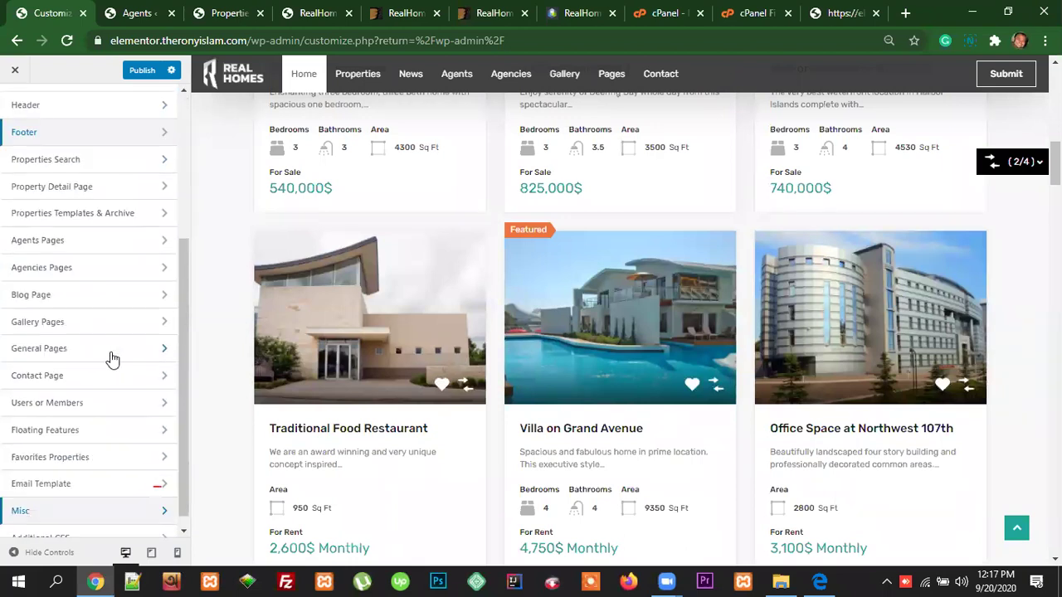
scroll(112, 358, down, 1)
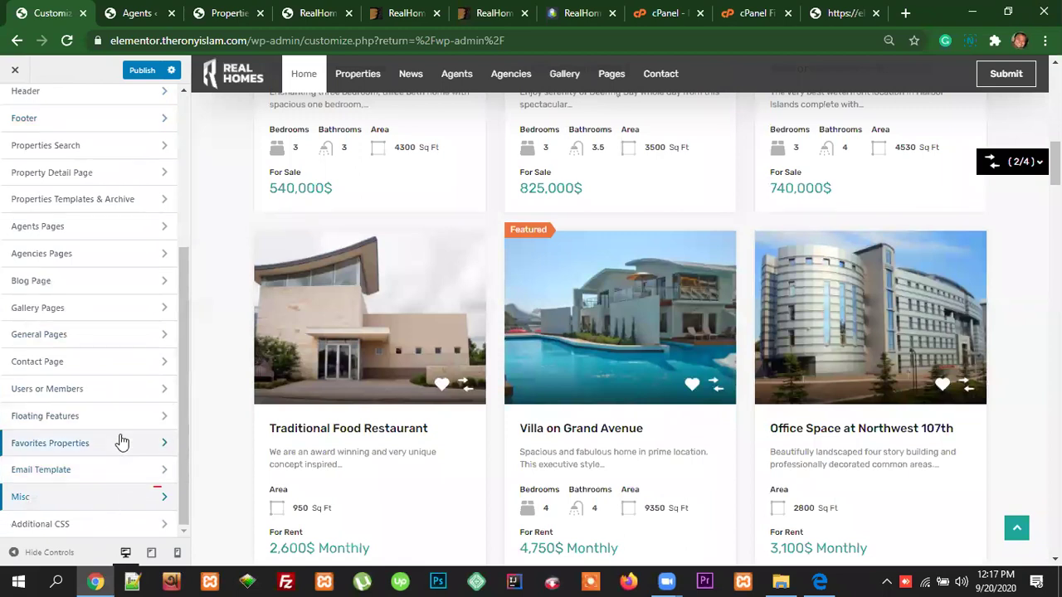
scroll(117, 489, up, 3)
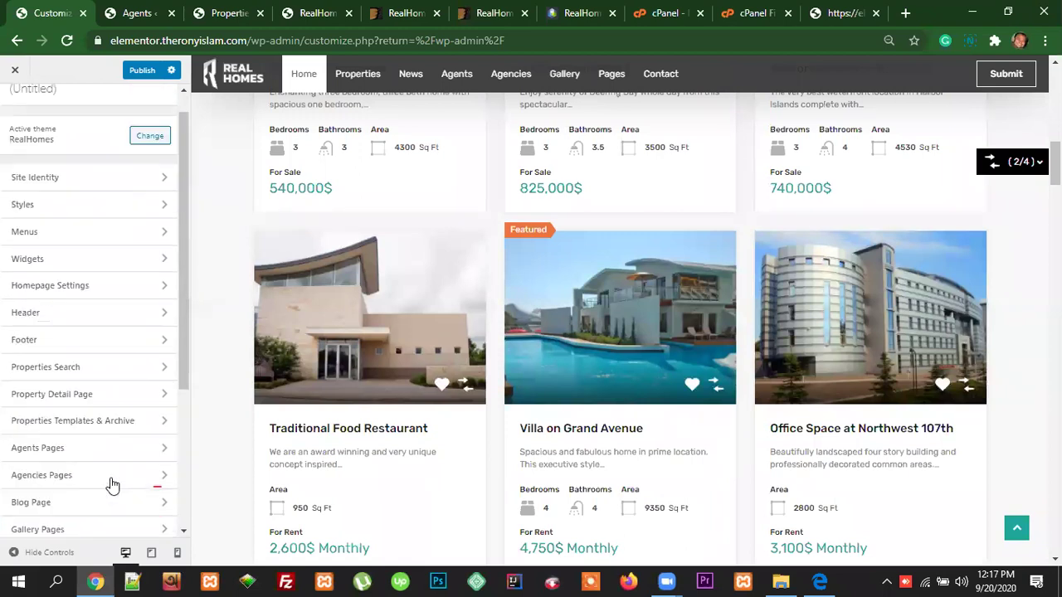
scroll(113, 486, up, 1)
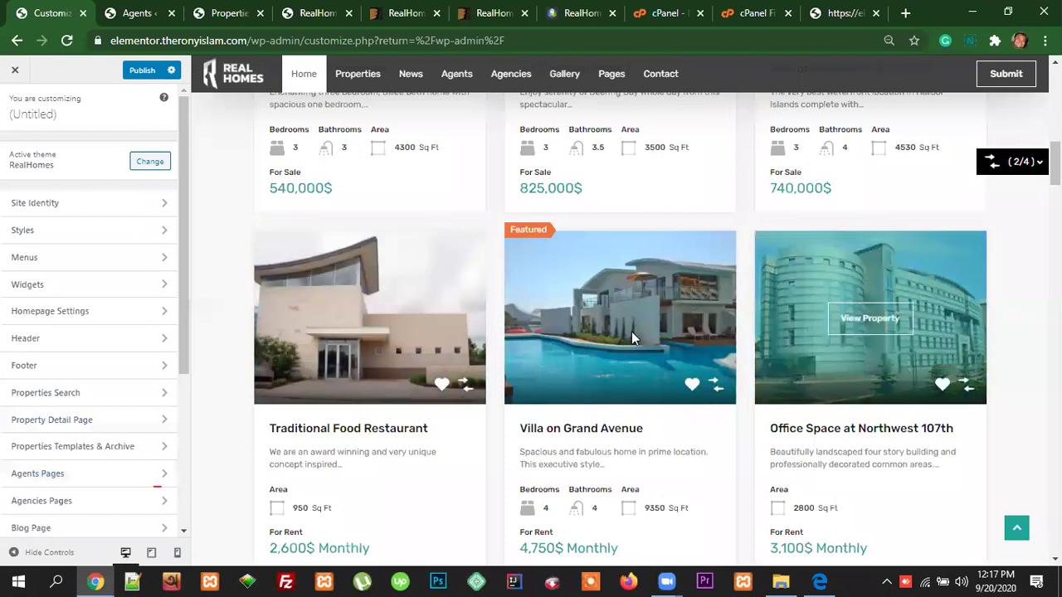
Step: Examine the home page preview from the property listings down to Meet Our Agents and back up to Latest Properties
scroll(652, 493, down, 6)
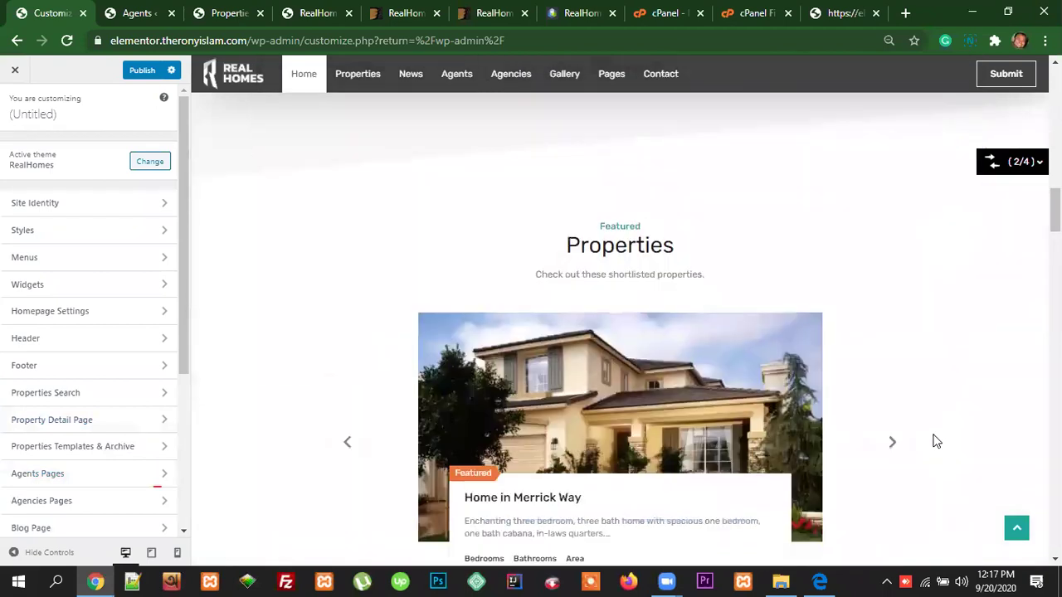
scroll(802, 455, down, 15)
scroll(802, 463, down, 10)
scroll(129, 390, down, 3)
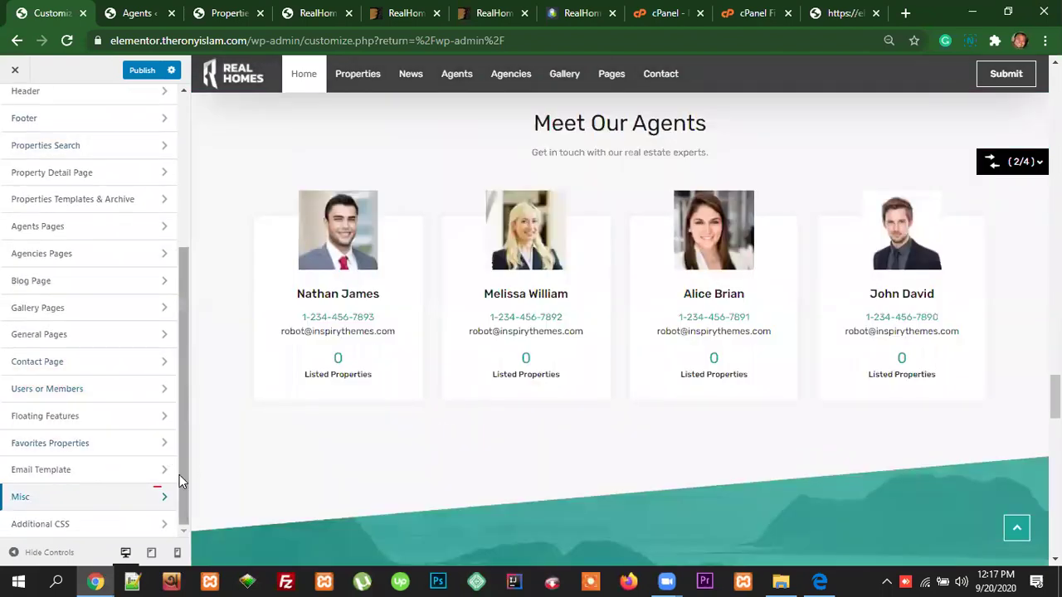
drag(179, 478, 204, 315)
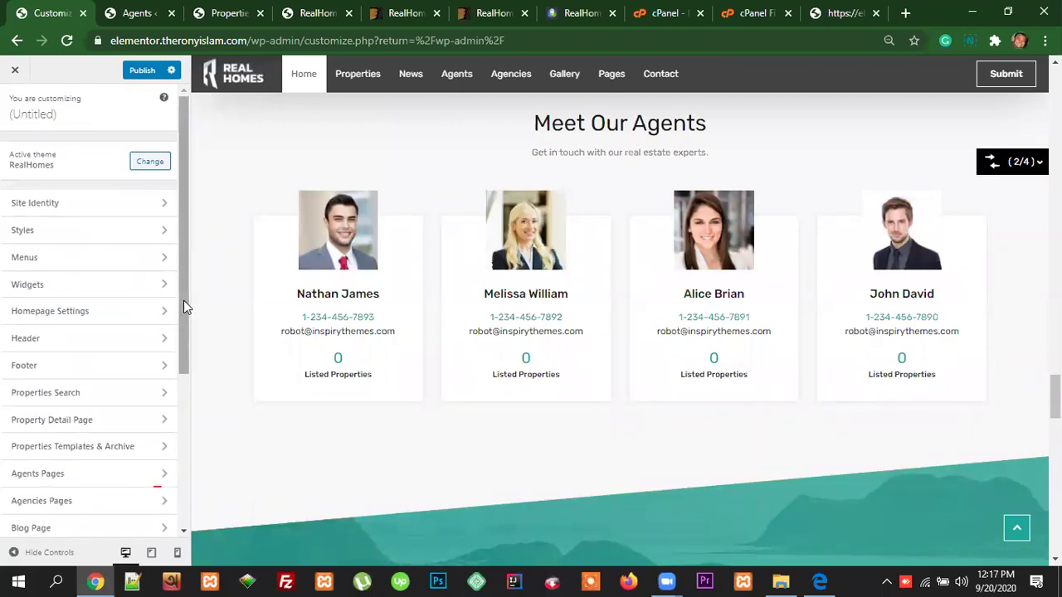
drag(185, 302, 185, 281)
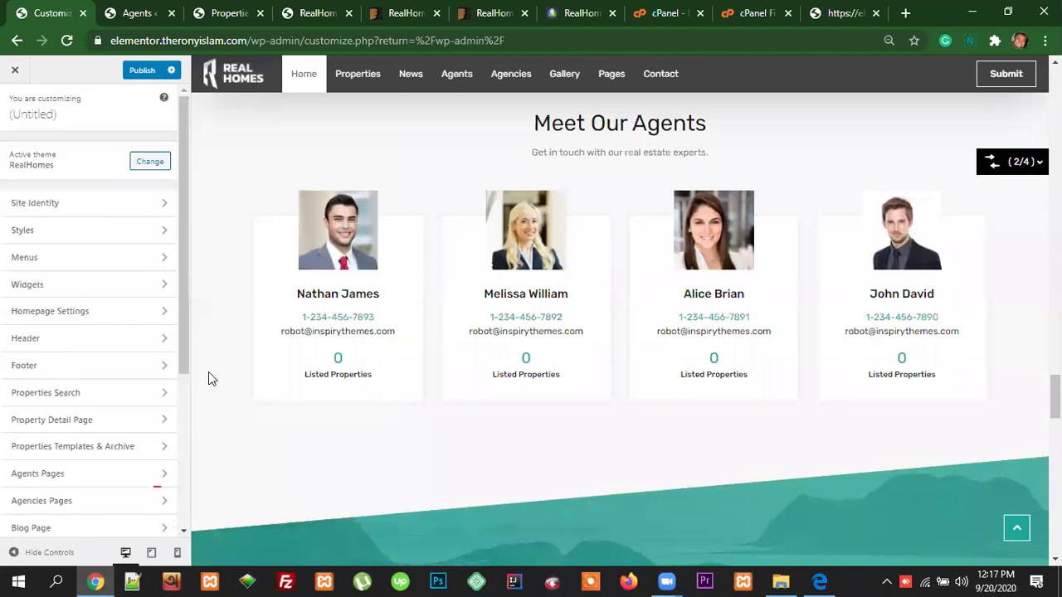
scroll(211, 332, up, 2)
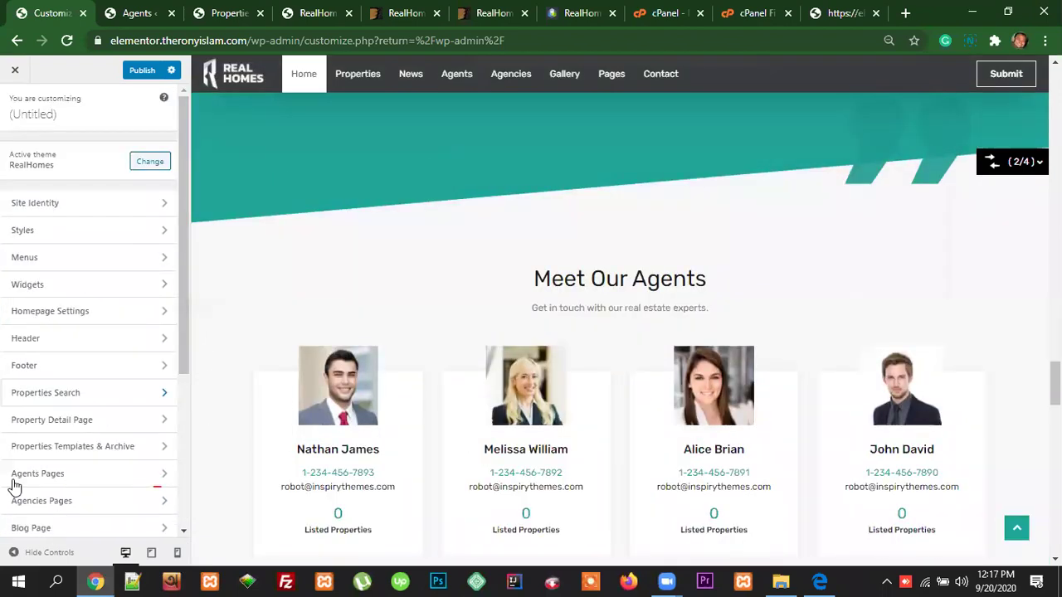
drag(180, 321, 239, 439)
scroll(749, 403, up, 10)
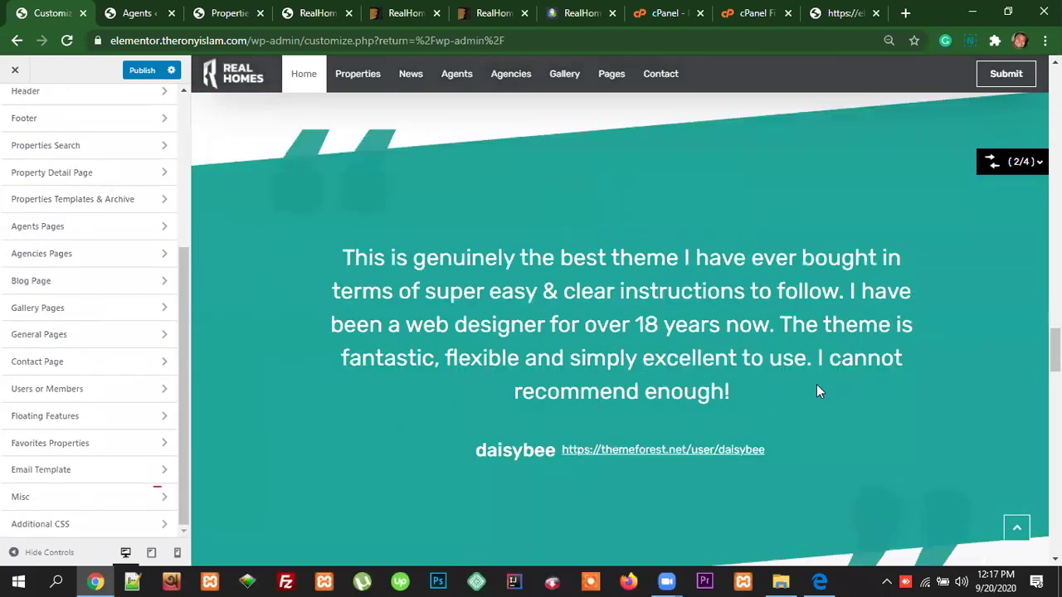
scroll(715, 408, up, 15)
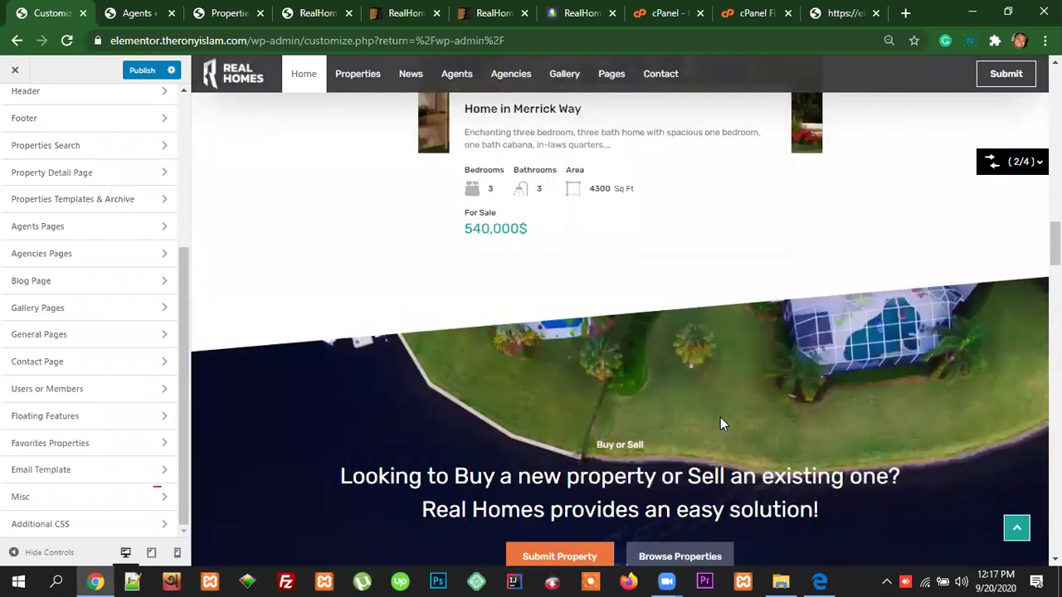
scroll(722, 423, up, 10)
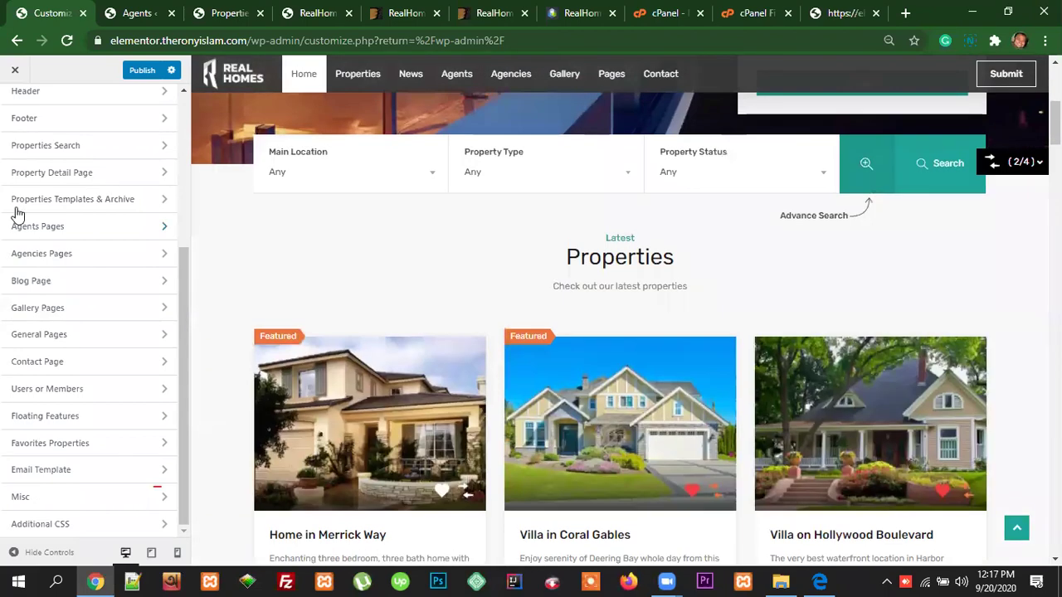
Step: Look over the customizer sections once more alongside the home page's slider, Let Us Call You form and property search bar
scroll(108, 219, up, 3)
scroll(66, 287, up, 3)
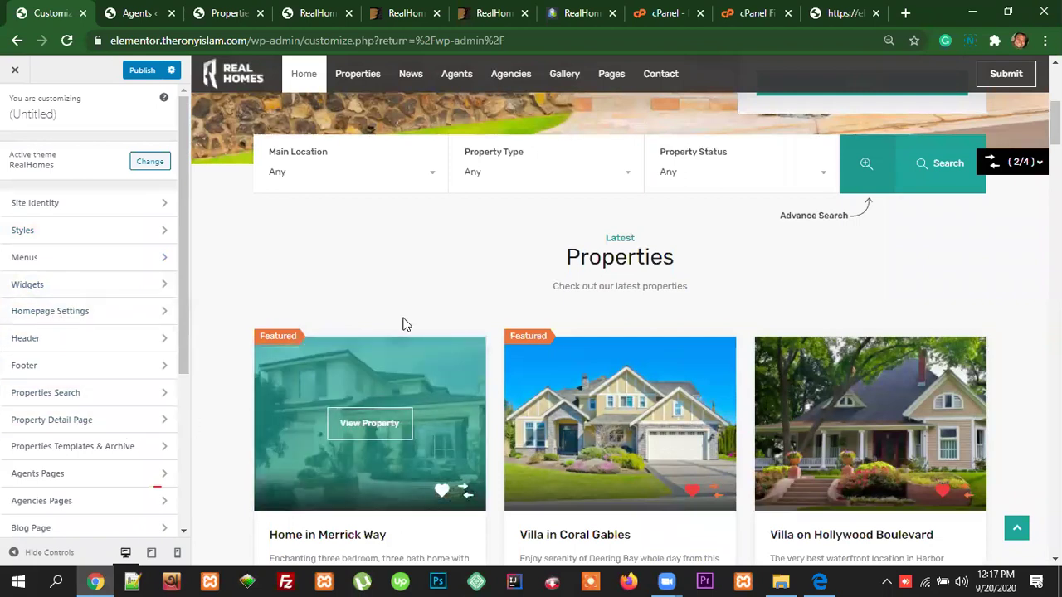
scroll(472, 339, up, 2)
scroll(476, 340, up, 3)
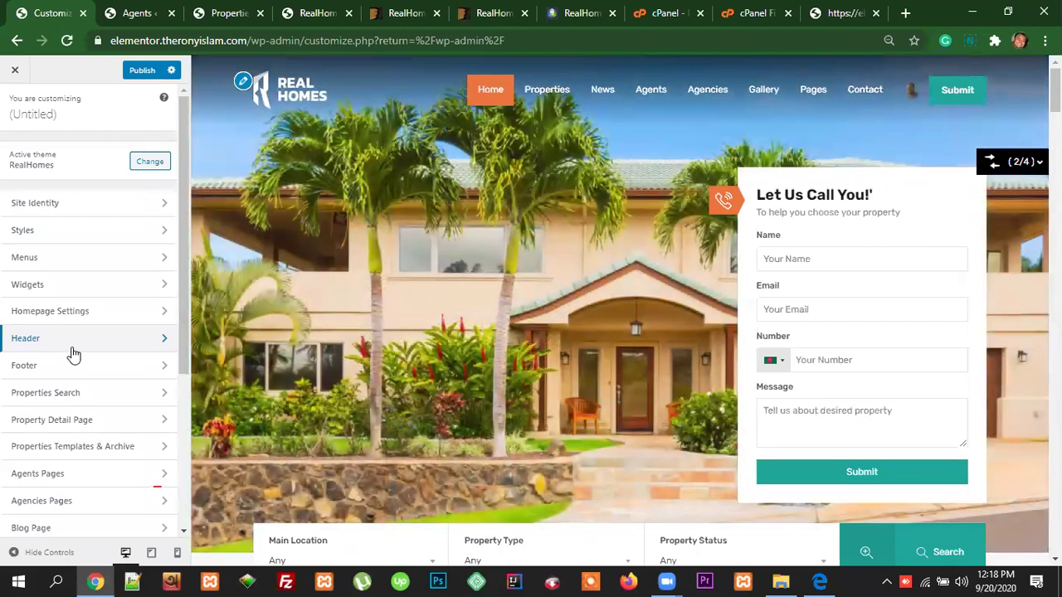
scroll(61, 462, down, 3)
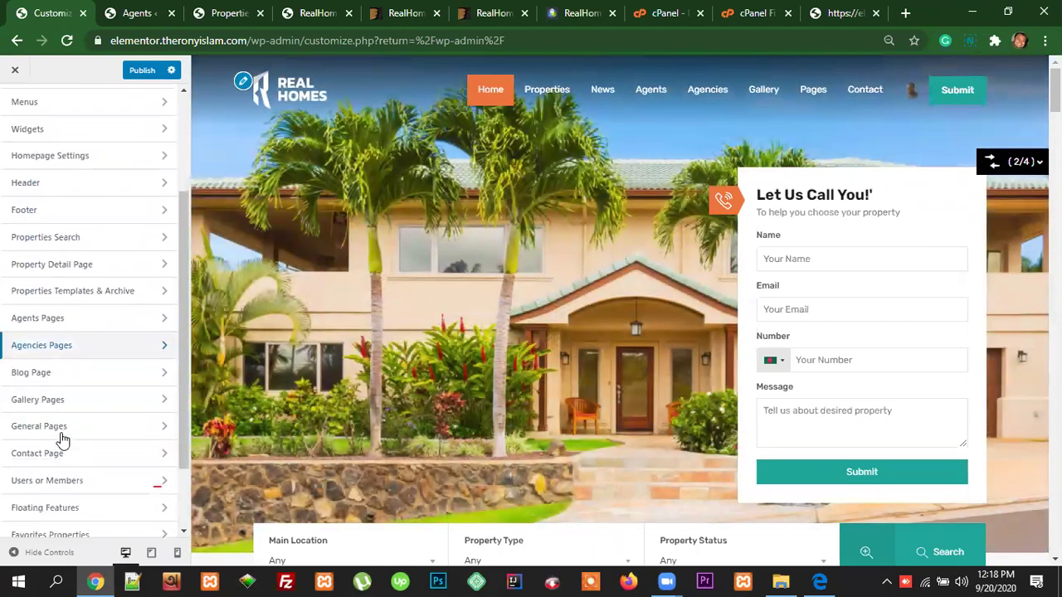
scroll(83, 437, down, 1)
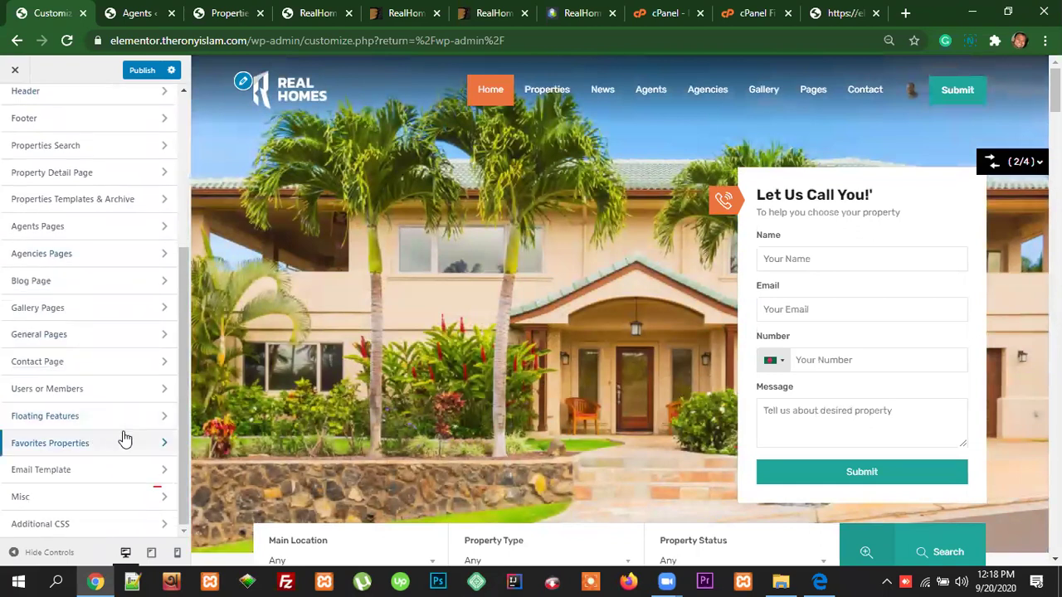
scroll(124, 439, up, 4)
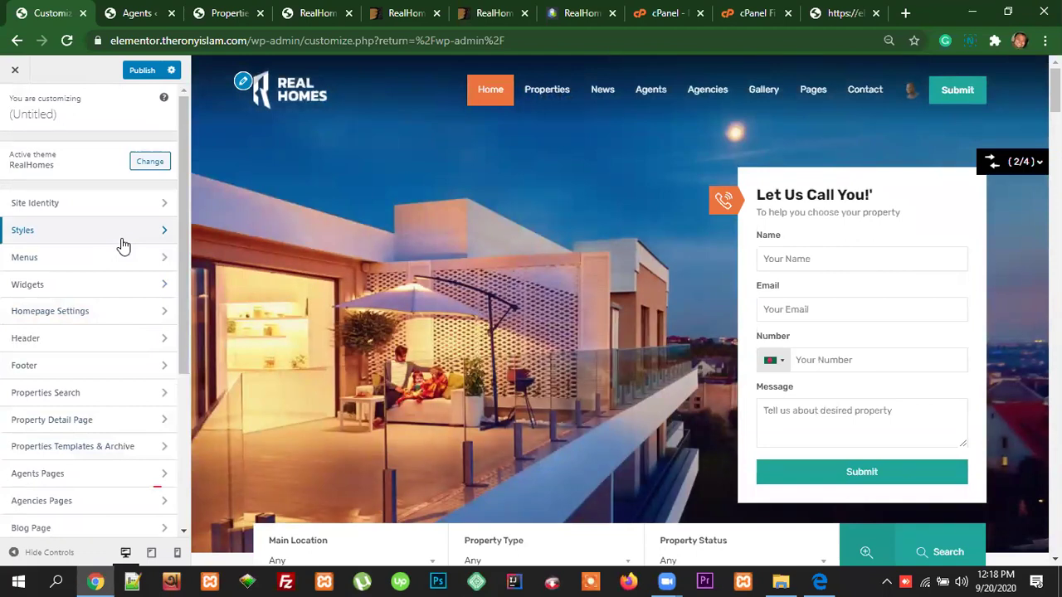
scroll(581, 433, down, 1)
scroll(581, 434, down, 1)
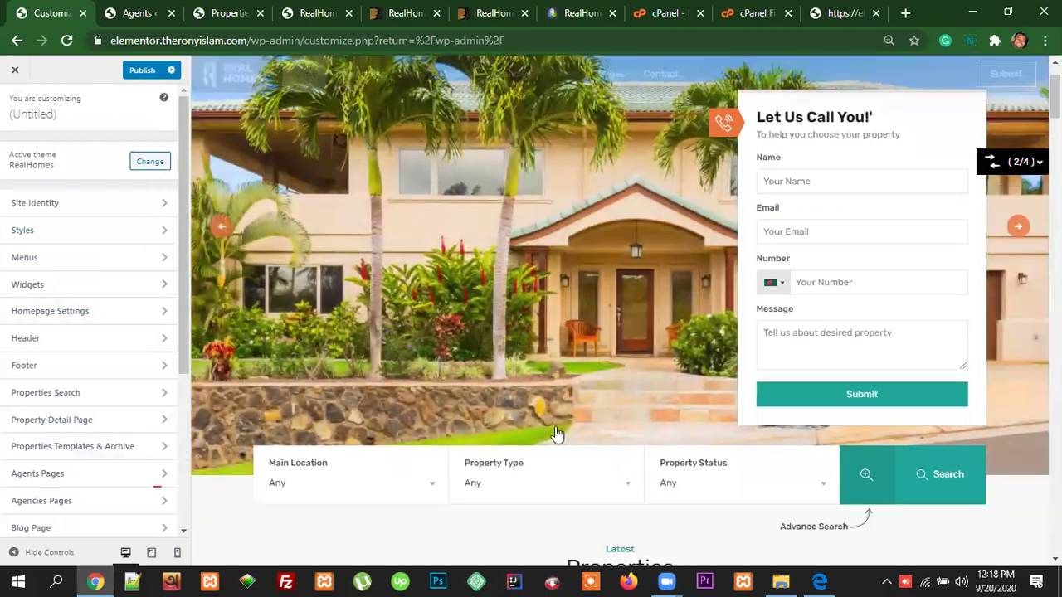
scroll(90, 350, down, 1)
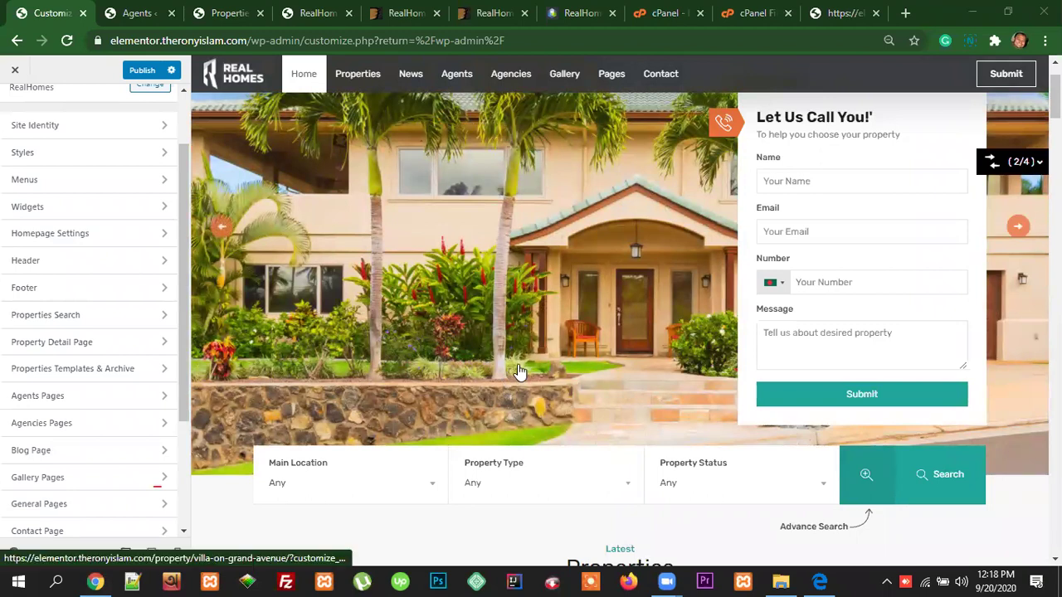
drag(182, 319, 196, 278)
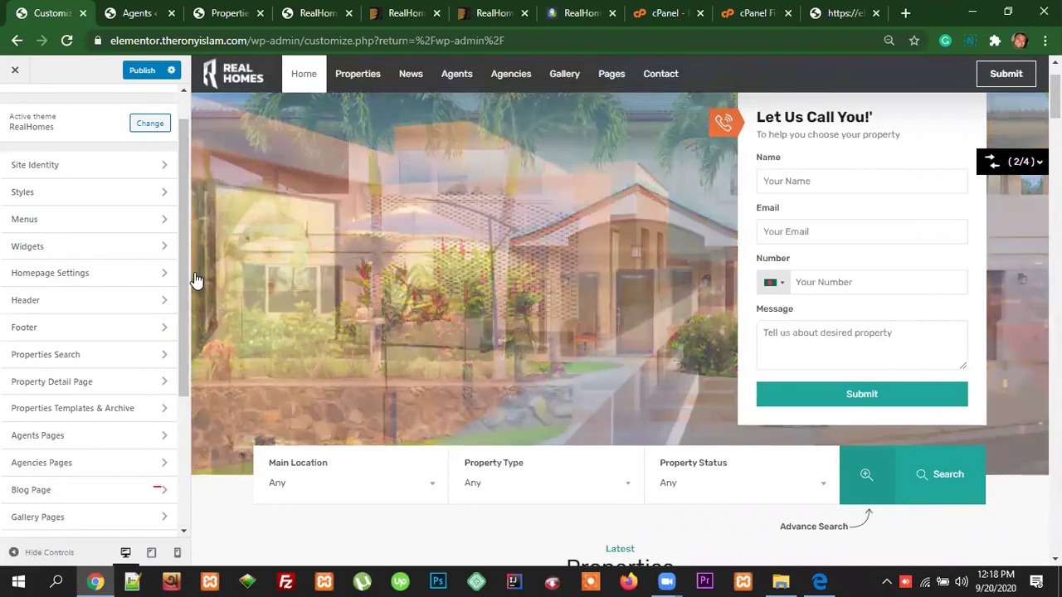
Step: Look at the RealHomes theme's ThemeForest demo preview and item page, clear the title highlight and return to the customizer
click(407, 13)
click(498, 14)
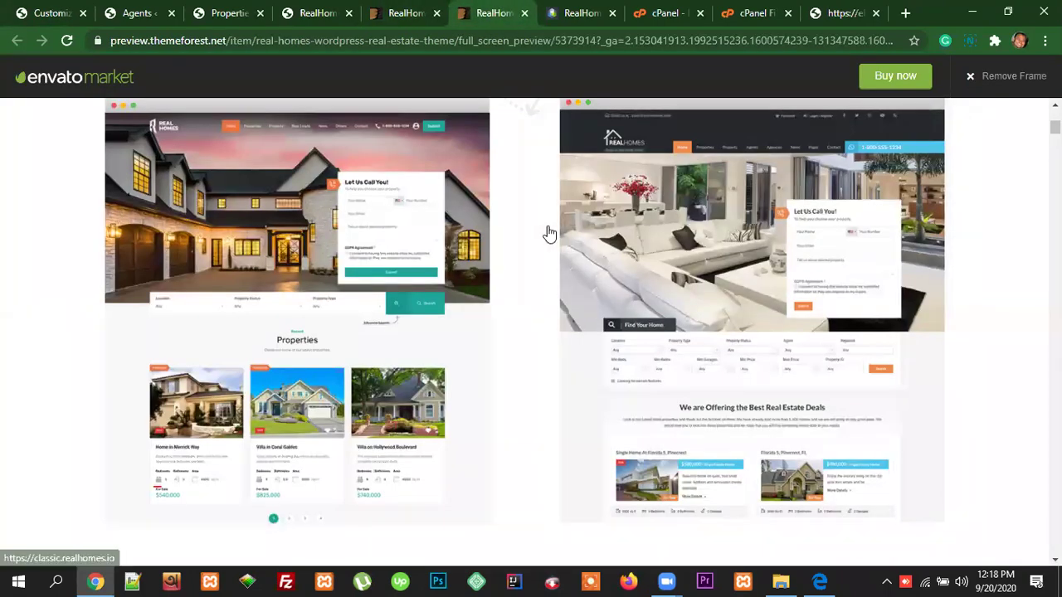
scroll(457, 247, up, 5)
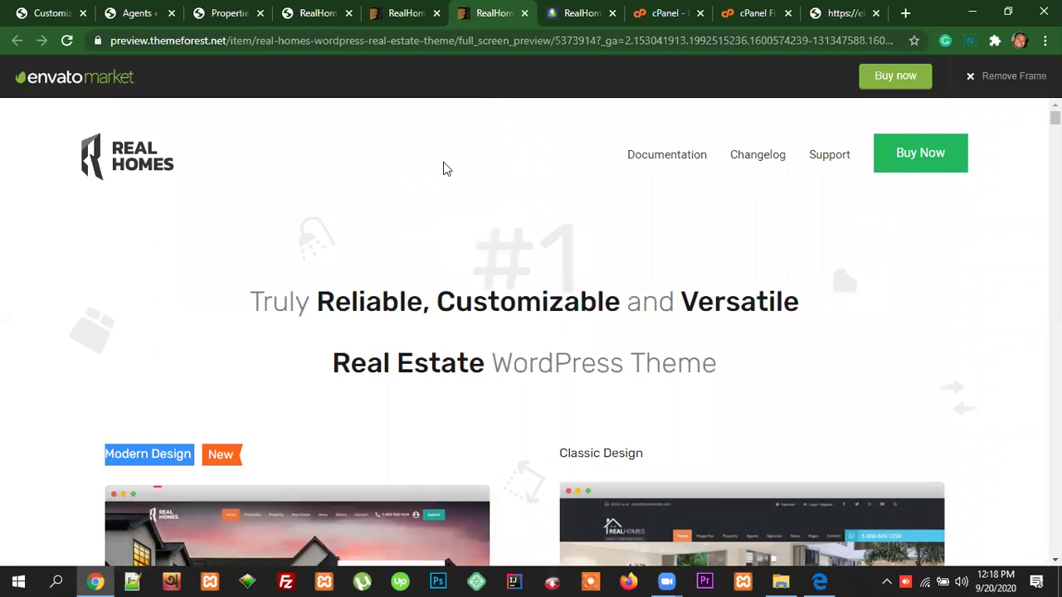
click(405, 15)
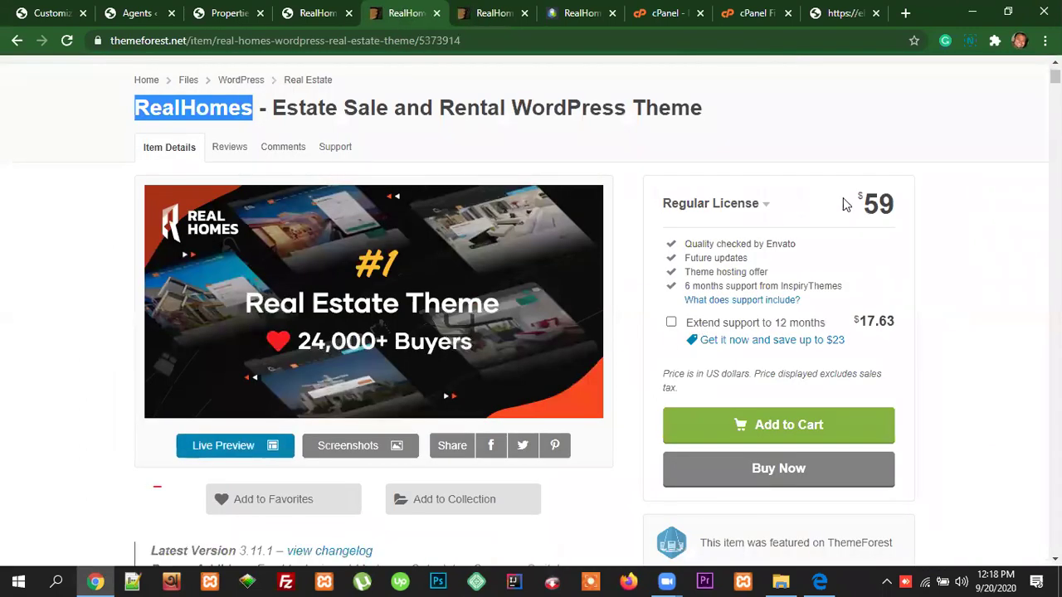
click(913, 101)
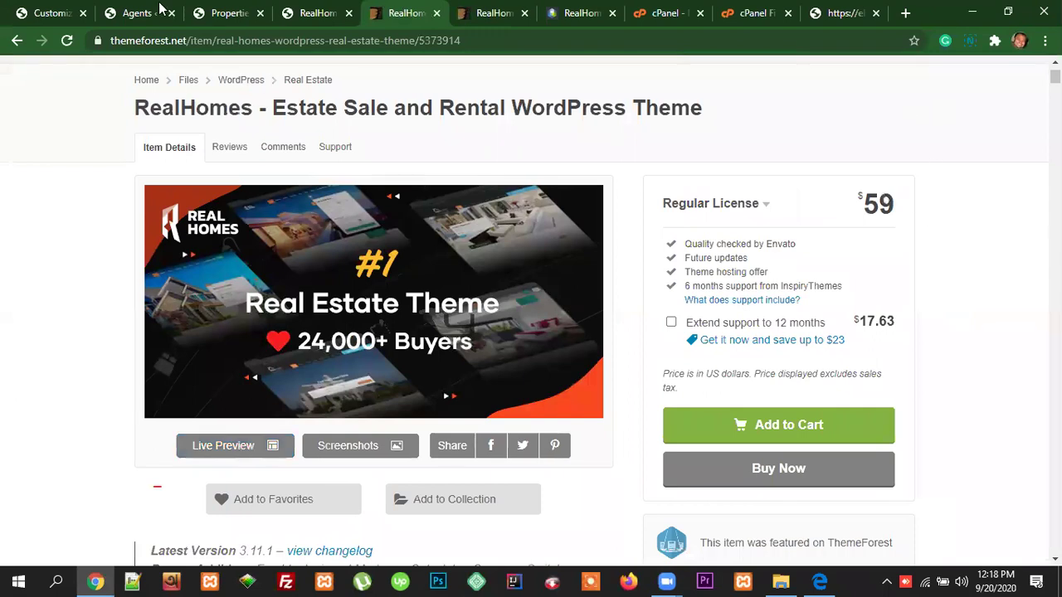
click(58, 13)
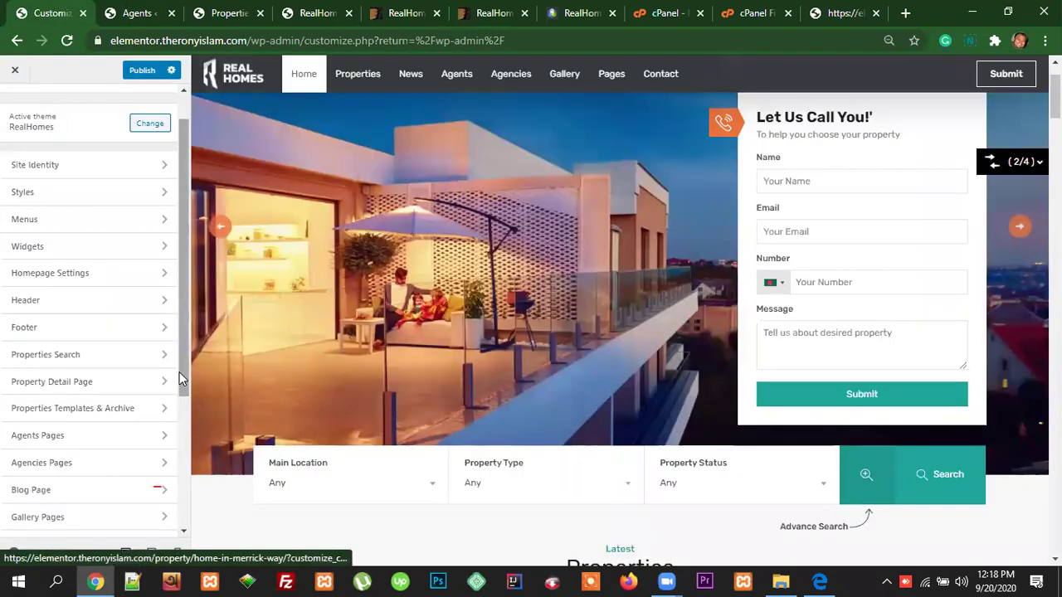
drag(185, 375, 190, 354)
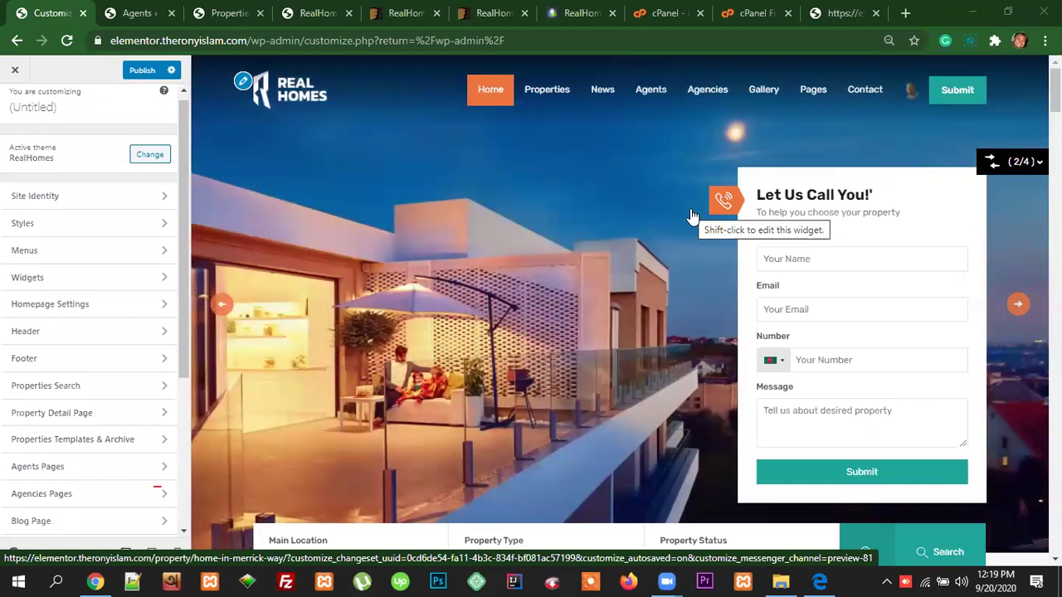
Step: Switch to the WordPress Agents list, decline the Elementor contributor notice and look through the listed agents
click(129, 14)
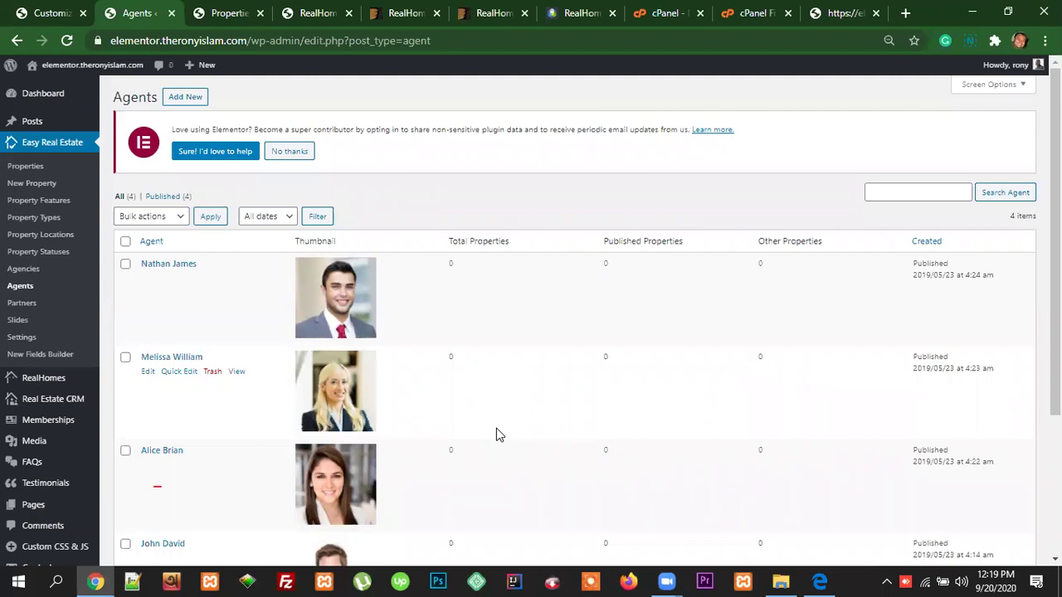
click(297, 160)
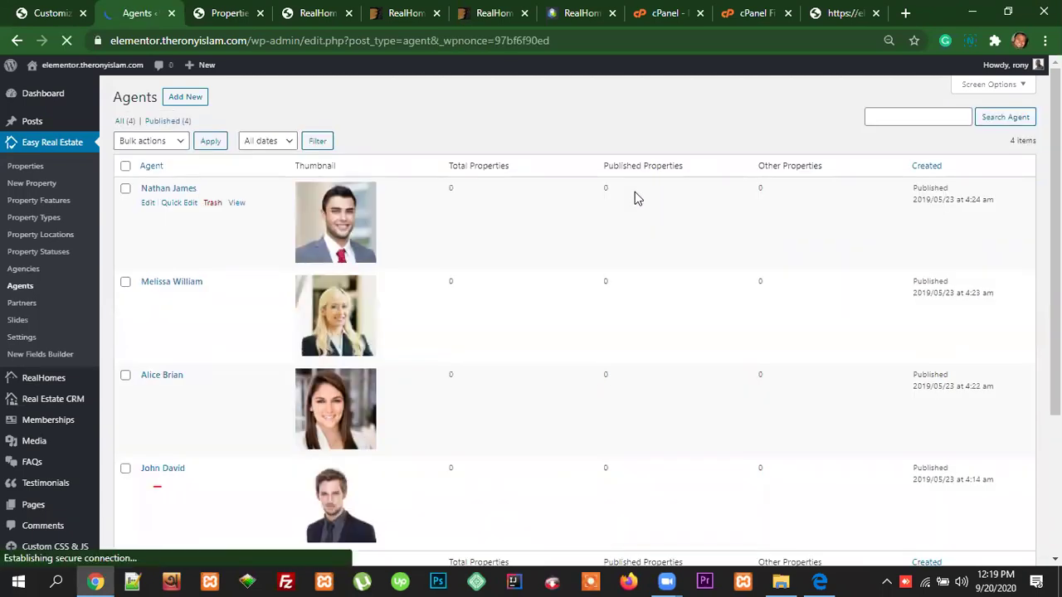
scroll(443, 441, down, 3)
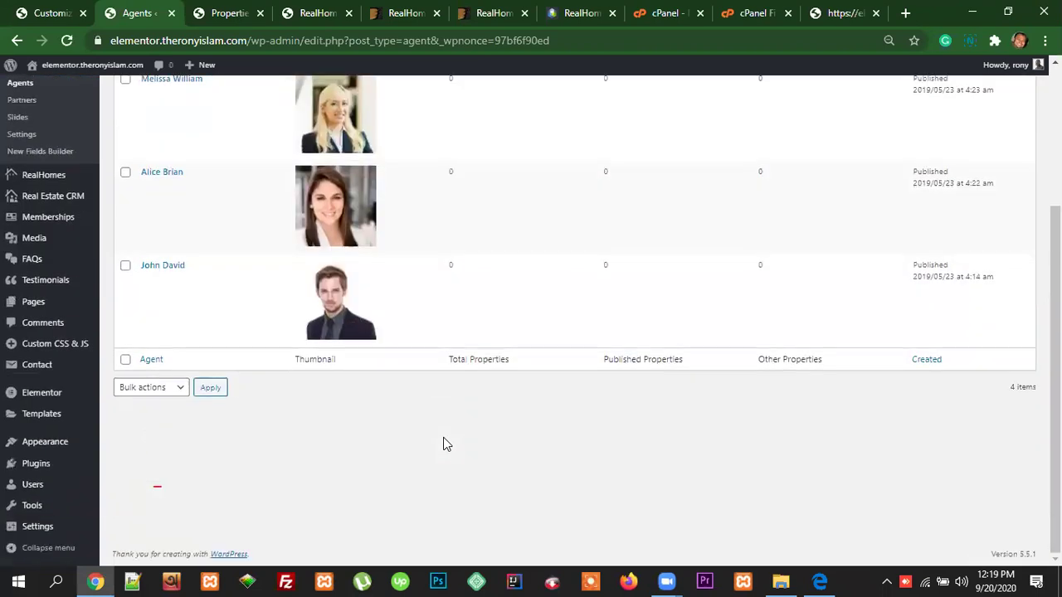
Step: Look over the property columns of the WordPress Agents list and return to the RealHomes customizer with its home page preview
scroll(448, 440, up, 3)
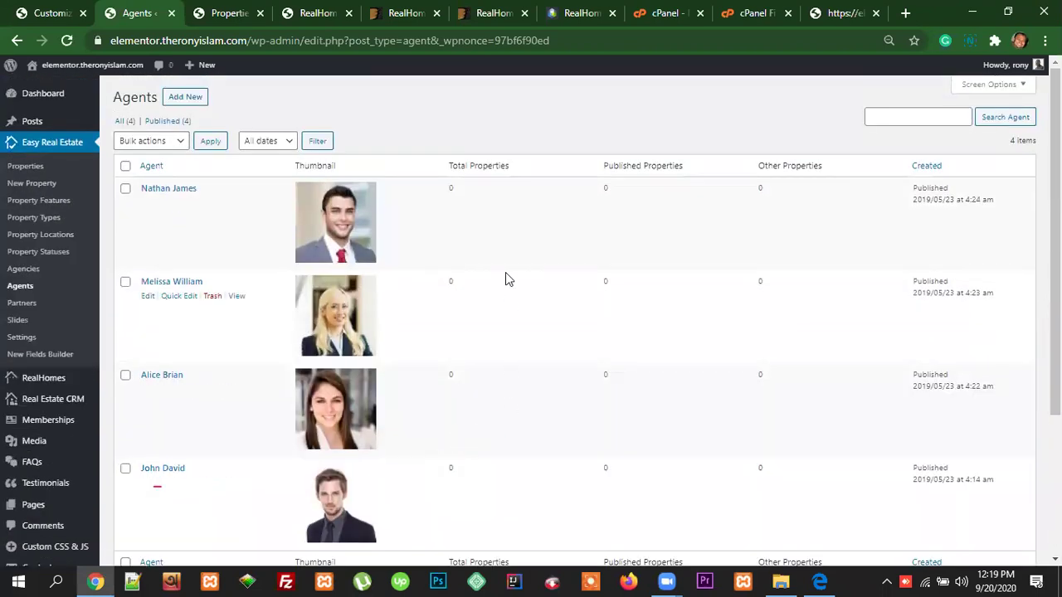
drag(448, 189, 417, 472)
scroll(512, 462, down, 3)
click(417, 472)
scroll(510, 369, up, 3)
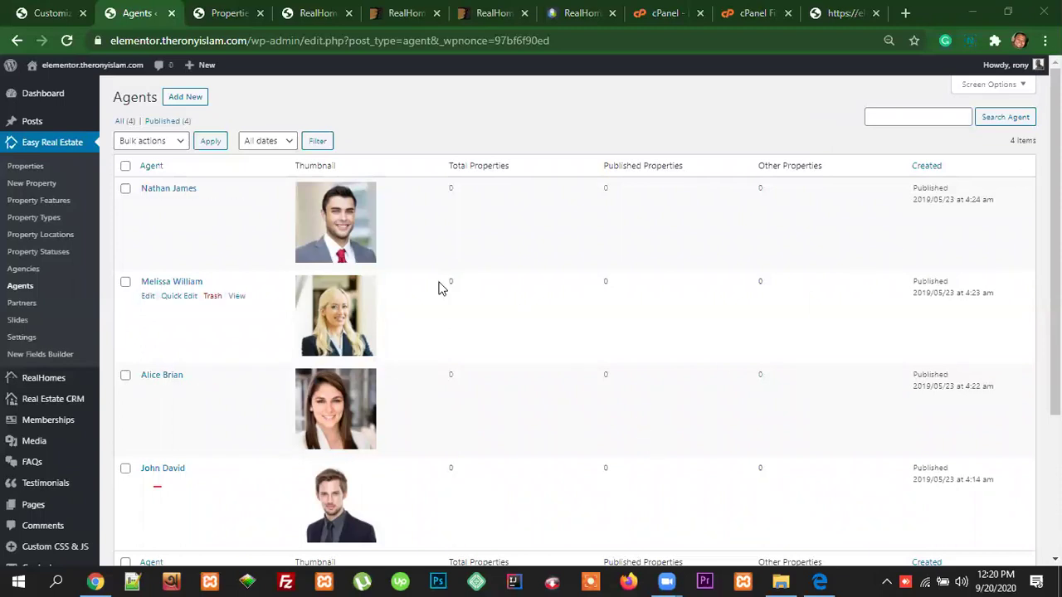
click(51, 14)
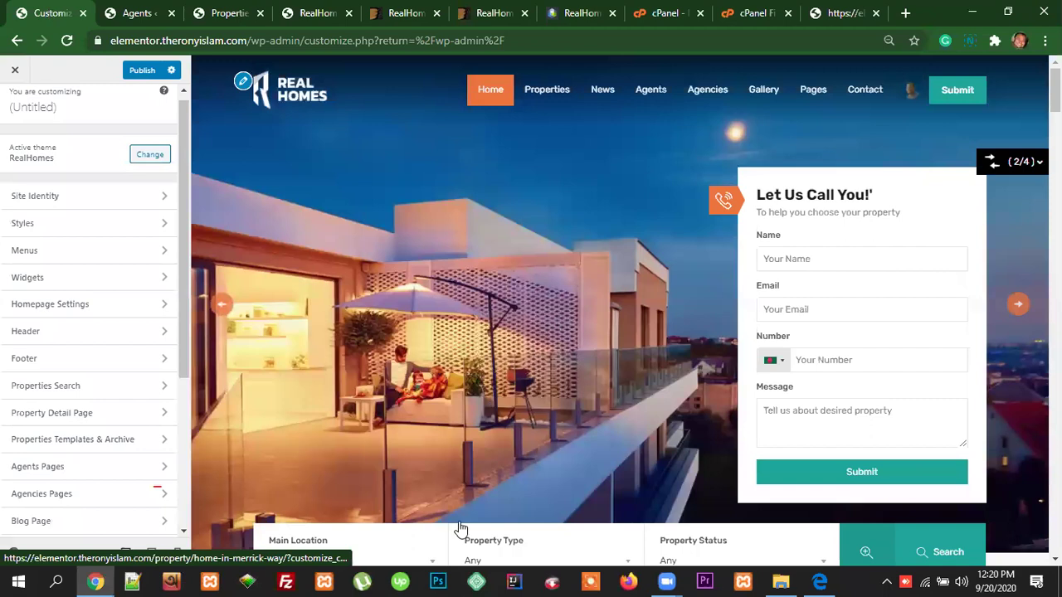
mouse_move(674, 580)
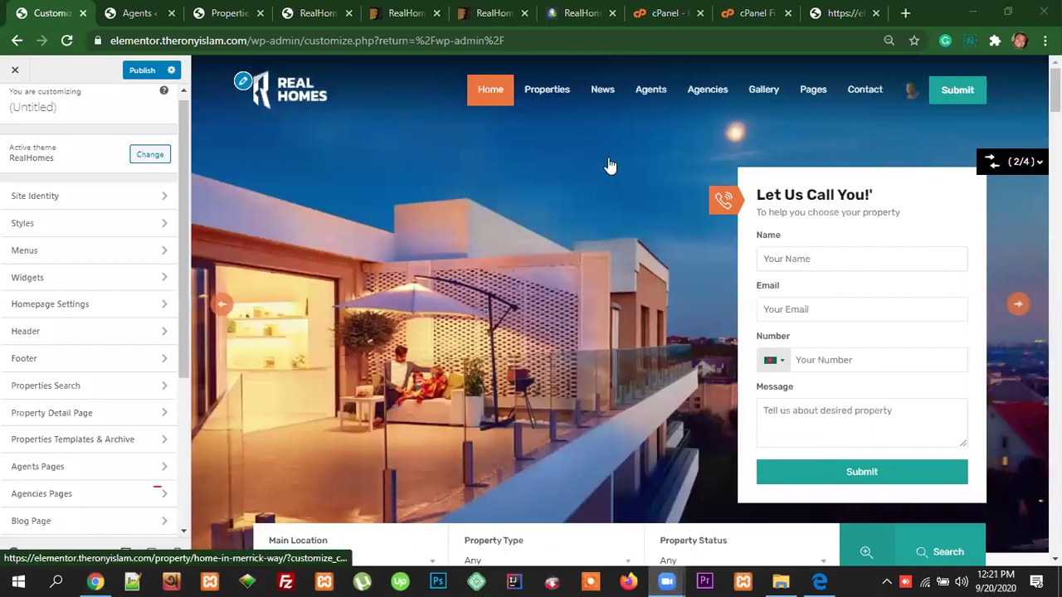
click(146, 71)
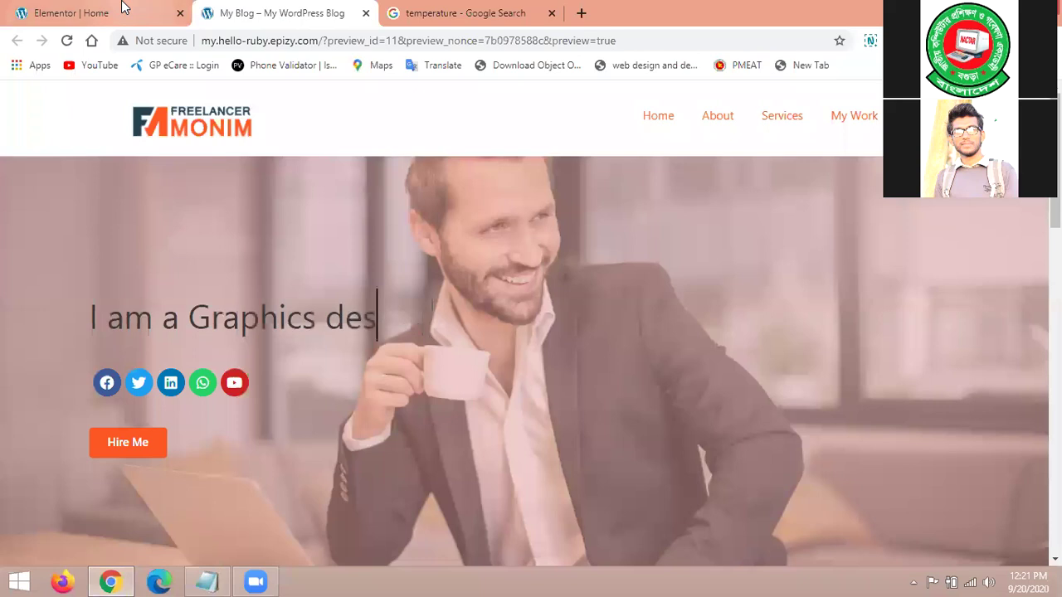
Step: Switch to the Elementor editor of the portfolio Home page and look over its hero banner and About Me section
click(121, 7)
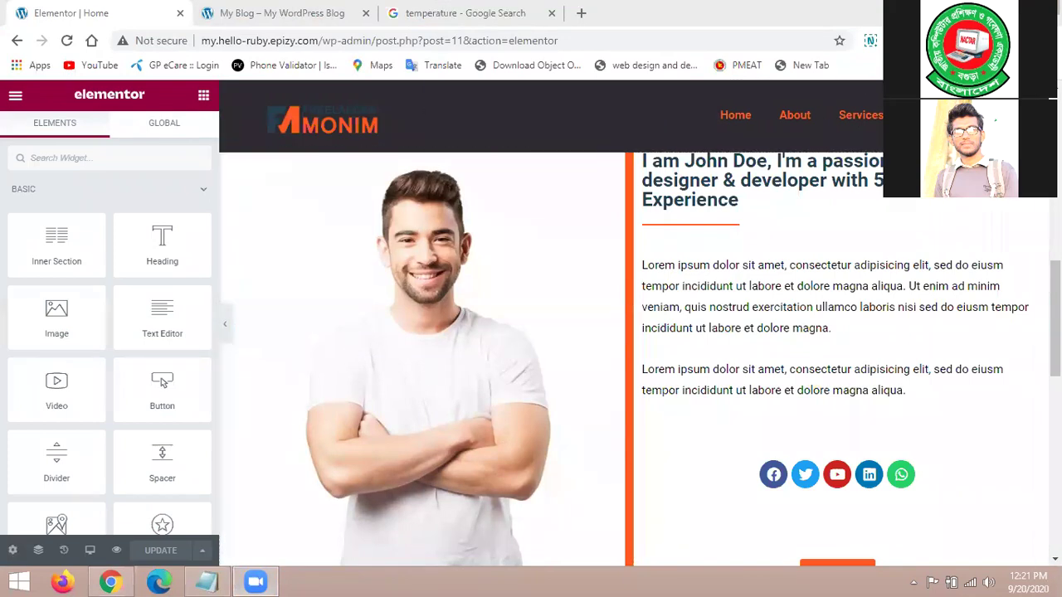
click(250, 581)
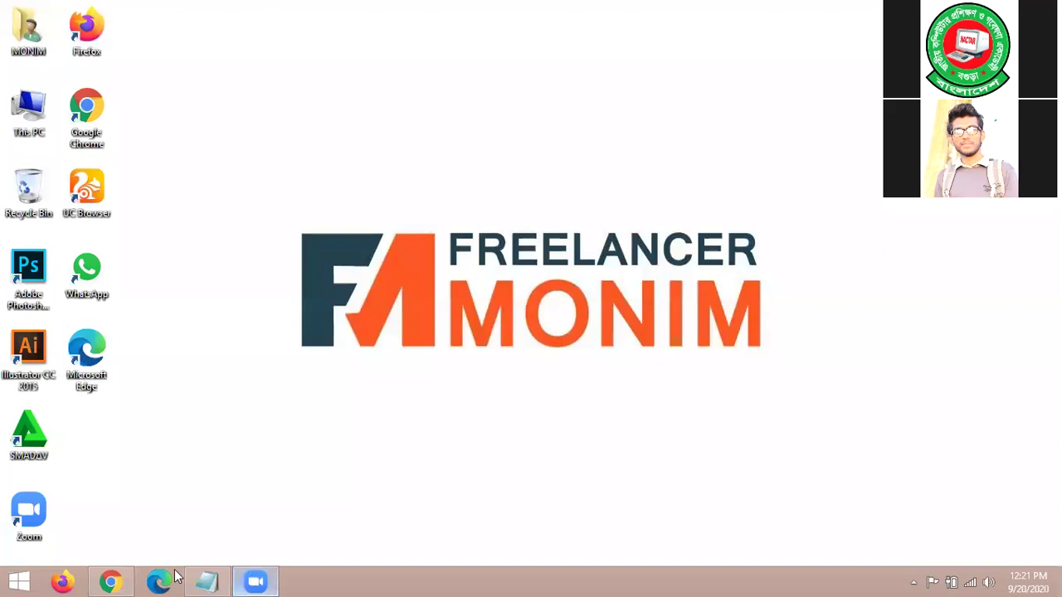
key(alt+Tab)
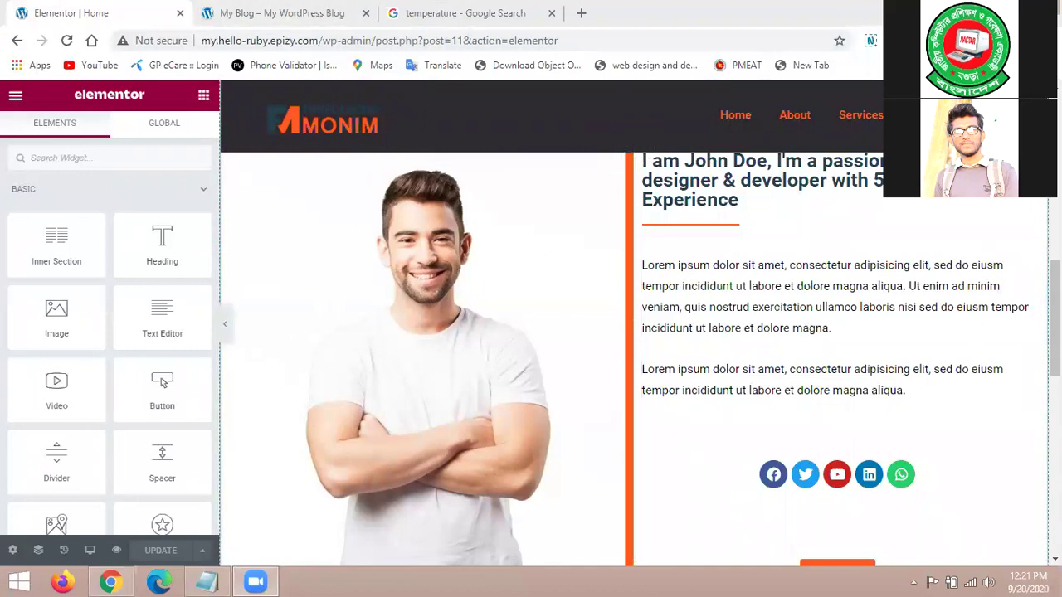
key(Home)
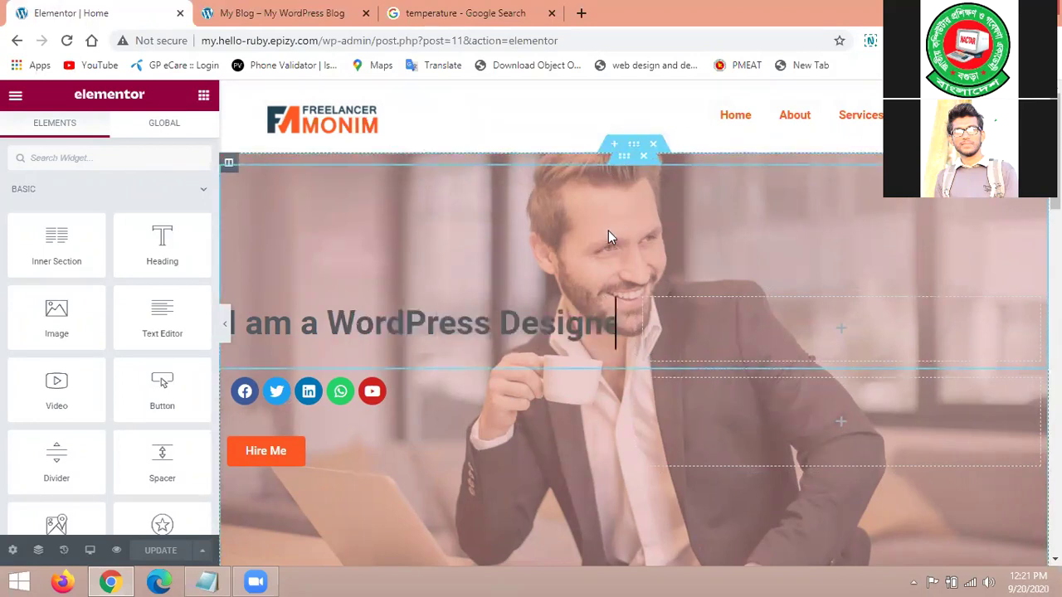
scroll(608, 232, down, 2)
scroll(608, 233, down, 6)
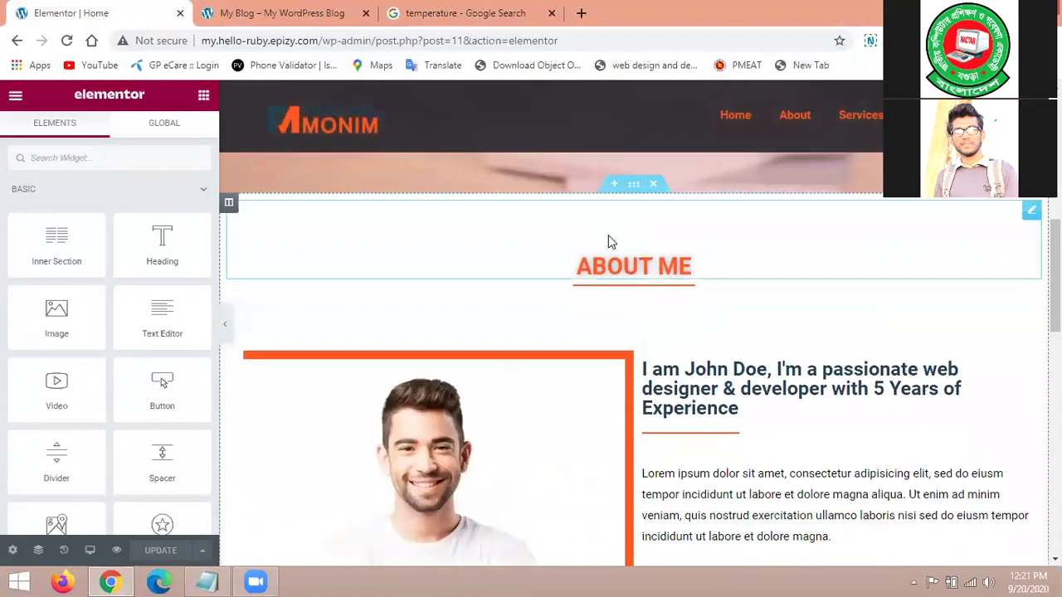
scroll(608, 234, up, 8)
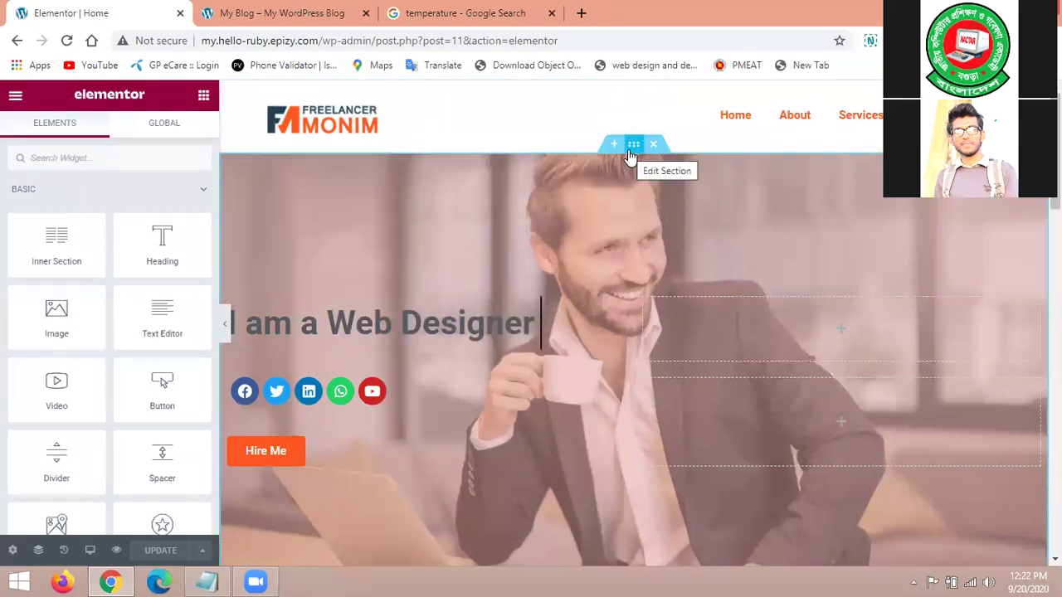
Step: Open the hero banner section's Advanced settings with its margin and padding options
click(631, 154)
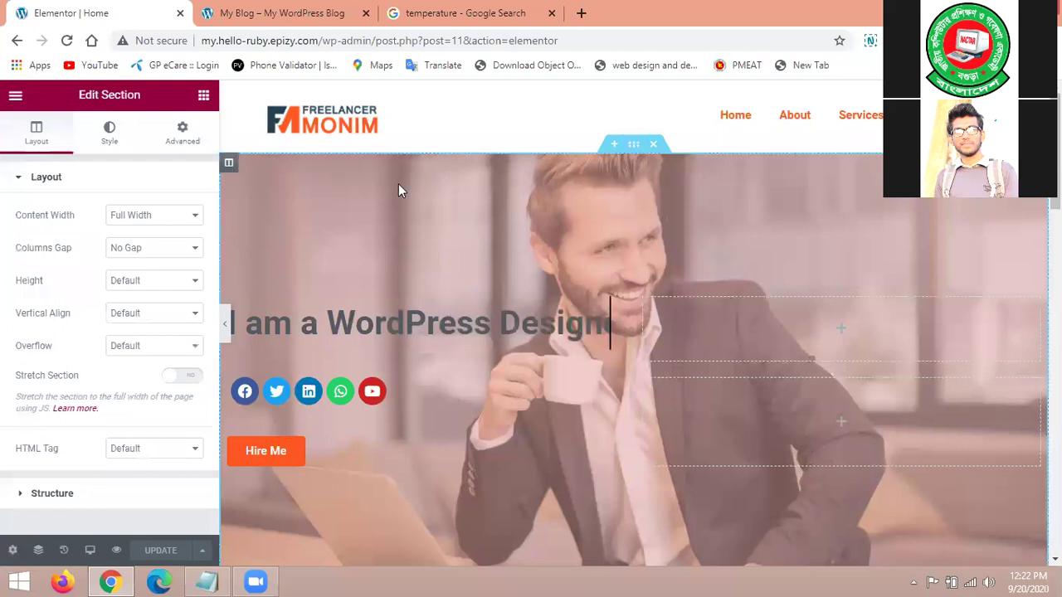
click(190, 141)
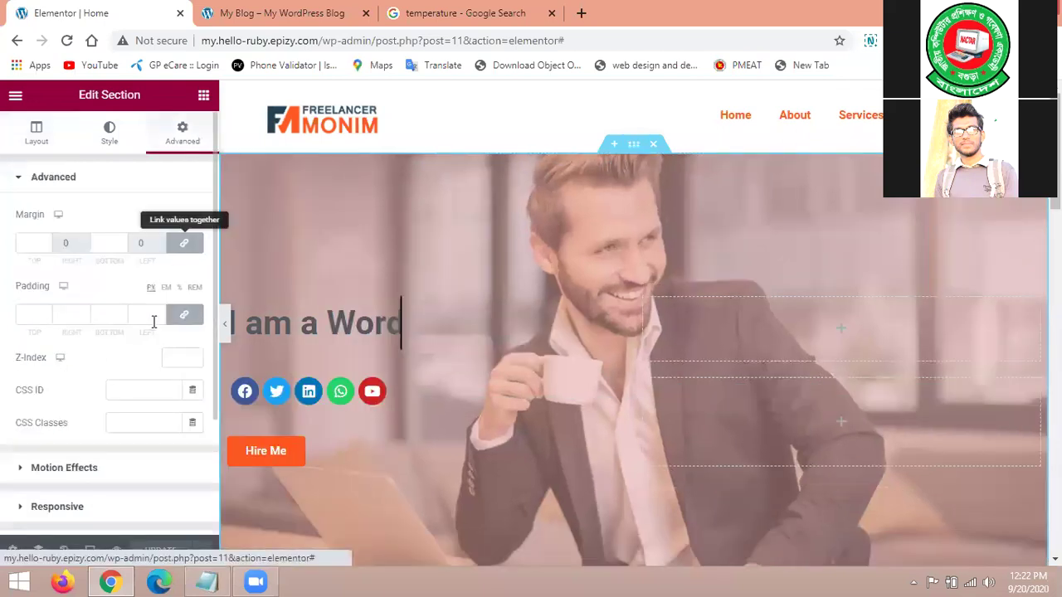
scroll(141, 351, down, 1)
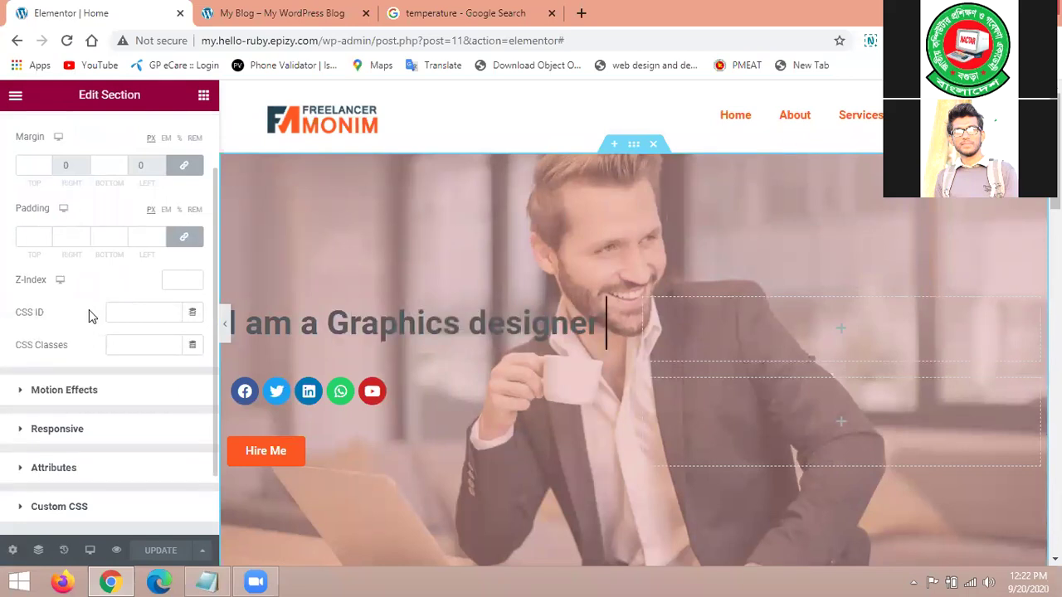
scroll(79, 349, up, 1)
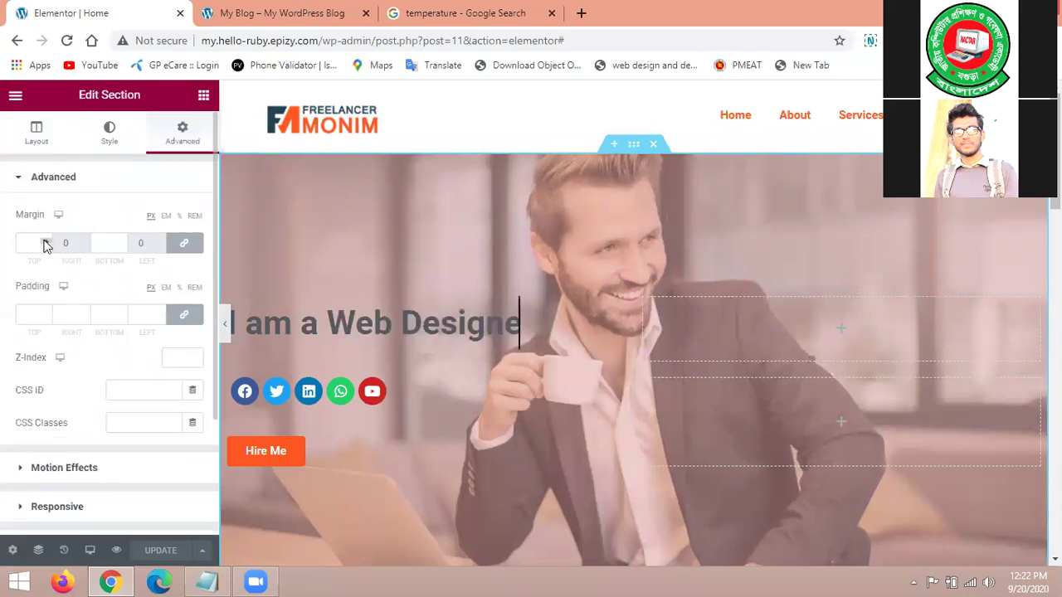